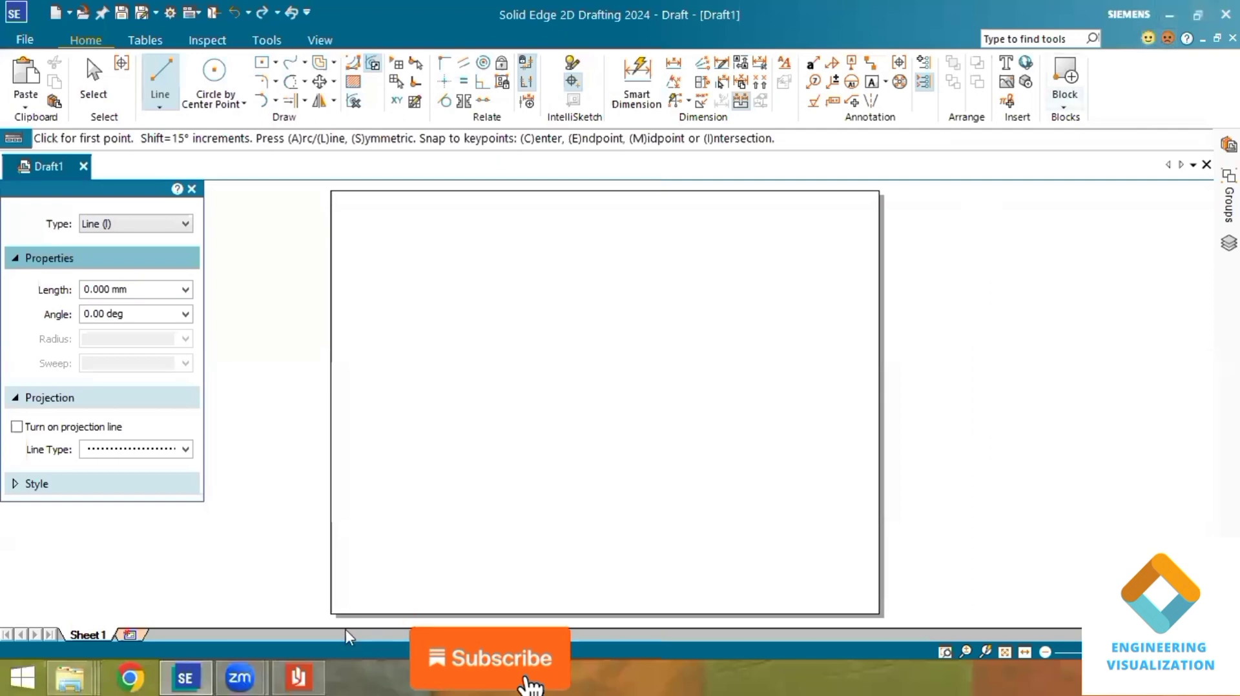
- Draw a horizontal reference line about 269 mm long across the middle of the sheet, with the projection line type set to solid
{"action": "left_click", "coordinate": [159, 105]}
{"action": "left_click", "coordinate": [172, 122]}
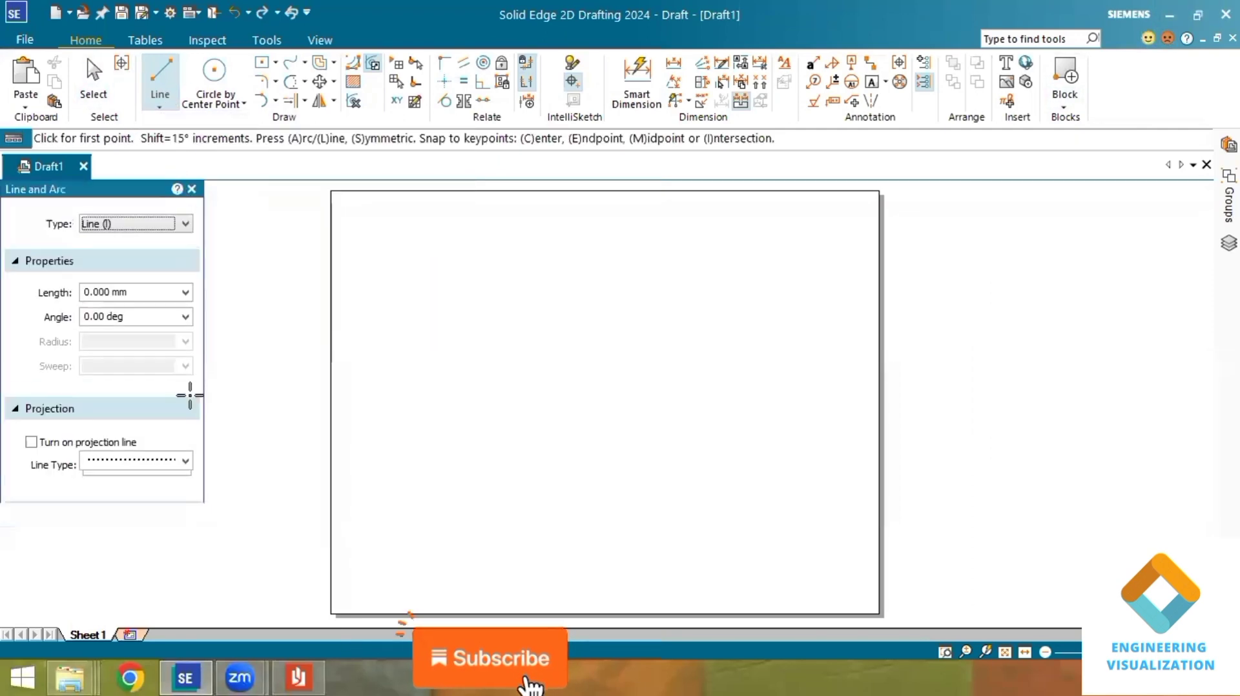
{"action": "left_click", "coordinate": [185, 449]}
{"action": "left_click", "coordinate": [171, 465]}
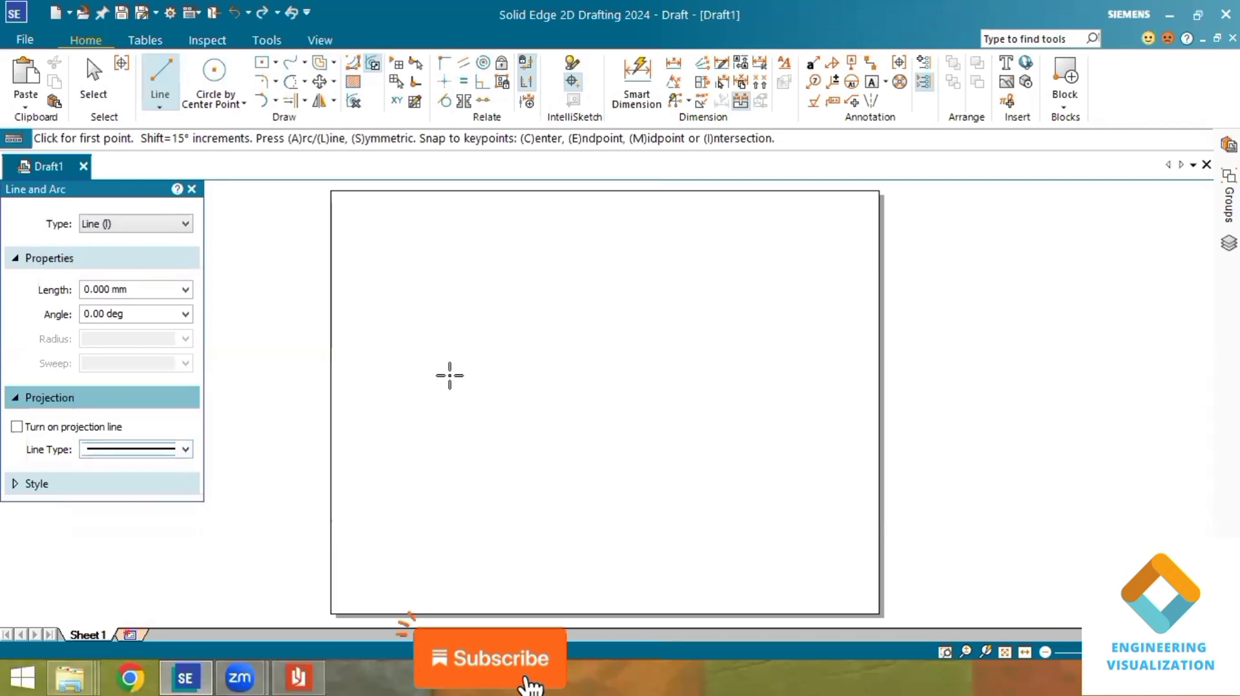
{"action": "left_click", "coordinate": [341, 388]}
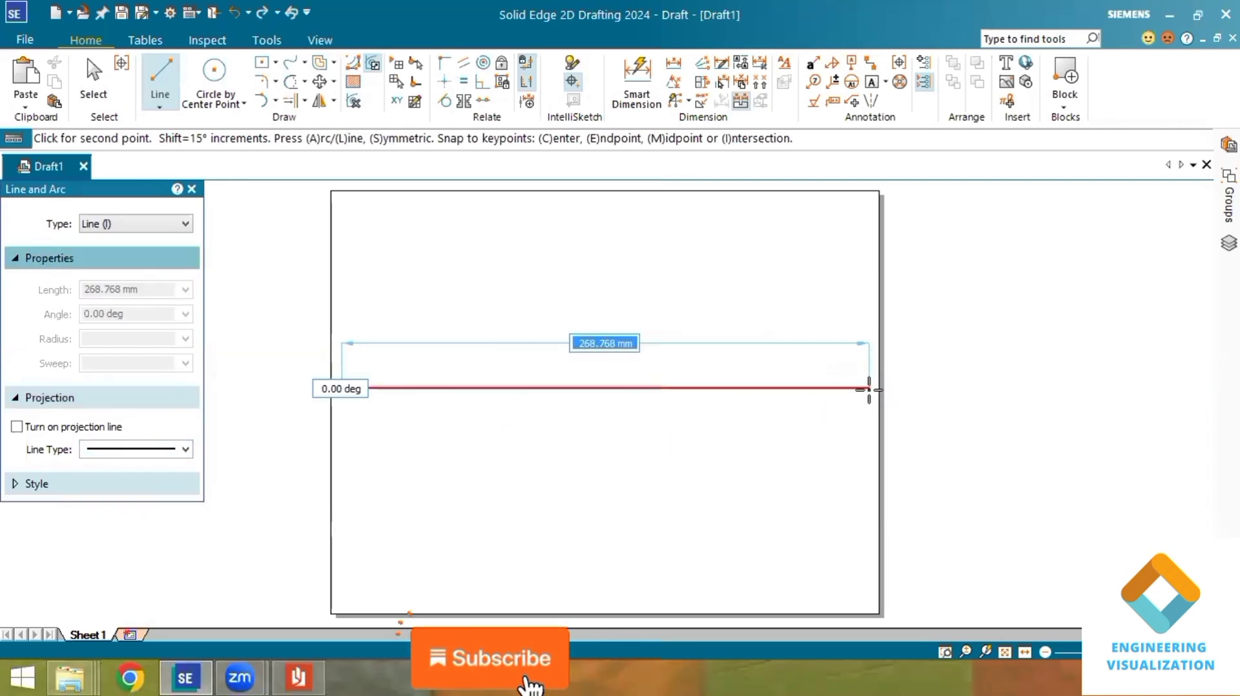
{"action": "left_click", "coordinate": [869, 388]}
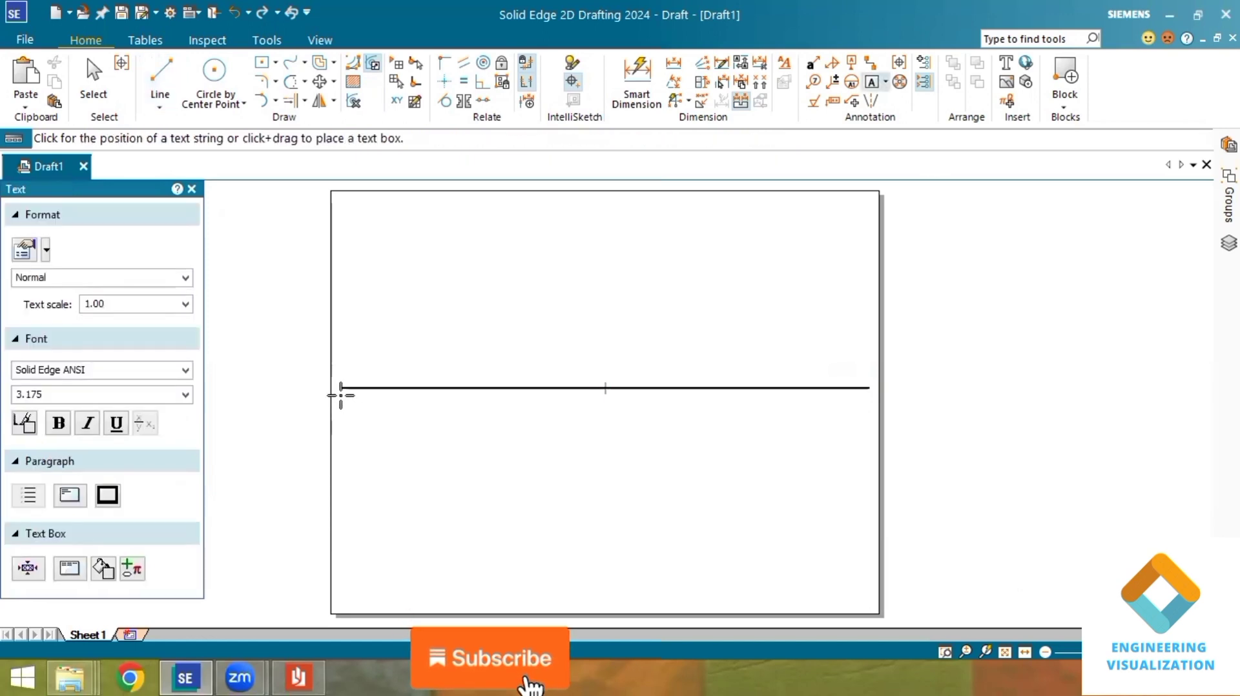
- Label the reference line's ends x and y below the line, using text of size 5
{"action": "left_click", "coordinate": [341, 396]}
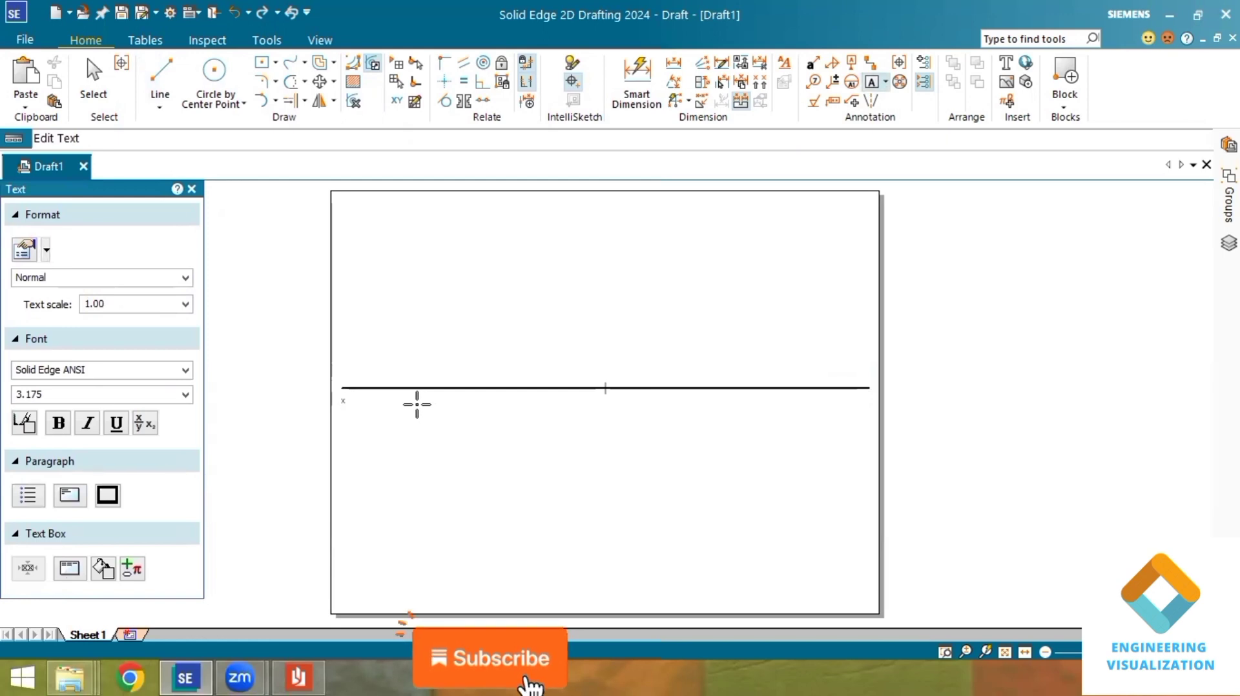
{"action": "left_click", "coordinate": [52, 394]}
{"action": "type", "text": "5"}
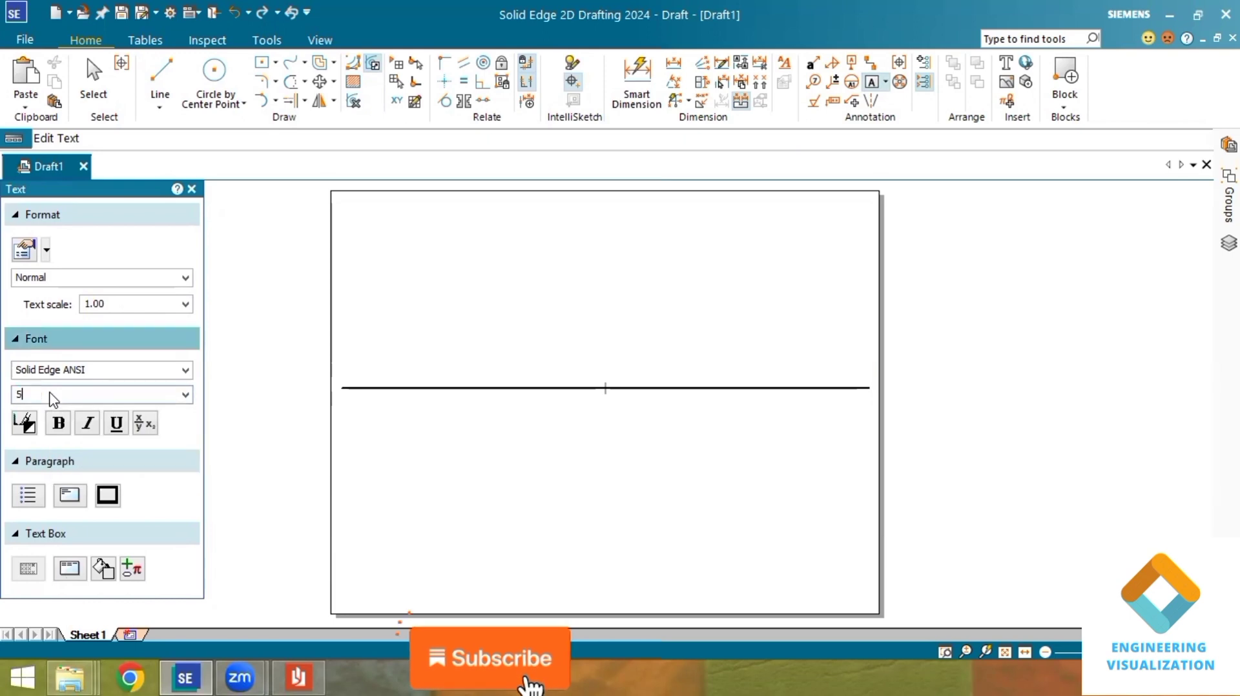
{"action": "left_click", "coordinate": [358, 410]}
{"action": "type", "text": "x"}
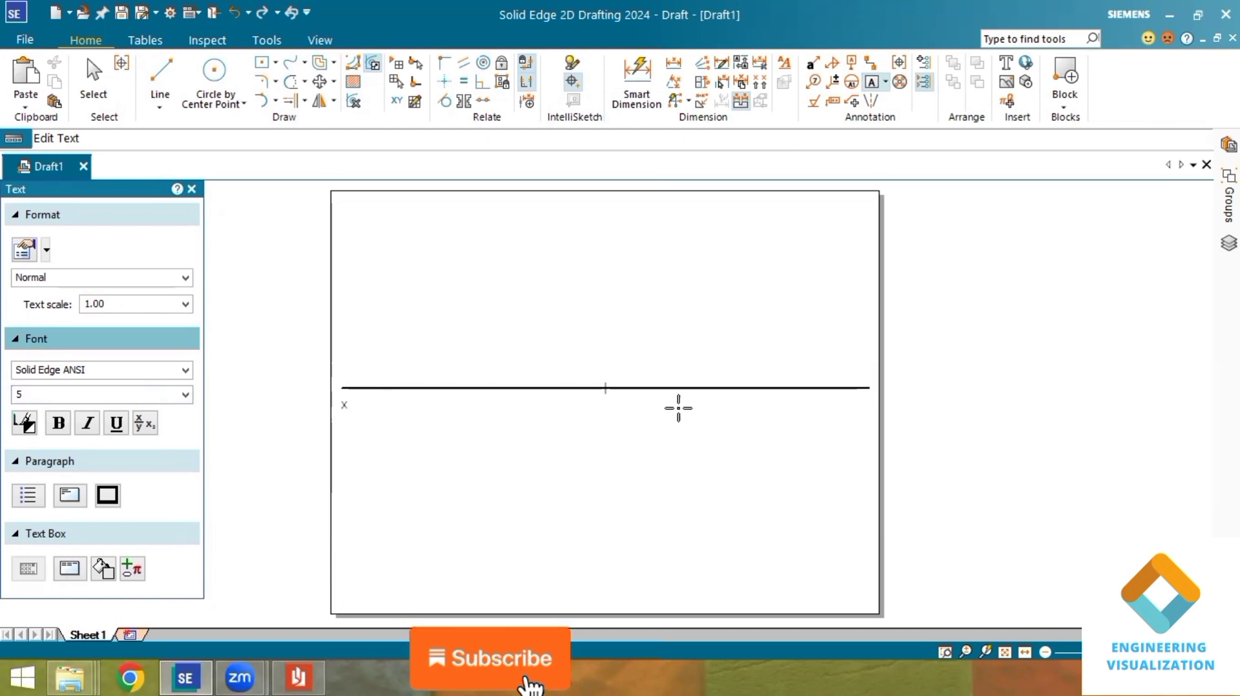
{"action": "left_click", "coordinate": [864, 396]}
{"action": "type", "text": "y"}
- Place a point with 2.00 mm line width on the reference line near its x end and label it a'
{"action": "left_click", "coordinate": [159, 107]}
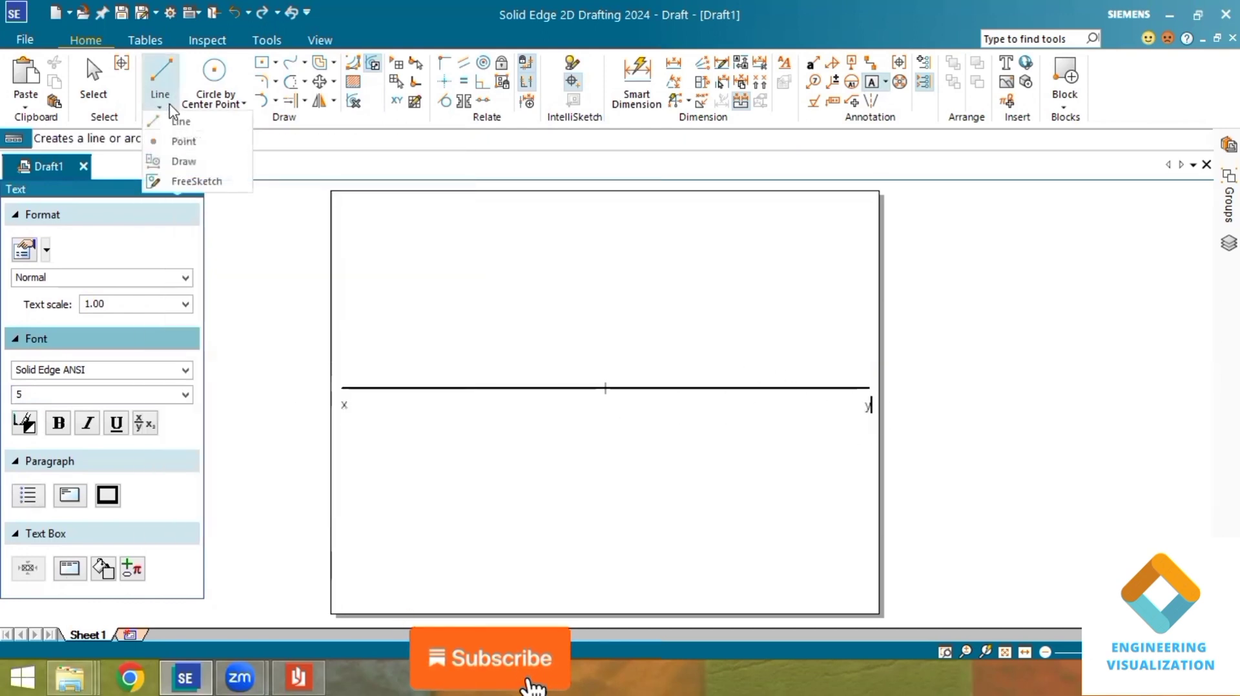
{"action": "left_click", "coordinate": [178, 148]}
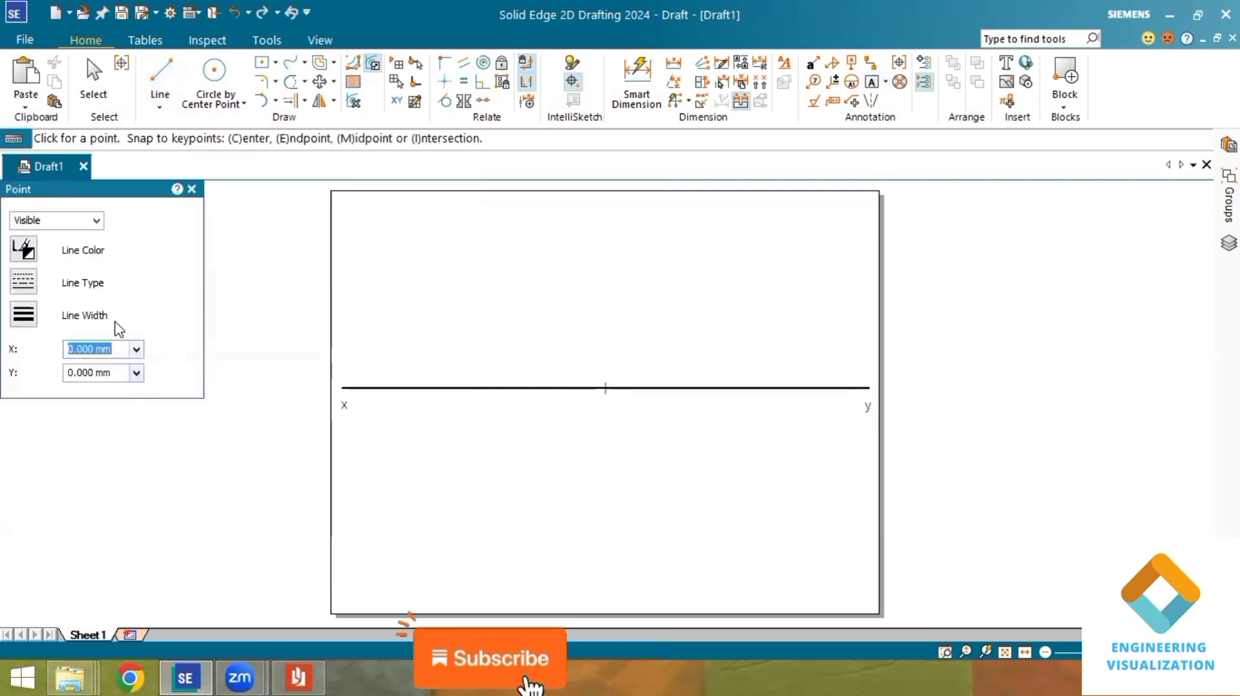
{"action": "left_click", "coordinate": [53, 325]}
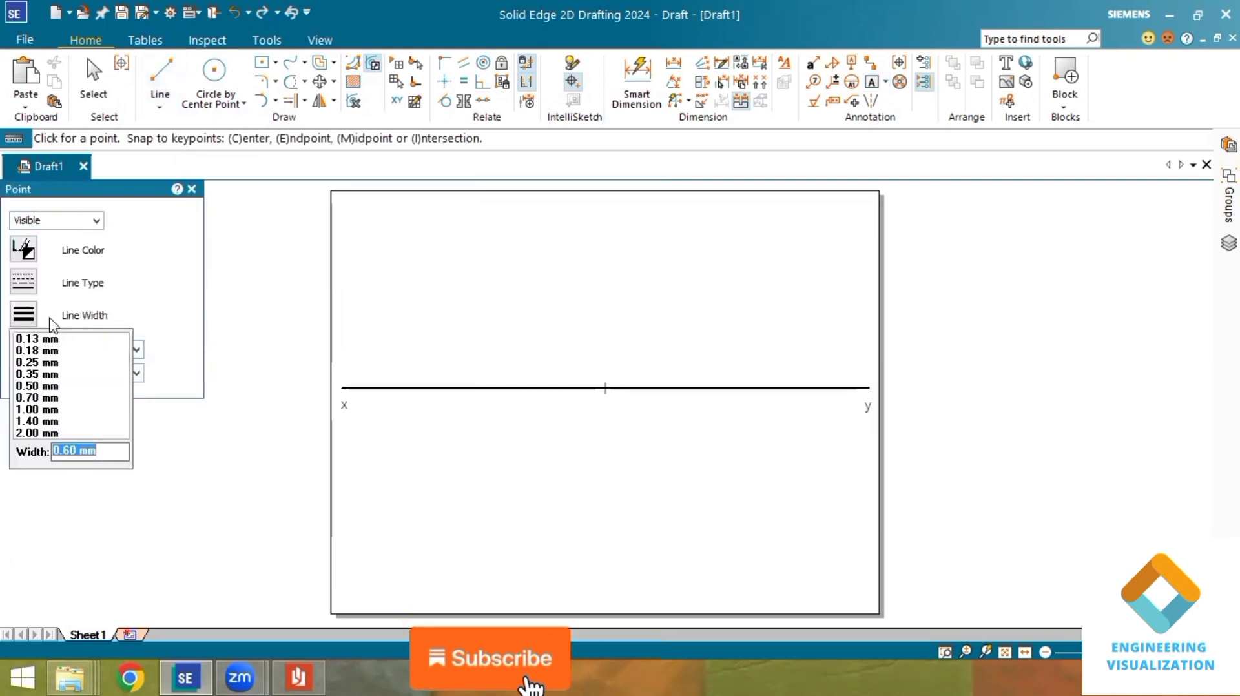
{"action": "left_click", "coordinate": [35, 432]}
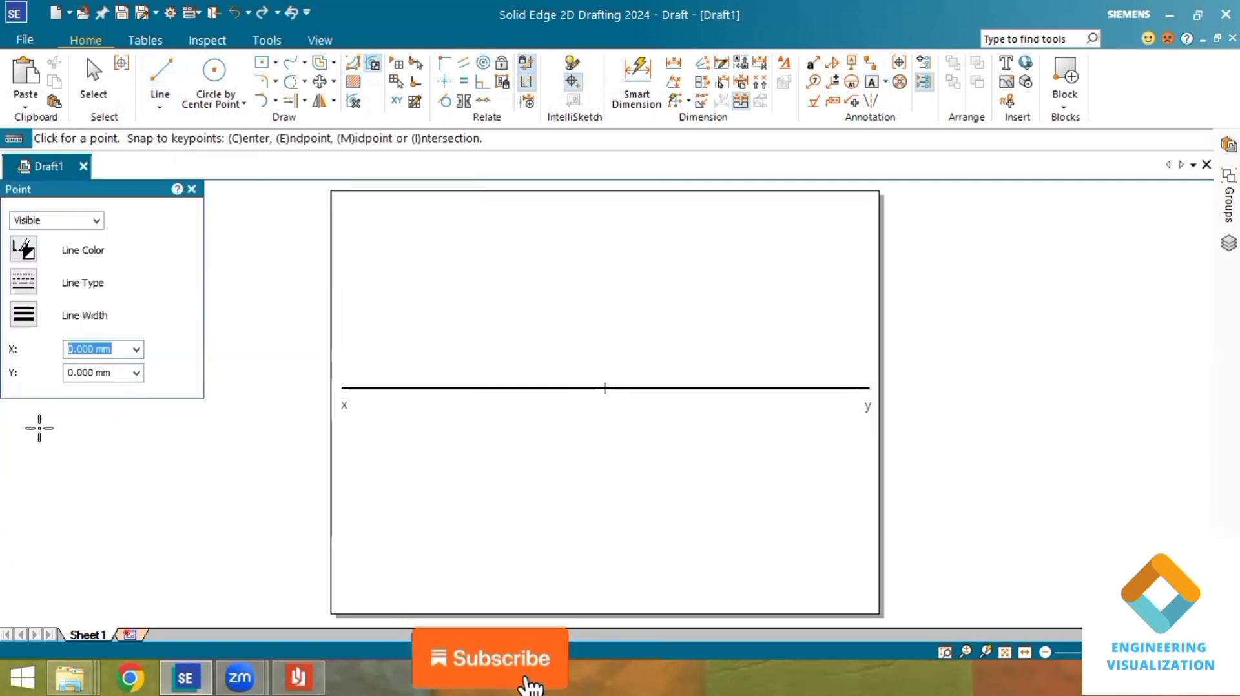
{"action": "left_click", "coordinate": [419, 388]}
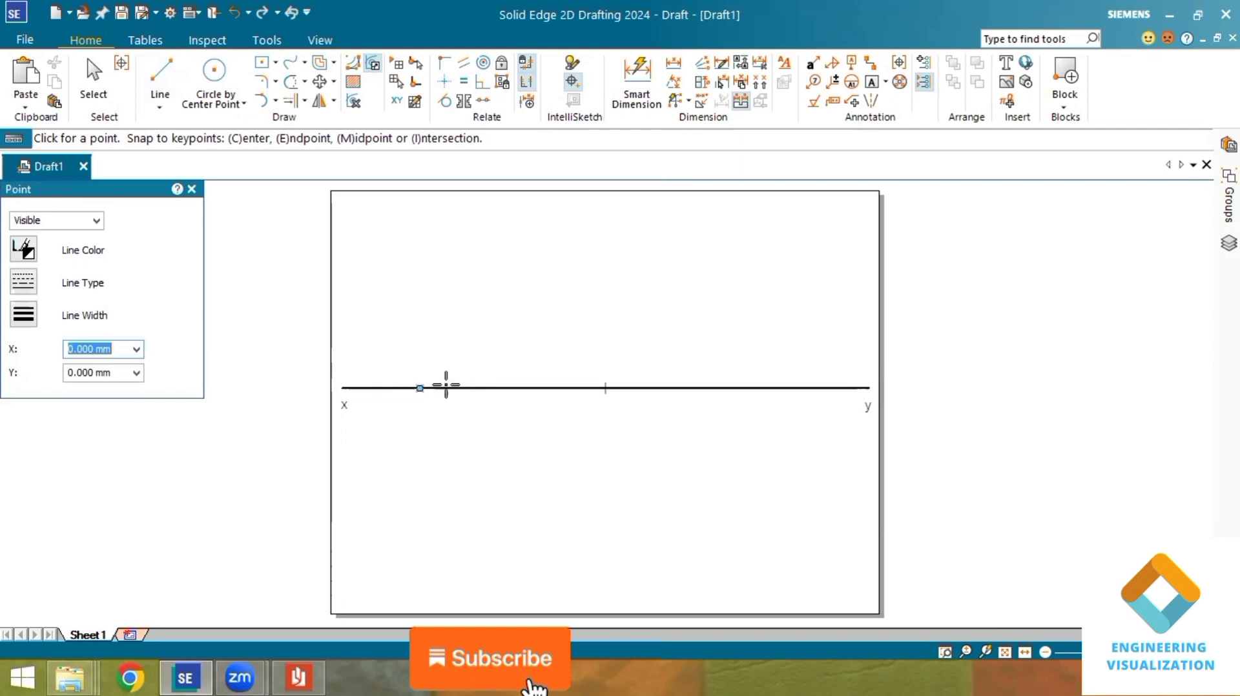
{"action": "left_click", "coordinate": [871, 85]}
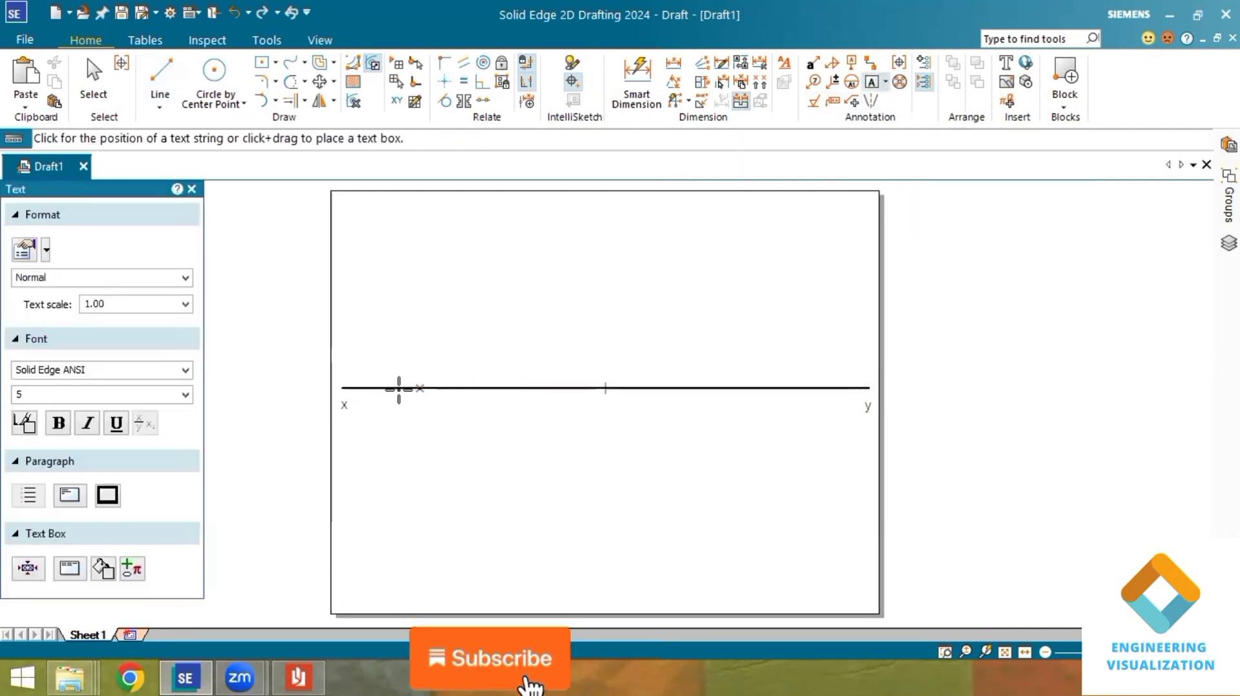
{"action": "left_click", "coordinate": [399, 388]}
{"action": "type", "text": "a"}
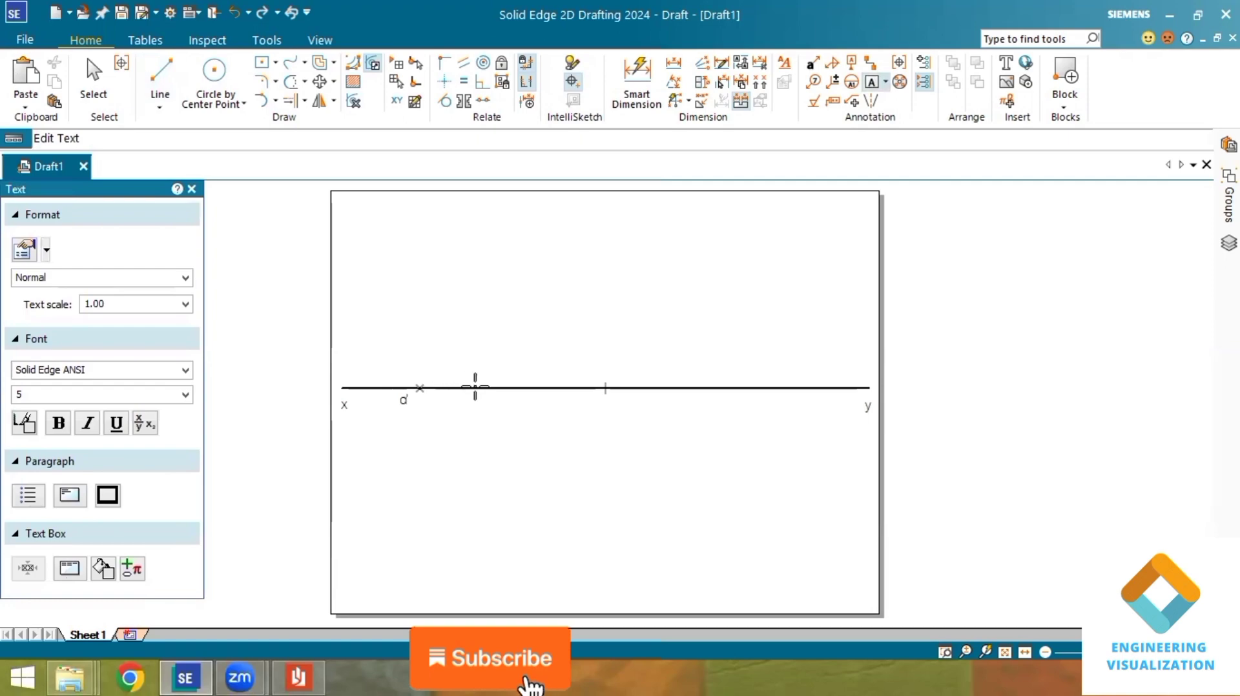
- Check question 1(a) in the question paper PDF and draw a 35 mm vertical line downward from point a'
{"action": "left_click", "coordinate": [303, 672]}
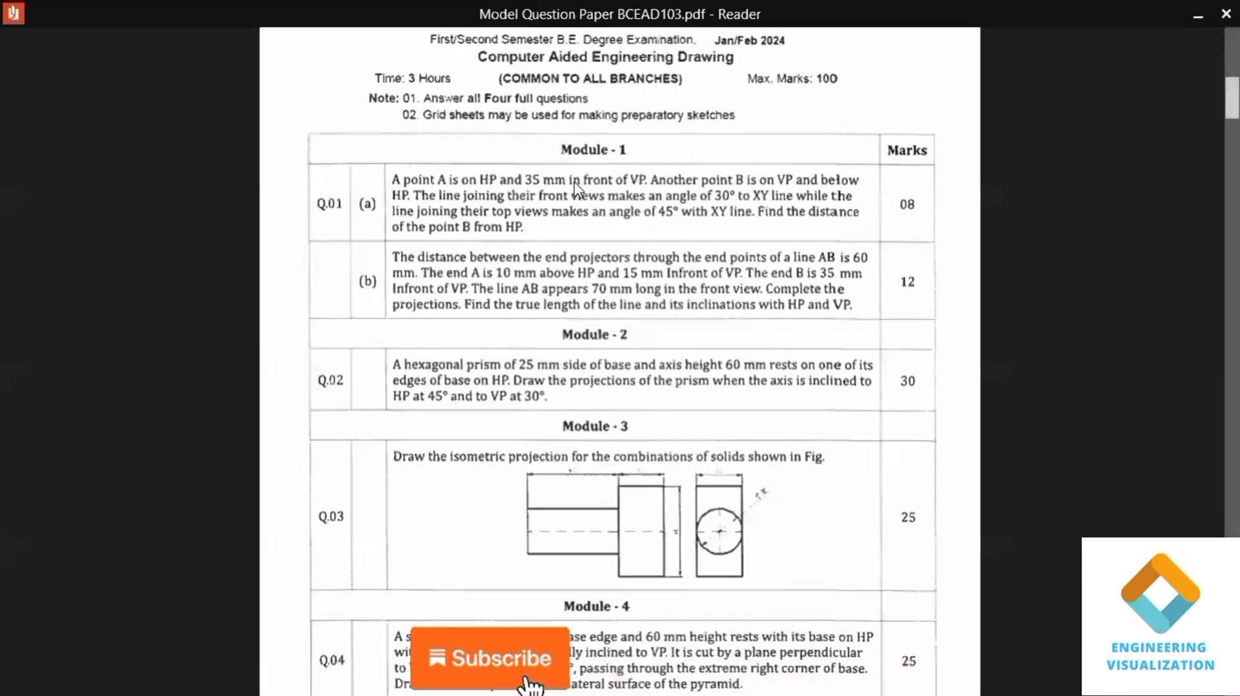
{"action": "left_click", "coordinate": [1203, 11]}
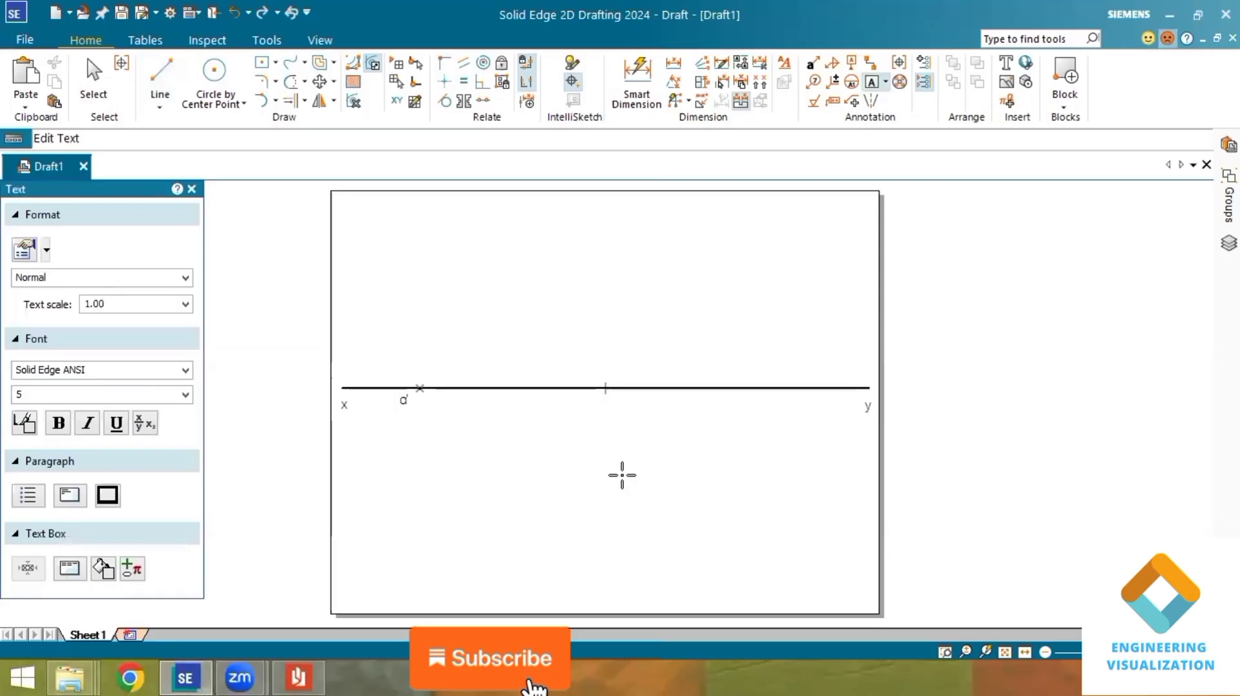
{"action": "left_click", "coordinate": [160, 80]}
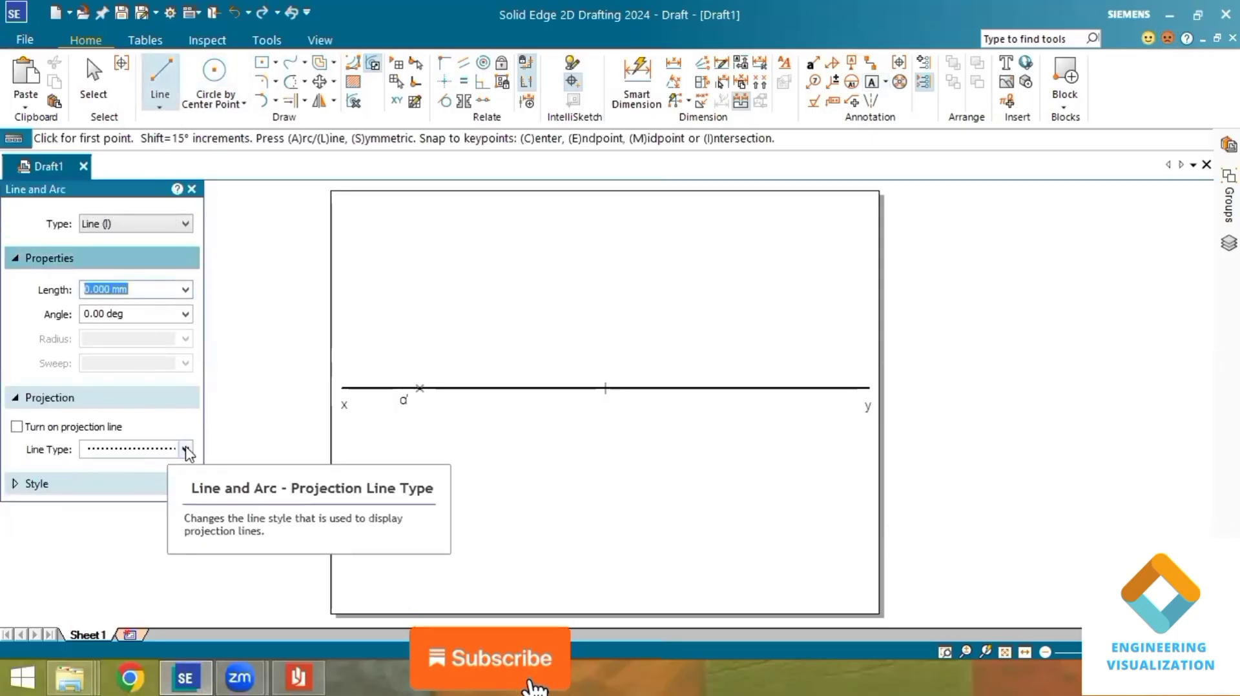
{"action": "left_click", "coordinate": [185, 449]}
{"action": "left_click", "coordinate": [166, 465]}
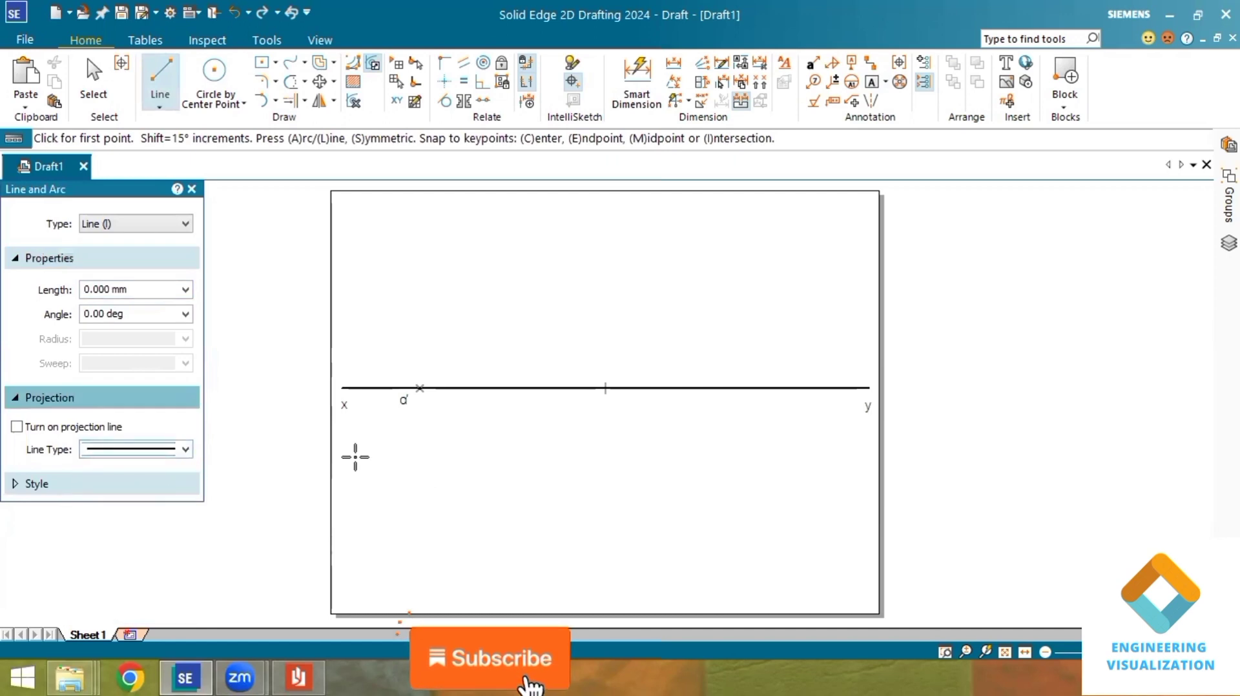
{"action": "left_click", "coordinate": [419, 388]}
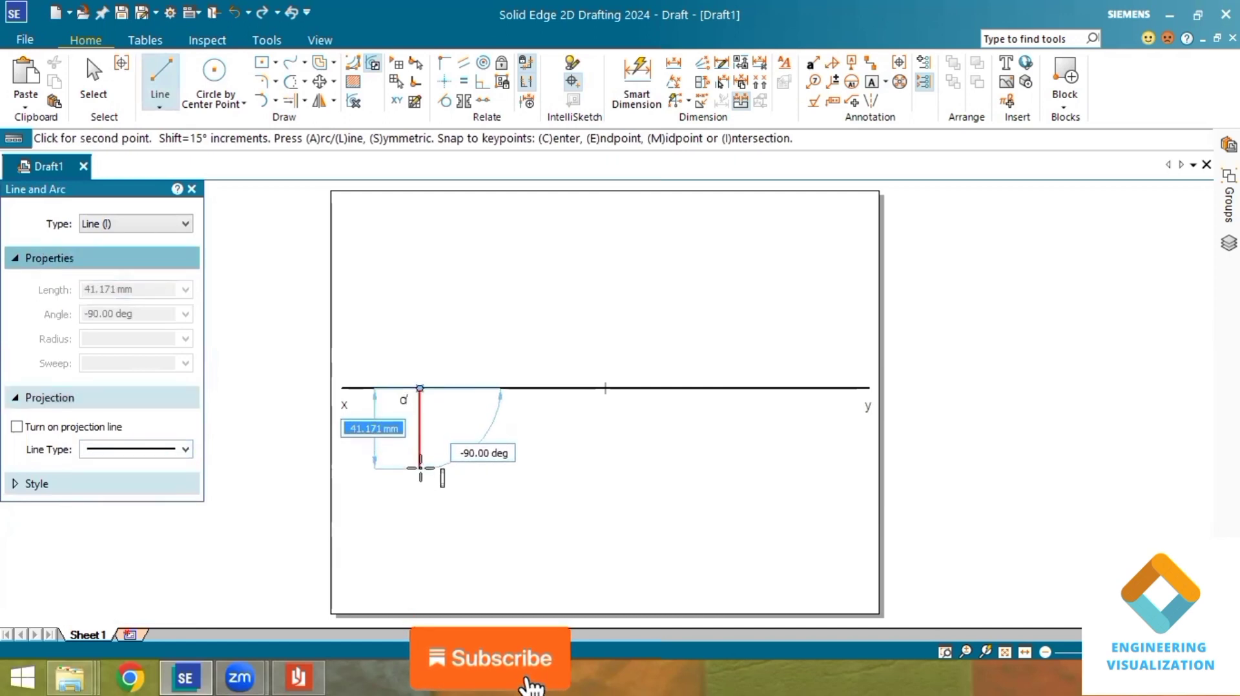
{"action": "type", "text": "35"}
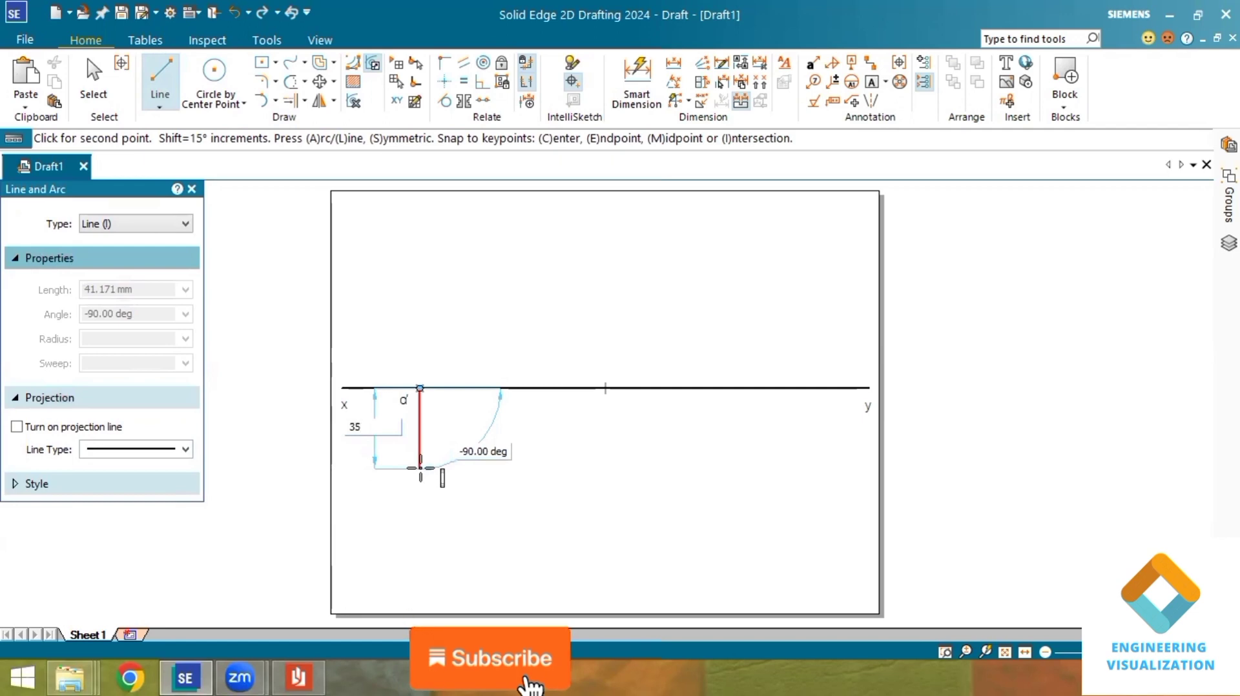
{"action": "key", "text": "Tab"}
{"action": "key", "text": "Return"}
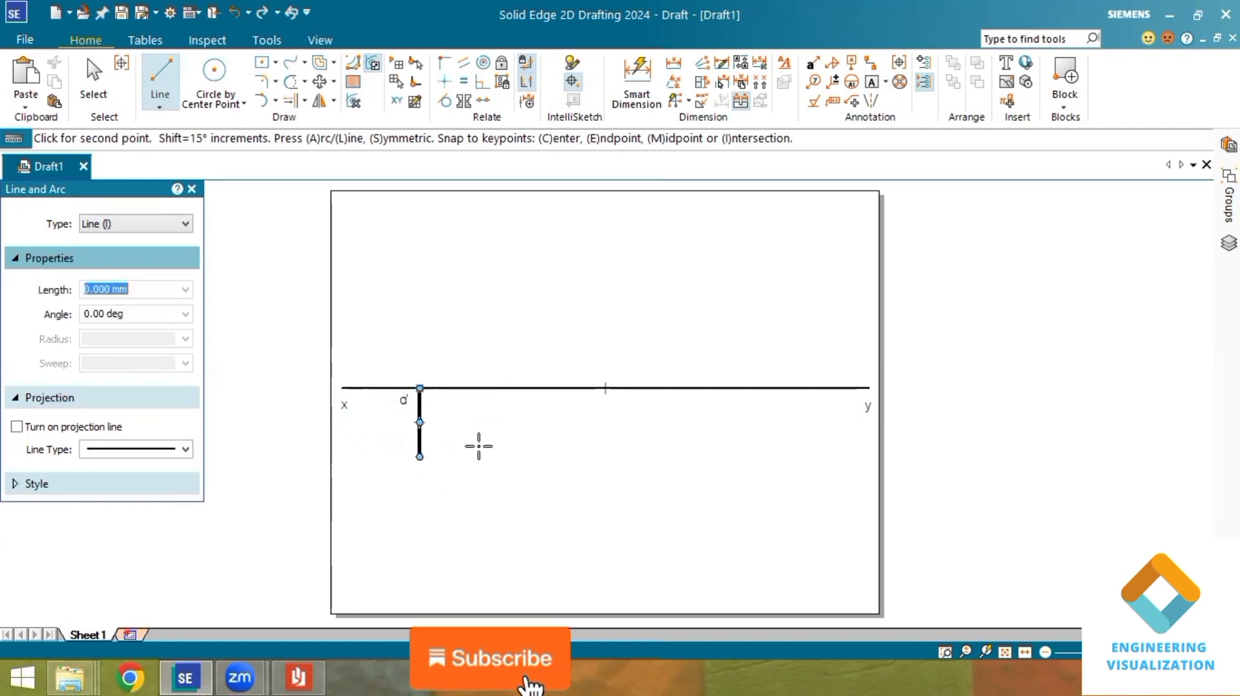
{"action": "right_click", "coordinate": [554, 465]}
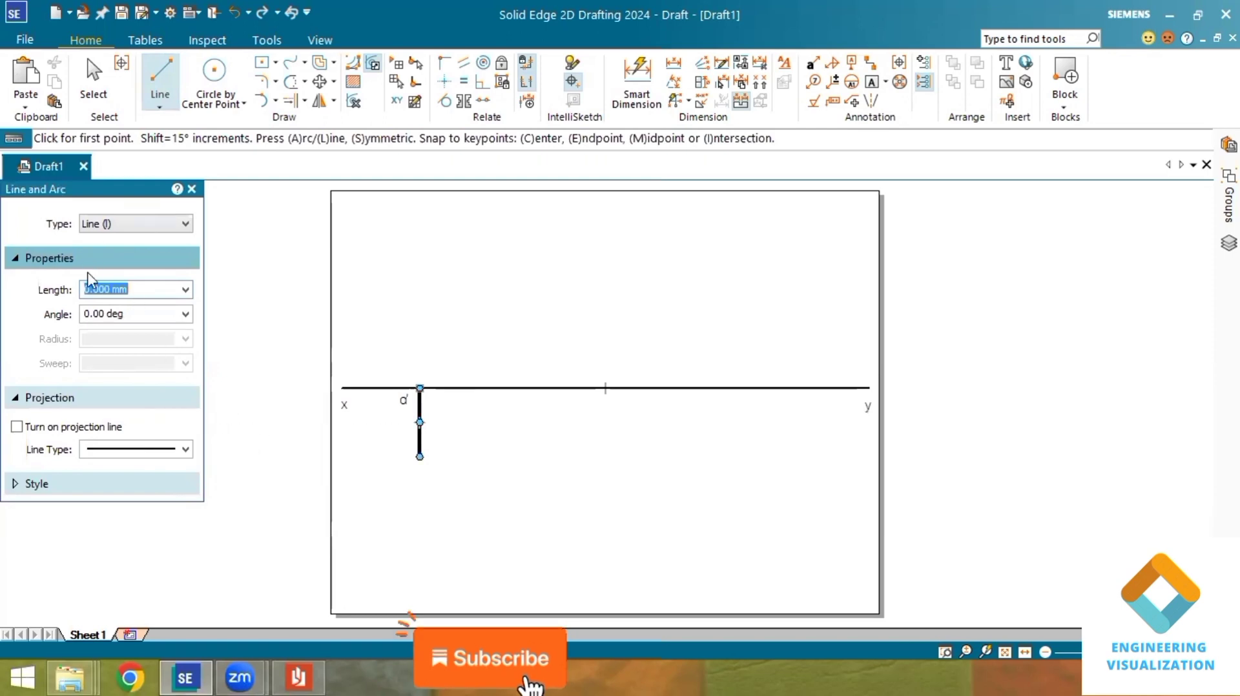
- Place a point with 2.00 mm line width at the lower end of the vertical line and label it a
{"action": "left_click", "coordinate": [159, 107]}
{"action": "left_click", "coordinate": [183, 138]}
{"action": "left_click", "coordinate": [134, 342]}
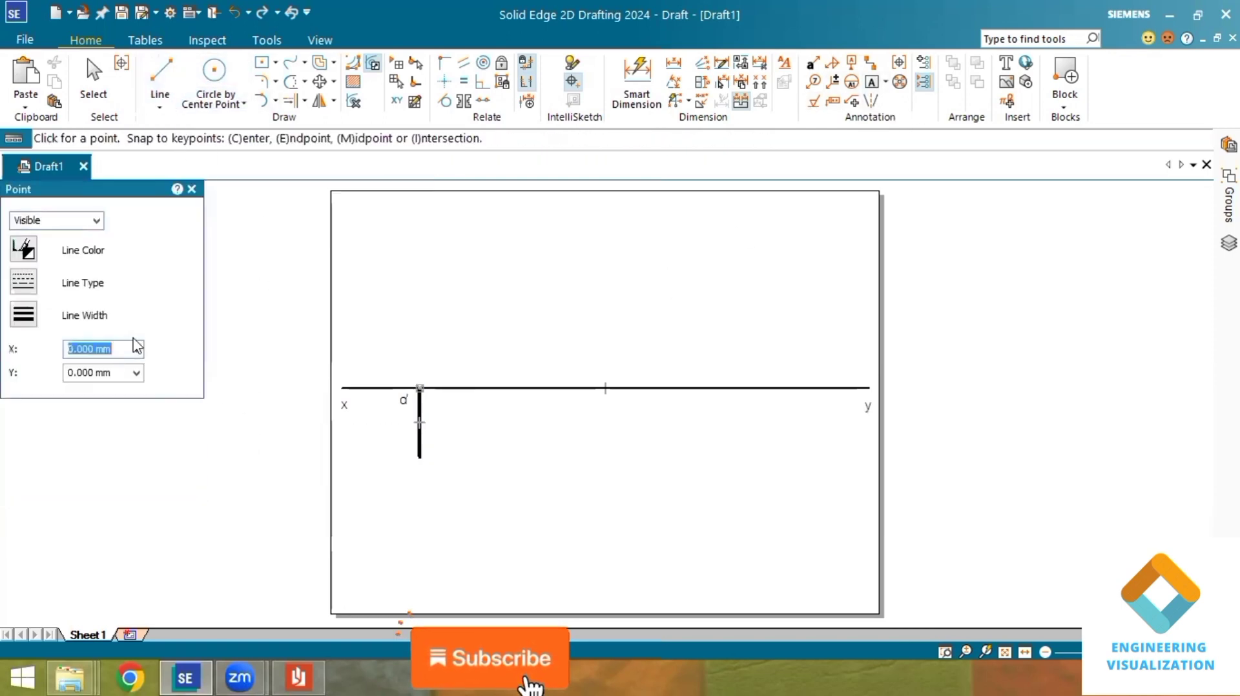
{"action": "left_click", "coordinate": [66, 317]}
{"action": "left_click", "coordinate": [51, 436]}
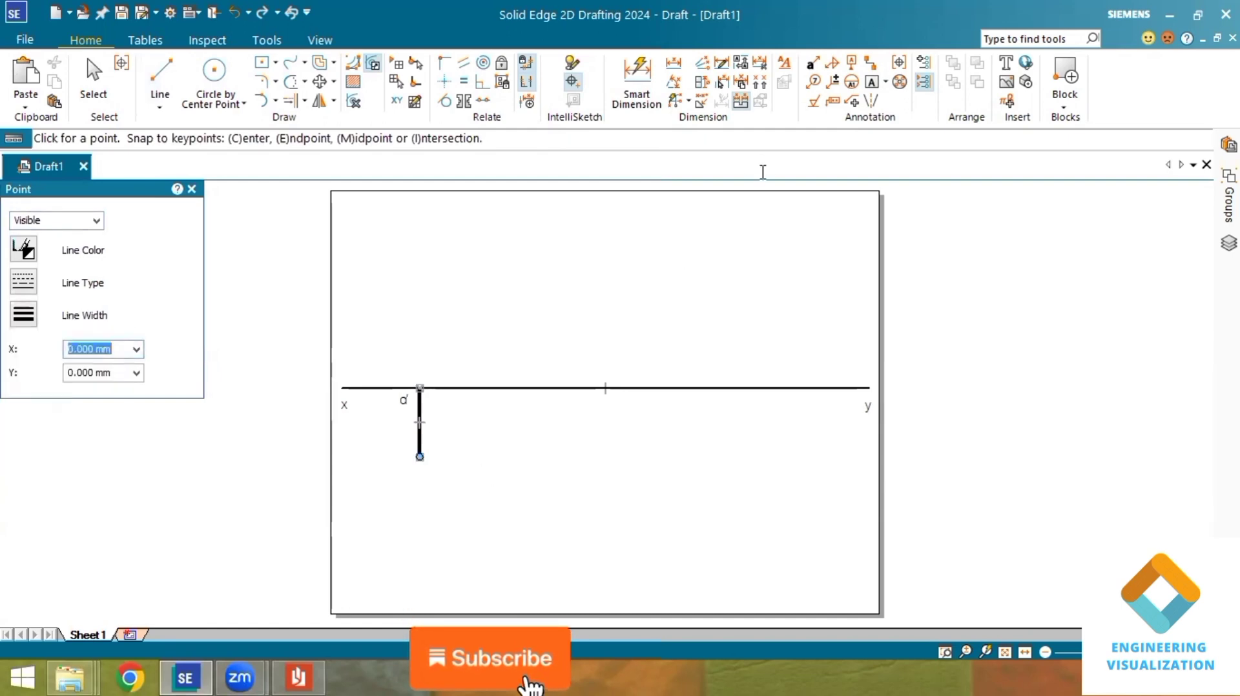
{"action": "left_click", "coordinate": [1005, 68]}
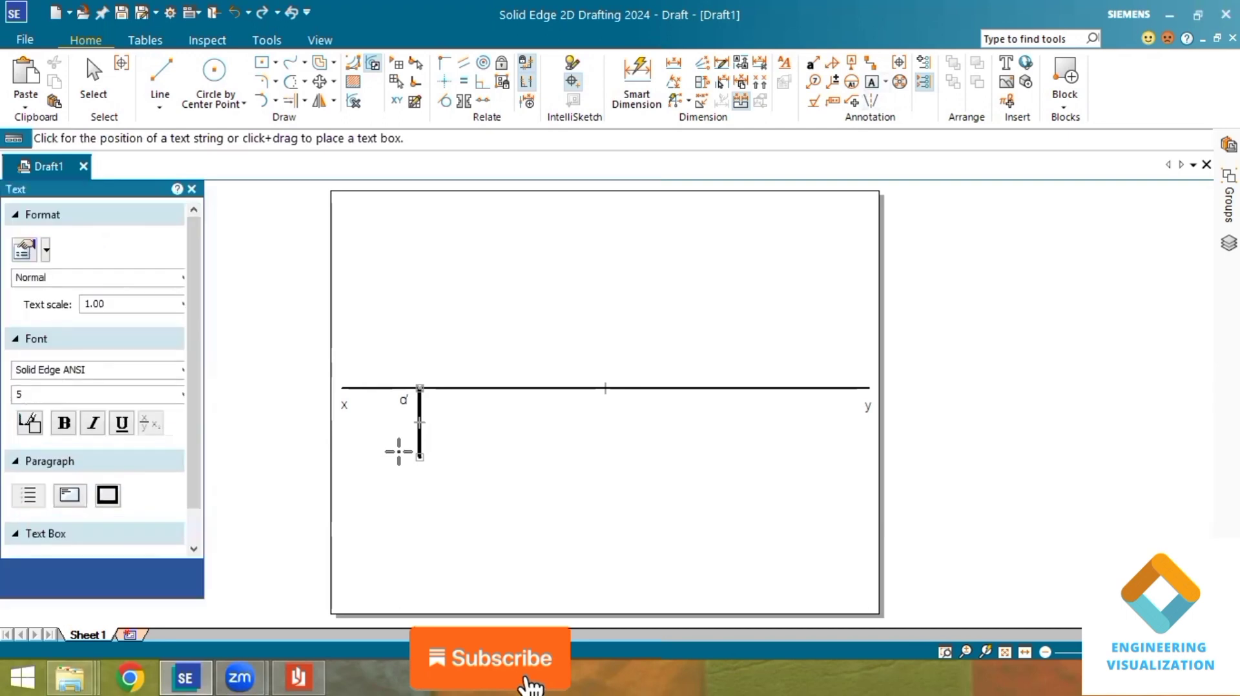
{"action": "left_click", "coordinate": [401, 460]}
{"action": "type", "text": "a"}
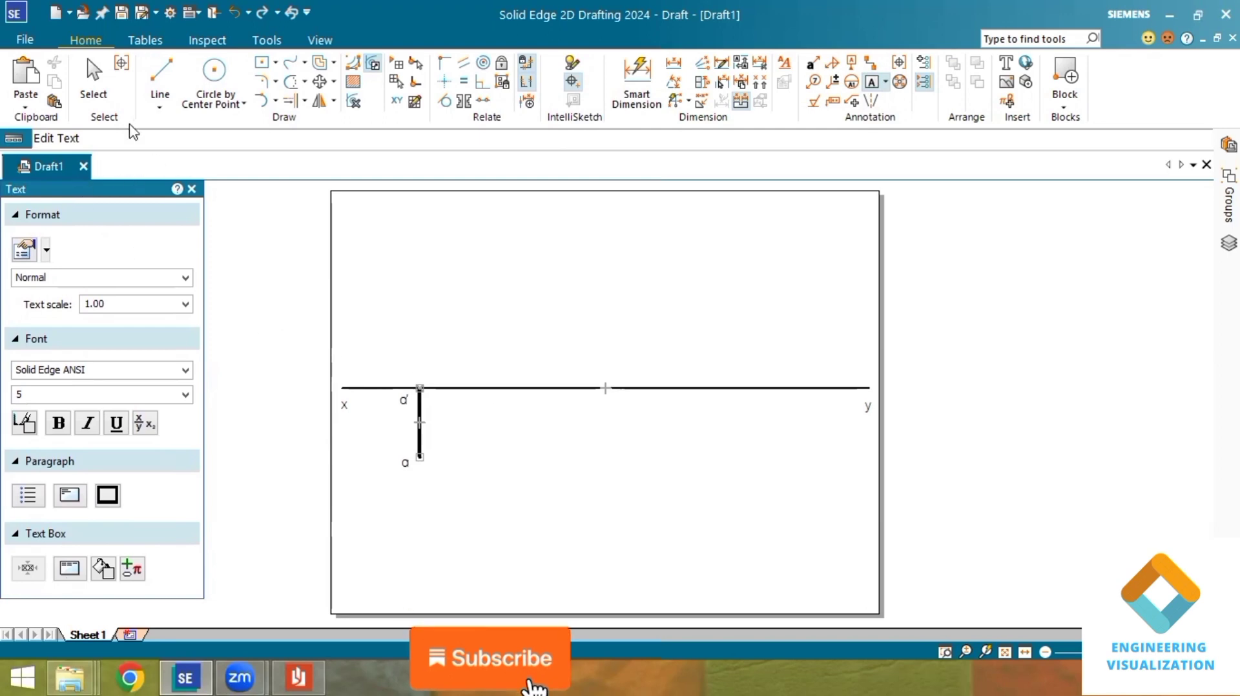
- Set the line width of the vertical line between a' and a to 0.13 mm
{"action": "left_click", "coordinate": [93, 81]}
{"action": "left_click", "coordinate": [419, 410]}
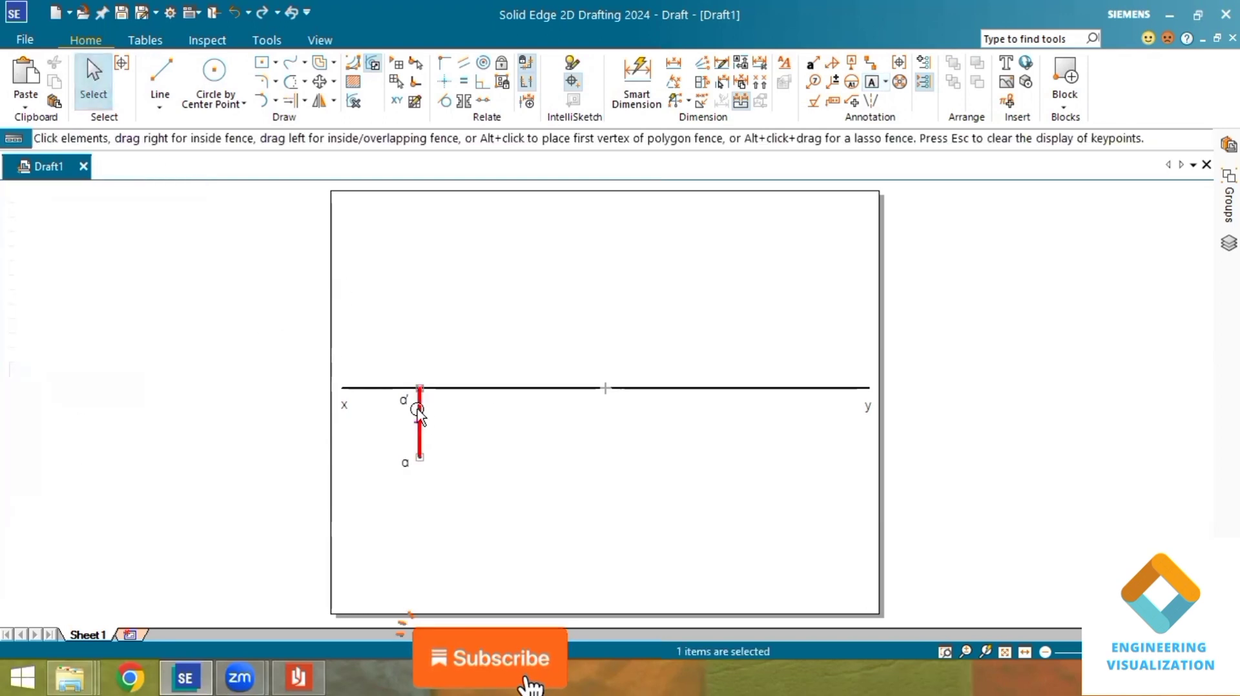
{"action": "double_click", "coordinate": [421, 444]}
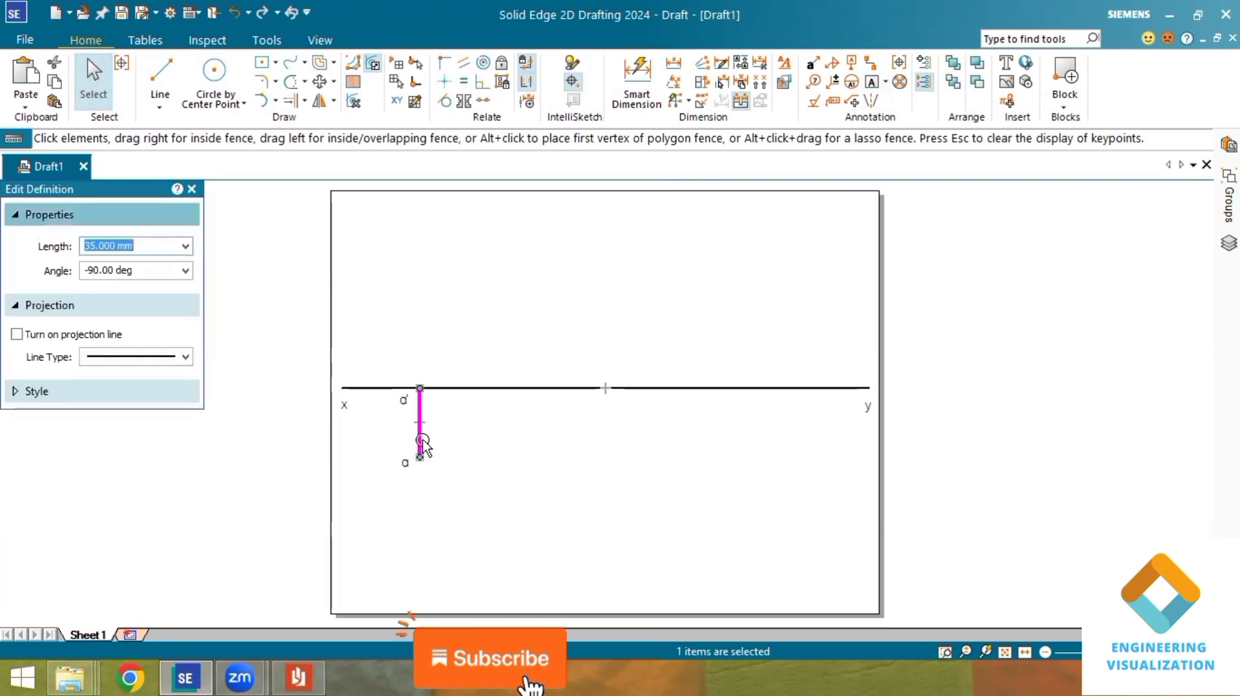
{"action": "left_click", "coordinate": [184, 359]}
{"action": "left_click", "coordinate": [183, 360]}
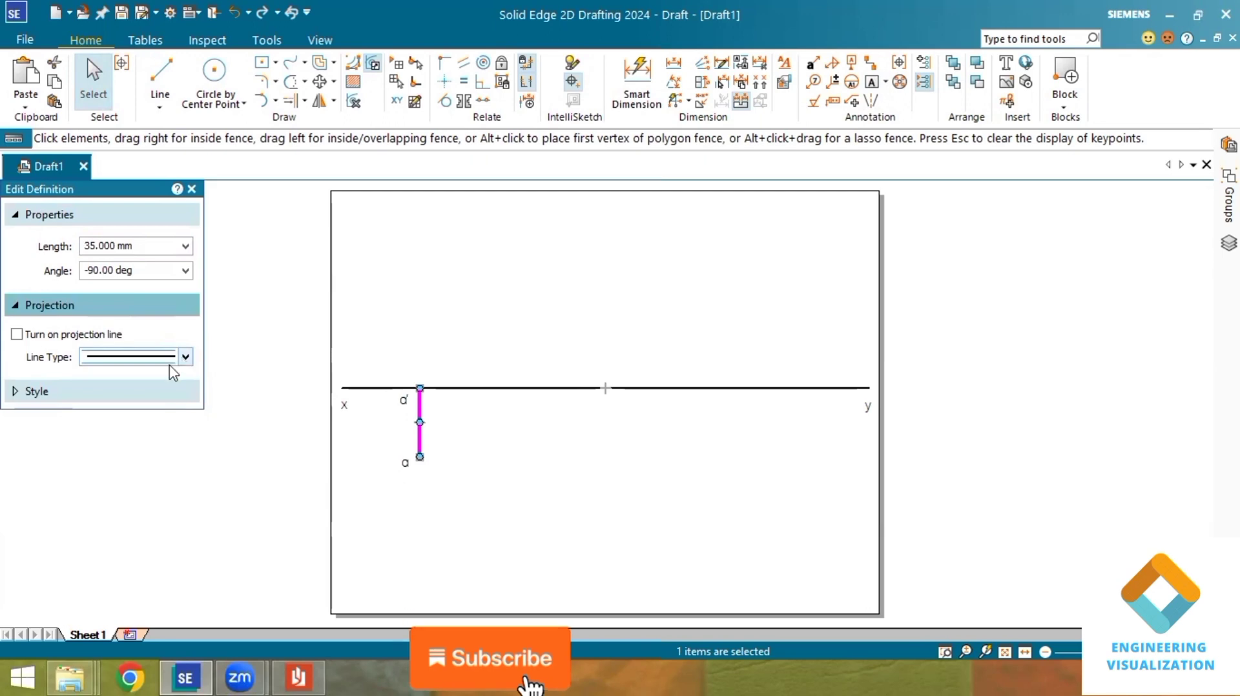
{"action": "left_click", "coordinate": [67, 401]}
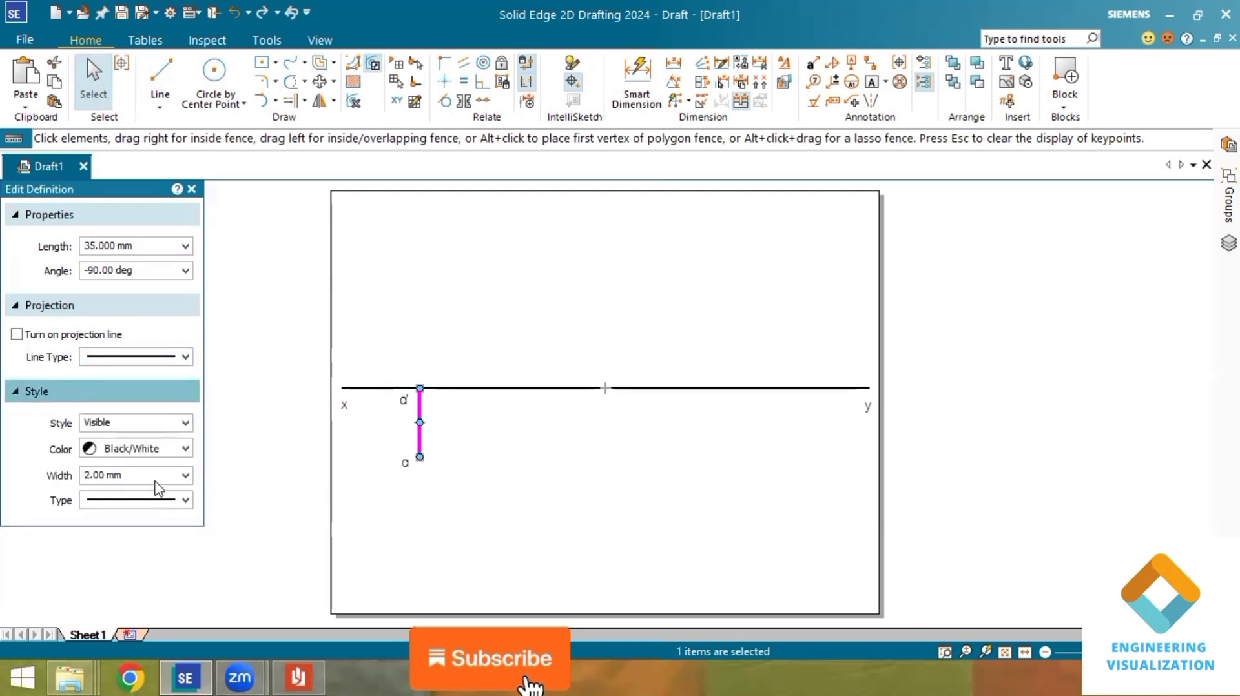
{"action": "left_click", "coordinate": [177, 476]}
{"action": "left_click", "coordinate": [185, 476]}
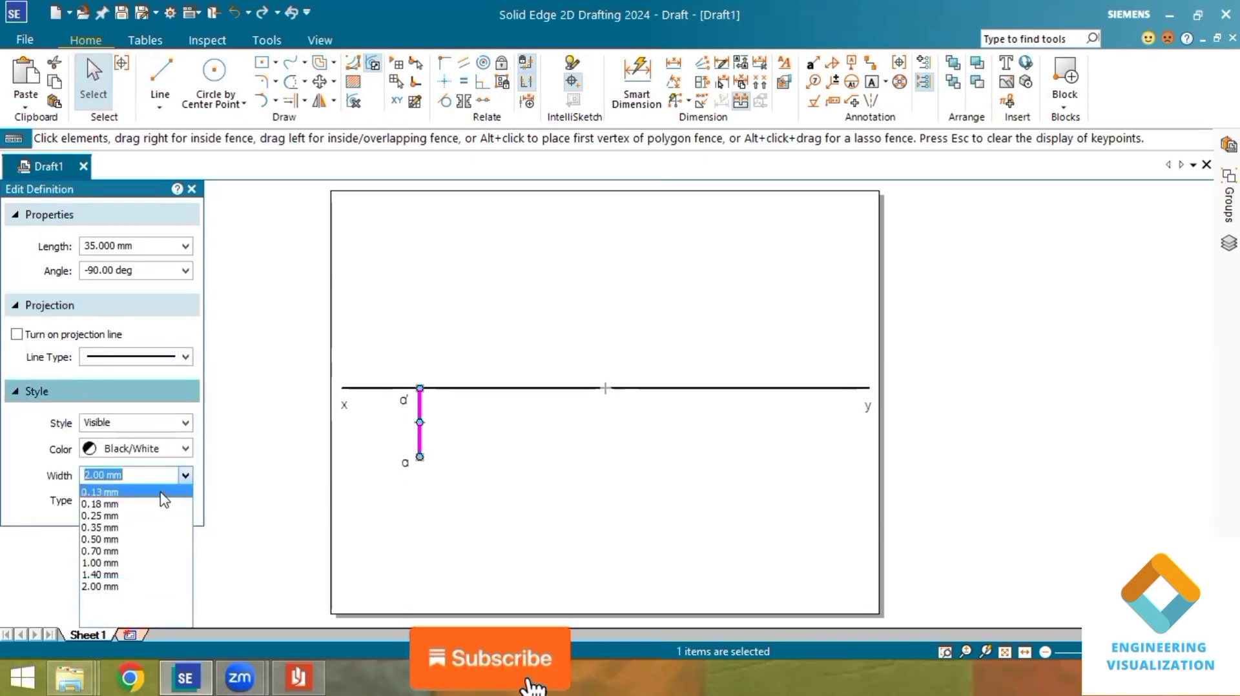
{"action": "left_click", "coordinate": [161, 492]}
{"action": "left_click", "coordinate": [464, 476]}
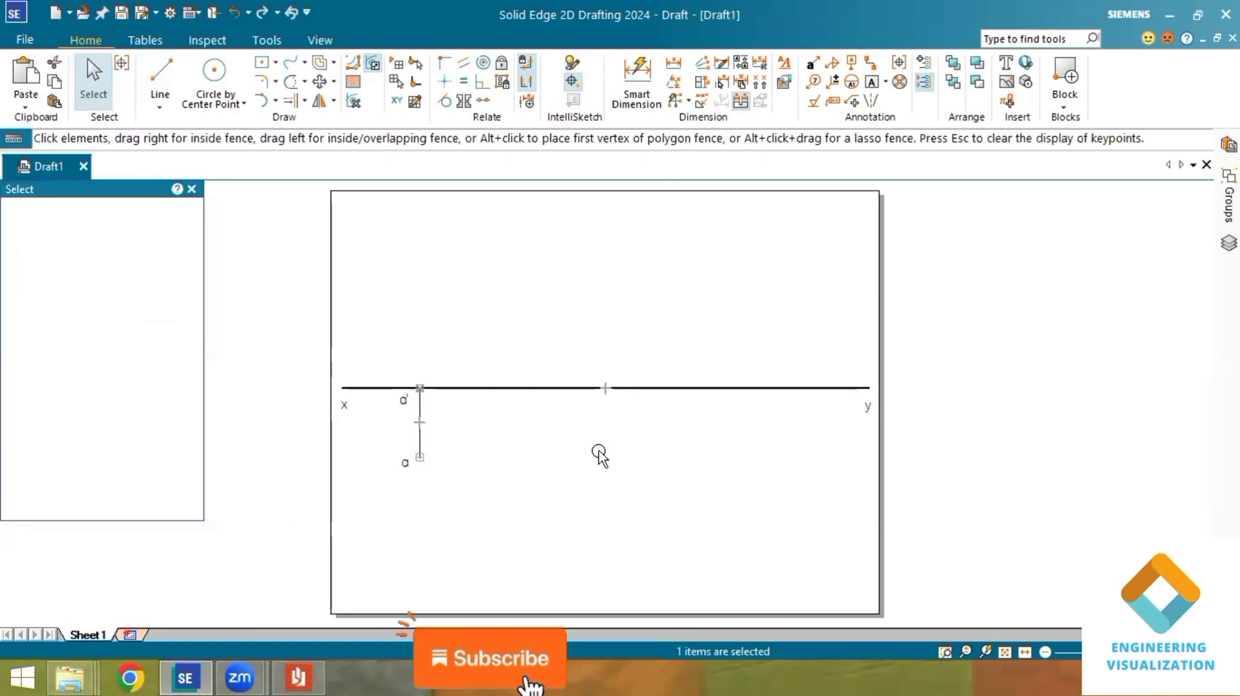
- Check question 1(a) in the question paper PDF and draw a line about 127 mm long at about 48° from point a across the xy line
{"action": "left_click", "coordinate": [298, 677]}
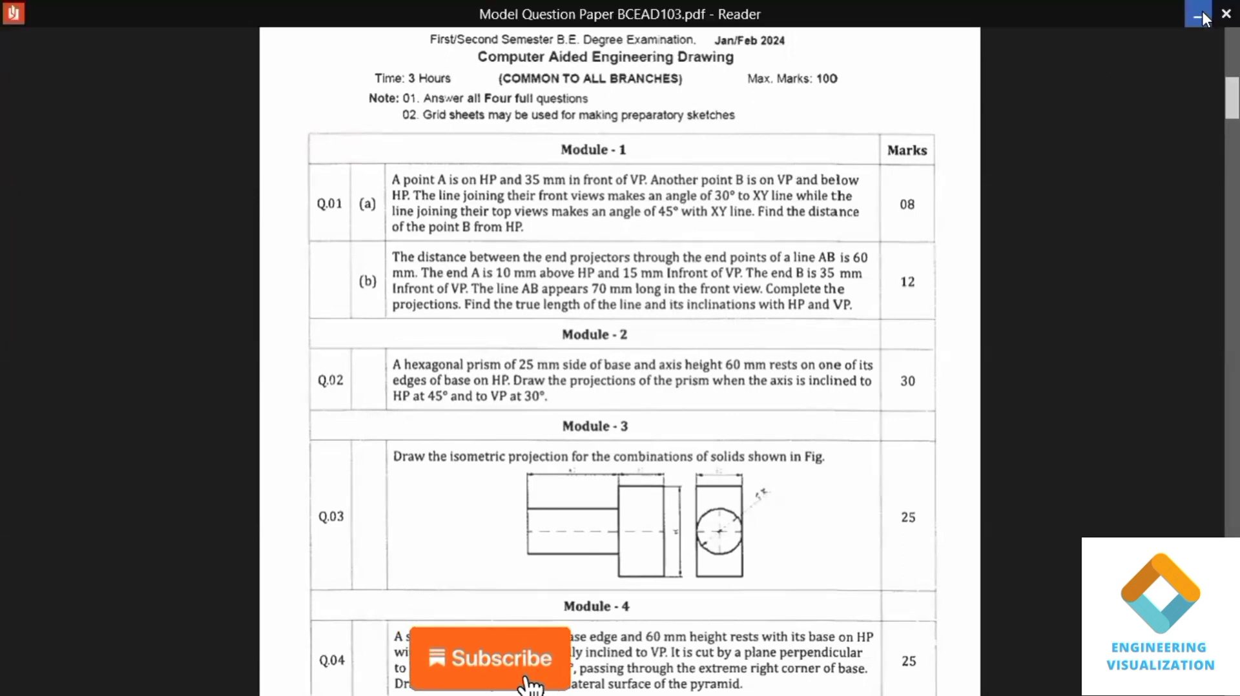
{"action": "left_click", "coordinate": [1202, 13]}
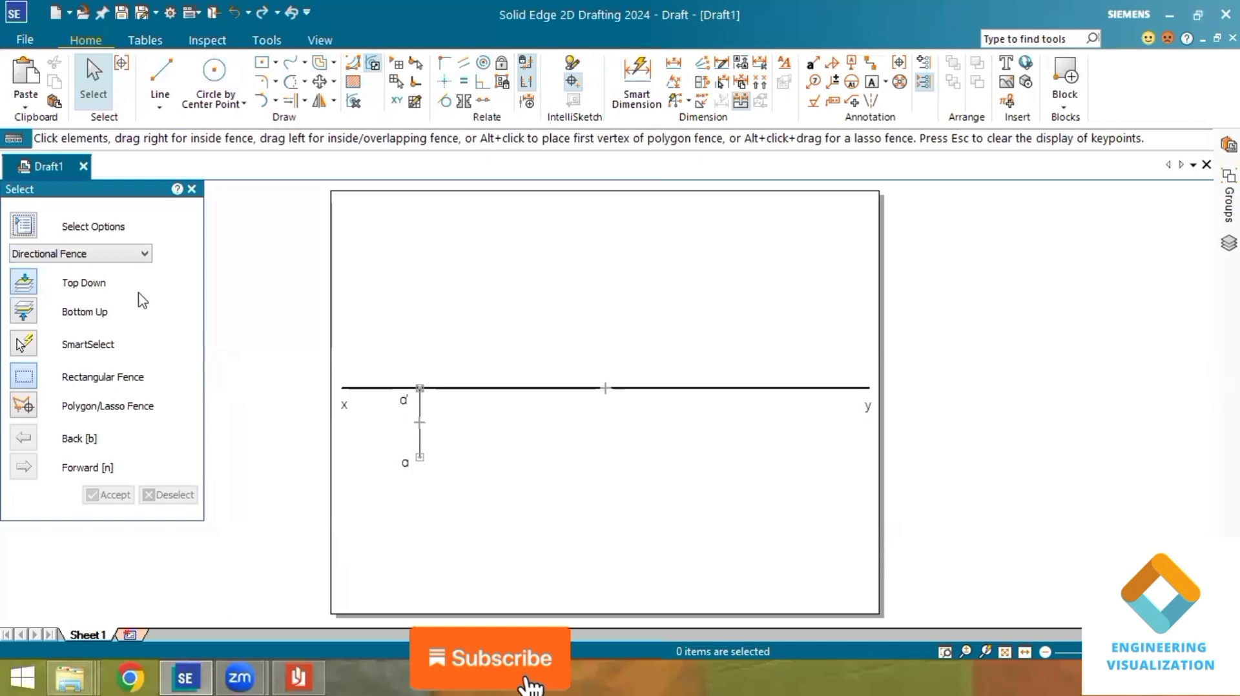
{"action": "left_click", "coordinate": [160, 76]}
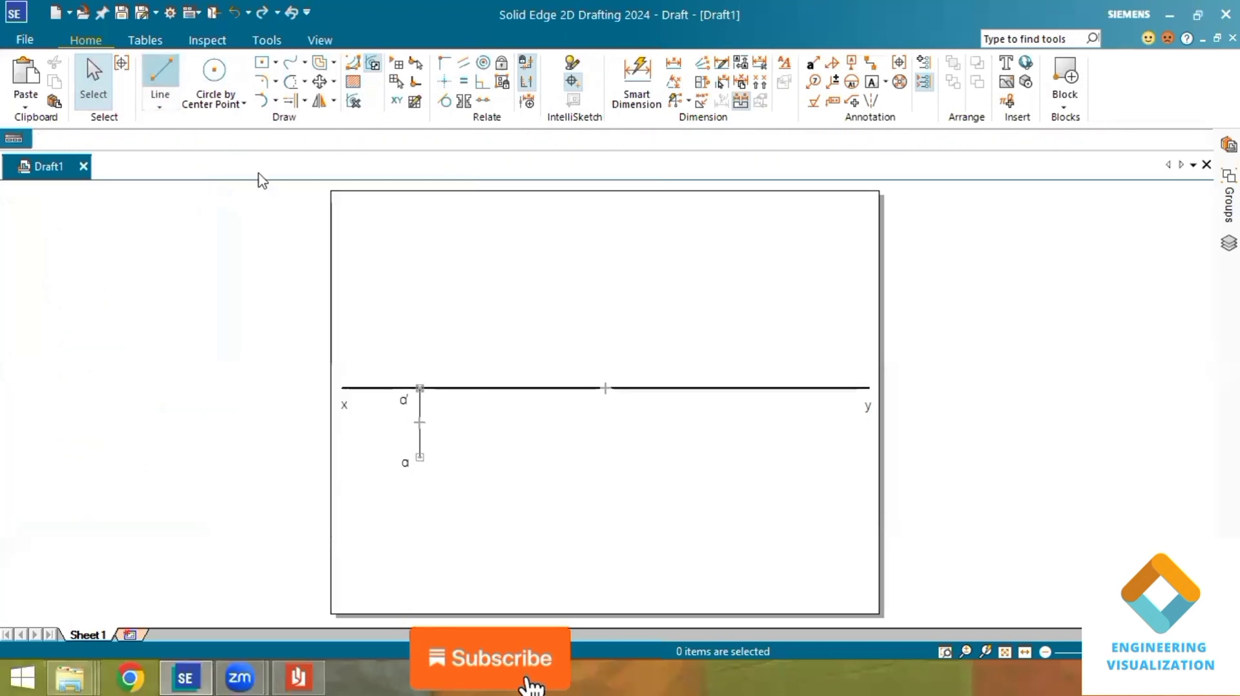
{"action": "left_click", "coordinate": [420, 457]}
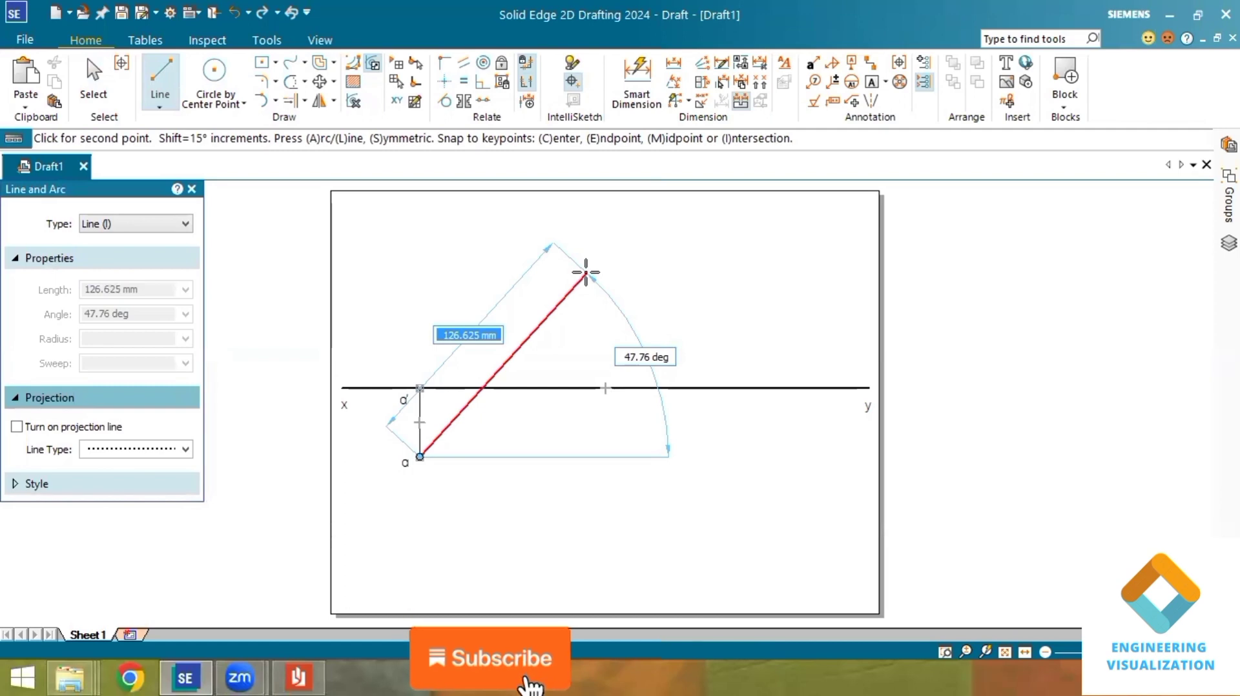
{"action": "left_click", "coordinate": [585, 273]}
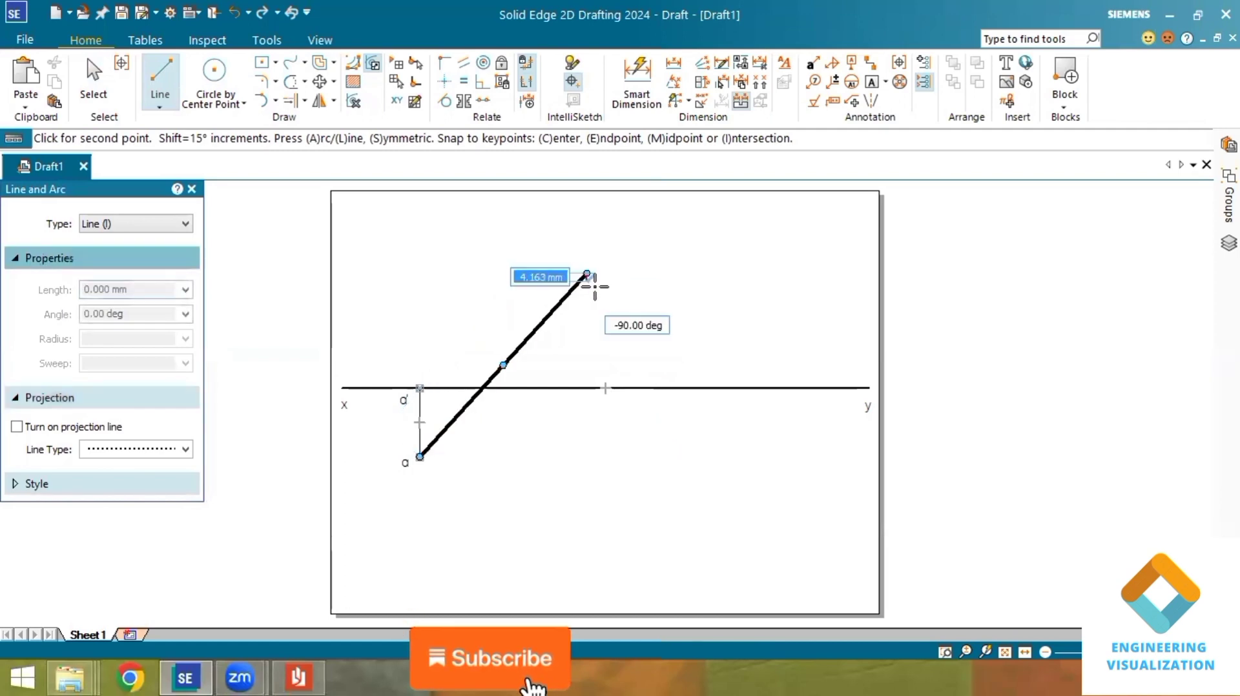
{"action": "key", "text": "Escape"}
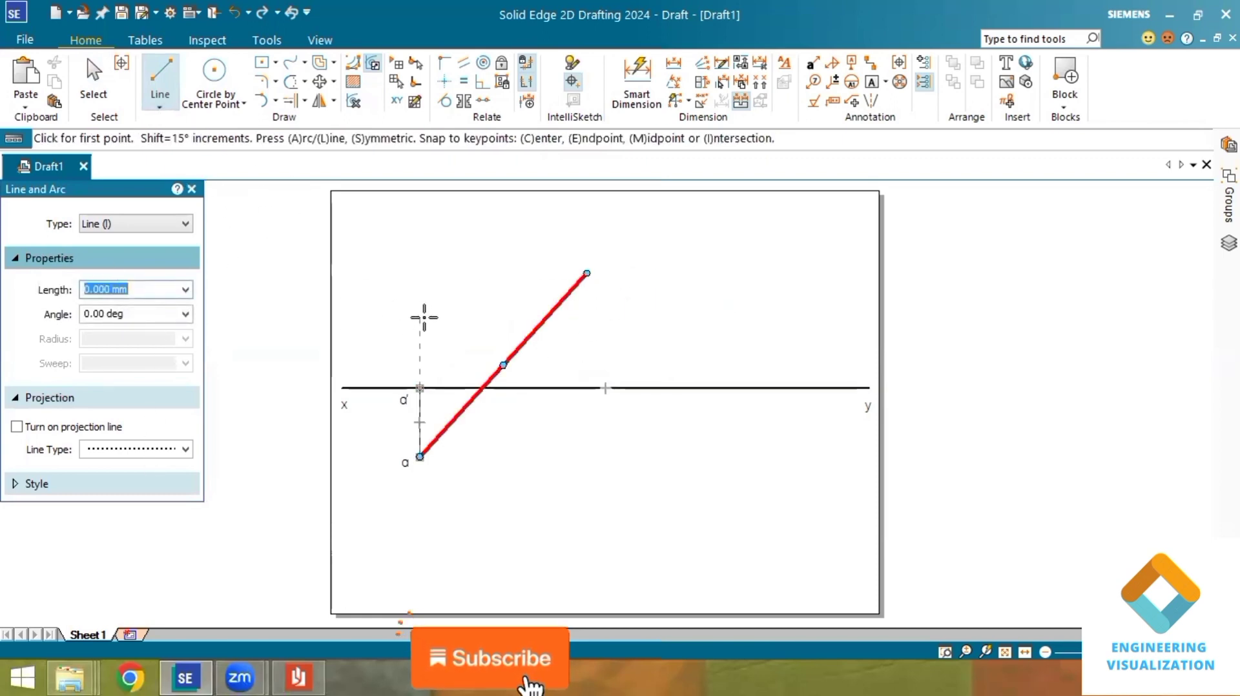
{"action": "key", "text": "Escape"}
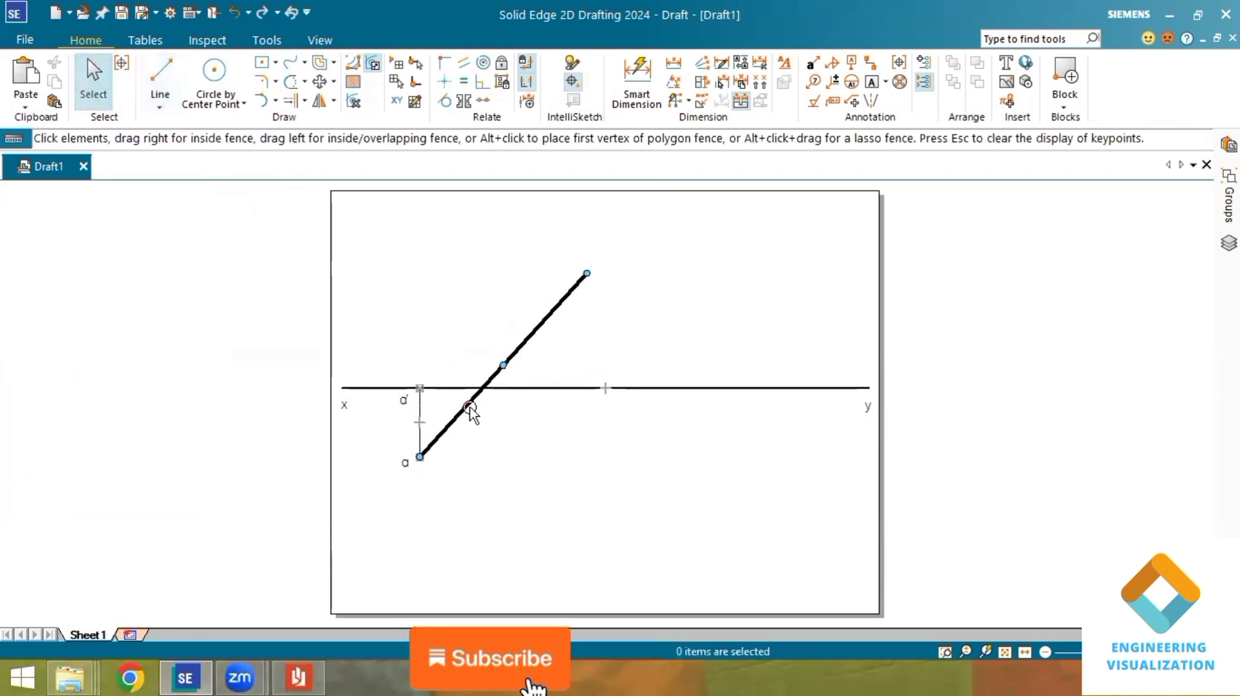
- Set the line width of the inclined line from point a to 0.13 mm
{"action": "left_click", "coordinate": [470, 408]}
{"action": "left_click", "coordinate": [128, 392]}
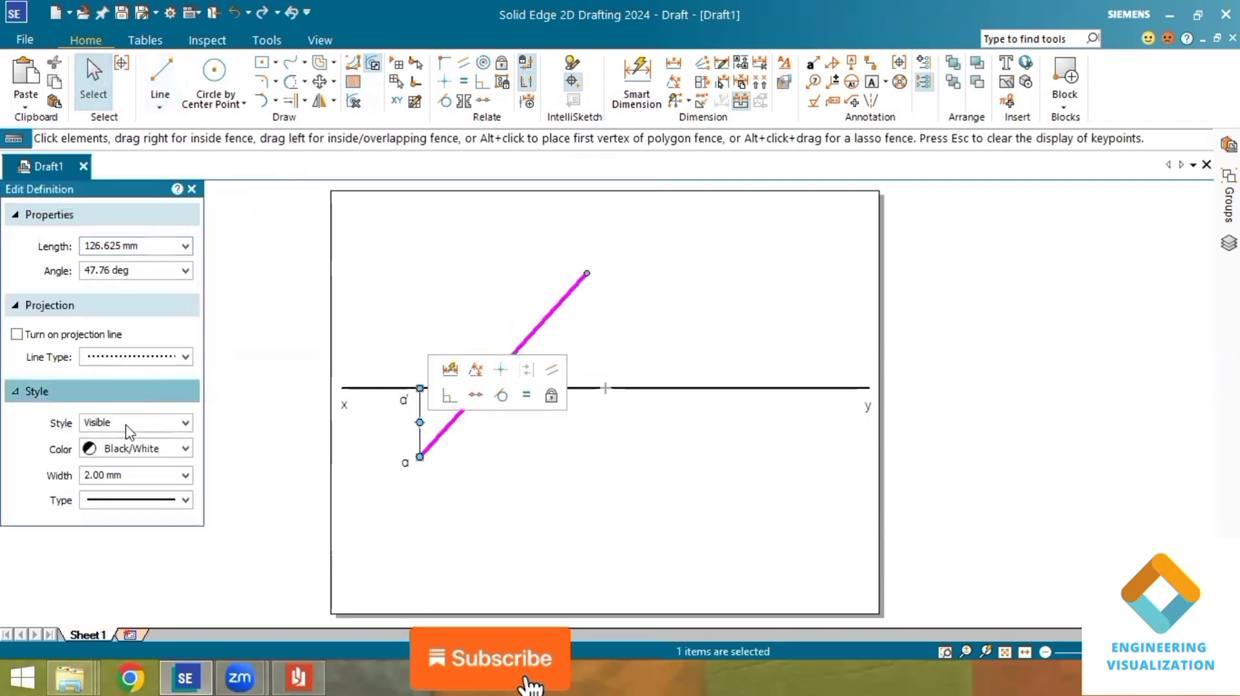
{"action": "left_click", "coordinate": [166, 480]}
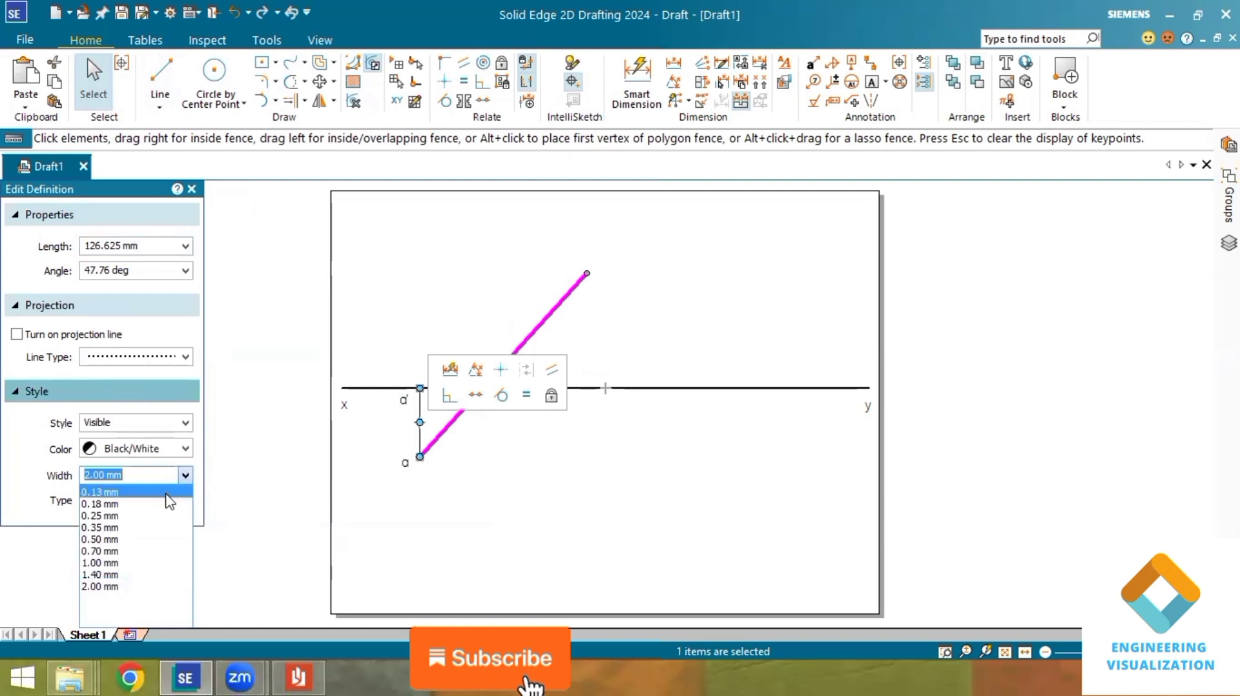
{"action": "left_click", "coordinate": [169, 494]}
{"action": "left_click", "coordinate": [500, 475]}
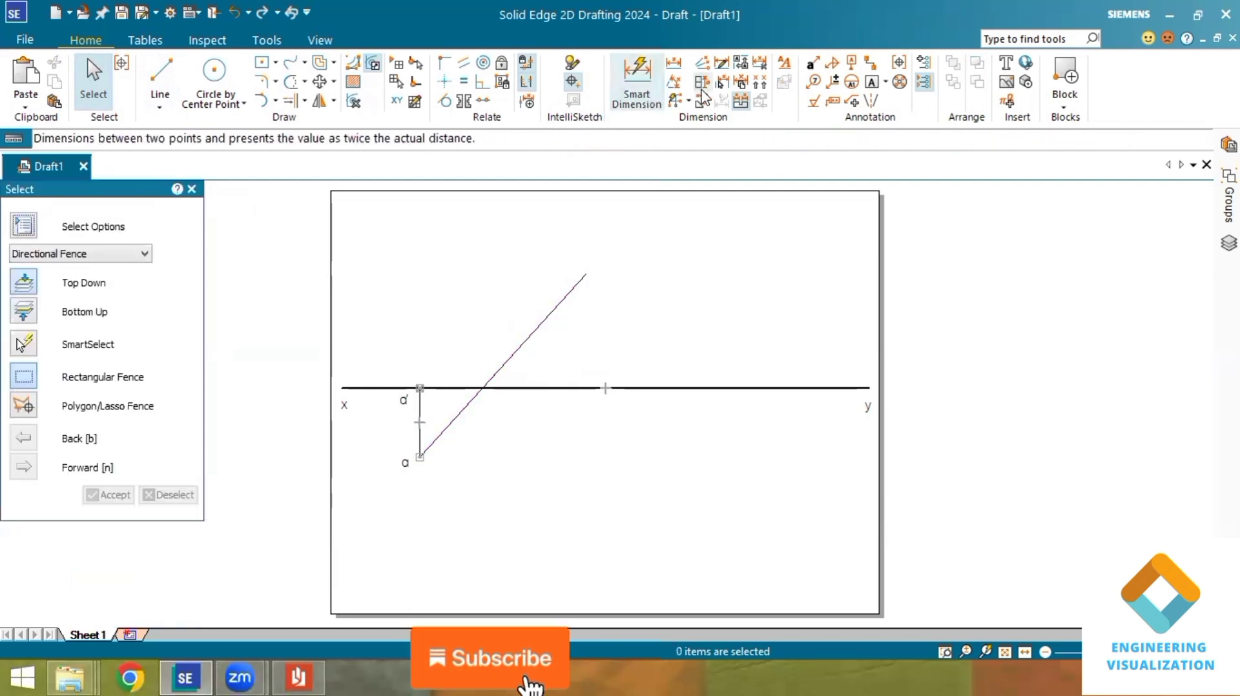
- Draw a short horizontal line with 0.13 mm line width from point a towards the y end
{"action": "left_click", "coordinate": [674, 82]}
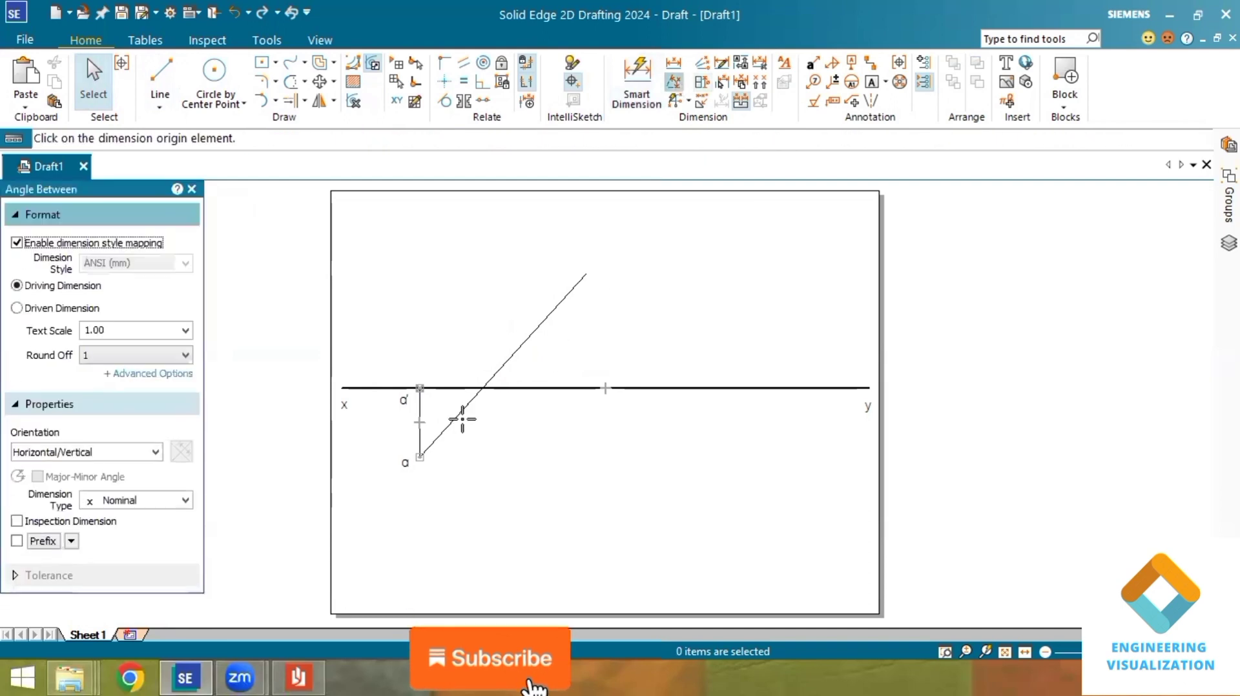
{"action": "left_click", "coordinate": [456, 417]}
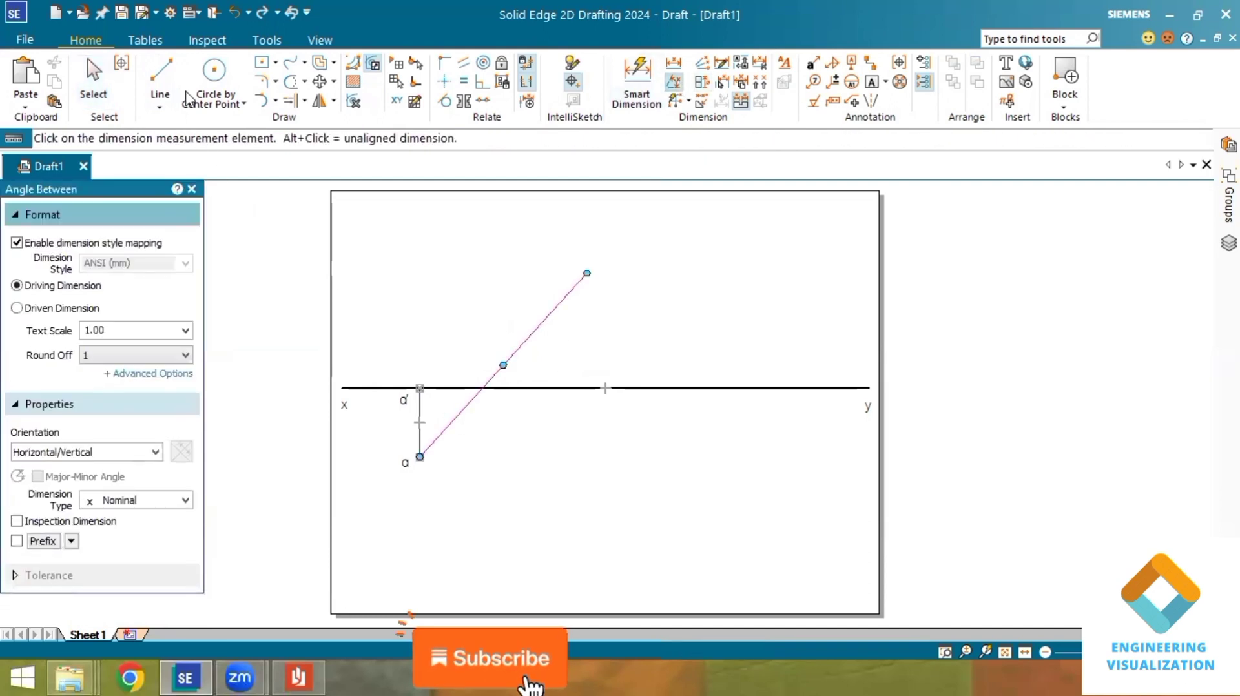
{"action": "left_click", "coordinate": [160, 82]}
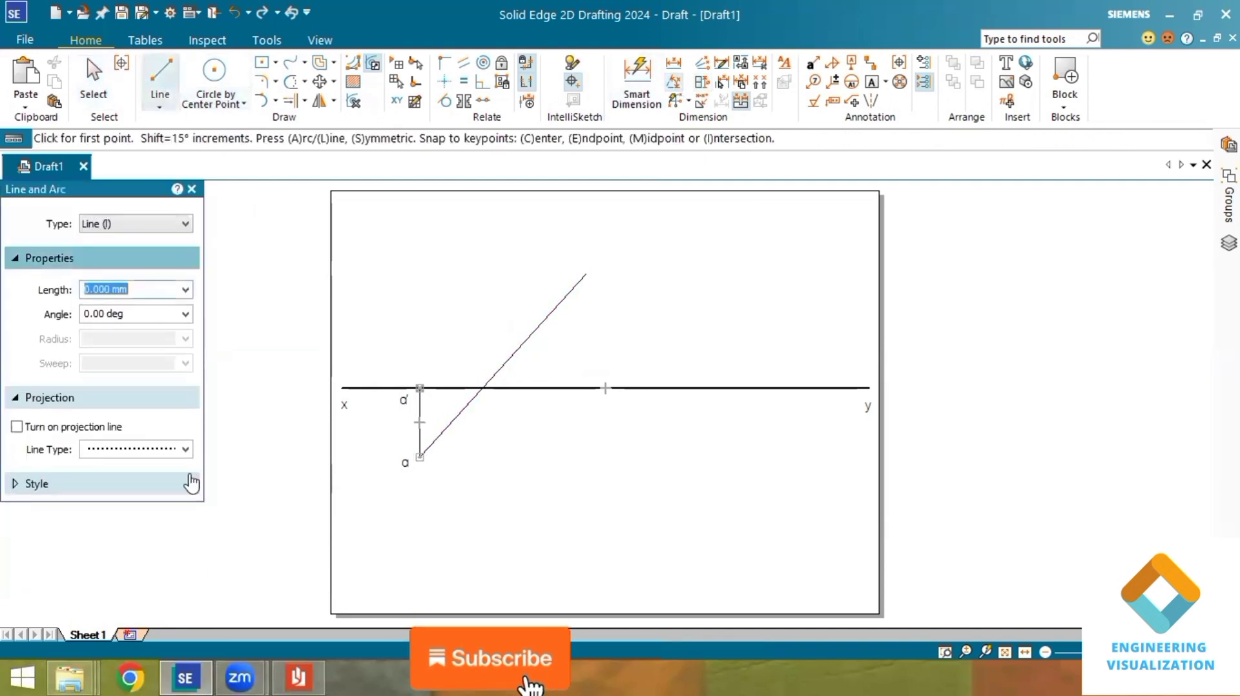
{"action": "left_click", "coordinate": [103, 489]}
{"action": "left_click", "coordinate": [187, 575]}
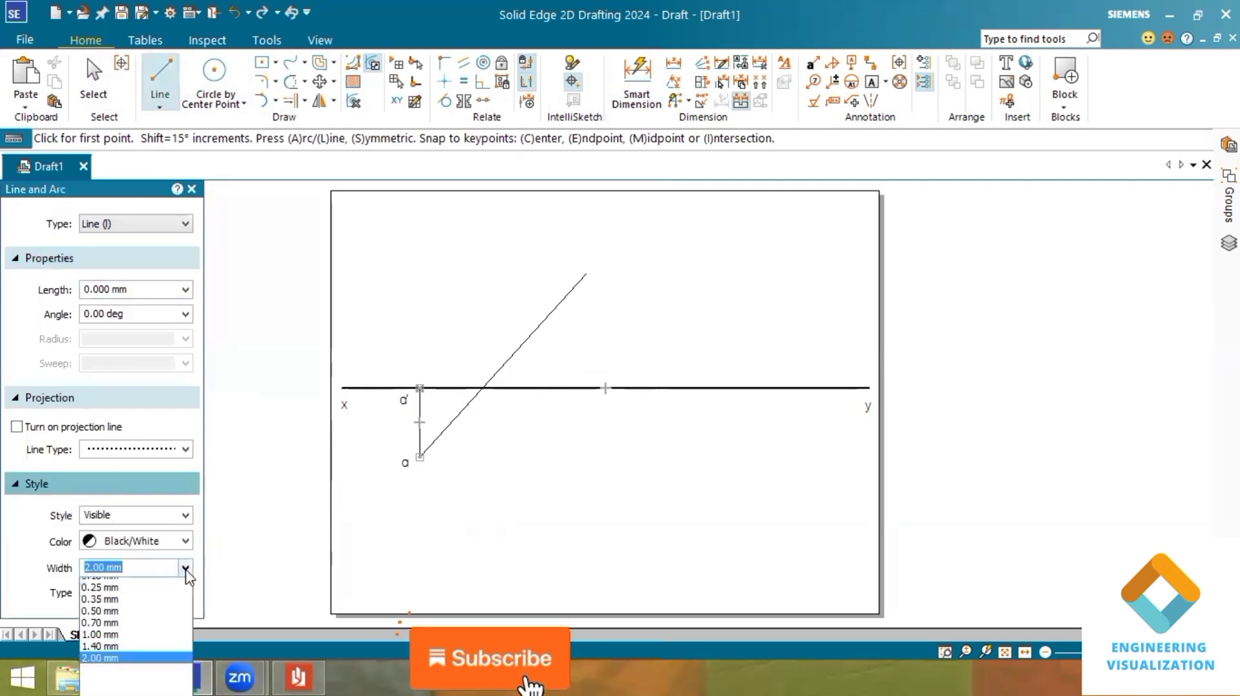
{"action": "left_click", "coordinate": [164, 590]}
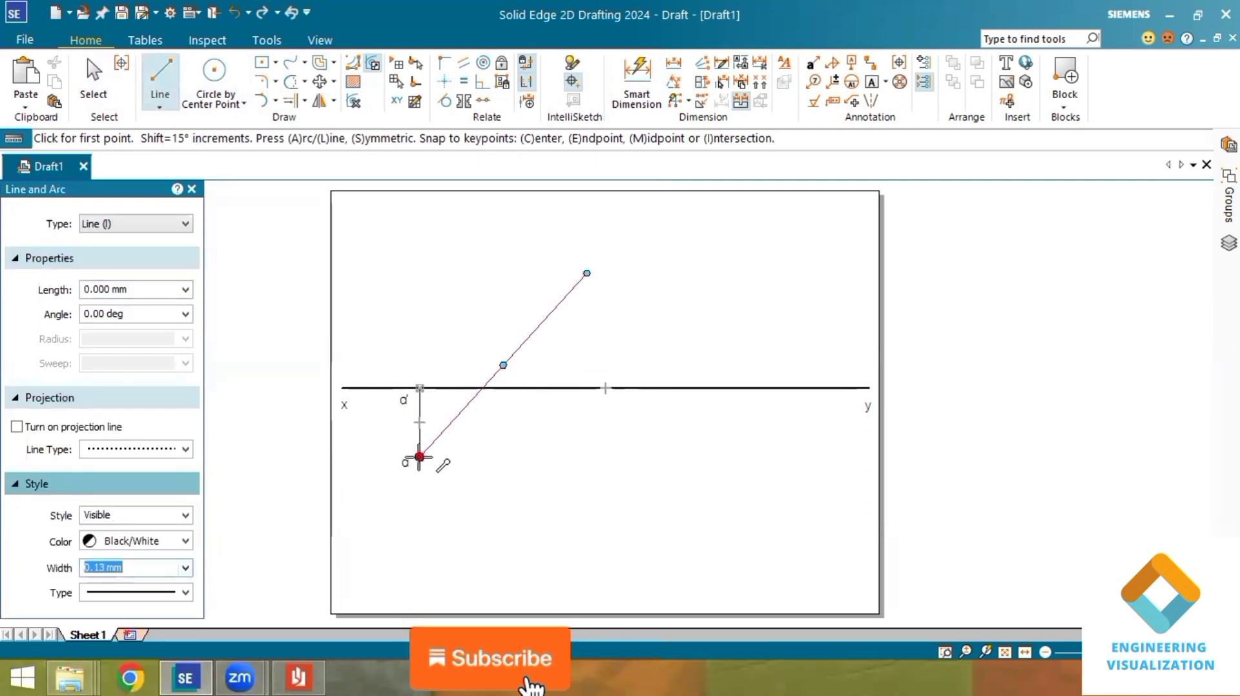
{"action": "left_click", "coordinate": [420, 457]}
{"action": "left_click", "coordinate": [478, 457]}
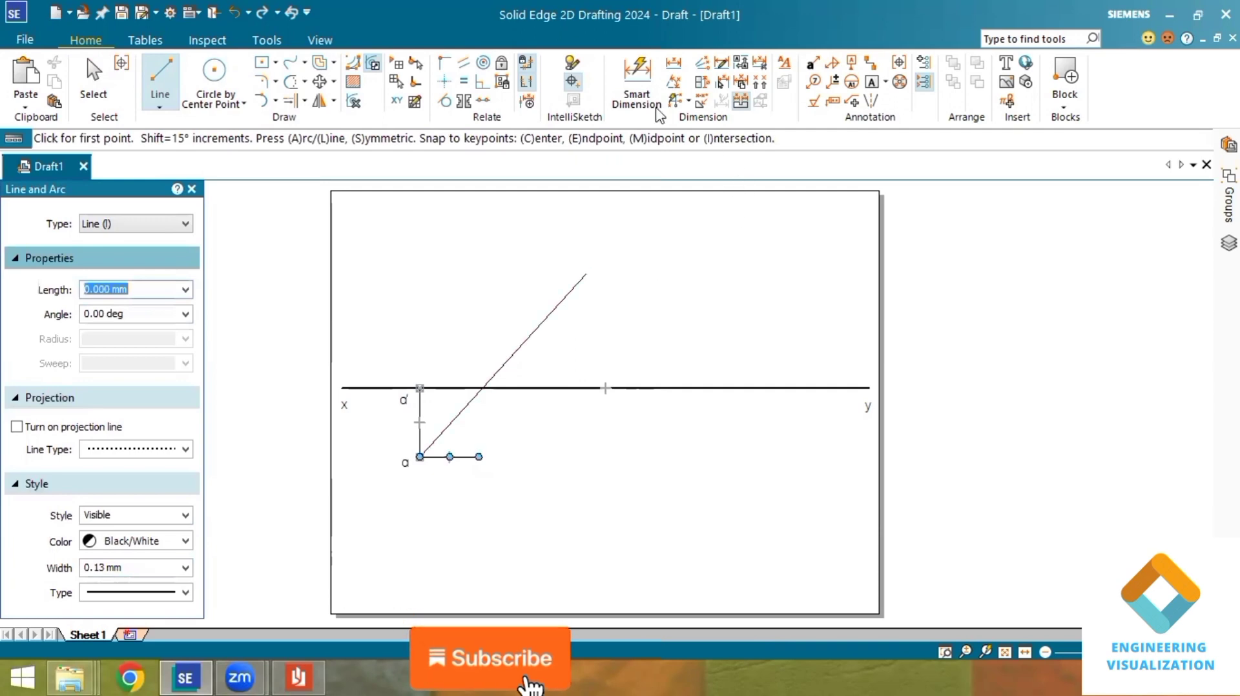
- Add an angle dimension between the short horizontal line and the inclined line at point a and set it to 45°
{"action": "left_click", "coordinate": [673, 82]}
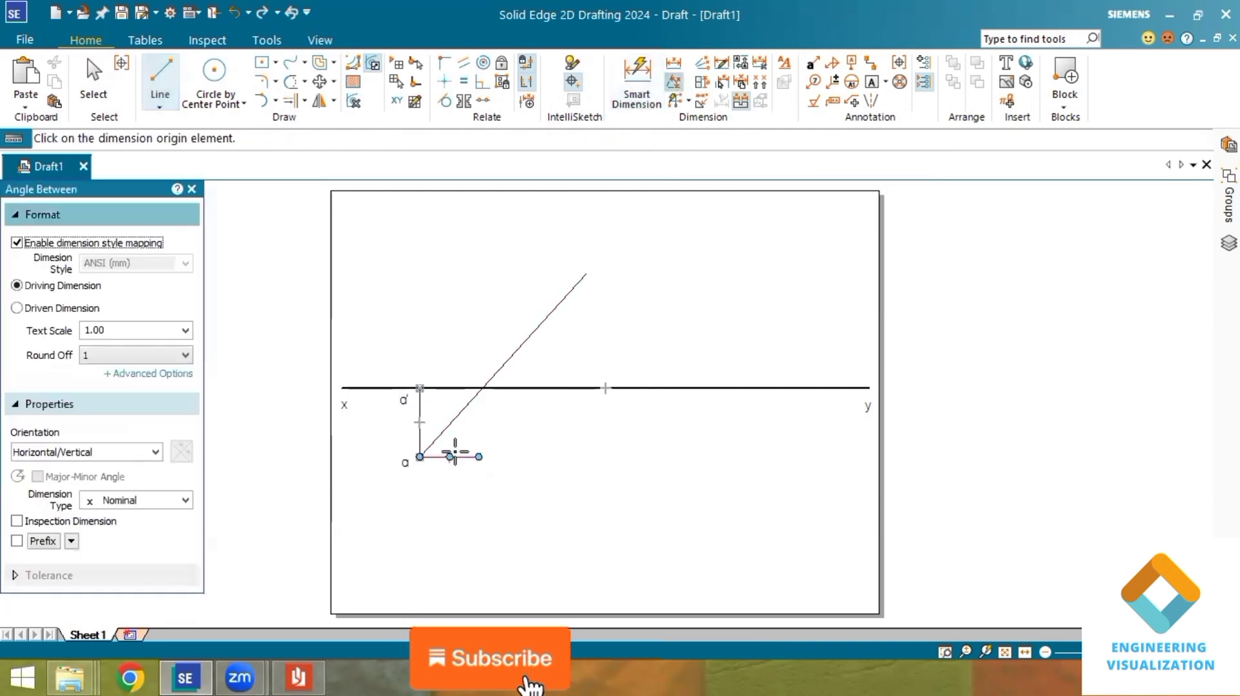
{"action": "left_click", "coordinate": [462, 456]}
{"action": "left_click", "coordinate": [459, 423]}
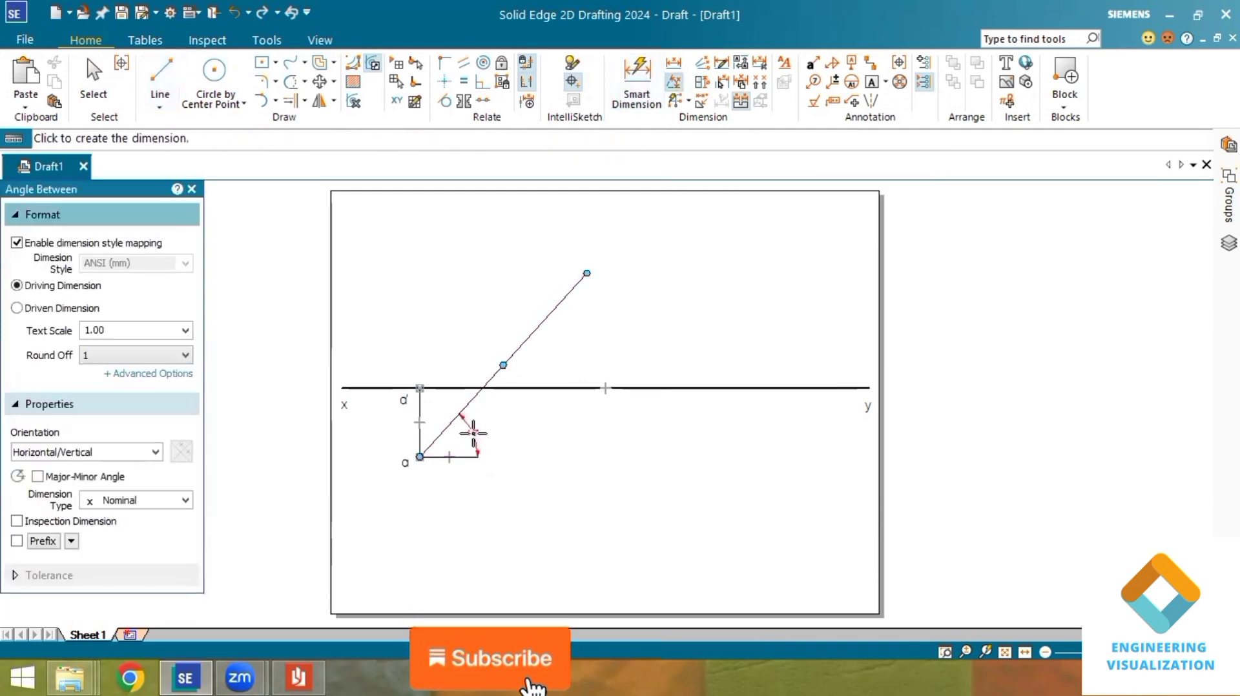
{"action": "left_click", "coordinate": [476, 435]}
{"action": "type", "text": "45"}
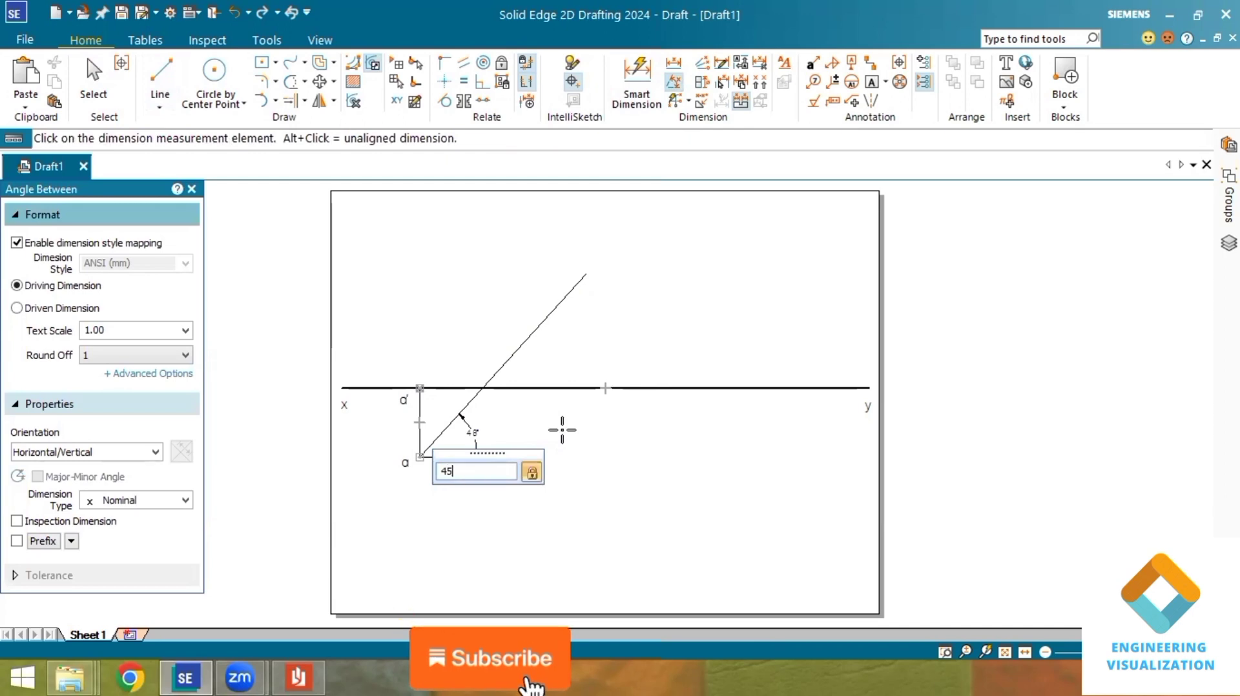
{"action": "key", "text": "Return"}
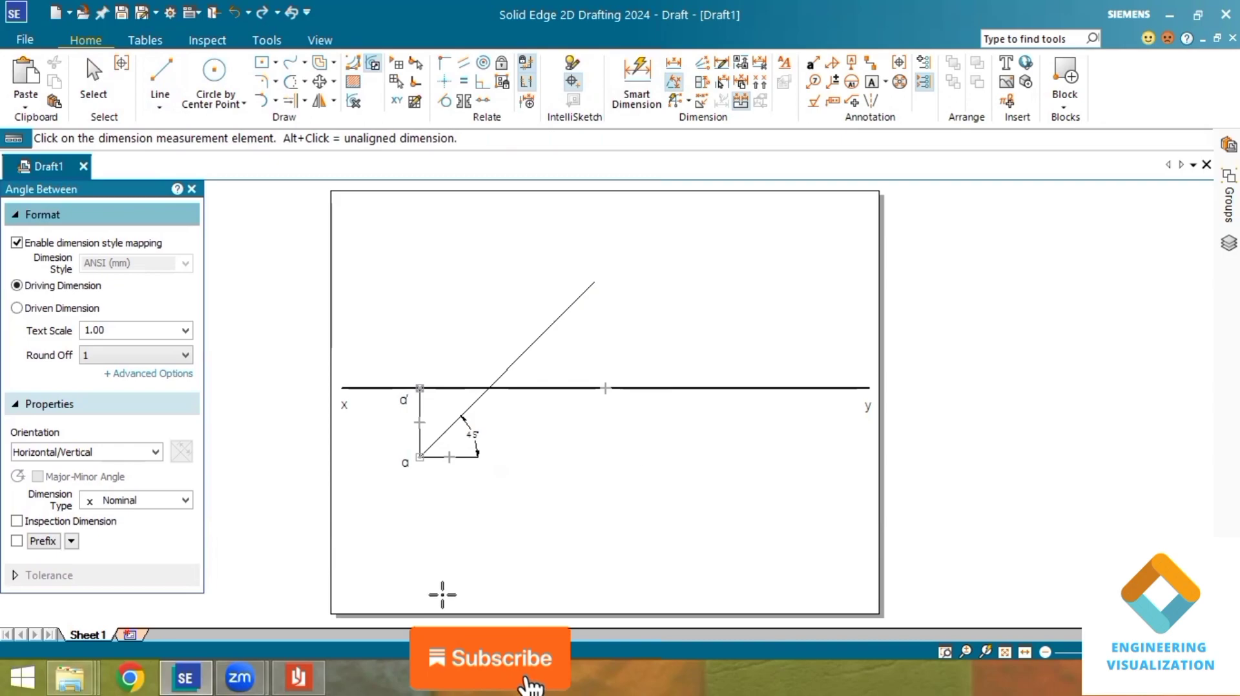
- Recheck question 1(a), set the projection line type to solid, and draw a line about 90 mm long from a' sloping about 35° below xy
{"action": "left_click", "coordinate": [298, 677]}
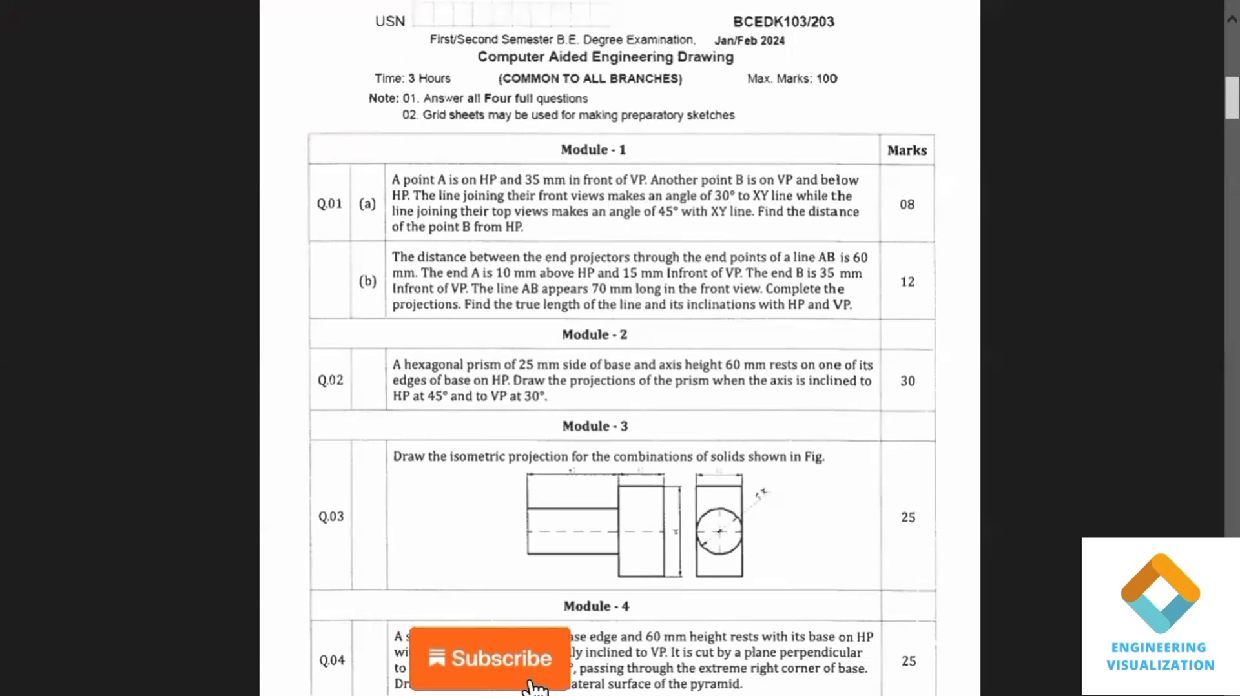
{"action": "mouse_move", "coordinate": [1189, 11]}
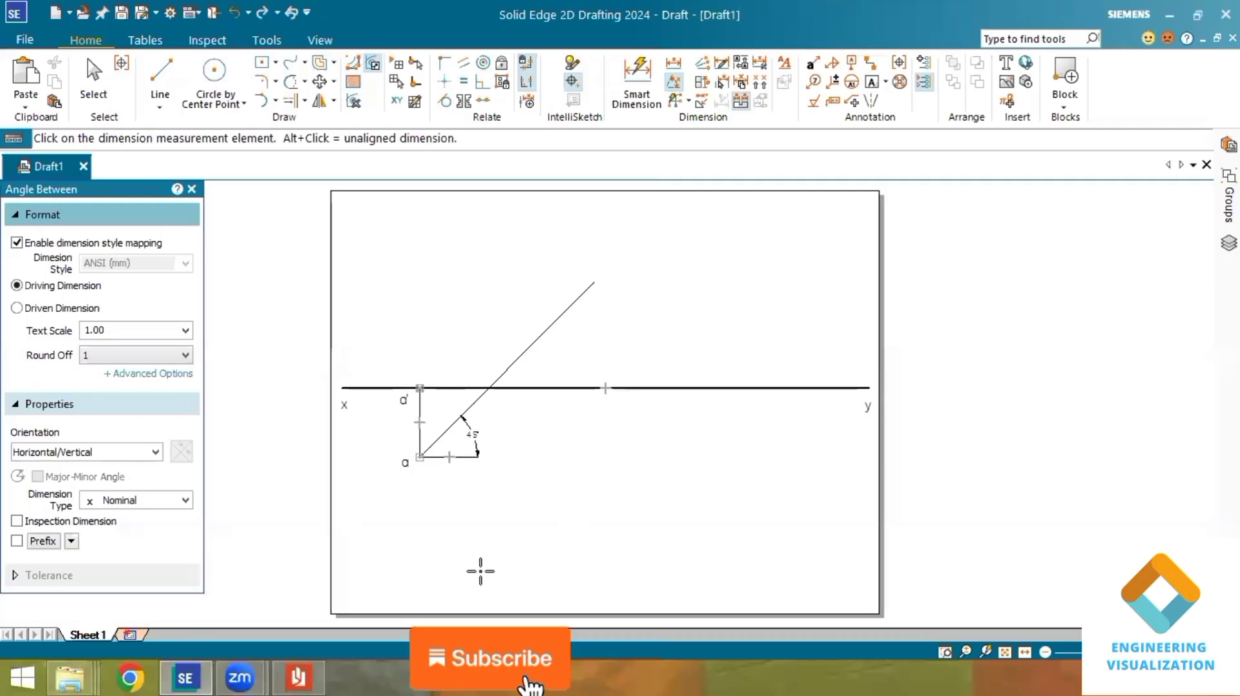
{"action": "left_click", "coordinate": [160, 76]}
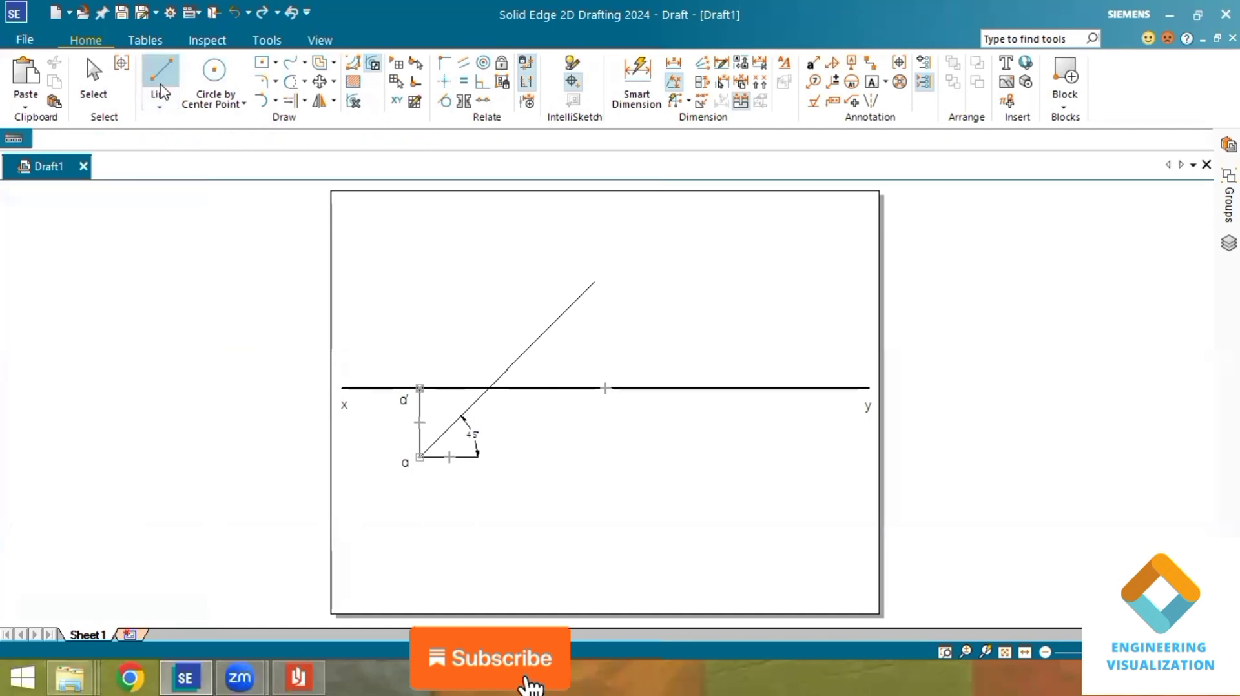
{"action": "left_click", "coordinate": [96, 486]}
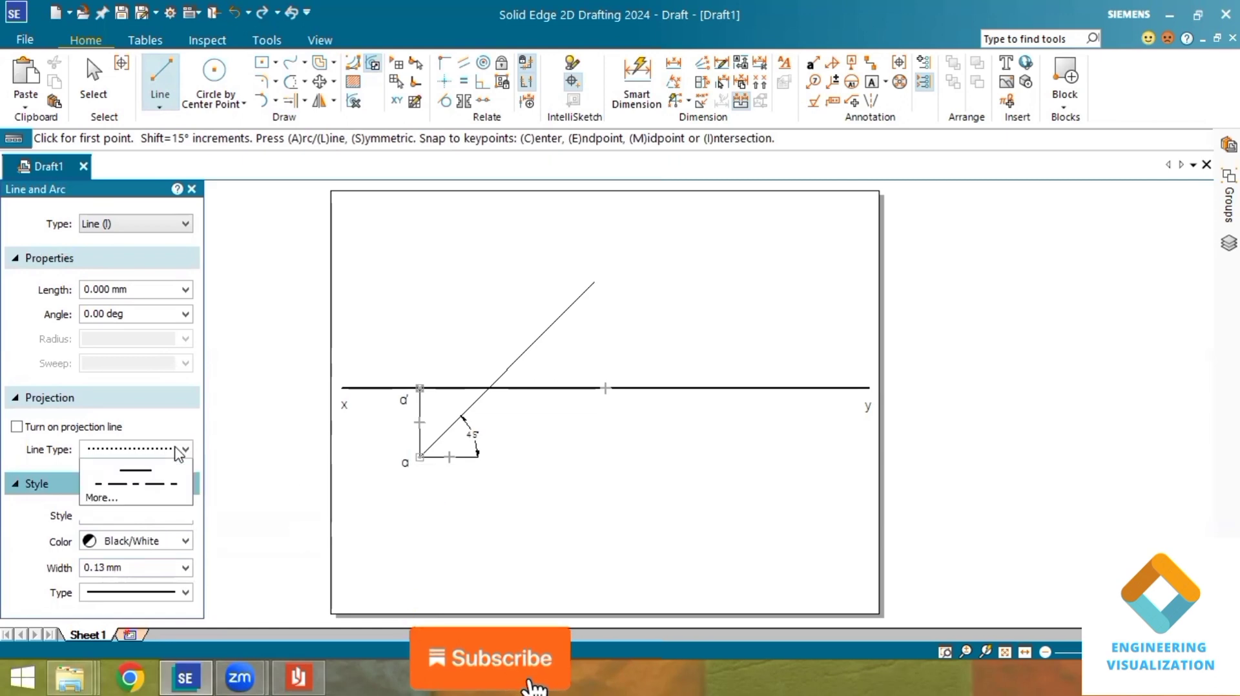
{"action": "left_click", "coordinate": [181, 452]}
{"action": "left_click", "coordinate": [168, 476]}
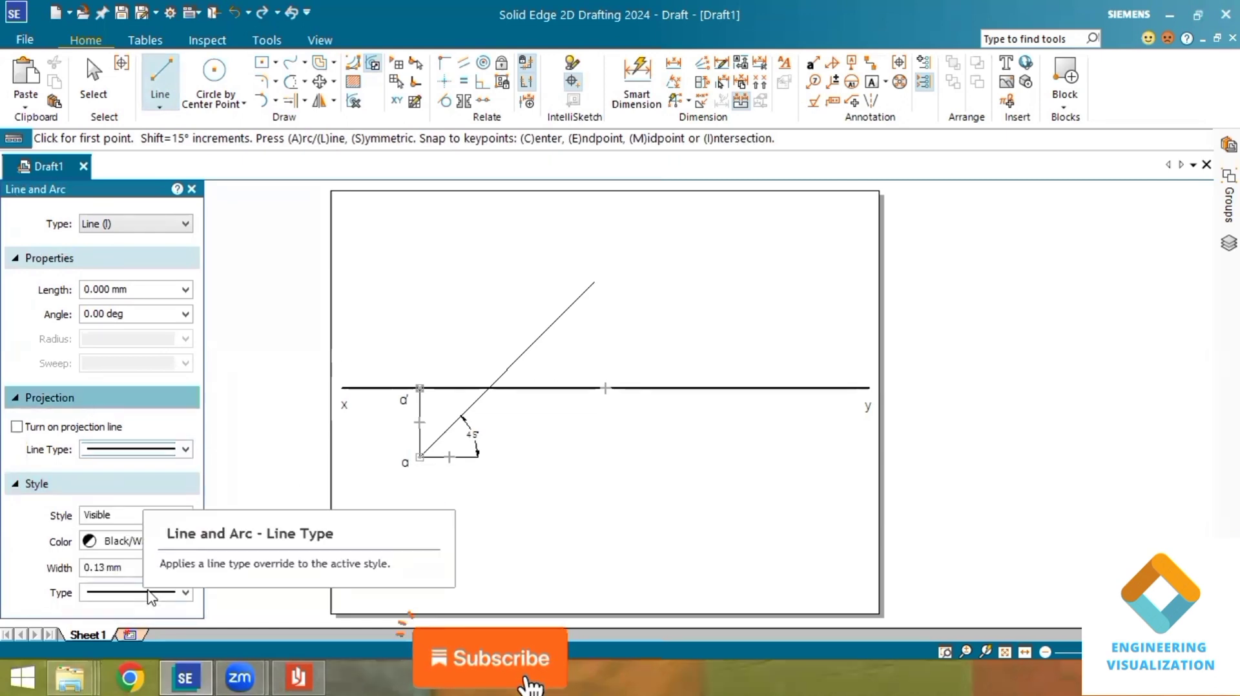
{"action": "left_click", "coordinate": [419, 387]}
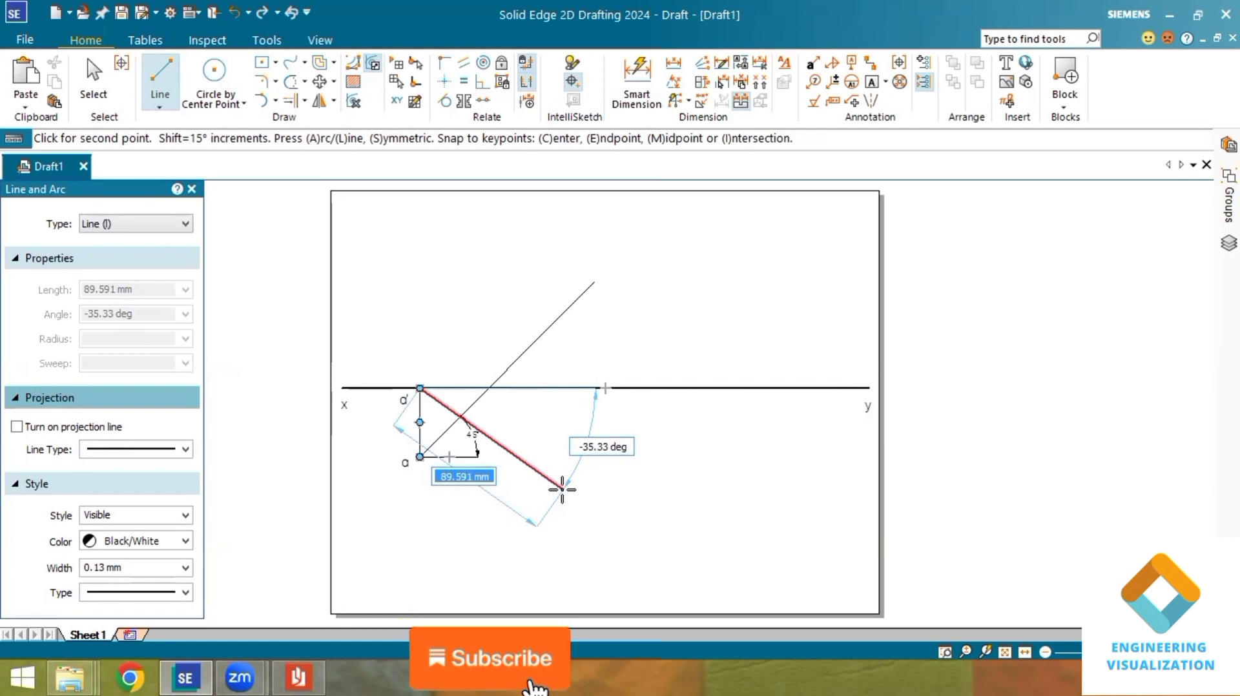
{"action": "left_click", "coordinate": [563, 489]}
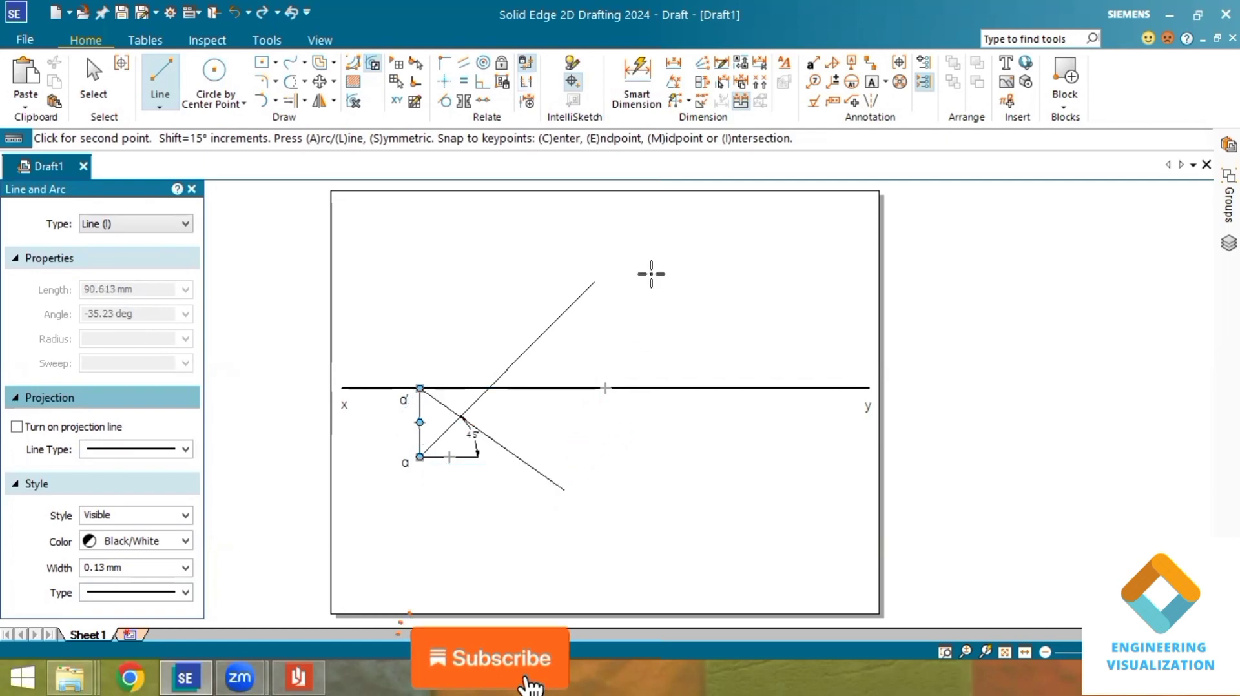
- Add an angle dimension between the sloping line from a' and the xy line and set it to 30°
{"action": "left_click", "coordinate": [674, 82]}
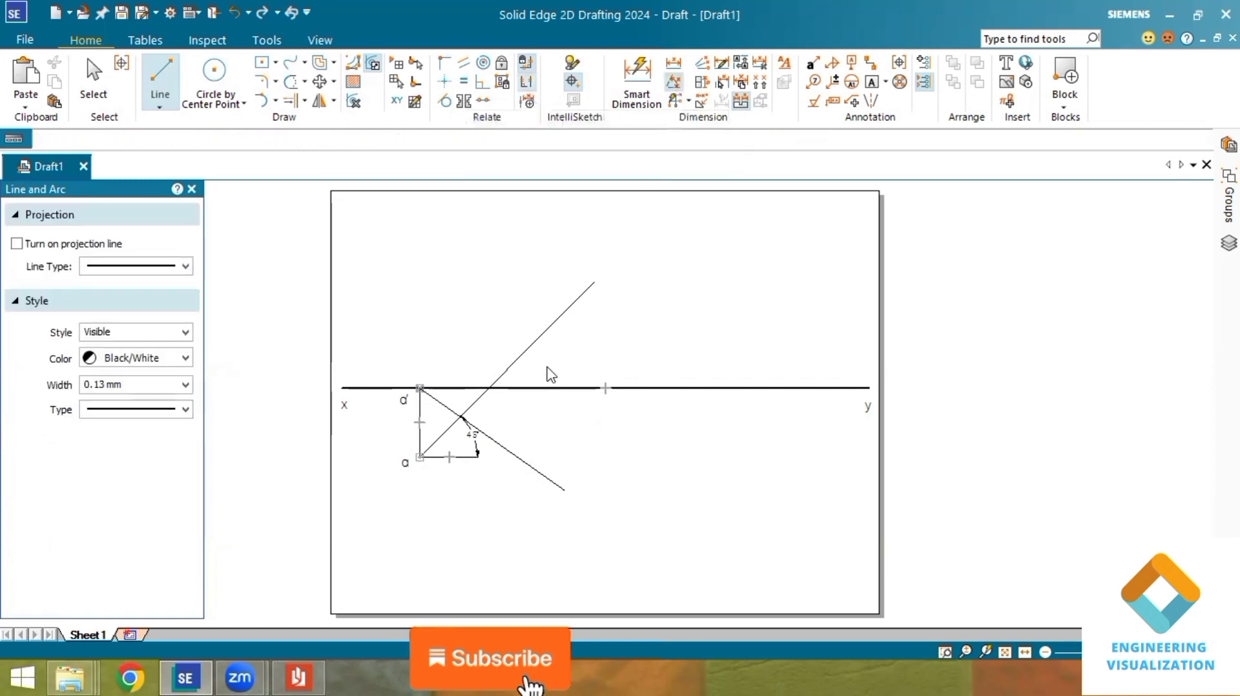
{"action": "left_click", "coordinate": [510, 447]}
{"action": "left_click", "coordinate": [540, 388]}
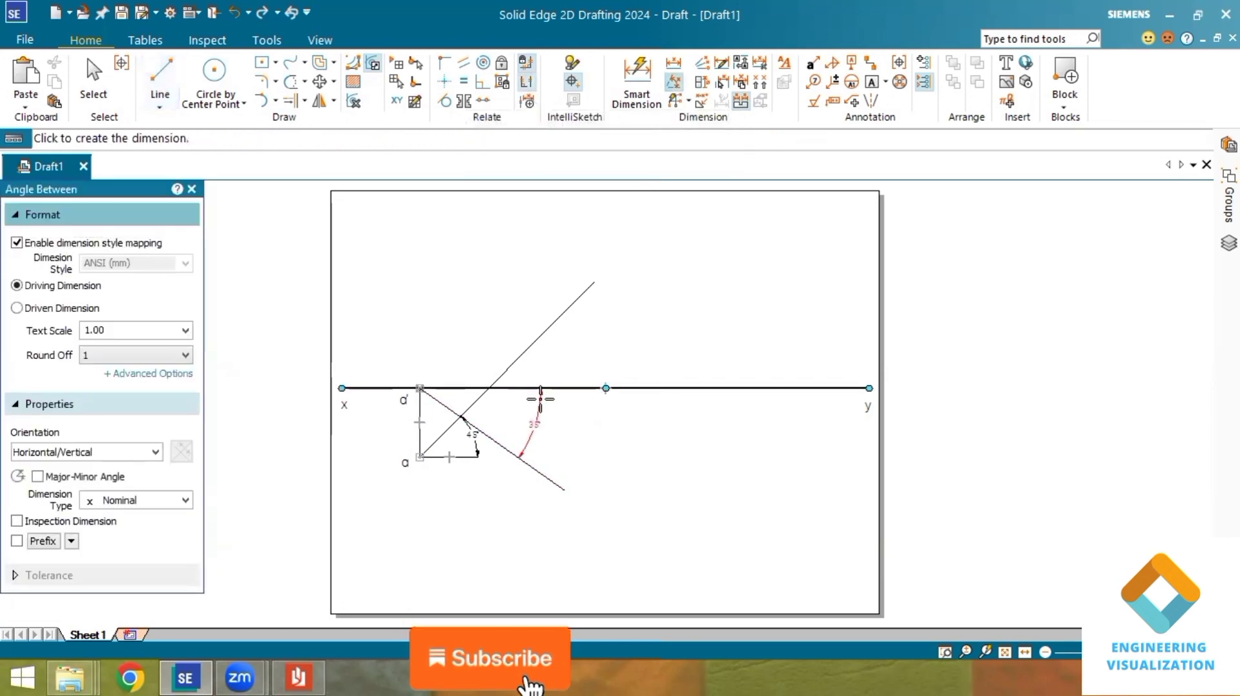
{"action": "left_click", "coordinate": [541, 399]}
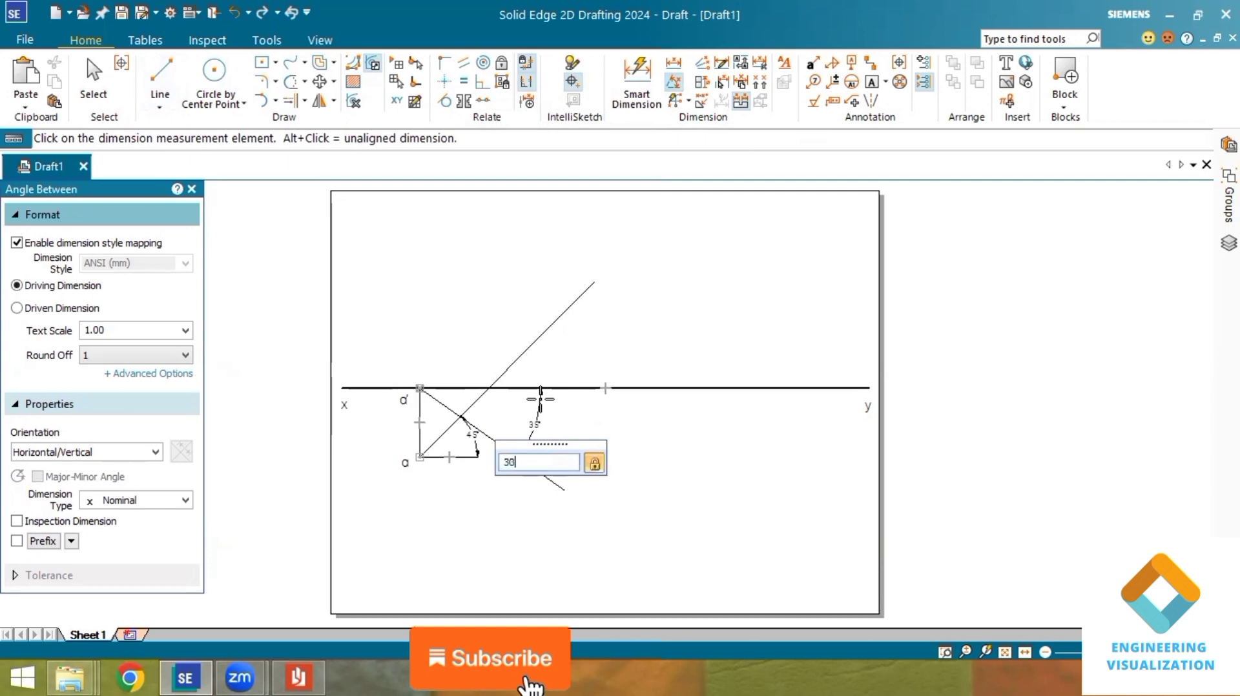
{"action": "key", "text": "Return"}
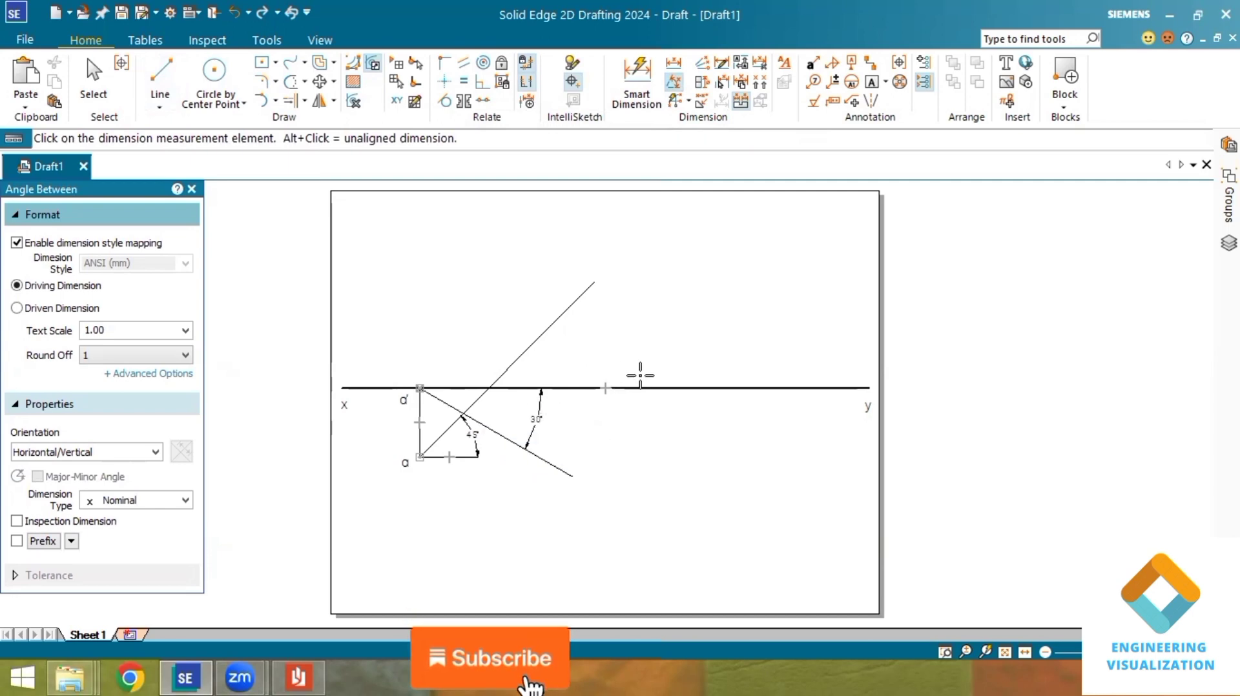
- Recheck question 1(a) and place a point with 2.00 mm line width where the 45° line from a crosses xy
{"action": "scroll", "coordinate": [506, 350], "scroll_direction": "up", "scroll_amount": 2}
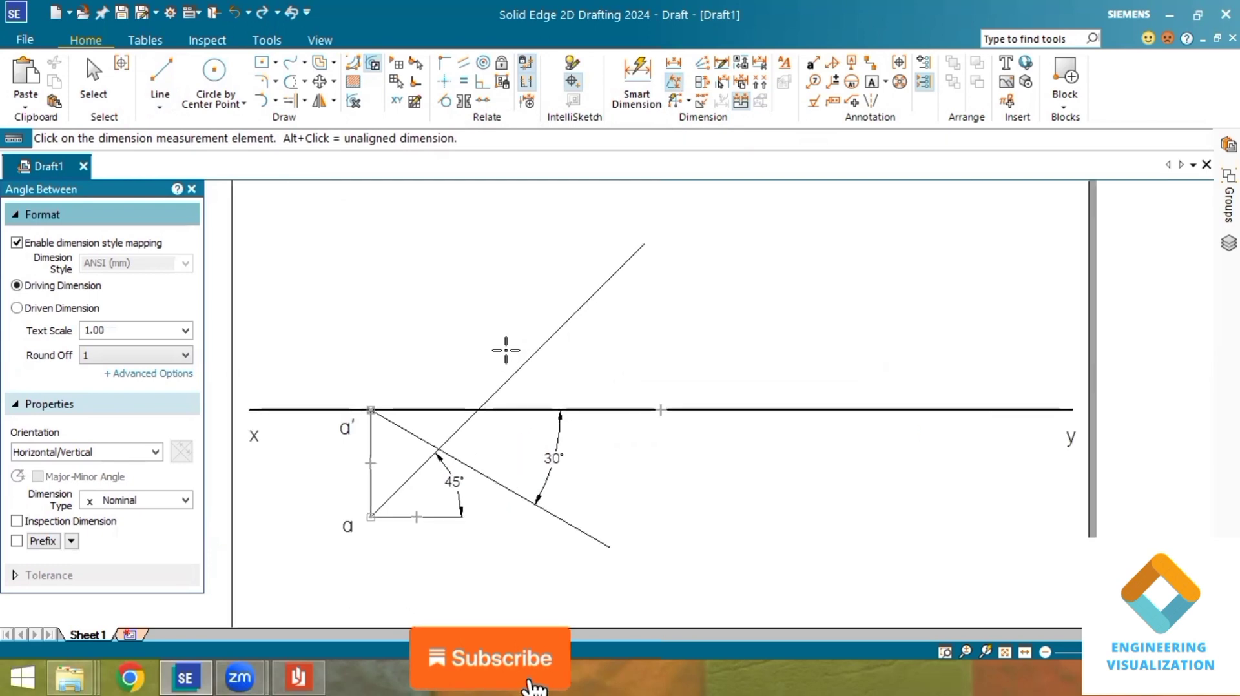
{"action": "left_click", "coordinate": [299, 676]}
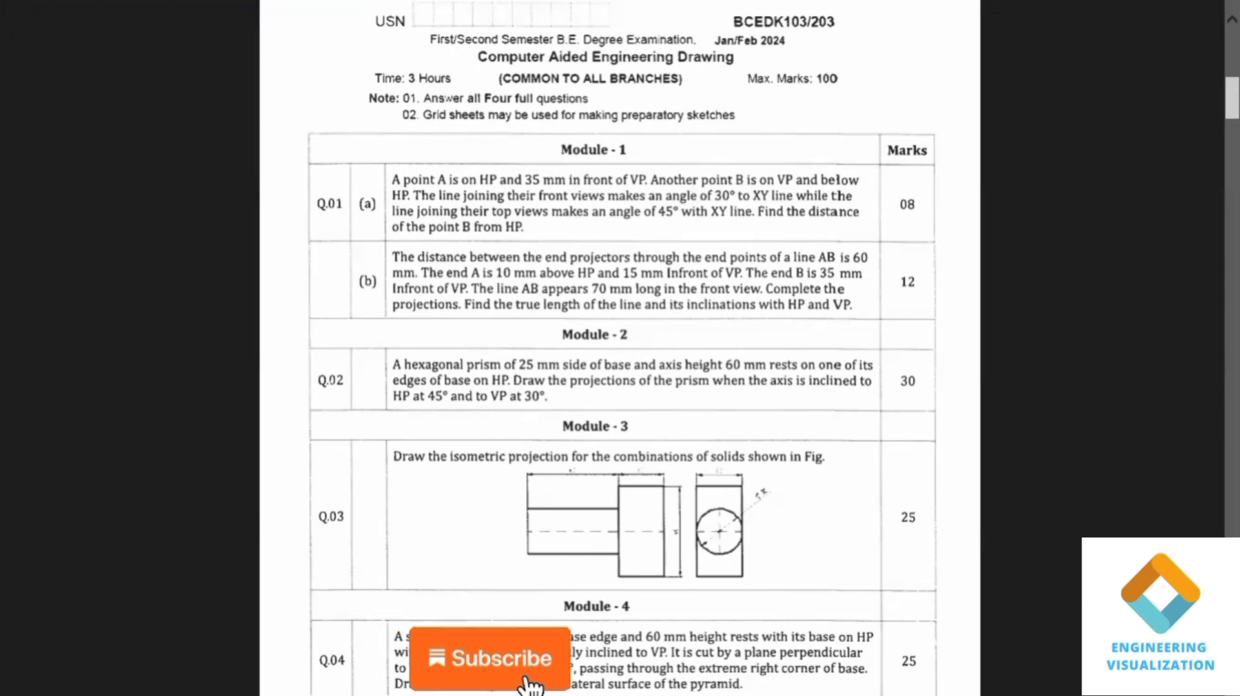
{"action": "left_click", "coordinate": [1200, 11]}
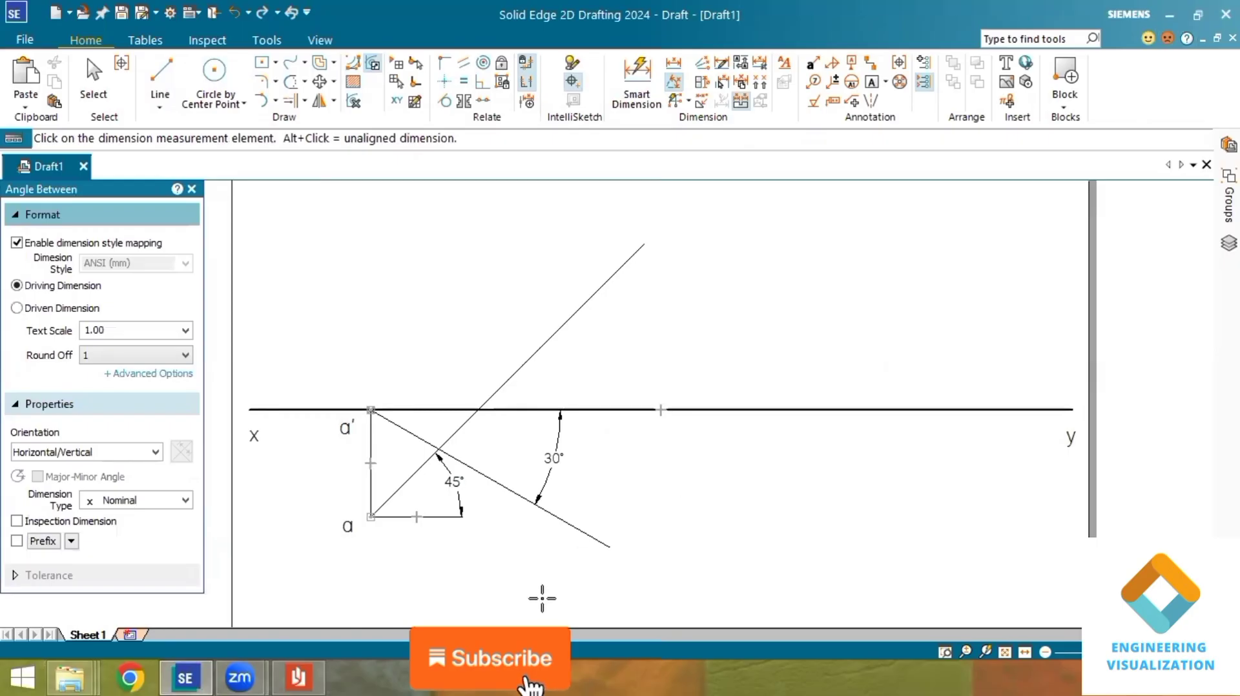
{"action": "left_click", "coordinate": [160, 106]}
{"action": "left_click", "coordinate": [177, 142]}
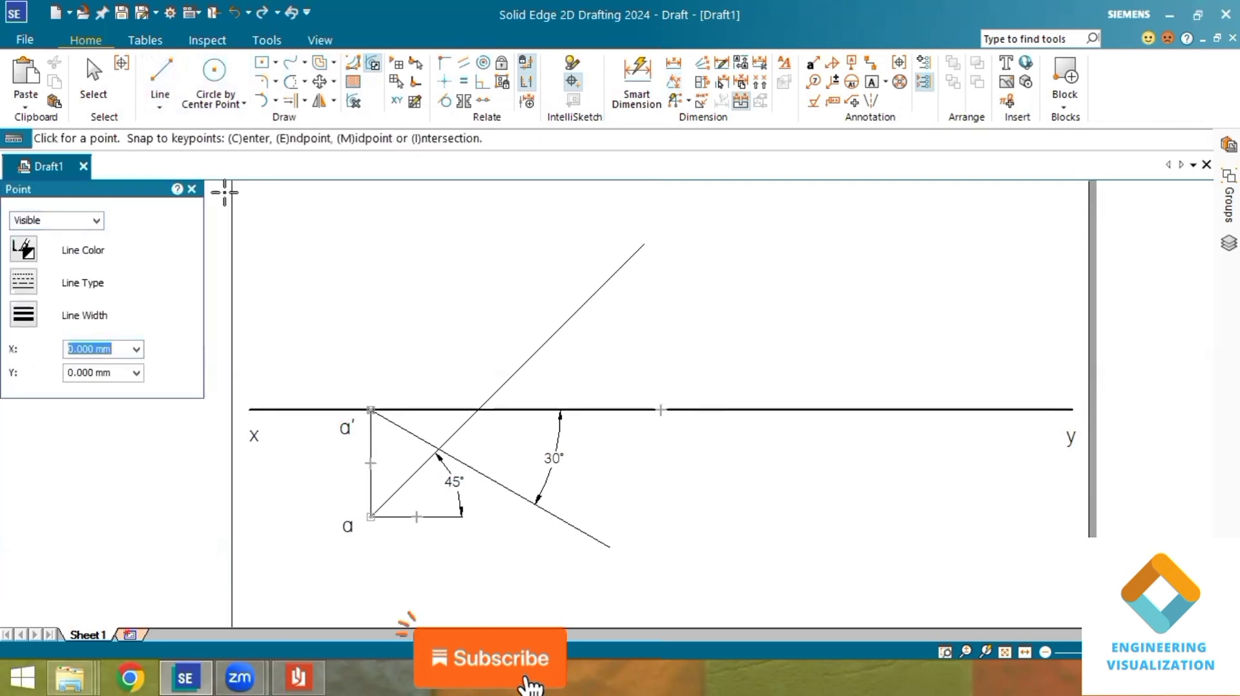
{"action": "left_click", "coordinate": [87, 319]}
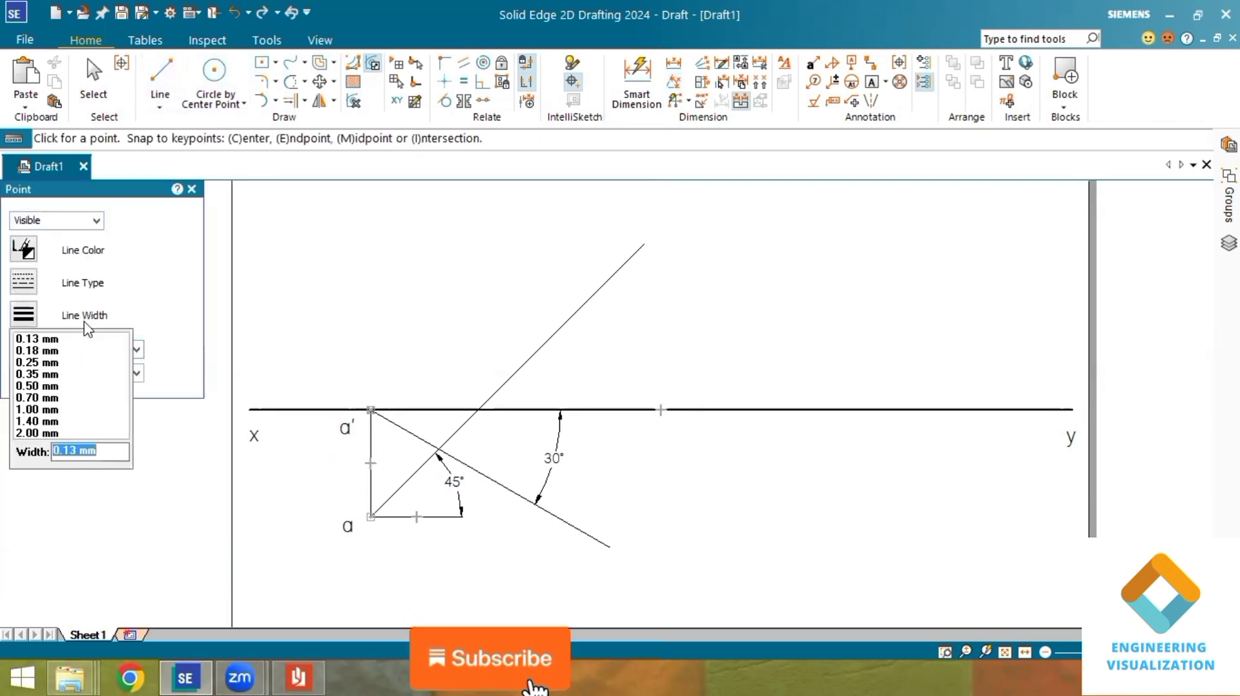
{"action": "left_click", "coordinate": [49, 434]}
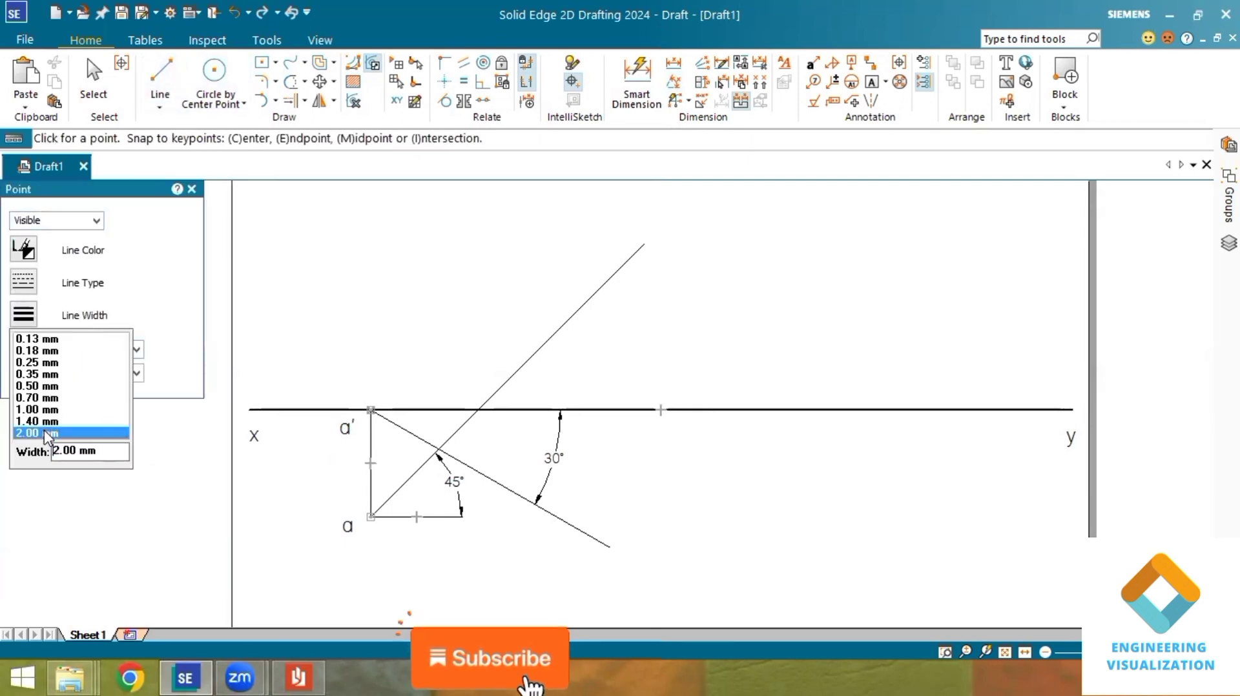
{"action": "left_click", "coordinate": [159, 107]}
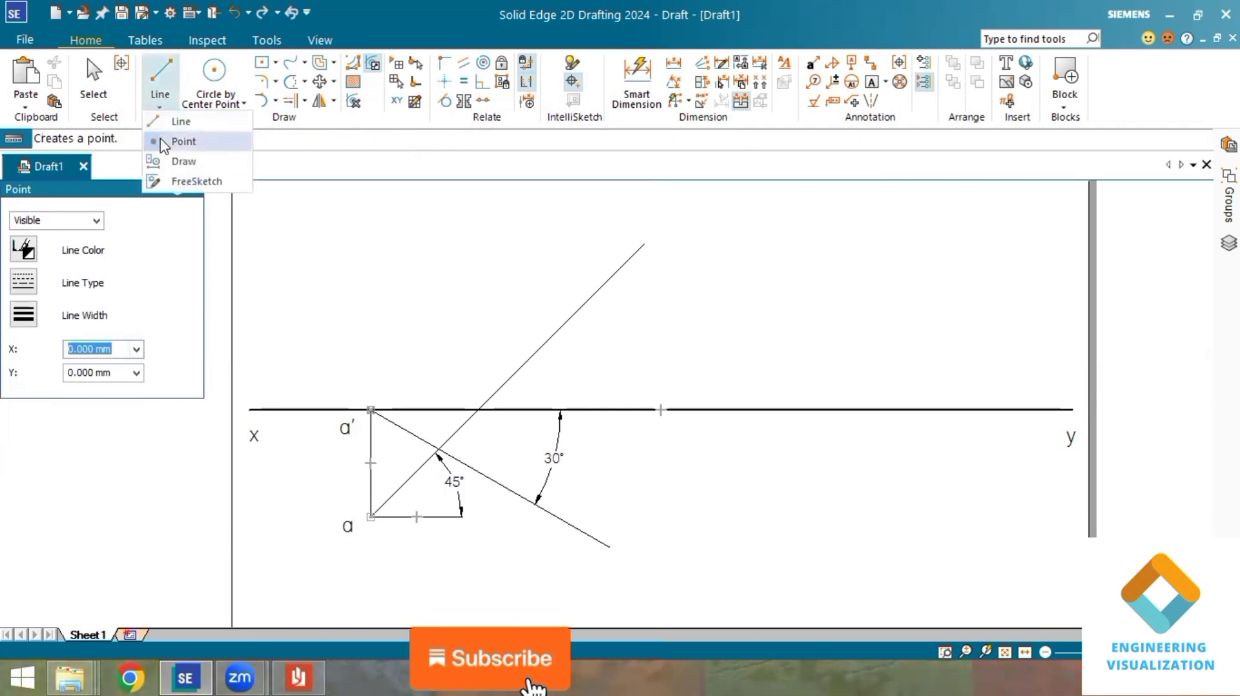
{"action": "left_click", "coordinate": [163, 141]}
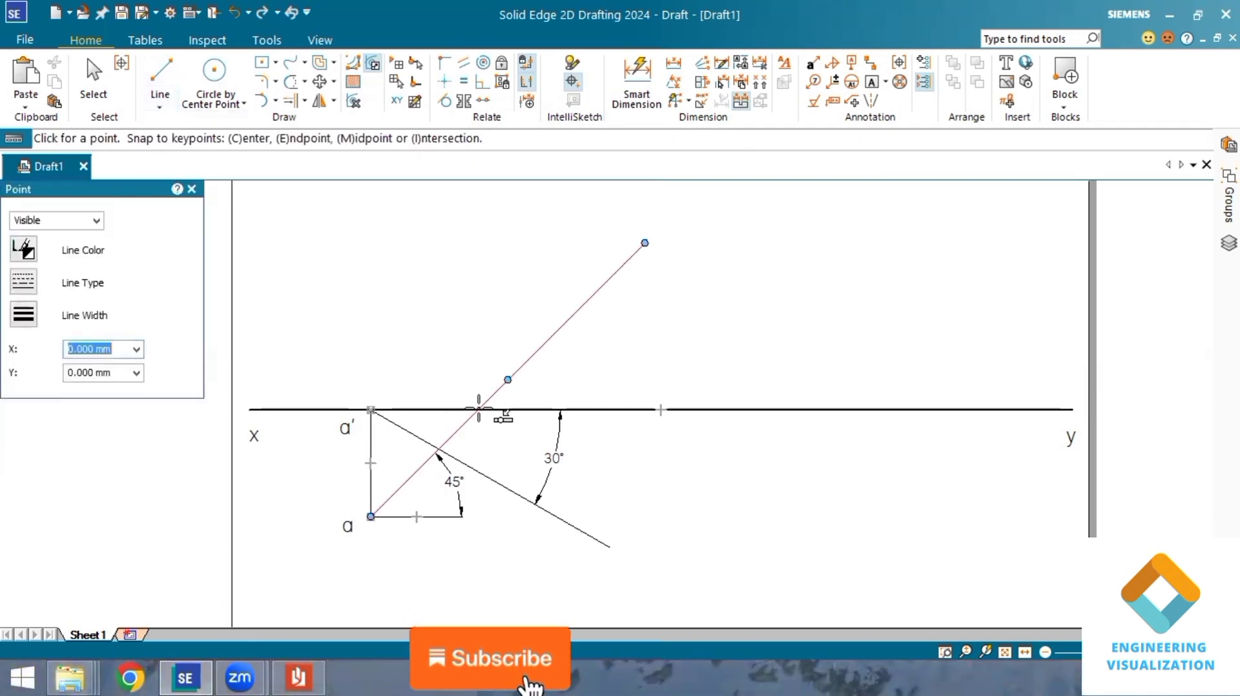
{"action": "left_click", "coordinate": [478, 409]}
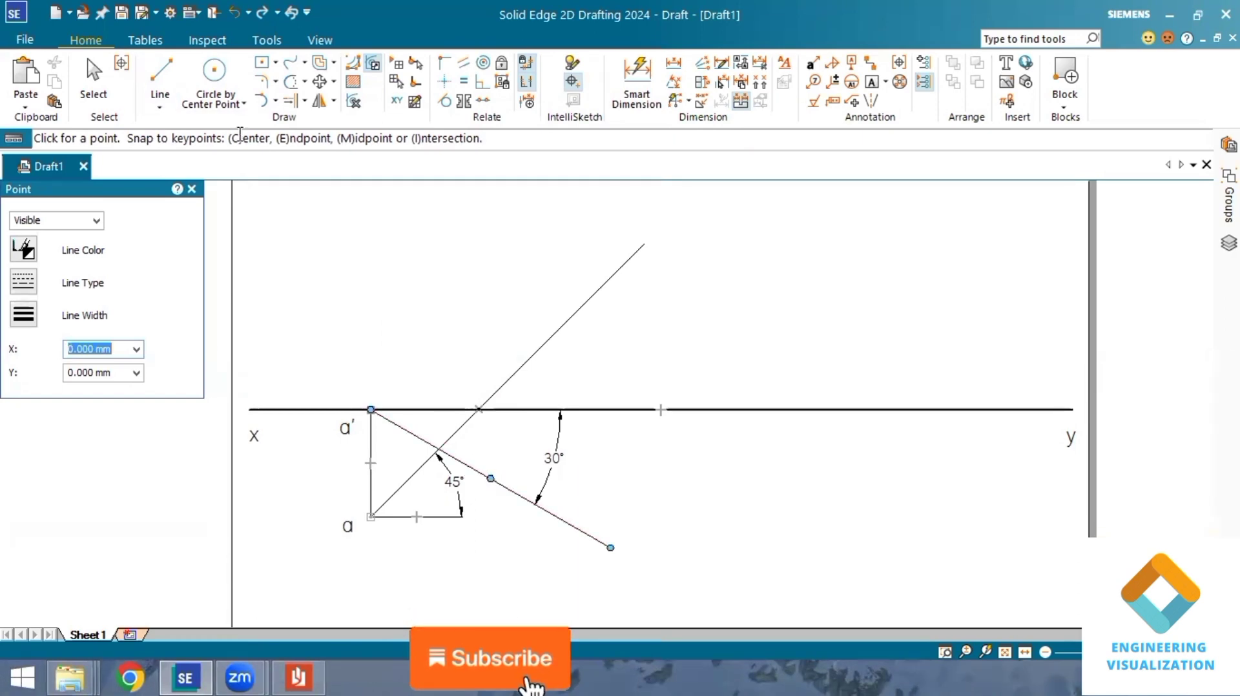
- Draw a vertical line about 20 mm long from the new point on xy down to the 30° line
{"action": "left_click", "coordinate": [155, 83]}
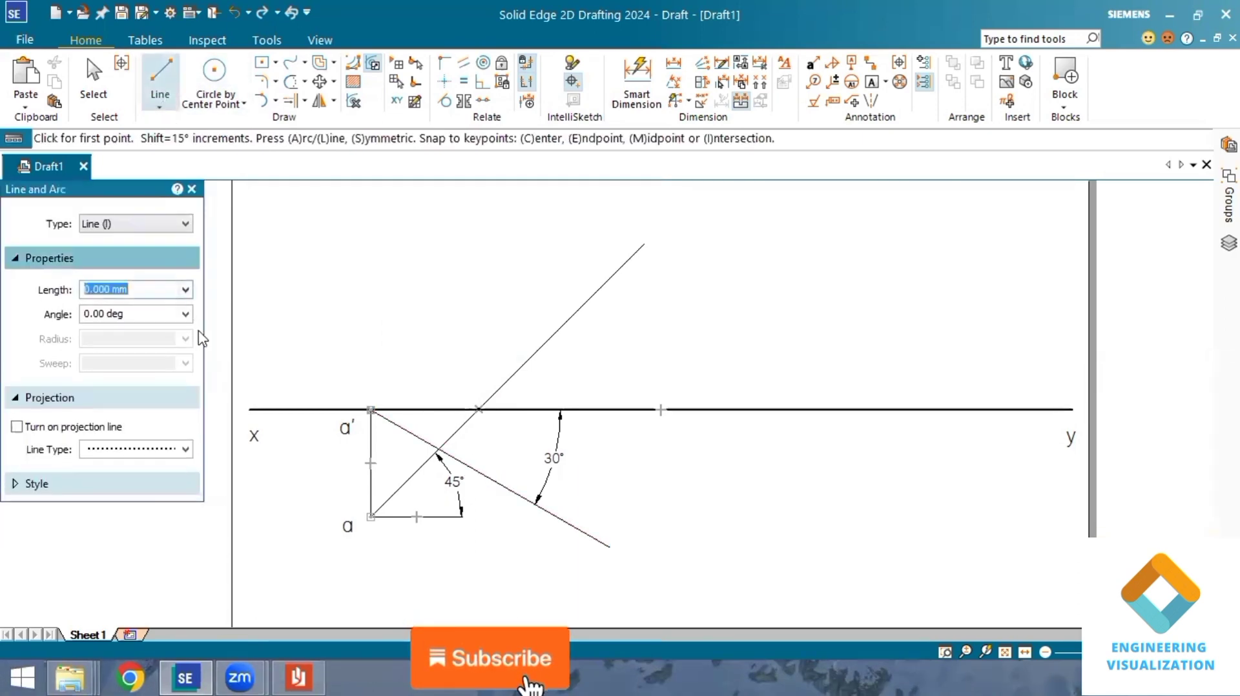
{"action": "left_click", "coordinate": [479, 409]}
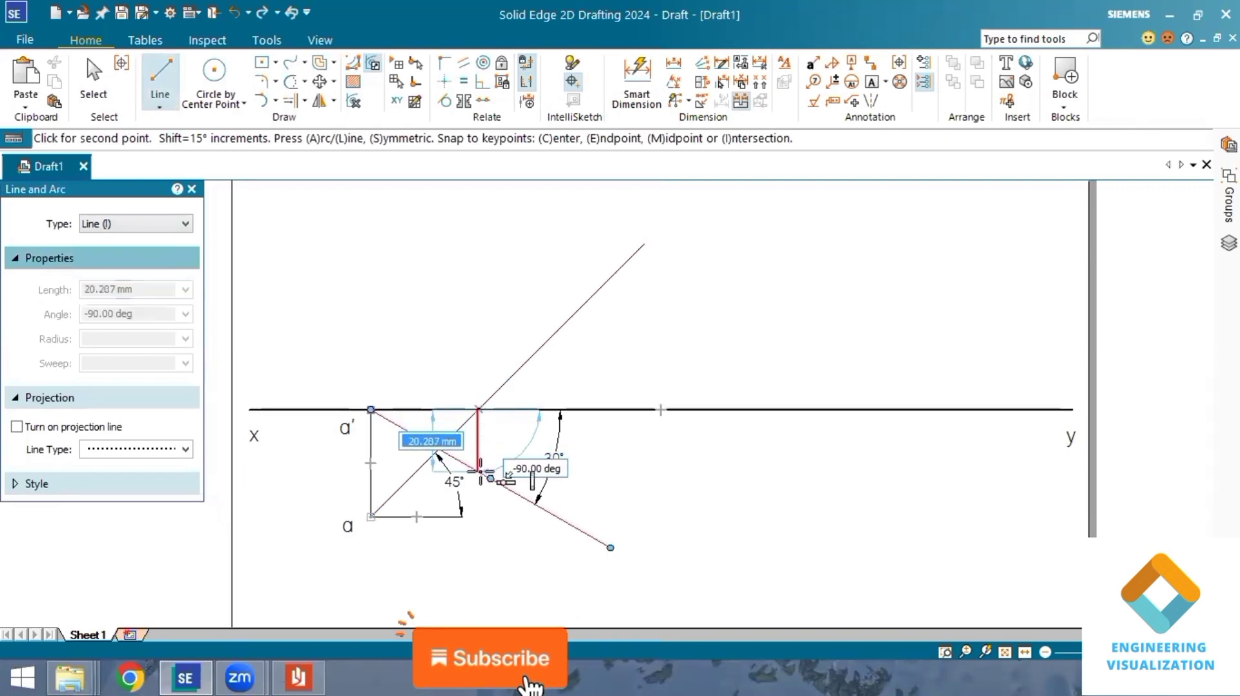
{"action": "left_click", "coordinate": [478, 471]}
{"action": "key", "text": "Escape"}
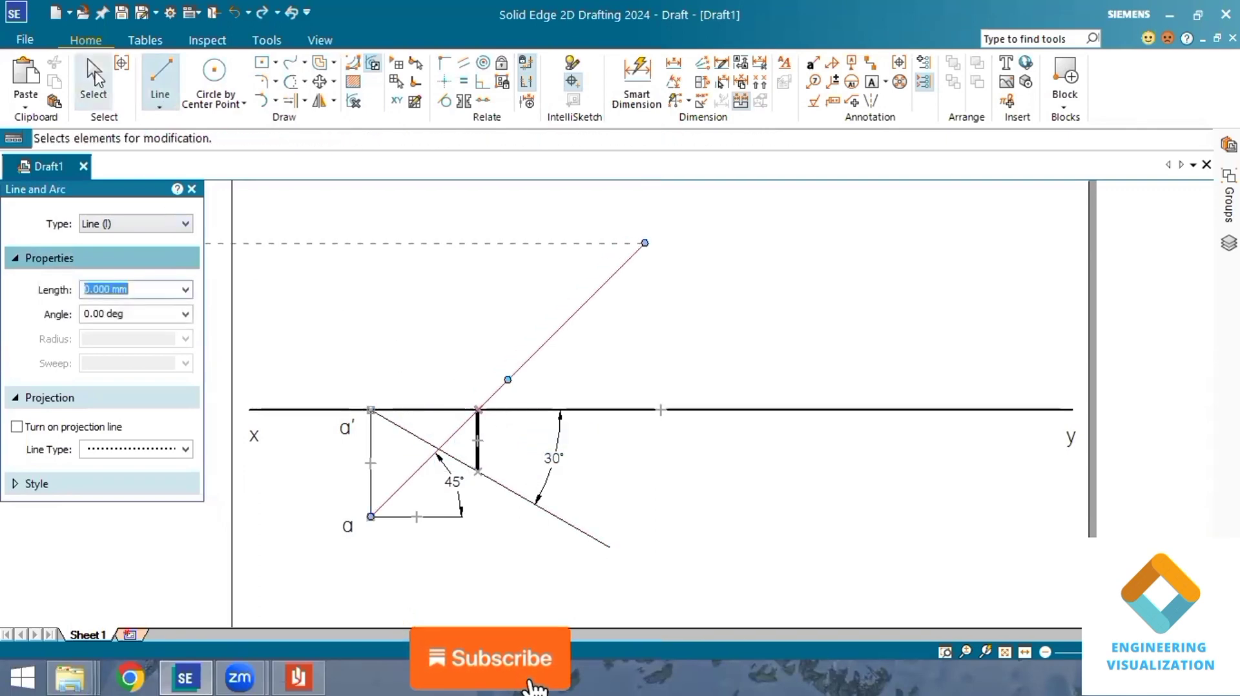
- Set the line width of the vertical line between xy and the 30° line to 0.13 mm
{"action": "left_click", "coordinate": [481, 429]}
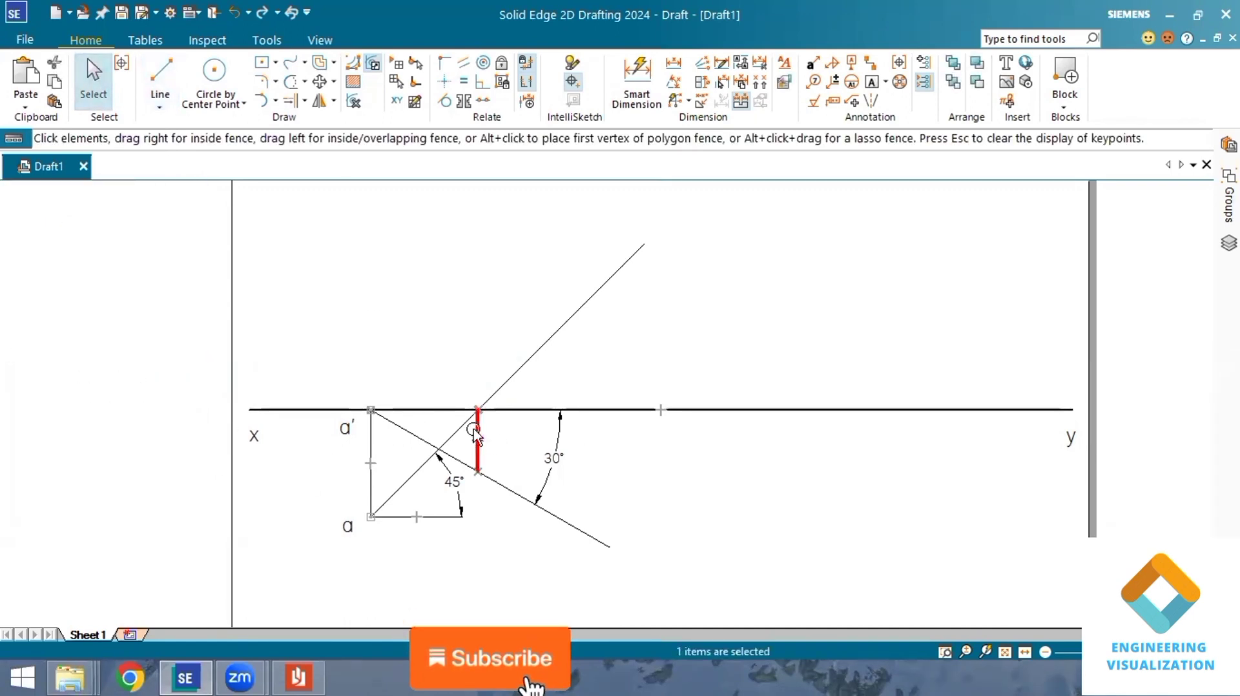
{"action": "left_click", "coordinate": [673, 476]}
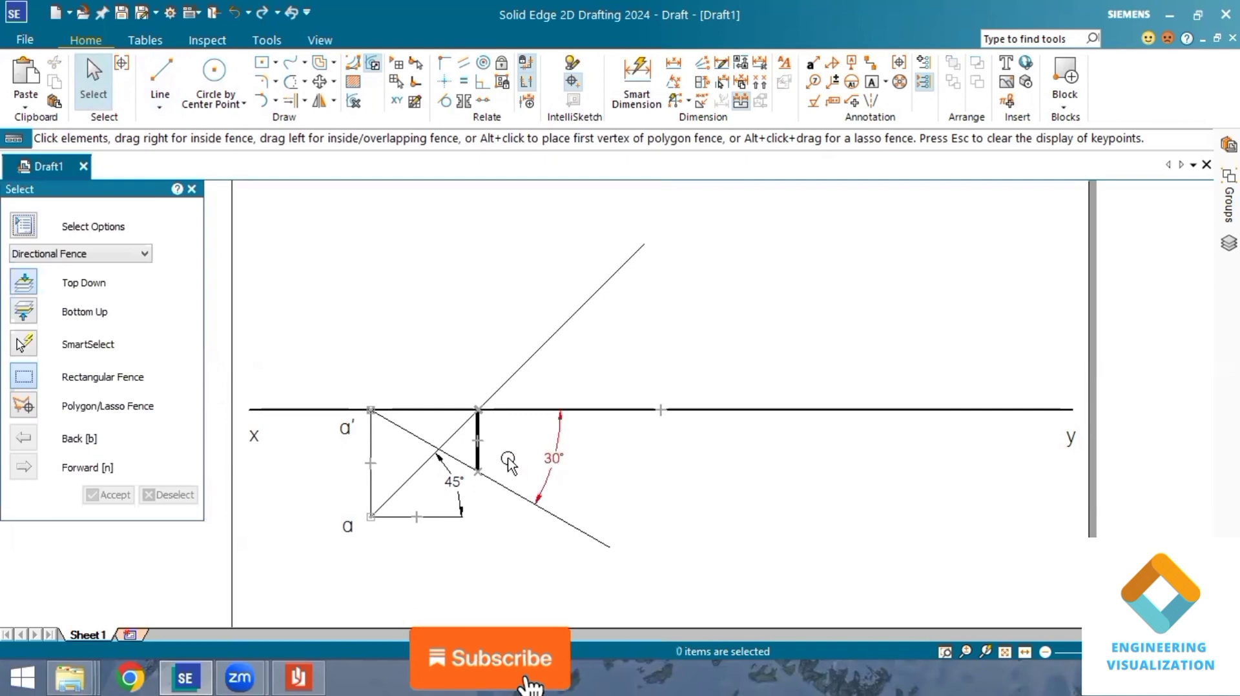
{"action": "left_click", "coordinate": [478, 439]}
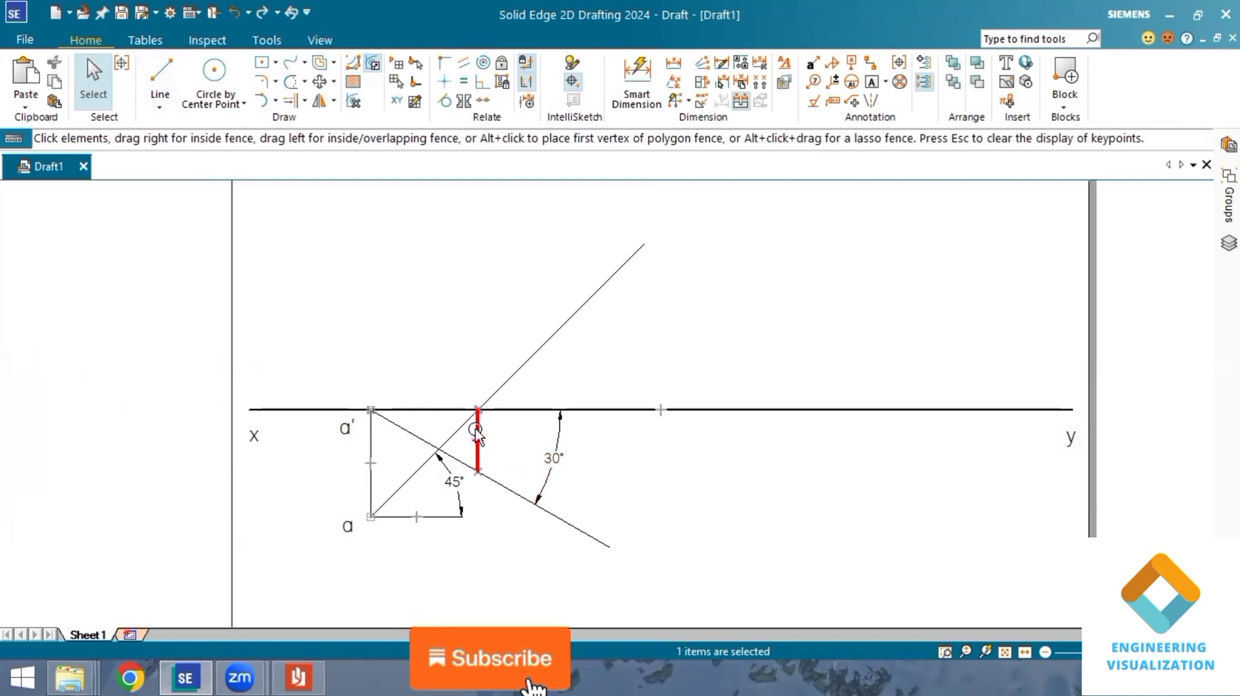
{"action": "left_click", "coordinate": [675, 490]}
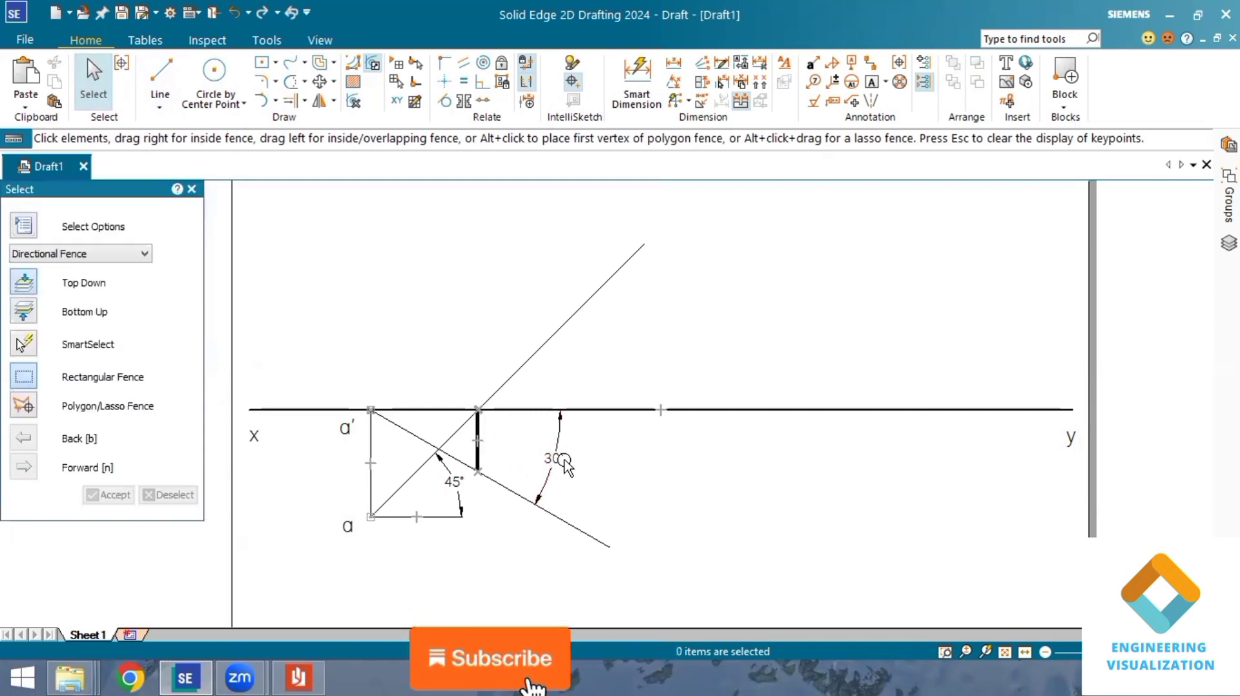
{"action": "left_click", "coordinate": [489, 462]}
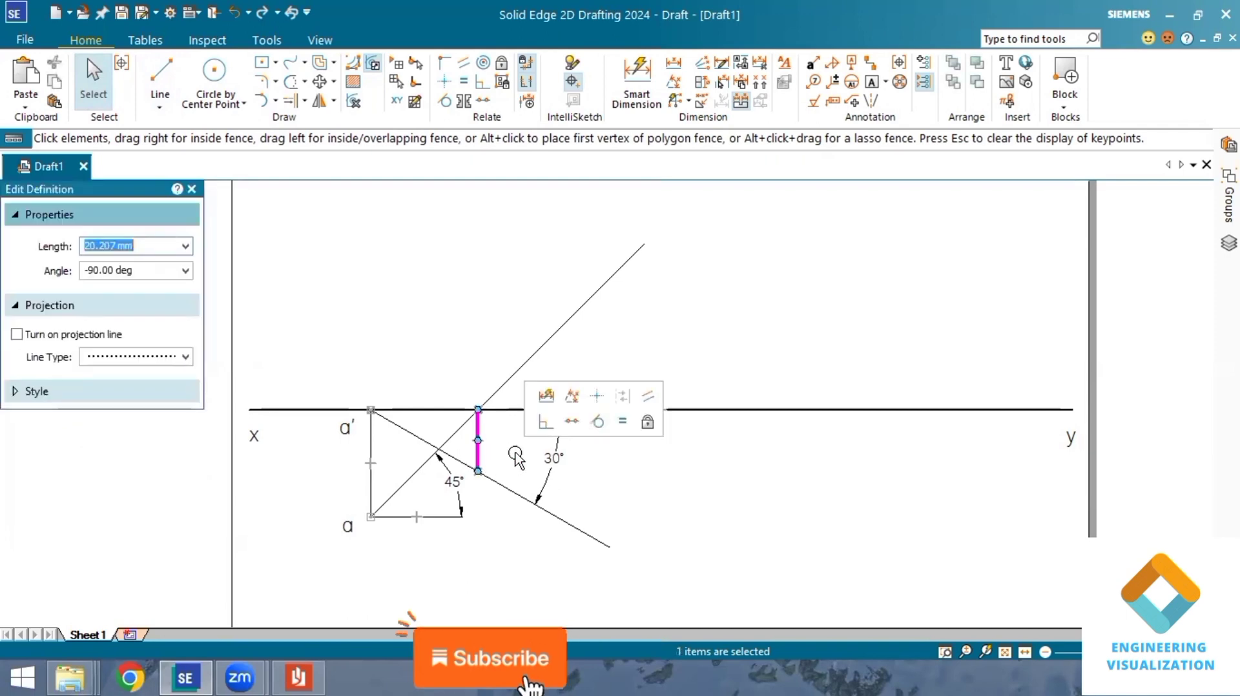
{"action": "left_click", "coordinate": [118, 392]}
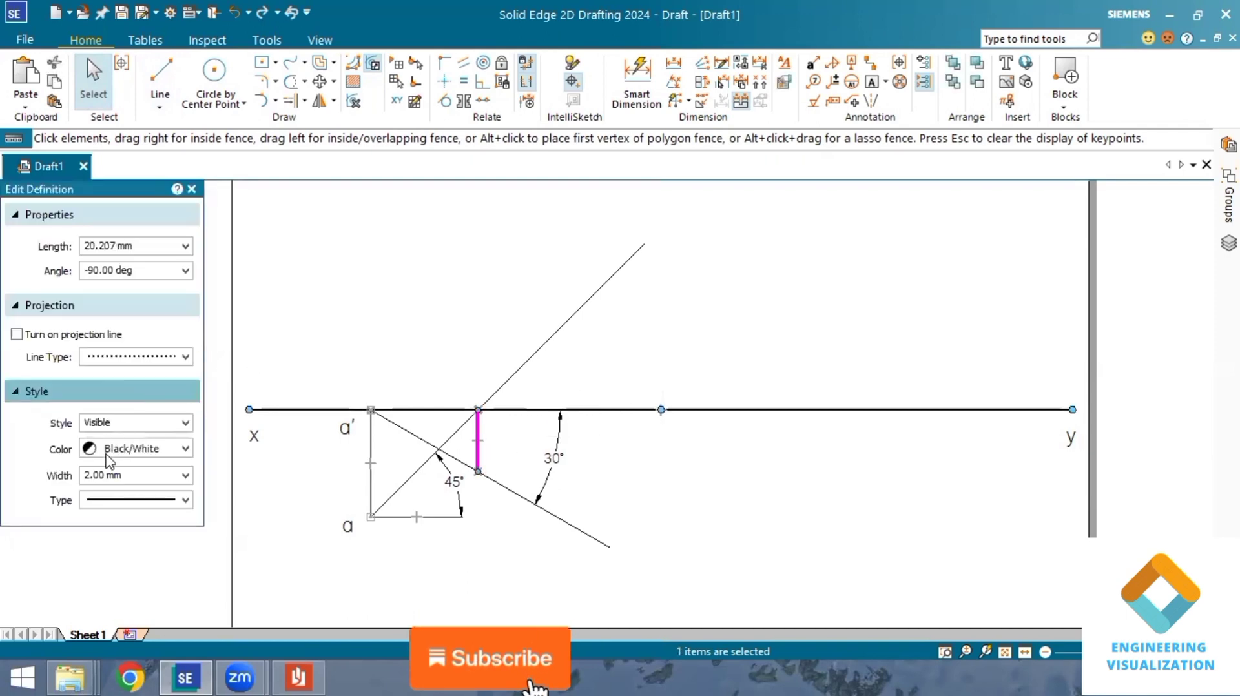
{"action": "left_click", "coordinate": [107, 475]}
{"action": "left_click", "coordinate": [186, 477]}
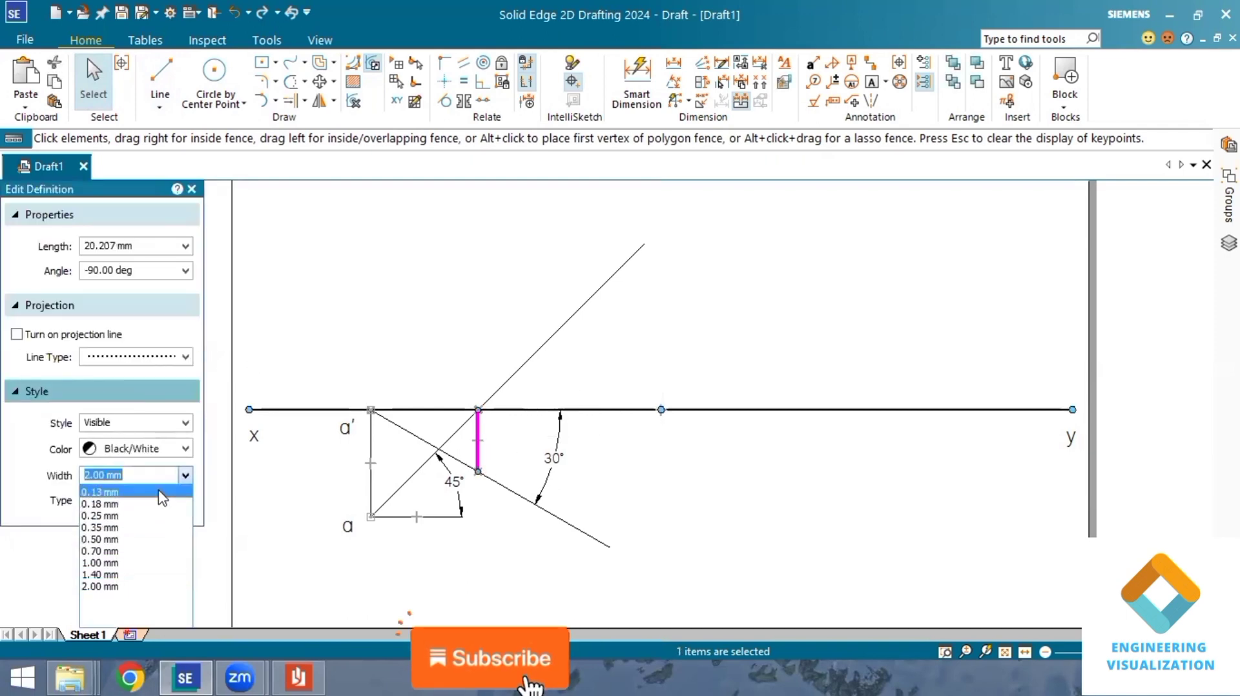
{"action": "left_click", "coordinate": [164, 498]}
{"action": "left_click", "coordinate": [648, 481]}
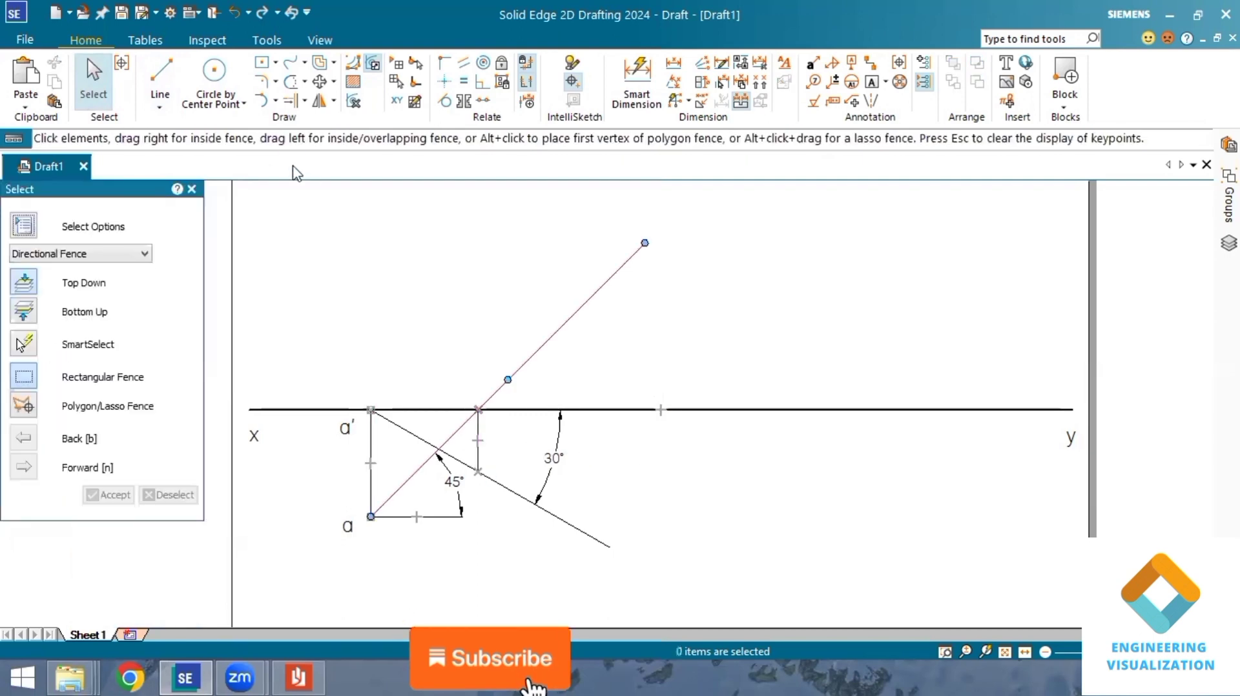
- Place a point with 2.00 mm line width at the lower end of the vertical line, on the 30° line
{"action": "left_click", "coordinate": [159, 107]}
{"action": "left_click", "coordinate": [169, 142]}
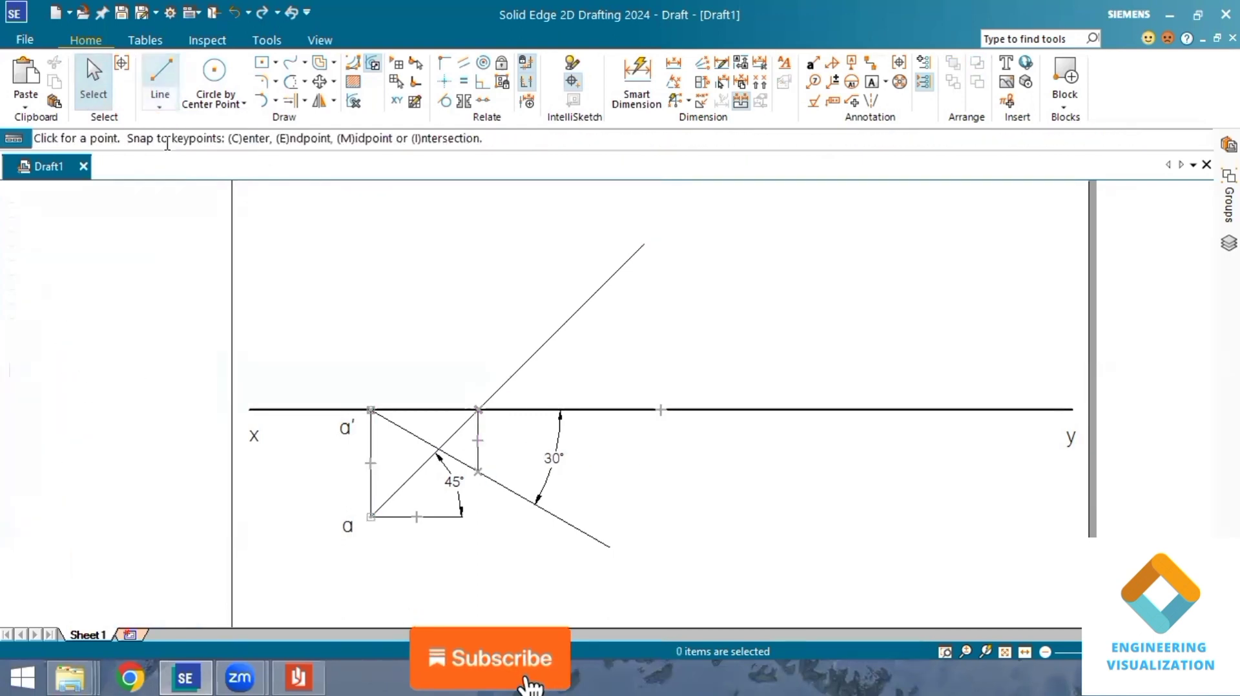
{"action": "left_click", "coordinate": [89, 321]}
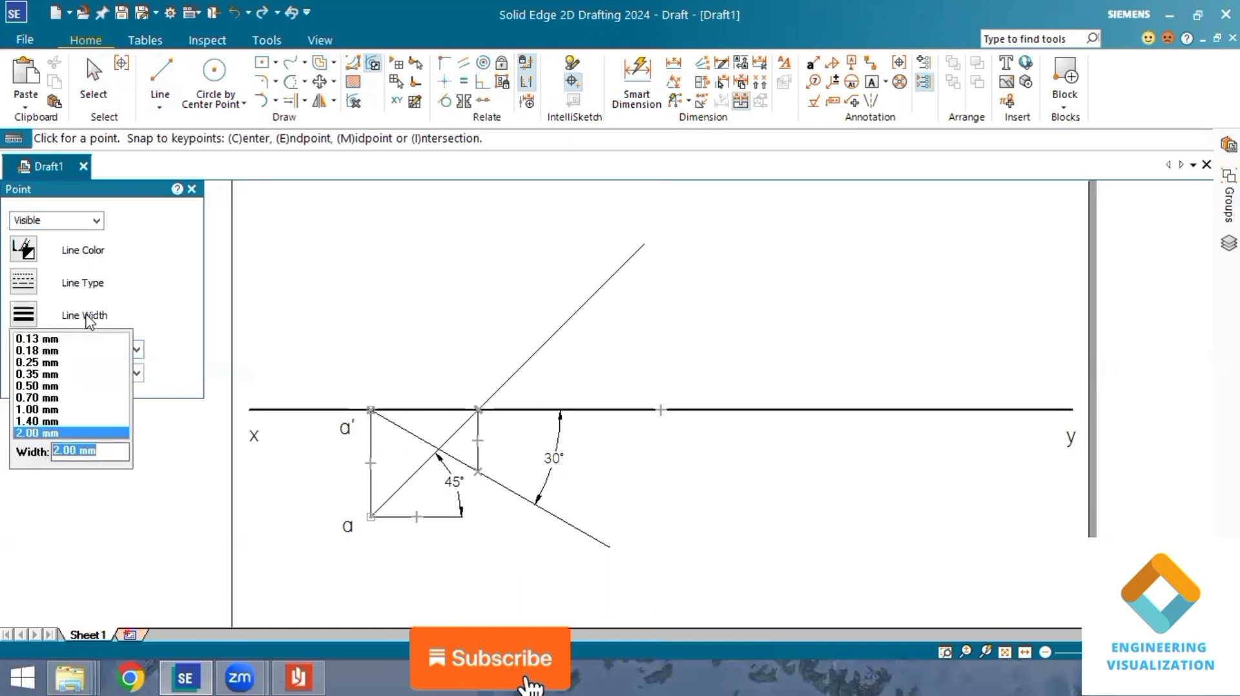
{"action": "left_click", "coordinate": [75, 433]}
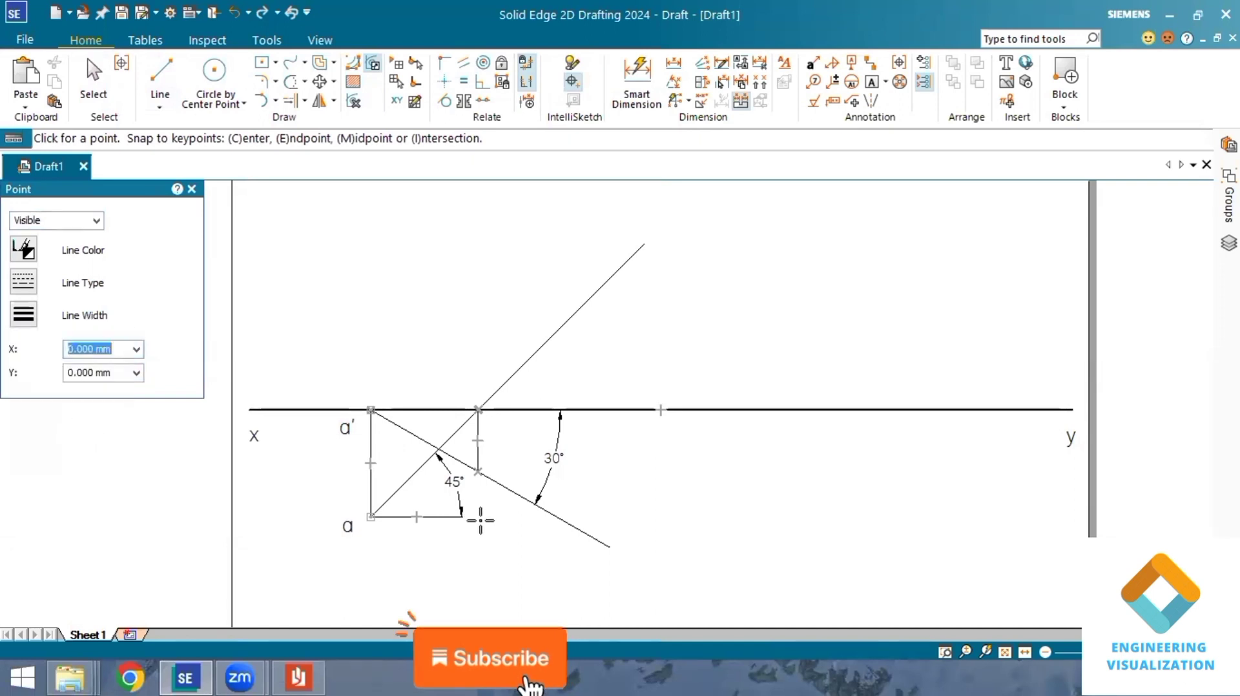
{"action": "left_click", "coordinate": [478, 471]}
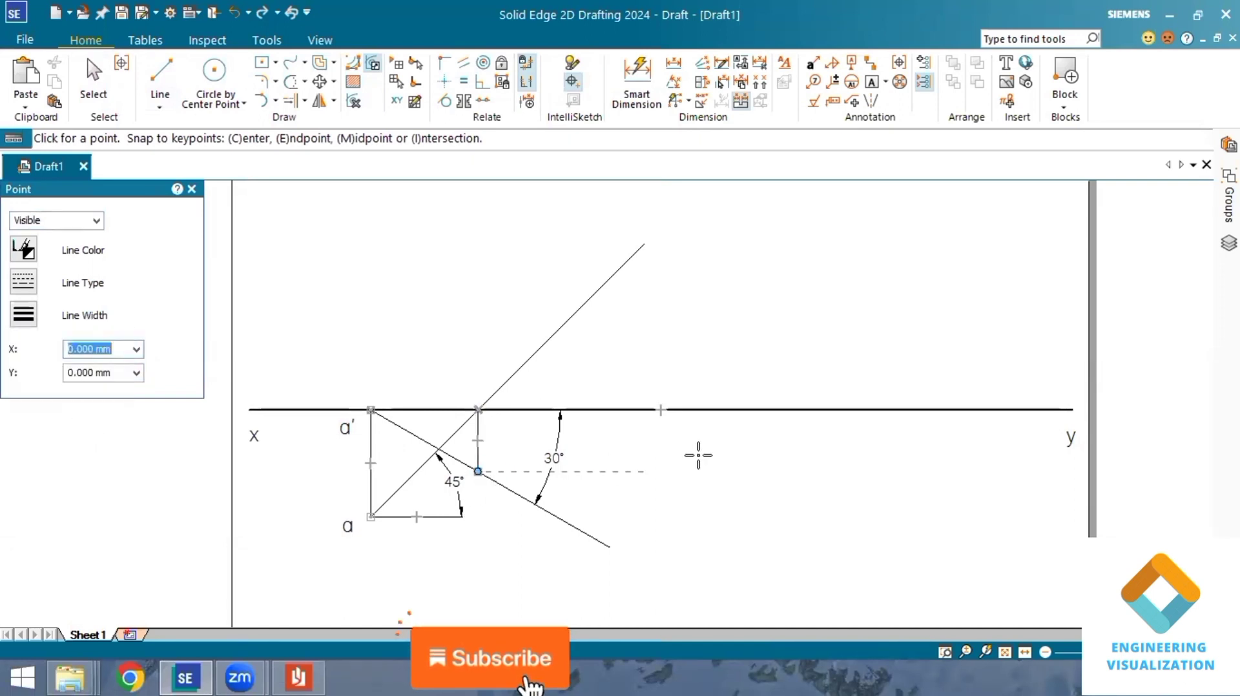
- Label the point on xy as b and the point on the 30° line as b'
{"action": "left_click", "coordinate": [872, 88]}
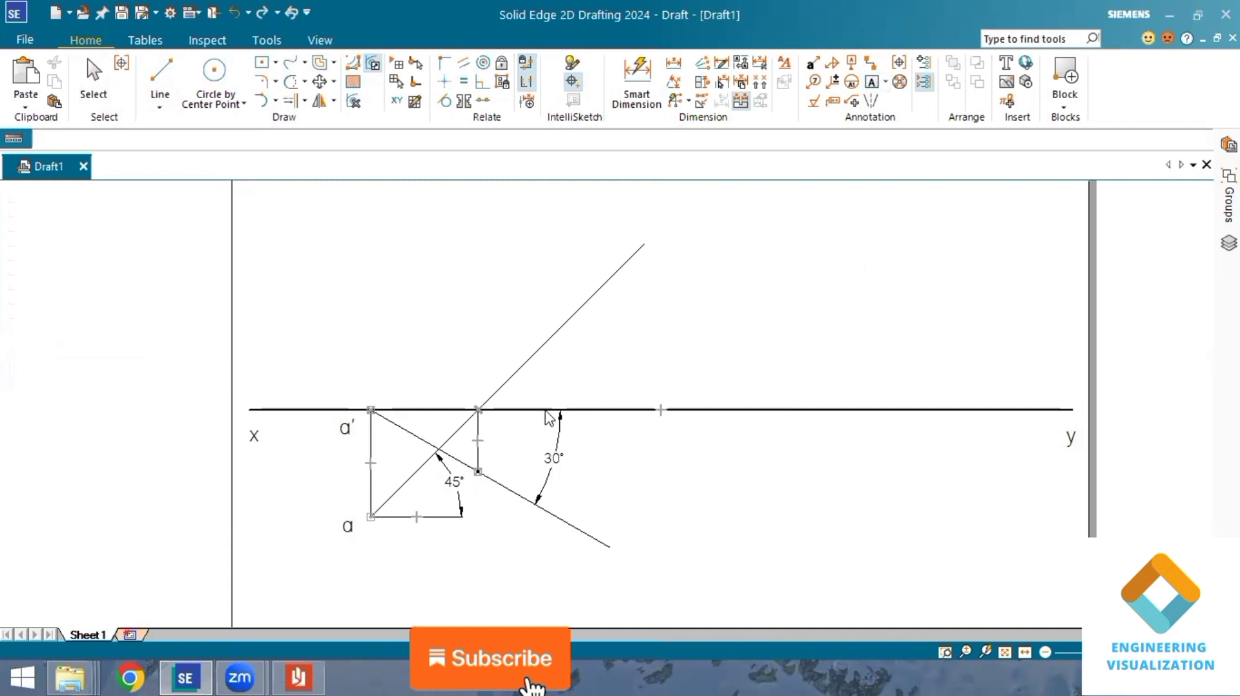
{"action": "left_click", "coordinate": [486, 418]}
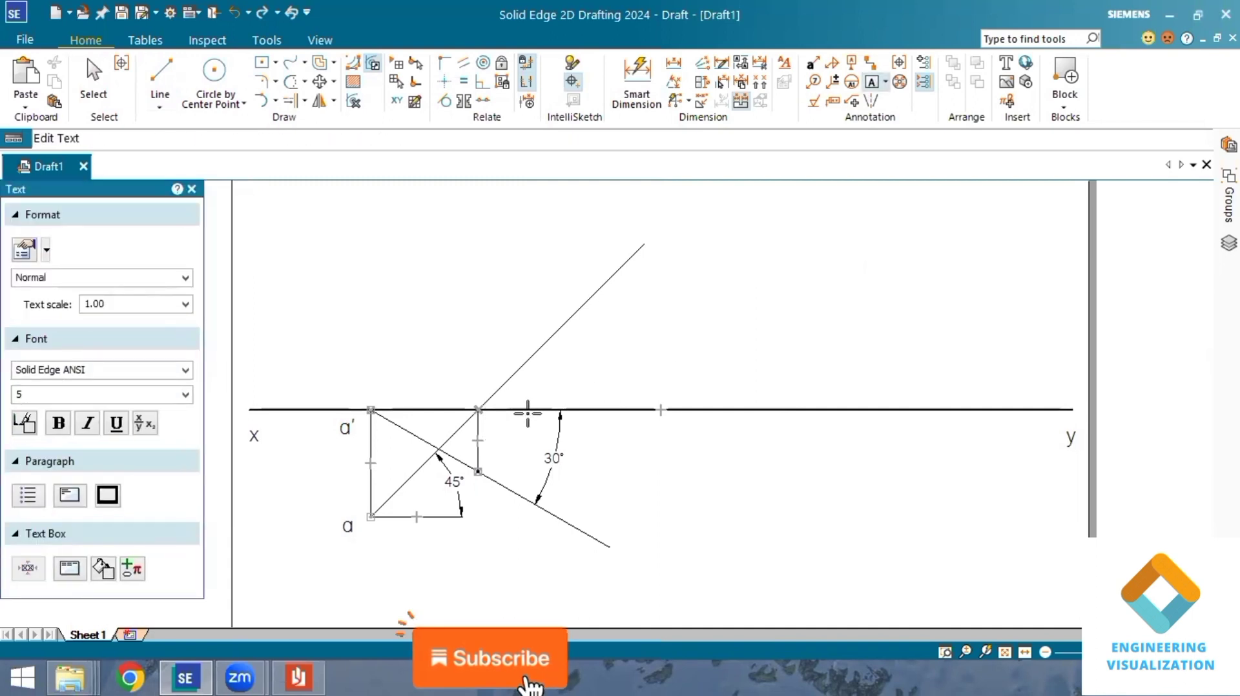
{"action": "type", "text": "b"}
{"action": "left_click", "coordinate": [480, 483]}
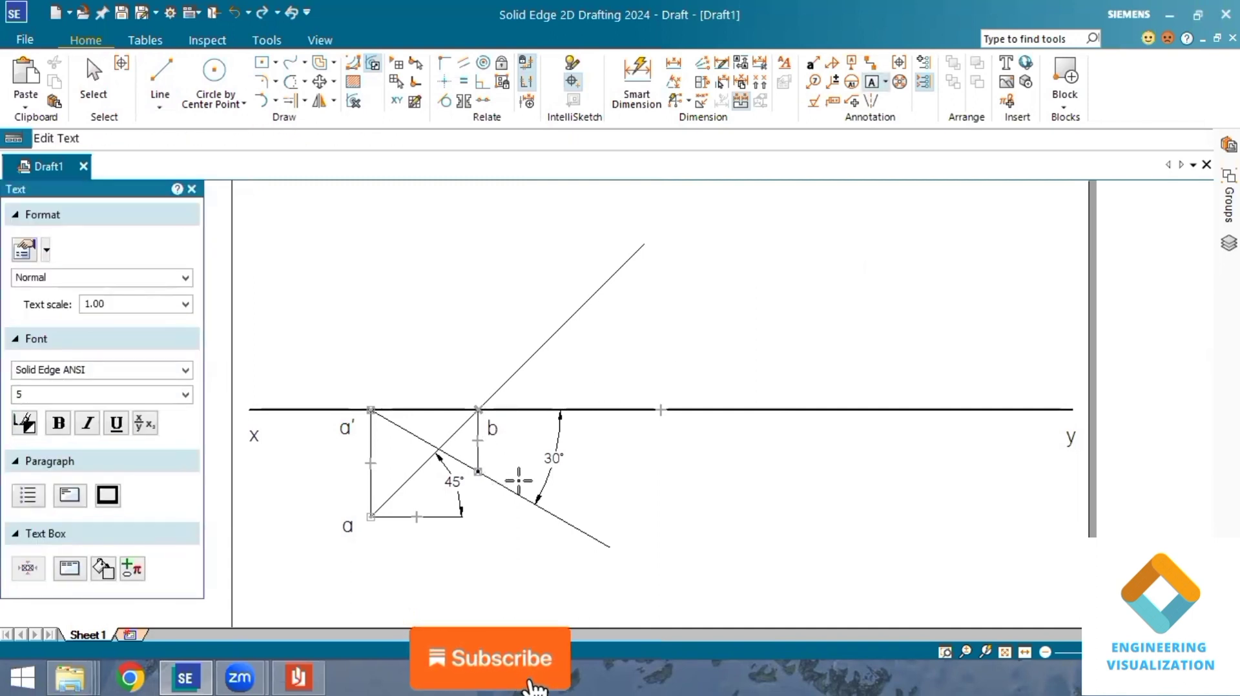
{"action": "type", "text": "b'"}
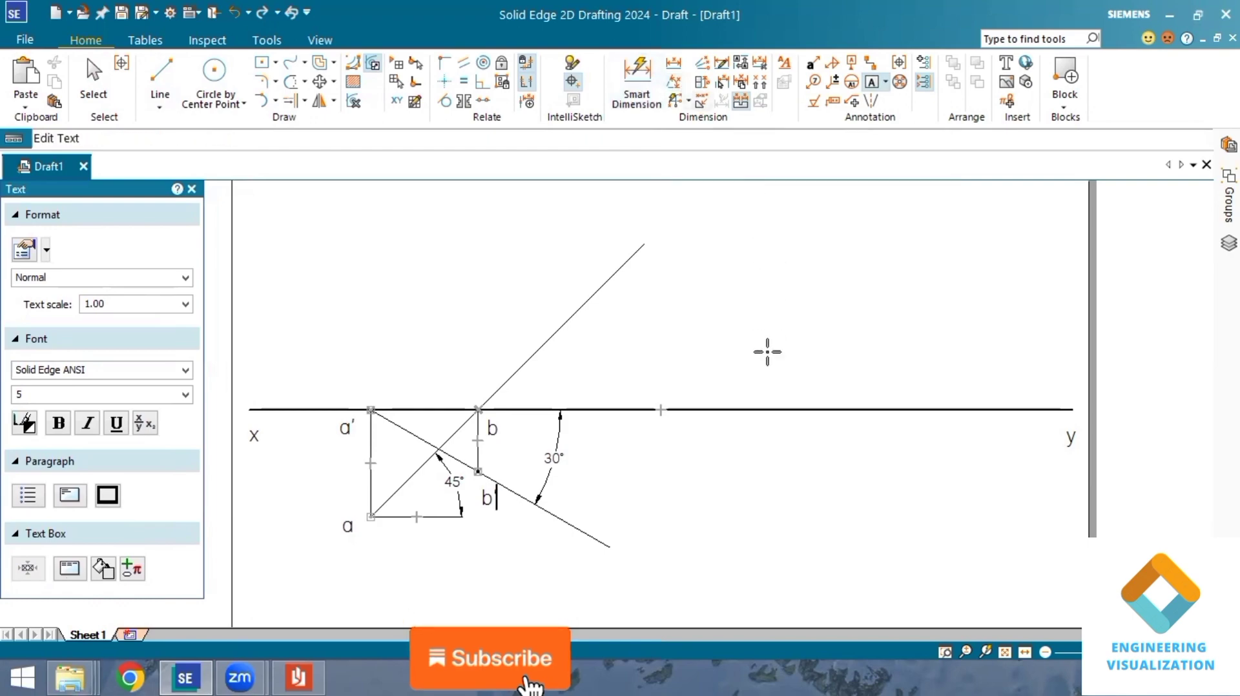
- Recheck question 1(a) and dimension the length of the vertical line between b and b'
{"action": "left_click", "coordinate": [310, 669]}
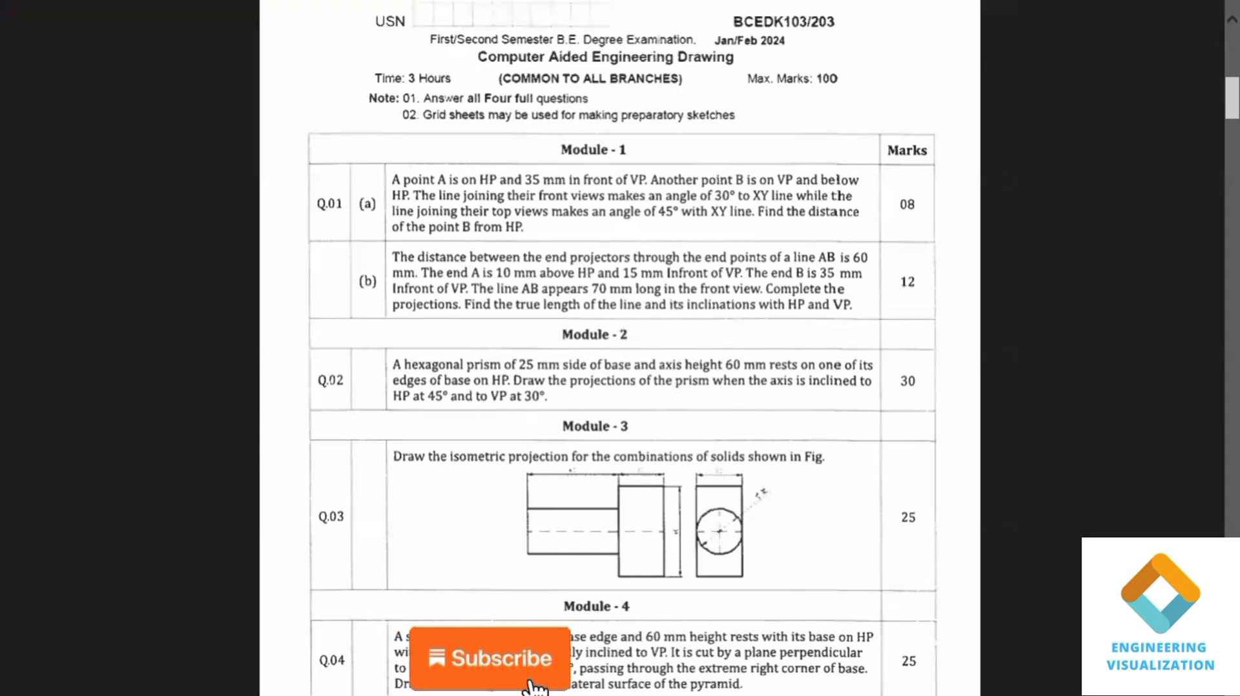
{"action": "left_click", "coordinate": [1195, 6]}
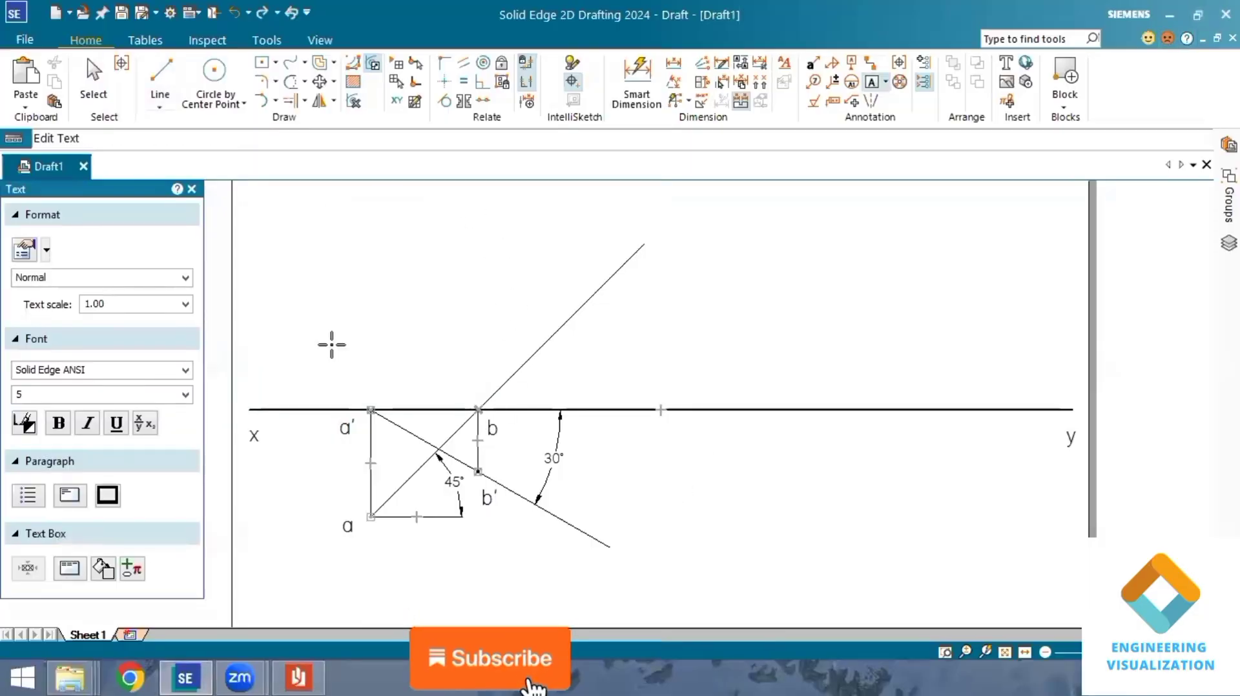
{"action": "left_click", "coordinate": [636, 81]}
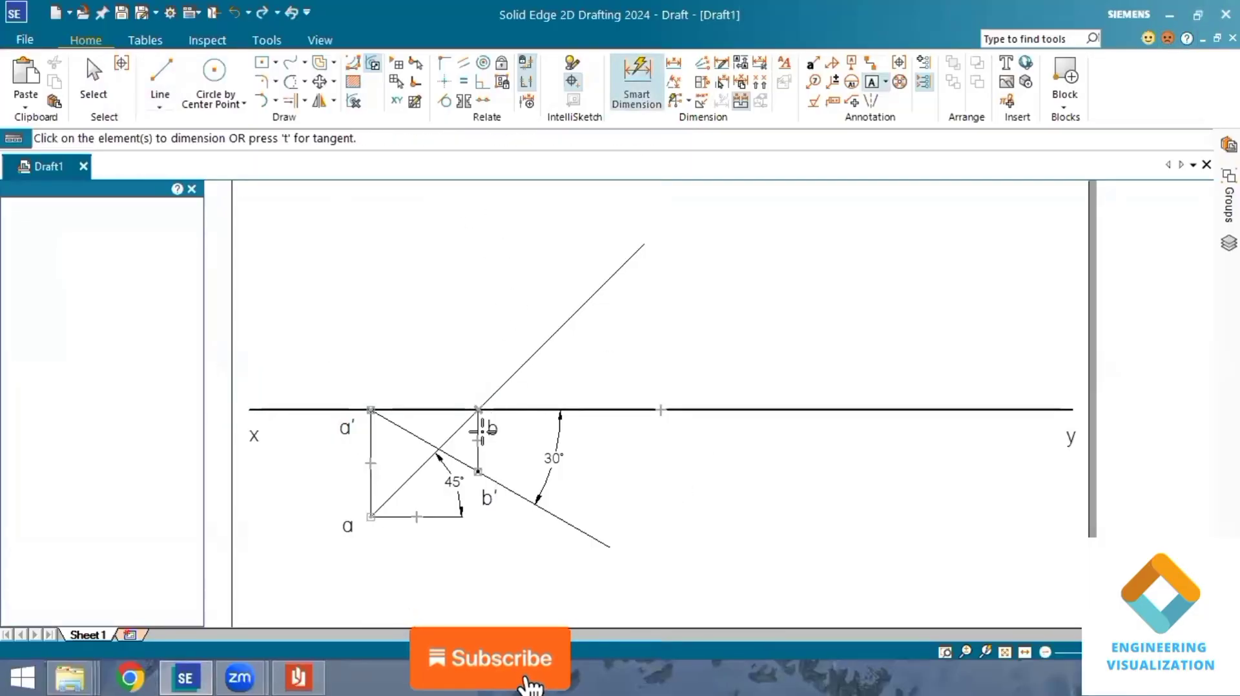
{"action": "left_click", "coordinate": [480, 439]}
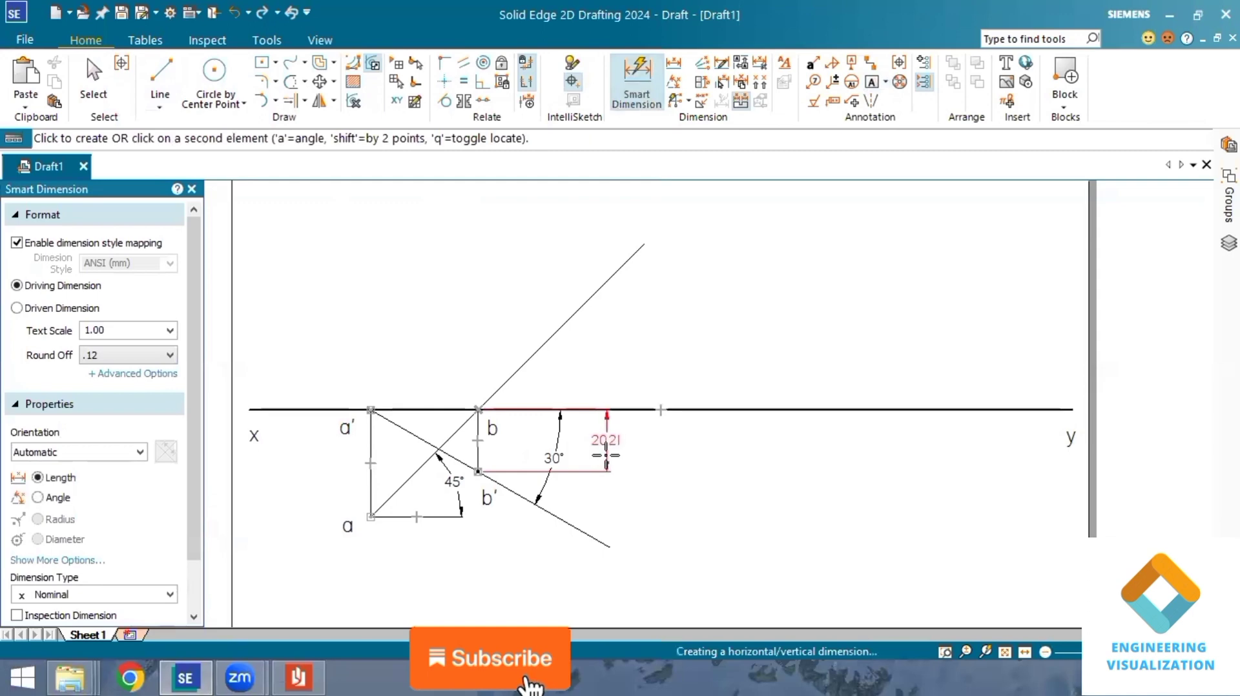
{"action": "left_click", "coordinate": [606, 455]}
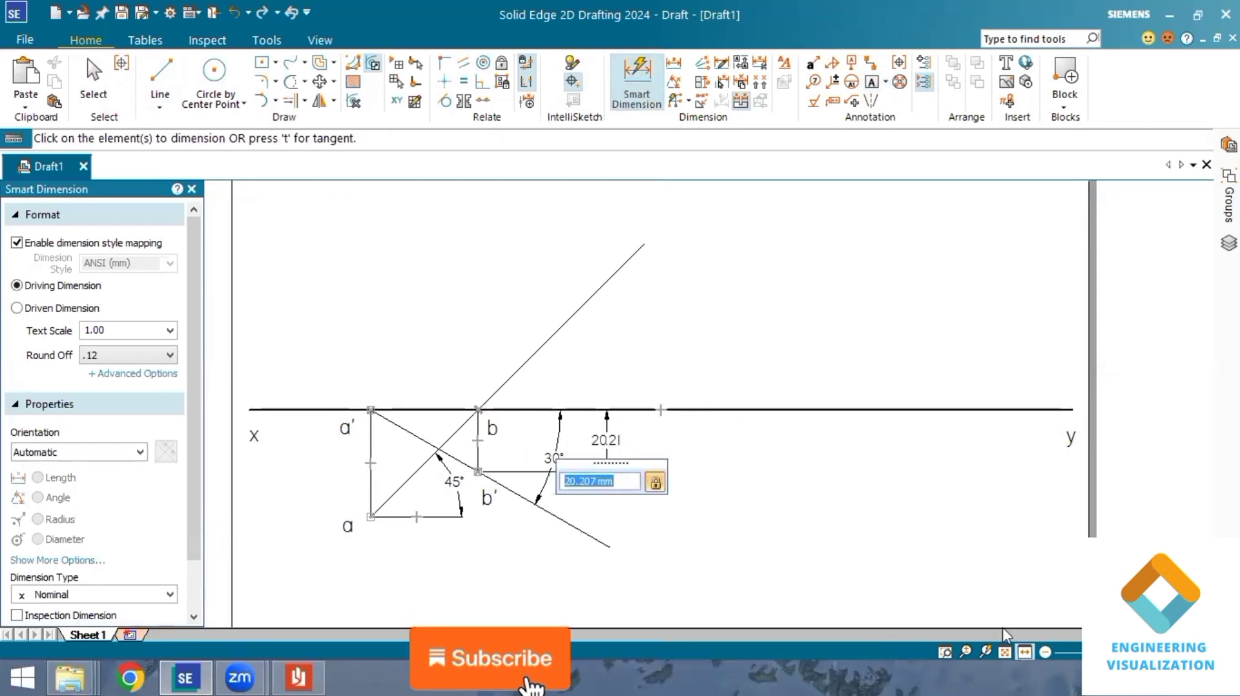
- Fit the finished drawing to the window and add a second drawing sheet
{"action": "left_click", "coordinate": [1004, 652]}
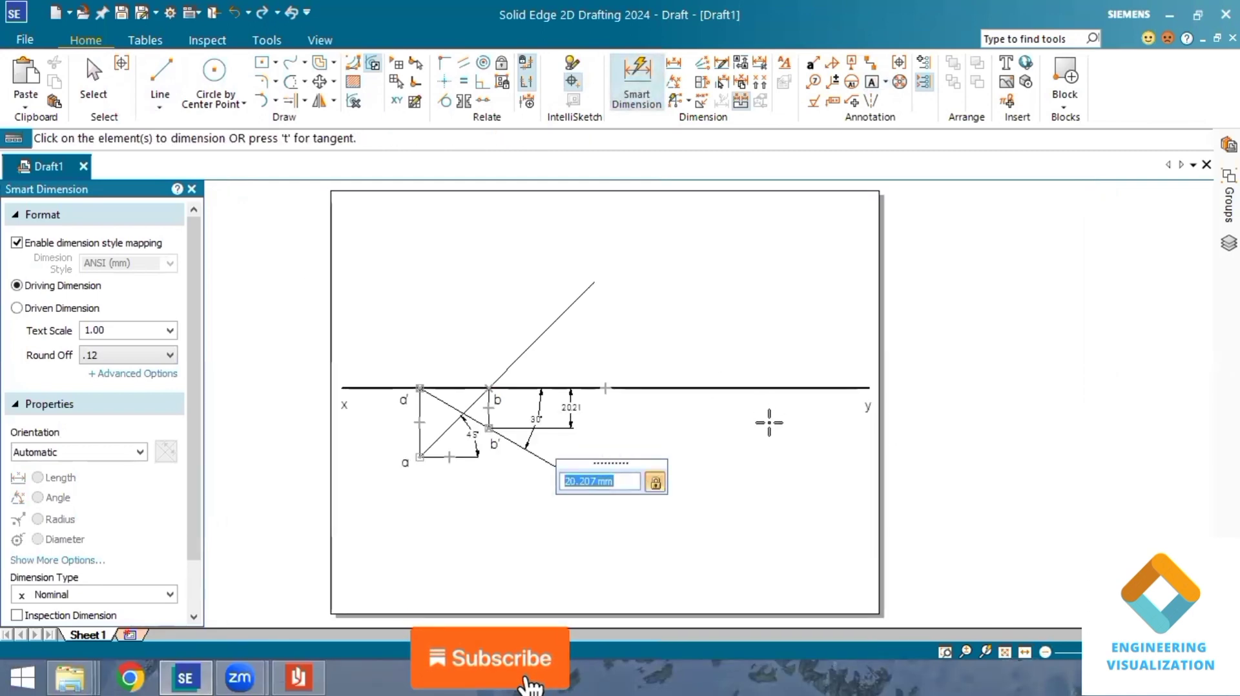
{"action": "left_click", "coordinate": [133, 635]}
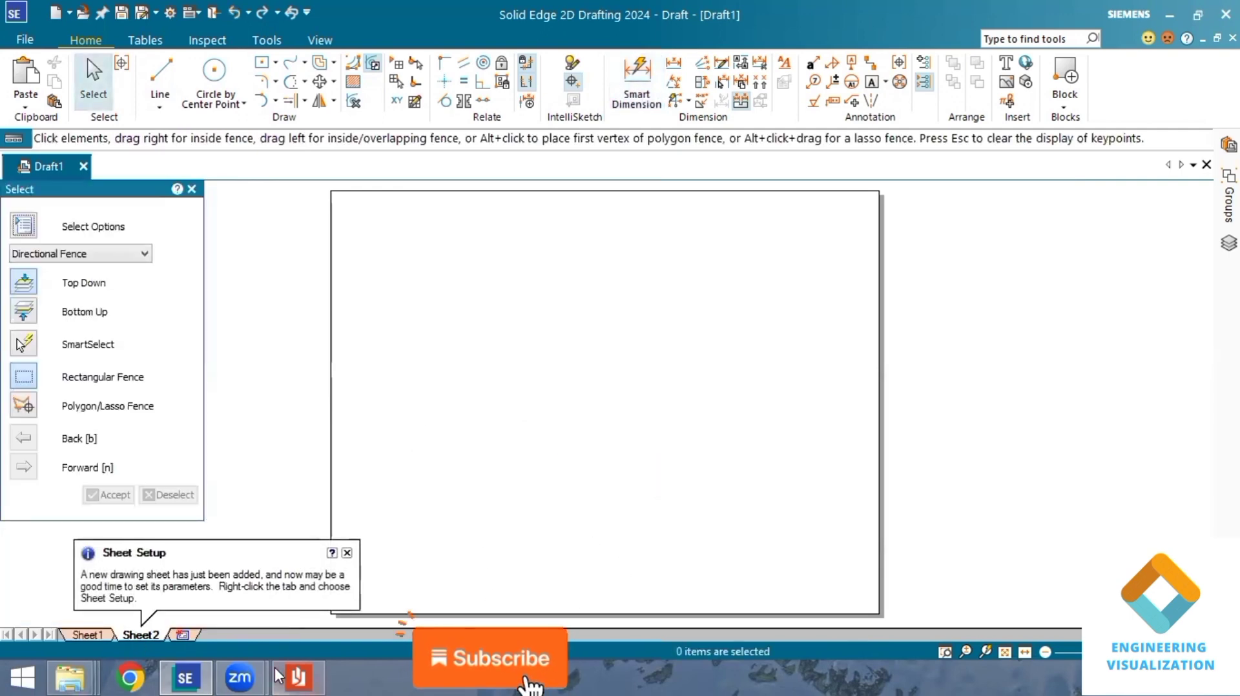
- Read question 1(b) in the question paper for the given positions and lengths of line AB
{"action": "left_click", "coordinate": [299, 676]}
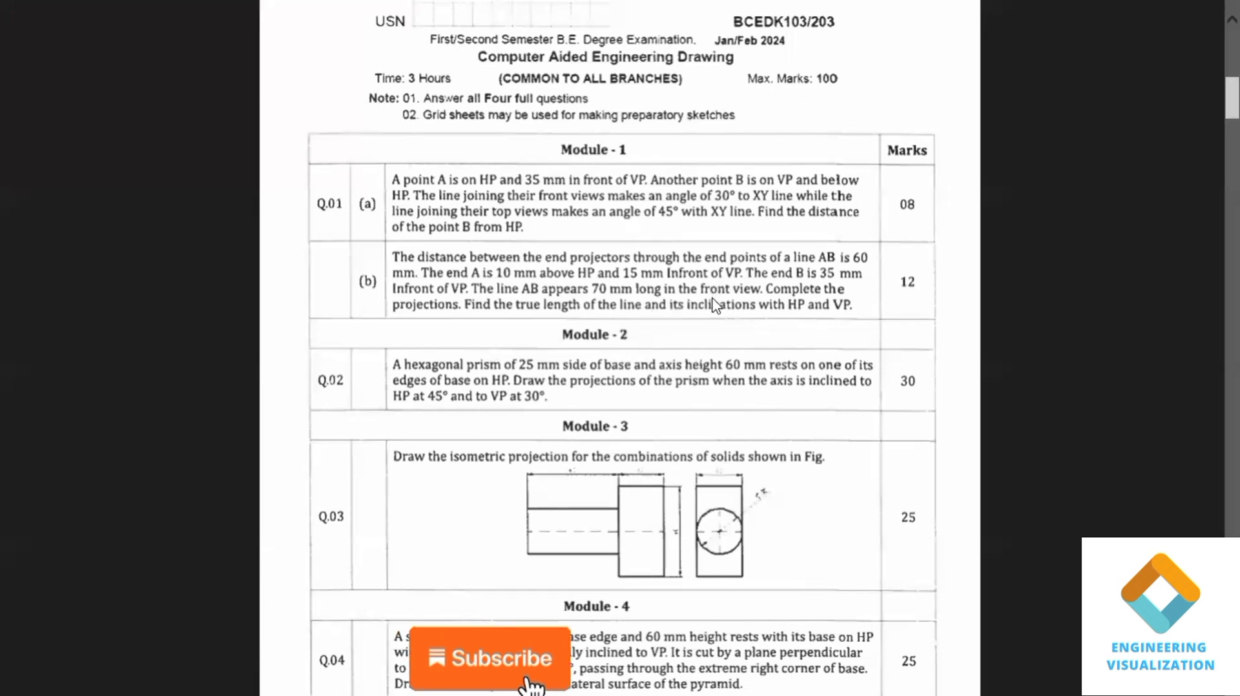
{"action": "mouse_move", "coordinate": [1099, 2]}
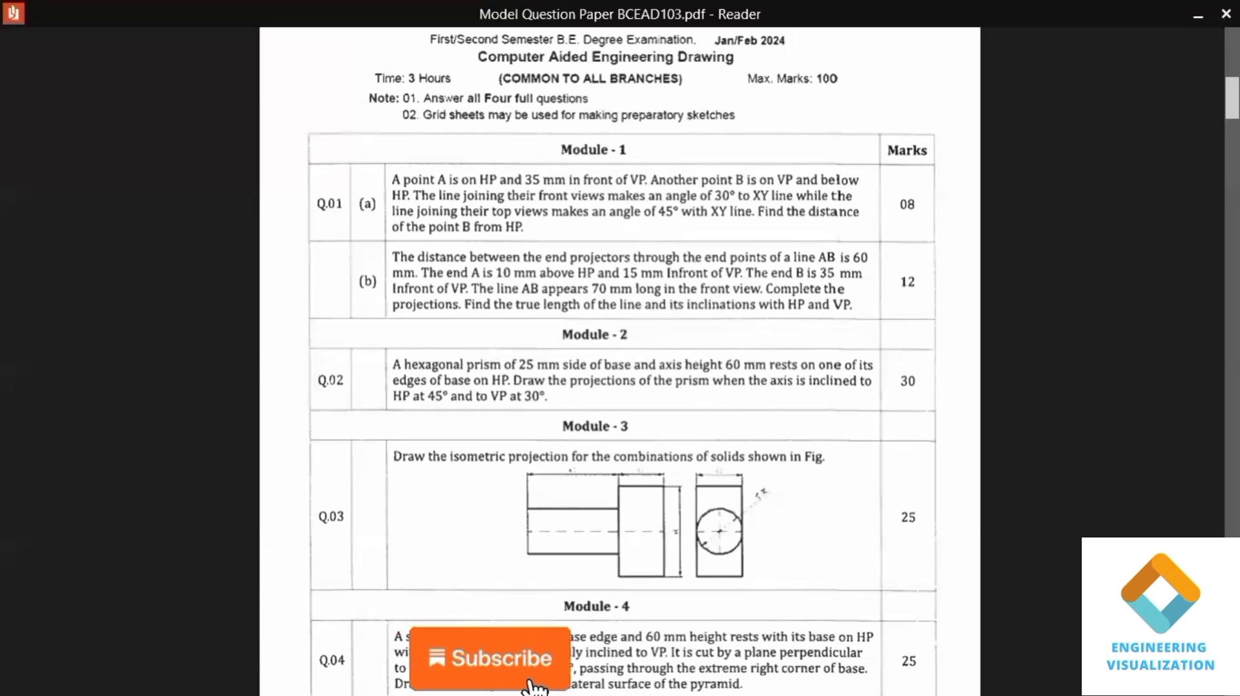
{"action": "left_click", "coordinate": [1200, 17]}
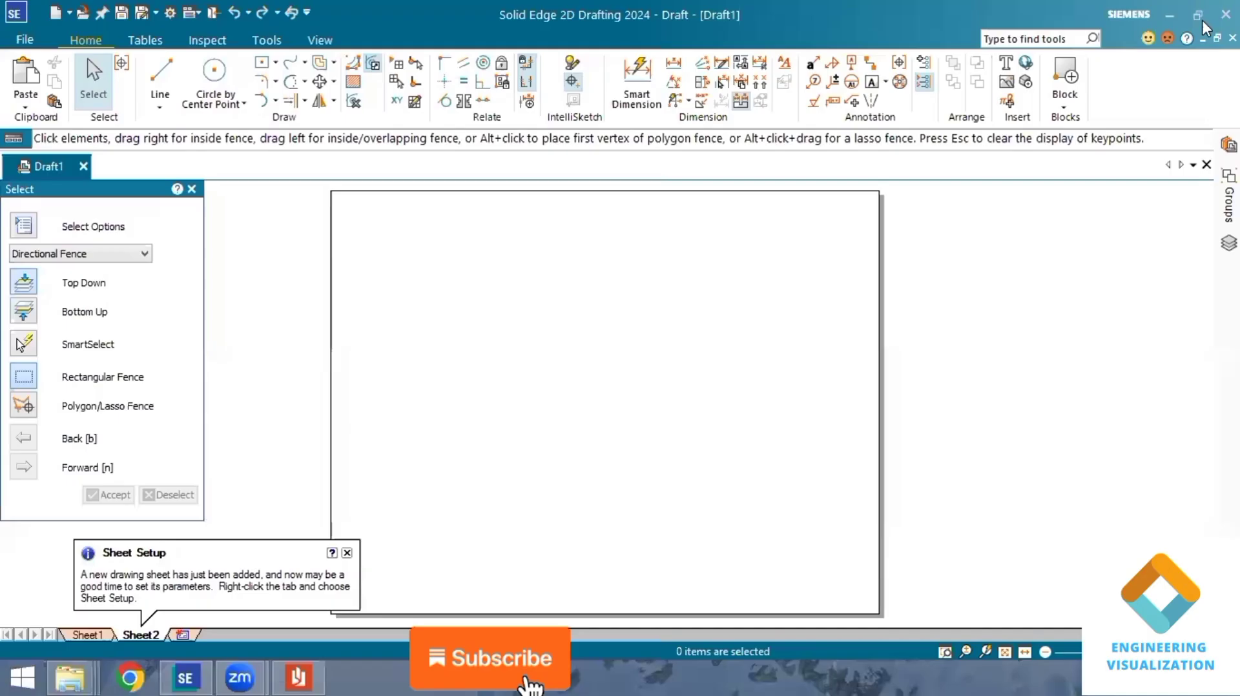
- Draw a horizontal solid xy line with 0.13 mm width across the middle of the new sheet, spanning nearly its full width
{"action": "left_click", "coordinate": [158, 76]}
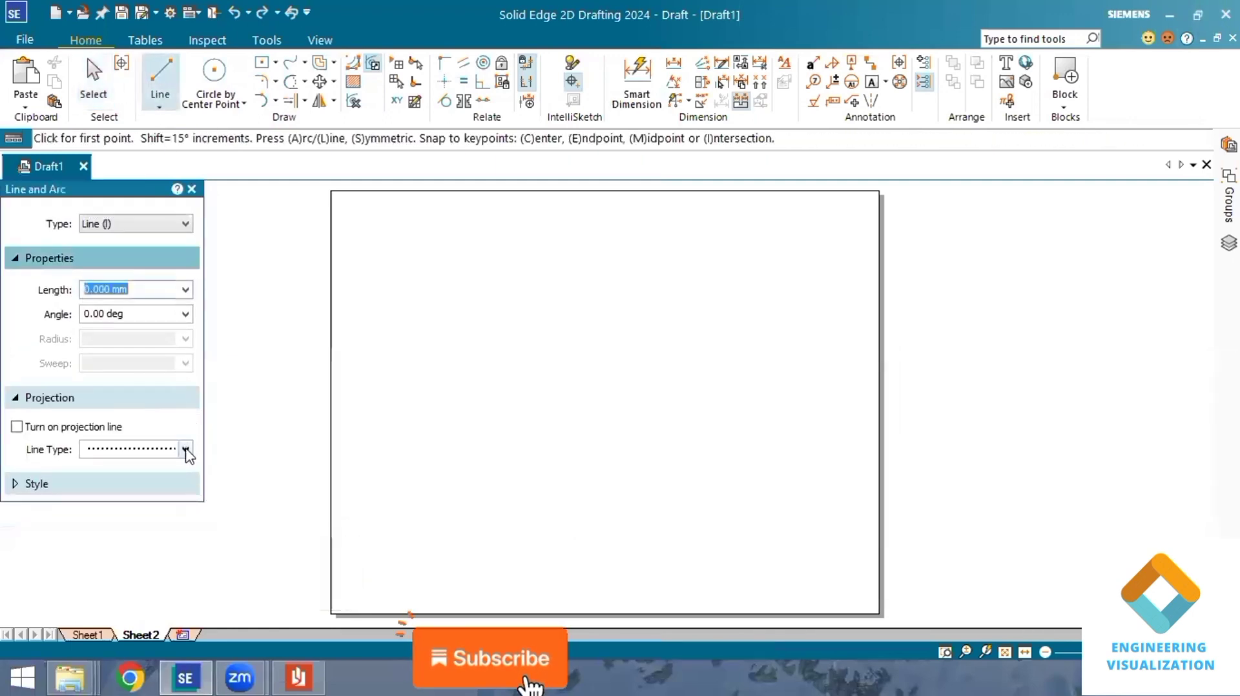
{"action": "left_click", "coordinate": [186, 450]}
{"action": "left_click", "coordinate": [176, 463]}
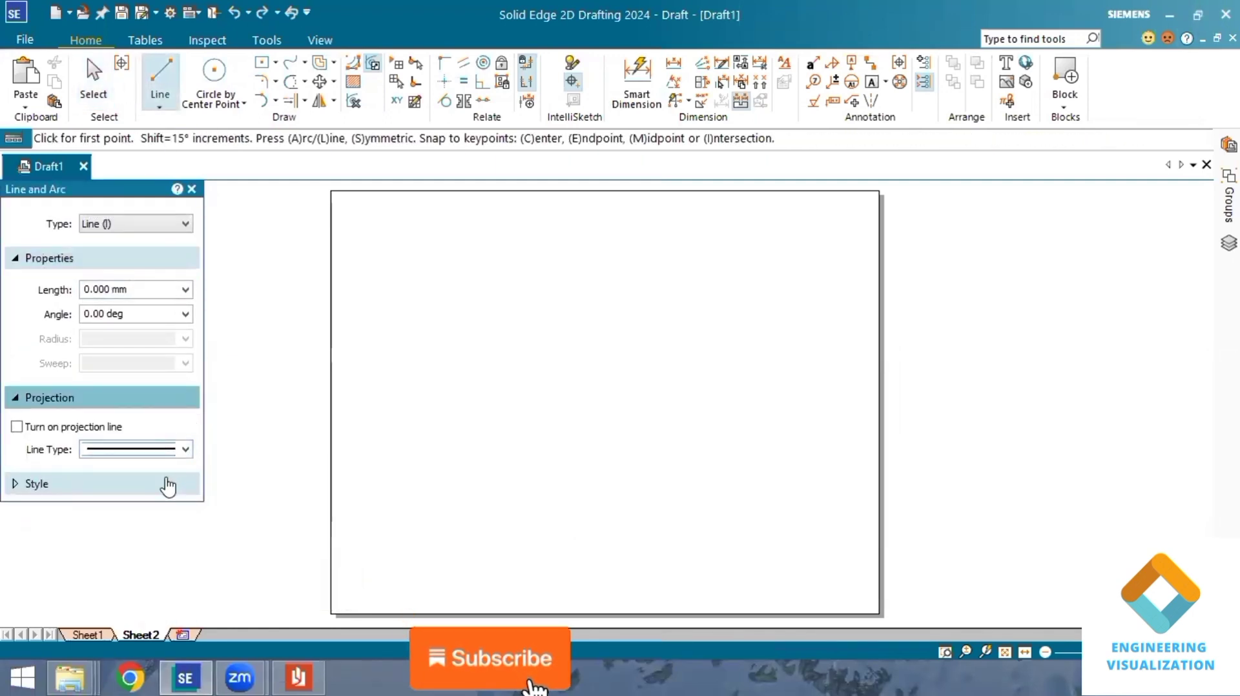
{"action": "left_click", "coordinate": [168, 486]}
{"action": "left_click", "coordinate": [184, 568]}
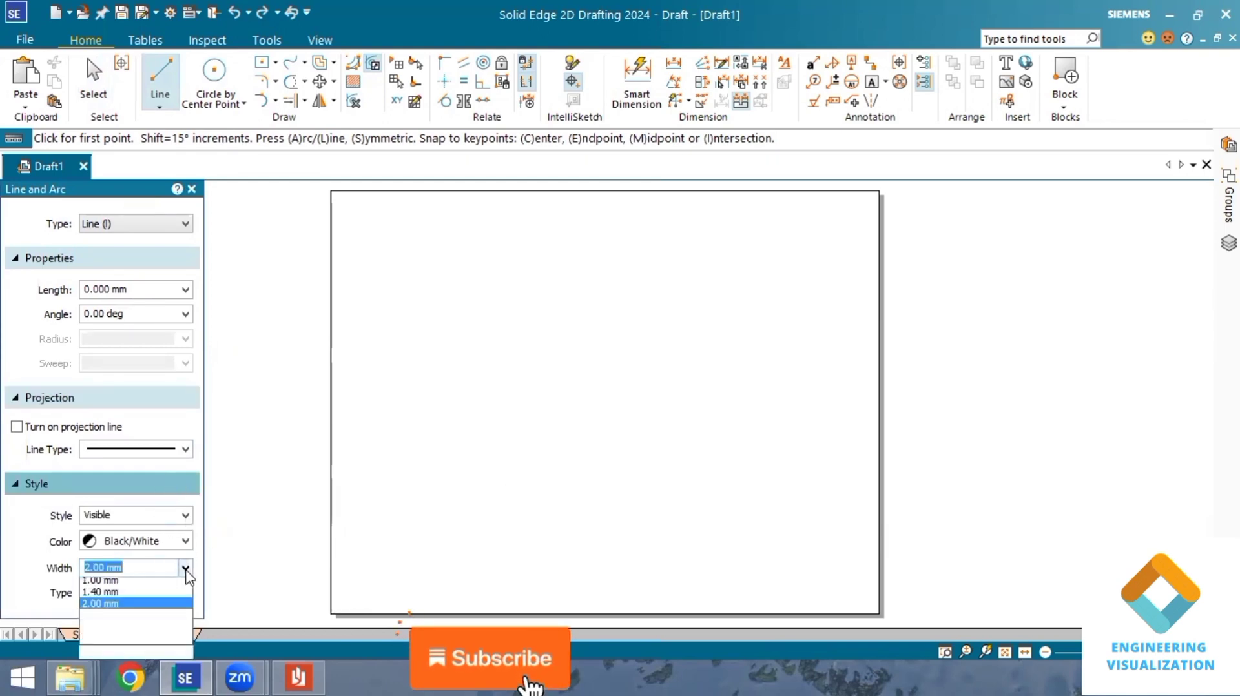
{"action": "left_click", "coordinate": [129, 580]}
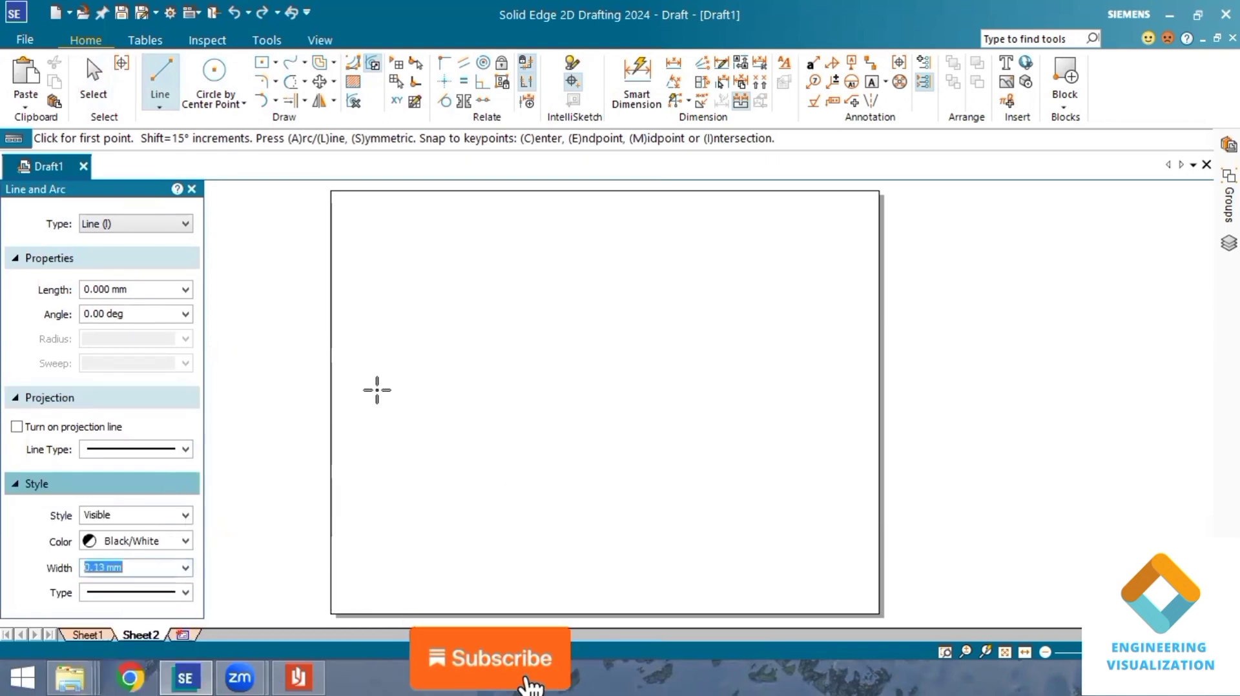
{"action": "left_click", "coordinate": [341, 390]}
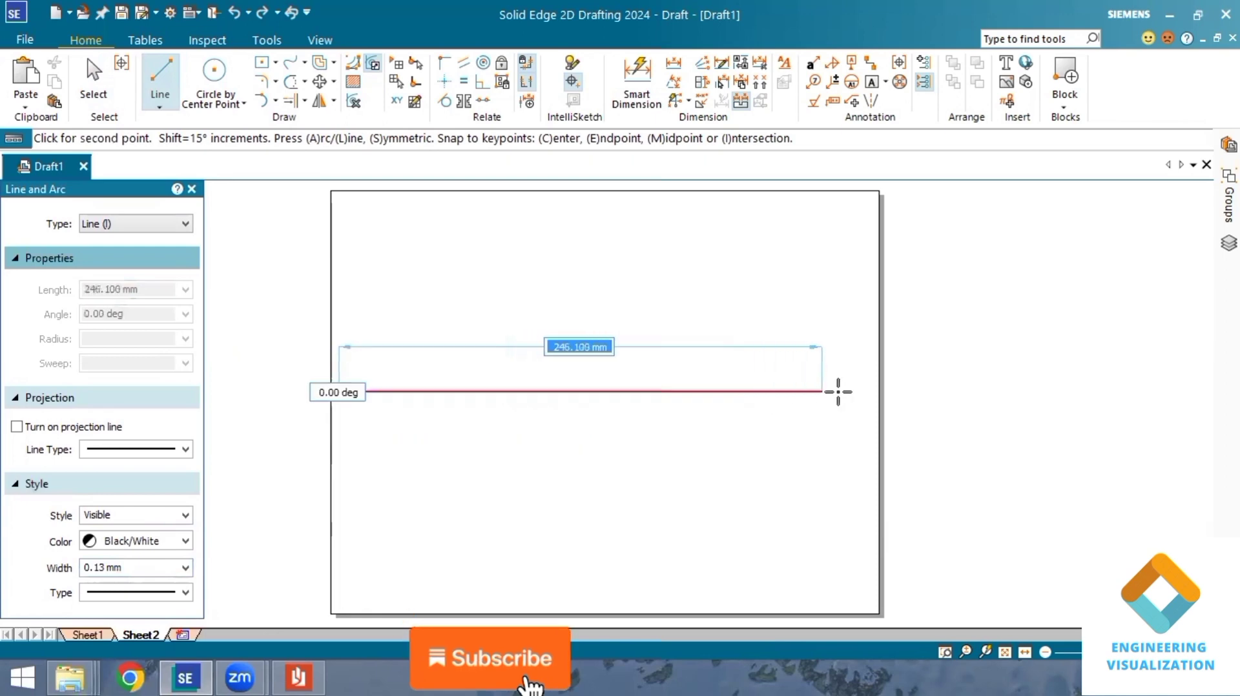
{"action": "left_click", "coordinate": [861, 392]}
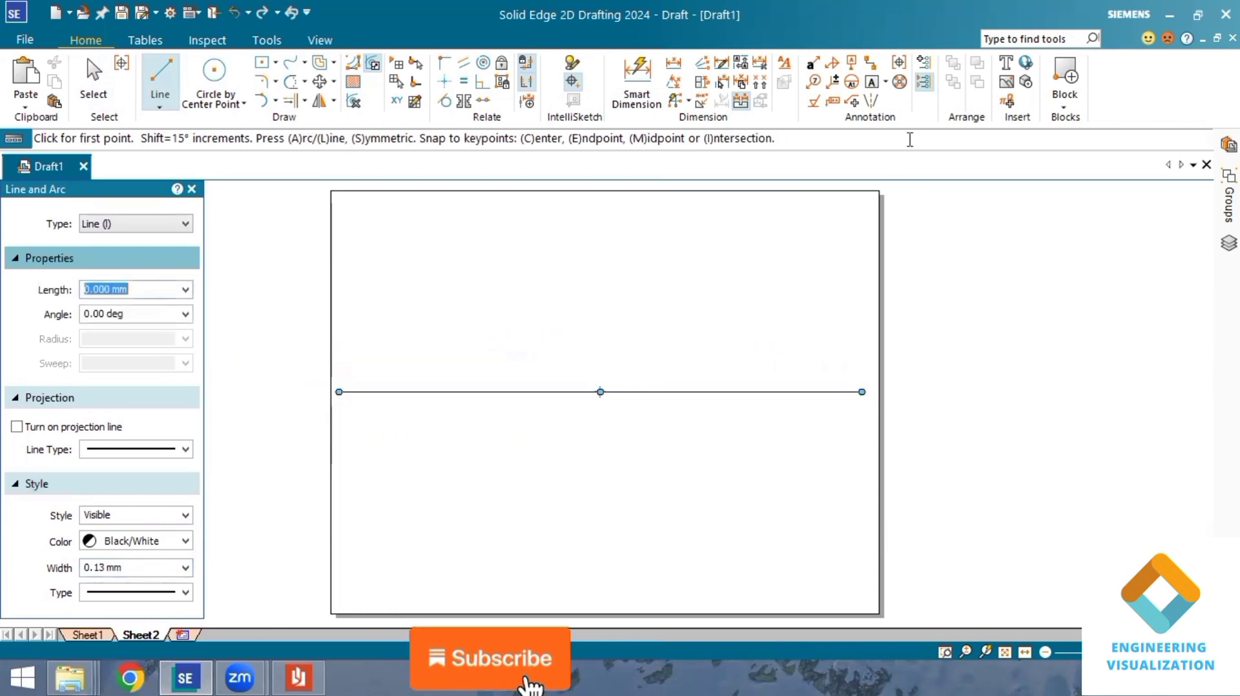
- Label the line's ends x and y, and add vp above and hp below the line near x
{"action": "left_click", "coordinate": [872, 81]}
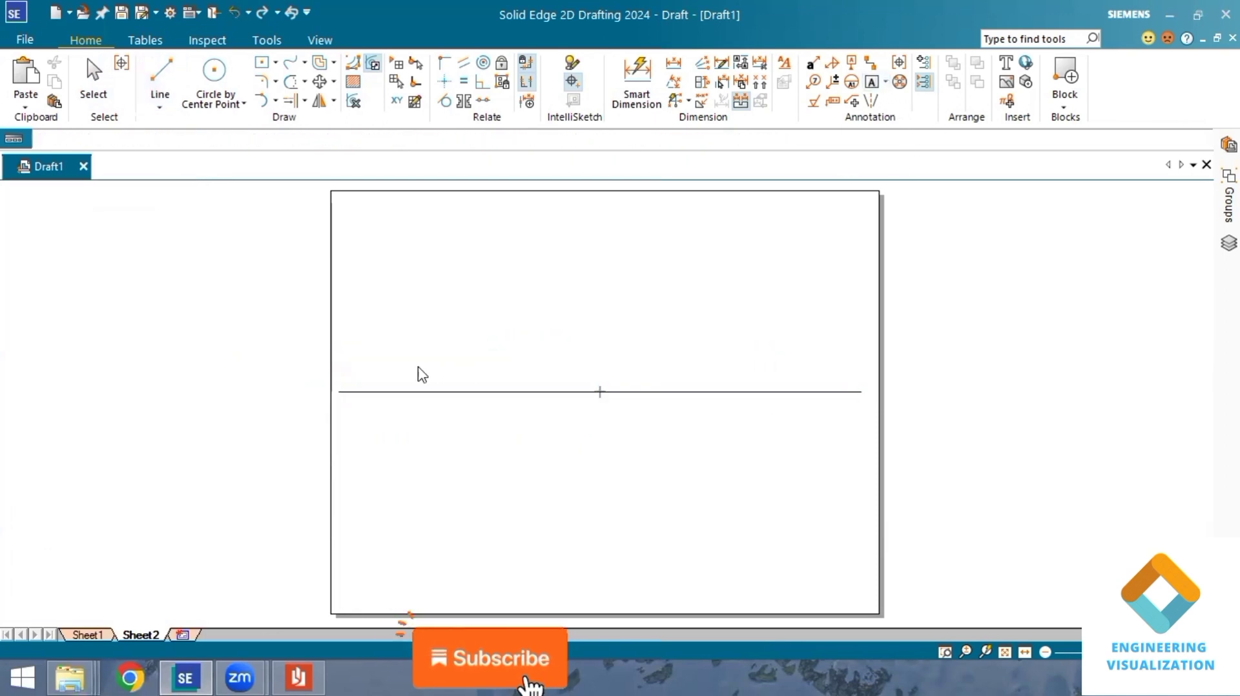
{"action": "left_click", "coordinate": [333, 395]}
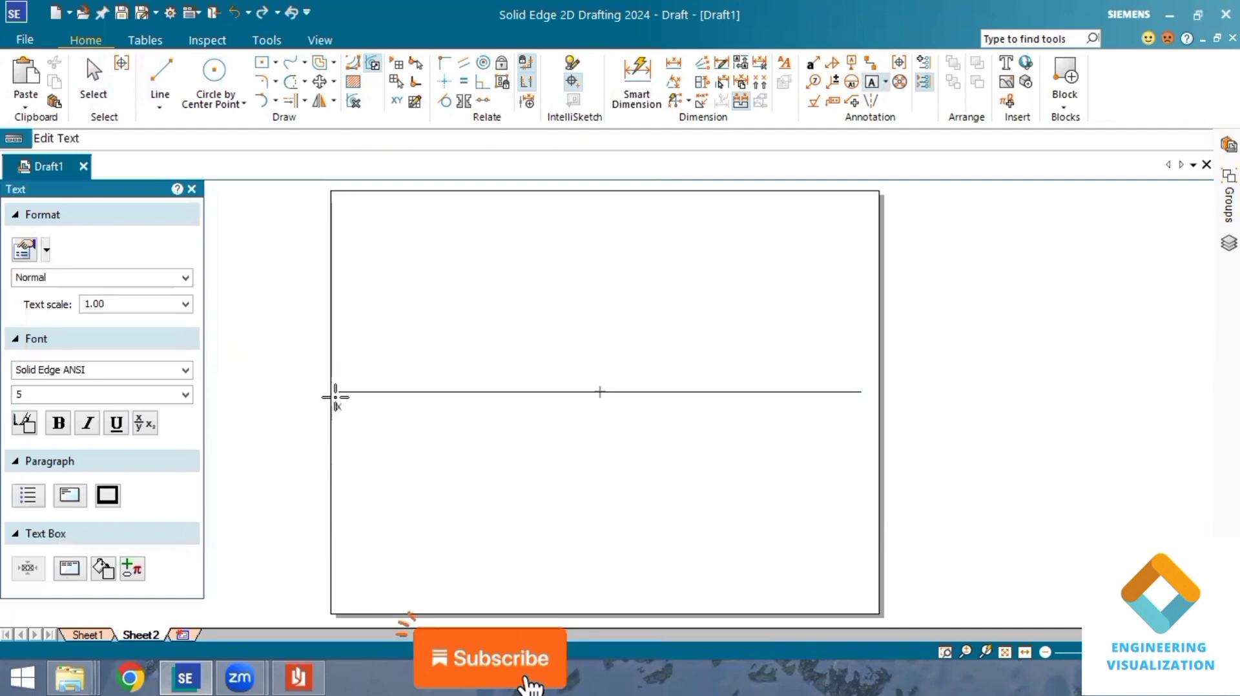
{"action": "type", "text": "x"}
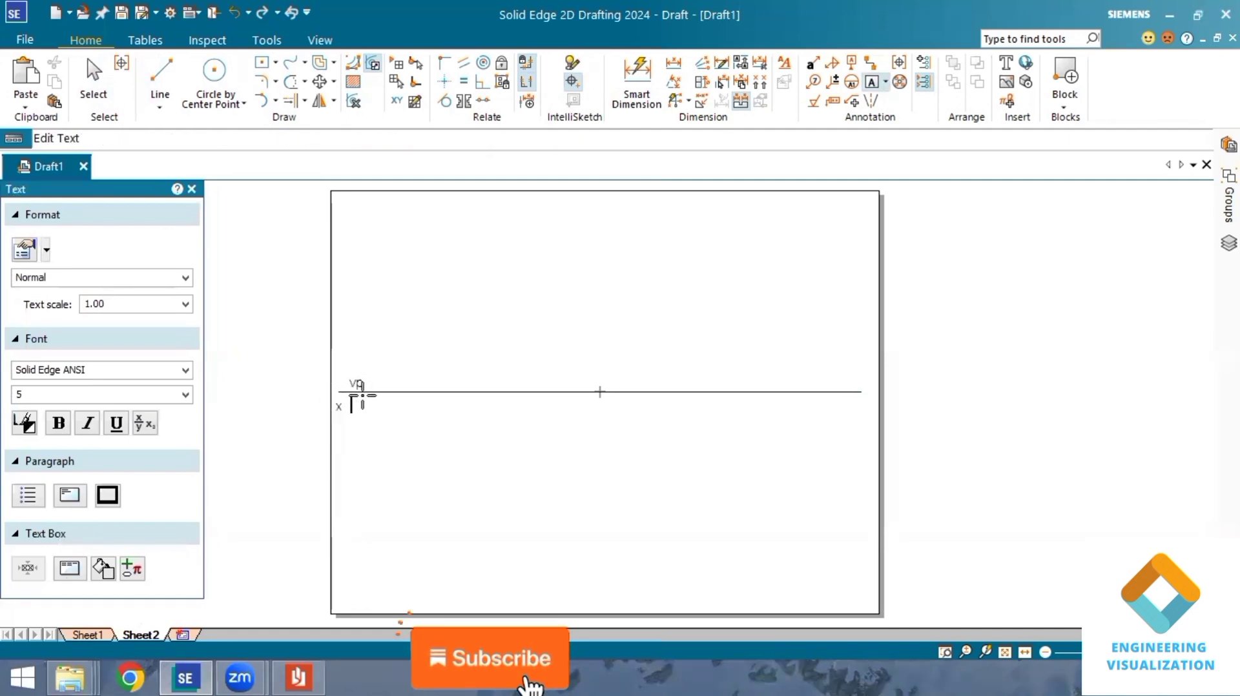
{"action": "left_click", "coordinate": [866, 395]}
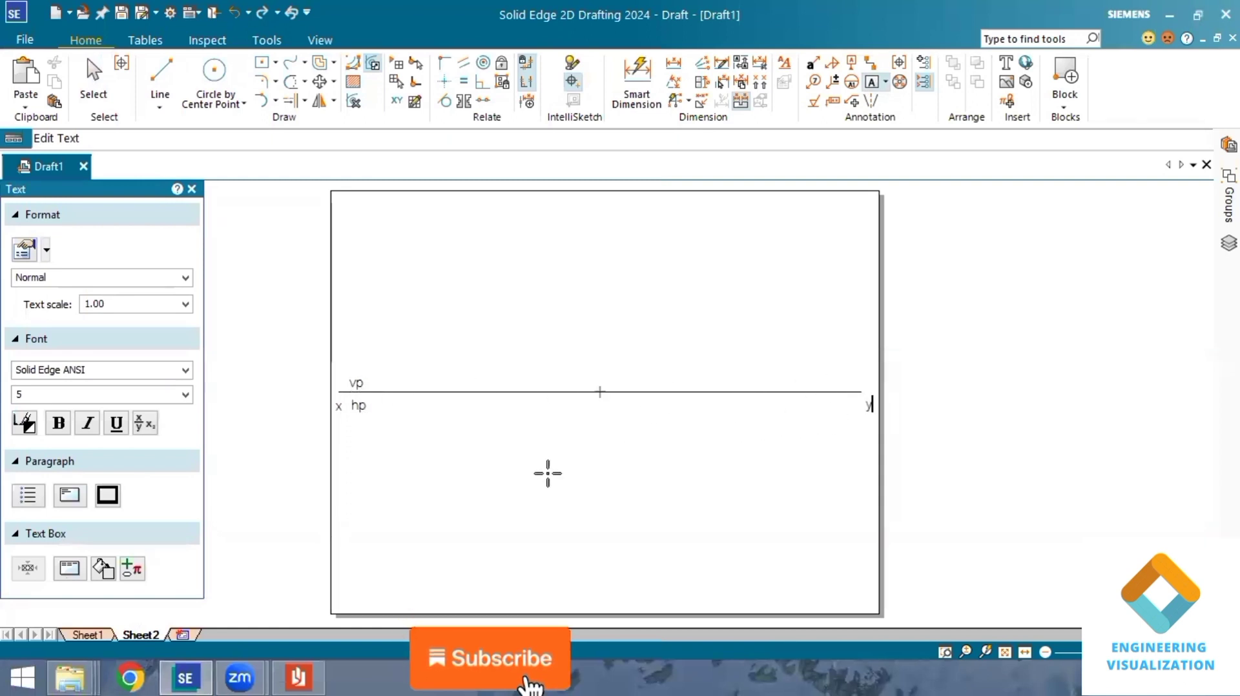
- Recheck question 1(b) and offset the xy line 10 mm upward
{"action": "left_click", "coordinate": [301, 676]}
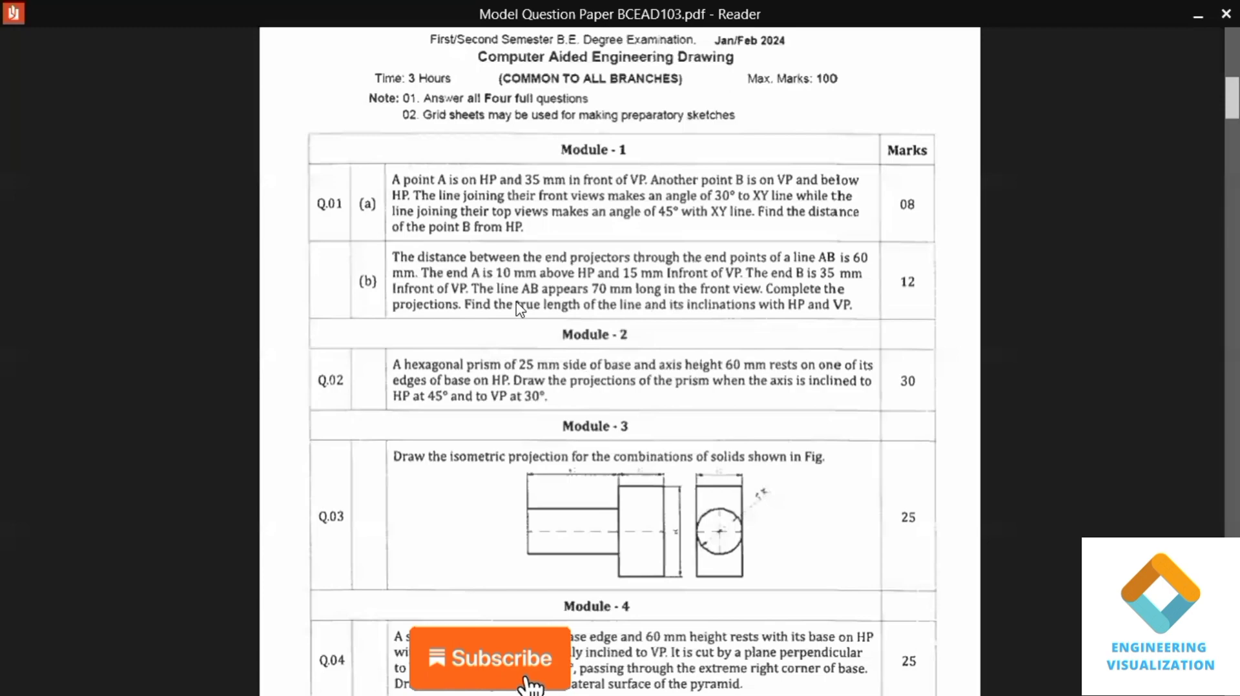
{"action": "left_click", "coordinate": [1198, 13]}
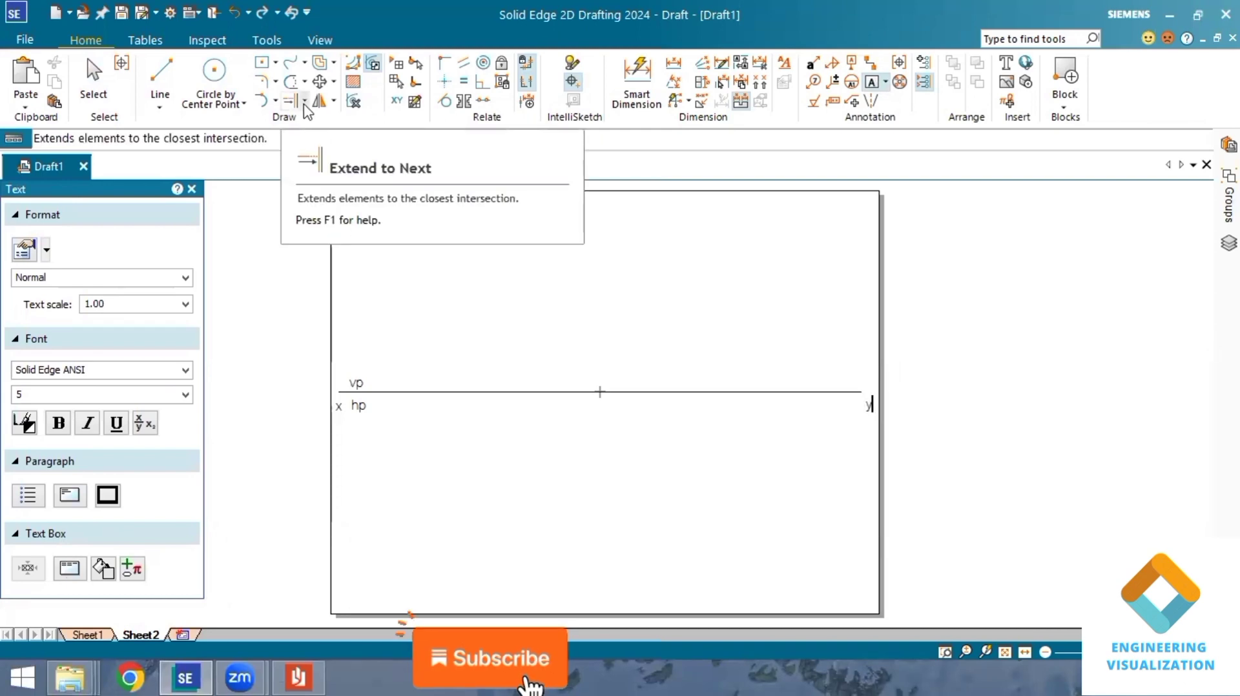
{"action": "left_click", "coordinate": [321, 64]}
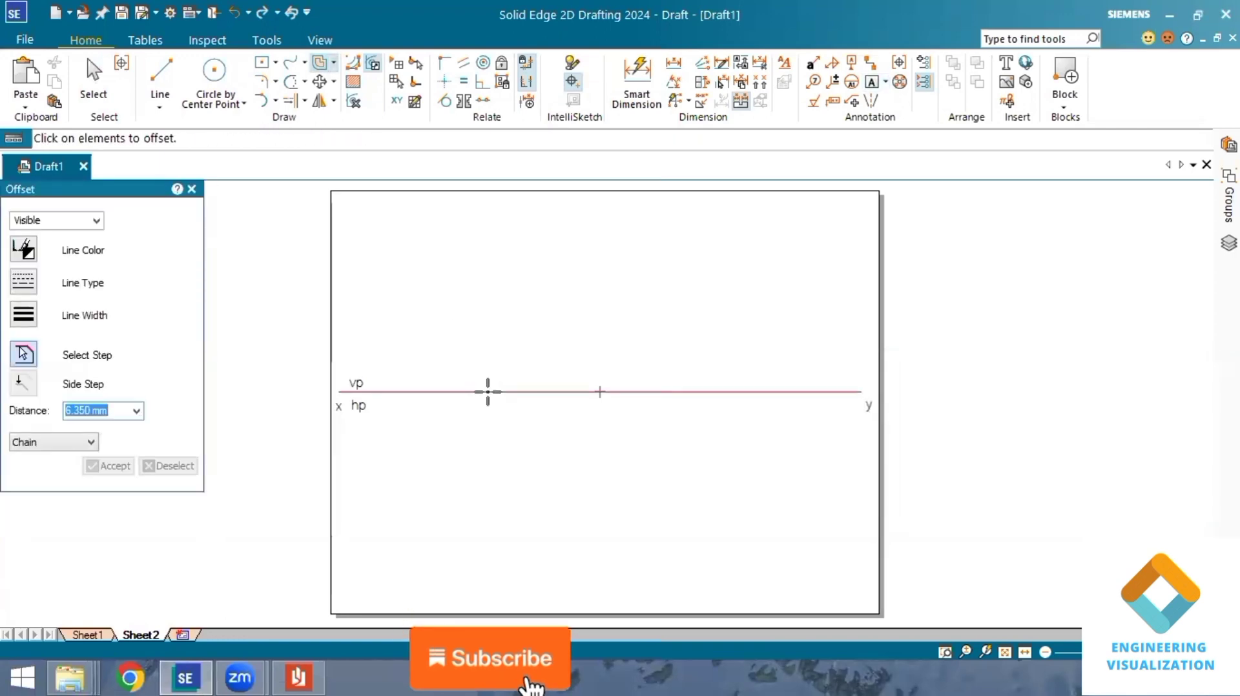
{"action": "type", "text": "10"}
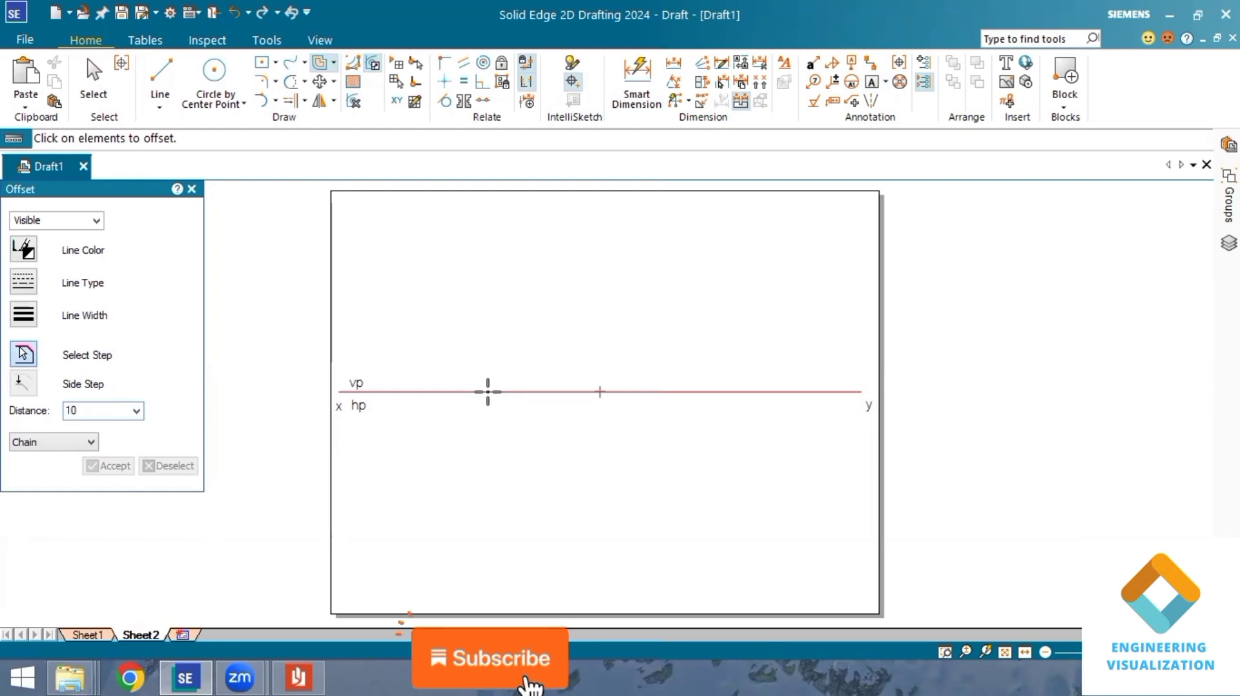
{"action": "key", "text": "Return"}
{"action": "left_click", "coordinate": [487, 391]}
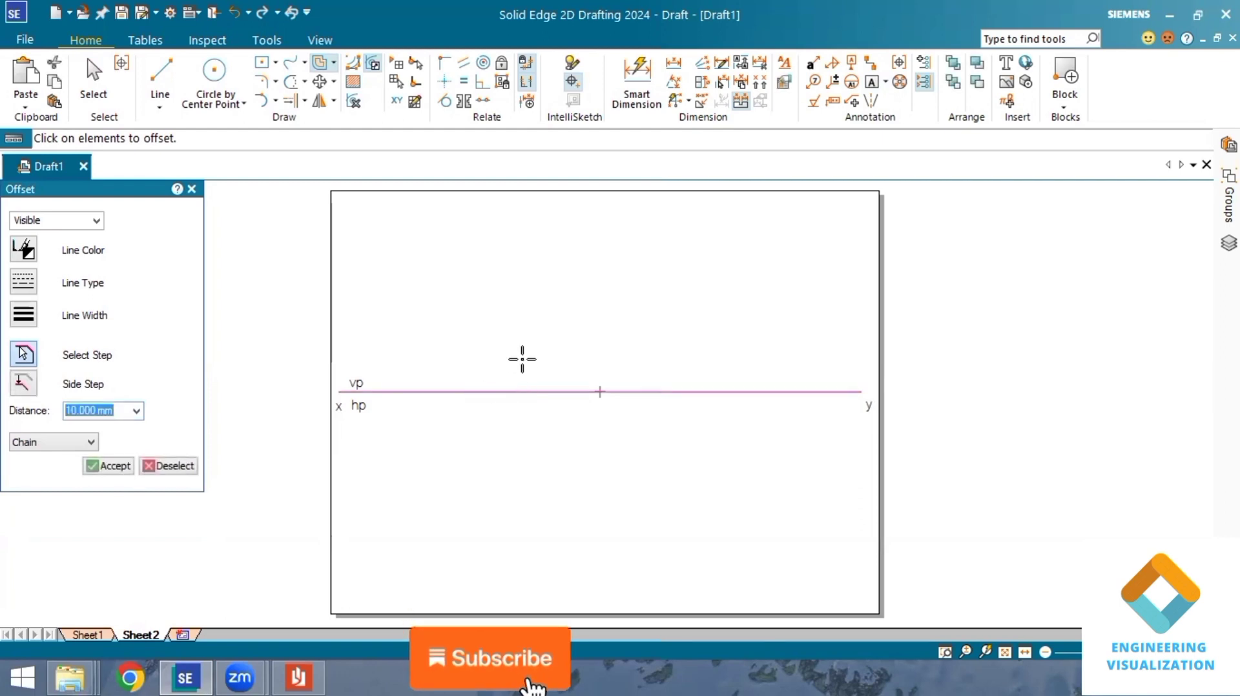
{"action": "left_click", "coordinate": [113, 465]}
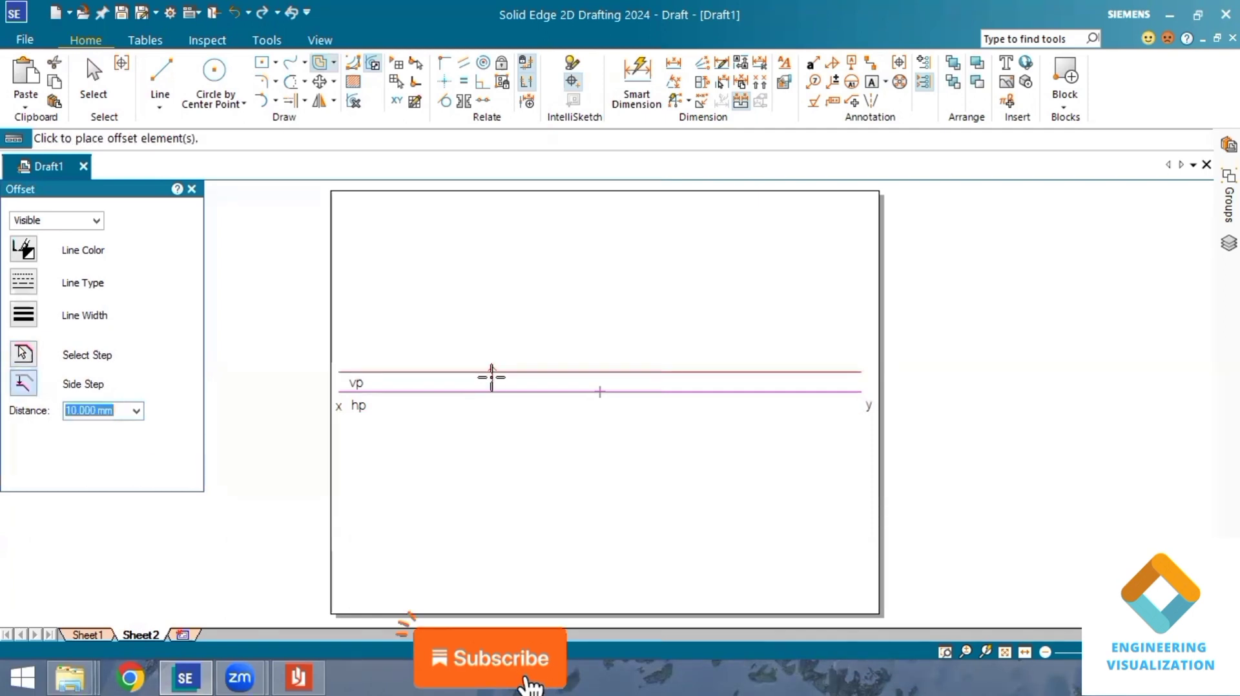
{"action": "left_click", "coordinate": [584, 349]}
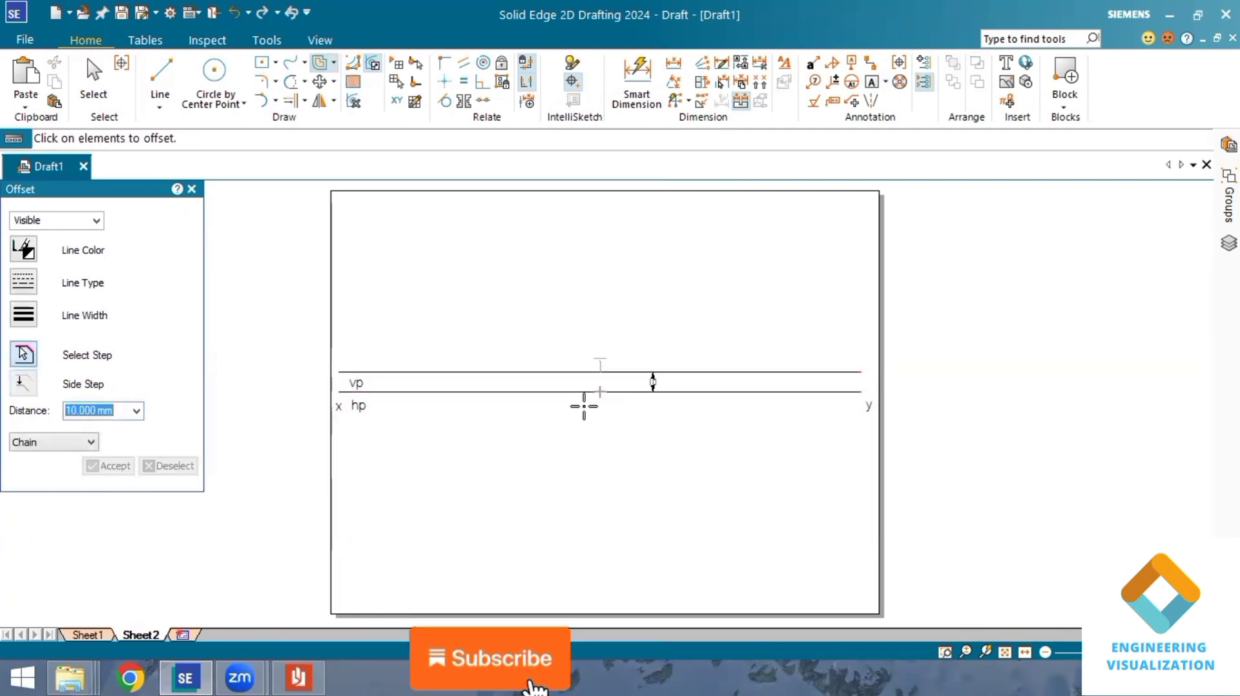
- Offset the xy line 15 mm downward
{"action": "type", "text": "15"}
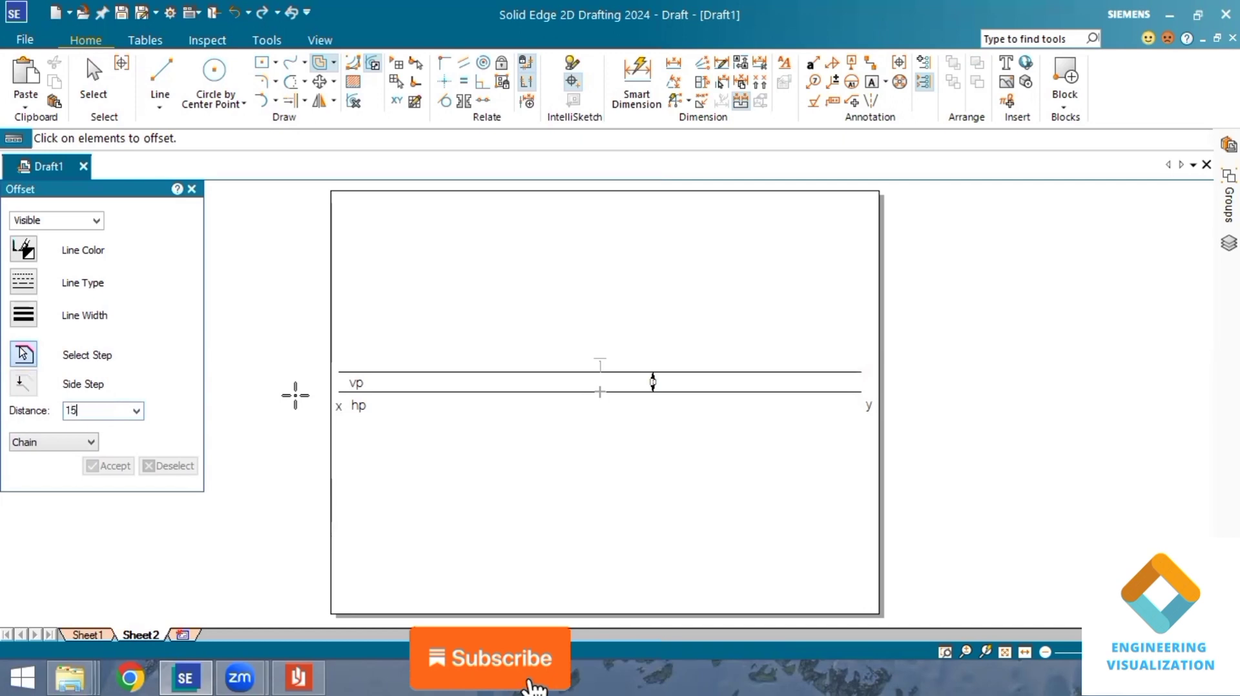
{"action": "left_click", "coordinate": [465, 392]}
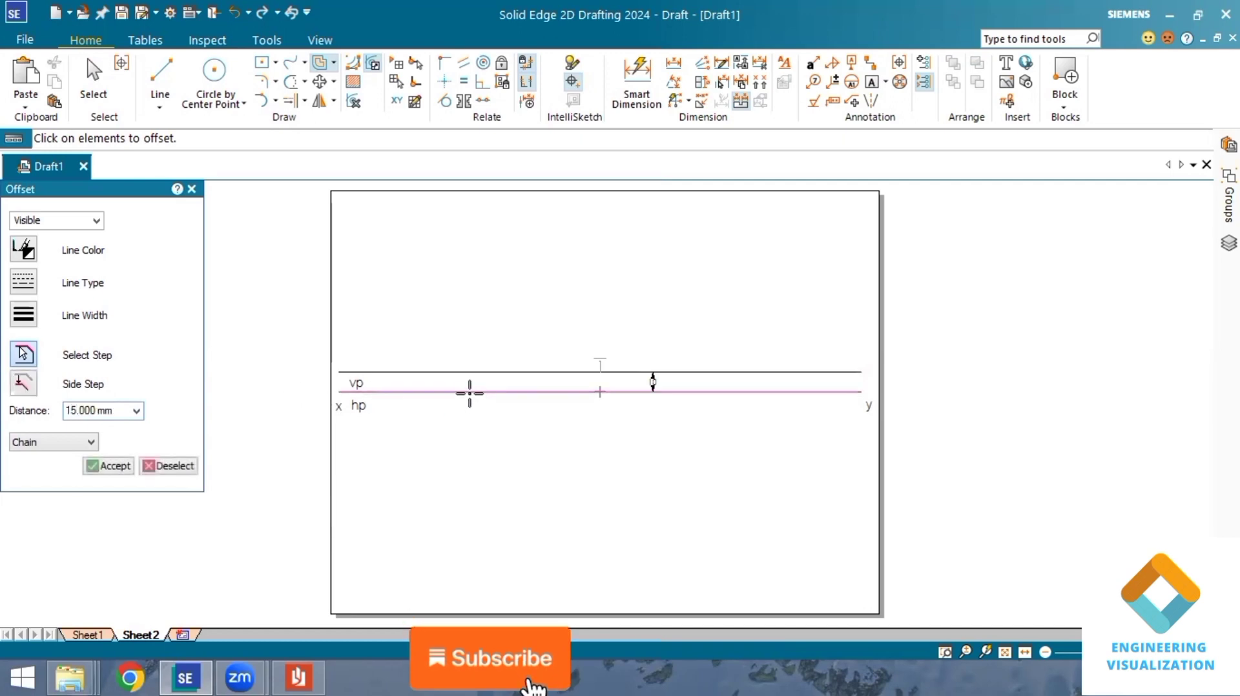
{"action": "left_click", "coordinate": [109, 466]}
{"action": "right_click", "coordinate": [544, 456]}
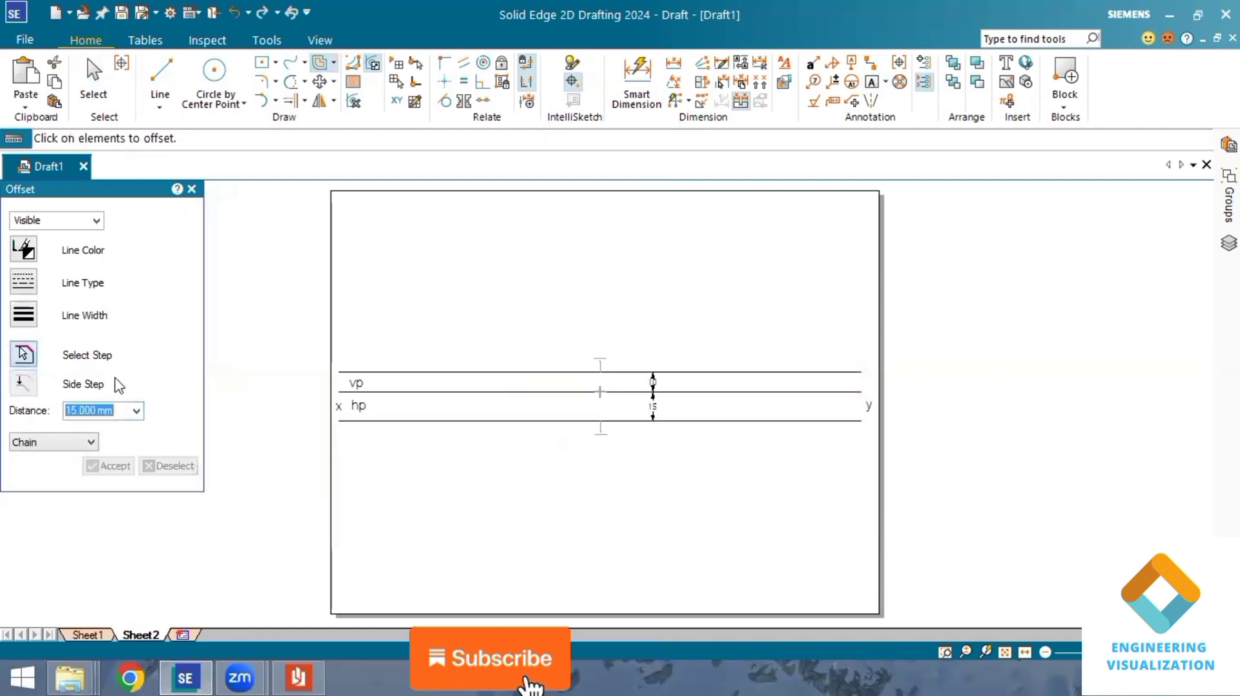
- Recheck question 1(b) and draw a 60 mm horizontal line, 0.13 mm wide, along the left part of the line 10 mm above xy
{"action": "left_click", "coordinate": [298, 677]}
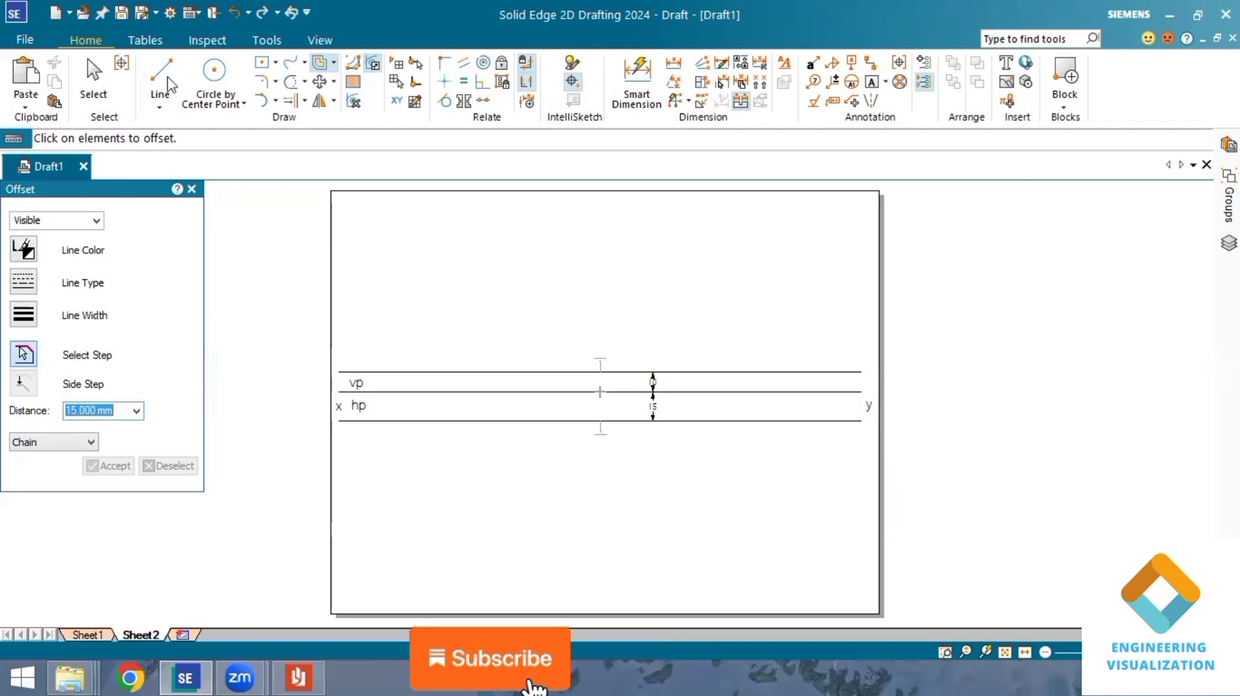
{"action": "key", "text": "l"}
{"action": "left_click", "coordinate": [175, 455]}
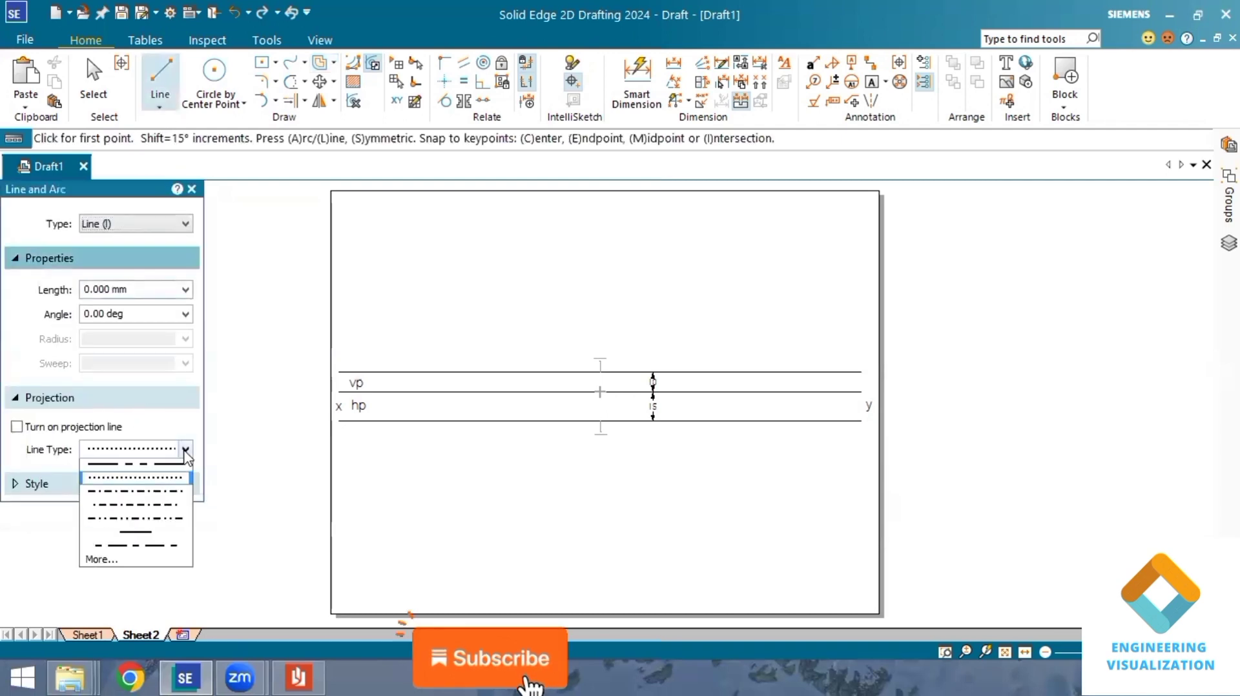
{"action": "left_click", "coordinate": [168, 466]}
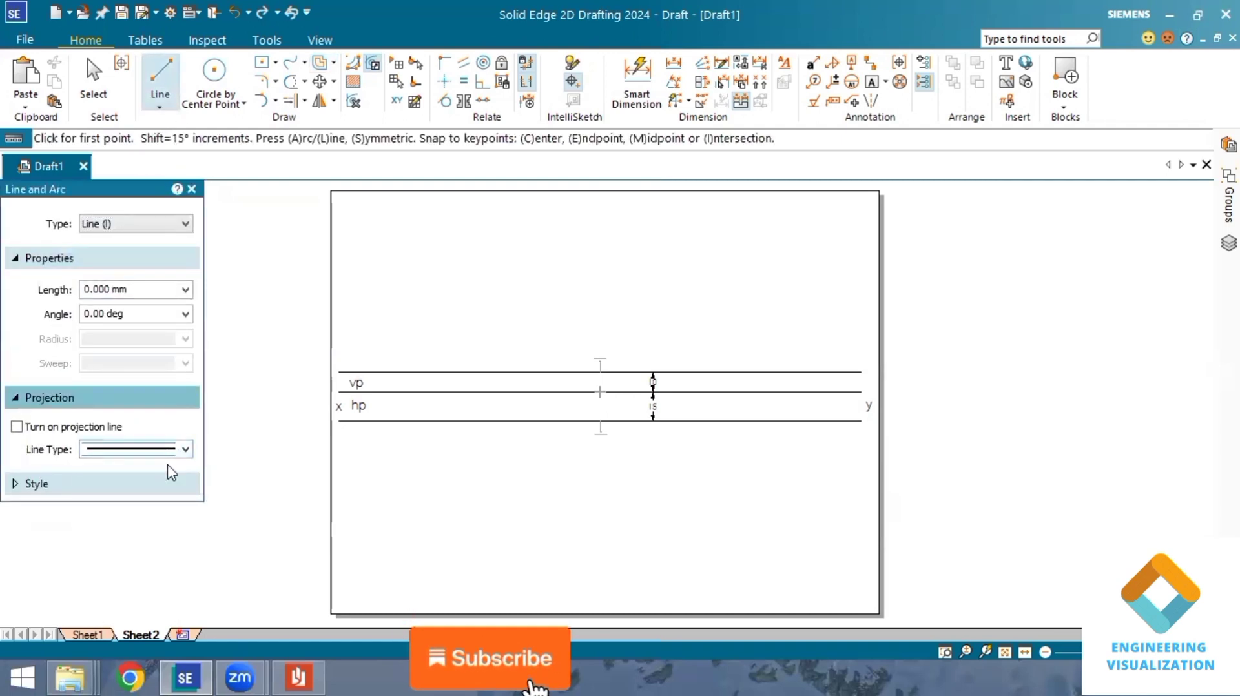
{"action": "left_click", "coordinate": [141, 485]}
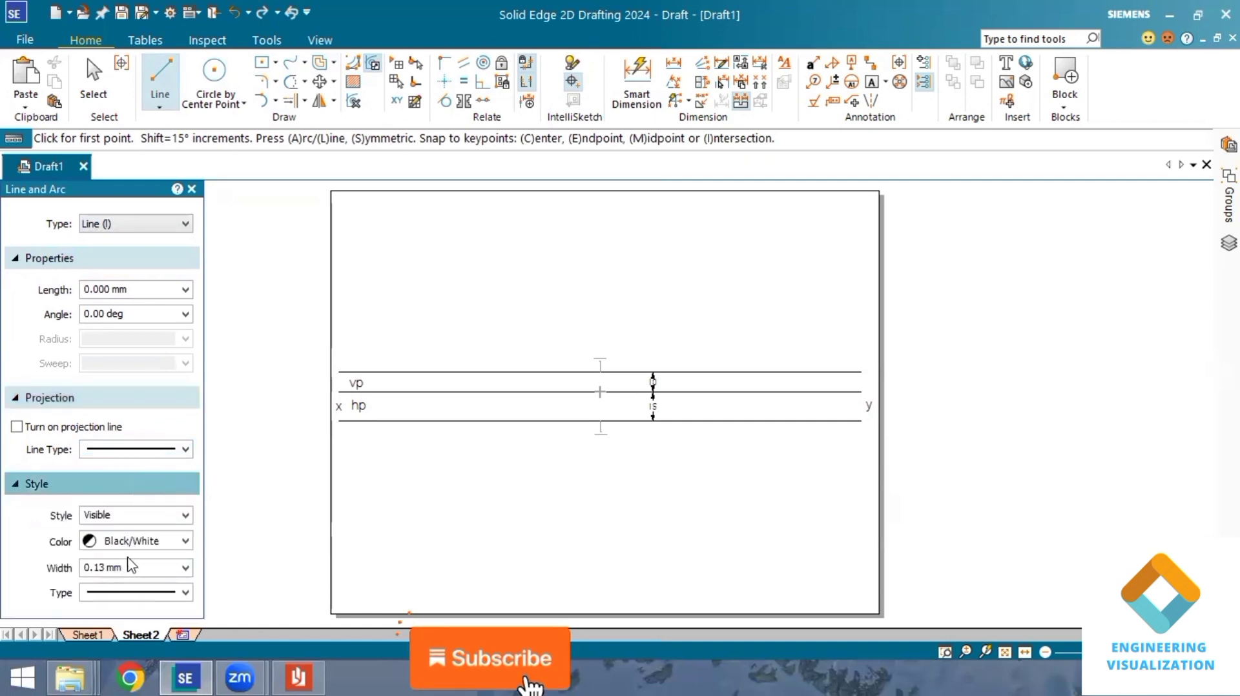
{"action": "left_click", "coordinate": [423, 372]}
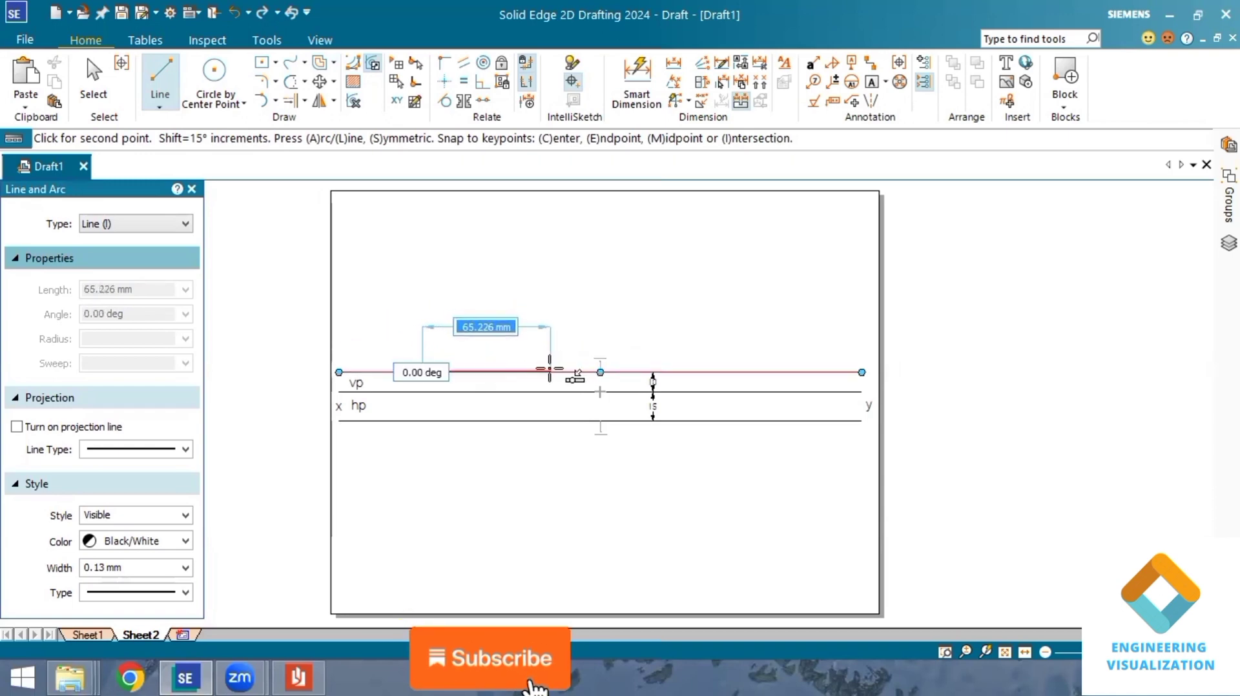
{"action": "type", "text": "6"}
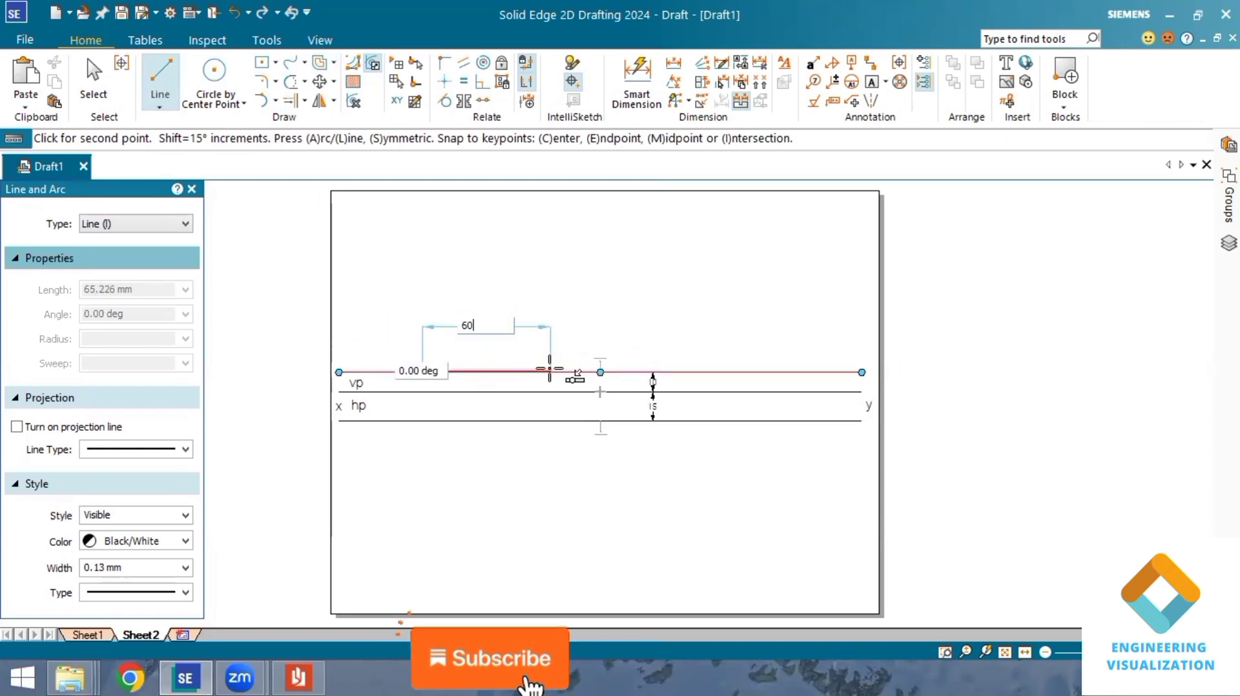
{"action": "type", "text": "0"}
{"action": "key", "text": "Tab"}
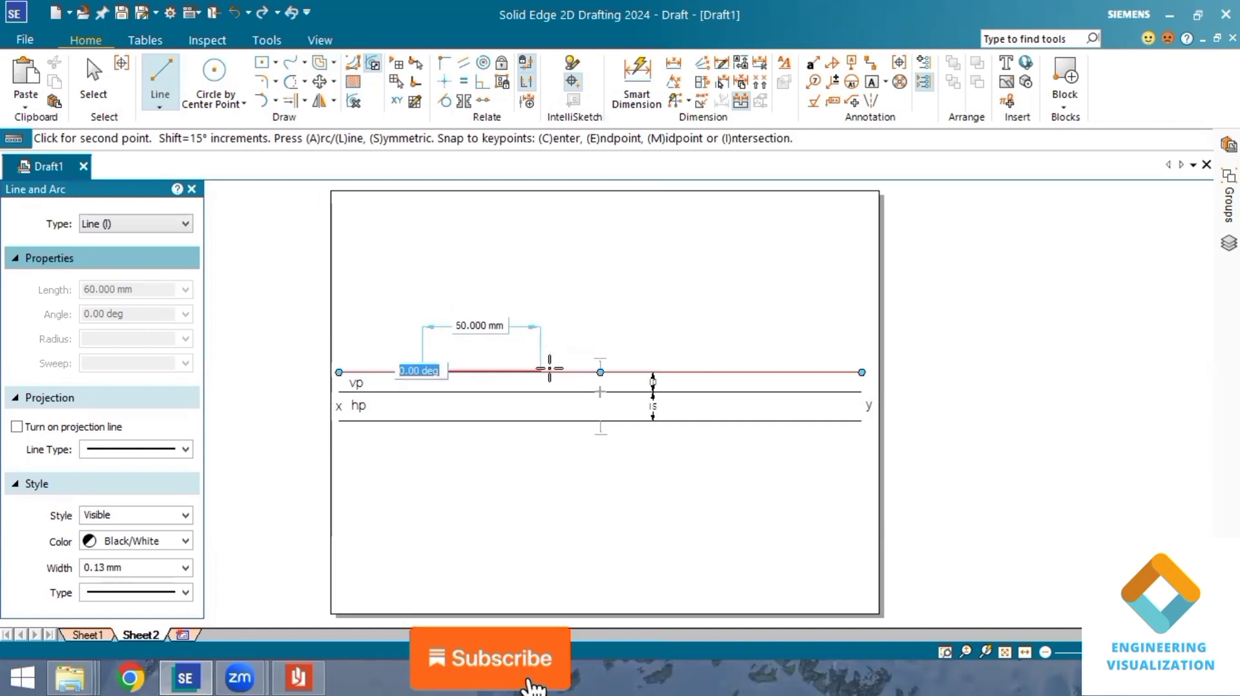
{"action": "left_click", "coordinate": [550, 369]}
{"action": "right_click", "coordinate": [573, 310]}
- Recheck question 1(b) and offset the xy line 35 mm downward
{"action": "key", "text": "super+Tab"}
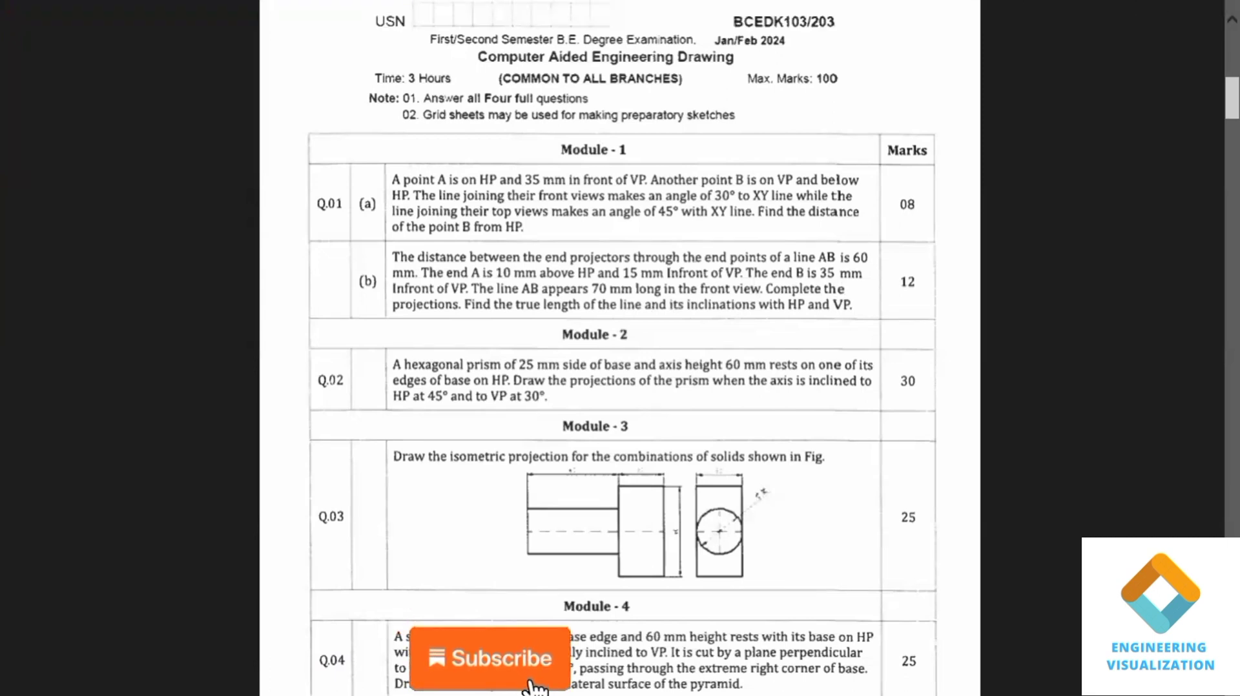
{"action": "left_click", "coordinate": [1192, 17]}
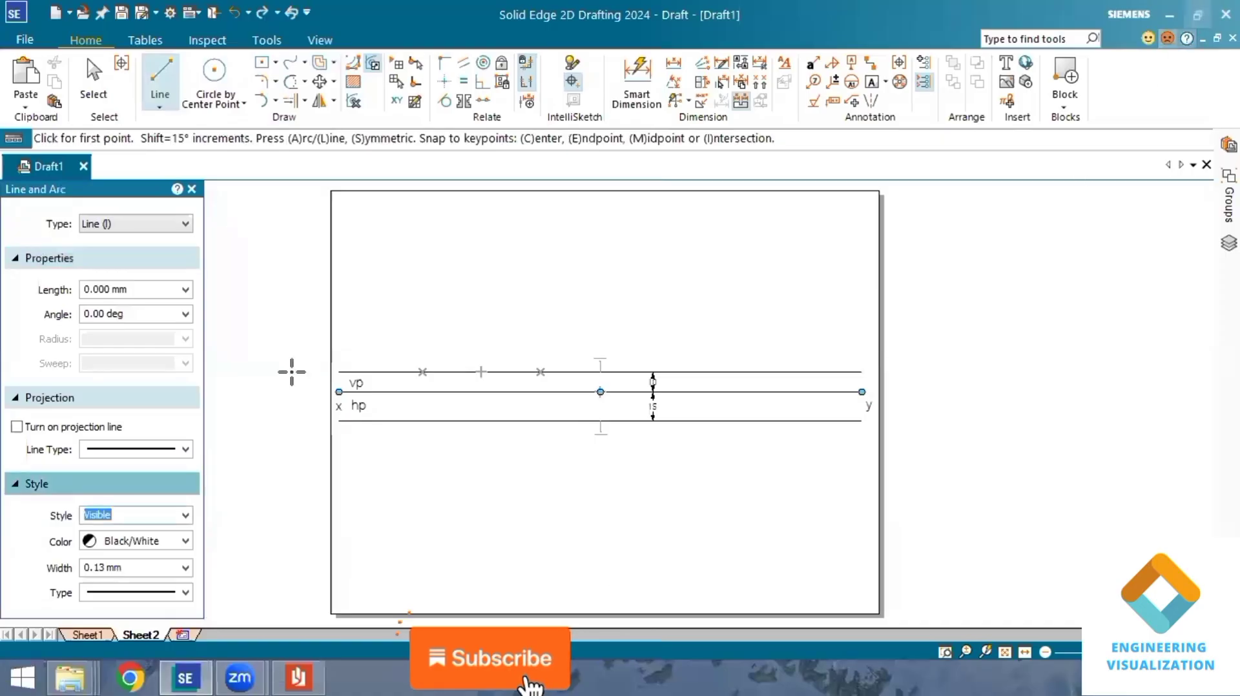
{"action": "left_click", "coordinate": [320, 62]}
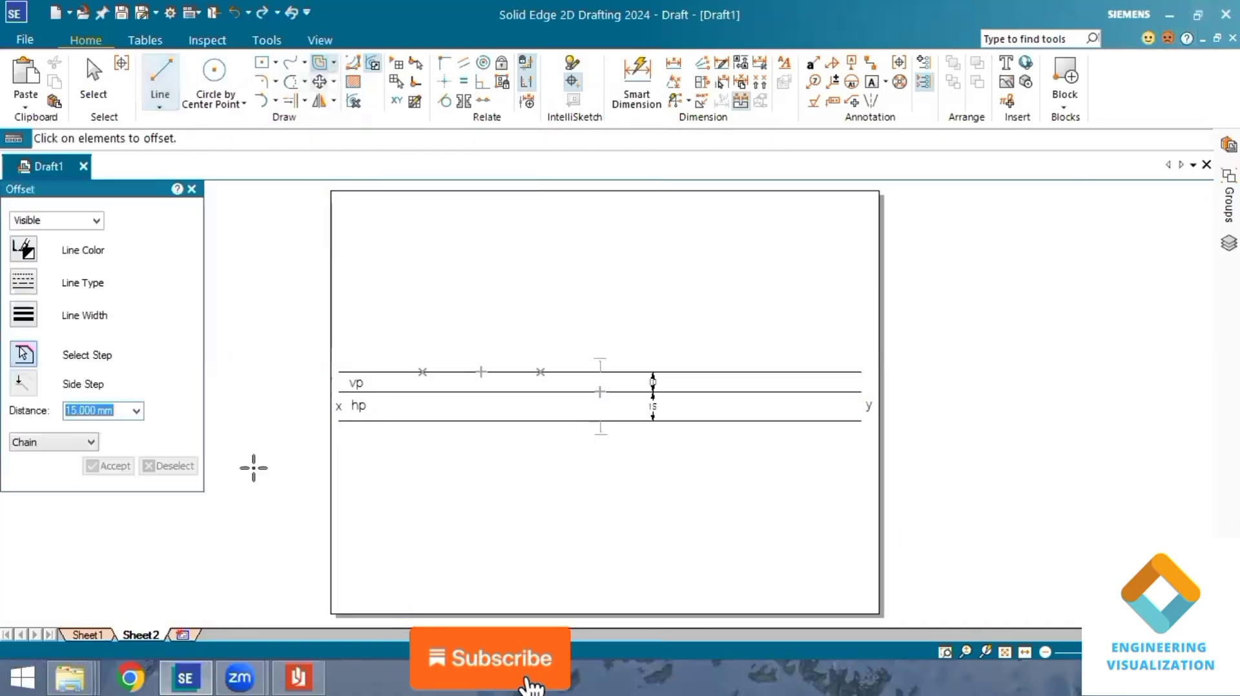
{"action": "type", "text": "35"}
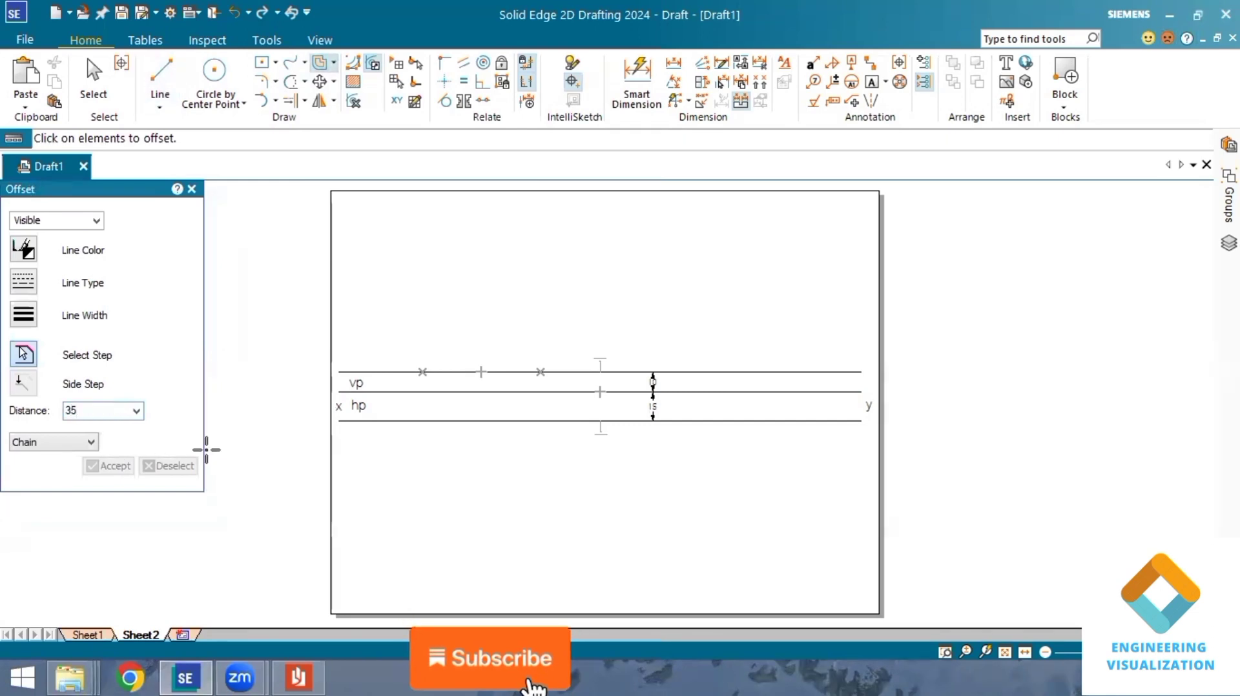
{"action": "key", "text": "Return"}
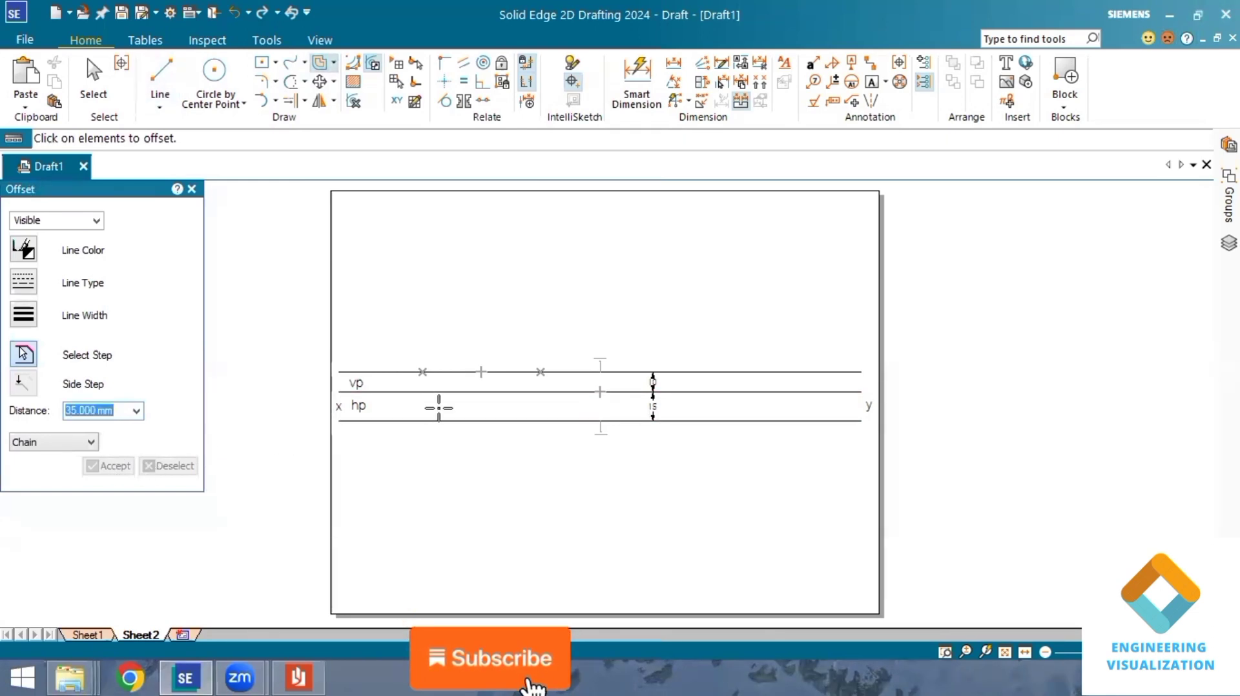
{"action": "left_click", "coordinate": [455, 394]}
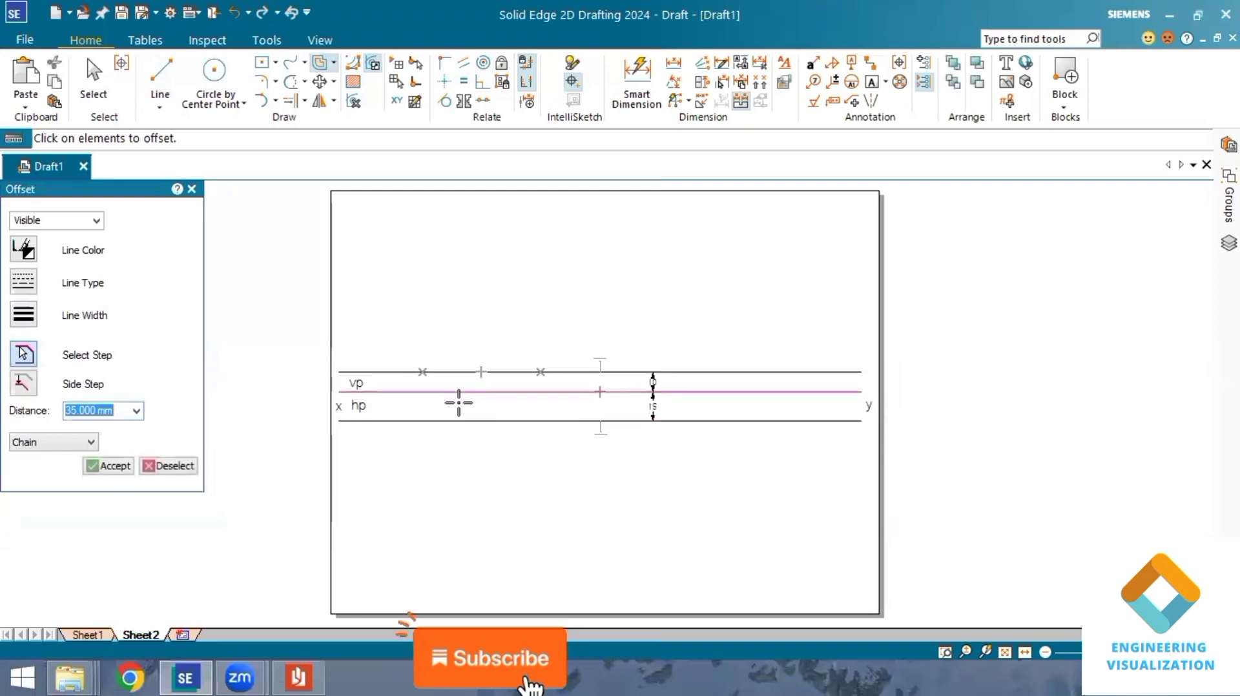
{"action": "left_click", "coordinate": [105, 468]}
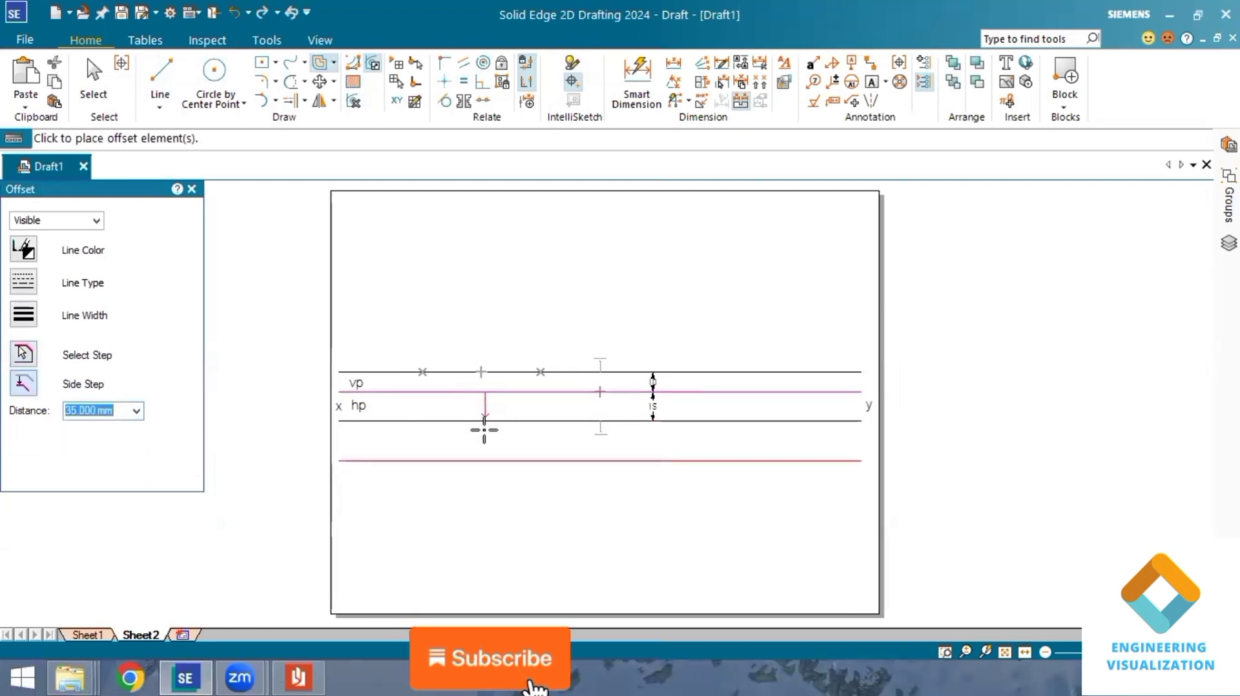
{"action": "left_click", "coordinate": [484, 430]}
{"action": "right_click", "coordinate": [719, 483]}
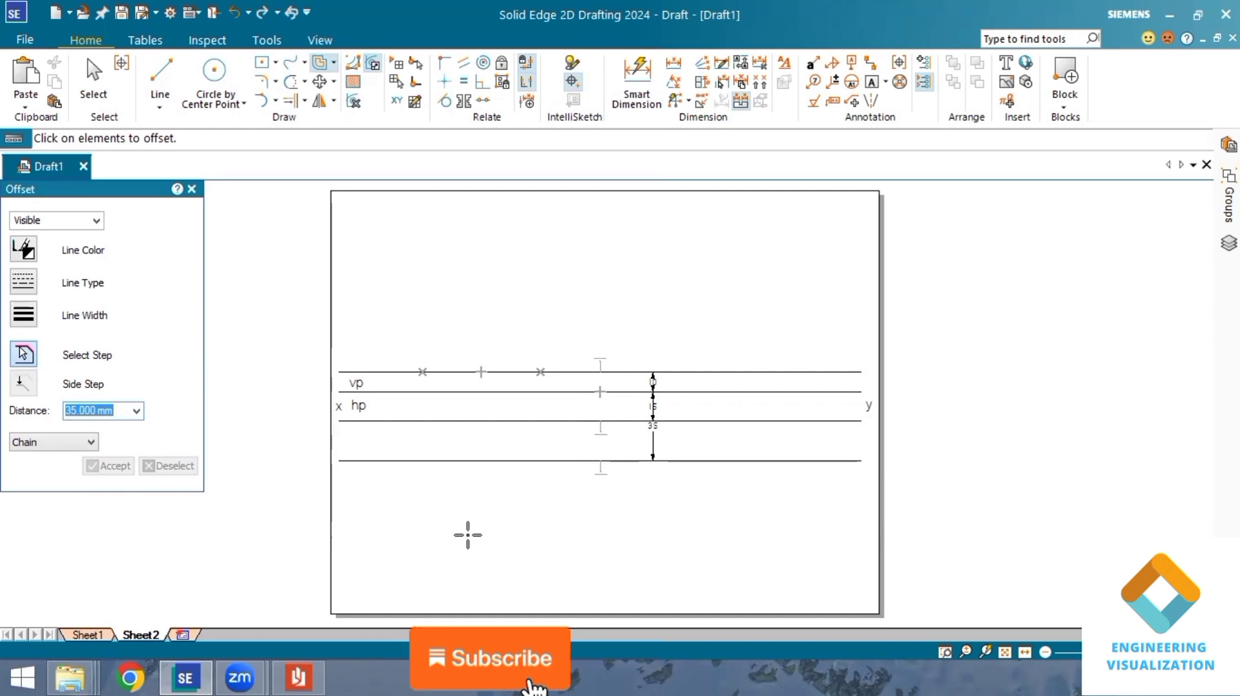
{"action": "left_click", "coordinate": [298, 677]}
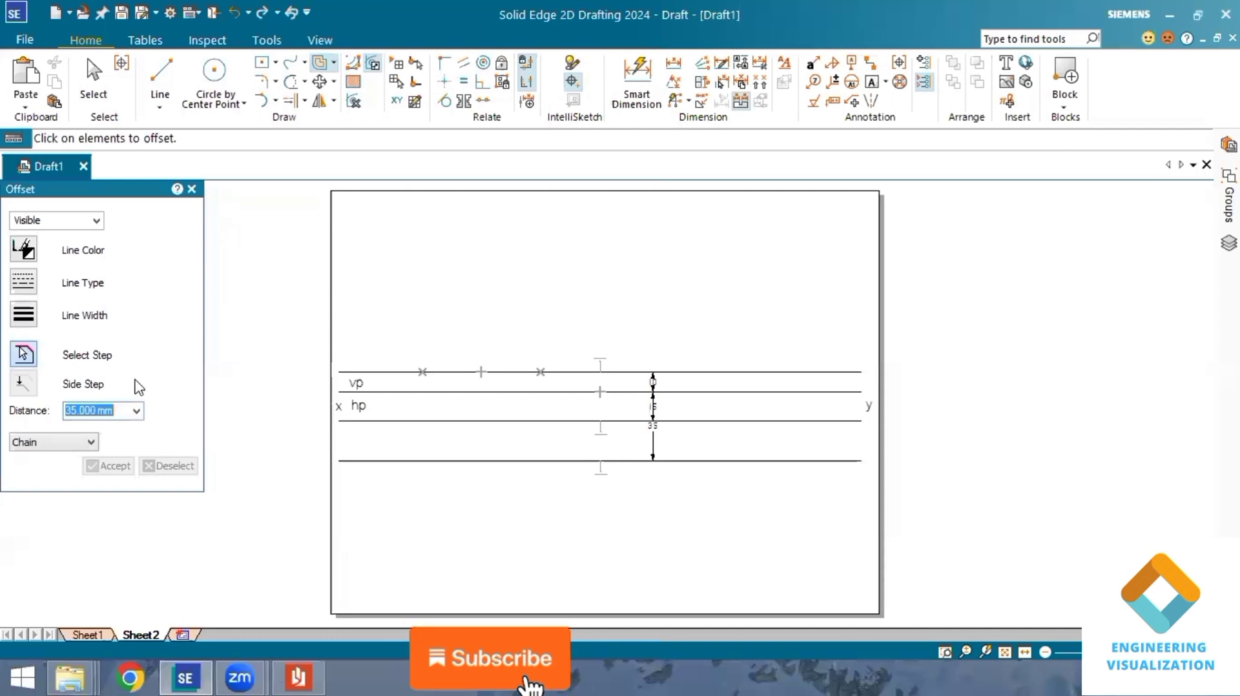
{"action": "left_click", "coordinate": [153, 77]}
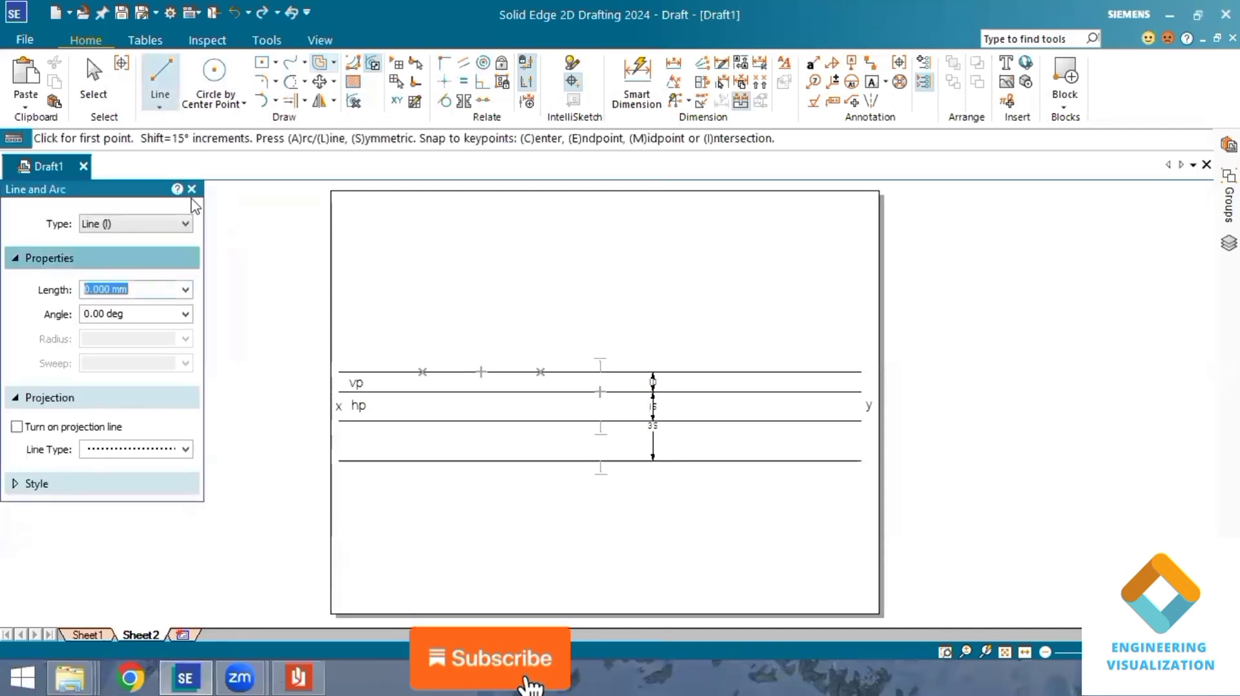
{"action": "left_click", "coordinate": [185, 449]}
{"action": "left_click", "coordinate": [169, 466]}
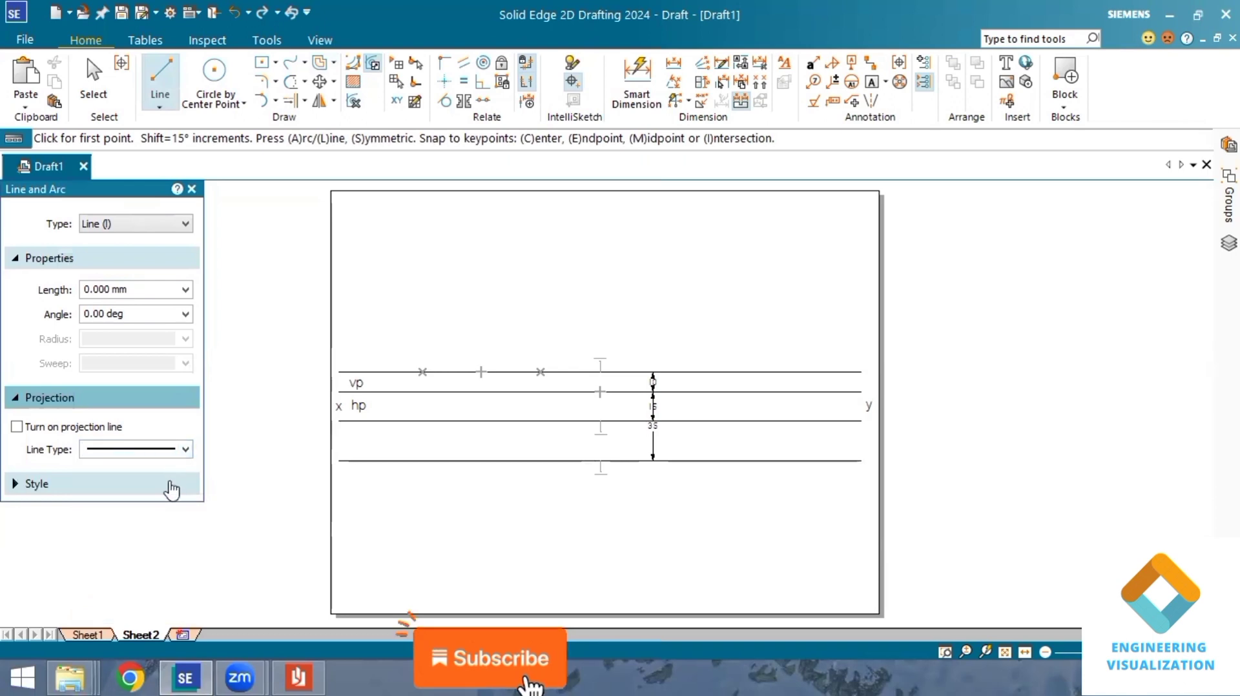
{"action": "left_click", "coordinate": [172, 488]}
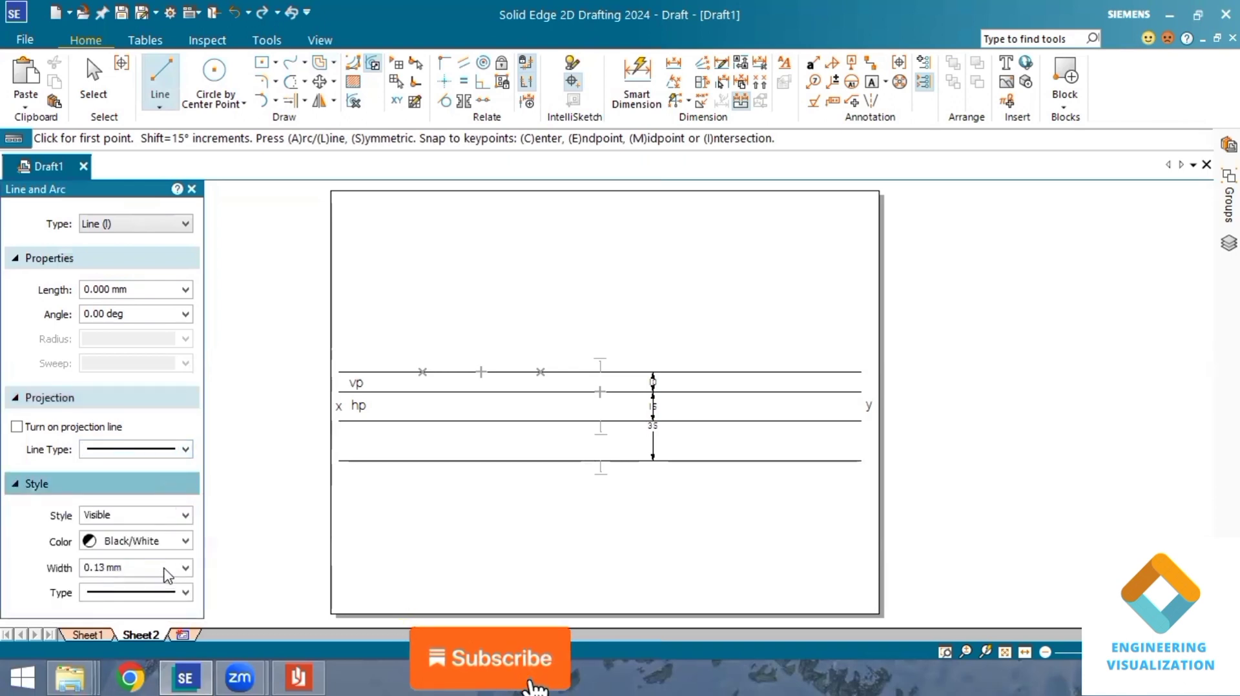
{"action": "left_click", "coordinate": [422, 372]}
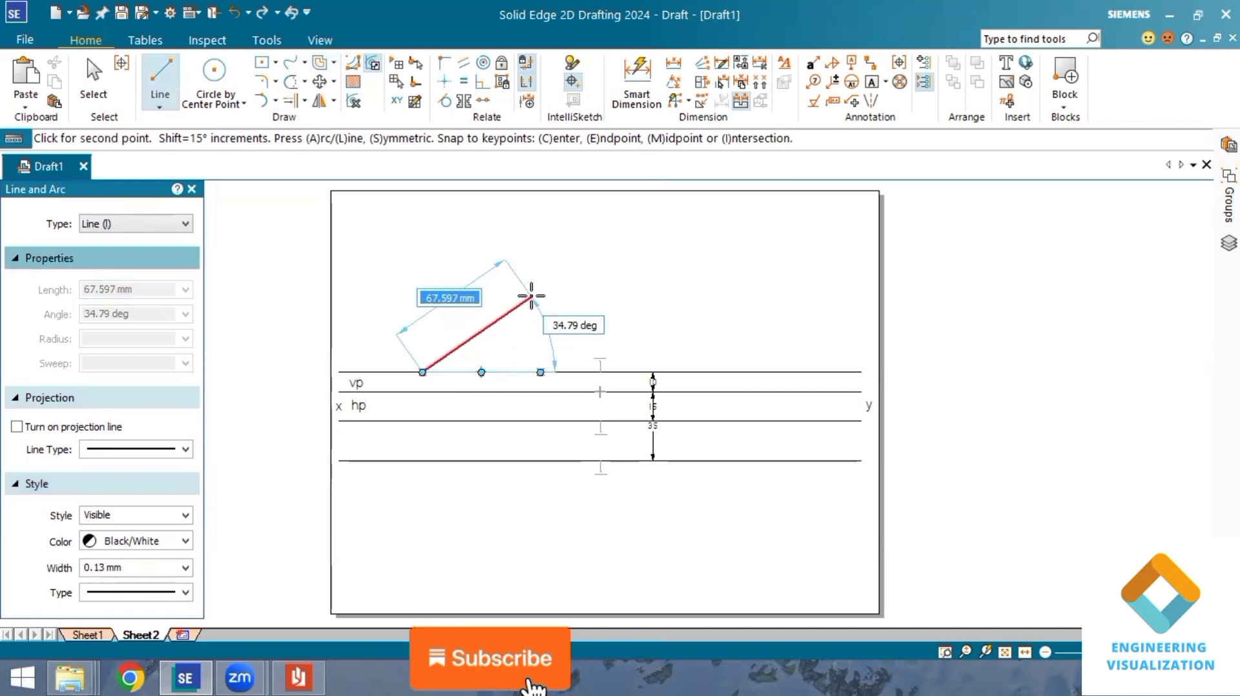
{"action": "type", "text": "70"}
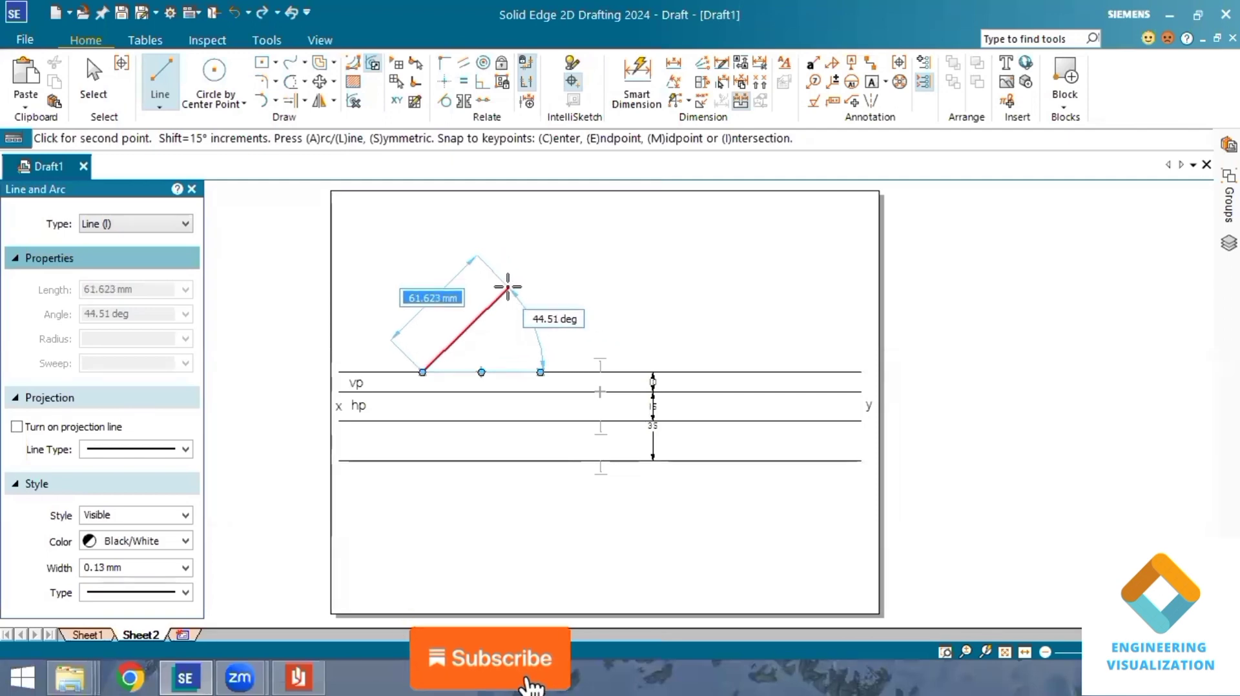
{"action": "type", "text": "70"}
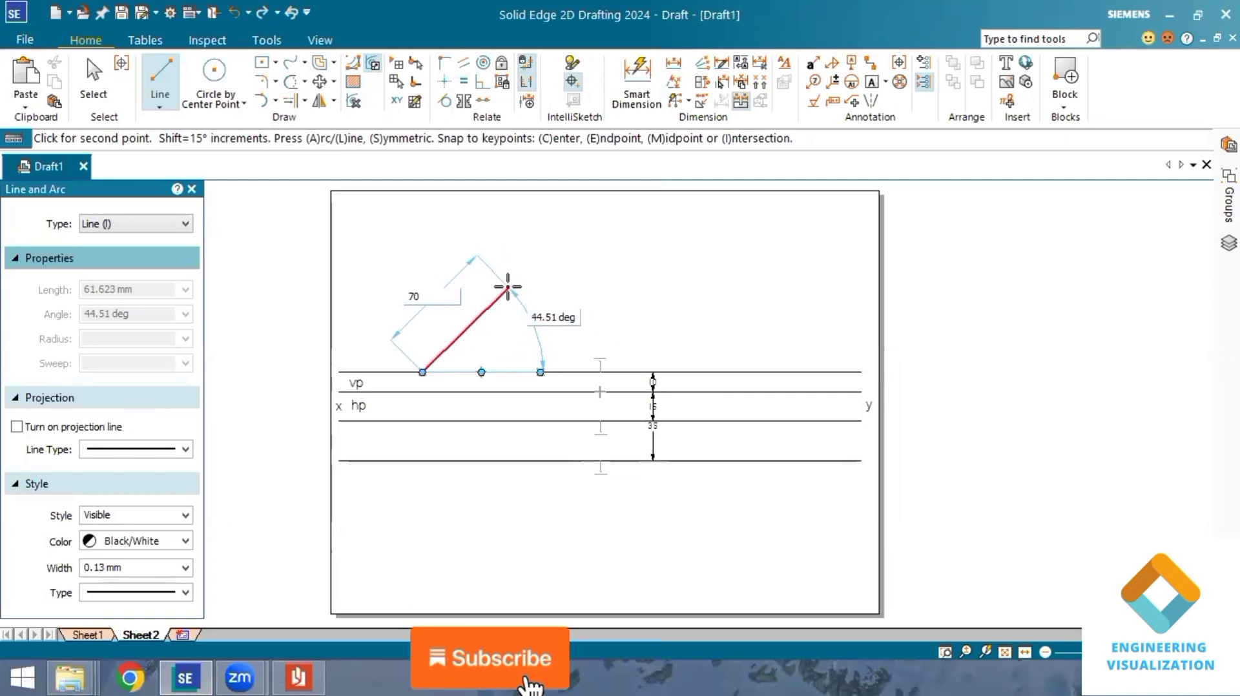
{"action": "key", "text": "Tab"}
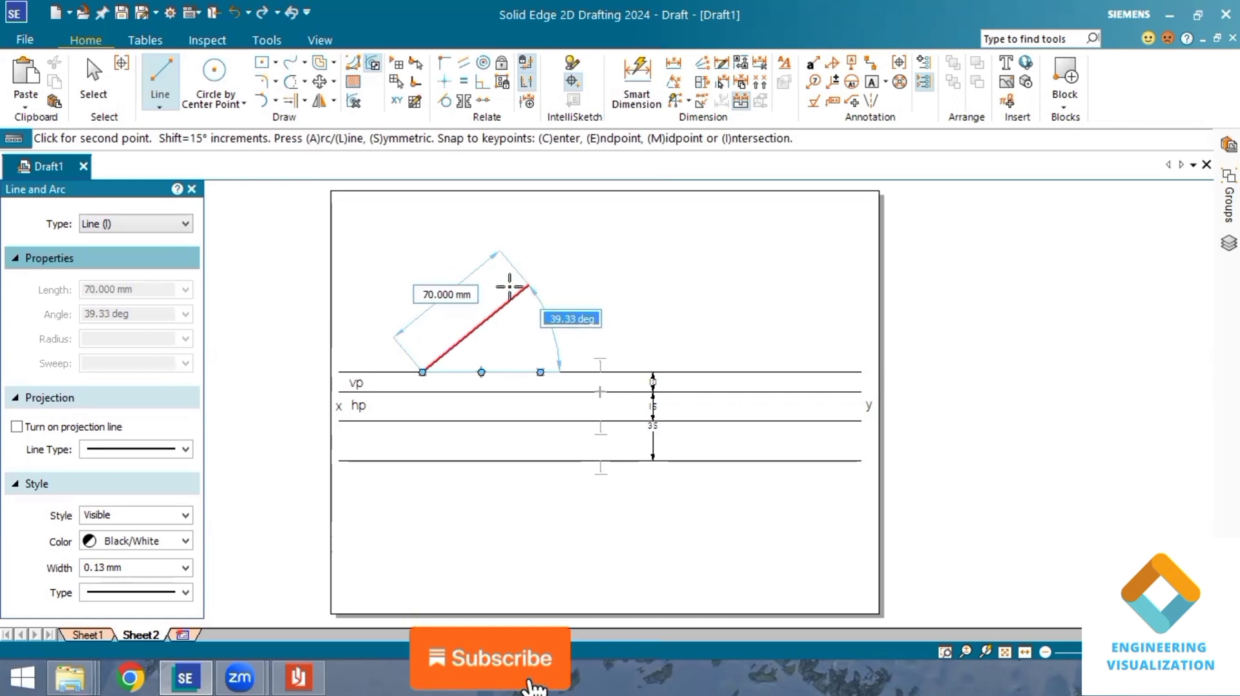
{"action": "type", "text": "31"}
{"action": "key", "text": "Tab"}
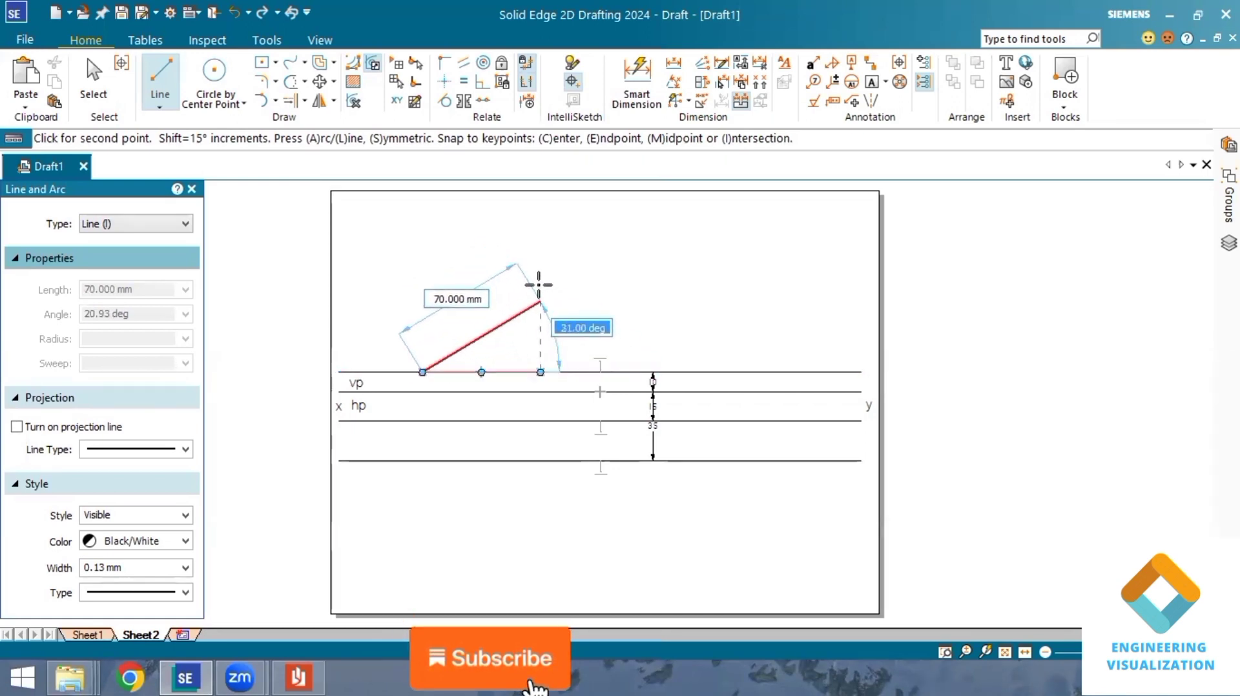
{"action": "type", "text": "31"}
{"action": "key", "text": "Tab"}
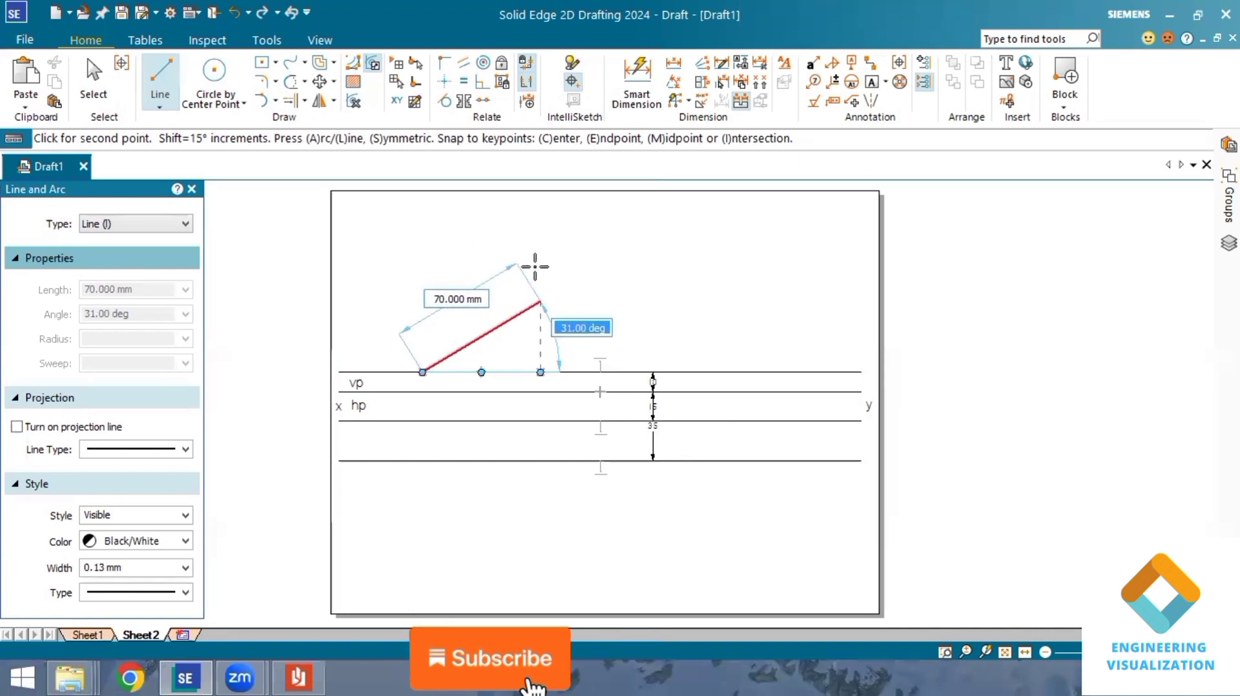
{"action": "right_click", "coordinate": [535, 266]}
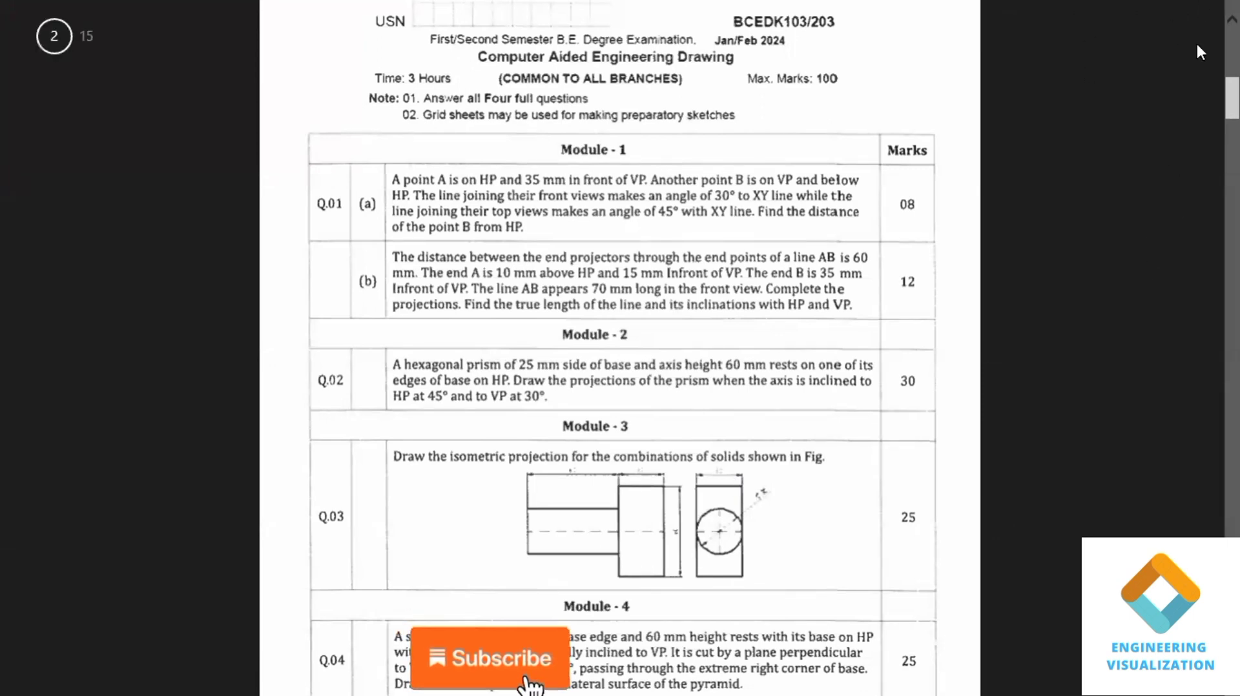
- Return from question 1(b) and turn on projection lines with a dashed line type for the Line command
{"action": "left_click", "coordinate": [1198, 11]}
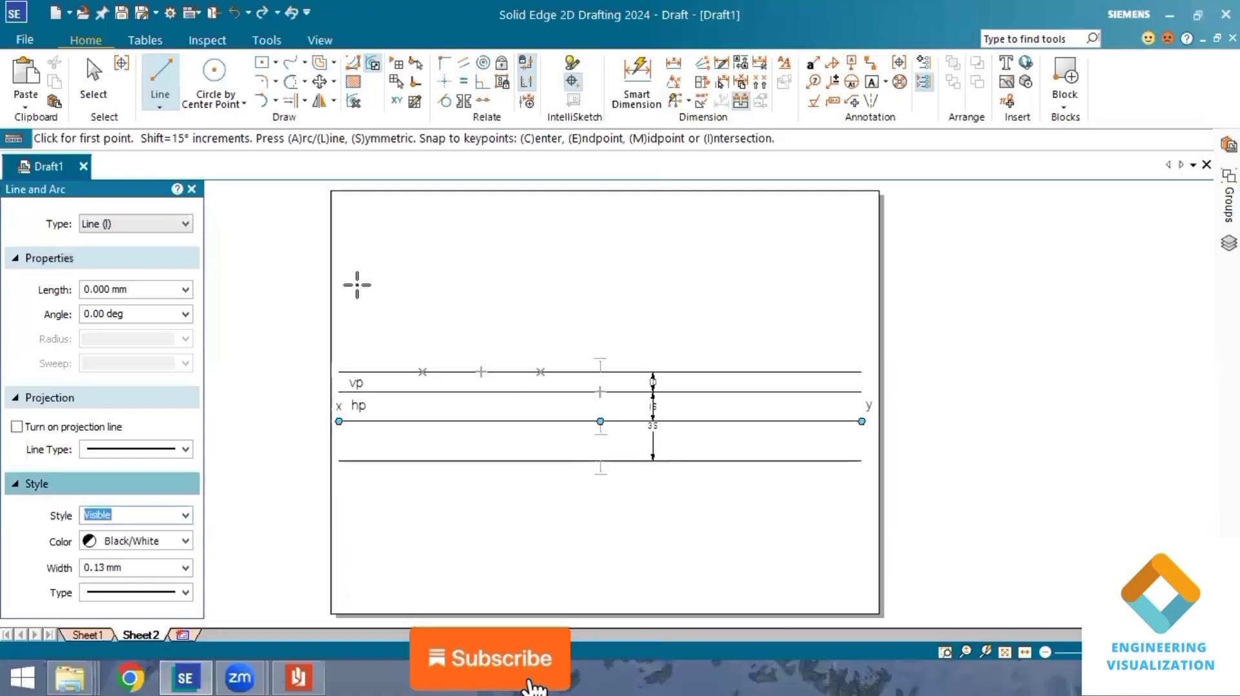
{"action": "left_click", "coordinate": [159, 84]}
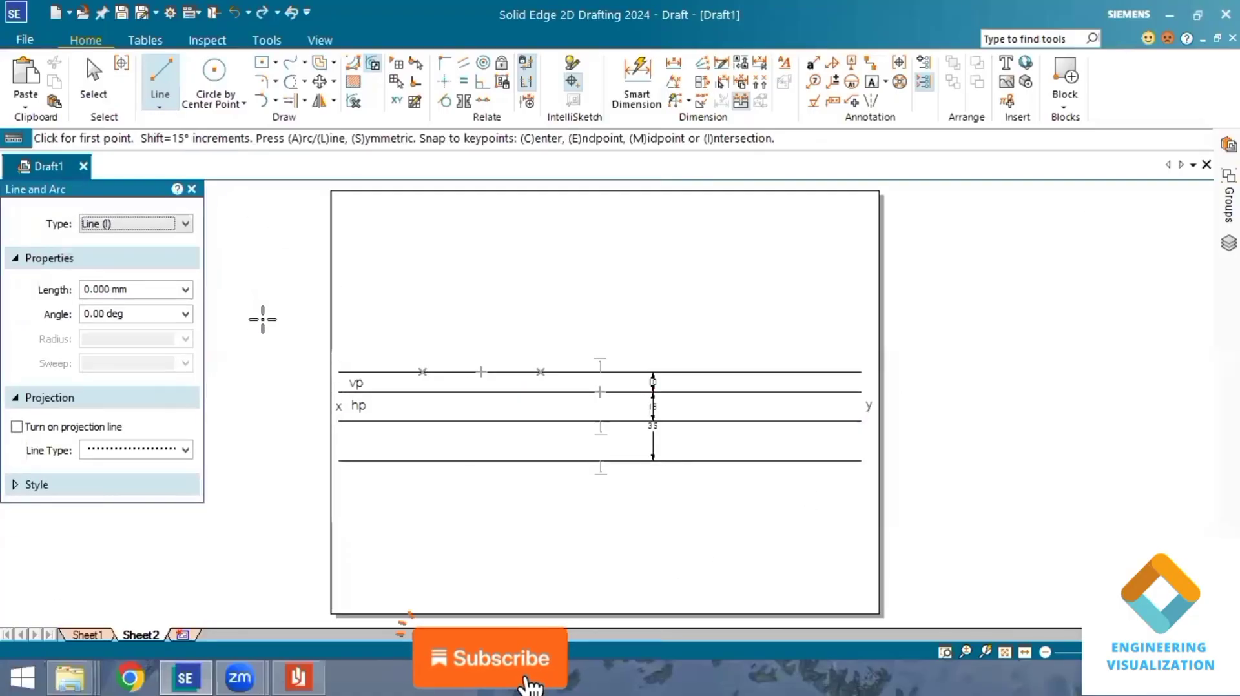
{"action": "left_click", "coordinate": [186, 449]}
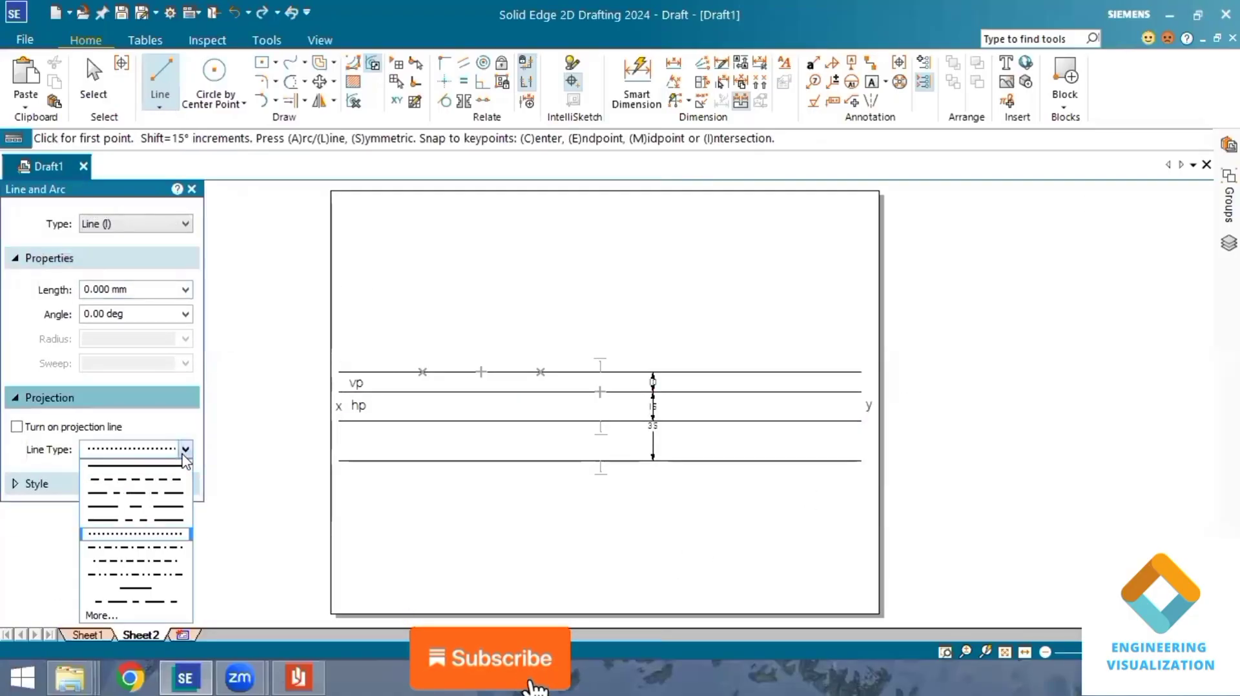
{"action": "left_click", "coordinate": [185, 448]}
{"action": "left_click", "coordinate": [185, 449]}
{"action": "left_click", "coordinate": [168, 479]}
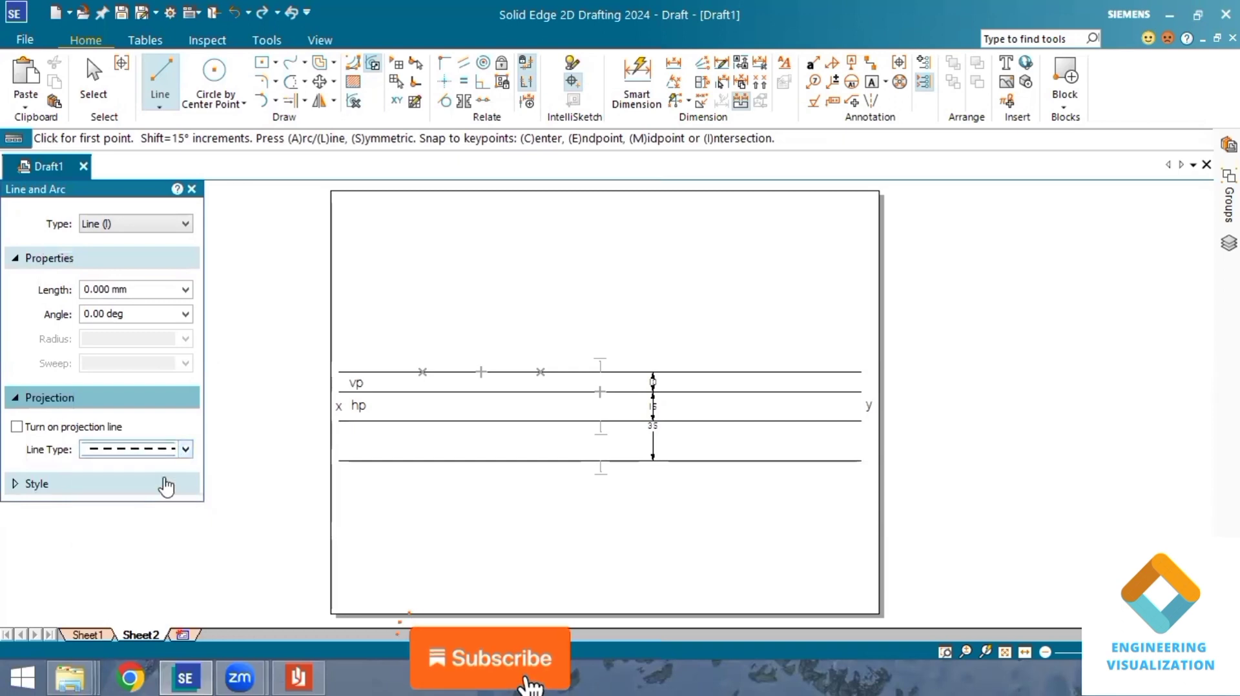
{"action": "left_click", "coordinate": [17, 429]}
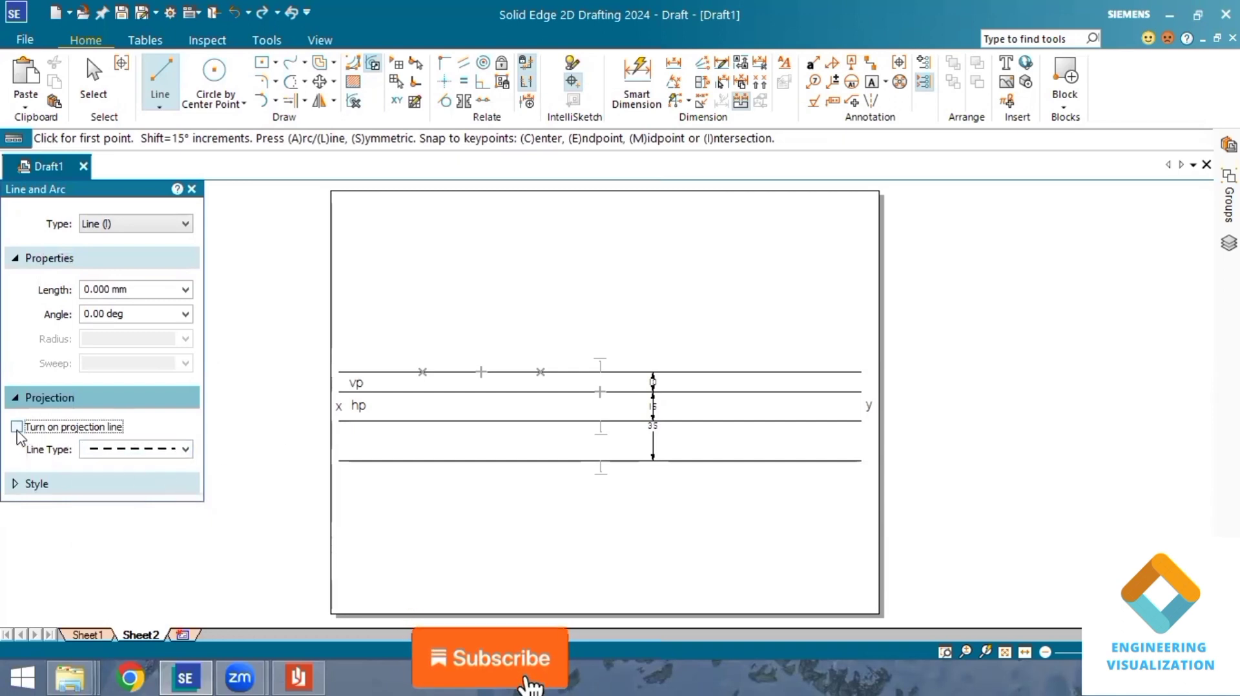
{"action": "left_click", "coordinate": [120, 484]}
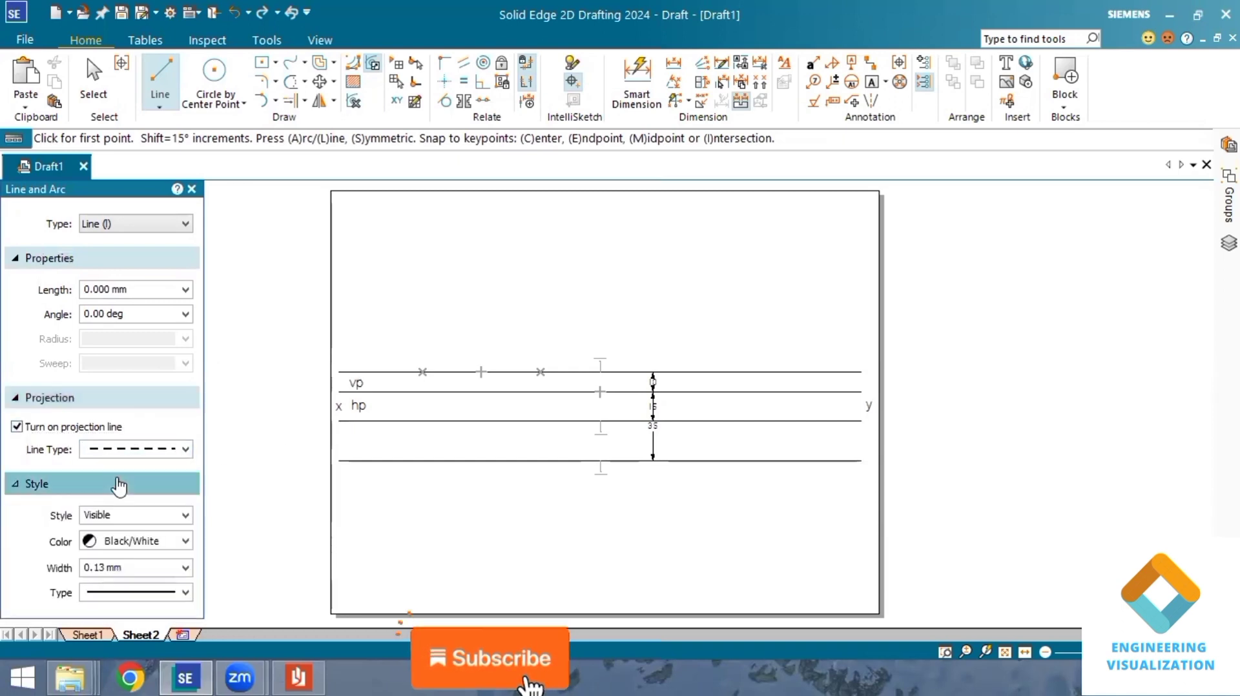
{"action": "left_click", "coordinate": [540, 372]}
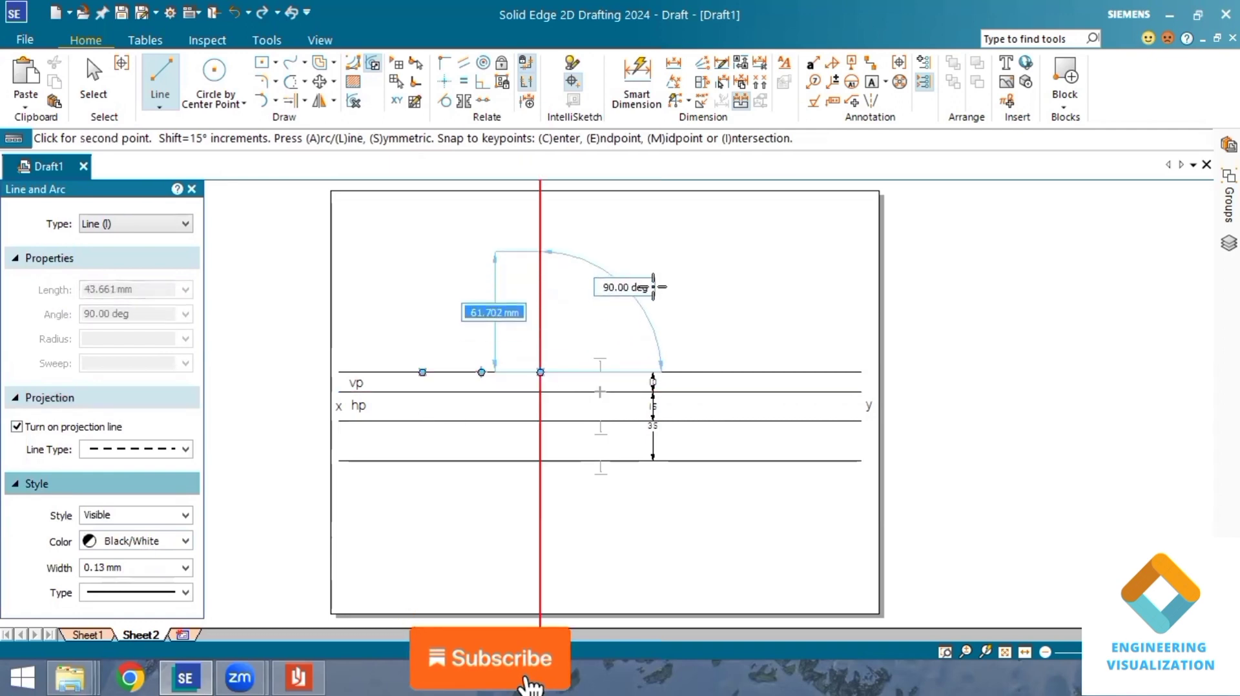
{"action": "right_click", "coordinate": [552, 274]}
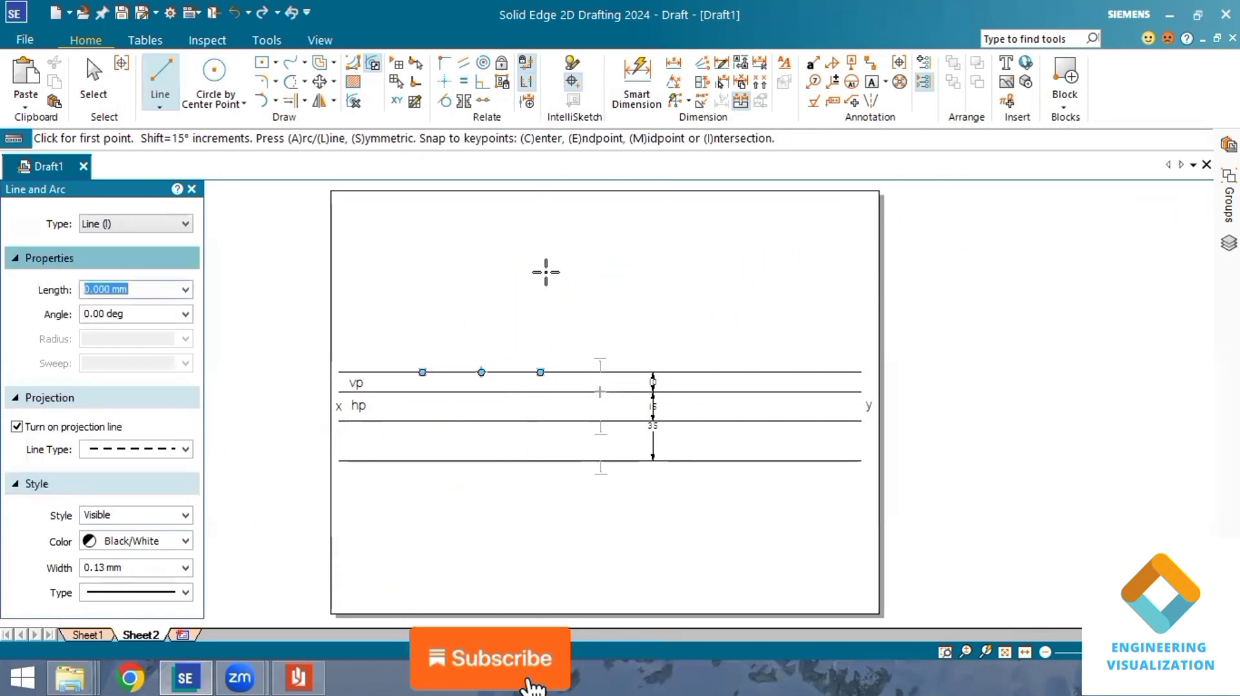
{"action": "left_click", "coordinate": [541, 263]}
{"action": "right_click", "coordinate": [545, 306]}
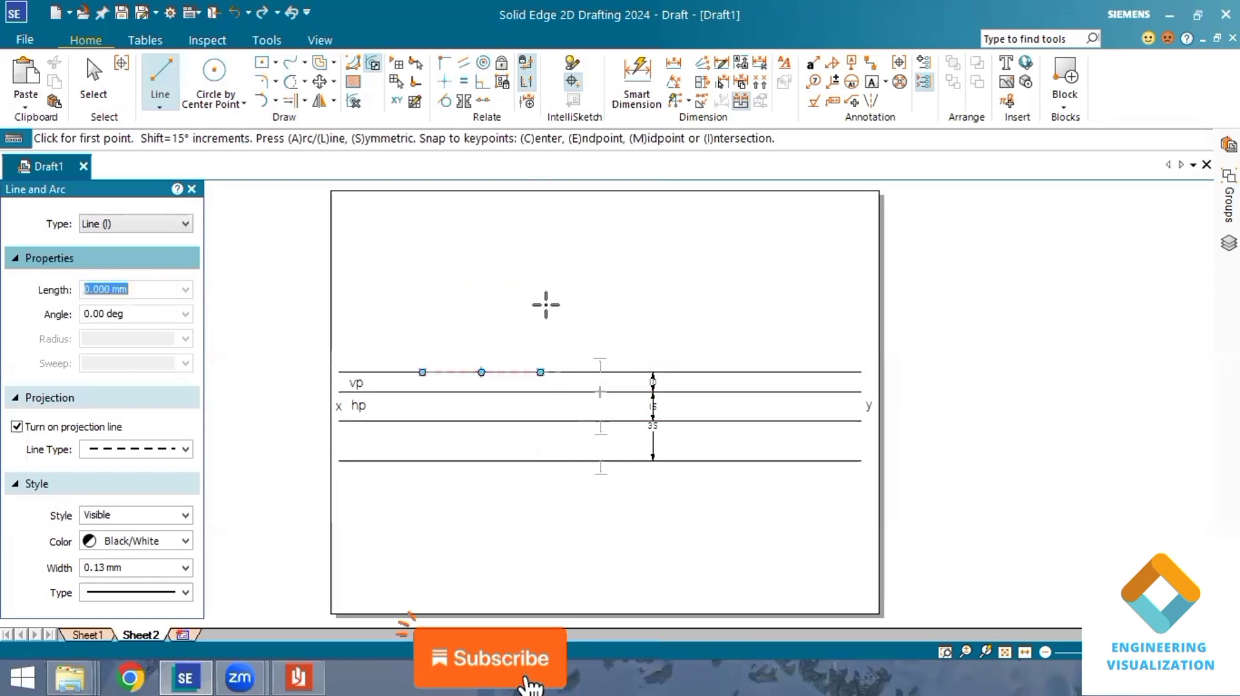
{"action": "left_click", "coordinate": [538, 247]}
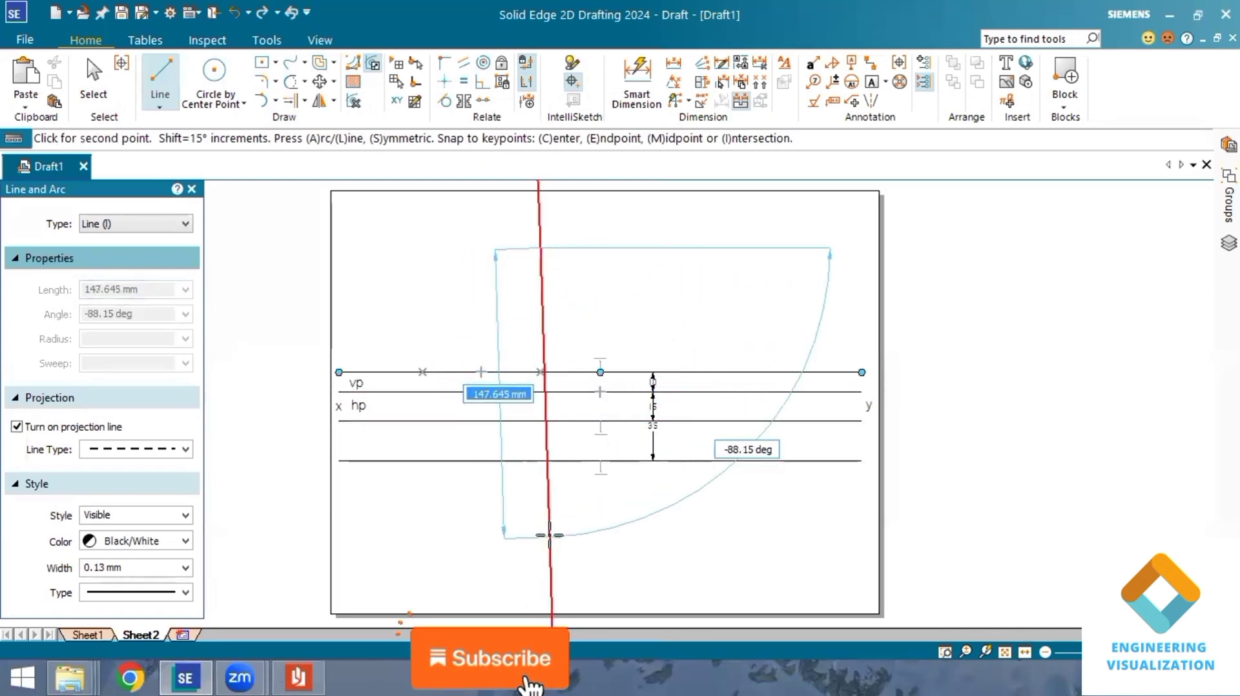
{"action": "right_click", "coordinate": [548, 445]}
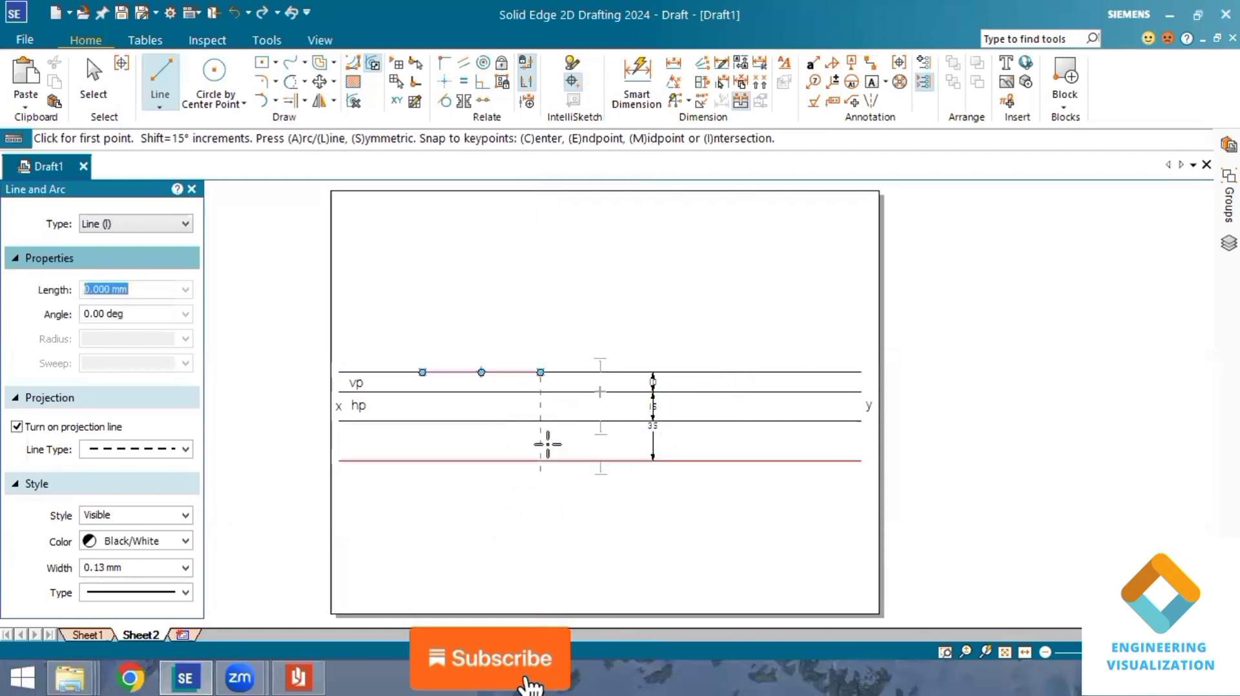
- Draw a vertical line with a dashed projection line from the 60 mm line's right end down past the 35 mm offset line
{"action": "left_click", "coordinate": [540, 372]}
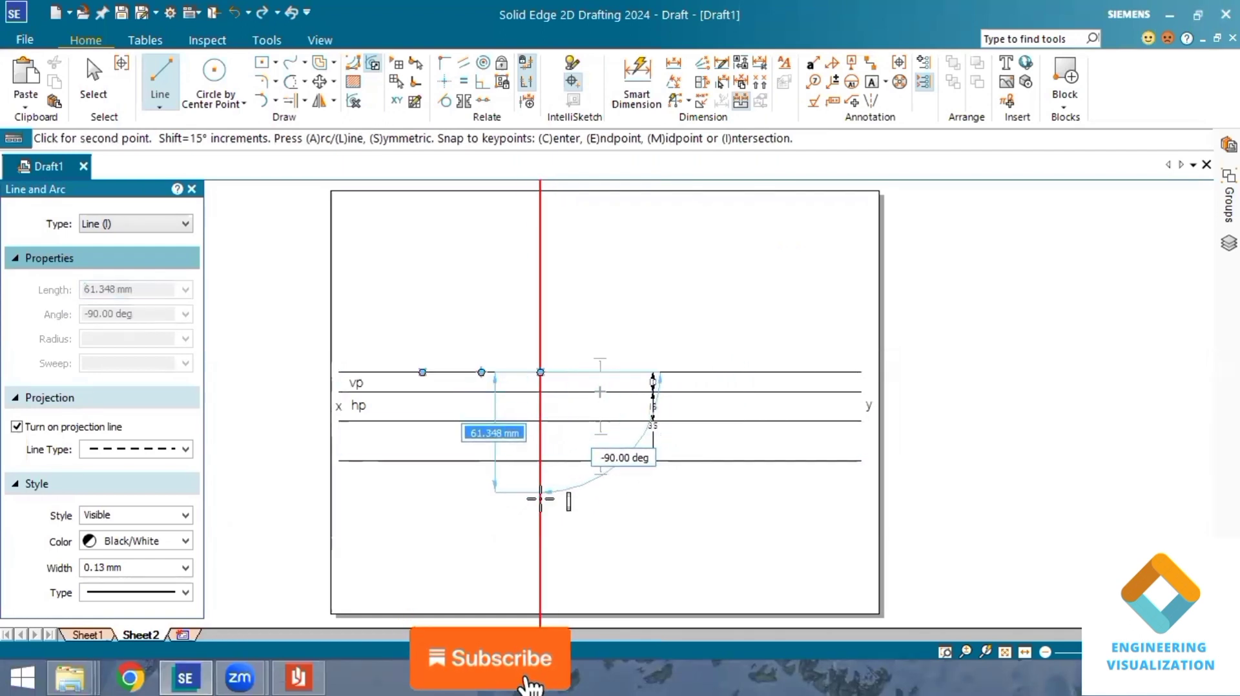
{"action": "left_click", "coordinate": [537, 533]}
{"action": "right_click", "coordinate": [705, 510]}
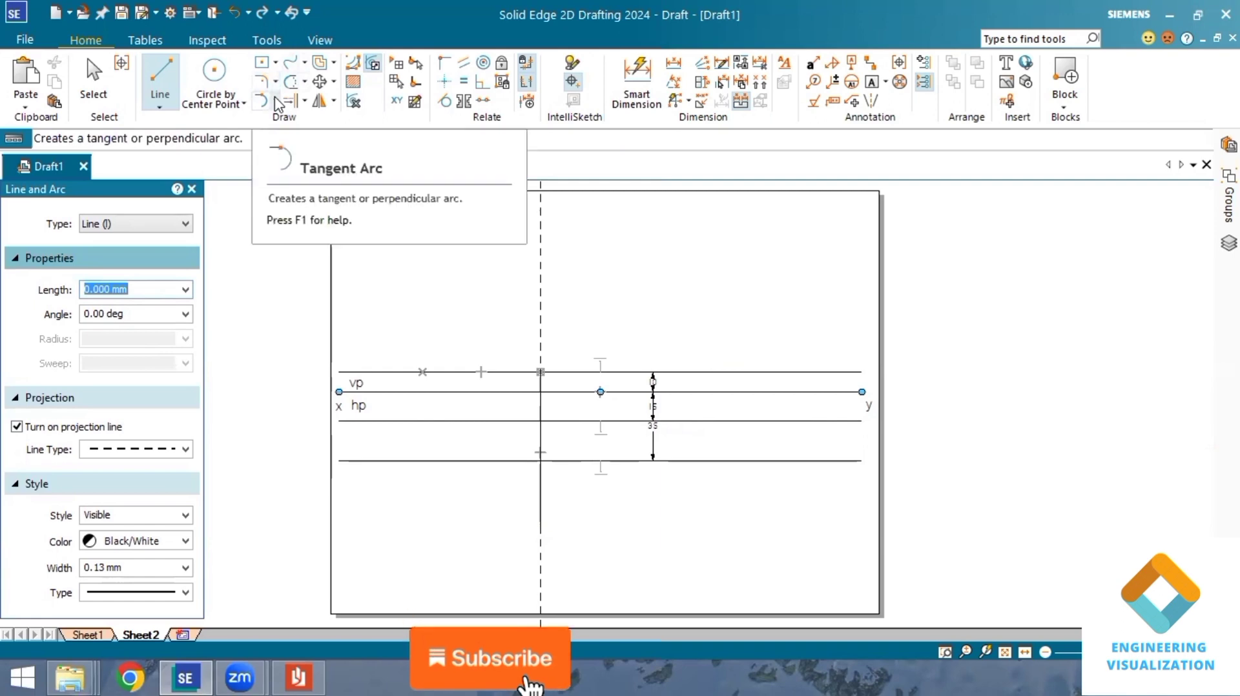
{"action": "left_click", "coordinate": [303, 64]}
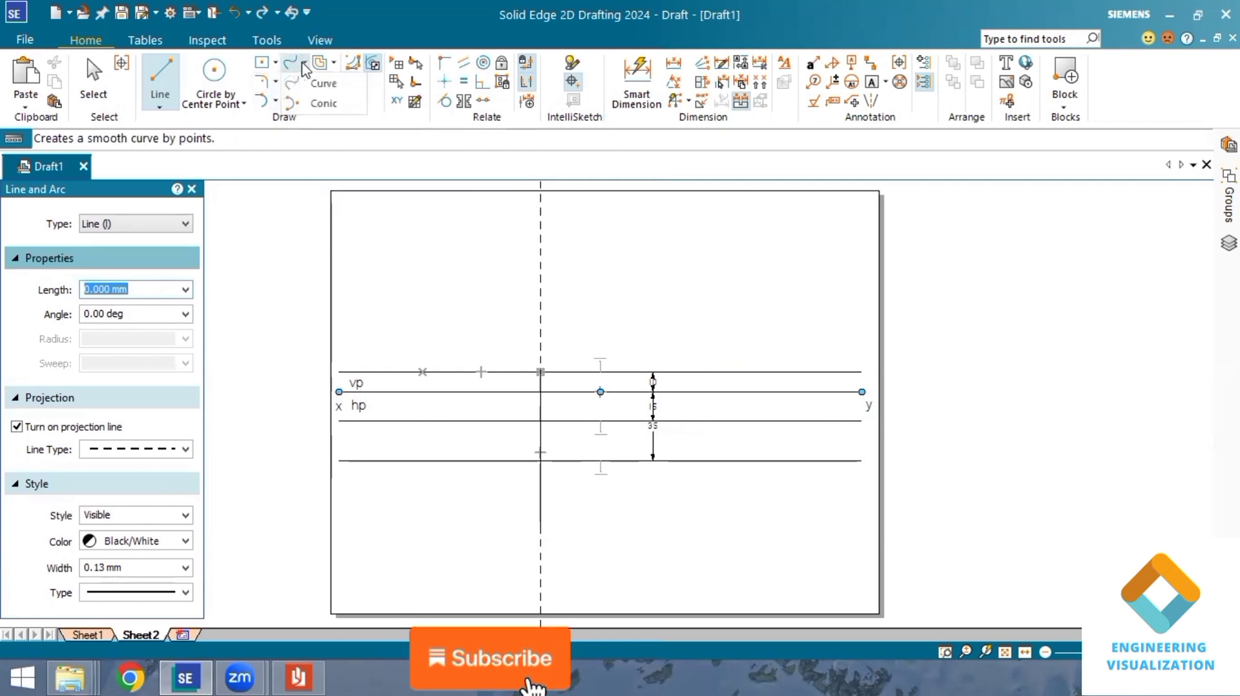
{"action": "left_click", "coordinate": [245, 105]}
{"action": "left_click", "coordinate": [407, 143]}
{"action": "right_click", "coordinate": [415, 169]}
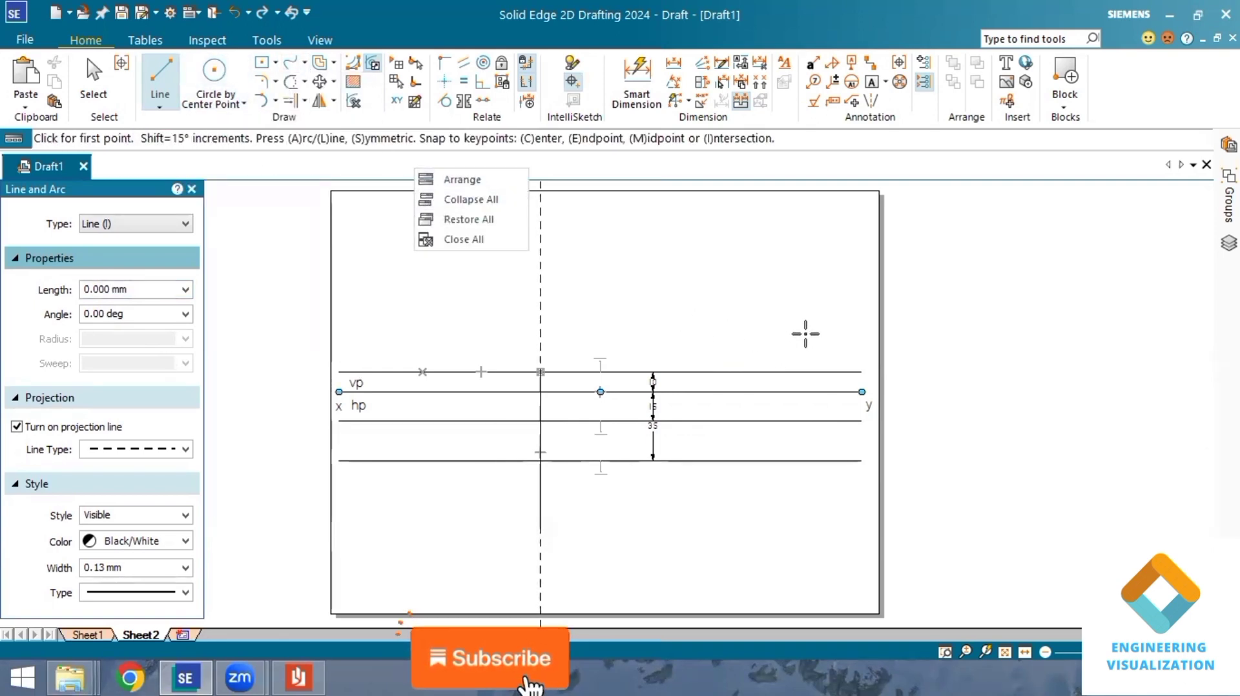
{"action": "left_click", "coordinate": [636, 91]}
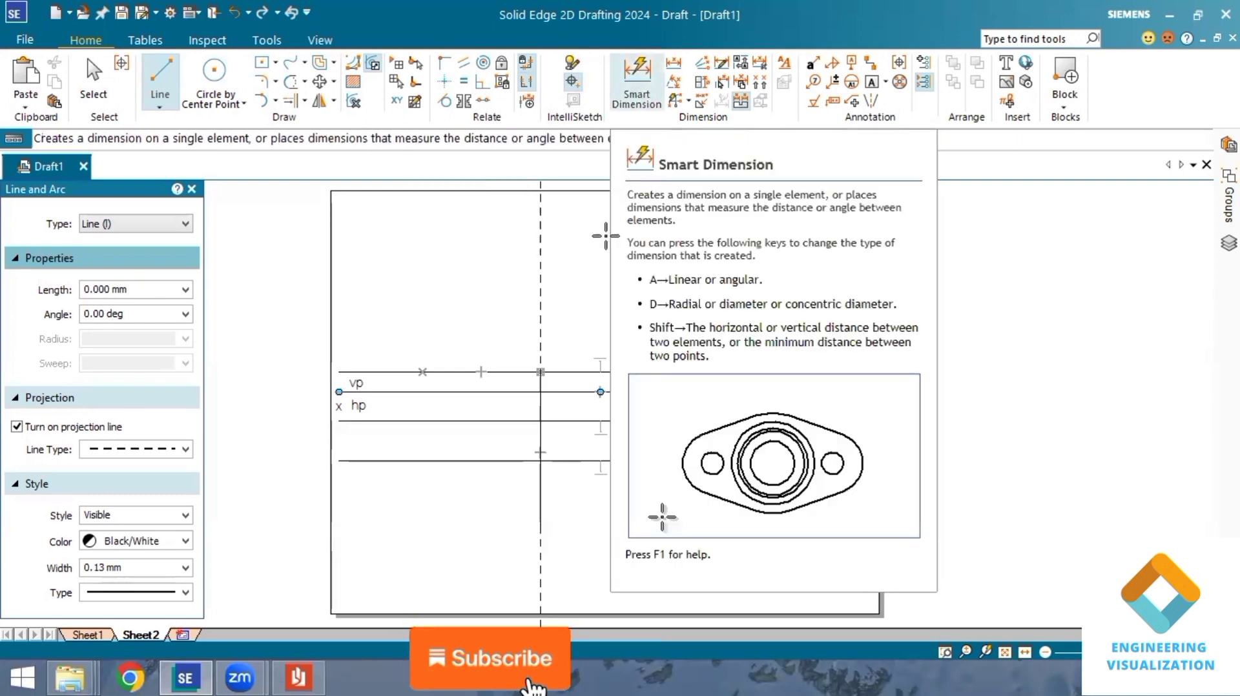
{"action": "left_click", "coordinate": [502, 372]}
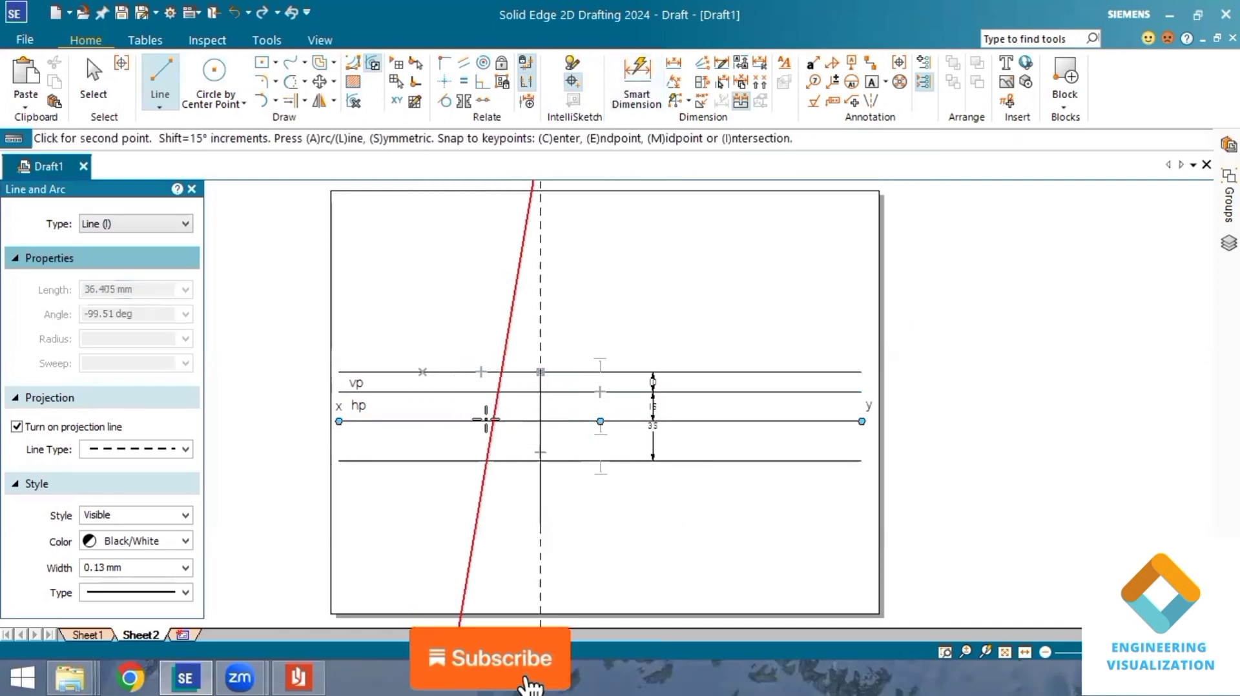
{"action": "right_click", "coordinate": [486, 421]}
{"action": "left_click", "coordinate": [457, 372]}
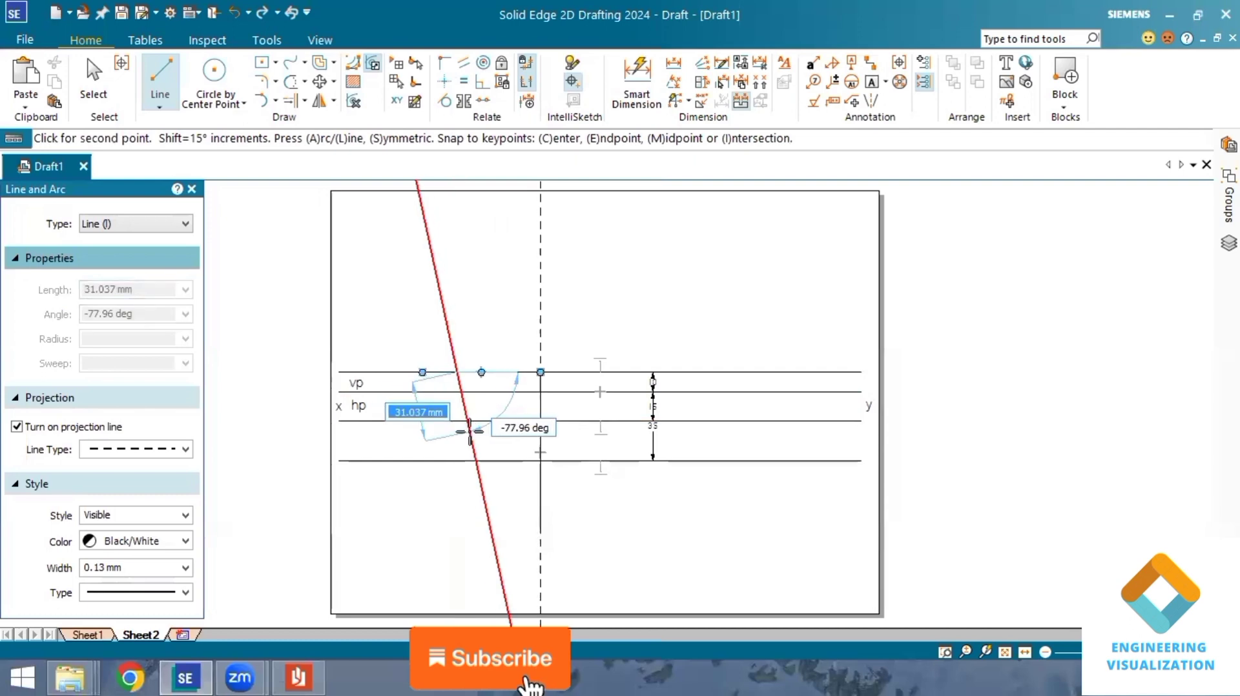
{"action": "right_click", "coordinate": [499, 392]}
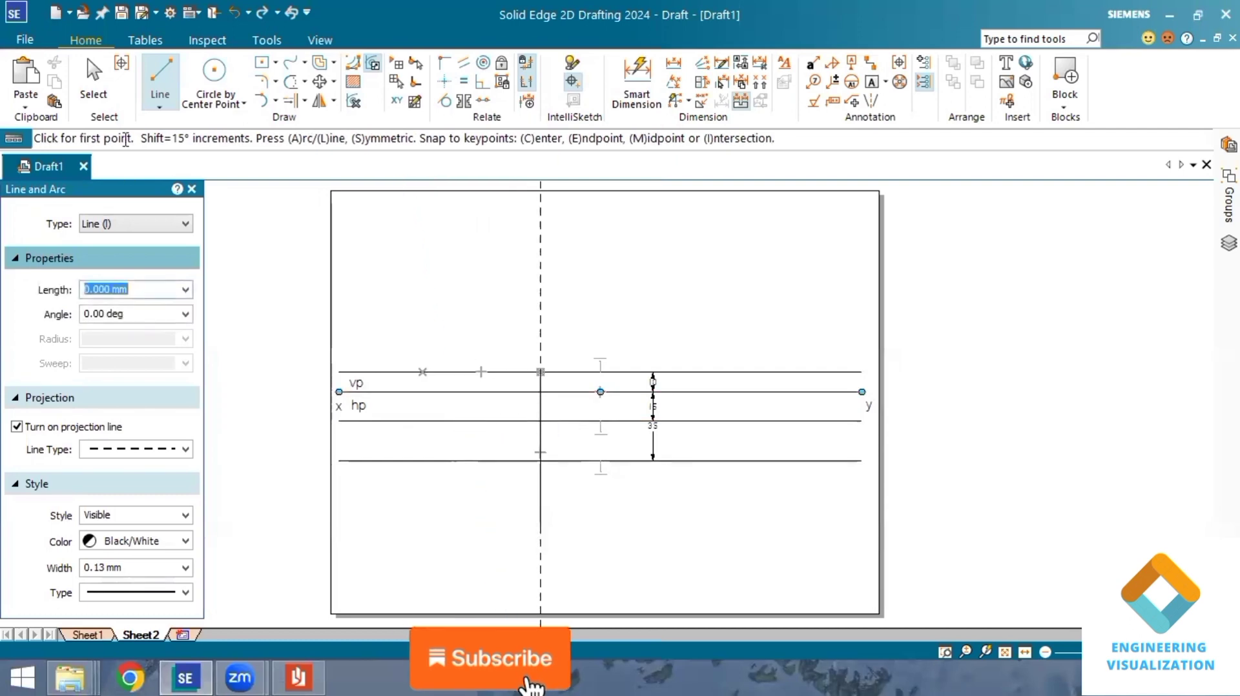
{"action": "key", "text": "Escape"}
- Dimension the length of the short horizontal line above xy, placing the dimension below the xy line
{"action": "left_click", "coordinate": [636, 80]}
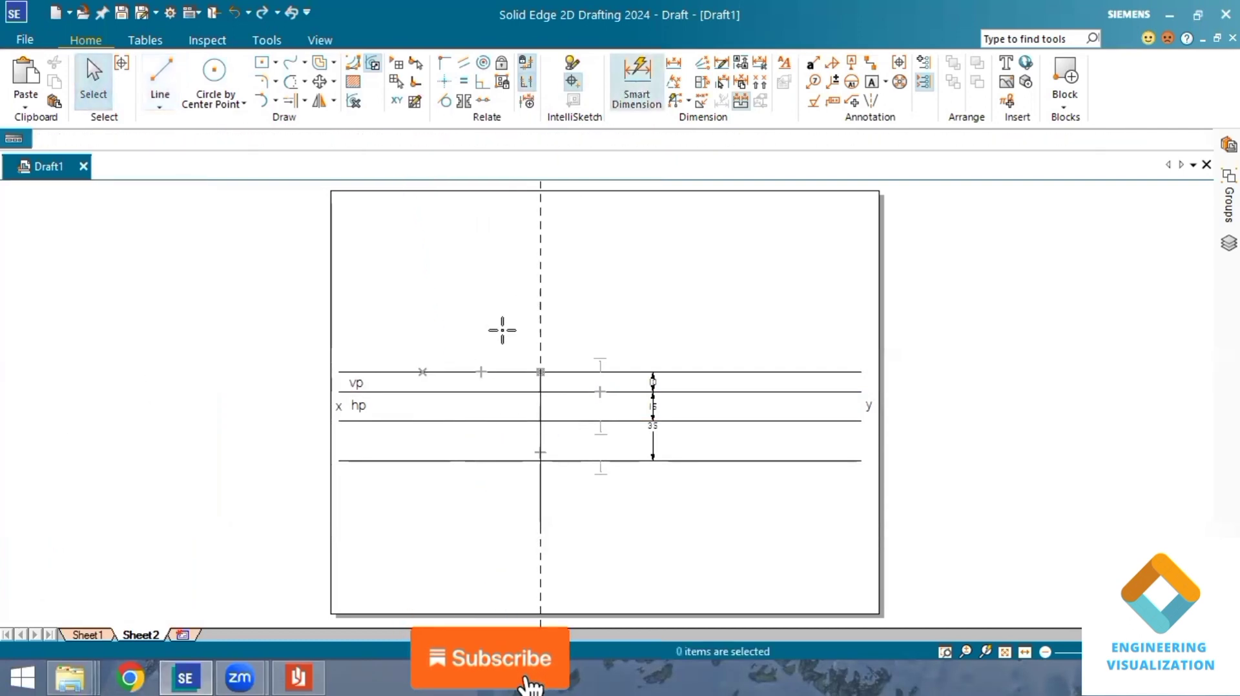
{"action": "left_click", "coordinate": [498, 372]}
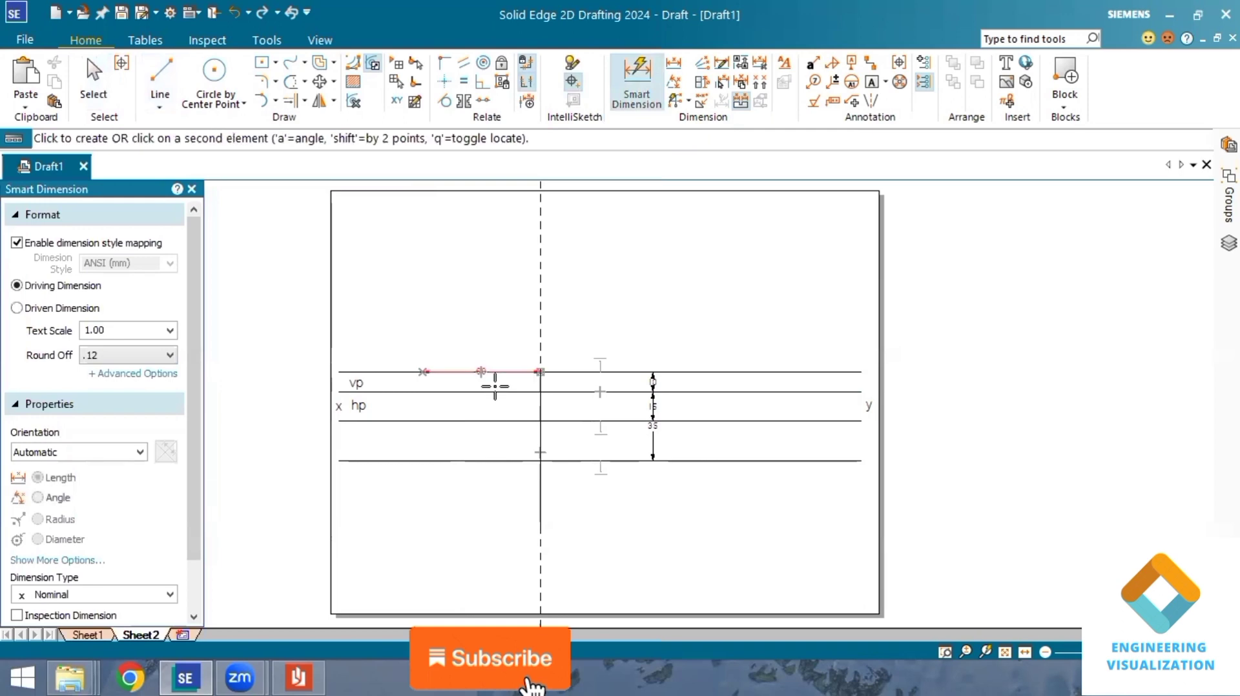
{"action": "left_click", "coordinate": [497, 437]}
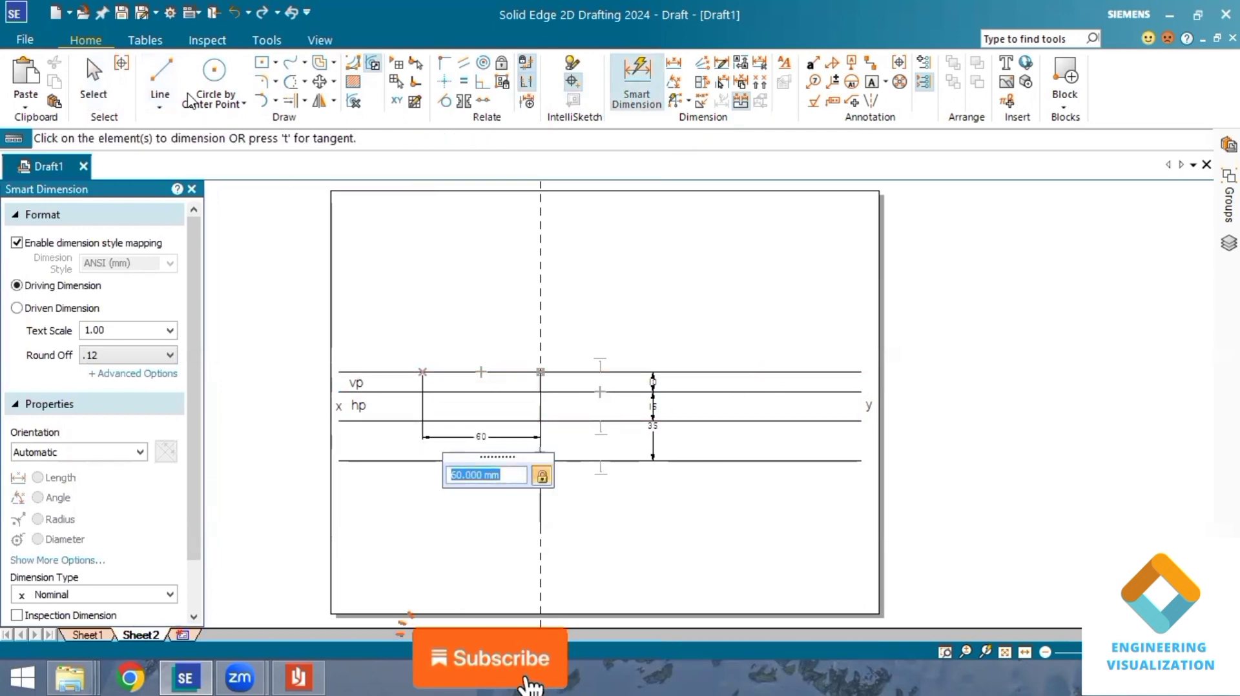
- Draw a 70 mm line at 31° from the left end of the 60 mm line up to the dashed vertical projection line
{"action": "left_click", "coordinate": [161, 80]}
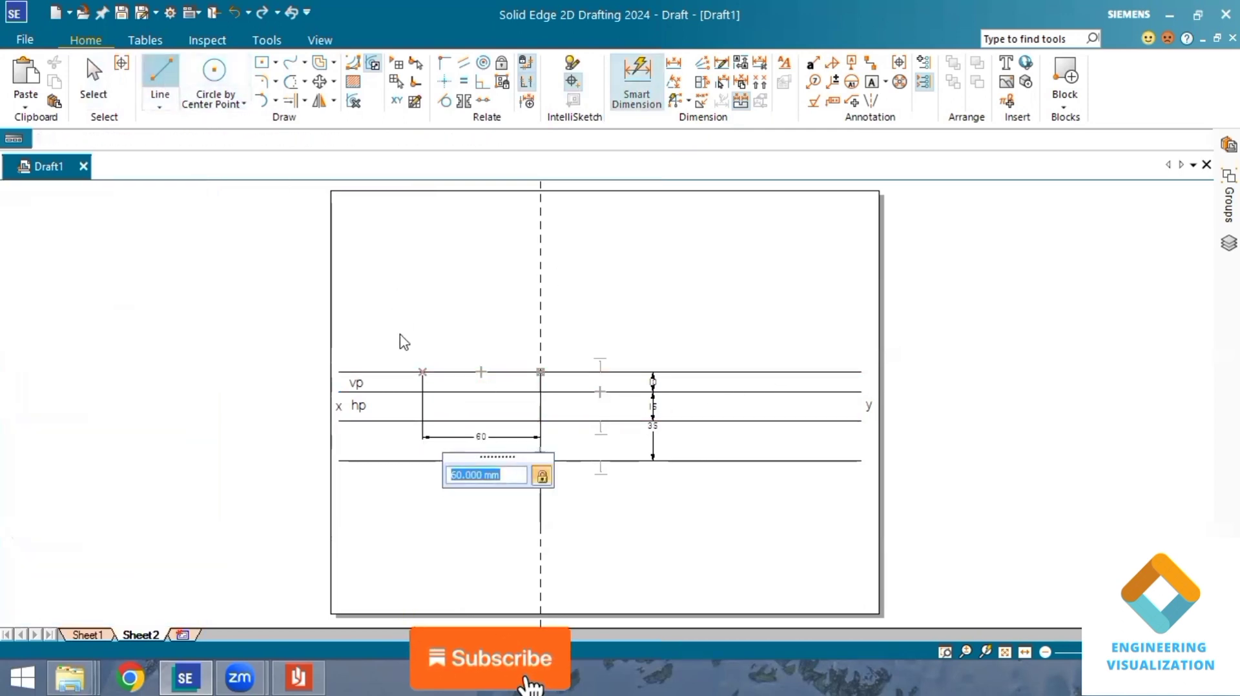
{"action": "left_click", "coordinate": [423, 372]}
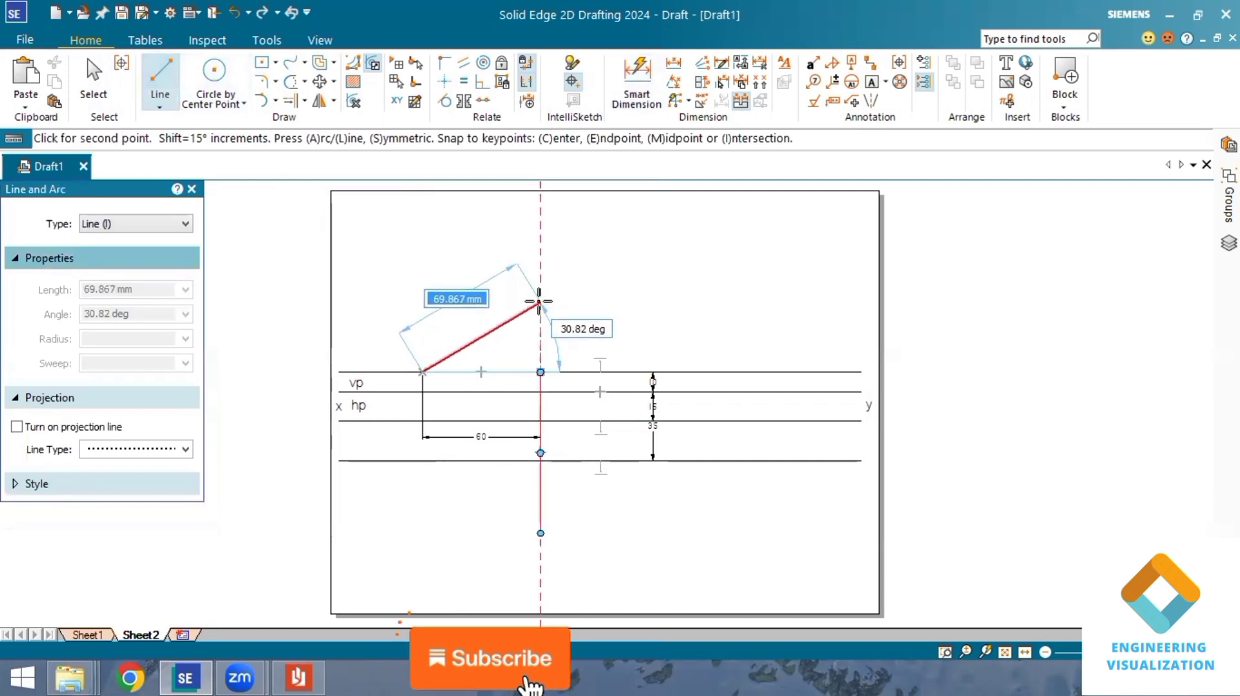
{"action": "type", "text": "70"}
{"action": "key", "text": "Tab"}
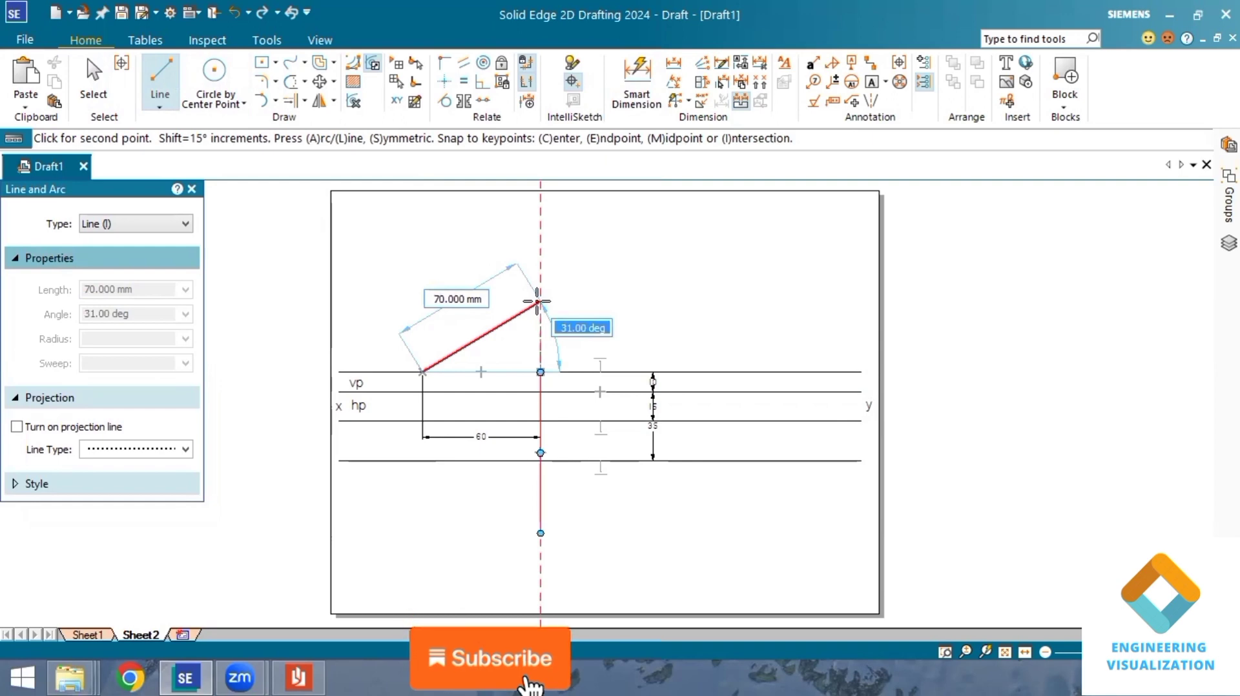
{"action": "left_click", "coordinate": [537, 302]}
{"action": "right_click", "coordinate": [603, 282]}
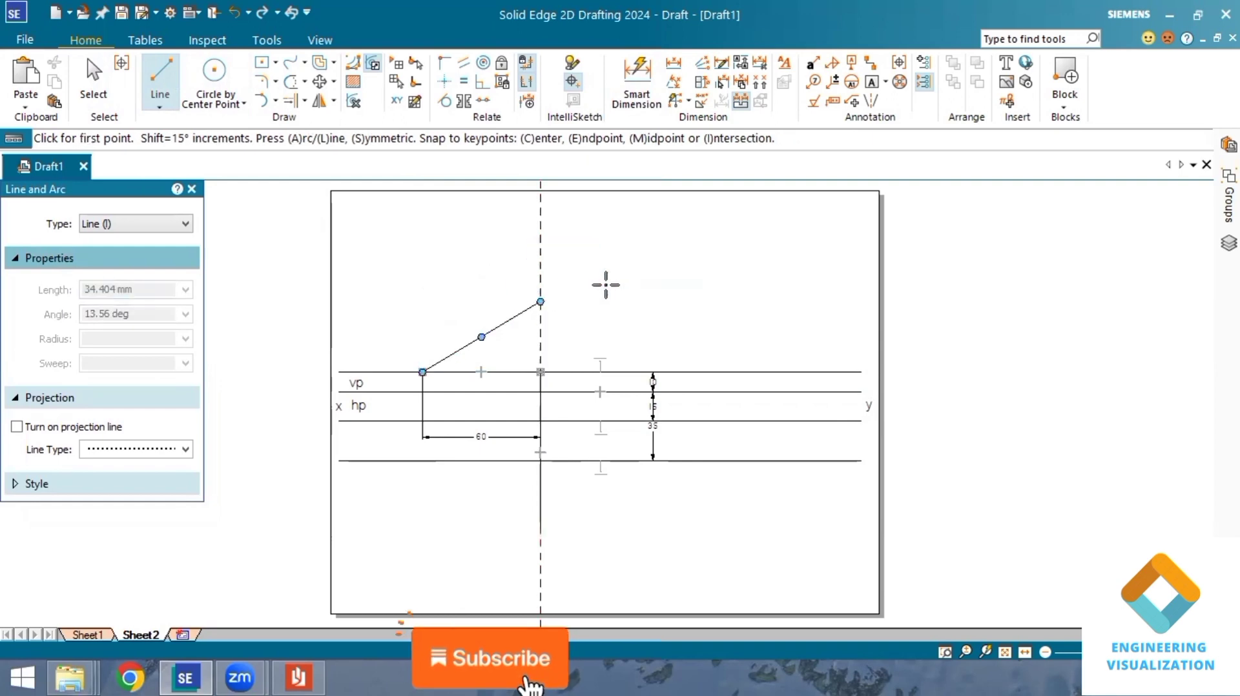
- Label the lower end of the inclined line a' and its upper end b'
{"action": "left_click", "coordinate": [871, 82]}
{"action": "left_click", "coordinate": [405, 355]}
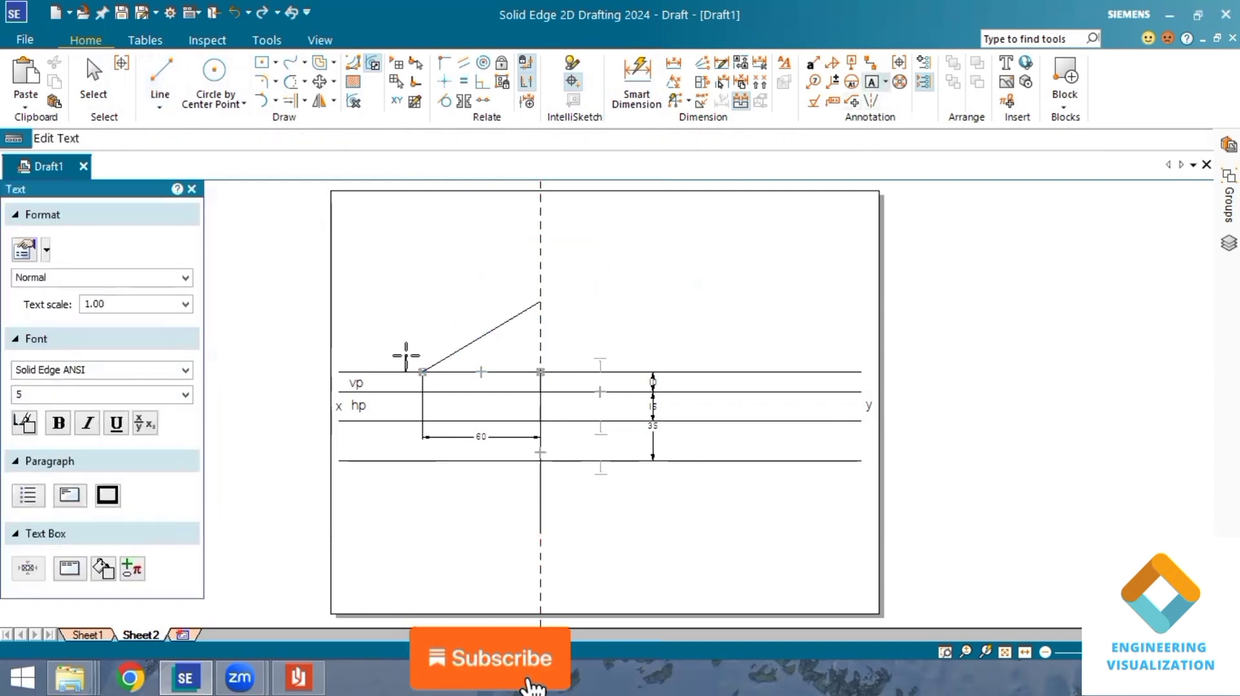
{"action": "type", "text": "a'"}
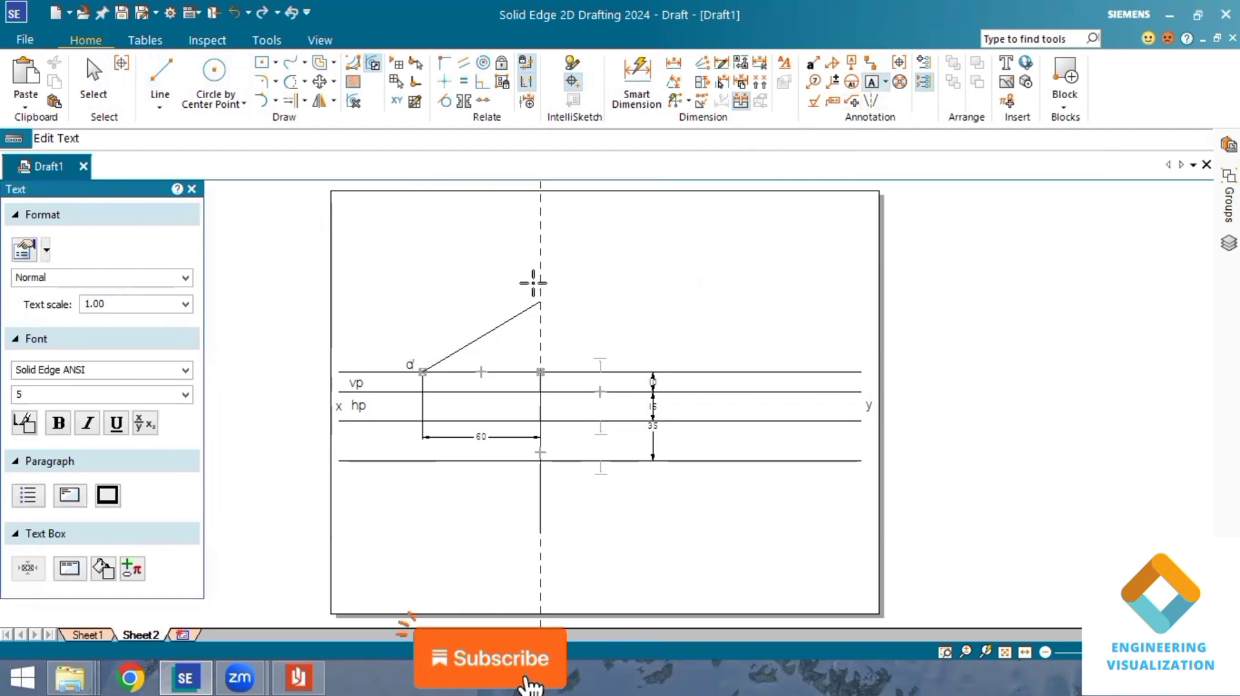
{"action": "left_click", "coordinate": [529, 280]}
{"action": "left_click", "coordinate": [529, 280]}
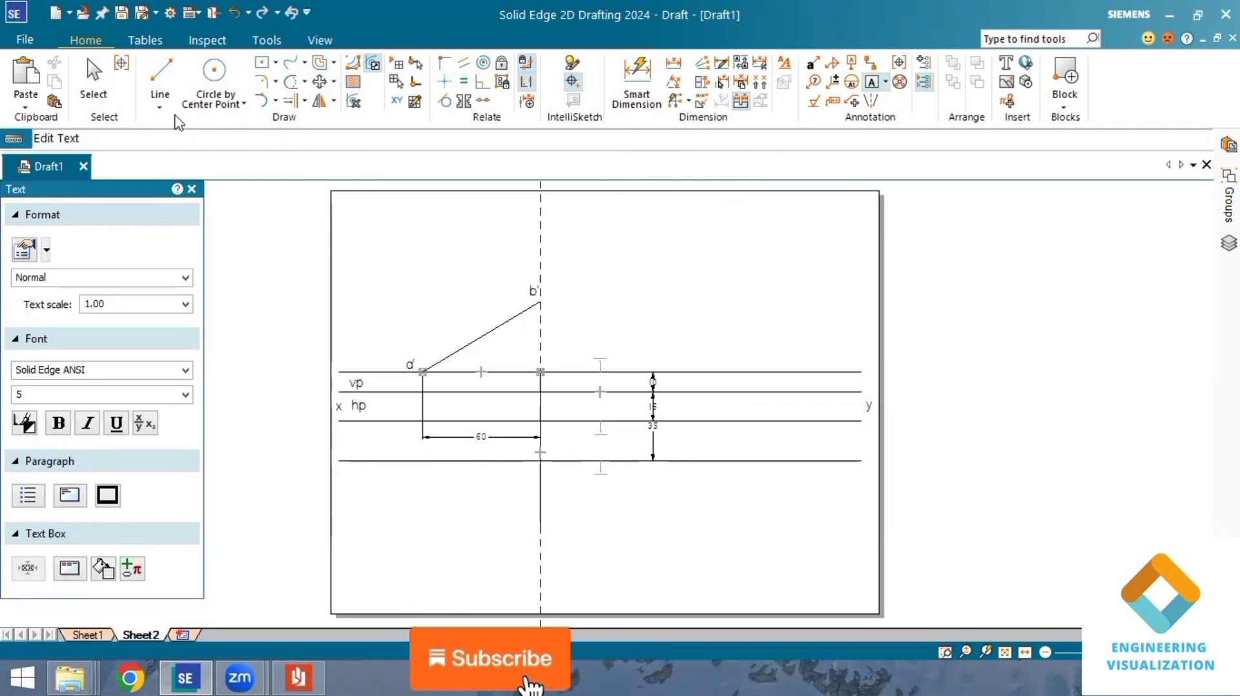
- Draw an arc by center point about a' from b' down to the horizontal line through a'
{"action": "left_click", "coordinate": [237, 103]}
{"action": "left_click", "coordinate": [237, 103]}
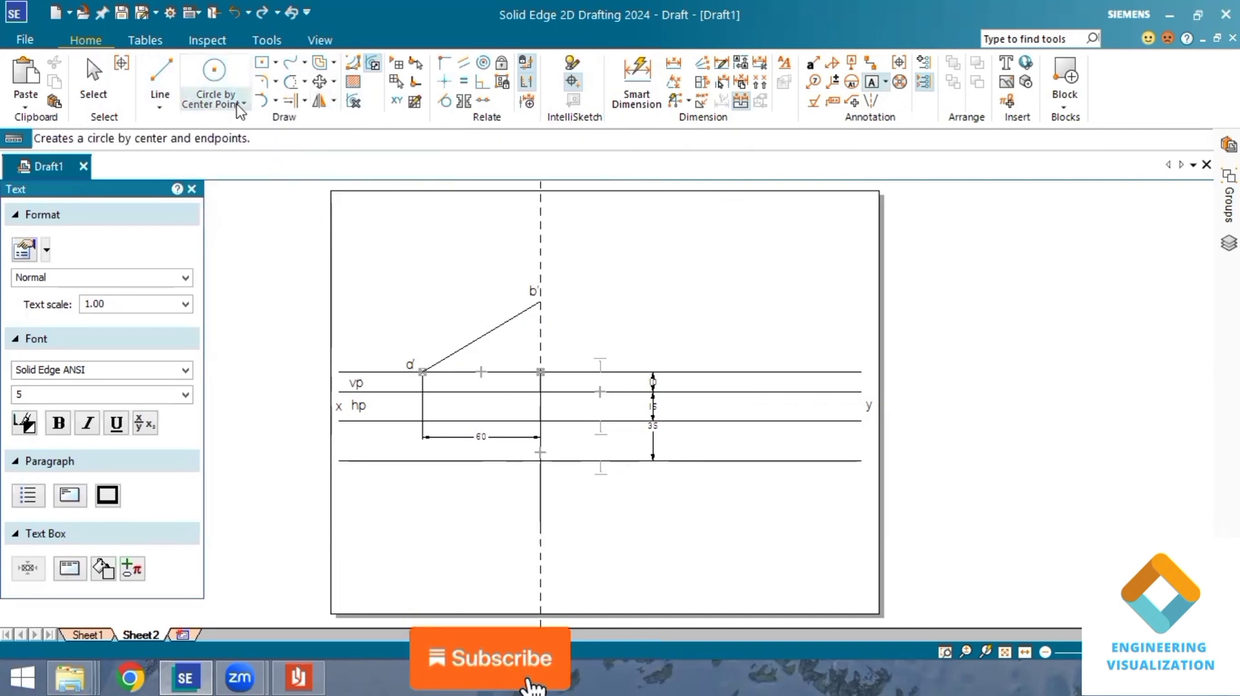
{"action": "left_click", "coordinate": [275, 101]}
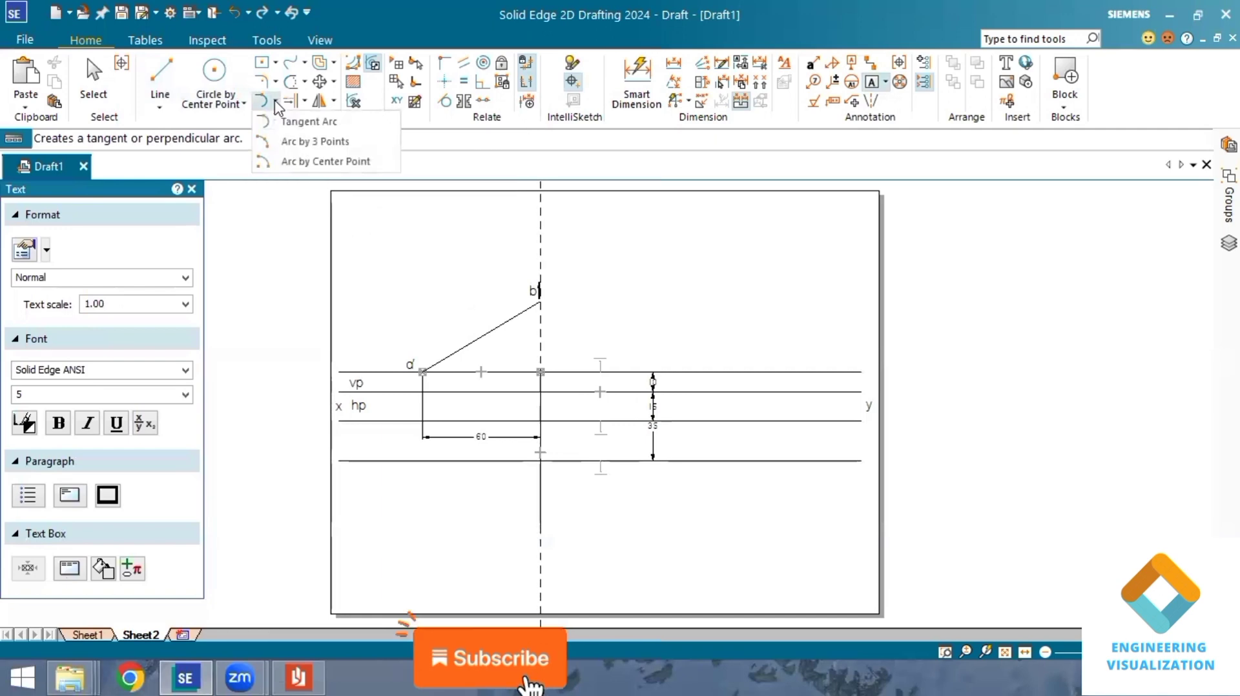
{"action": "left_click", "coordinate": [300, 161]}
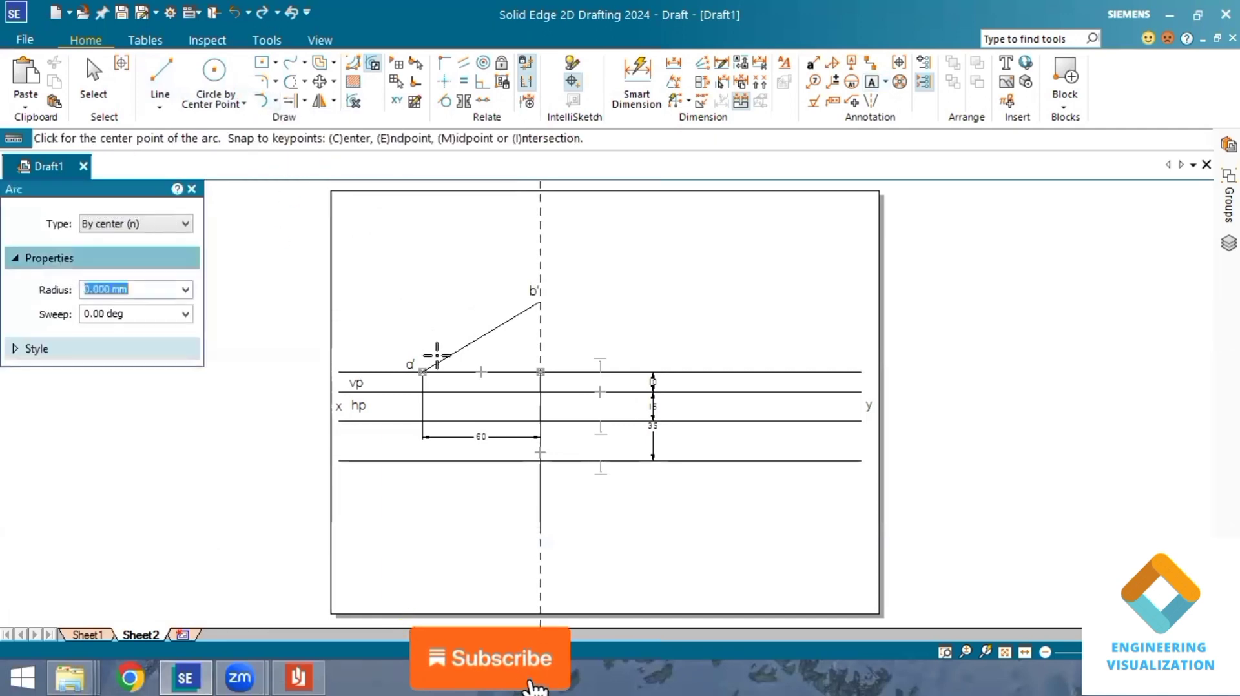
{"action": "left_click", "coordinate": [423, 372]}
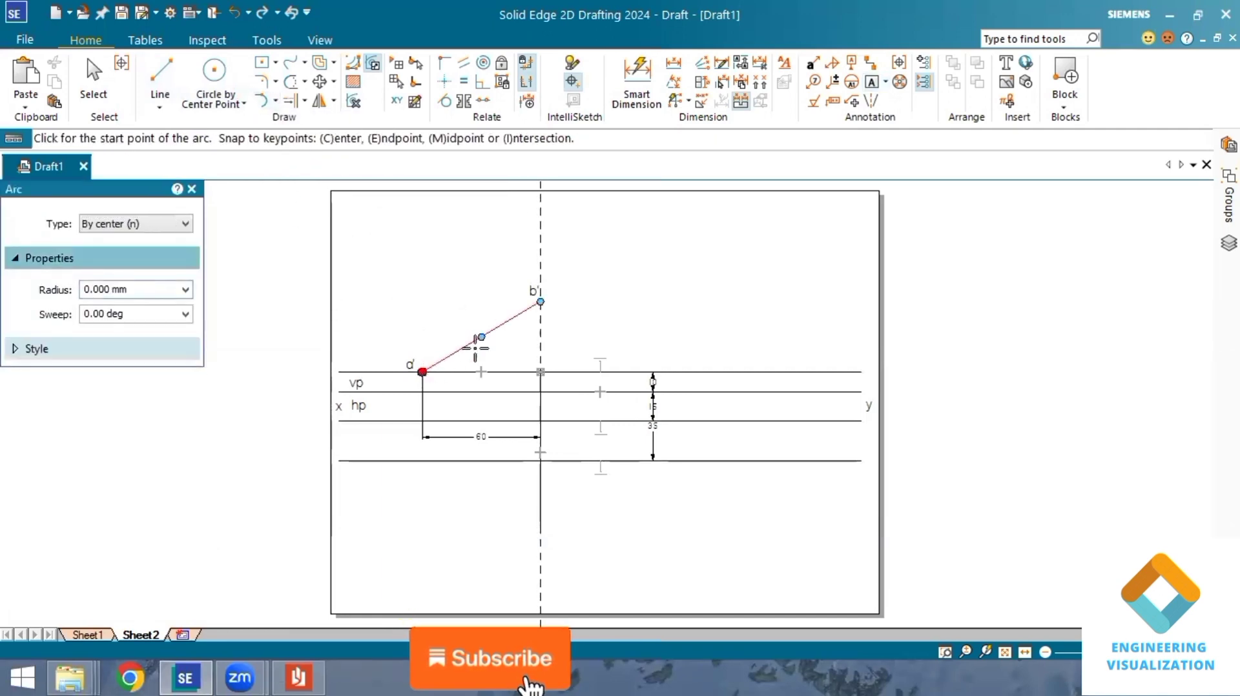
{"action": "left_click", "coordinate": [541, 301]}
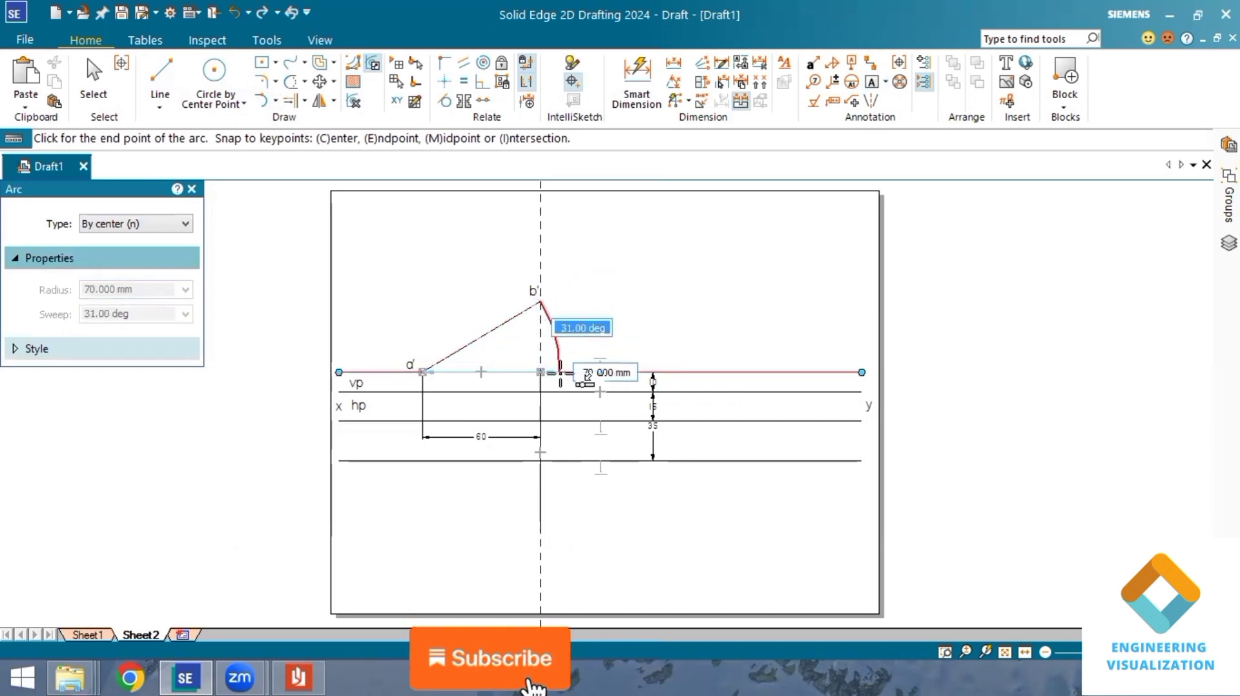
{"action": "left_click", "coordinate": [587, 376]}
- Draw a solid vertical line about 92 mm long from the arc's lower end down past the 35 mm offset line
{"action": "left_click", "coordinate": [160, 72]}
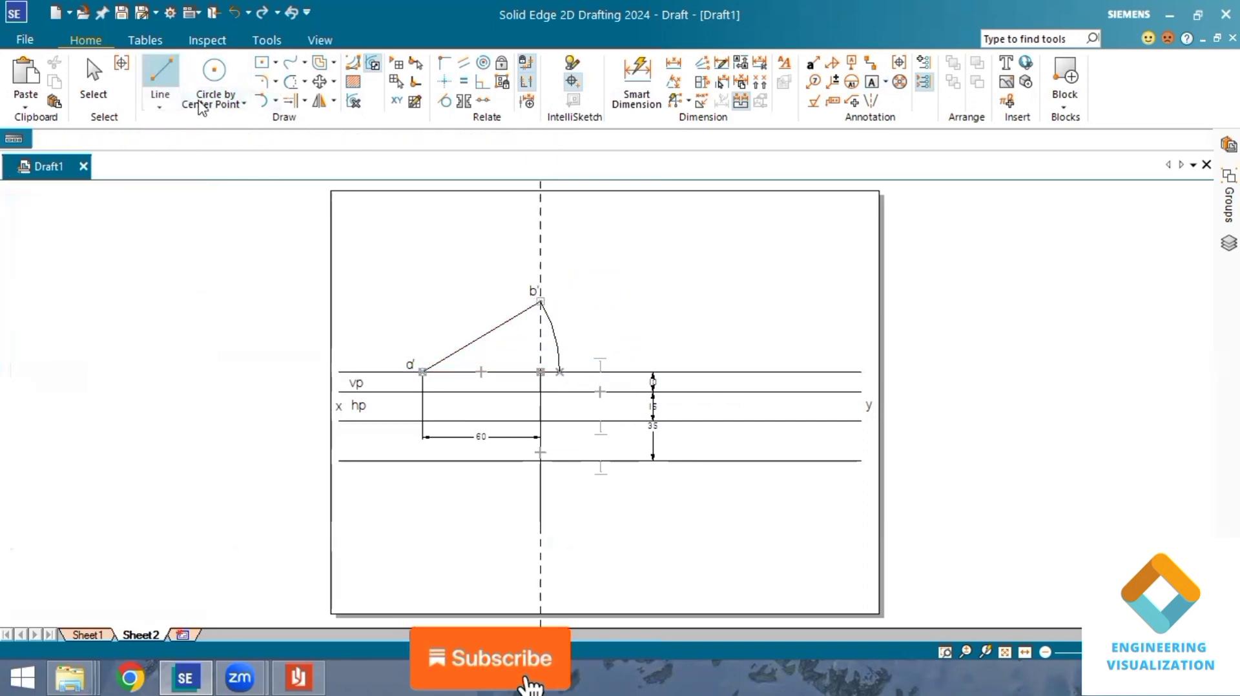
{"action": "left_click", "coordinate": [185, 449]}
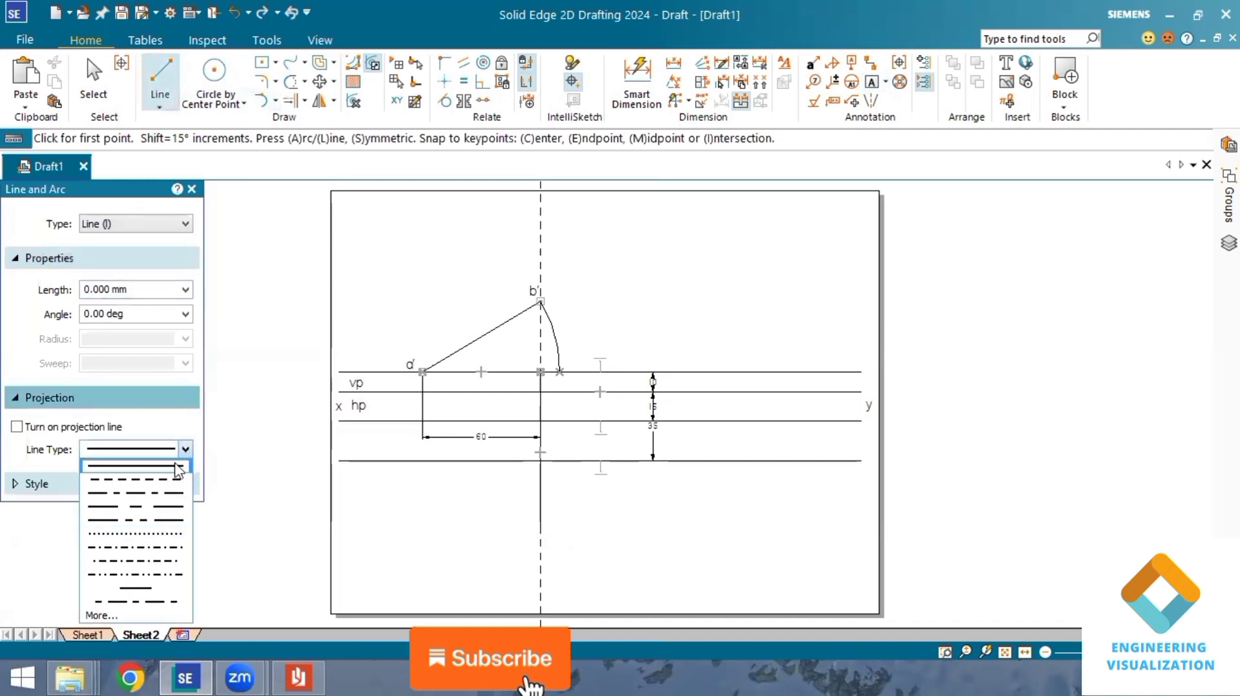
{"action": "left_click", "coordinate": [179, 470]}
{"action": "left_click", "coordinate": [157, 488]}
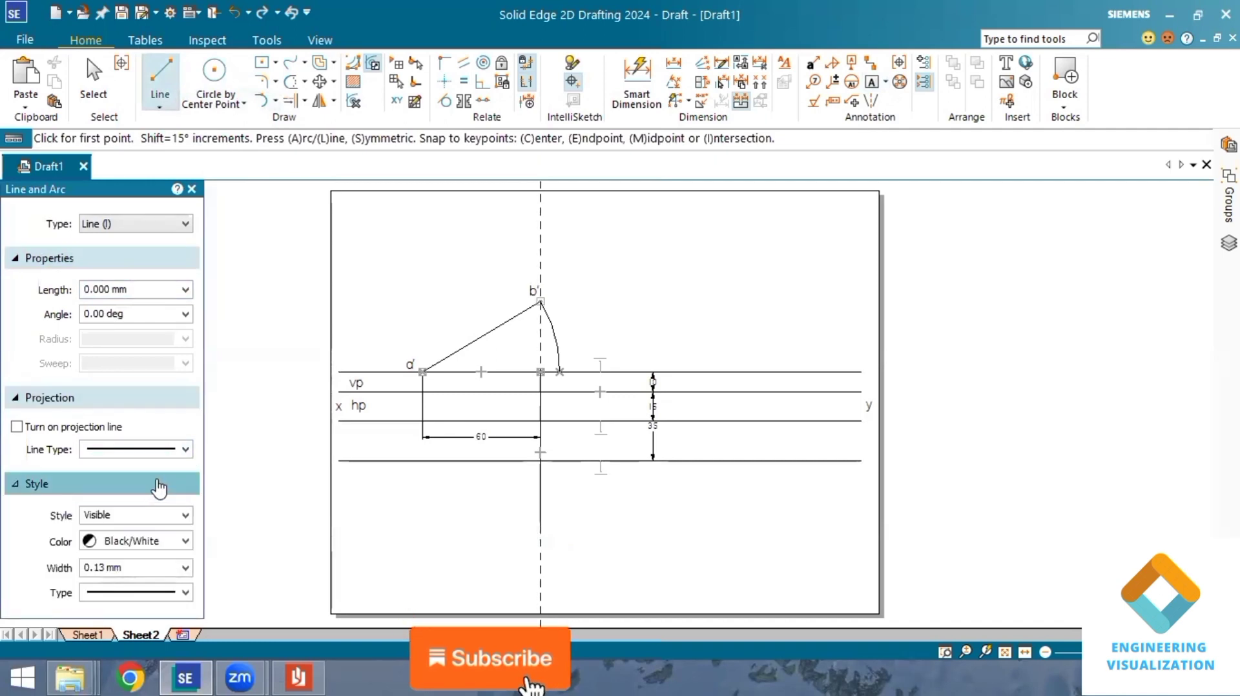
{"action": "left_click", "coordinate": [560, 372]}
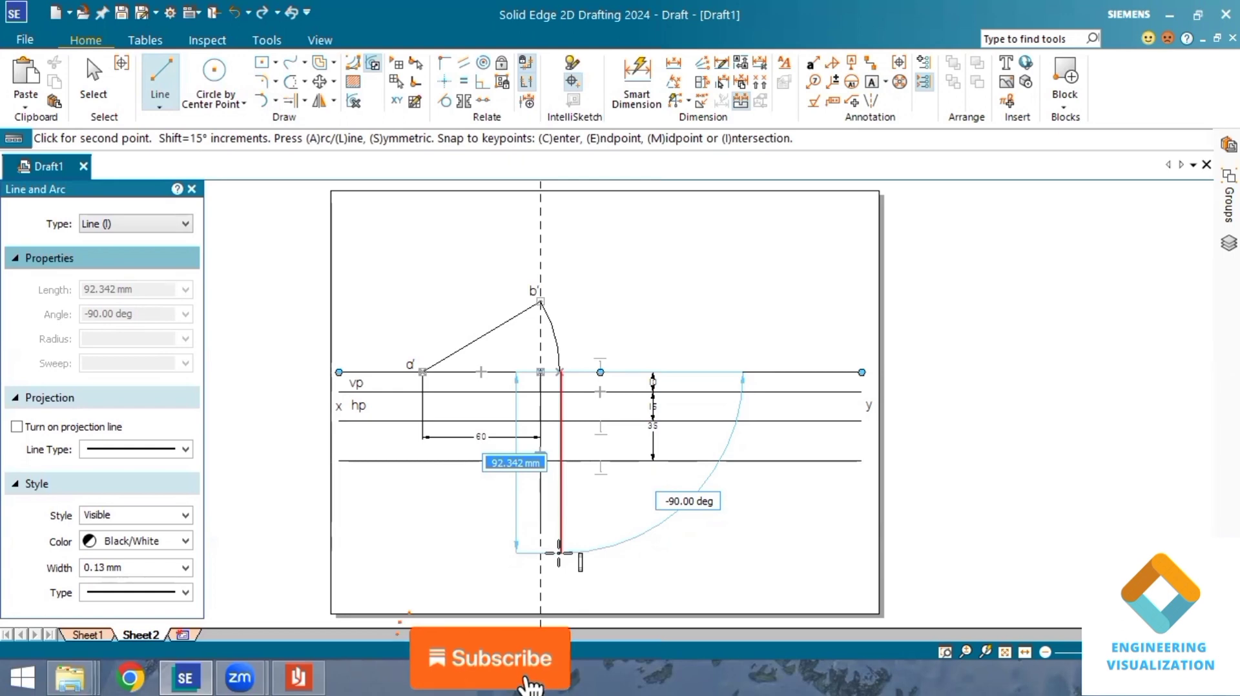
{"action": "left_click", "coordinate": [560, 552]}
- Dimension the length of line a'b' and trim the arc's vertical projector below the 35 mm offset line
{"action": "left_click", "coordinate": [634, 86]}
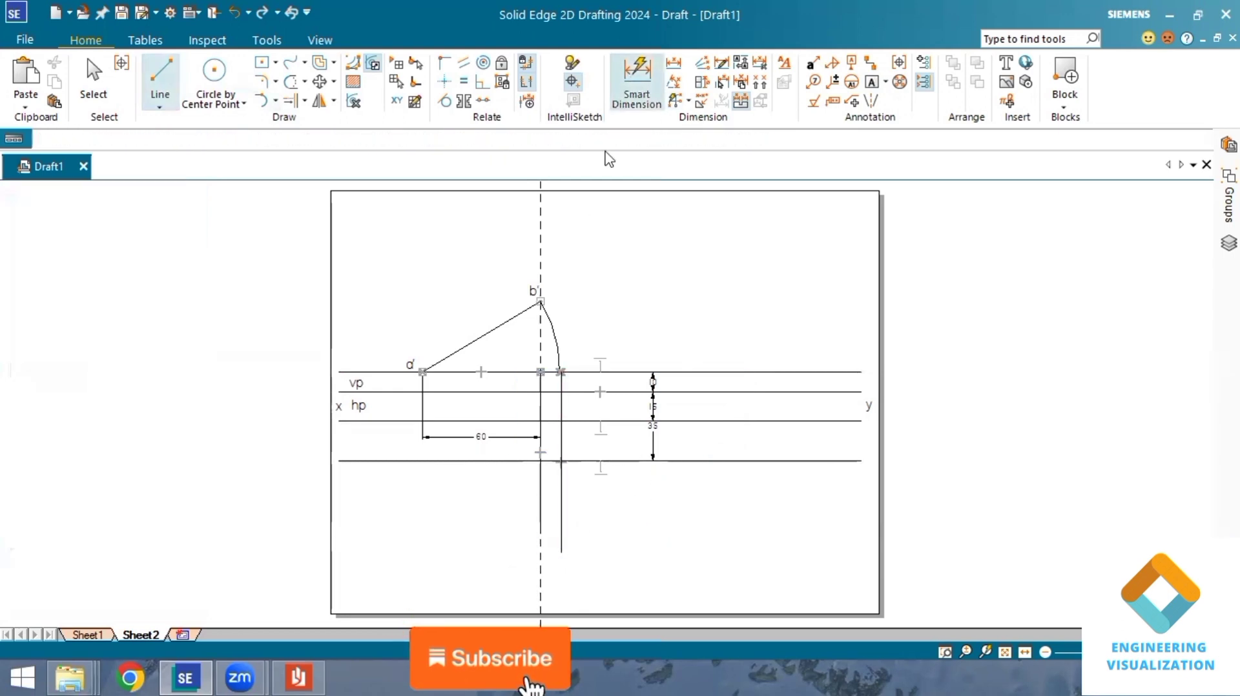
{"action": "left_click", "coordinate": [489, 328]}
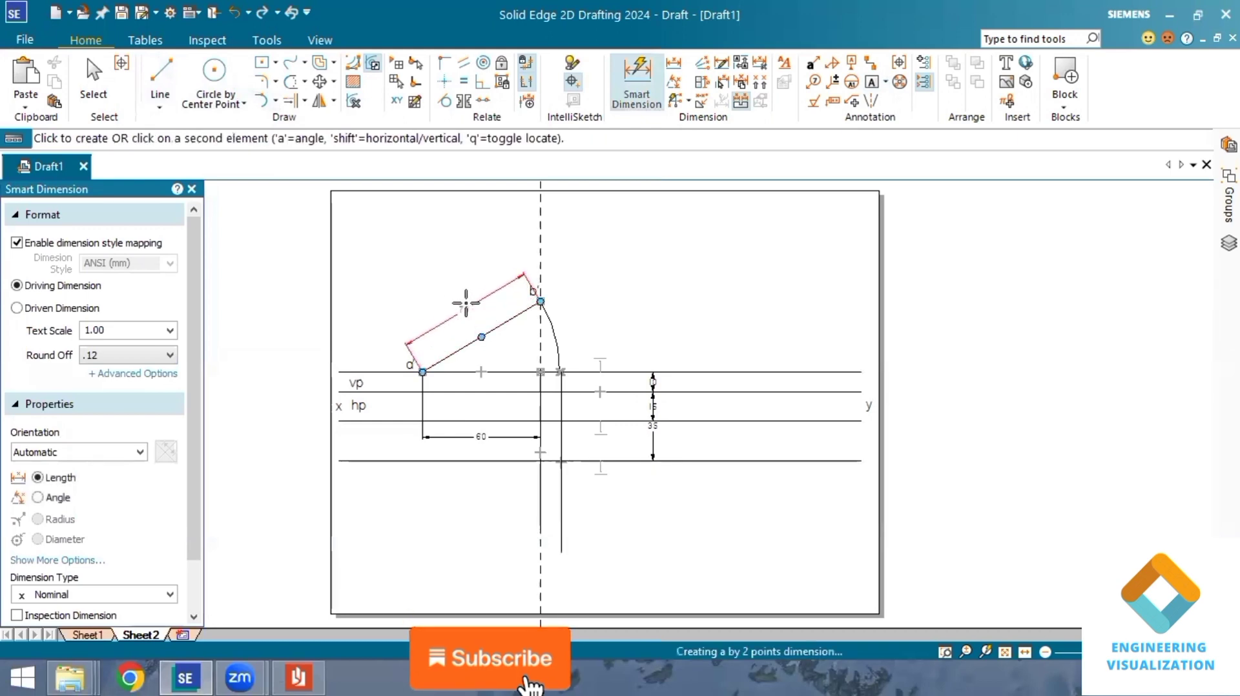
{"action": "left_click", "coordinate": [456, 292]}
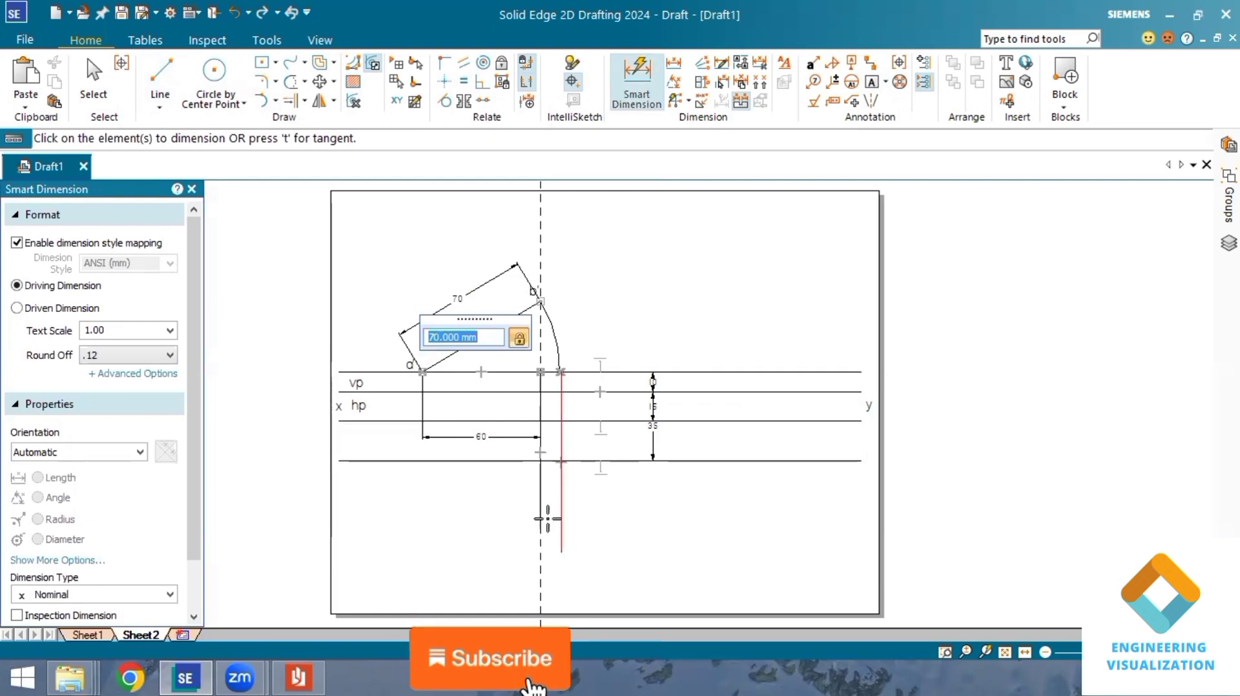
{"action": "left_click", "coordinate": [294, 82]}
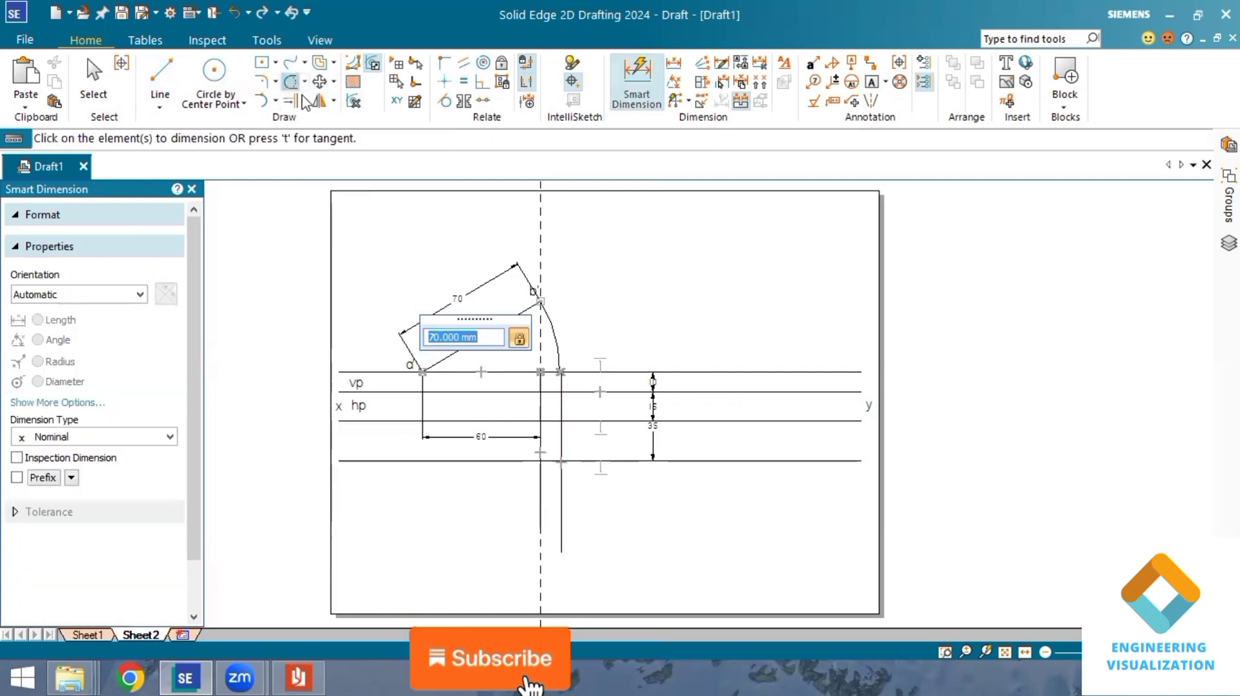
{"action": "left_click", "coordinate": [561, 501]}
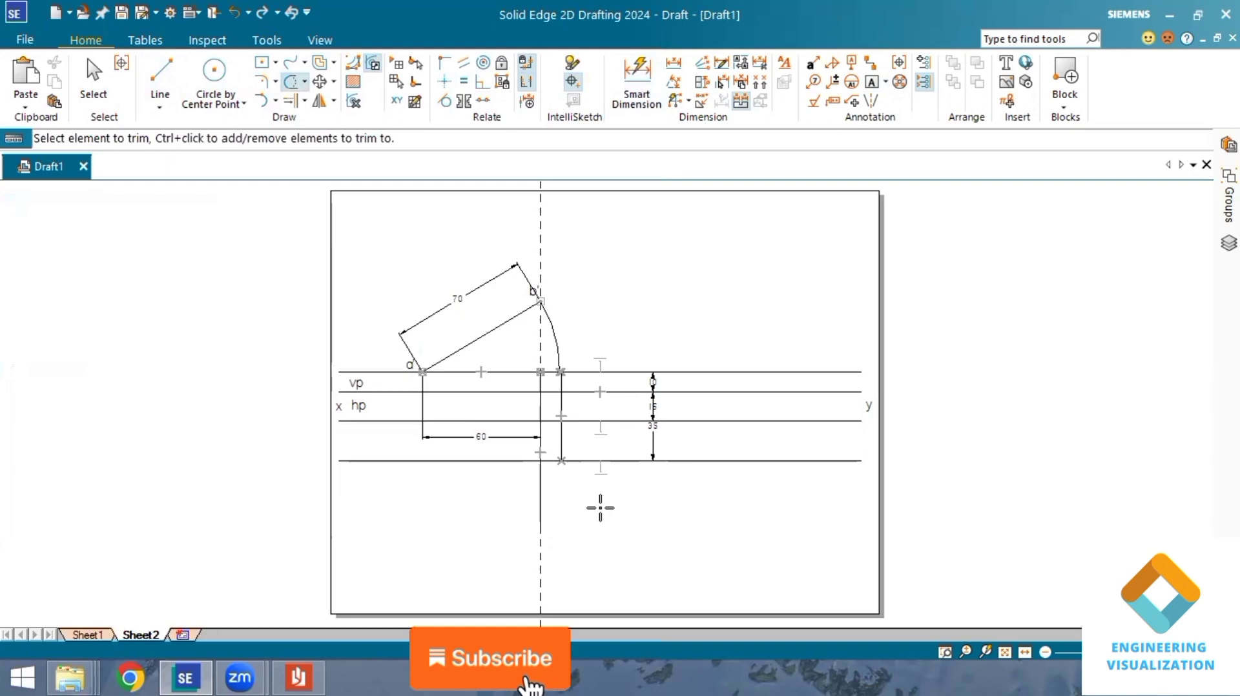
- Draw a vertical line from a' down to the line 15 mm below xy and label its lower end a
{"action": "left_click", "coordinate": [160, 74]}
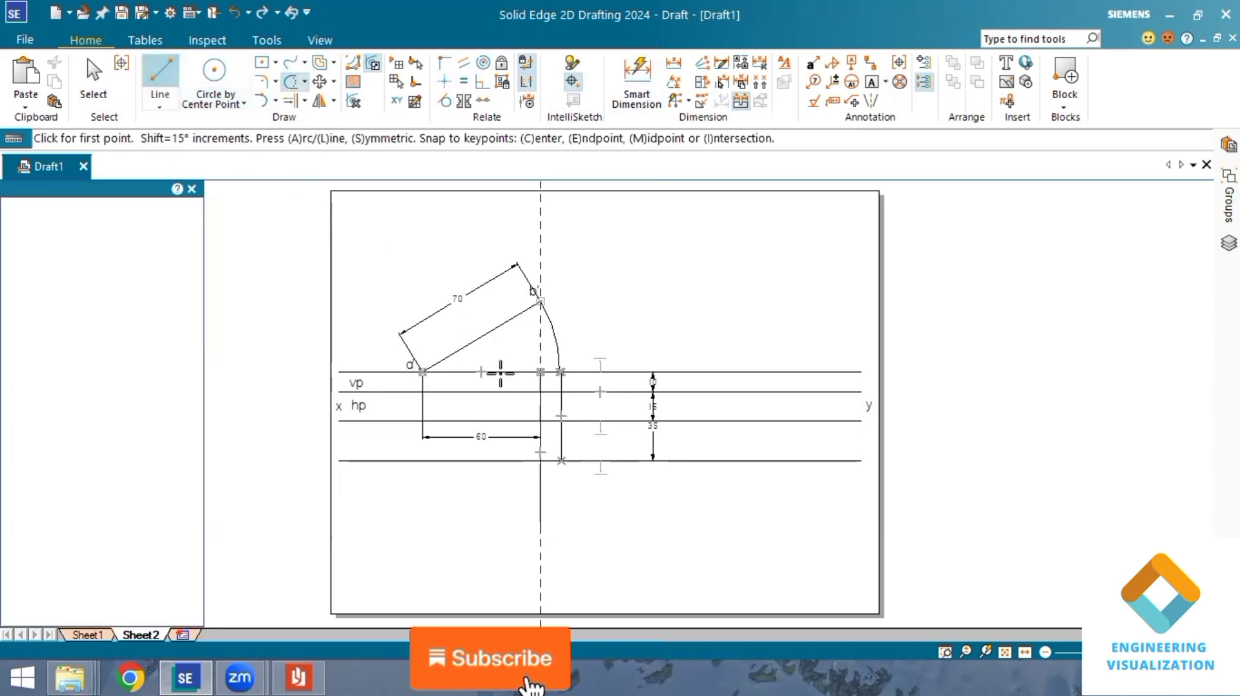
{"action": "left_click", "coordinate": [562, 460]}
{"action": "key", "text": "Escape"}
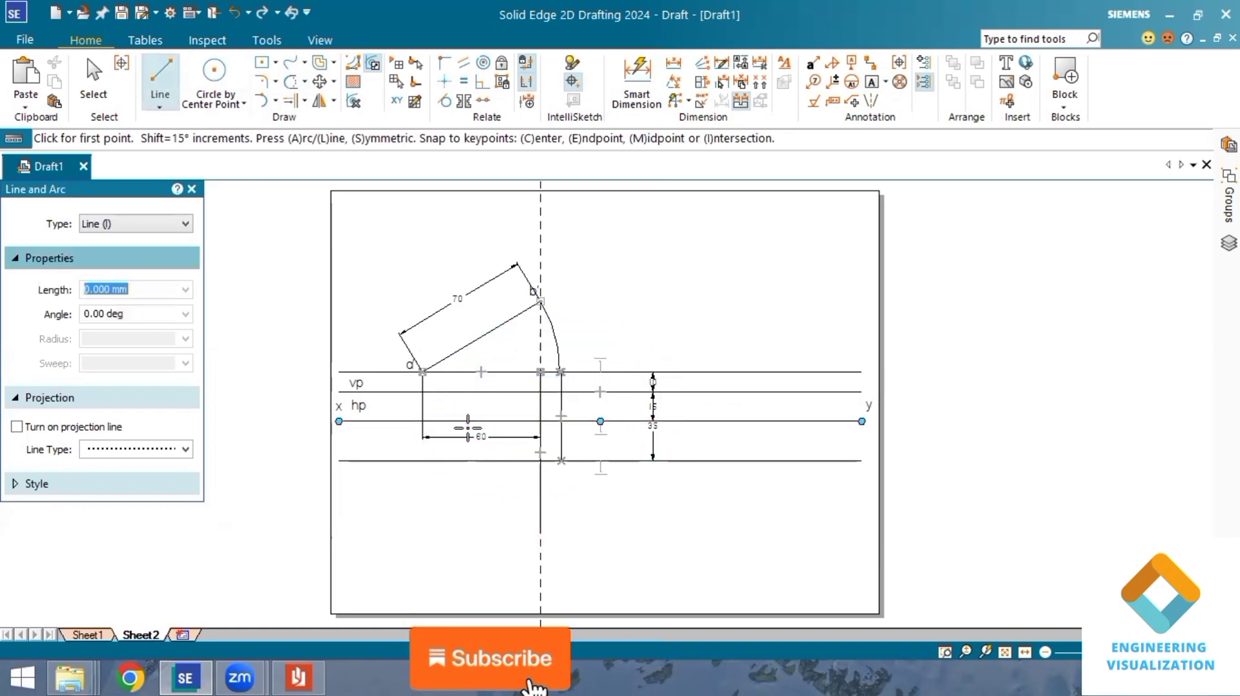
{"action": "left_click", "coordinate": [422, 372]}
{"action": "left_click", "coordinate": [422, 421]}
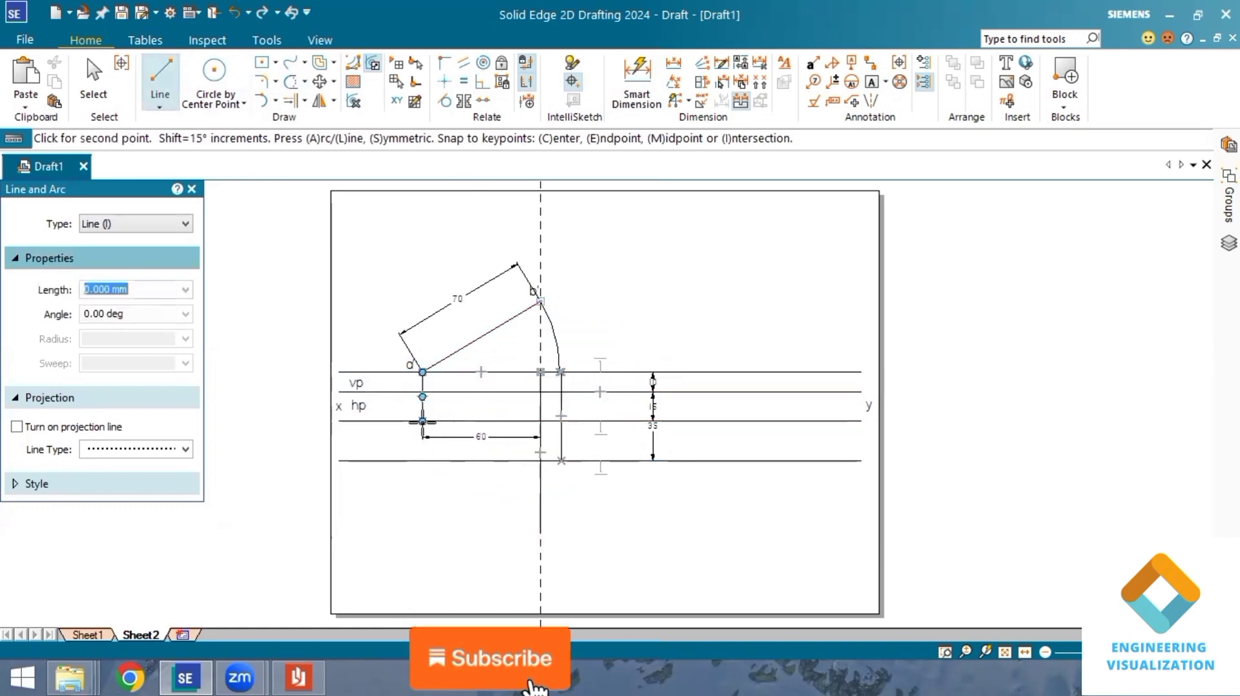
{"action": "key", "text": "Escape"}
{"action": "left_click", "coordinate": [865, 102]}
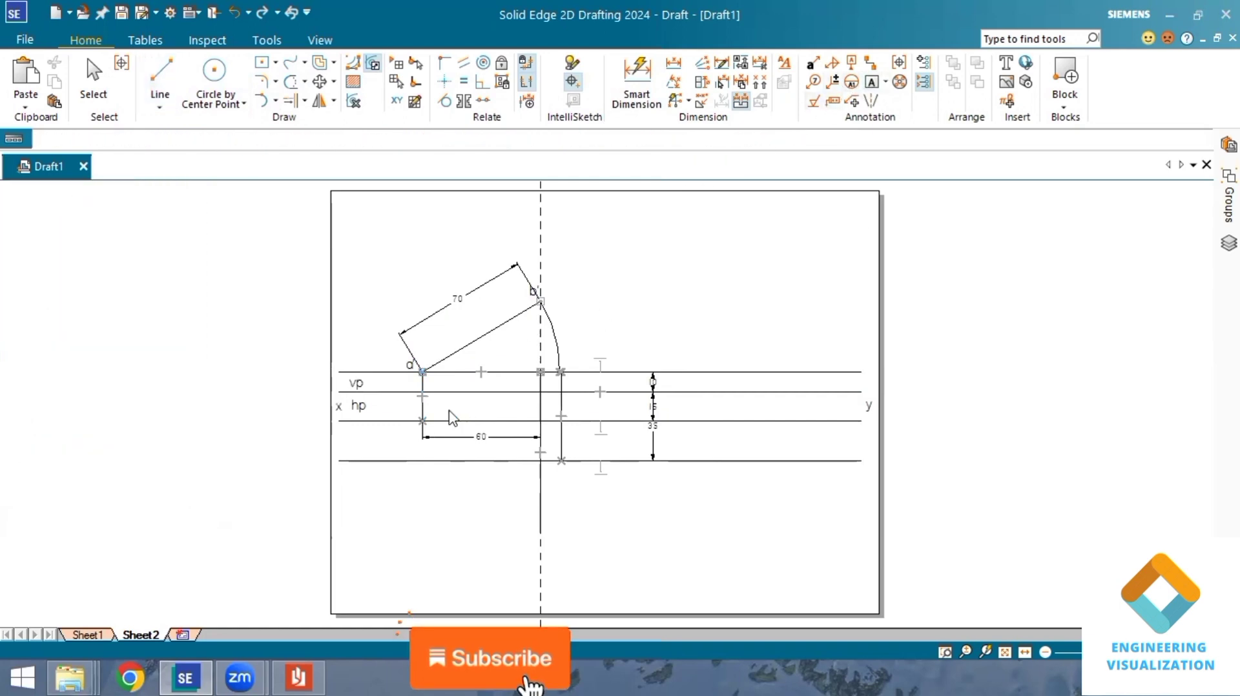
{"action": "left_click", "coordinate": [405, 427]}
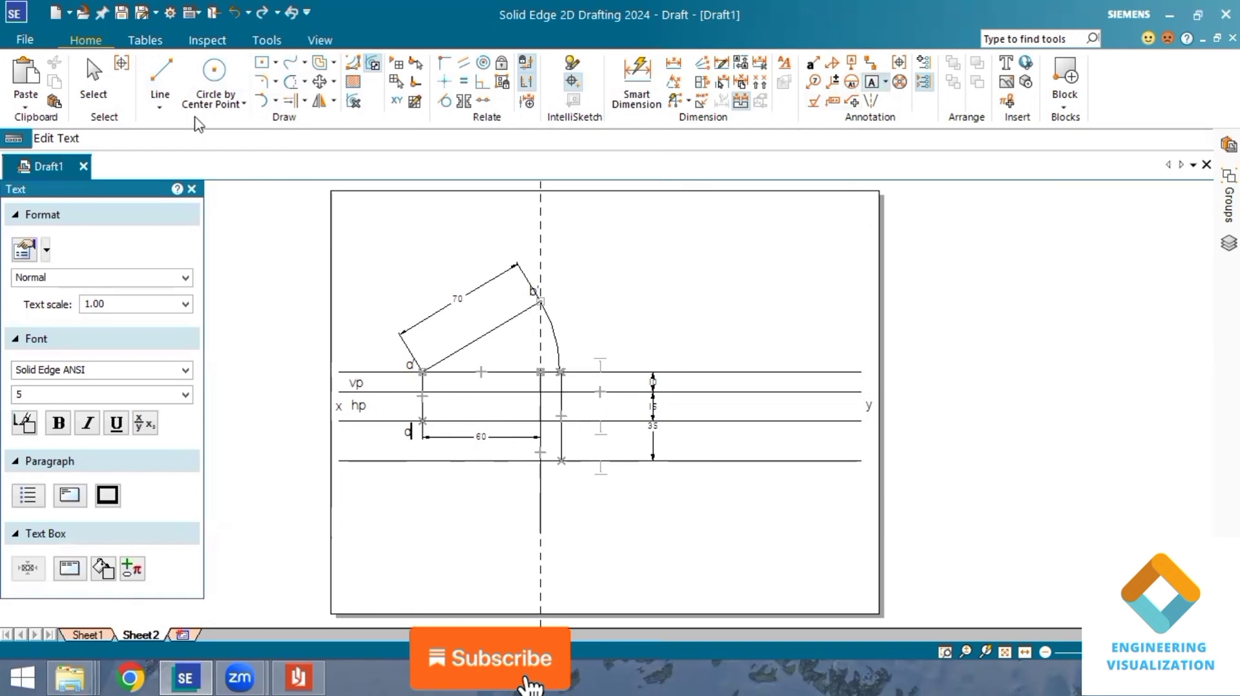
- Draw a solid 0.50 mm wide line from a to the arc projector's lower end on the 35 mm offset line
{"action": "left_click", "coordinate": [160, 80]}
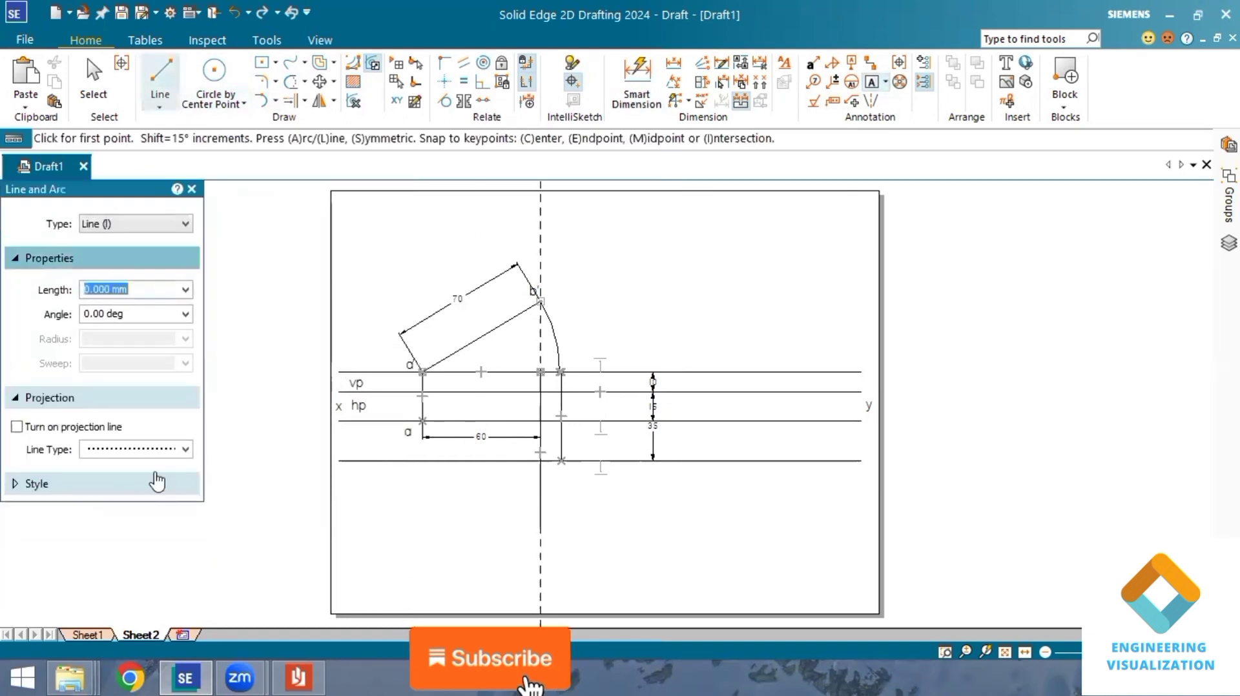
{"action": "left_click", "coordinate": [151, 484]}
{"action": "left_click", "coordinate": [185, 568]}
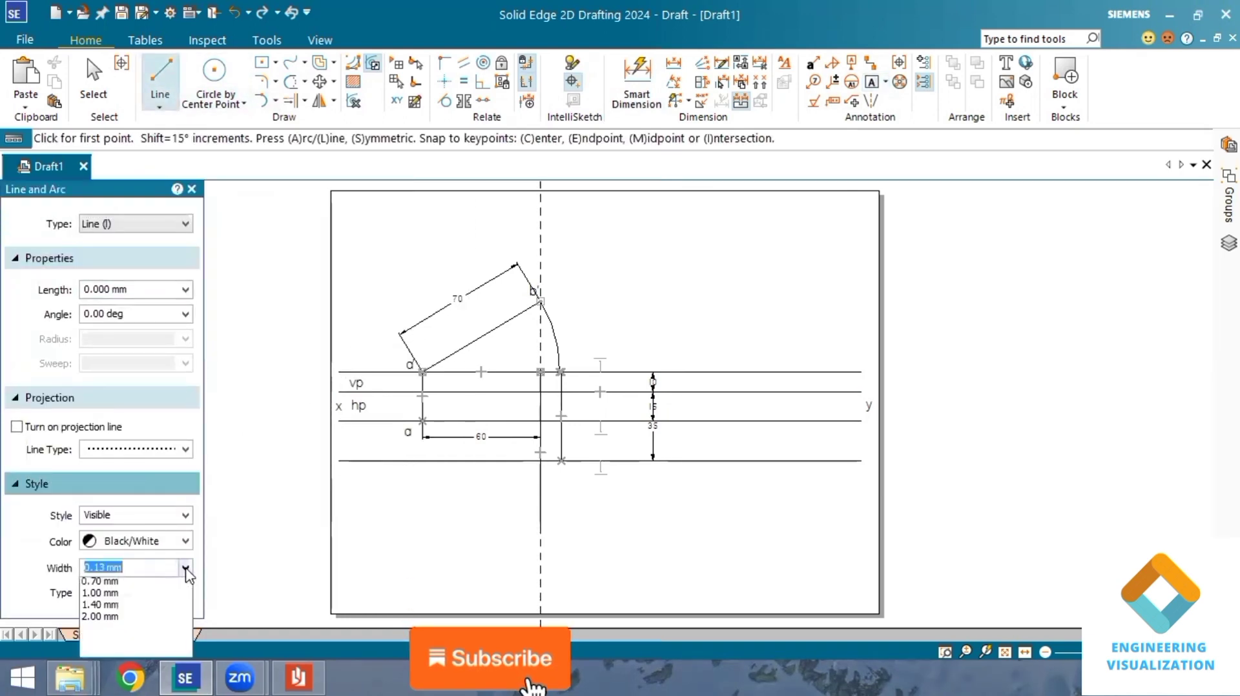
{"action": "left_click", "coordinate": [156, 632]}
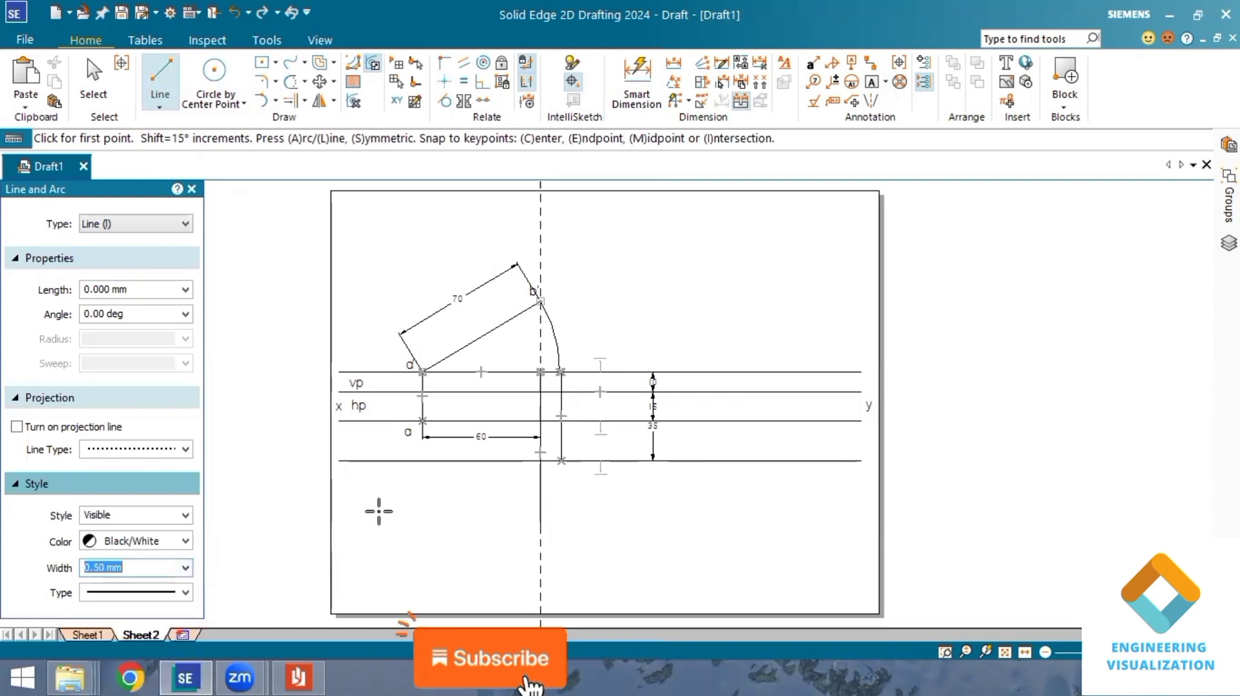
{"action": "left_click", "coordinate": [422, 421]}
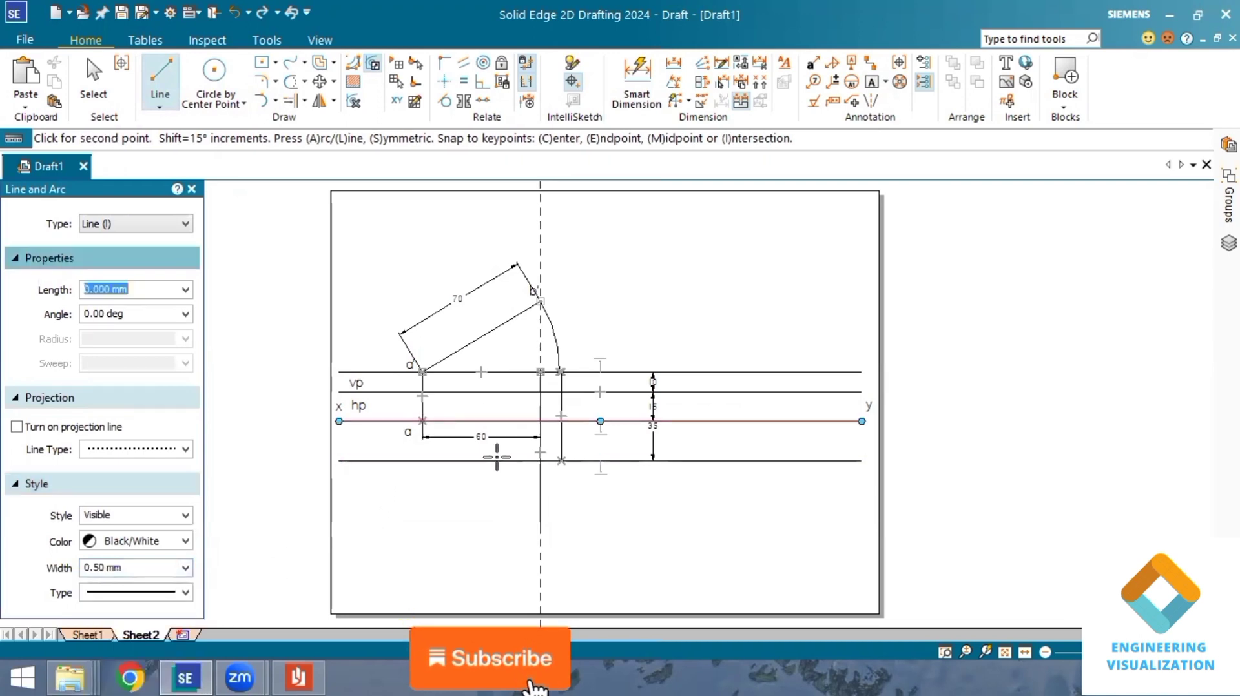
{"action": "left_click", "coordinate": [561, 460]}
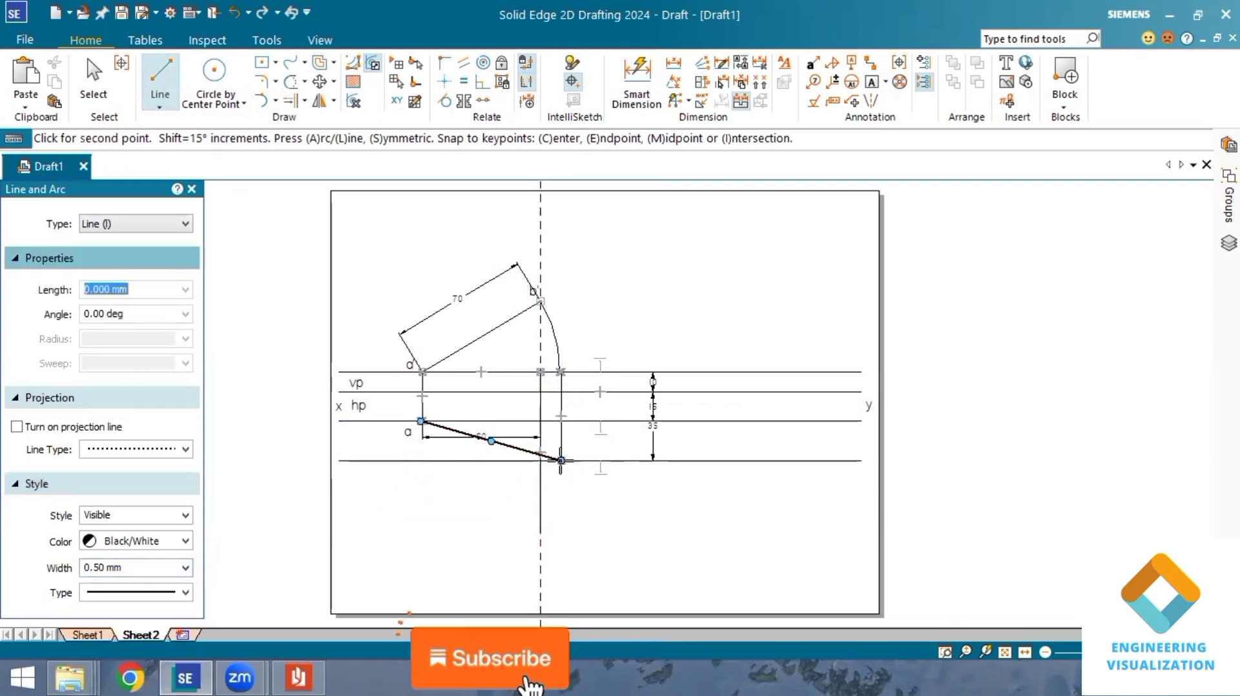
- Dimension the length of the thick sloping line from a, placing the dimension below it
{"action": "left_click", "coordinate": [636, 81]}
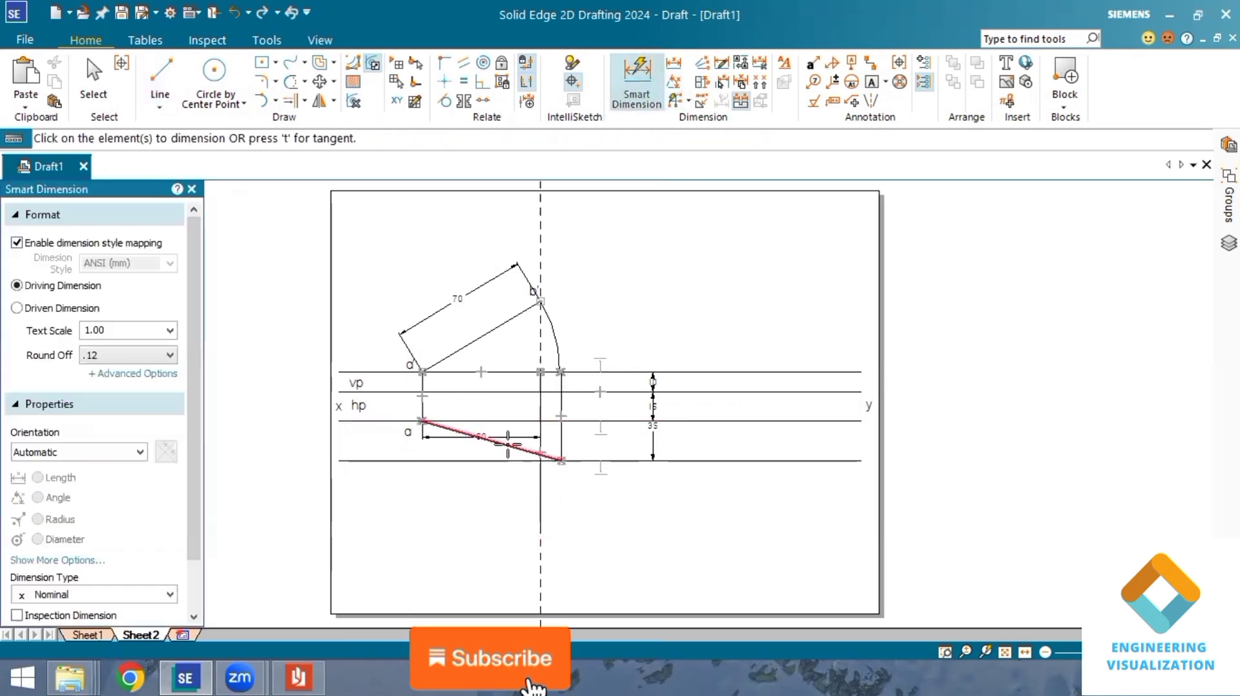
{"action": "left_click", "coordinate": [510, 445]}
{"action": "left_click", "coordinate": [486, 479]}
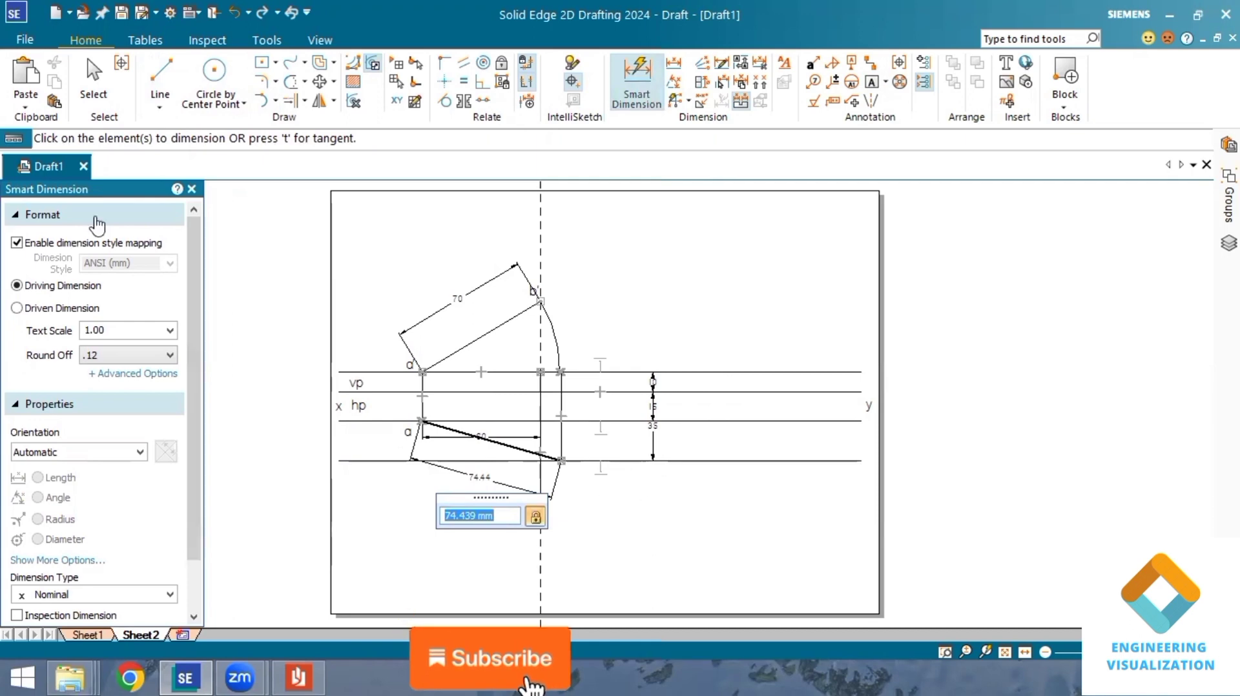
{"action": "left_click", "coordinate": [155, 83]}
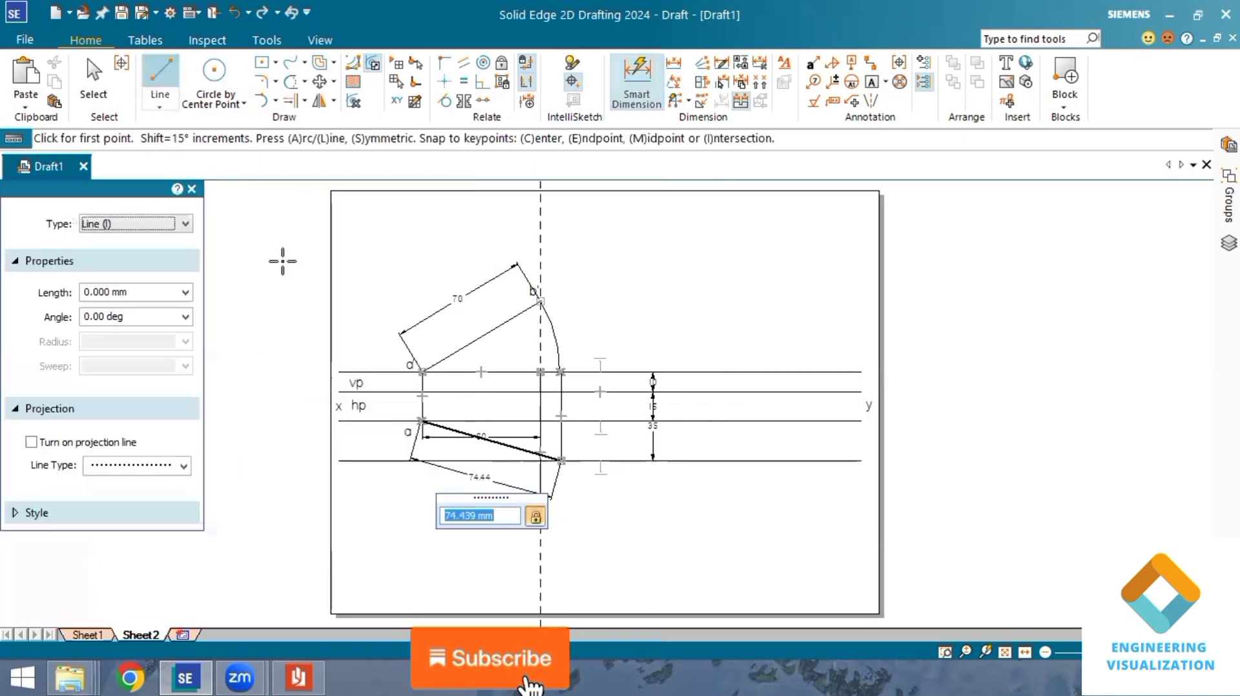
{"action": "left_click", "coordinate": [175, 489]}
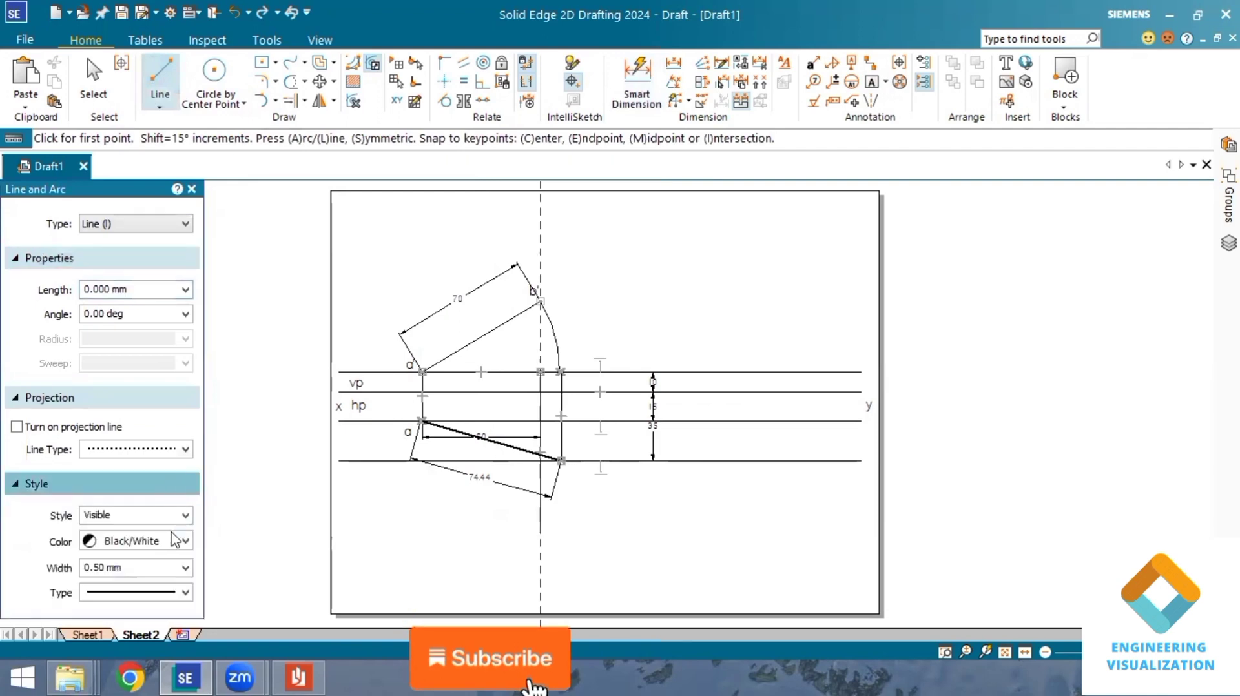
{"action": "left_click", "coordinate": [422, 372]}
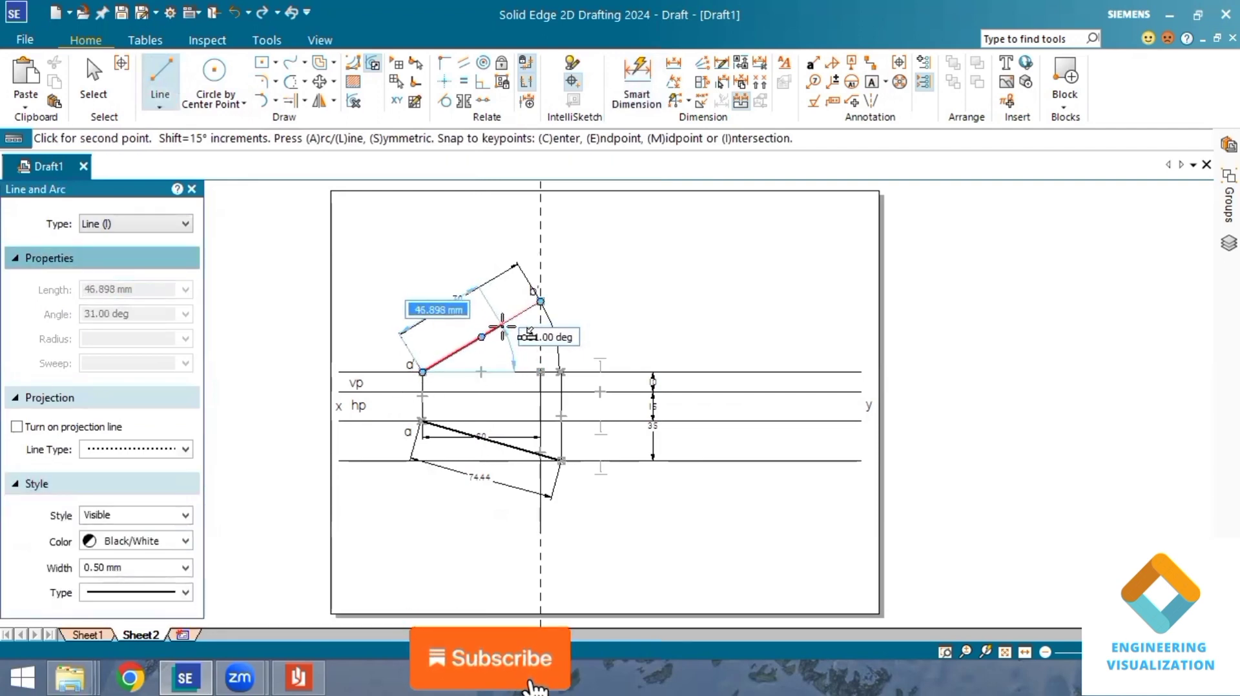
{"action": "left_click", "coordinate": [503, 326]}
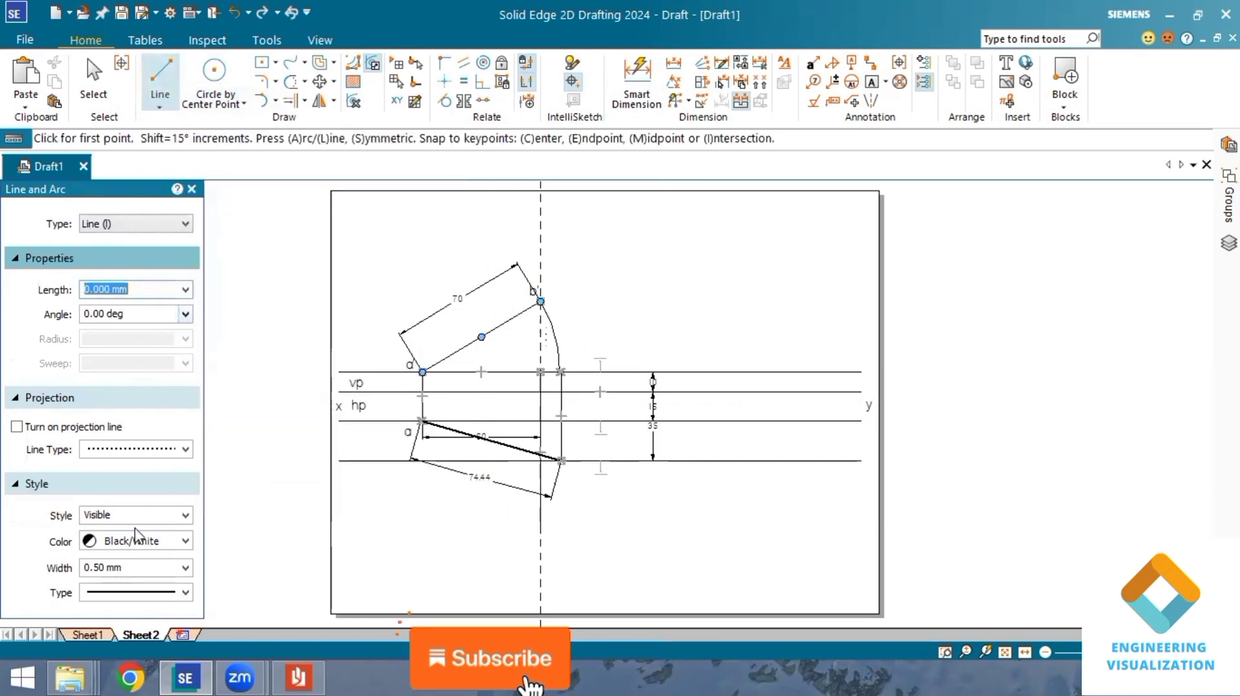
- Draw a long horizontal dash-dot line, 0.50 mm wide, through b' and extending well beyond it on both sides
{"action": "left_click", "coordinate": [184, 569]}
{"action": "left_click", "coordinate": [186, 569]}
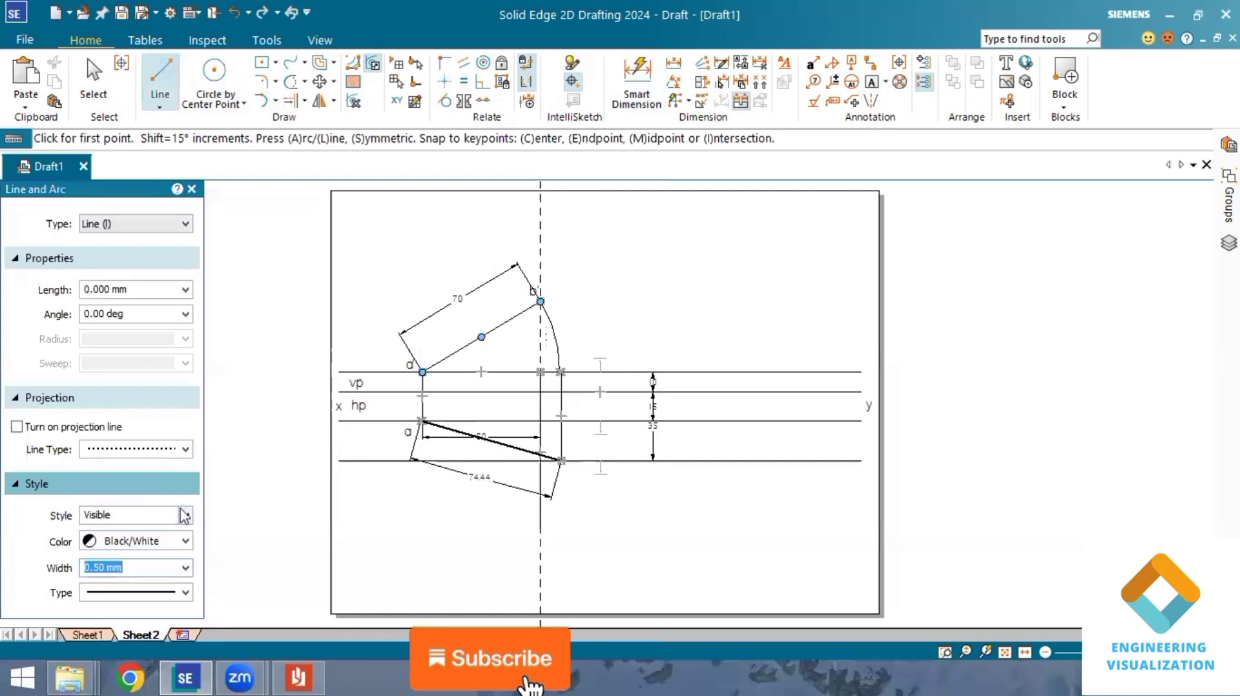
{"action": "left_click", "coordinate": [186, 592]}
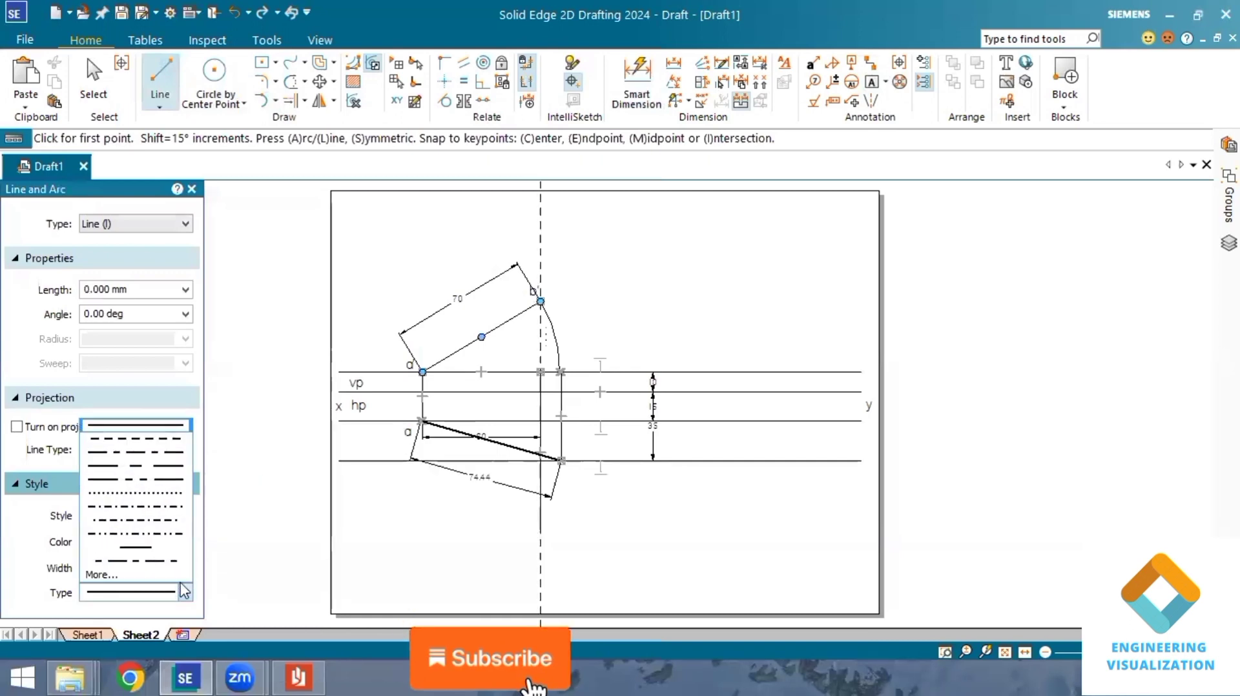
{"action": "left_click", "coordinate": [163, 456]}
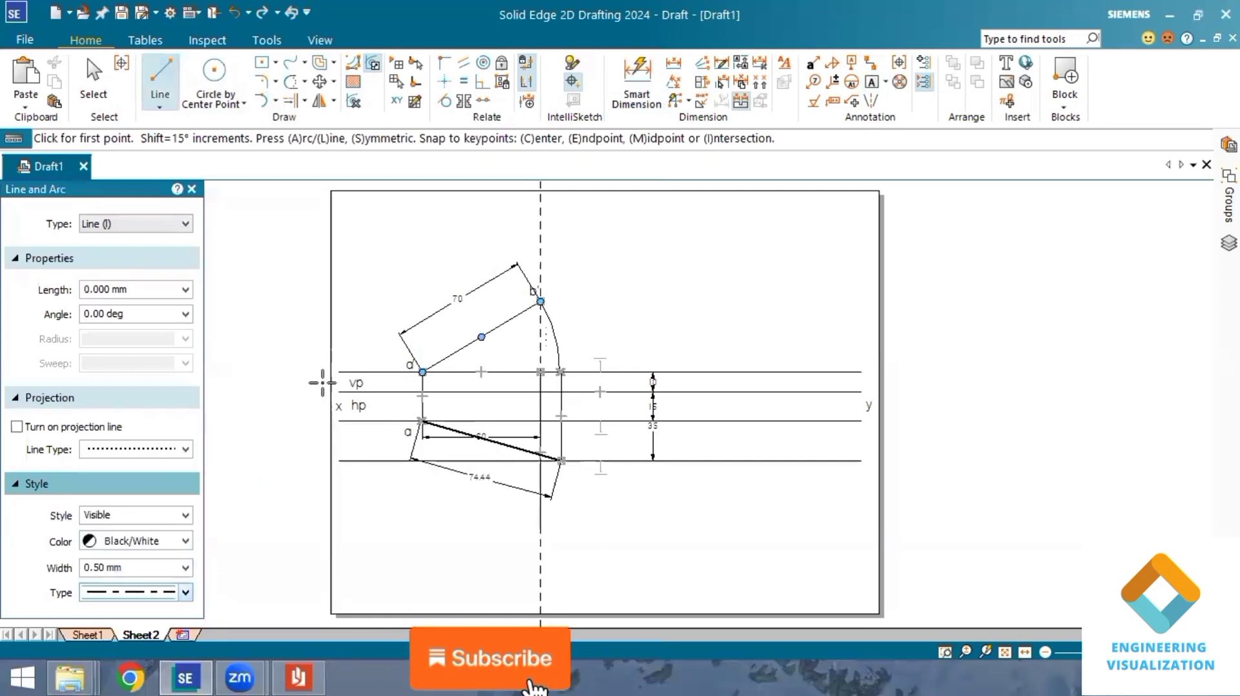
{"action": "left_click", "coordinate": [541, 301]}
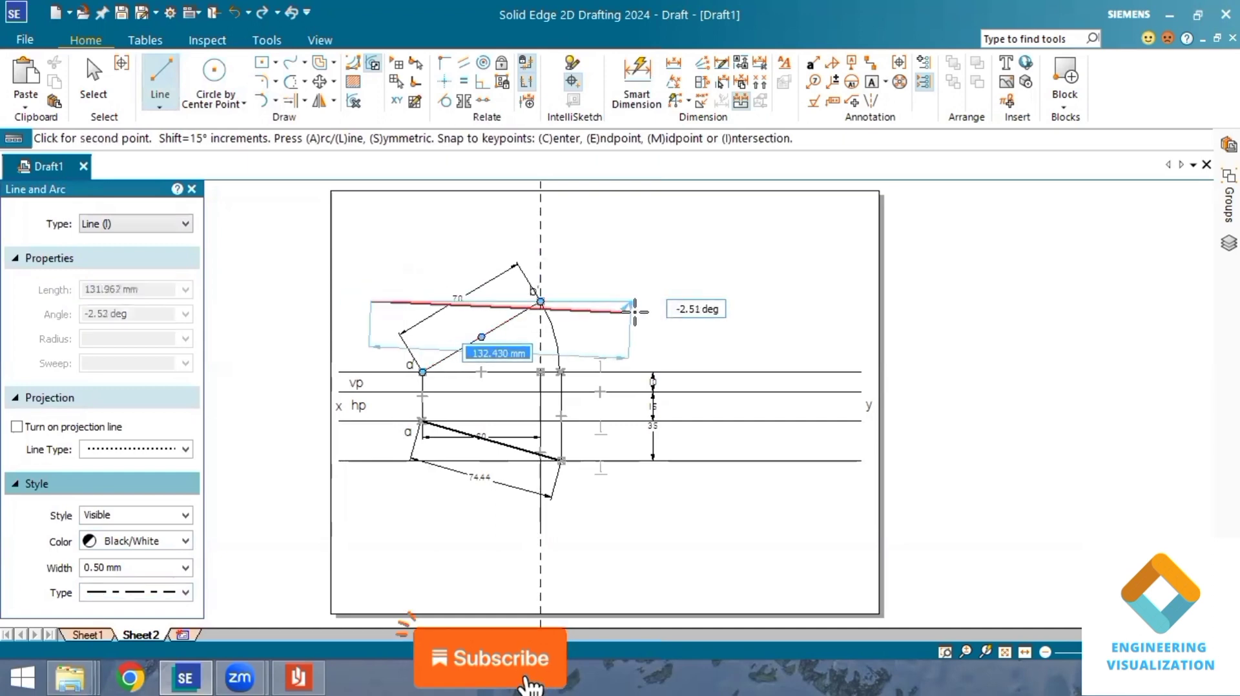
{"action": "left_click", "coordinate": [818, 301]}
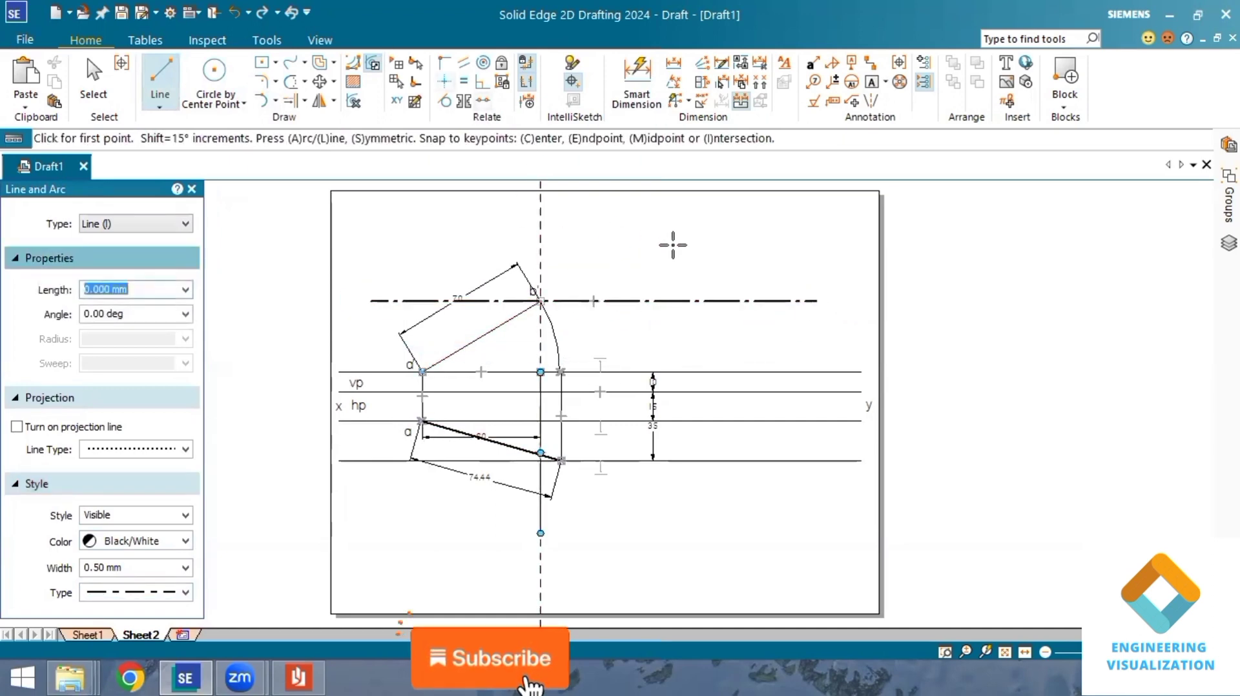
- Draw a solid 0.50 mm wide line 74.44 mm long from a', ending on the dash-dot line through b'
{"action": "left_click", "coordinate": [165, 101]}
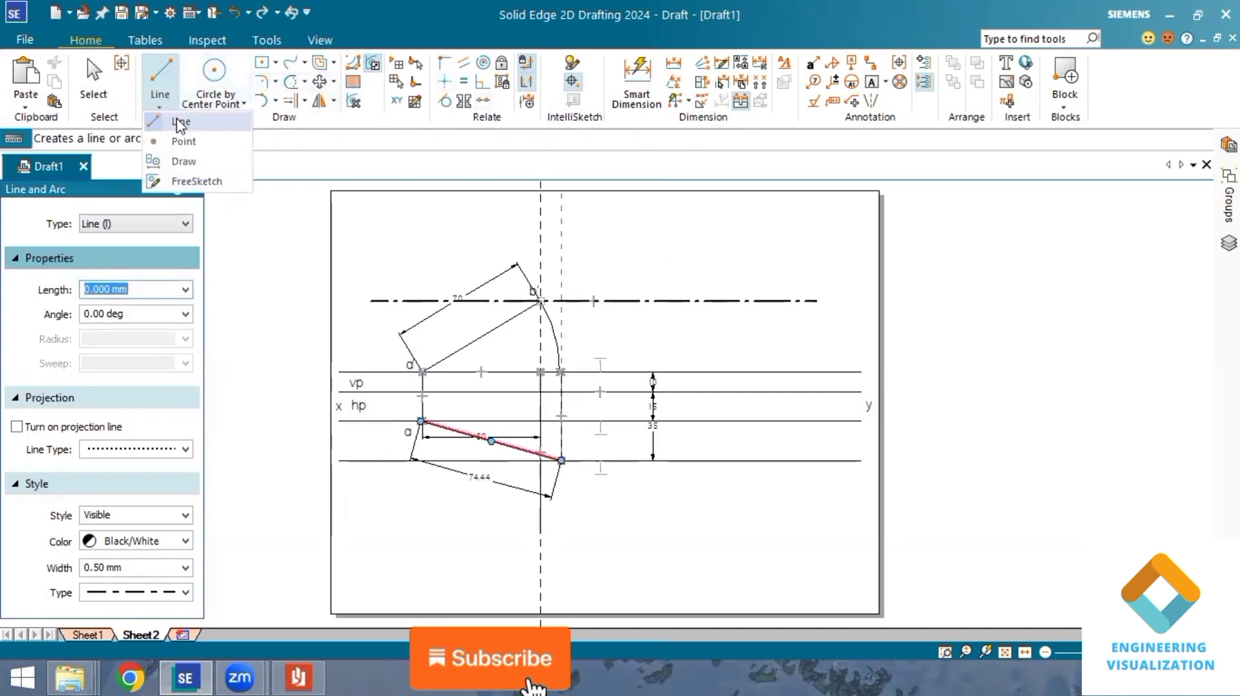
{"action": "left_click", "coordinate": [181, 126]}
{"action": "left_click", "coordinate": [172, 489]}
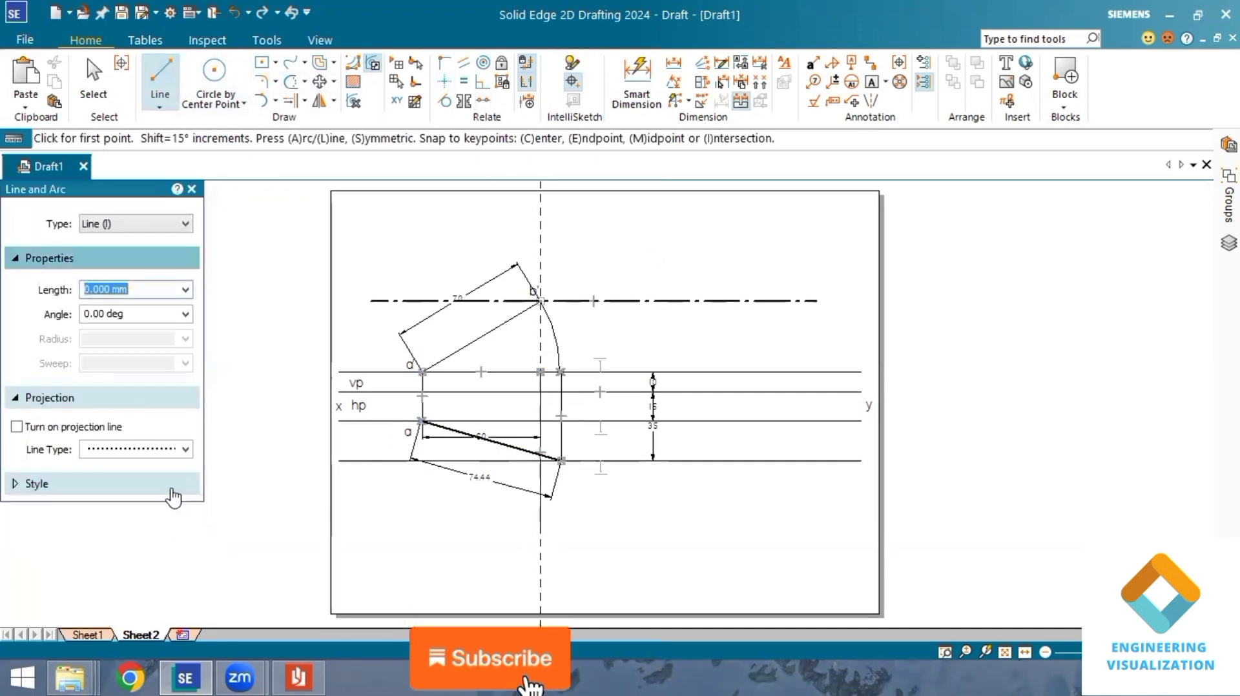
{"action": "left_click", "coordinate": [173, 494]}
{"action": "left_click", "coordinate": [185, 592]}
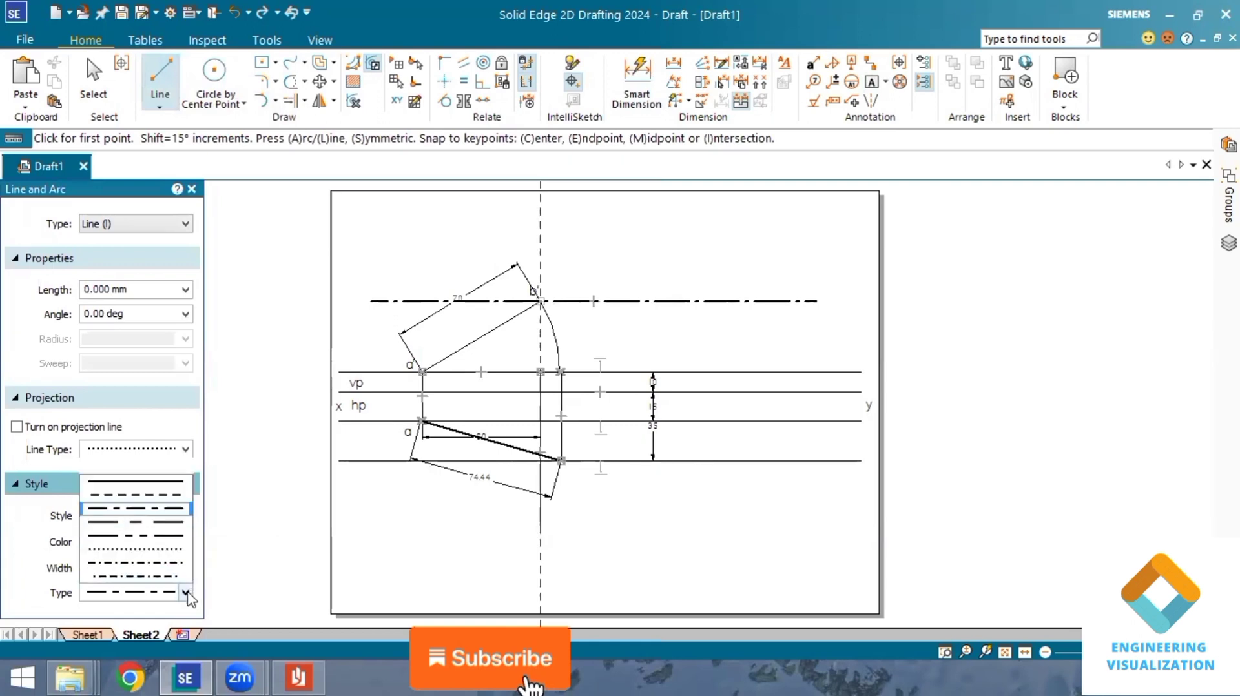
{"action": "left_click", "coordinate": [153, 432]}
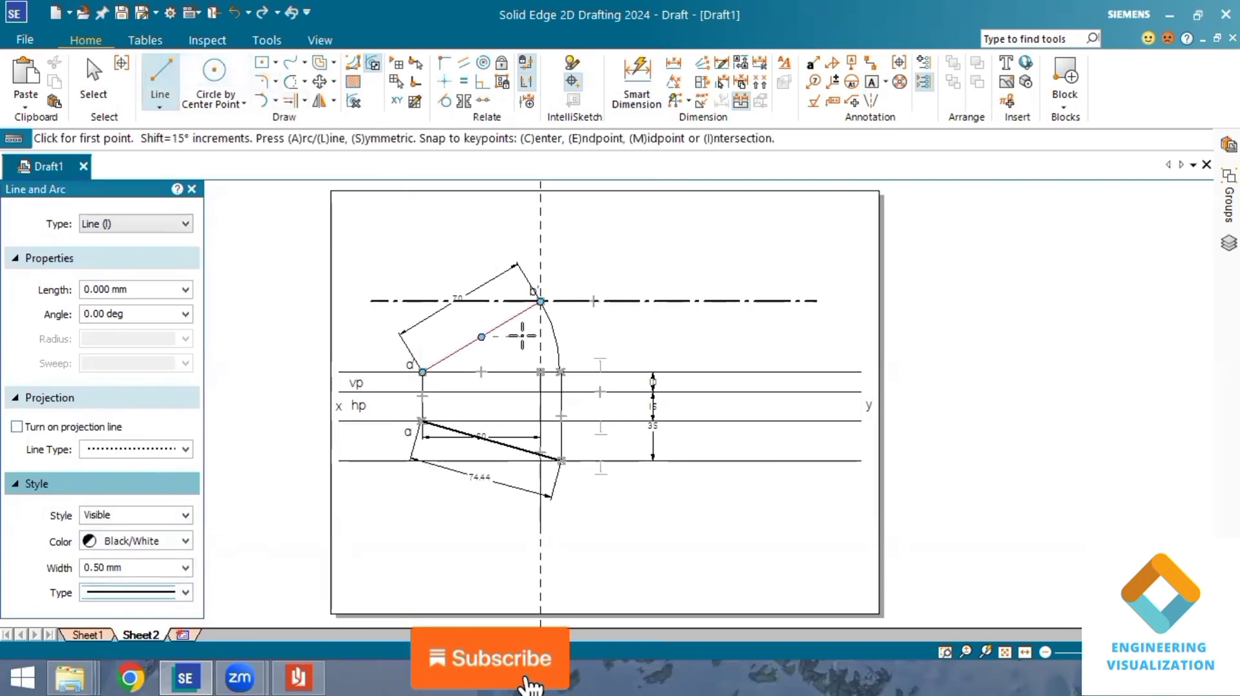
{"action": "left_click", "coordinate": [422, 371]}
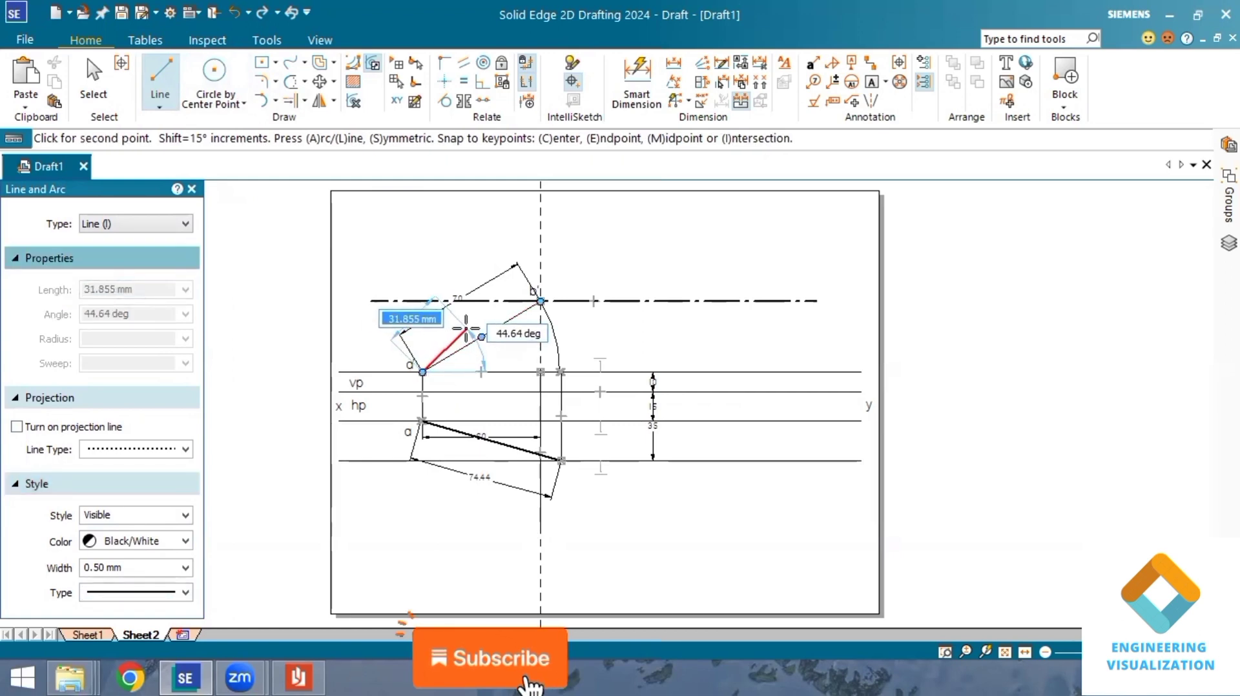
{"action": "type", "text": "74."}
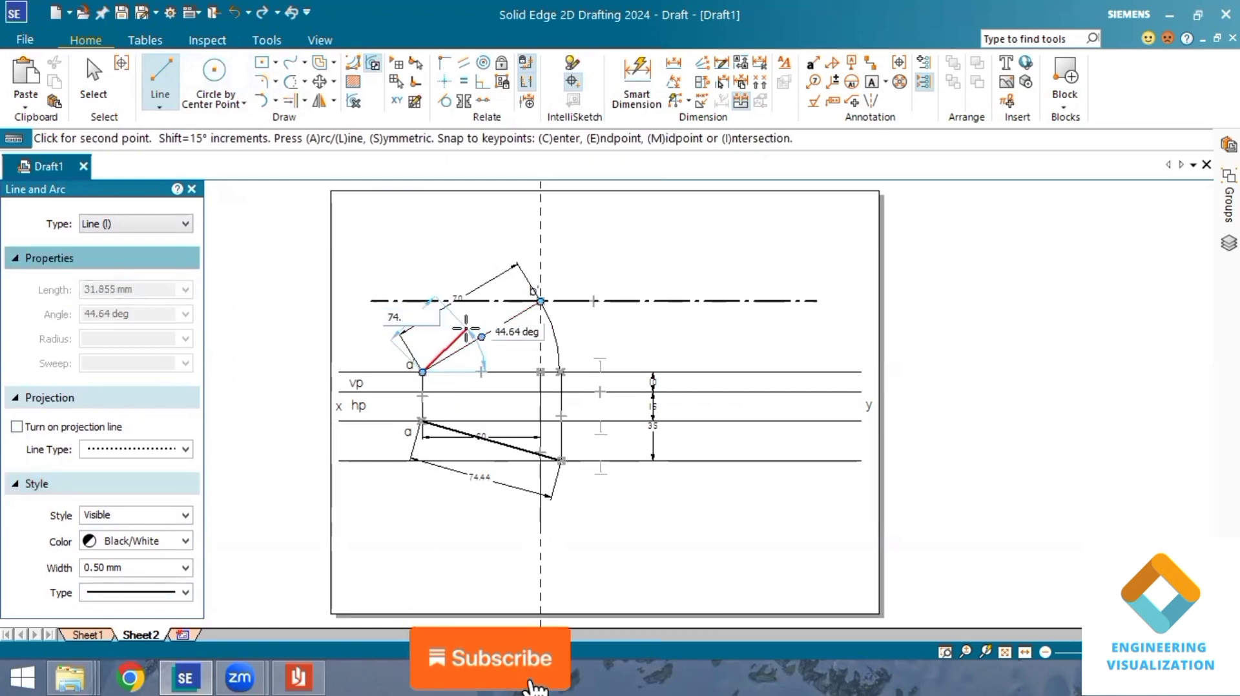
{"action": "type", "text": "44"}
{"action": "key", "text": "Tab"}
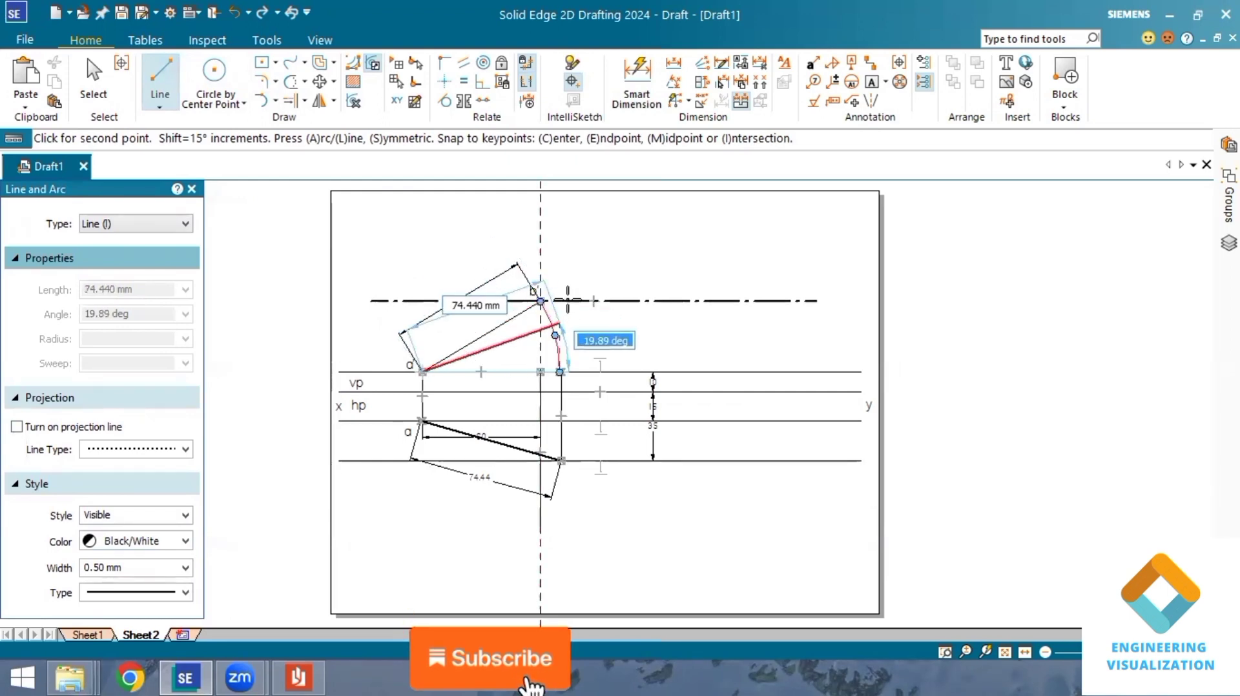
{"action": "scroll", "coordinate": [566, 300], "scroll_direction": "up", "scroll_amount": 2}
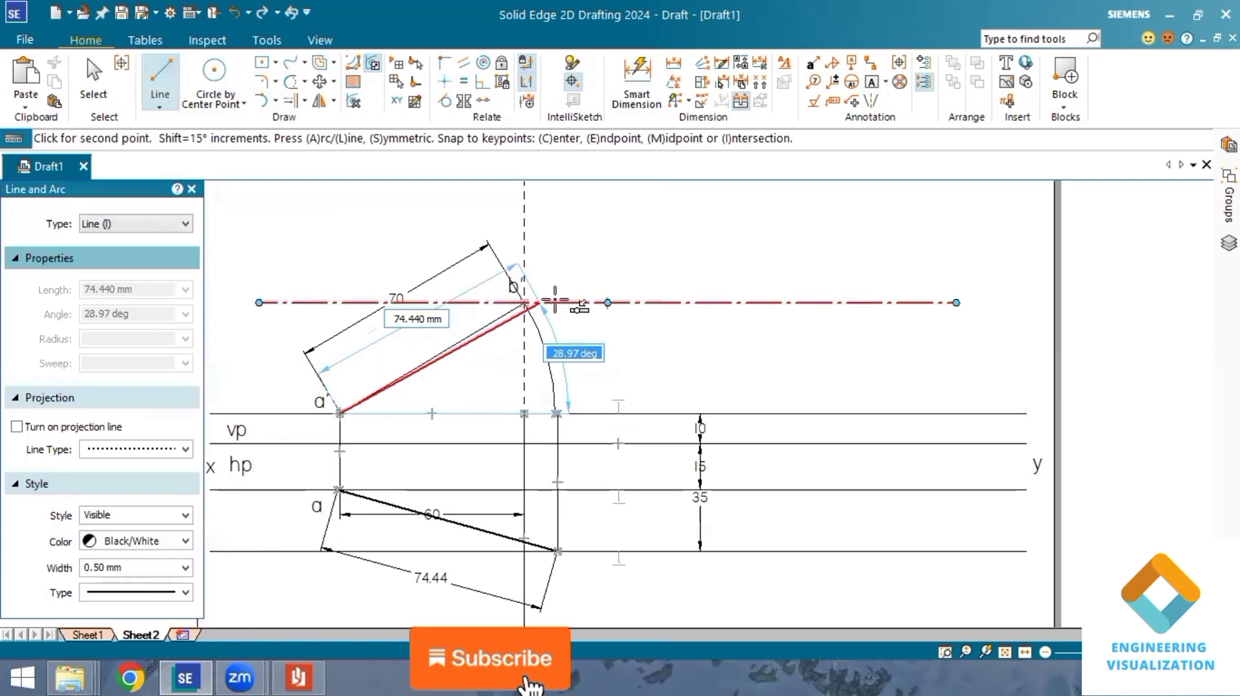
{"action": "left_click", "coordinate": [554, 301]}
{"action": "key", "text": "Escape"}
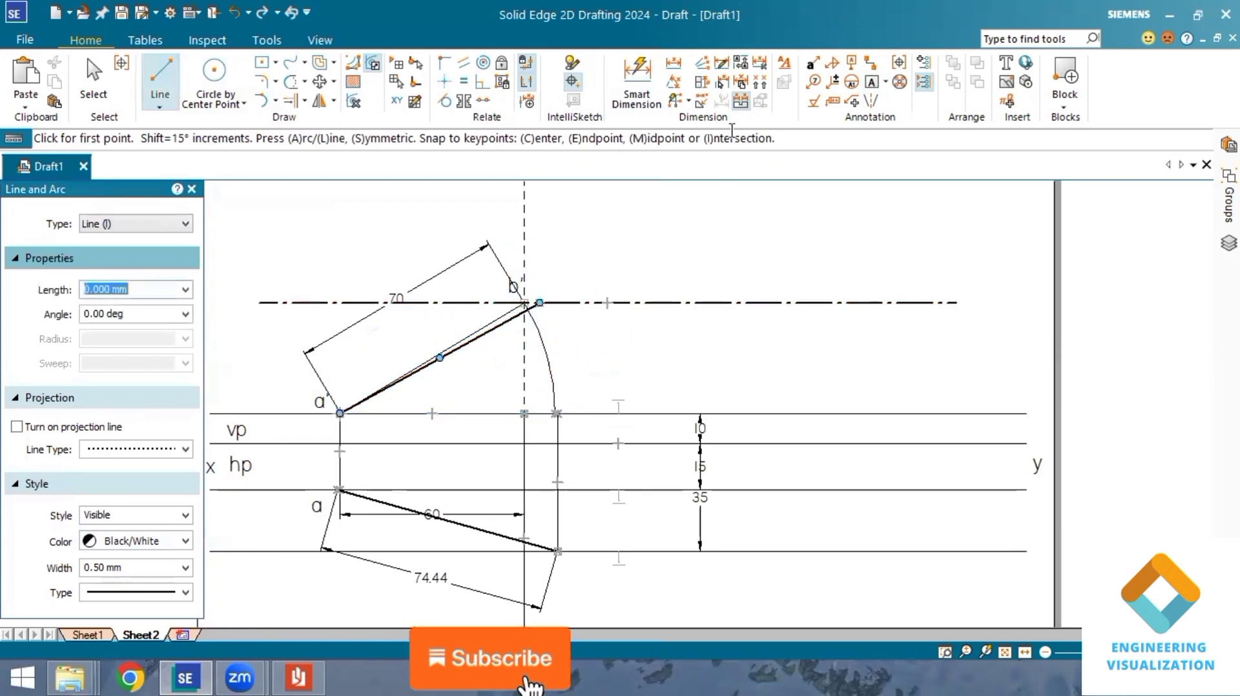
- Dimension the length of the thick line from a', placing the dimension above the 70 mm one
{"action": "left_click", "coordinate": [636, 81]}
{"action": "left_click", "coordinate": [446, 354]}
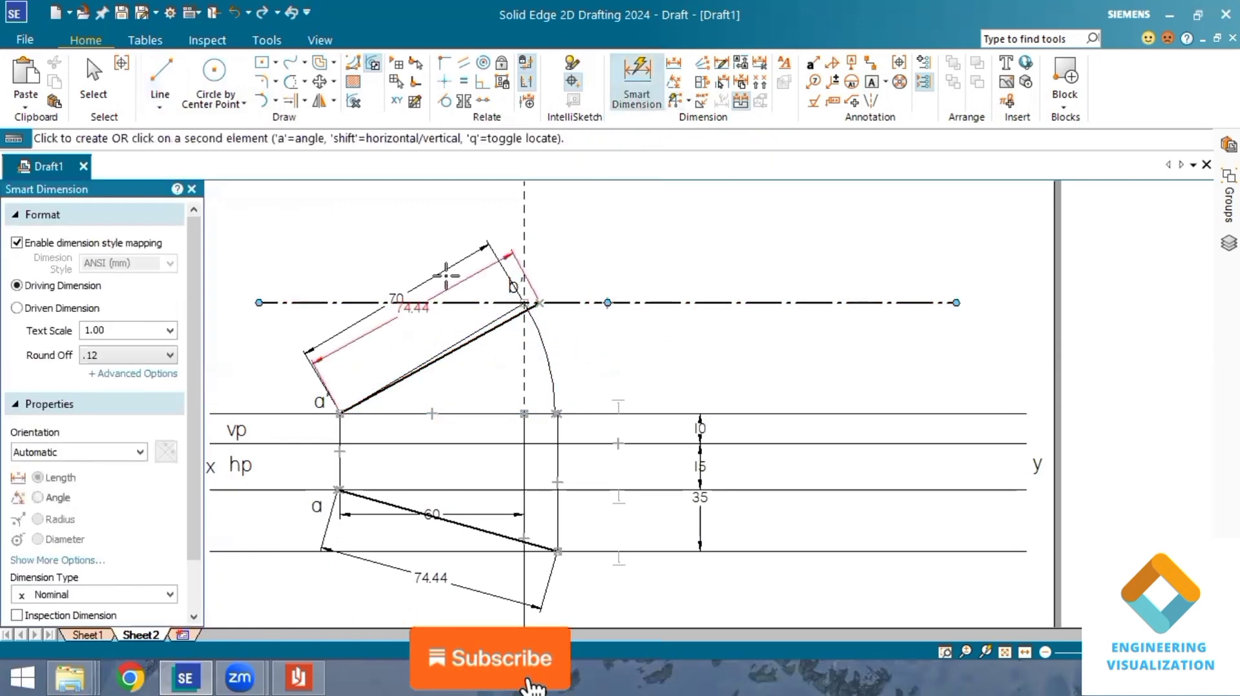
{"action": "left_click", "coordinate": [388, 257]}
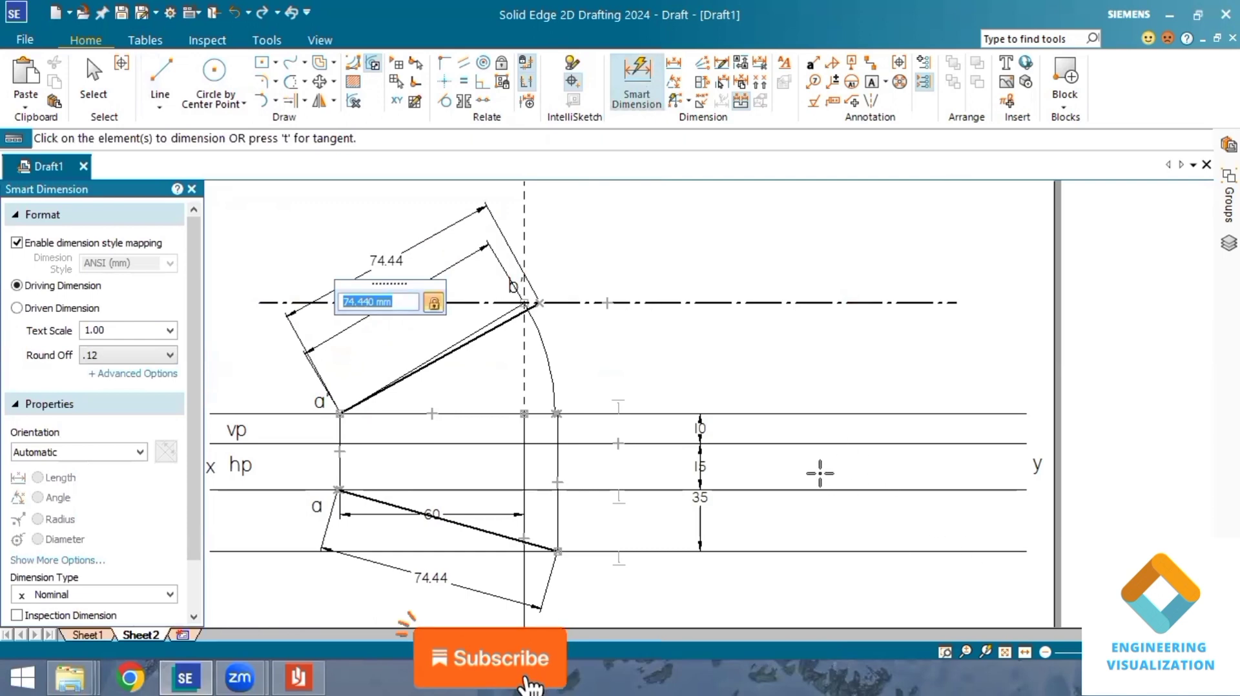
- Draw a 0.13 mm wide vertical line about 61 mm long from the thick upper line's end down to the line 15 mm below xy
{"action": "scroll", "coordinate": [819, 474], "scroll_direction": "down", "scroll_amount": 1}
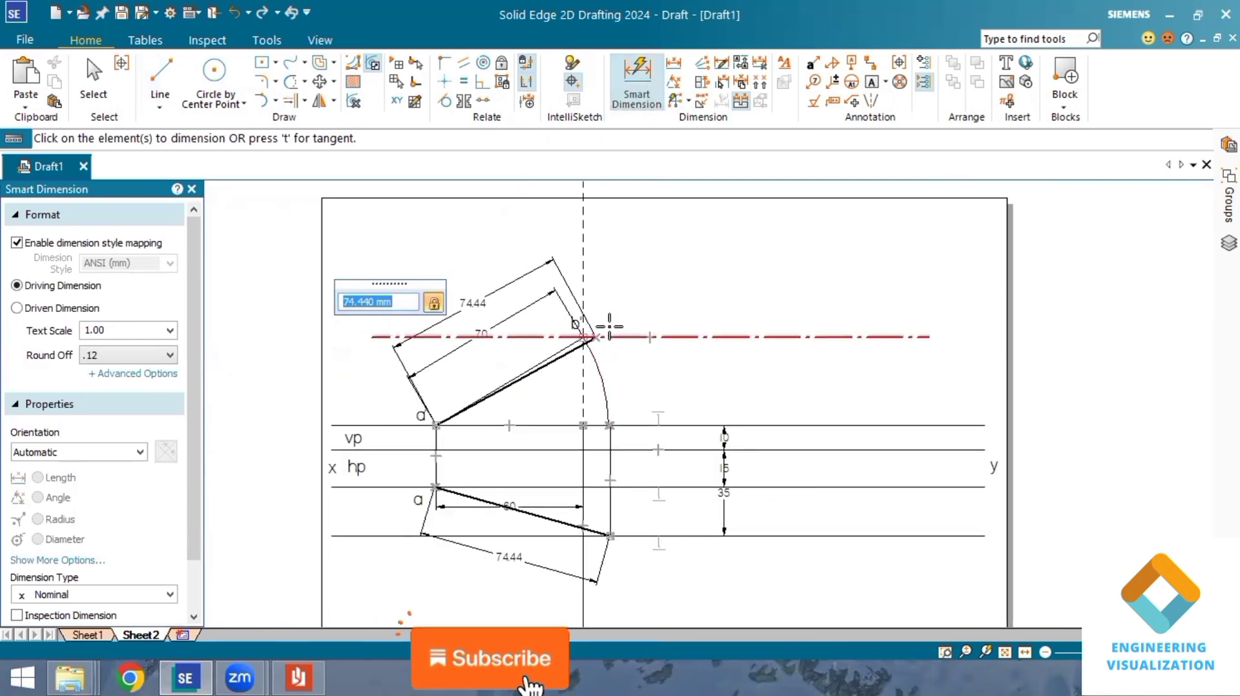
{"action": "left_click", "coordinate": [161, 97]}
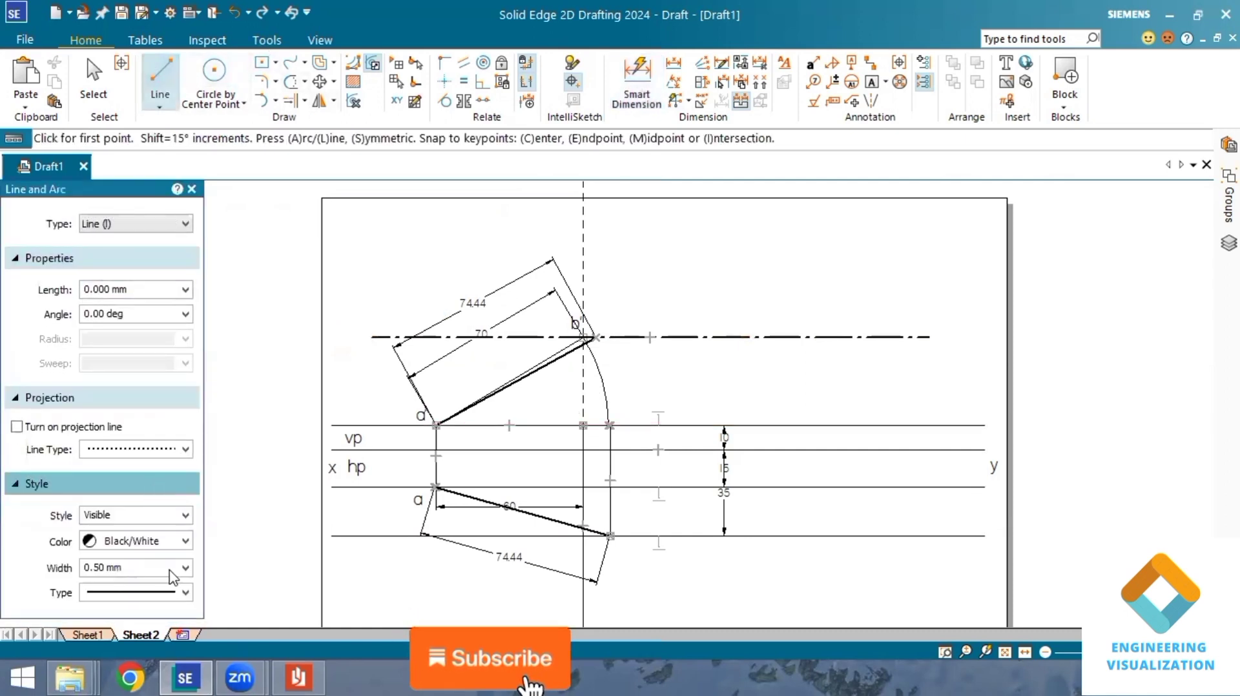
{"action": "left_click", "coordinate": [173, 573]}
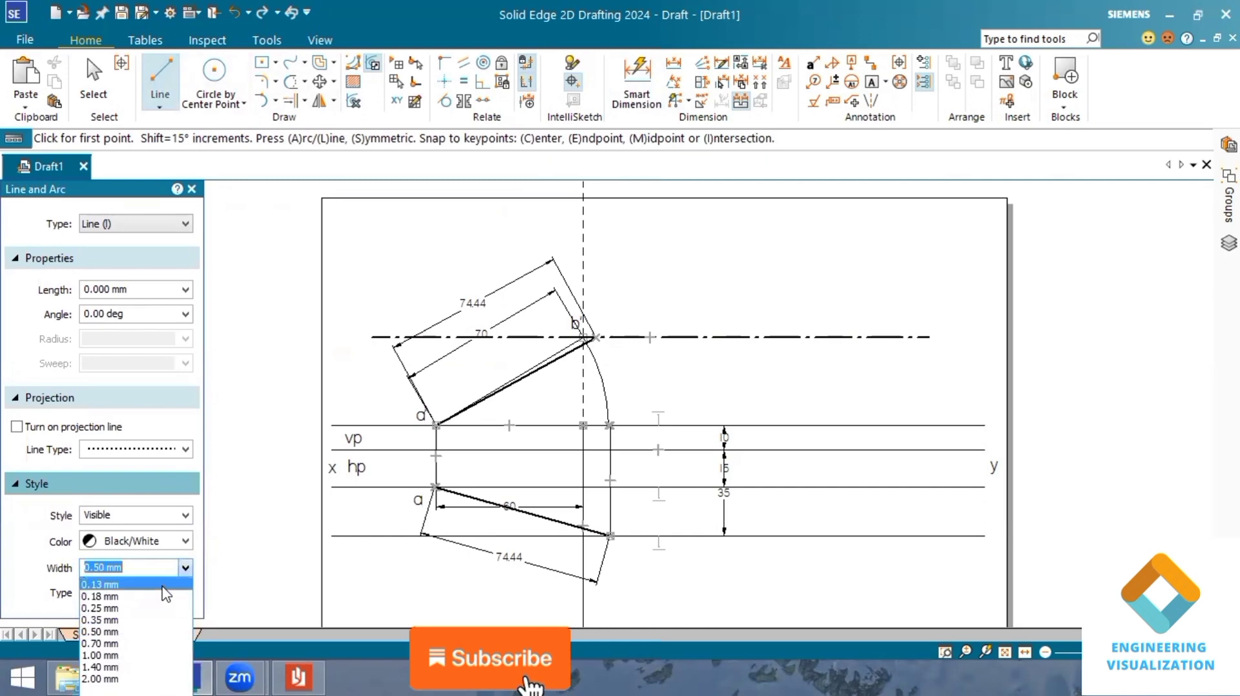
{"action": "left_click", "coordinate": [110, 580]}
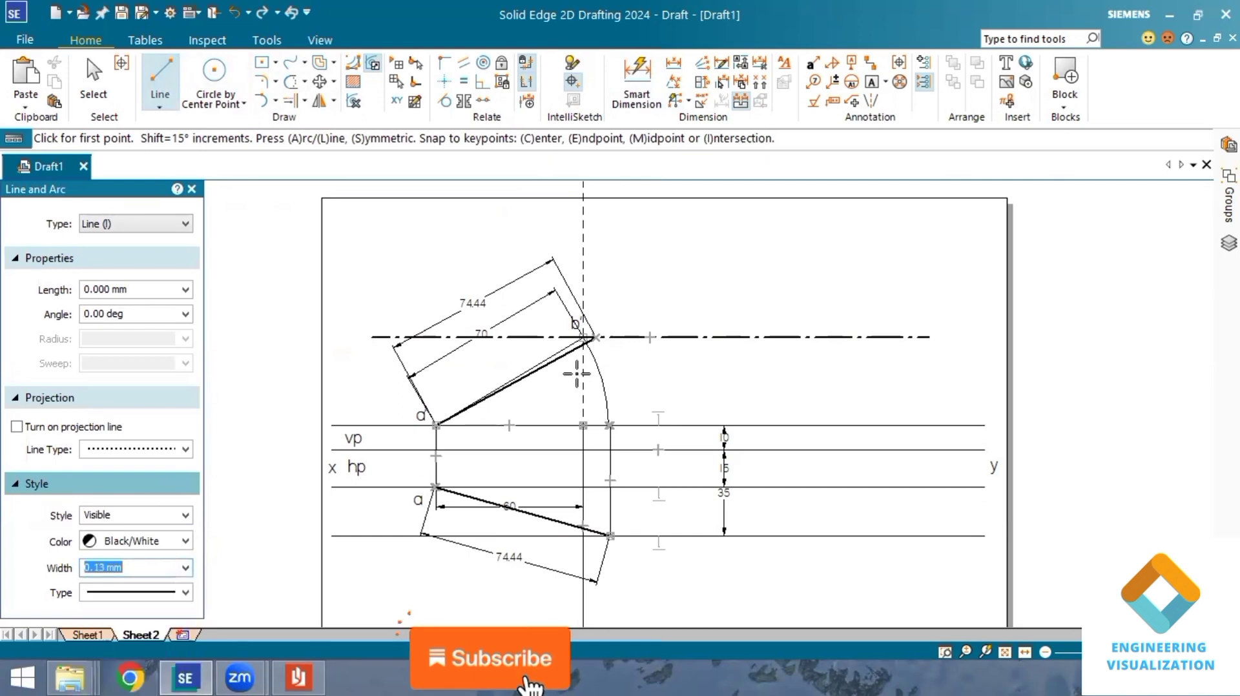
{"action": "left_click", "coordinate": [595, 336]}
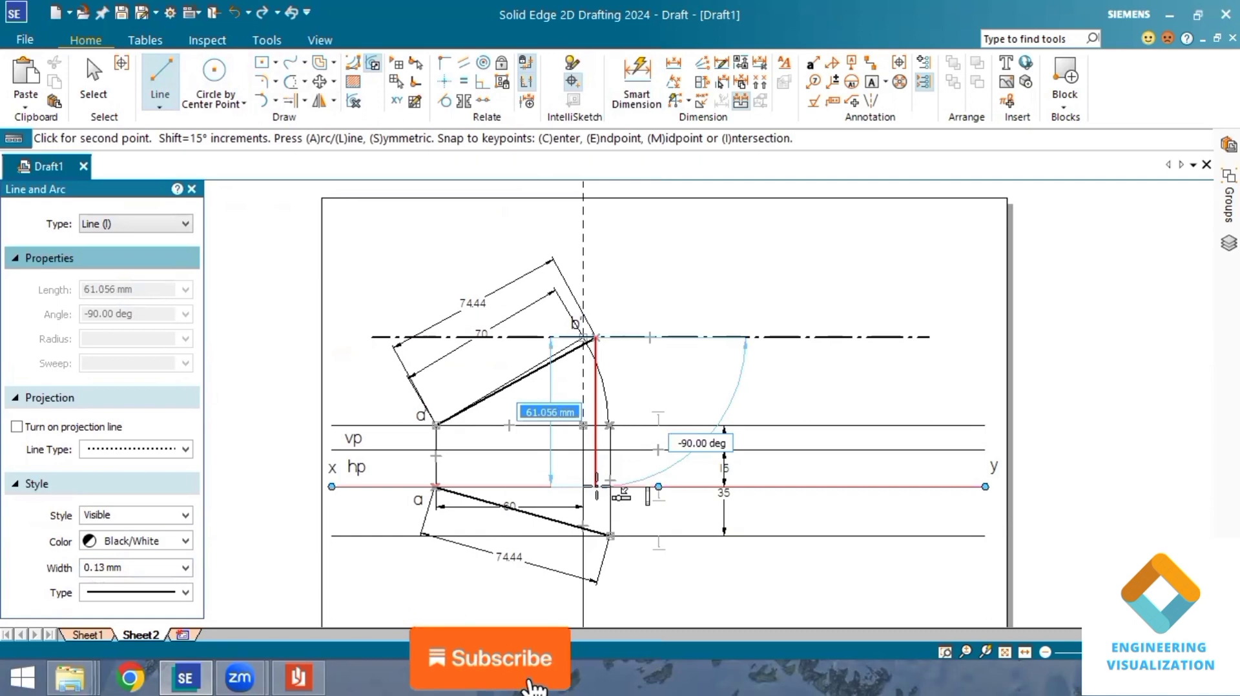
{"action": "left_click", "coordinate": [596, 486]}
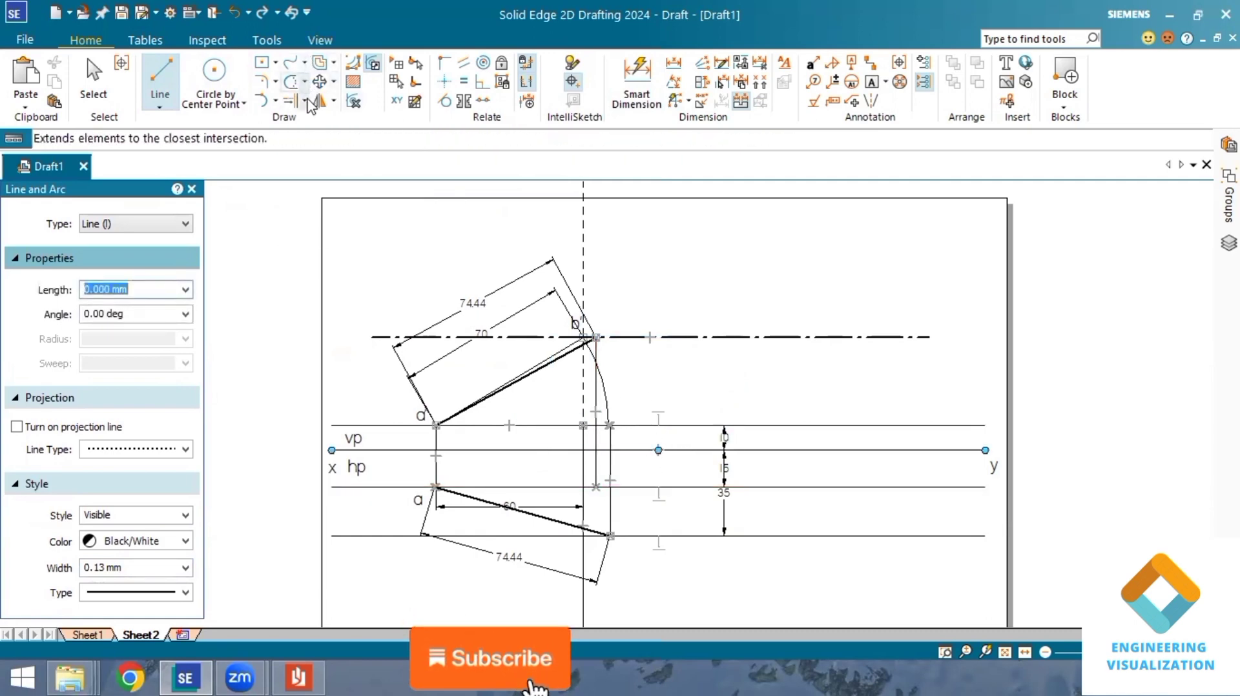
- Draw an arc by center point about a, radius about 66 mm, from the vertical line's lower end to the line 35 mm below xy
{"action": "left_click", "coordinate": [276, 101]}
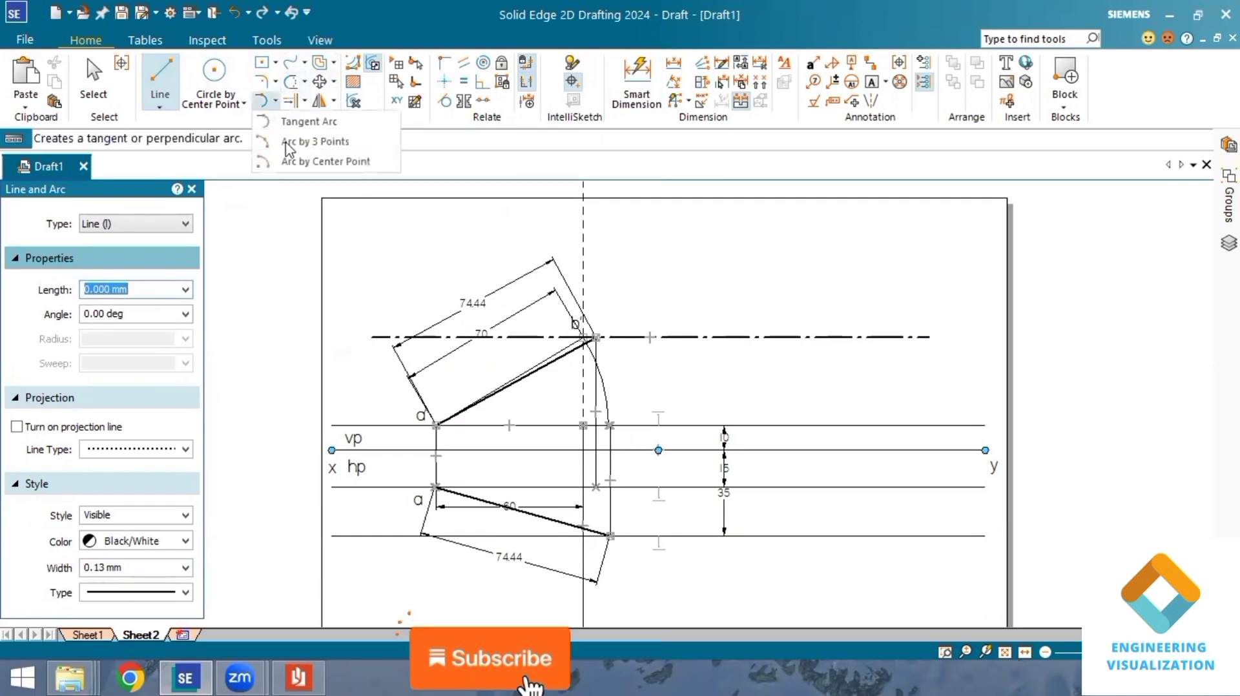
{"action": "left_click", "coordinate": [310, 160]}
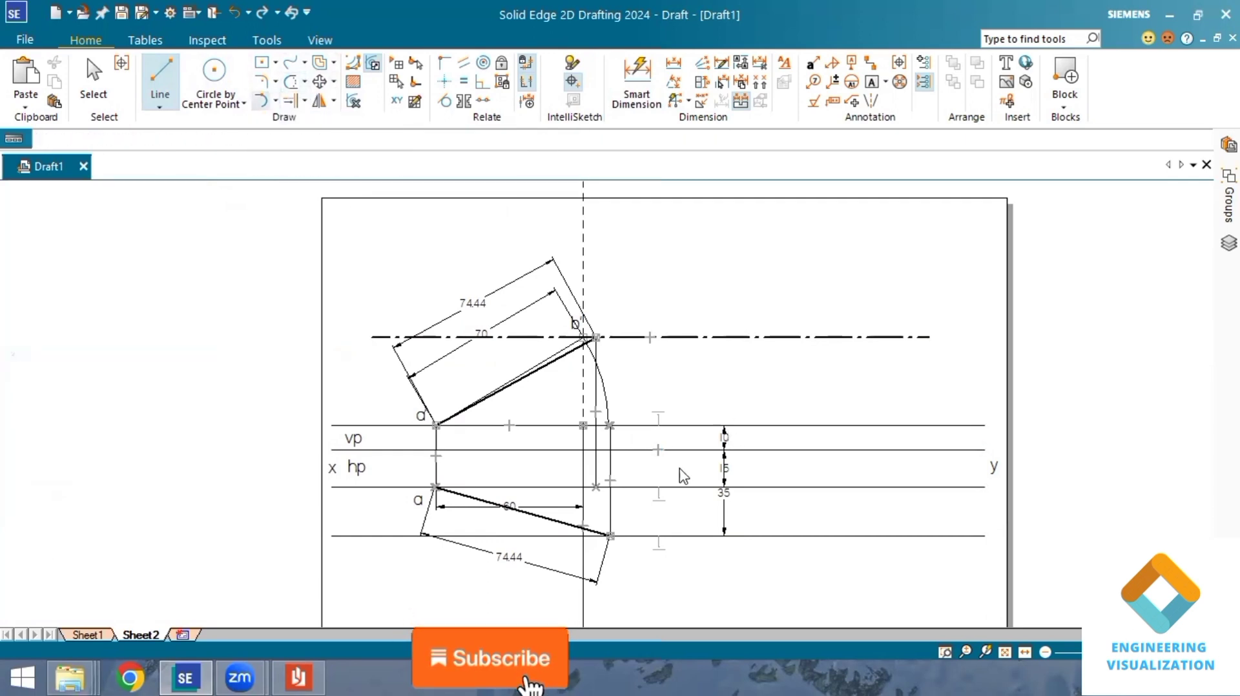
{"action": "left_click", "coordinate": [434, 486]}
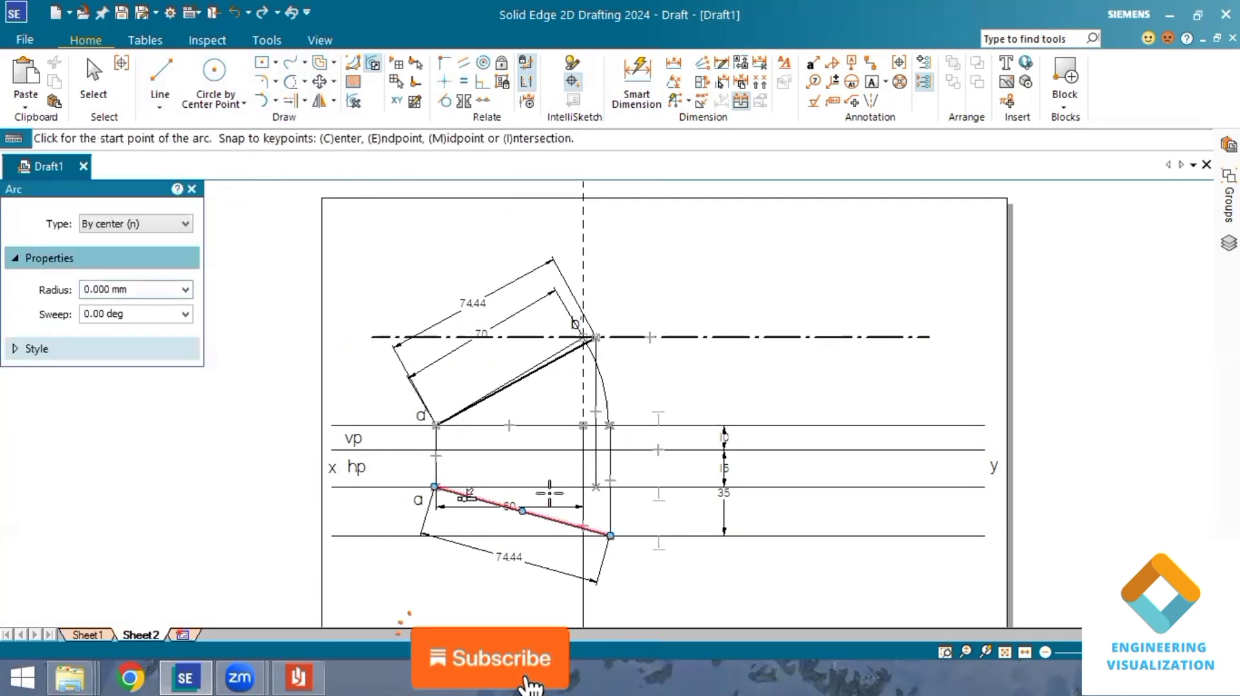
{"action": "left_click", "coordinate": [595, 487]}
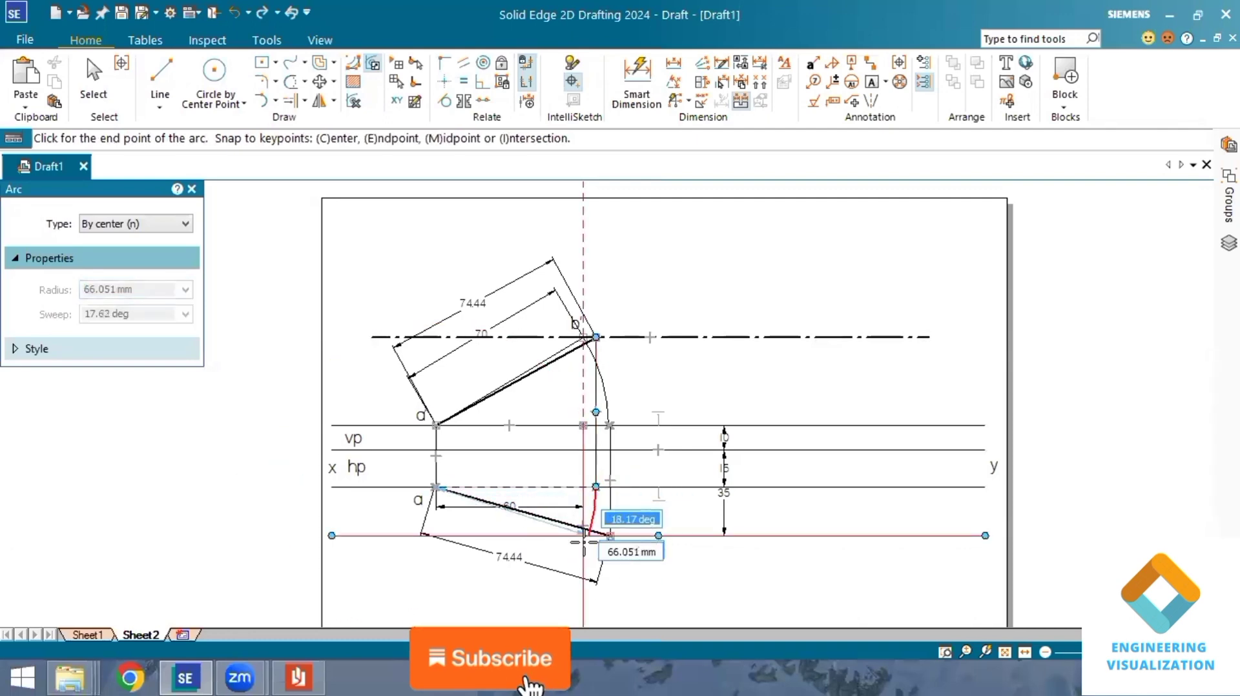
{"action": "scroll", "coordinate": [585, 536], "scroll_direction": "up", "scroll_amount": 3}
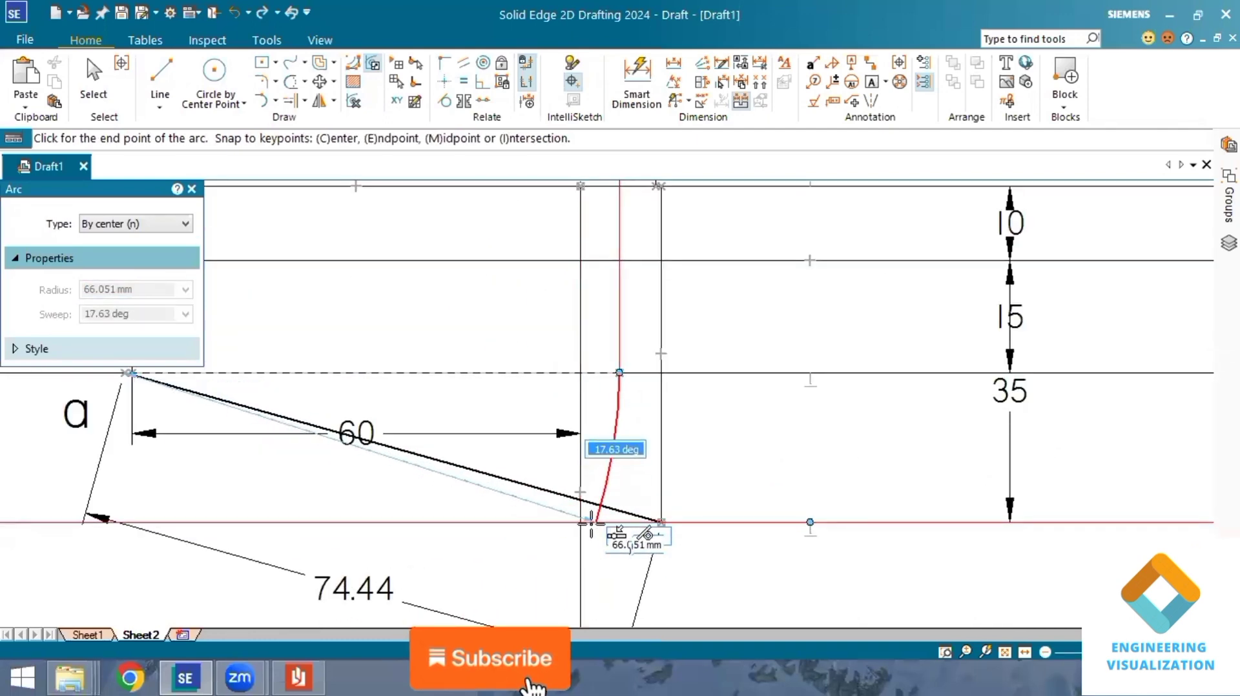
{"action": "left_click", "coordinate": [591, 523]}
{"action": "scroll", "coordinate": [856, 542], "scroll_direction": "down", "scroll_amount": 3}
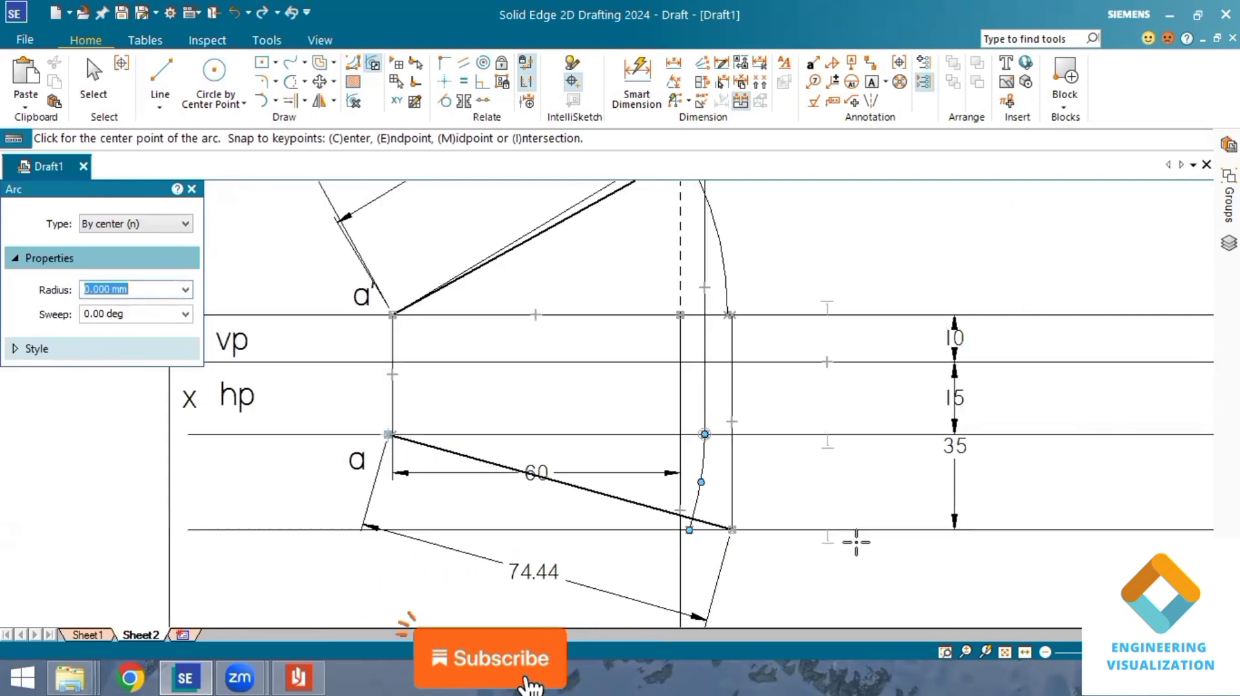
{"action": "scroll", "coordinate": [857, 542], "scroll_direction": "down", "scroll_amount": 1}
- Draw a solid 0.13 mm wide line from a to the end of the new arc on the line 35 mm below xy
{"action": "left_click", "coordinate": [161, 73]}
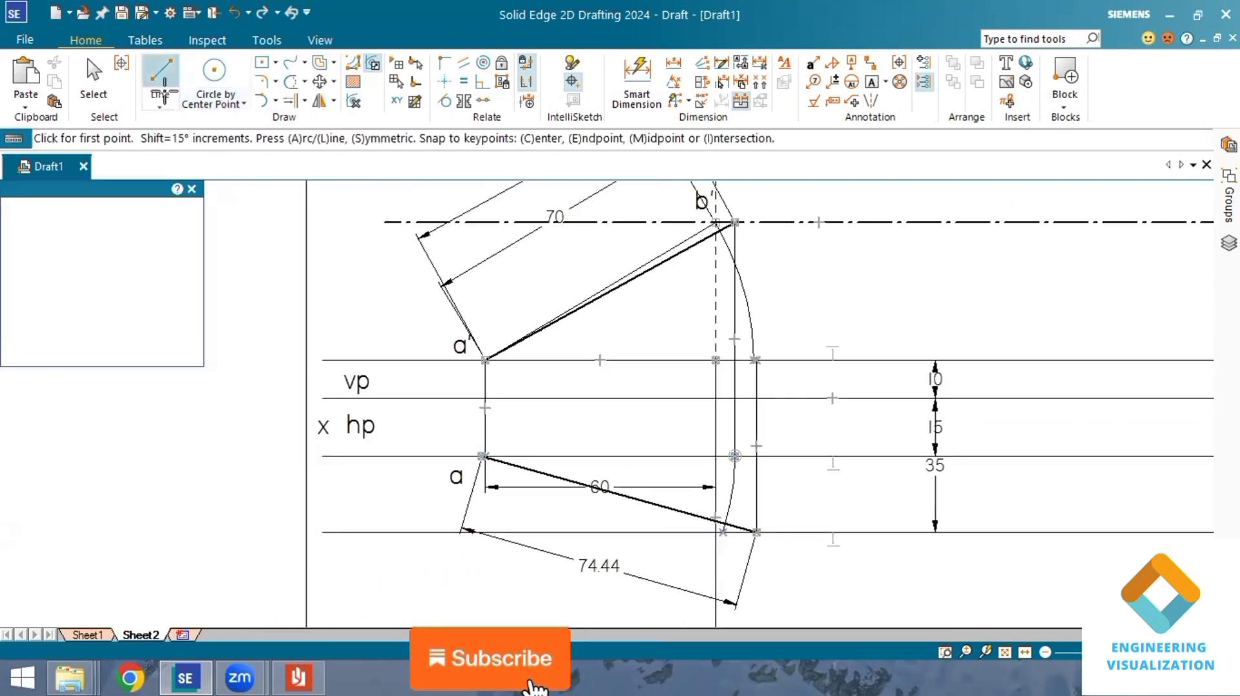
{"action": "left_click", "coordinate": [129, 491]}
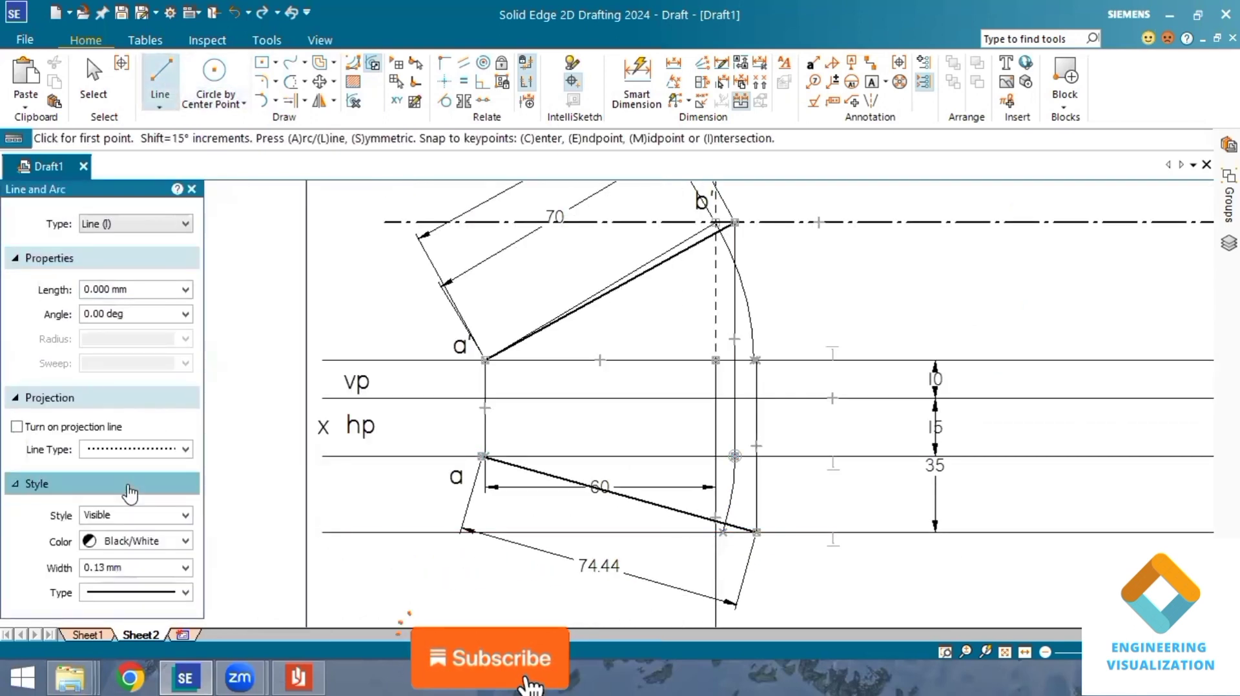
{"action": "left_click", "coordinate": [129, 492]}
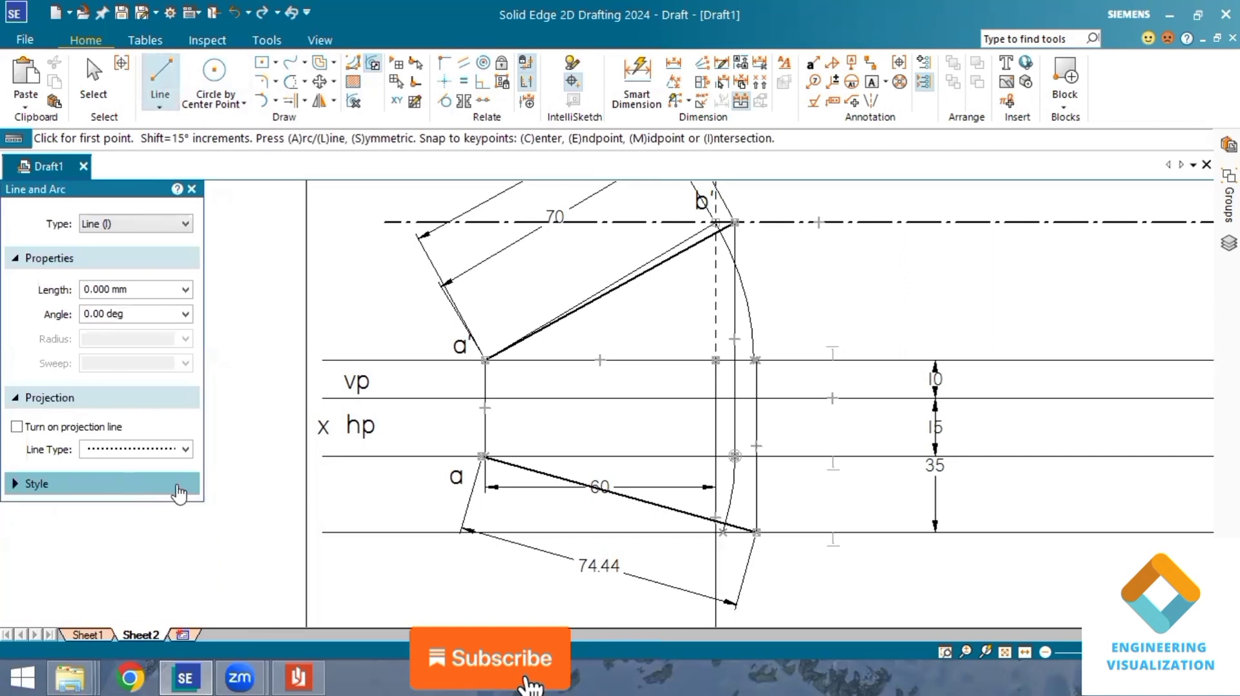
{"action": "left_click", "coordinate": [486, 457]}
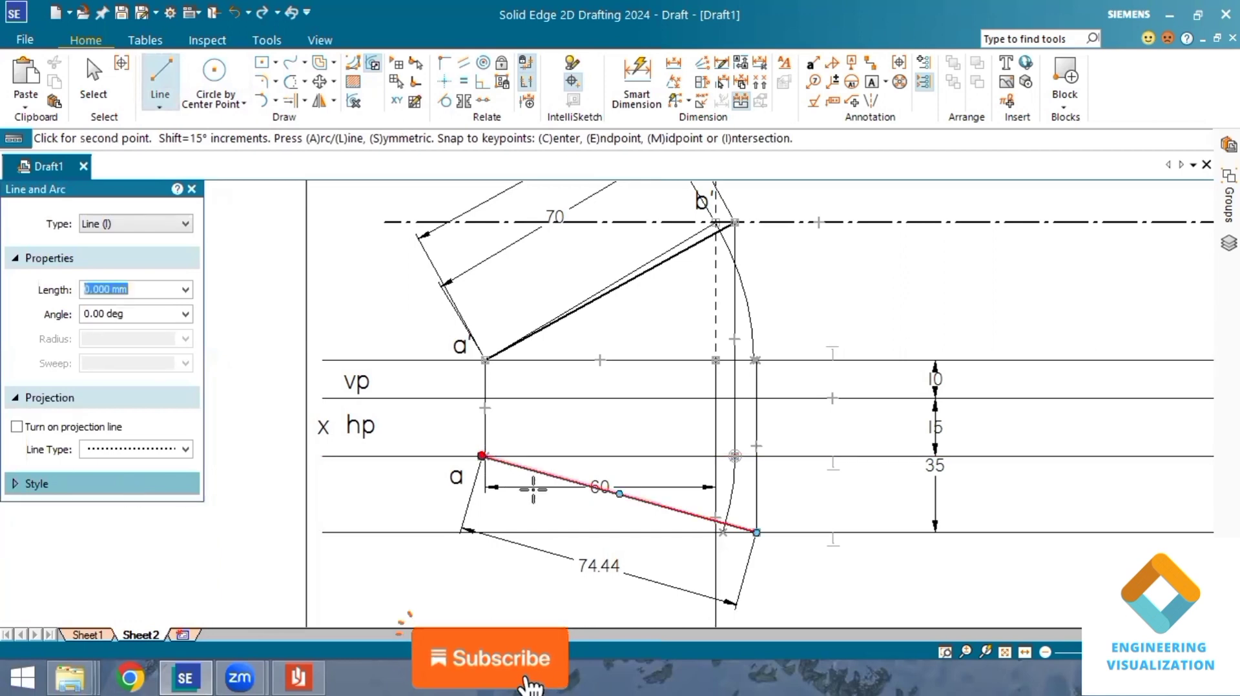
{"action": "left_click", "coordinate": [722, 532]}
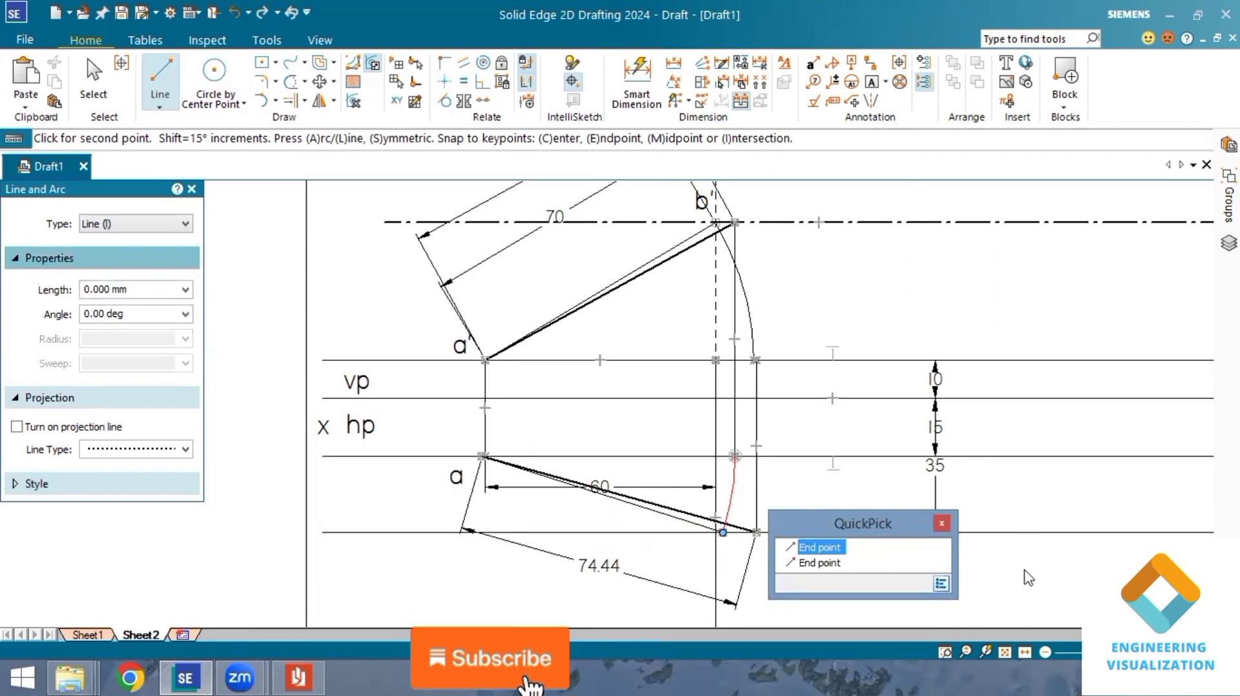
{"action": "left_click", "coordinate": [854, 569]}
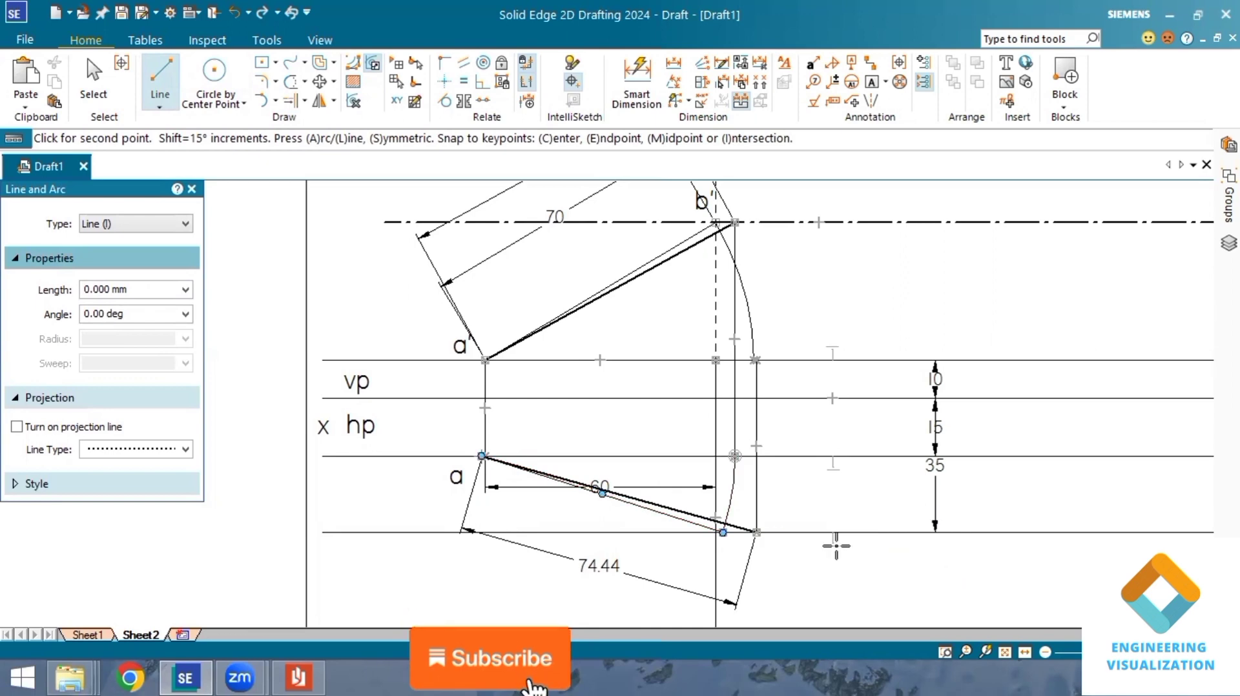
{"action": "right_click", "coordinate": [951, 576]}
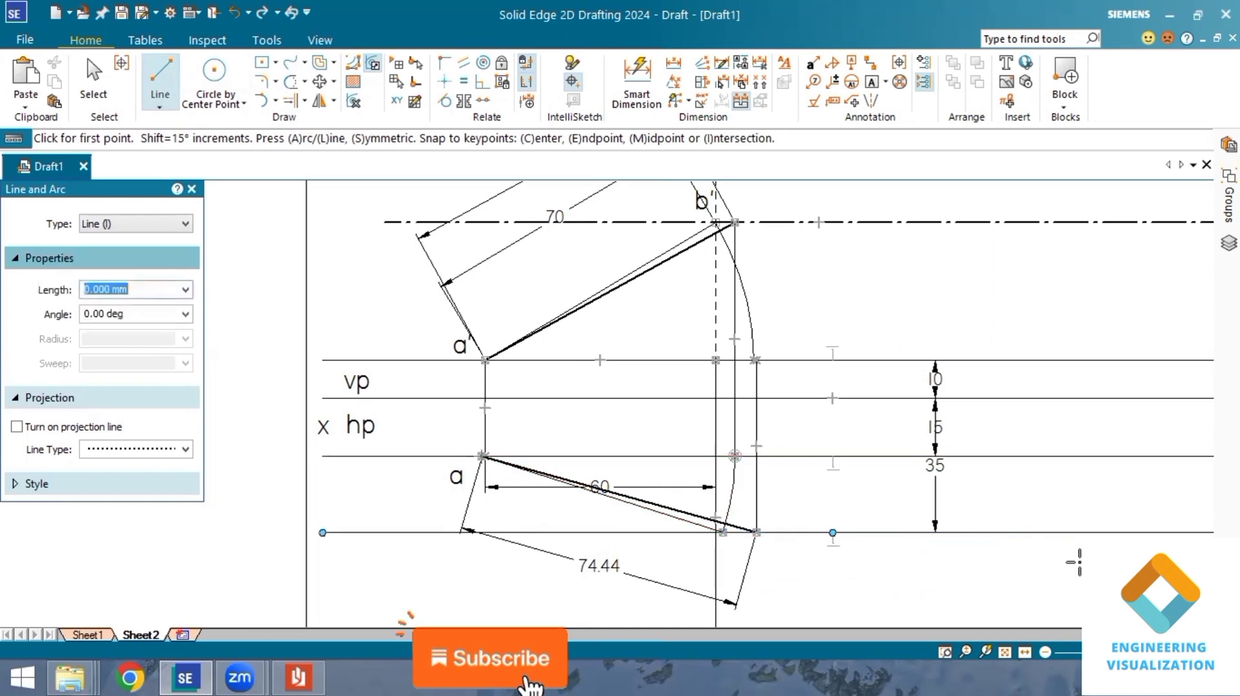
- Dimension the angle between the thick upper line from a' and the horizontal line through a'
{"action": "scroll", "coordinate": [882, 515], "scroll_direction": "up", "scroll_amount": 2}
{"action": "scroll", "coordinate": [882, 515], "scroll_direction": "down", "scroll_amount": 3}
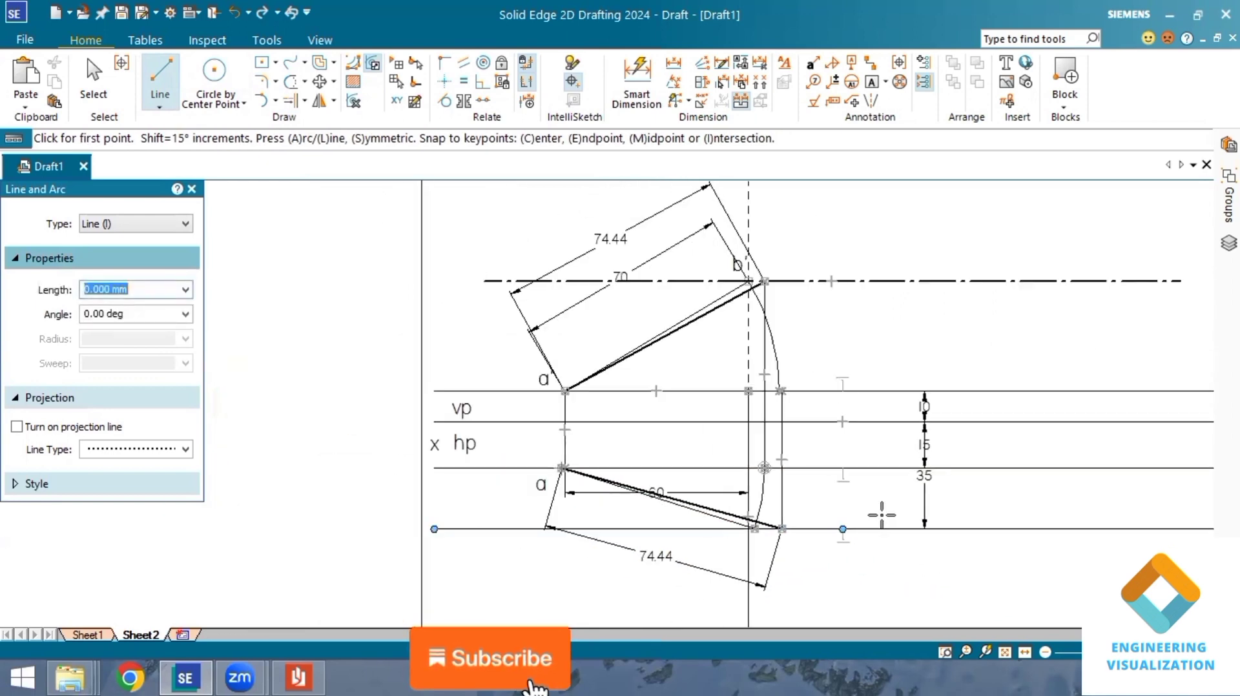
{"action": "scroll", "coordinate": [882, 515], "scroll_direction": "down", "scroll_amount": 3}
{"action": "scroll", "coordinate": [882, 514], "scroll_direction": "up", "scroll_amount": 3}
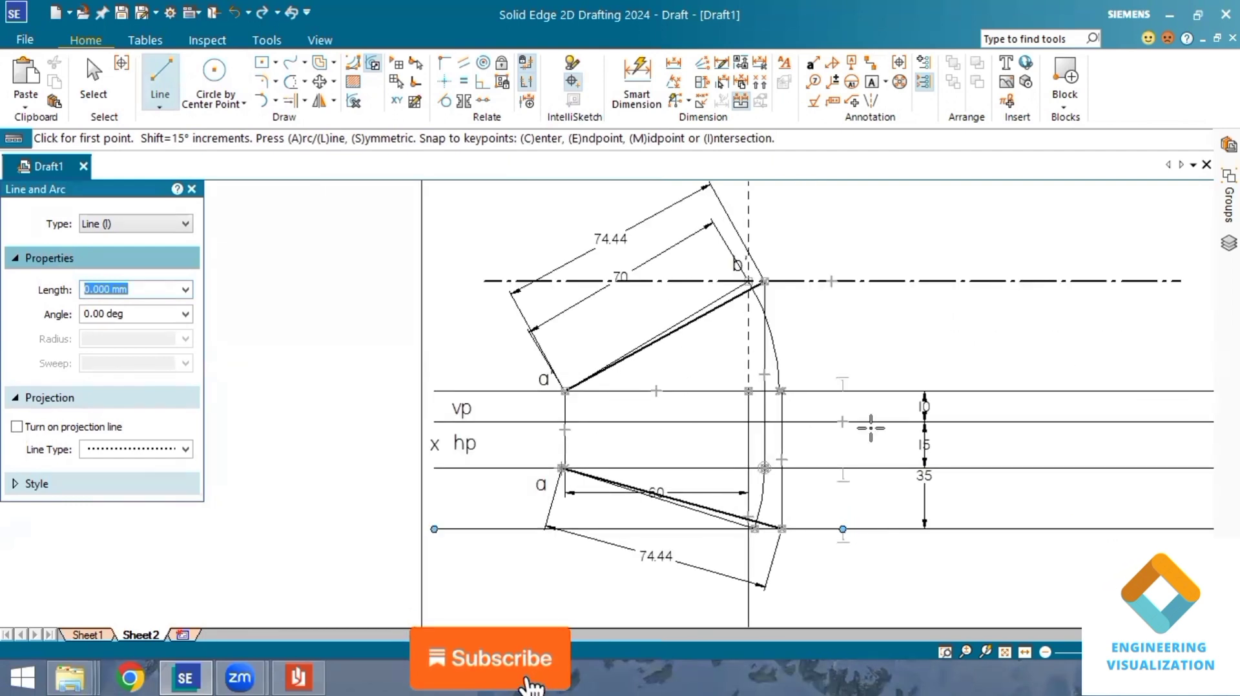
{"action": "left_click", "coordinate": [675, 90]}
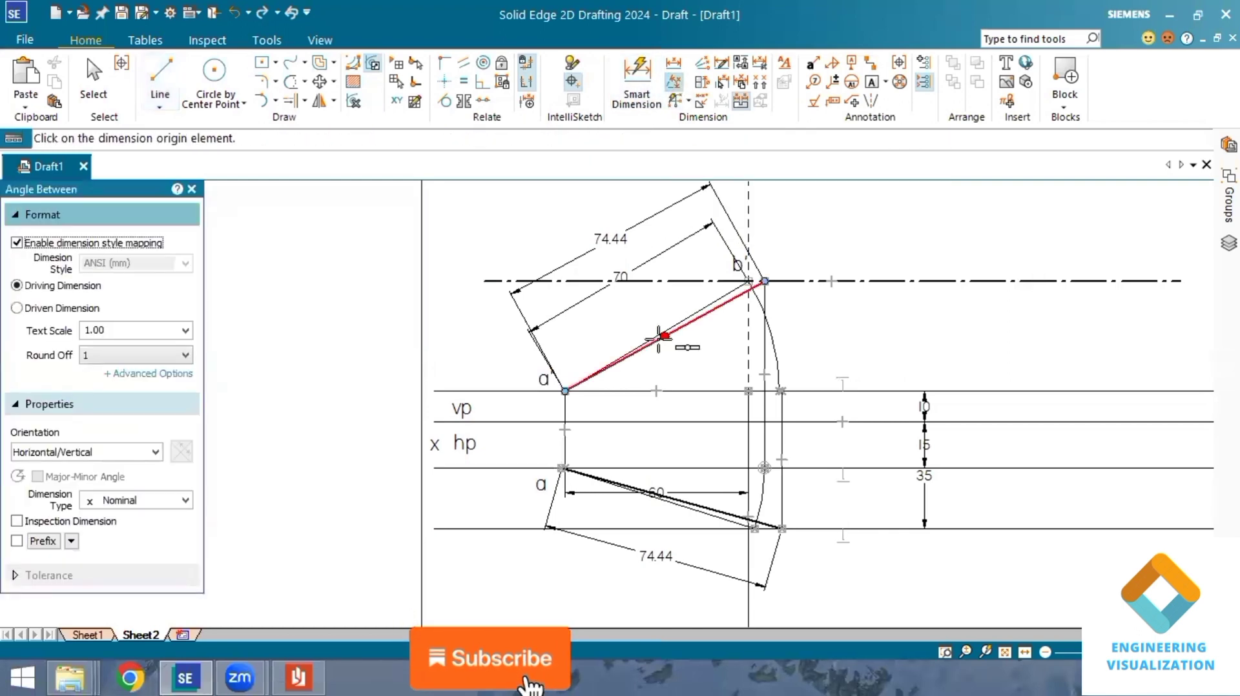
{"action": "left_click", "coordinate": [642, 350]}
{"action": "left_click", "coordinate": [671, 390]}
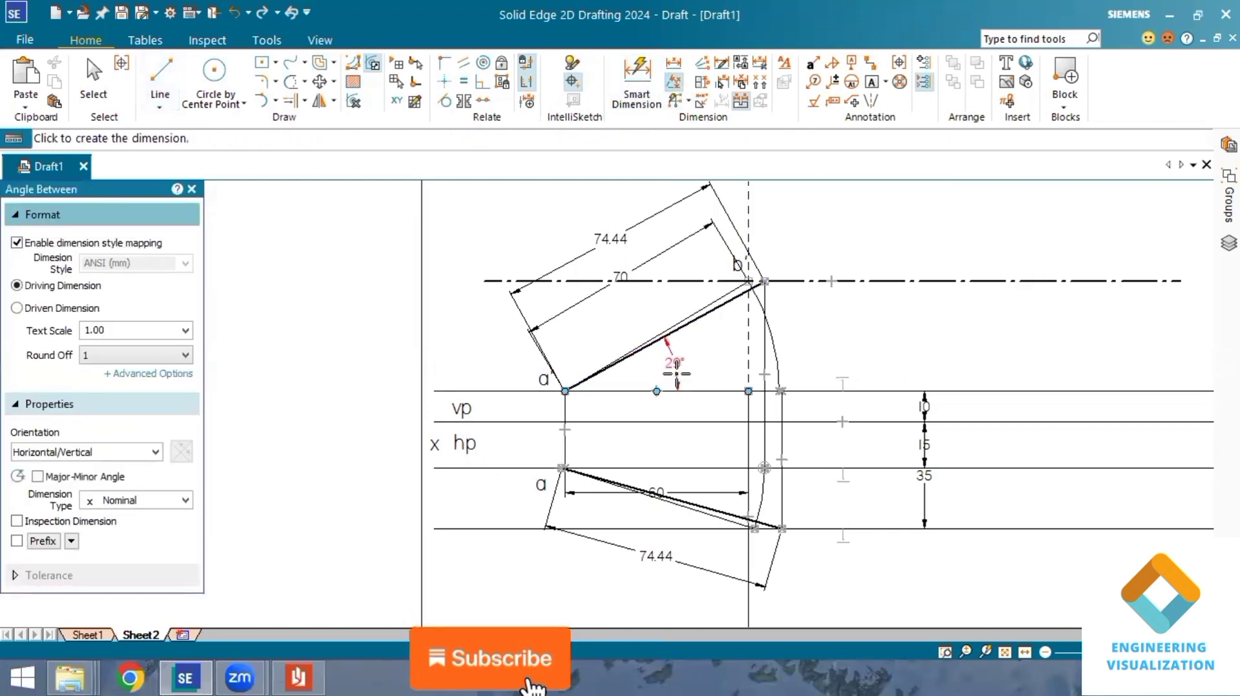
{"action": "left_click", "coordinate": [676, 372]}
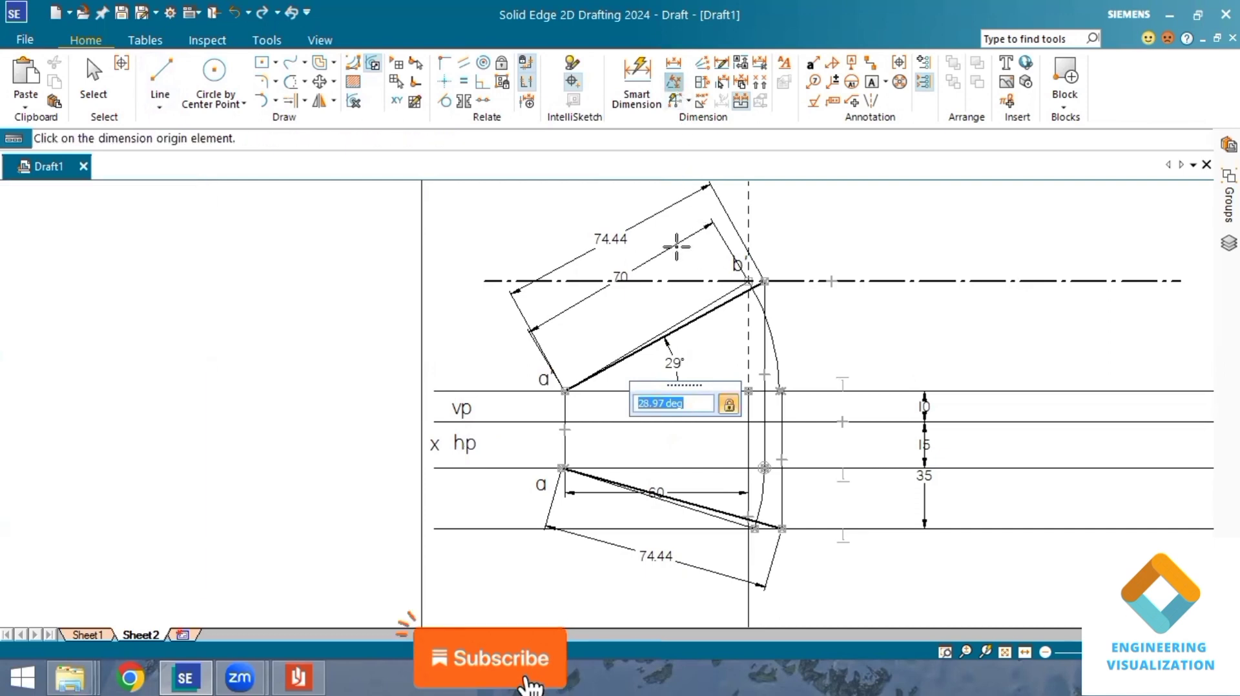
{"action": "left_click", "coordinate": [683, 315]}
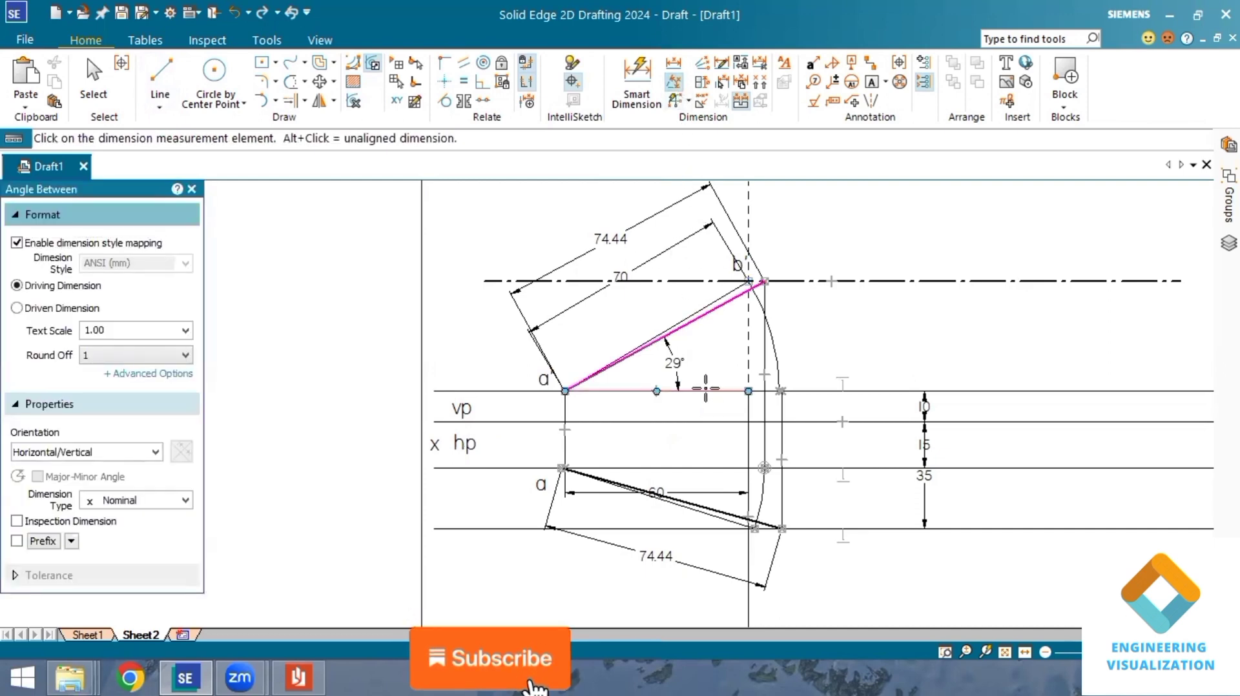
{"action": "right_click", "coordinate": [704, 351]}
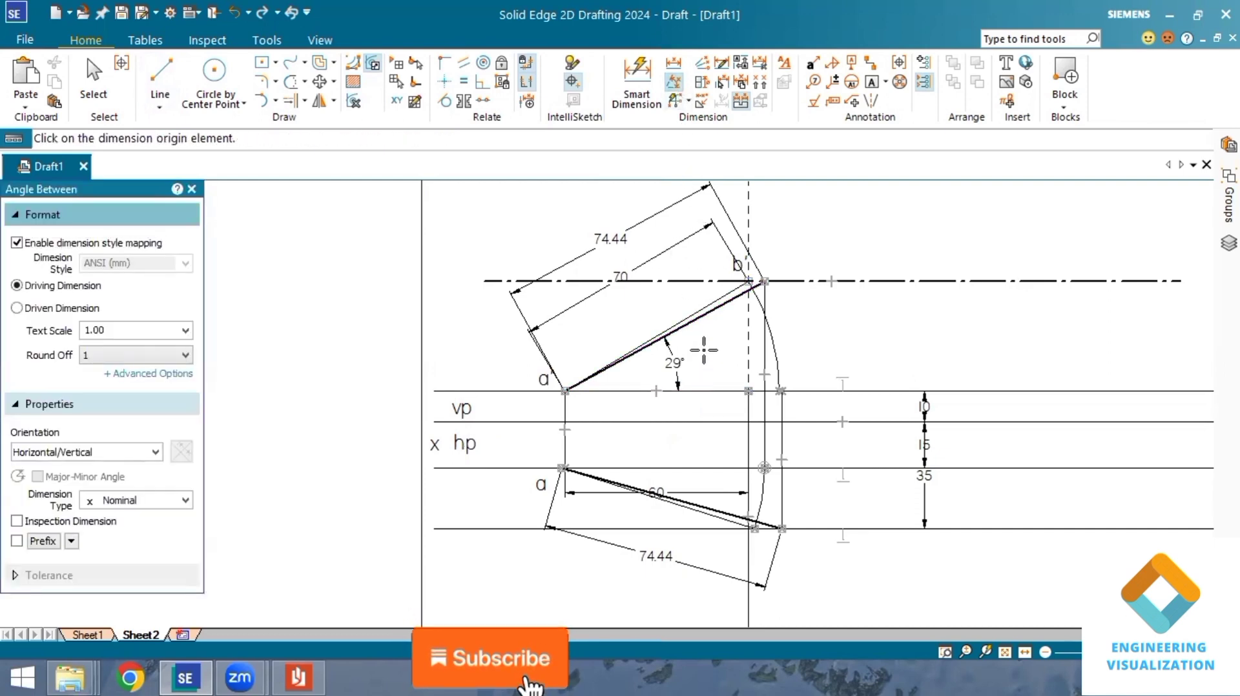
{"action": "left_click", "coordinate": [717, 296]}
{"action": "right_click", "coordinate": [717, 296]}
- Dimension the angle between the thin line a'b' and the horizontal through a', placing it outside the thick line's angle dimension
{"action": "scroll", "coordinate": [713, 300], "scroll_direction": "up", "scroll_amount": 2}
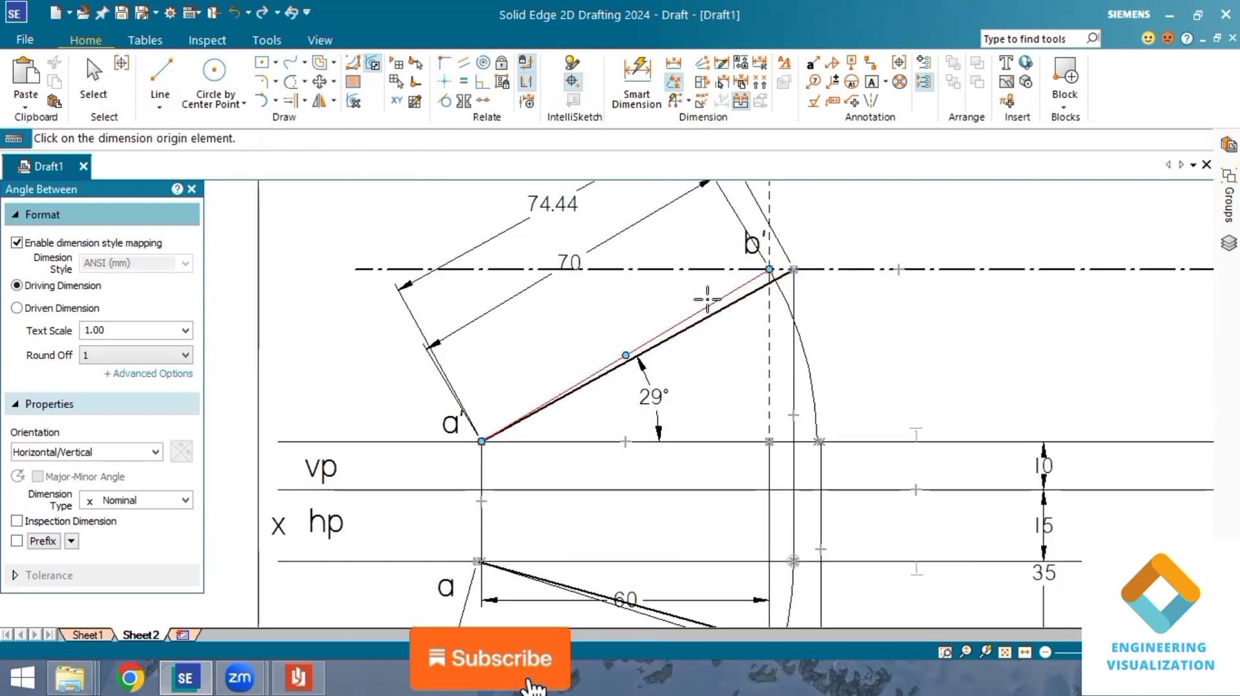
{"action": "left_click", "coordinate": [698, 301]}
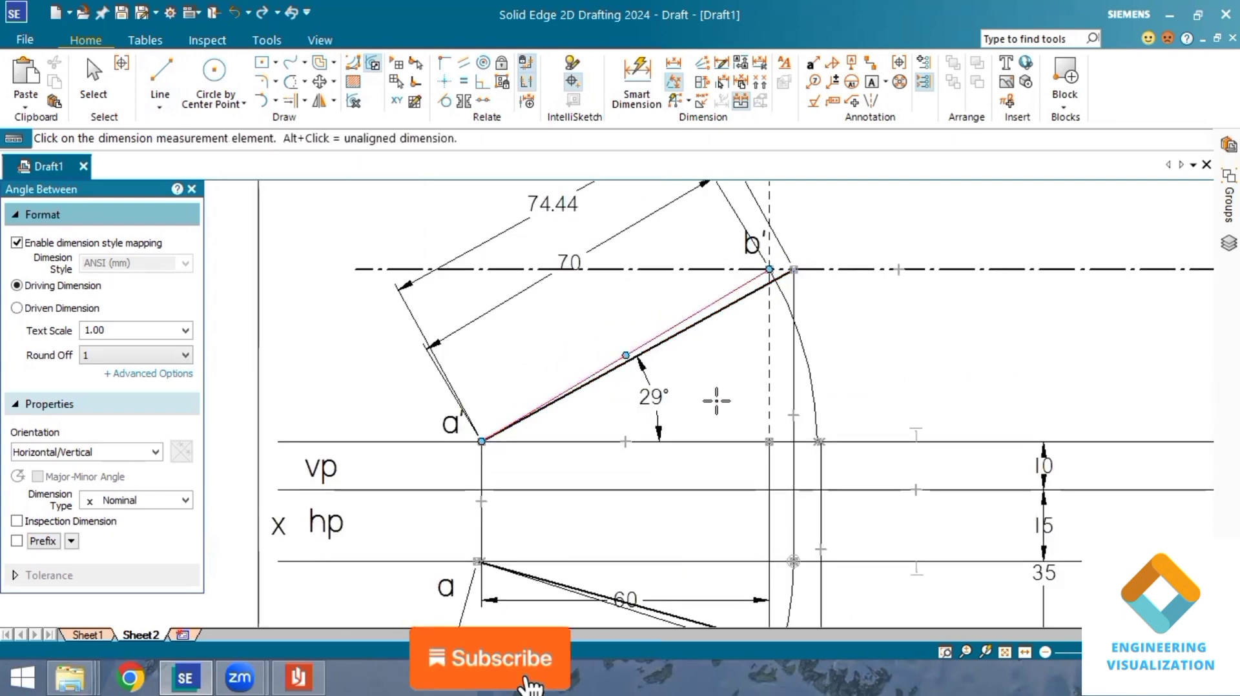
{"action": "left_click", "coordinate": [715, 438]}
{"action": "left_click", "coordinate": [715, 433]}
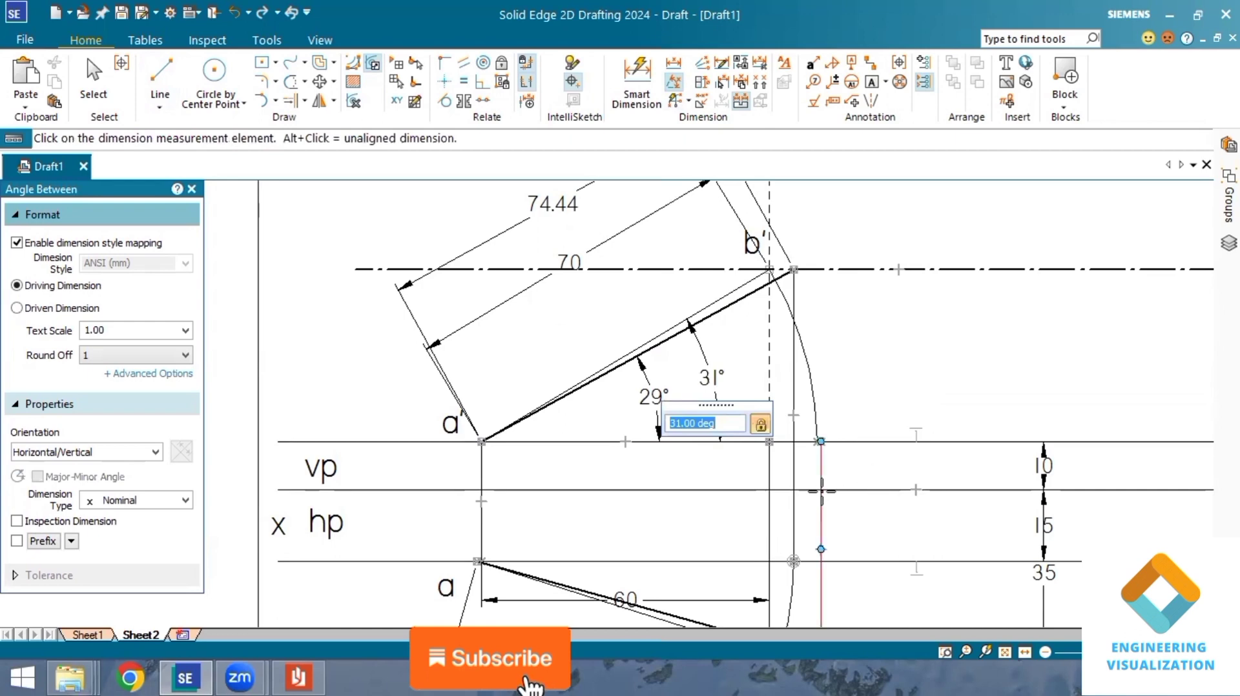
- Dimension the angle between the thick lower line from a and the horizontal line 15 mm below xy
{"action": "scroll", "coordinate": [821, 491], "scroll_direction": "down", "scroll_amount": 3}
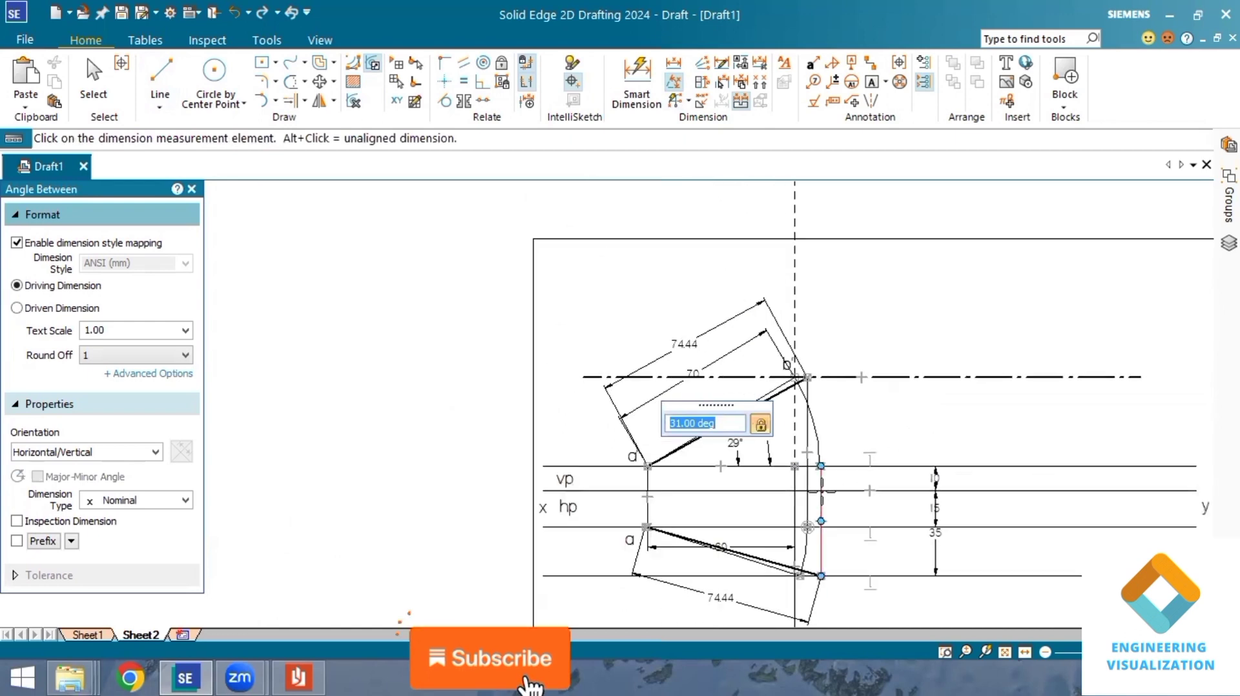
{"action": "left_click", "coordinate": [674, 83]}
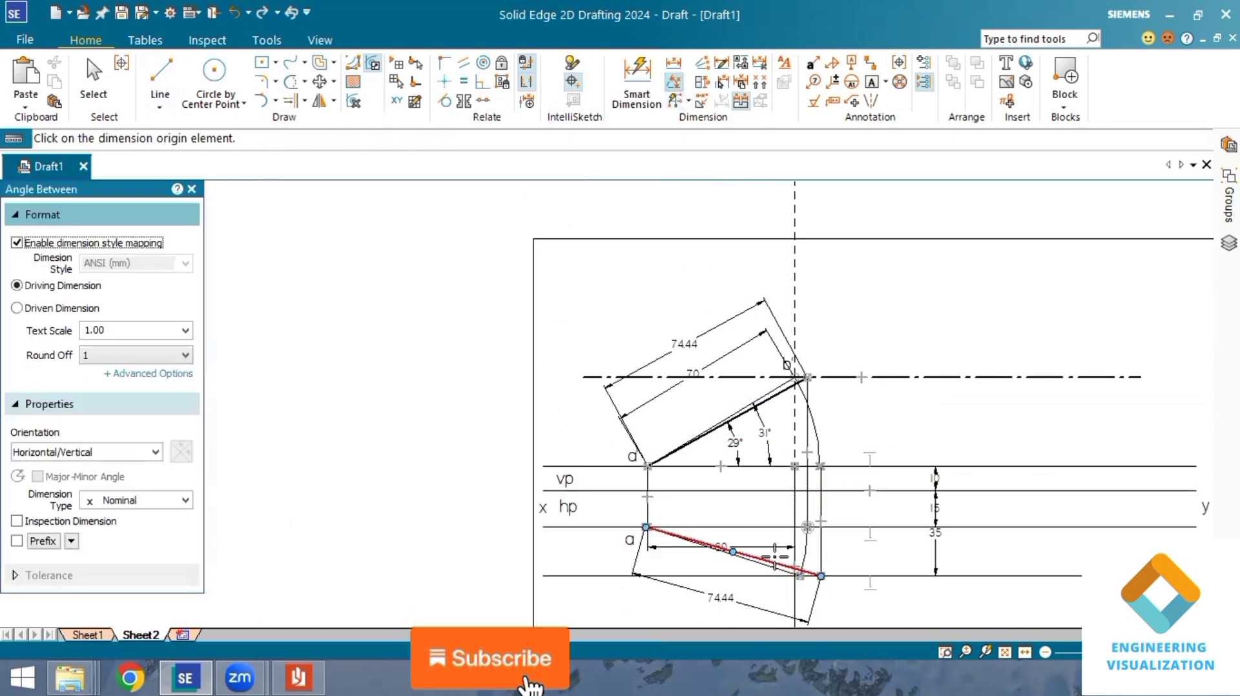
{"action": "left_click", "coordinate": [774, 559]}
{"action": "left_click", "coordinate": [775, 527]}
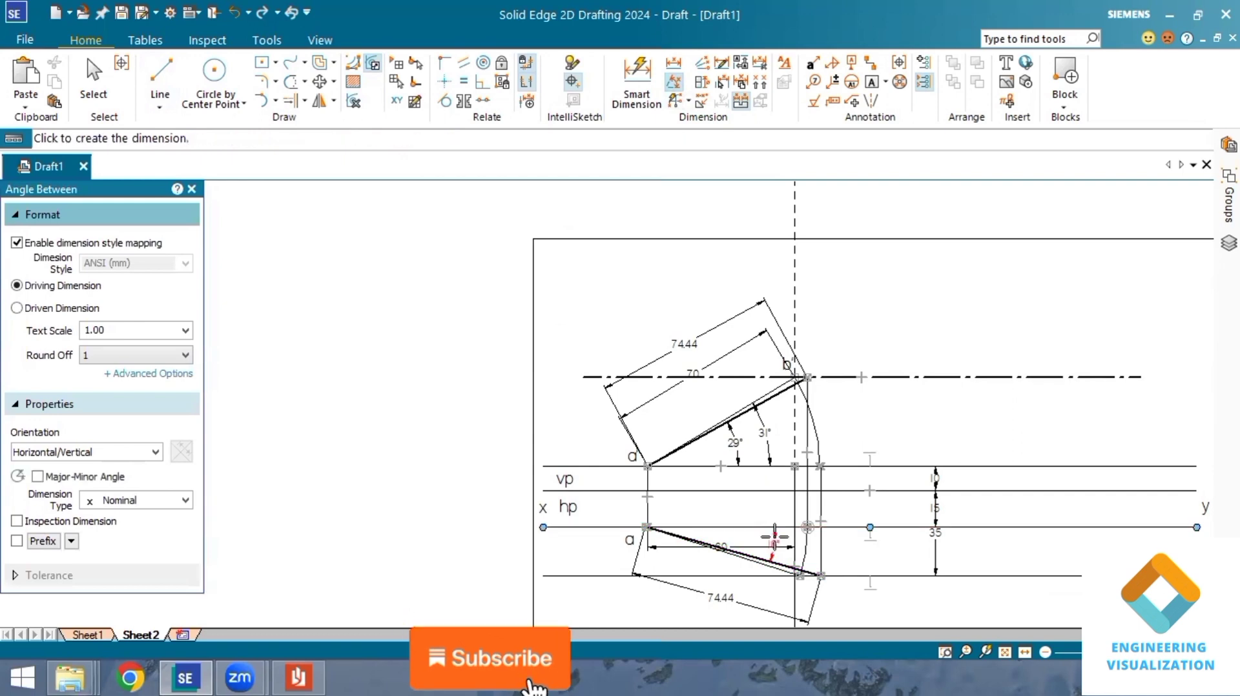
{"action": "left_click", "coordinate": [775, 537]}
- Dimension the angle between the thin lower line from a and the horizontal line 15 mm below xy
{"action": "left_click", "coordinate": [674, 84]}
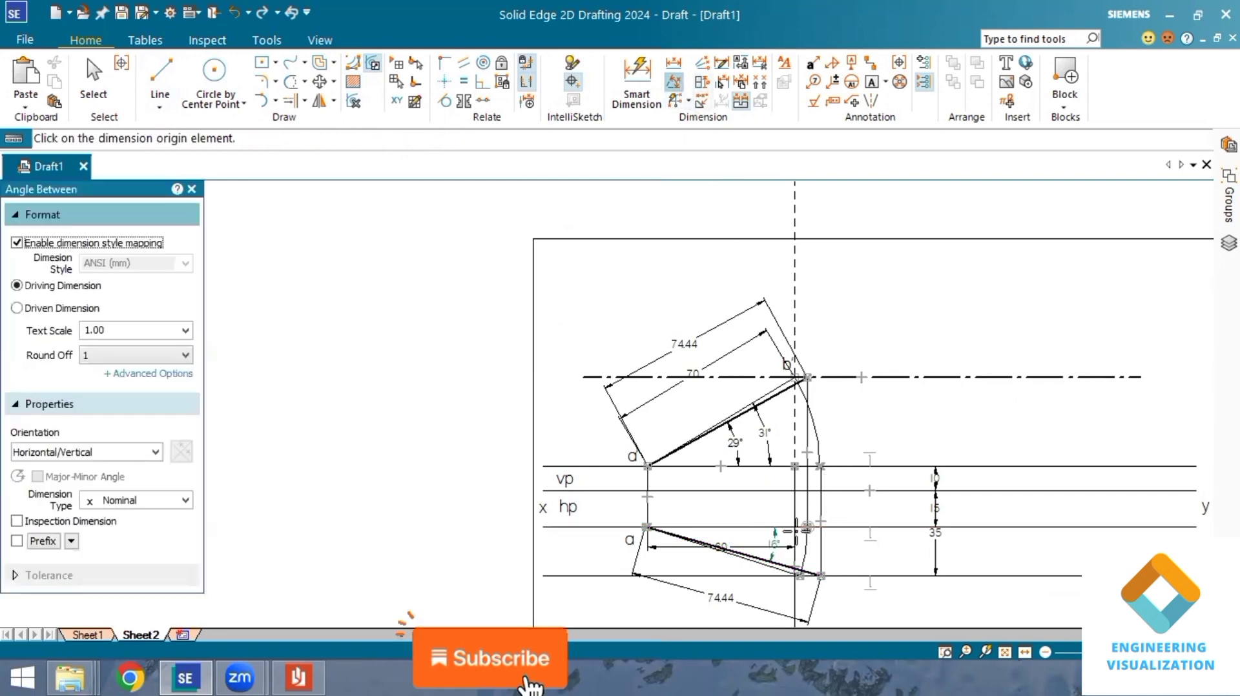
{"action": "left_click", "coordinate": [755, 565]}
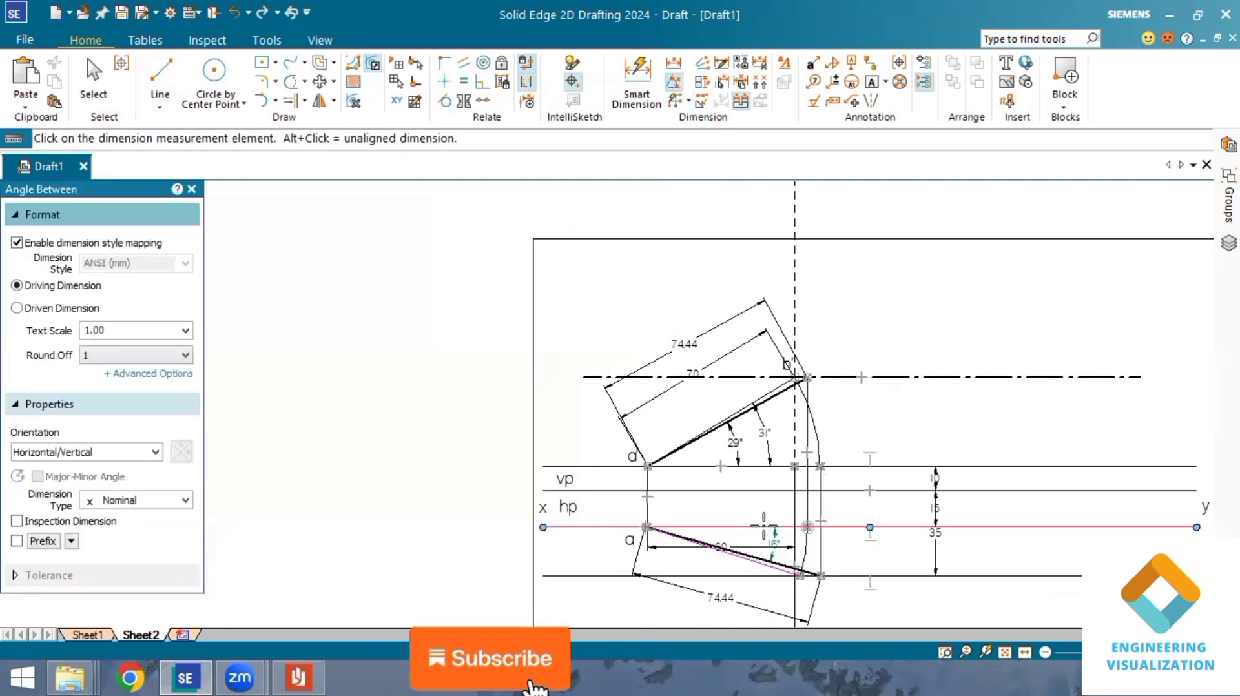
{"action": "left_click", "coordinate": [778, 527]}
{"action": "left_click", "coordinate": [785, 548]}
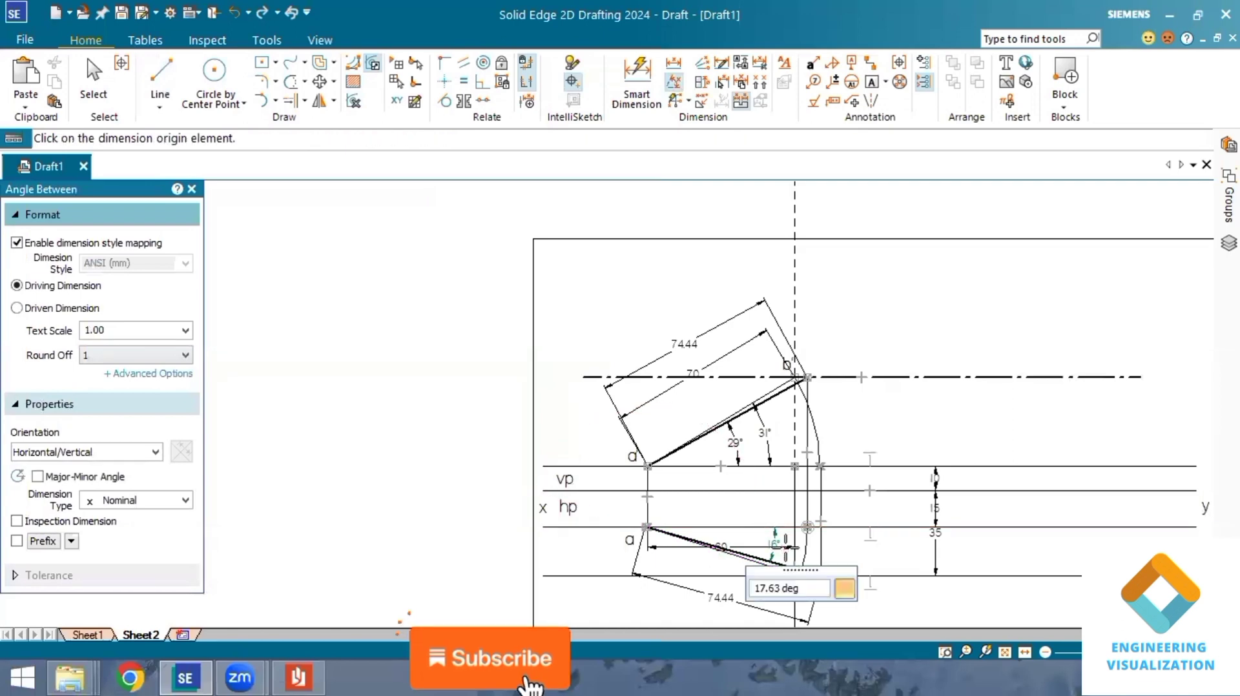
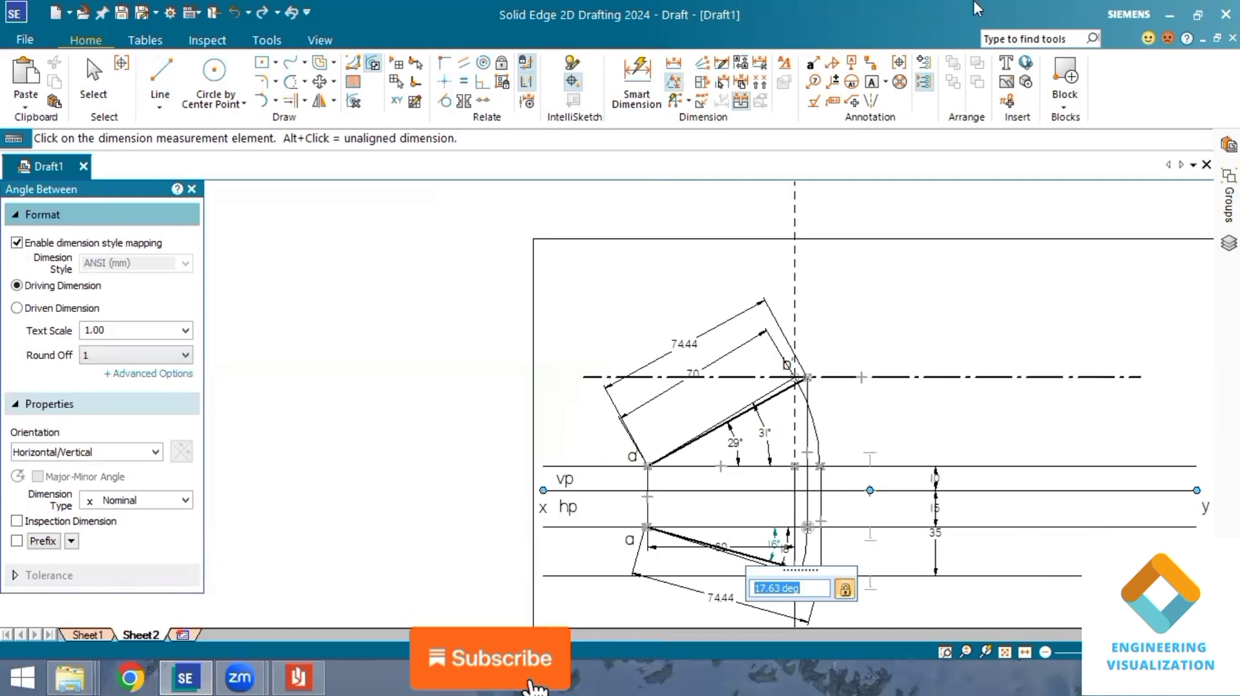
- Check the questions in Model Question Paper BCEAD103.pdf in Reader and return to the Solid Edge drawing
{"action": "left_click", "coordinate": [965, 652]}
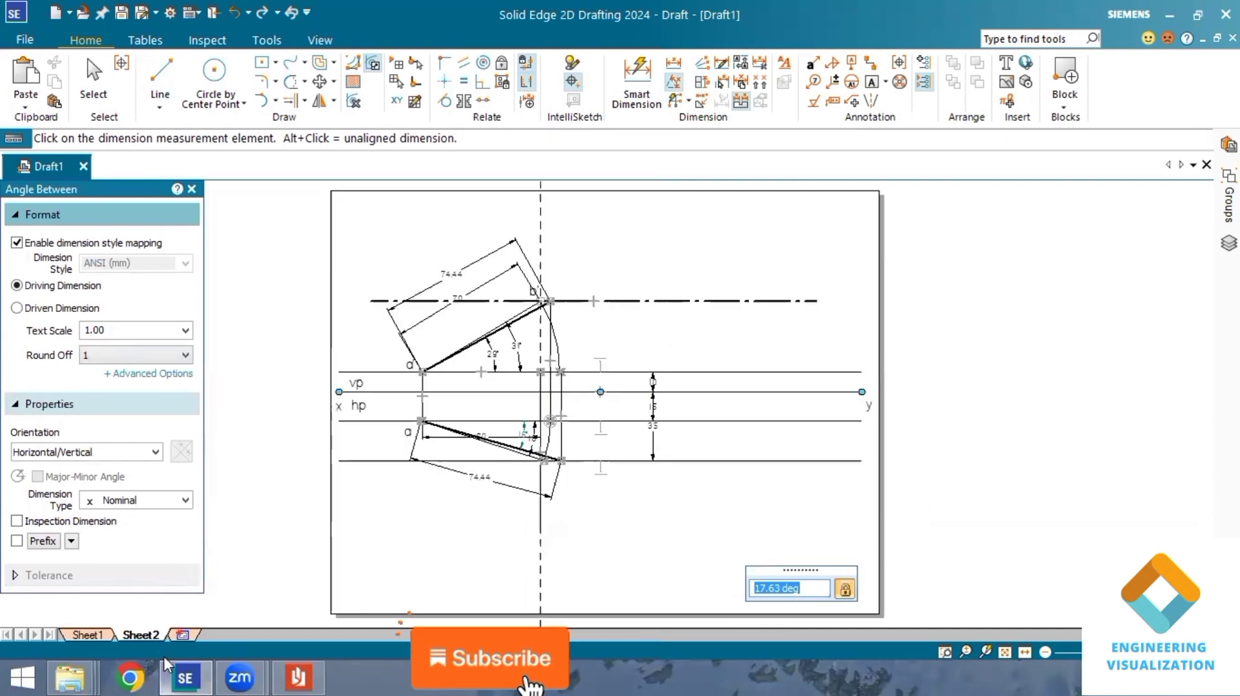
{"action": "left_click", "coordinate": [183, 634]}
{"action": "left_click", "coordinate": [283, 675]}
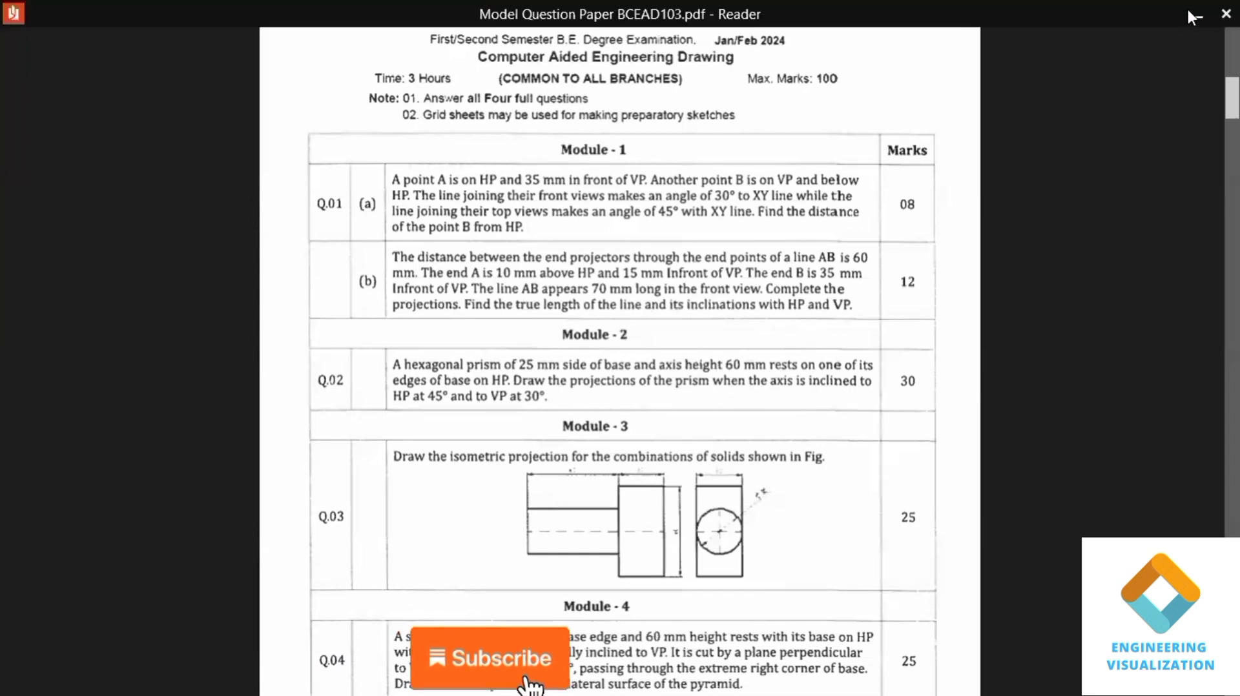
{"action": "left_click", "coordinate": [1204, 16]}
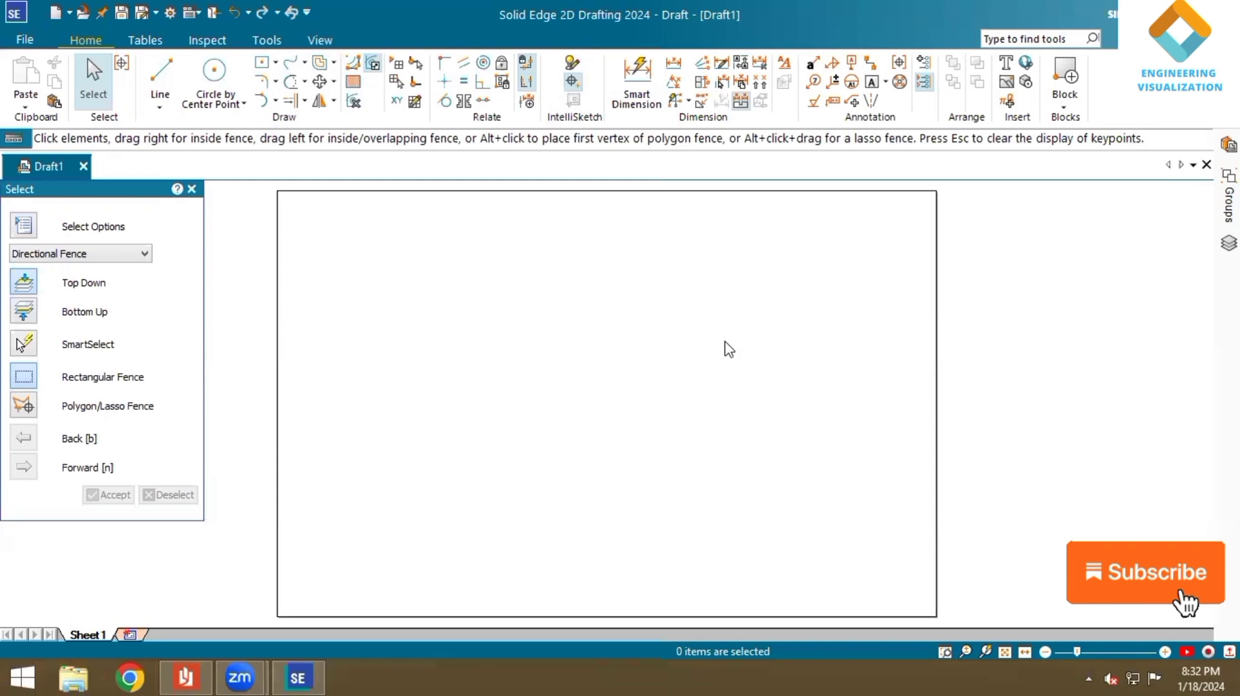
- Switch to the circular page of Model Question Paper BCEAD103.pdf in Reader
{"action": "mouse_move", "coordinate": [187, 676]}
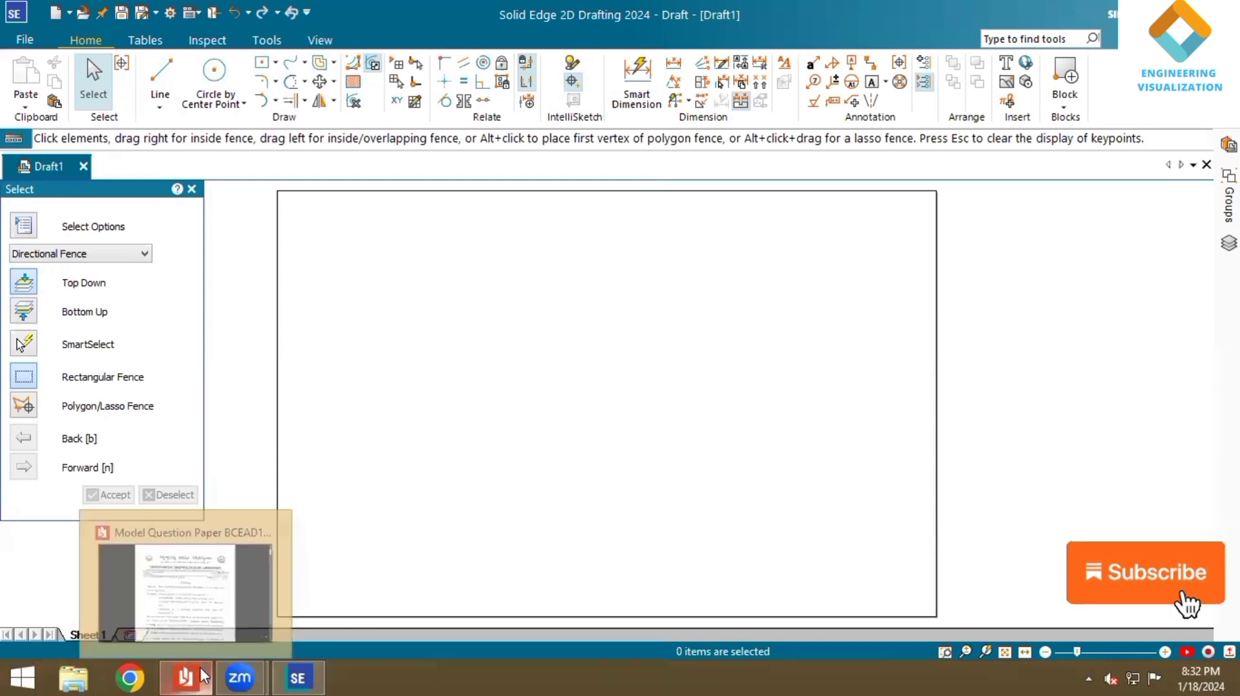
{"action": "left_click", "coordinate": [215, 610]}
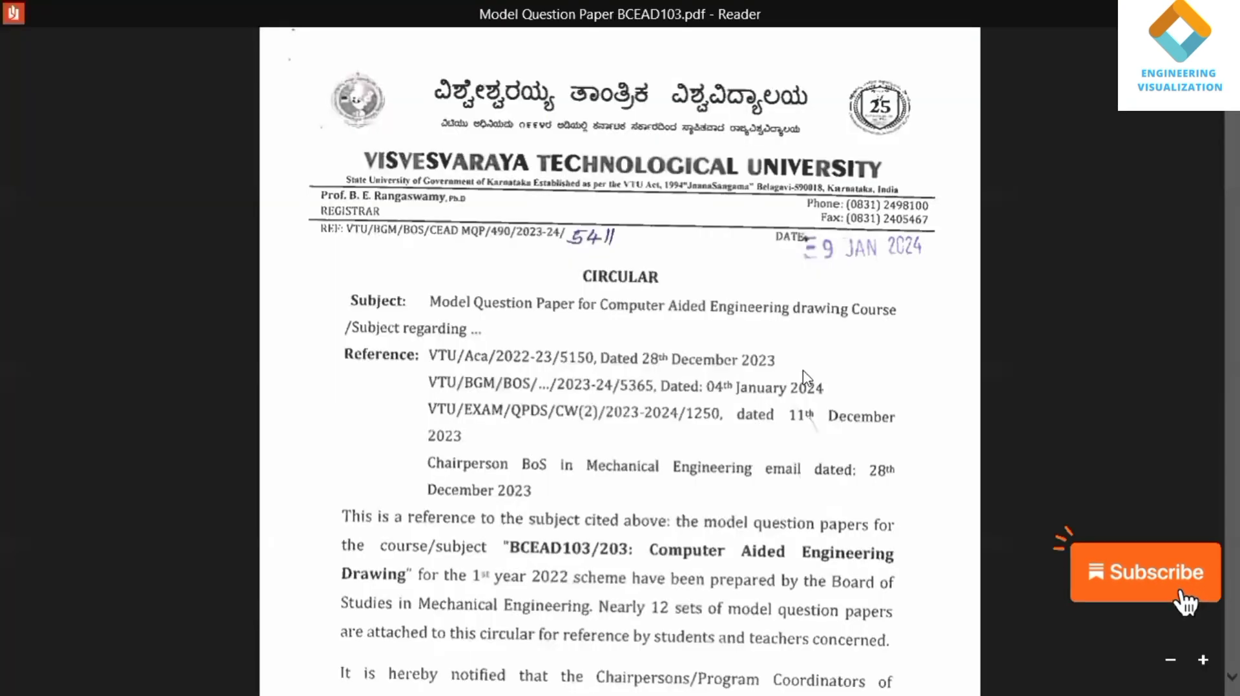
- Read the hexagonal prism question Q.02 in the model question paper and switch to the blank Solid Edge draft sheet
{"action": "scroll", "coordinate": [803, 370], "scroll_direction": "down", "scroll_amount": 3}
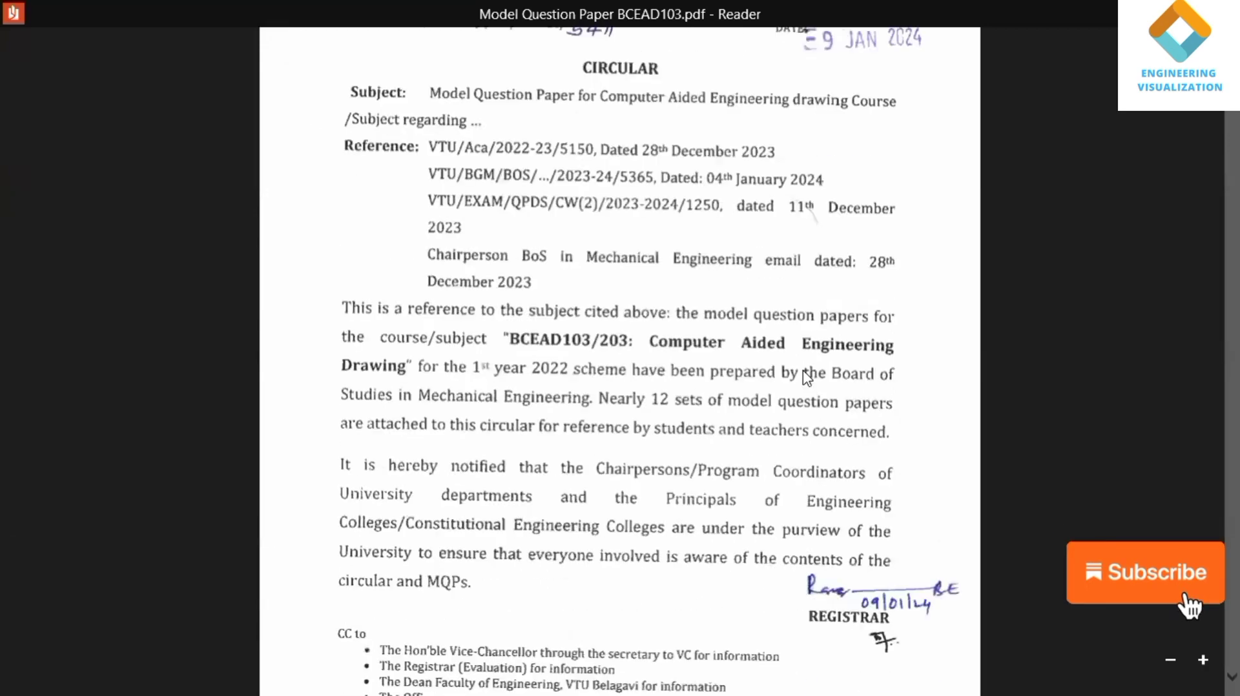
{"action": "scroll", "coordinate": [803, 371], "scroll_direction": "down", "scroll_amount": 11}
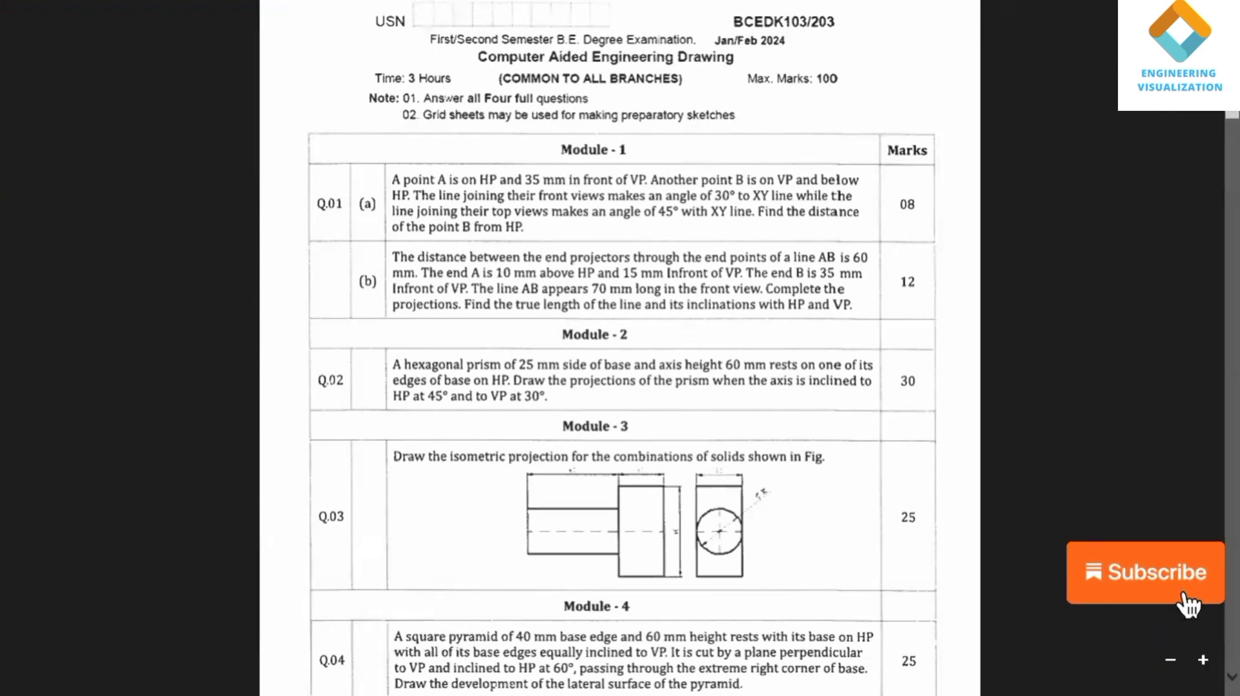
{"action": "mouse_move", "coordinate": [1085, 1]}
{"action": "left_click", "coordinate": [1180, 9]}
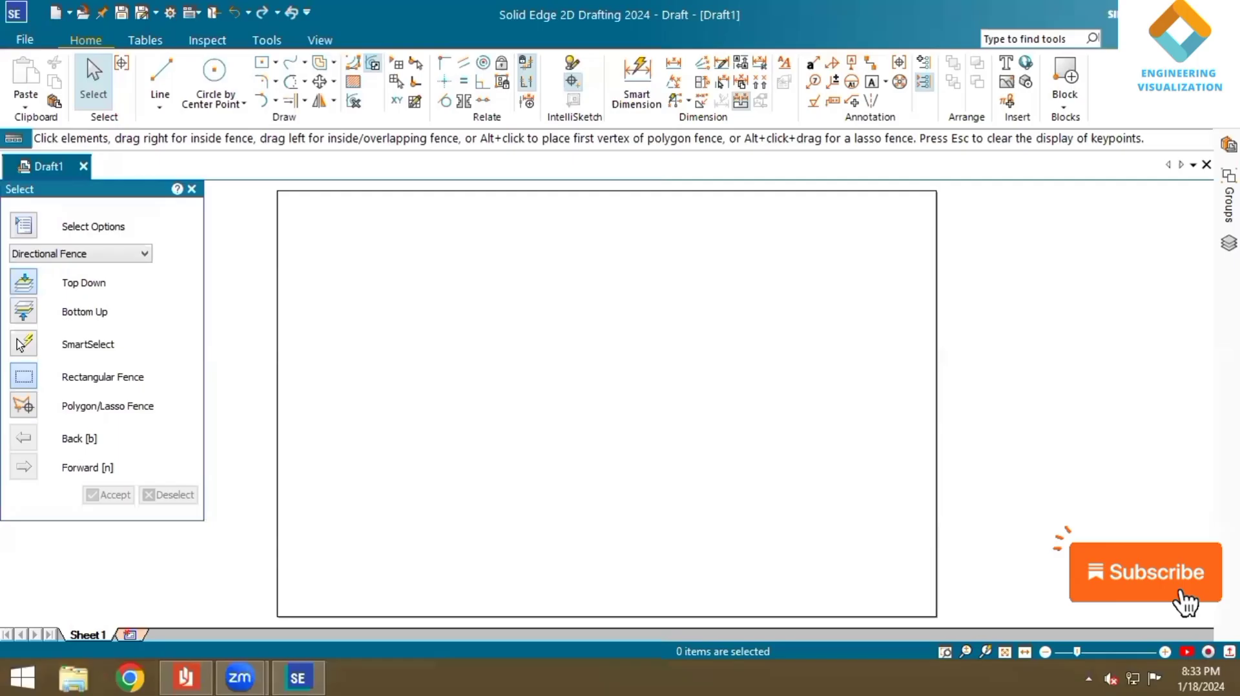
- Draw a horizontal reference line about 826 mm long across the middle of the sheet with 0.25 mm line width
{"action": "left_click", "coordinate": [160, 79]}
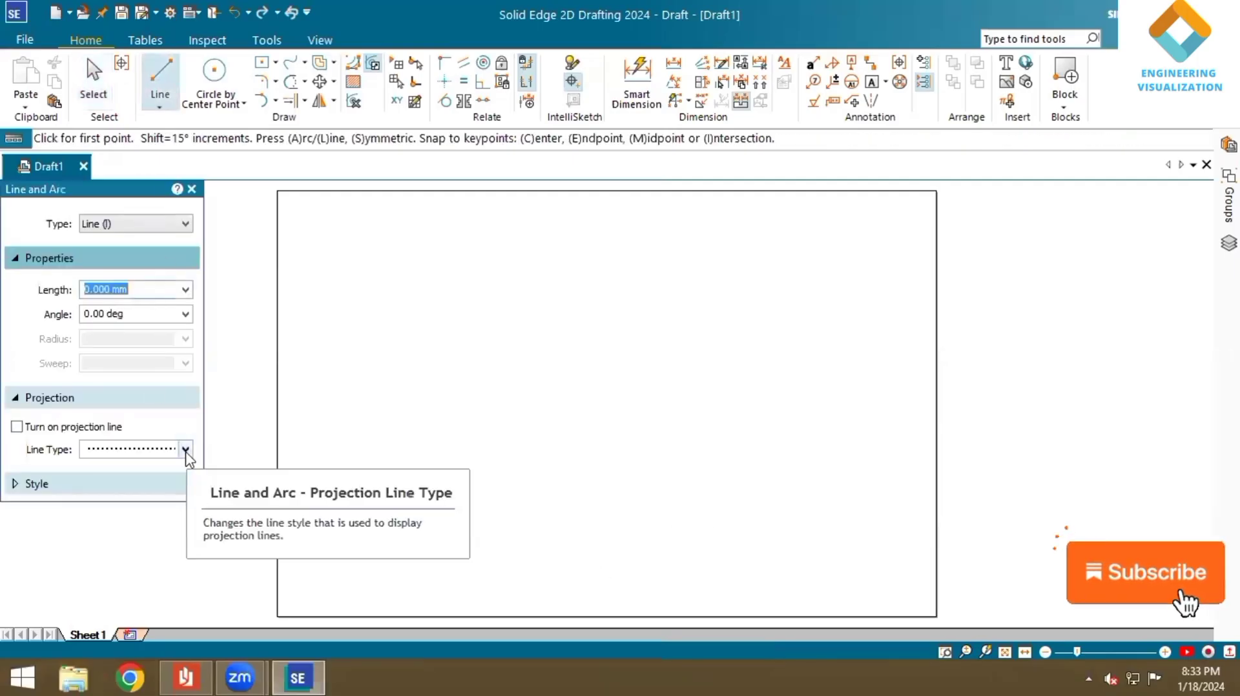
{"action": "left_click", "coordinate": [165, 484]}
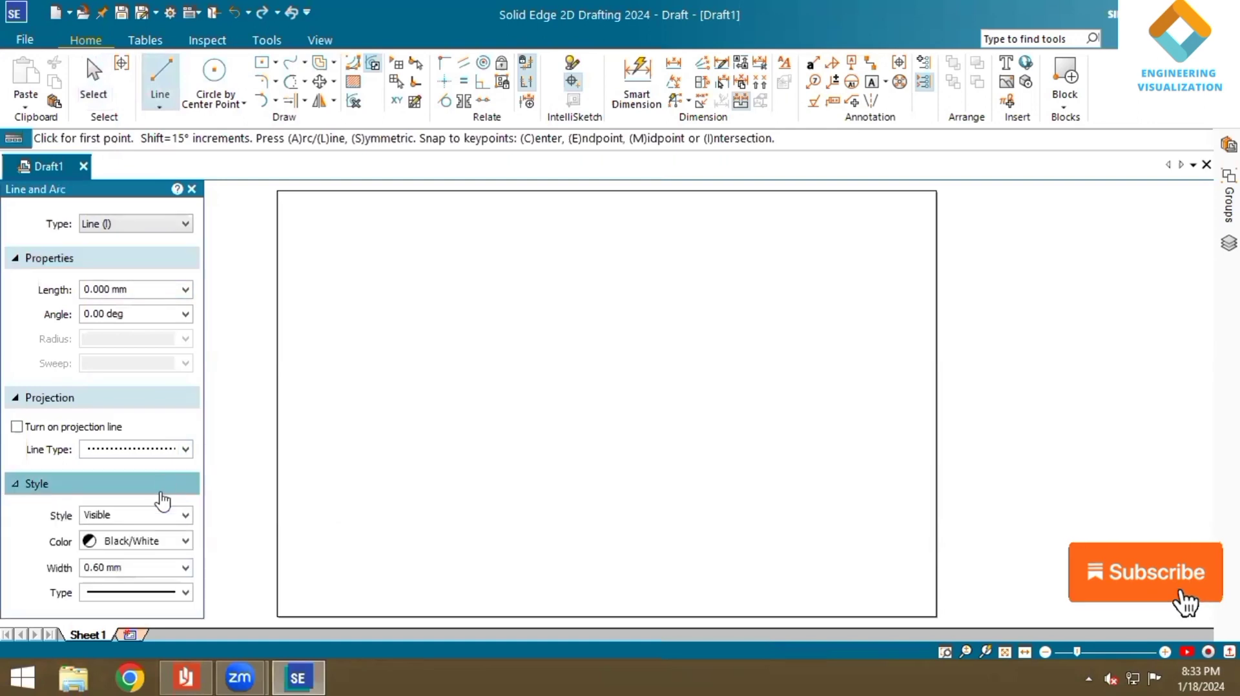
{"action": "left_click", "coordinate": [166, 573]}
{"action": "left_click", "coordinate": [162, 614]}
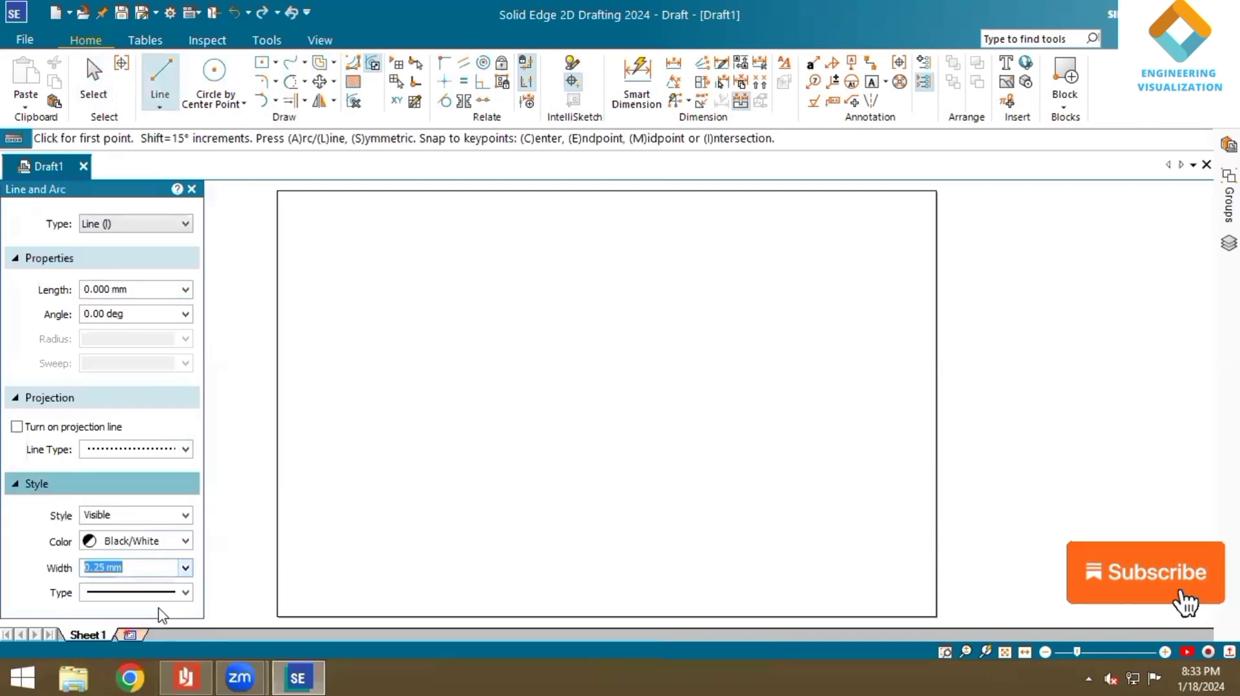
{"action": "left_click", "coordinate": [294, 385]}
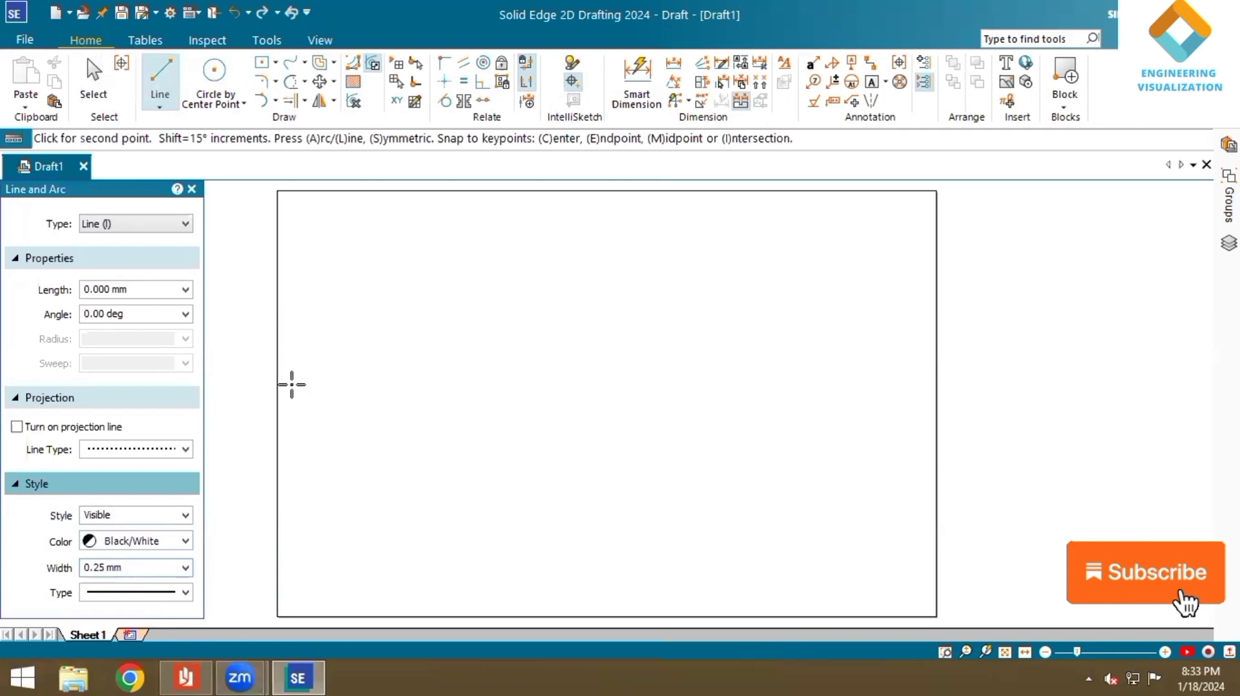
{"action": "left_click", "coordinate": [923, 385]}
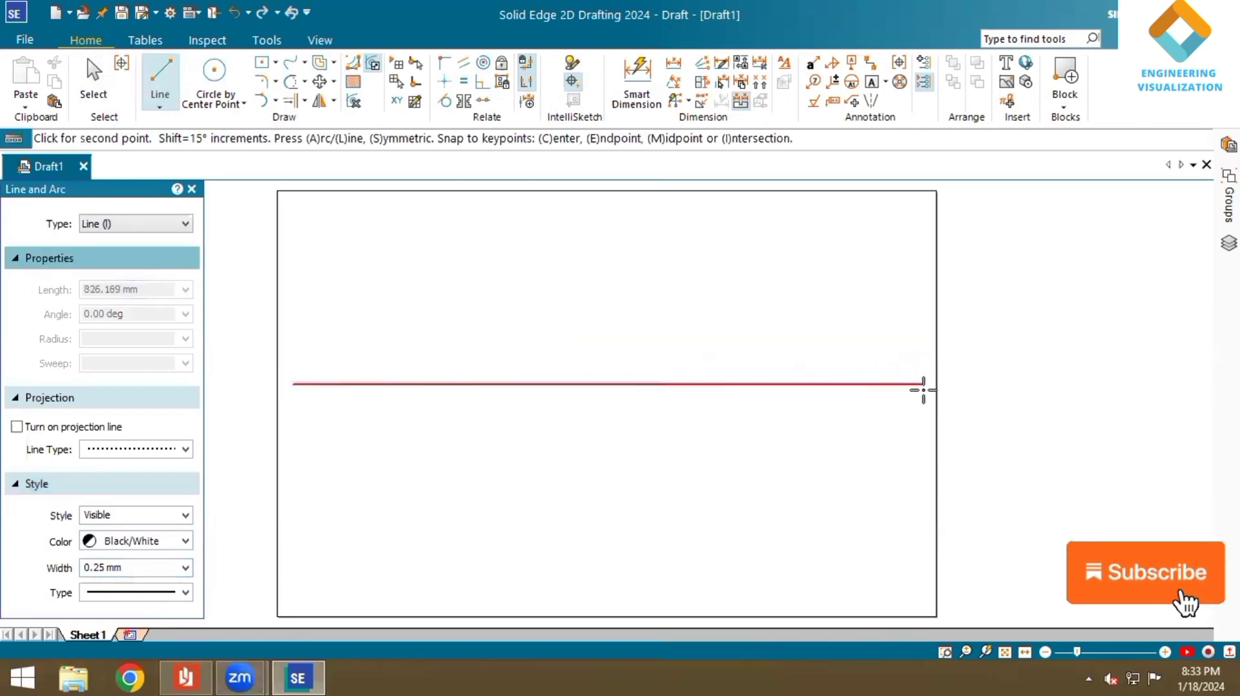
- Label the reference line's ends x and y and its two sides vp and hp, using Solid Edge ISO text of size 10
{"action": "left_click", "coordinate": [871, 82]}
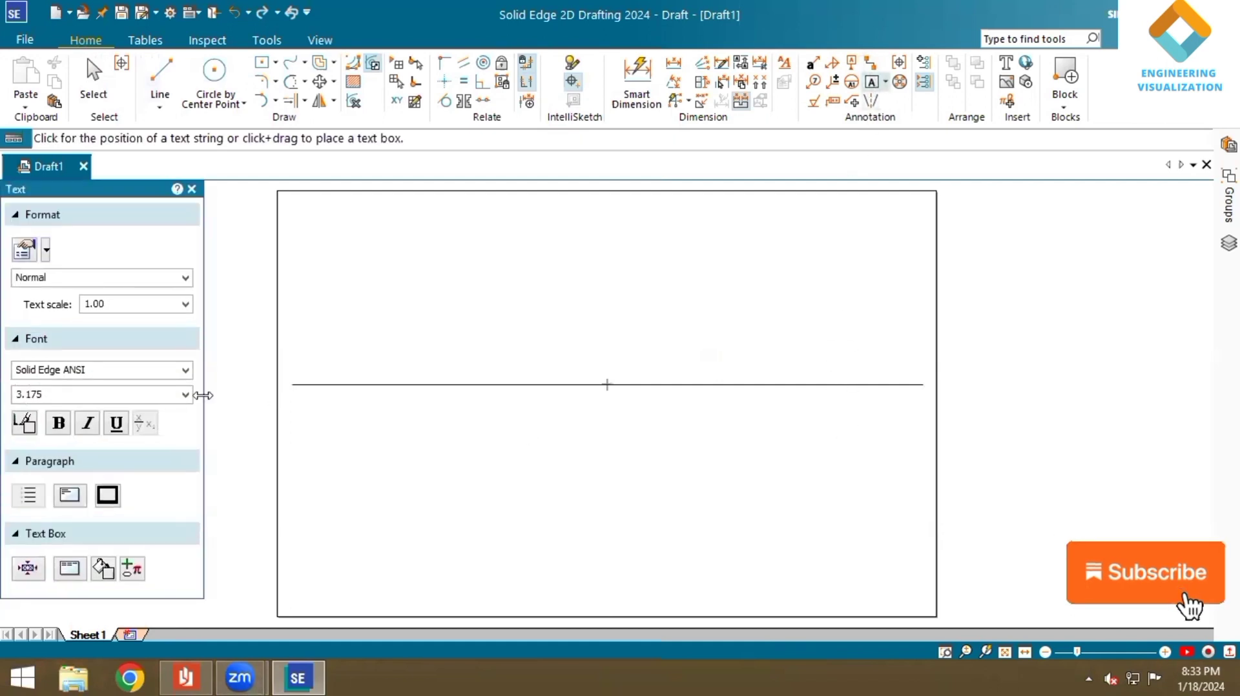
{"action": "left_click", "coordinate": [54, 395]}
{"action": "type", "text": "5"}
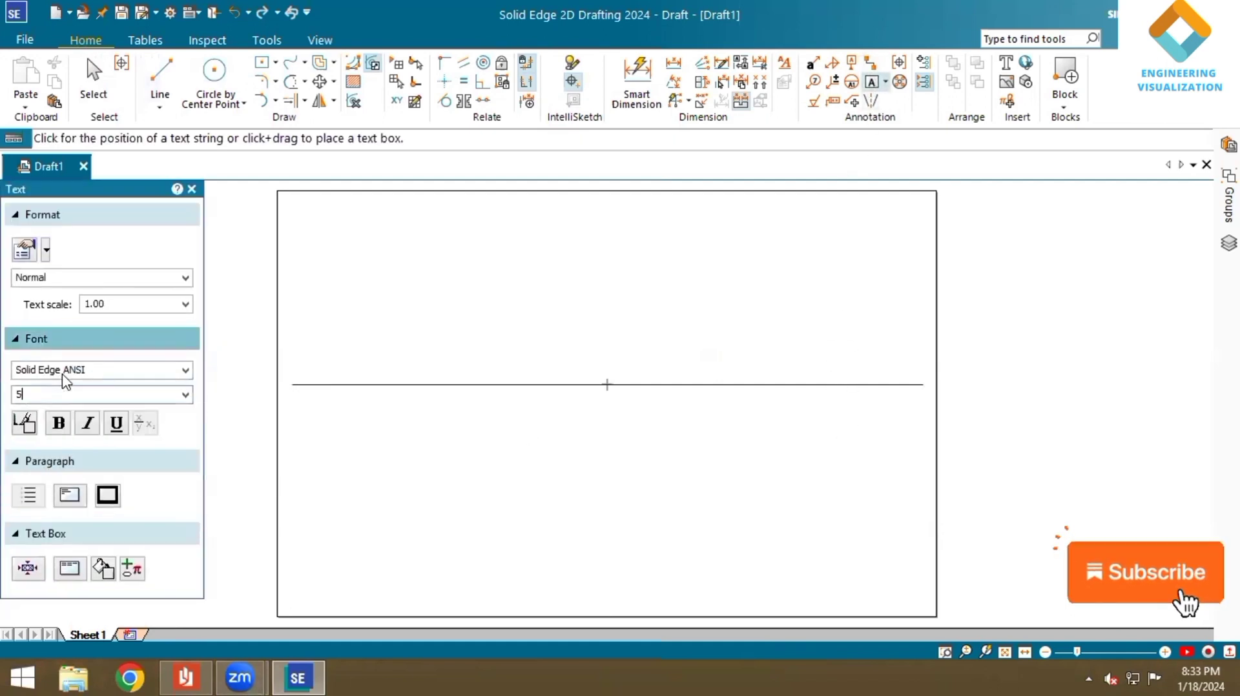
{"action": "left_click", "coordinate": [281, 395]}
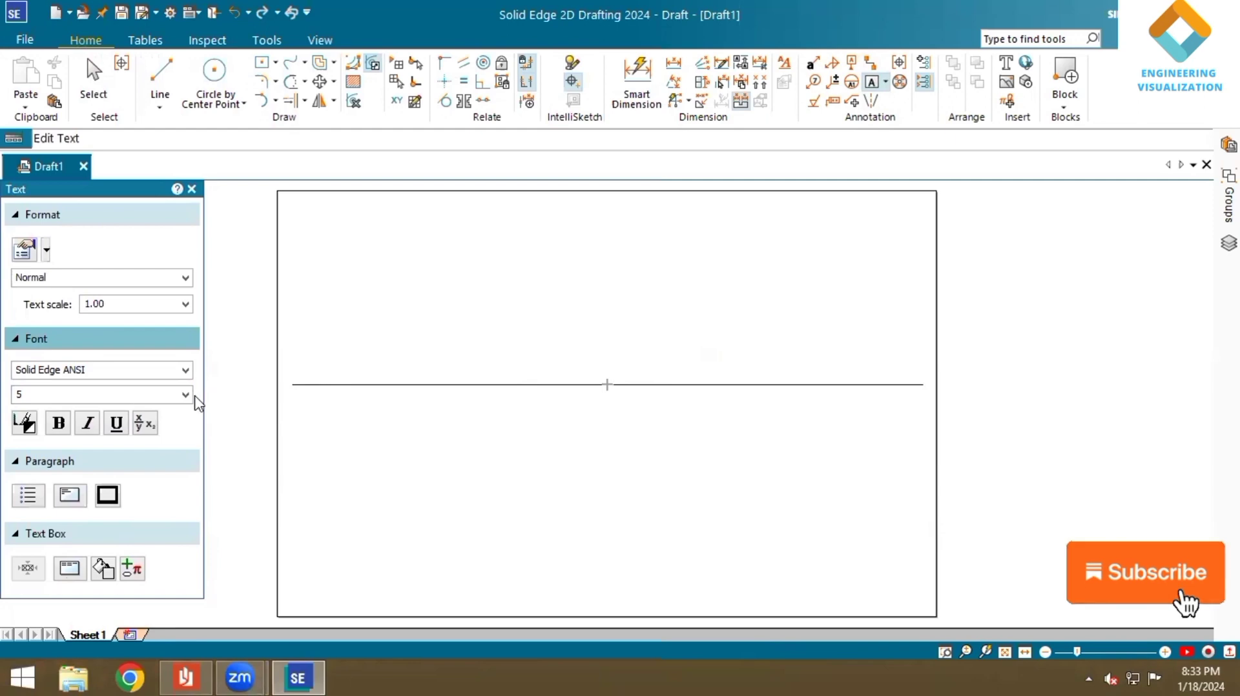
{"action": "left_click", "coordinate": [185, 370]}
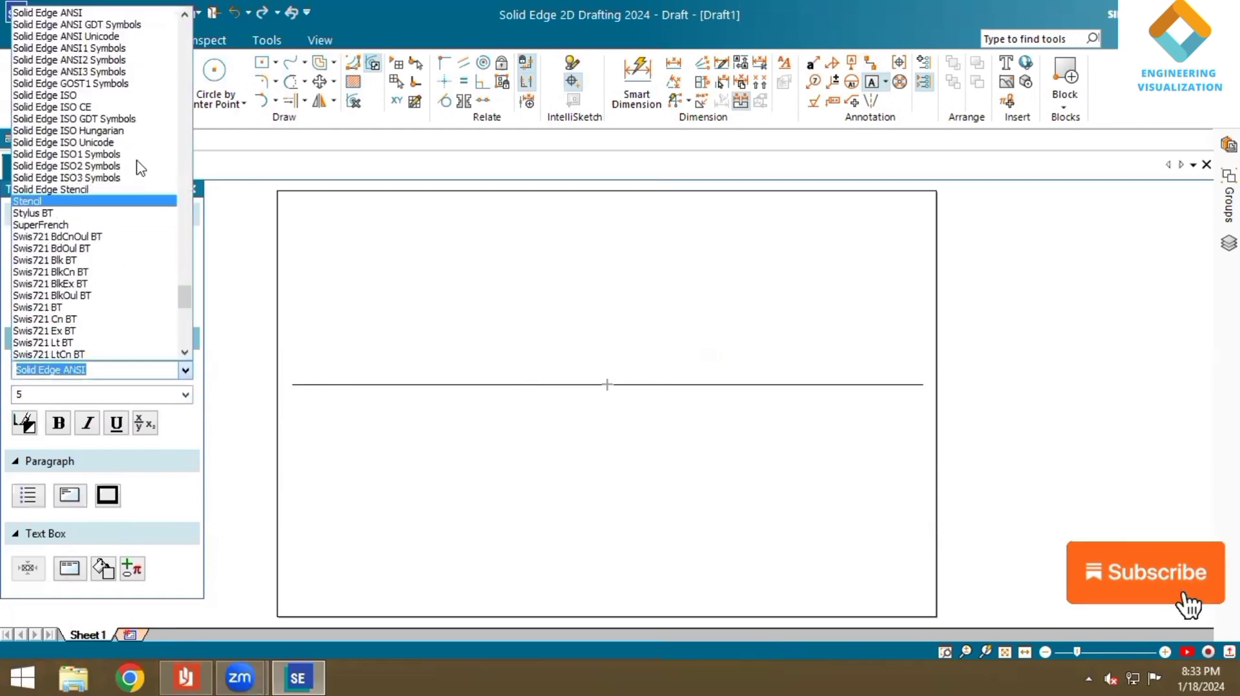
{"action": "left_click", "coordinate": [132, 95]}
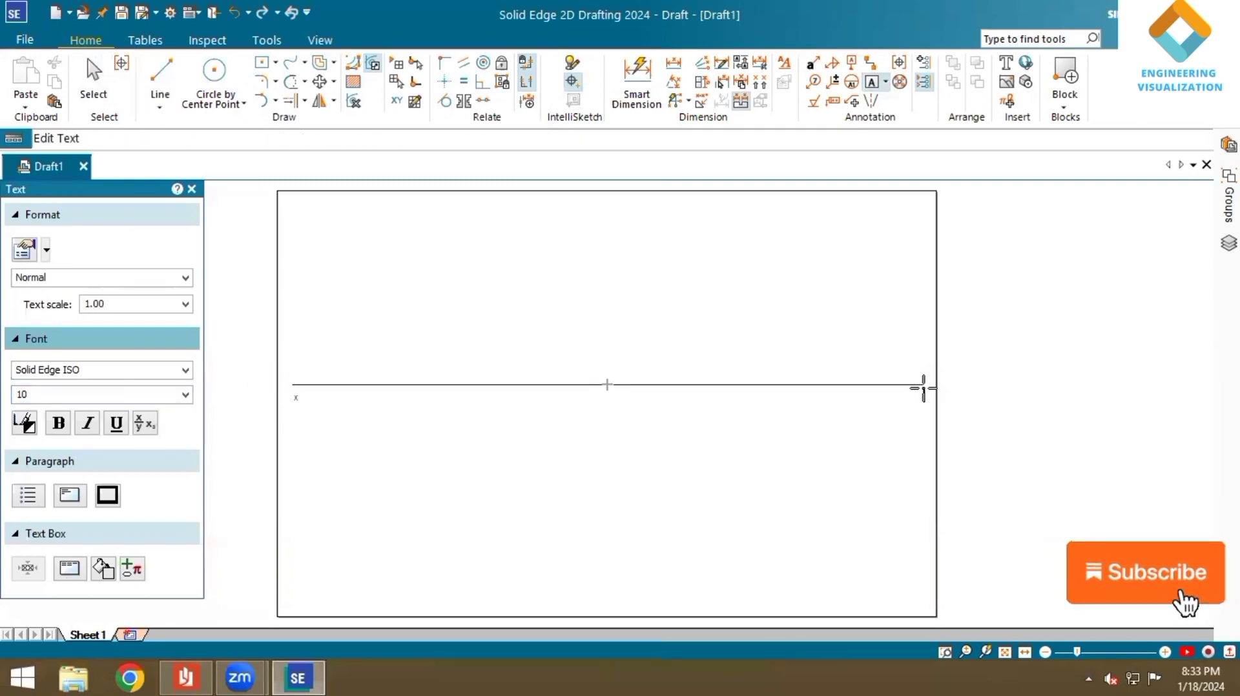
{"action": "left_click", "coordinate": [306, 373]}
{"action": "left_click", "coordinate": [308, 395]}
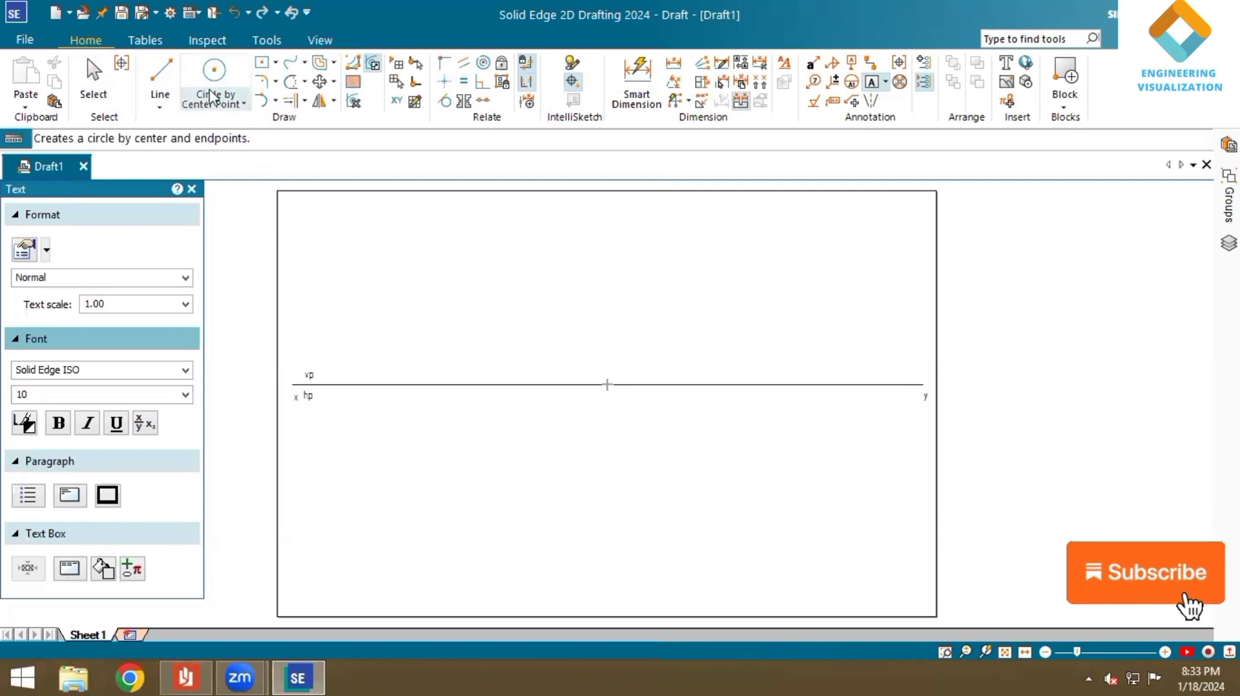
- Draw a six-sided polygon by center below the xy line with 0.50 mm line width, about 21.4 mm to the side midpoint at 180 degrees
{"action": "left_click", "coordinate": [276, 64]}
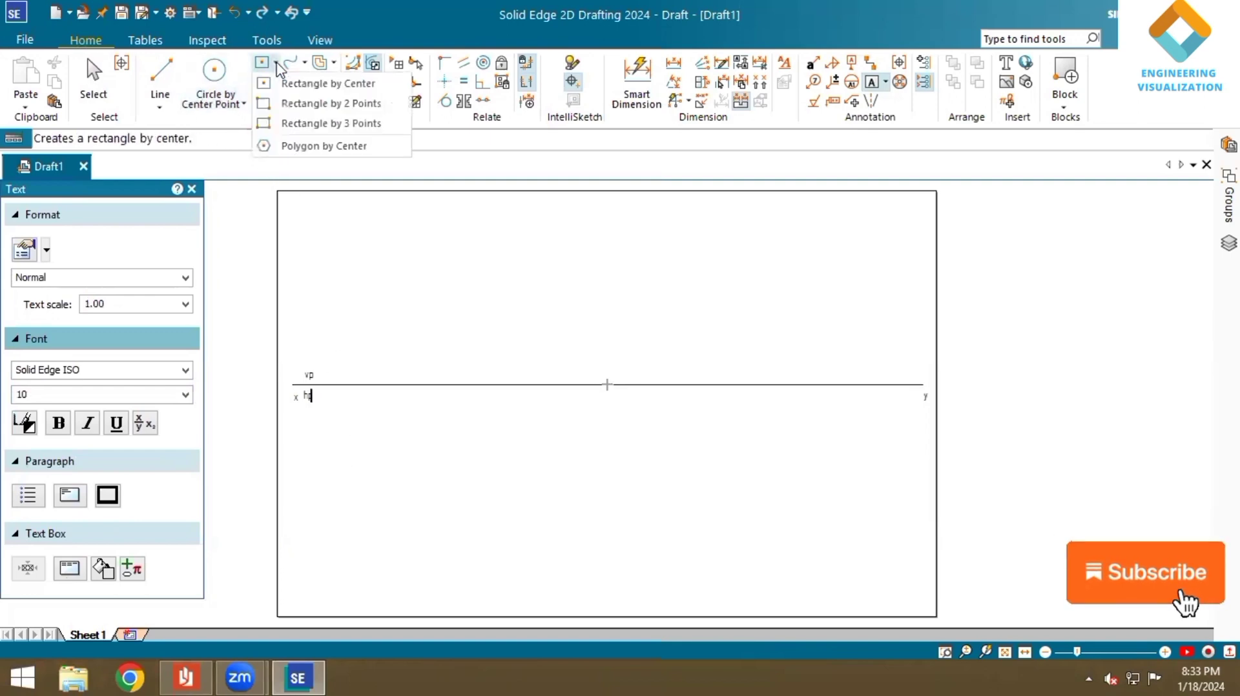
{"action": "left_click", "coordinate": [288, 147]}
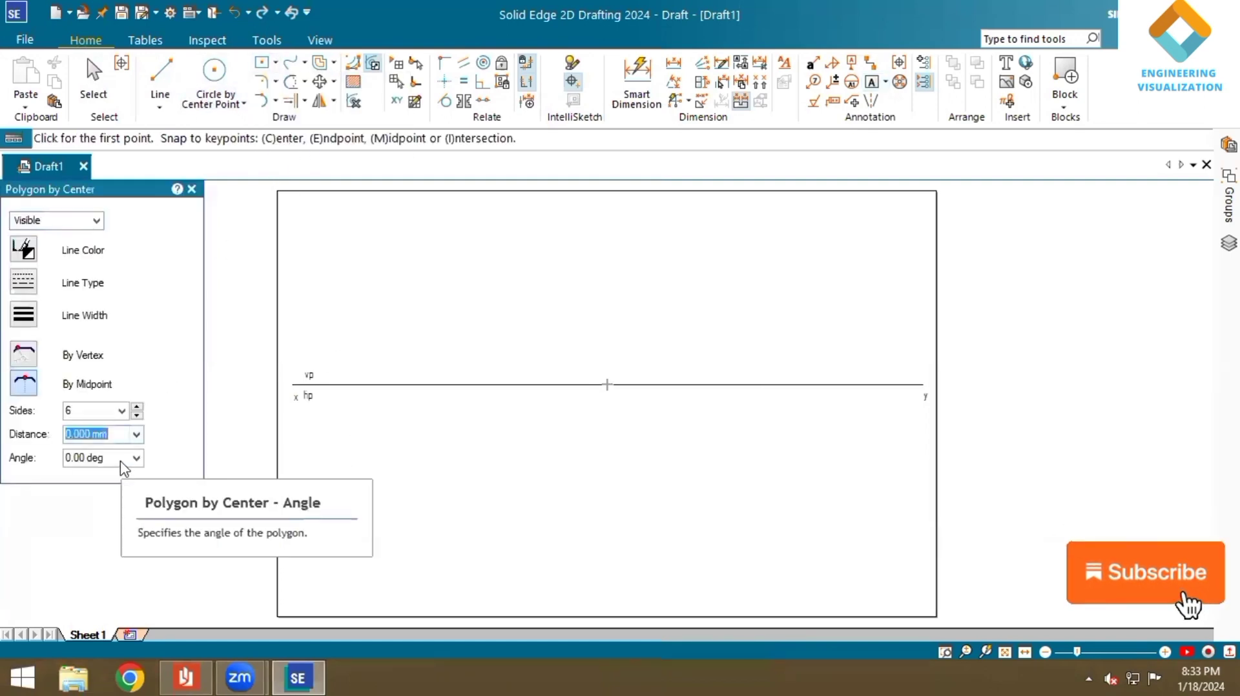
{"action": "left_click", "coordinate": [24, 314]}
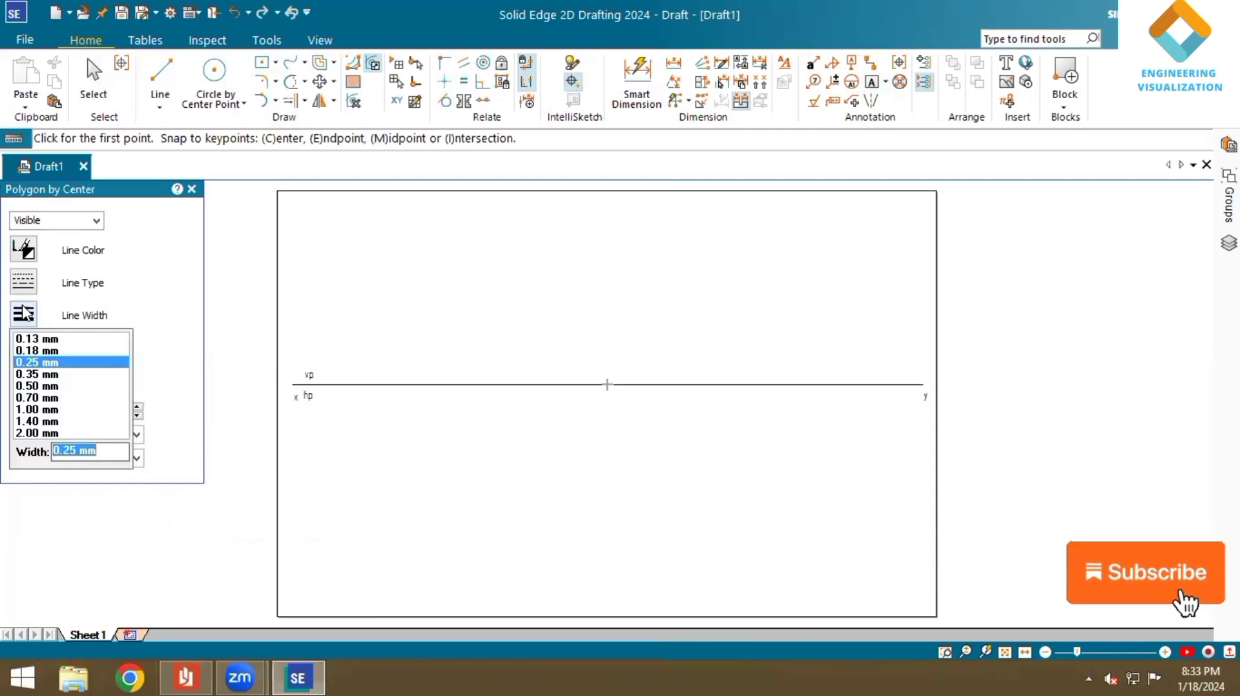
{"action": "left_click", "coordinate": [39, 386]}
{"action": "left_click", "coordinate": [372, 477]}
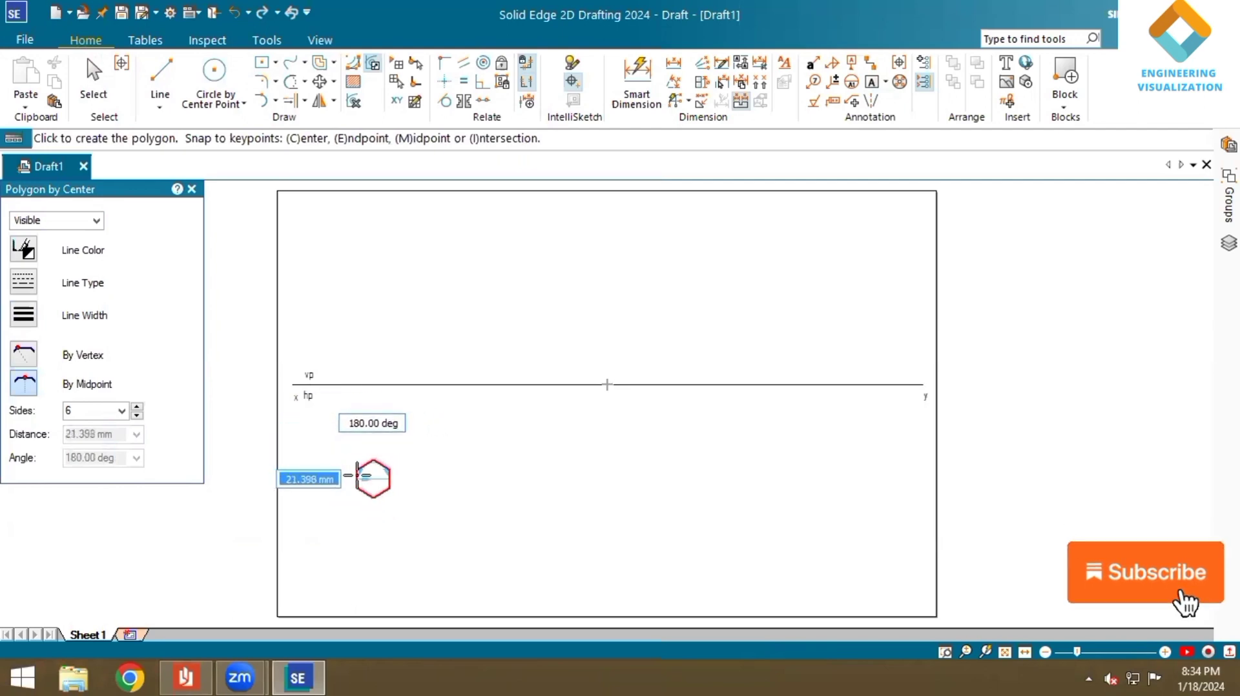
{"action": "left_click", "coordinate": [360, 476]}
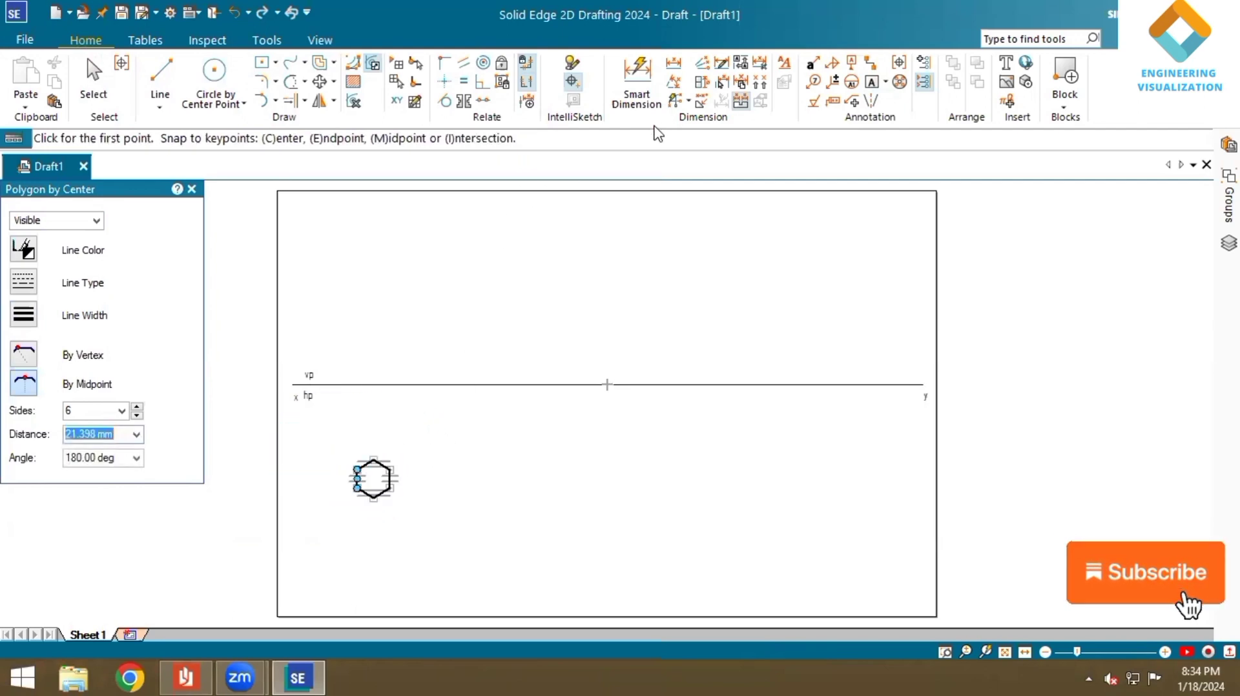
- Dimension the hexagon's left vertical side and set its length to 25 mm
{"action": "left_click", "coordinate": [636, 87]}
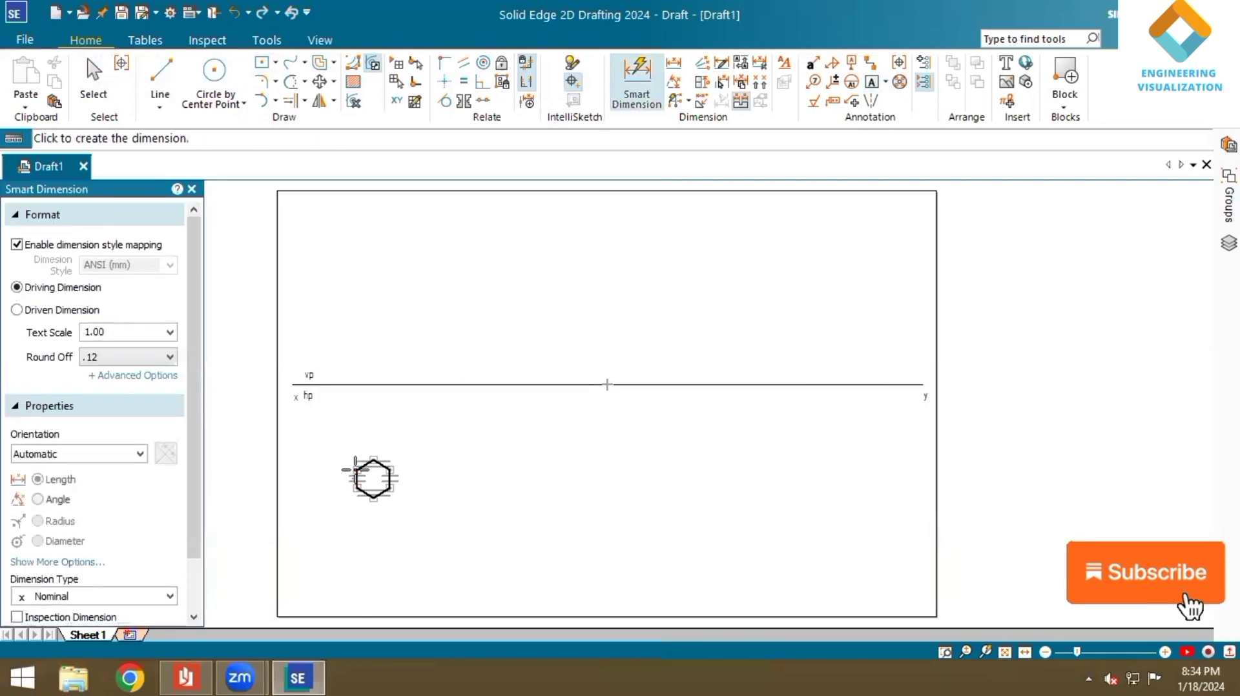
{"action": "left_click", "coordinate": [356, 476]}
{"action": "left_click", "coordinate": [339, 469]}
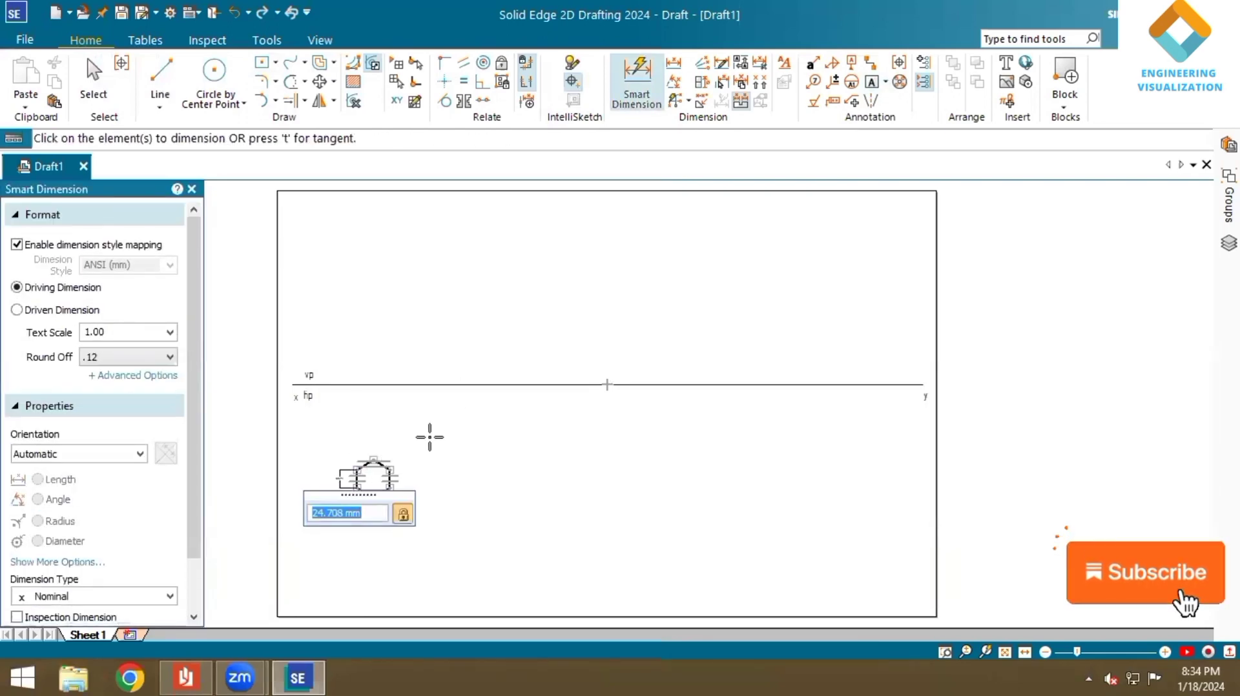
{"action": "type", "text": "25"}
{"action": "key", "text": "Return"}
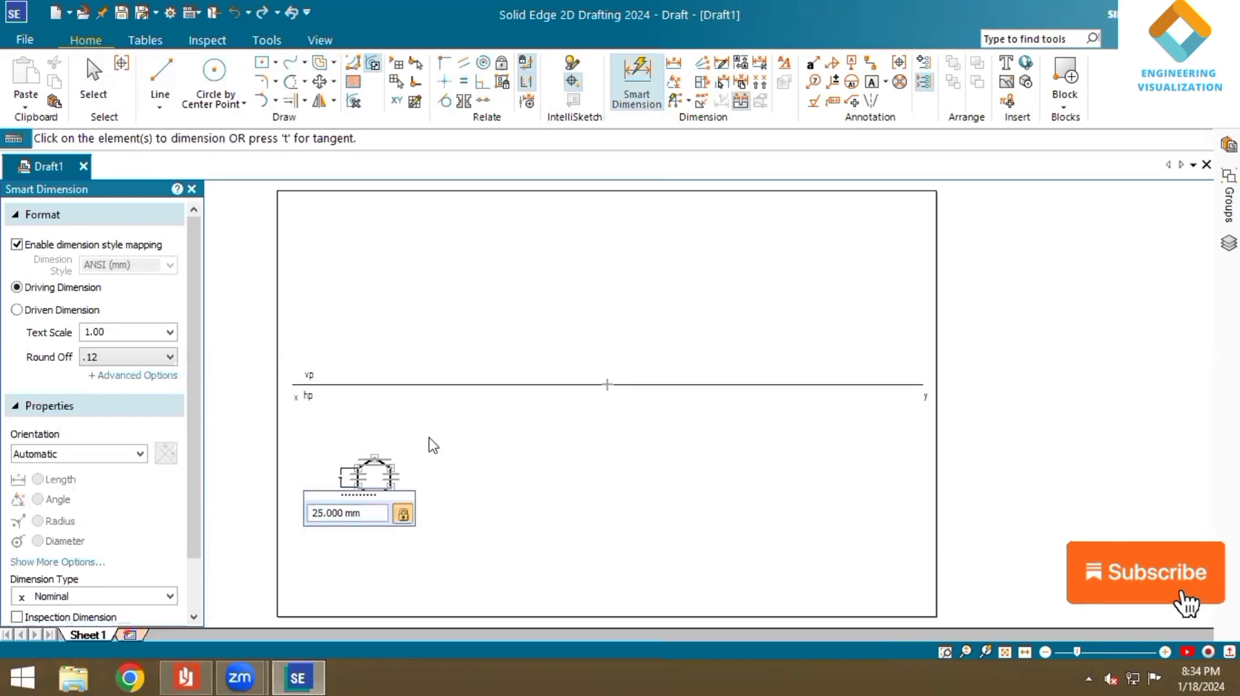
{"action": "left_click", "coordinate": [609, 398]}
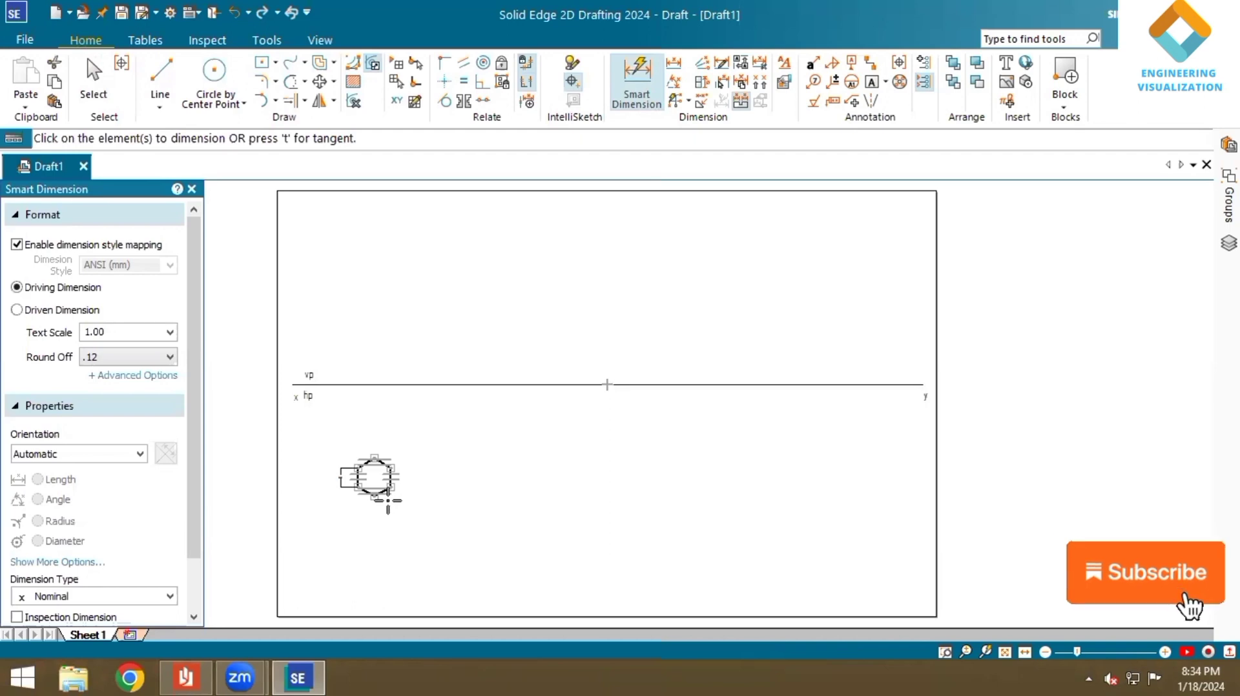
{"action": "left_click", "coordinate": [944, 651]}
{"action": "left_click_drag", "start_coordinate": [299, 430], "coordinate": [426, 532]}
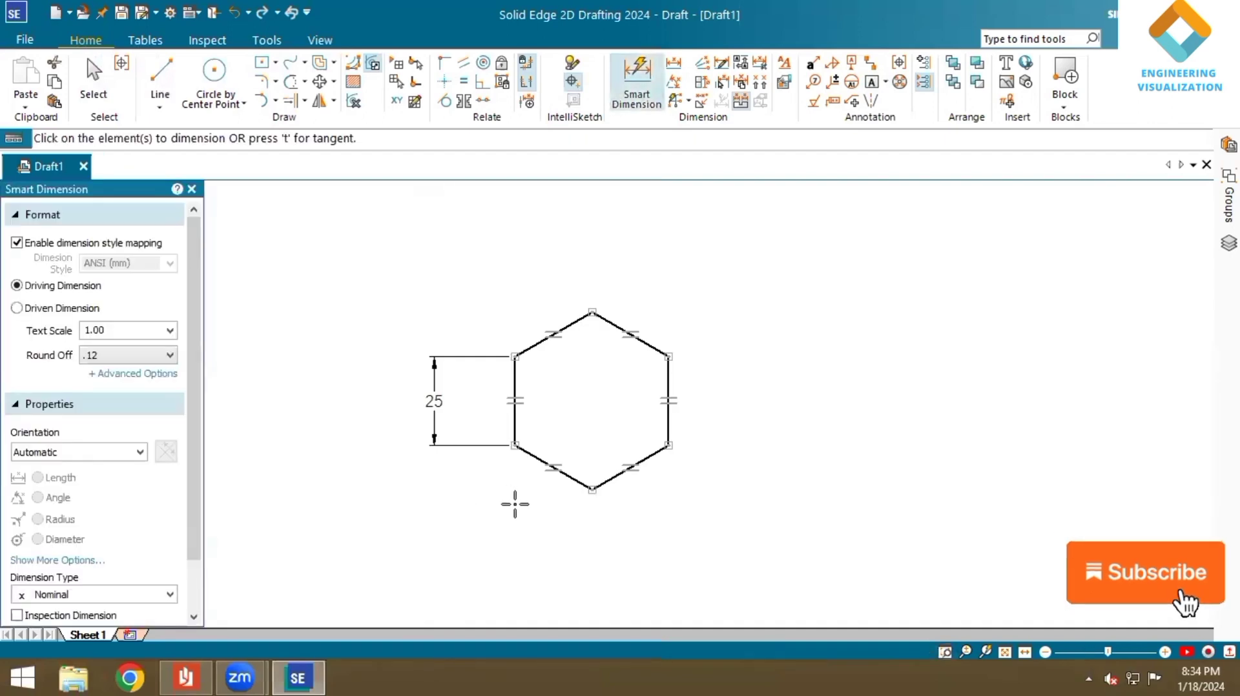
{"action": "scroll", "coordinate": [515, 505], "scroll_direction": "down", "scroll_amount": 3}
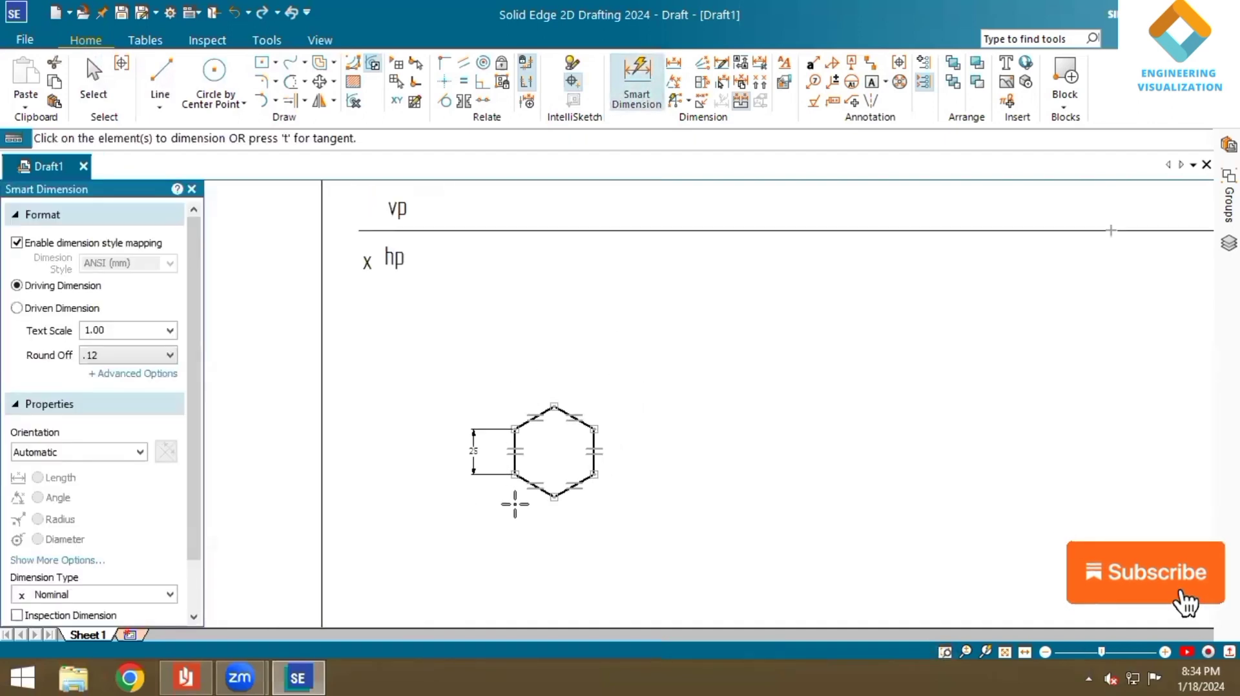
{"action": "scroll", "coordinate": [514, 504], "scroll_direction": "up", "scroll_amount": 3}
{"action": "scroll", "coordinate": [514, 504], "scroll_direction": "down", "scroll_amount": 3}
{"action": "left_click", "coordinate": [160, 82]}
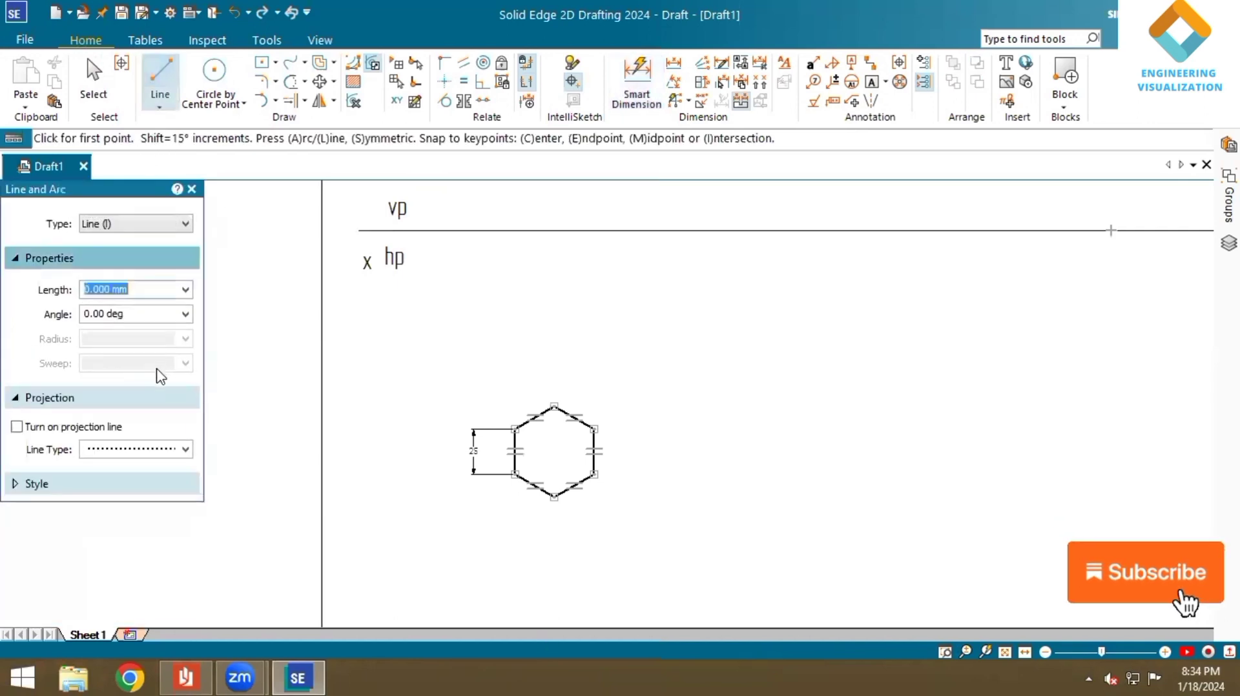
{"action": "left_click", "coordinate": [118, 489]}
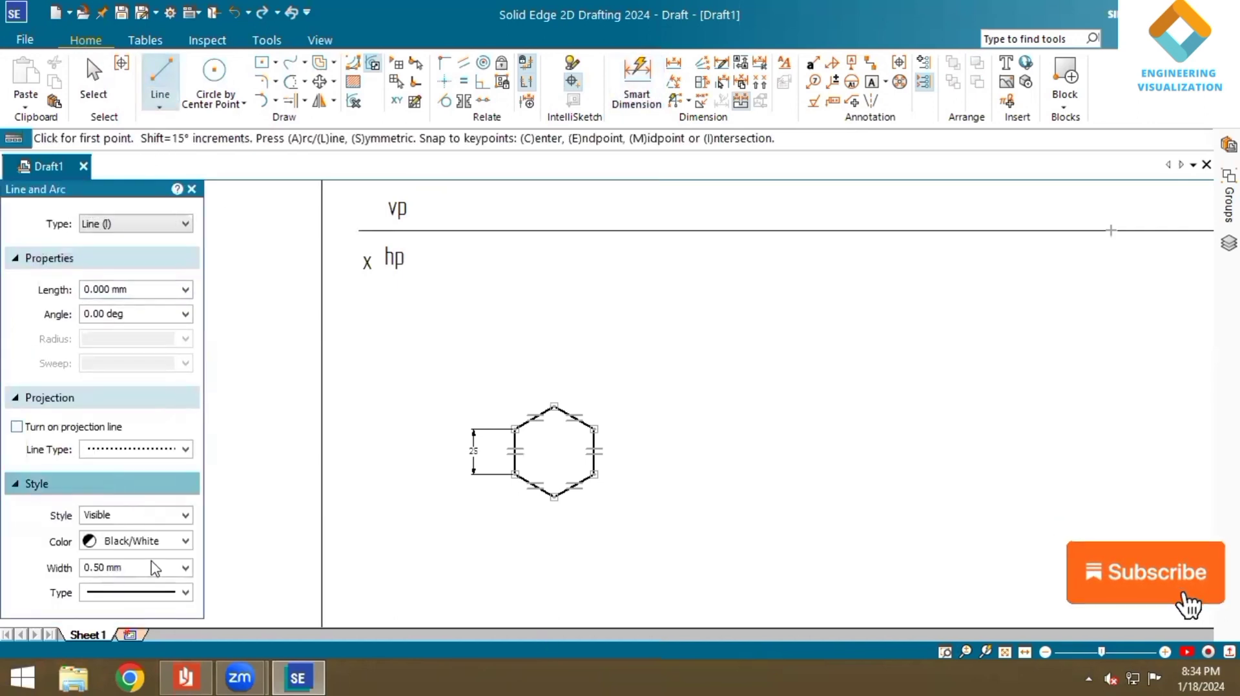
{"action": "left_click", "coordinate": [185, 568]}
{"action": "left_click", "coordinate": [158, 585]}
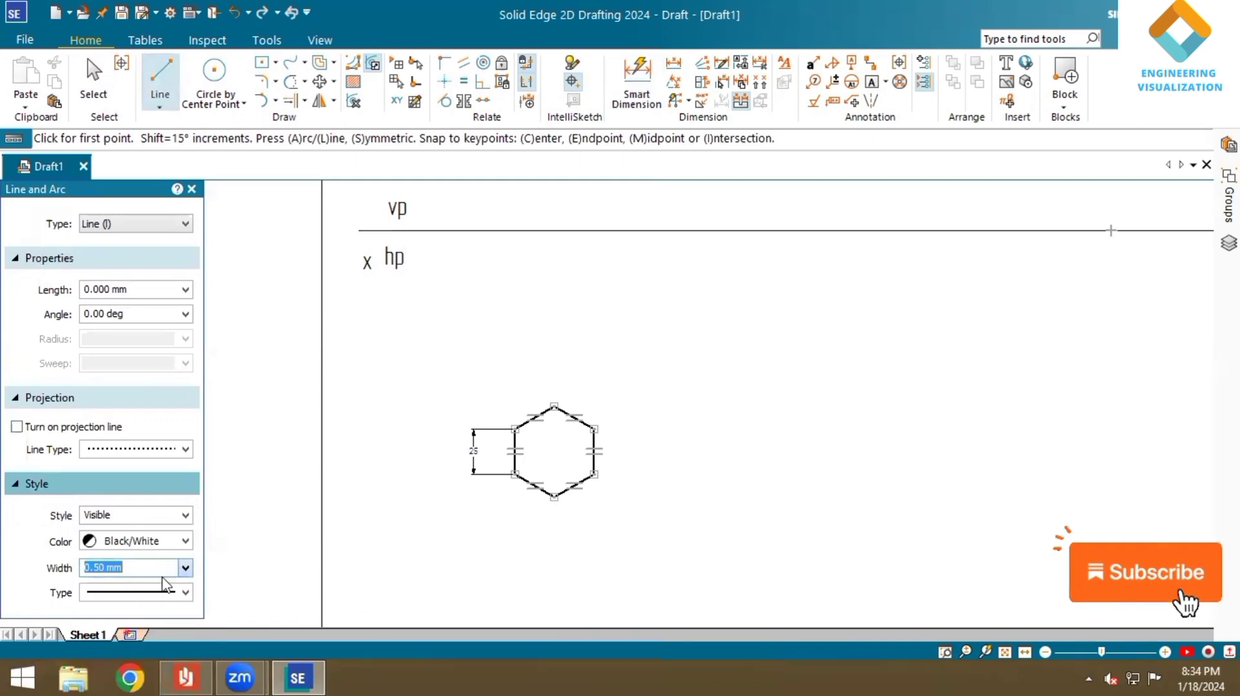
- Label the hexagon's corners a, b, c, d, e and f counterclockwise, starting at the upper left corner
{"action": "left_click", "coordinate": [873, 88]}
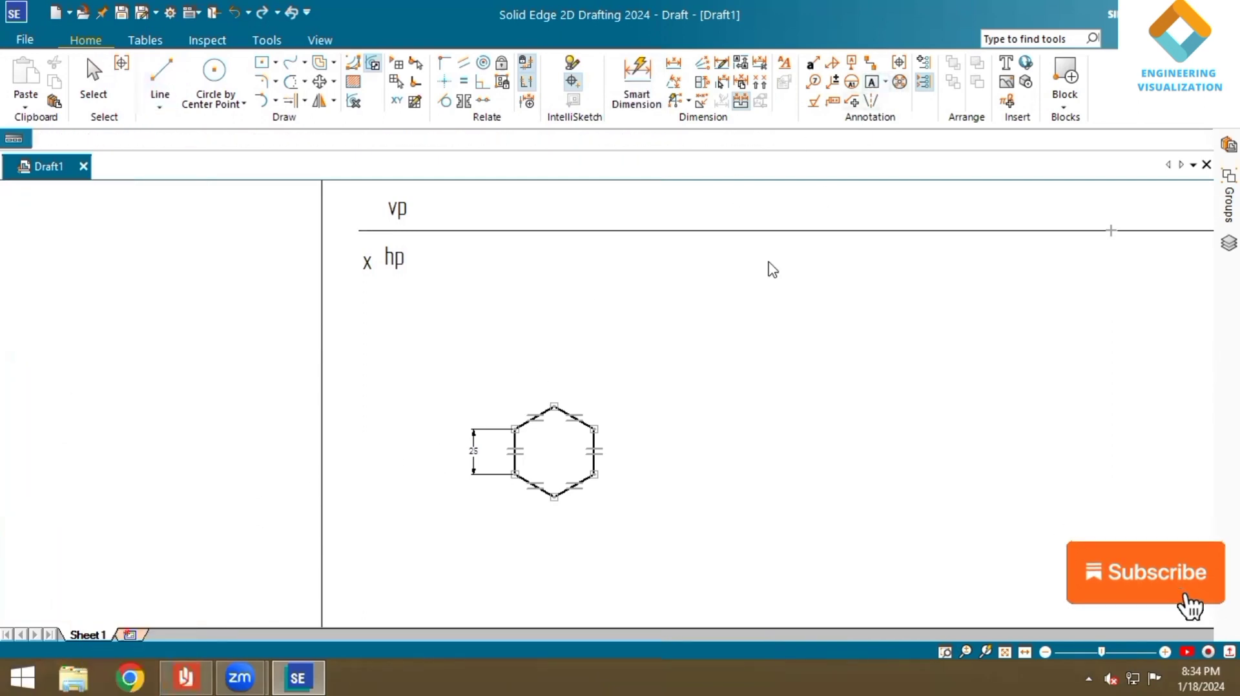
{"action": "left_click", "coordinate": [491, 406]}
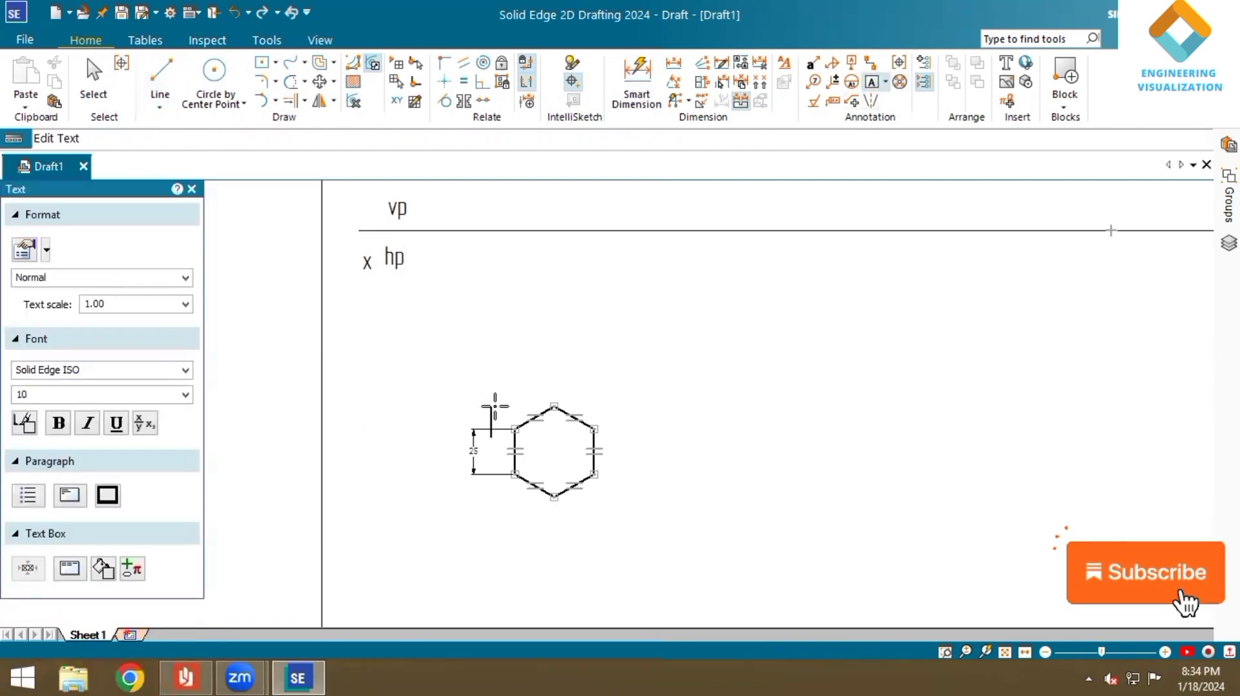
{"action": "type", "text": "a"}
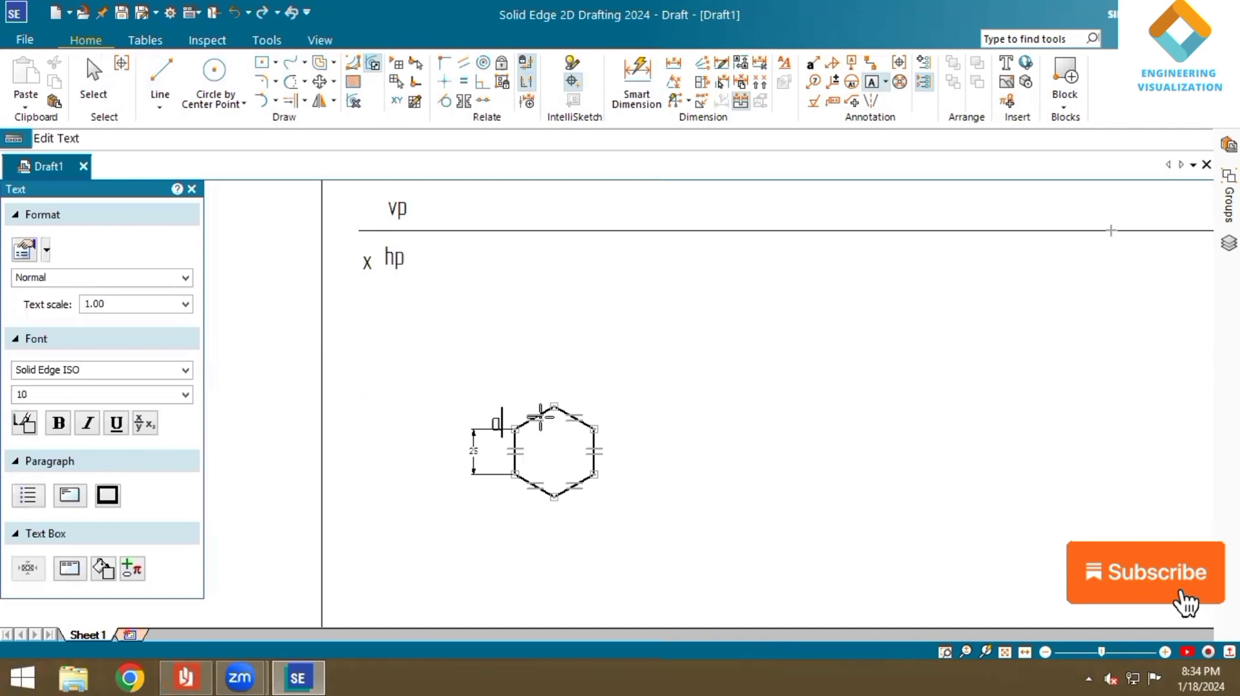
{"action": "left_click", "coordinate": [500, 479]}
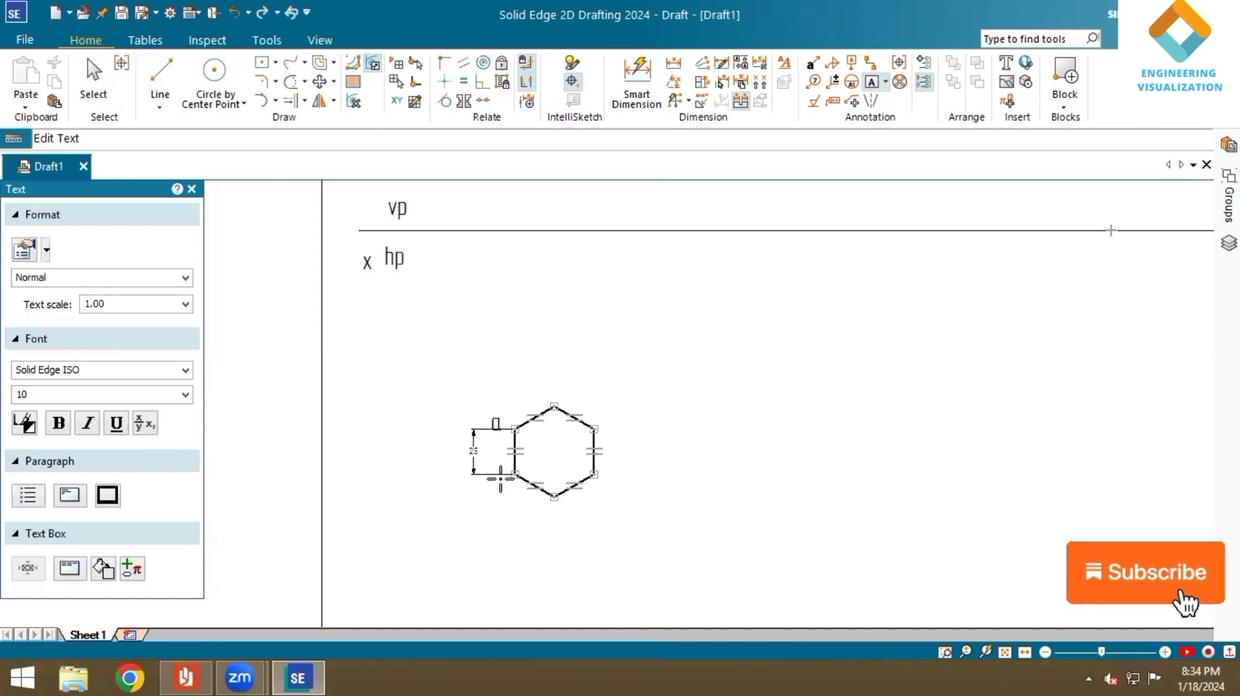
{"action": "left_click", "coordinate": [552, 500]}
{"action": "type", "text": "c"}
{"action": "left_click", "coordinate": [602, 492]}
{"action": "type", "text": "d"}
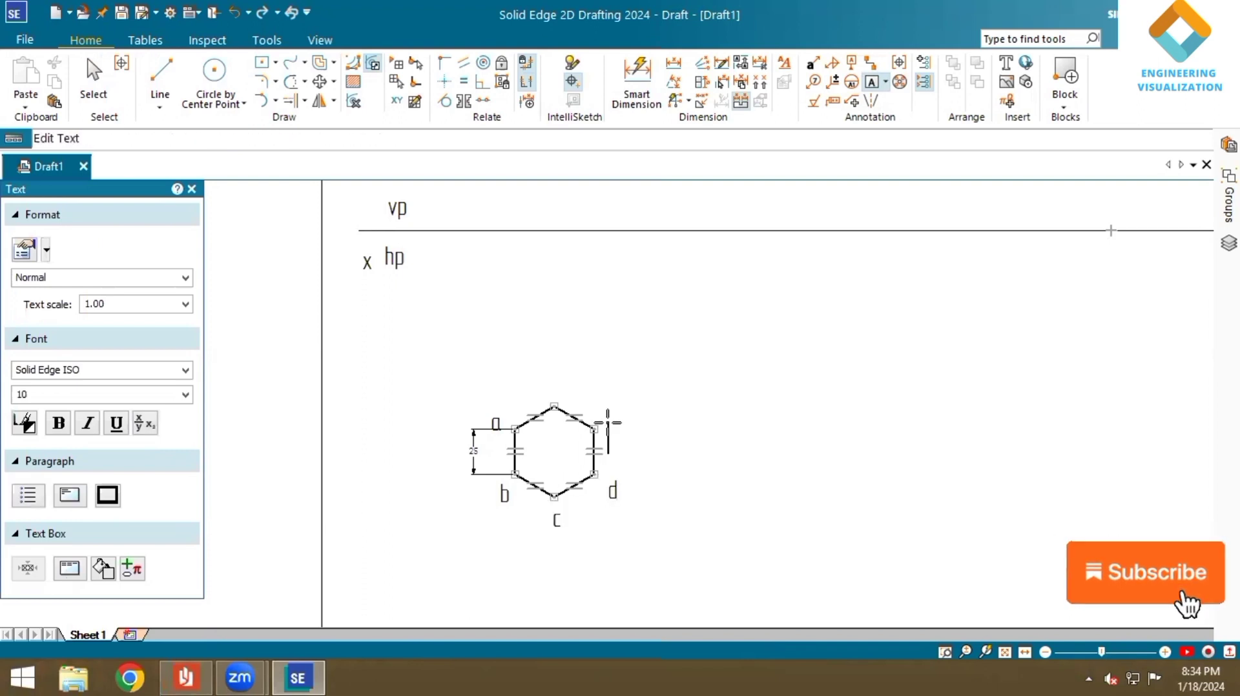
{"action": "left_click", "coordinate": [562, 389]}
{"action": "type", "text": "f"}
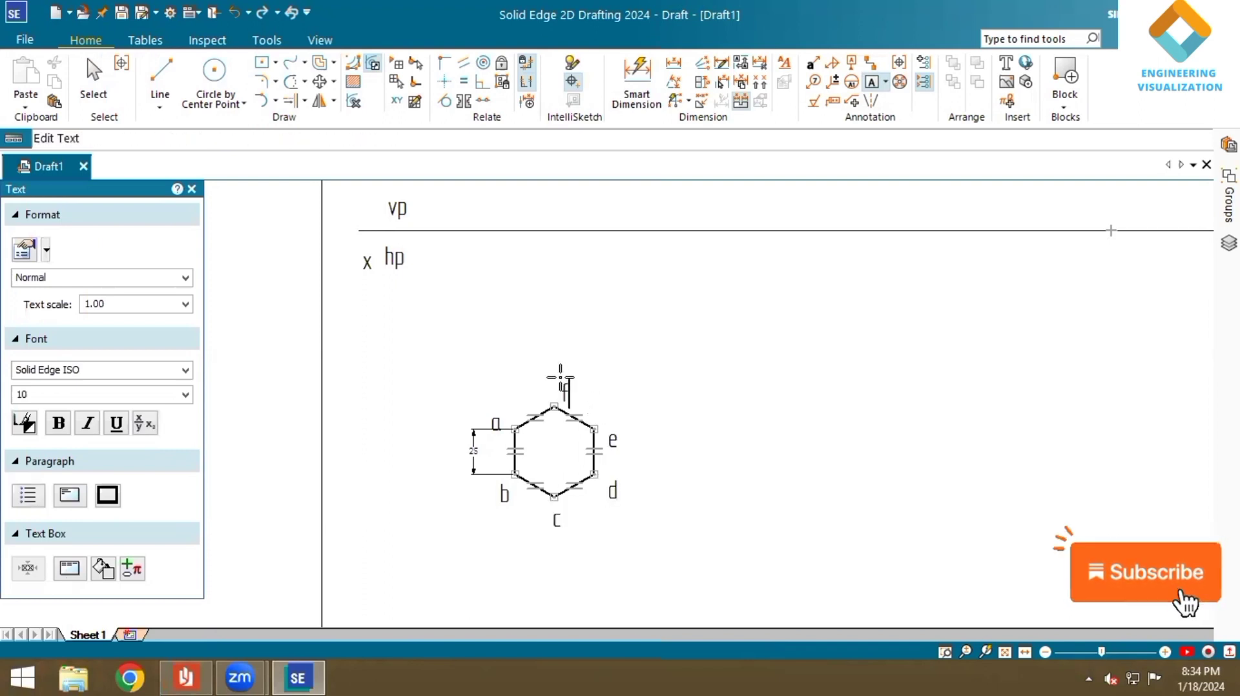
- Add the hidden-corner labels (a1), (b1), (c1), (d1), (e1) and (f1) beside the hexagon's matching corner letters
{"action": "left_click", "coordinate": [465, 402]}
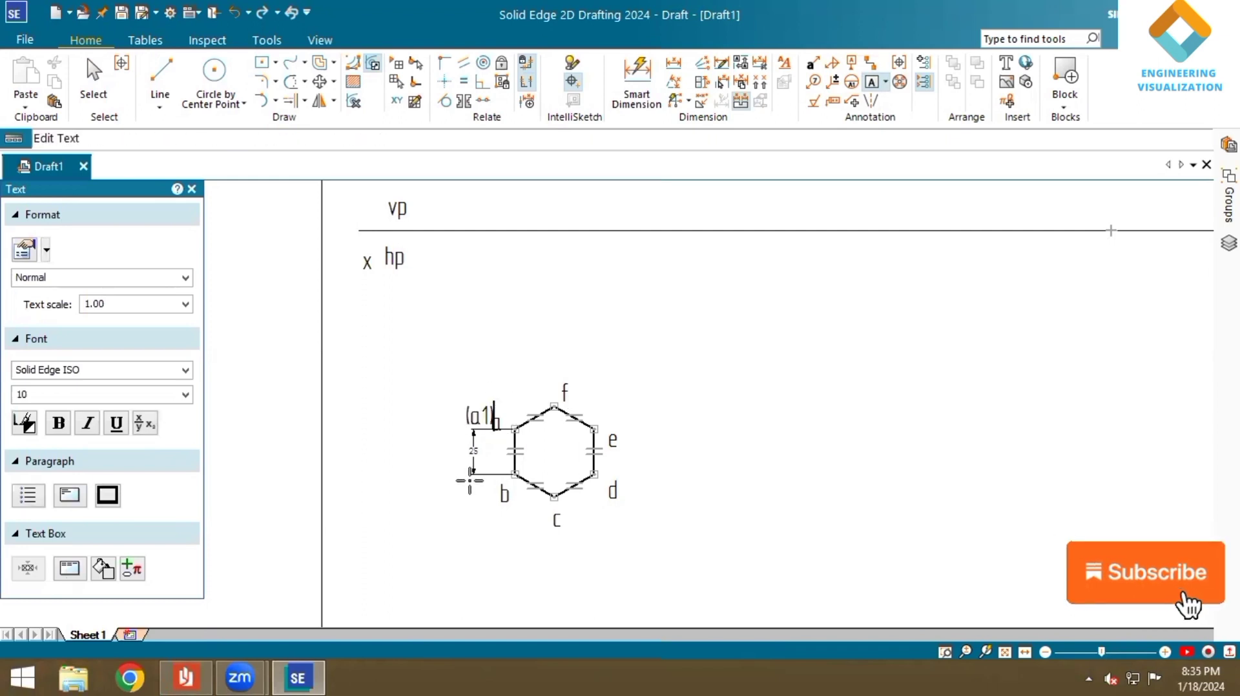
{"action": "left_click", "coordinate": [470, 482]}
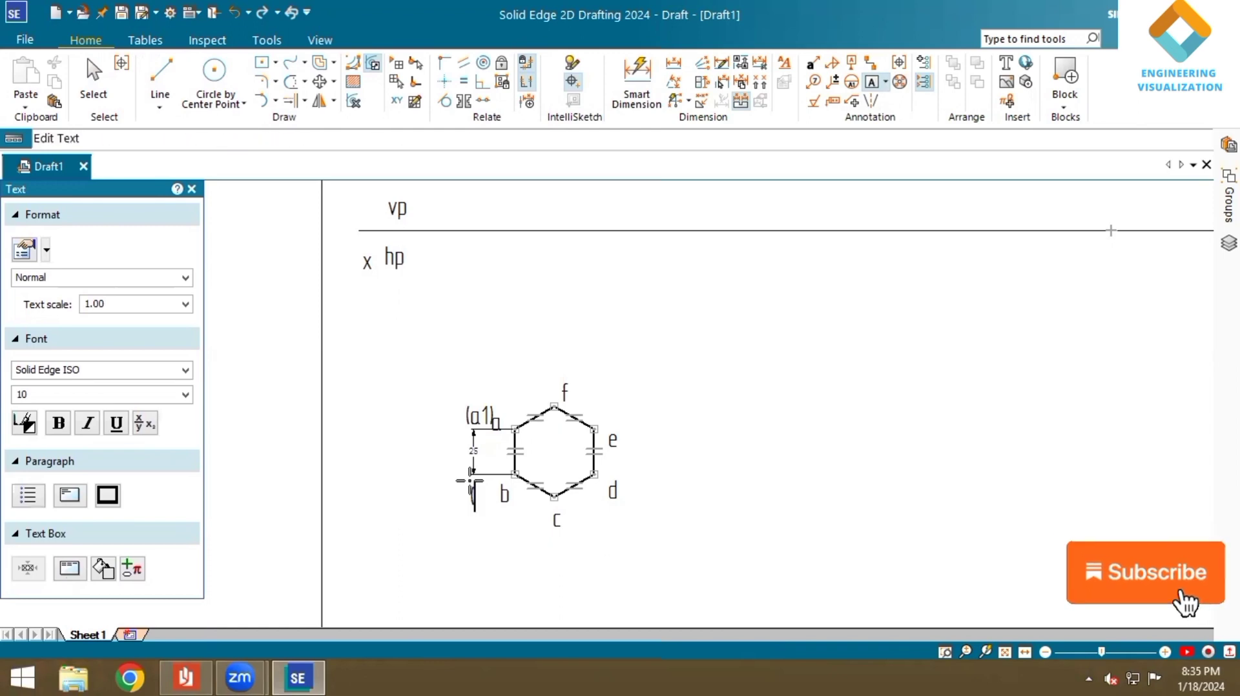
{"action": "type", "text": "(b1)"}
{"action": "left_click", "coordinate": [571, 509]}
{"action": "left_click", "coordinate": [571, 509]}
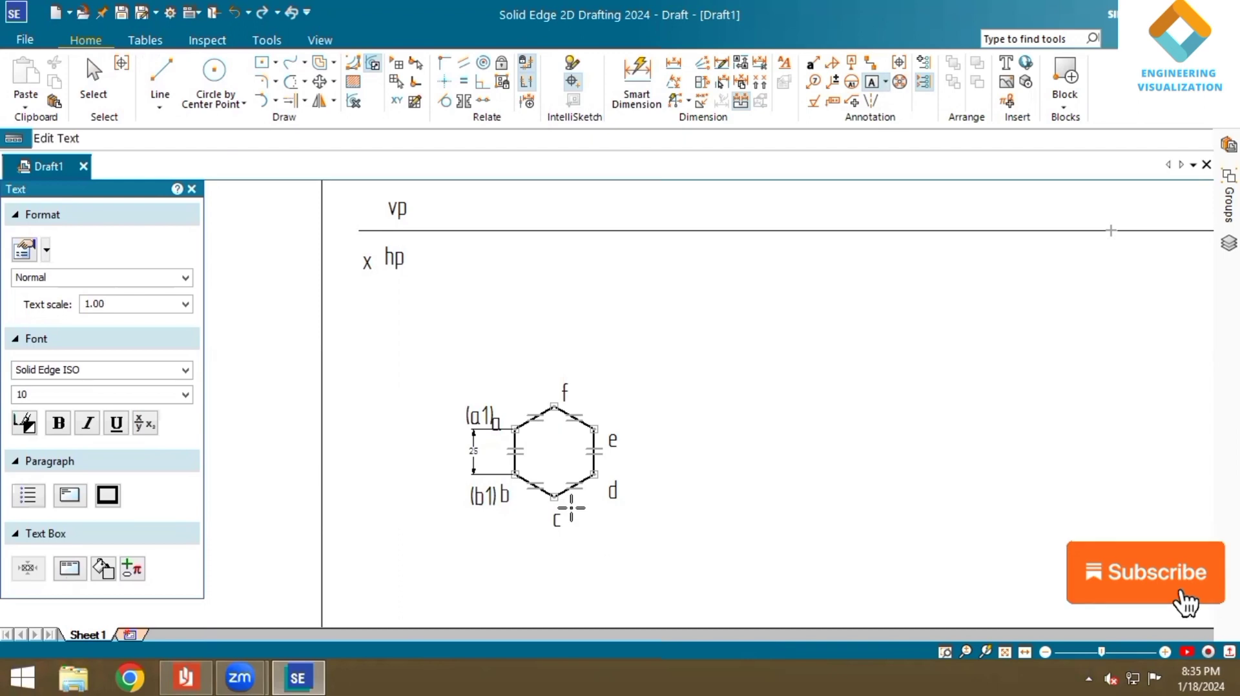
{"action": "type", "text": "(c1"}
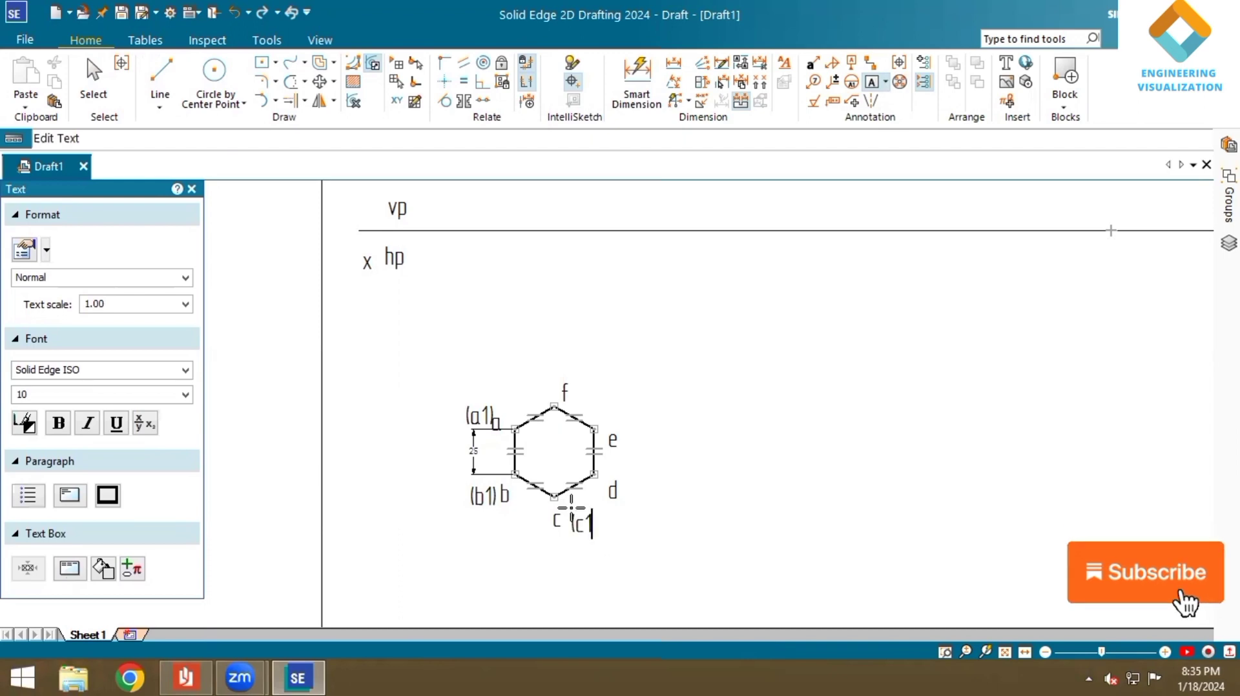
{"action": "left_click", "coordinate": [607, 489]}
{"action": "left_click", "coordinate": [626, 470]}
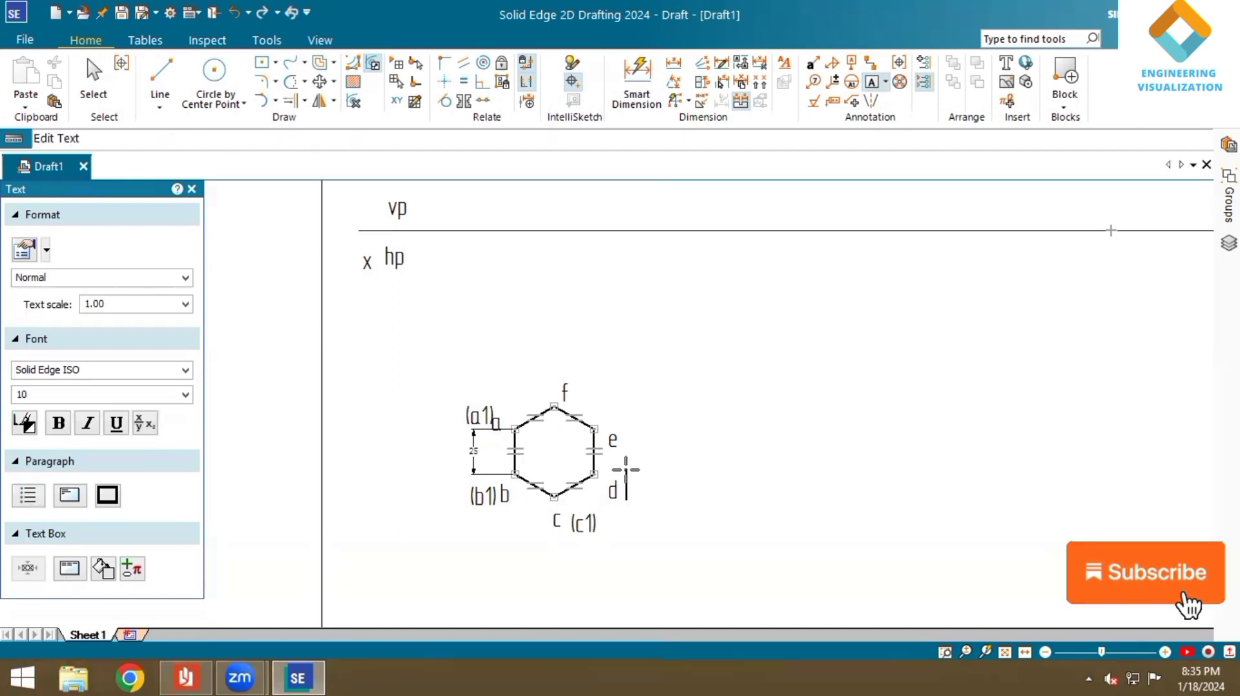
{"action": "type", "text": "(d1"}
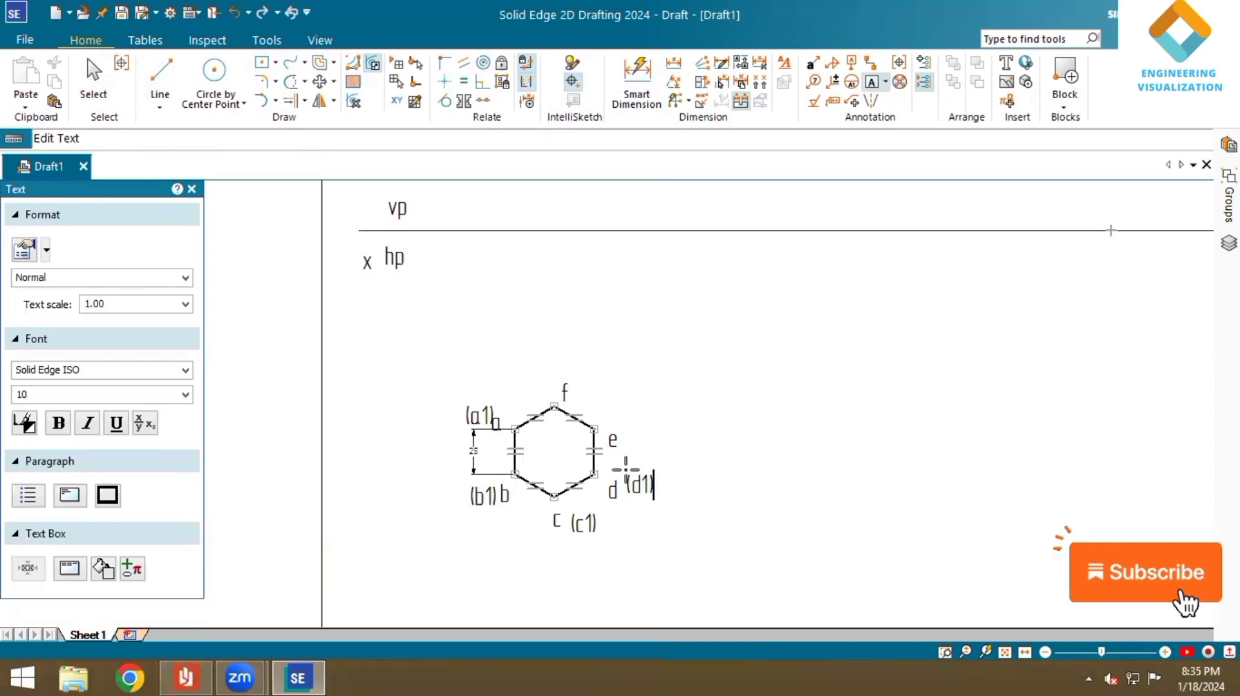
{"action": "type", "text": ")"}
{"action": "left_click", "coordinate": [627, 432]}
{"action": "left_click", "coordinate": [624, 427]}
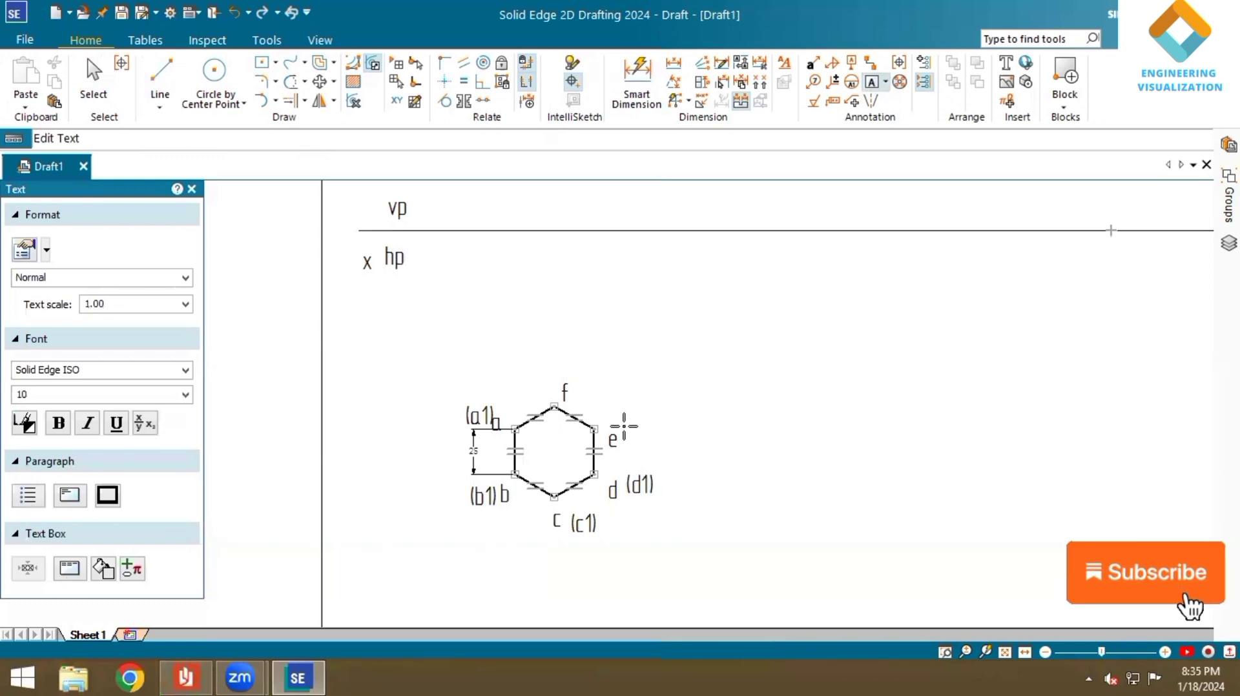
{"action": "type", "text": "(e1)"}
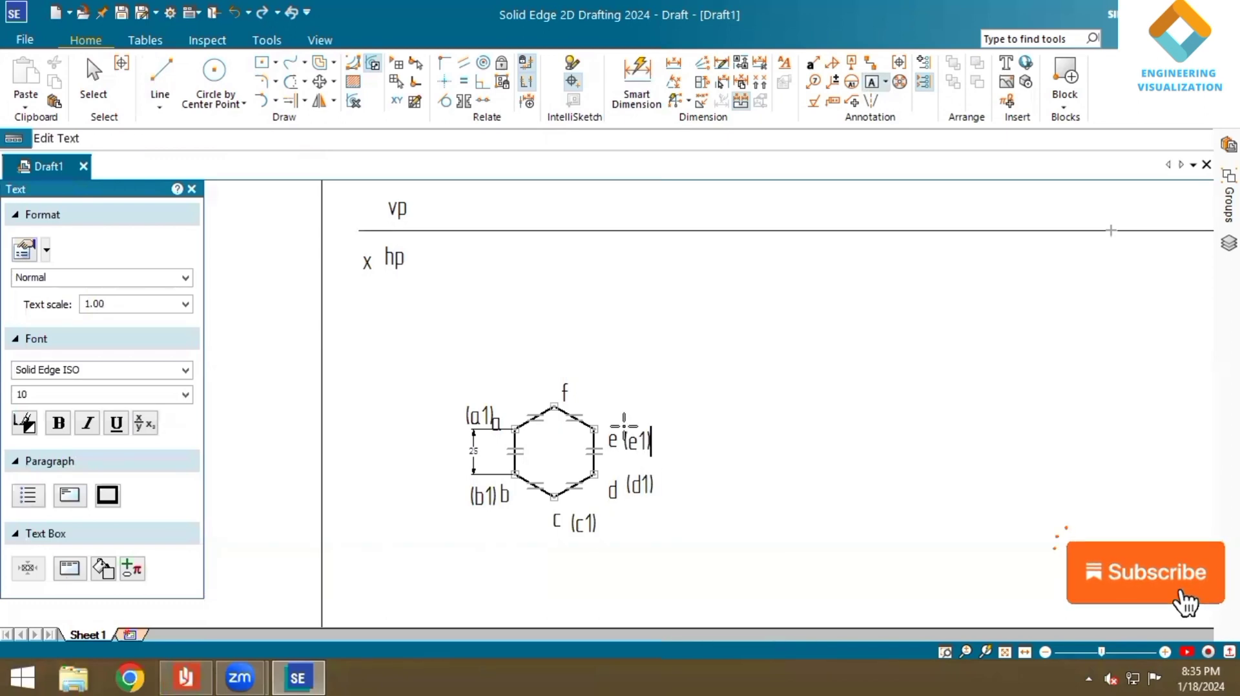
{"action": "left_click", "coordinate": [578, 386]}
{"action": "left_click", "coordinate": [579, 386]}
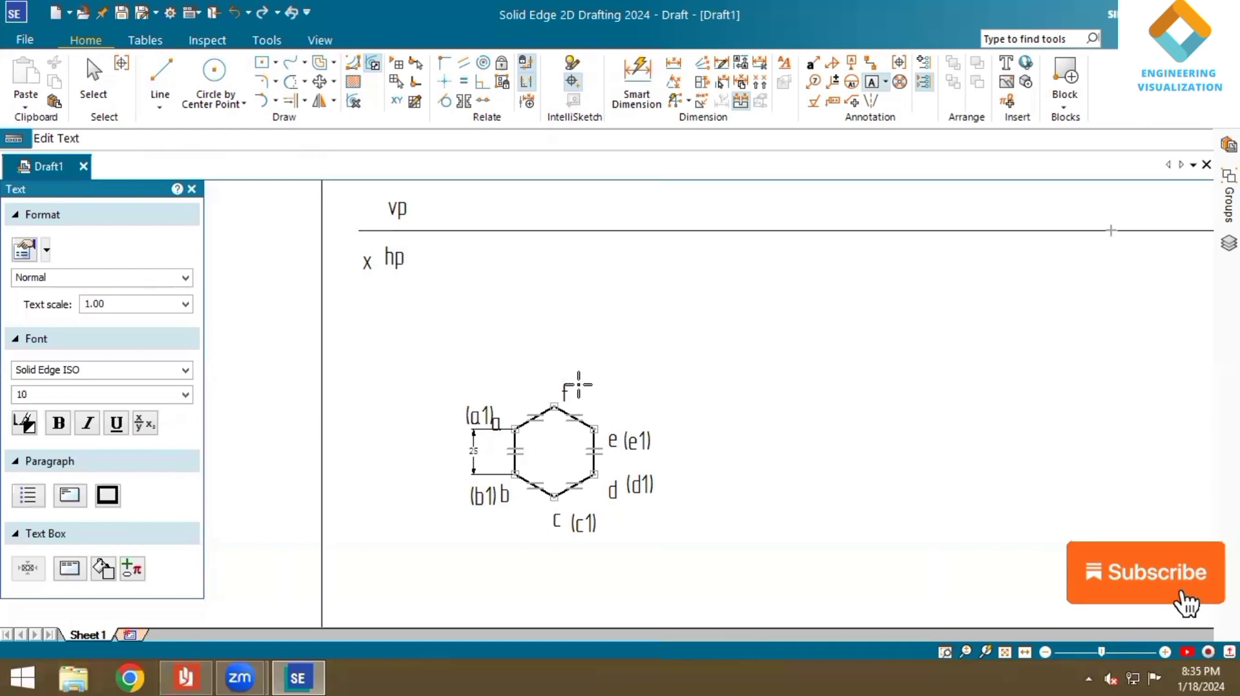
{"action": "type", "text": "(f1)"}
- Draw thin 0.13 mm diagonals from a to d and from b to e, and label their intersection o and (o1)
{"action": "left_click", "coordinate": [166, 88]}
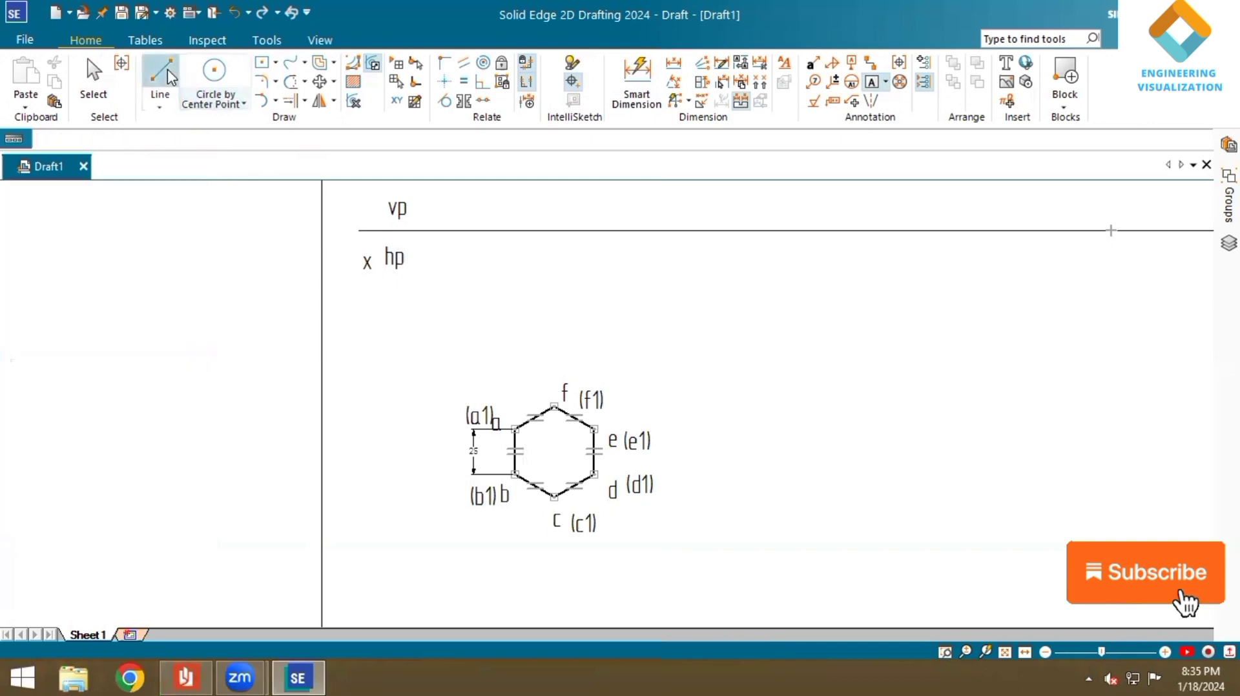
{"action": "left_click", "coordinate": [171, 488]}
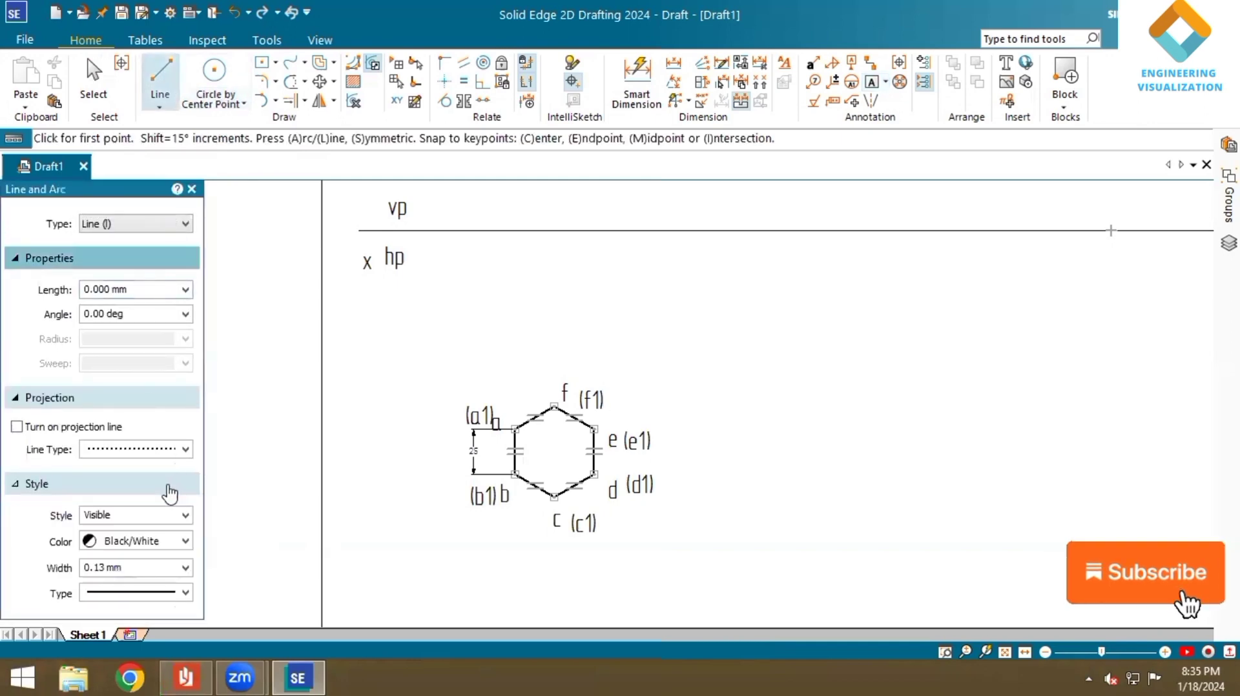
{"action": "left_click", "coordinate": [514, 428]}
{"action": "left_click", "coordinate": [594, 475]}
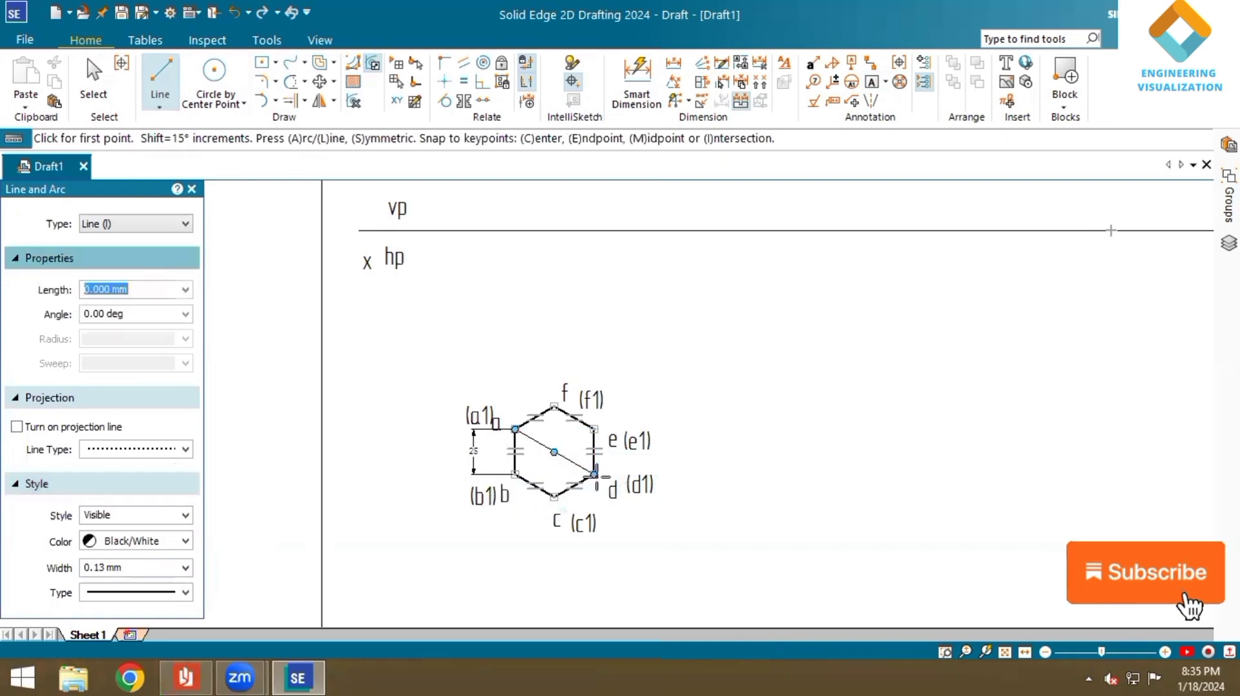
{"action": "left_click", "coordinate": [514, 473]}
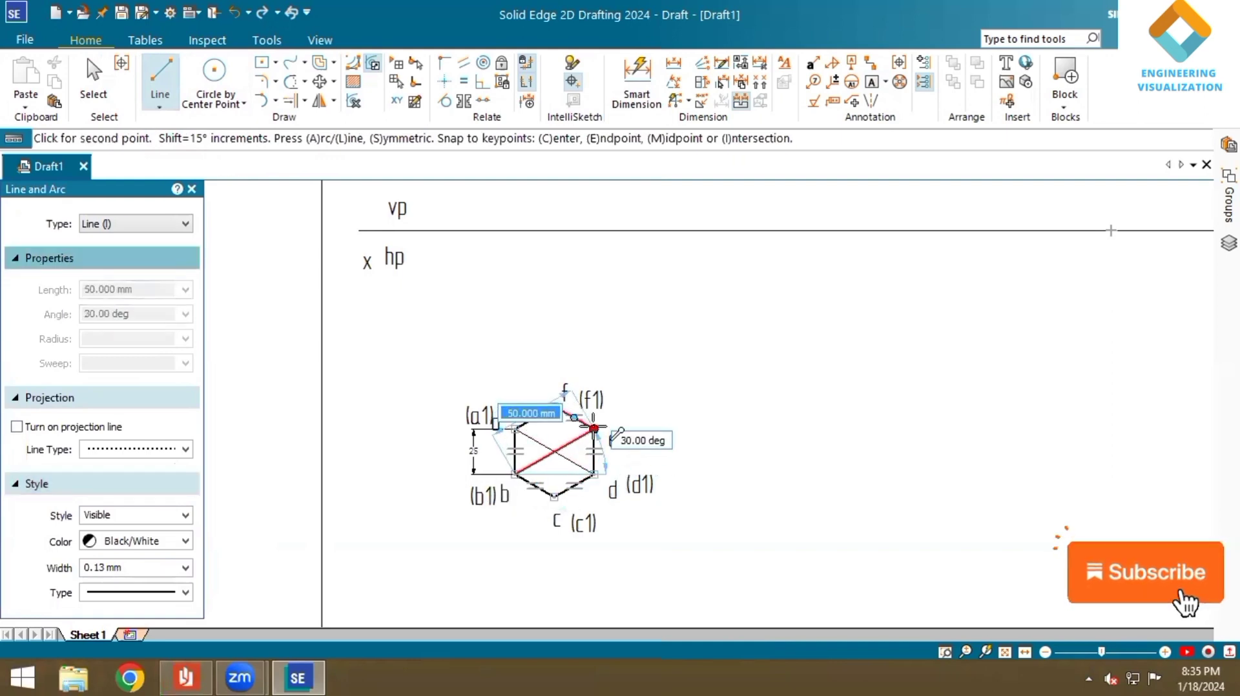
{"action": "left_click", "coordinate": [593, 429]}
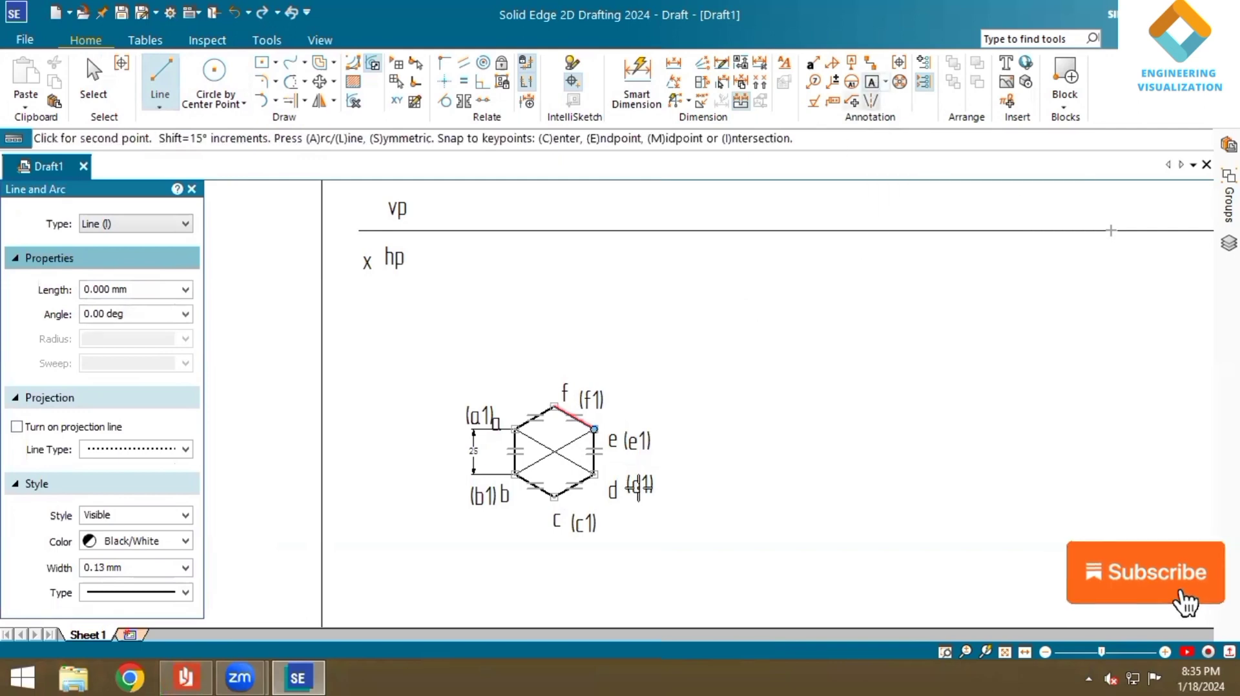
{"action": "right_click", "coordinate": [718, 354]}
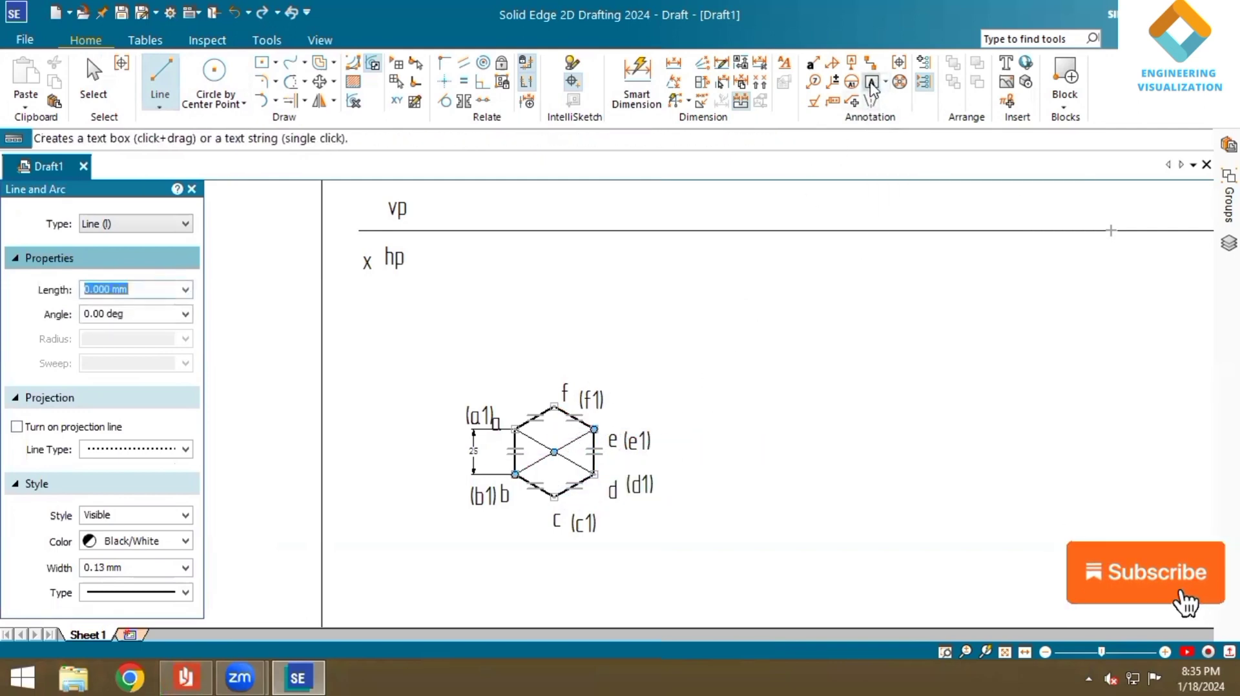
{"action": "left_click", "coordinate": [1005, 63]}
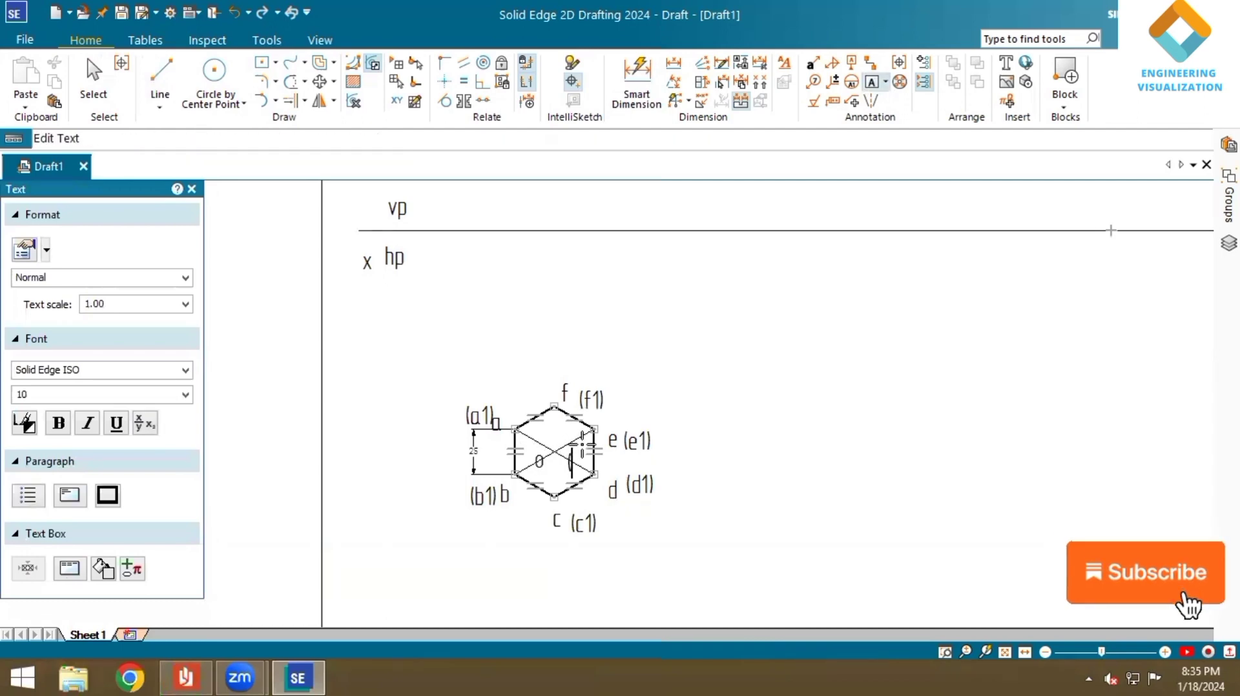
{"action": "type", "text": "o1)"}
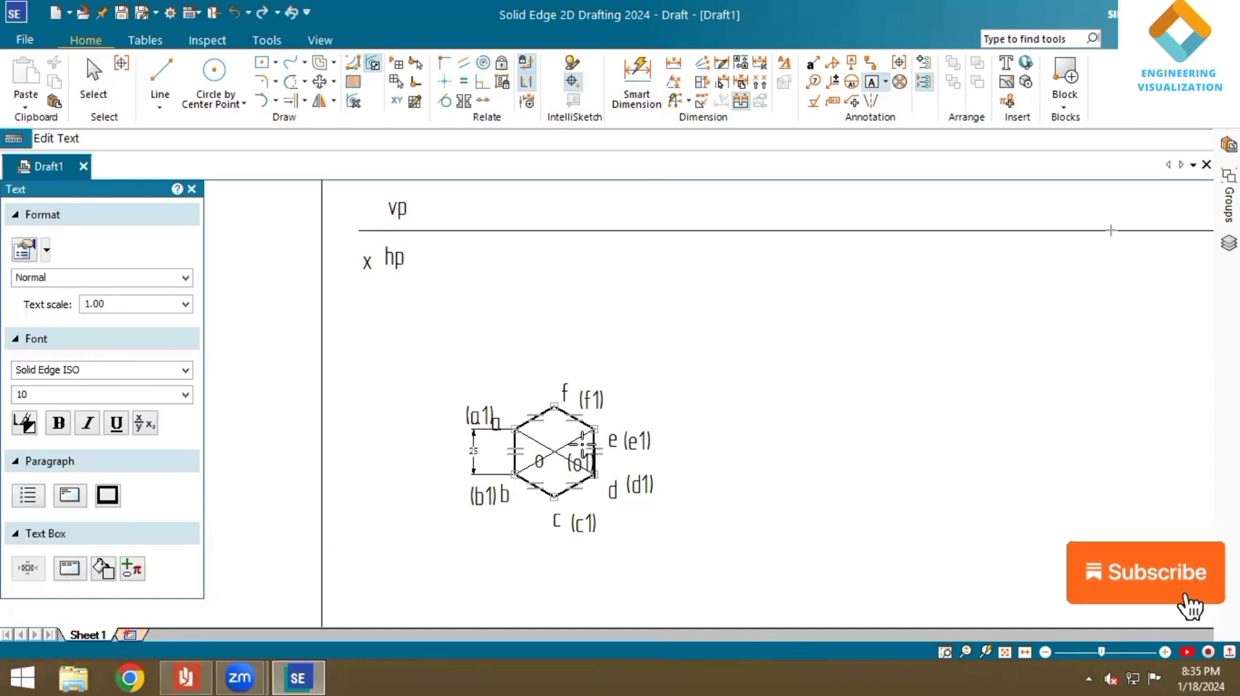
- Draw vertical 0.13 mm projectors from the hexagon's corners a, e and c up to the xy line
{"action": "left_click", "coordinate": [160, 76]}
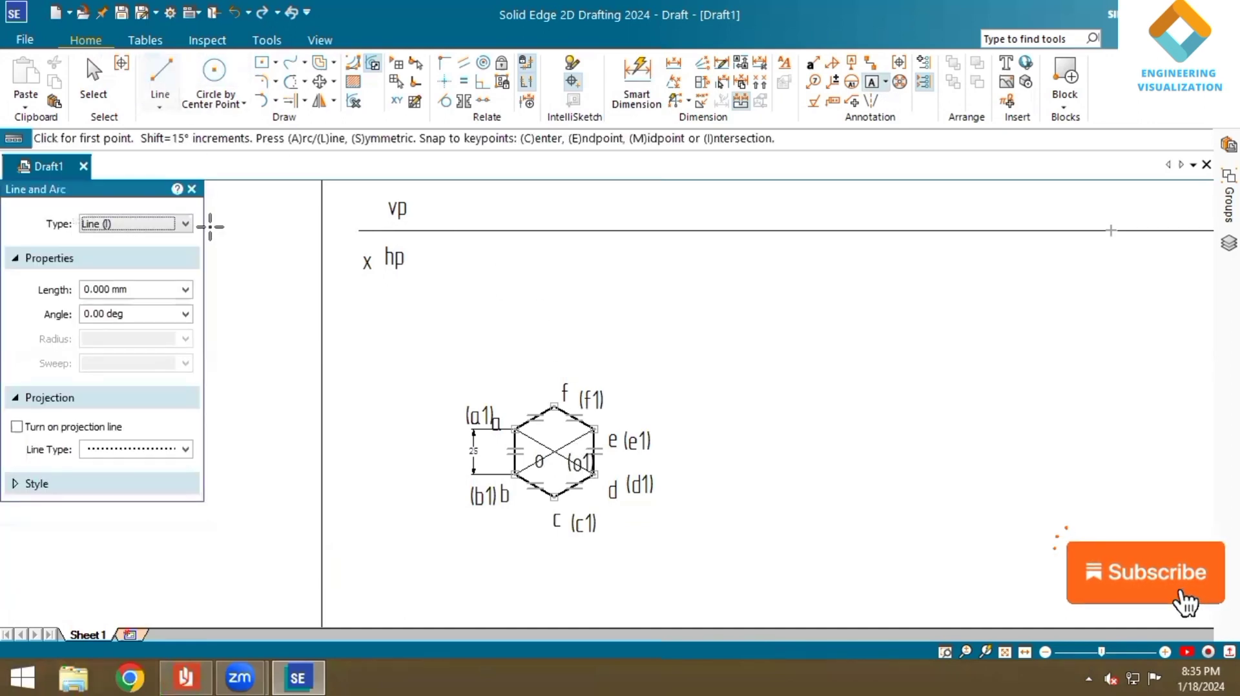
{"action": "left_click", "coordinate": [128, 492]}
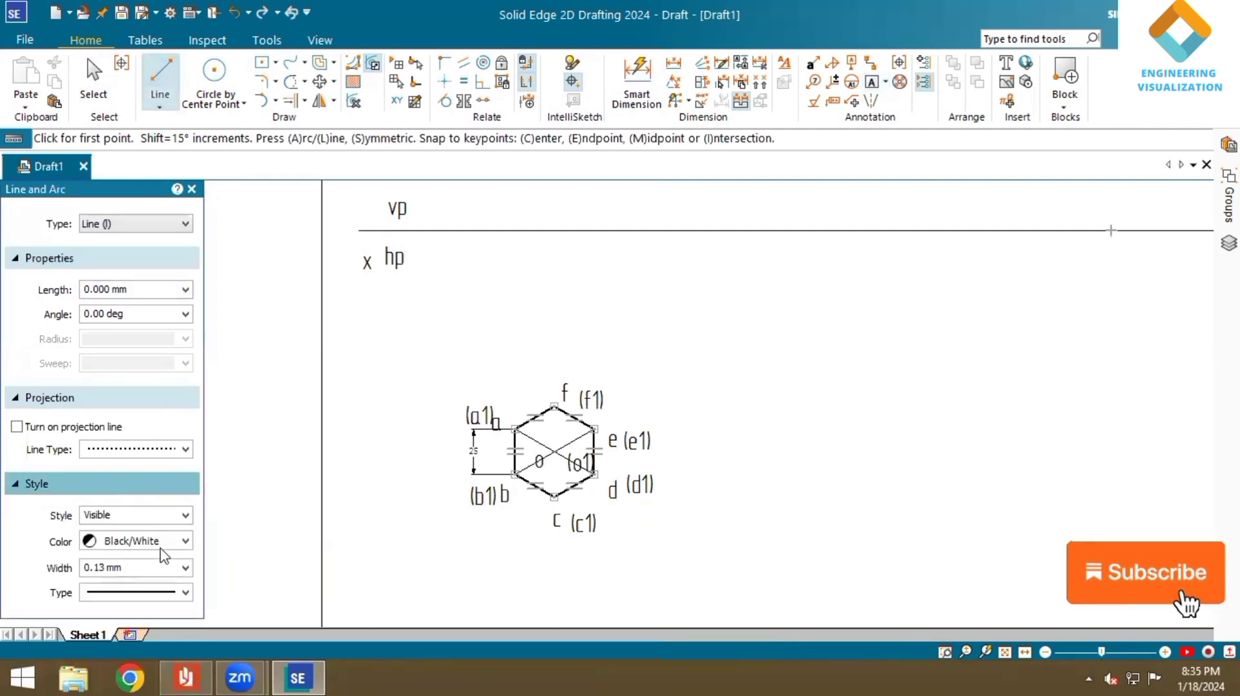
{"action": "left_click", "coordinate": [514, 428]}
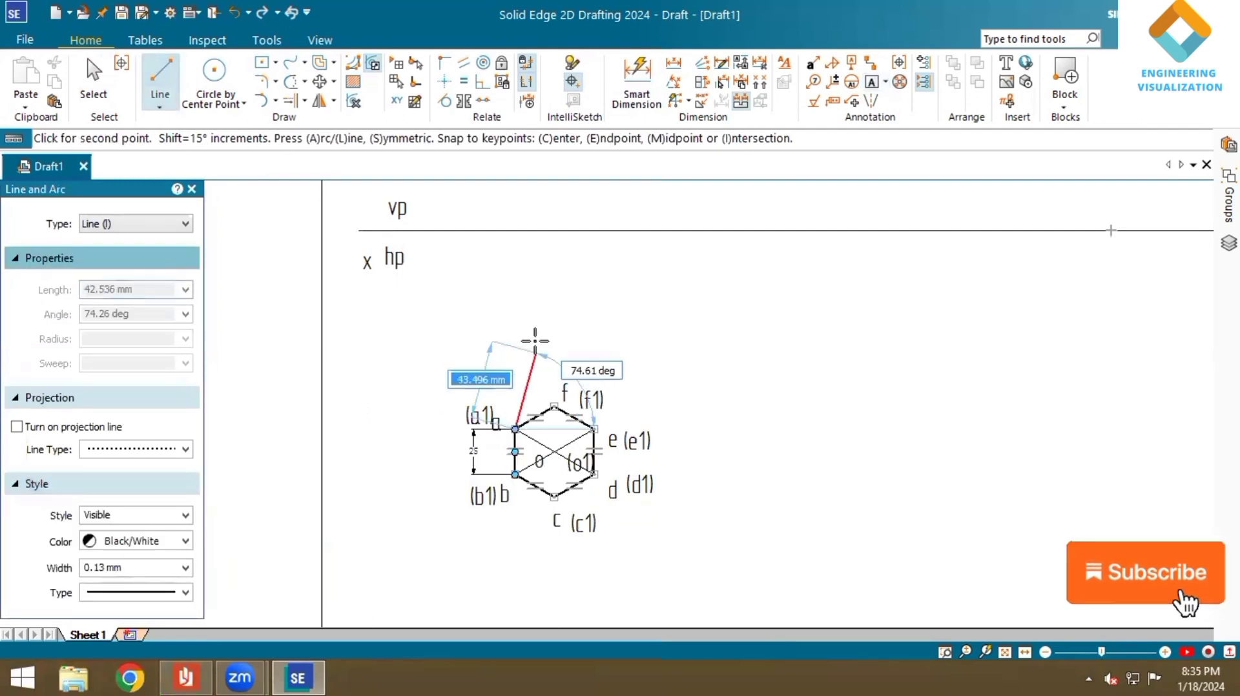
{"action": "left_click", "coordinate": [513, 229]}
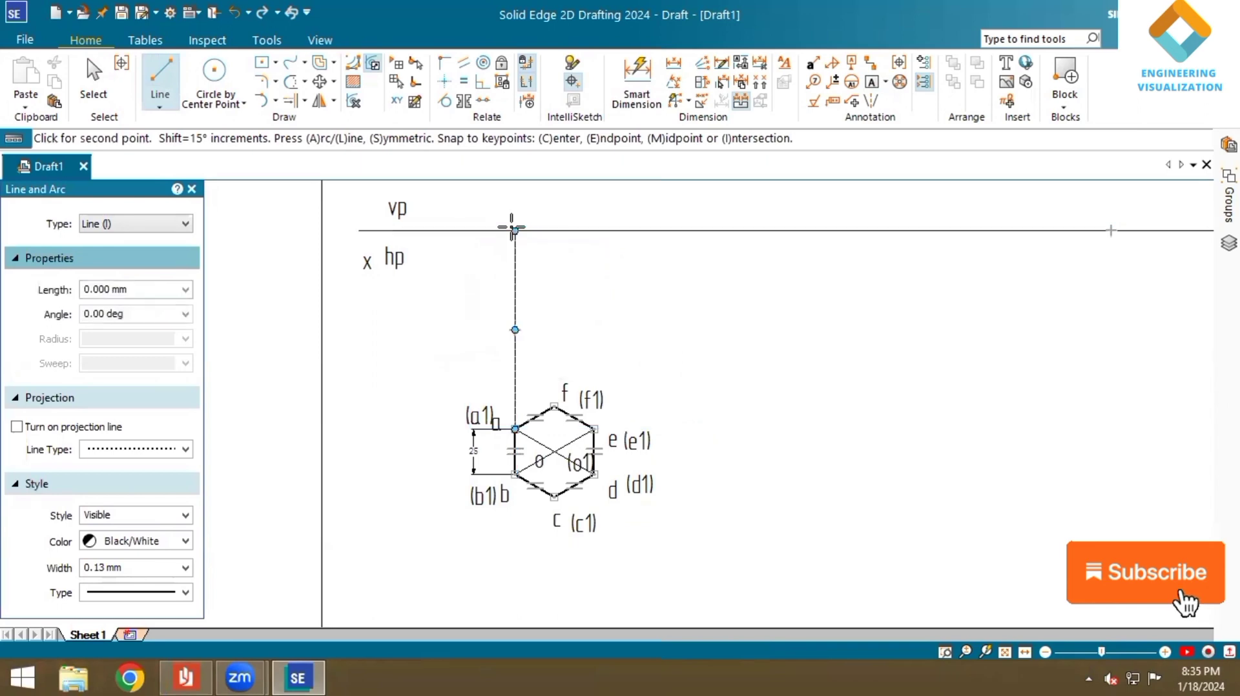
{"action": "left_click", "coordinate": [594, 428]}
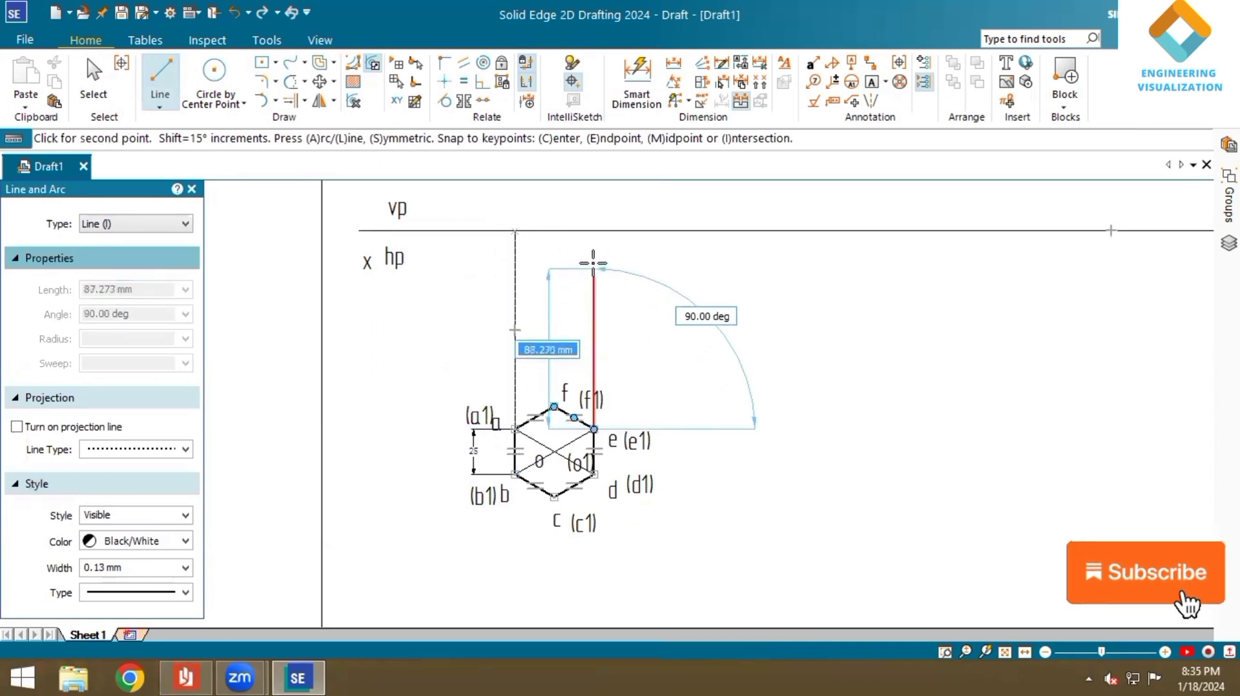
{"action": "left_click", "coordinate": [593, 230]}
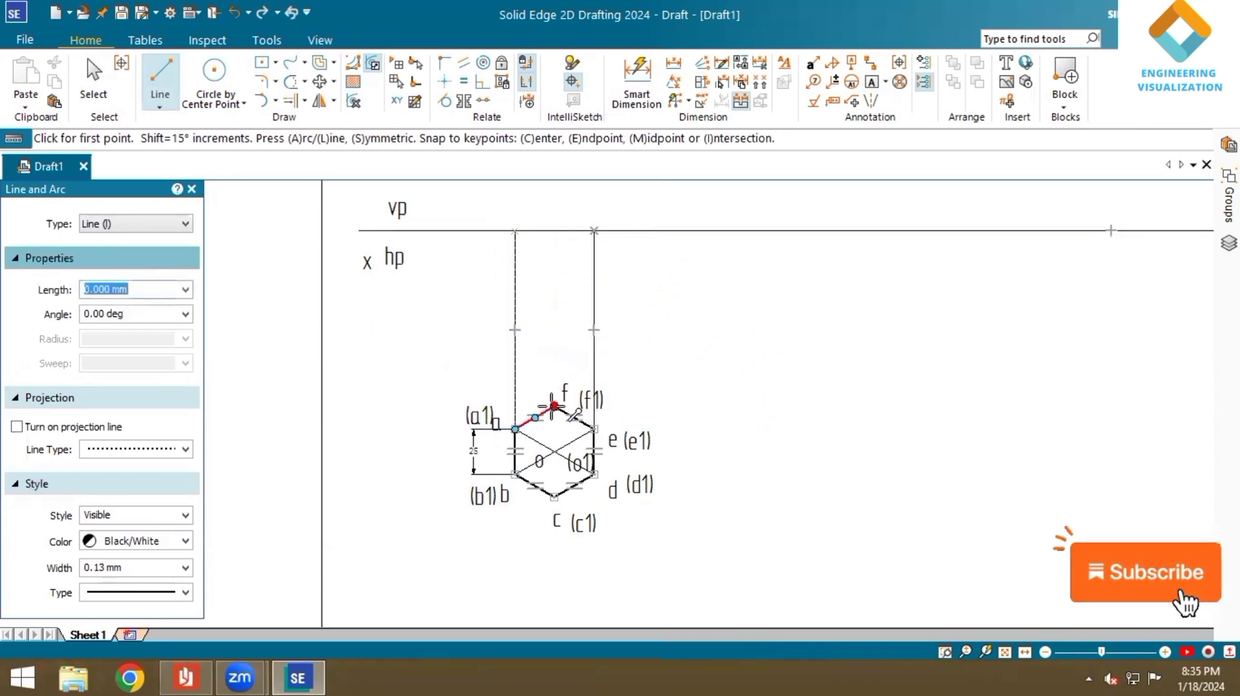
{"action": "left_click", "coordinate": [554, 496]}
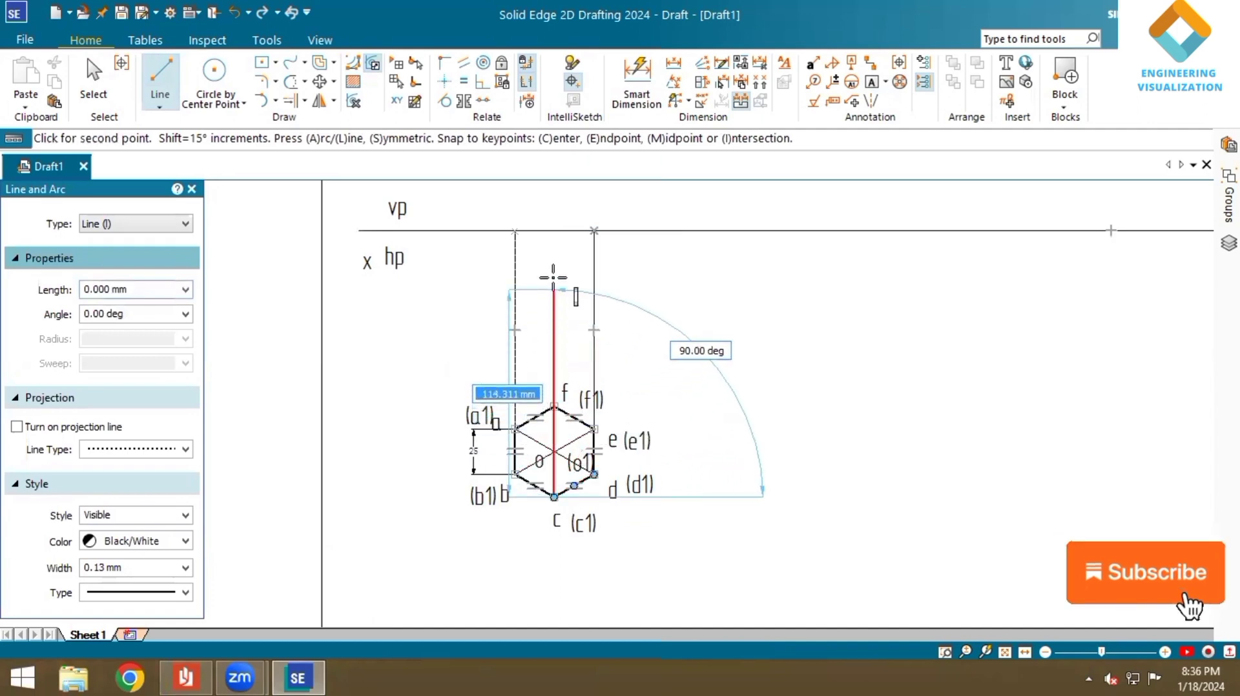
{"action": "left_click", "coordinate": [554, 231]}
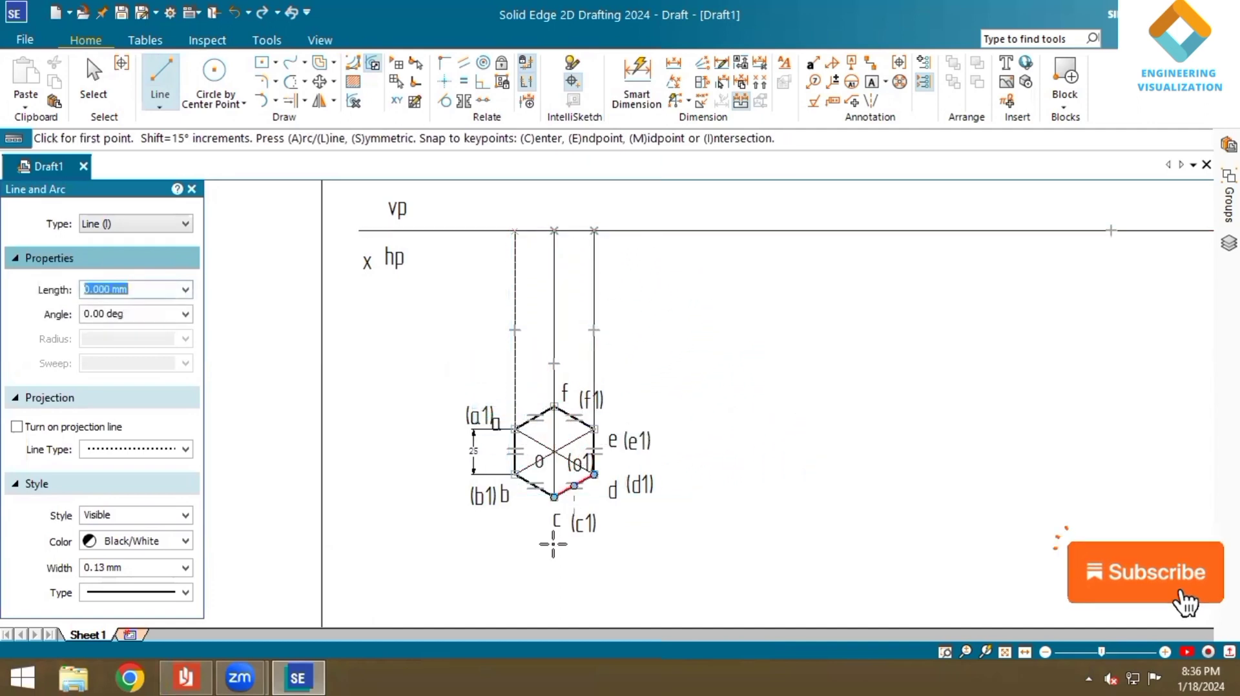
- Check question 2 in the model paper, and draw a 60 mm vertical dash-dot axis upward from the middle projector's end on the xy line
{"action": "left_click", "coordinate": [187, 676]}
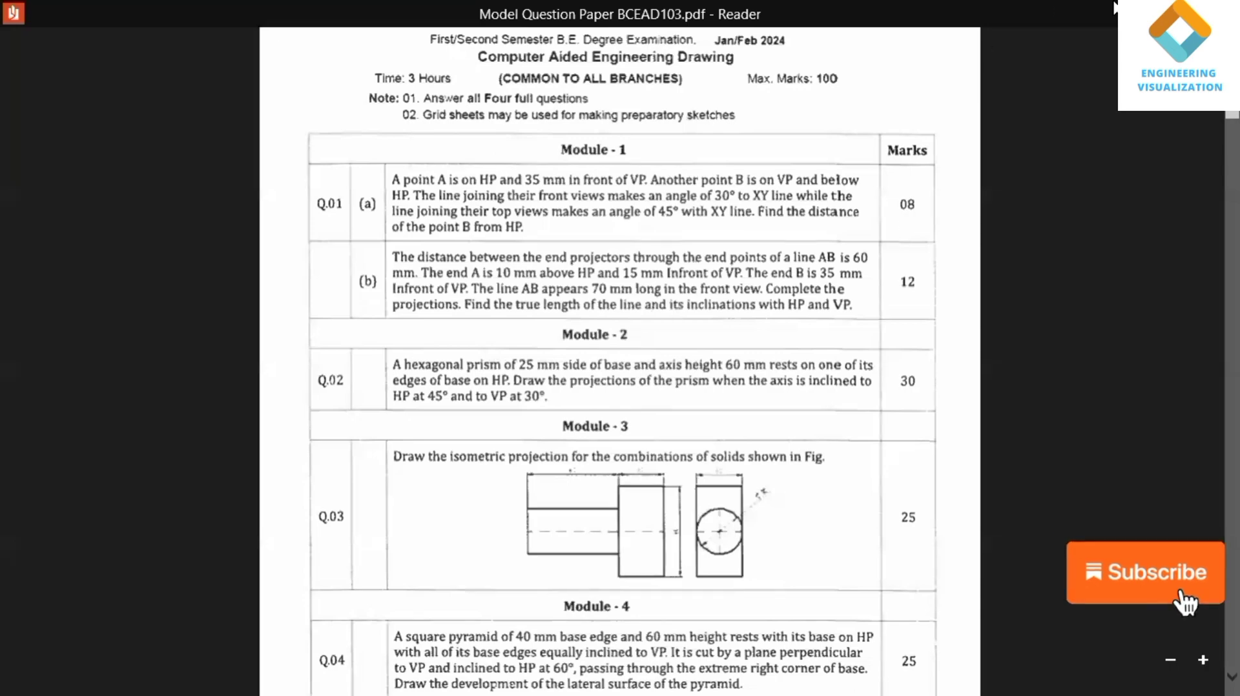
{"action": "left_click", "coordinate": [1198, 13]}
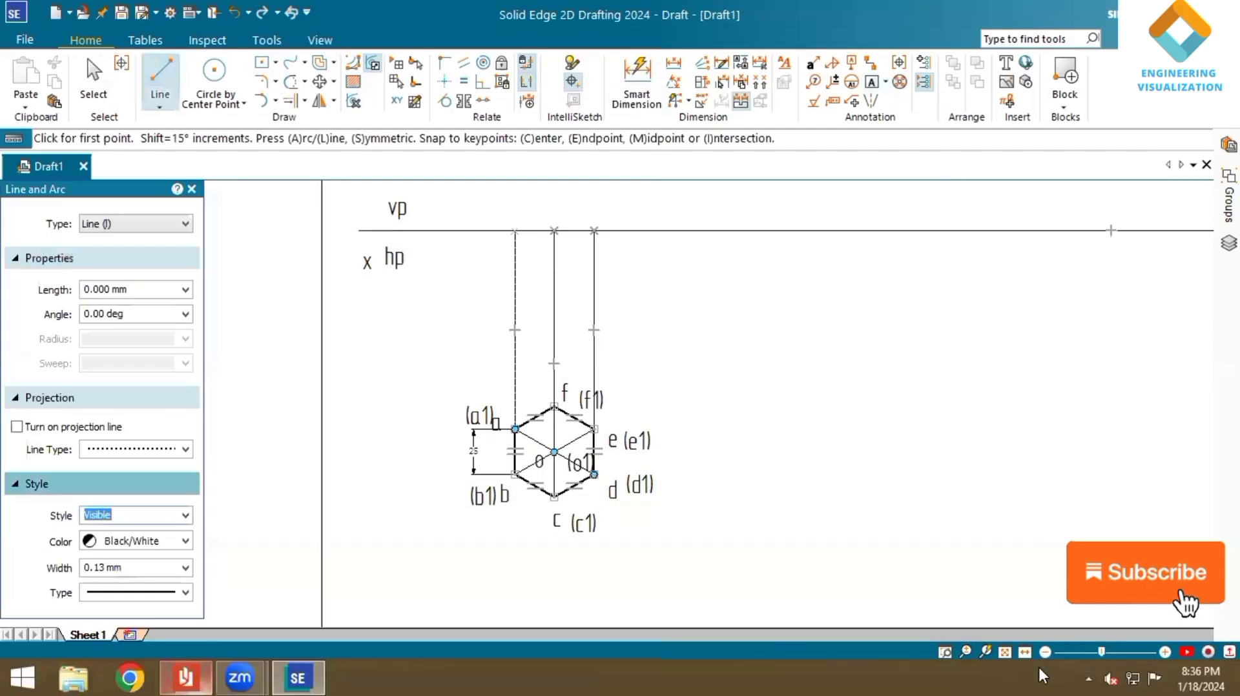
{"action": "left_click", "coordinate": [1005, 652]}
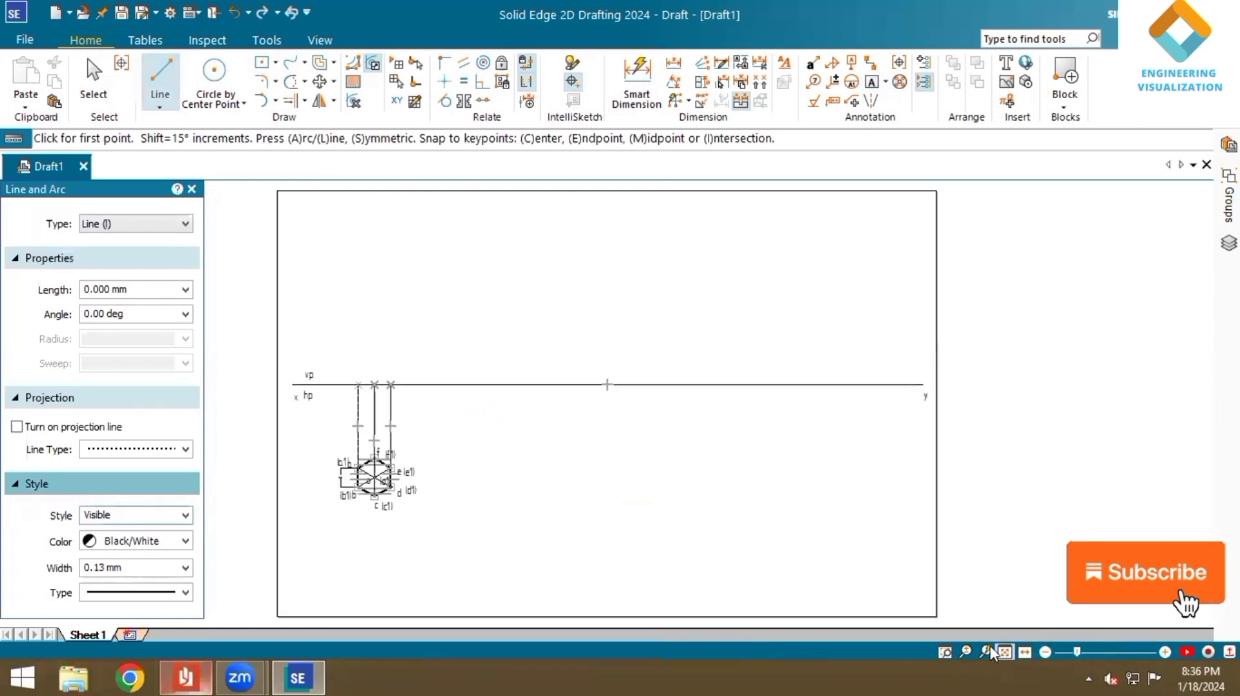
{"action": "left_click", "coordinate": [186, 592]}
{"action": "left_click", "coordinate": [154, 466]}
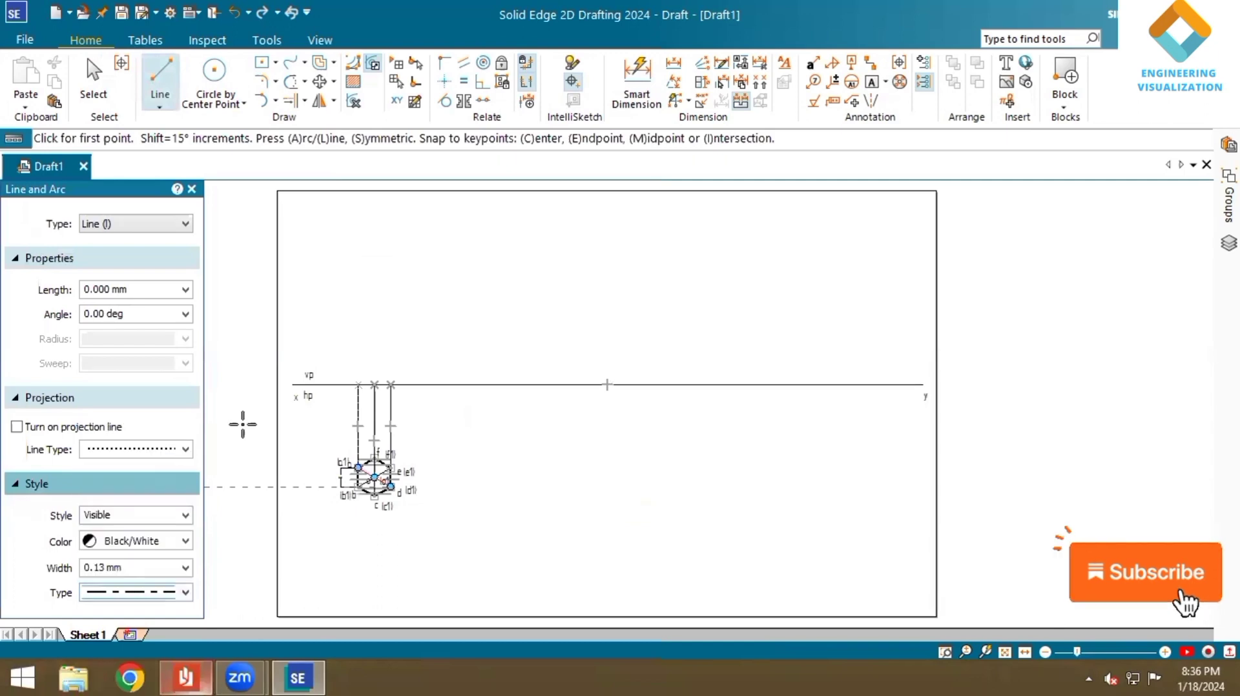
{"action": "left_click", "coordinate": [375, 384]}
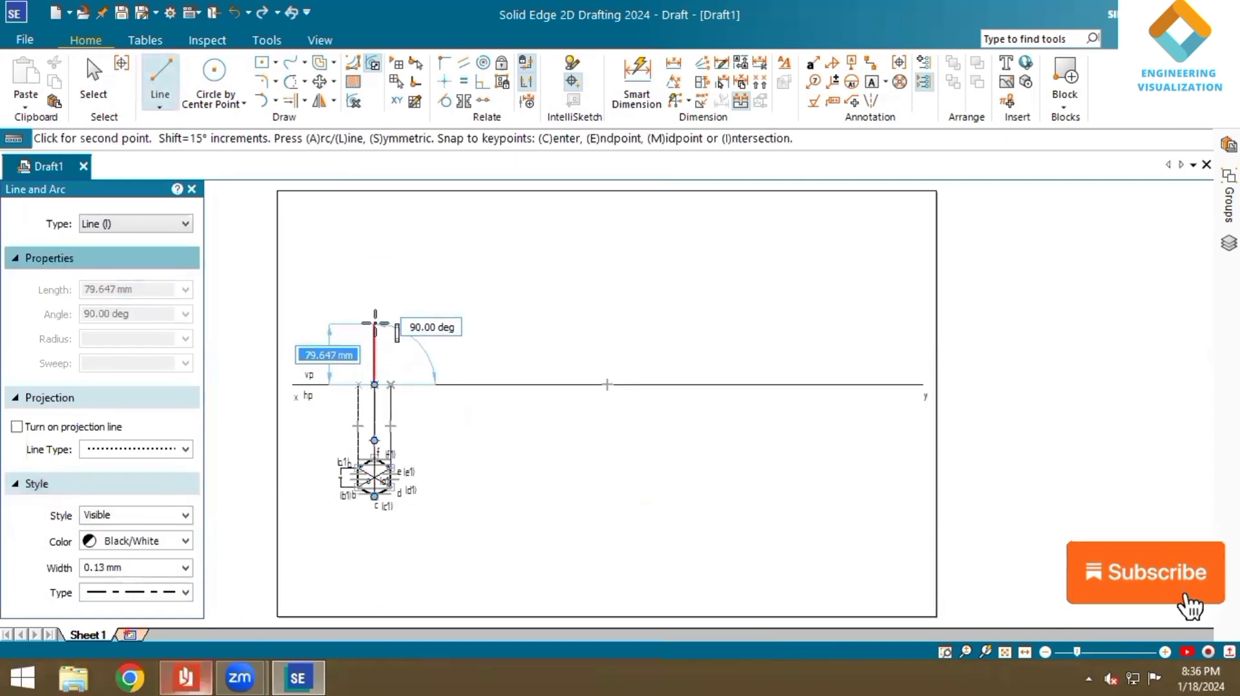
{"action": "type", "text": "6"}
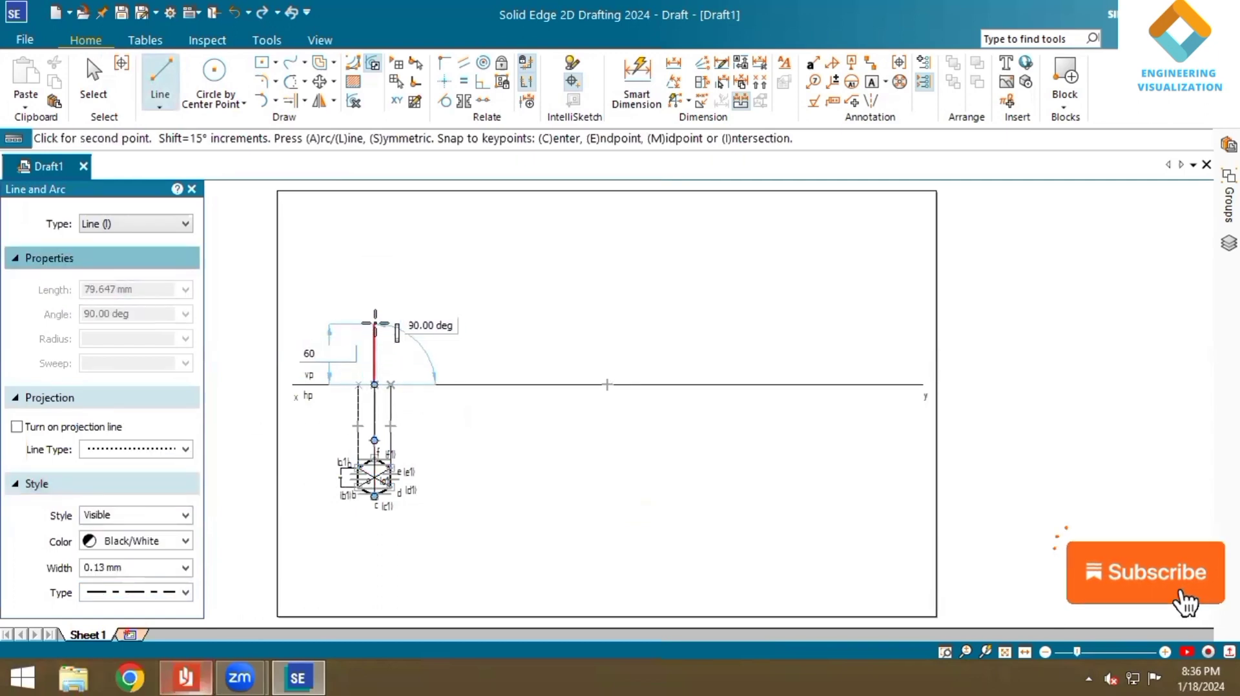
{"action": "type", "text": "0"}
{"action": "key", "text": "Tab"}
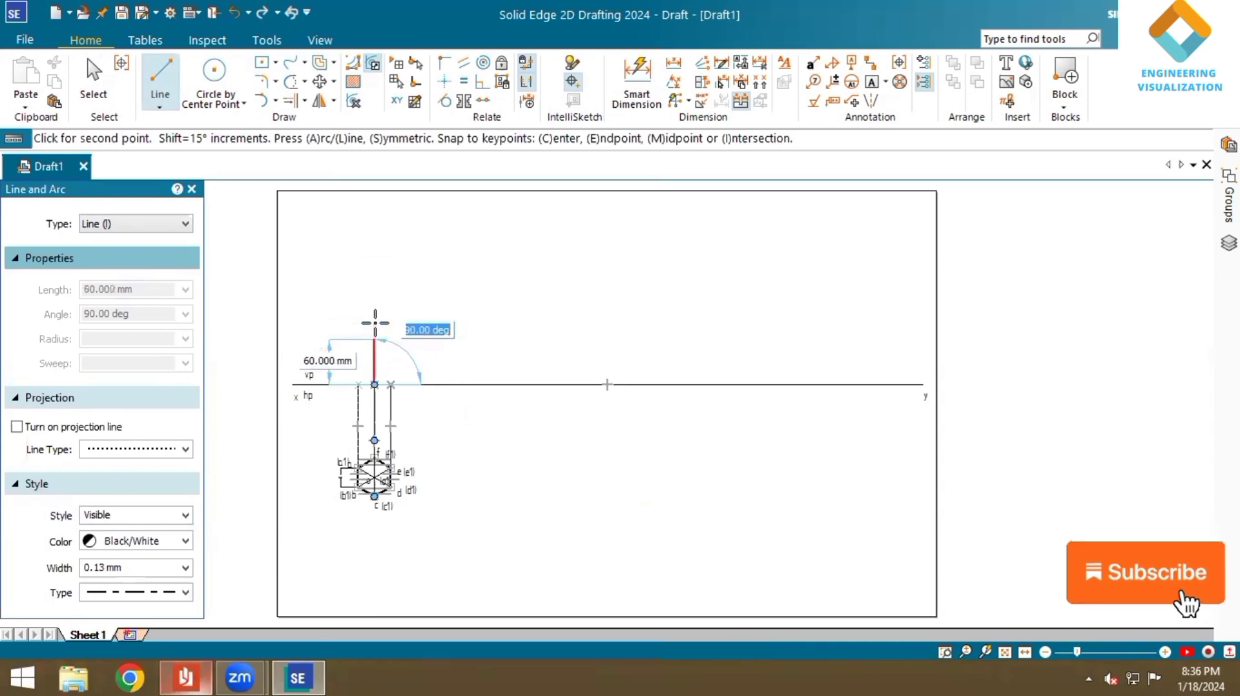
{"action": "key", "text": "Return"}
{"action": "right_click", "coordinate": [428, 332]}
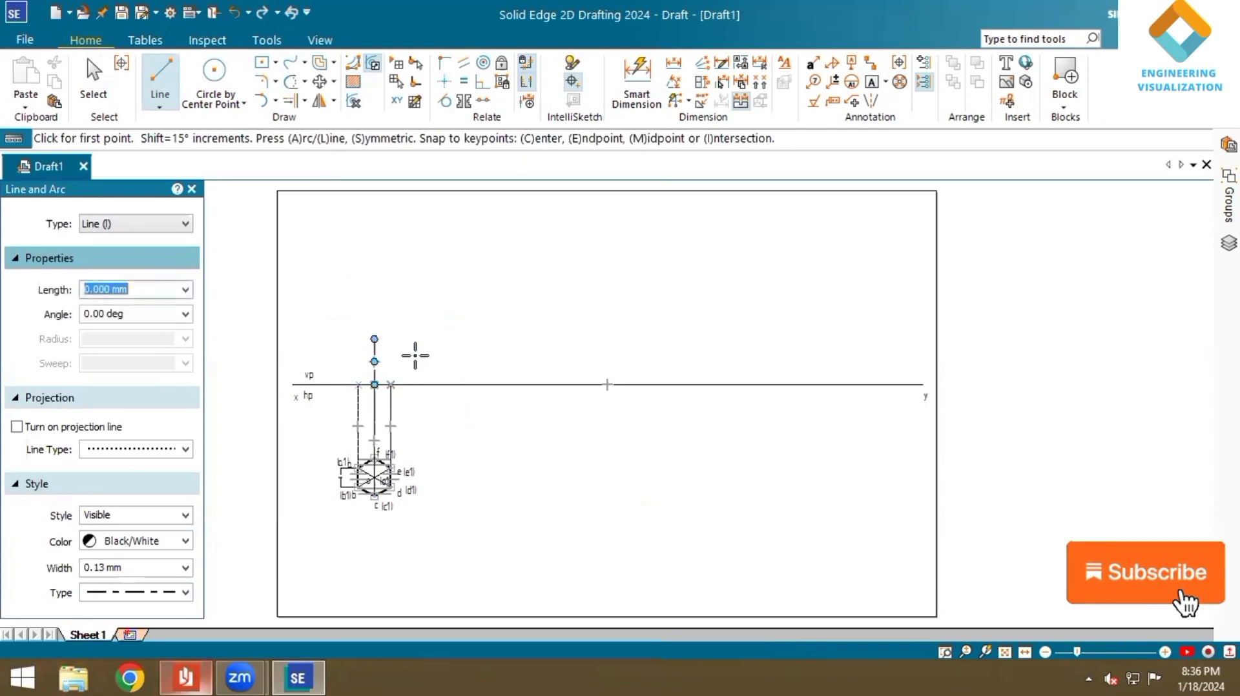
- Draw the prism's front view above the xy line as a 60 mm high rectangle between the outer projectors, using continuous 0.13 mm lines
{"action": "scroll", "coordinate": [399, 361], "scroll_direction": "up", "scroll_amount": 3}
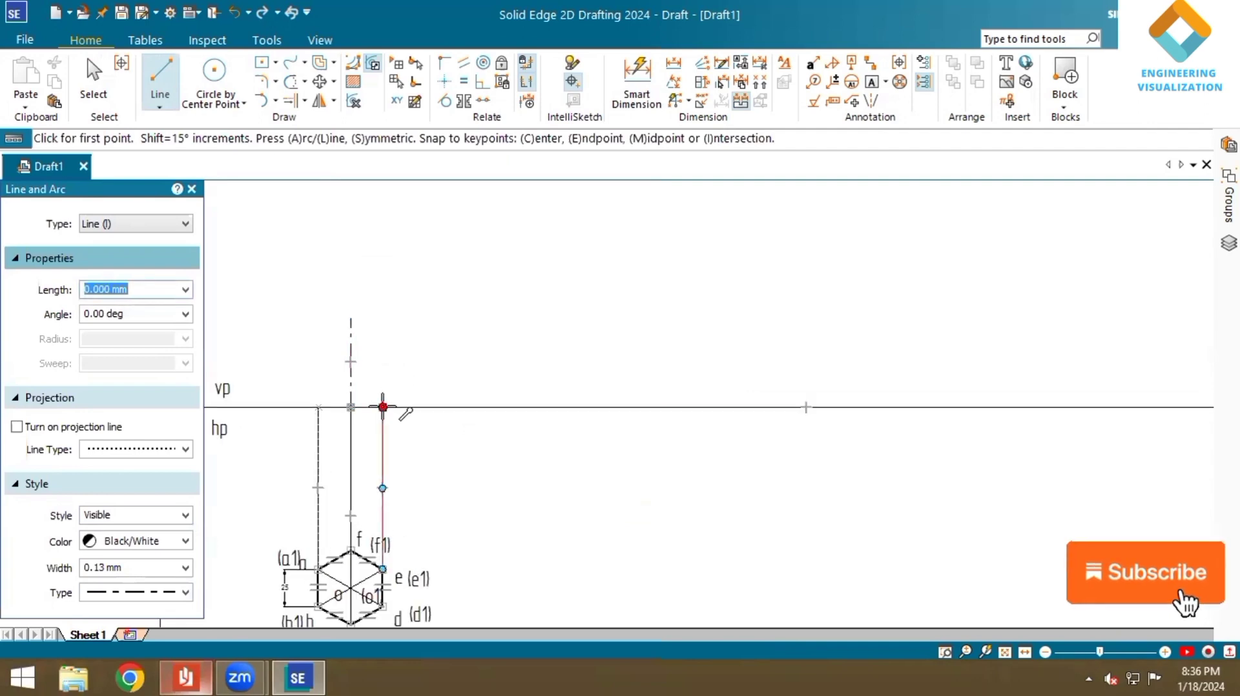
{"action": "left_click", "coordinate": [185, 592]}
{"action": "left_click", "coordinate": [176, 439]}
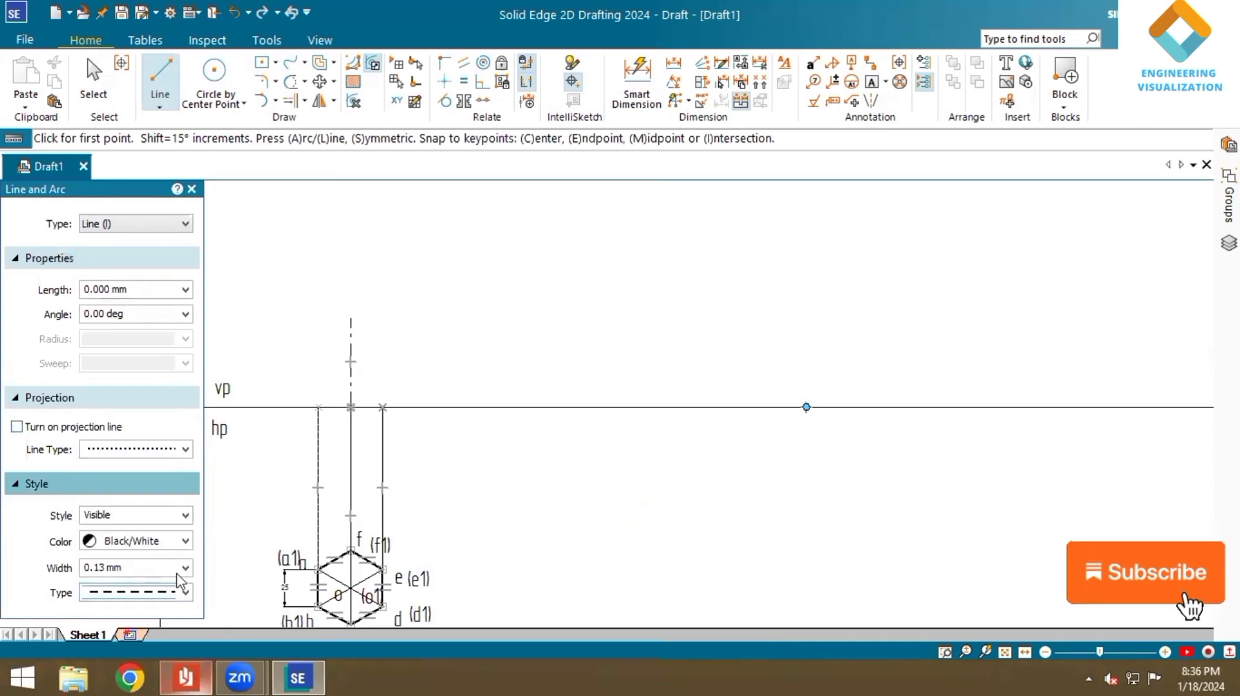
{"action": "left_click", "coordinate": [184, 590]}
{"action": "left_click", "coordinate": [180, 434]}
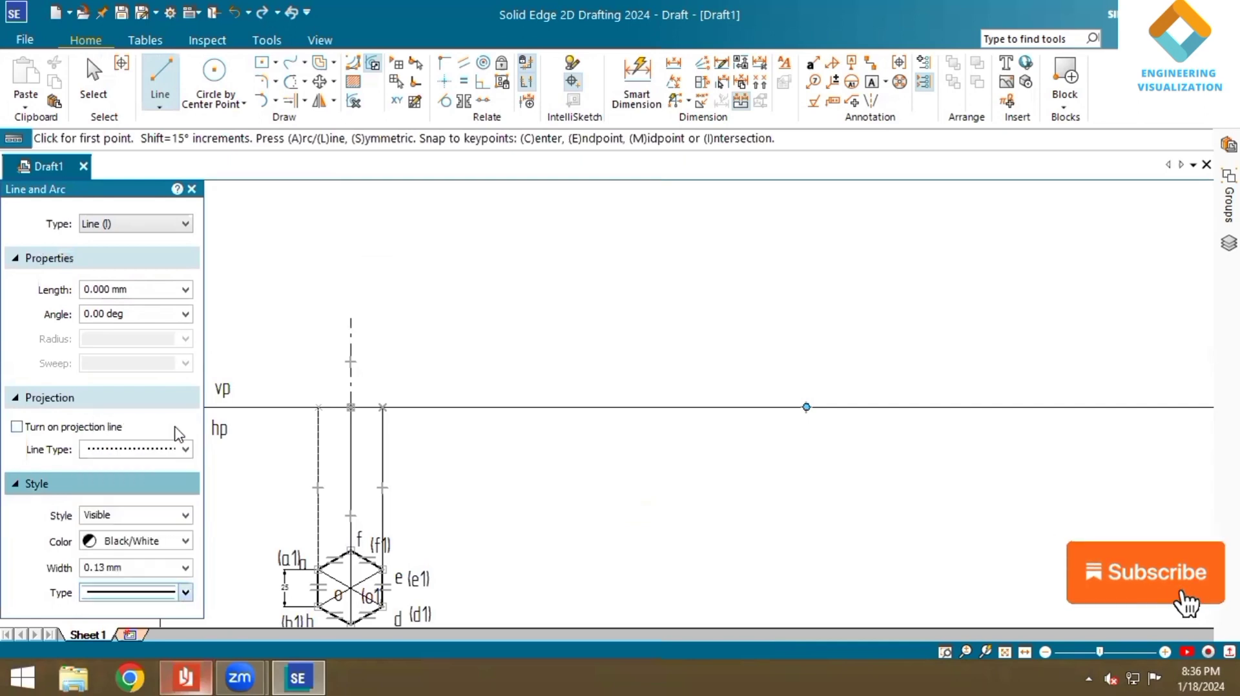
{"action": "left_click", "coordinate": [382, 407]}
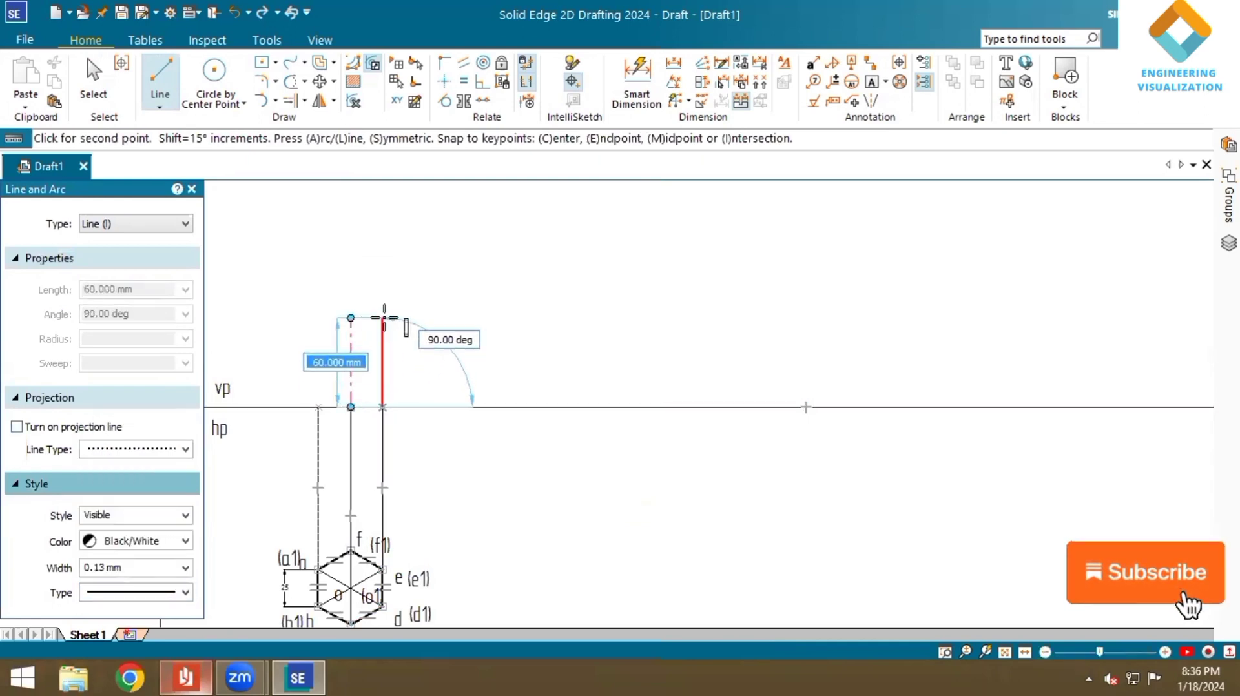
{"action": "left_click", "coordinate": [383, 317]}
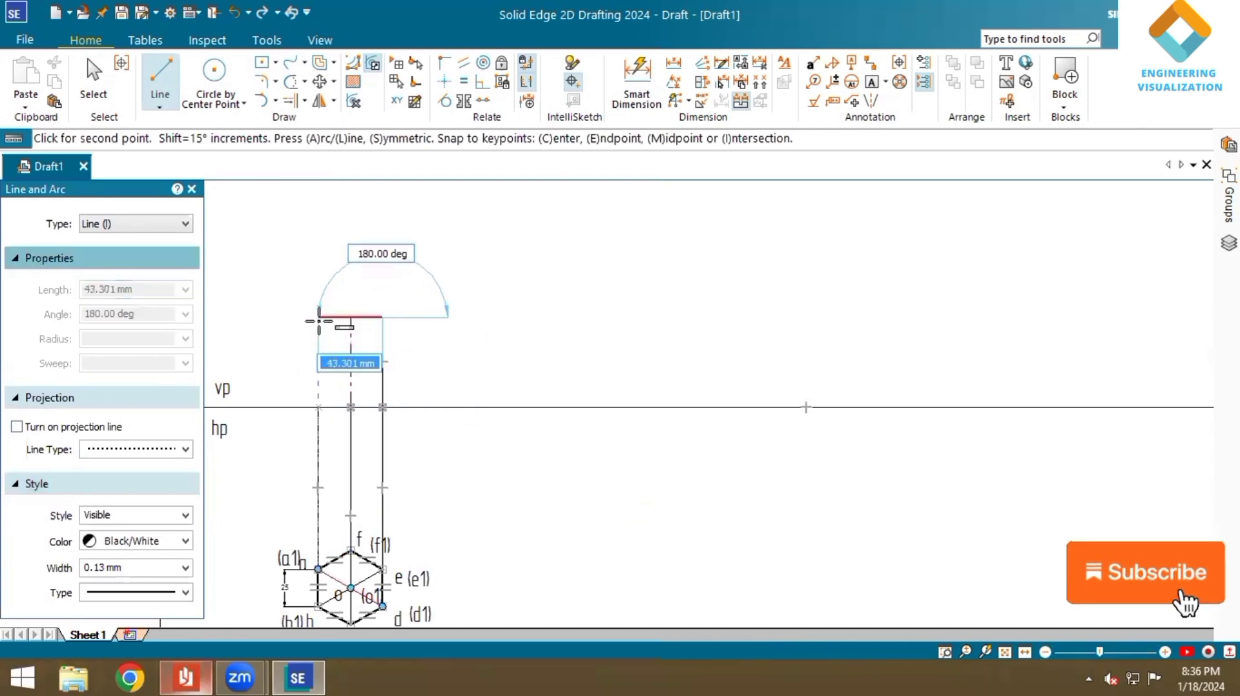
{"action": "left_click", "coordinate": [318, 317]}
{"action": "left_click", "coordinate": [318, 407]}
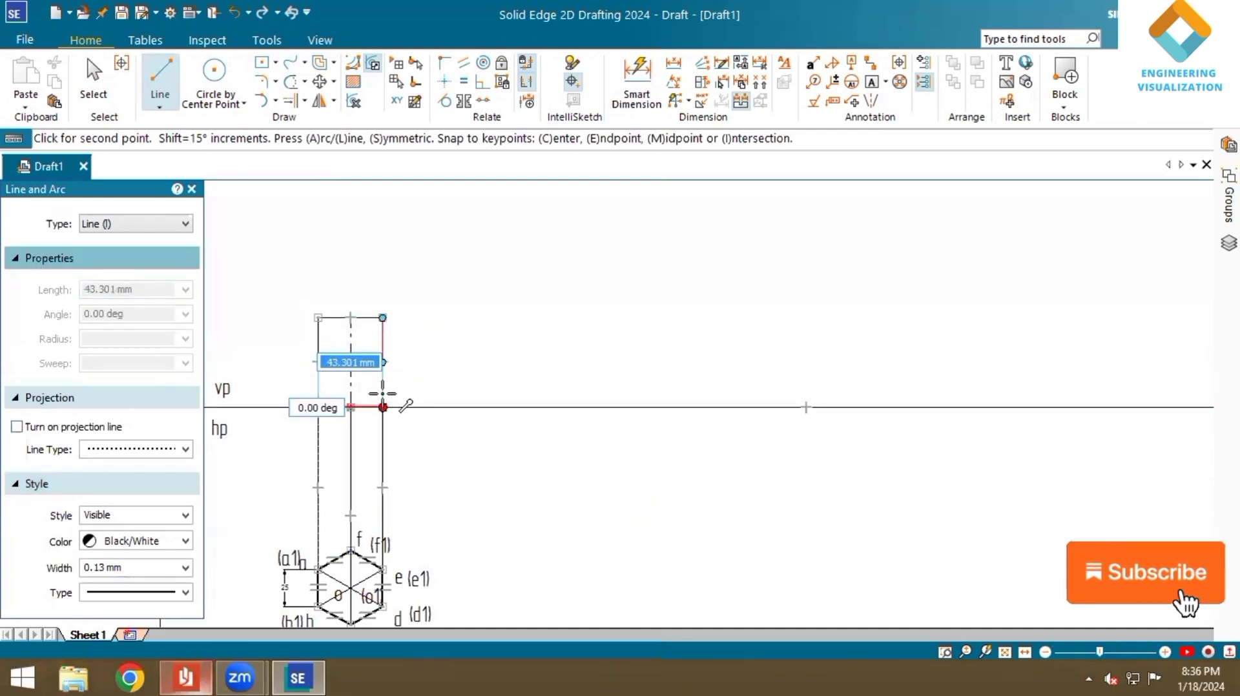
{"action": "left_click", "coordinate": [382, 407]}
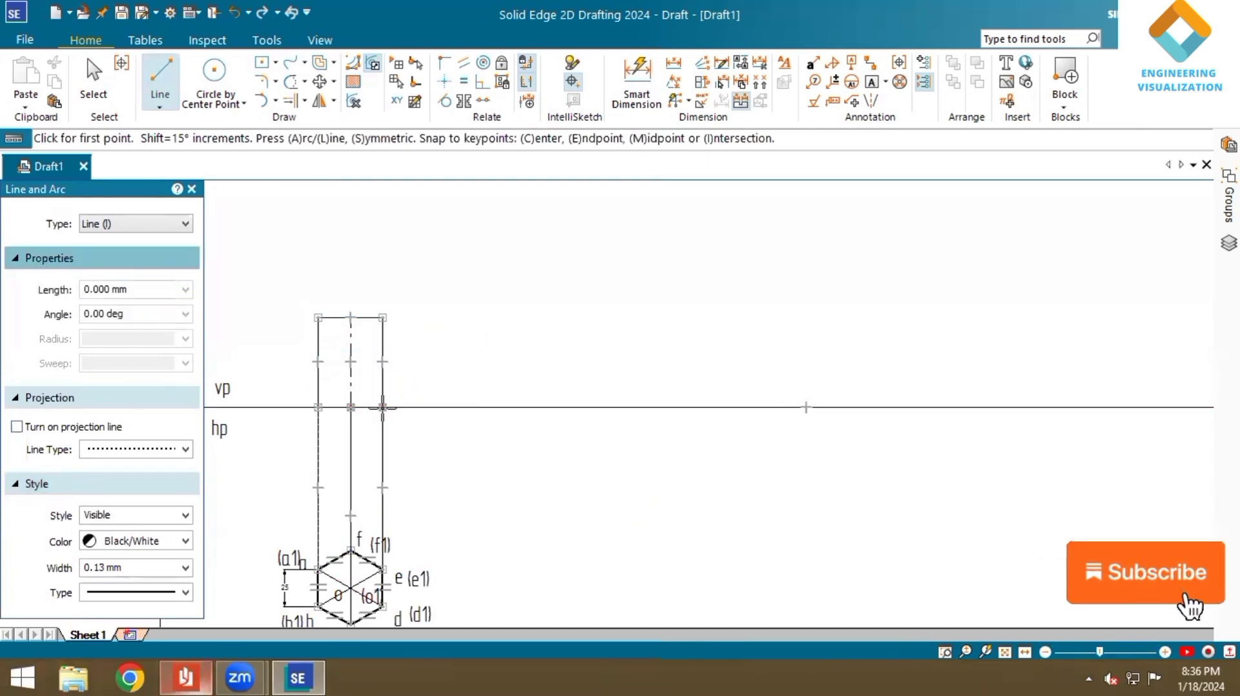
- Dimension the height of the front view rectangle beside its left vertical edge
{"action": "left_click", "coordinate": [629, 84]}
{"action": "left_click", "coordinate": [318, 339]}
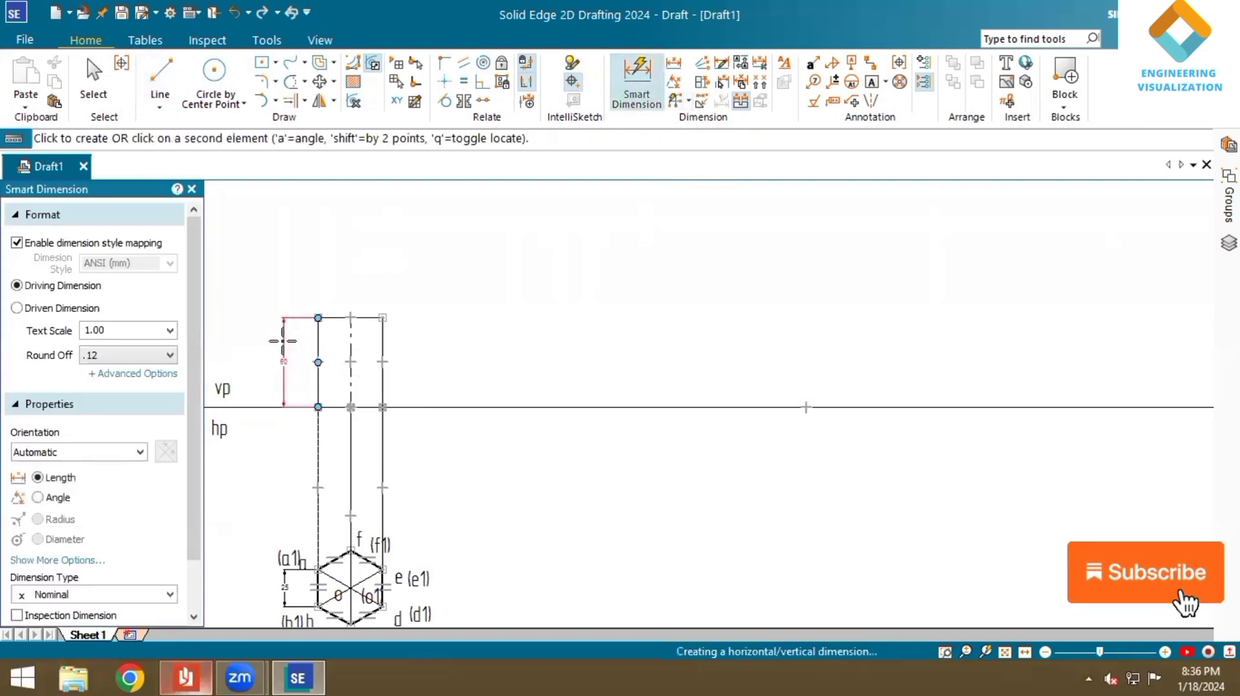
{"action": "left_click", "coordinate": [282, 341]}
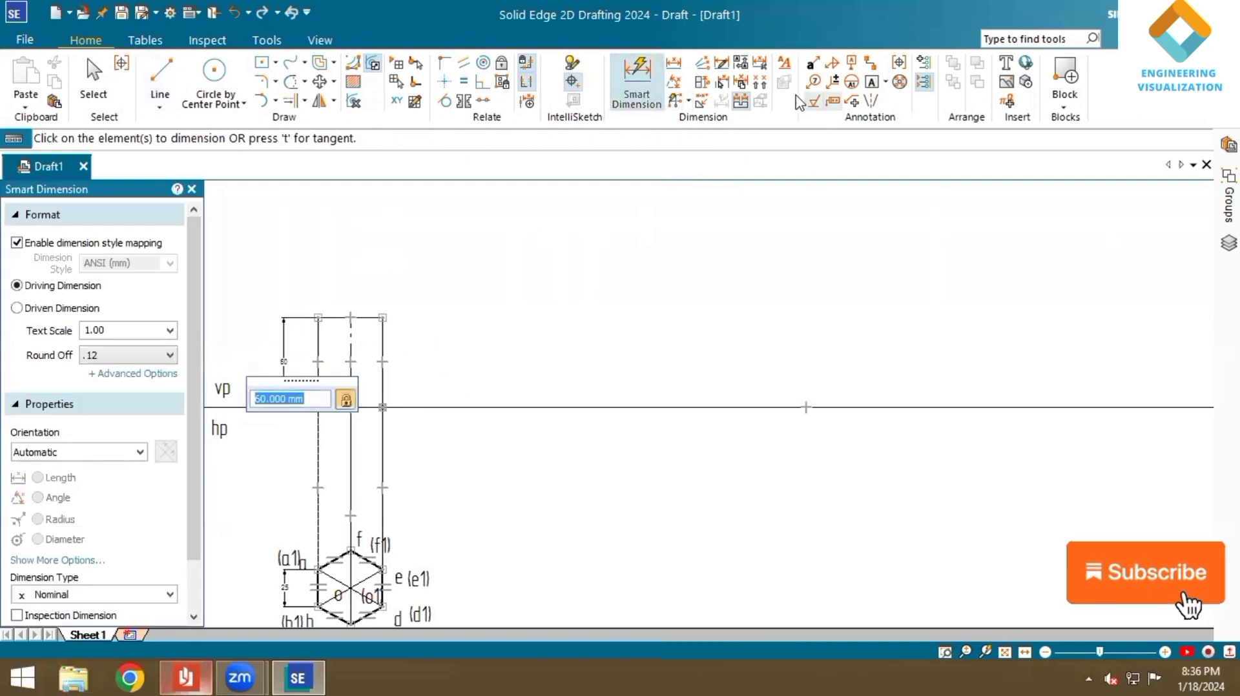
- Label the front view's top edge b', c' and d'(e') from left to right, adding (f') beside c' and (a') beside b'
{"action": "left_click", "coordinate": [869, 84]}
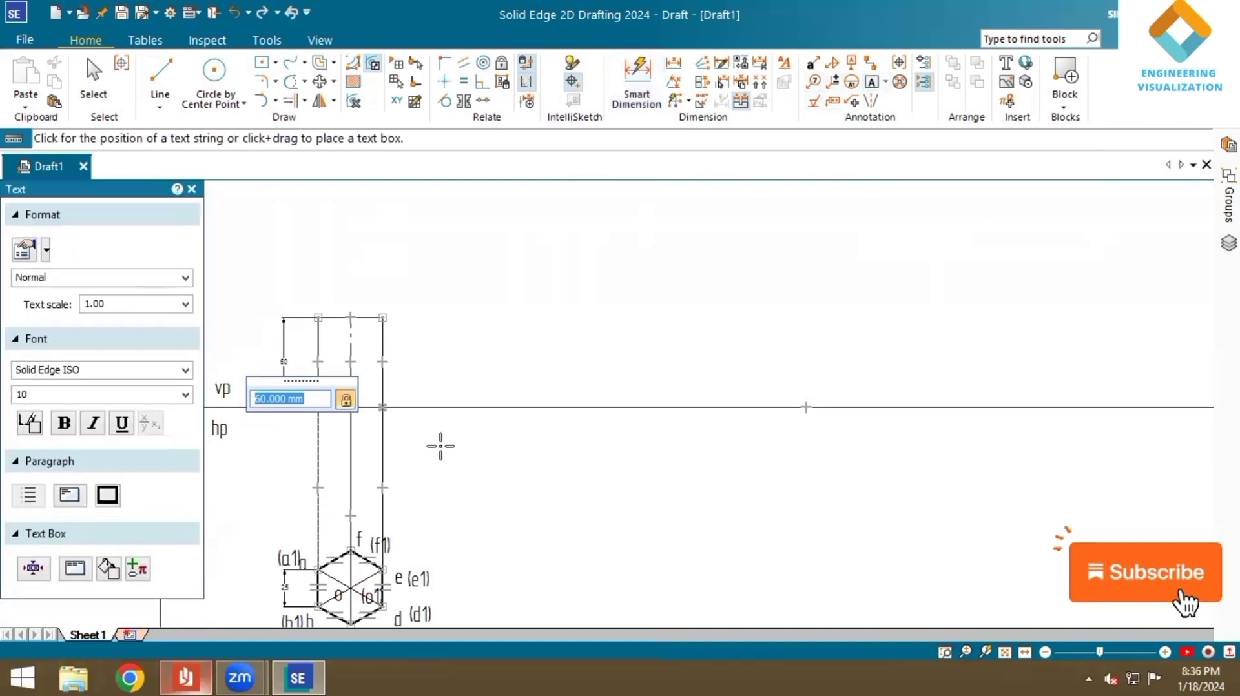
{"action": "left_click", "coordinate": [326, 298]}
{"action": "type", "text": "b"}
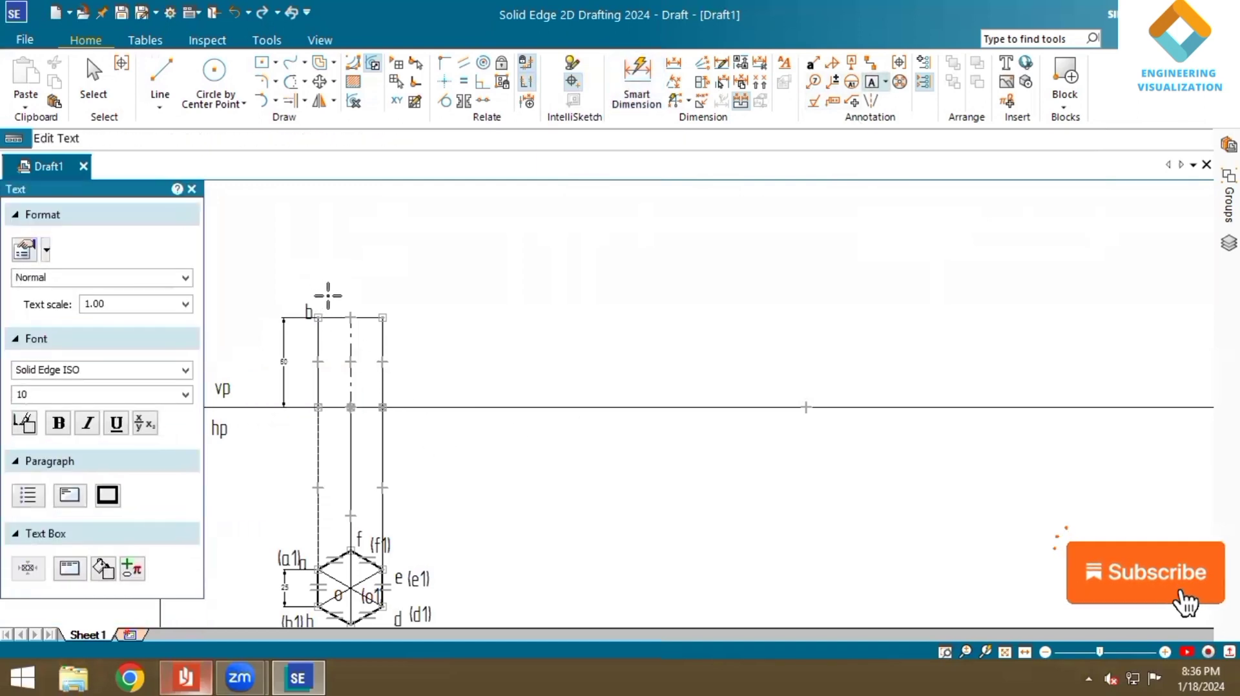
{"action": "type", "text": "'"}
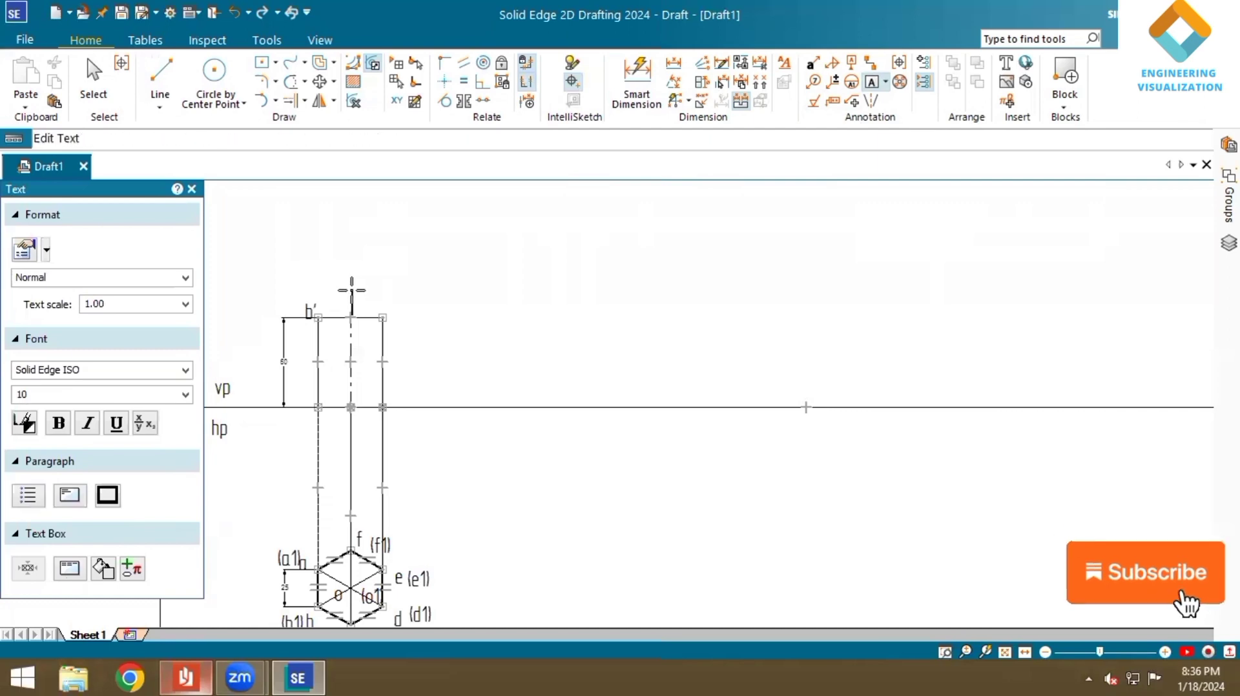
{"action": "left_click", "coordinate": [388, 302]}
{"action": "type", "text": "d"}
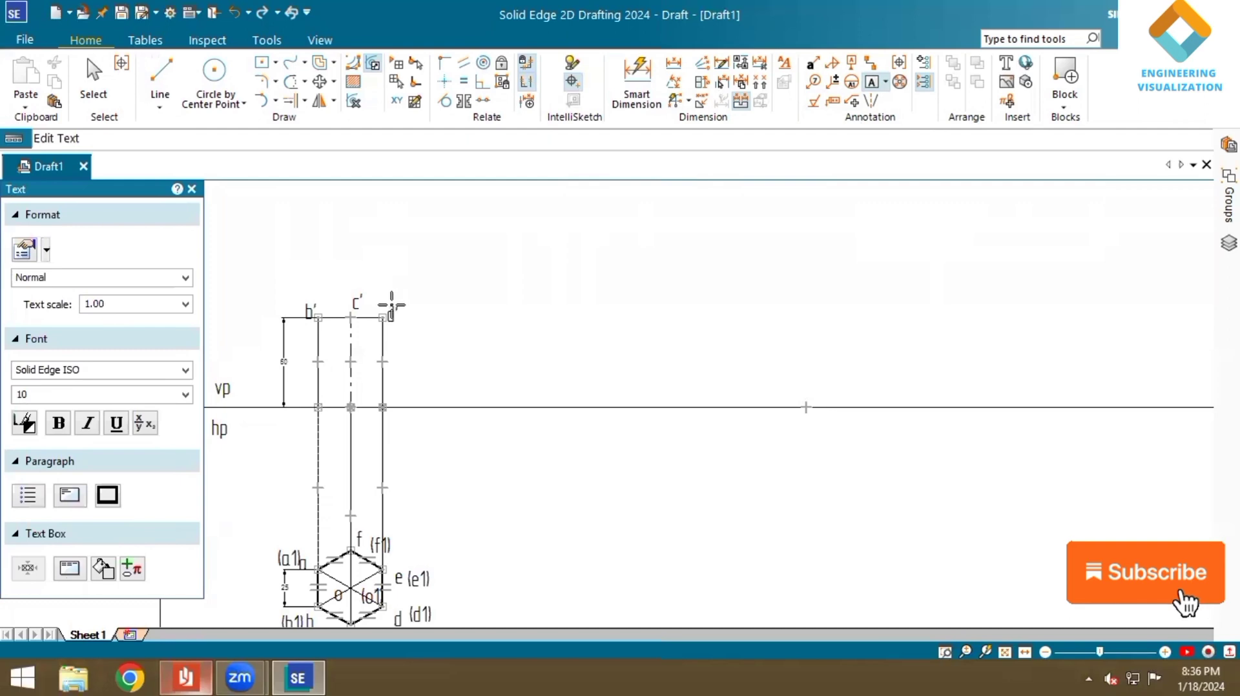
{"action": "type", "text": "'"}
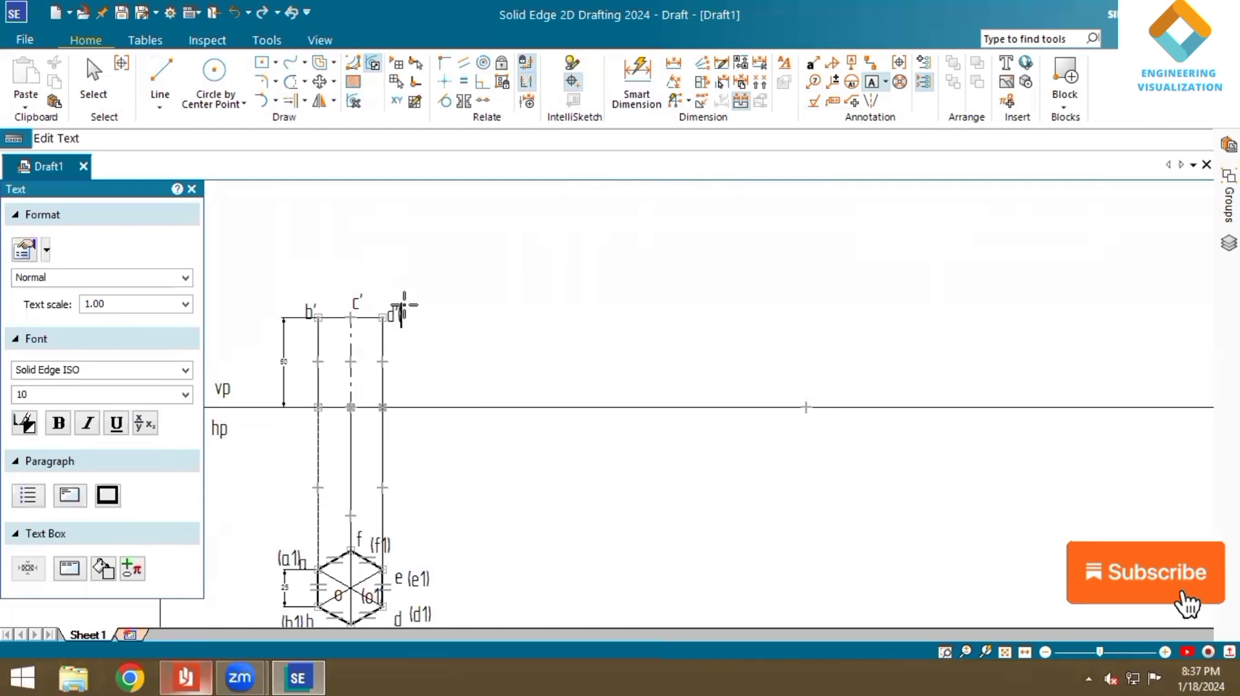
{"action": "type", "text": "("}
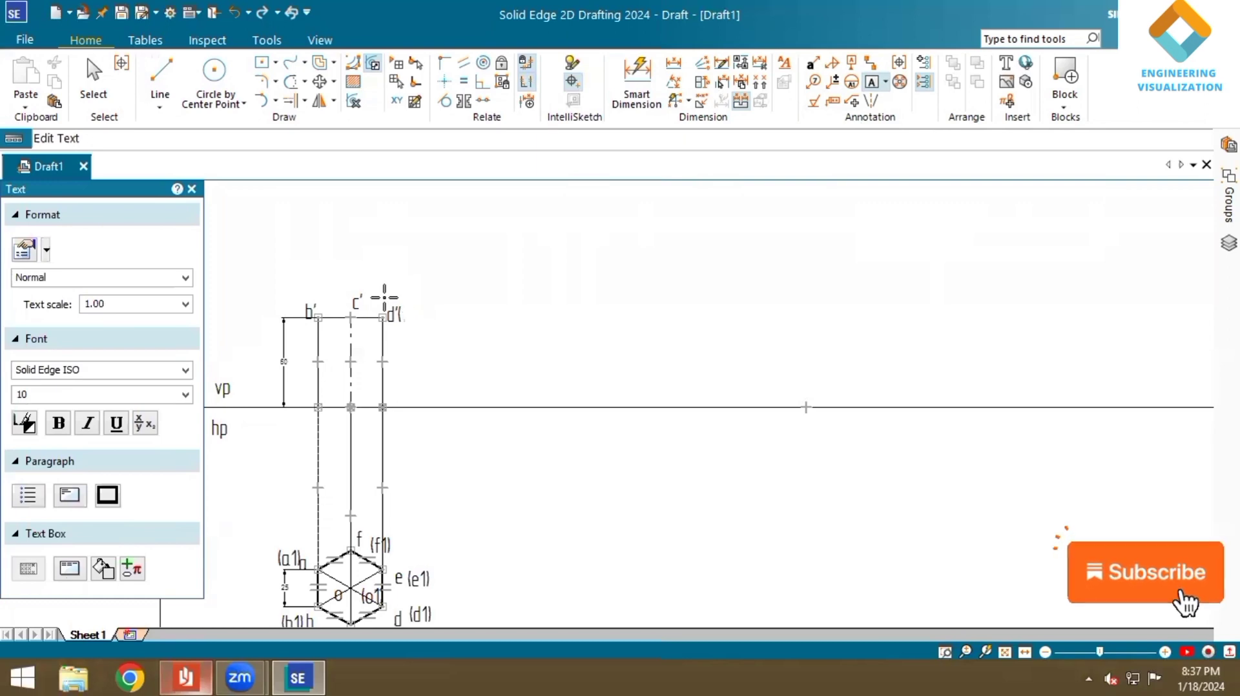
{"action": "type", "text": "f')'"}
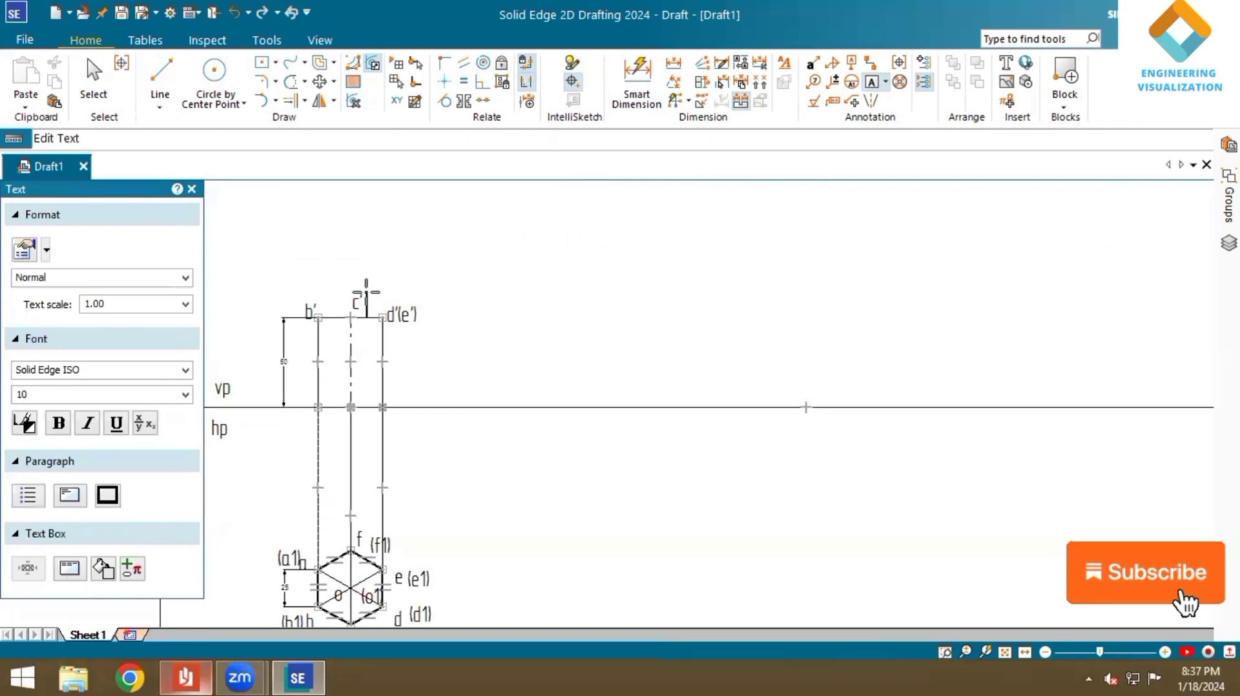
{"action": "type", "text": "(f')"}
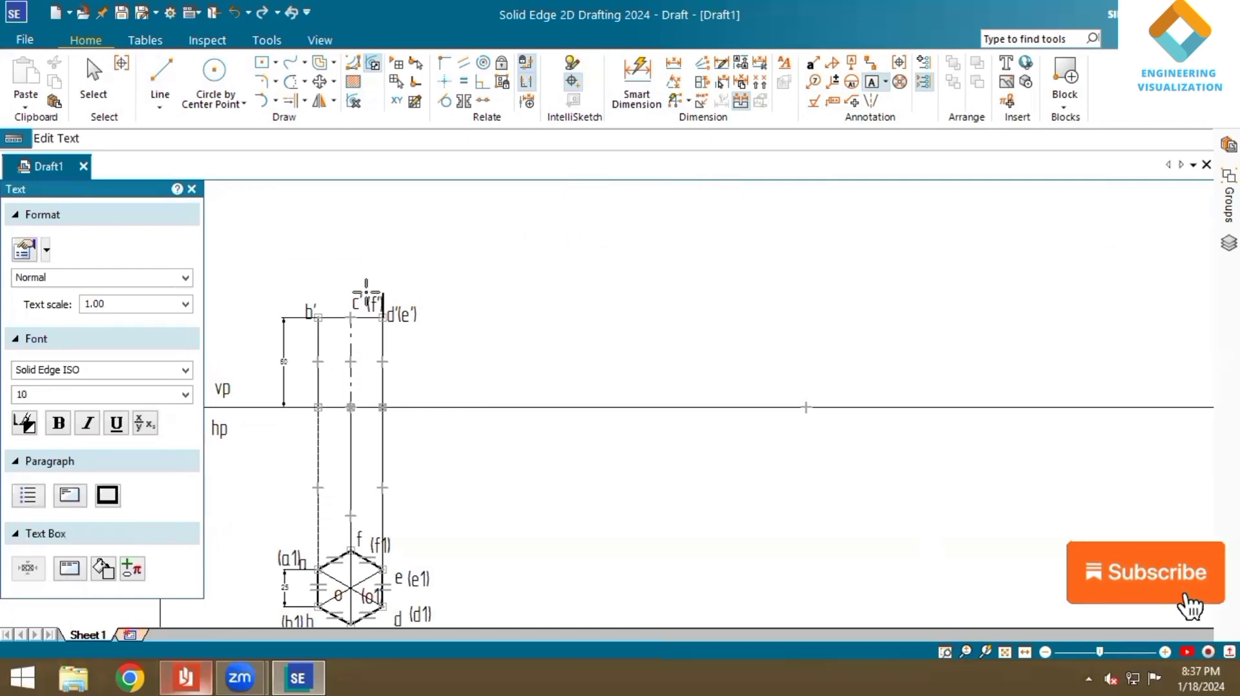
{"action": "left_click", "coordinate": [326, 298]}
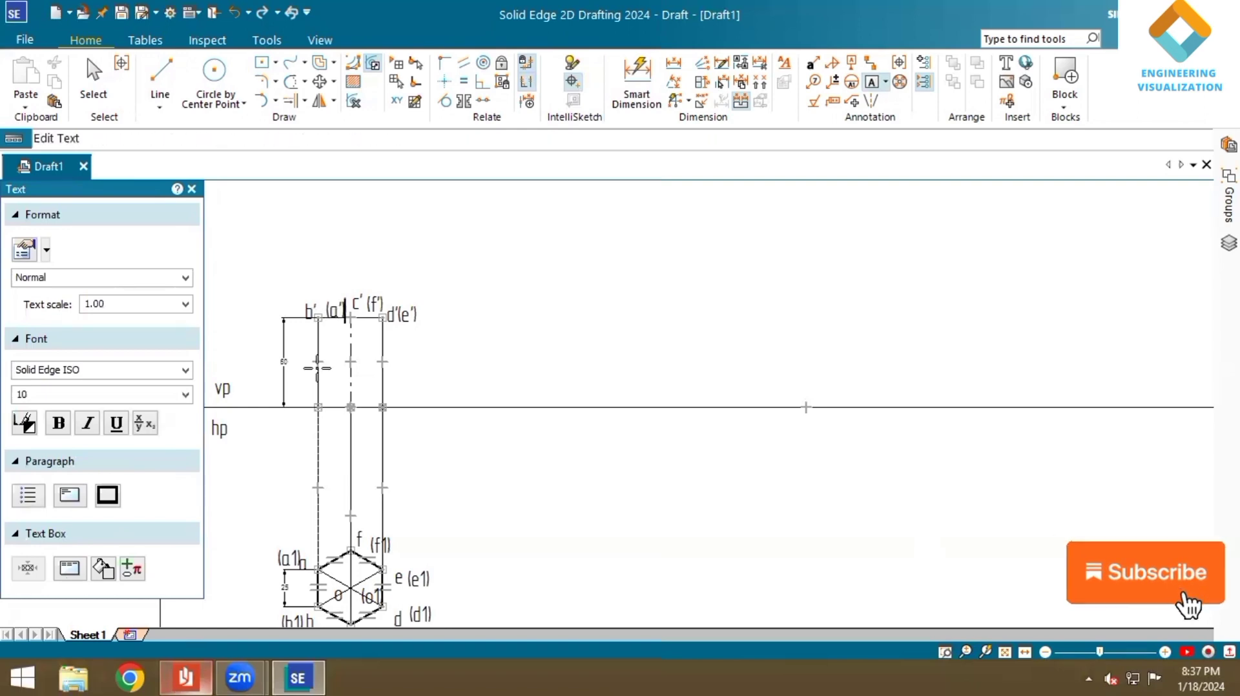
- Label the front view's base points on the xy line b1', c1' and d1'(e1'), adding (f1') beside c1' and (a1') beside b1'
{"action": "left_click", "coordinate": [301, 388]}
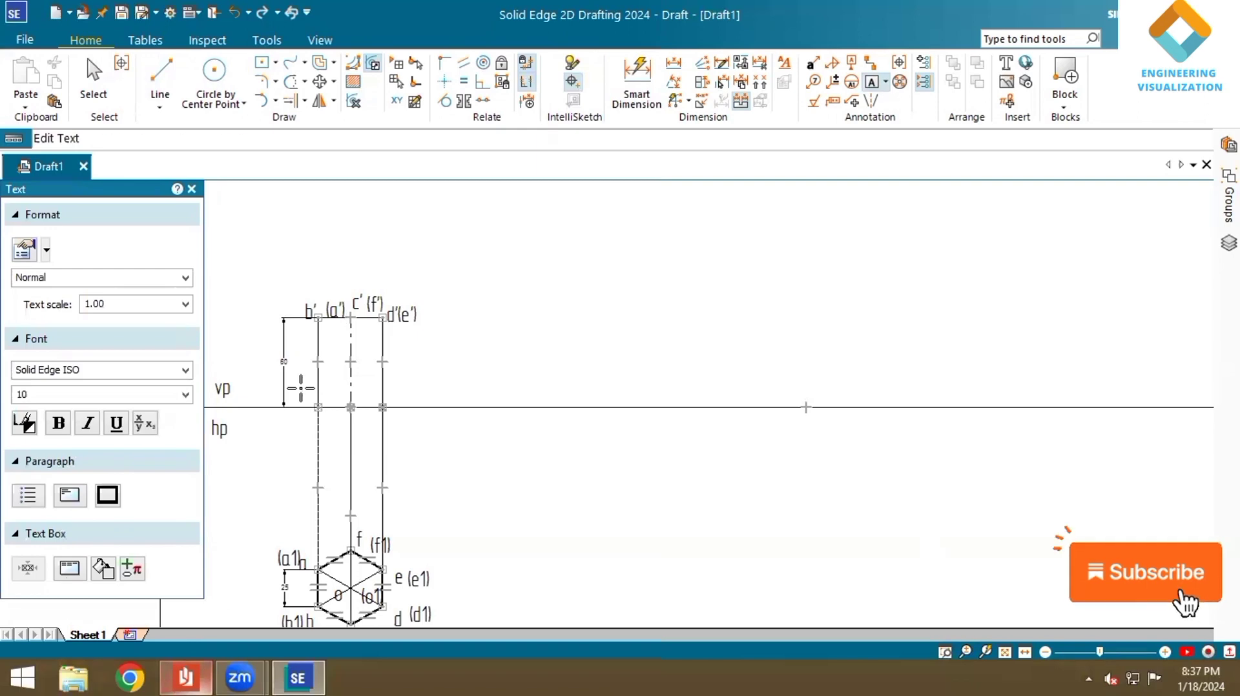
{"action": "type", "text": "b1'"}
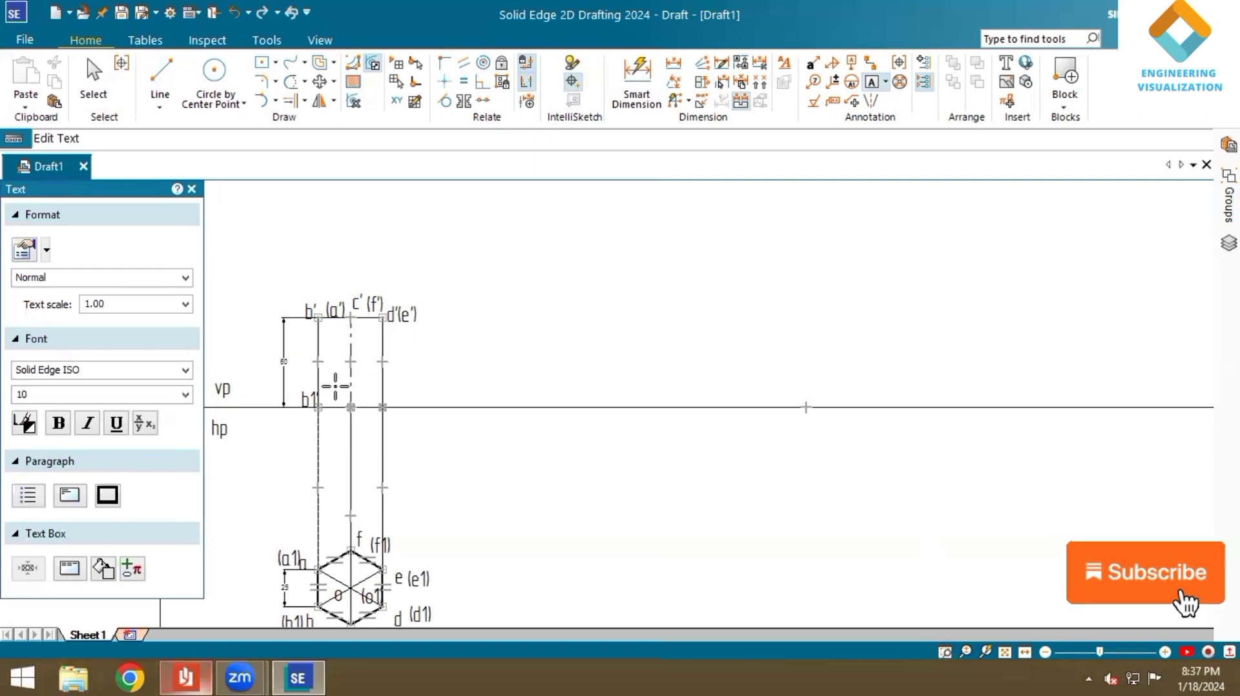
{"action": "left_click", "coordinate": [335, 386]}
{"action": "type", "text": "d"}
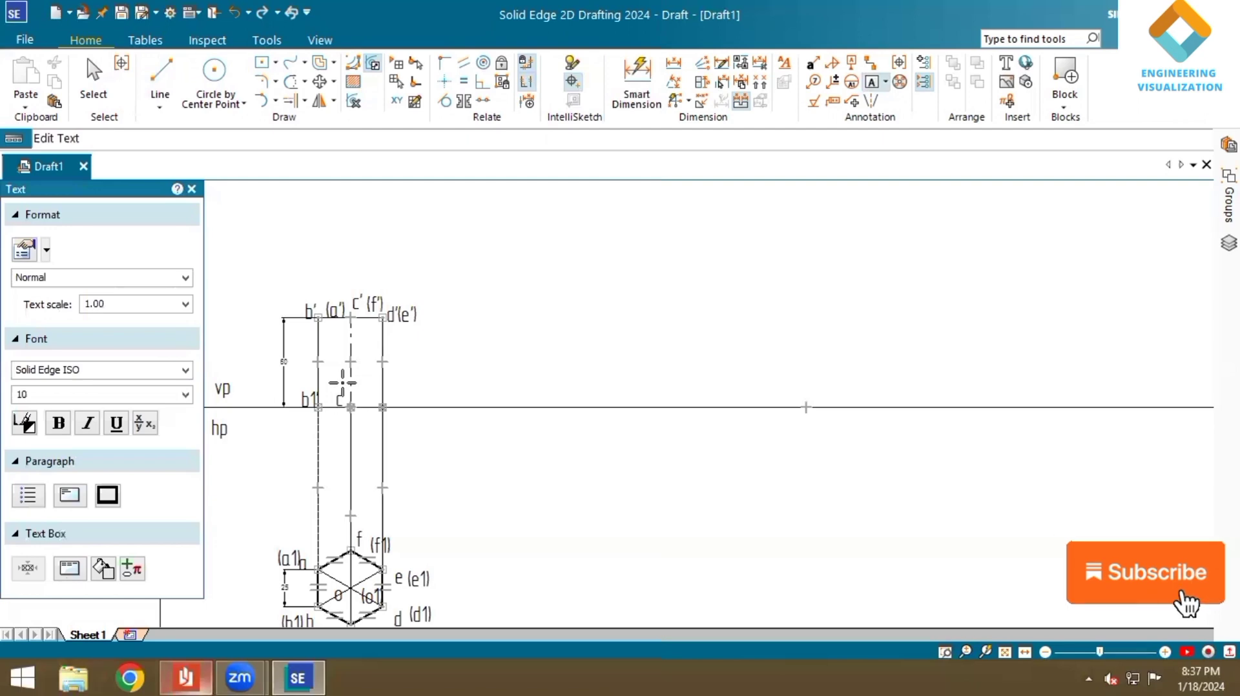
{"action": "left_click", "coordinate": [389, 385]}
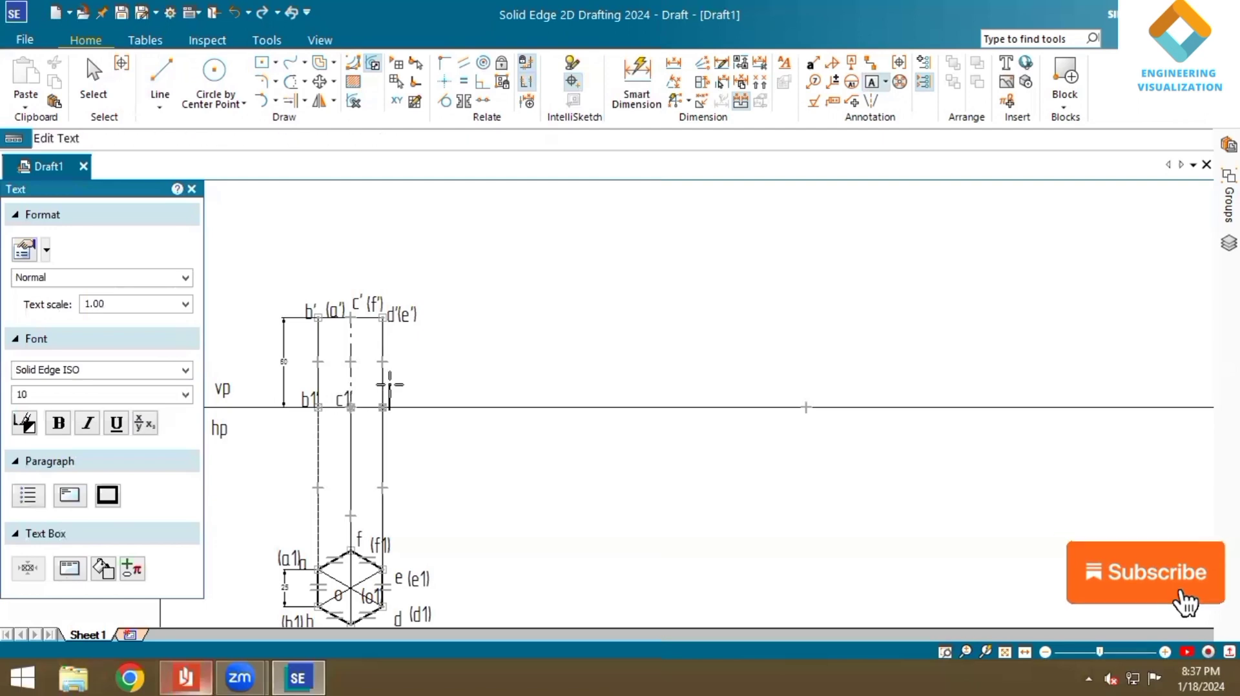
{"action": "type", "text": "d1'(e"}
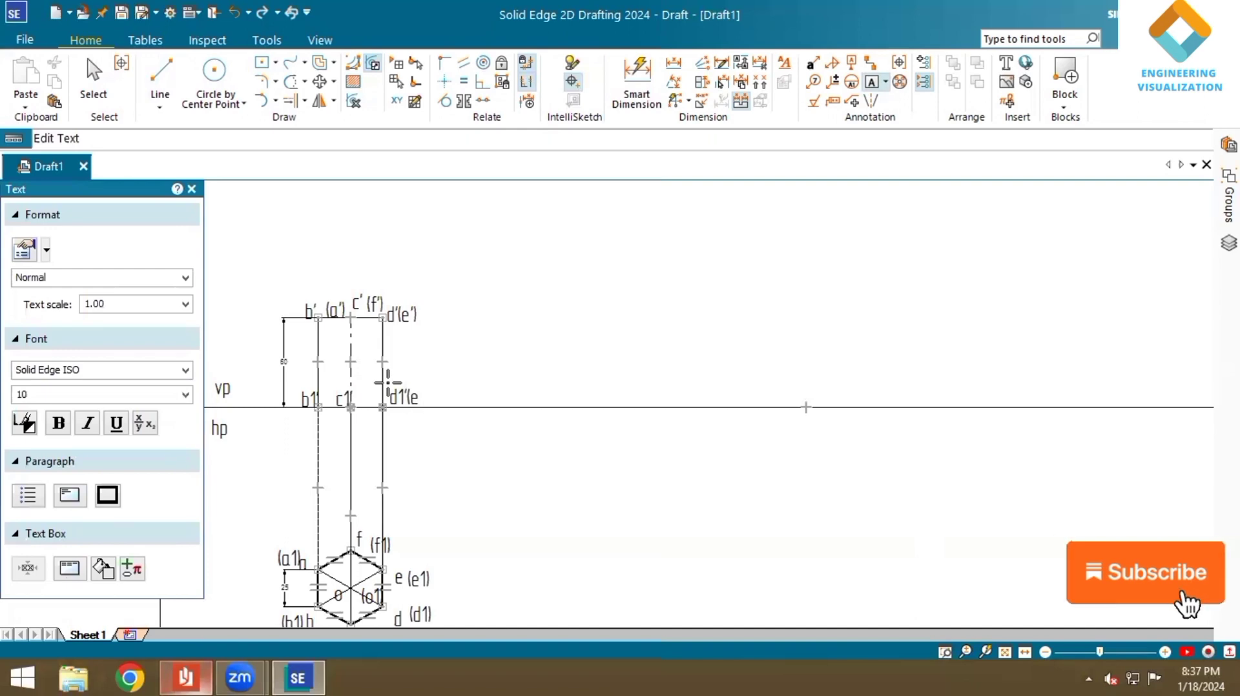
{"action": "type", "text": "1'"}
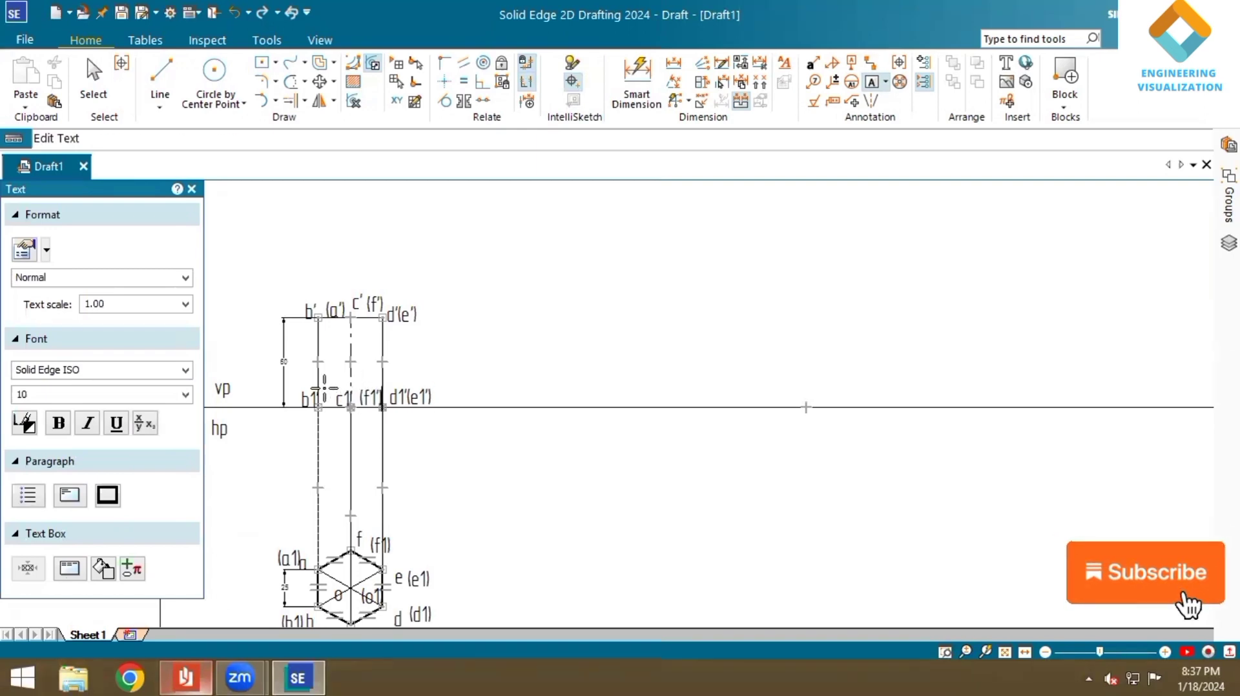
{"action": "type", "text": "a"}
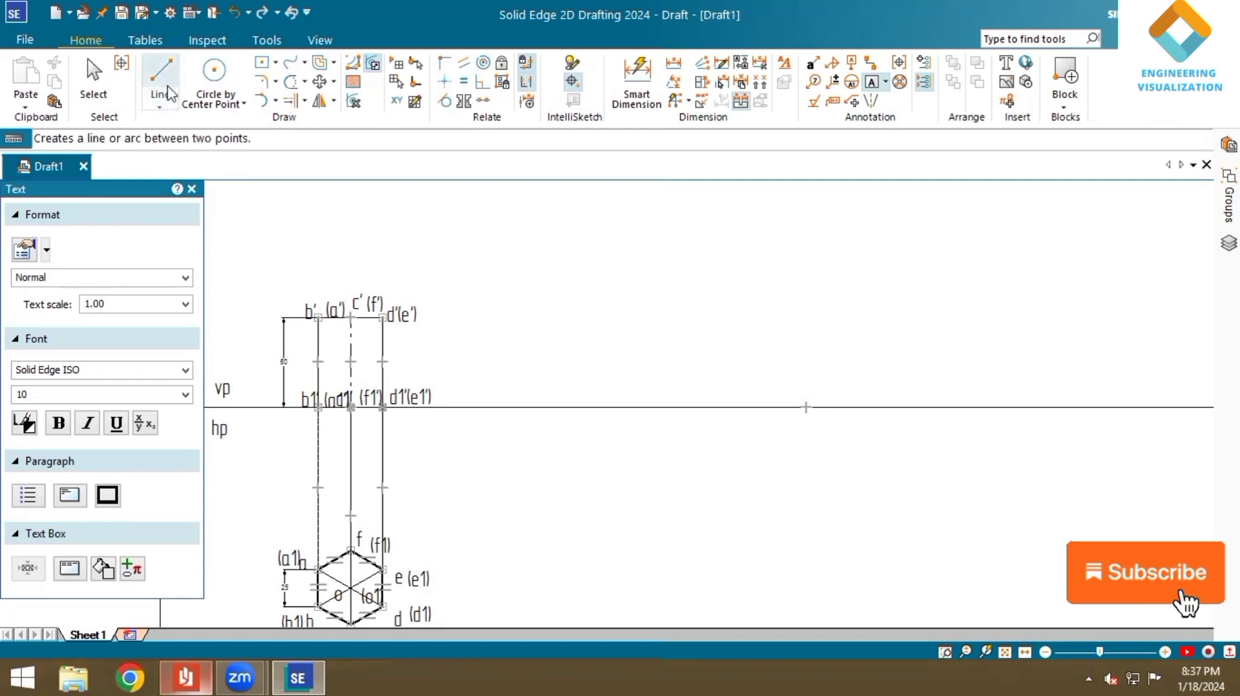
- Copy the front view rectangle with its axis and labels about 115 mm to the right along the xy line
{"action": "left_click", "coordinate": [93, 80]}
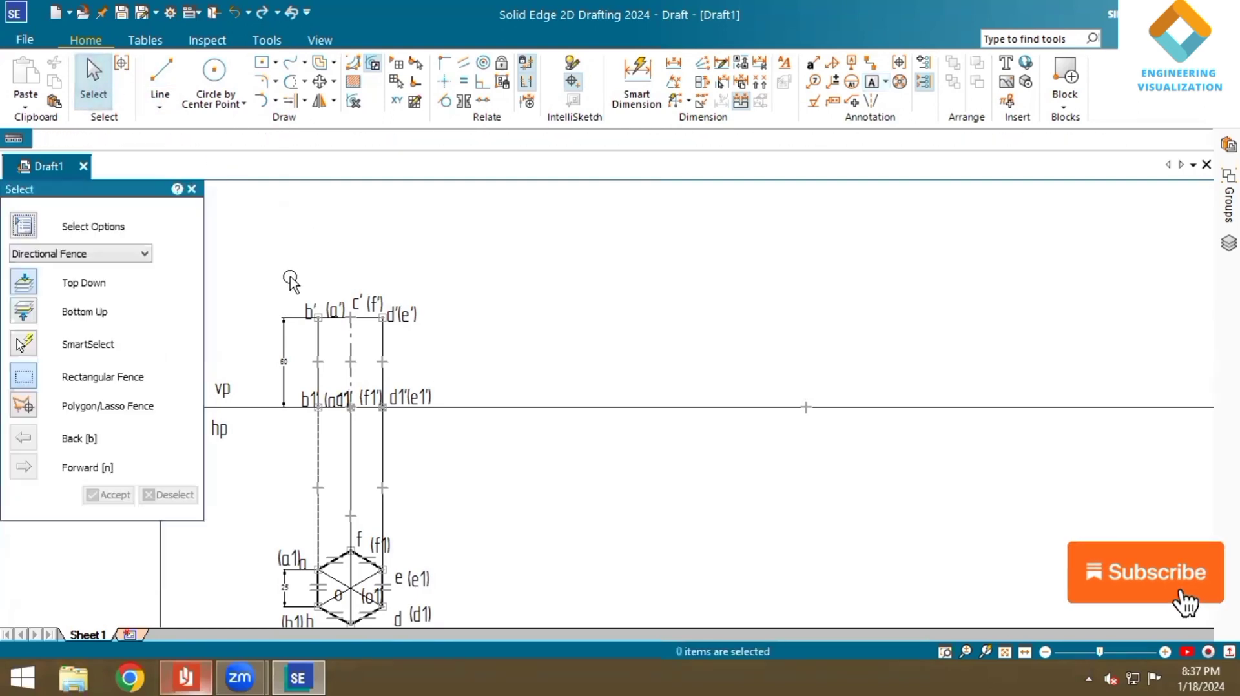
{"action": "left_click_drag", "start_coordinate": [290, 279], "coordinate": [434, 438]}
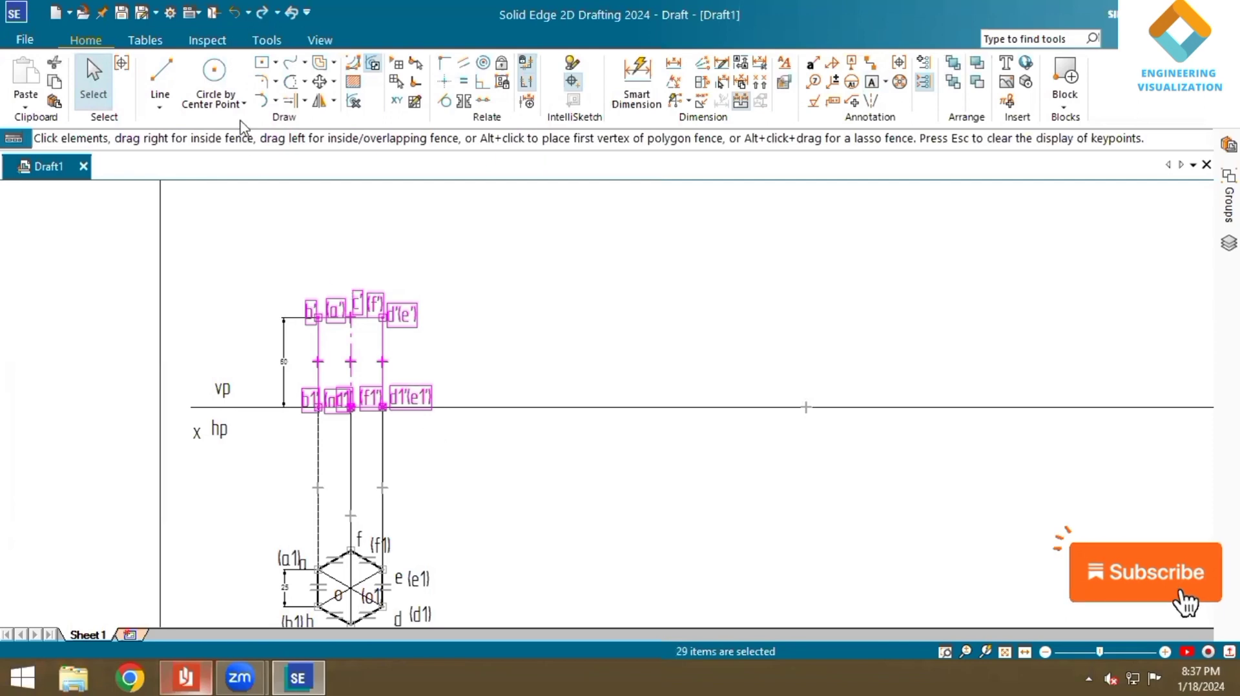
{"action": "left_click", "coordinate": [321, 83]}
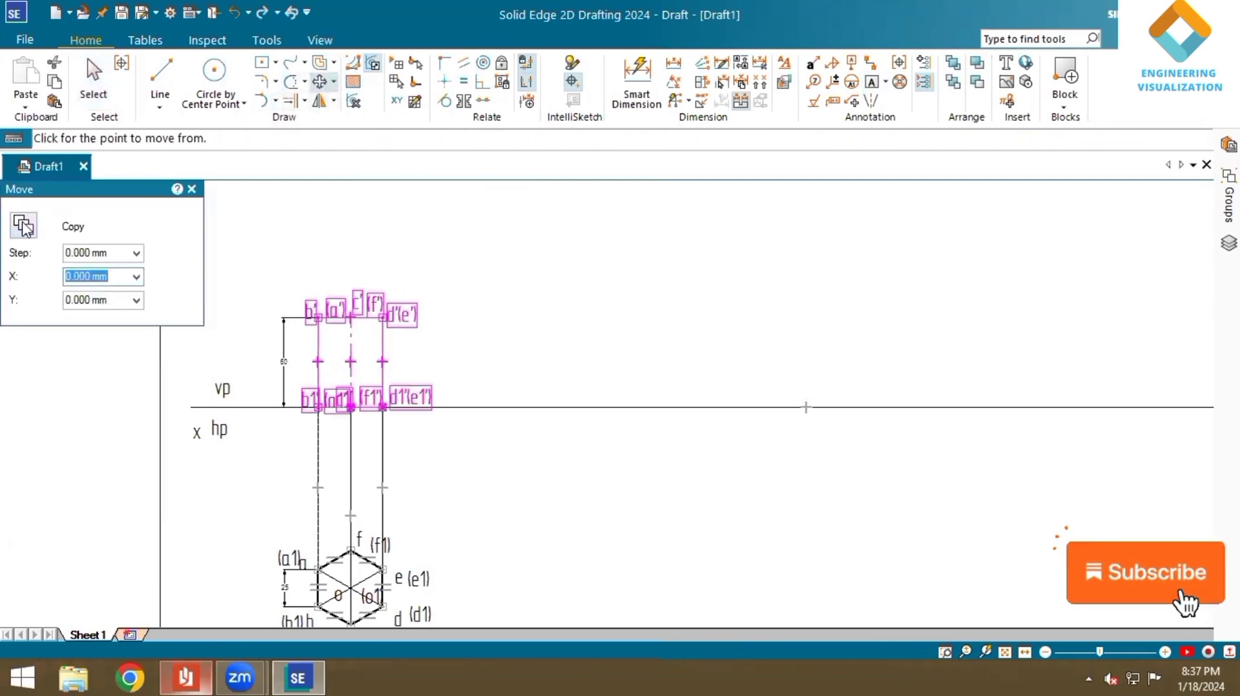
{"action": "left_click", "coordinate": [369, 407]}
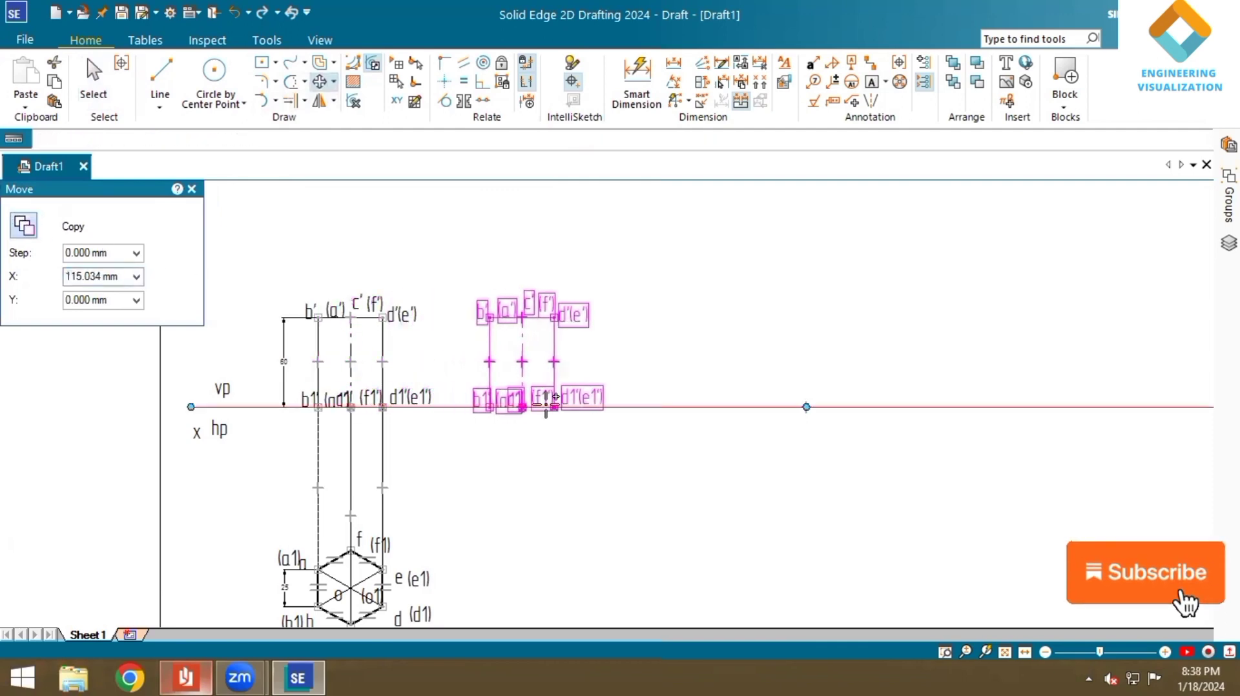
{"action": "left_click", "coordinate": [541, 407]}
{"action": "key", "text": "Escape"}
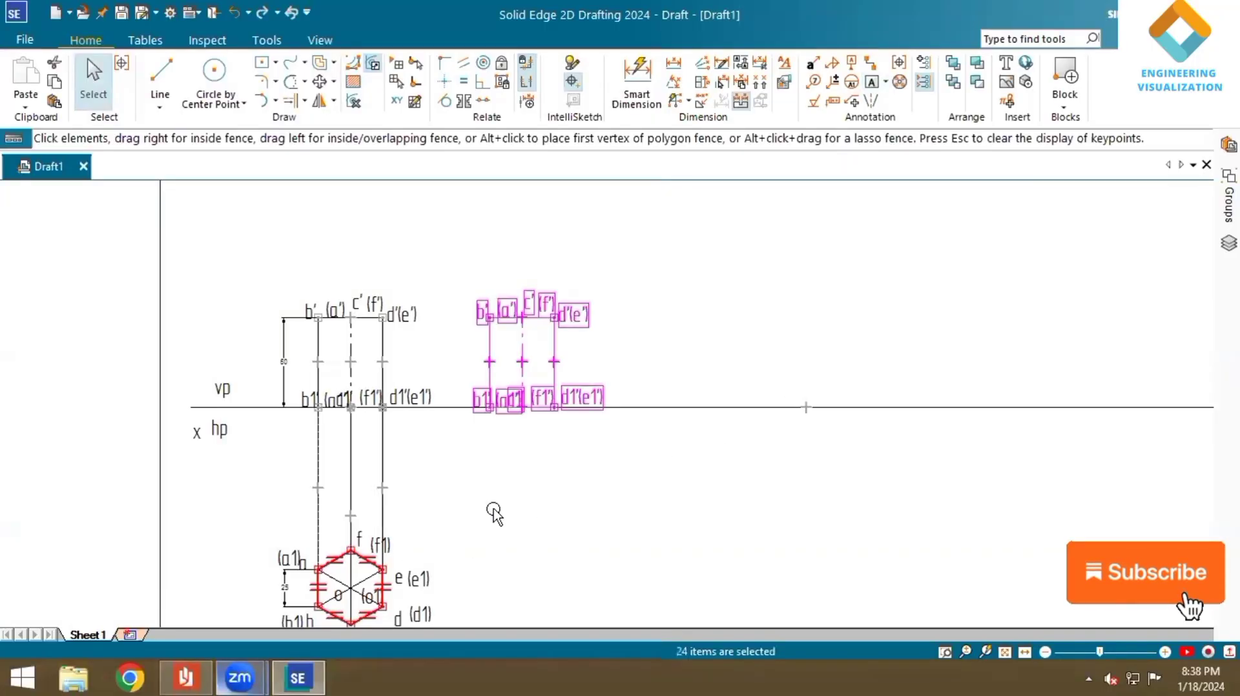
- Place a copy of the second front view rotated 45° clockwise about its base corner d1'(e1') on the xy line
{"action": "left_click", "coordinate": [333, 82]}
{"action": "left_click", "coordinate": [346, 123]}
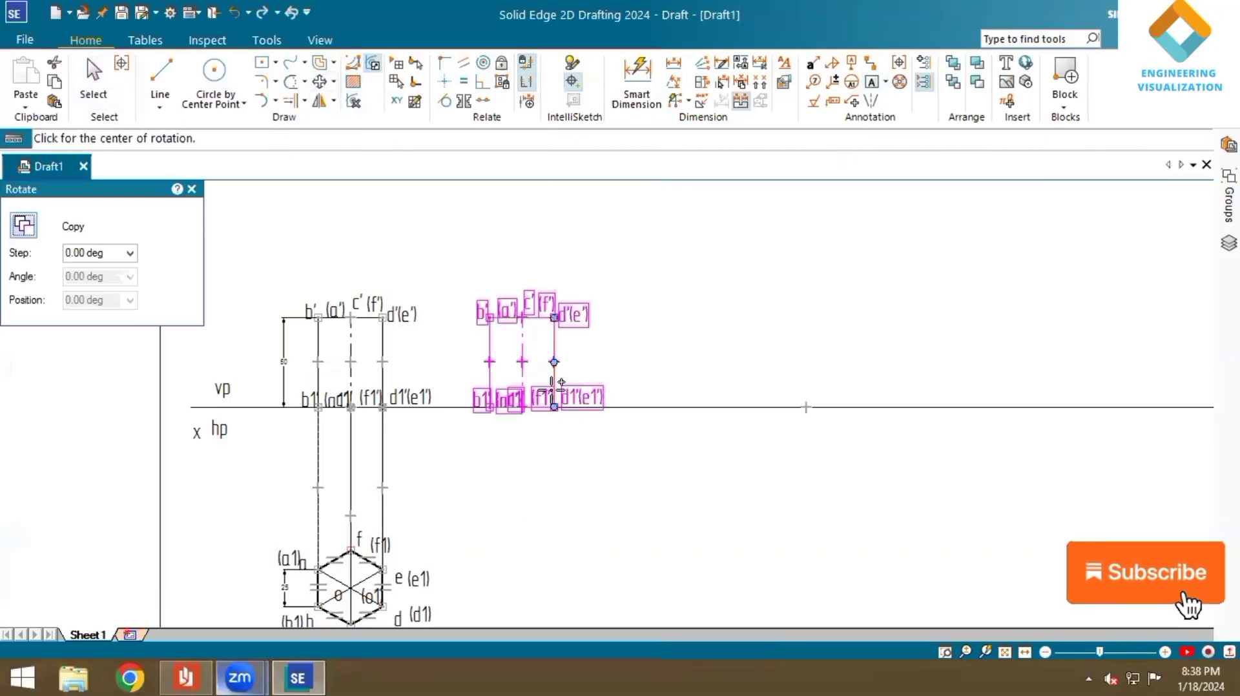
{"action": "left_click", "coordinate": [522, 407]}
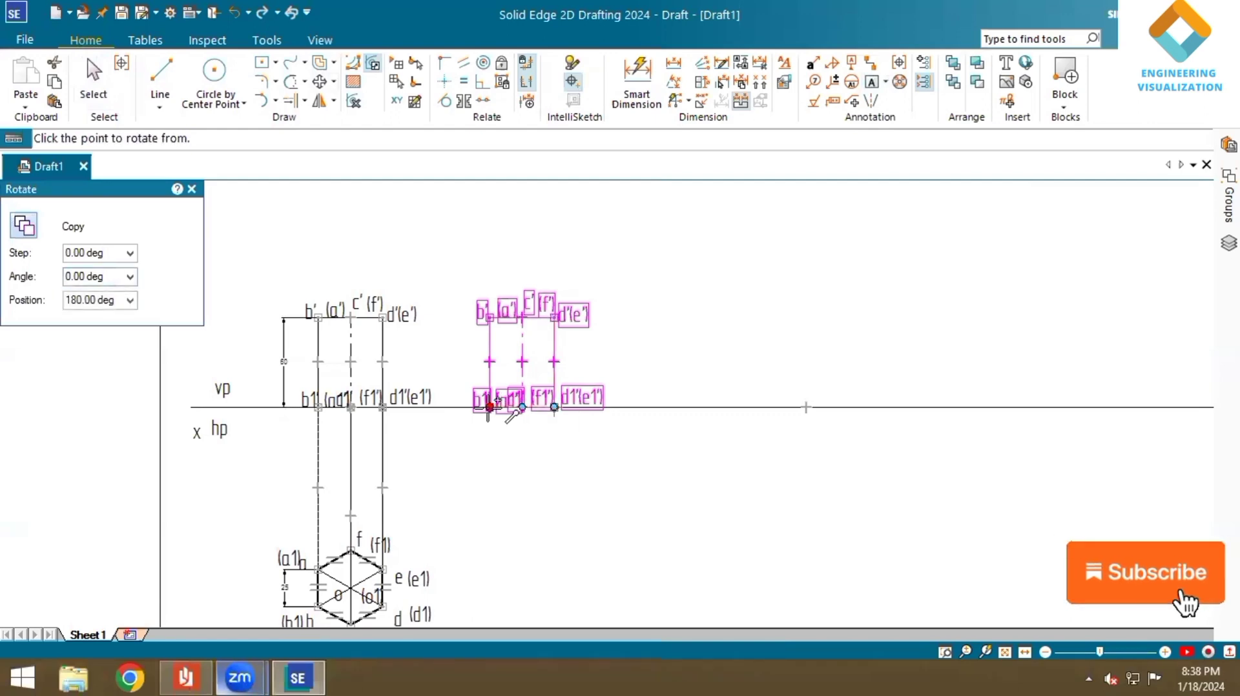
{"action": "left_click", "coordinate": [490, 407]}
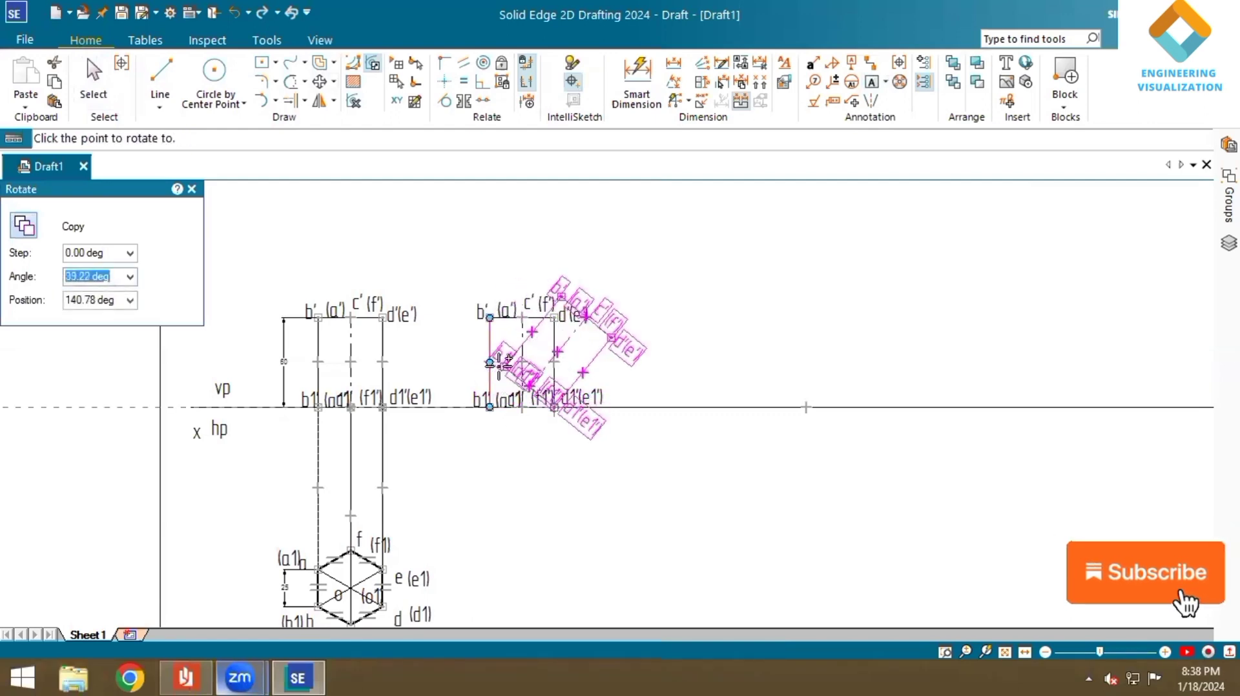
{"action": "key", "text": "Tab"}
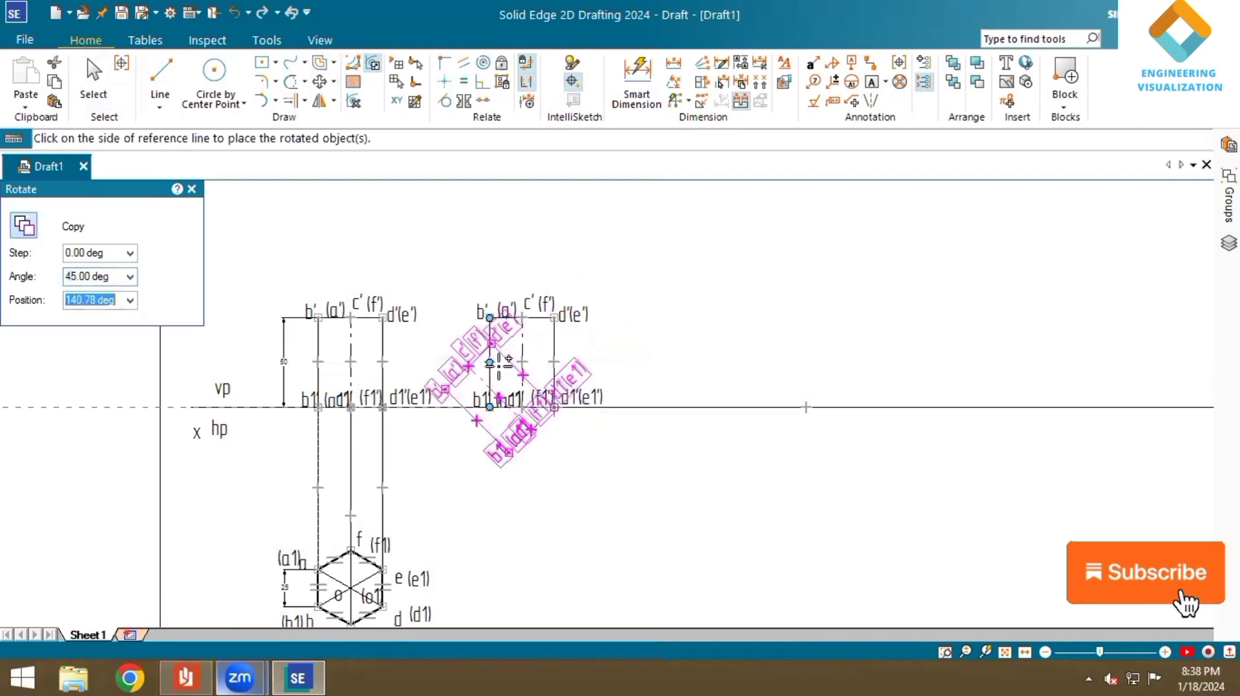
{"action": "left_click", "coordinate": [584, 338]}
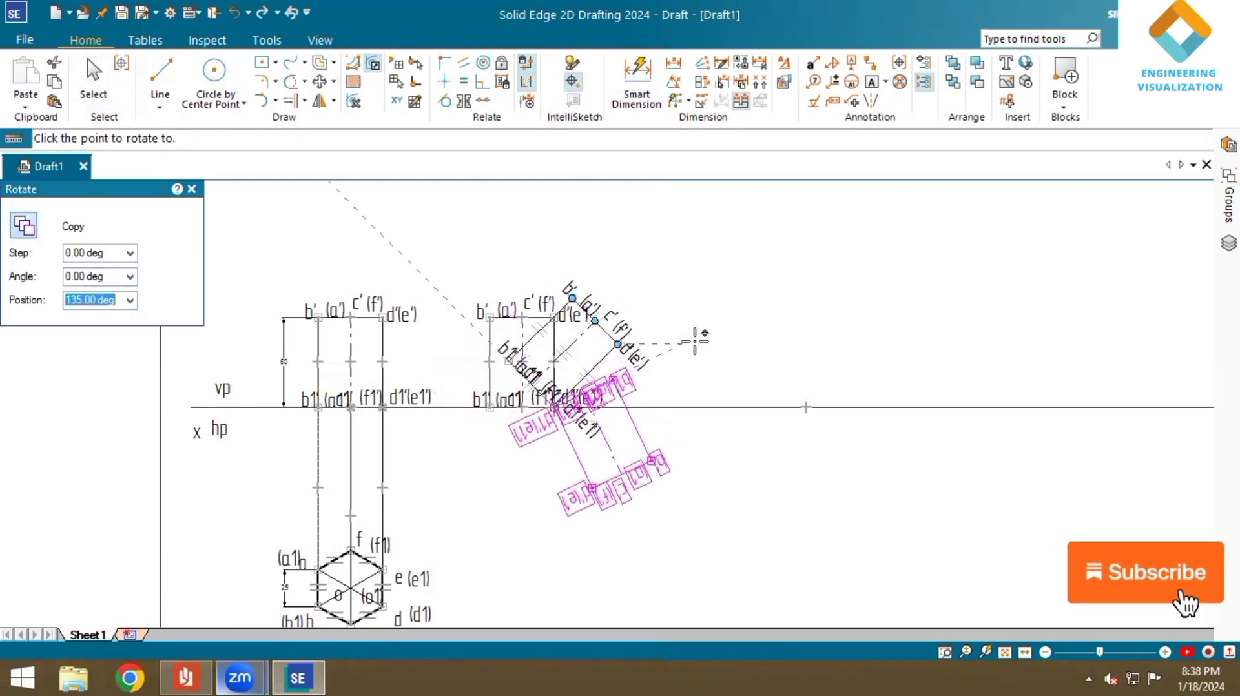
- Undo the rotated copy and rotate the second front view itself, without copying, by 45 degrees about its lower corner d1'(e1')
{"action": "left_click", "coordinate": [656, 352]}
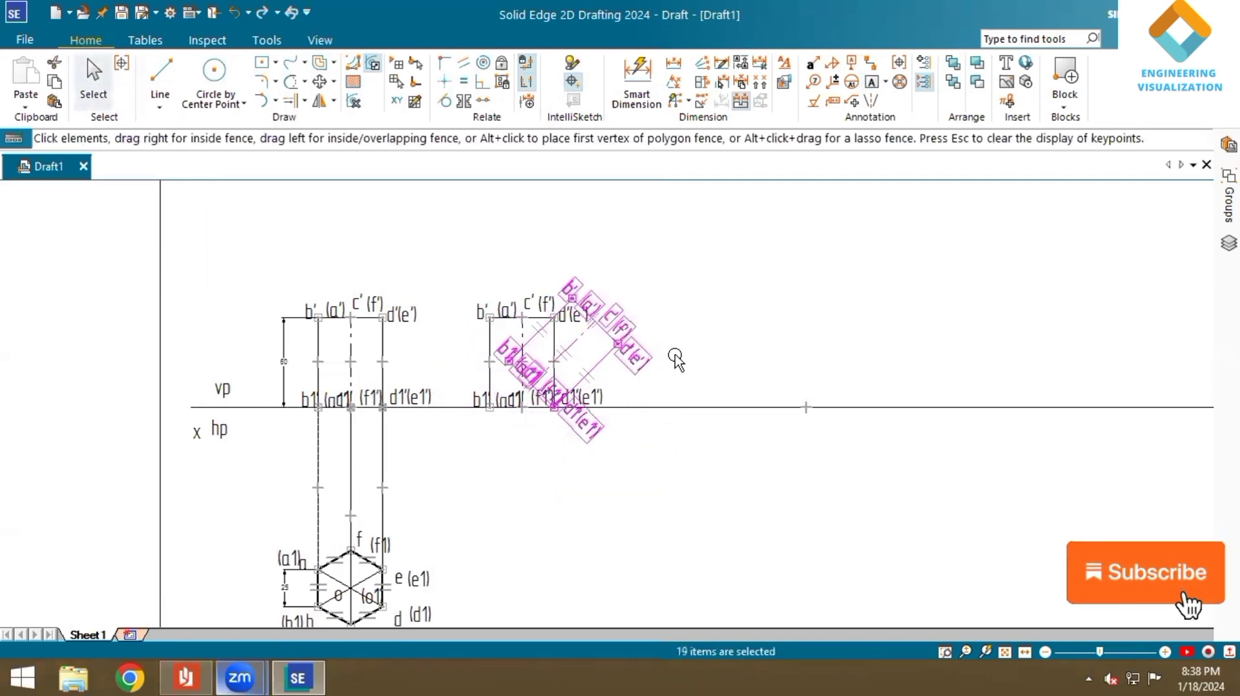
{"action": "key", "text": "ctrl+z"}
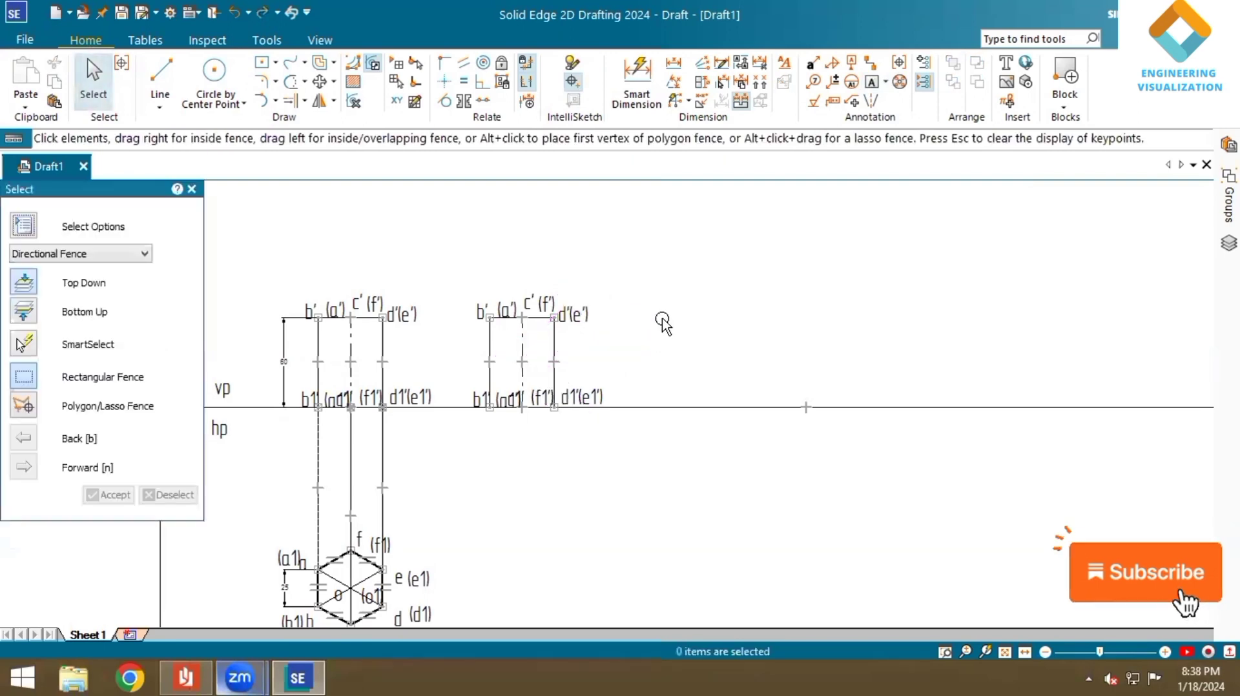
{"action": "left_click_drag", "start_coordinate": [447, 269], "coordinate": [613, 445]}
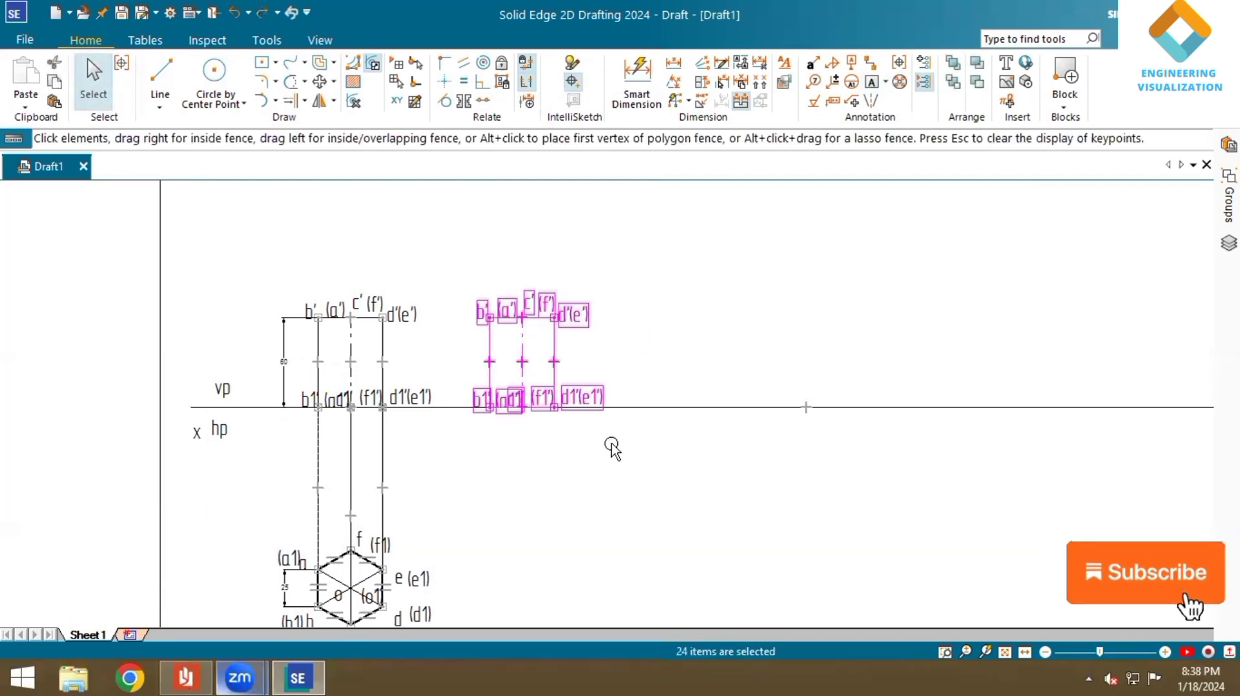
{"action": "left_click", "coordinate": [335, 85]}
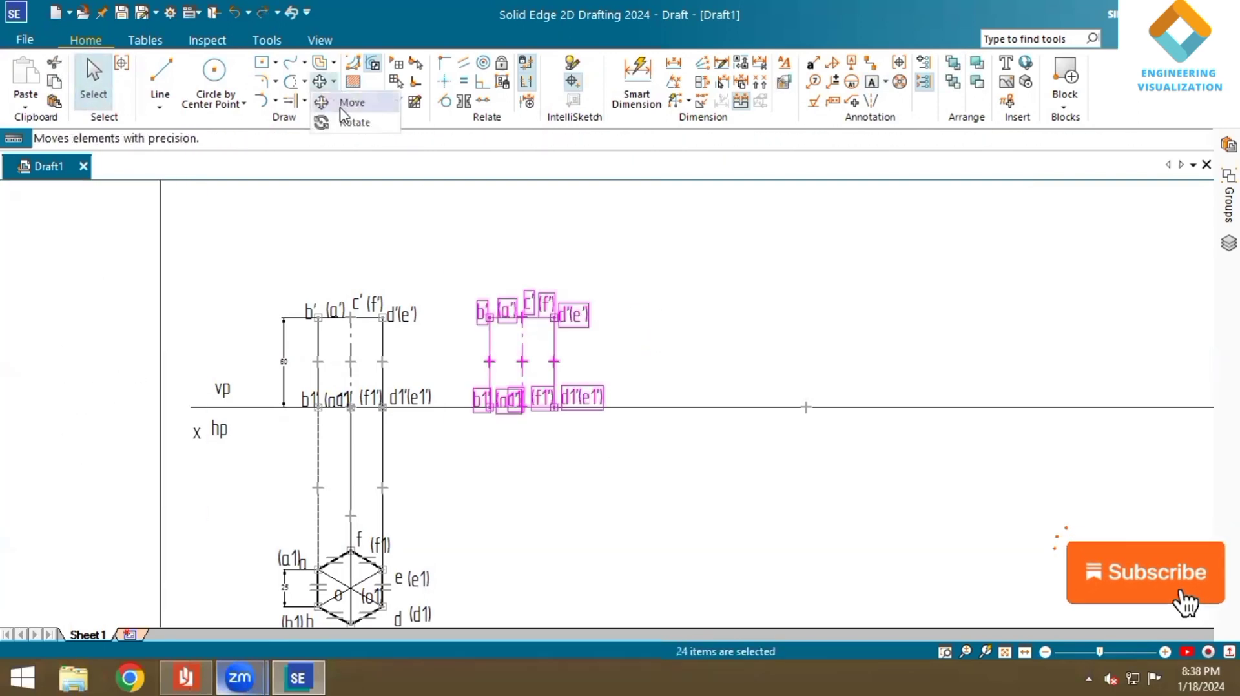
{"action": "left_click", "coordinate": [352, 124]}
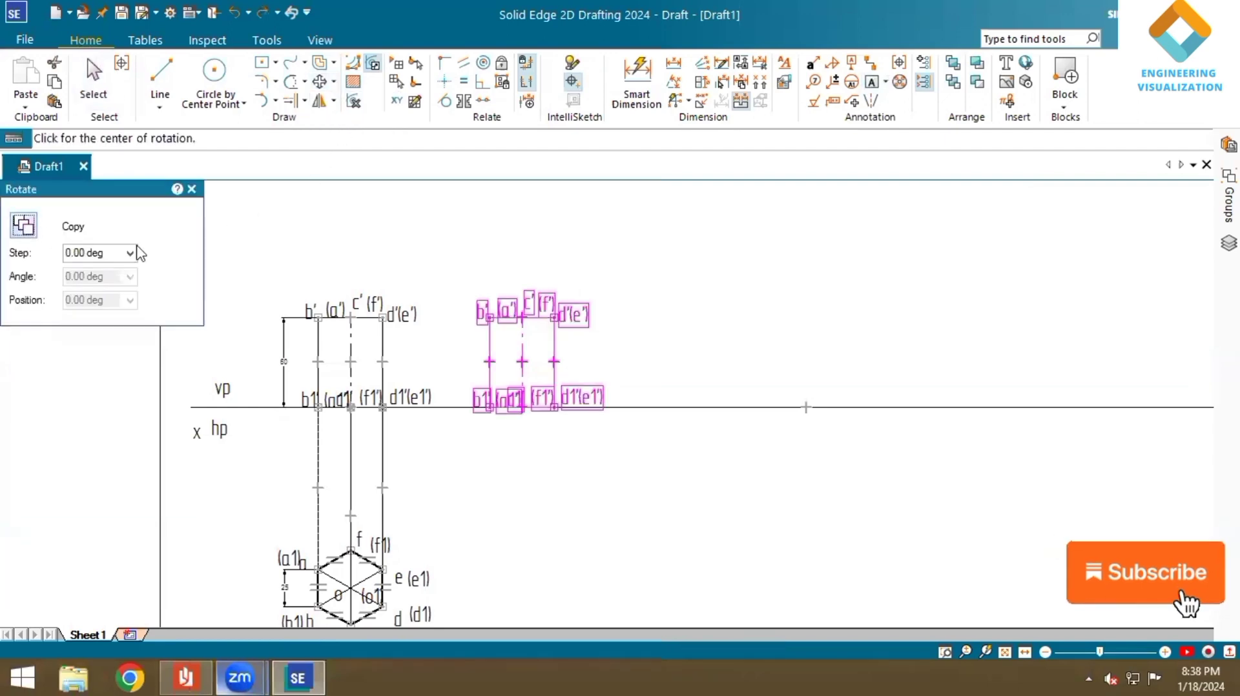
{"action": "left_click", "coordinate": [554, 408]}
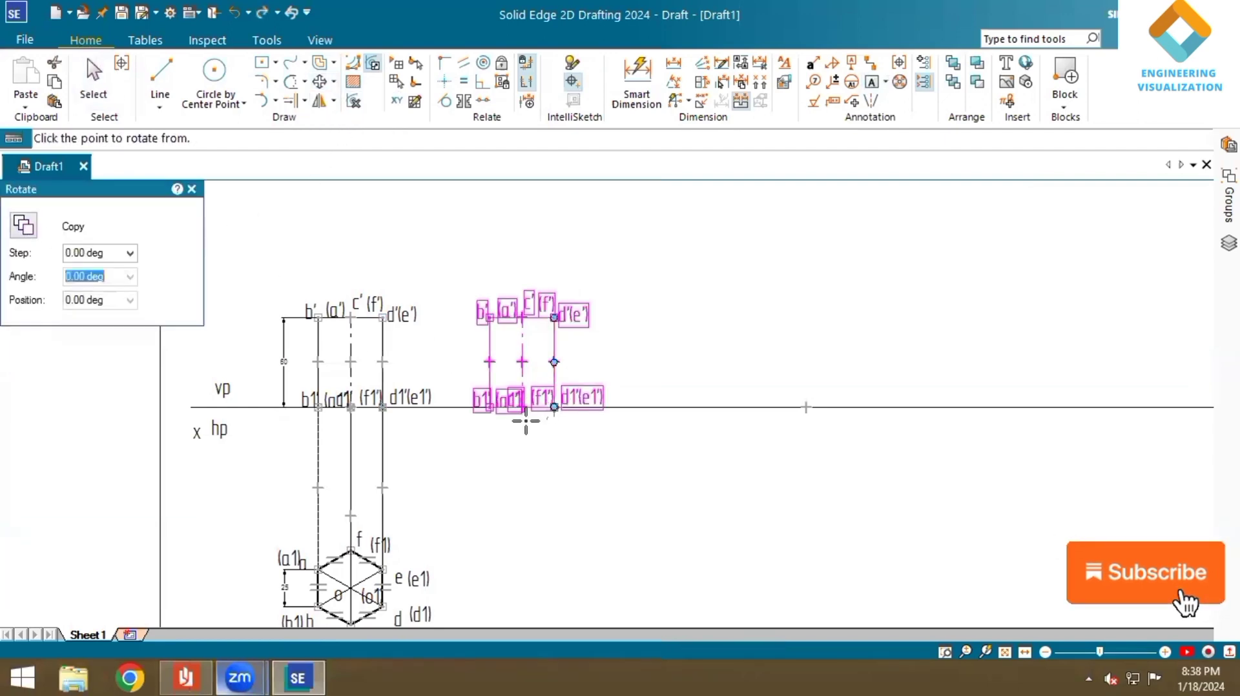
{"action": "left_click", "coordinate": [490, 408]}
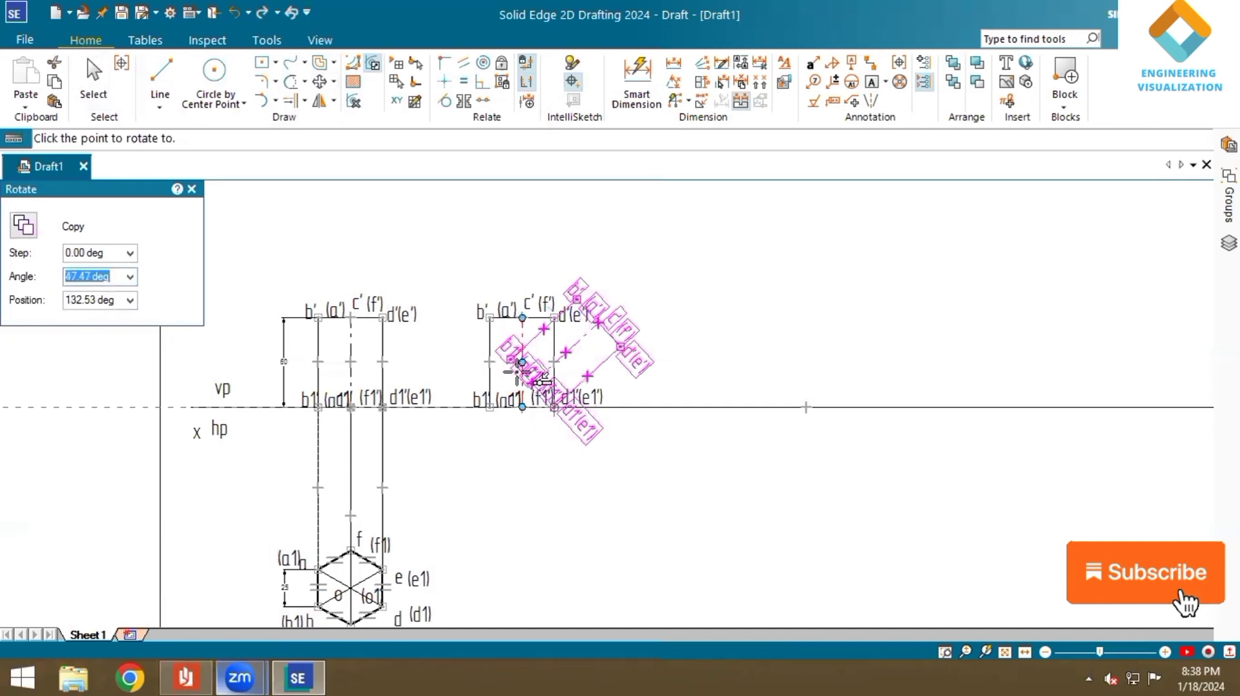
{"action": "type", "text": "45"}
{"action": "key", "text": "Return"}
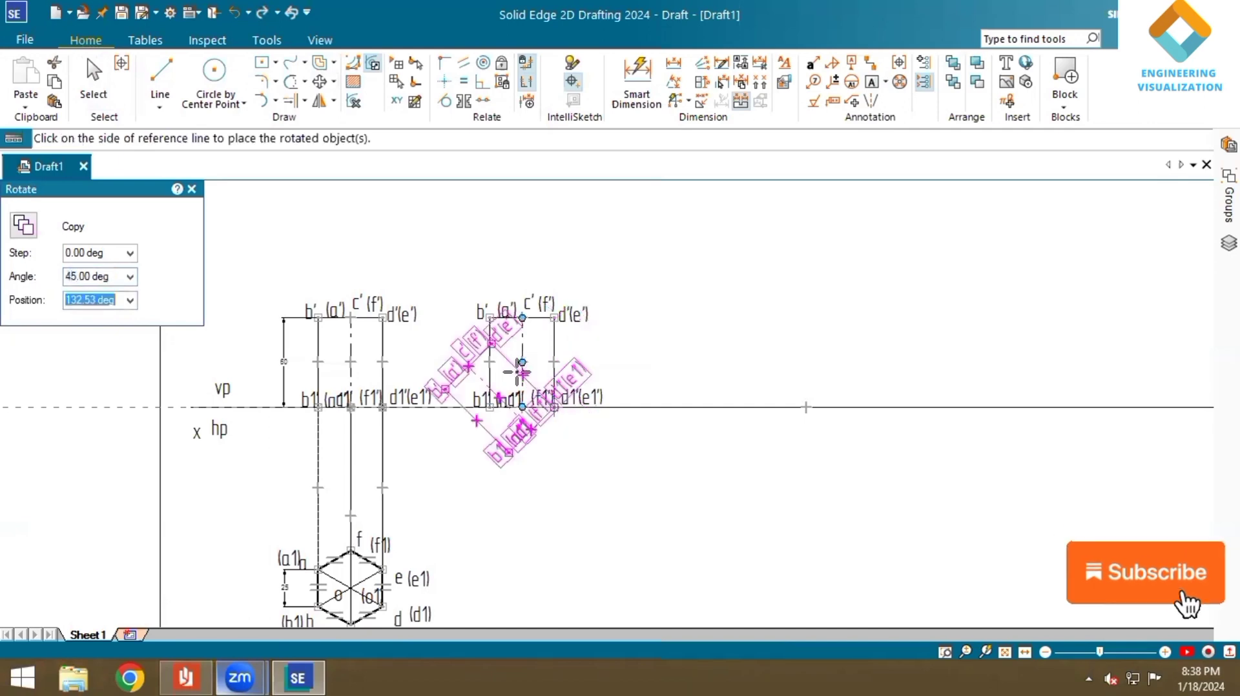
{"action": "left_click", "coordinate": [572, 356]}
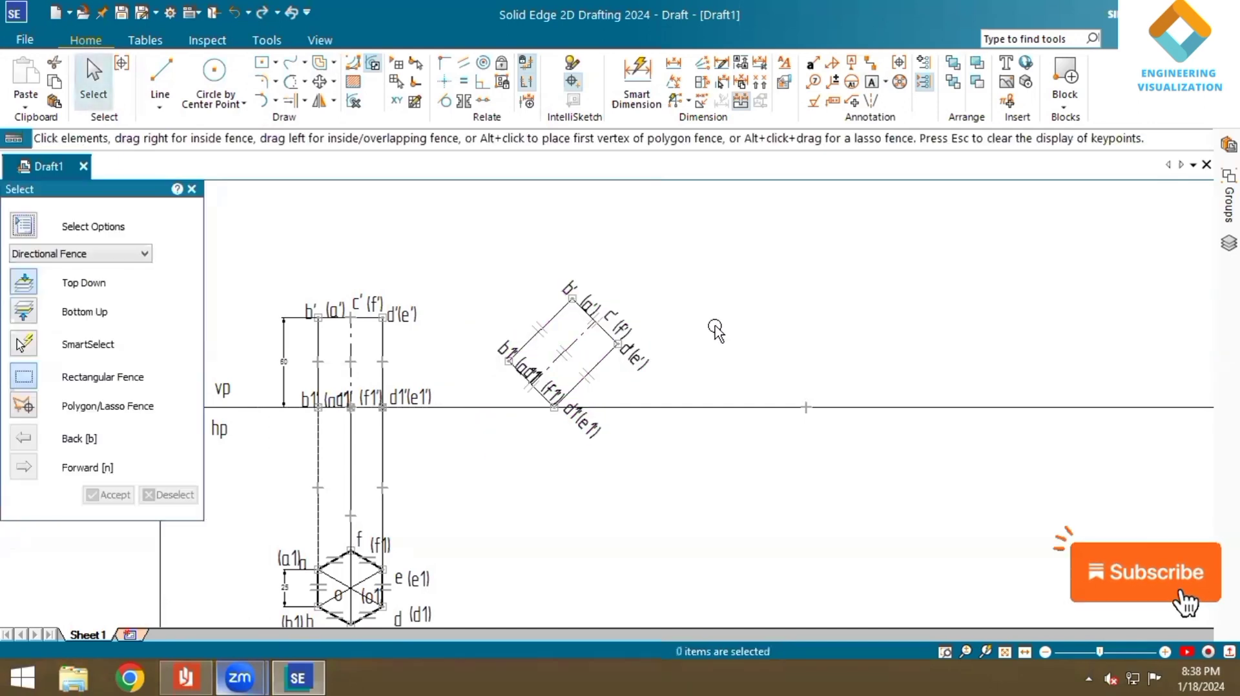
- Extend the tilted front view's dash-dot axis down to the XY reference line
{"action": "left_click", "coordinate": [296, 102]}
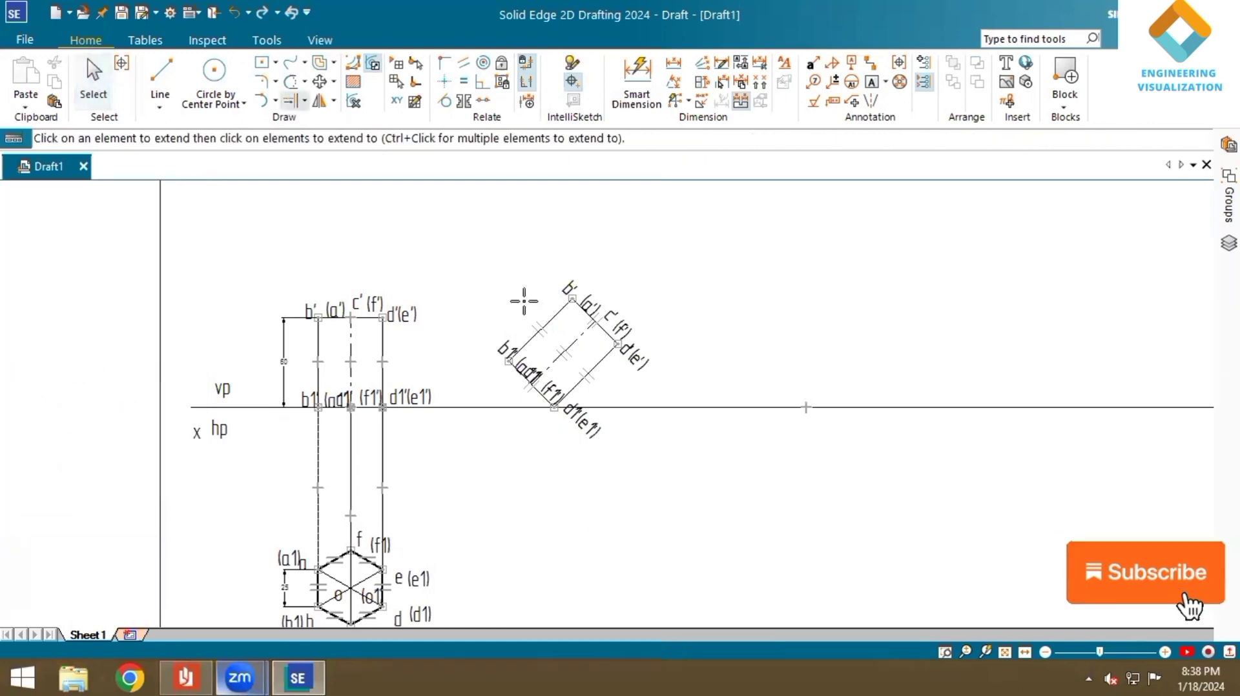
{"action": "left_click", "coordinate": [559, 357]}
{"action": "scroll", "coordinate": [722, 374], "scroll_direction": "up", "scroll_amount": 2}
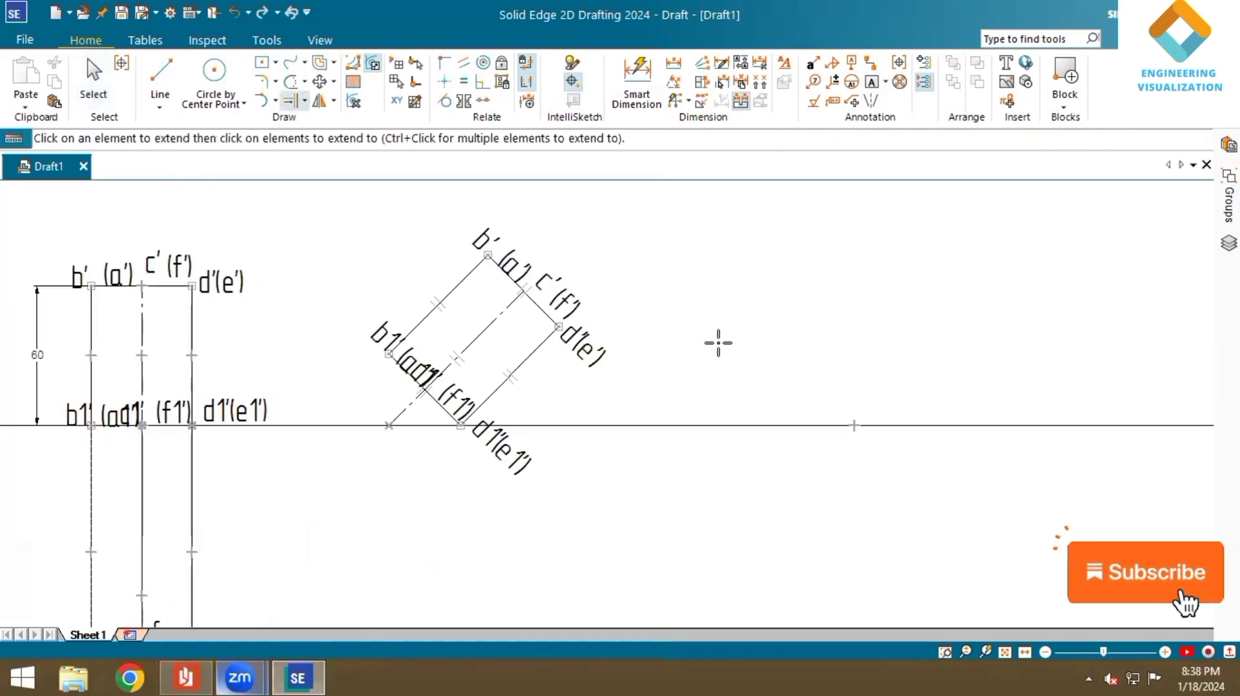
- Dimension the angle between the extended axis and the XY line, placing it beside their intersection
{"action": "left_click", "coordinate": [673, 81]}
{"action": "left_click", "coordinate": [402, 413]}
{"action": "left_click", "coordinate": [425, 425]}
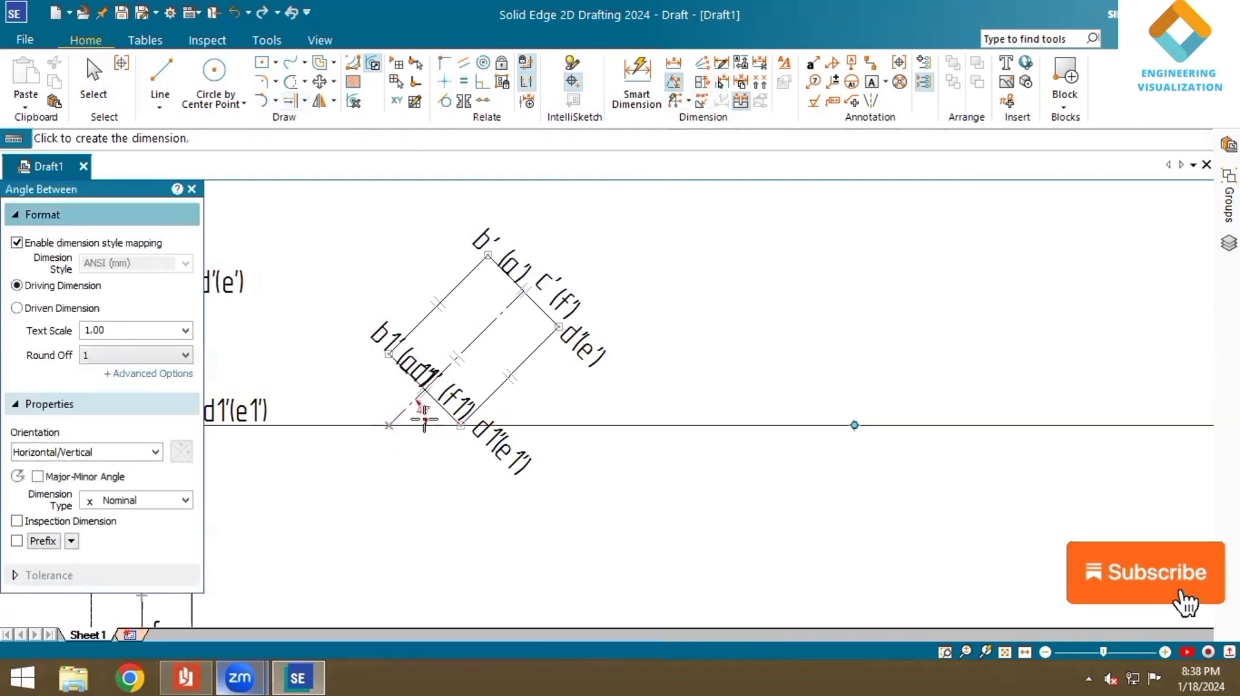
{"action": "left_click", "coordinate": [422, 414]}
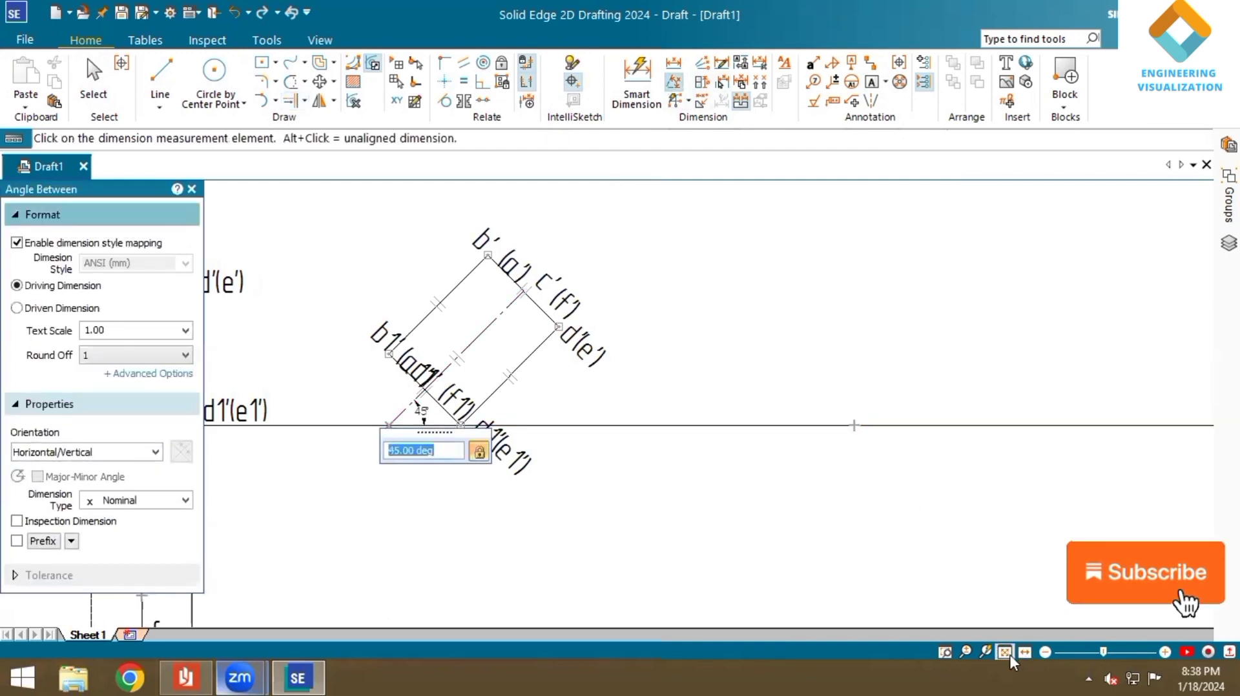
- Draw a vertical projector from corner b1'(a1') of the tilted front view down to just below the top view's level
{"action": "scroll", "coordinate": [550, 455], "scroll_direction": "down", "scroll_amount": 2}
{"action": "scroll", "coordinate": [450, 401], "scroll_direction": "up", "scroll_amount": 4}
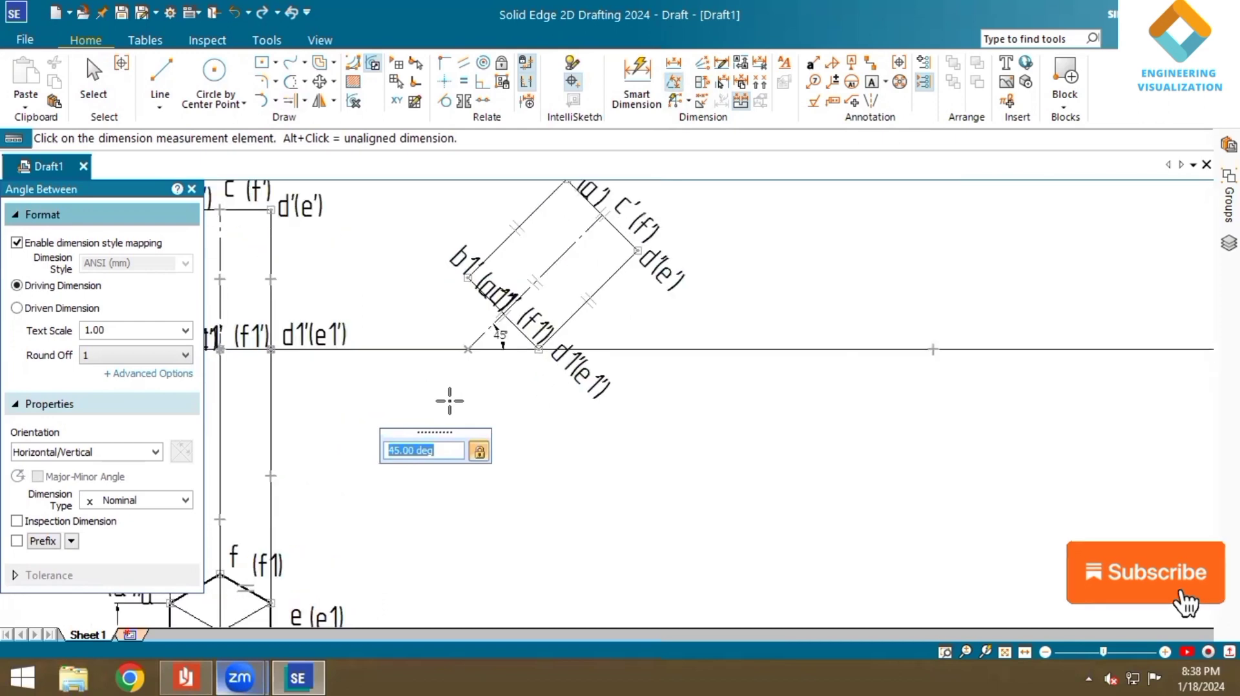
{"action": "left_click", "coordinate": [160, 79]}
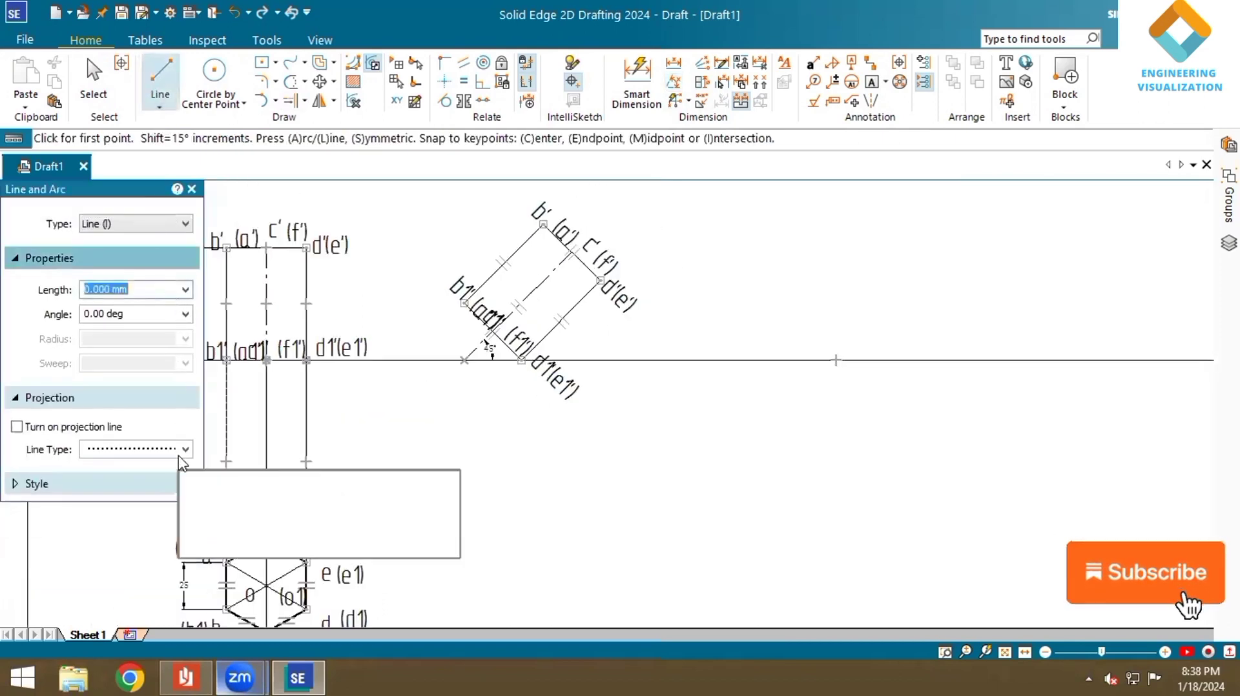
{"action": "left_click", "coordinate": [174, 486]}
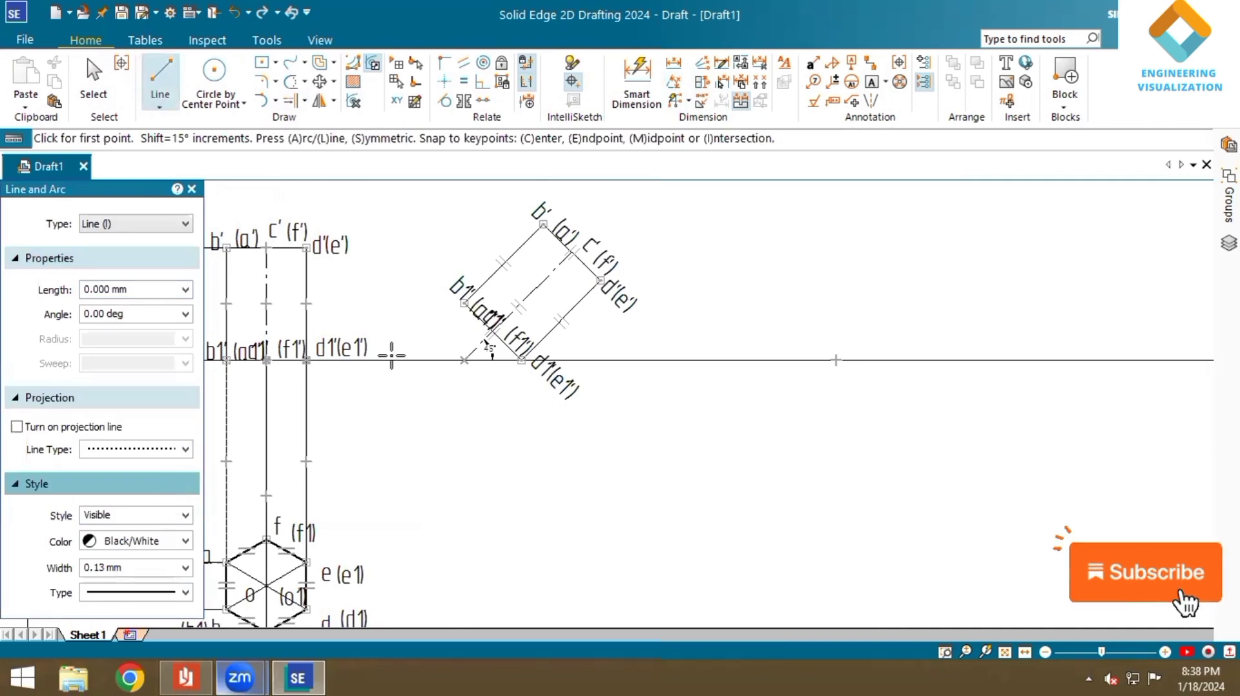
{"action": "left_click", "coordinate": [464, 302]}
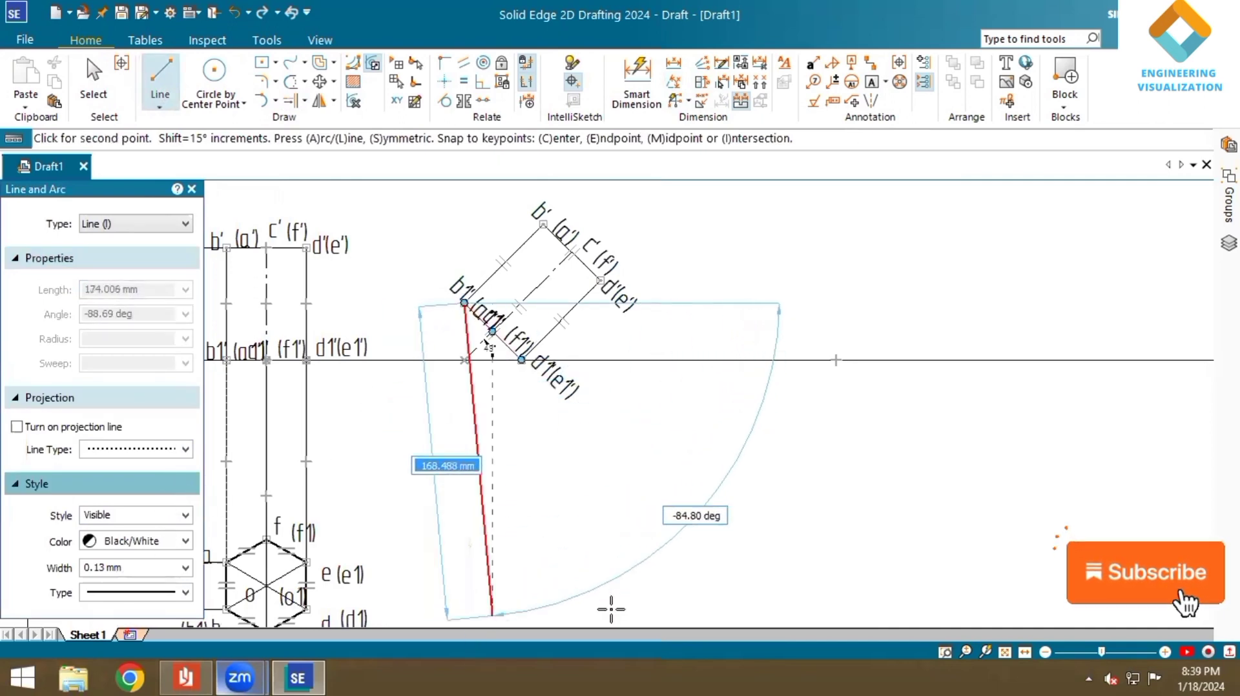
{"action": "left_click", "coordinate": [1004, 652]}
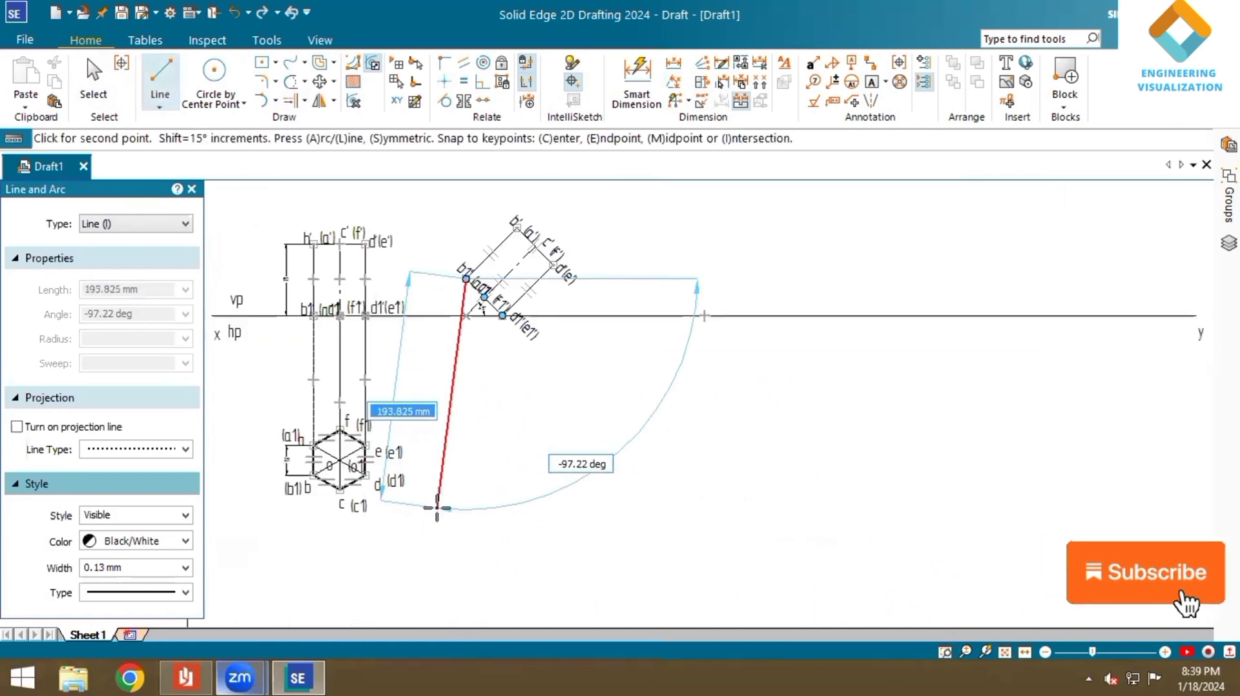
{"action": "scroll", "coordinate": [445, 506], "scroll_direction": "up", "scroll_amount": 2}
{"action": "scroll", "coordinate": [473, 485], "scroll_direction": "down", "scroll_amount": 1}
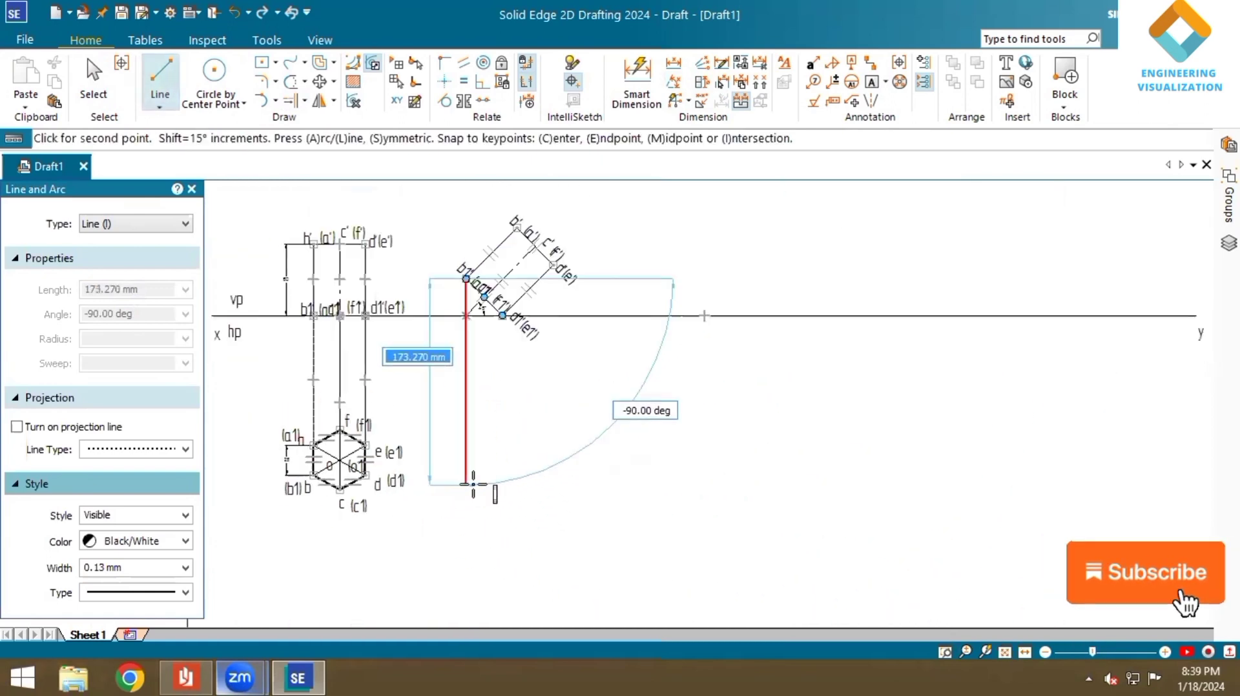
{"action": "left_click", "coordinate": [471, 498]}
{"action": "right_click", "coordinate": [470, 498]}
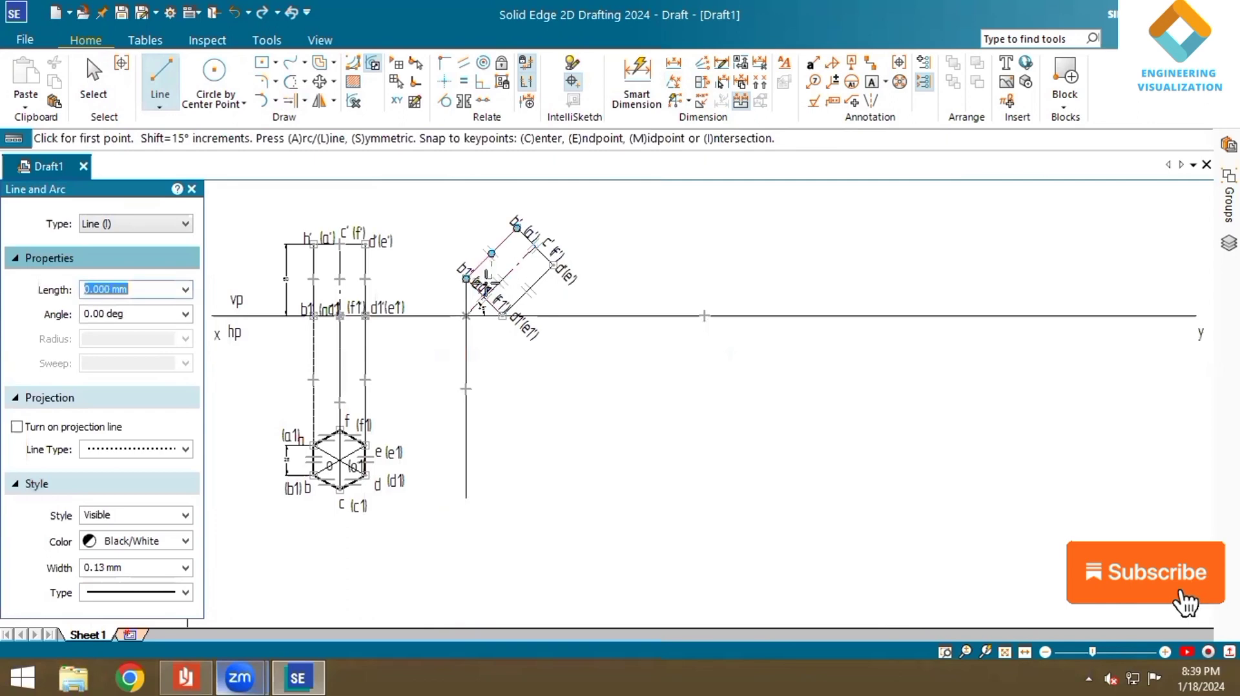
- Draw vertical projectors from the base points c1'(f1') and d1'(e1') of the tilted view, ending level with the first projector
{"action": "left_click", "coordinate": [483, 298]}
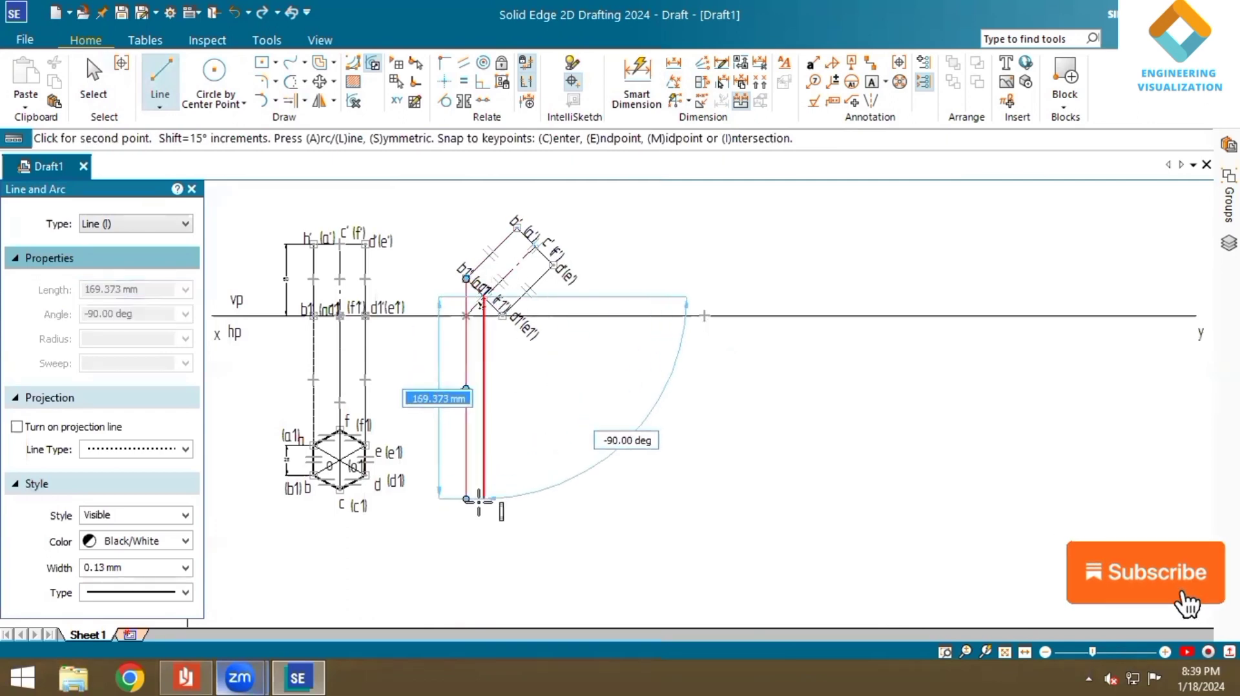
{"action": "left_click", "coordinate": [483, 498]}
{"action": "right_click", "coordinate": [483, 498]}
{"action": "left_click", "coordinate": [502, 315]}
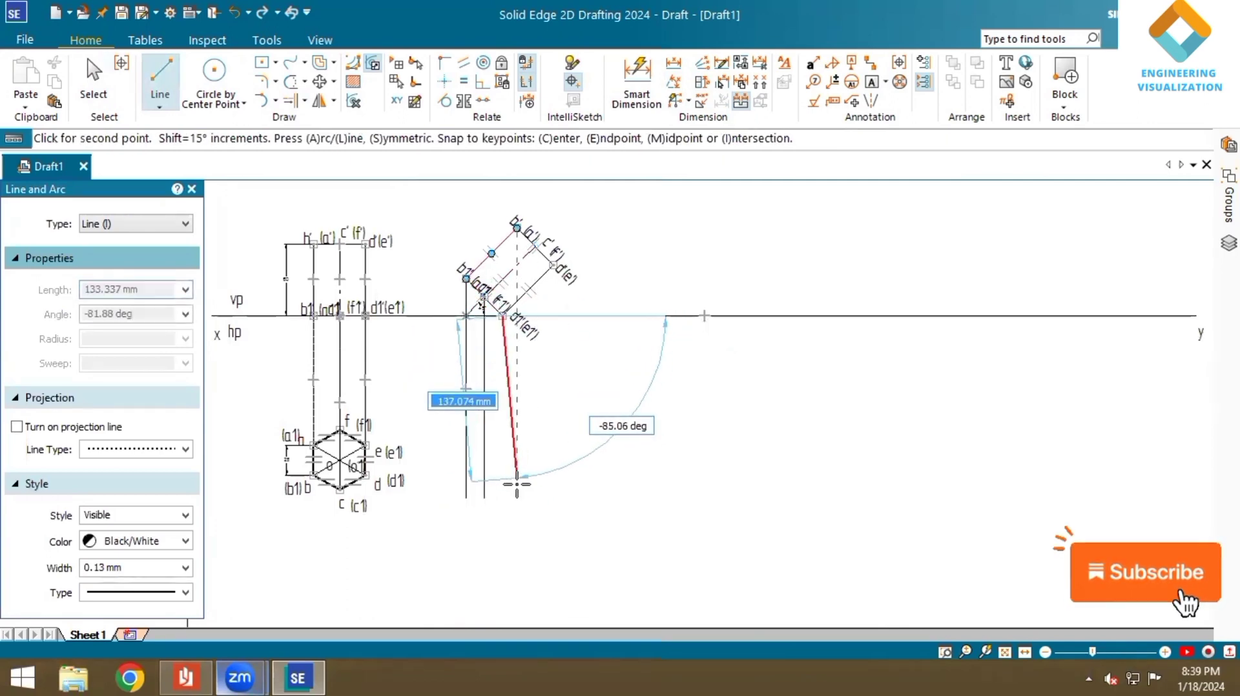
{"action": "left_click", "coordinate": [504, 498]}
{"action": "right_click", "coordinate": [504, 498]}
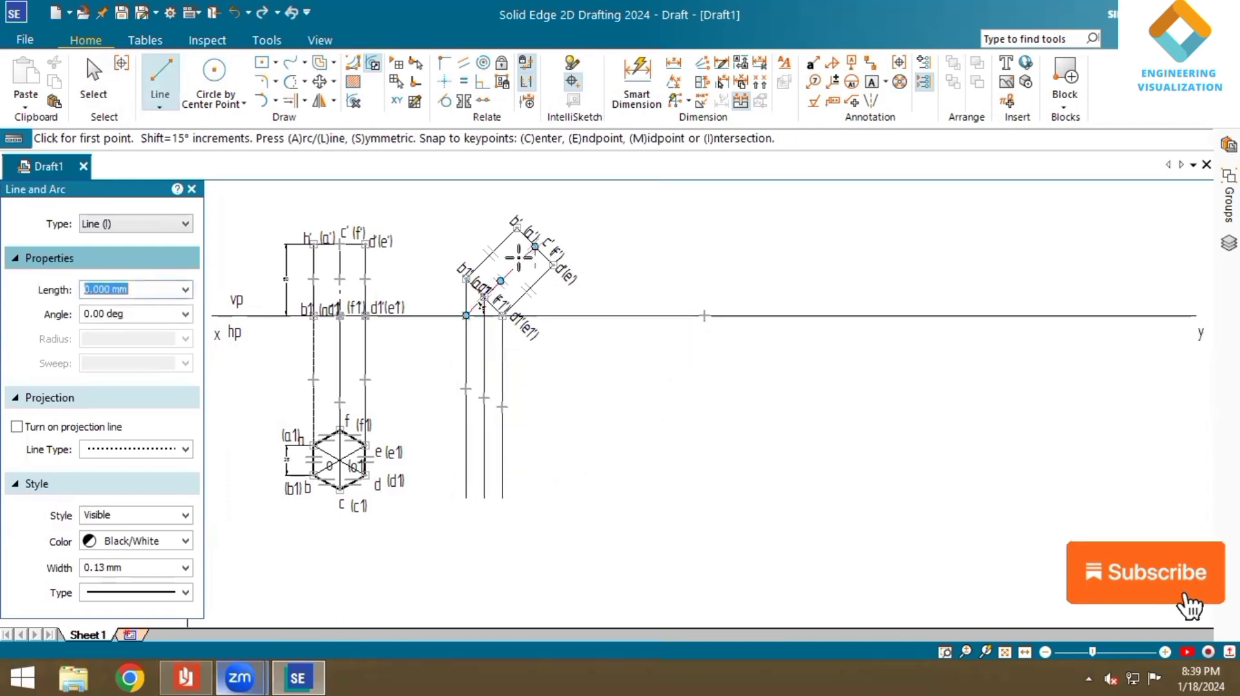
- Draw vertical projectors from the upper points b'(a'), c'(f') and d'(e') of the tilted view, ending level with the others
{"action": "left_click", "coordinate": [517, 227]}
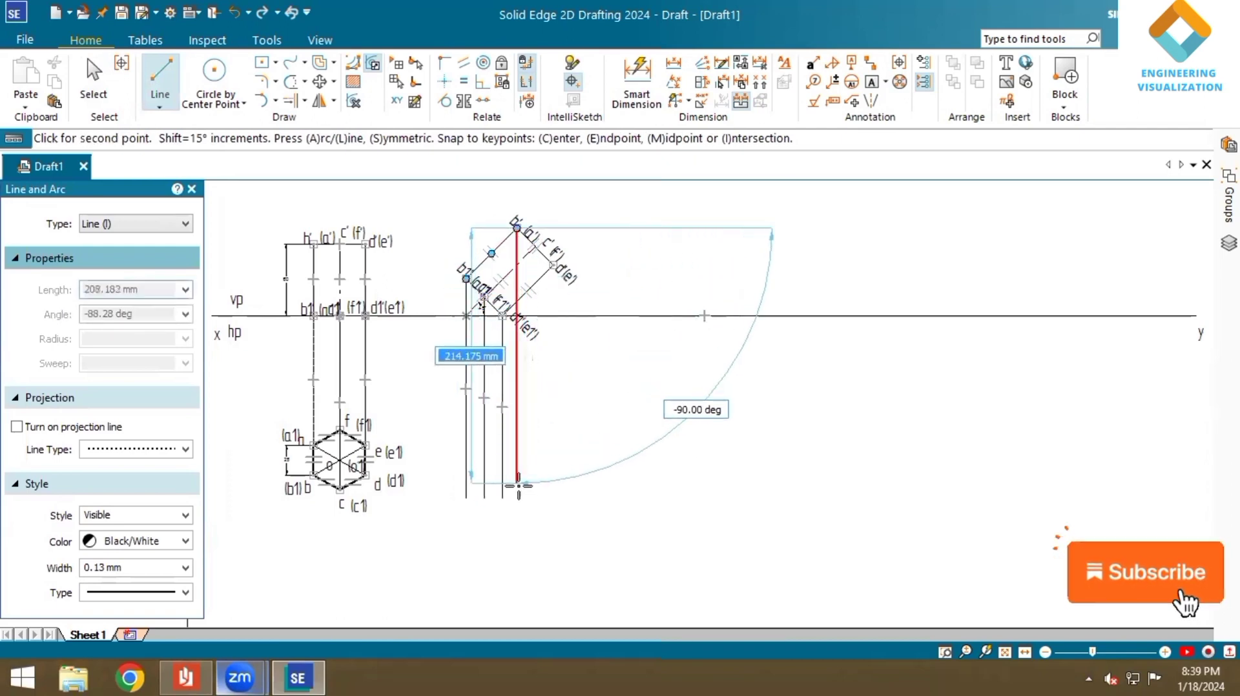
{"action": "left_click", "coordinate": [516, 498]}
{"action": "right_click", "coordinate": [517, 498]}
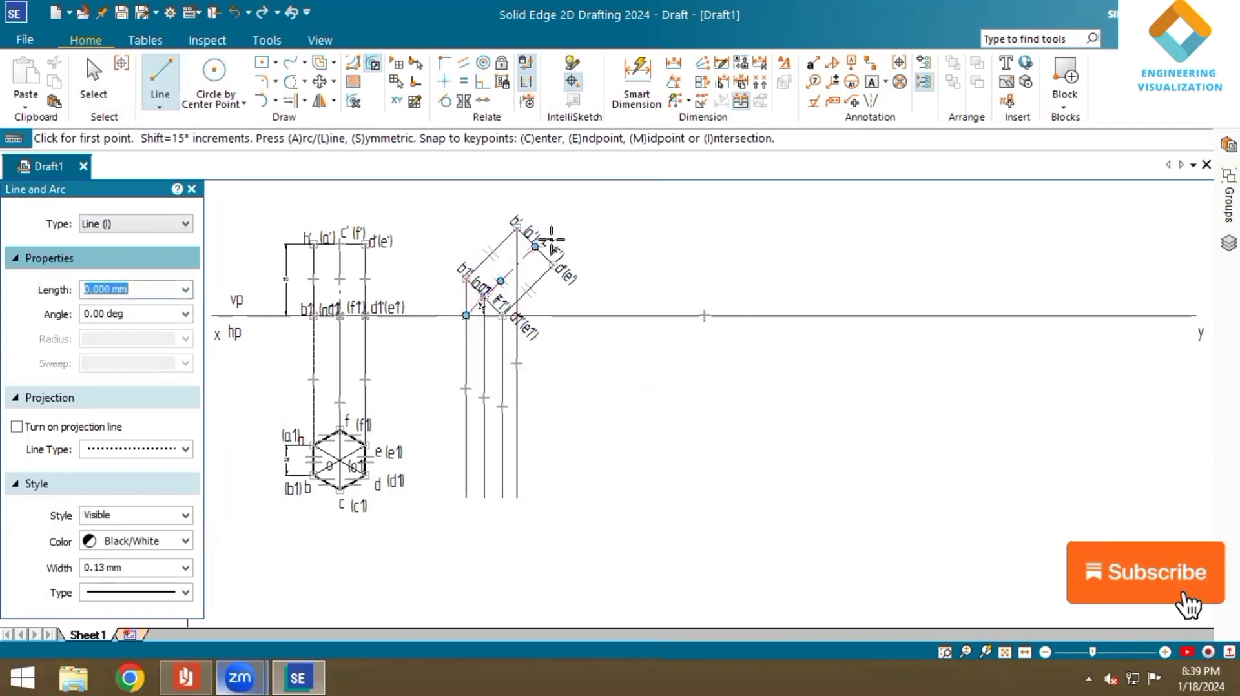
{"action": "left_click", "coordinate": [536, 246]}
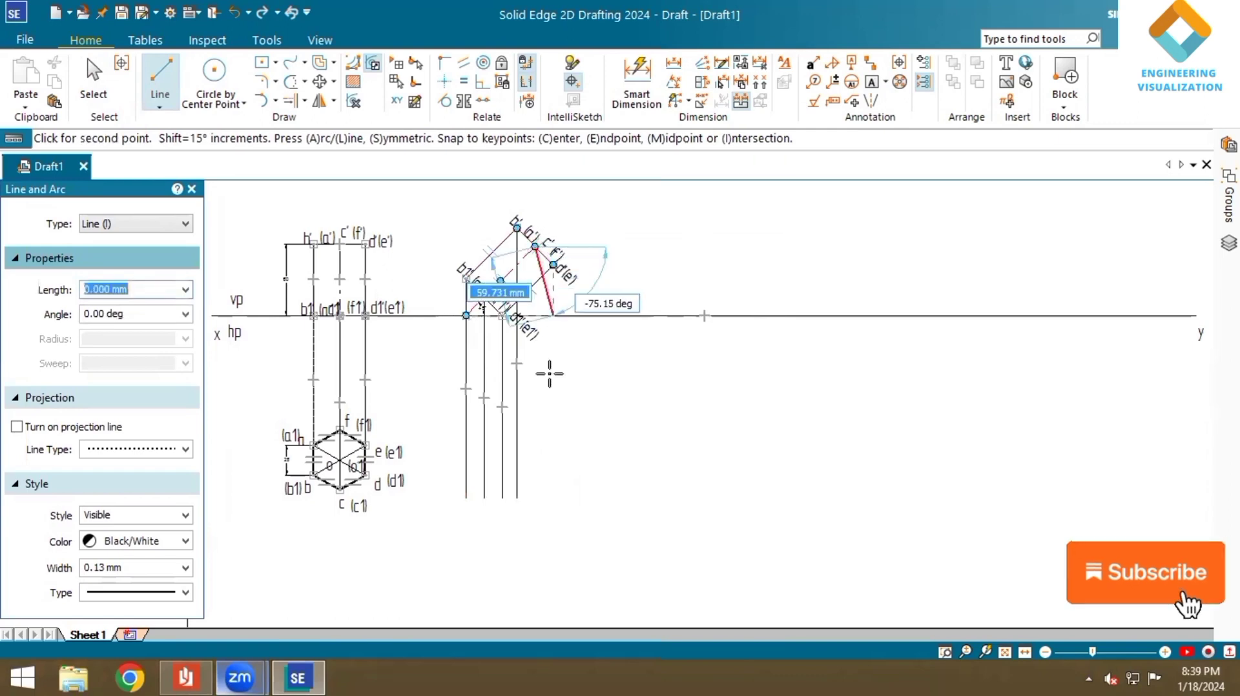
{"action": "left_click", "coordinate": [535, 498]}
{"action": "right_click", "coordinate": [535, 498]}
{"action": "left_click", "coordinate": [553, 265]}
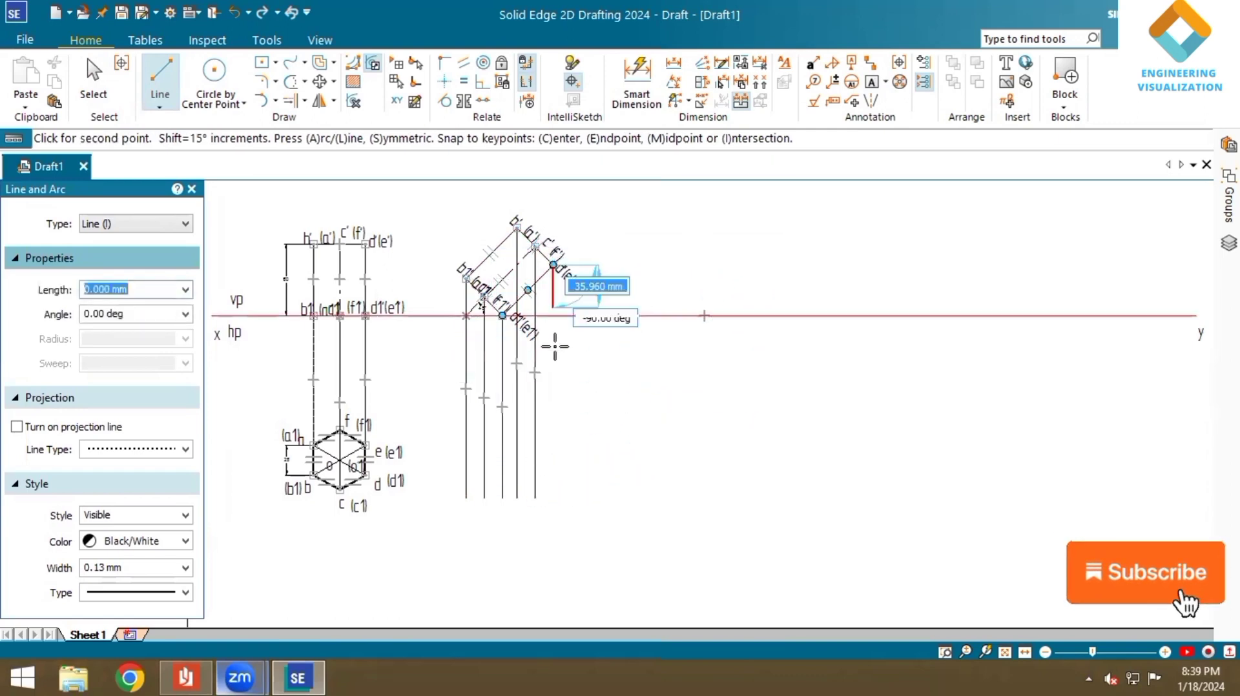
{"action": "left_click", "coordinate": [553, 498]}
{"action": "right_click", "coordinate": [553, 497]}
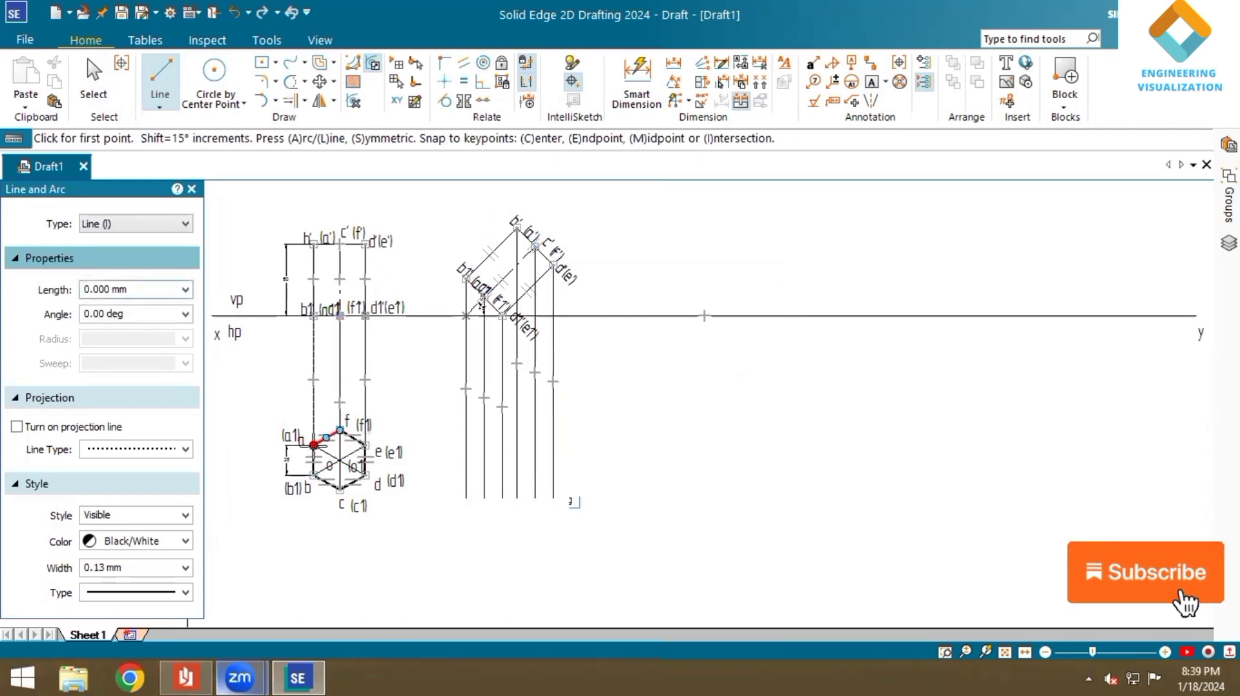
- Draw horizontal projectors from hexagon corners a and b of the top view across all the vertical projectors
{"action": "left_click", "coordinate": [313, 445]}
{"action": "left_click", "coordinate": [574, 445]}
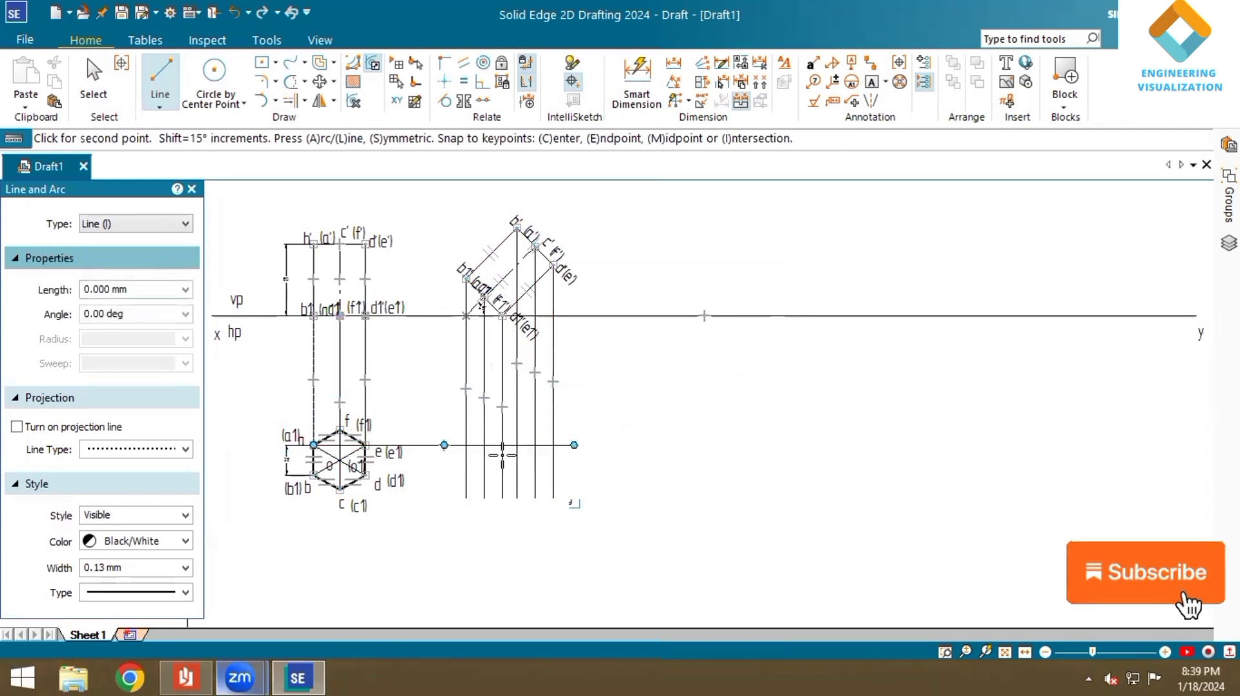
{"action": "right_click", "coordinate": [502, 455]}
{"action": "left_click", "coordinate": [314, 474]}
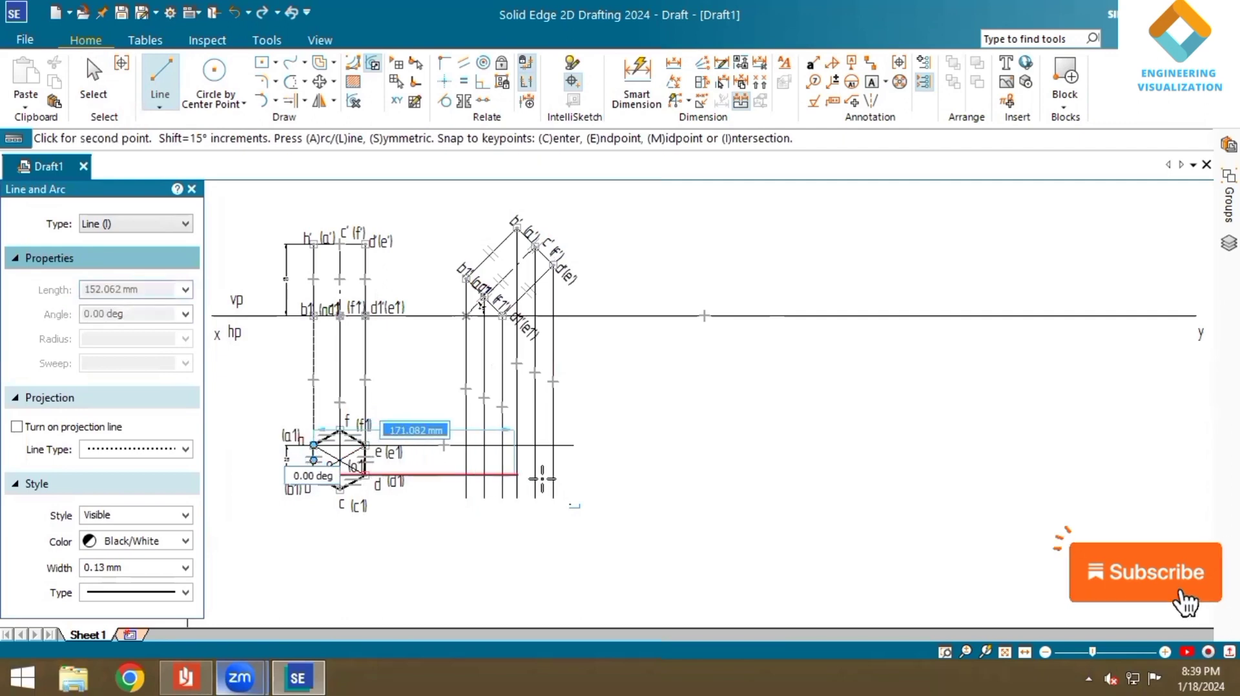
{"action": "left_click", "coordinate": [566, 475]}
{"action": "right_click", "coordinate": [566, 475]}
- Draw horizontal projectors from hexagon corners c and f of the top view across all the vertical projectors
{"action": "left_click", "coordinate": [341, 488]}
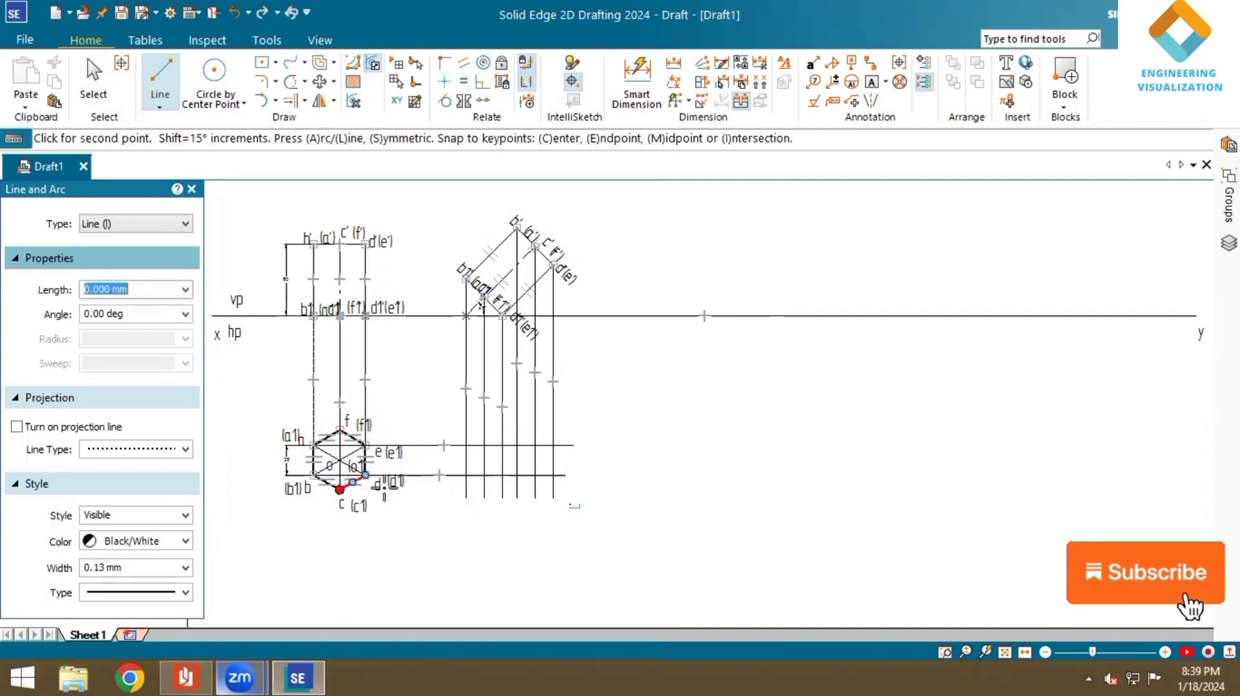
{"action": "left_click", "coordinate": [574, 489]}
{"action": "right_click", "coordinate": [572, 489]}
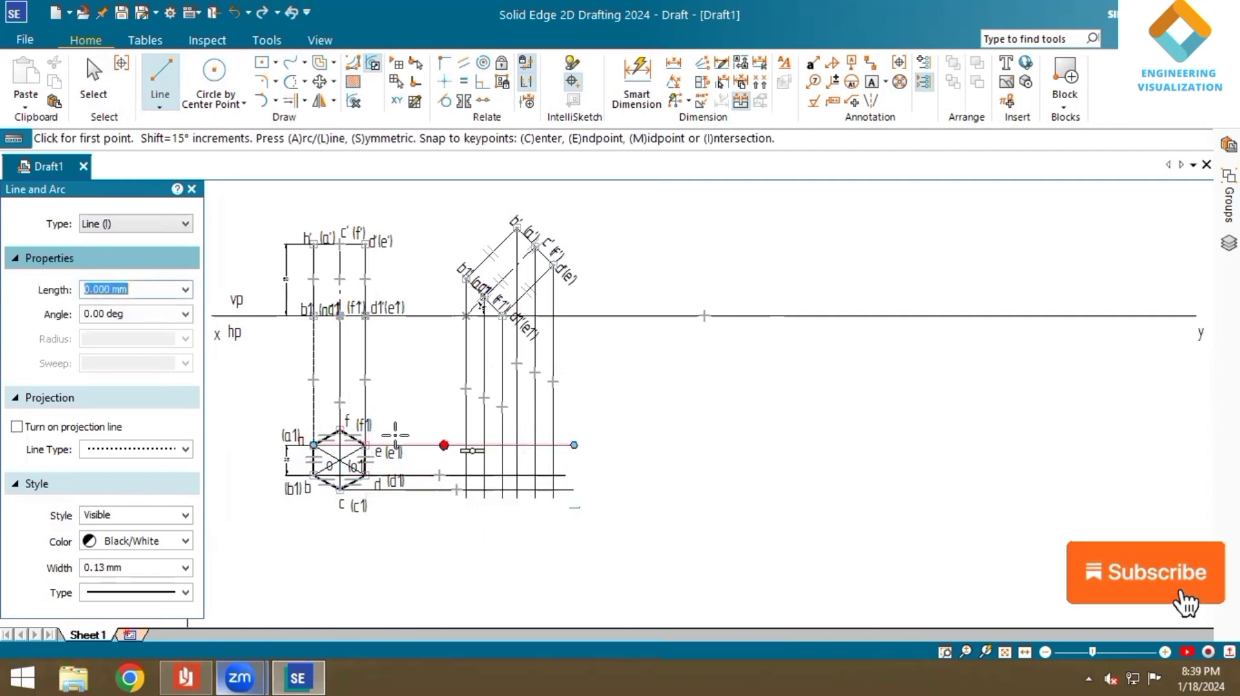
{"action": "left_click", "coordinate": [340, 429]}
{"action": "left_click", "coordinate": [573, 429]}
{"action": "right_click", "coordinate": [574, 430]}
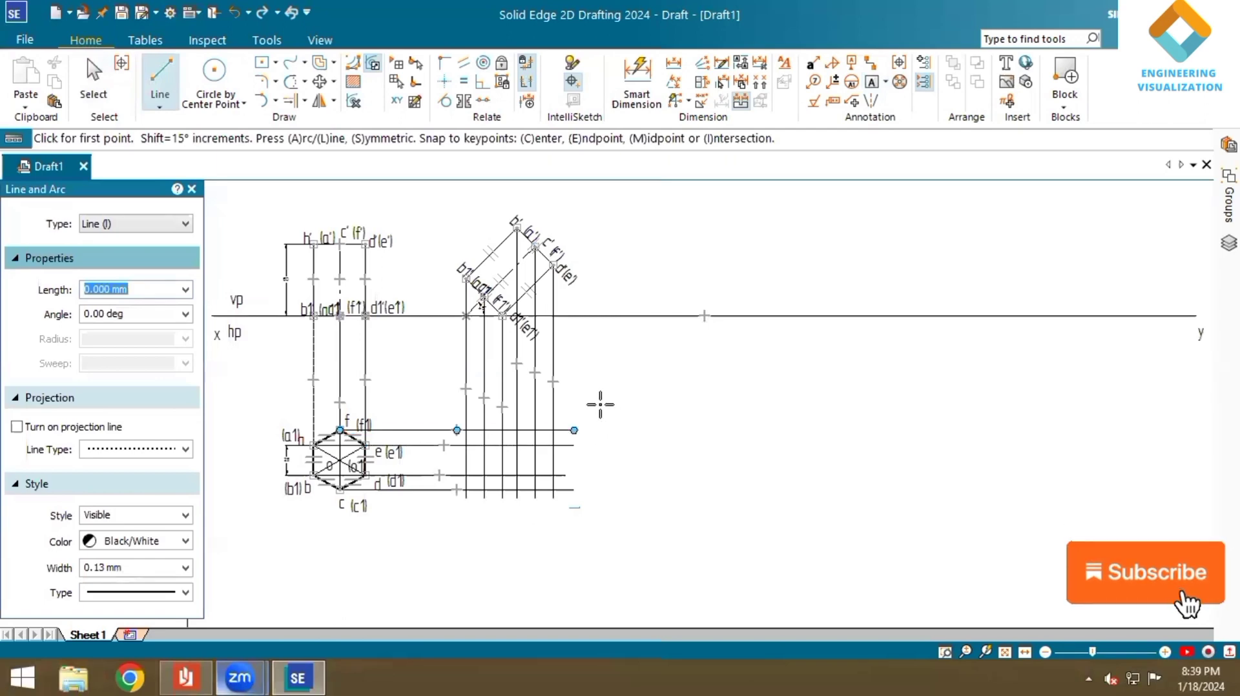
- Label the base corners of the new top view a1, b1, c1, d1, e1 and f1 at their projector intersections
{"action": "left_click", "coordinate": [872, 82]}
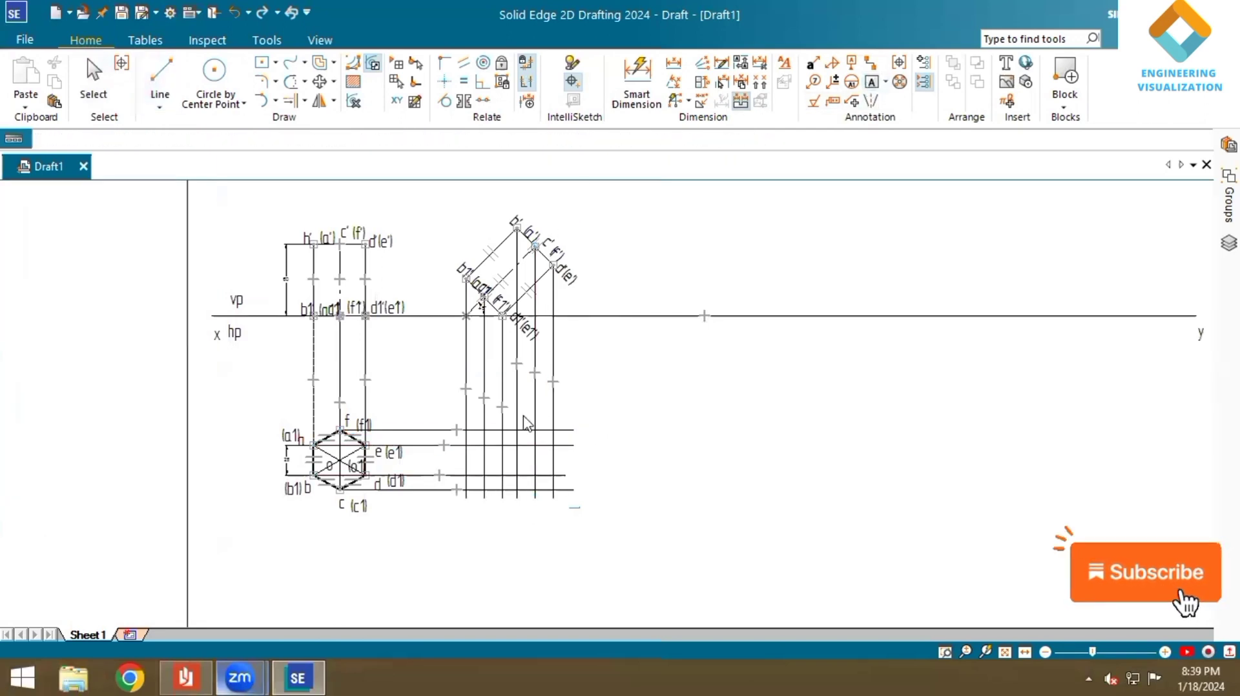
{"action": "scroll", "coordinate": [493, 438], "scroll_direction": "up", "scroll_amount": 1}
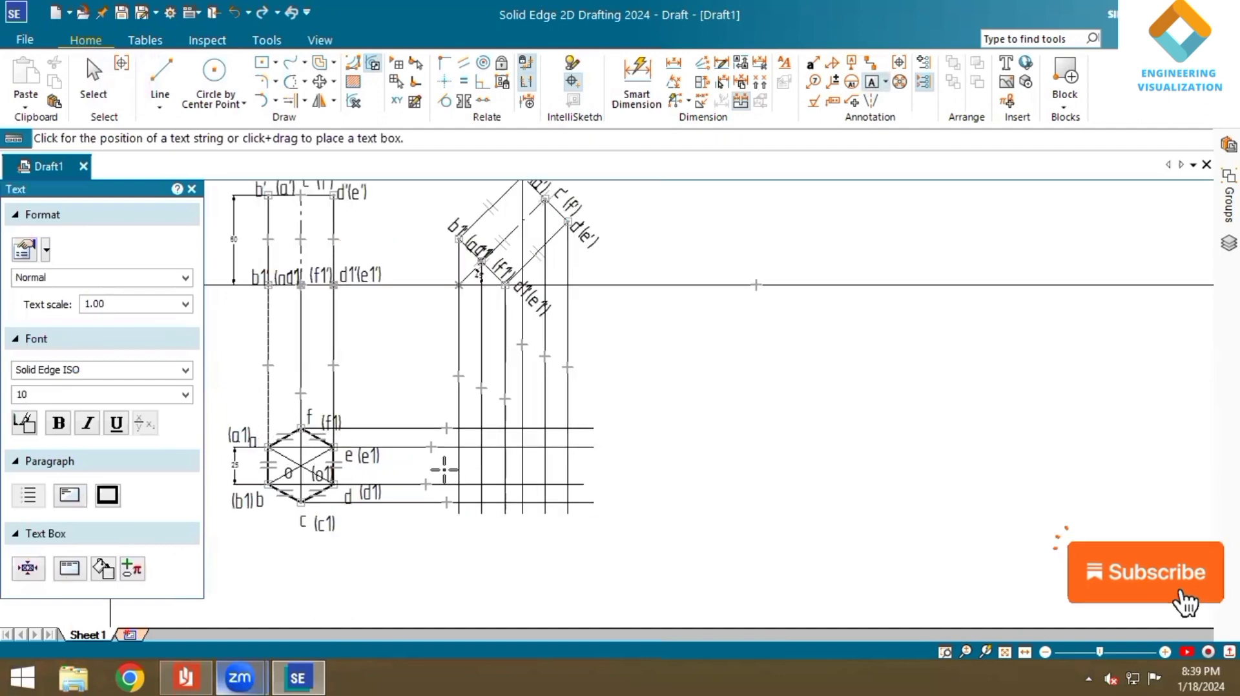
{"action": "left_click", "coordinate": [442, 432]}
{"action": "type", "text": "a"}
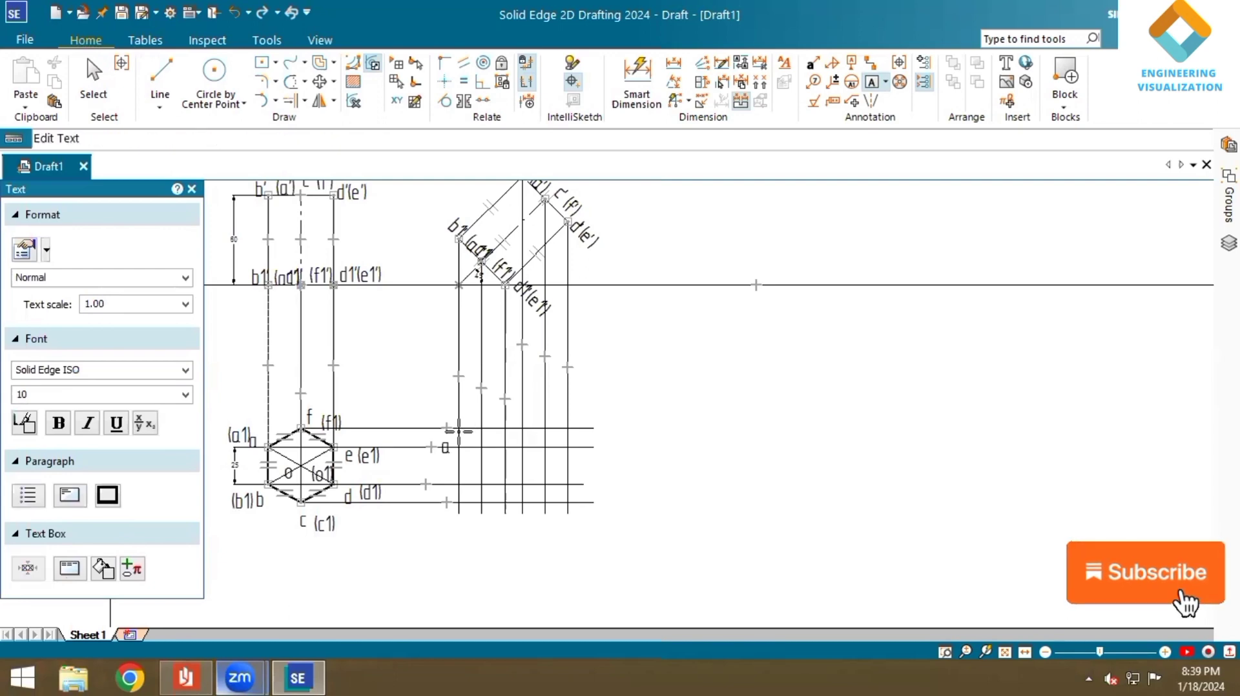
{"action": "type", "text": "1"}
{"action": "left_click", "coordinate": [444, 480]}
{"action": "left_click", "coordinate": [444, 479]}
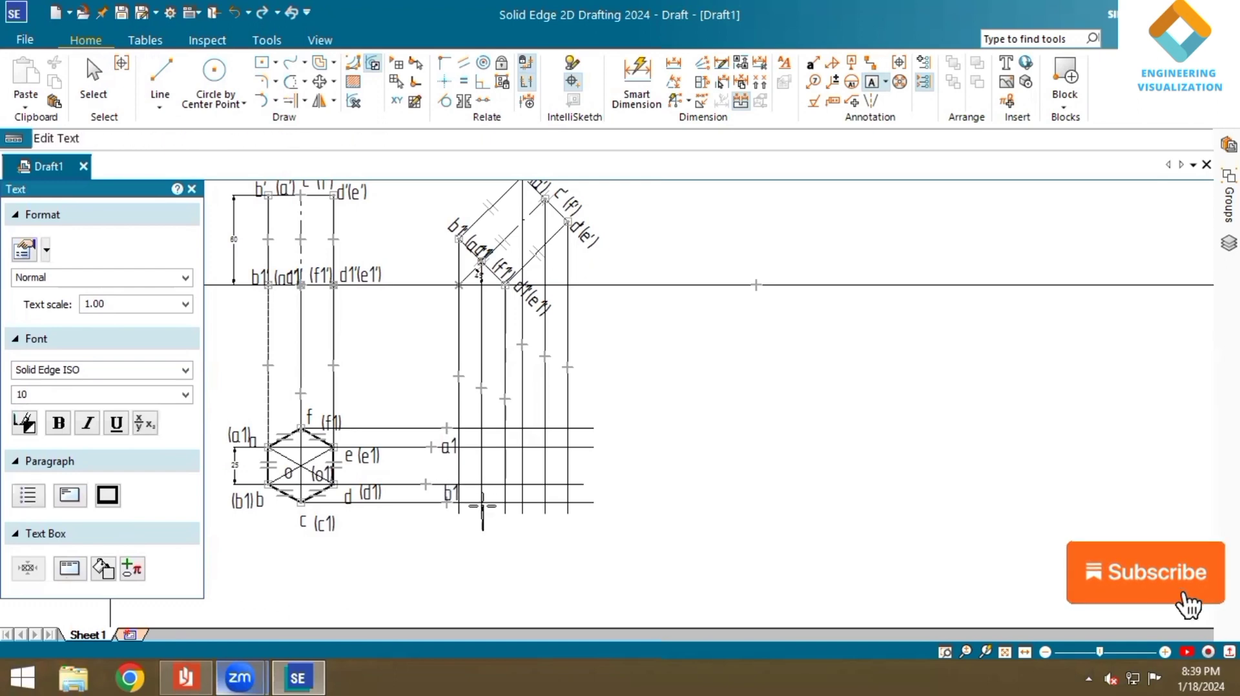
{"action": "type", "text": "c1"}
{"action": "left_click", "coordinate": [508, 477]}
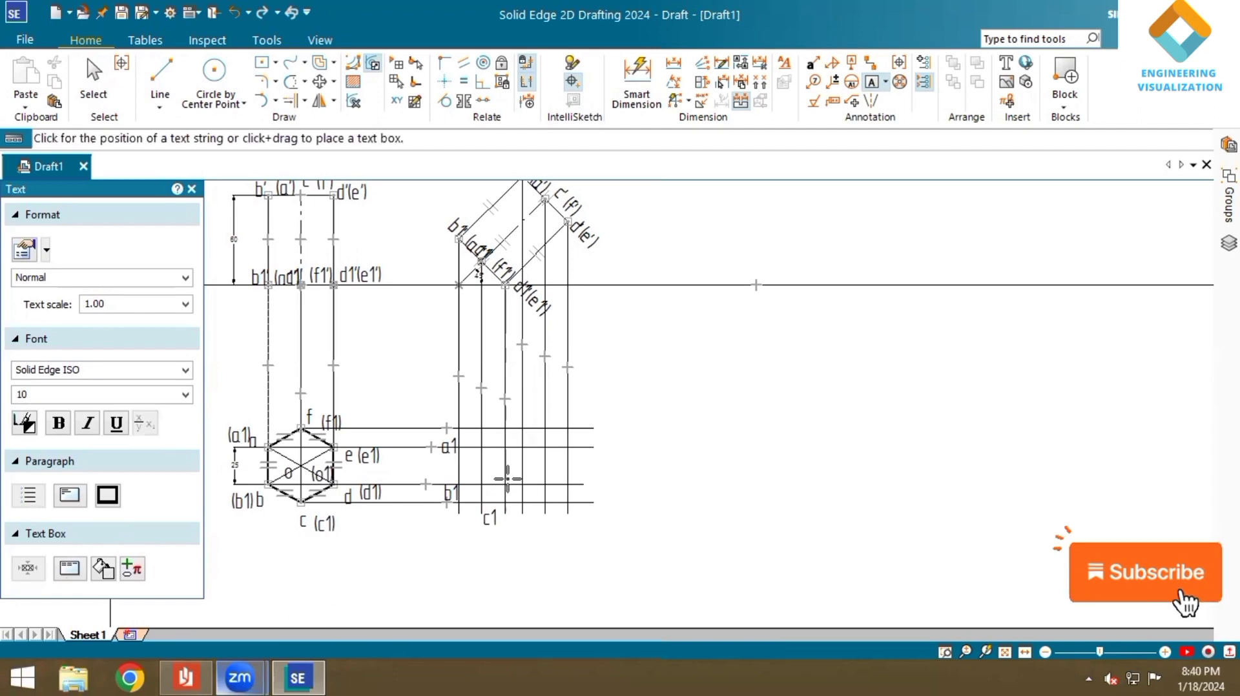
{"action": "left_click", "coordinate": [508, 479]}
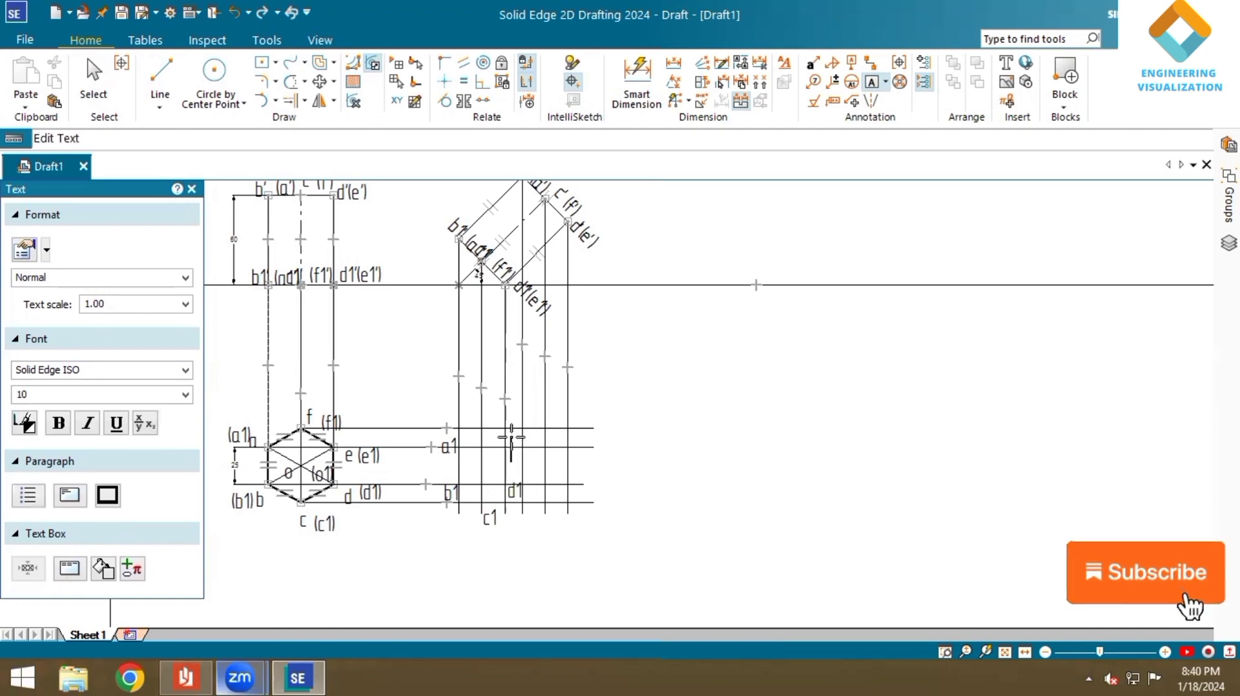
{"action": "type", "text": "e1"}
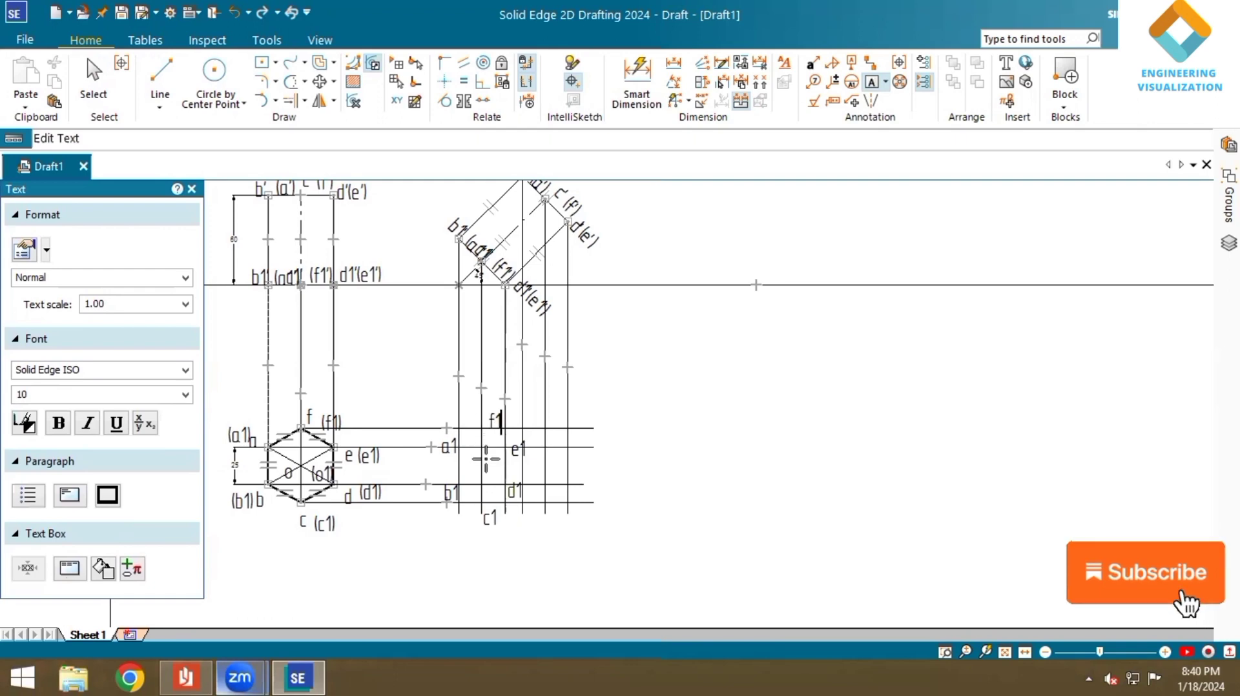
- Draw a horizontal projector from the hexagon's center o across to the last vertical projector
{"action": "left_click", "coordinate": [160, 77]}
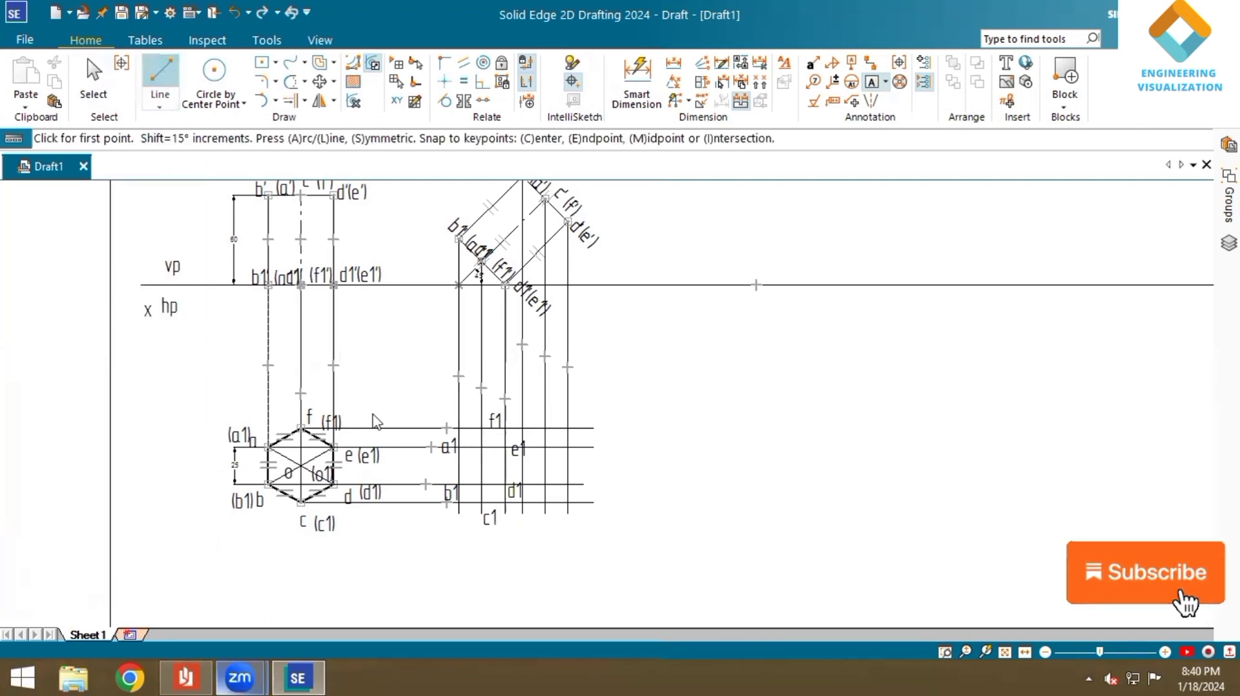
{"action": "left_click", "coordinate": [301, 465]}
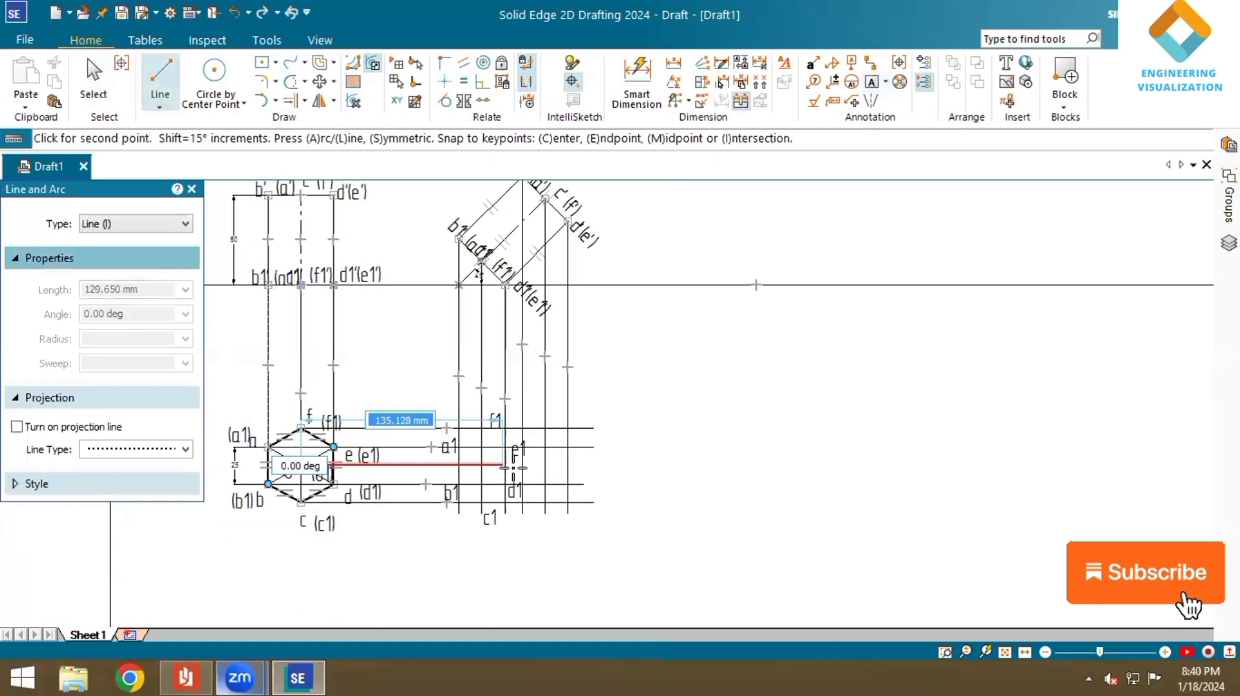
{"action": "left_click", "coordinate": [568, 465]}
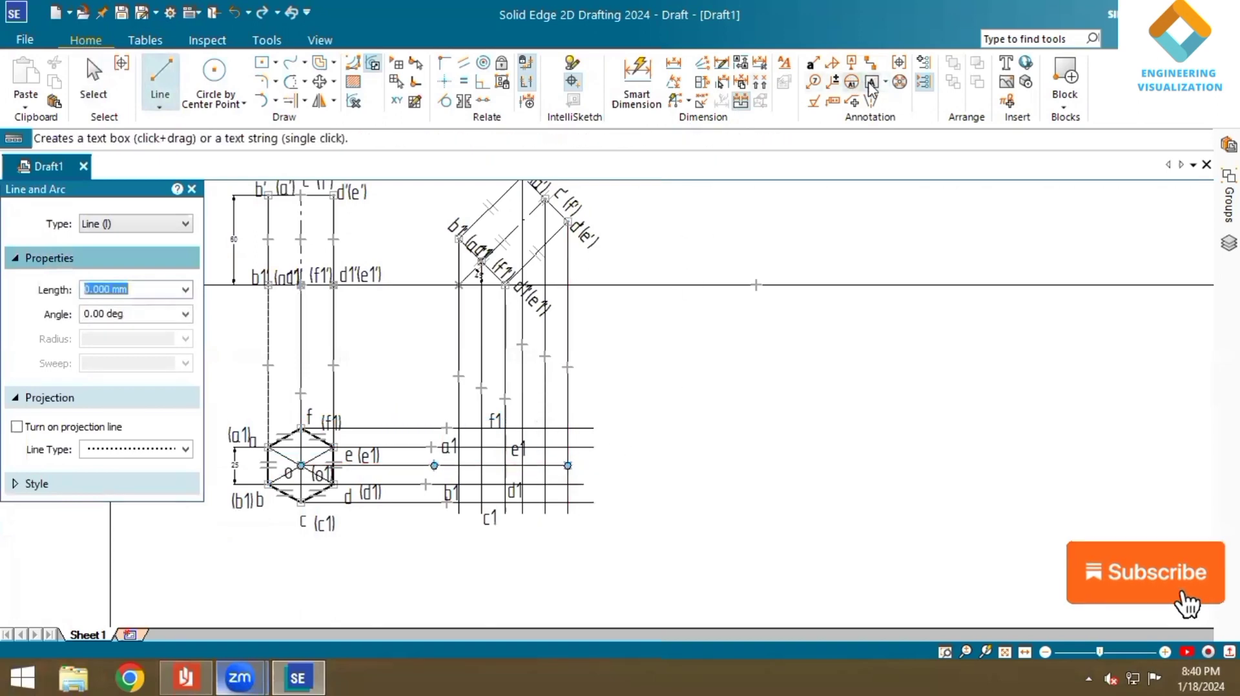
- Label the base center o1, the upper-end corners a, b, c, d, e and f, and the upper center o in the new top view
{"action": "left_click", "coordinate": [1005, 63]}
{"action": "left_click", "coordinate": [470, 454]}
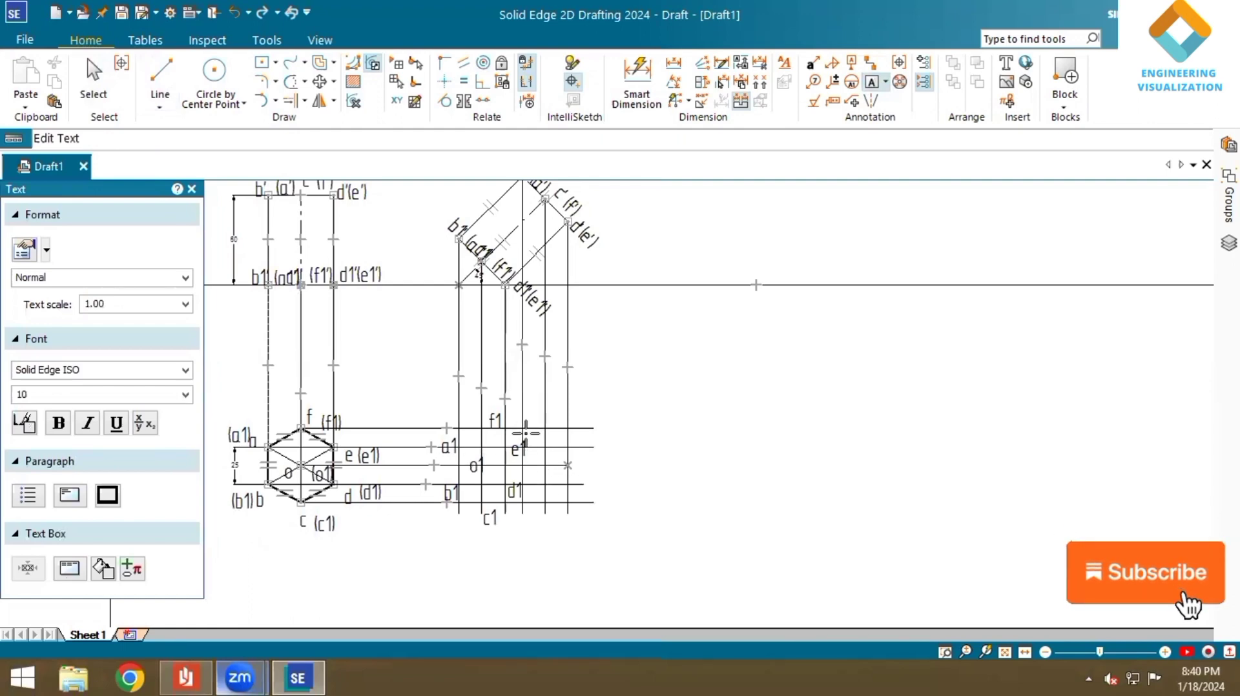
{"action": "left_click", "coordinate": [527, 489]}
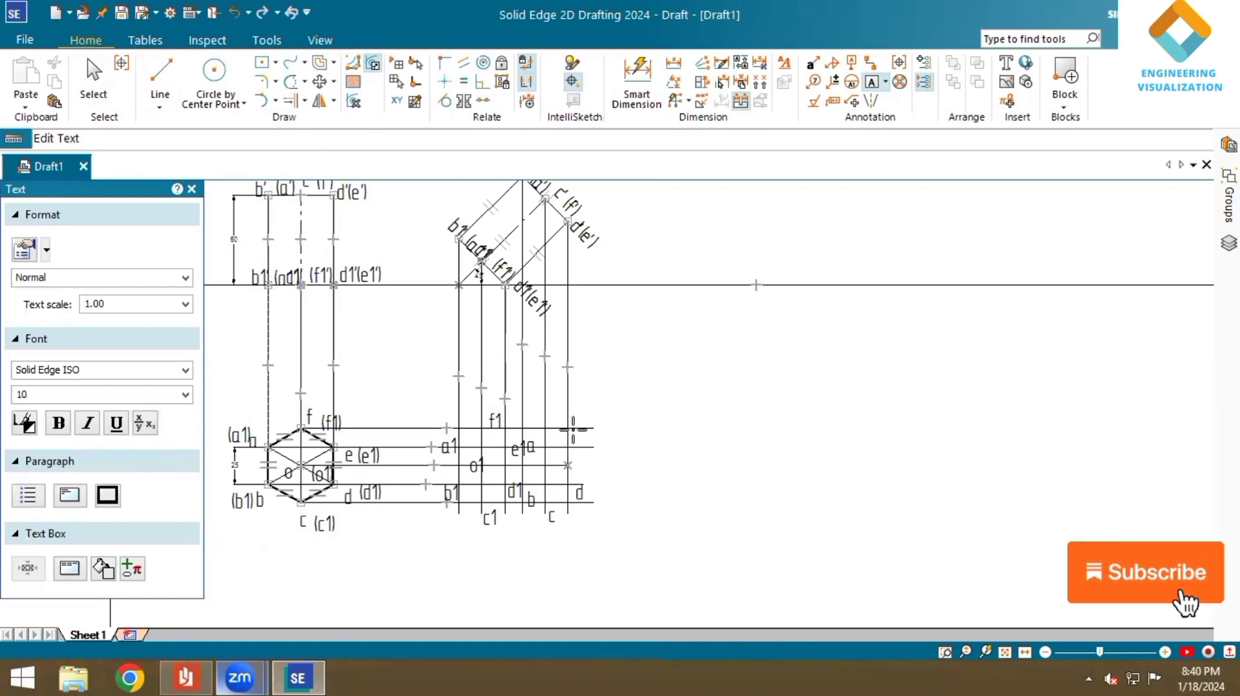
{"action": "type", "text": "e"}
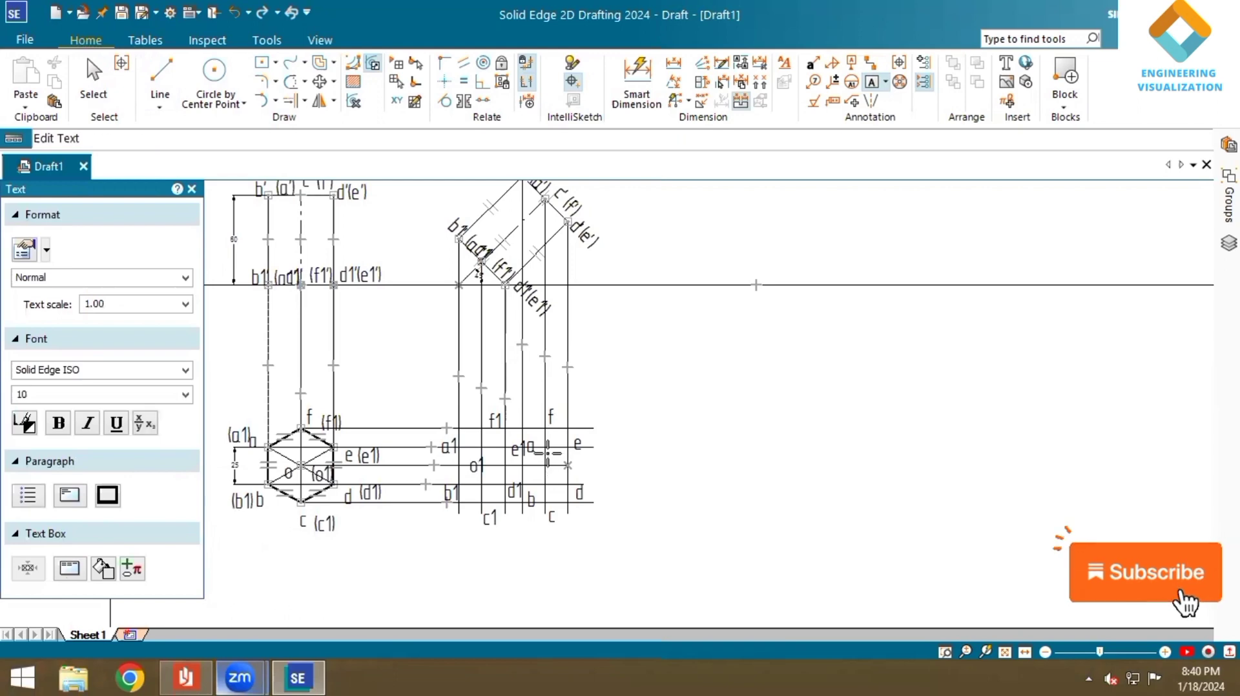
- With a 0.50 mm line width, draw the new top view's outline from a1 through b1 and c1 to c
{"action": "left_click", "coordinate": [161, 76]}
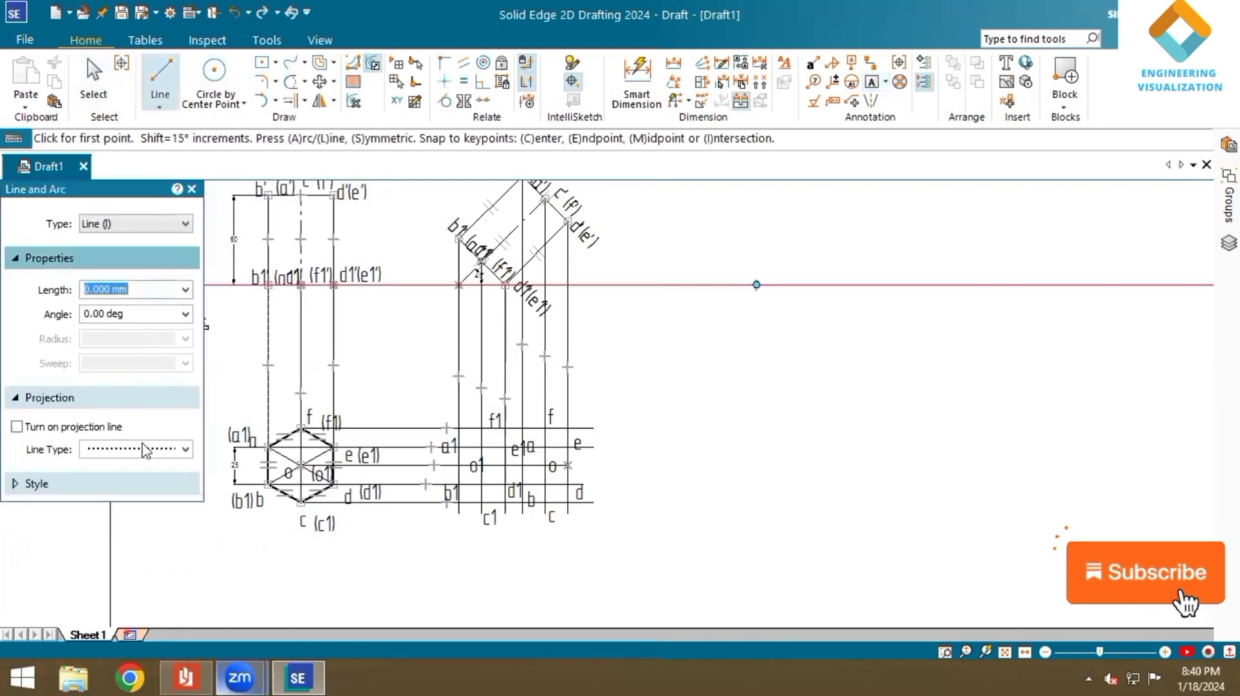
{"action": "left_click", "coordinate": [137, 494]}
{"action": "left_click", "coordinate": [154, 569]}
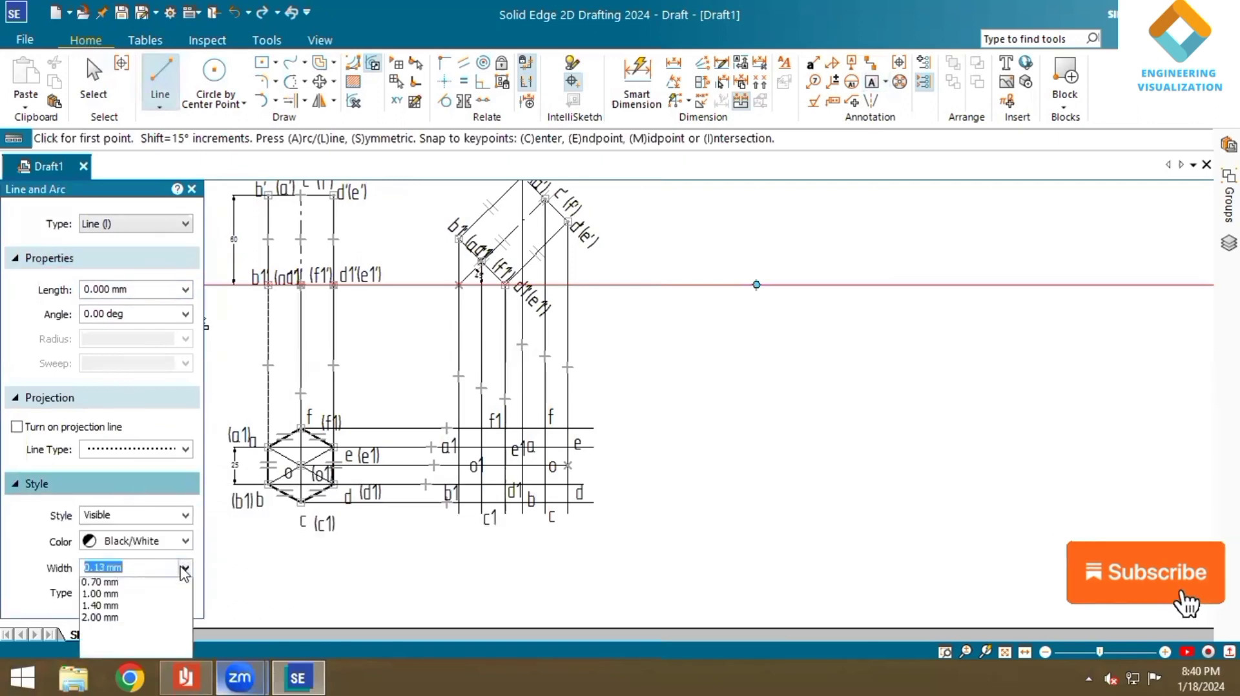
{"action": "left_click", "coordinate": [150, 633]}
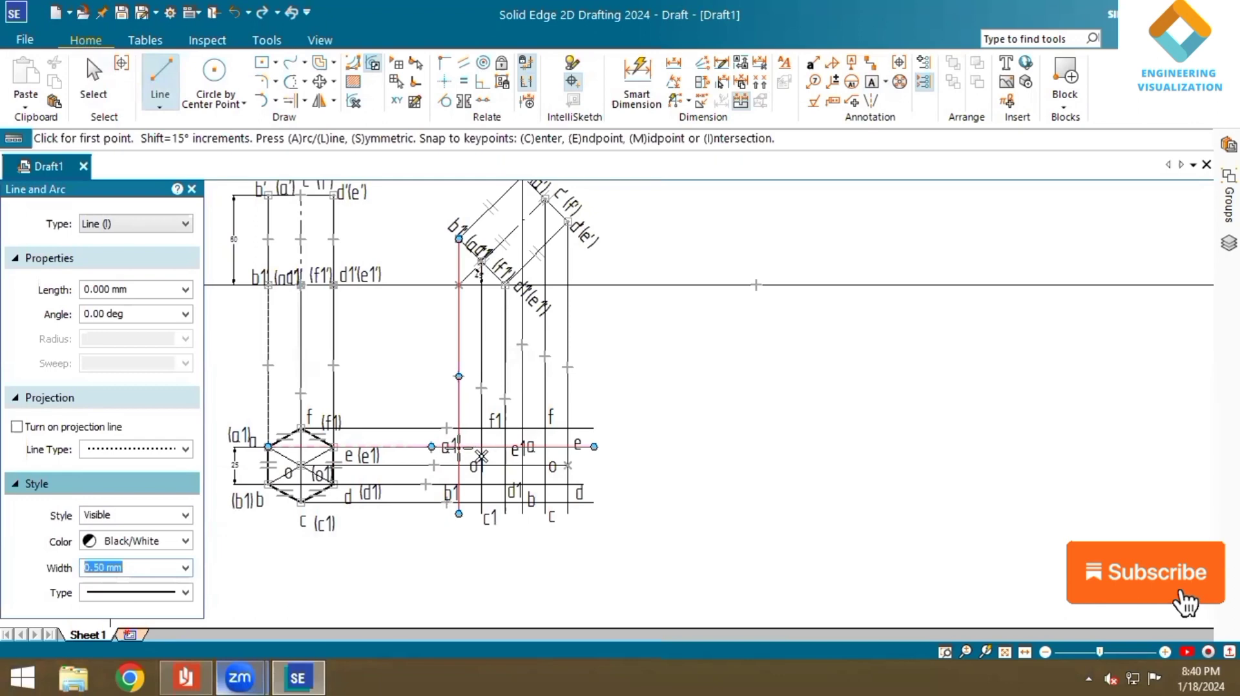
{"action": "left_click", "coordinate": [458, 483]}
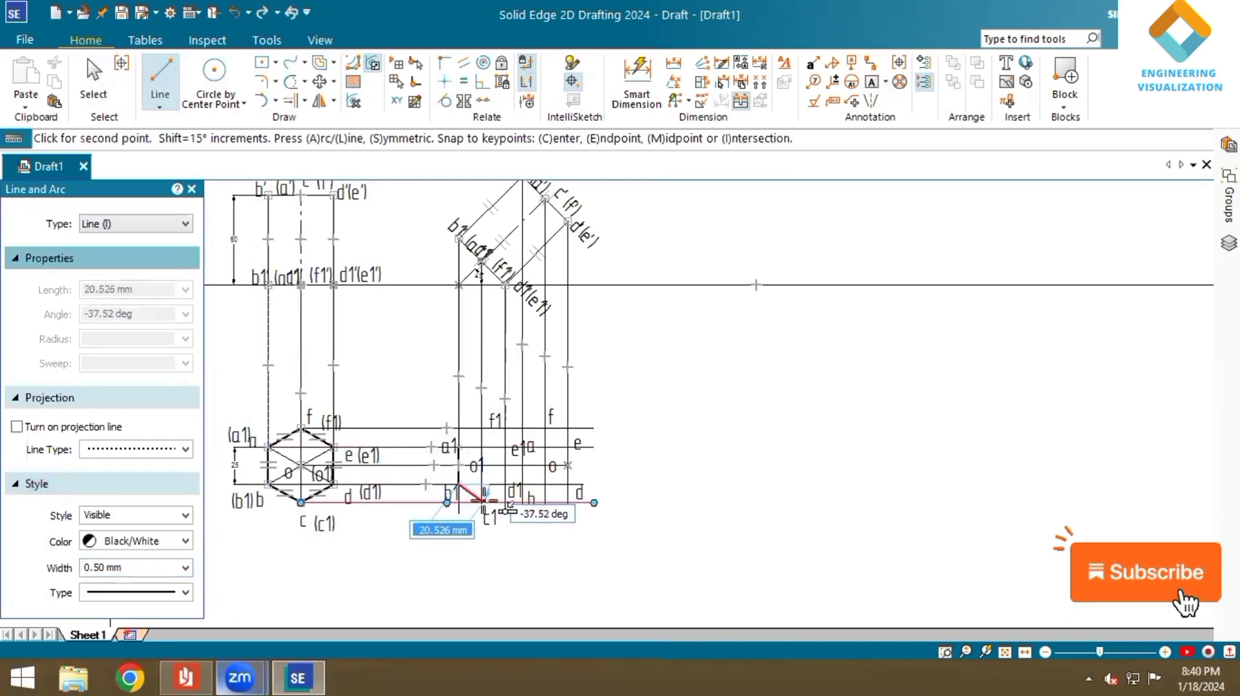
{"action": "scroll", "coordinate": [476, 511], "scroll_direction": "up", "scroll_amount": 3}
{"action": "scroll", "coordinate": [474, 514], "scroll_direction": "up", "scroll_amount": 2}
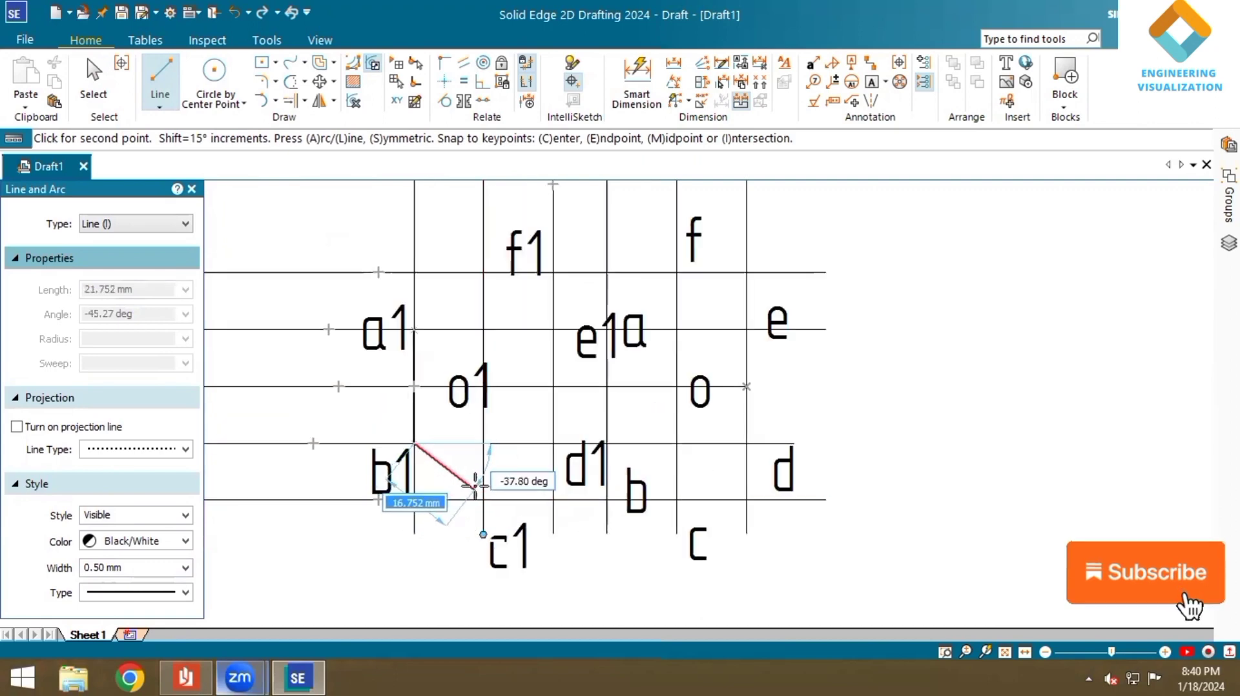
{"action": "left_click", "coordinate": [483, 499]}
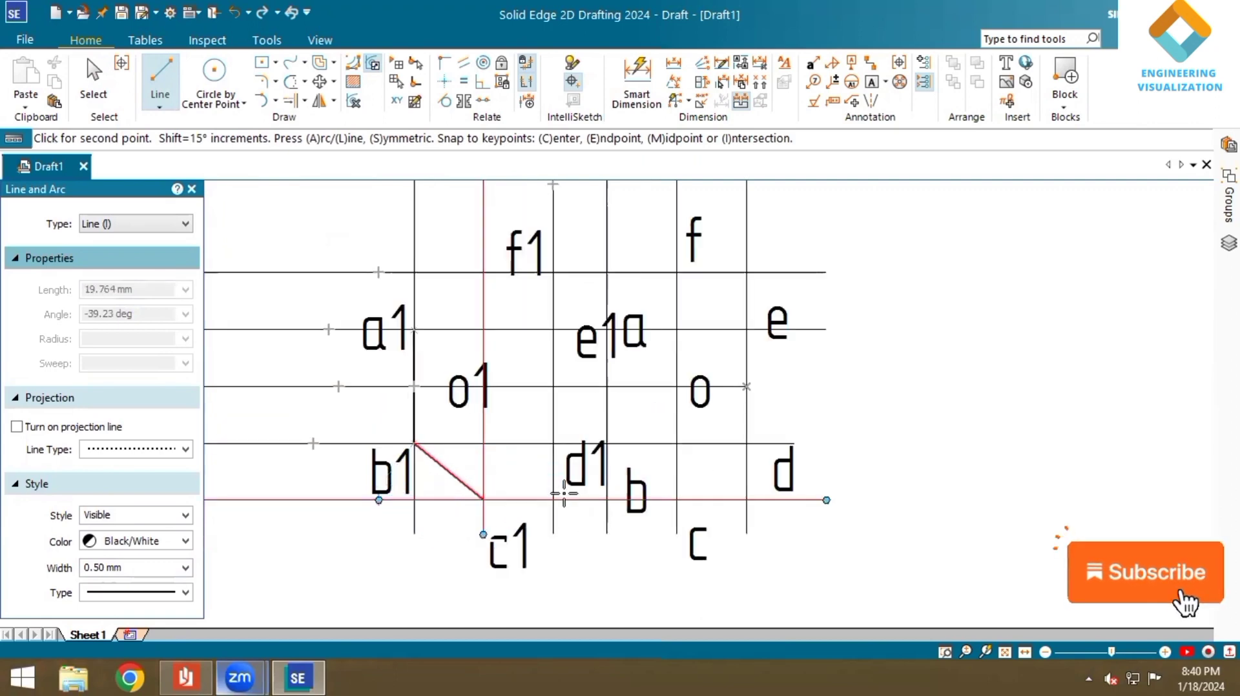
{"action": "left_click", "coordinate": [677, 499]}
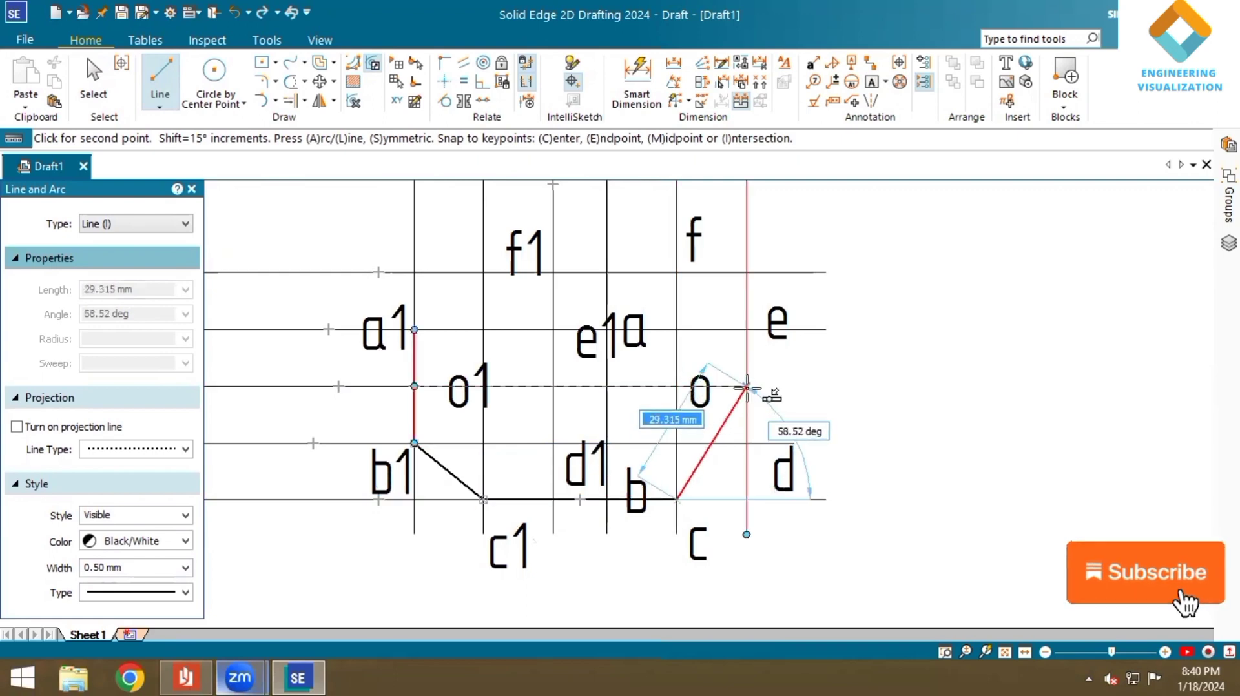
- Close the new top view's outline from c through d, e, f and f1 back to a1
{"action": "left_click", "coordinate": [748, 444]}
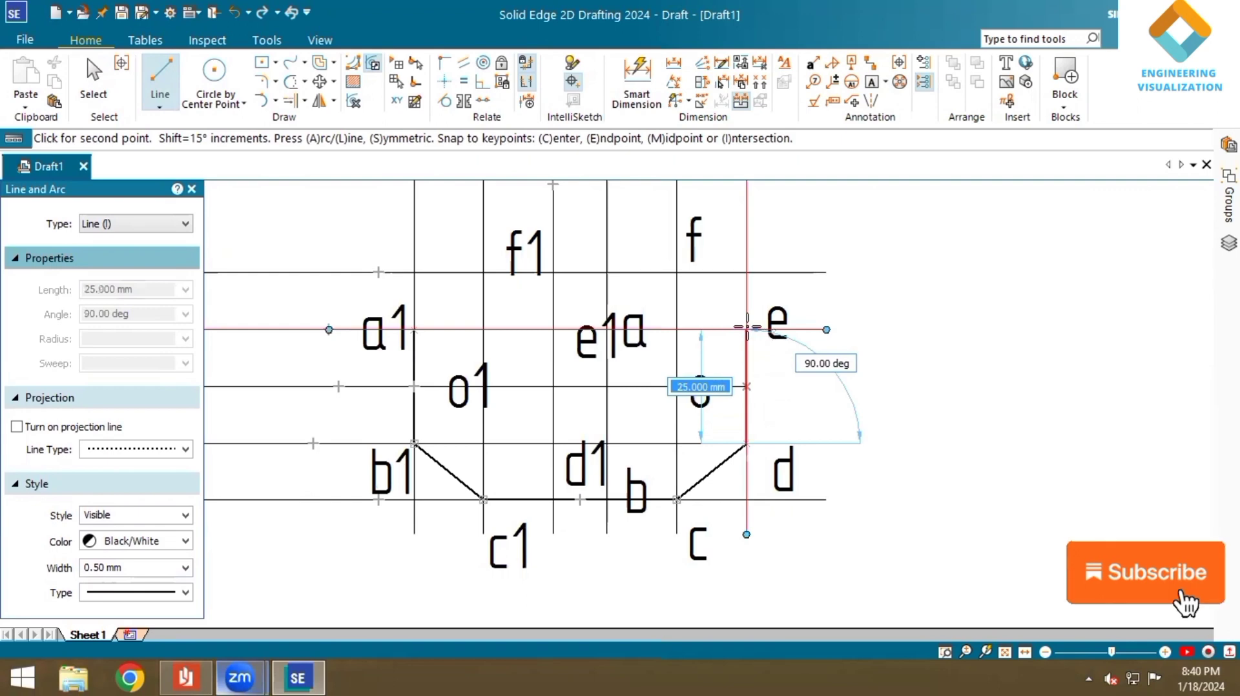
{"action": "left_click", "coordinate": [747, 328]}
{"action": "left_click", "coordinate": [678, 272]}
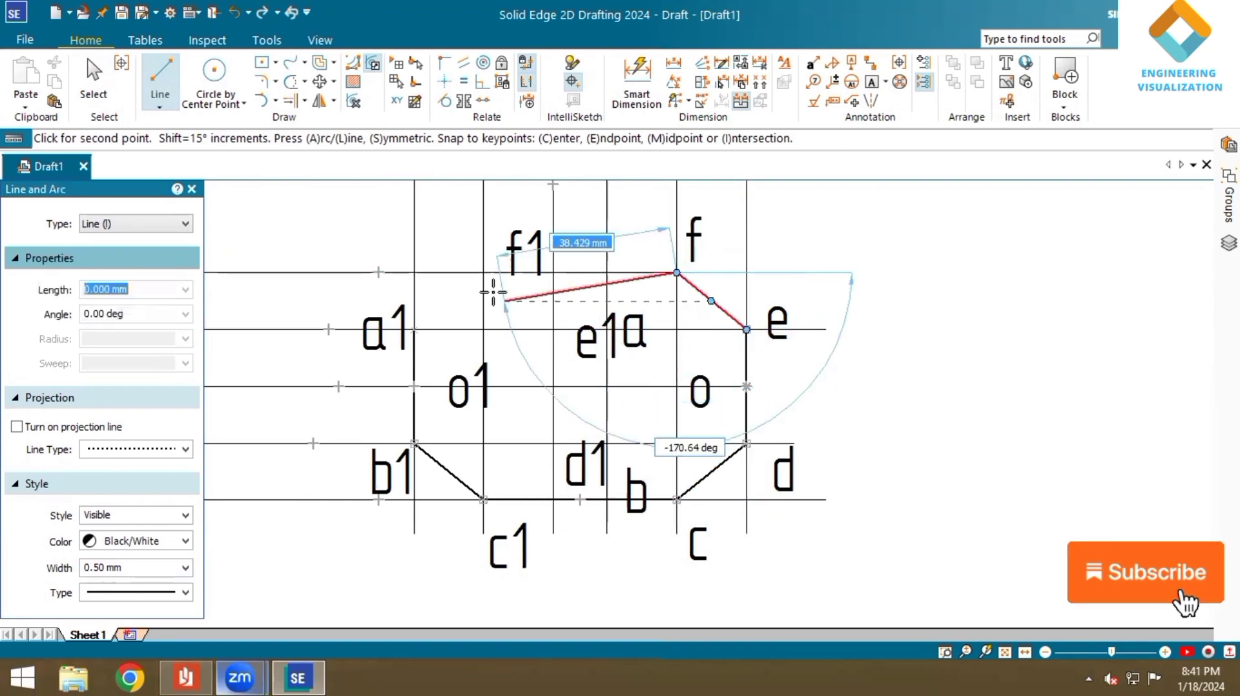
{"action": "left_click", "coordinate": [483, 272]}
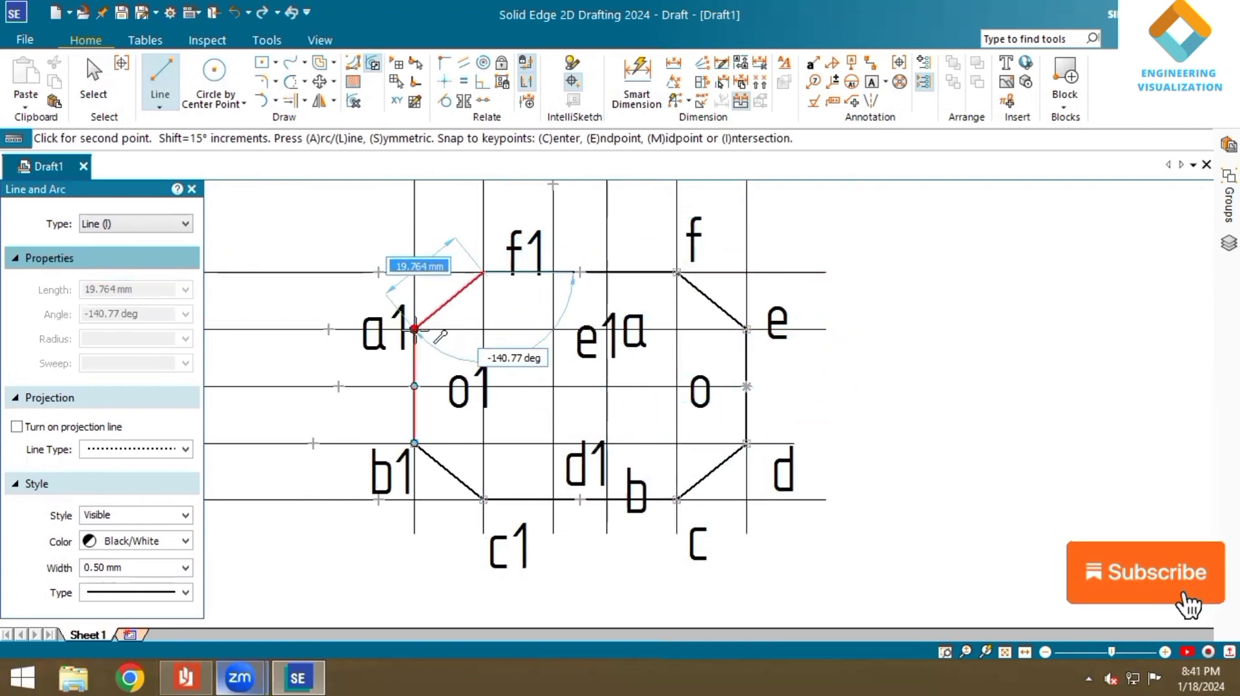
{"action": "left_click", "coordinate": [413, 328]}
{"action": "right_click", "coordinate": [415, 400]}
- Draw the remaining upper-end edges of the new top view from f through a and b to c
{"action": "scroll", "coordinate": [798, 531], "scroll_direction": "down", "scroll_amount": 5}
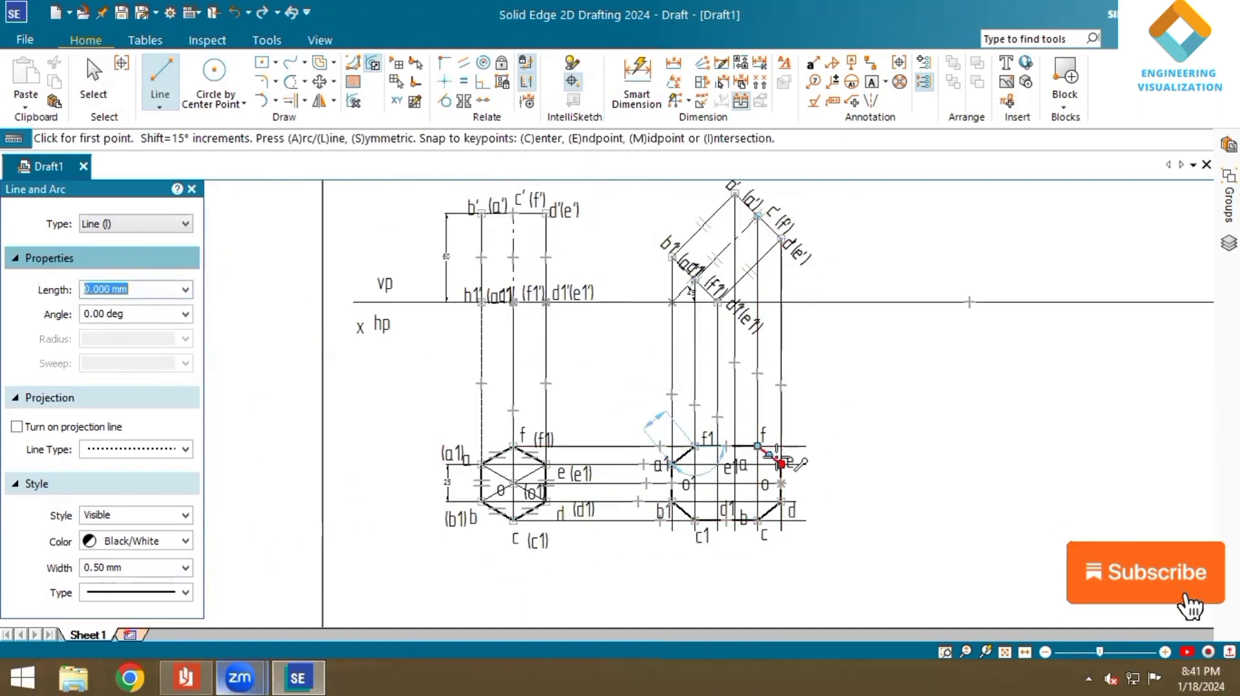
{"action": "scroll", "coordinate": [780, 460], "scroll_direction": "up", "scroll_amount": 2}
{"action": "left_click", "coordinate": [747, 440]}
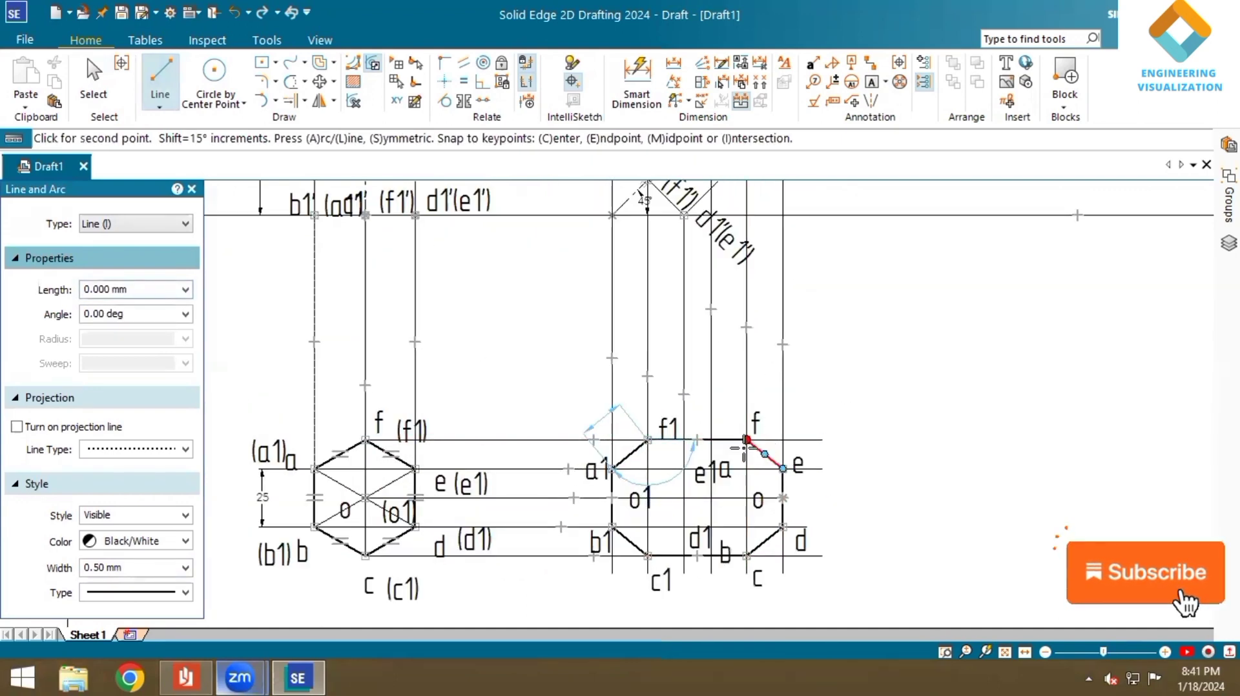
{"action": "left_click", "coordinate": [711, 469]}
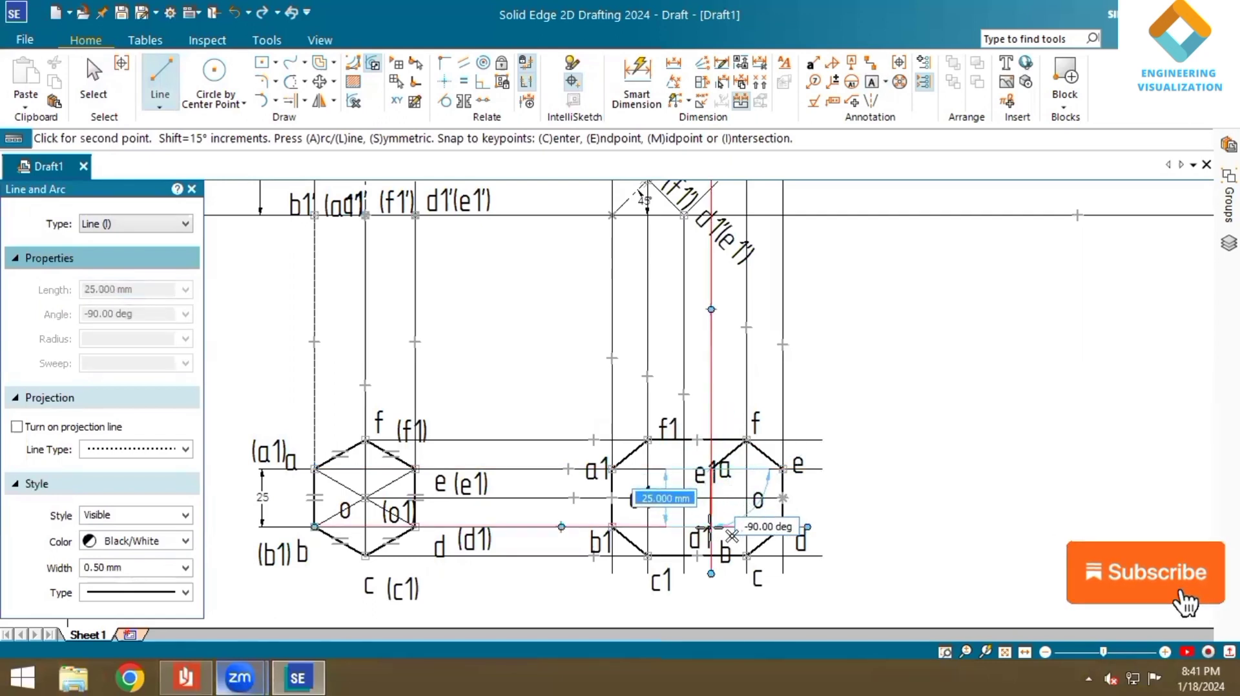
{"action": "left_click", "coordinate": [711, 527]}
{"action": "left_click", "coordinate": [746, 555]}
{"action": "right_click", "coordinate": [747, 555]}
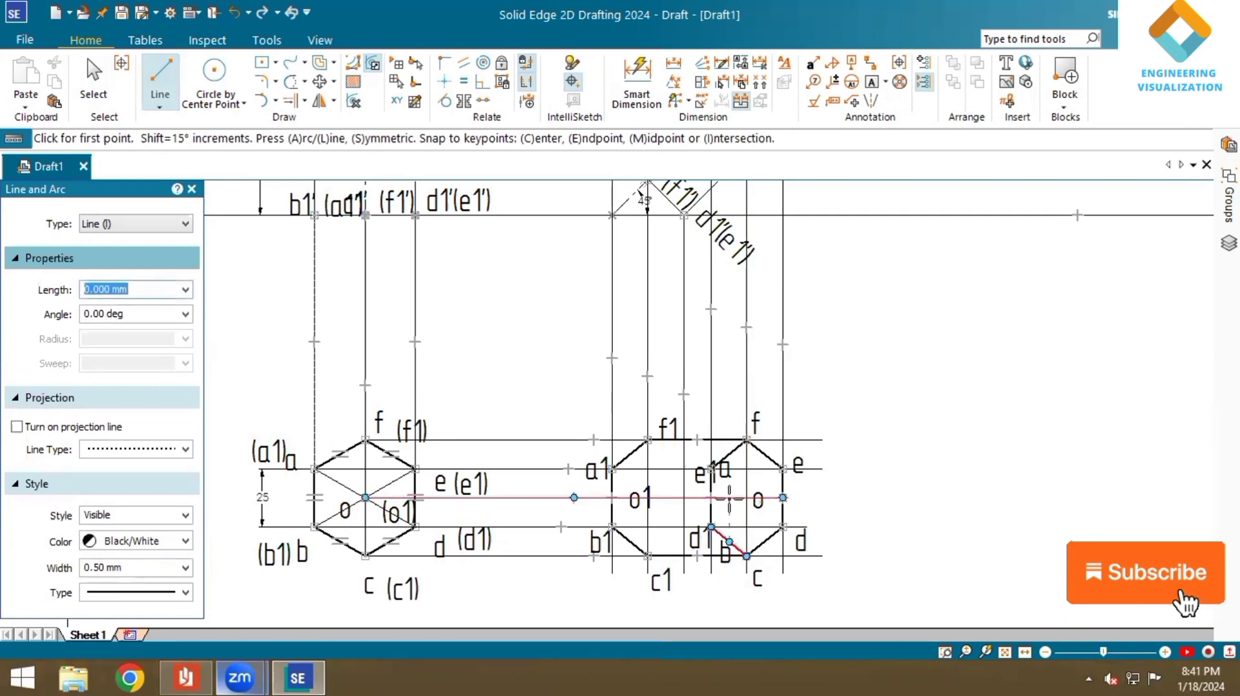
- Draw the prism's long edges a–a1, b–b1 and c–c1 in the new top view
{"action": "scroll", "coordinate": [729, 498], "scroll_direction": "down", "scroll_amount": 3}
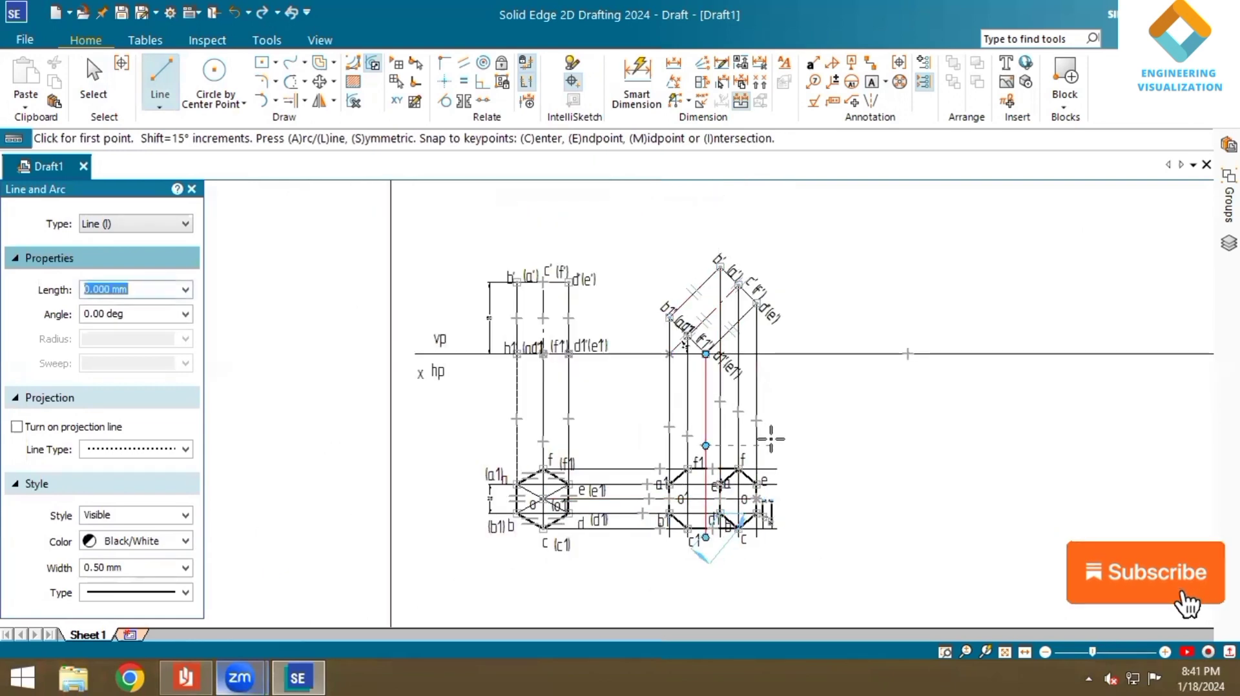
{"action": "scroll", "coordinate": [769, 439], "scroll_direction": "up", "scroll_amount": 2}
{"action": "left_click", "coordinate": [691, 509]}
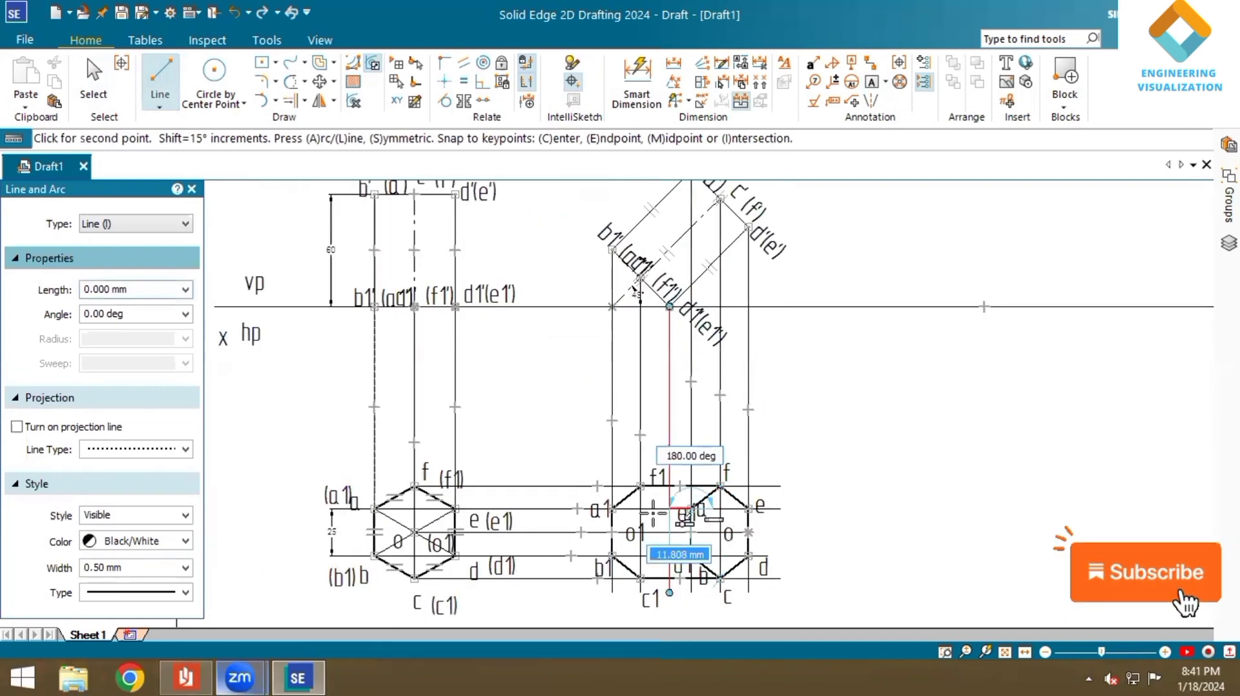
{"action": "left_click", "coordinate": [612, 509]}
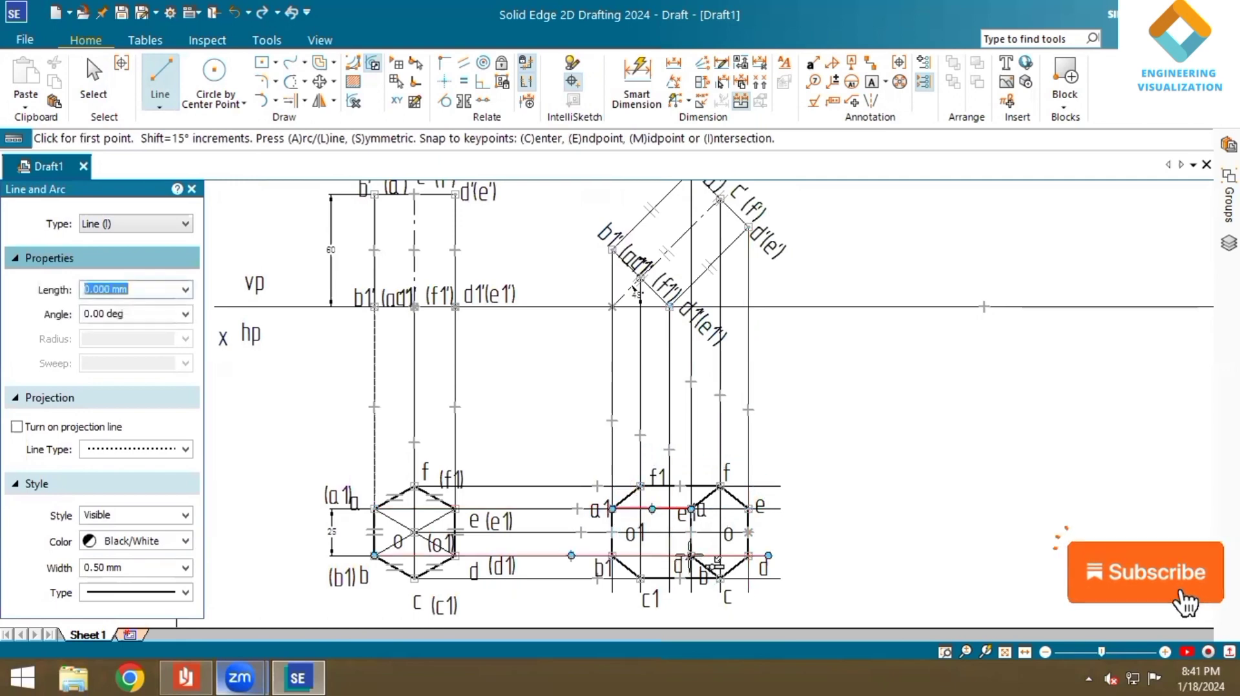
{"action": "left_click", "coordinate": [691, 555]}
{"action": "left_click", "coordinate": [613, 556]}
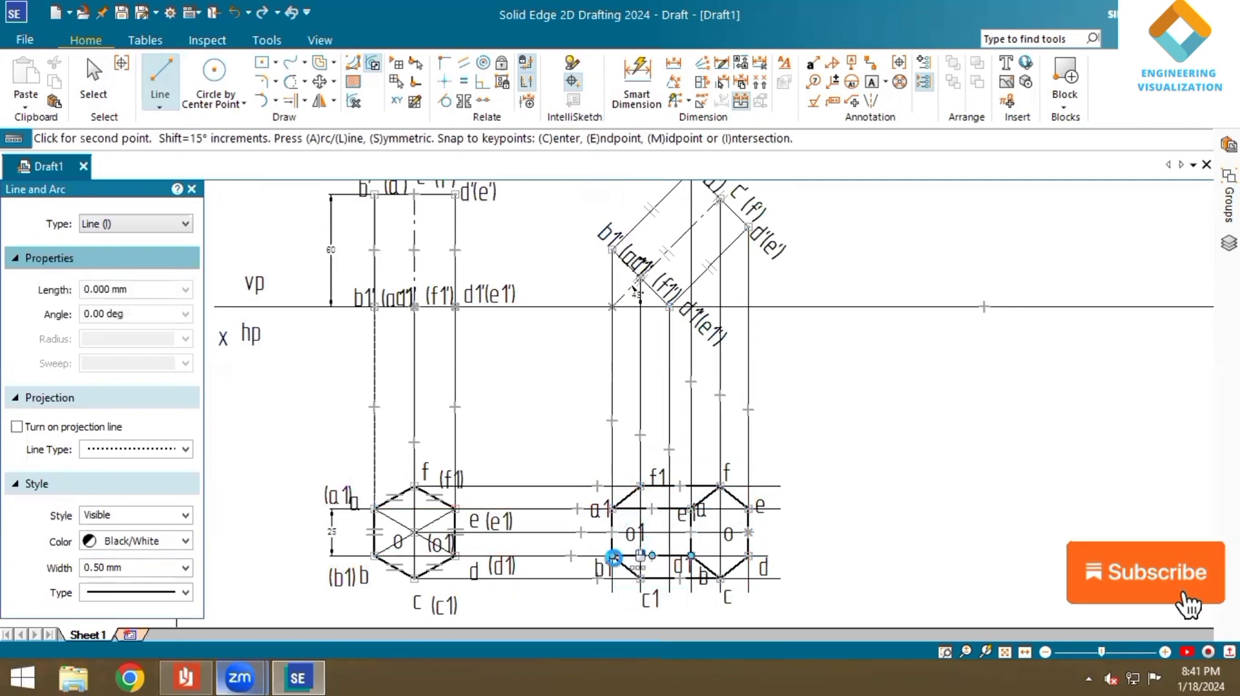
{"action": "right_click", "coordinate": [614, 557]}
{"action": "left_click", "coordinate": [717, 586]}
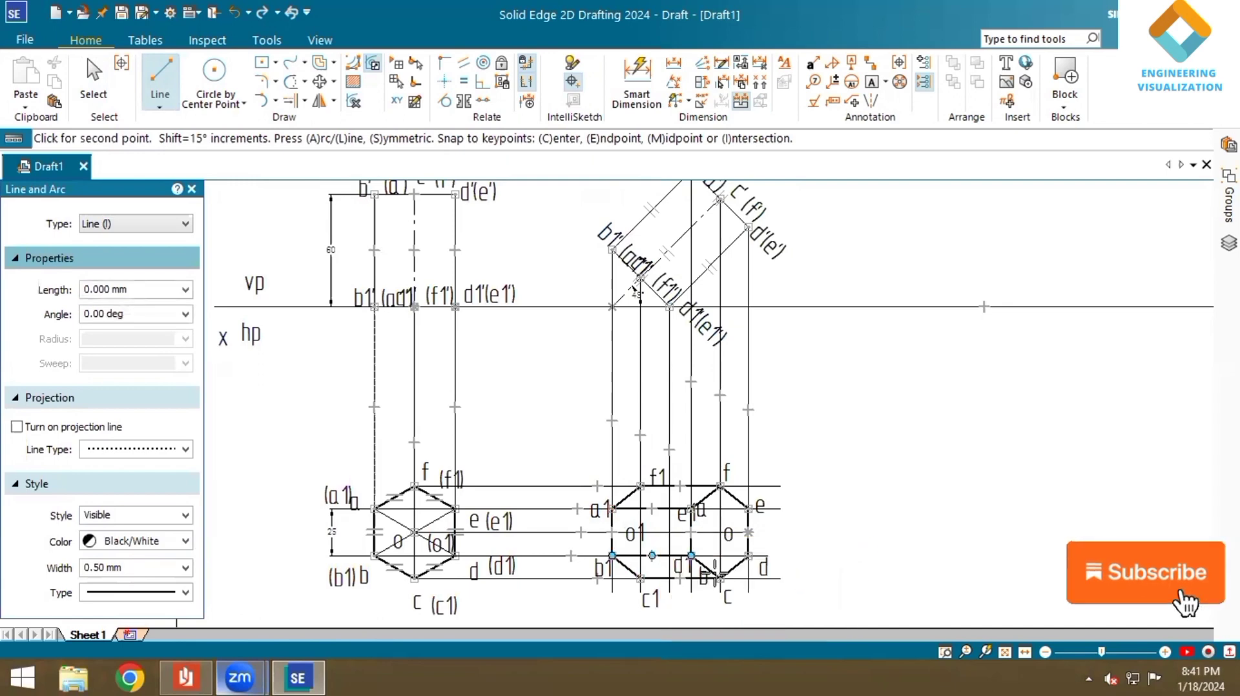
{"action": "left_click", "coordinate": [640, 578]}
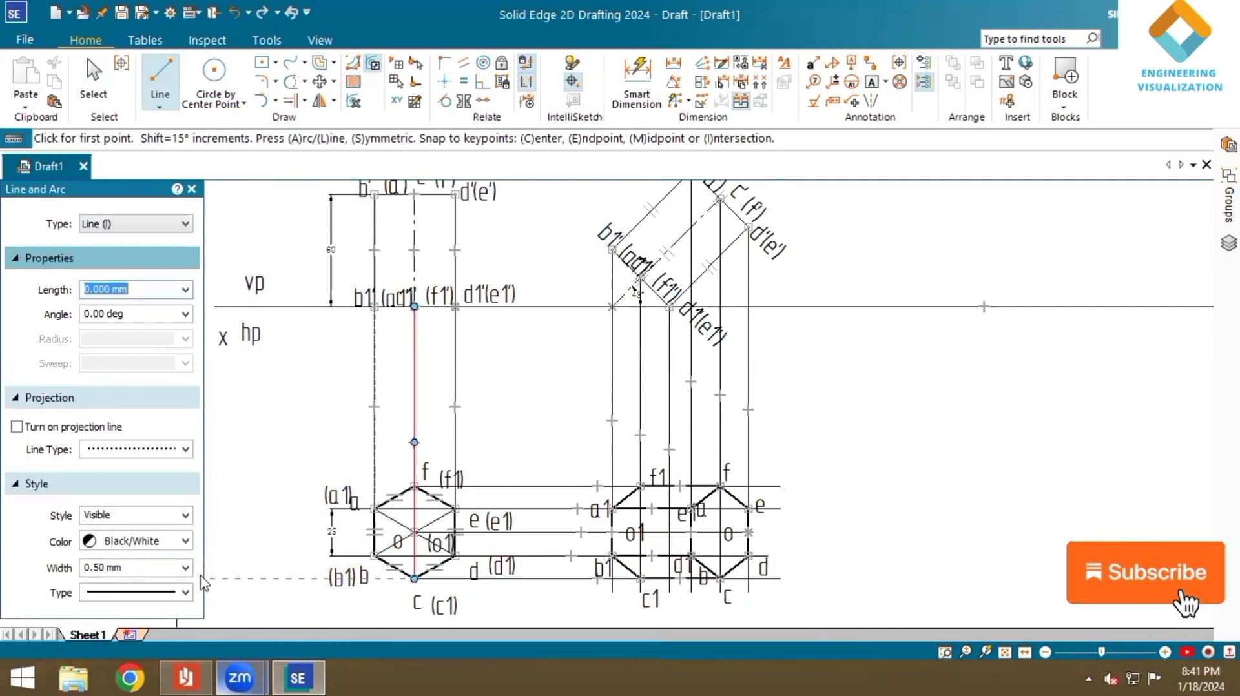
- Draw the hidden lower-end edges of the new top view from f1 through e1 and d1 to c1 with a dashed line type
{"action": "left_click", "coordinate": [186, 594]}
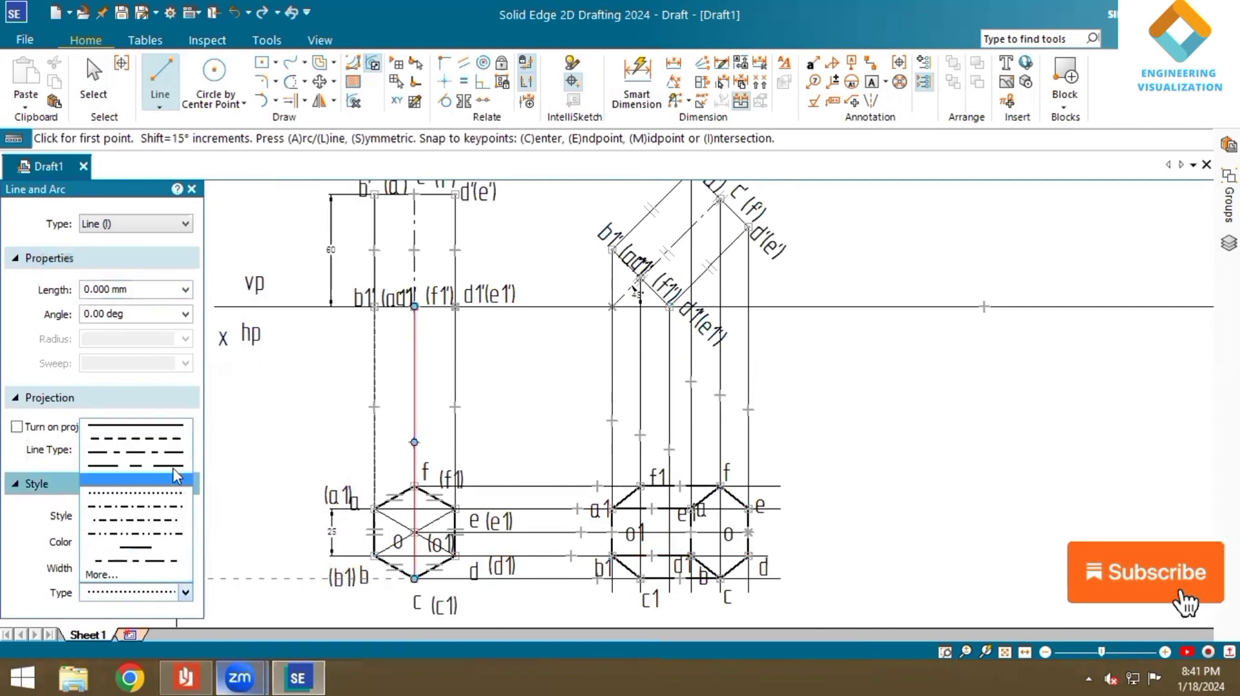
{"action": "left_click", "coordinate": [129, 445]}
{"action": "left_click", "coordinate": [612, 510]}
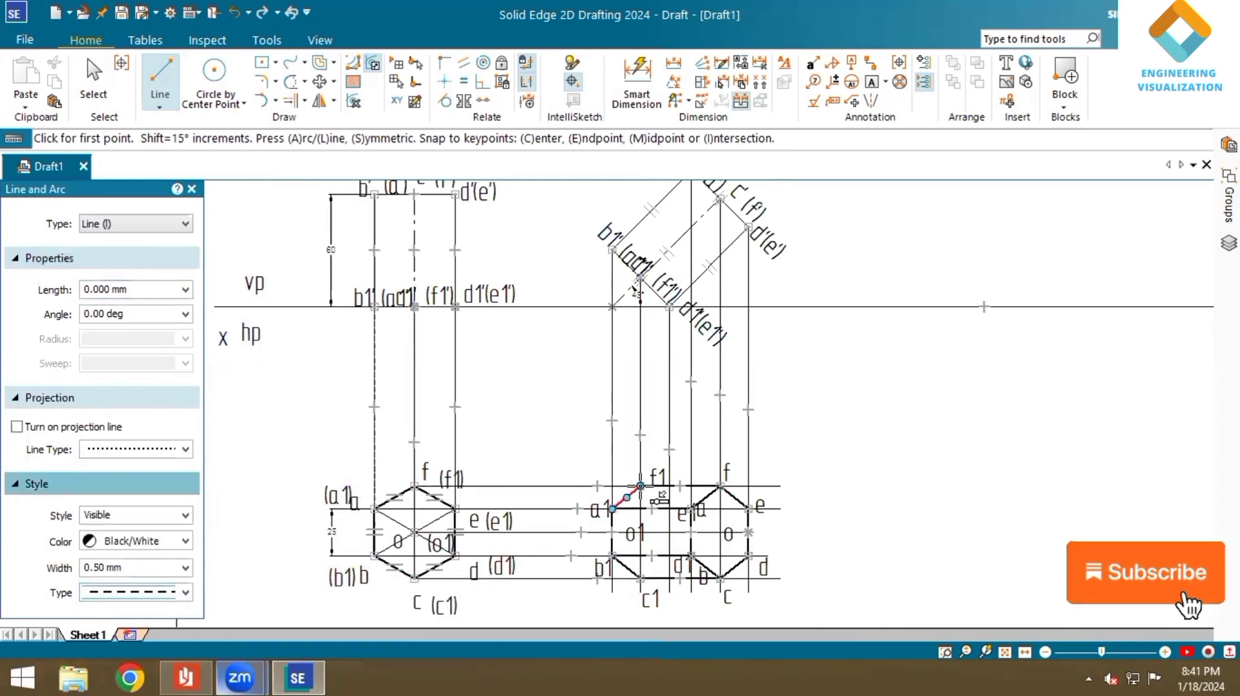
{"action": "left_click", "coordinate": [641, 486]}
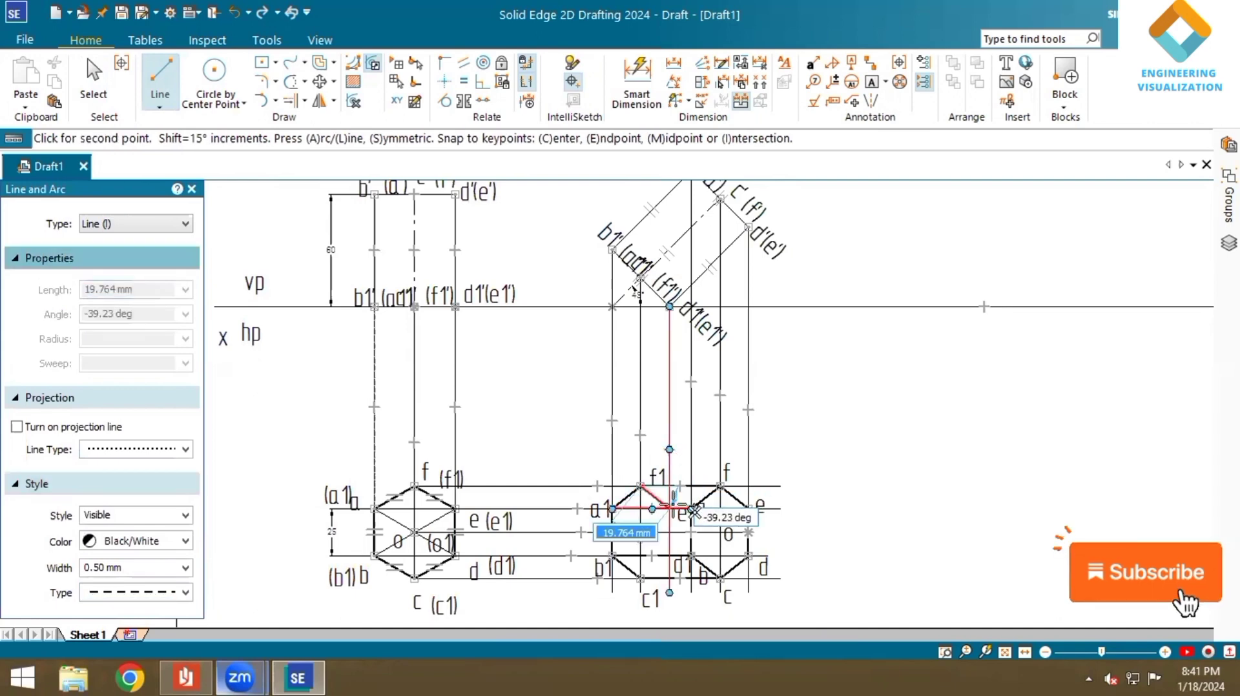
{"action": "left_click", "coordinate": [690, 514]}
{"action": "left_click", "coordinate": [675, 559]}
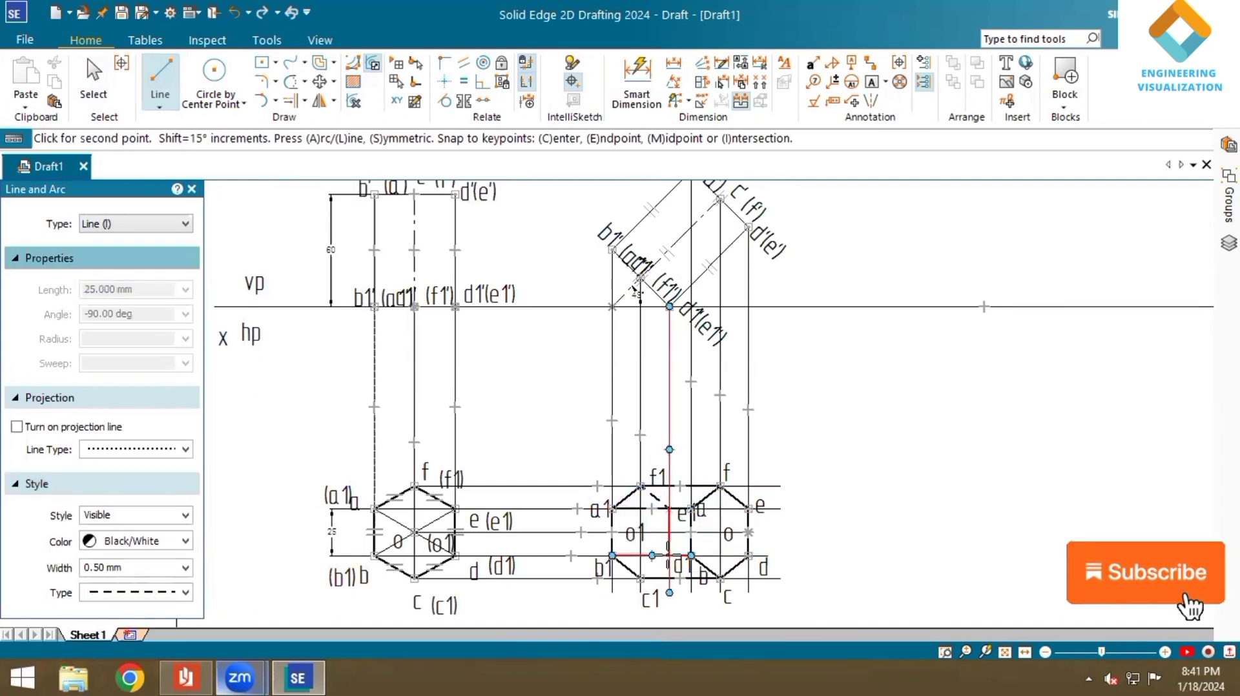
{"action": "left_click", "coordinate": [660, 578]}
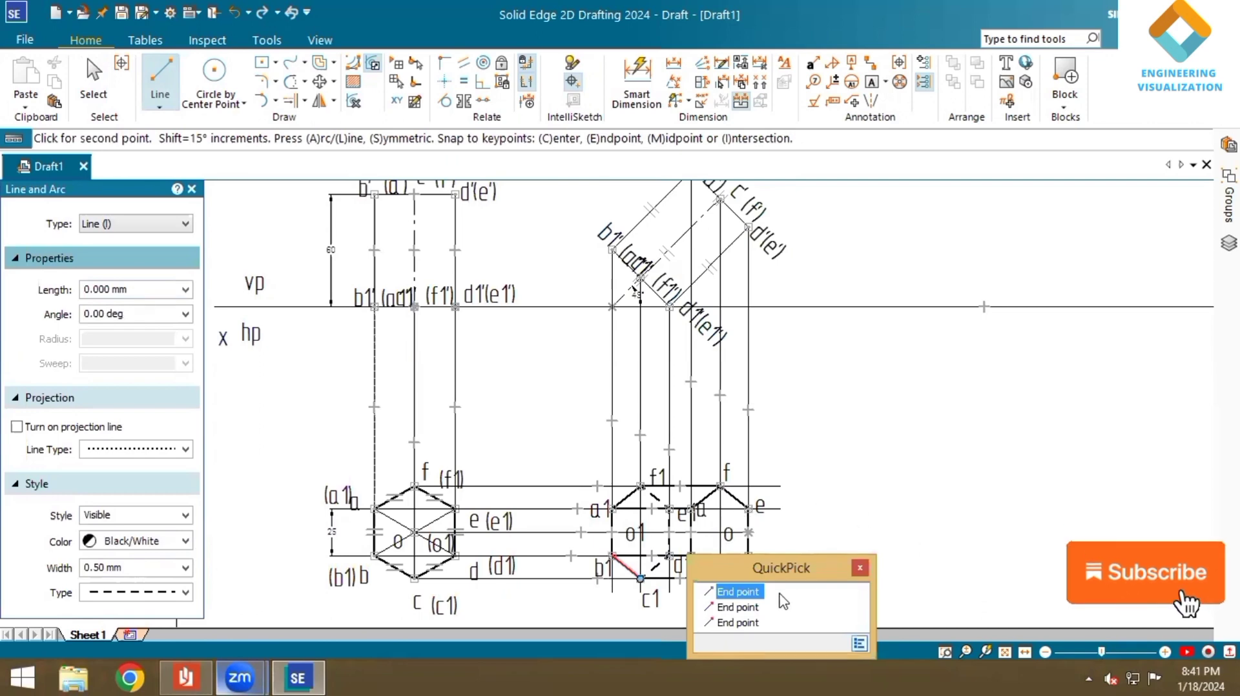
{"action": "left_click", "coordinate": [743, 594]}
{"action": "right_click", "coordinate": [898, 568]}
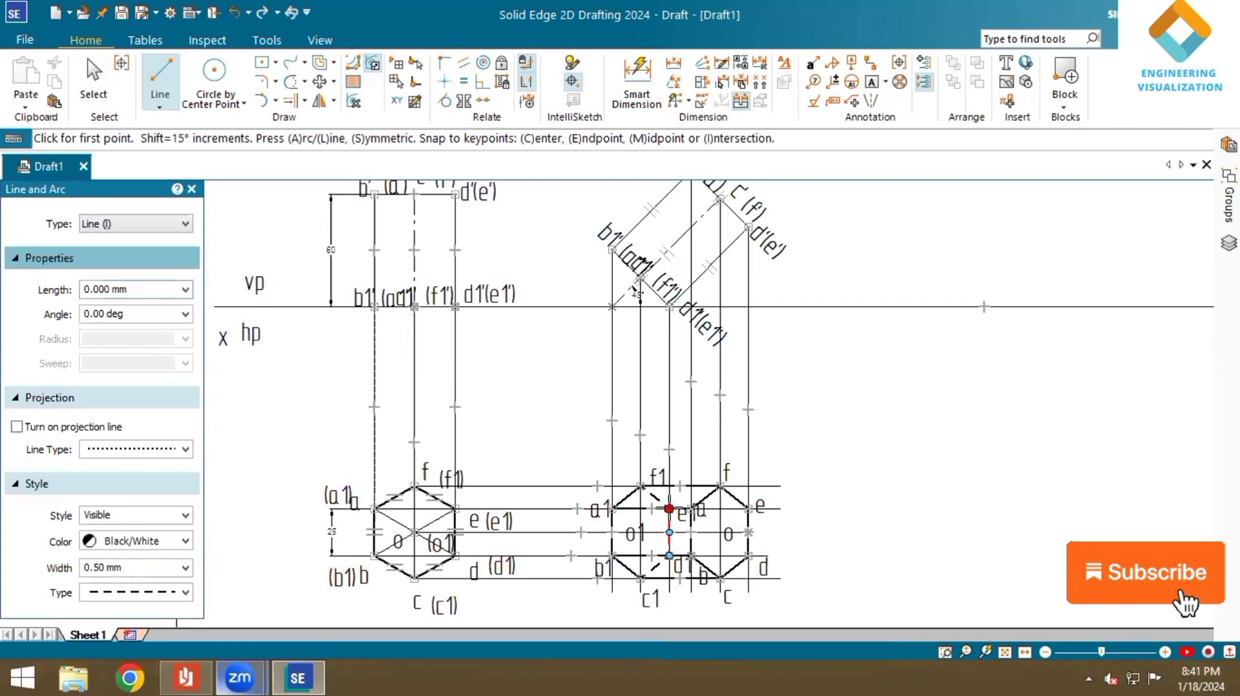
- Draw the hidden long edges e1–e and d1–d in the new top view as dashed lines
{"action": "left_click", "coordinate": [669, 509]}
{"action": "left_click", "coordinate": [748, 509]}
{"action": "right_click", "coordinate": [724, 550]}
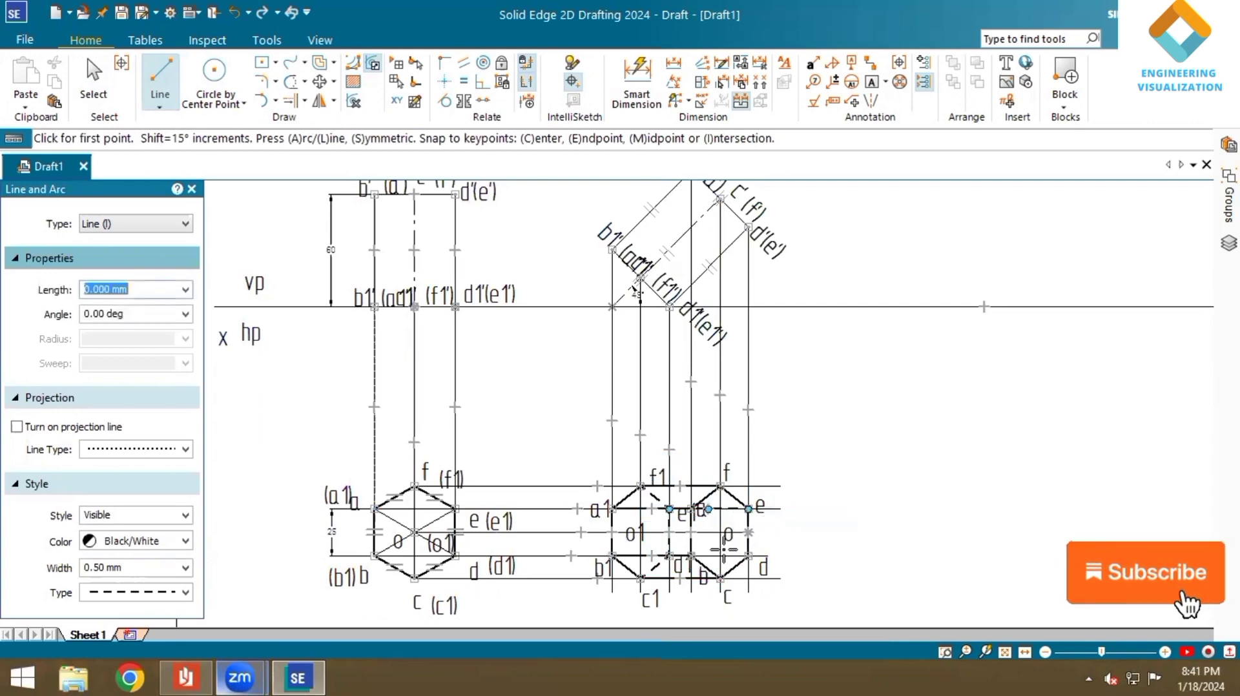
{"action": "left_click", "coordinate": [671, 556]}
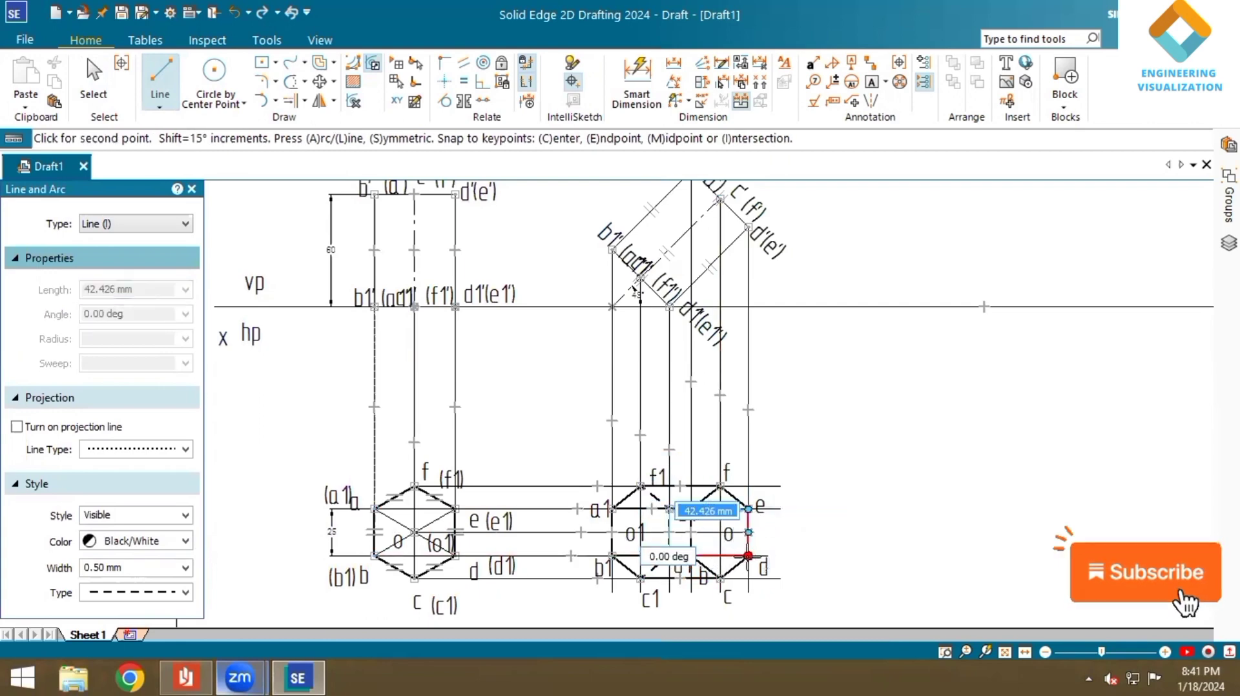
{"action": "left_click", "coordinate": [749, 556]}
{"action": "right_click", "coordinate": [746, 547]}
- Draw the prism's axis from o1 to o in the new top view with a long-short dashed centre line type
{"action": "left_click", "coordinate": [185, 593]}
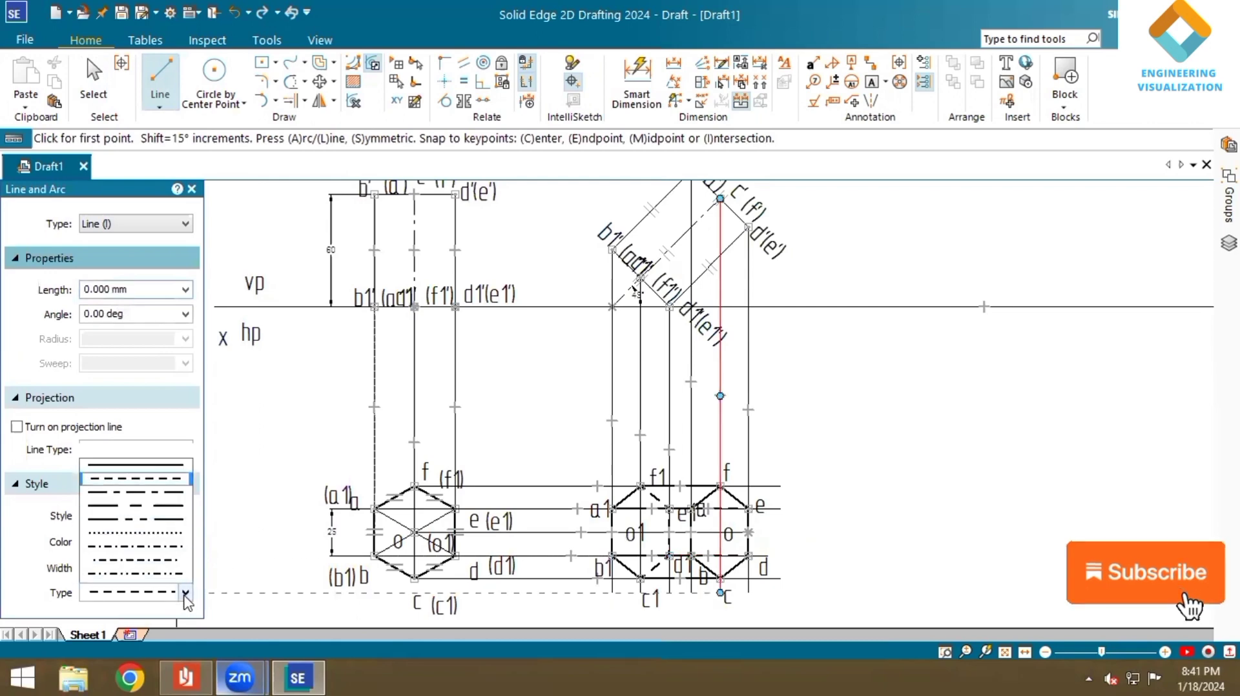
{"action": "left_click", "coordinate": [171, 456]}
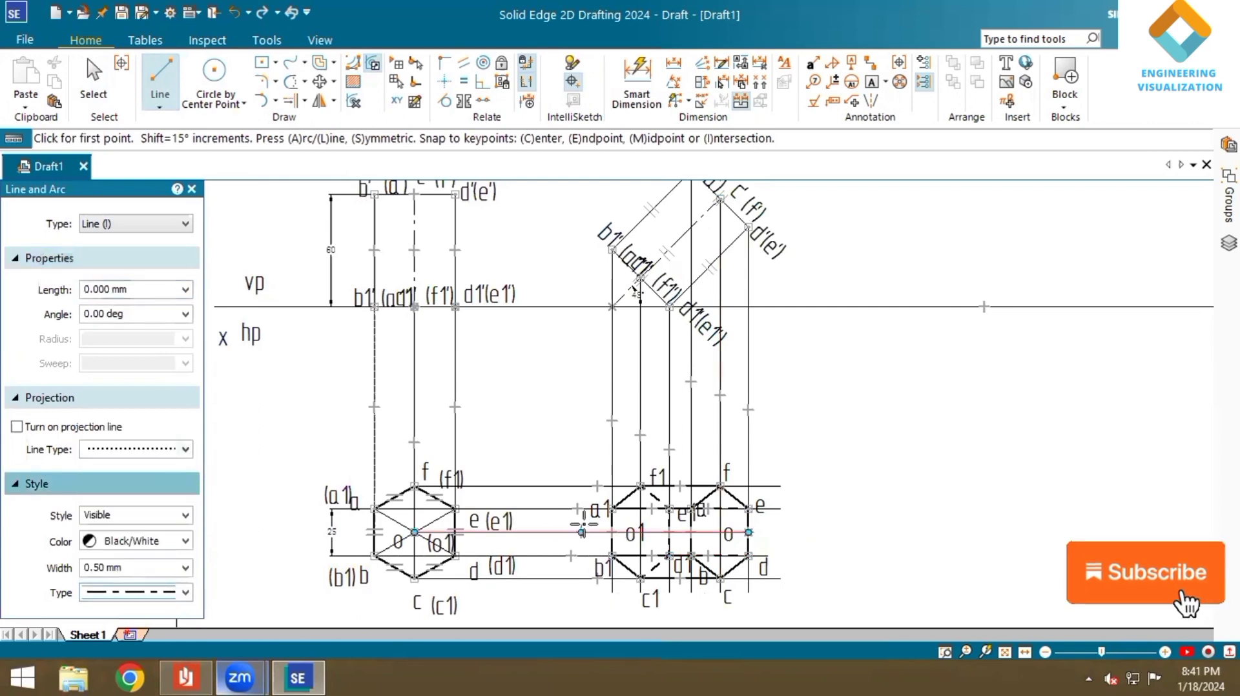
{"action": "left_click", "coordinate": [642, 533]}
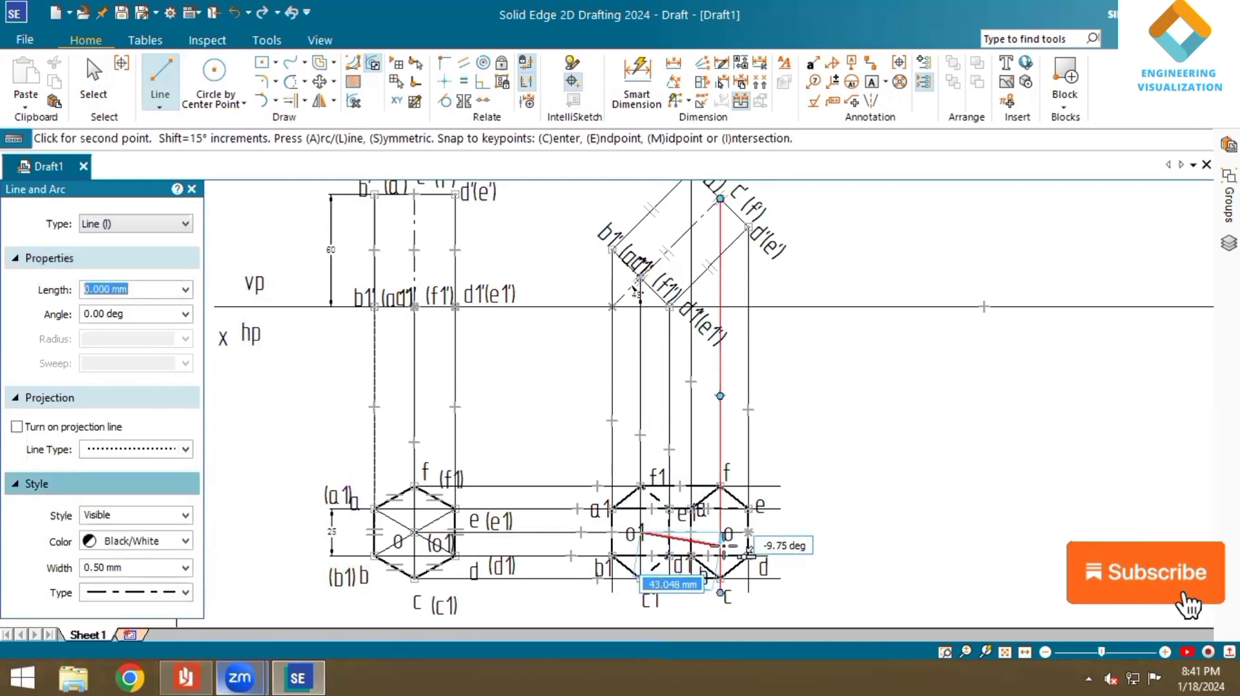
{"action": "left_click", "coordinate": [720, 533]}
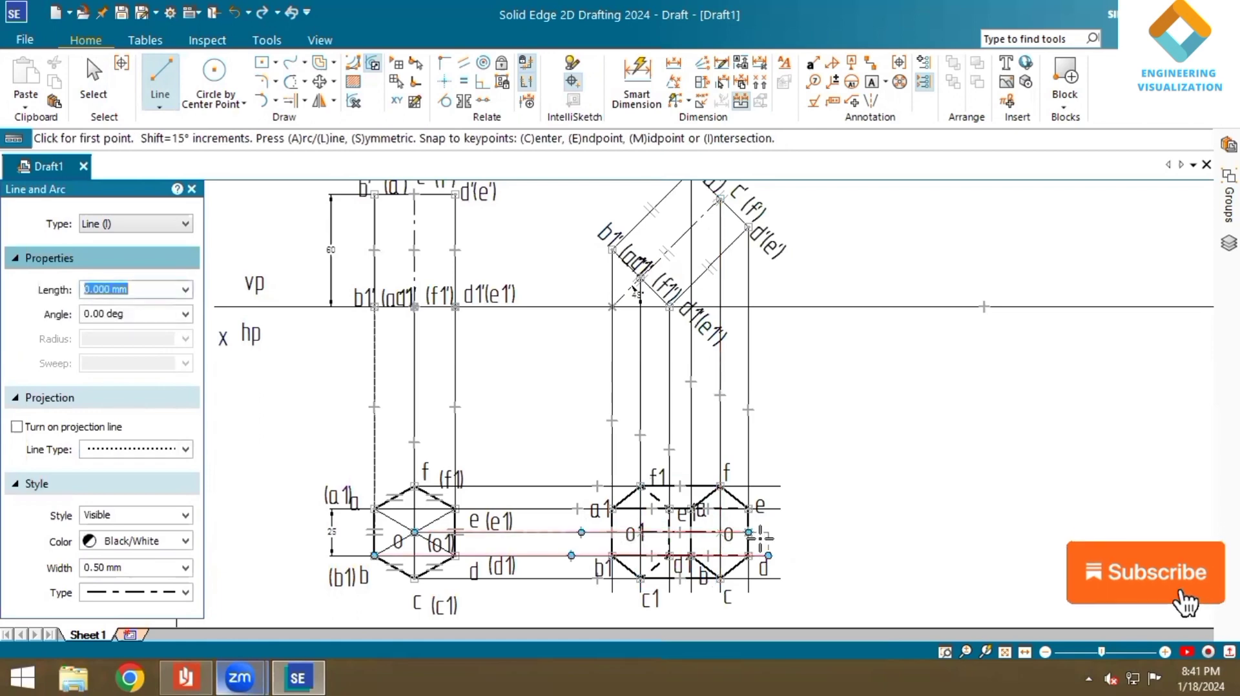
{"action": "scroll", "coordinate": [749, 536], "scroll_direction": "up", "scroll_amount": 3}
{"action": "scroll", "coordinate": [759, 537], "scroll_direction": "down", "scroll_amount": 2}
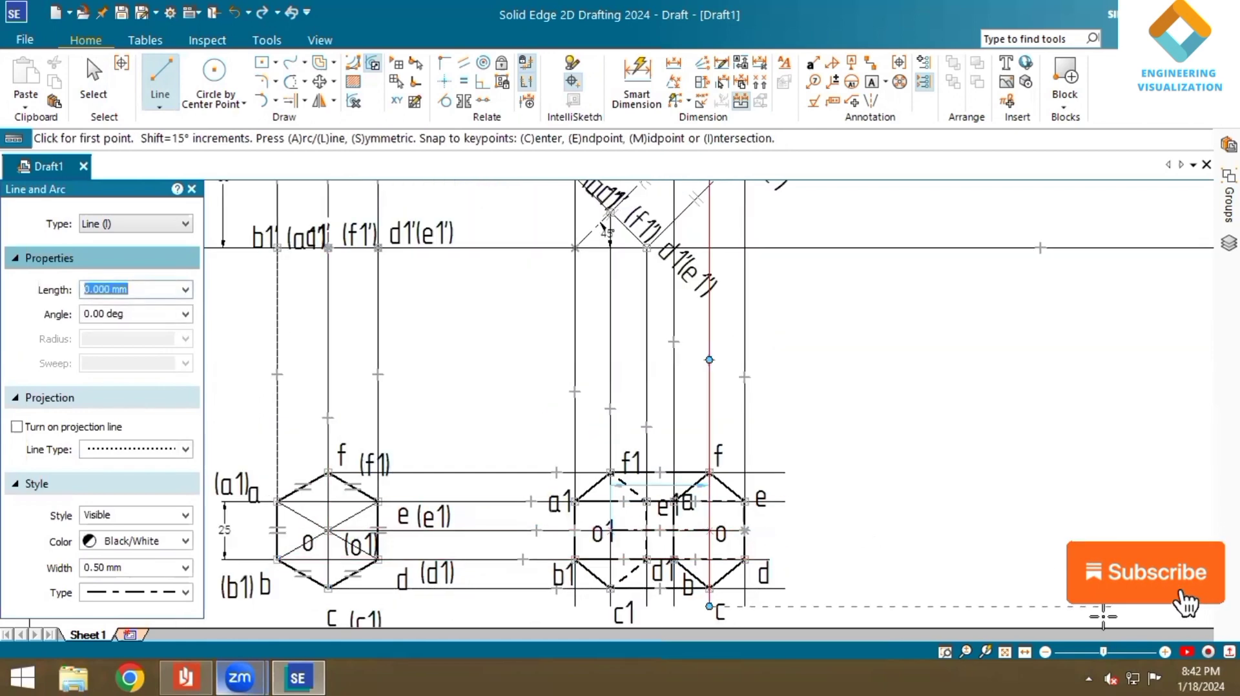
{"action": "left_click", "coordinate": [1004, 652]}
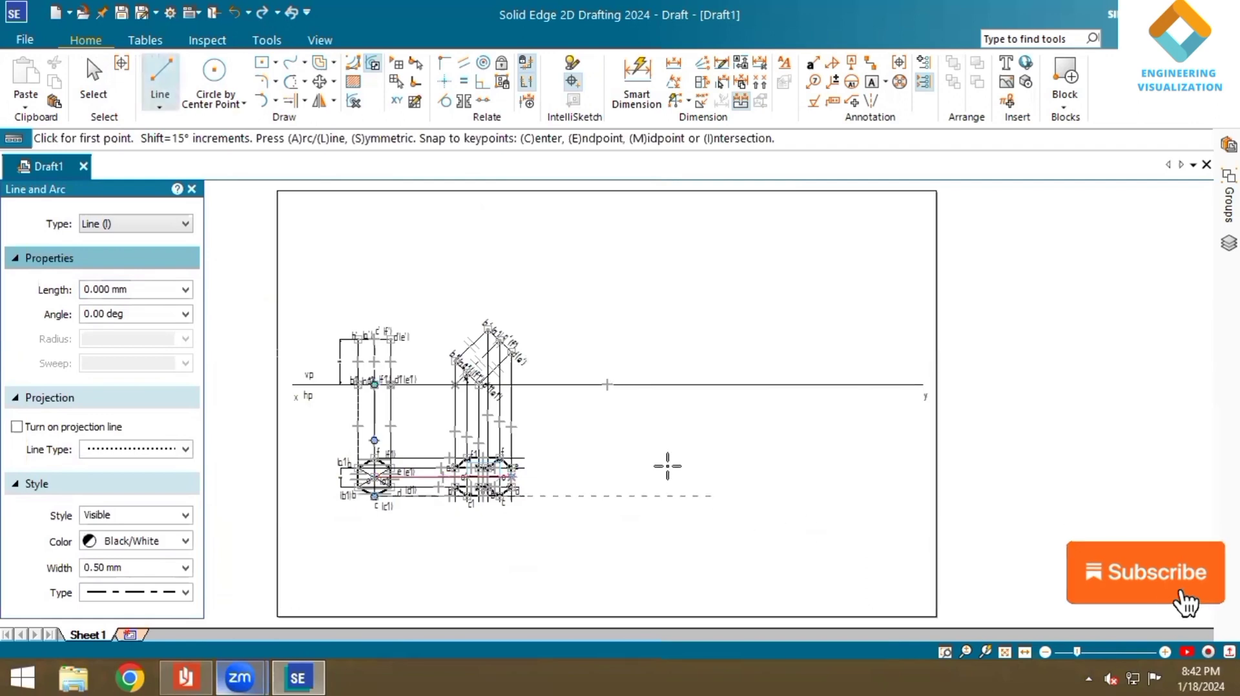
{"action": "scroll", "coordinate": [524, 478], "scroll_direction": "up", "scroll_amount": 4}
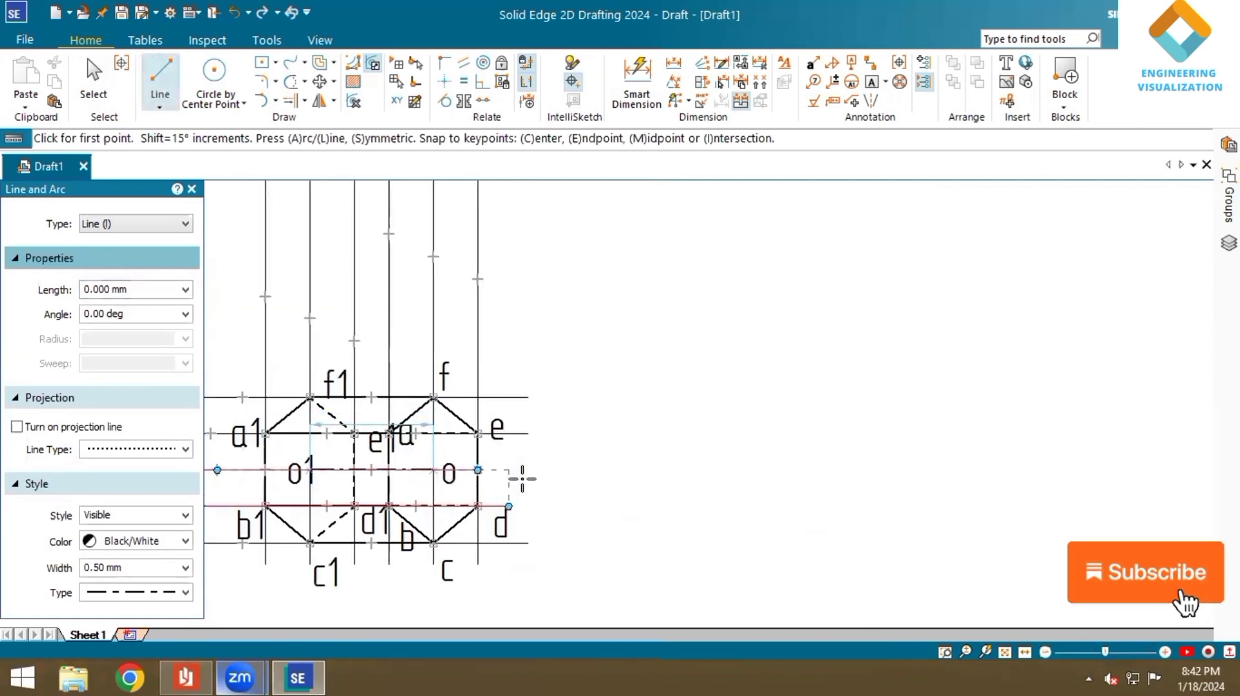
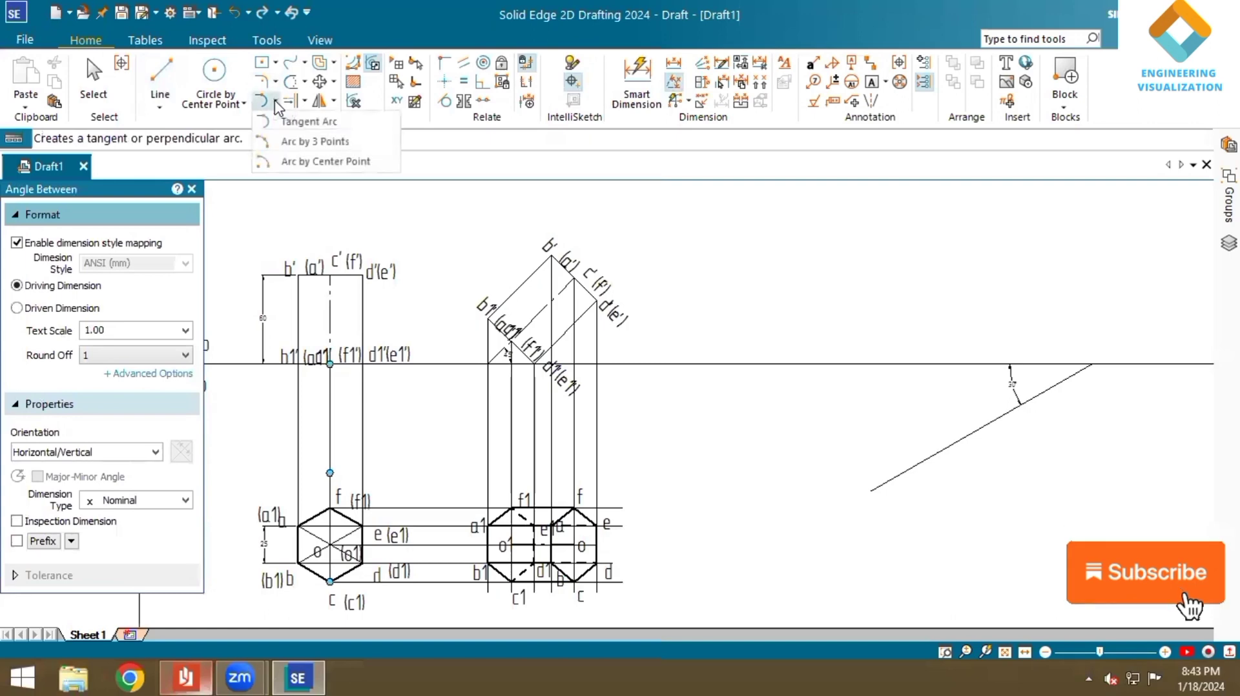
- Cut the 30-degree line with a centre-point arc of 60 mm radius, and label the arc's centre o and the crossing o1
{"action": "left_click", "coordinate": [293, 160]}
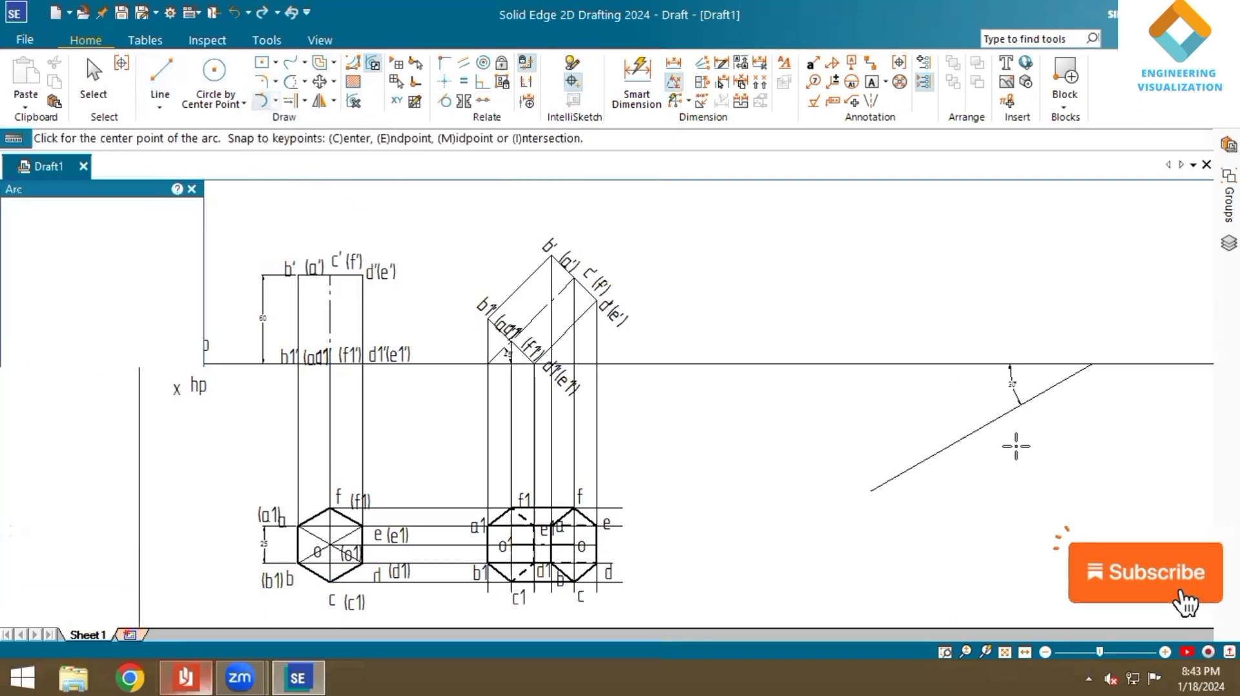
{"action": "left_click", "coordinate": [1011, 414]}
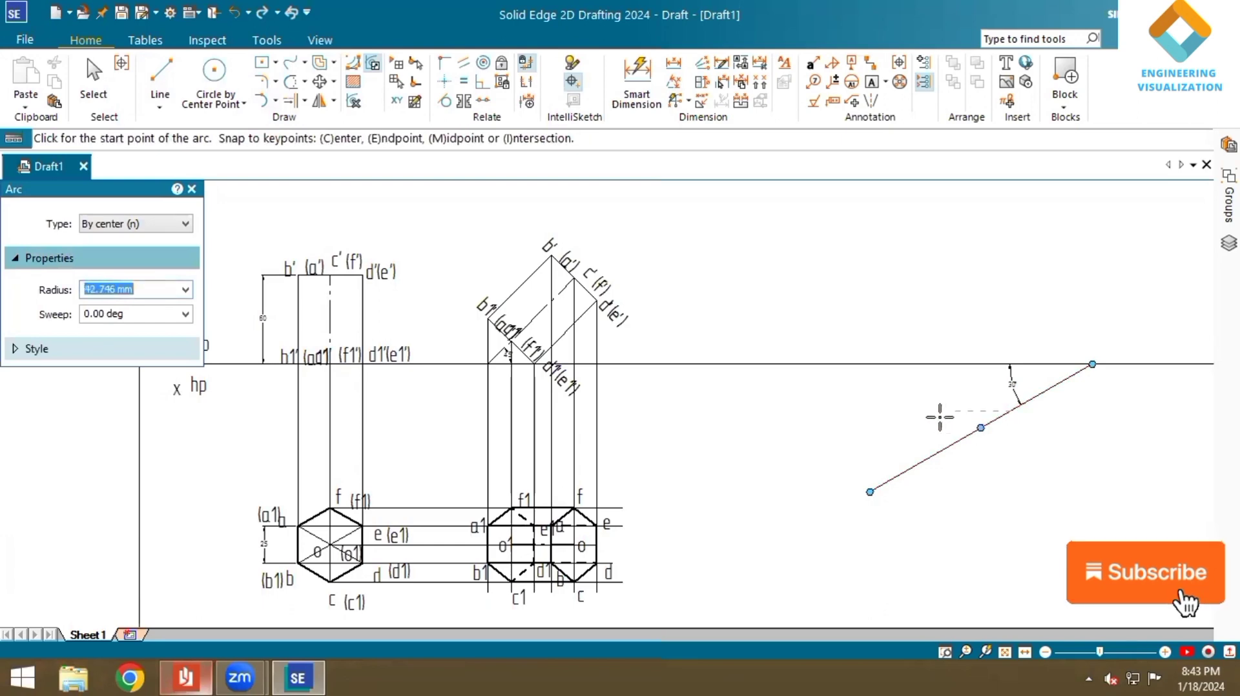
{"action": "type", "text": "60.000"}
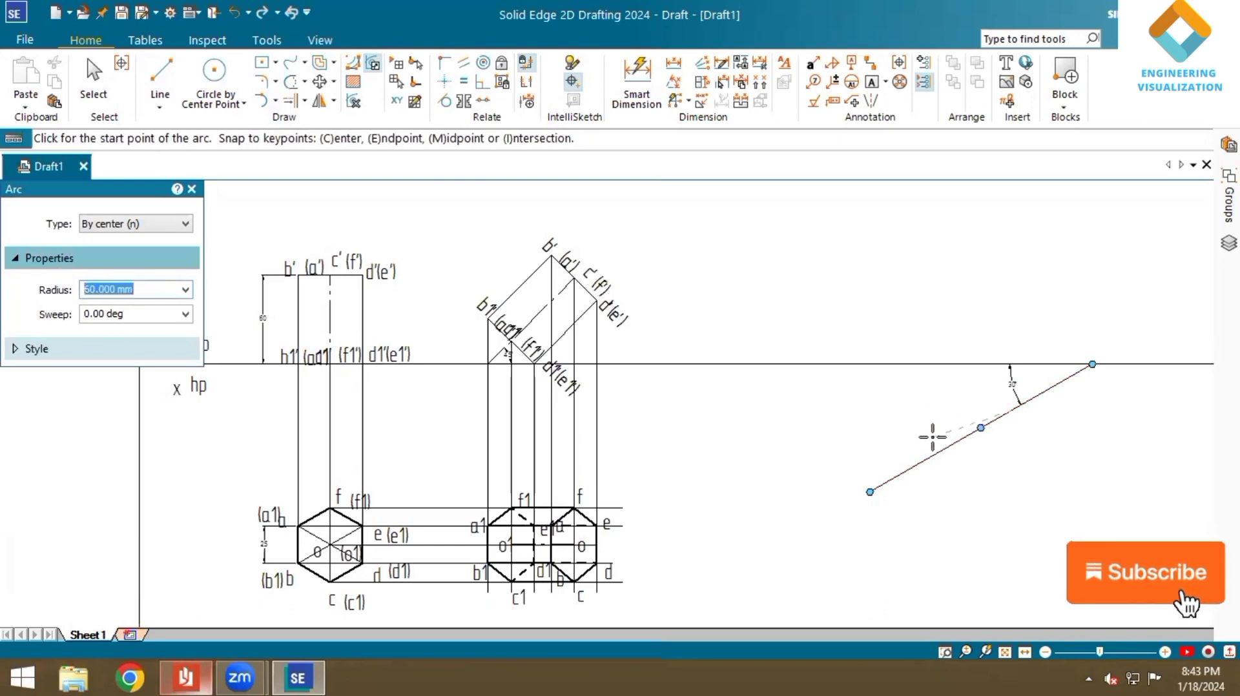
{"action": "left_click", "coordinate": [931, 442]}
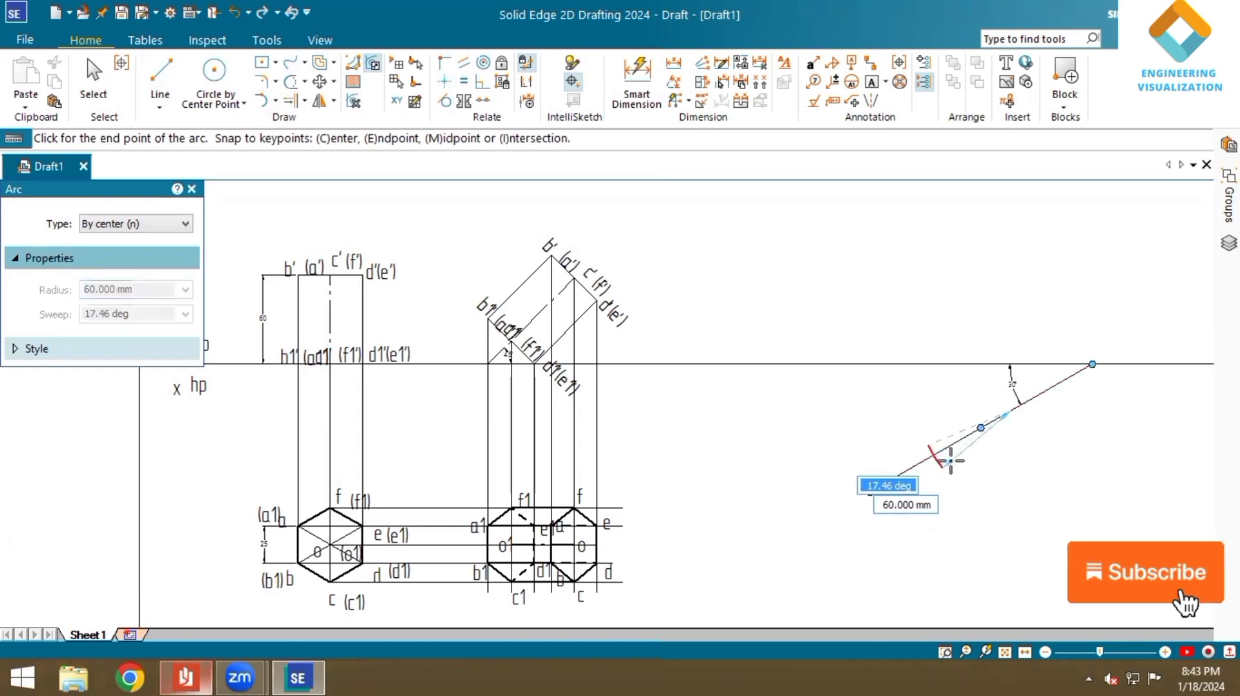
{"action": "left_click", "coordinate": [942, 468]}
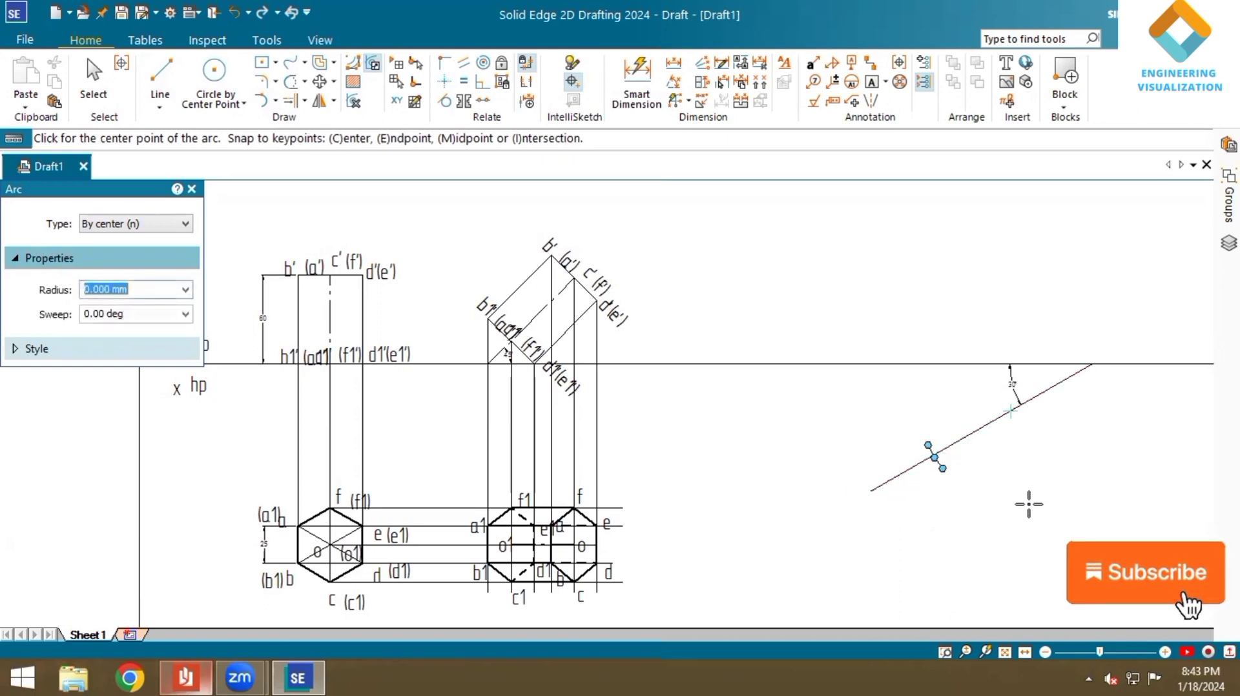
{"action": "left_click", "coordinate": [872, 83]}
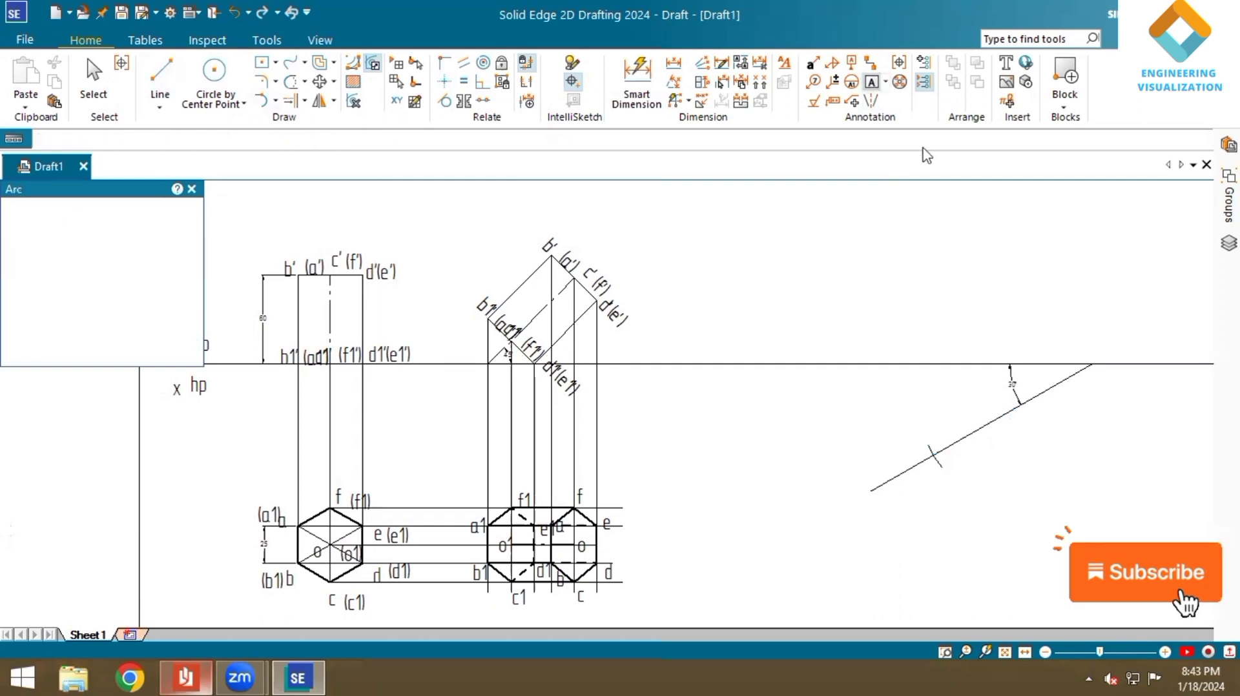
{"action": "left_click", "coordinate": [1039, 406]}
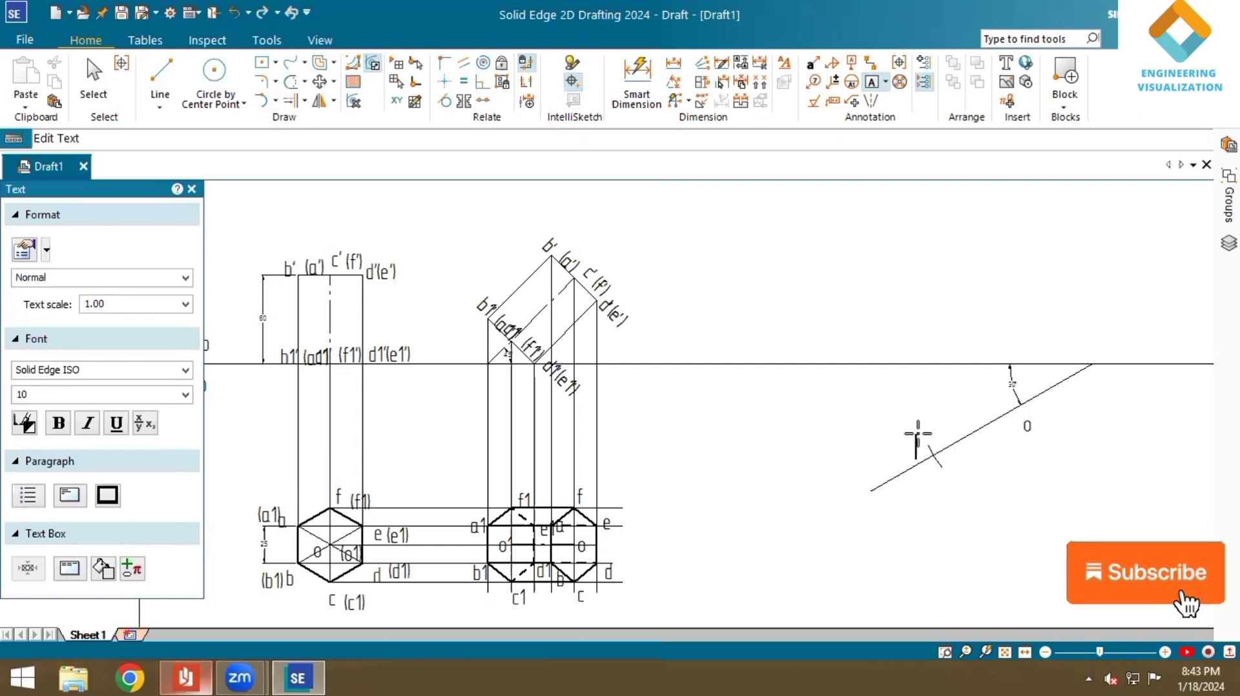
- Draw a dashed horizontal line with 0.13 mm width from o1 on the 30-degree line towards the side of o
{"action": "left_click", "coordinate": [160, 74]}
{"action": "left_click", "coordinate": [130, 490]}
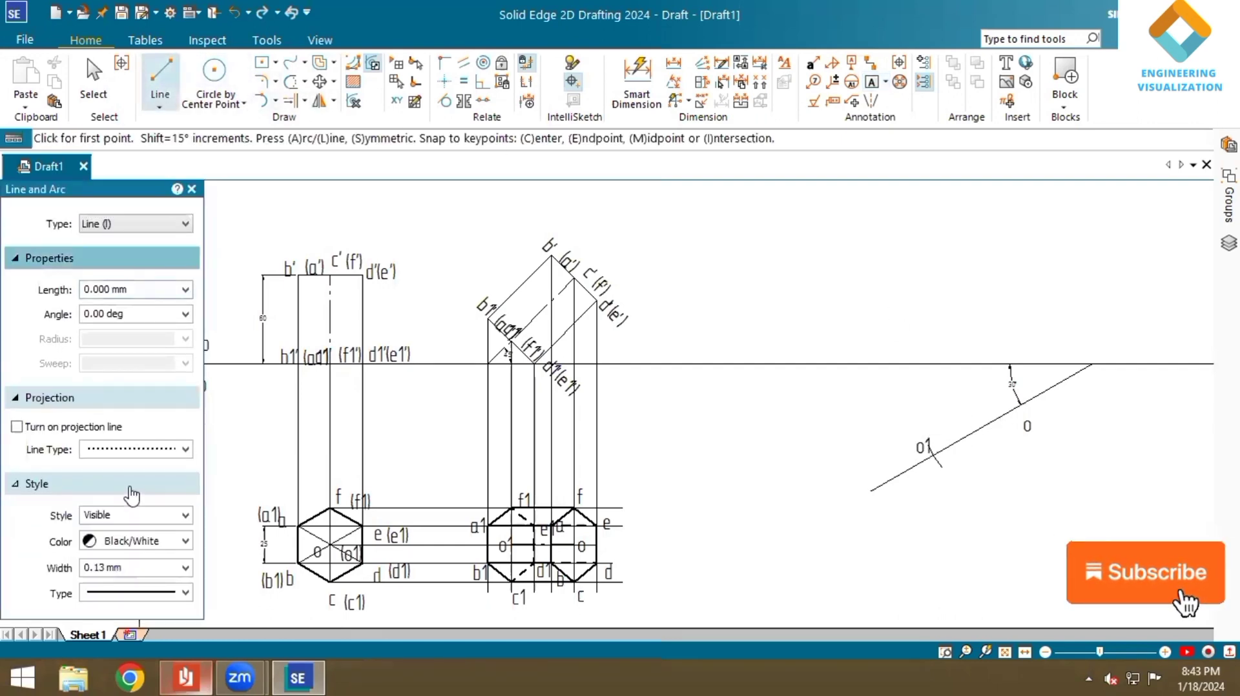
{"action": "left_click", "coordinate": [130, 590]}
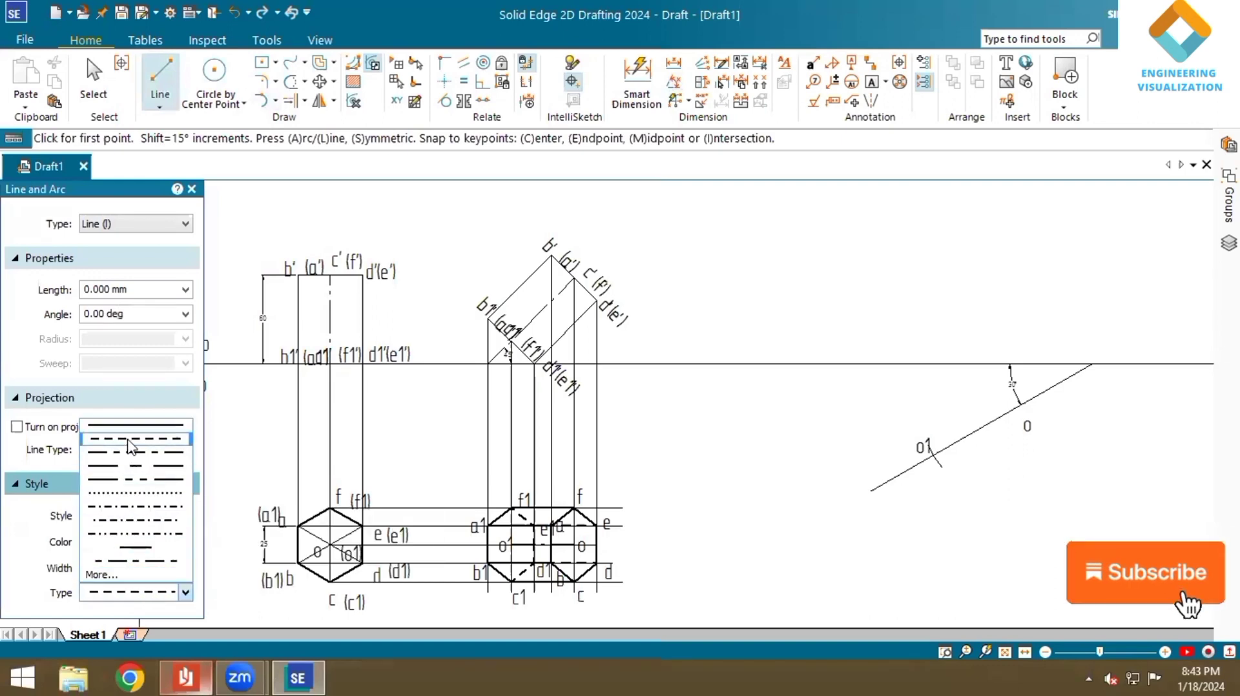
{"action": "left_click", "coordinate": [128, 440]}
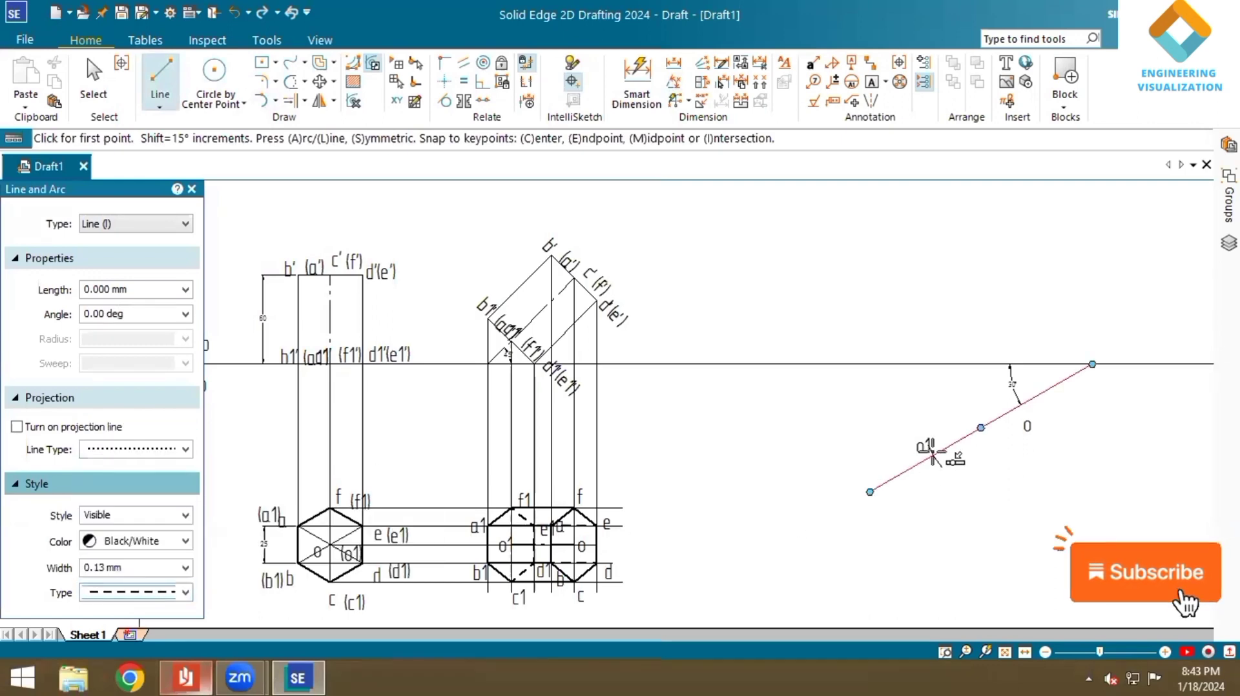
{"action": "scroll", "coordinate": [932, 457], "scroll_direction": "up", "scroll_amount": 5}
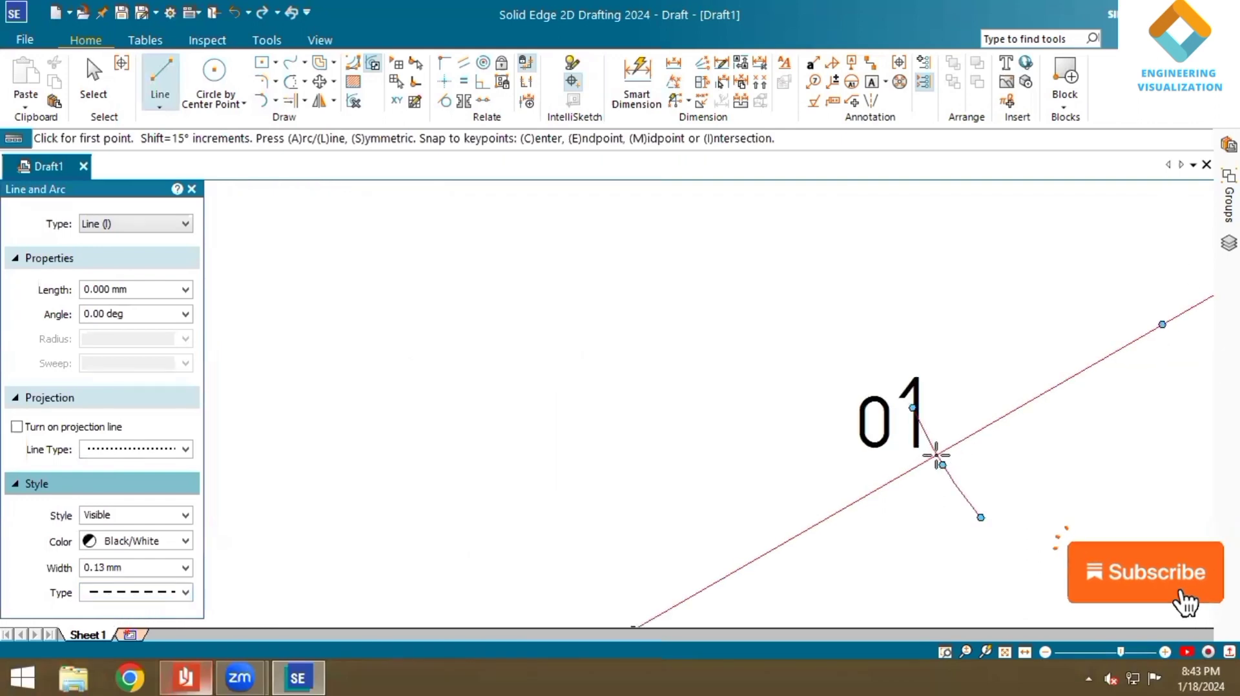
{"action": "left_click", "coordinate": [935, 456]}
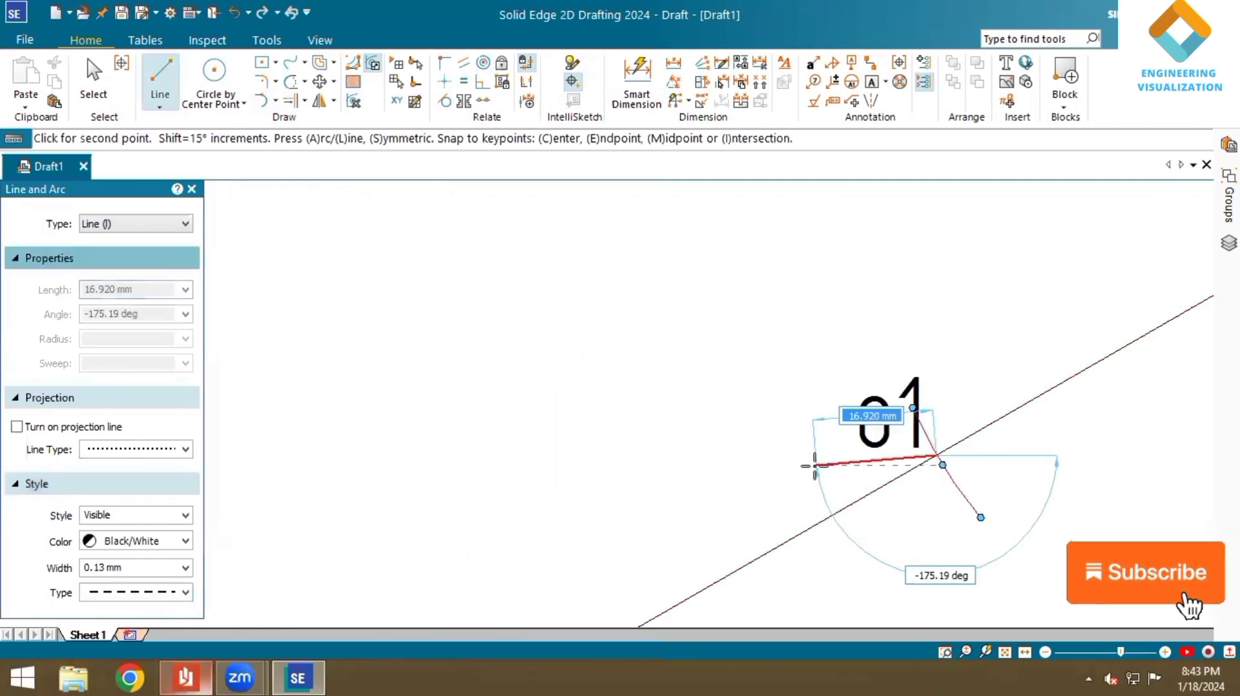
{"action": "left_click", "coordinate": [1004, 652]}
{"action": "scroll", "coordinate": [729, 431], "scroll_direction": "up", "scroll_amount": 2}
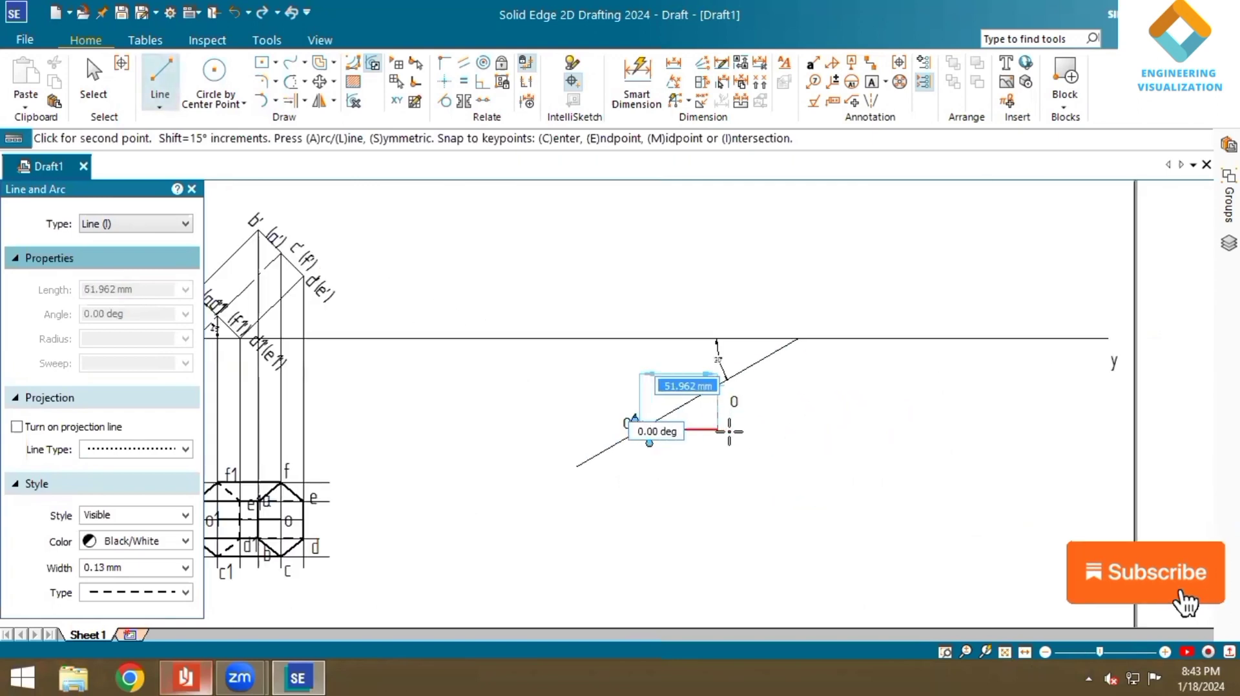
{"action": "scroll", "coordinate": [656, 428], "scroll_direction": "up", "scroll_amount": 4}
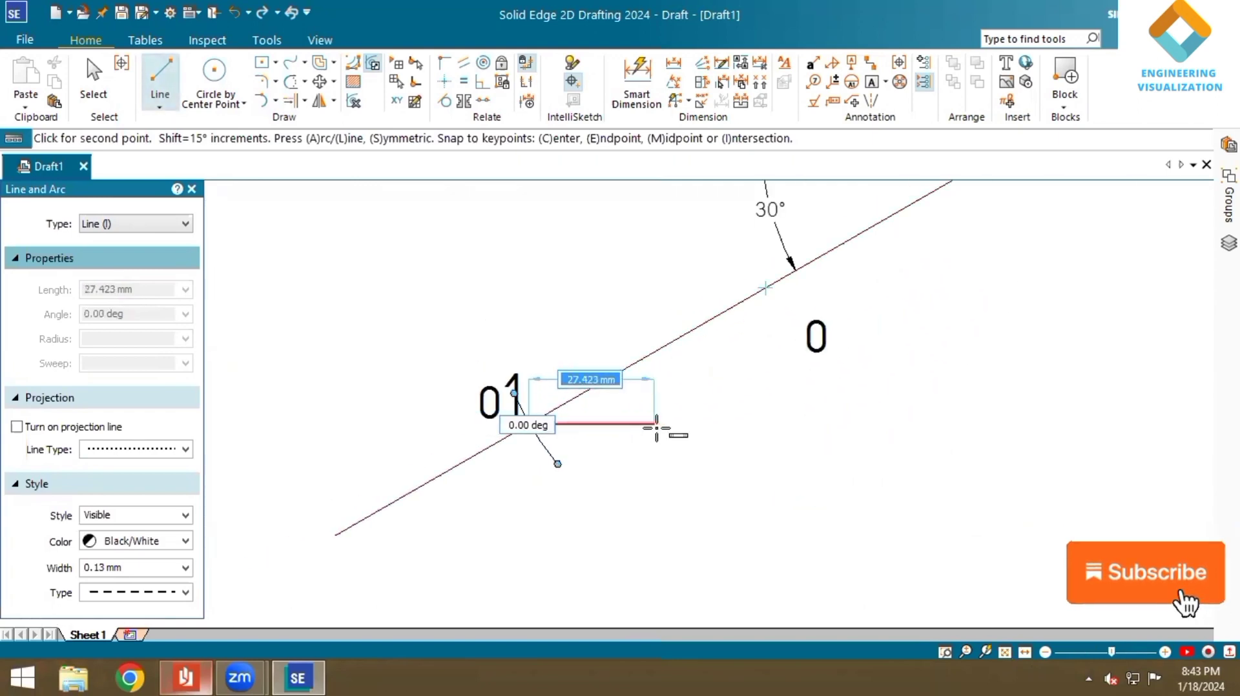
{"action": "left_click", "coordinate": [686, 424]}
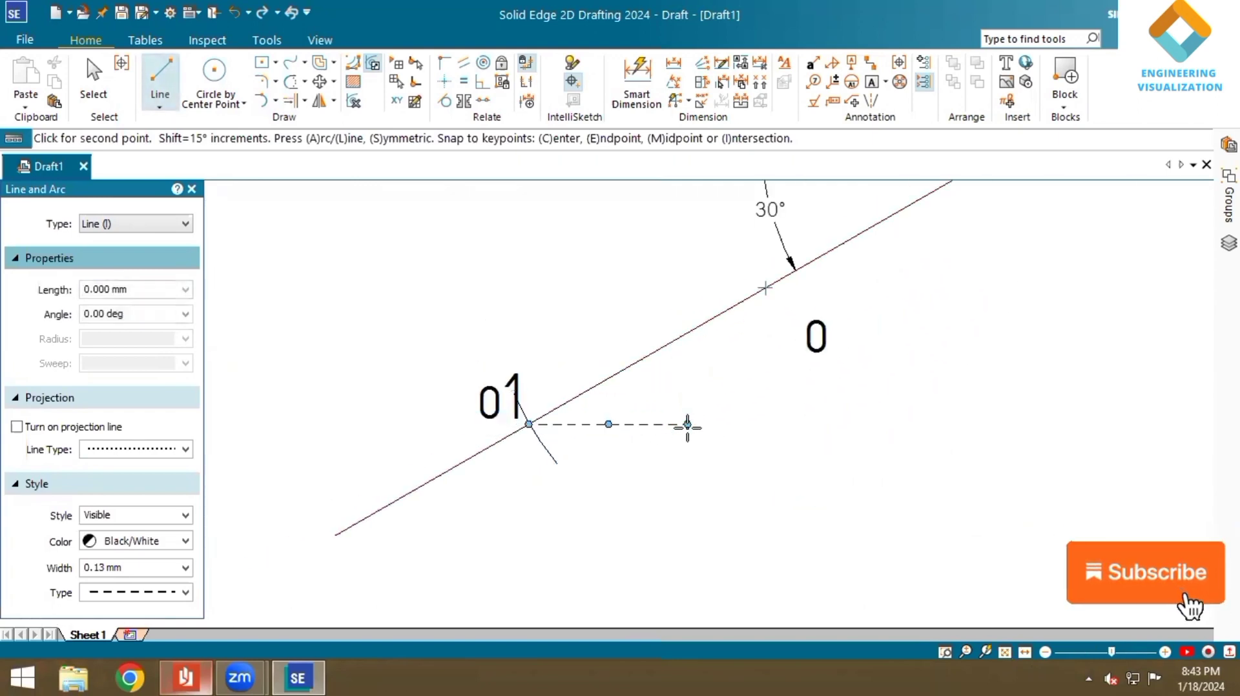
- Dimension the length of the axis o1–o in the tilted top view, placing the dimension below the view
{"action": "left_click", "coordinate": [1005, 651]}
{"action": "scroll", "coordinate": [657, 505], "scroll_direction": "up", "scroll_amount": 2}
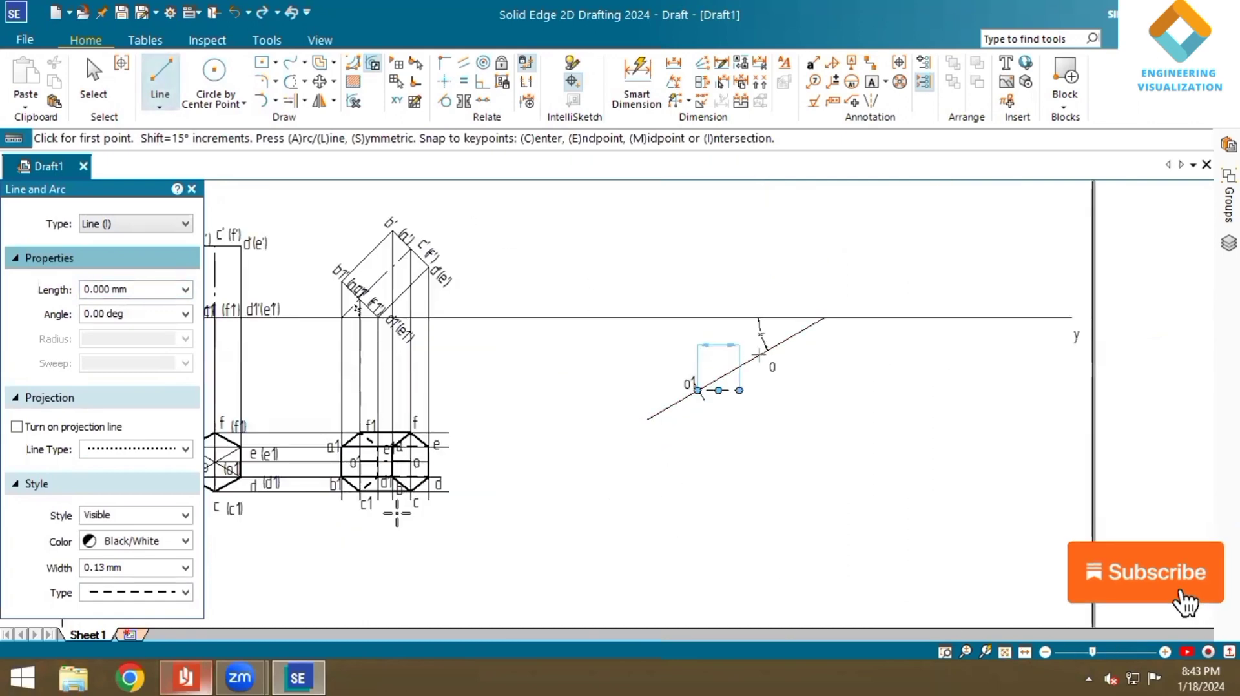
{"action": "scroll", "coordinate": [397, 514], "scroll_direction": "up", "scroll_amount": 3}
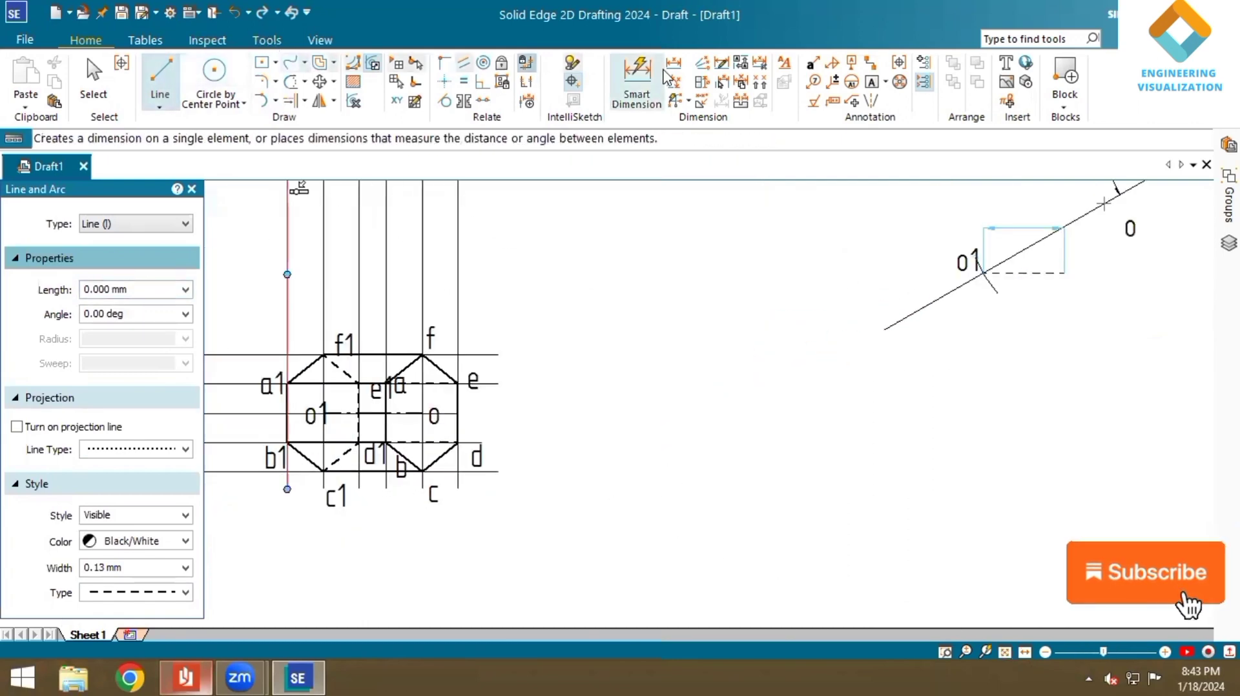
{"action": "left_click", "coordinate": [636, 81]}
{"action": "left_click", "coordinate": [371, 413]}
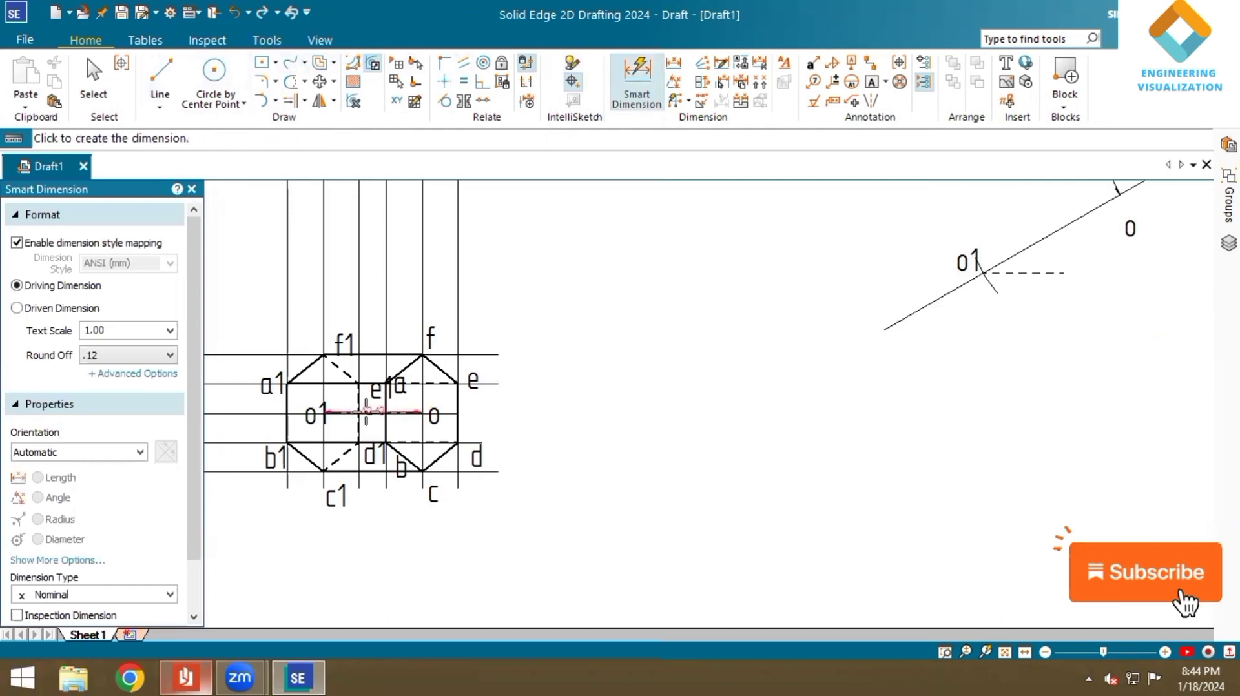
{"action": "left_click", "coordinate": [384, 558]}
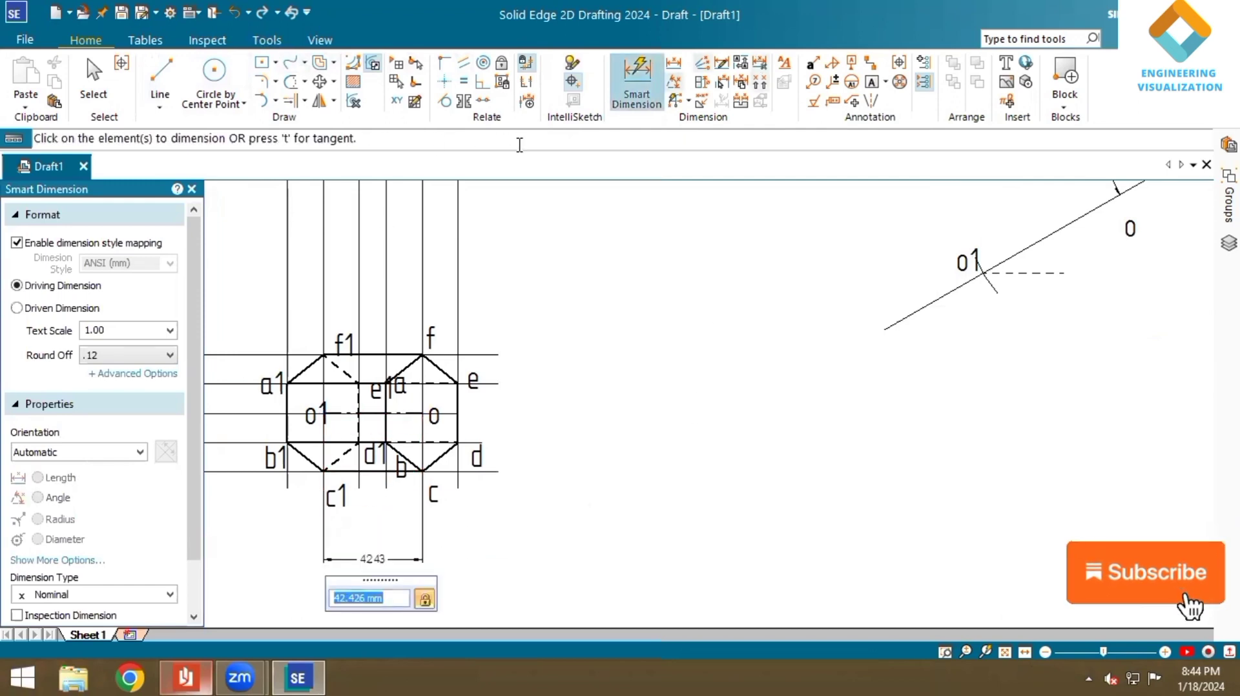
- Draw a centre-point arc of 42.53 mm radius from o across the dashed horizontal line through o1
{"action": "left_click", "coordinate": [274, 101]}
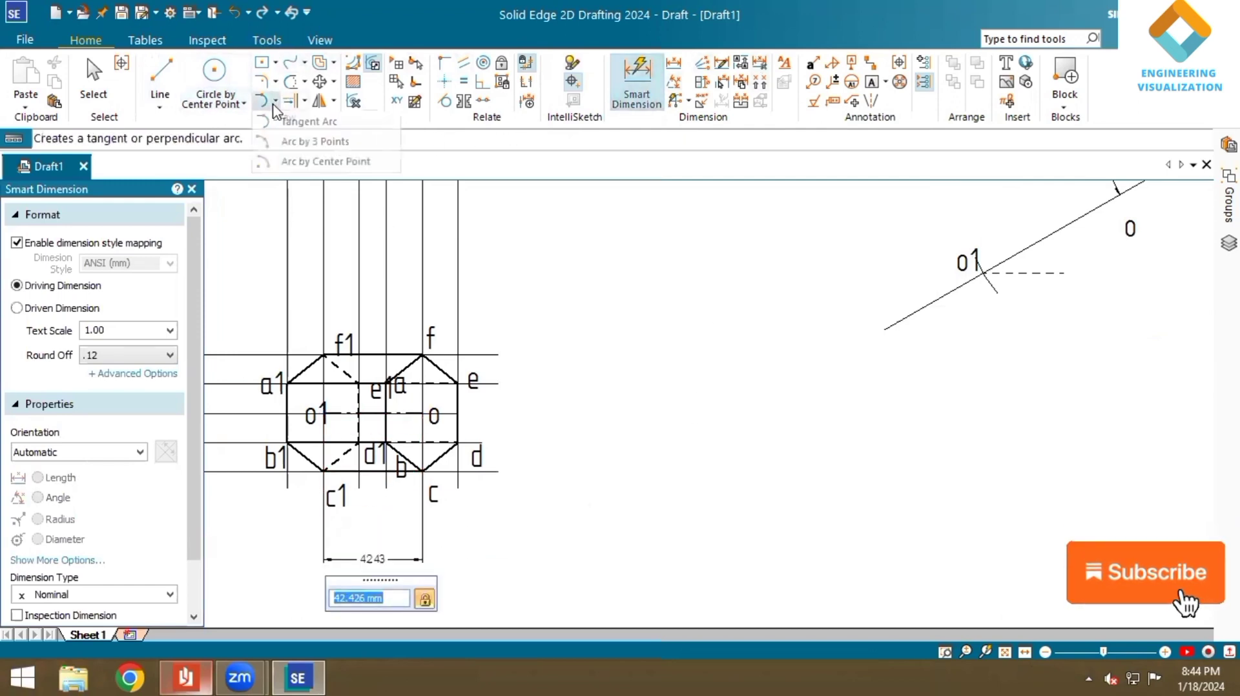
{"action": "left_click", "coordinate": [290, 157]}
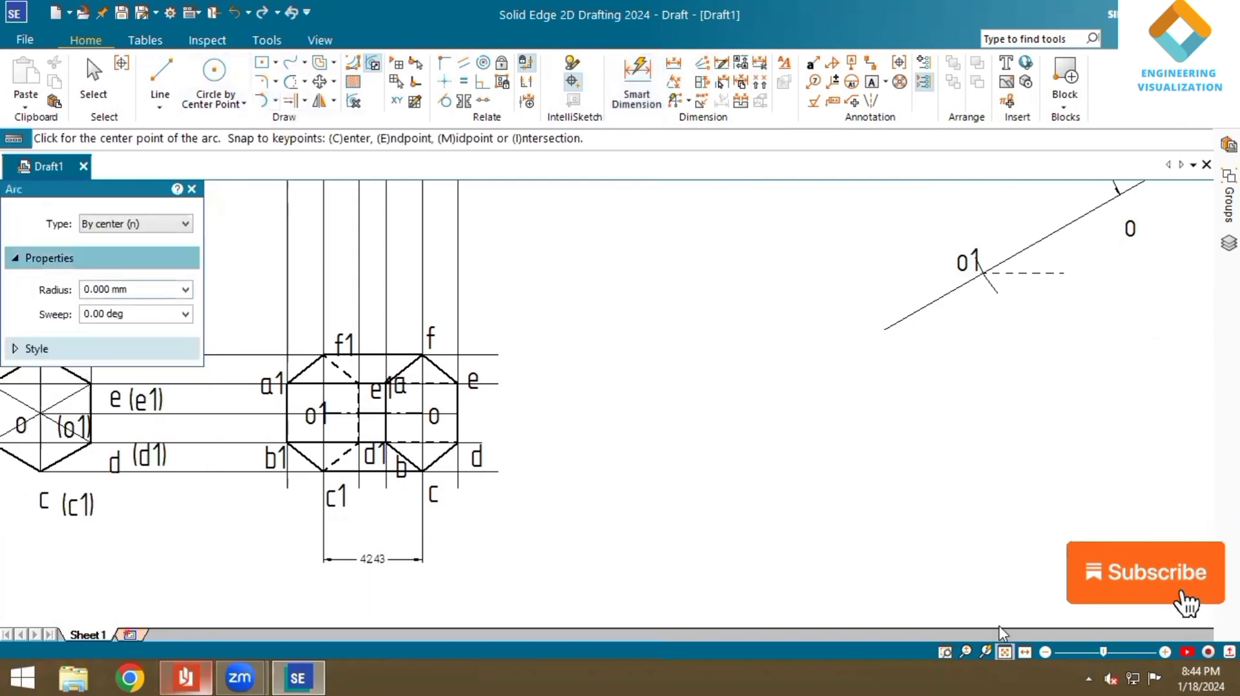
{"action": "left_click", "coordinate": [1005, 654]}
{"action": "scroll", "coordinate": [704, 465], "scroll_direction": "up", "scroll_amount": 3}
{"action": "scroll", "coordinate": [703, 464], "scroll_direction": "up", "scroll_amount": 2}
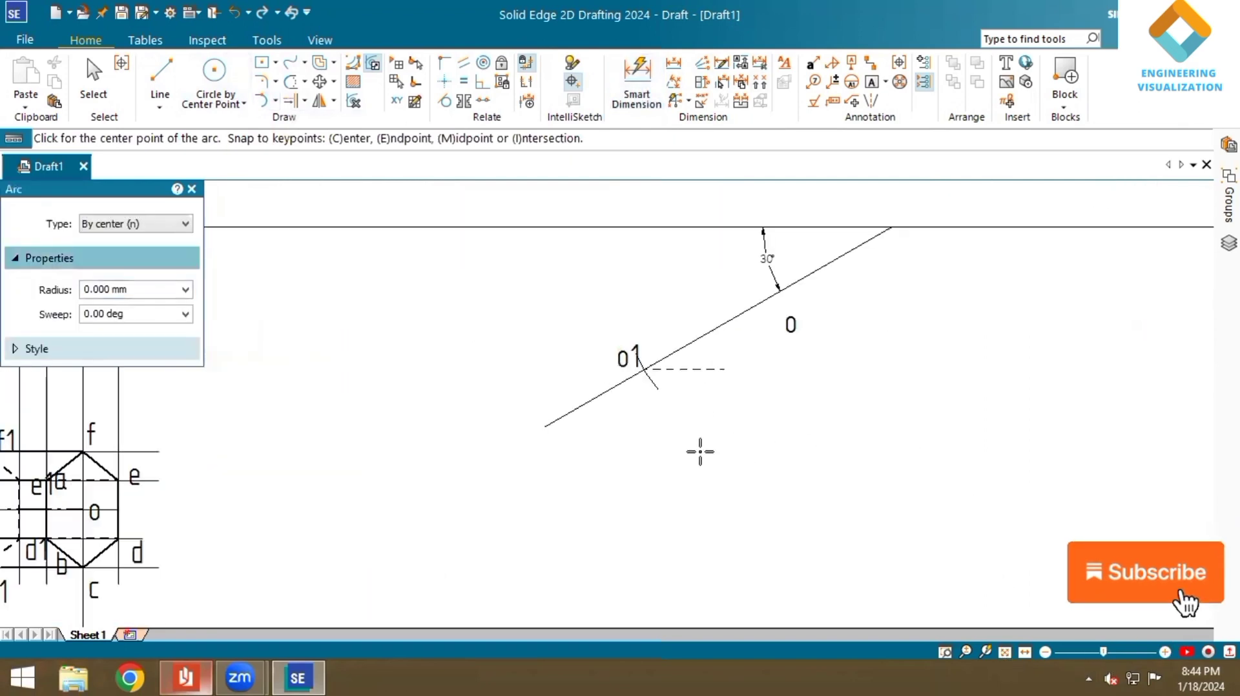
{"action": "left_click", "coordinate": [765, 302]}
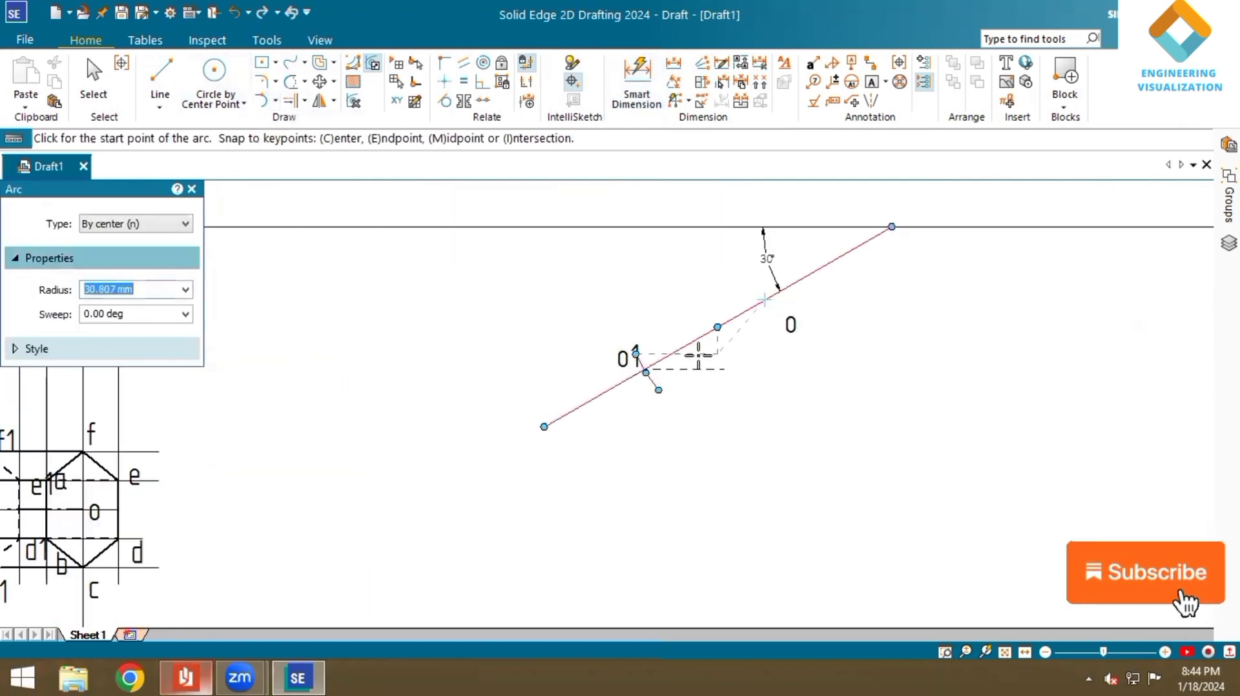
{"action": "scroll", "coordinate": [678, 366], "scroll_direction": "up", "scroll_amount": 4}
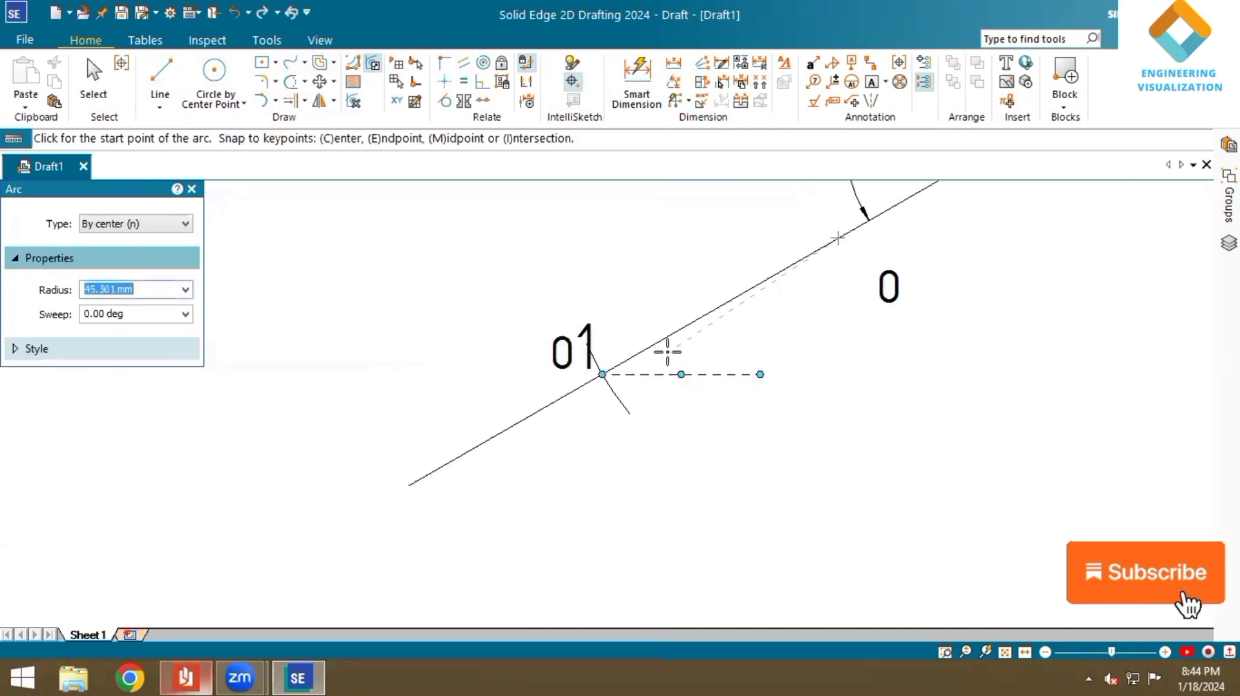
{"action": "type", "text": "42,53"}
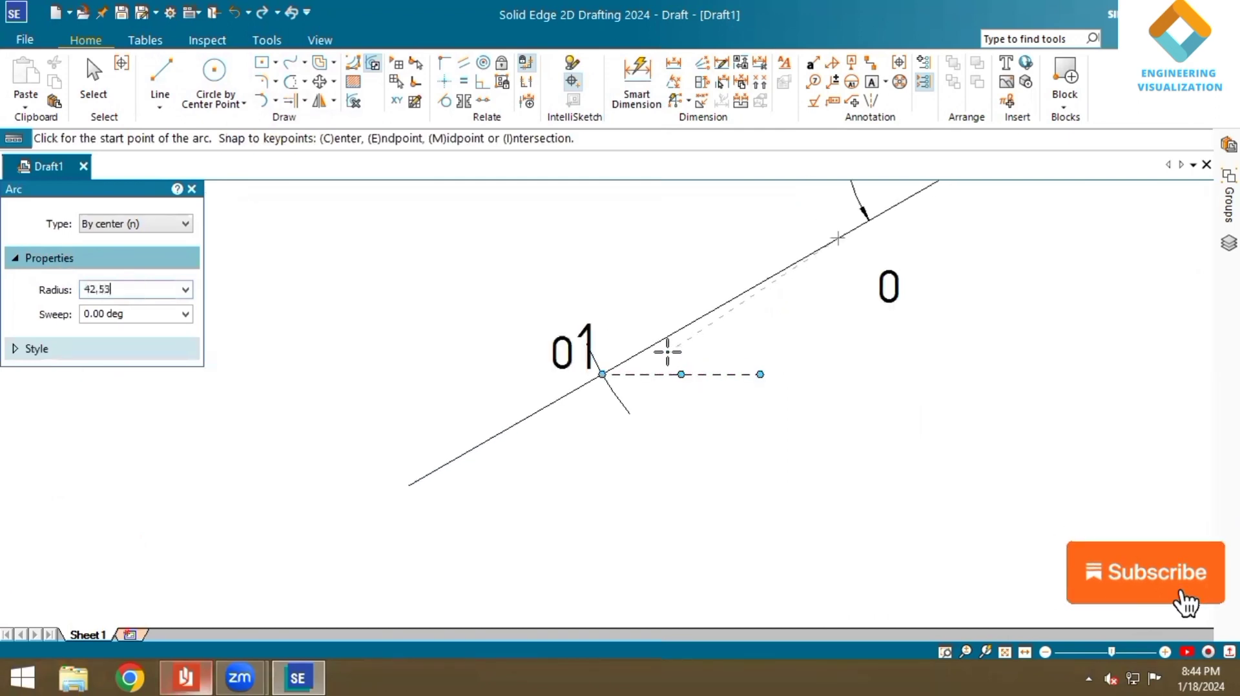
{"action": "key", "text": "Return"}
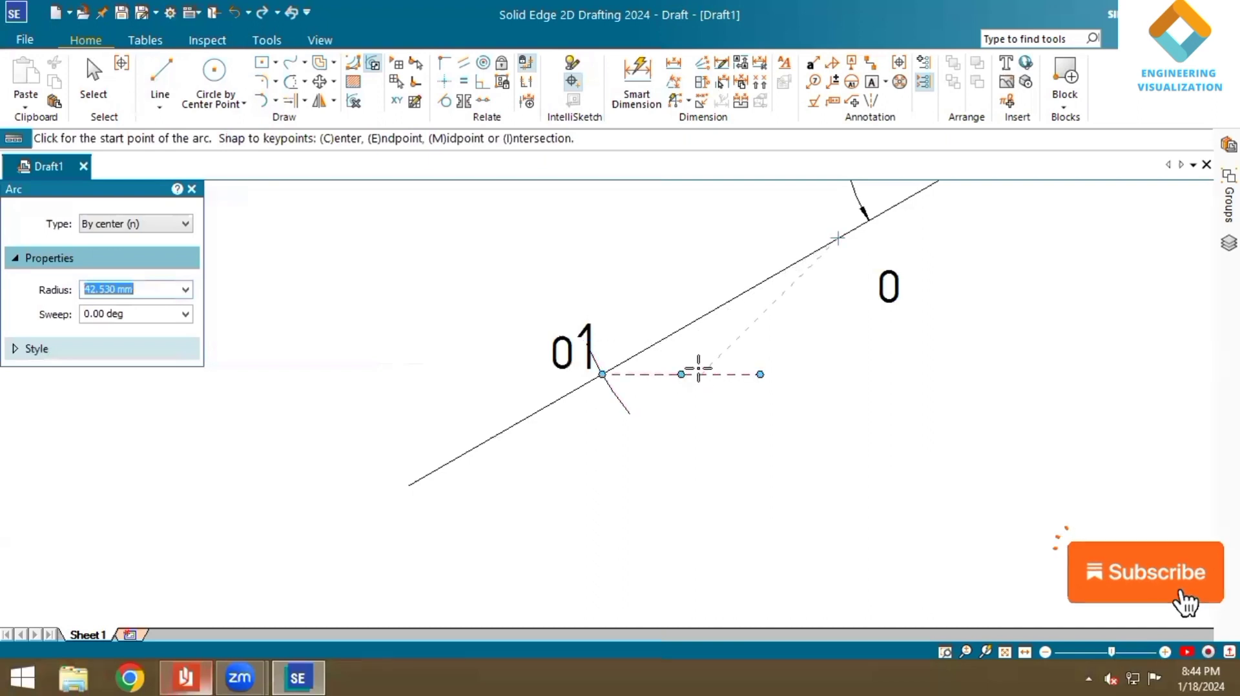
{"action": "left_click", "coordinate": [694, 355]}
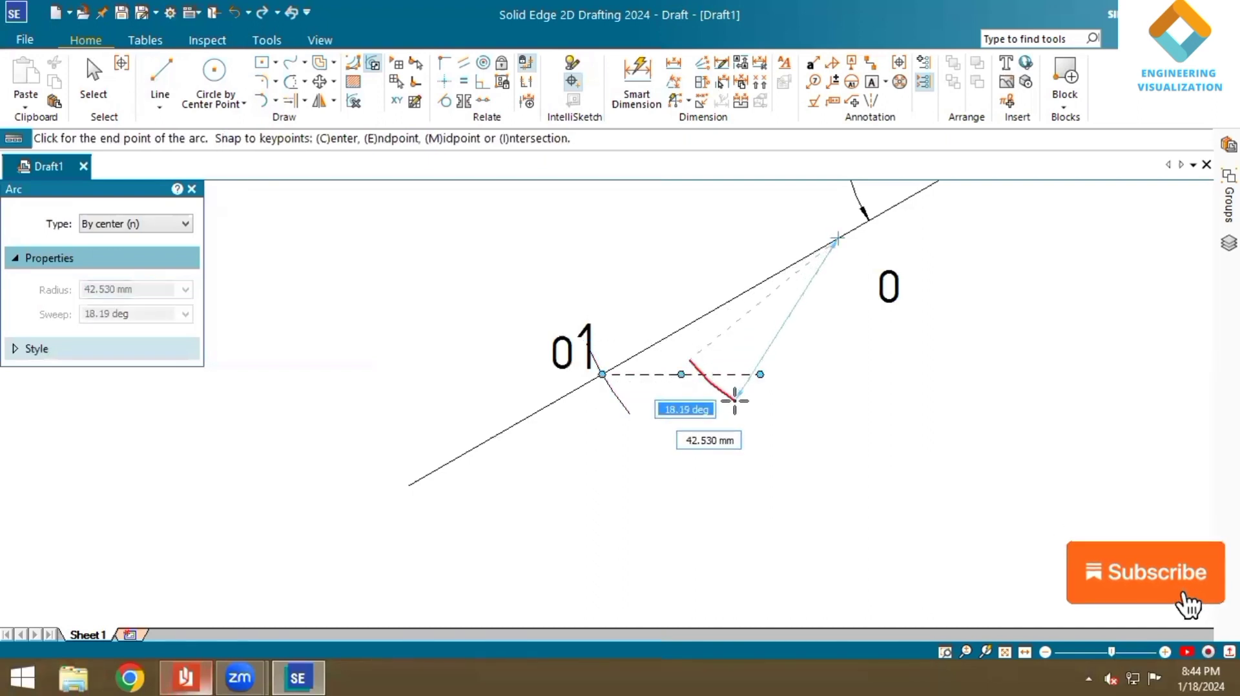
{"action": "left_click", "coordinate": [733, 405]}
- Check the axis length dimension under the tilted top view and set the new dashed arc's radius to 42.43 mm
{"action": "scroll", "coordinate": [520, 490], "scroll_direction": "up", "scroll_amount": 4}
{"action": "scroll", "coordinate": [518, 491], "scroll_direction": "down", "scroll_amount": 5}
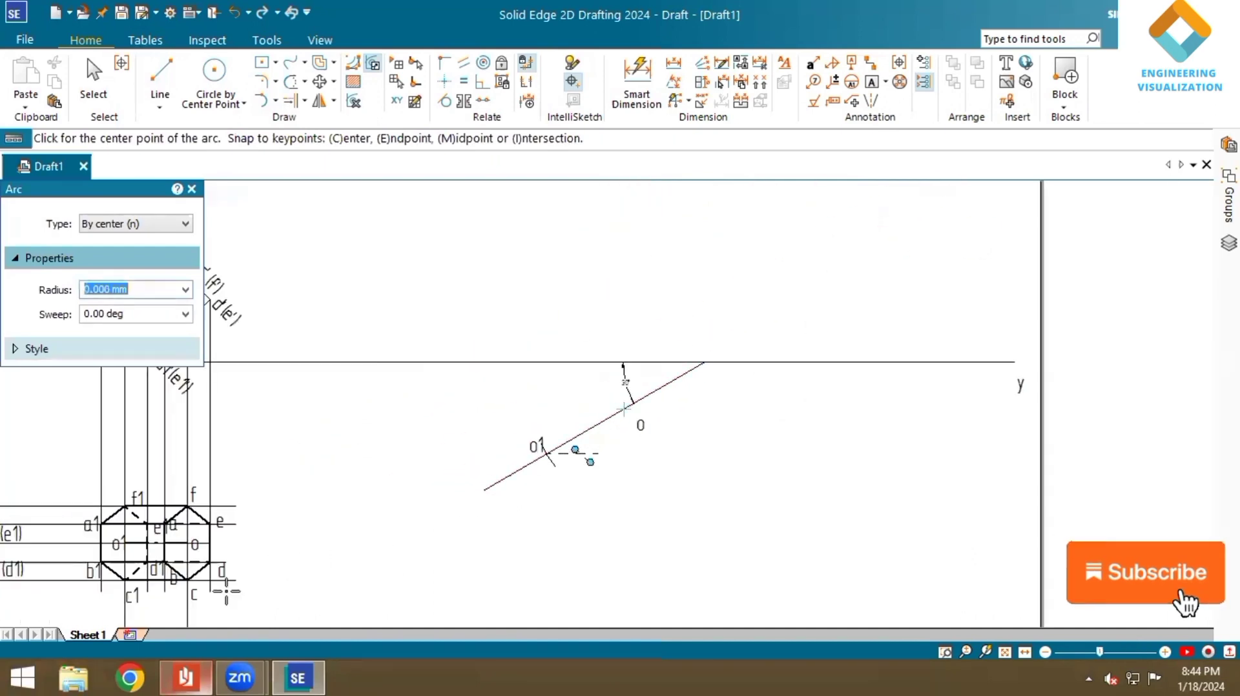
{"action": "scroll", "coordinate": [172, 603], "scroll_direction": "up", "scroll_amount": 3}
{"action": "scroll", "coordinate": [178, 607], "scroll_direction": "down", "scroll_amount": 2}
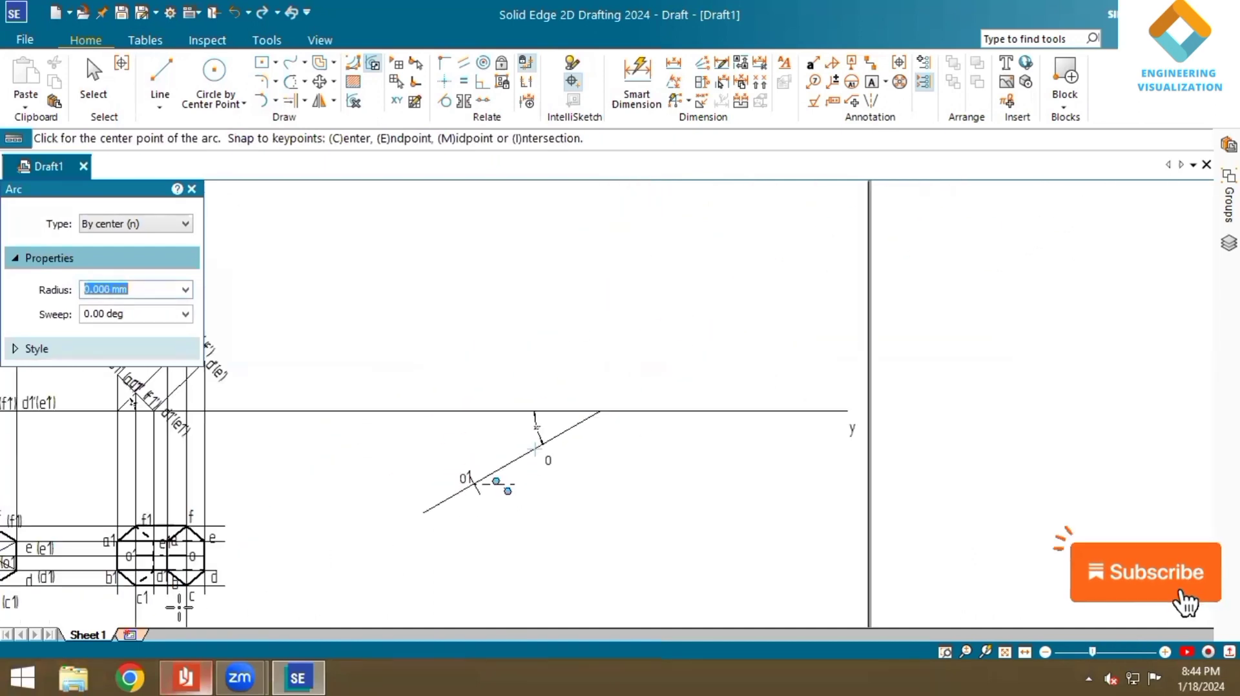
{"action": "left_click", "coordinate": [1005, 652]}
{"action": "scroll", "coordinate": [492, 554], "scroll_direction": "up", "scroll_amount": 1}
{"action": "scroll", "coordinate": [493, 554], "scroll_direction": "up", "scroll_amount": 3}
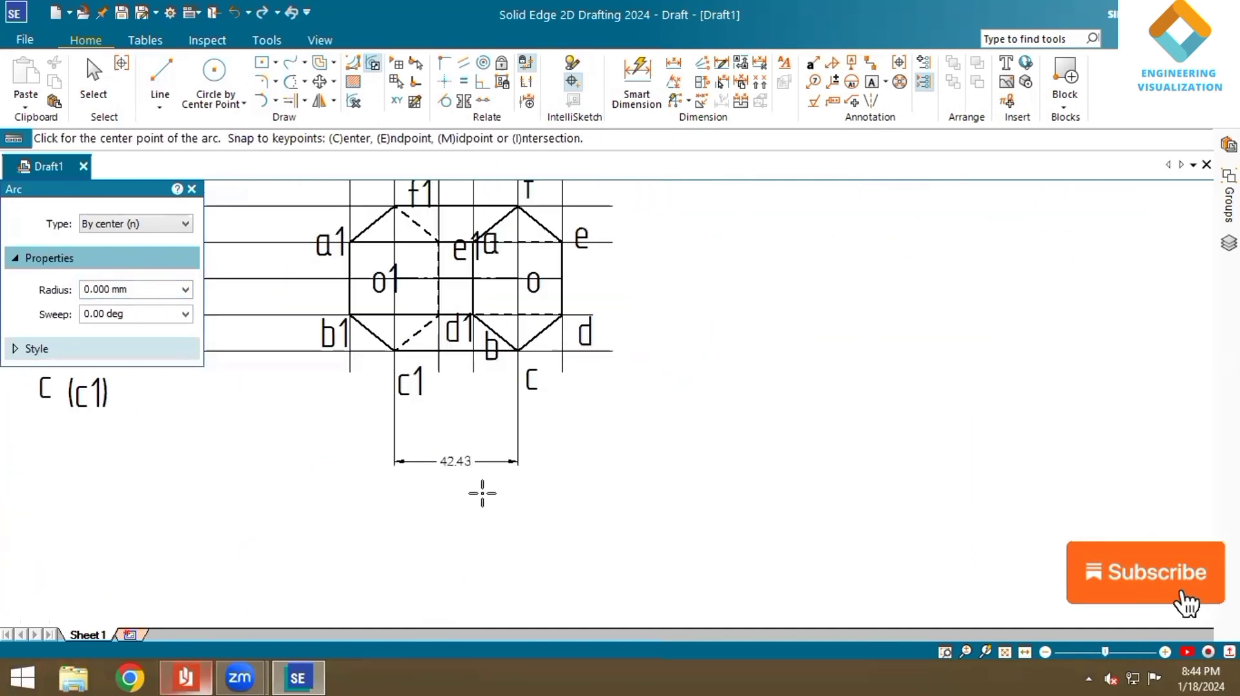
{"action": "scroll", "coordinate": [482, 493], "scroll_direction": "down", "scroll_amount": 3}
{"action": "scroll", "coordinate": [818, 305], "scroll_direction": "up", "scroll_amount": 4}
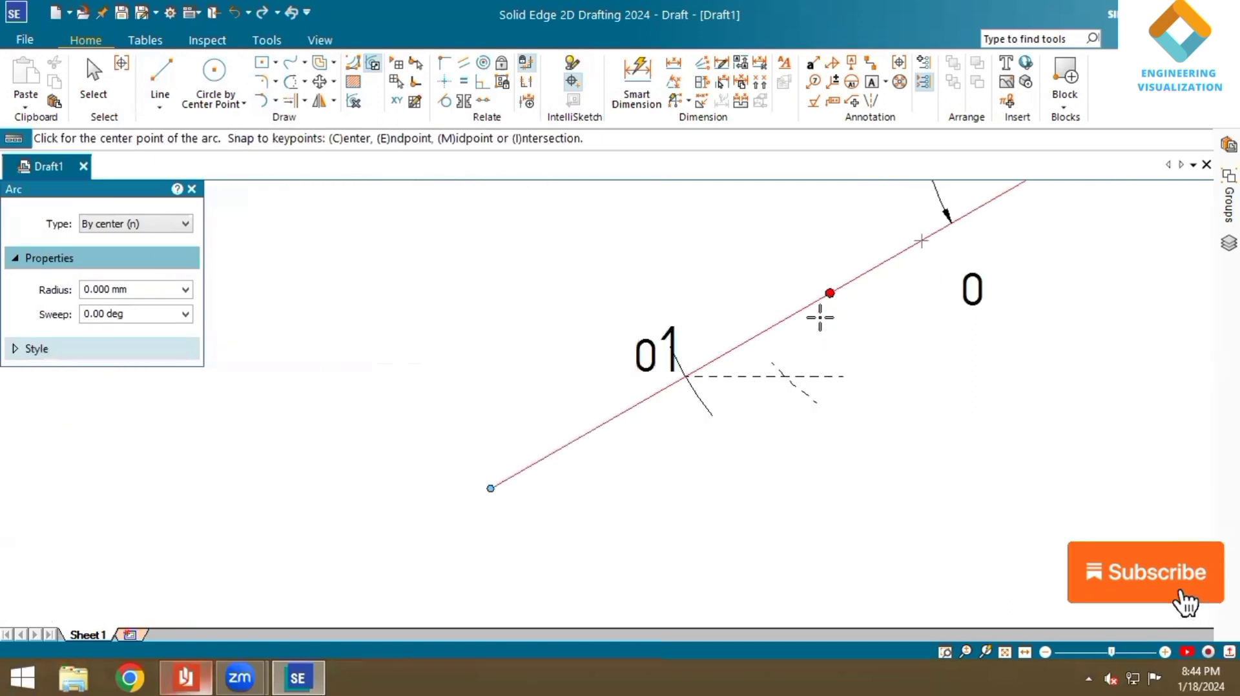
{"action": "left_click", "coordinate": [89, 79]}
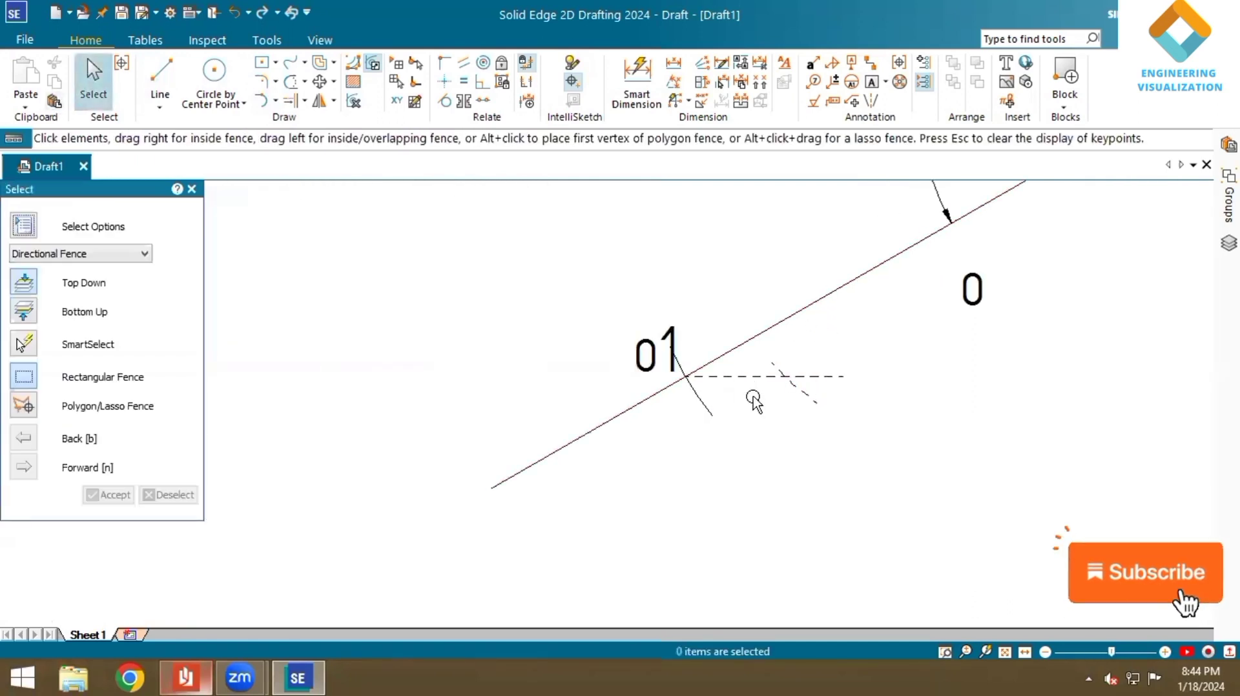
{"action": "left_click", "coordinate": [807, 394]}
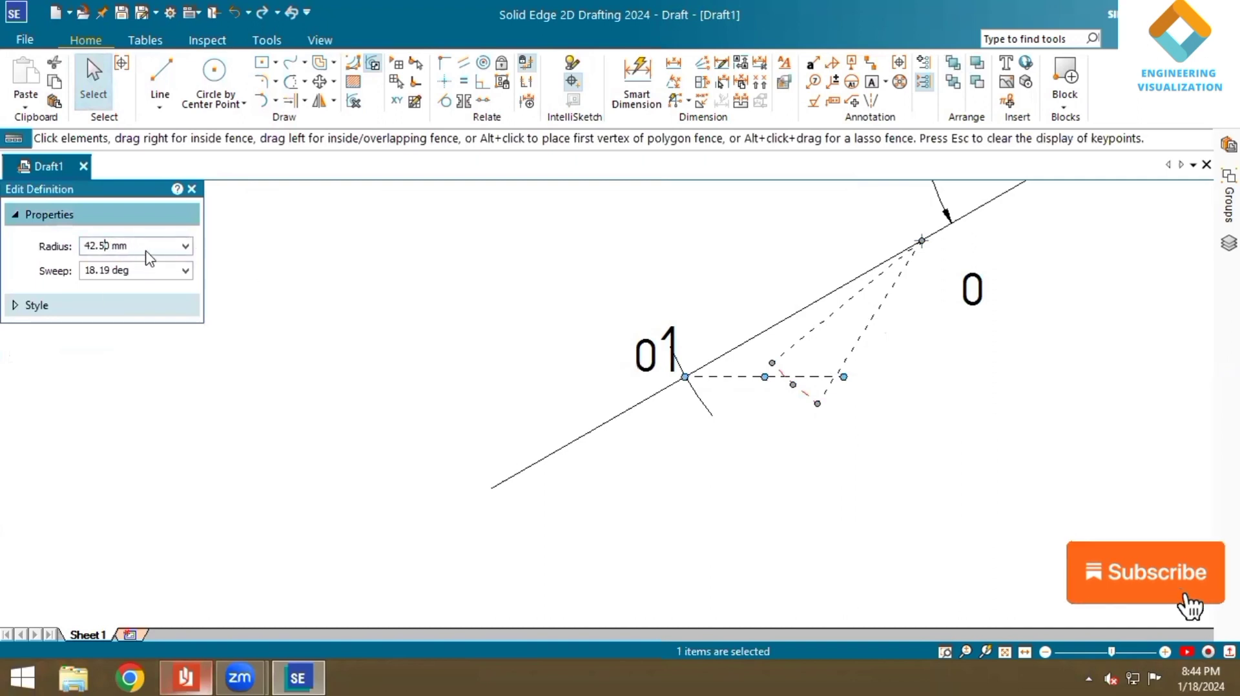
{"action": "key", "text": "BackSpace"}
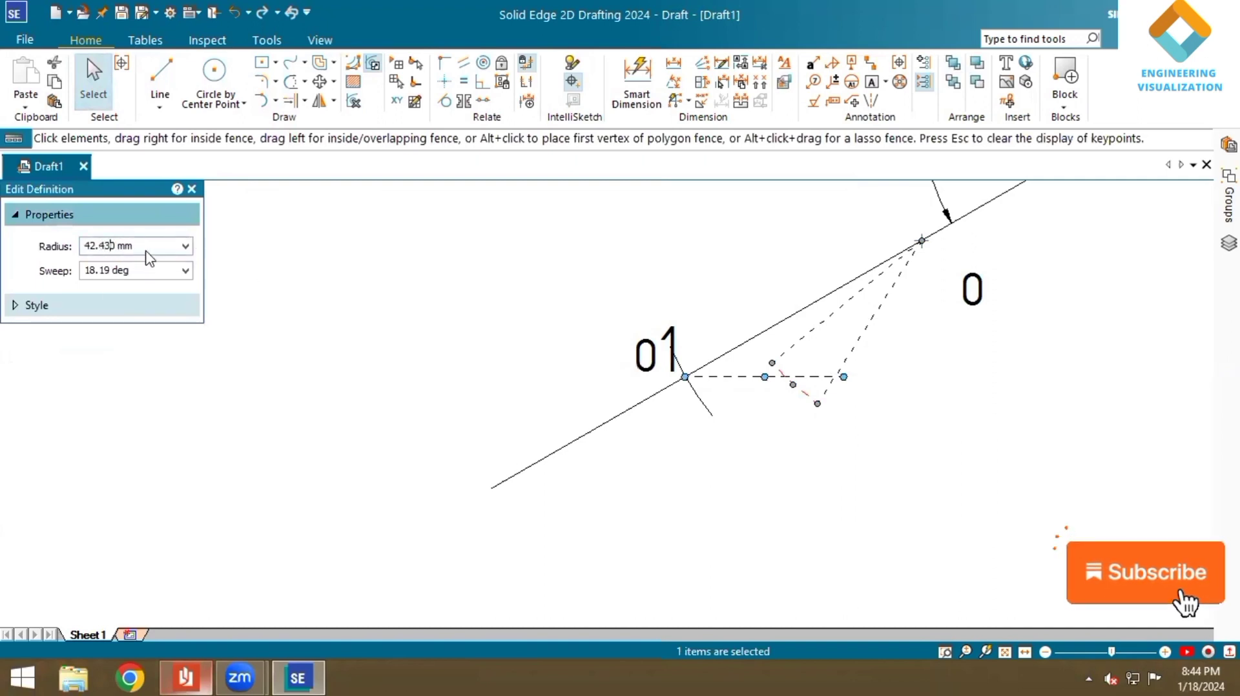
{"action": "key", "text": "Tab"}
{"action": "left_click", "coordinate": [821, 471]}
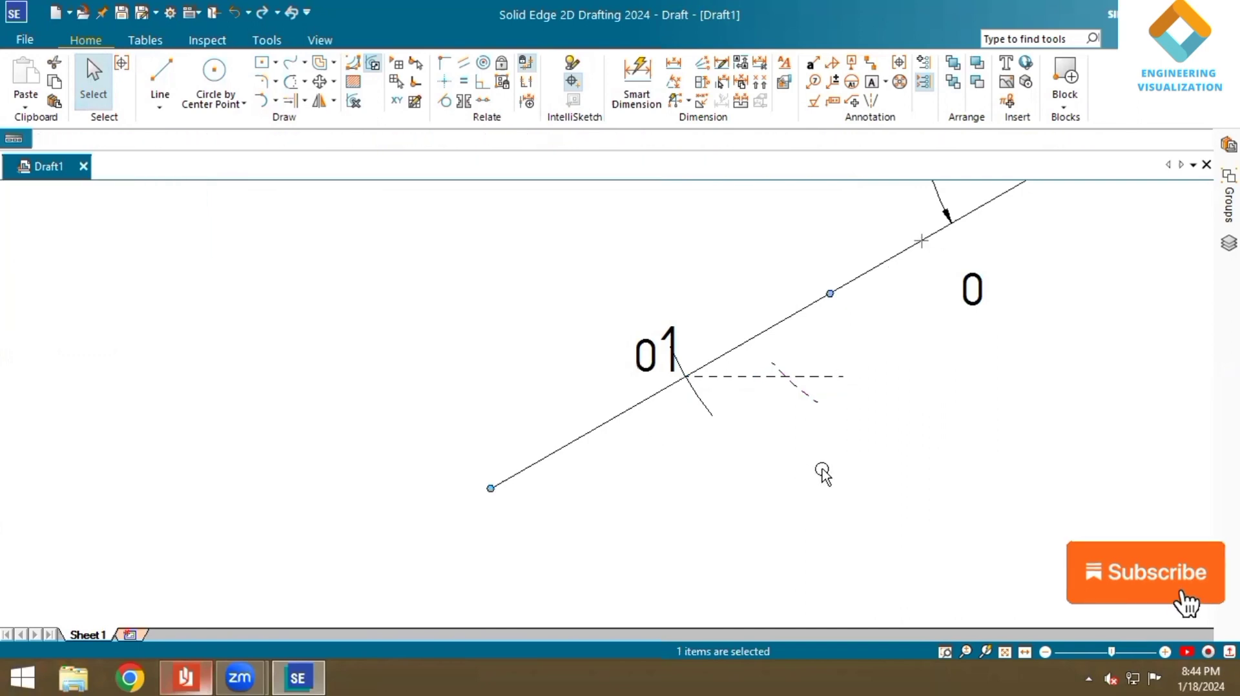
- Draw a continuous 0.13 mm line from o to the crossing of the dashed arc and the dashed horizontal line
{"action": "left_click", "coordinate": [155, 77]}
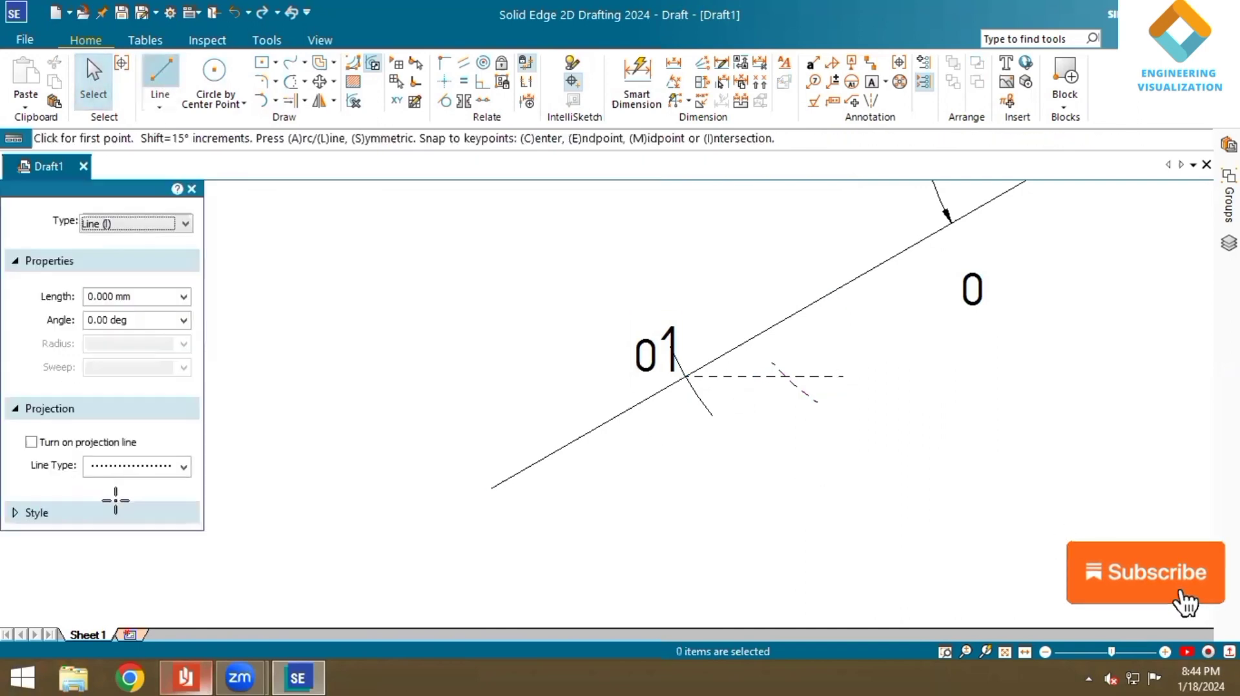
{"action": "left_click", "coordinate": [37, 484]}
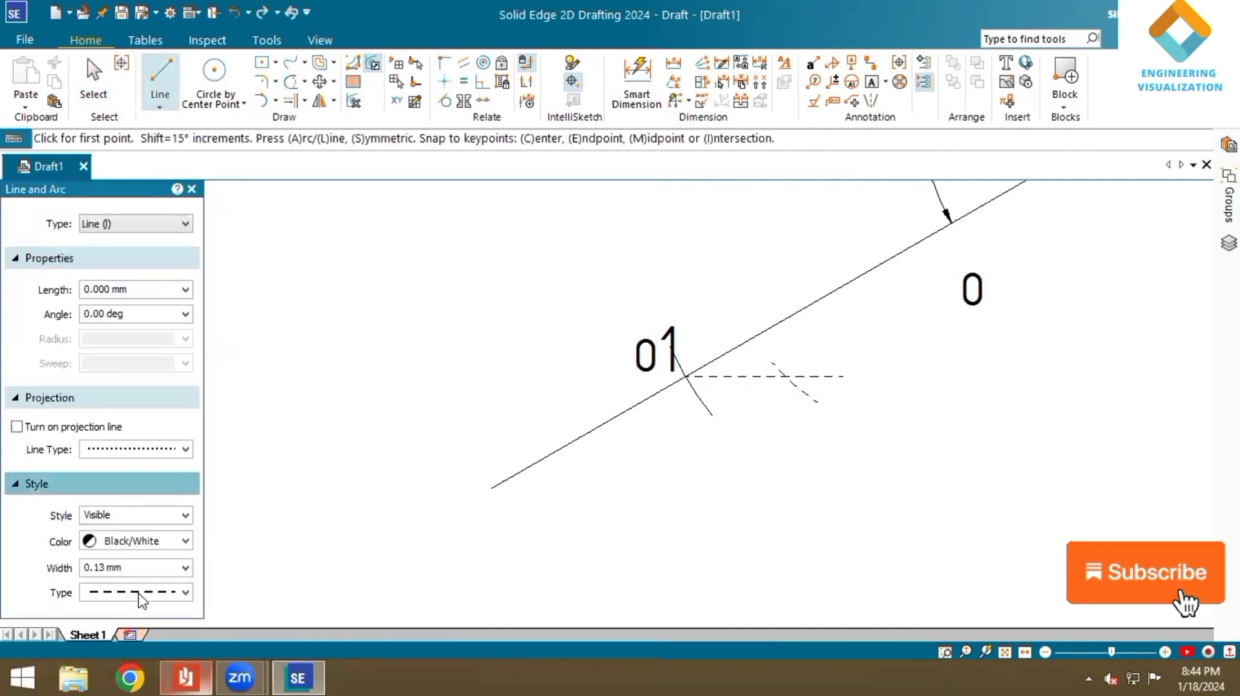
{"action": "left_click", "coordinate": [138, 593]}
{"action": "left_click", "coordinate": [129, 432]}
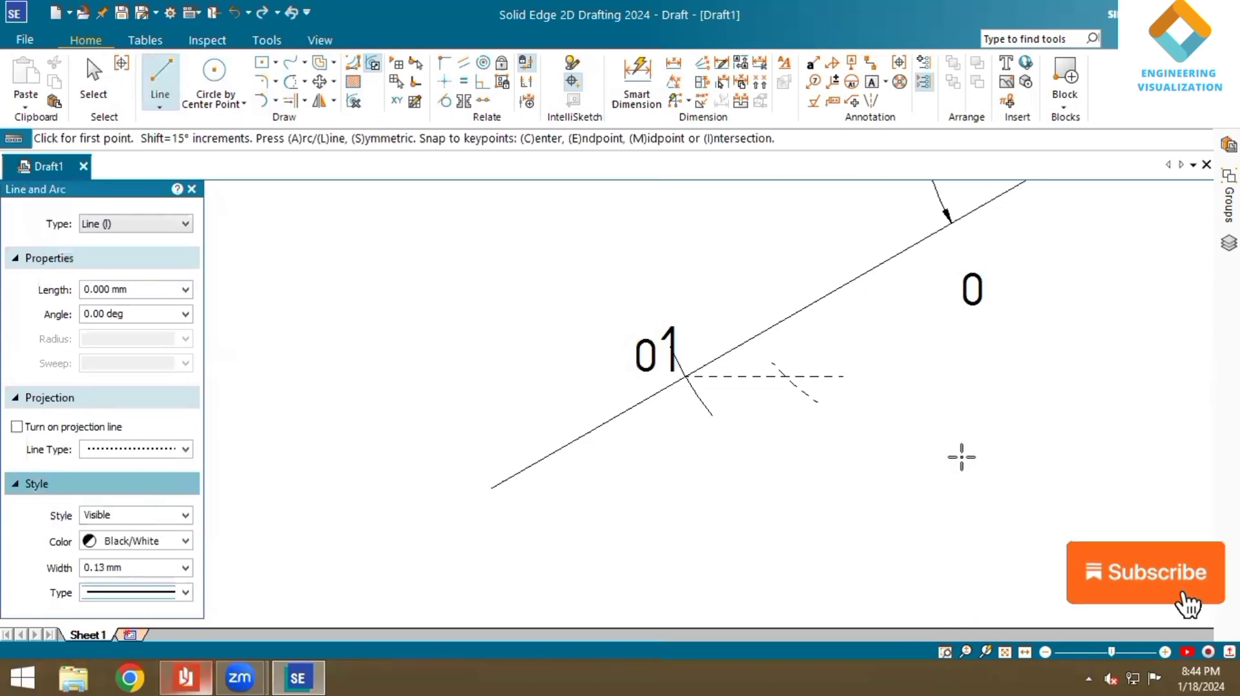
{"action": "left_click", "coordinate": [921, 240]}
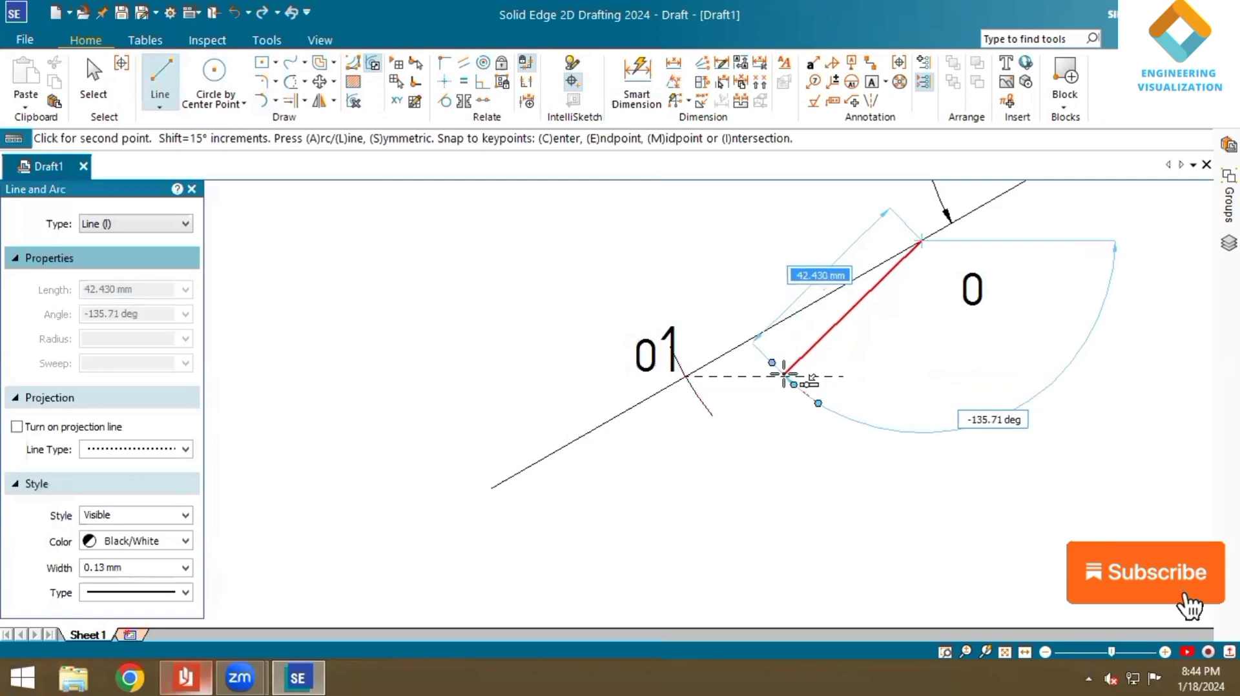
{"action": "scroll", "coordinate": [785, 377], "scroll_direction": "up", "scroll_amount": 3}
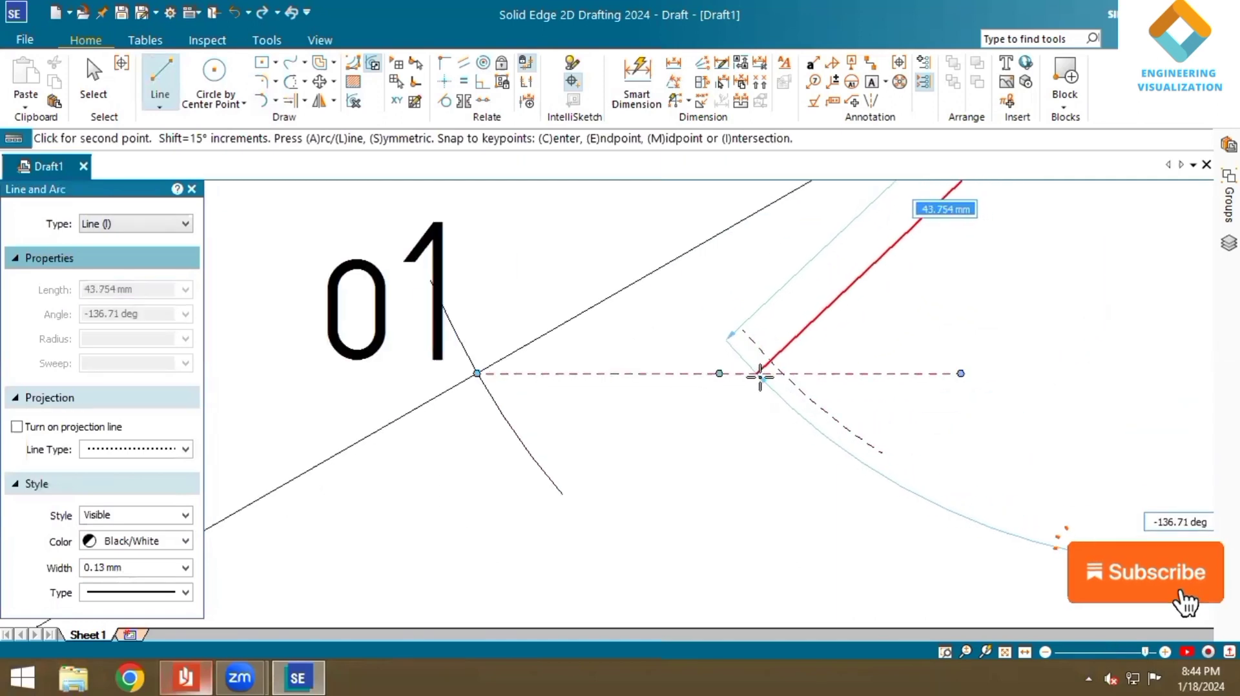
{"action": "scroll", "coordinate": [778, 373], "scroll_direction": "up", "scroll_amount": 3}
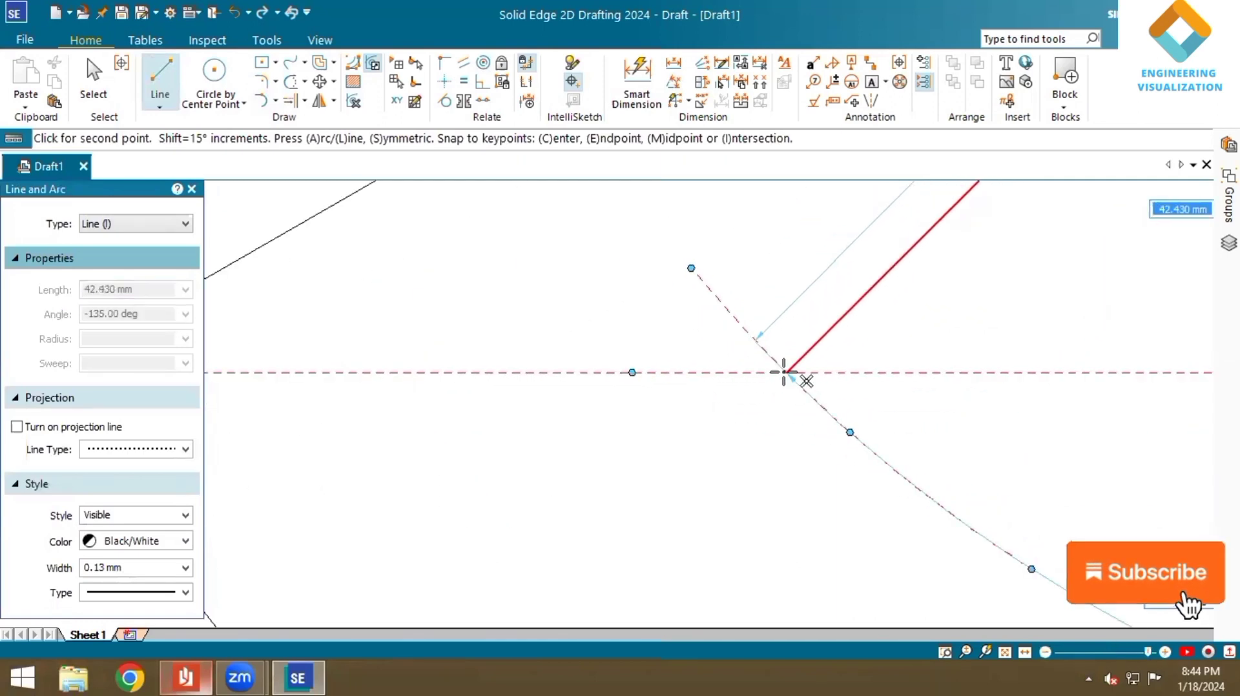
{"action": "left_click", "coordinate": [783, 373]}
- Extend the new line beyond o up to the xy reference line
{"action": "left_click", "coordinate": [1004, 652]}
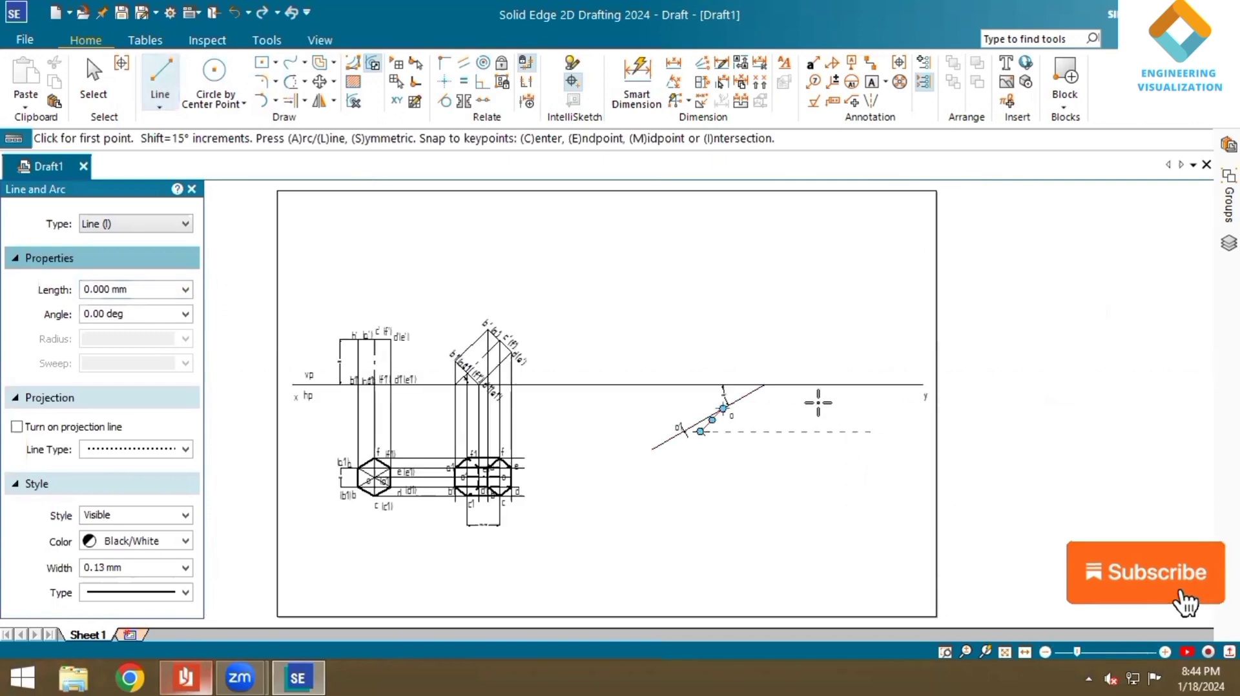
{"action": "scroll", "coordinate": [816, 327], "scroll_direction": "up", "scroll_amount": 5}
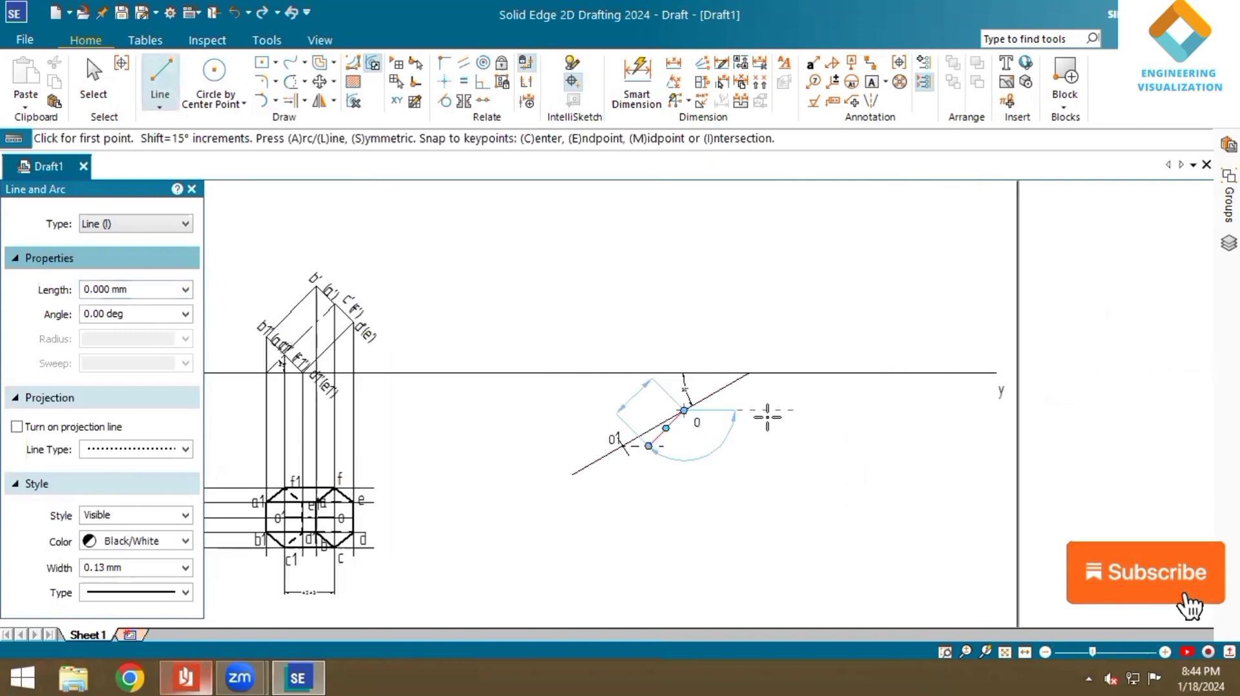
{"action": "left_click", "coordinate": [289, 100]}
{"action": "left_click", "coordinate": [559, 432]}
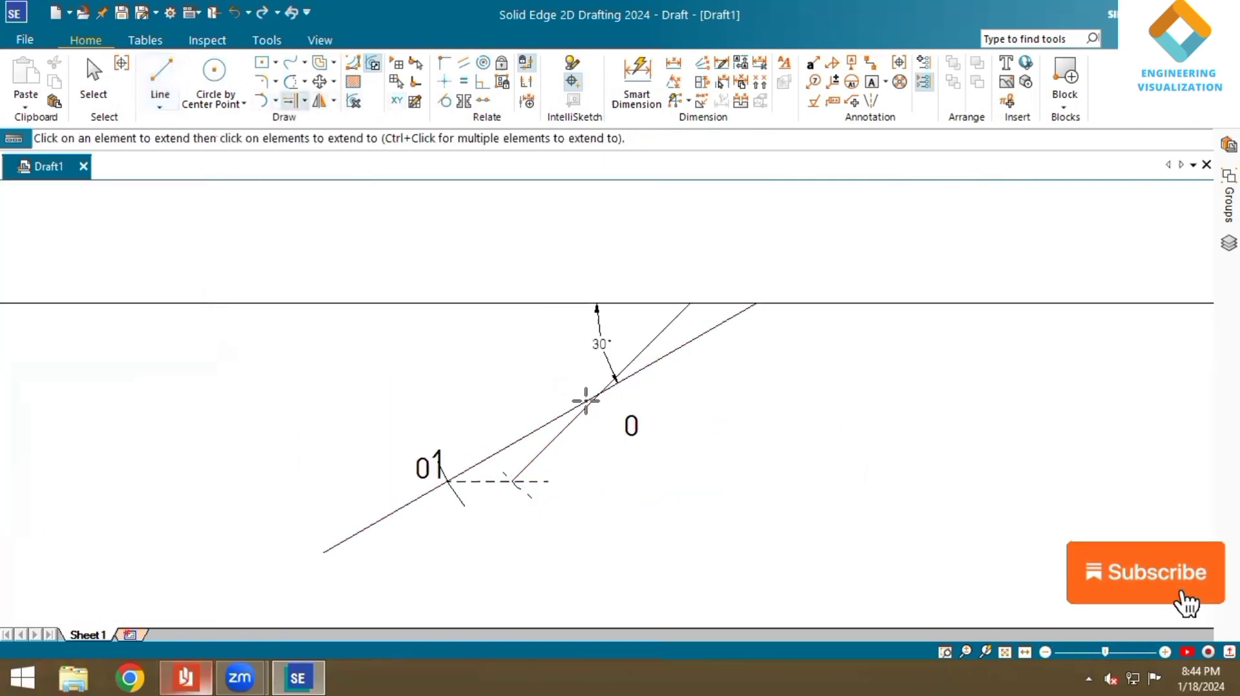
- Dimension the angle between the extended line and the xy line, placing it outside the 30-degree dimension
{"action": "left_click", "coordinate": [673, 82]}
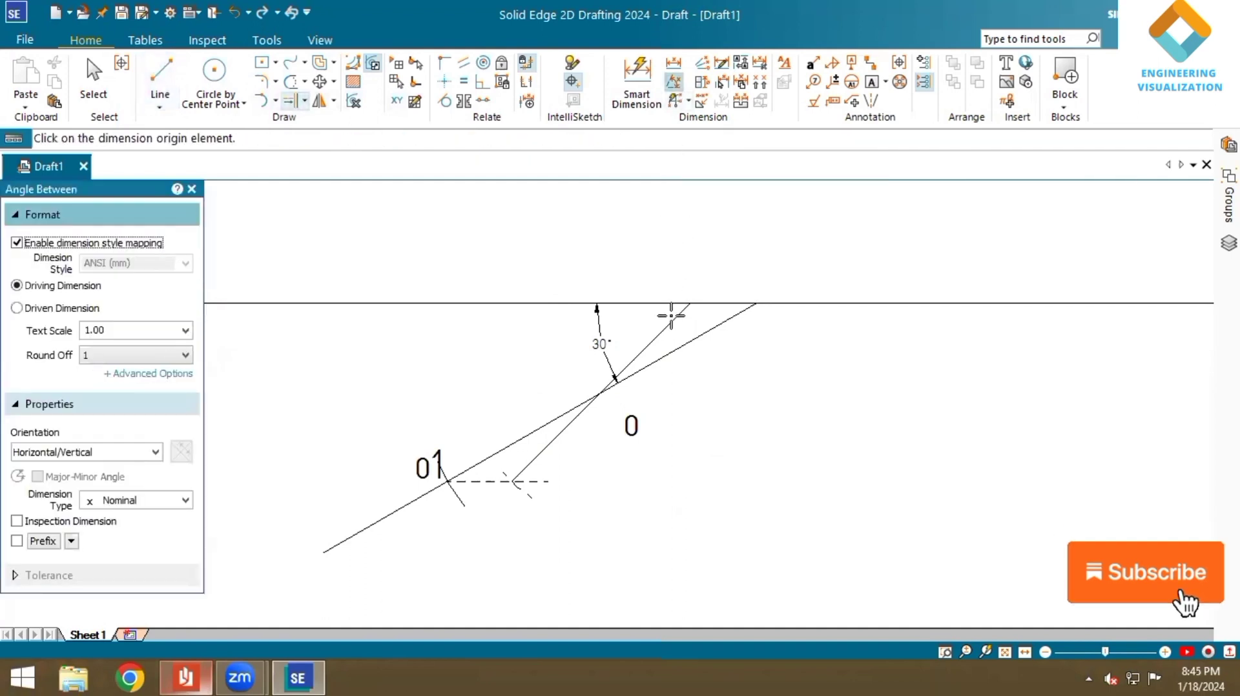
{"action": "left_click", "coordinate": [656, 341]}
{"action": "left_click", "coordinate": [593, 304]}
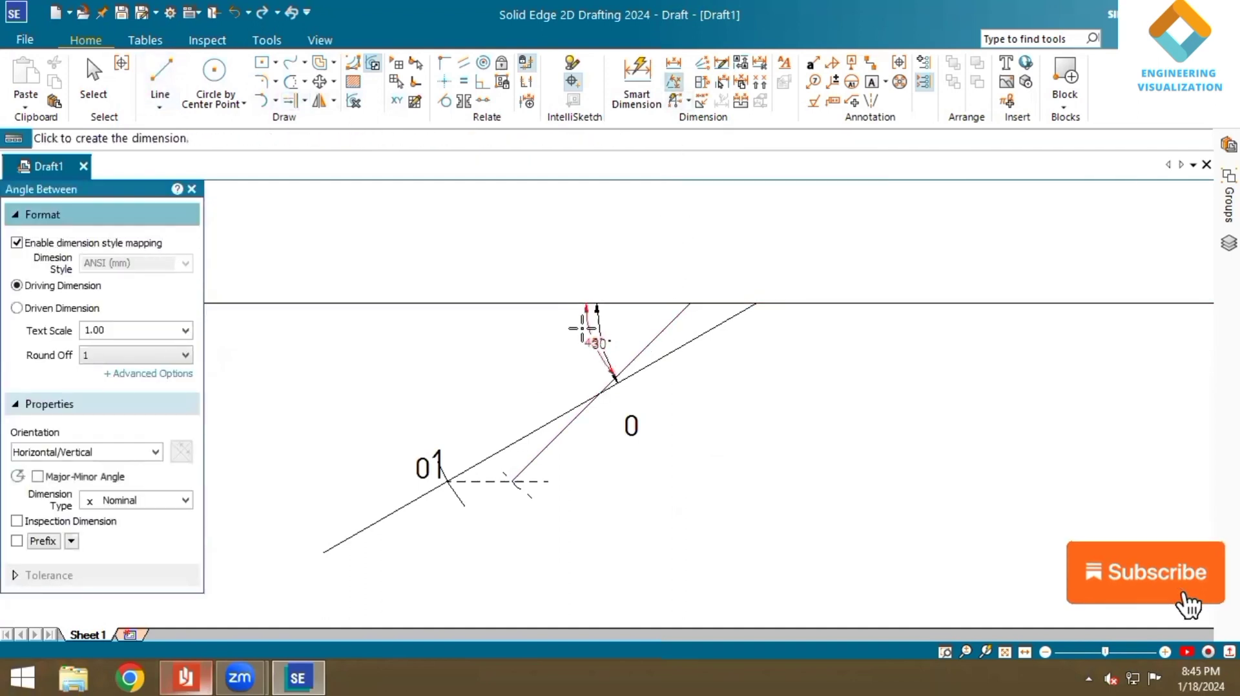
{"action": "left_click", "coordinate": [543, 337]}
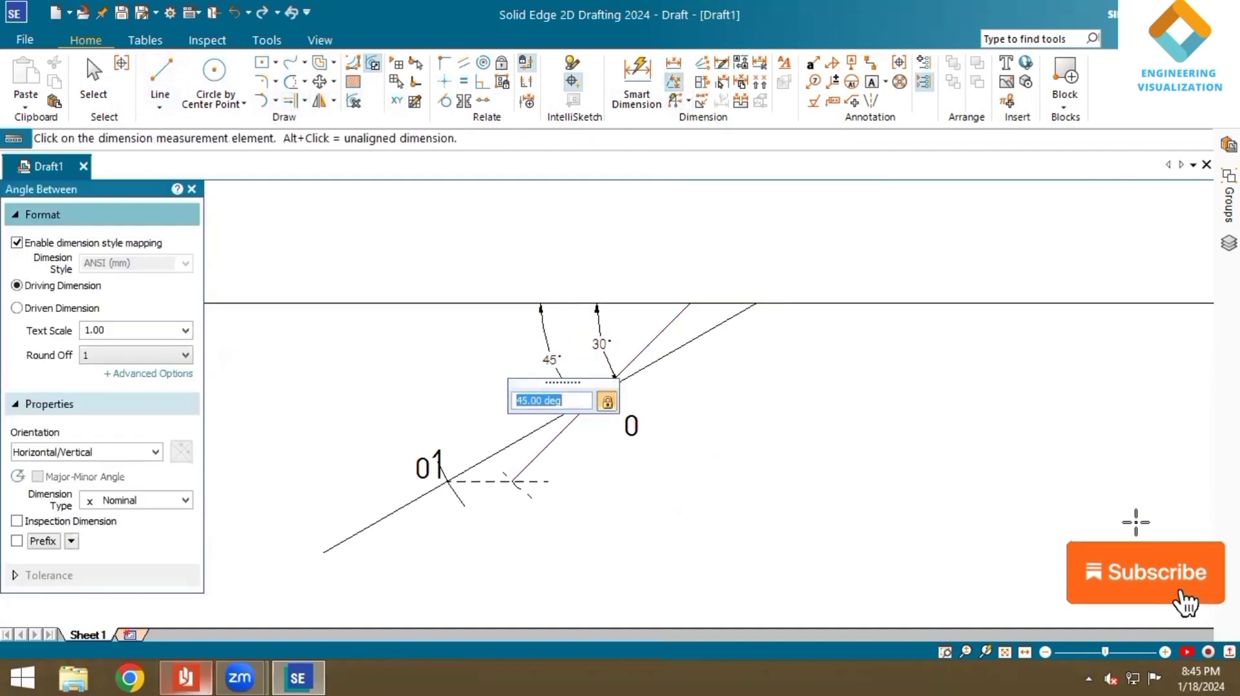
- Delete the o1 label beside the 60 mm arc on the 30-degree line
{"action": "left_click", "coordinate": [1005, 652]}
{"action": "scroll", "coordinate": [576, 471], "scroll_direction": "up", "scroll_amount": 2}
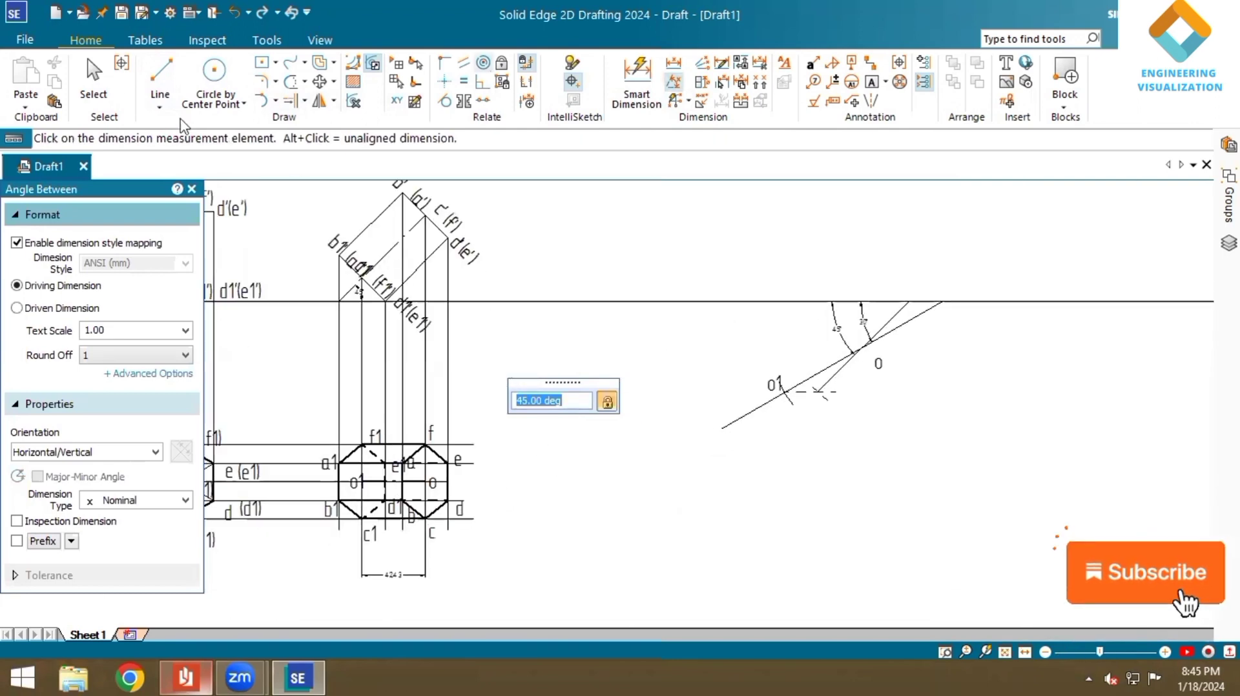
{"action": "left_click", "coordinate": [93, 87]}
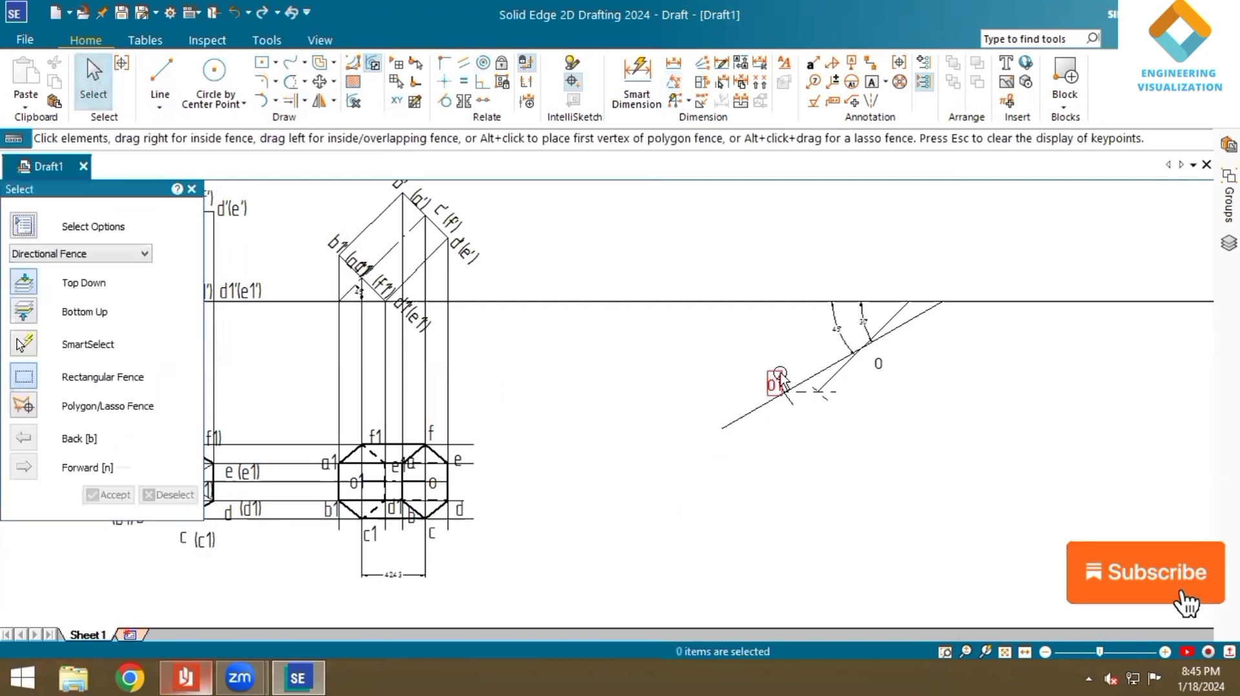
{"action": "left_click", "coordinate": [779, 380]}
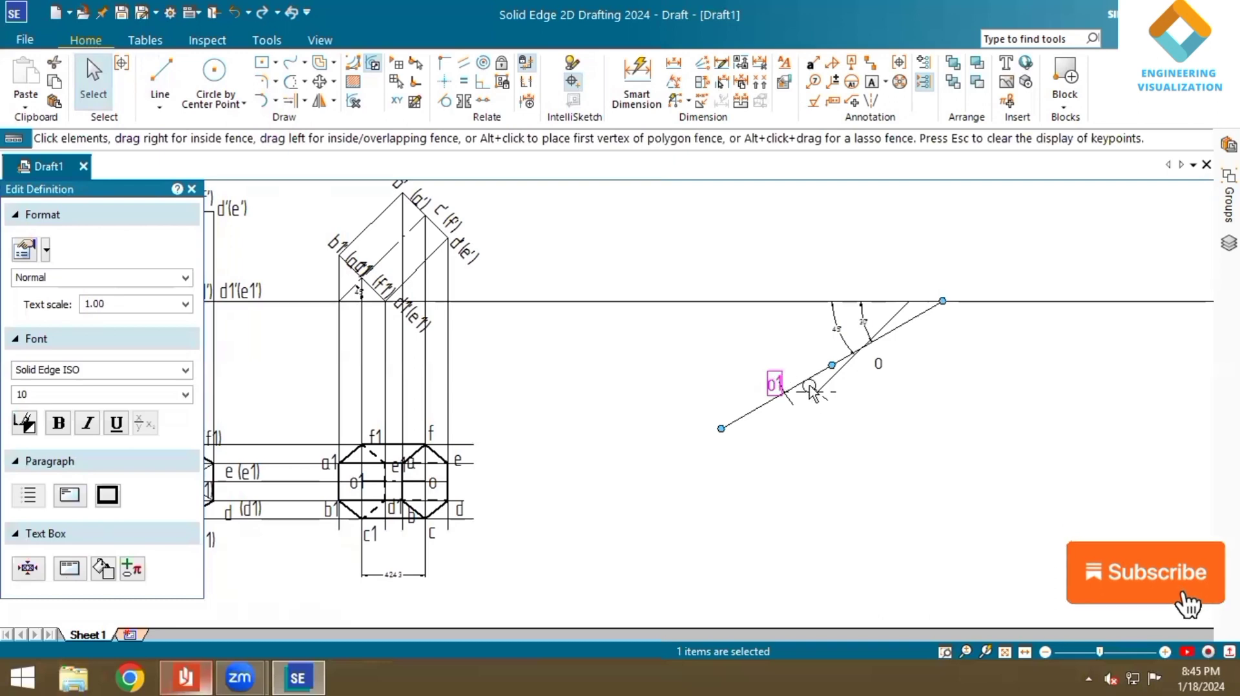
{"action": "key", "text": "Delete"}
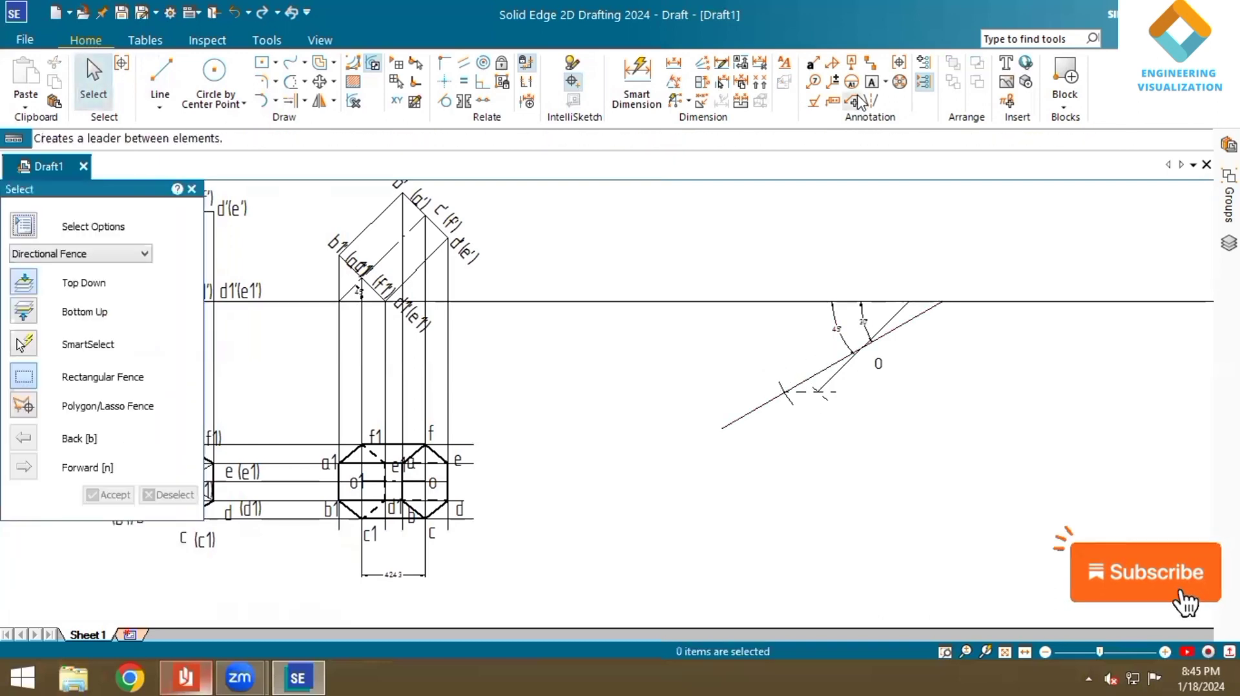
- Label the 60 mm arc's crossing on the 30-degree line o2 and the lower end of the new axis line o1
{"action": "left_click", "coordinate": [872, 82]}
{"action": "scroll", "coordinate": [791, 390], "scroll_direction": "up", "scroll_amount": 5}
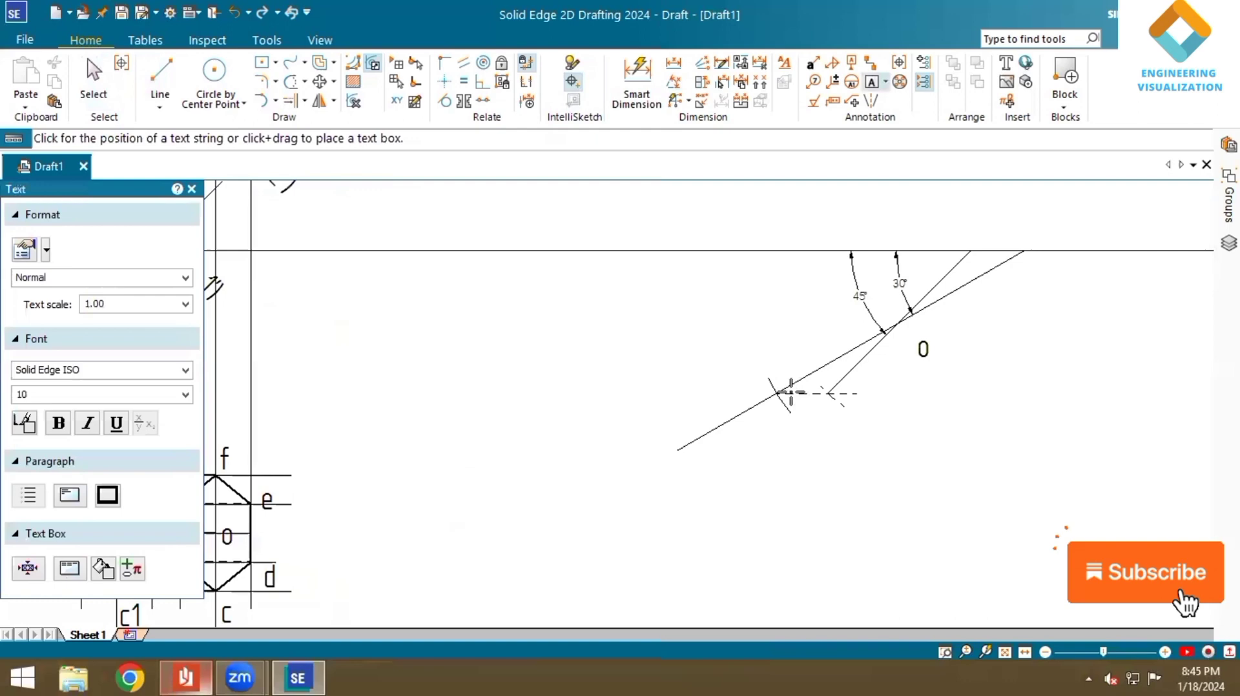
{"action": "left_click", "coordinate": [758, 371]}
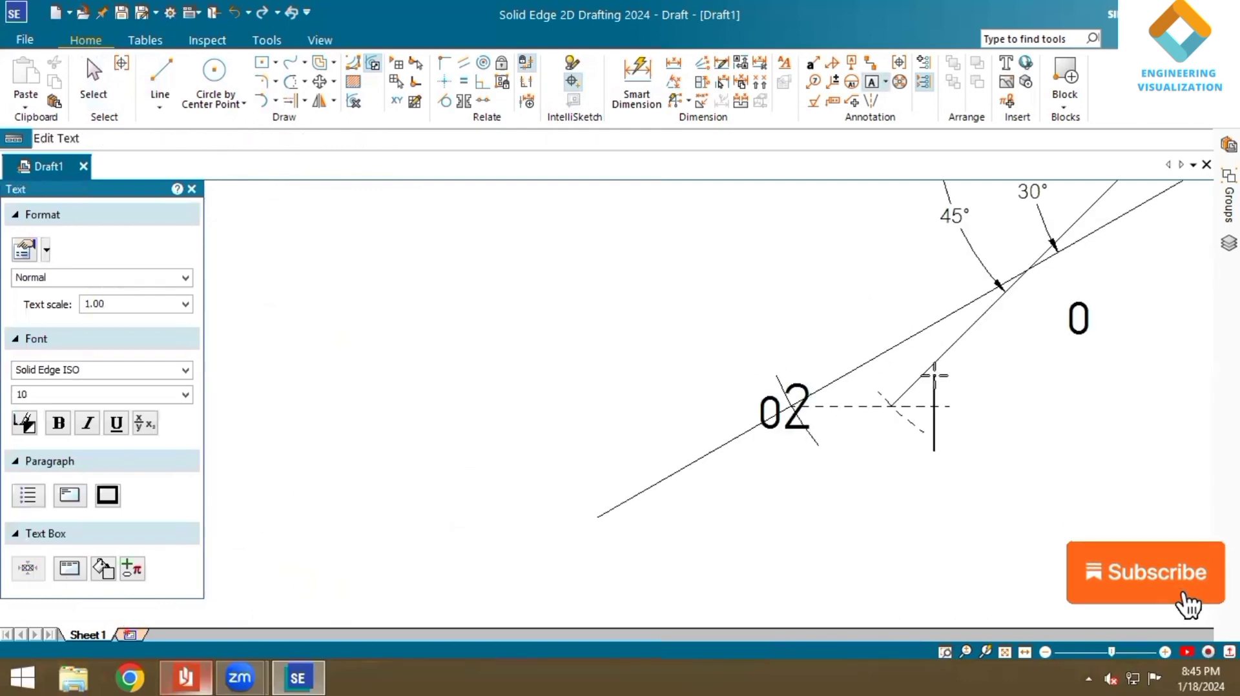
{"action": "type", "text": "o"}
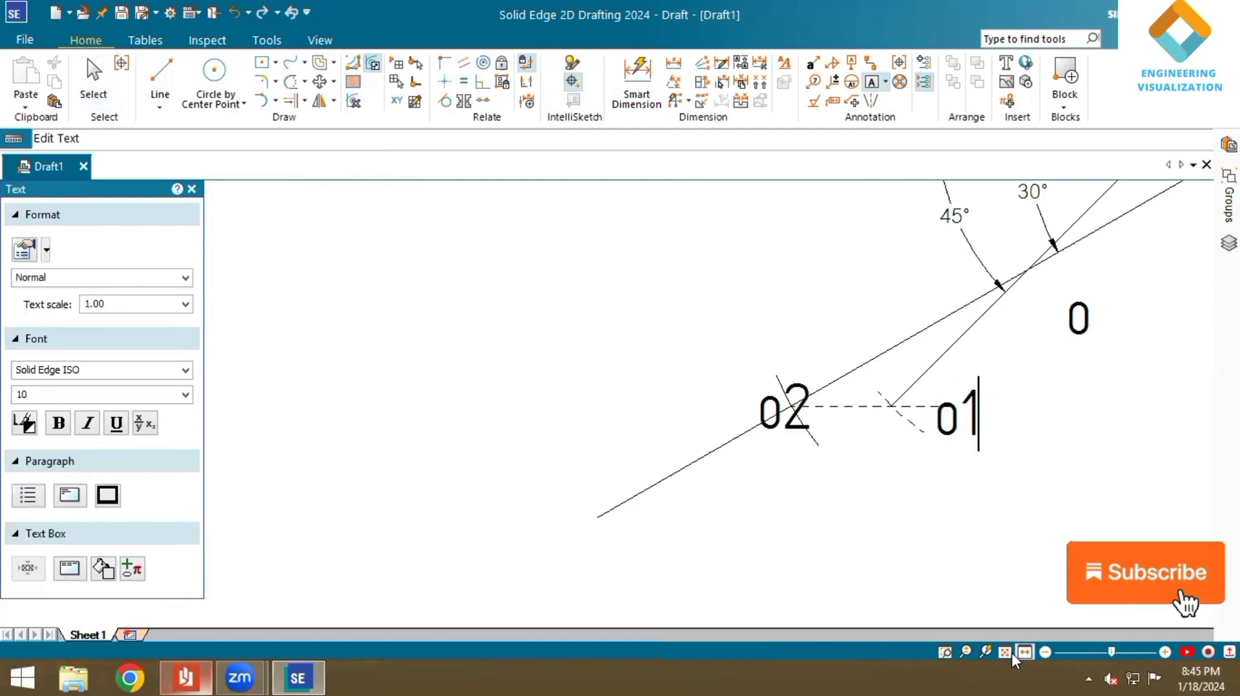
- Copy the inclined prism's top view with its enclosed labels, placing its axis end o on point o of the new axis
{"action": "left_click", "coordinate": [1004, 653]}
{"action": "scroll", "coordinate": [496, 508], "scroll_direction": "up", "scroll_amount": 8}
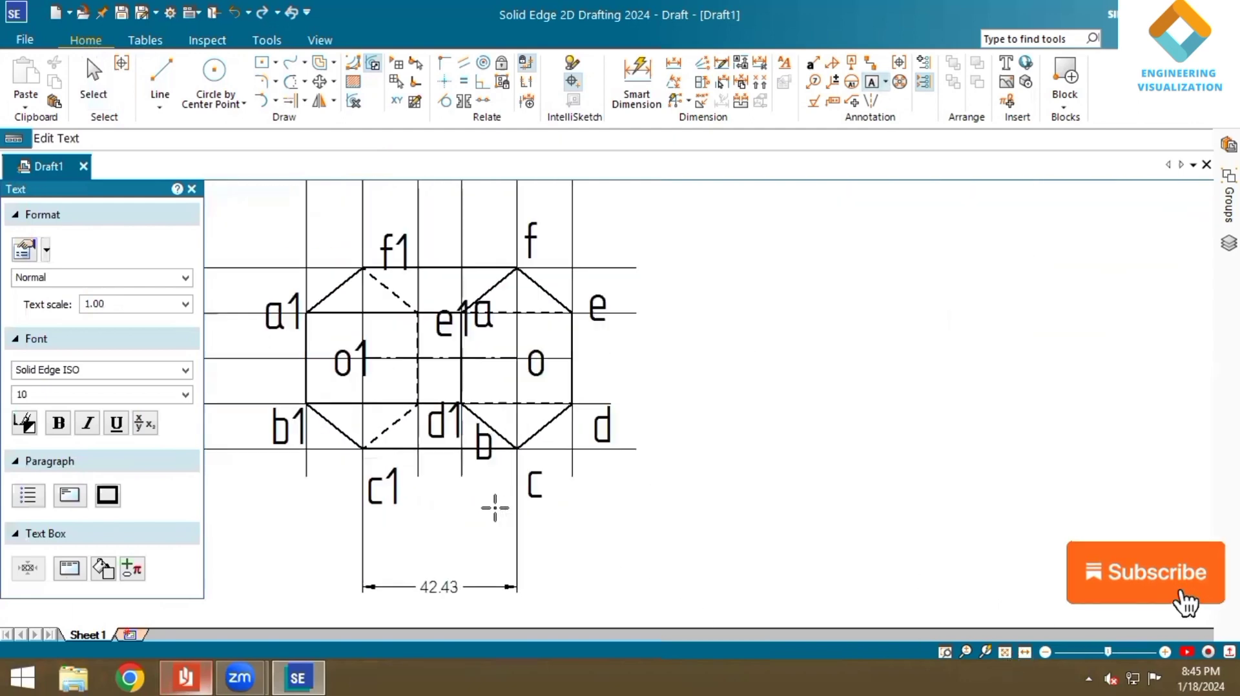
{"action": "left_click", "coordinate": [93, 83]}
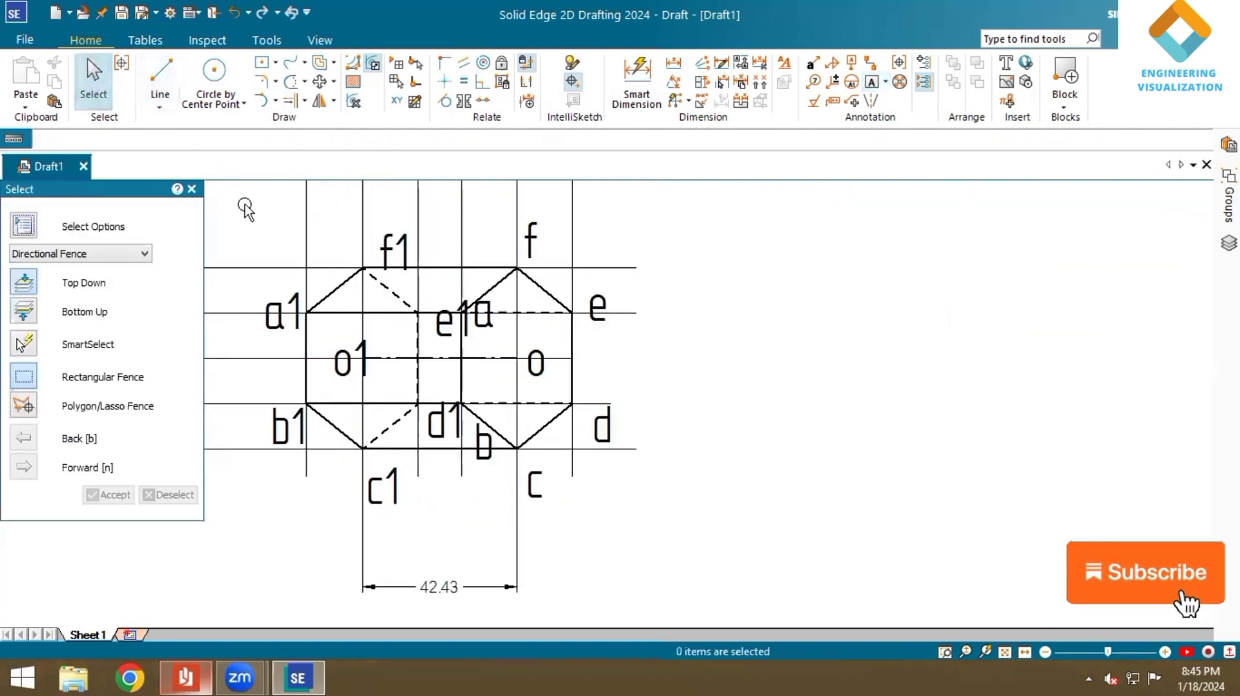
{"action": "left_click_drag", "start_coordinate": [246, 208], "coordinate": [670, 491]}
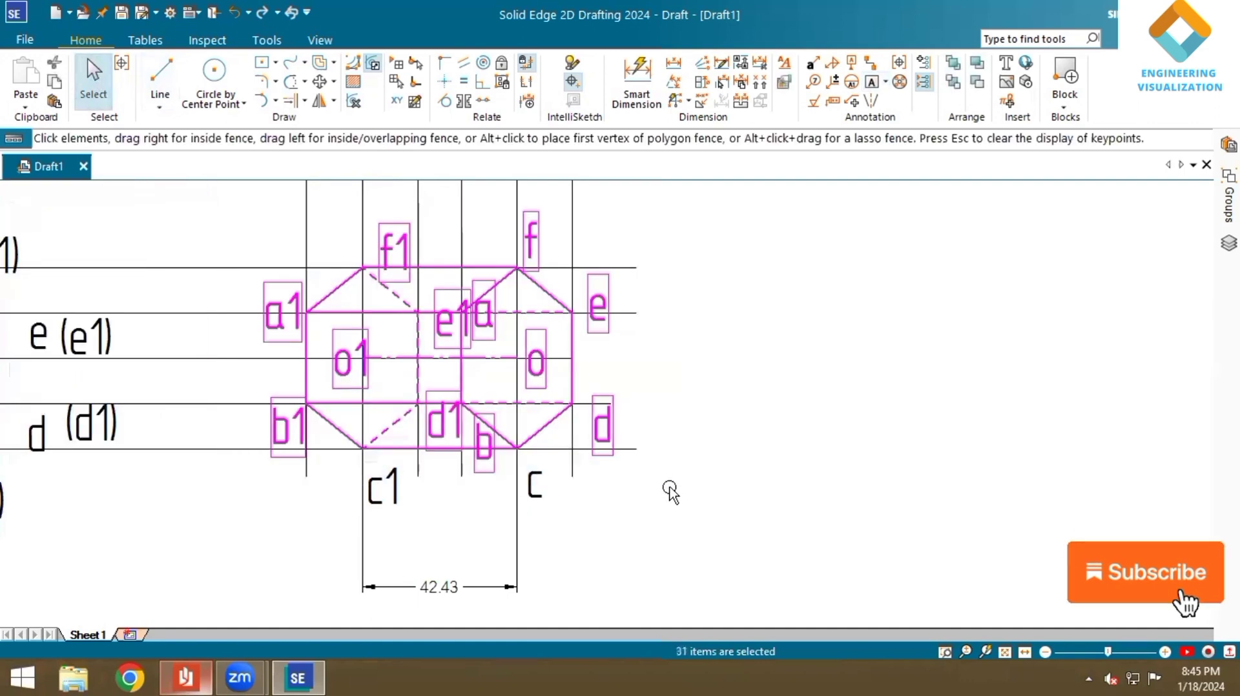
{"action": "left_click", "coordinate": [319, 82]}
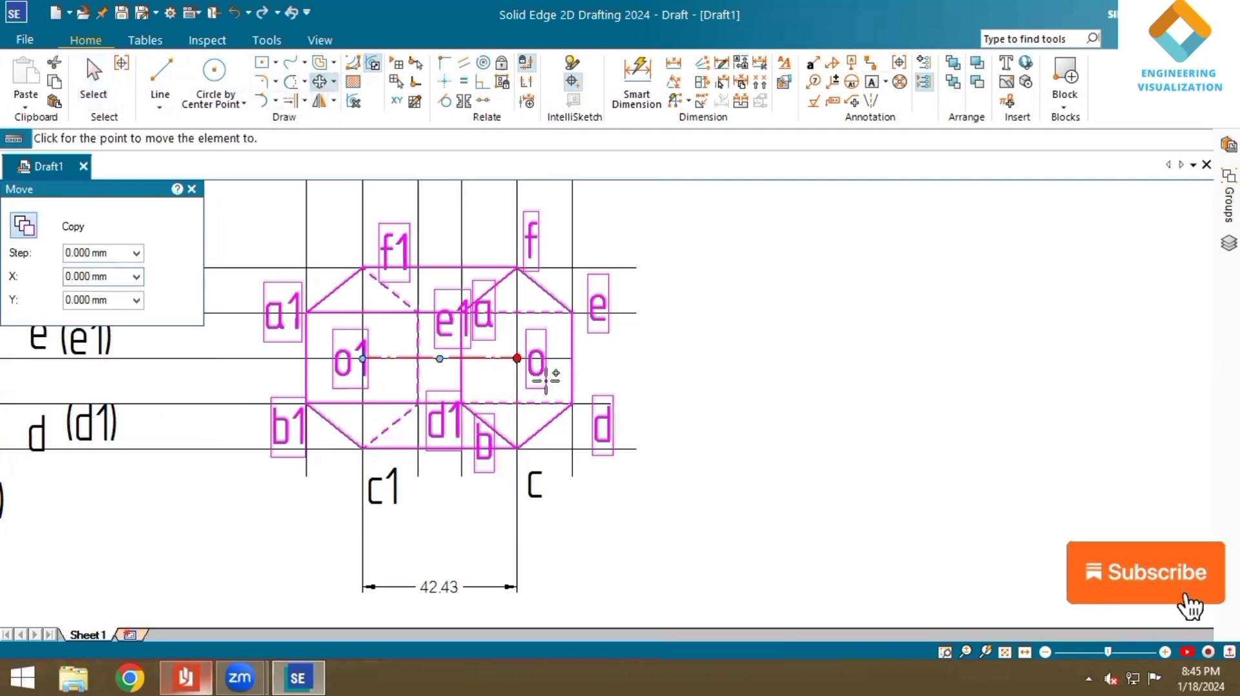
{"action": "left_click", "coordinate": [1004, 653]}
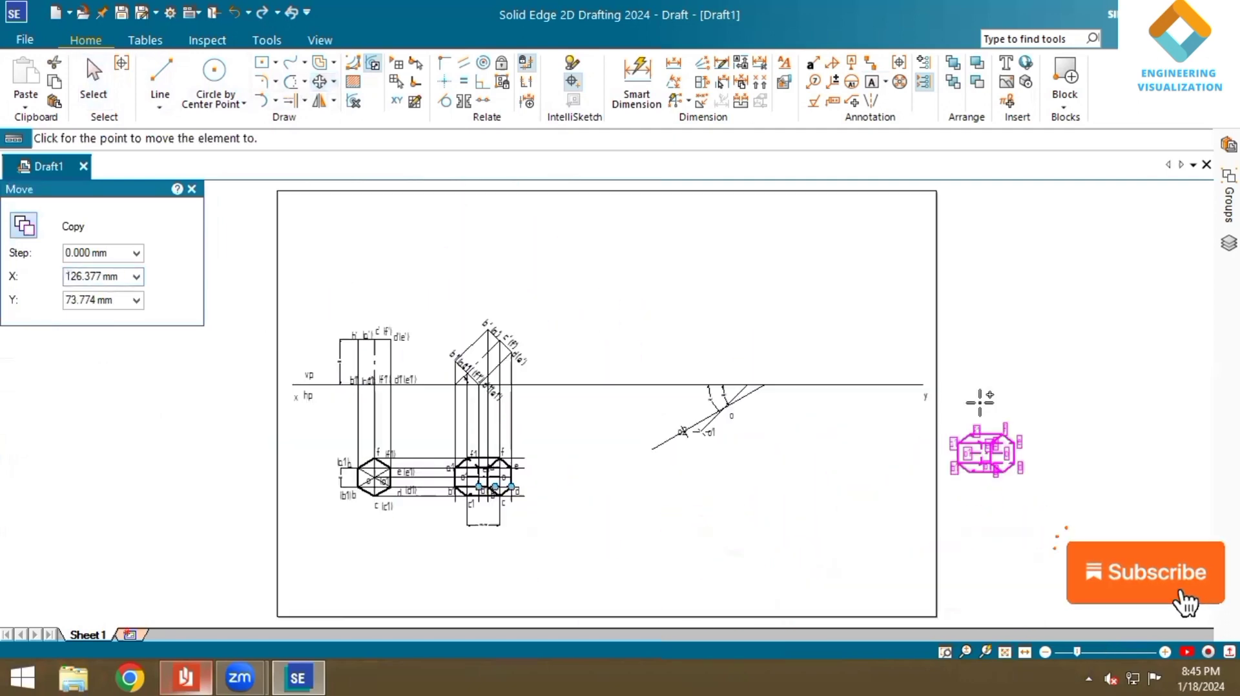
{"action": "scroll", "coordinate": [665, 427], "scroll_direction": "up", "scroll_amount": 6}
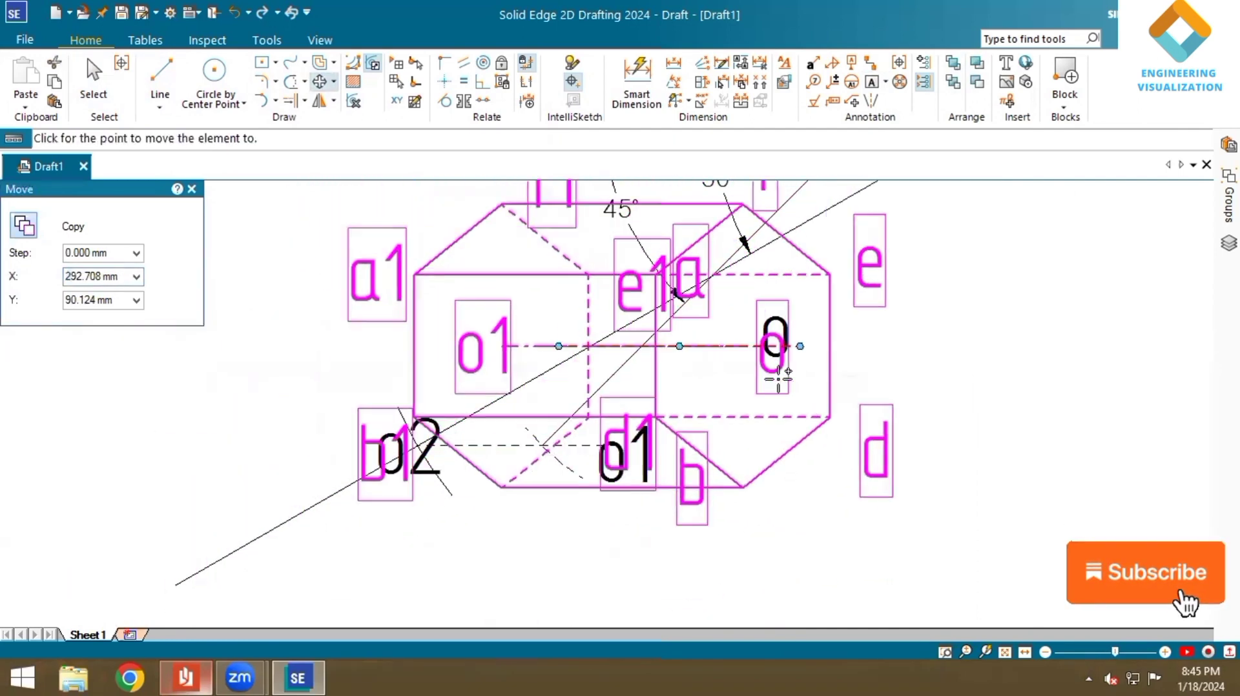
{"action": "key", "text": "Escape"}
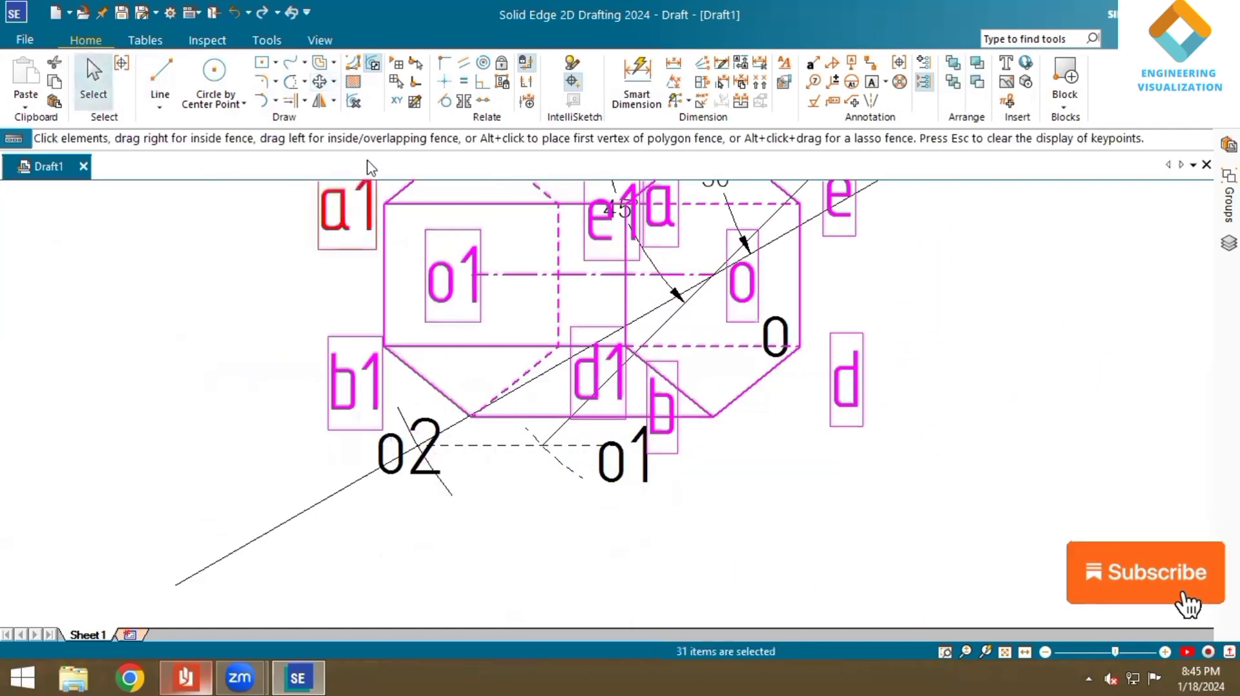
- Try rotating the copied top view about o so its axis lies along the line to o1
{"action": "left_click", "coordinate": [334, 82]}
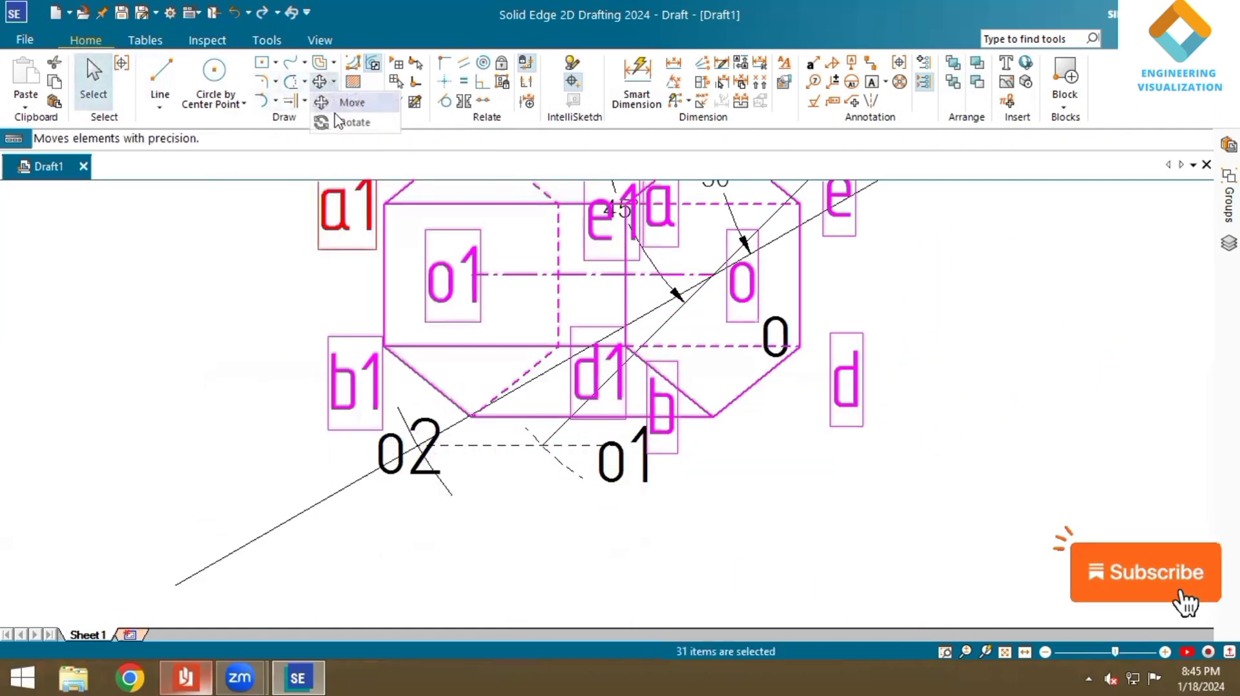
{"action": "left_click", "coordinate": [352, 110]}
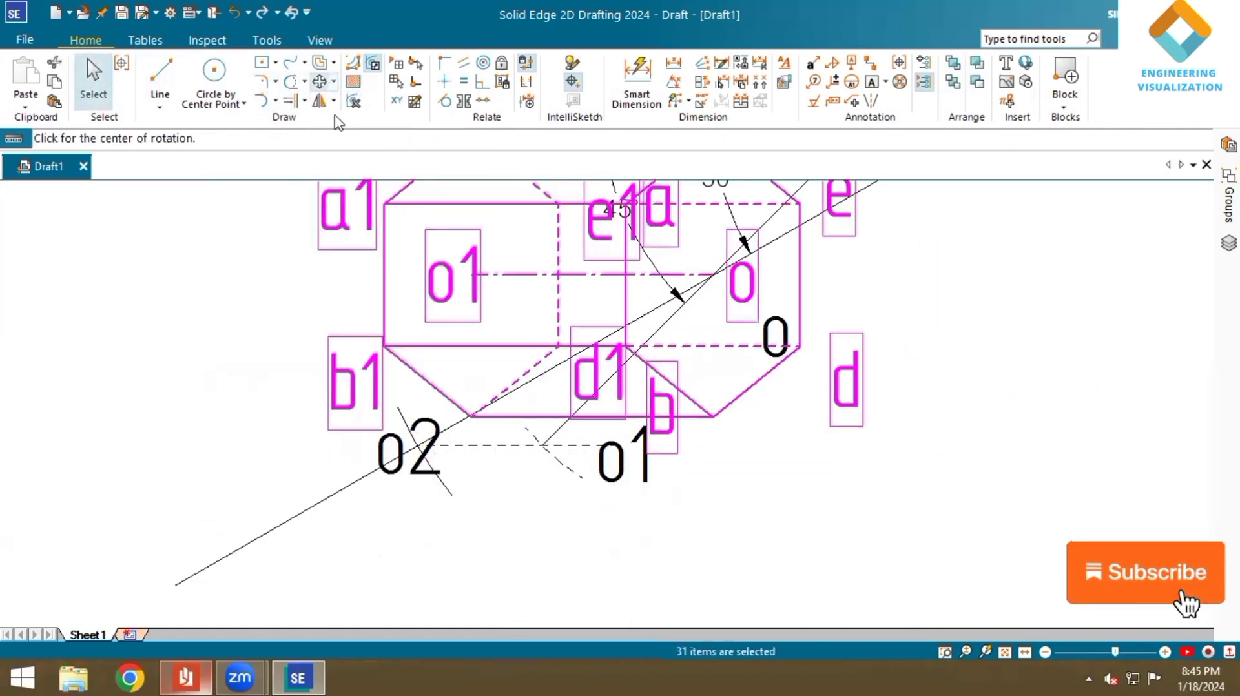
{"action": "left_click", "coordinate": [716, 272]}
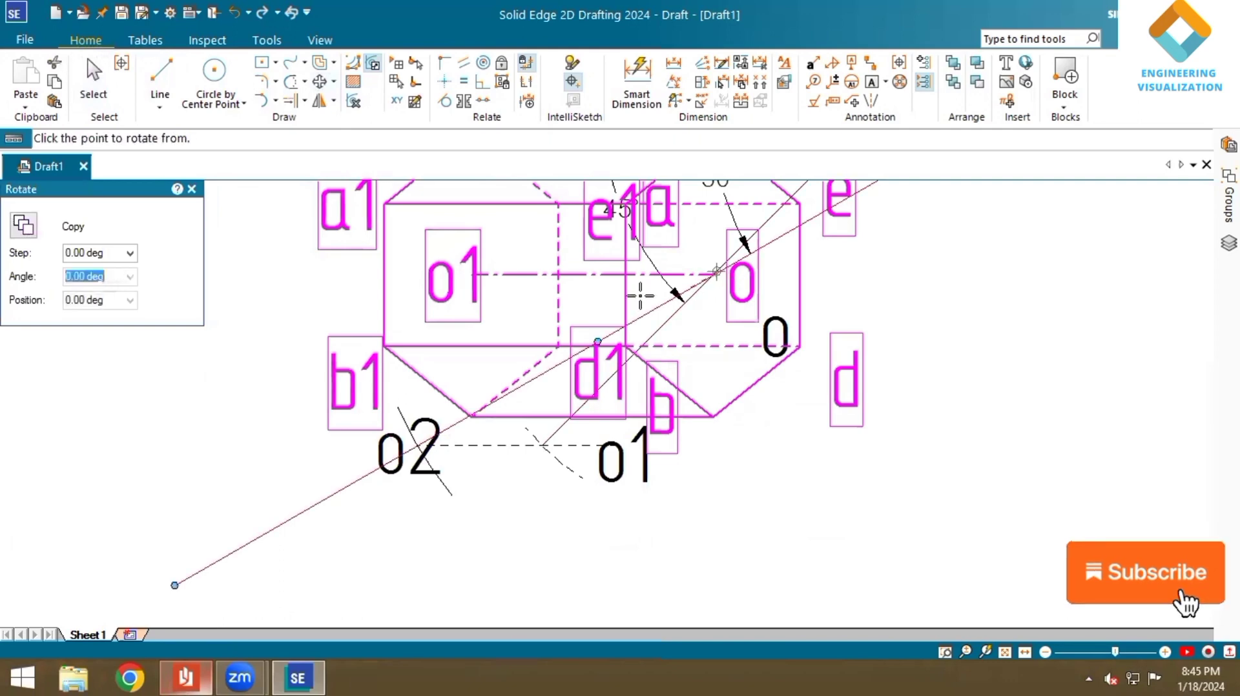
{"action": "left_click", "coordinate": [472, 276]}
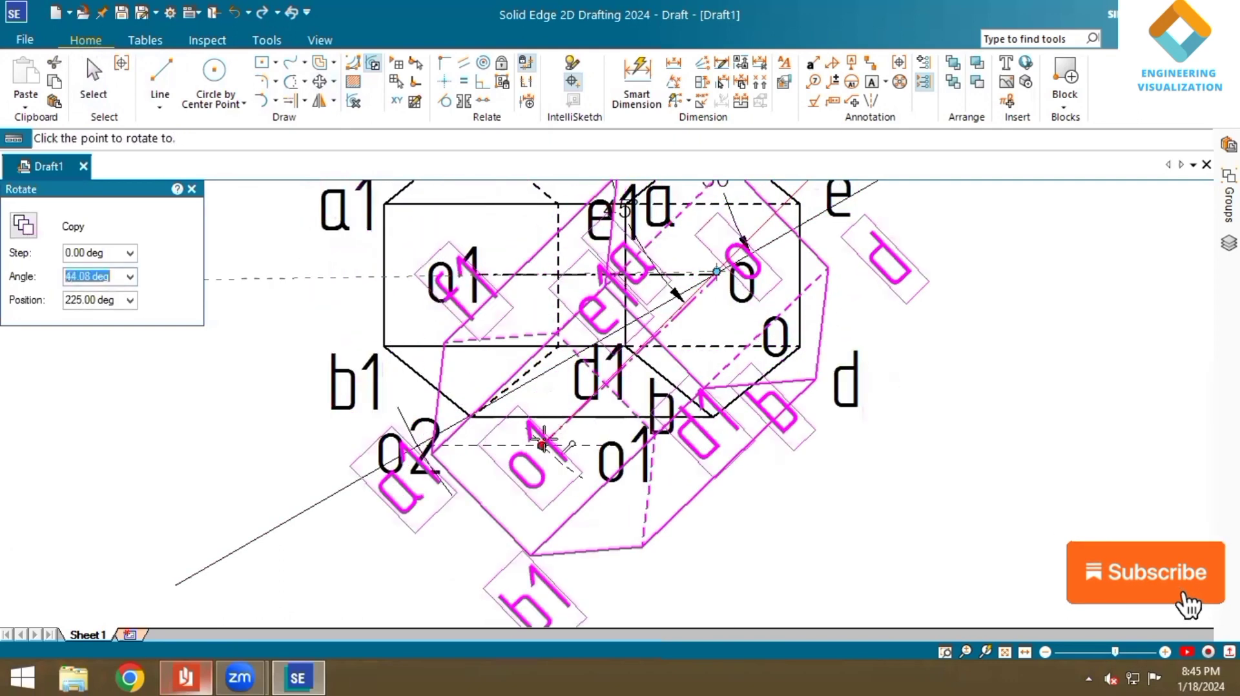
{"action": "left_click", "coordinate": [542, 443]}
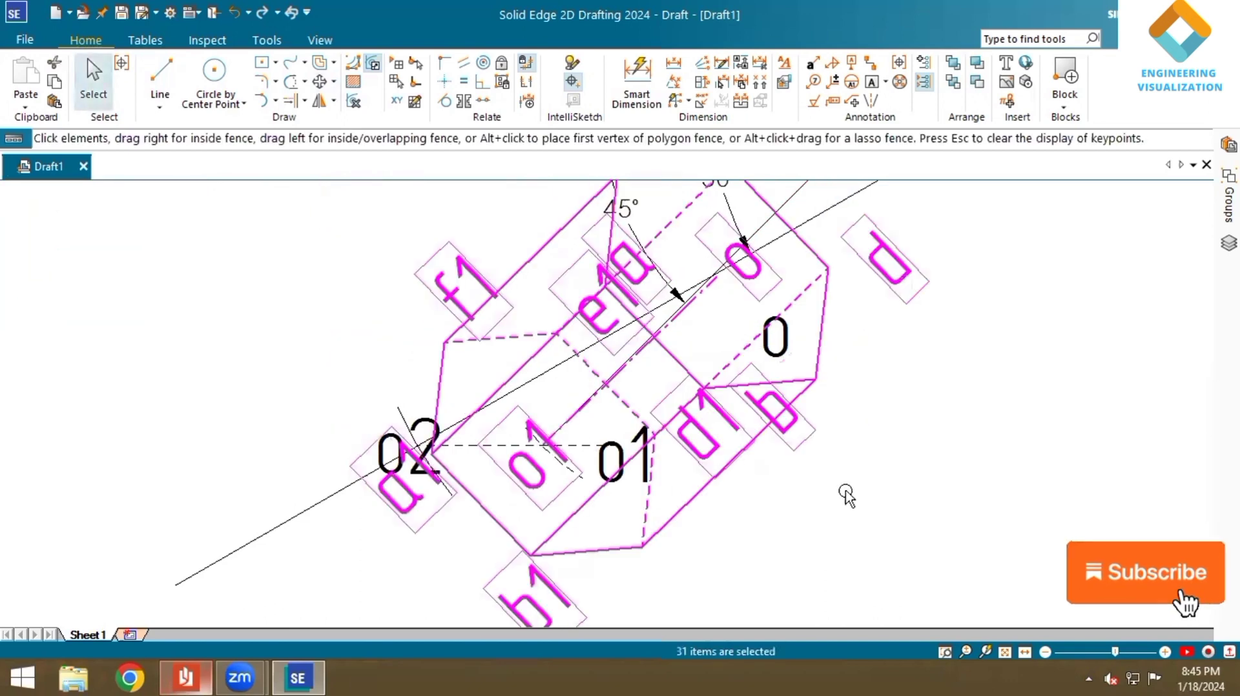
{"action": "left_click", "coordinate": [1005, 655]}
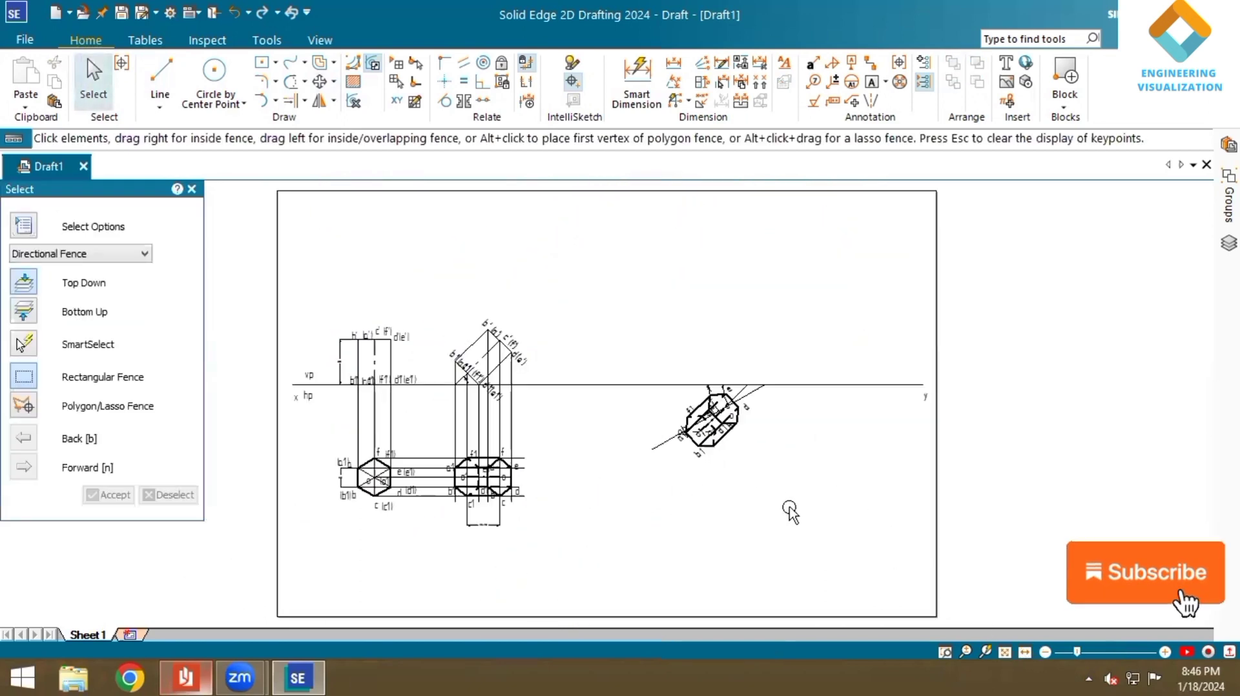
{"action": "scroll", "coordinate": [742, 452], "scroll_direction": "up", "scroll_amount": 5}
{"action": "scroll", "coordinate": [723, 411], "scroll_direction": "up", "scroll_amount": 5}
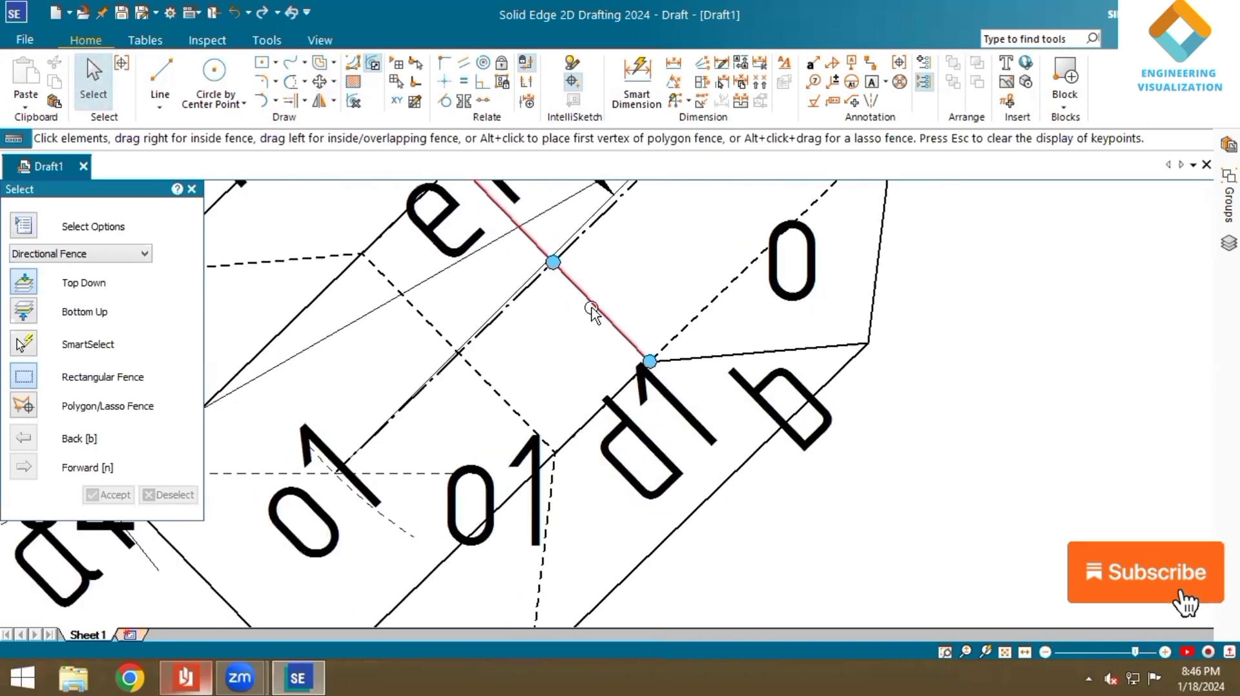
- Undo the rotation of the copied top view
{"action": "key", "text": "ctrl+z"}
{"action": "scroll", "coordinate": [704, 398], "scroll_direction": "down", "scroll_amount": 3}
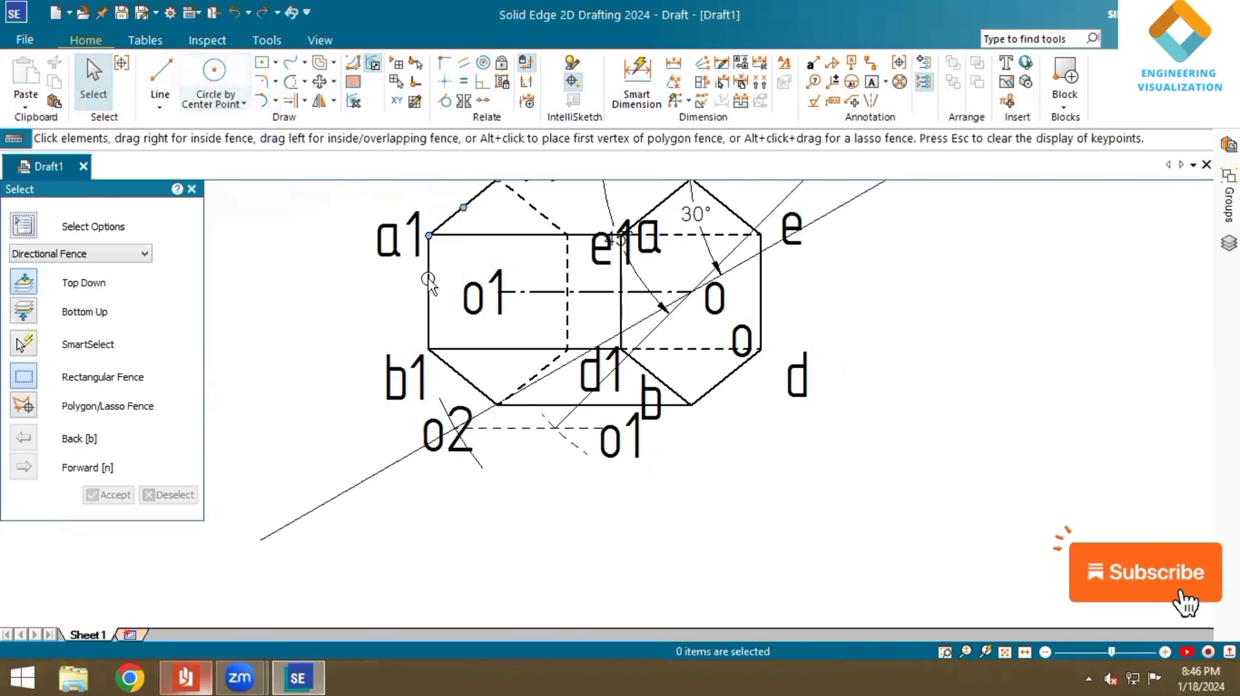
{"action": "scroll", "coordinate": [430, 279], "scroll_direction": "down", "scroll_amount": 2}
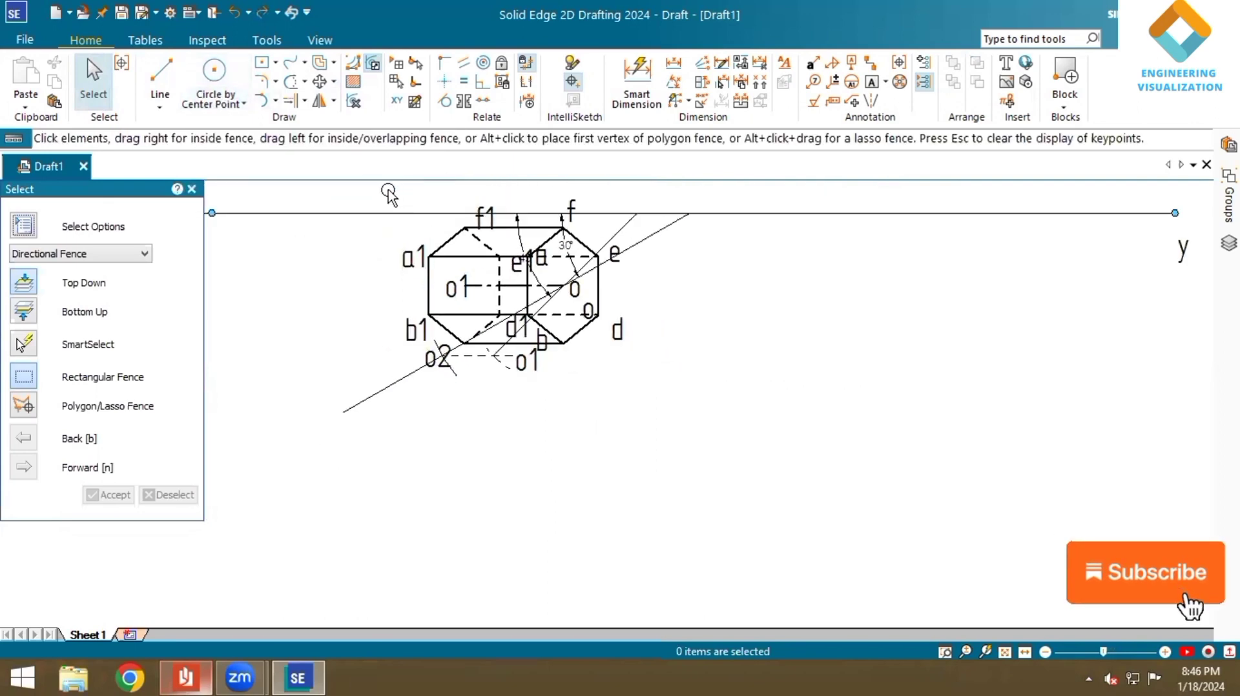
- Rotate the copied top view together with the fenced labels, angle dimensions and construction lines by 45 degrees about o
{"action": "left_click_drag", "start_coordinate": [356, 189], "coordinate": [661, 423]}
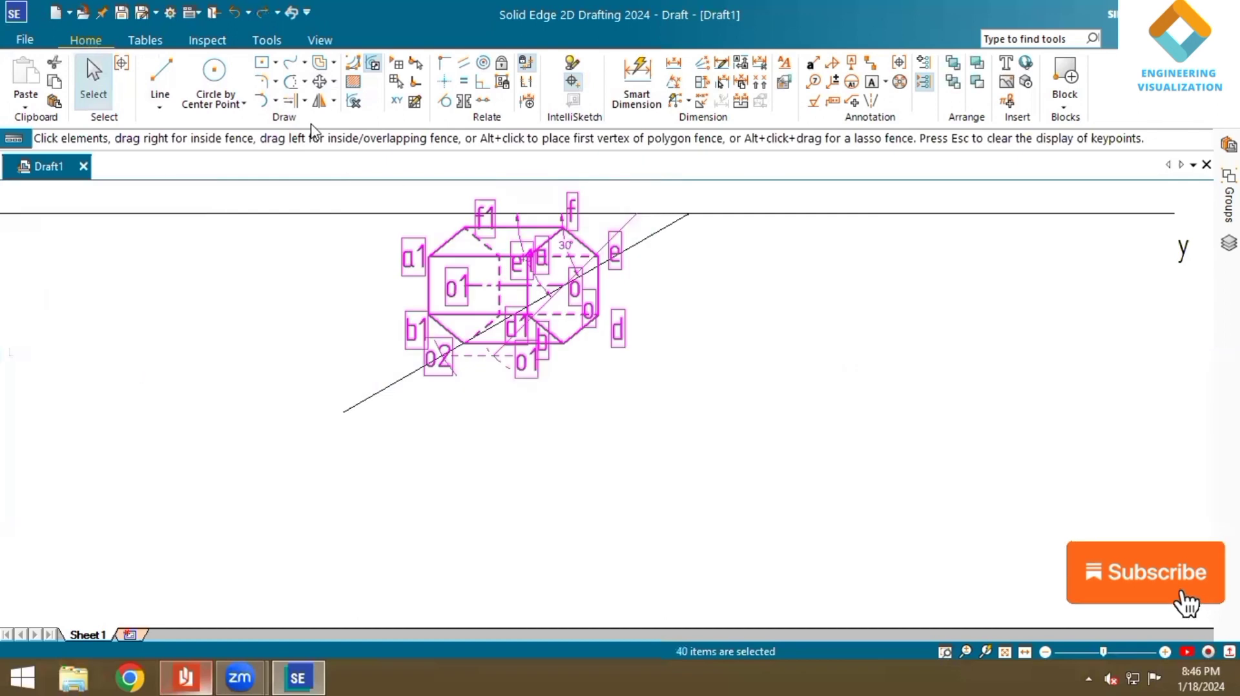
{"action": "left_click", "coordinate": [335, 82]}
{"action": "left_click", "coordinate": [352, 124]}
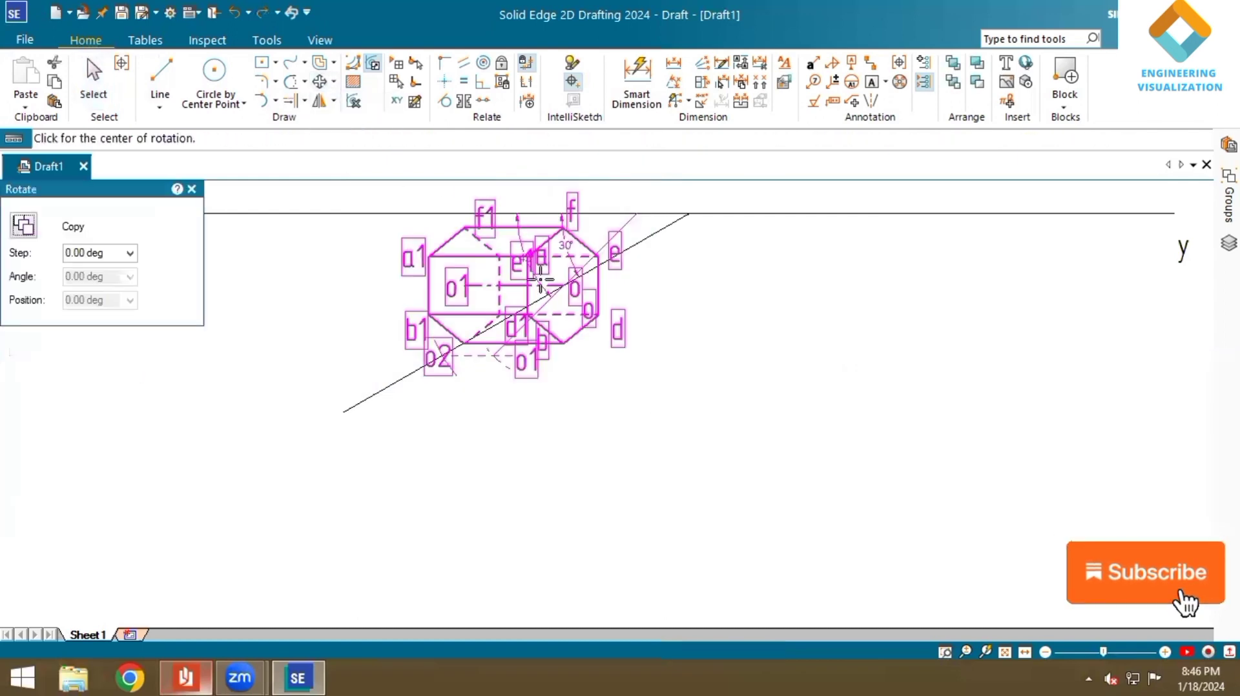
{"action": "left_click", "coordinate": [478, 284]}
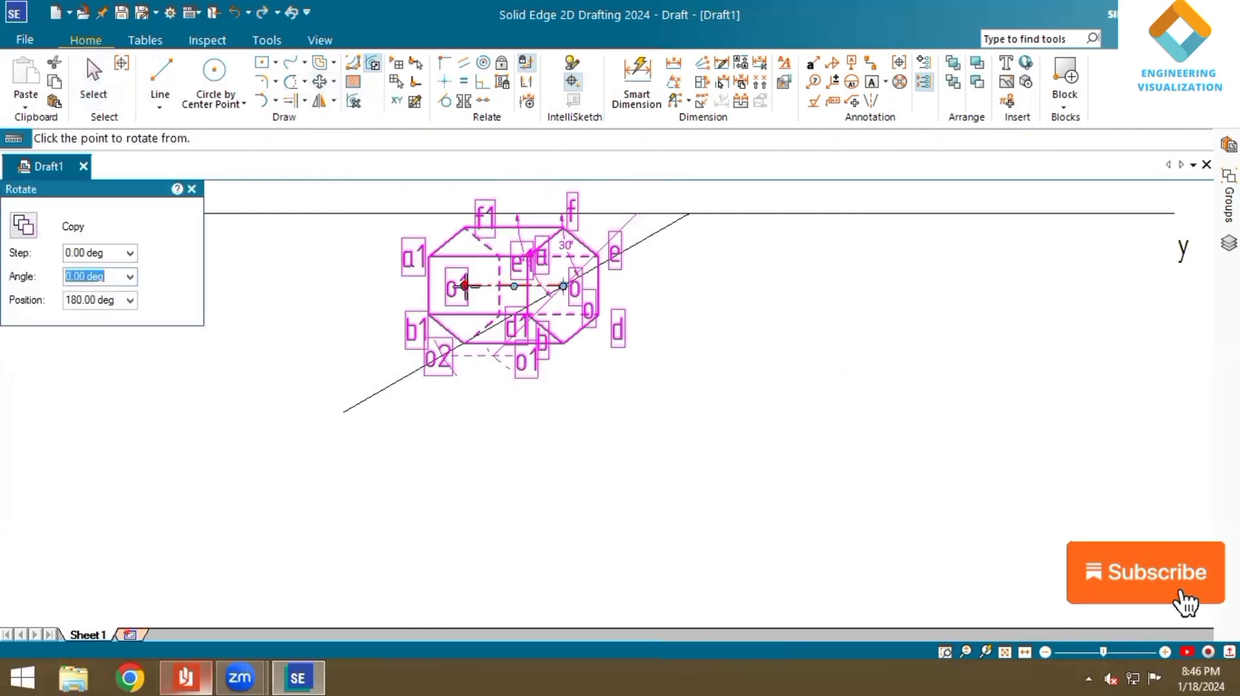
{"action": "scroll", "coordinate": [505, 343], "scroll_direction": "up", "scroll_amount": 4}
{"action": "scroll", "coordinate": [505, 343], "scroll_direction": "up", "scroll_amount": 6}
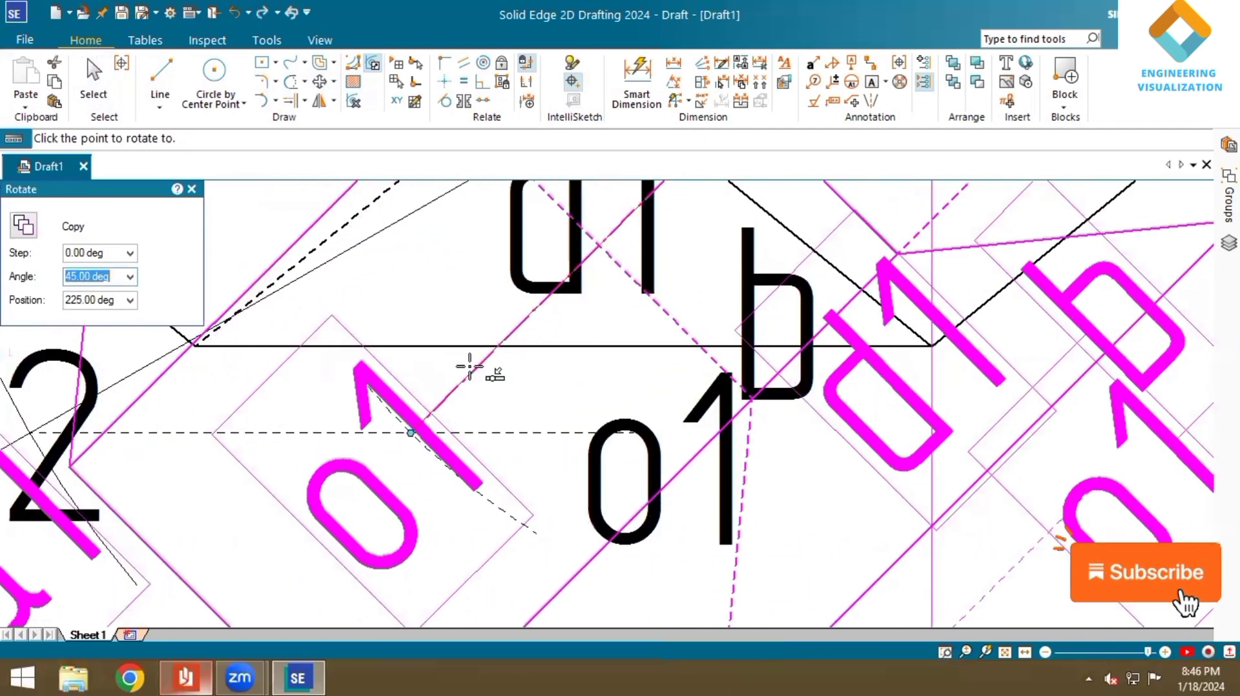
{"action": "left_click", "coordinate": [445, 395]}
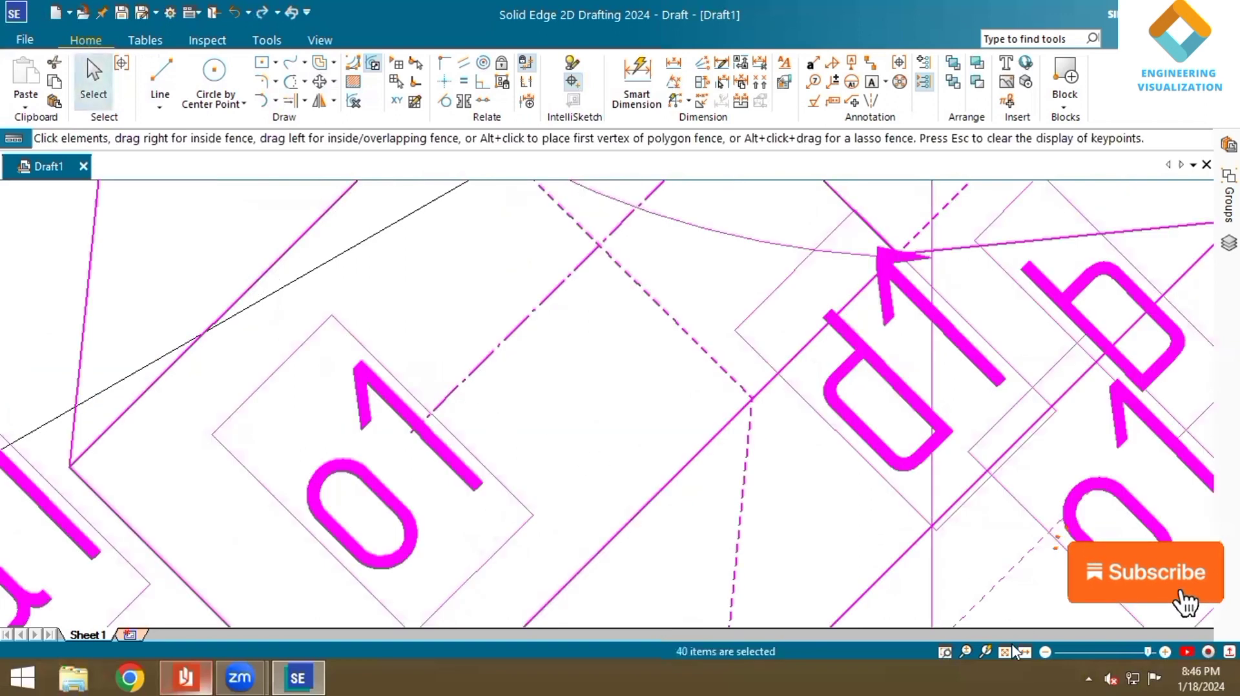
{"action": "left_click", "coordinate": [1001, 650]}
{"action": "left_click", "coordinate": [777, 457]}
{"action": "scroll", "coordinate": [753, 415], "scroll_direction": "up", "scroll_amount": 5}
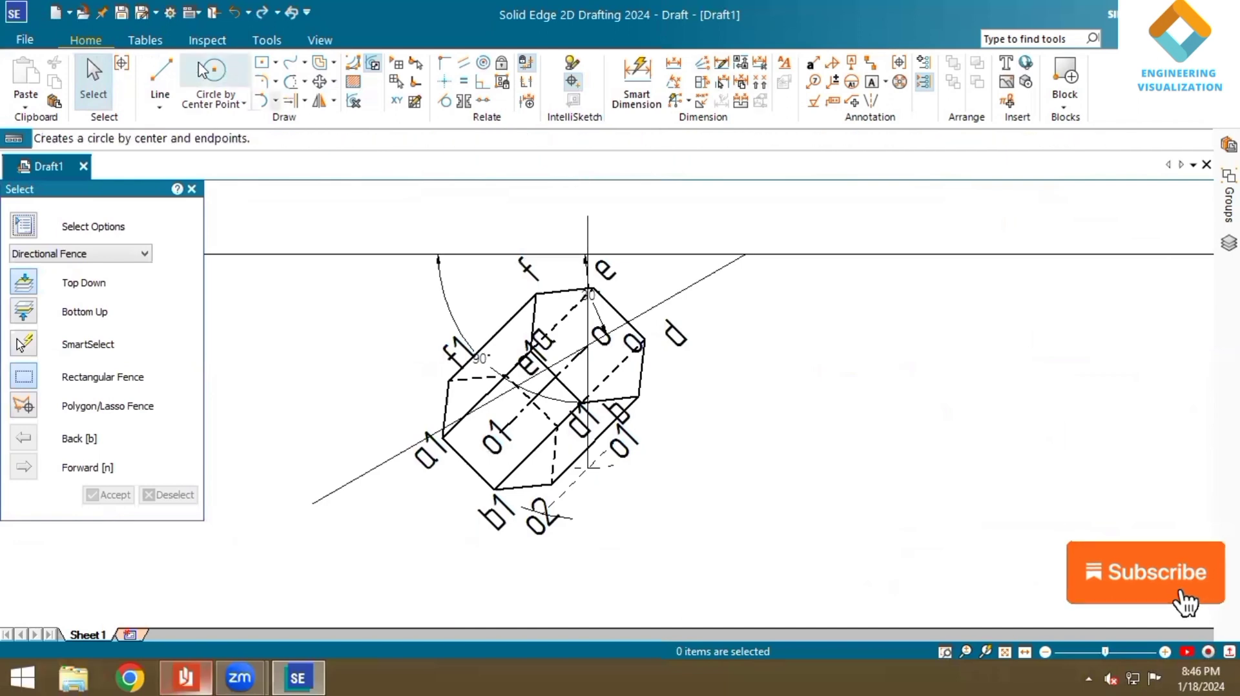
- Draw vertical projectors from corners f, e and d up past the xy line to a common height, e's about 109 mm long
{"action": "left_click", "coordinate": [160, 74]}
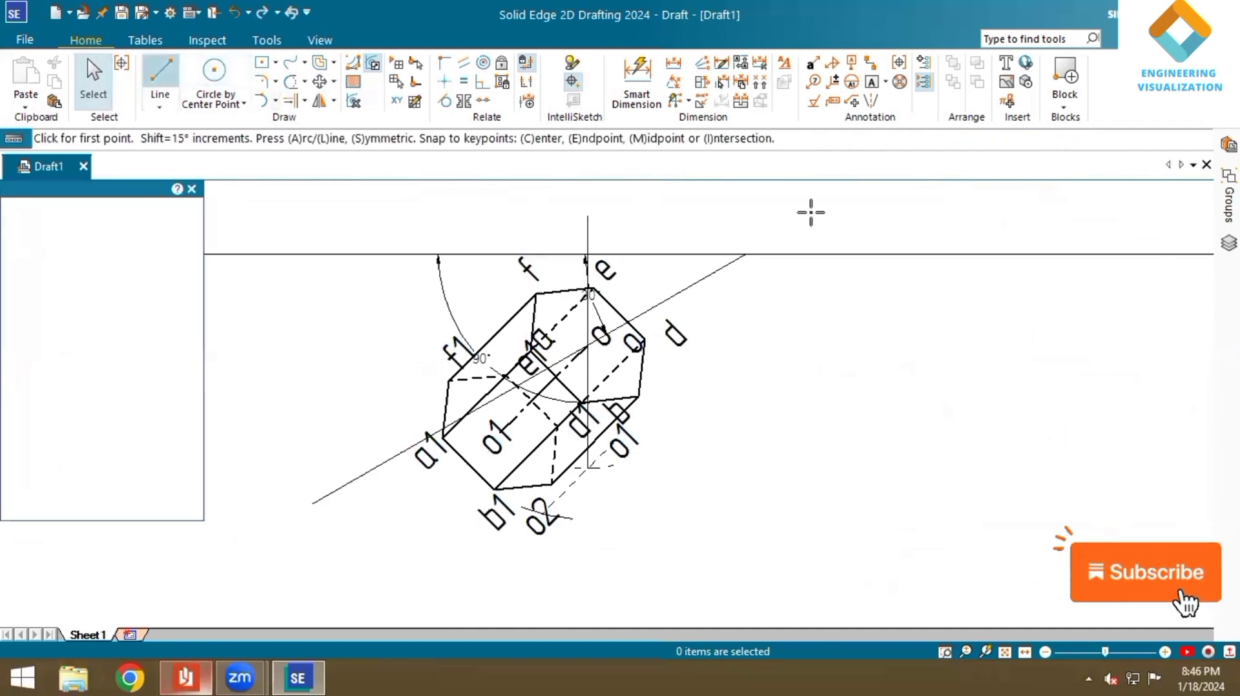
{"action": "left_click", "coordinate": [1003, 651]}
{"action": "scroll", "coordinate": [734, 381], "scroll_direction": "up", "scroll_amount": 4}
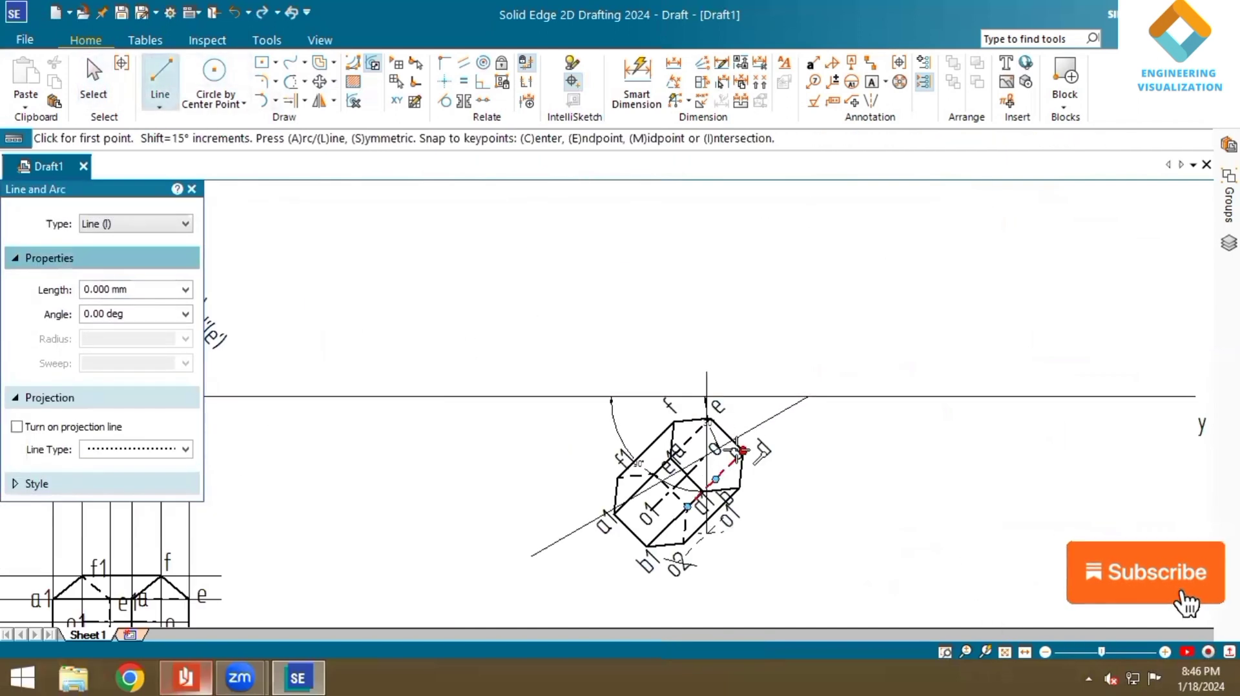
{"action": "left_click", "coordinate": [153, 491]}
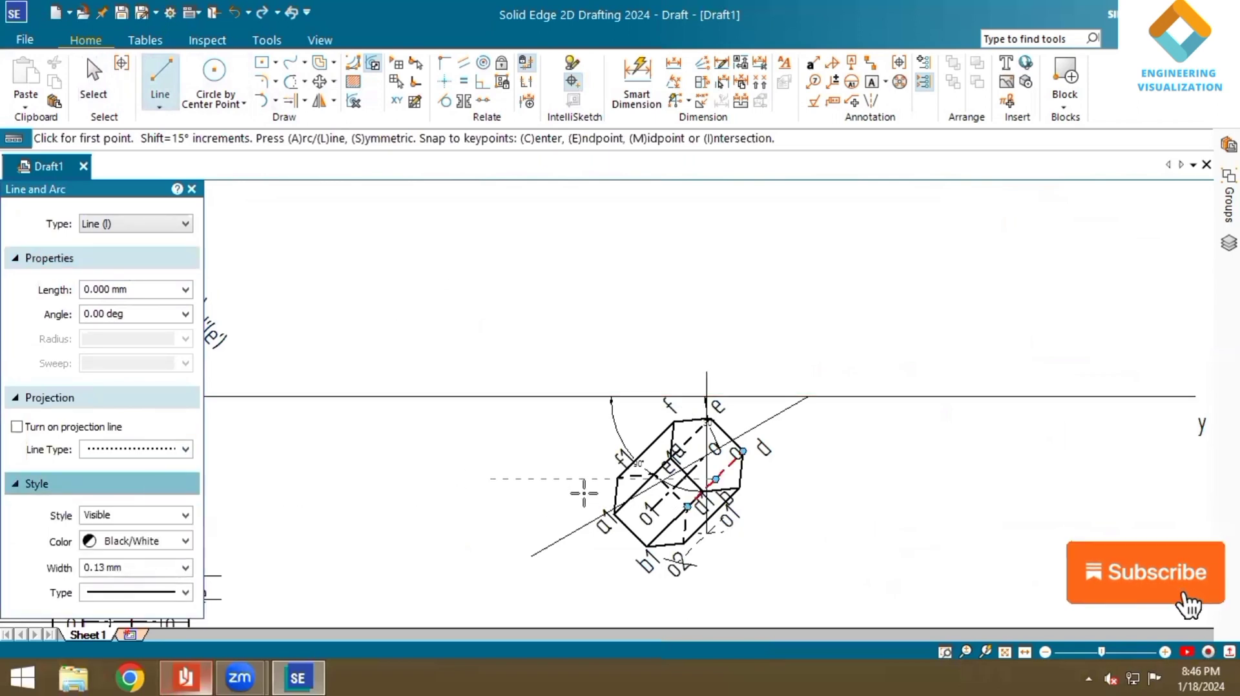
{"action": "left_click", "coordinate": [674, 421]}
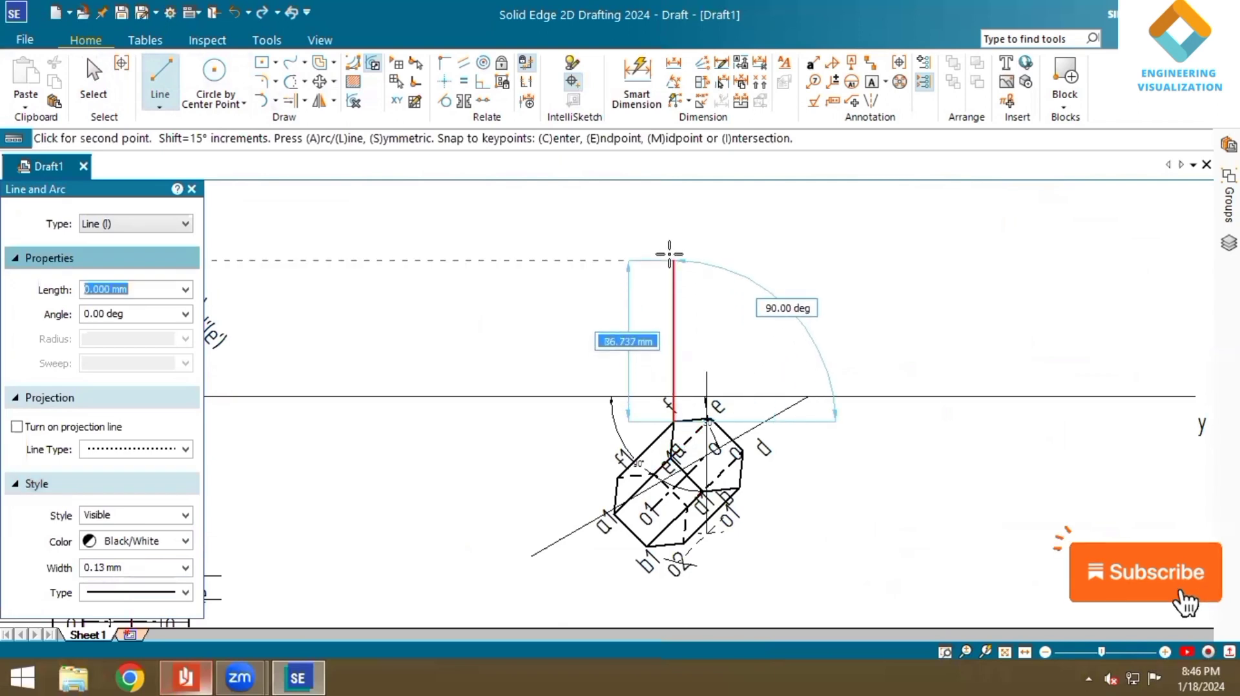
{"action": "left_click", "coordinate": [671, 213]}
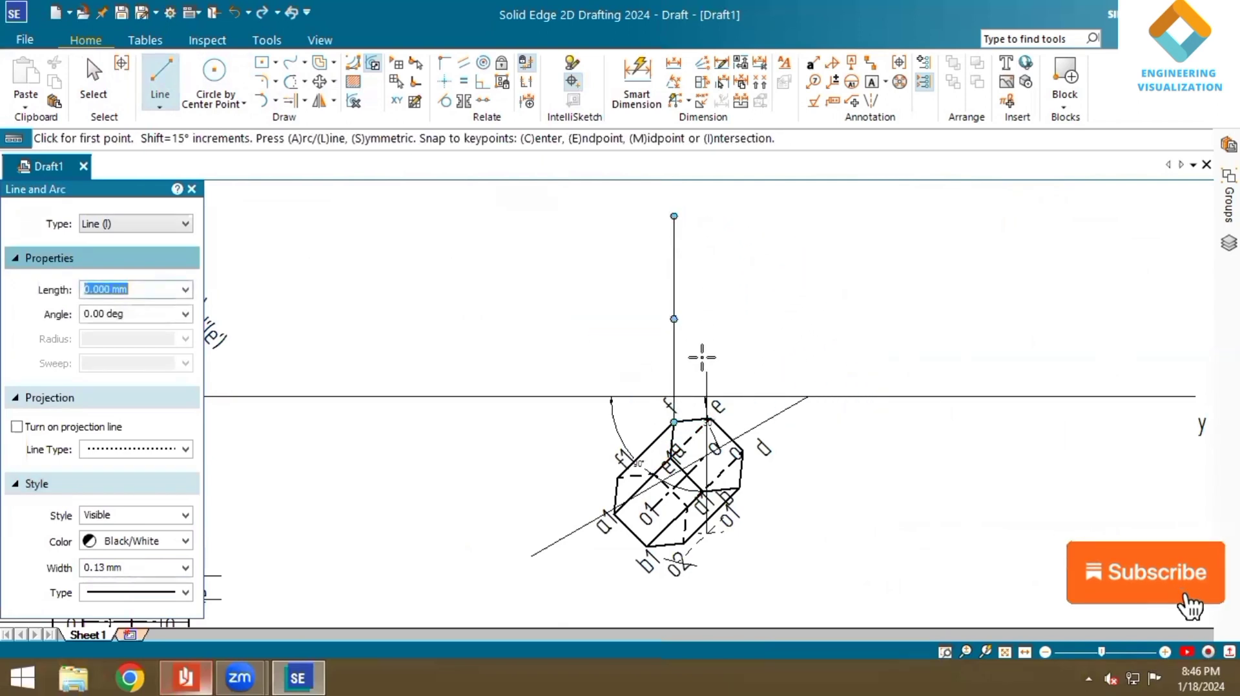
{"action": "left_click", "coordinate": [710, 417]}
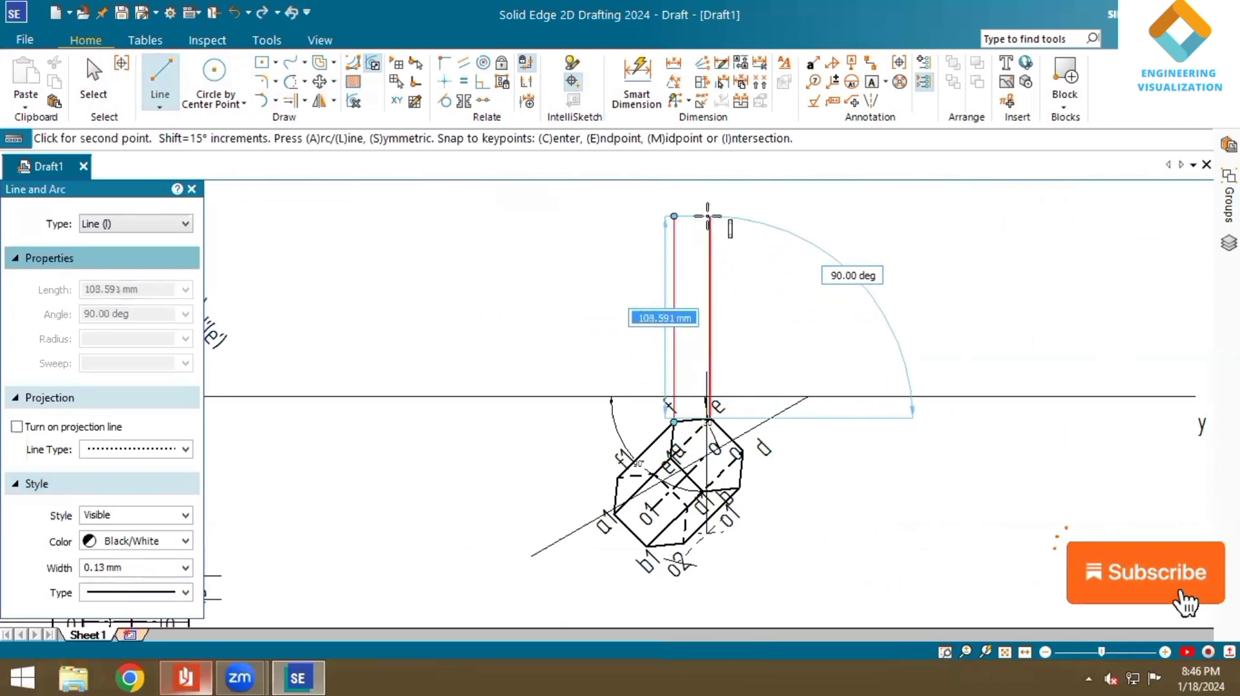
{"action": "left_click", "coordinate": [710, 215]}
{"action": "left_click", "coordinate": [742, 451]}
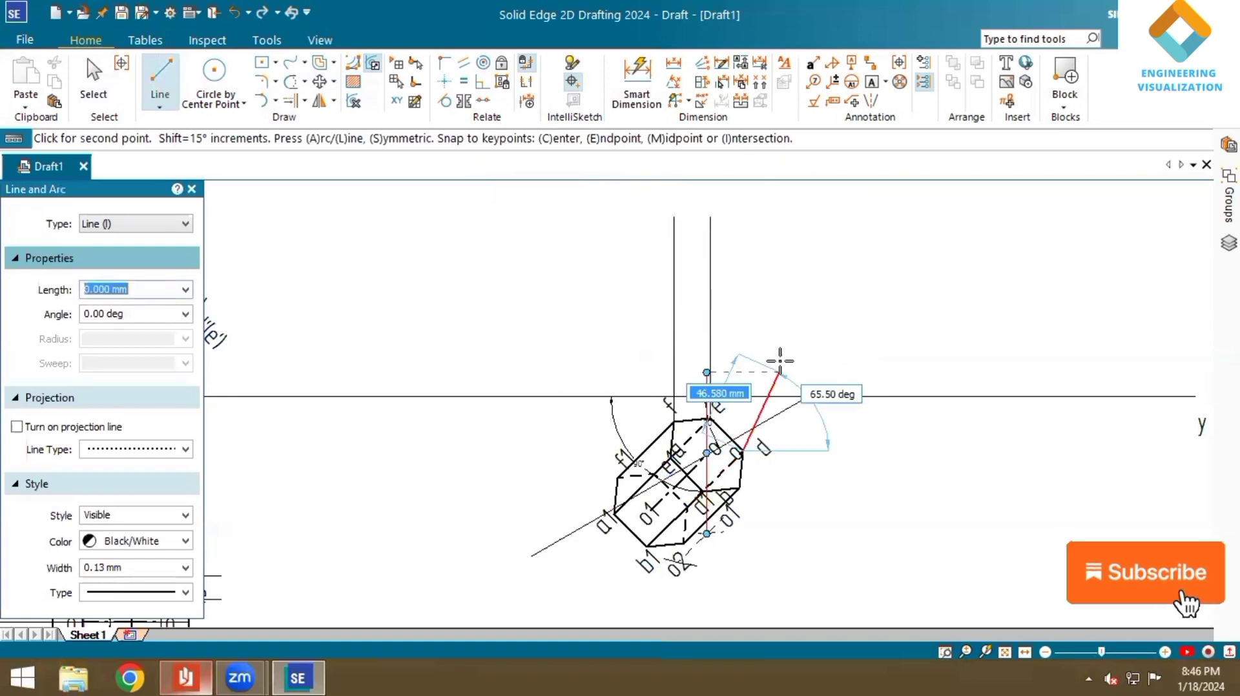
{"action": "left_click", "coordinate": [743, 217]}
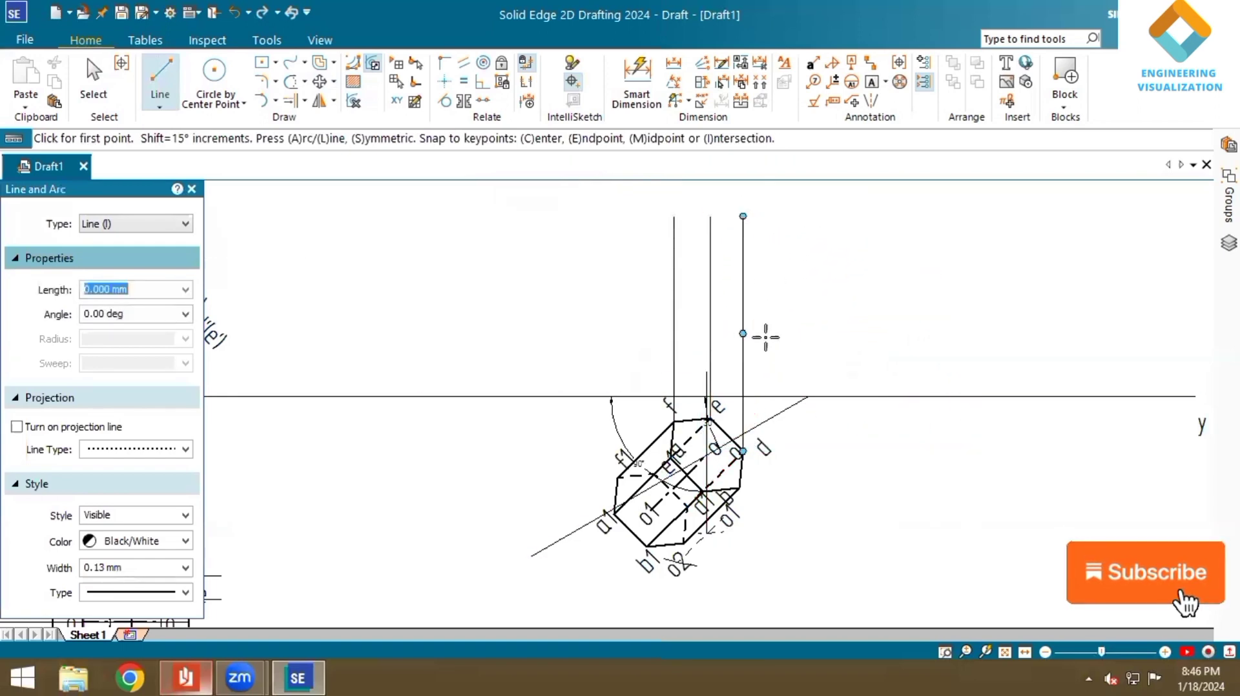
- Draw a vertical projector about 133 mm long from corner a of the rotated top view up past the xy line
{"action": "left_click", "coordinate": [670, 458]}
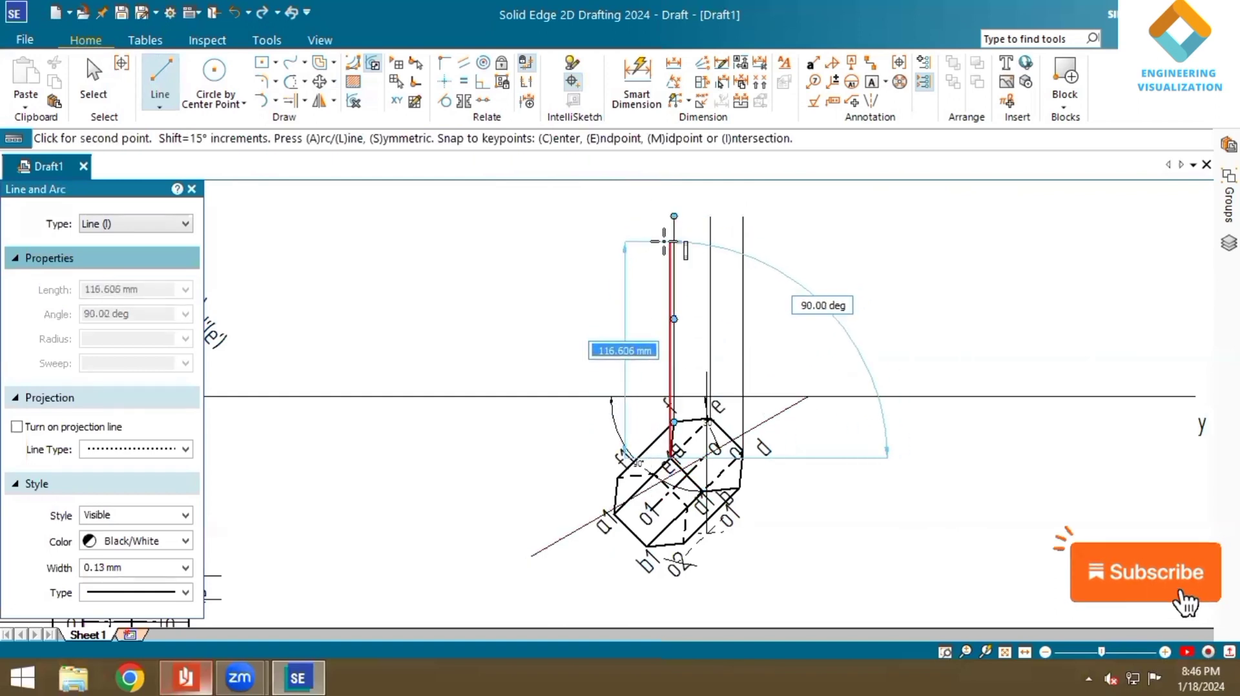
{"action": "scroll", "coordinate": [665, 242], "scroll_direction": "up", "scroll_amount": 2}
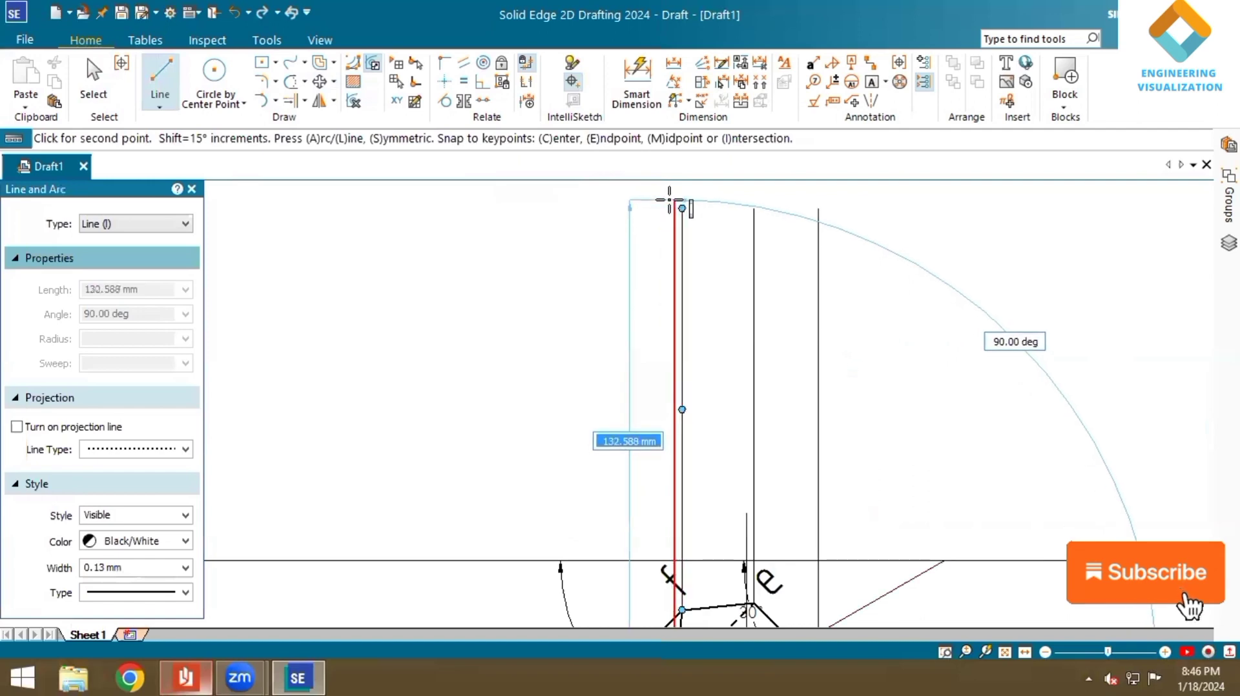
{"action": "left_click", "coordinate": [669, 201]}
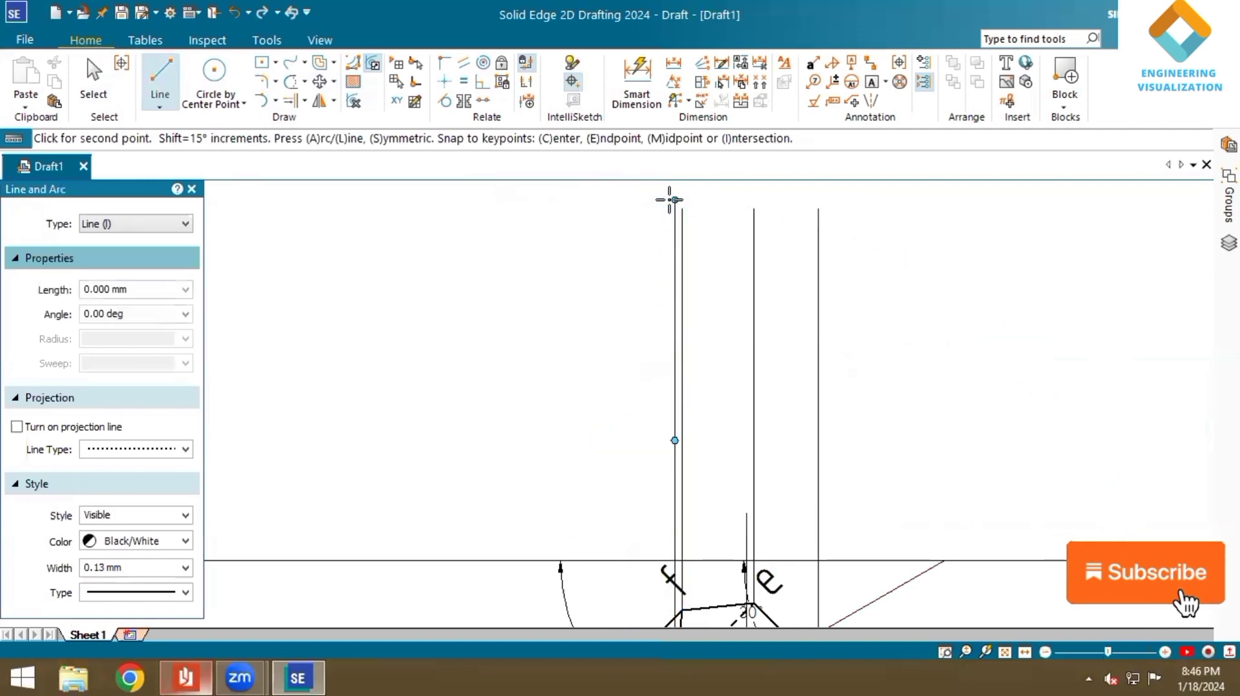
{"action": "left_click", "coordinate": [1005, 653]}
{"action": "key", "text": "Escape"}
- Draw vertical projectors from corners b and c up past the xy line, c's about 126 mm long
{"action": "scroll", "coordinate": [717, 426], "scroll_direction": "up", "scroll_amount": 2}
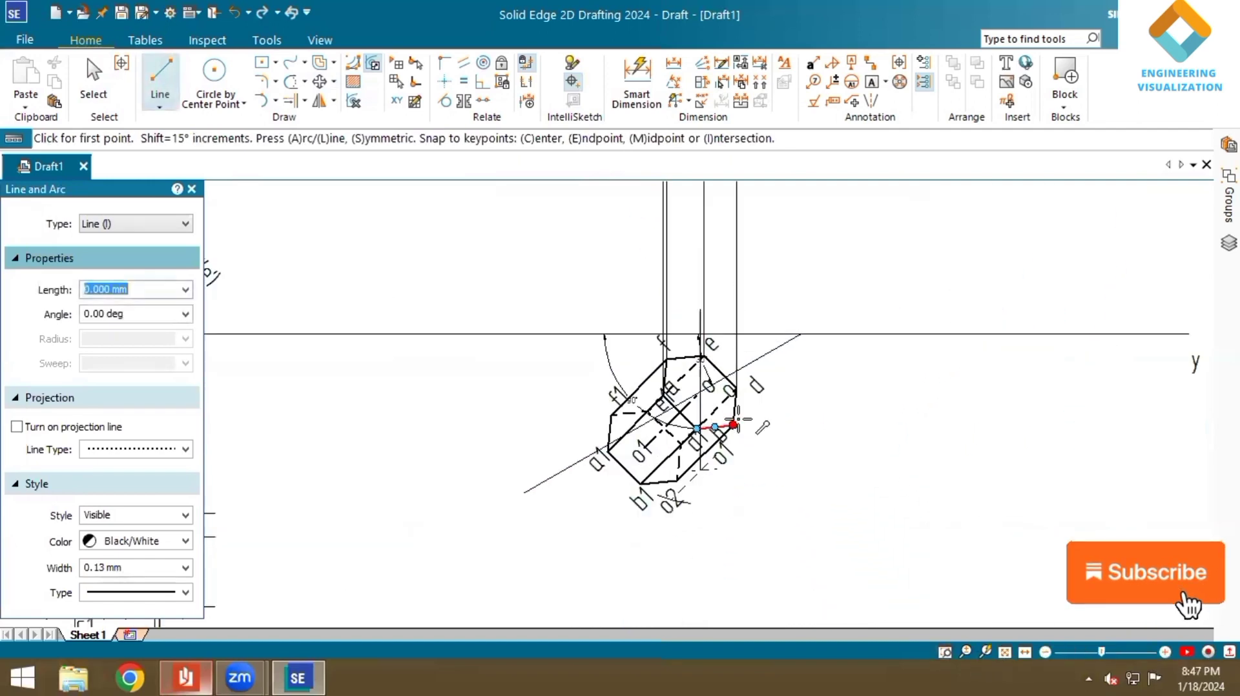
{"action": "left_click", "coordinate": [696, 427]}
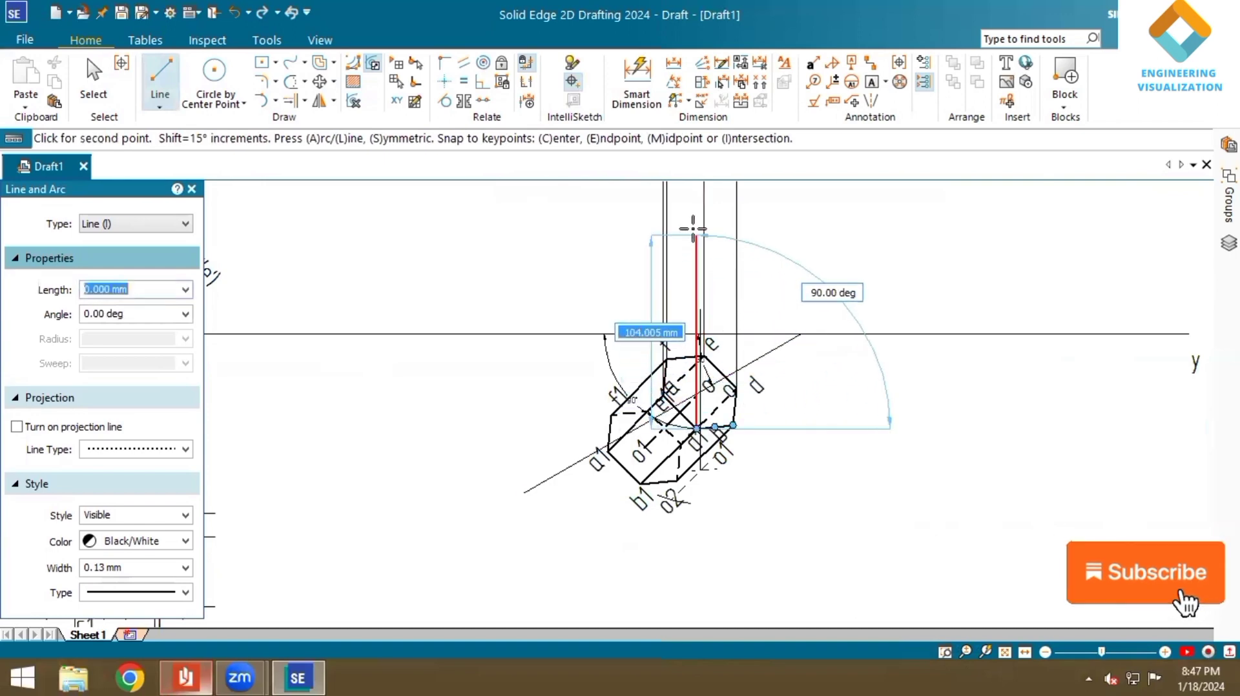
{"action": "left_click", "coordinate": [696, 201]}
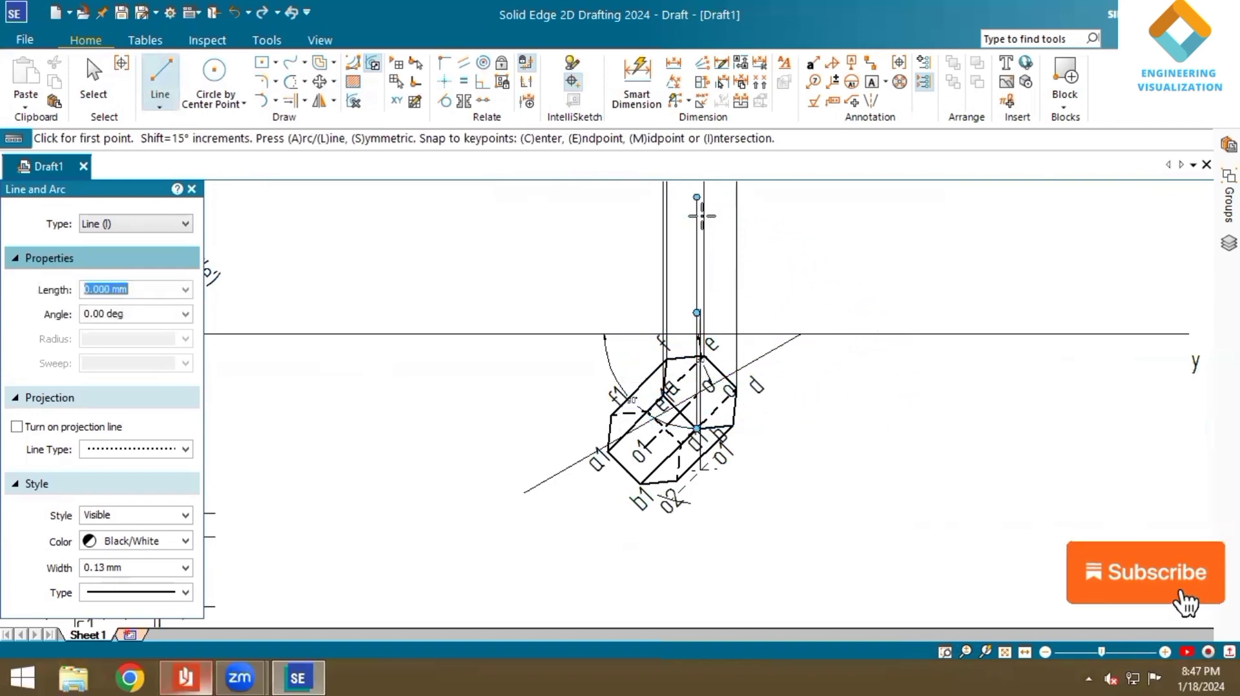
{"action": "left_click", "coordinate": [733, 424]}
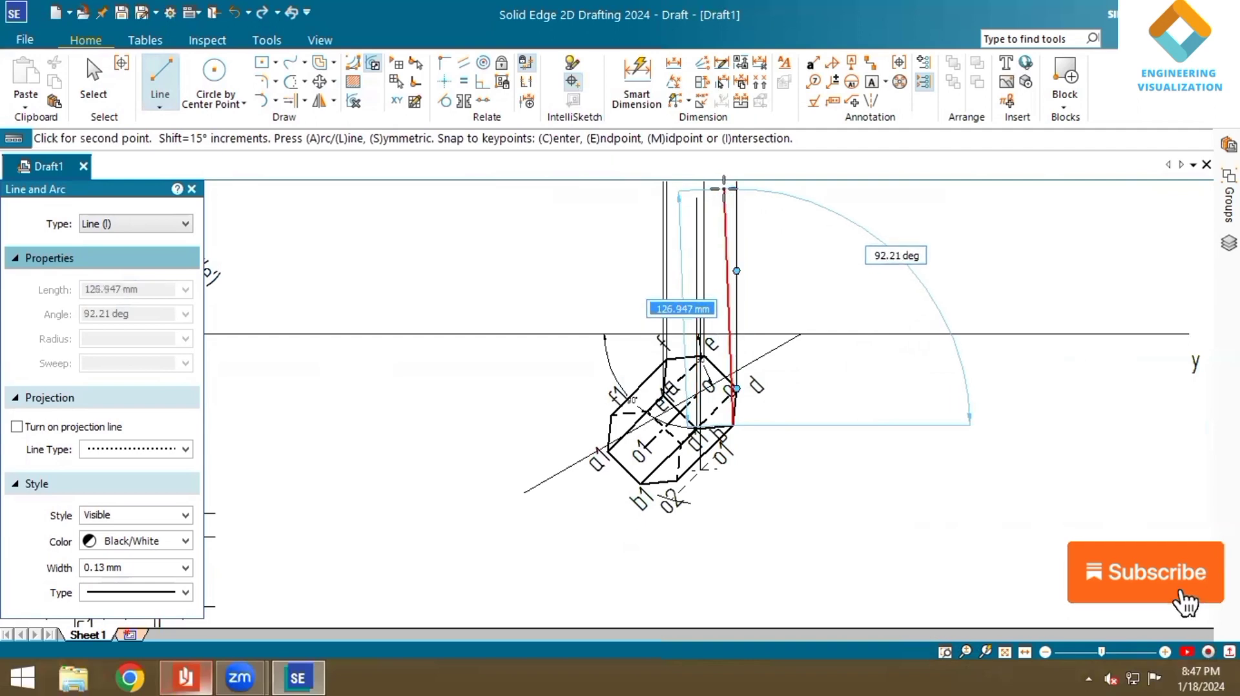
{"action": "scroll", "coordinate": [729, 192], "scroll_direction": "up", "scroll_amount": 3}
{"action": "scroll", "coordinate": [736, 192], "scroll_direction": "up", "scroll_amount": 3}
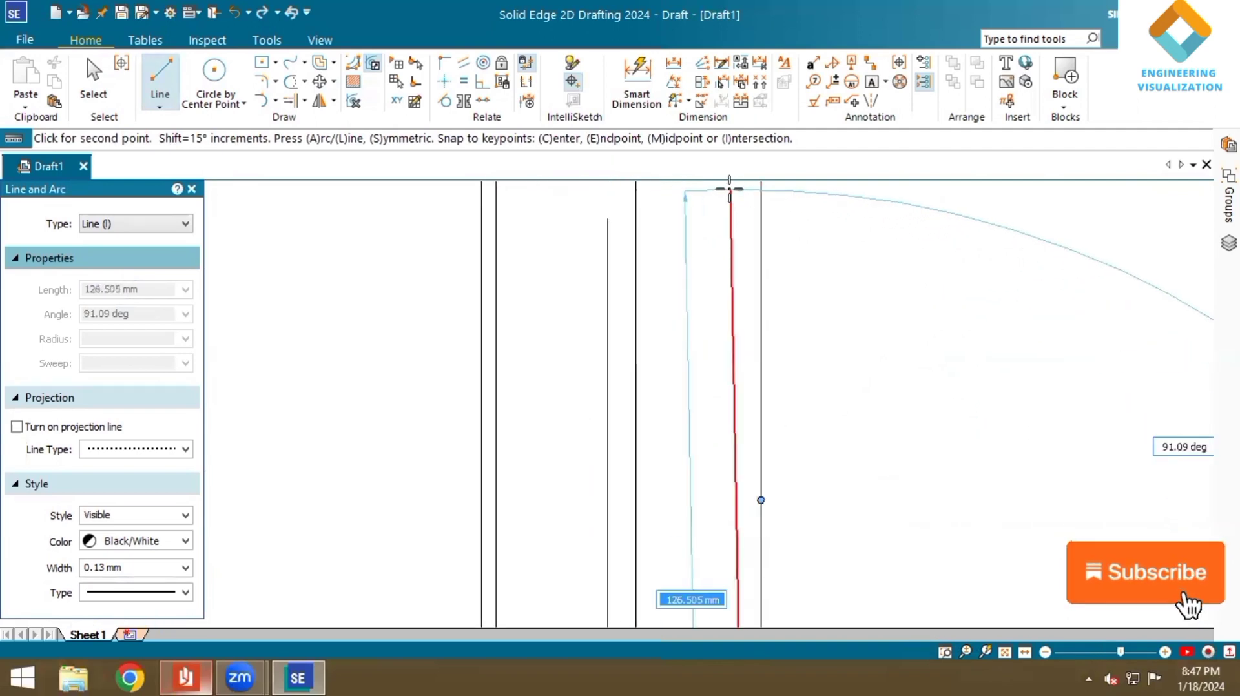
{"action": "left_click", "coordinate": [741, 186]}
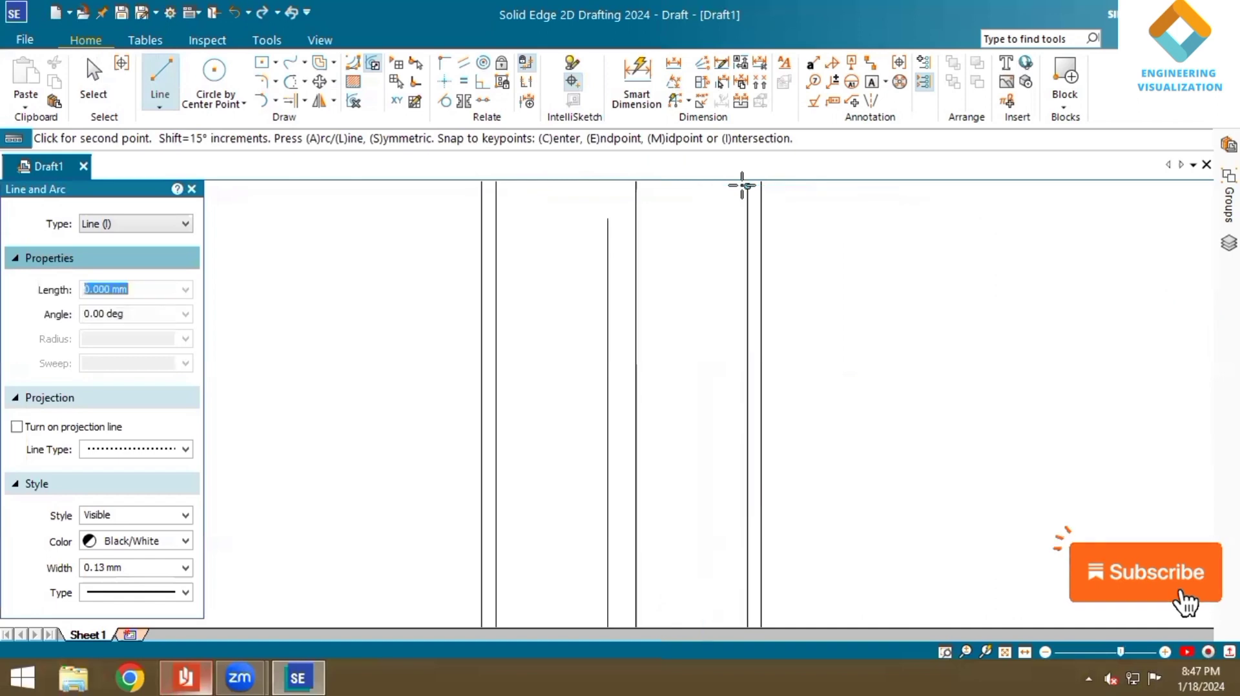
- Draw vertical projectors from corners a1 and b1 past the xy line to a common height, b1's about 112 mm long
{"action": "left_click", "coordinate": [1004, 649]}
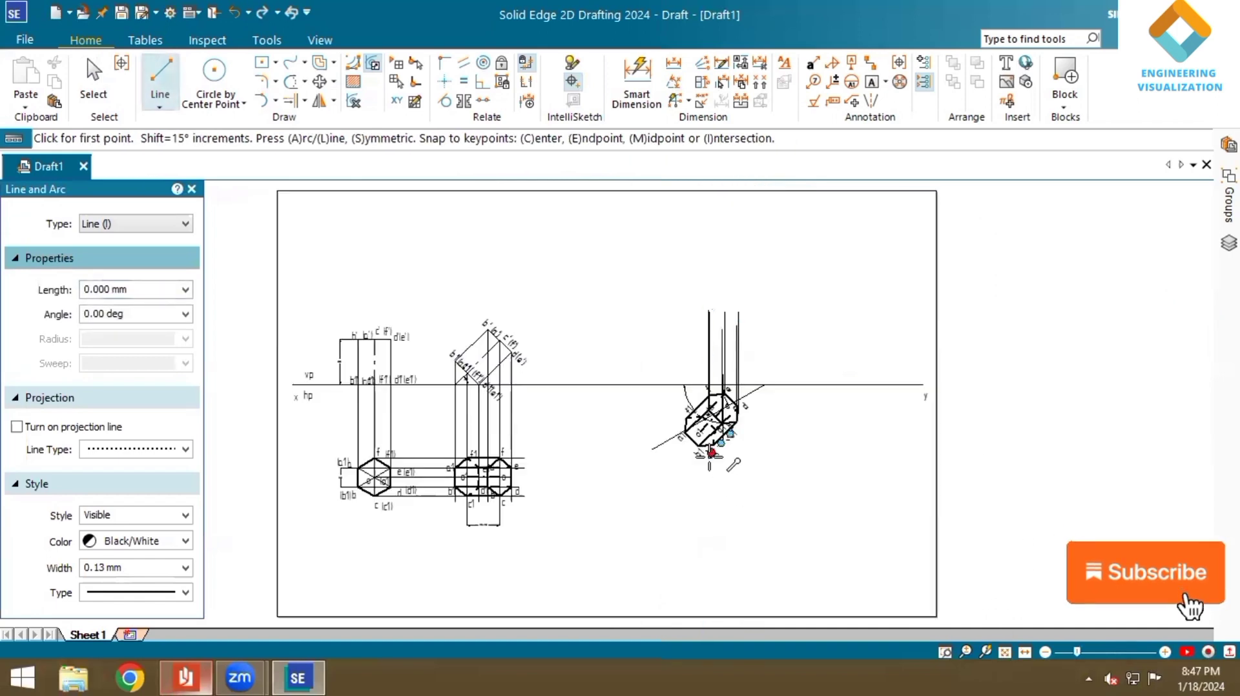
{"action": "scroll", "coordinate": [713, 445], "scroll_direction": "up", "scroll_amount": 5}
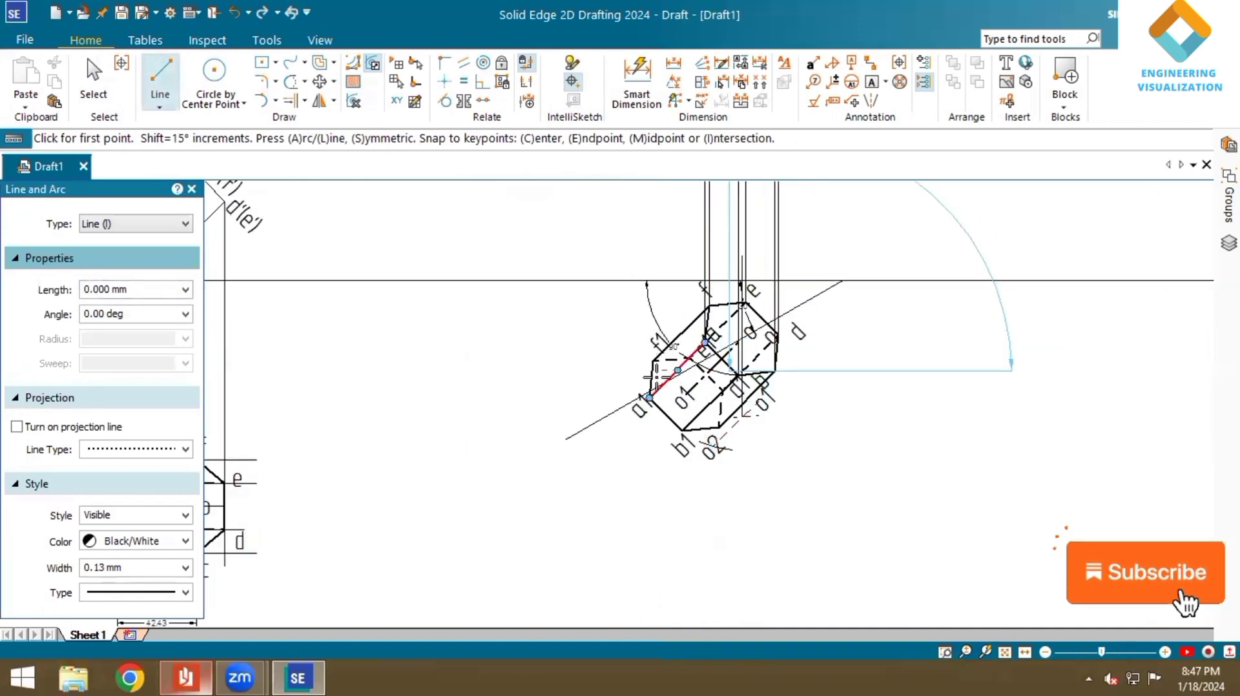
{"action": "left_click", "coordinate": [649, 397]}
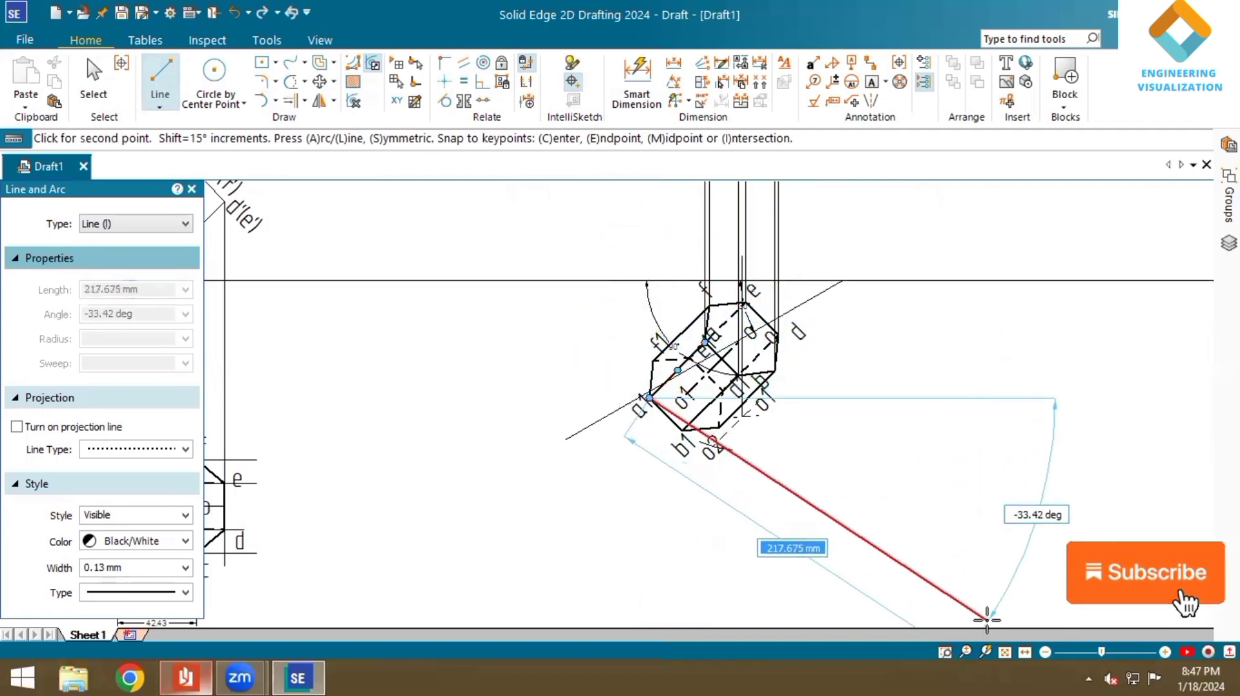
{"action": "left_click", "coordinate": [1004, 650]}
{"action": "scroll", "coordinate": [627, 375], "scroll_direction": "up", "scroll_amount": 2}
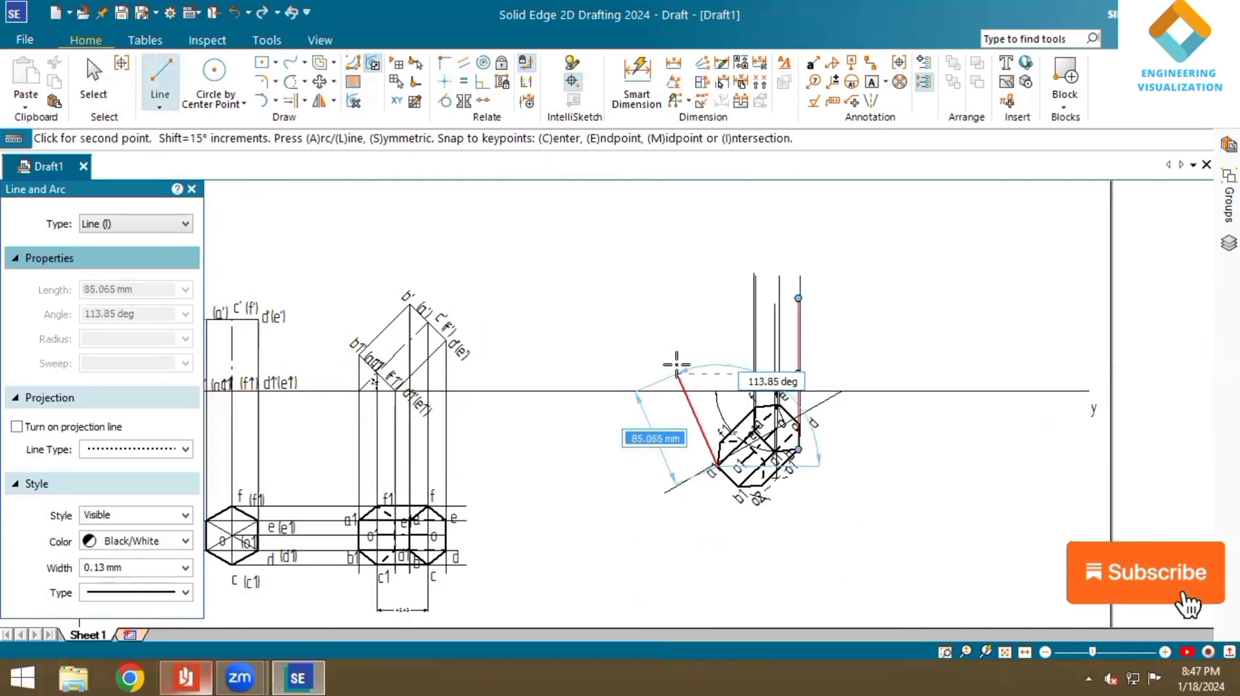
{"action": "left_click", "coordinate": [715, 356]}
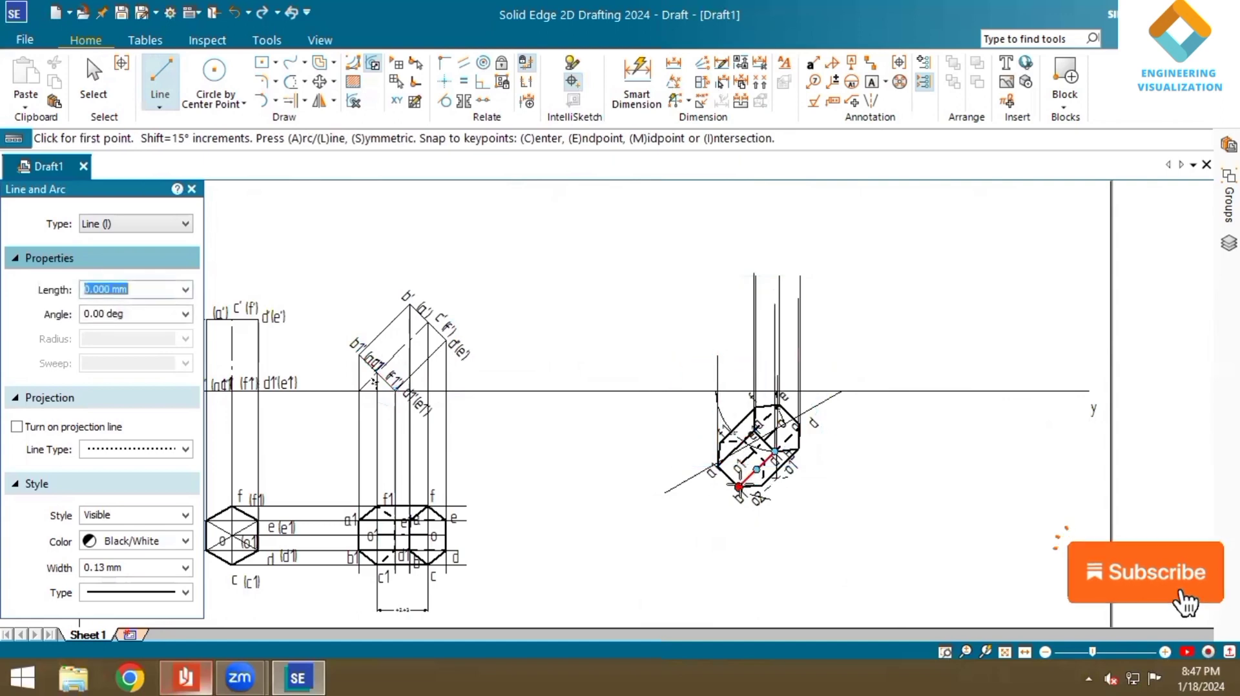
{"action": "left_click", "coordinate": [740, 485]}
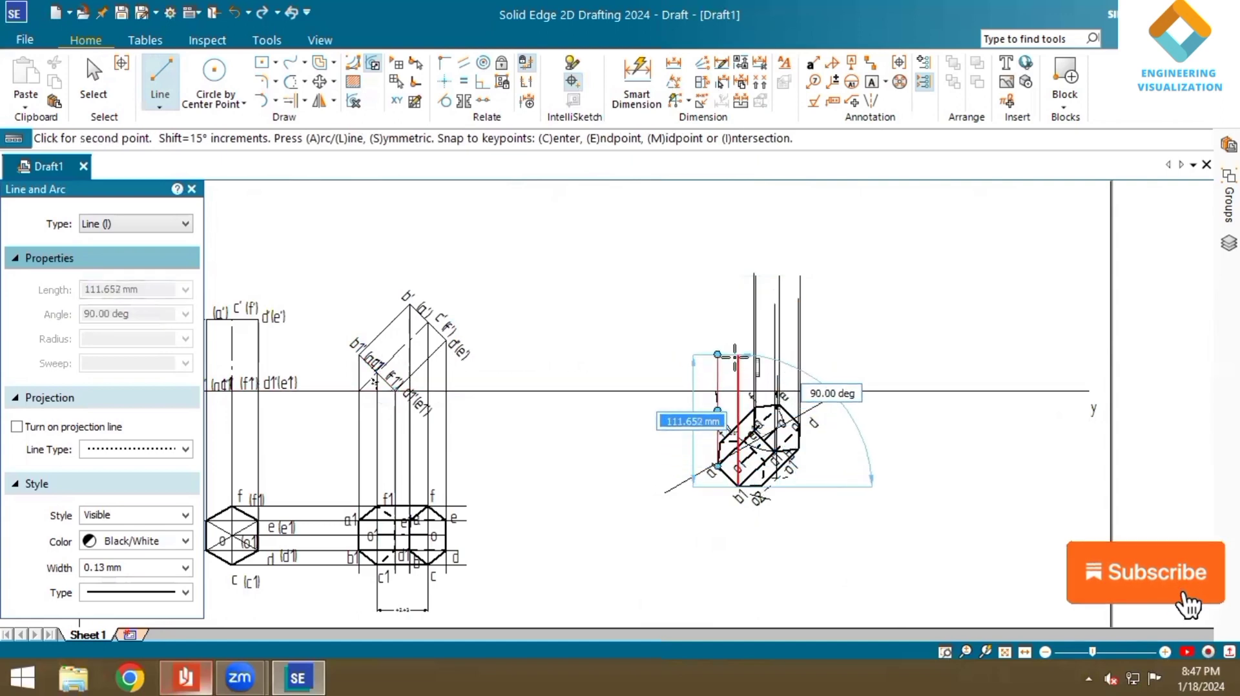
{"action": "left_click", "coordinate": [735, 355]}
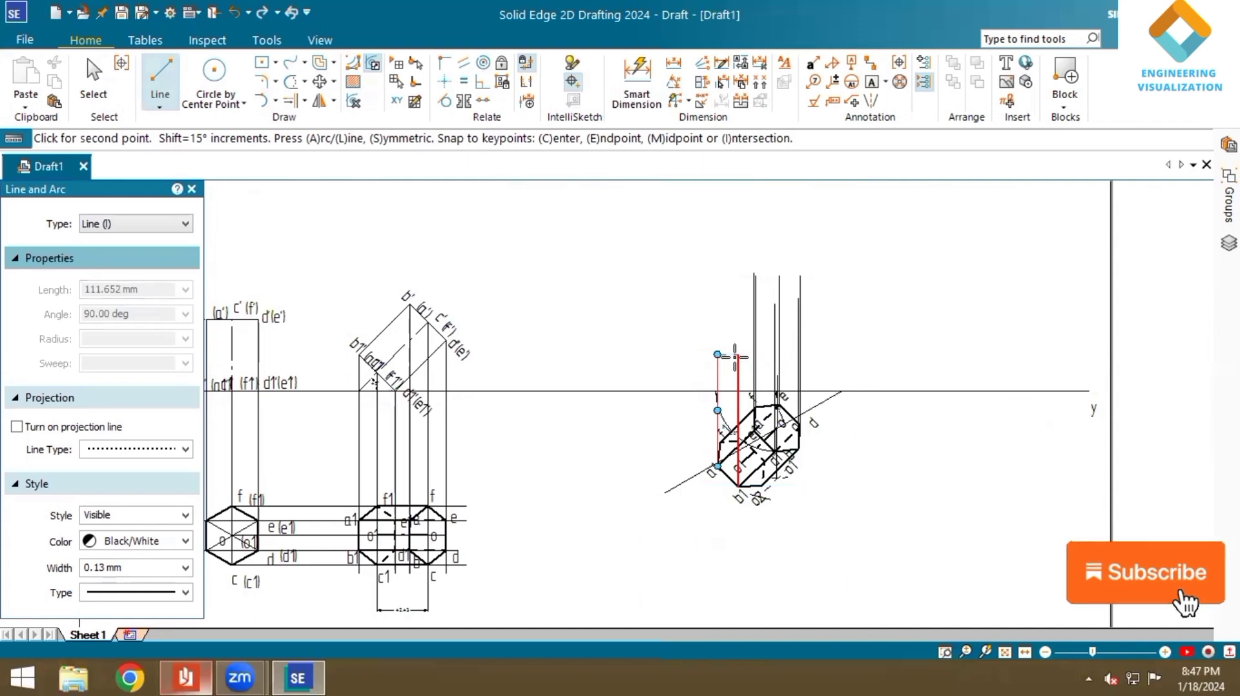
- Draw a vertical projector about 94 mm long from corner c1, ending a little above the xy line
{"action": "left_click", "coordinate": [762, 485]}
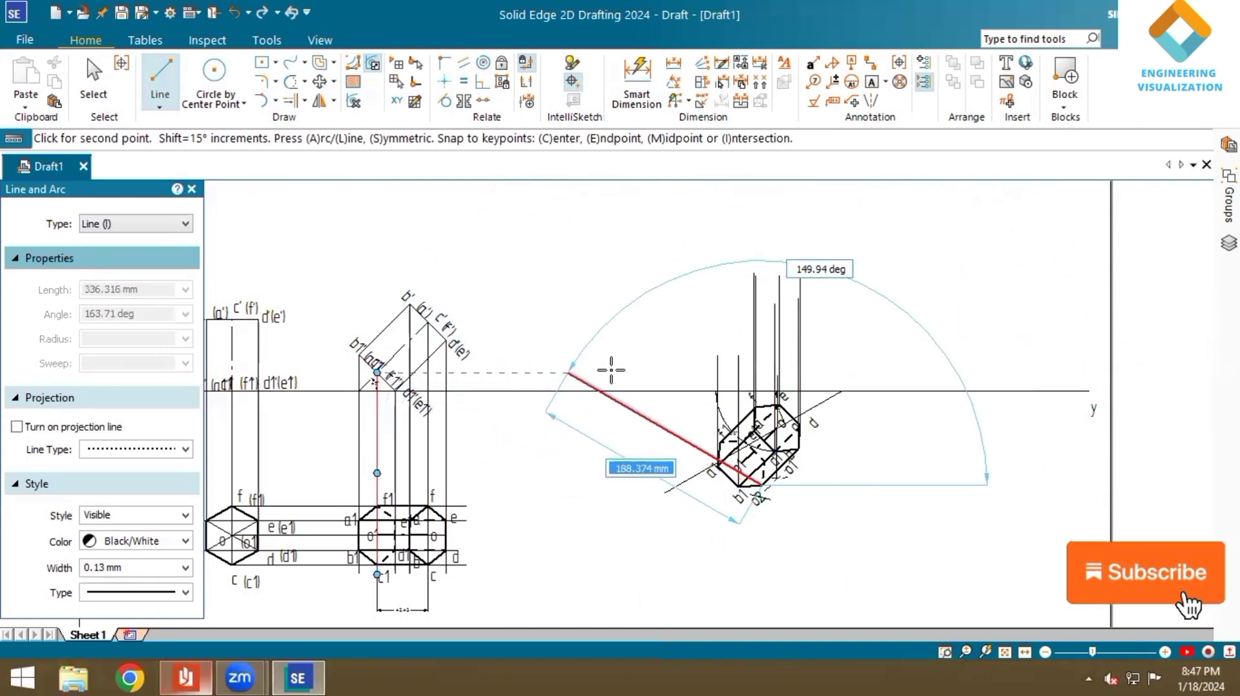
{"action": "scroll", "coordinate": [753, 375], "scroll_direction": "up", "scroll_amount": 1}
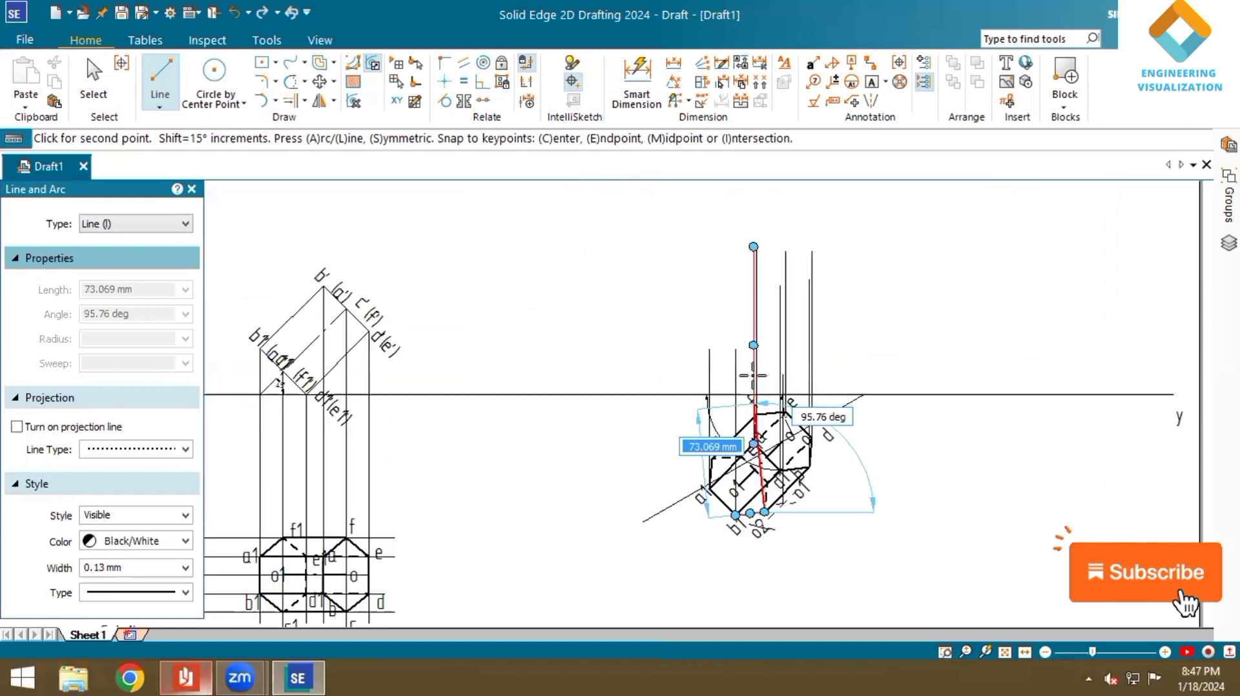
{"action": "scroll", "coordinate": [753, 375], "scroll_direction": "up", "scroll_amount": 1}
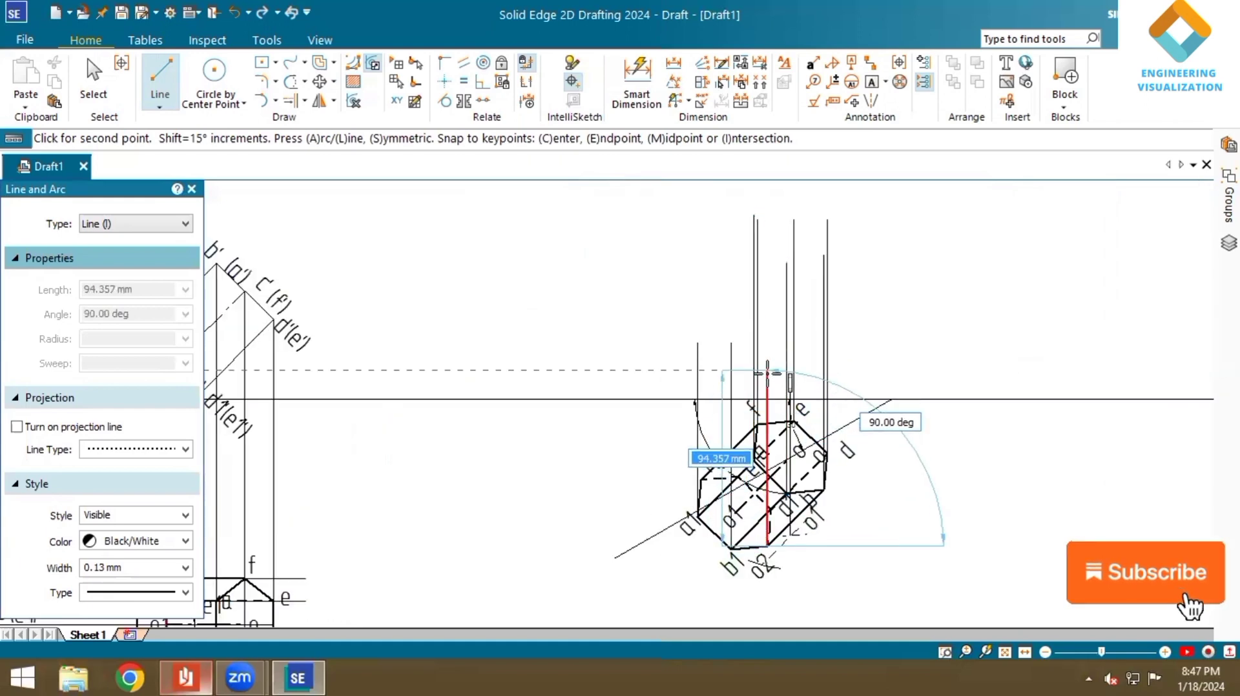
{"action": "left_click", "coordinate": [767, 373]}
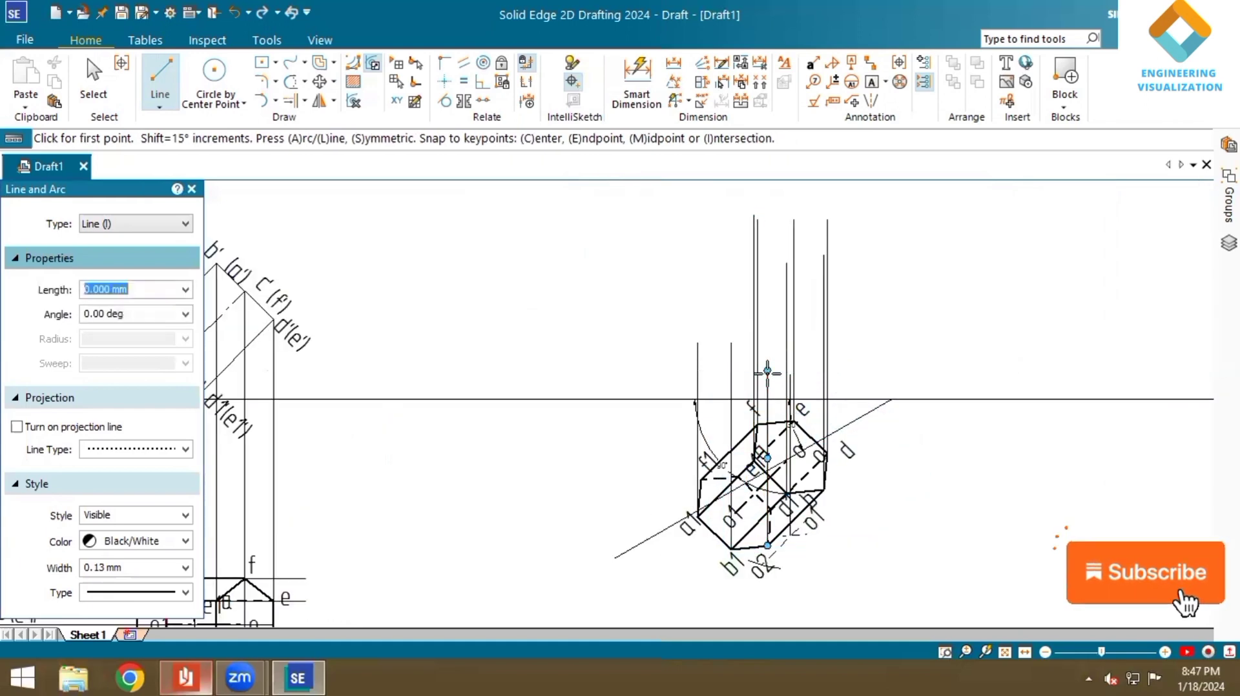
- Draw vertical projectors from corners d1 and e1 up to the xy line
{"action": "left_click", "coordinate": [771, 509]}
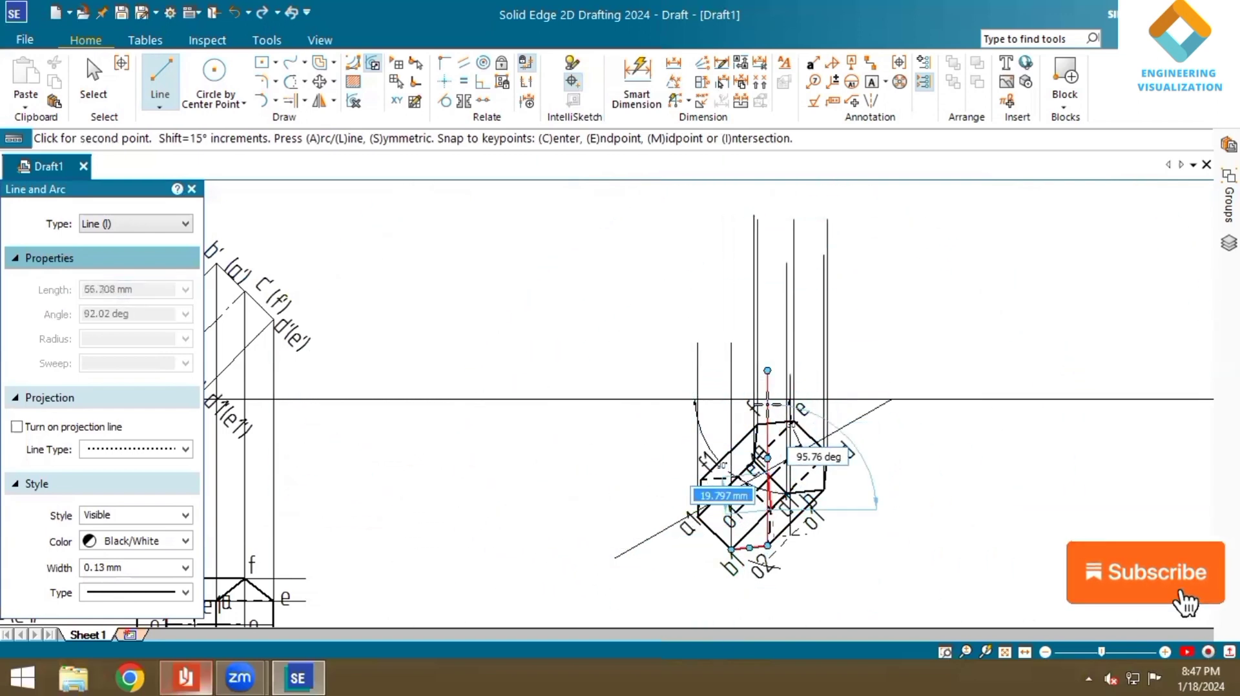
{"action": "scroll", "coordinate": [767, 404], "scroll_direction": "up", "scroll_amount": 2}
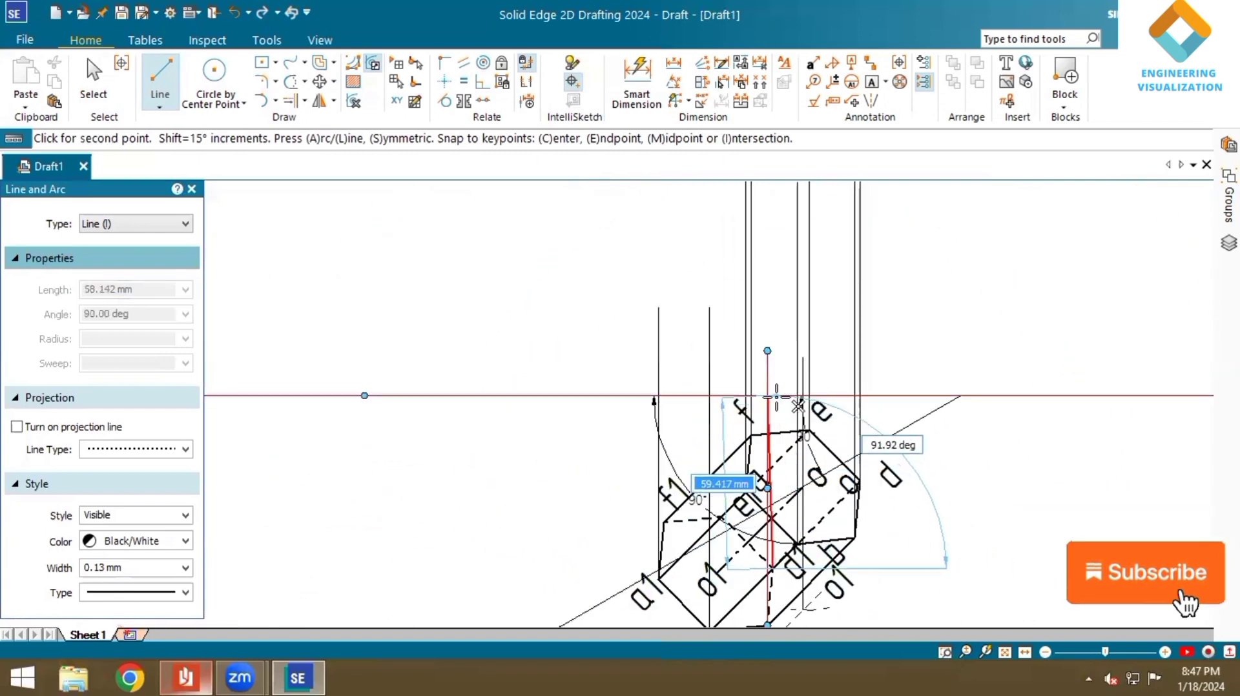
{"action": "left_click", "coordinate": [775, 394]}
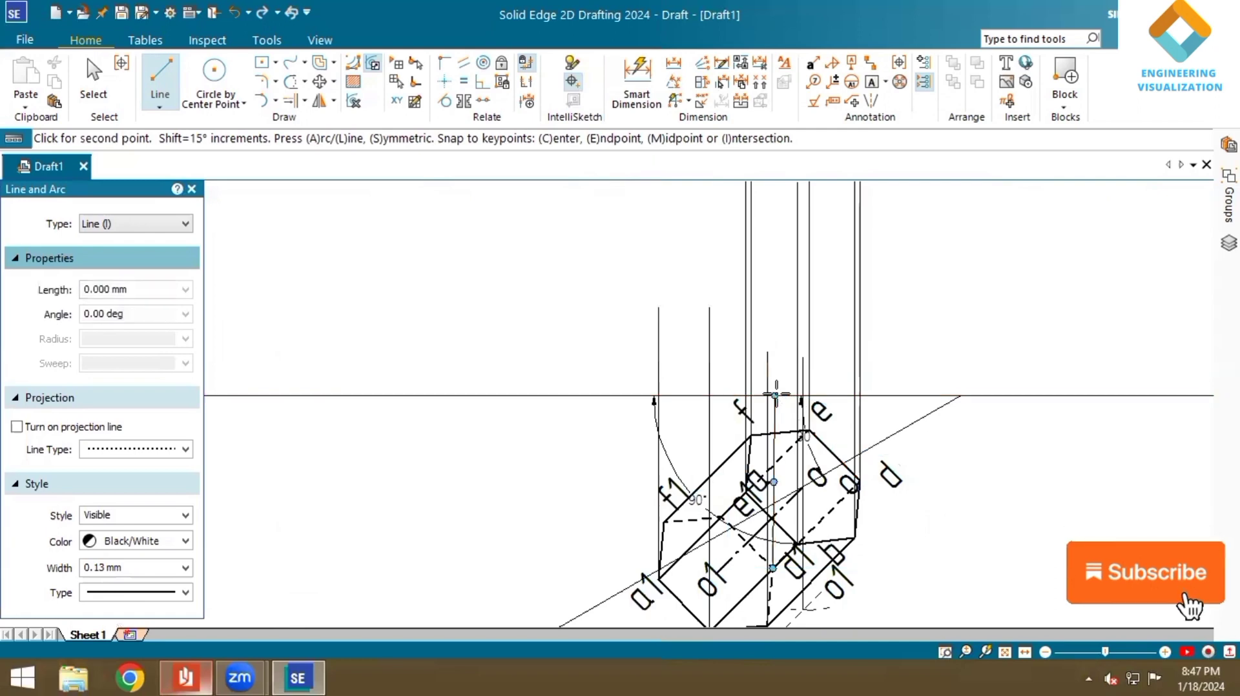
{"action": "left_click", "coordinate": [720, 517]}
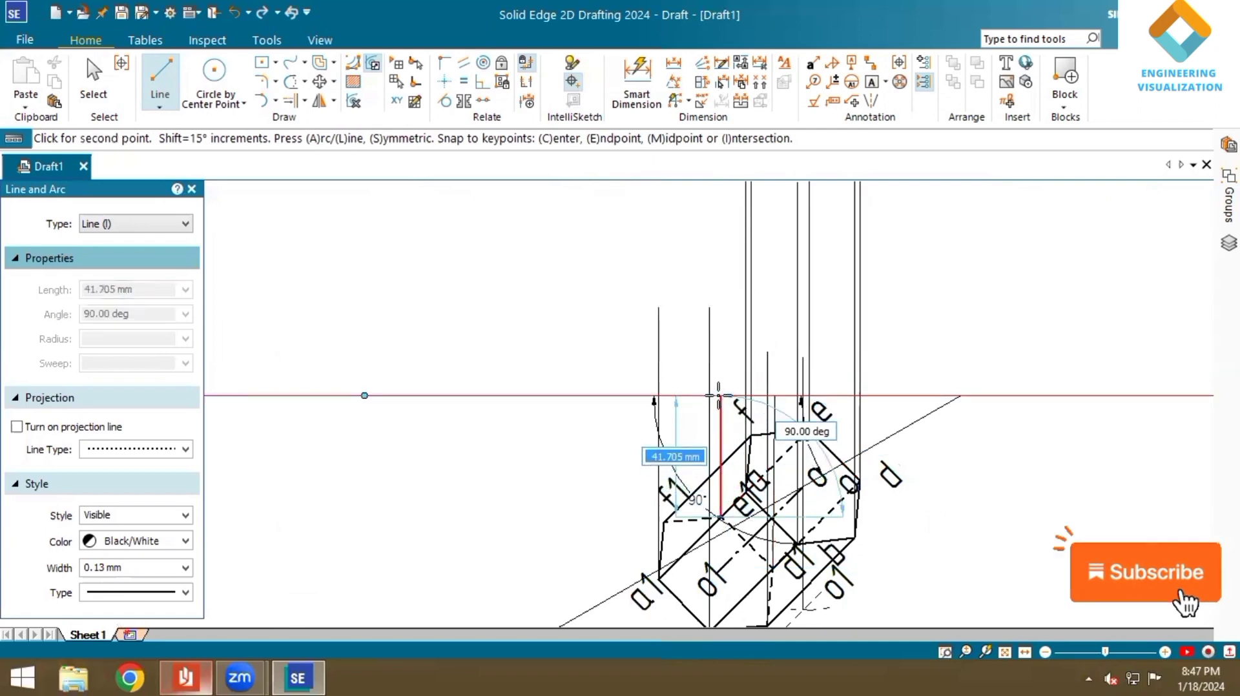
{"action": "left_click", "coordinate": [809, 429]}
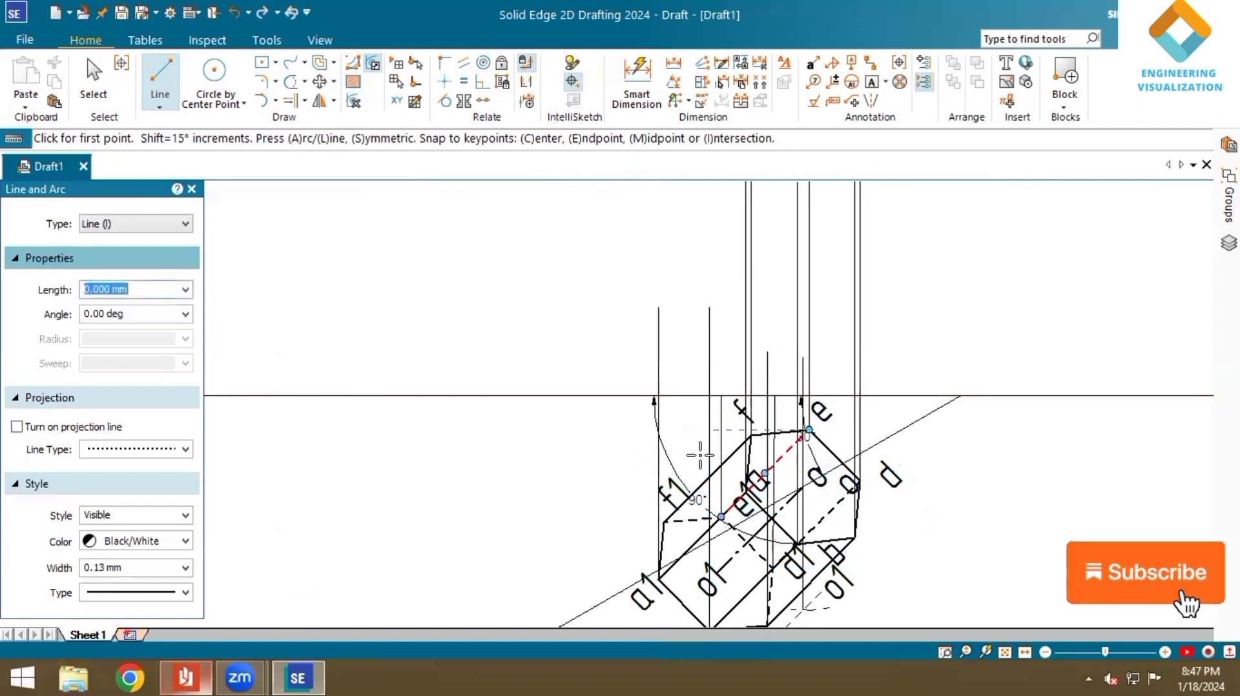
- Draw a vertical projector from corner f1 past the xy line to the same height as c1's projector
{"action": "left_click", "coordinate": [665, 522]}
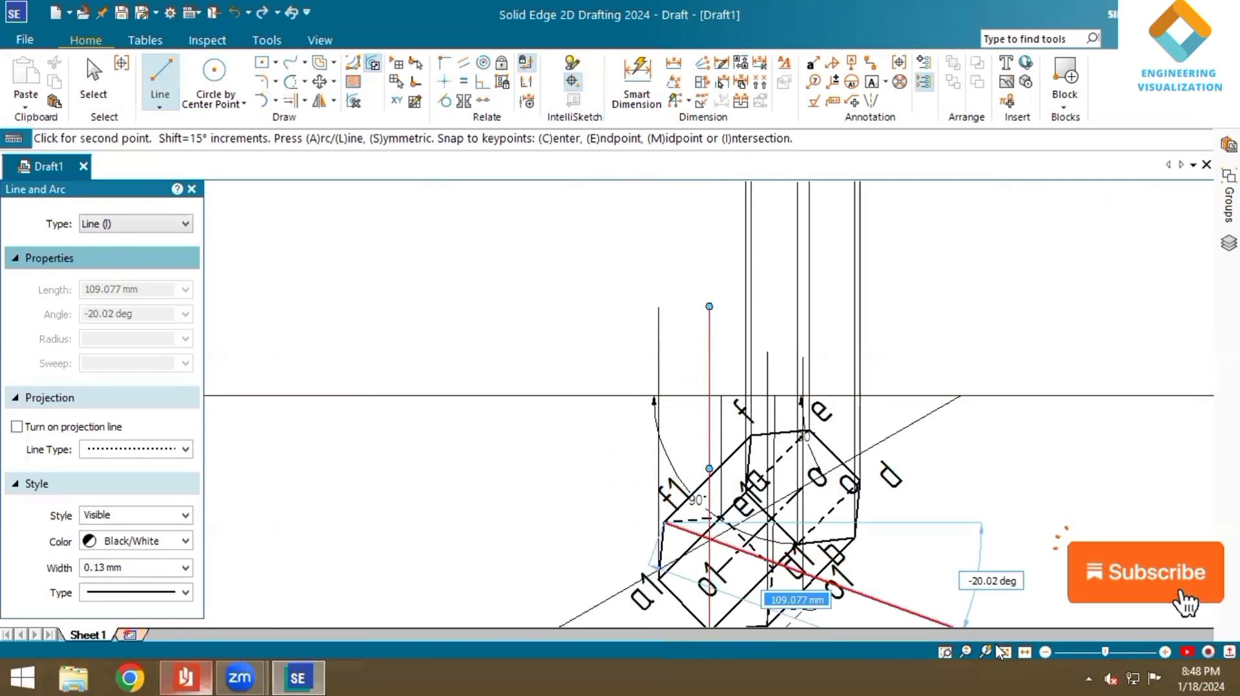
{"action": "scroll", "coordinate": [620, 290], "scroll_direction": "down", "scroll_amount": 3}
{"action": "scroll", "coordinate": [671, 349], "scroll_direction": "up", "scroll_amount": 3}
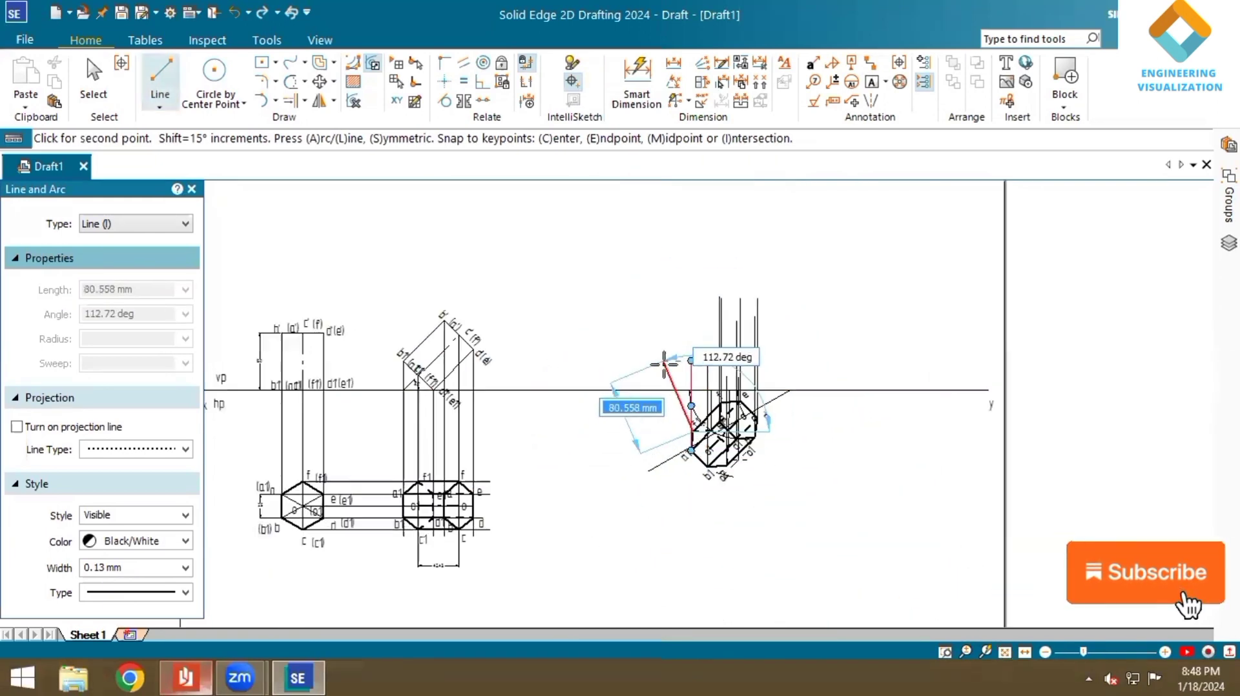
{"action": "scroll", "coordinate": [711, 382], "scroll_direction": "up", "scroll_amount": 3}
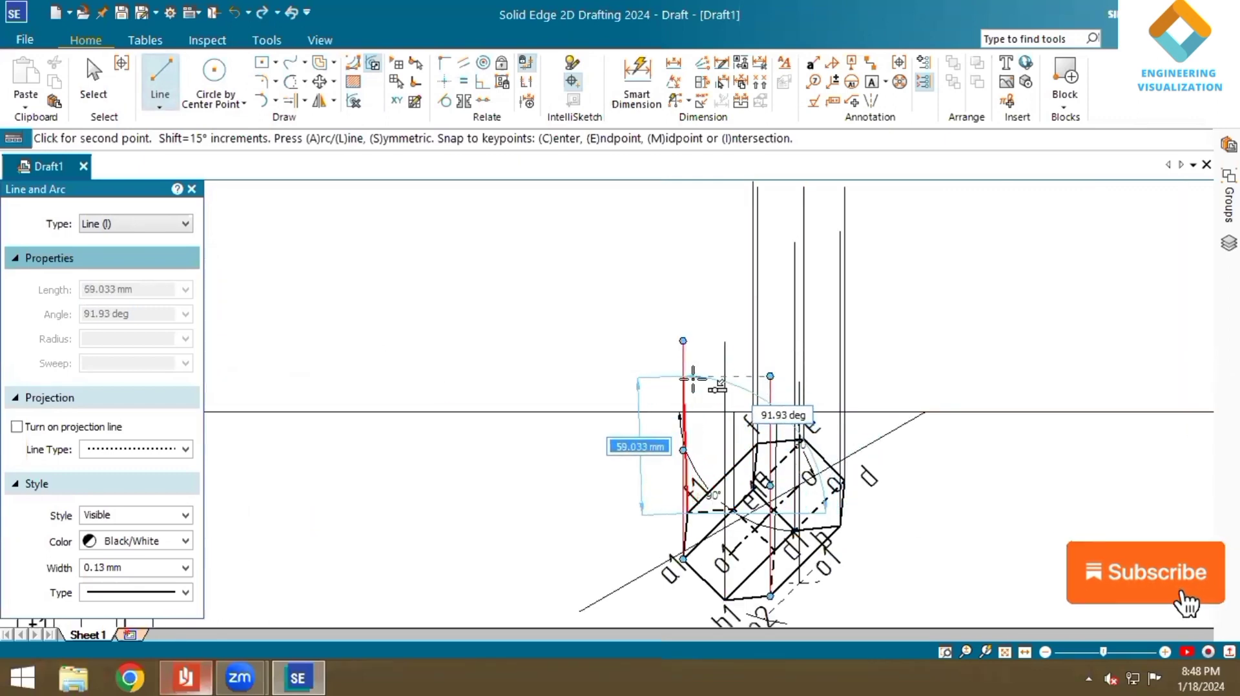
{"action": "scroll", "coordinate": [693, 380], "scroll_direction": "up", "scroll_amount": 1}
{"action": "scroll", "coordinate": [693, 378], "scroll_direction": "up", "scroll_amount": 1}
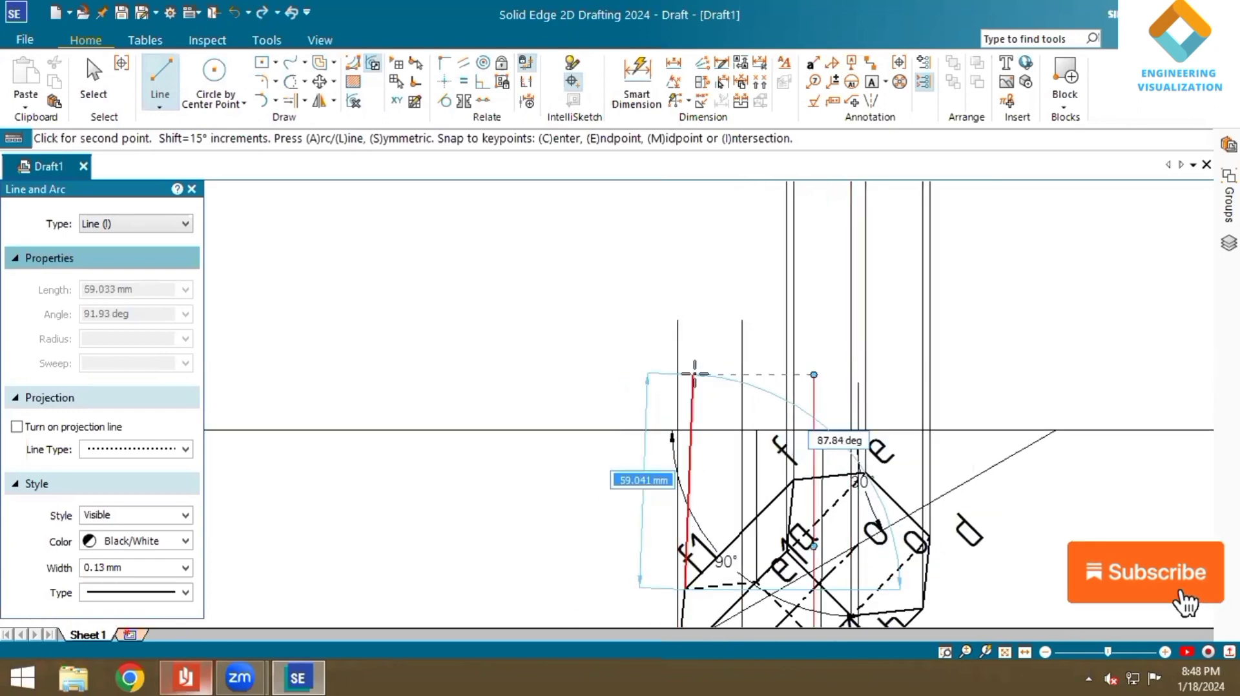
{"action": "scroll", "coordinate": [690, 374], "scroll_direction": "up", "scroll_amount": 4}
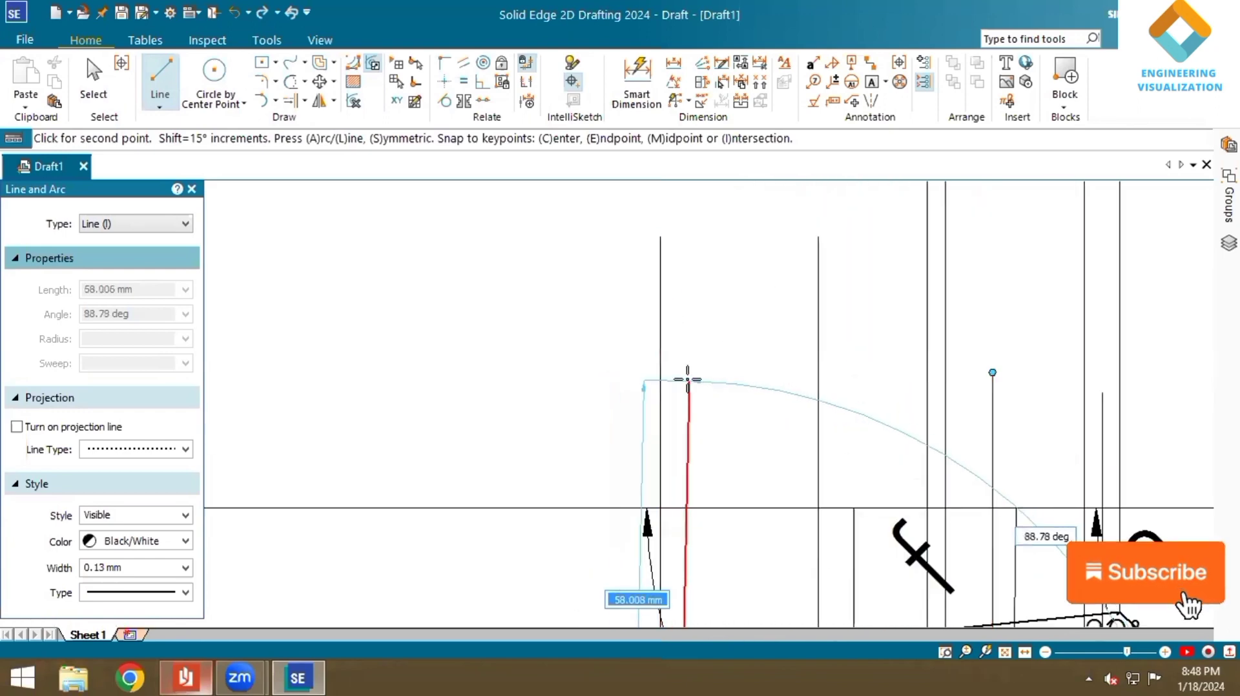
{"action": "left_click", "coordinate": [678, 371]}
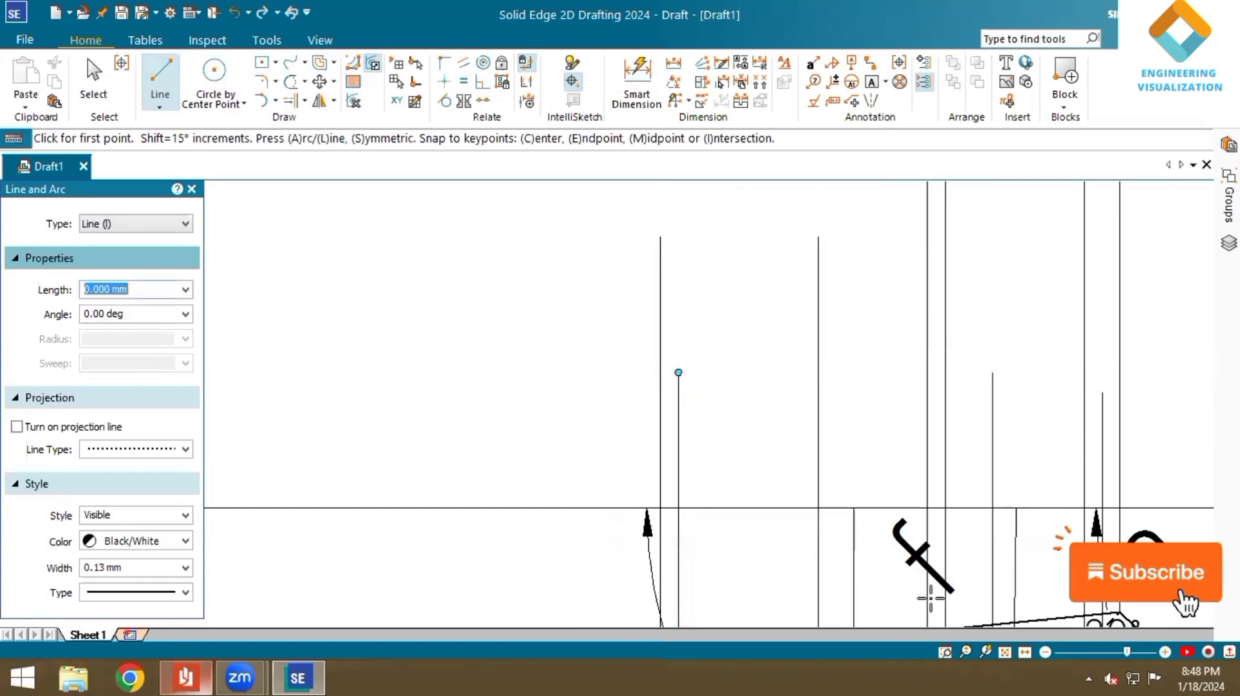
- Add text labels a1 and b1 at the upper ends of the projectors from corners a1 and b1
{"action": "left_click", "coordinate": [1004, 652]}
{"action": "scroll", "coordinate": [783, 366], "scroll_direction": "up", "scroll_amount": 3}
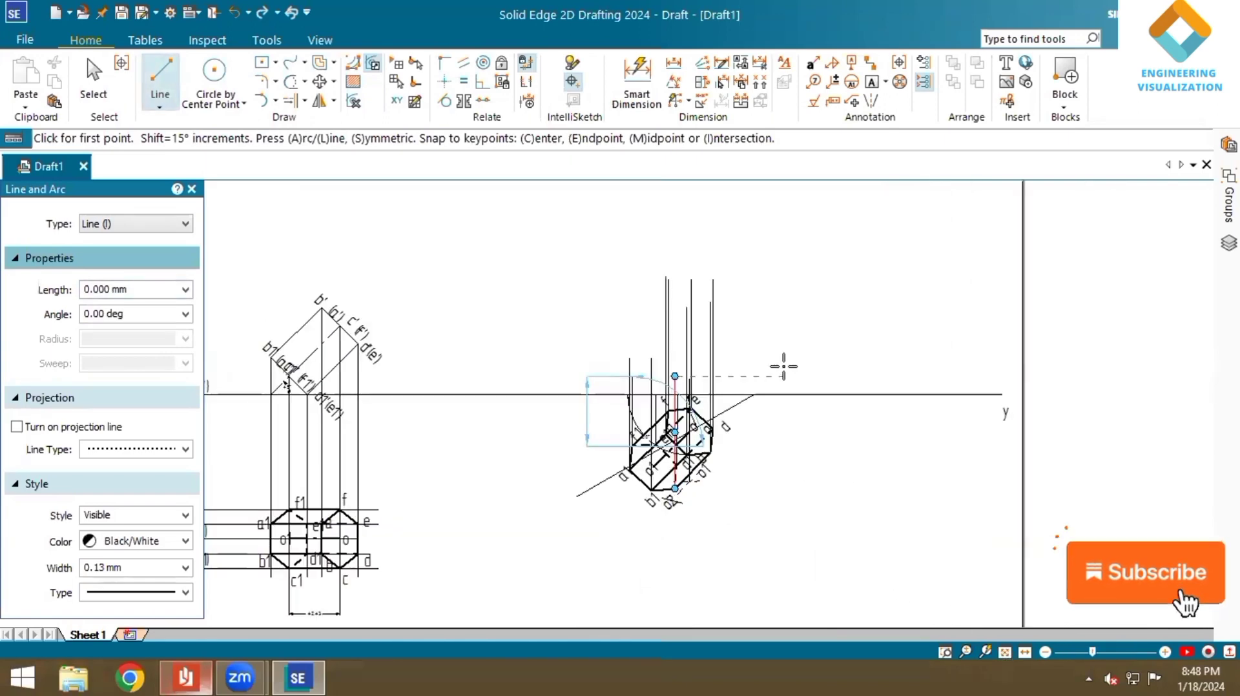
{"action": "scroll", "coordinate": [783, 366], "scroll_direction": "up", "scroll_amount": 1}
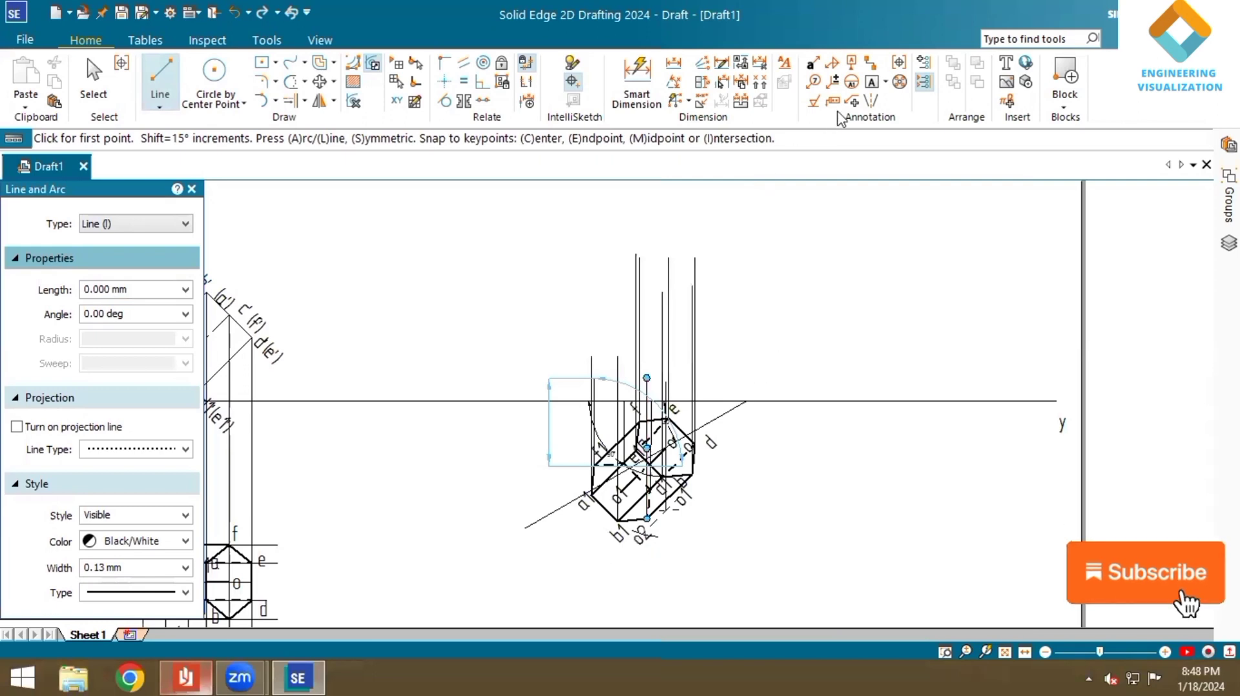
{"action": "left_click", "coordinate": [872, 82]}
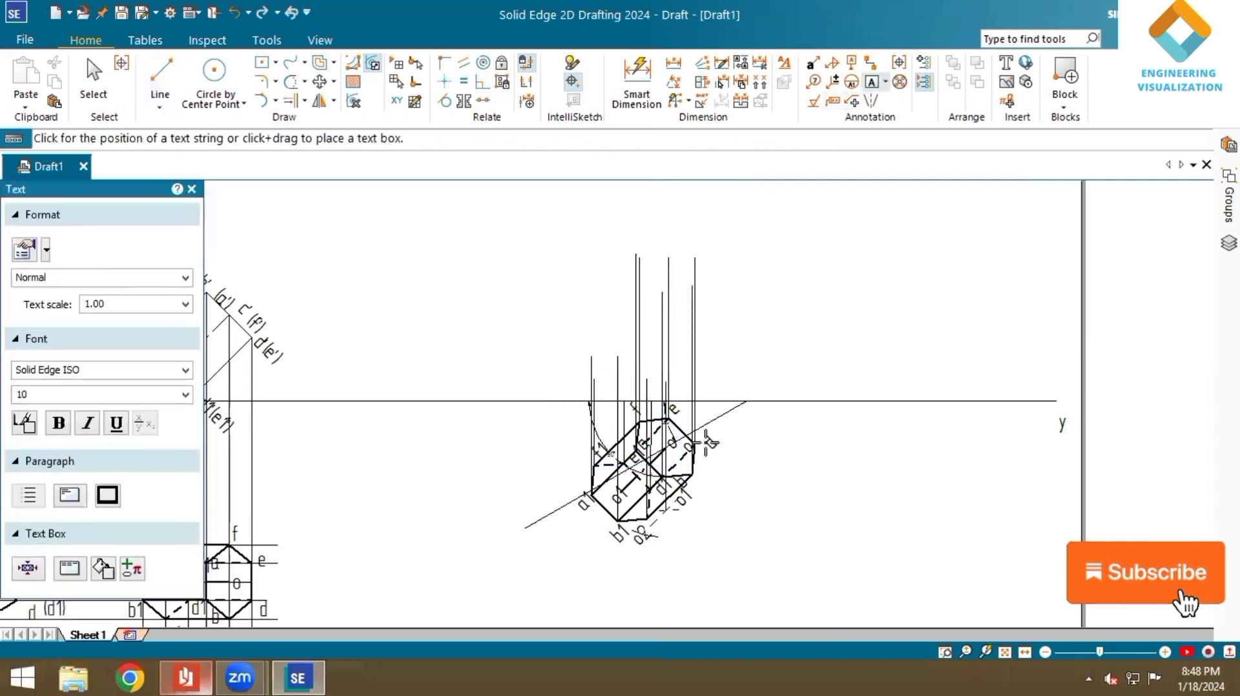
{"action": "scroll", "coordinate": [708, 442], "scroll_direction": "down", "scroll_amount": 1}
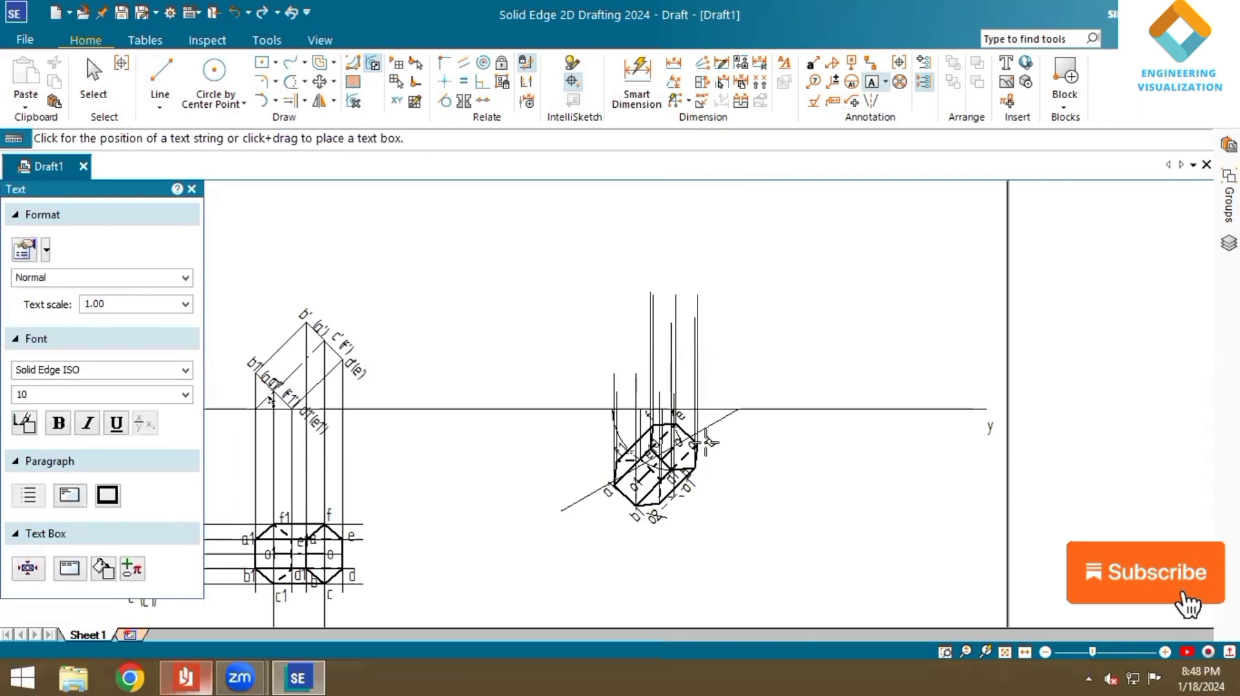
{"action": "scroll", "coordinate": [708, 443], "scroll_direction": "up", "scroll_amount": 1}
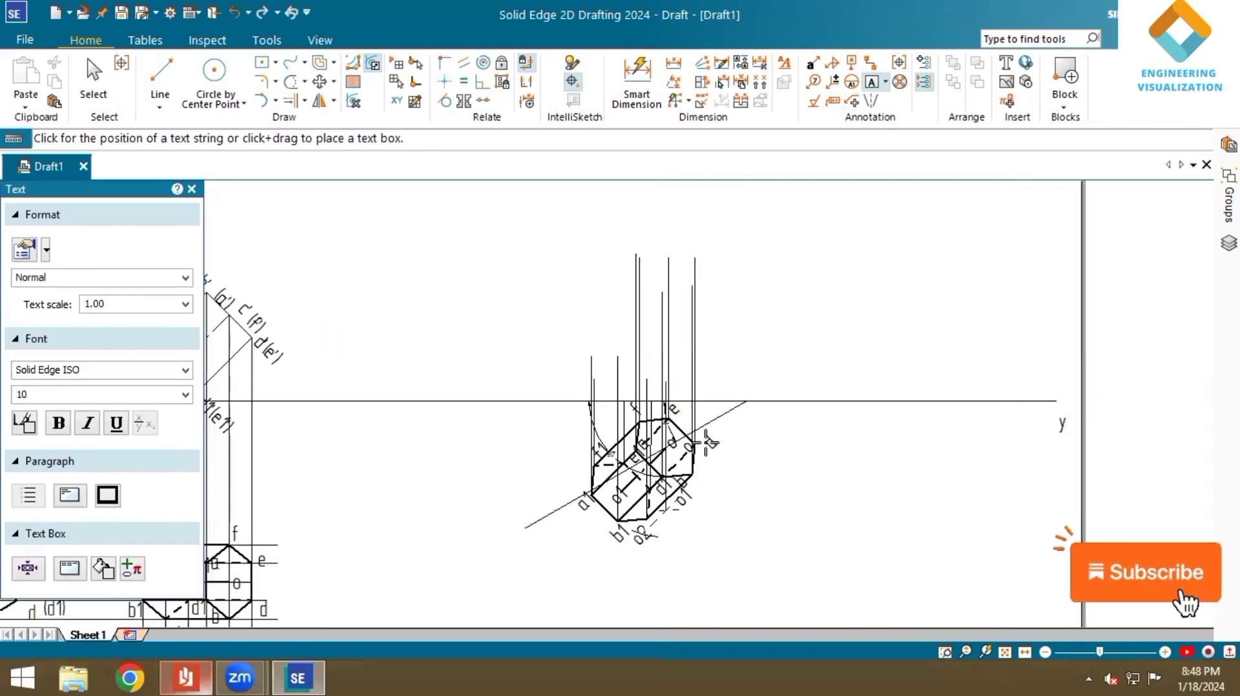
{"action": "left_click", "coordinate": [577, 345]}
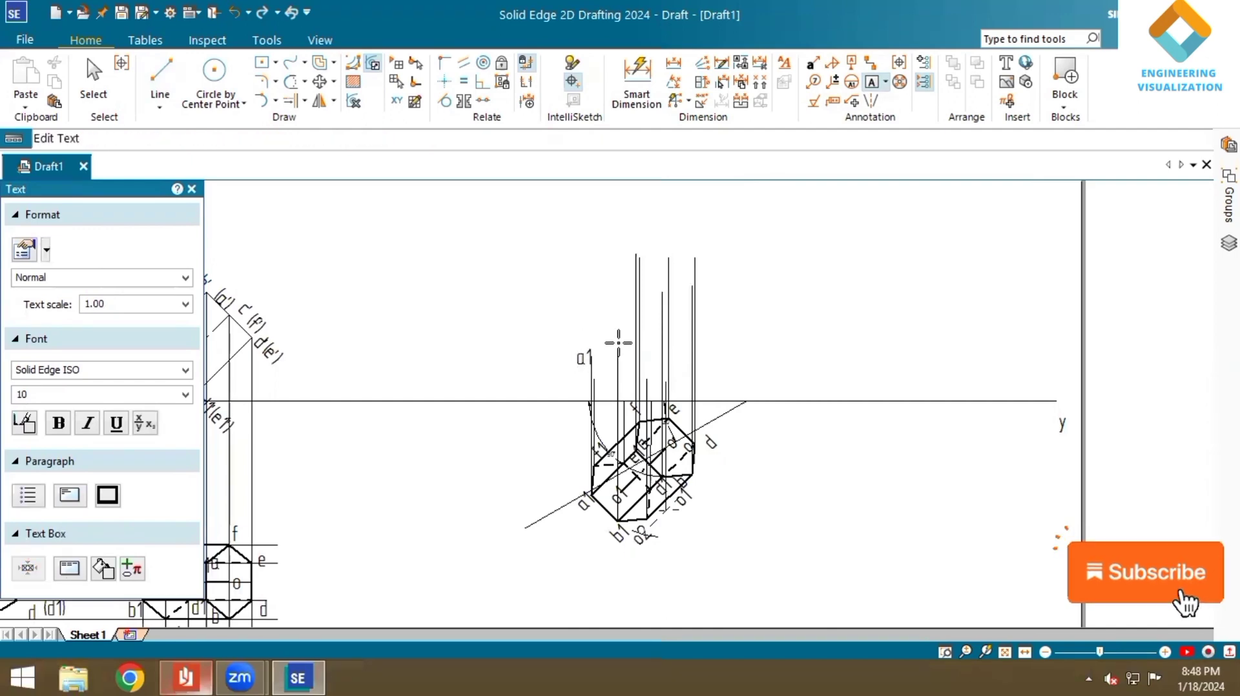
{"action": "left_click", "coordinate": [607, 341]}
{"action": "left_click", "coordinate": [607, 341]}
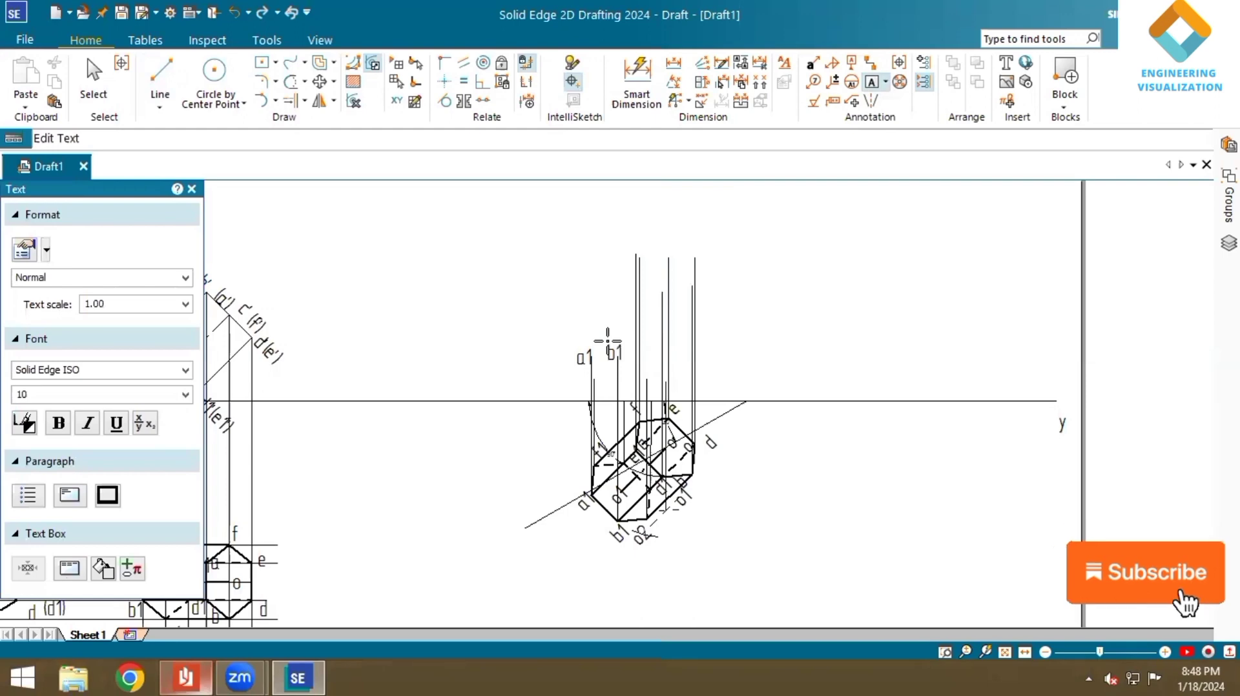
- Label the remaining projectors above the xy line as c1, d1, e1 and f1
{"action": "left_click", "coordinate": [650, 361]}
{"action": "left_click", "coordinate": [650, 361]}
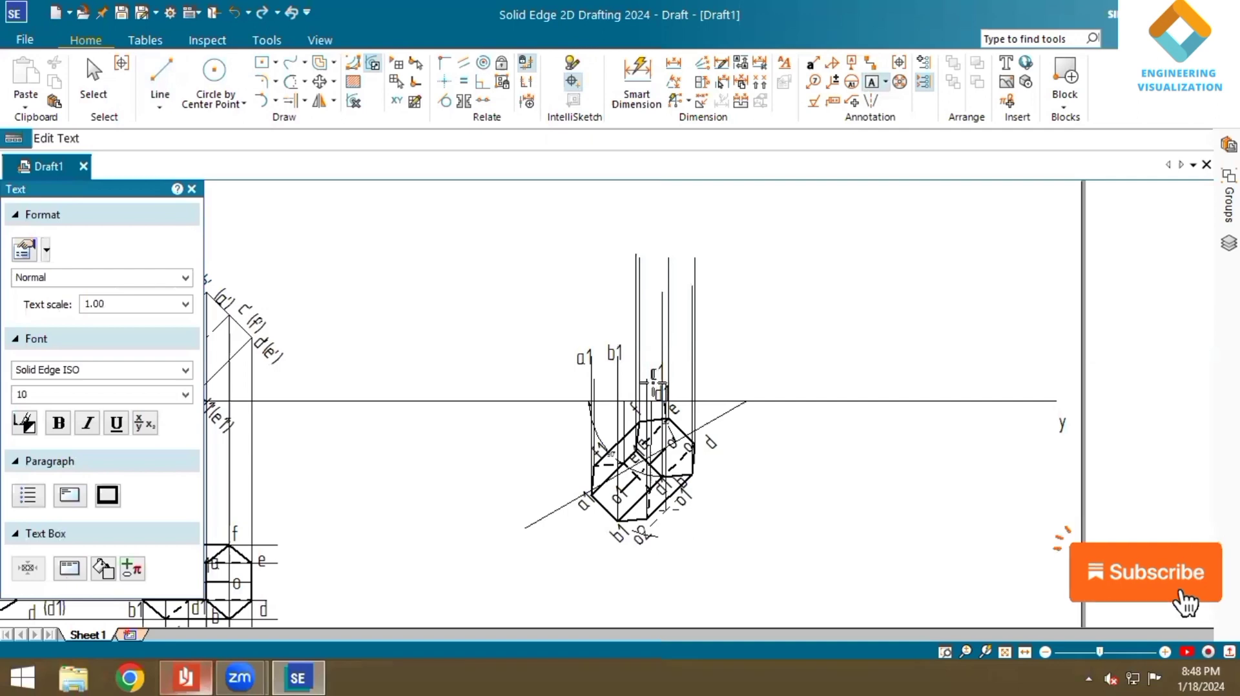
{"action": "left_click", "coordinate": [625, 374]}
{"action": "left_click", "coordinate": [625, 374]}
{"action": "type", "text": "e"}
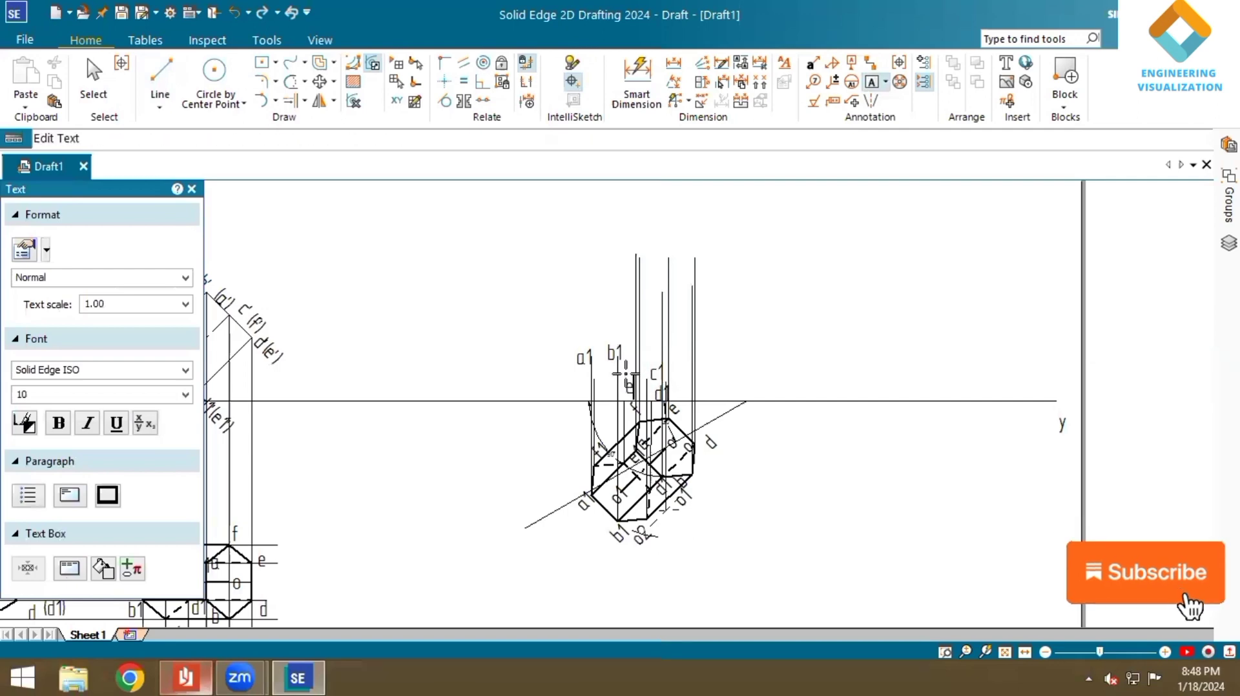
{"action": "type", "text": "1"}
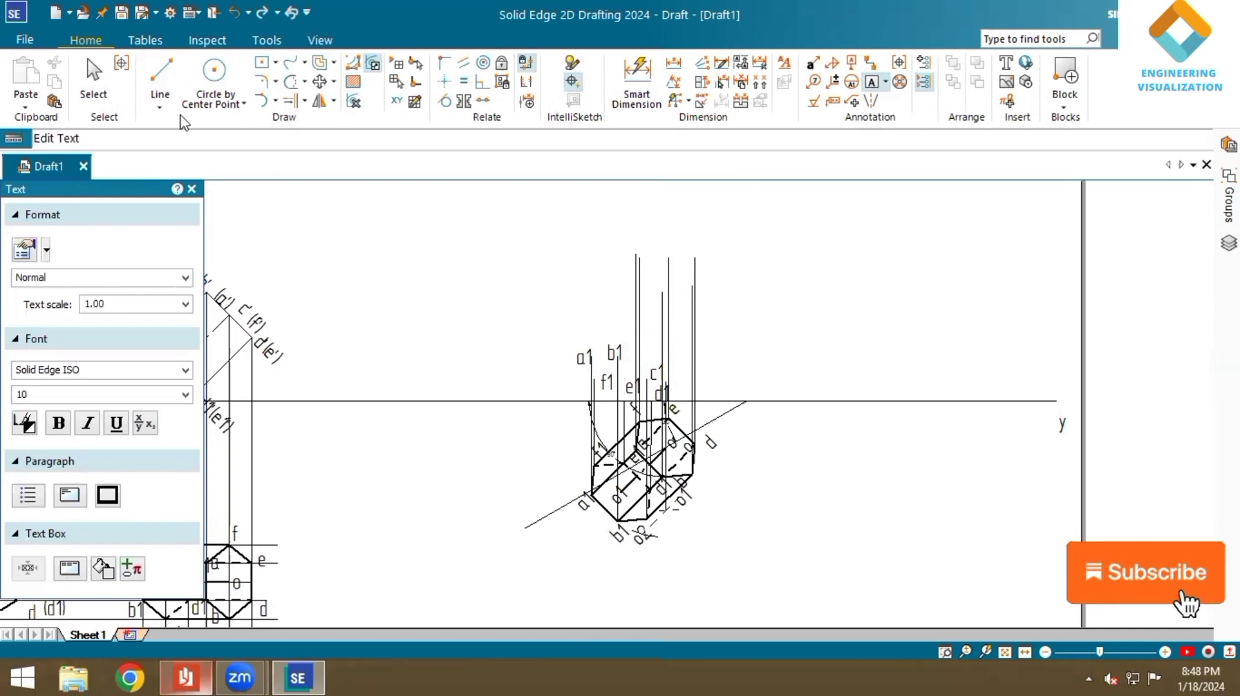
- Draw a vertical projector from axis point o1 to the height of f1's projector and label its upper end o1
{"action": "left_click", "coordinate": [160, 81]}
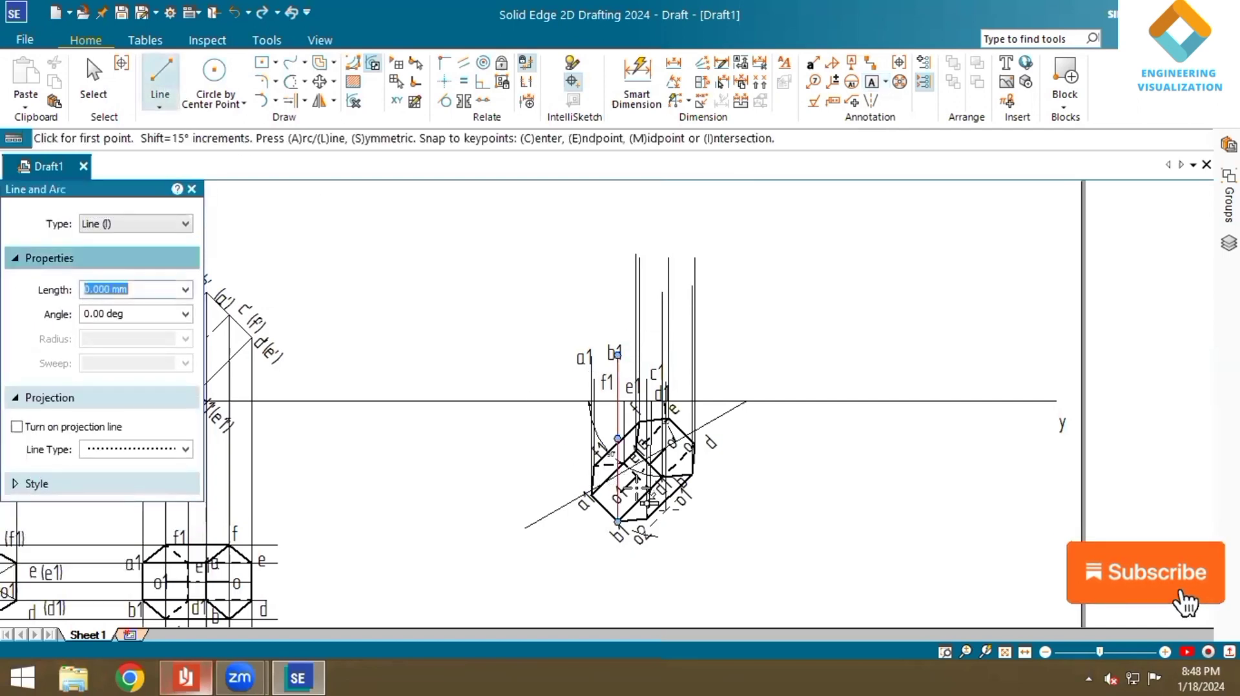
{"action": "left_click", "coordinate": [620, 491]}
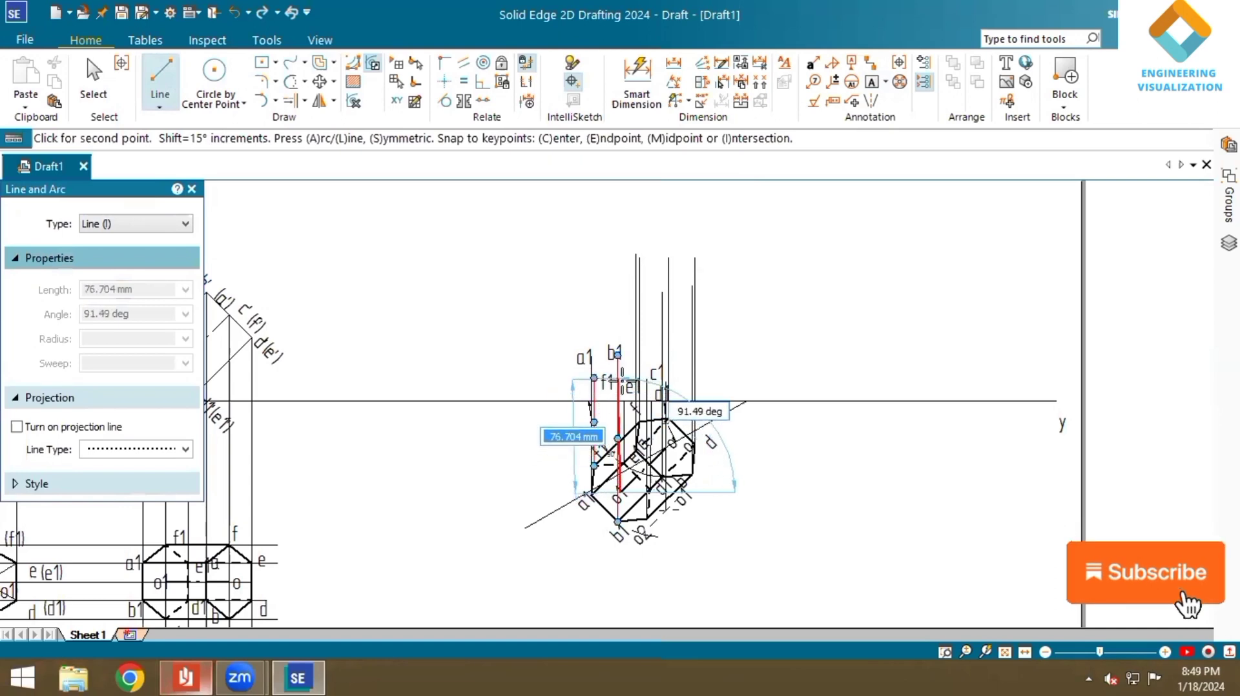
{"action": "scroll", "coordinate": [620, 373], "scroll_direction": "up", "scroll_amount": 5}
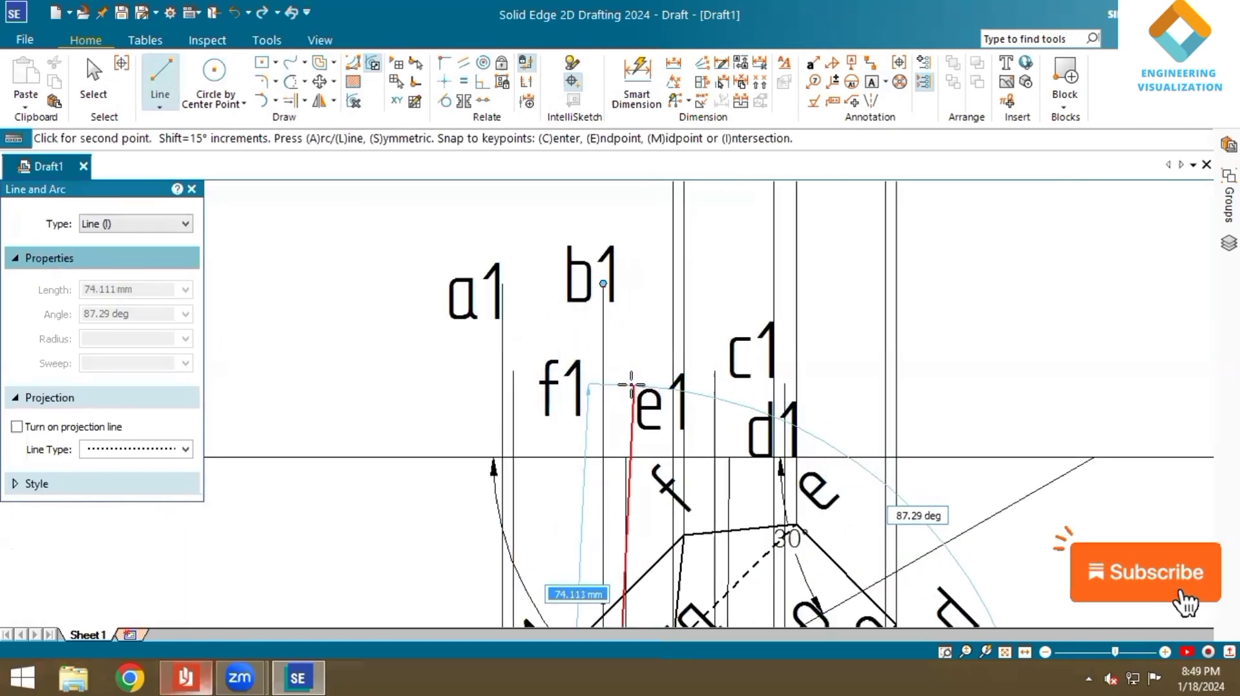
{"action": "left_click", "coordinate": [615, 371]}
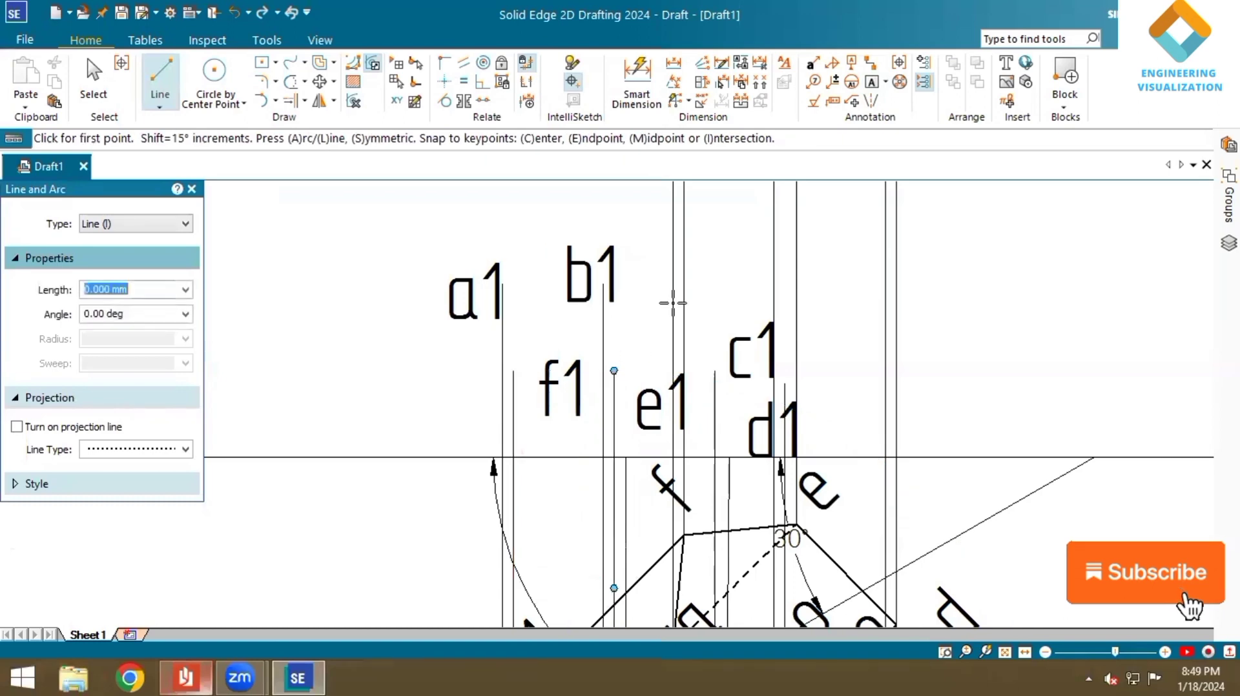
{"action": "left_click", "coordinate": [871, 81]}
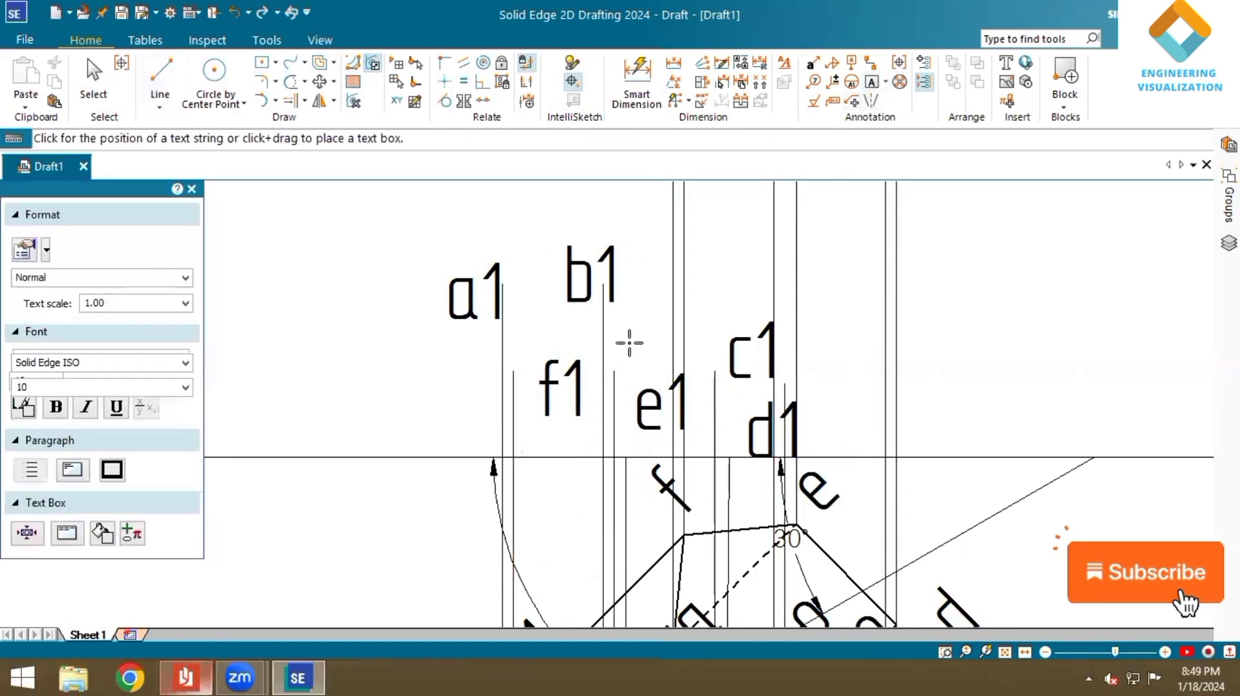
{"action": "left_click", "coordinate": [625, 345]}
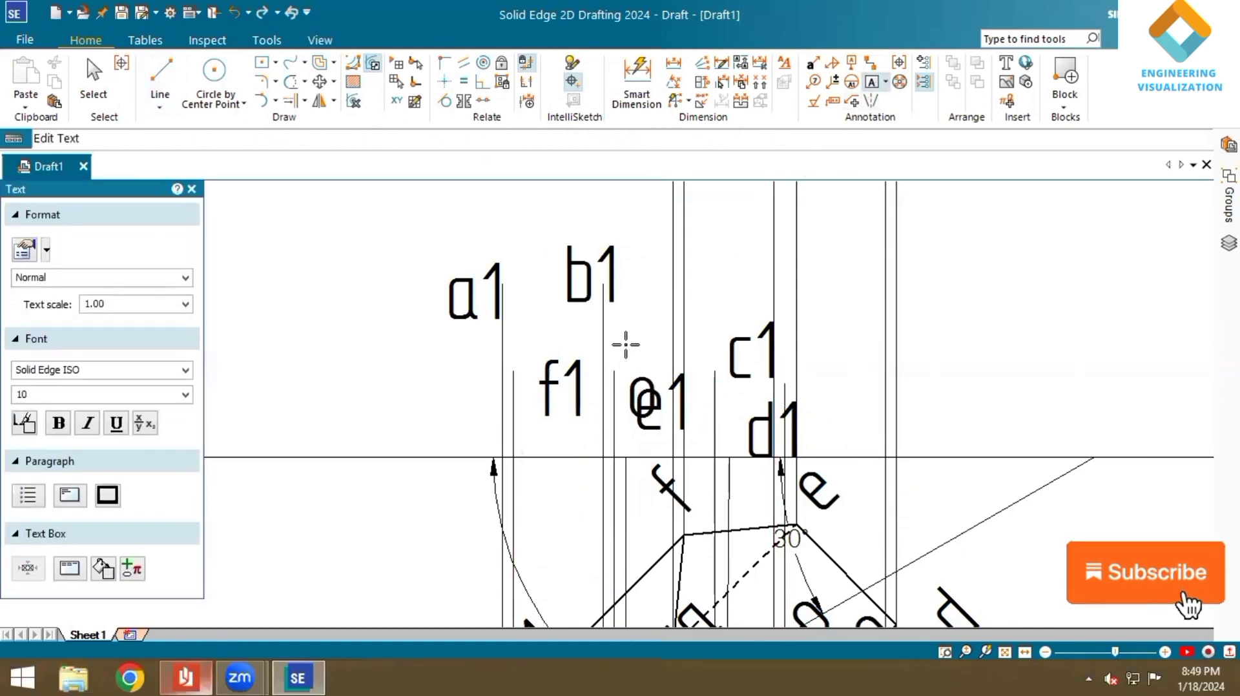
{"action": "left_click", "coordinate": [1005, 652]}
{"action": "scroll", "coordinate": [740, 334], "scroll_direction": "up", "scroll_amount": 3}
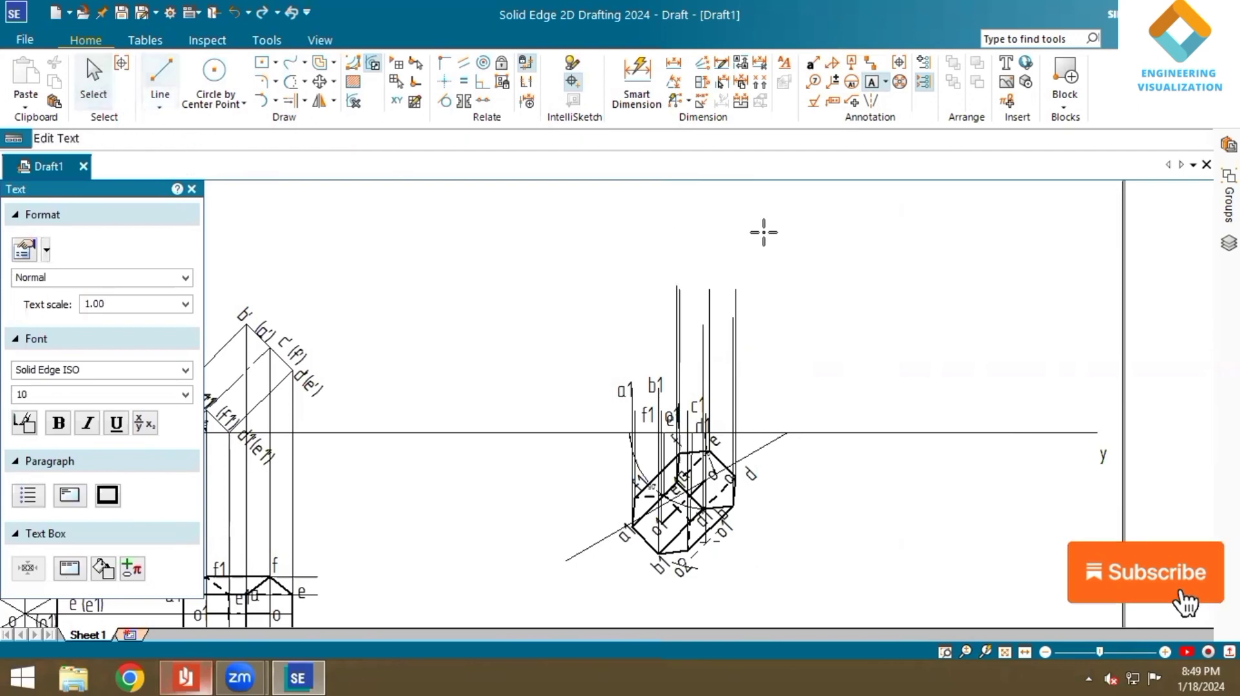
- Trim the tall projectors of corners a to f back to the xy line
{"action": "left_click", "coordinate": [291, 82]}
{"action": "left_click_drag", "start_coordinate": [645, 273], "coordinate": [645, 299]}
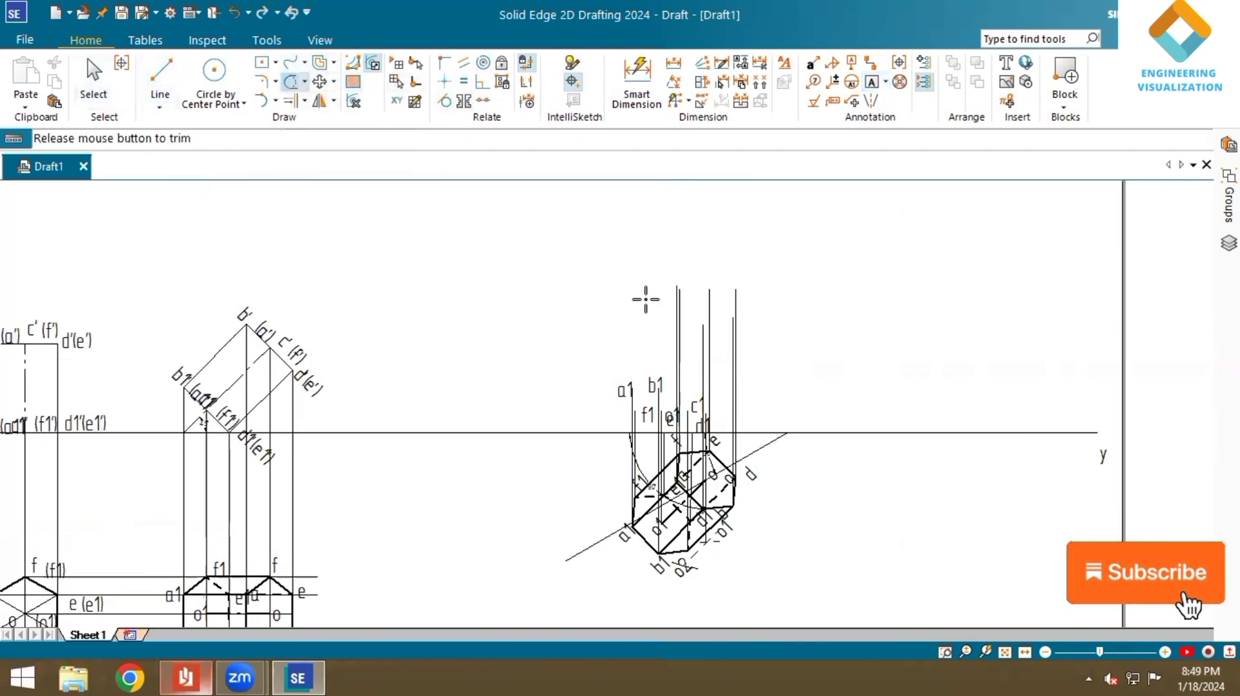
{"action": "left_click_drag", "start_coordinate": [751, 350], "coordinate": [814, 388]}
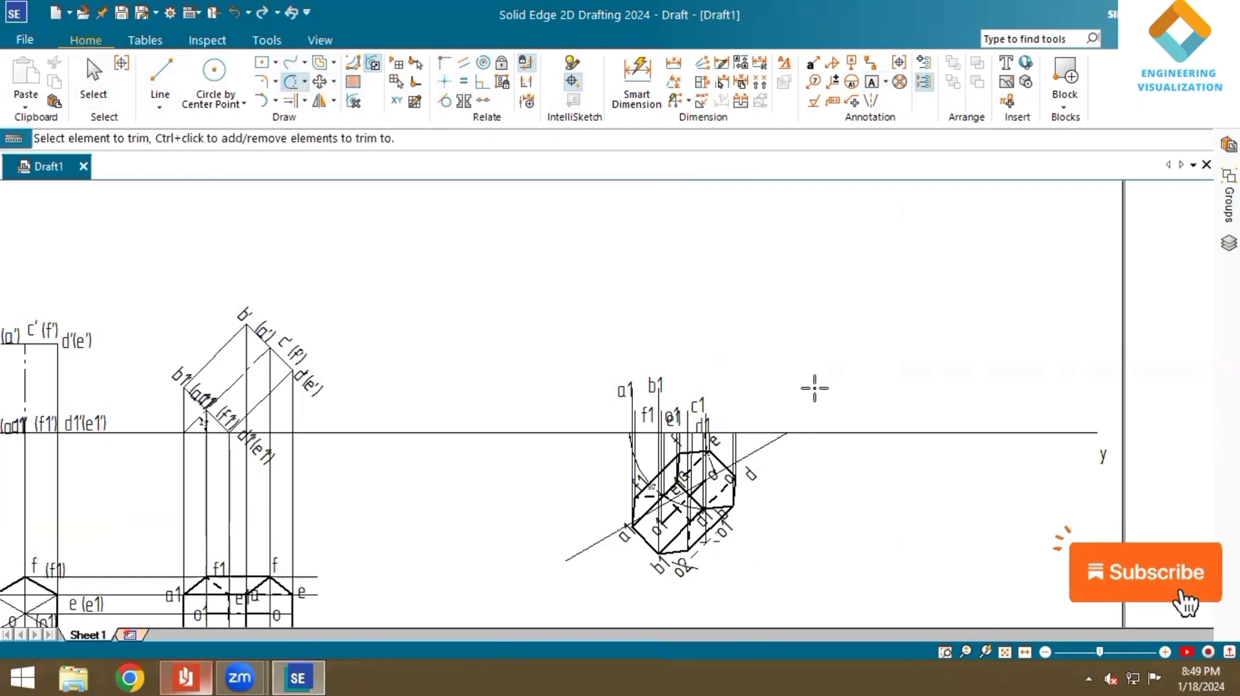
{"action": "scroll", "coordinate": [794, 392], "scroll_direction": "up", "scroll_amount": 2}
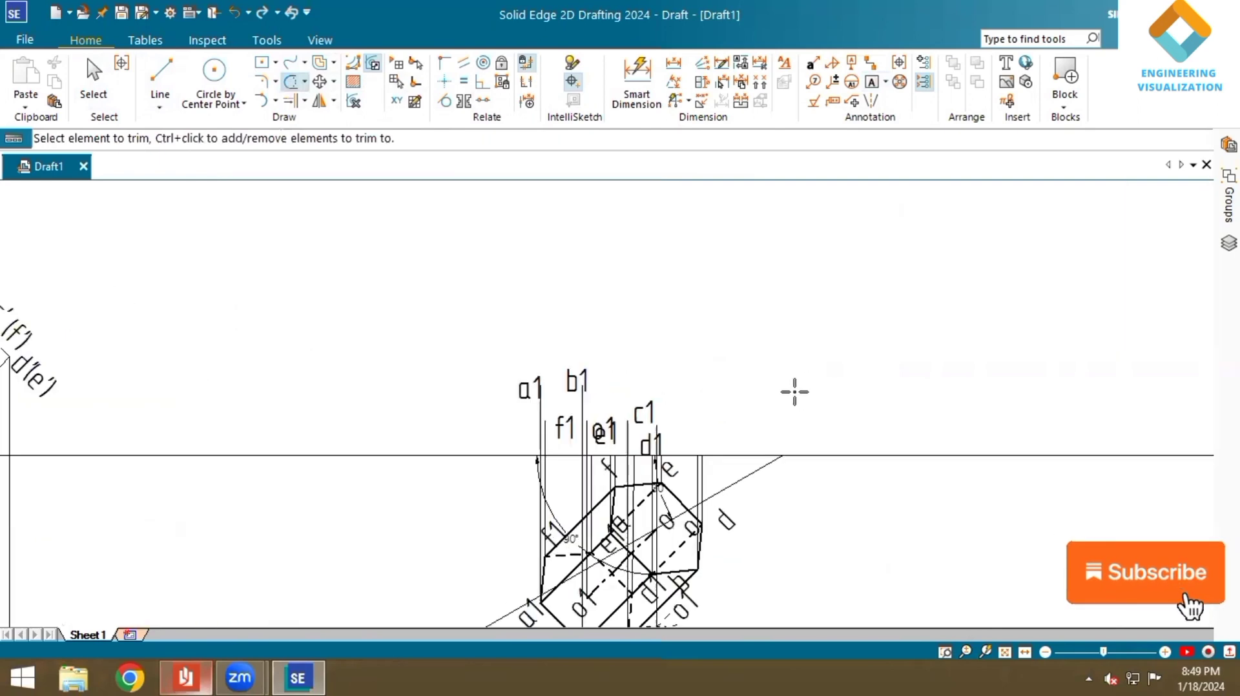
{"action": "scroll", "coordinate": [794, 392], "scroll_direction": "down", "scroll_amount": 1}
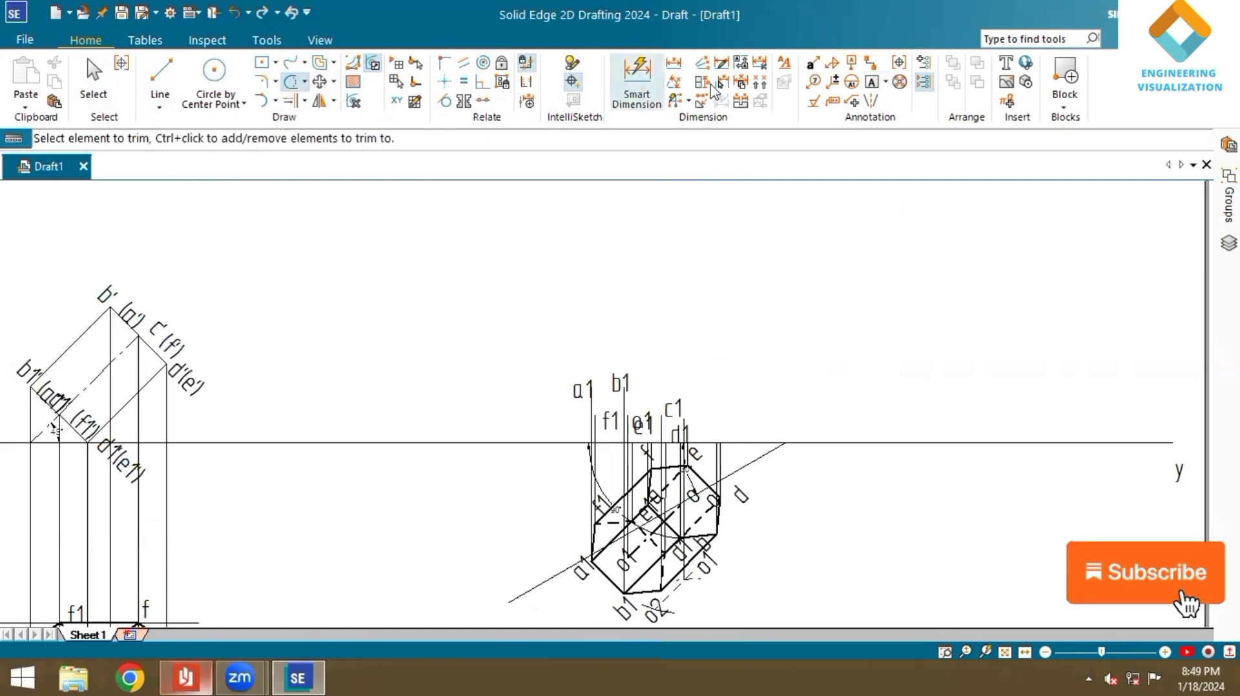
{"action": "left_click", "coordinate": [159, 75]}
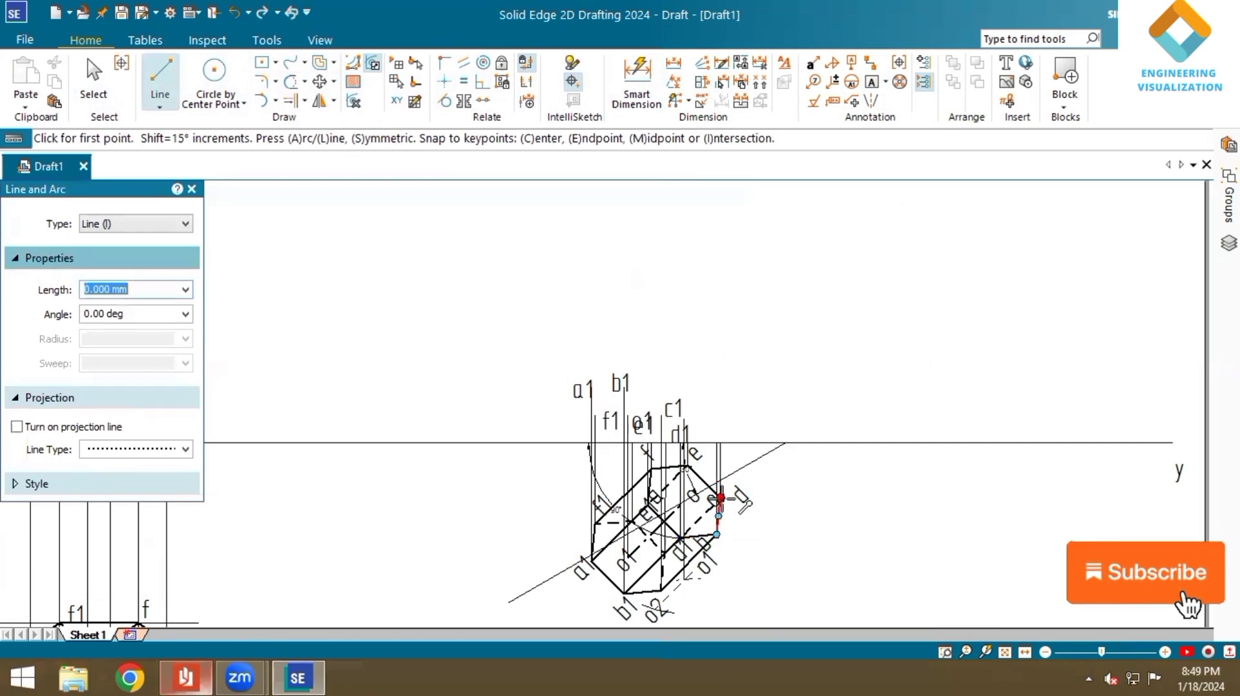
{"action": "left_click", "coordinate": [716, 497]}
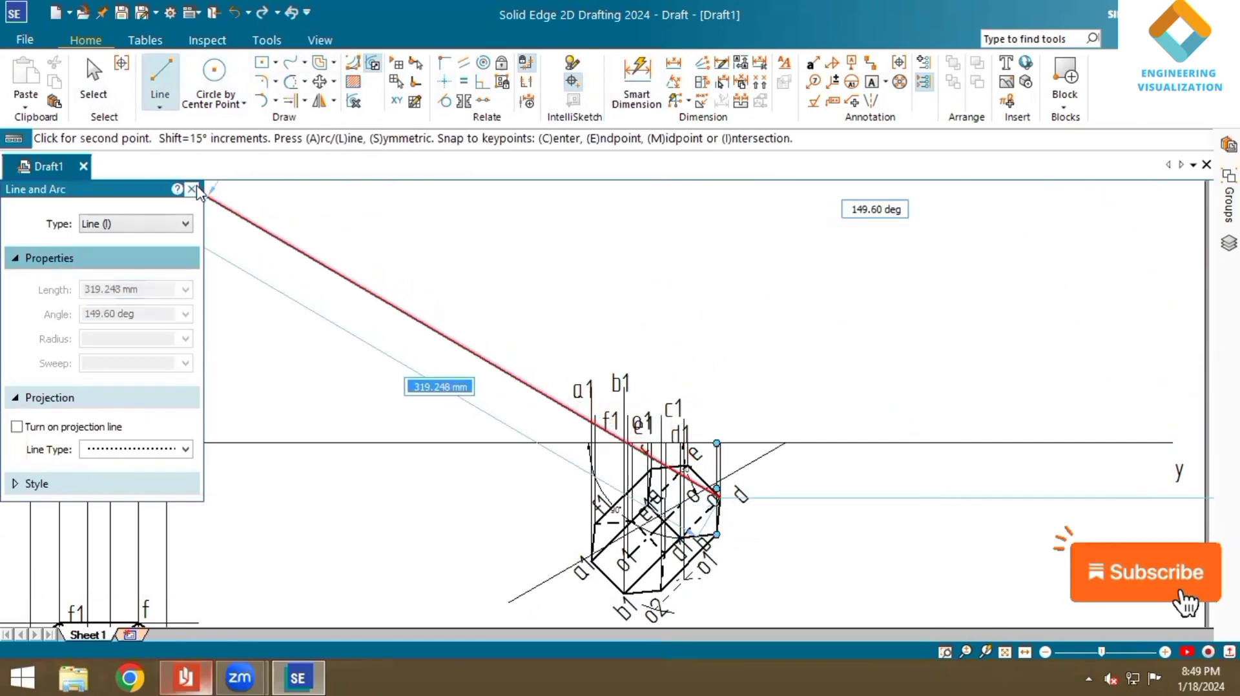
{"action": "key", "text": "Escape"}
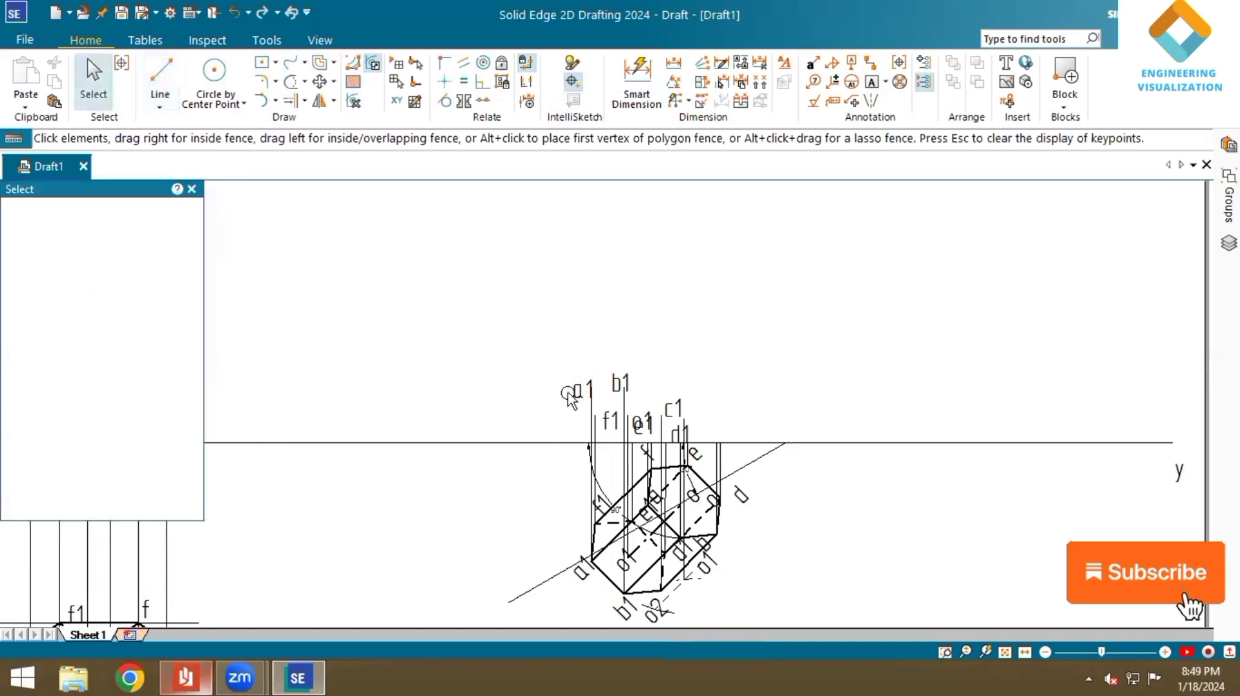
- Move the options panel aside and draw a vertical projector from corner d up to the level of d'(e')
{"action": "left_click_drag", "start_coordinate": [44, 195], "coordinate": [1227, 326]}
{"action": "left_click", "coordinate": [174, 85]}
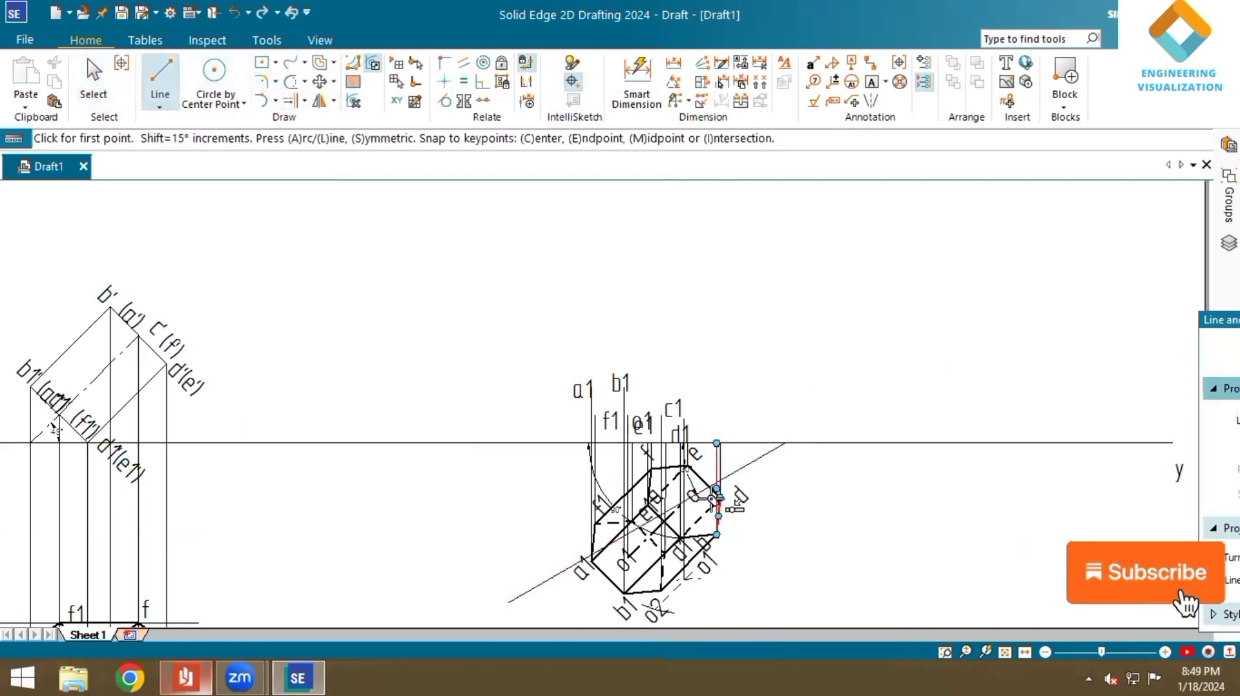
{"action": "left_click", "coordinate": [720, 498]}
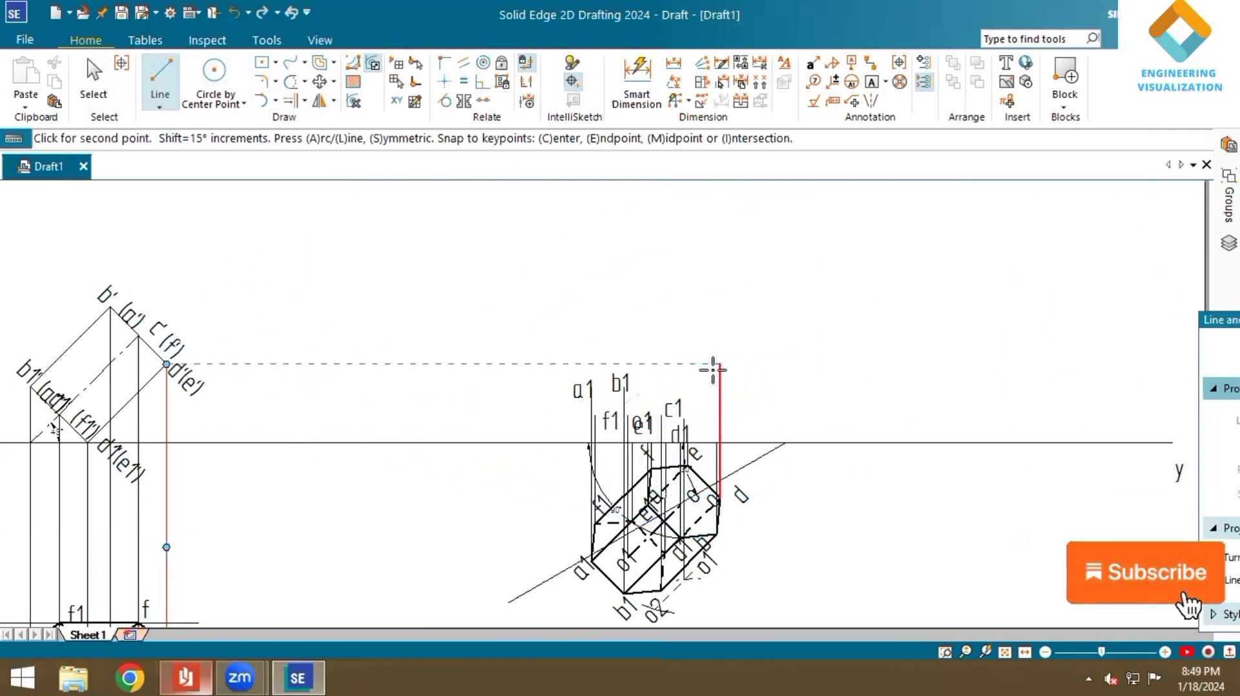
{"action": "left_click", "coordinate": [716, 365]}
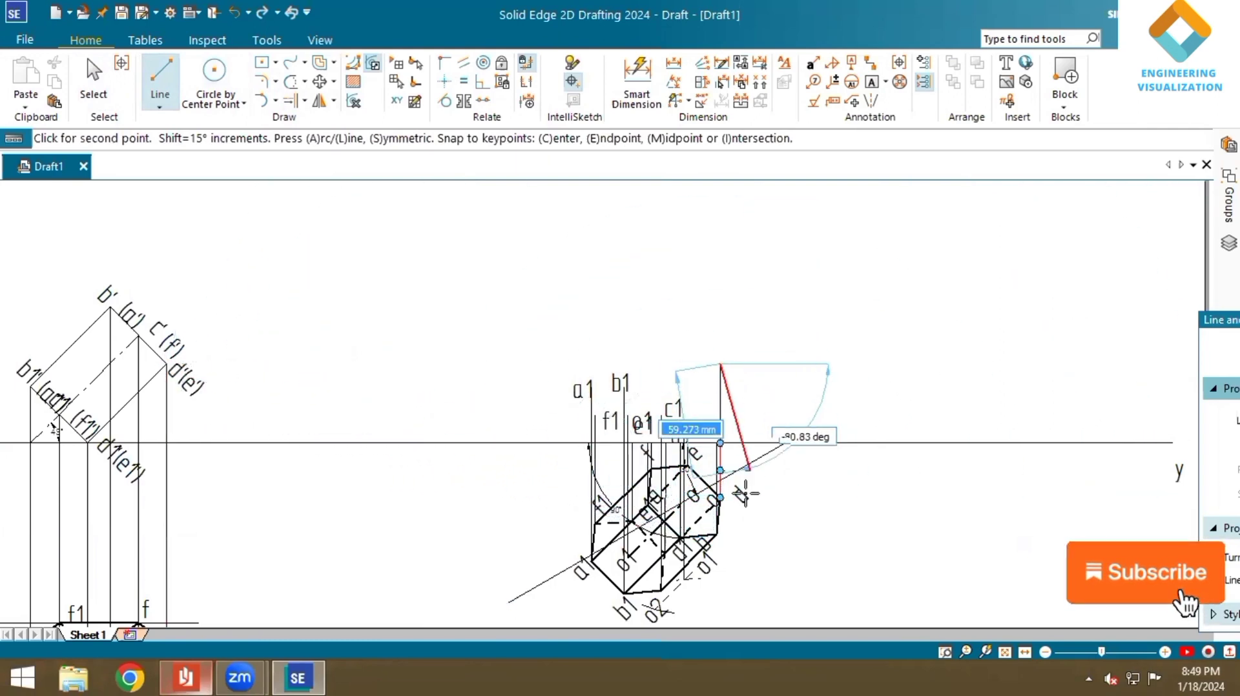
- Draw vertical projectors from corners c and b past the xy line to a common height above d's projector
{"action": "left_click", "coordinate": [717, 534]}
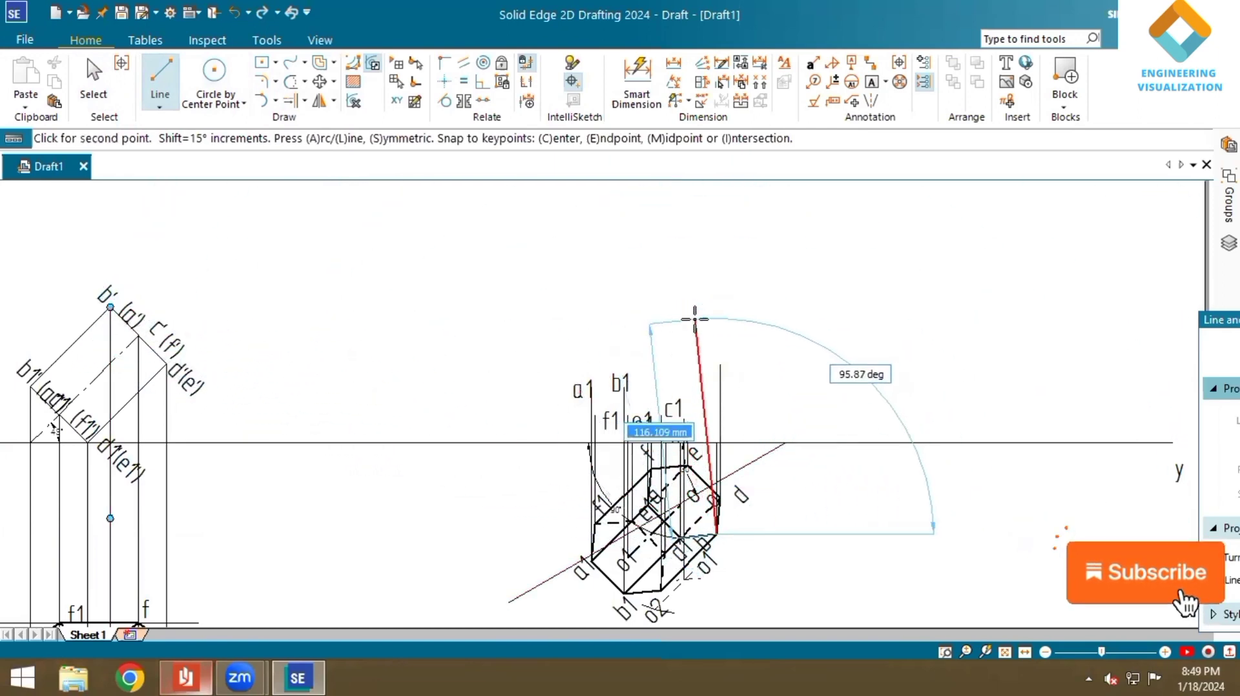
{"action": "left_click", "coordinate": [716, 328]}
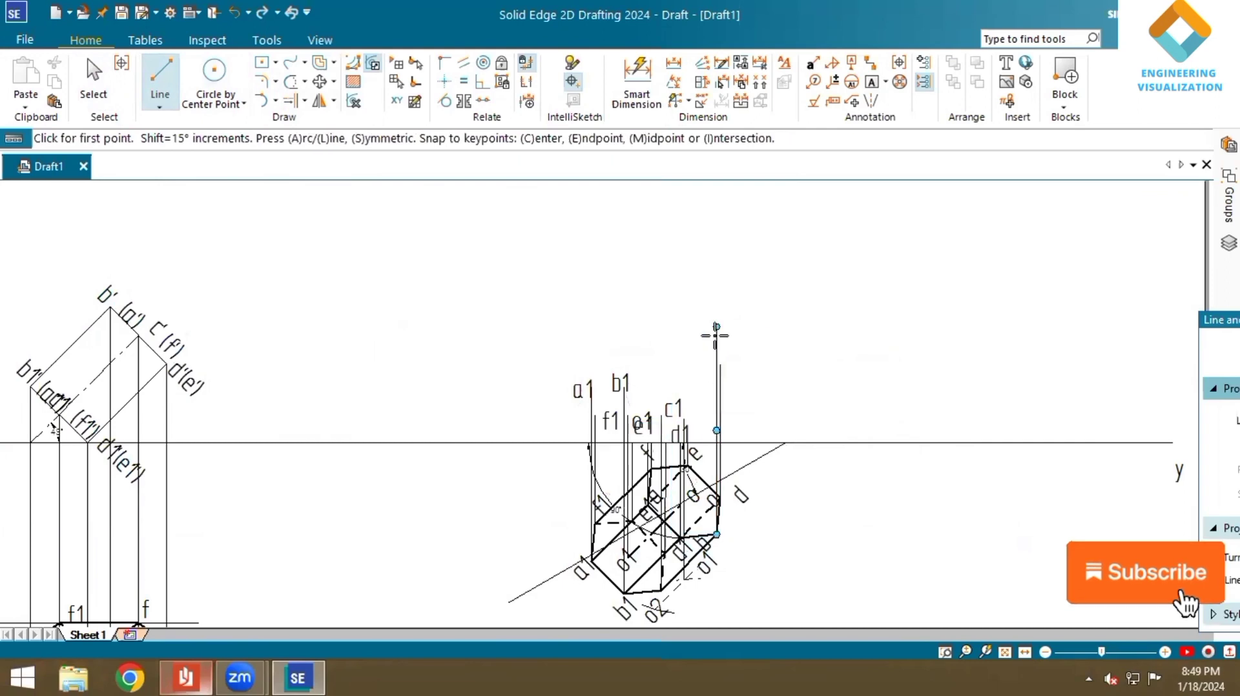
{"action": "left_click", "coordinate": [681, 538]}
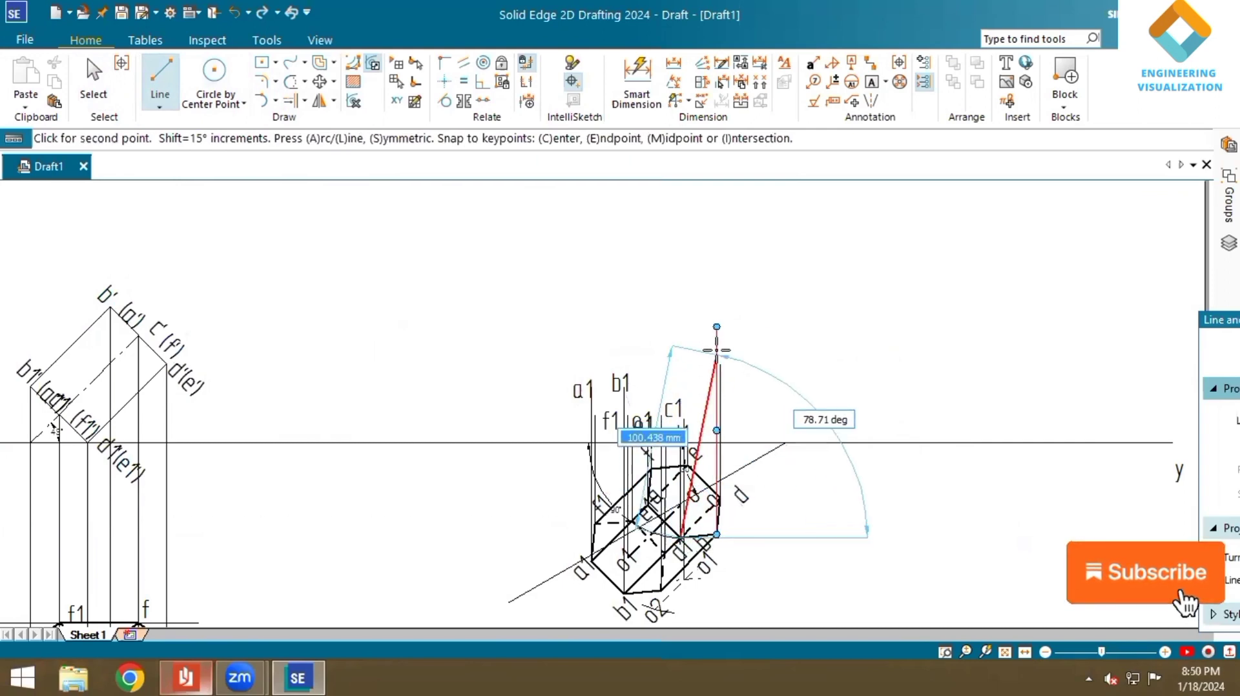
{"action": "left_click", "coordinate": [681, 328]}
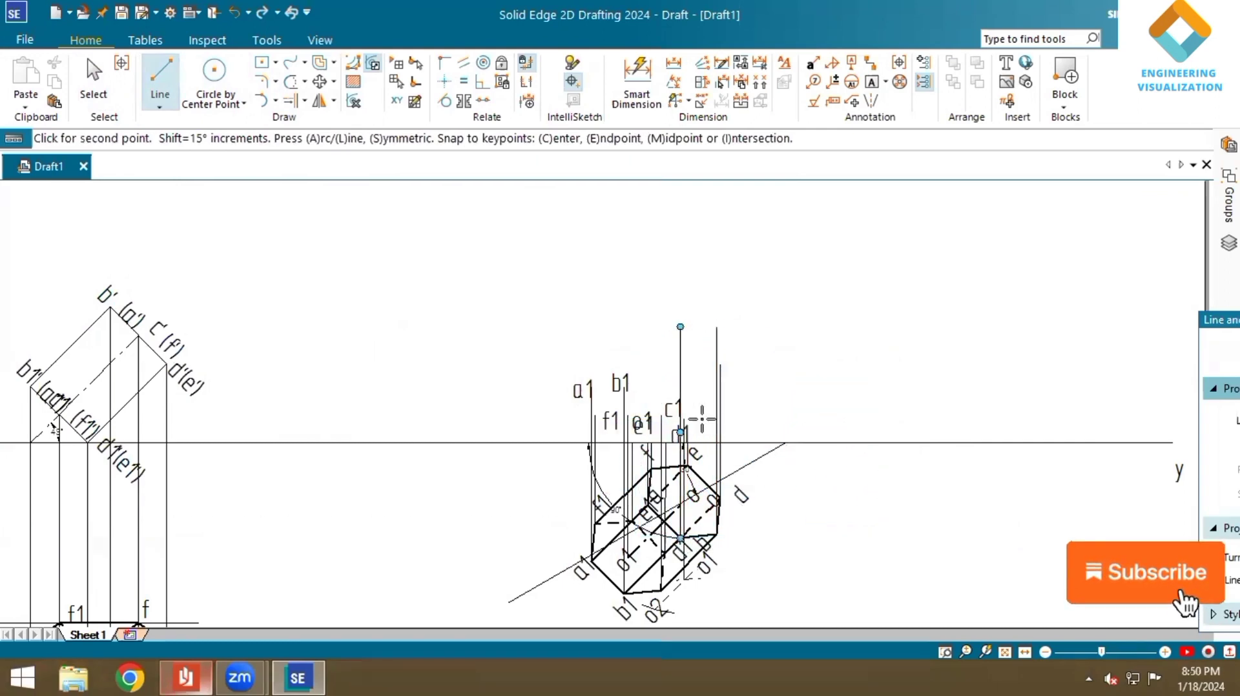
{"action": "right_click", "coordinate": [650, 508]}
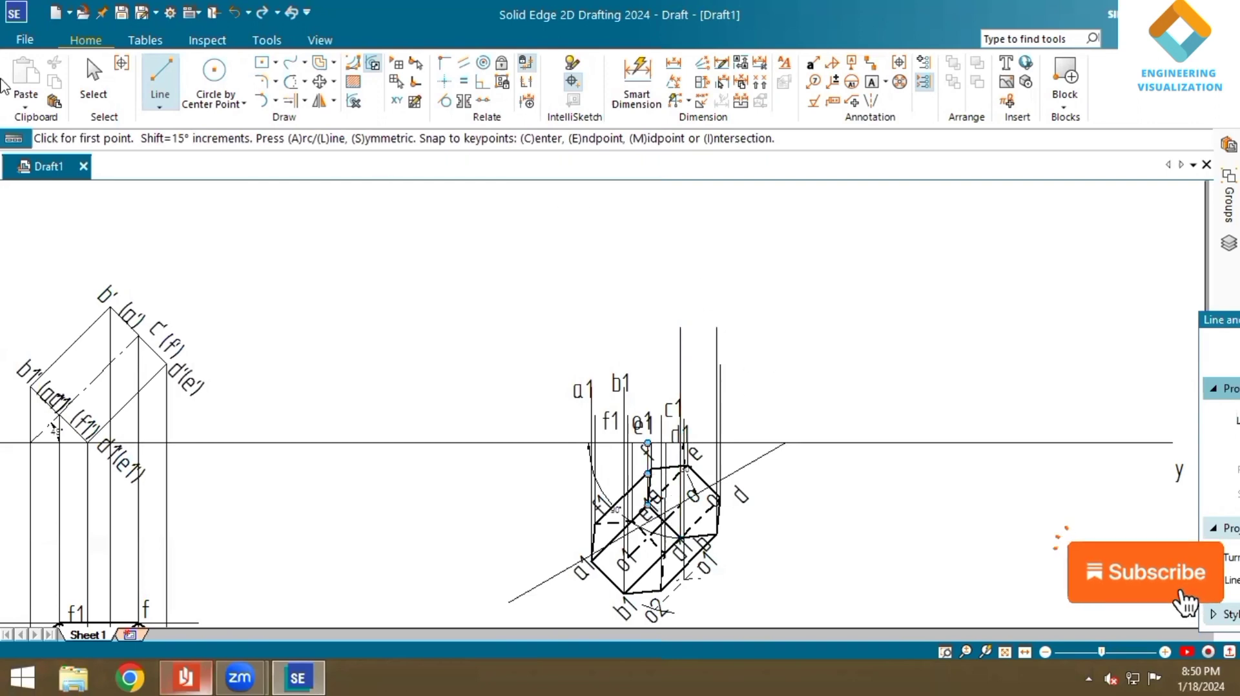
- Delete the over-tall vertical projector rising from corner c
{"action": "left_click", "coordinate": [93, 77]}
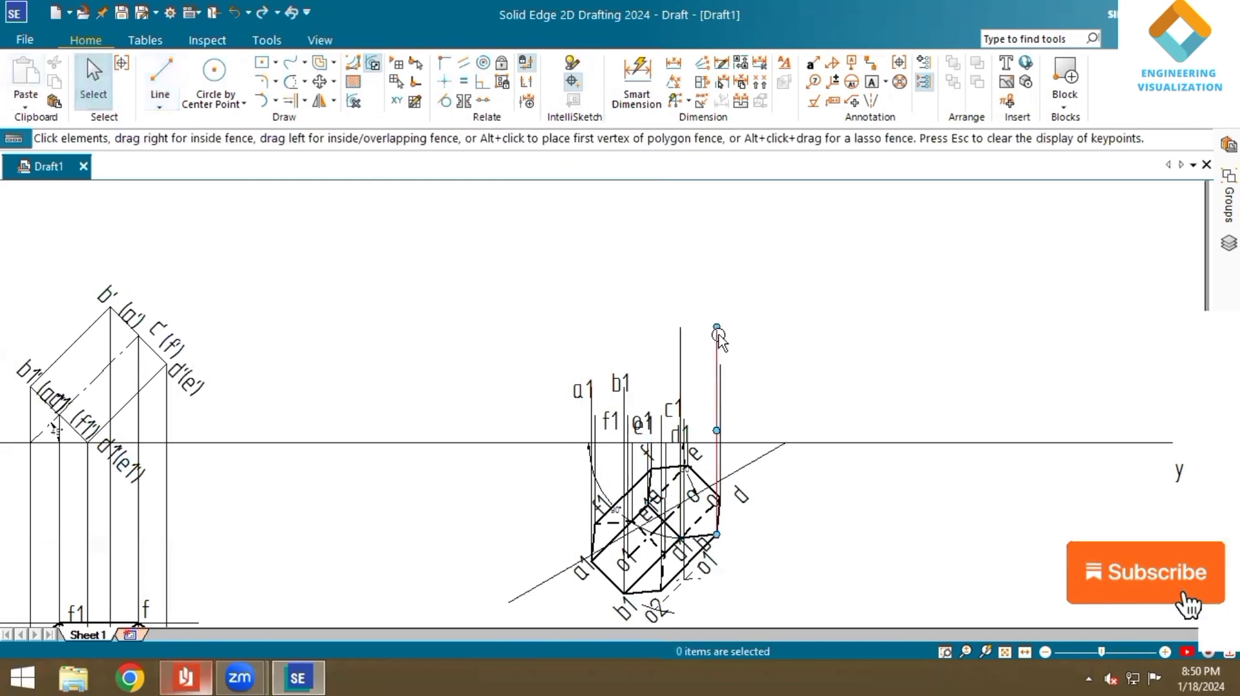
{"action": "left_click", "coordinate": [716, 339]}
{"action": "key", "text": "Delete"}
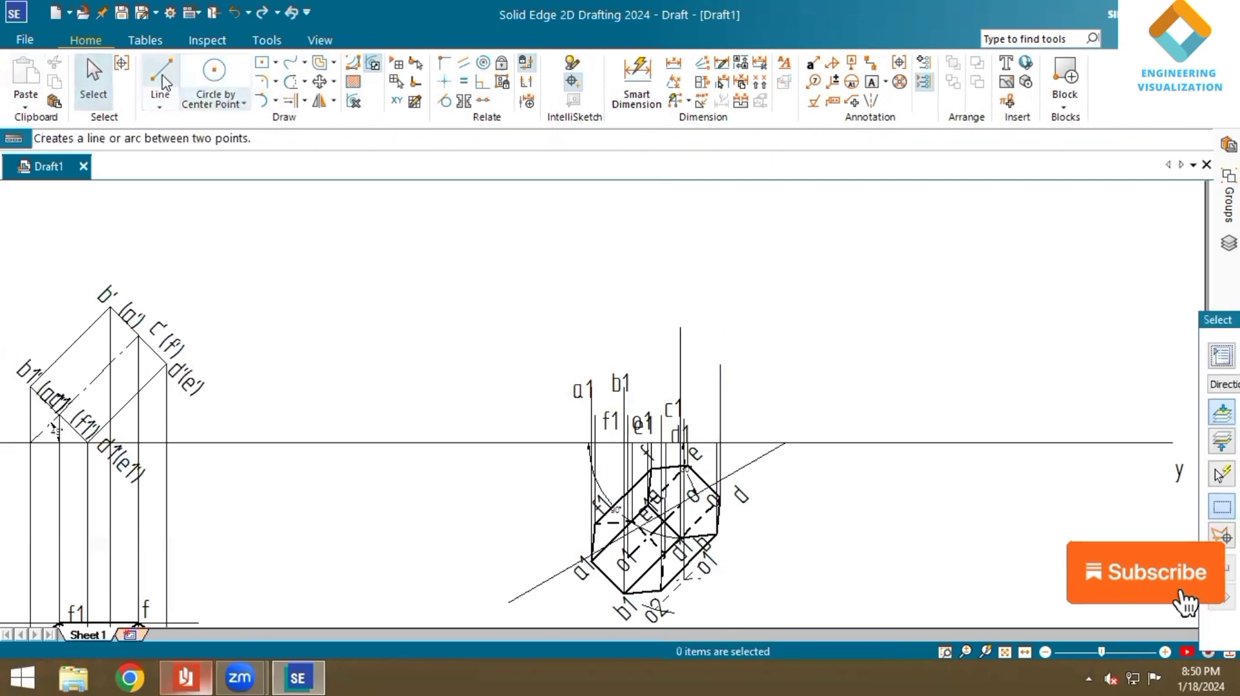
- Draw vertical projectors from corner a up to the height of b's projector and from corner c up to the level of c'(f')
{"action": "left_click", "coordinate": [161, 81]}
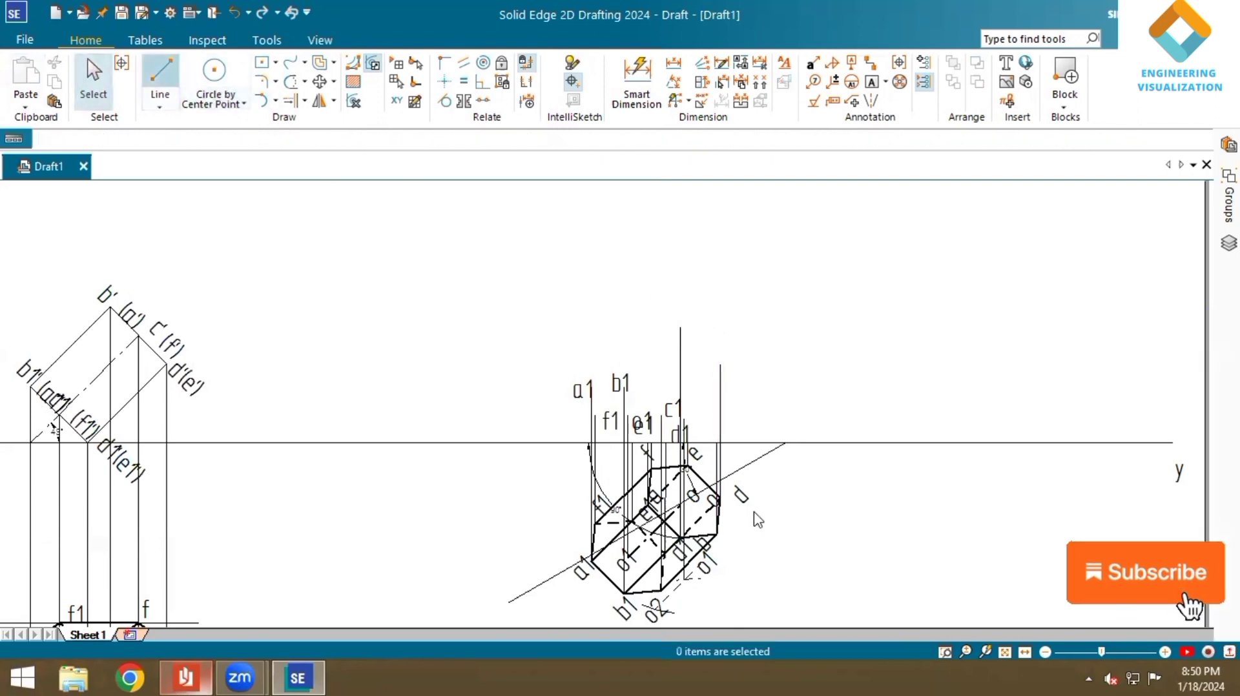
{"action": "left_click", "coordinate": [647, 503]}
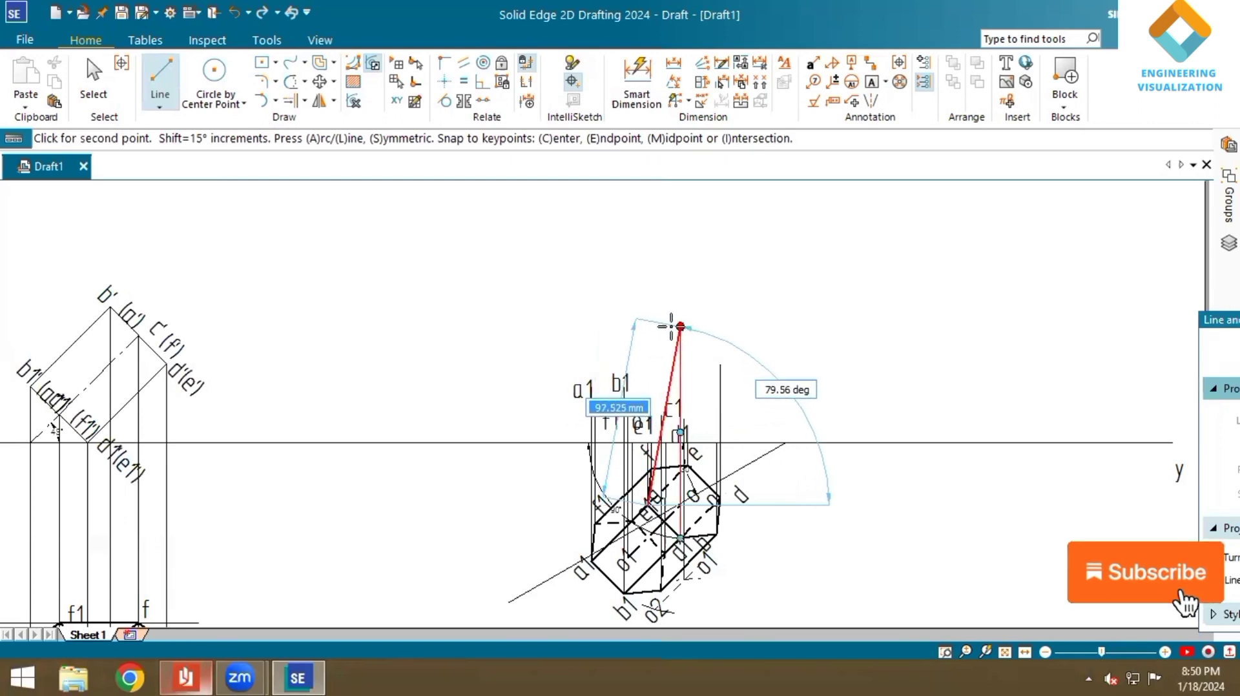
{"action": "left_click", "coordinate": [647, 330]}
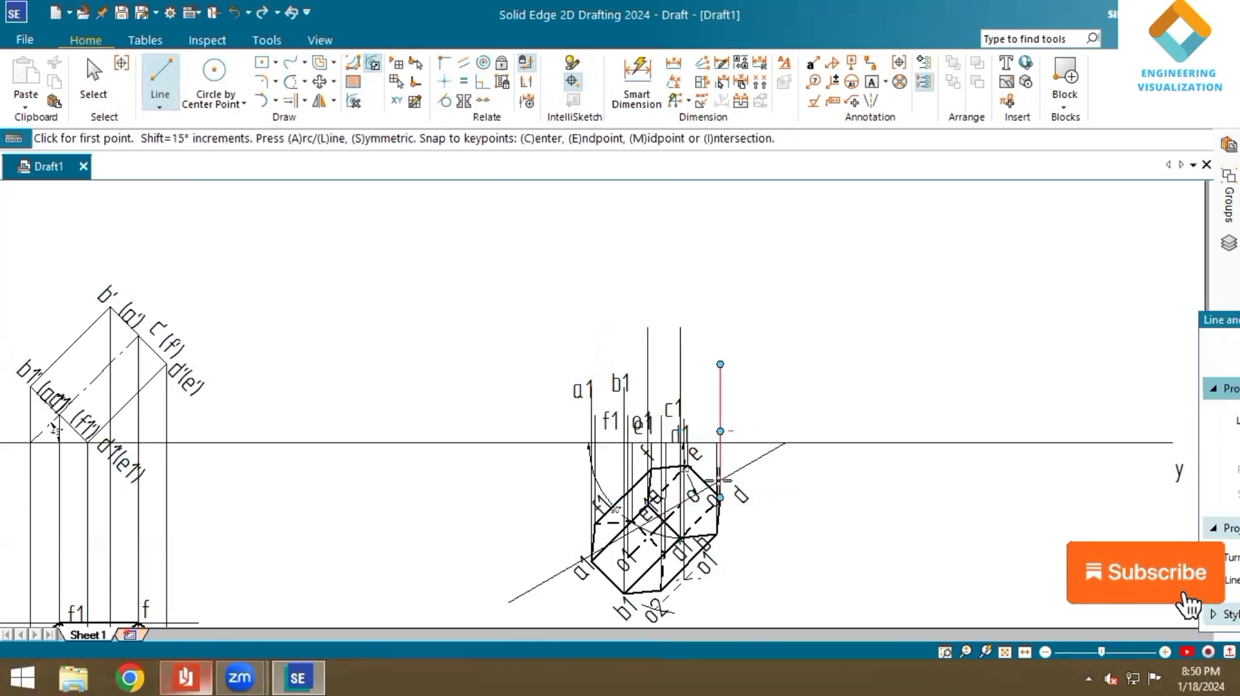
{"action": "left_click", "coordinate": [716, 535]}
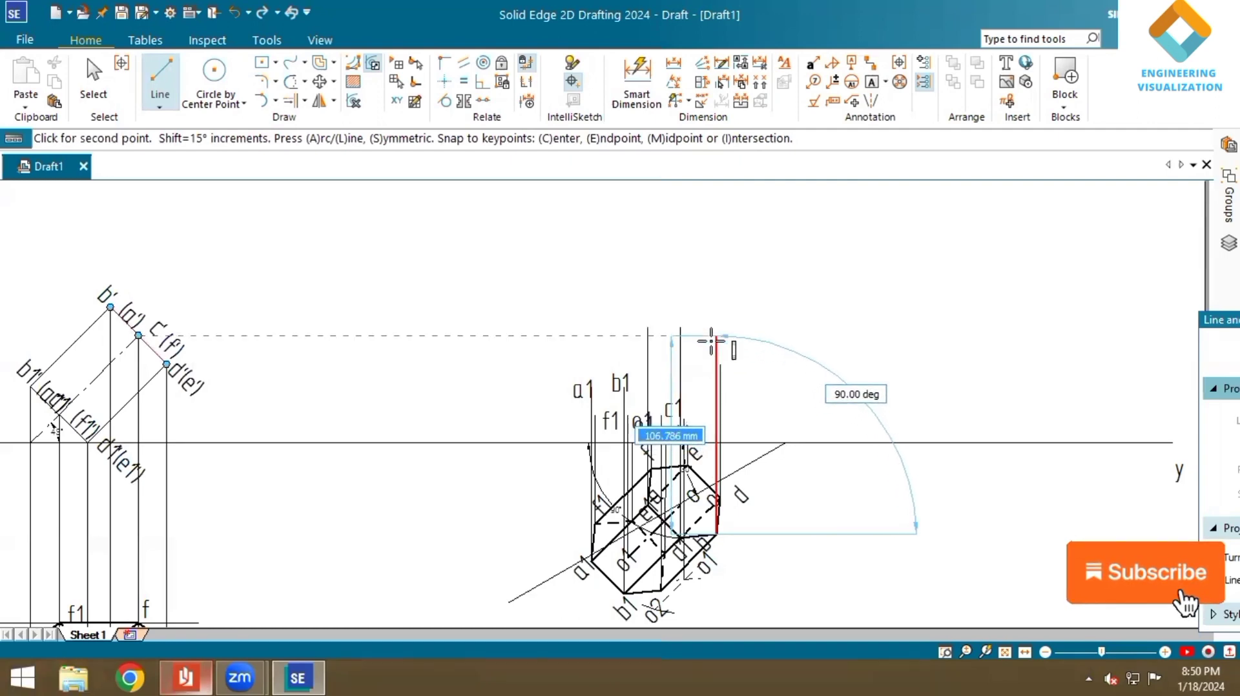
{"action": "left_click", "coordinate": [711, 339]}
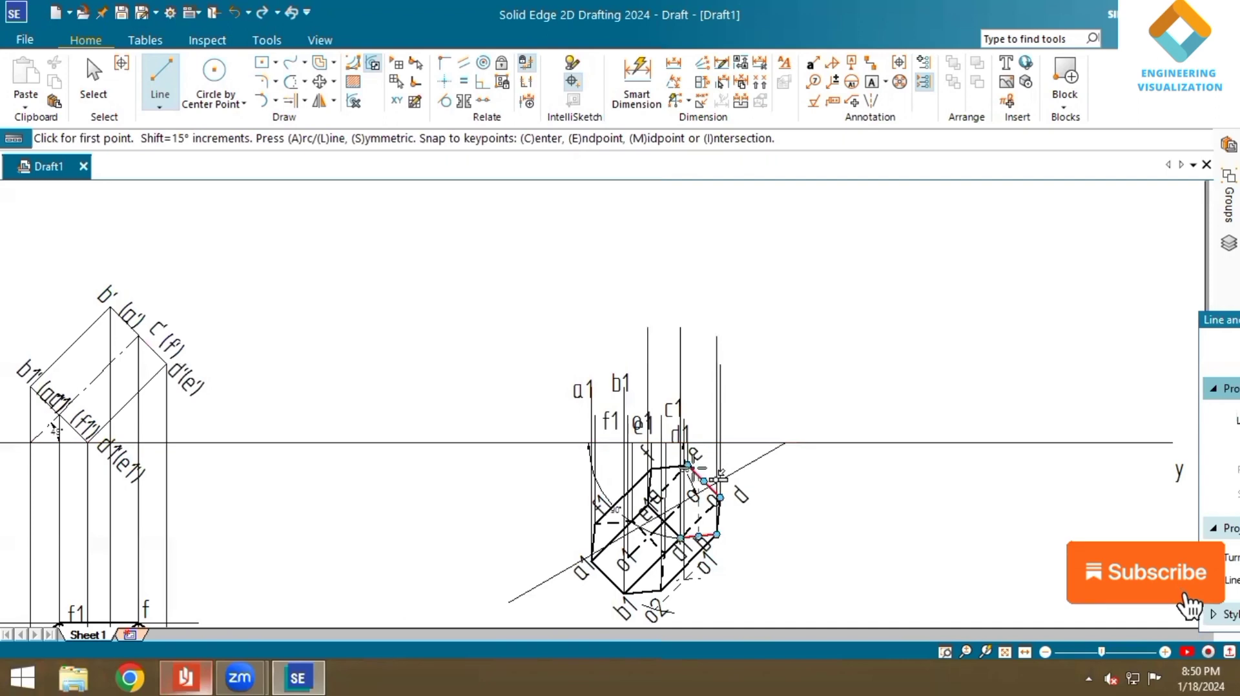
- Draw vertical projectors from corner e up to the height of d's projector and from corner f up to the height of c's projector
{"action": "left_click", "coordinate": [687, 463]}
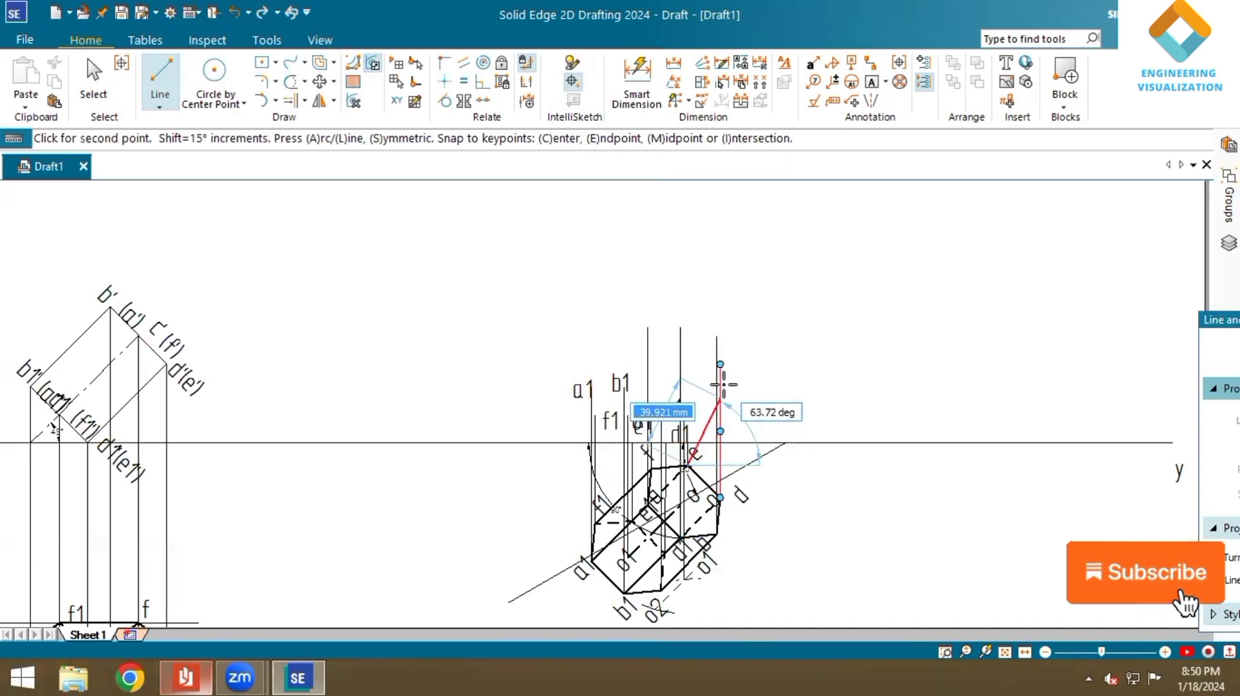
{"action": "left_click", "coordinate": [687, 366]}
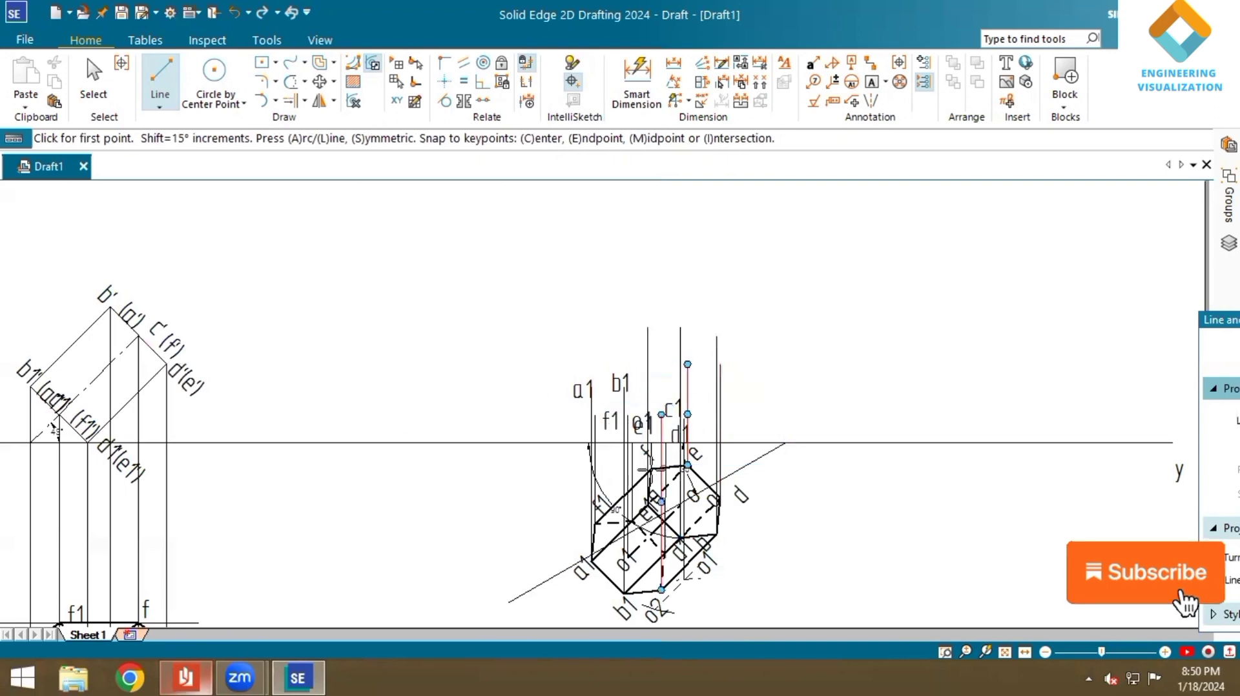
{"action": "scroll", "coordinate": [650, 467], "scroll_direction": "up", "scroll_amount": 2}
{"action": "left_click", "coordinate": [650, 466]}
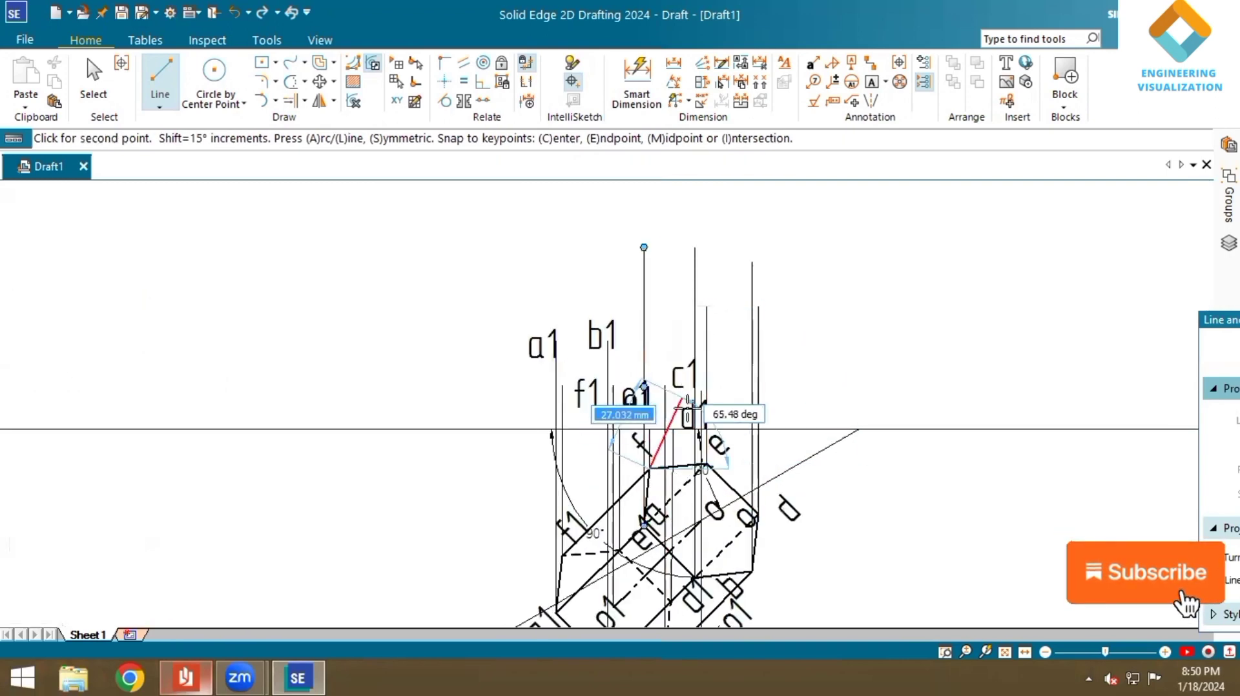
{"action": "scroll", "coordinate": [665, 429], "scroll_direction": "down", "scroll_amount": 3}
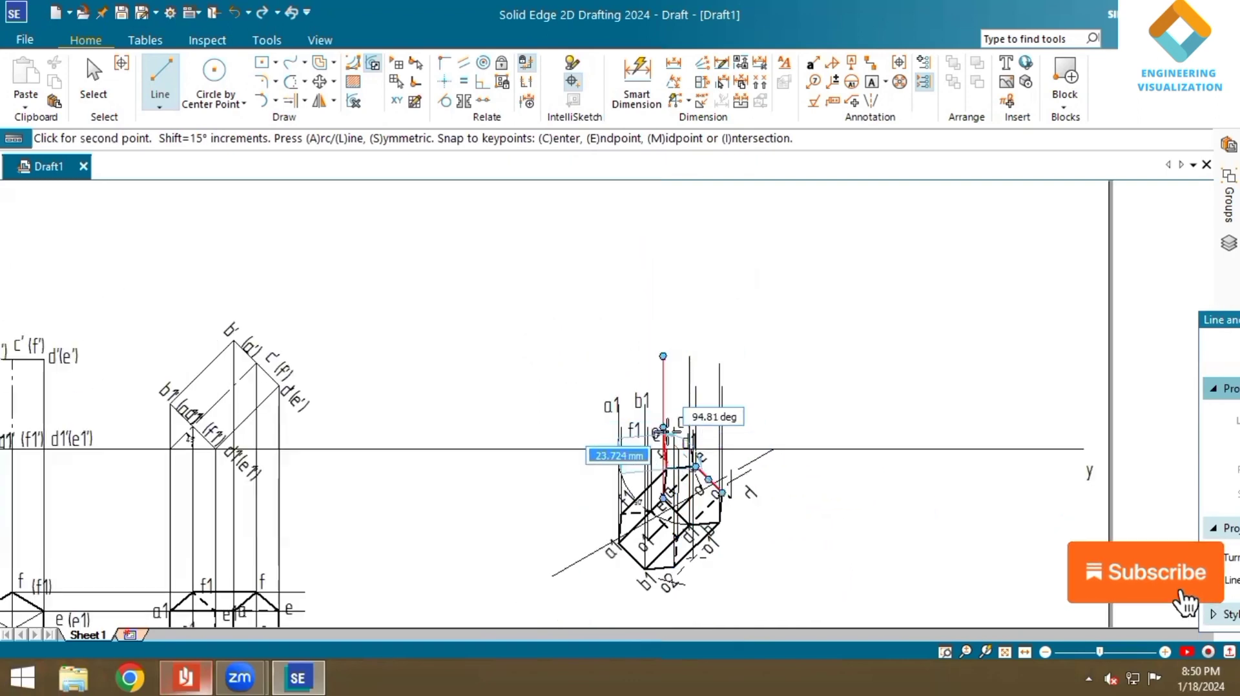
{"action": "scroll", "coordinate": [665, 429], "scroll_direction": "up", "scroll_amount": 2}
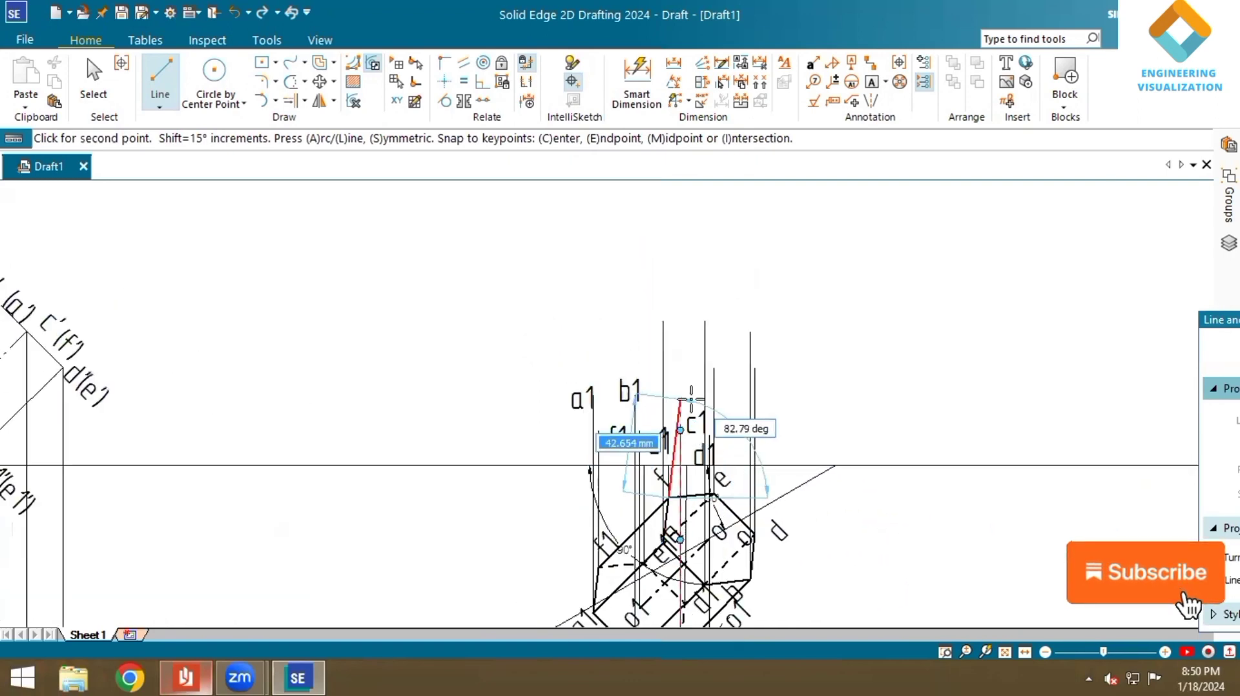
{"action": "scroll", "coordinate": [691, 401], "scroll_direction": "down", "scroll_amount": 2}
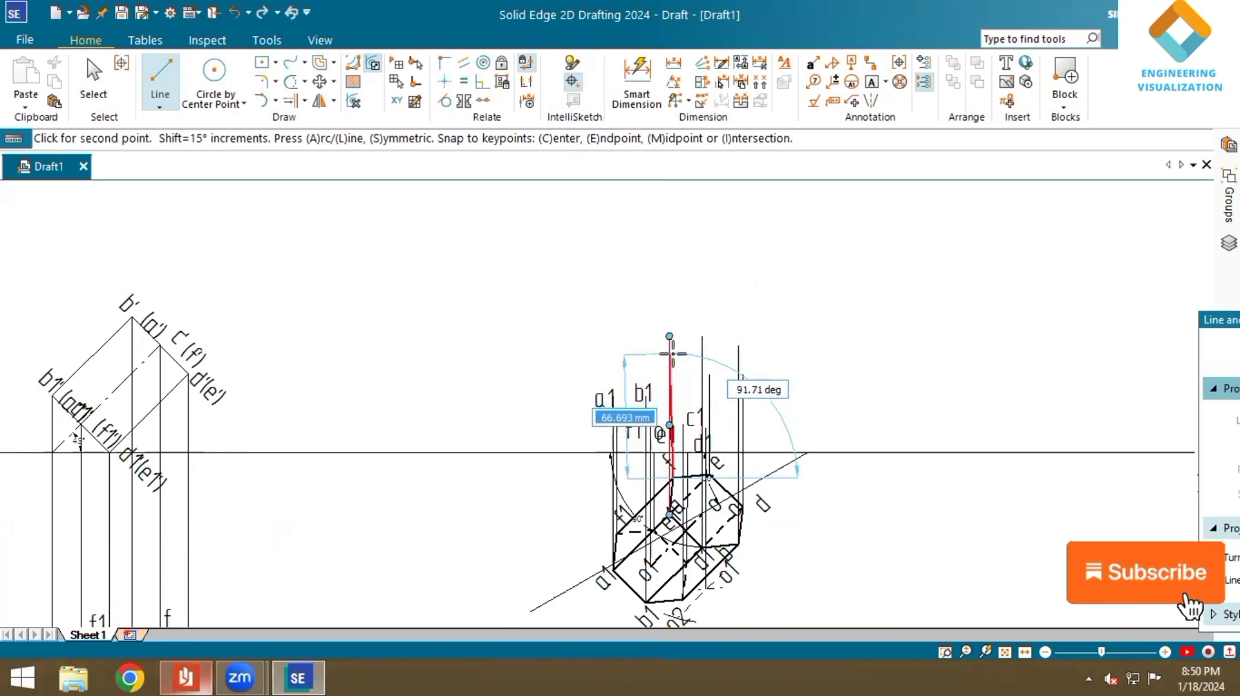
{"action": "scroll", "coordinate": [678, 354], "scroll_direction": "up", "scroll_amount": 2}
{"action": "scroll", "coordinate": [673, 353], "scroll_direction": "up", "scroll_amount": 1}
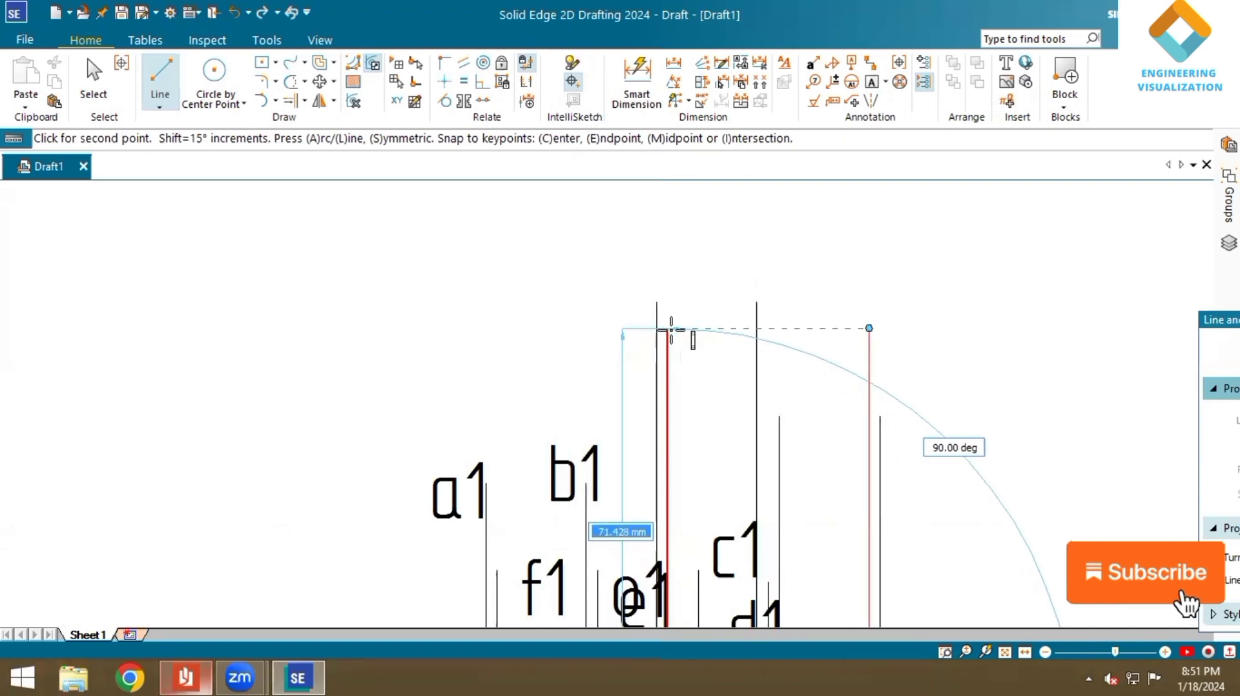
{"action": "left_click", "coordinate": [671, 329]}
{"action": "scroll", "coordinate": [701, 375], "scroll_direction": "down", "scroll_amount": 2}
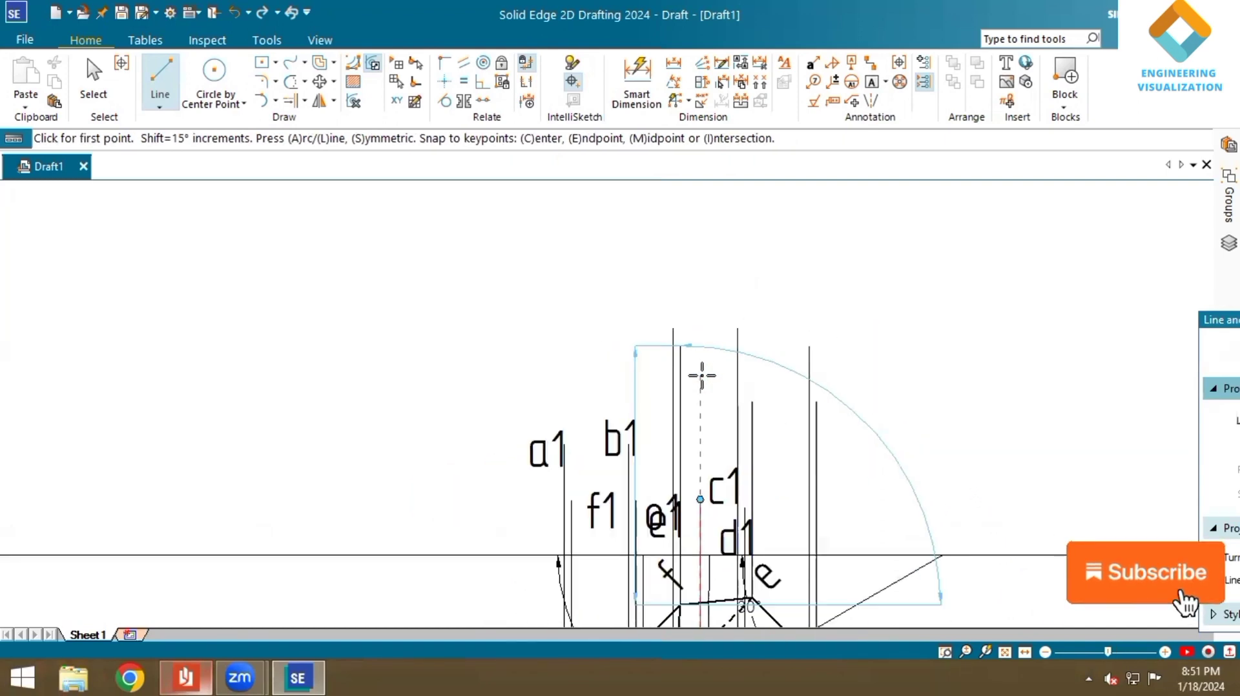
{"action": "scroll", "coordinate": [701, 376], "scroll_direction": "down", "scroll_amount": 1}
{"action": "scroll", "coordinate": [701, 376], "scroll_direction": "down", "scroll_amount": 1}
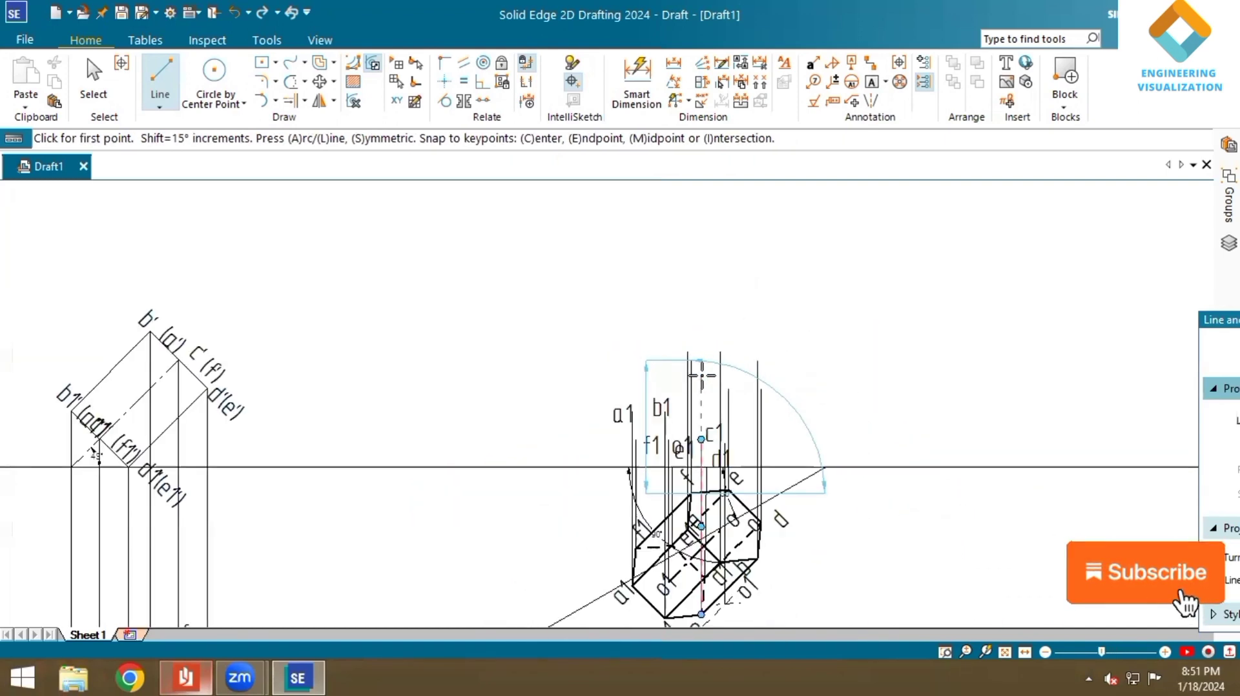
- Label the upper ends of the tall projectors a, b, c, d, e and f
{"action": "left_click", "coordinate": [872, 82]}
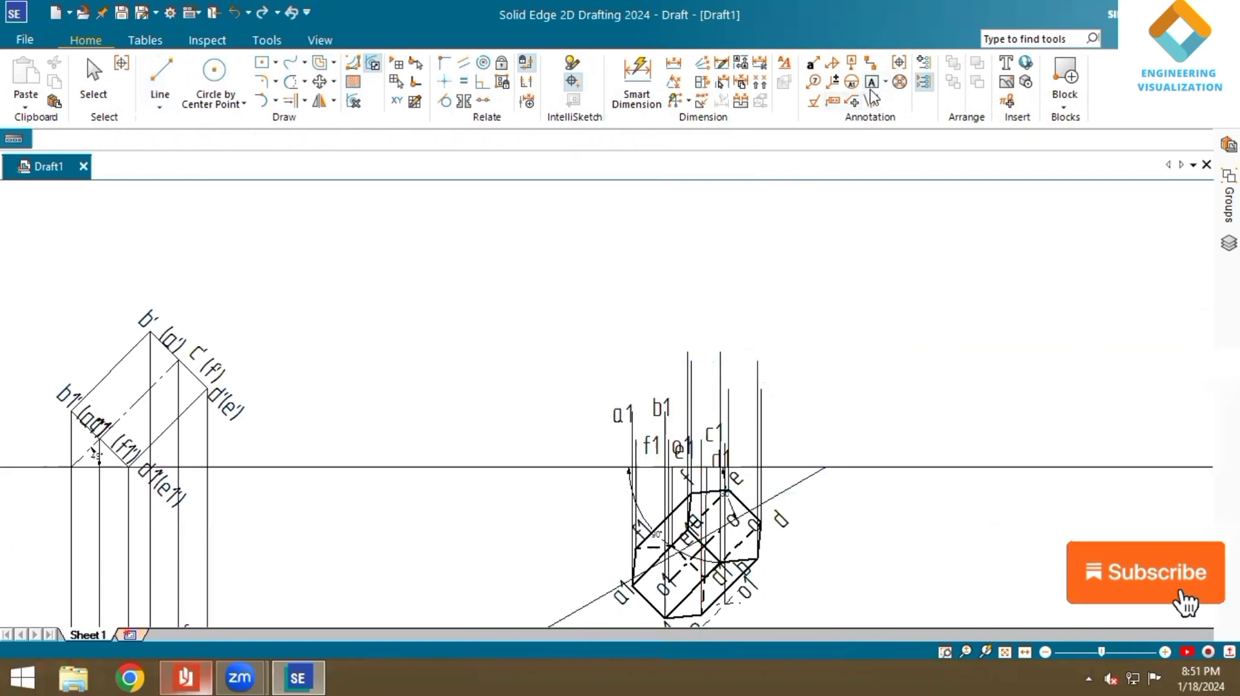
{"action": "left_click", "coordinate": [678, 329]}
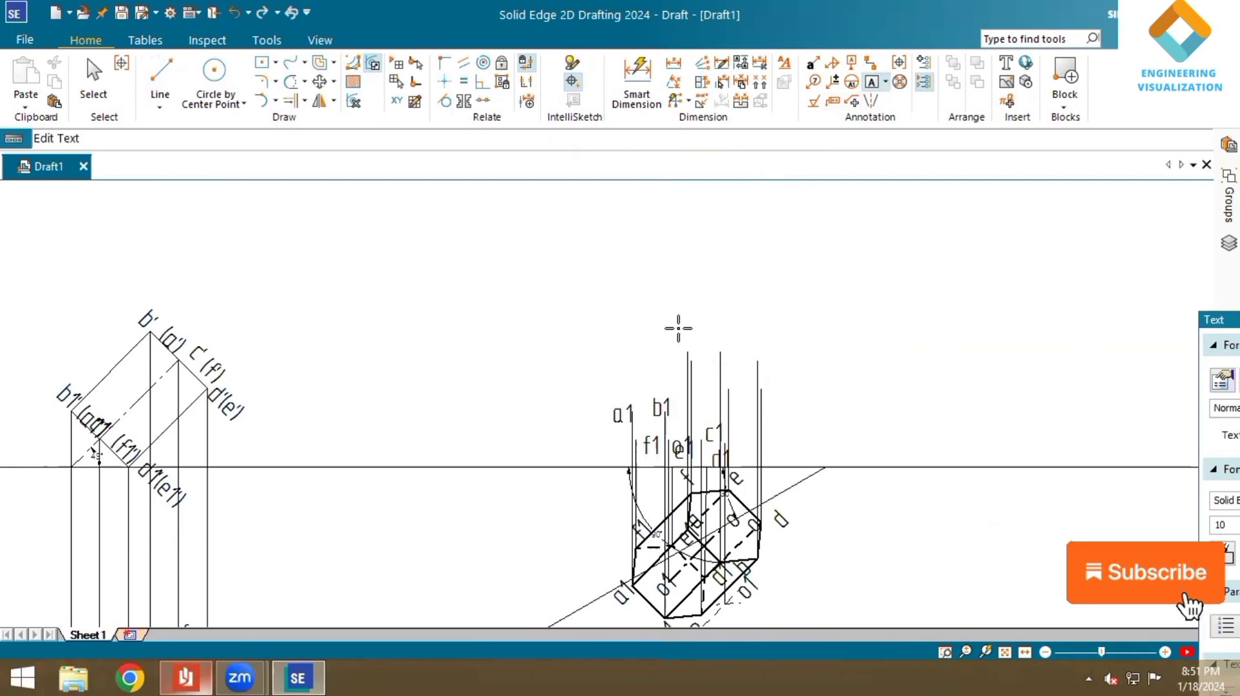
{"action": "left_click", "coordinate": [722, 324]}
{"action": "left_click", "coordinate": [722, 325]}
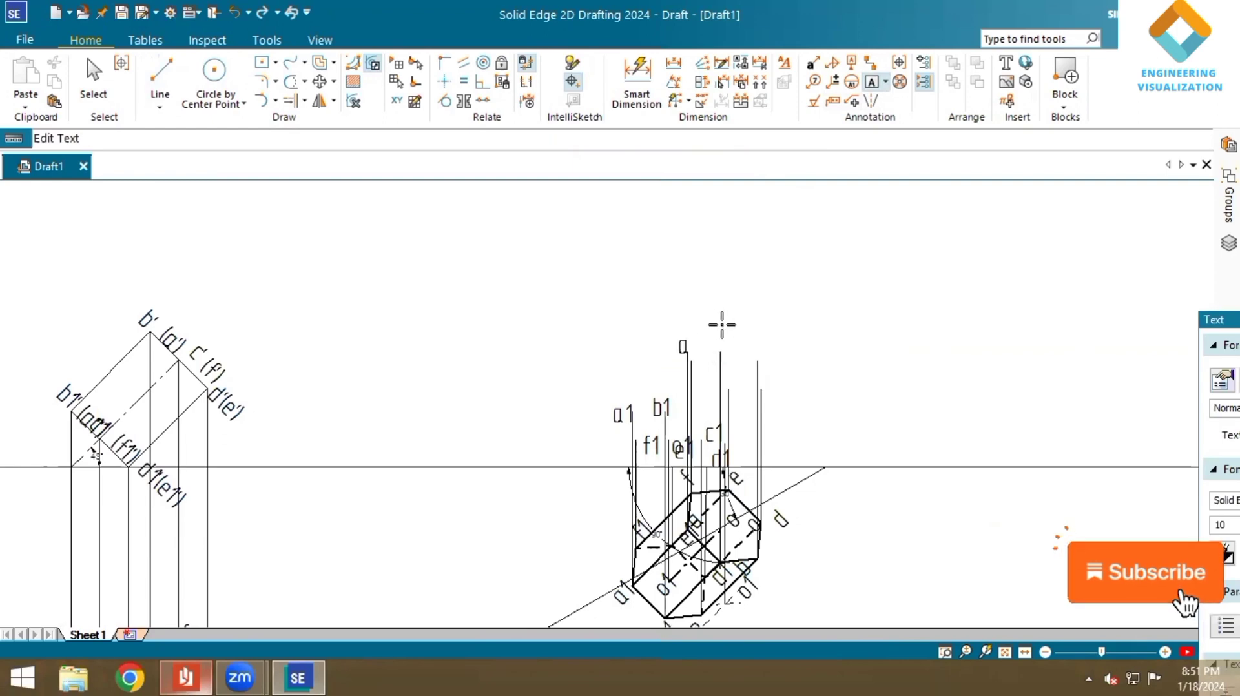
{"action": "left_click", "coordinate": [766, 359]}
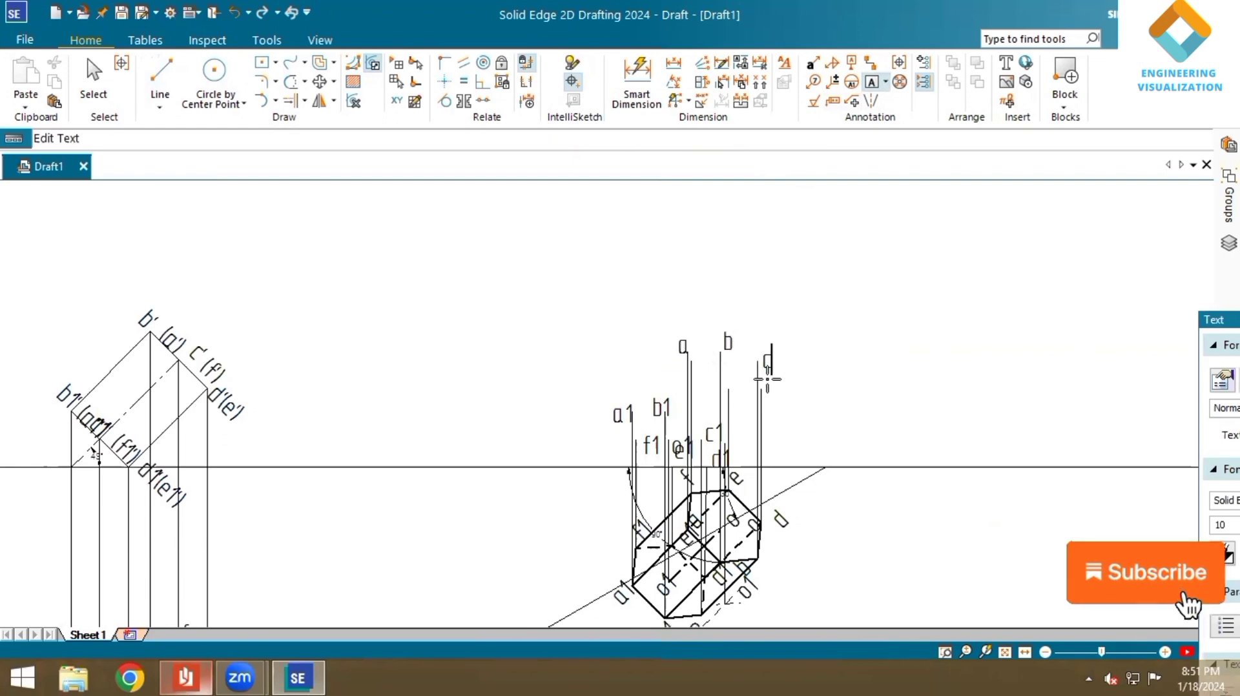
{"action": "left_click", "coordinate": [767, 379]}
{"action": "left_click", "coordinate": [767, 380]}
{"action": "type", "text": "d"}
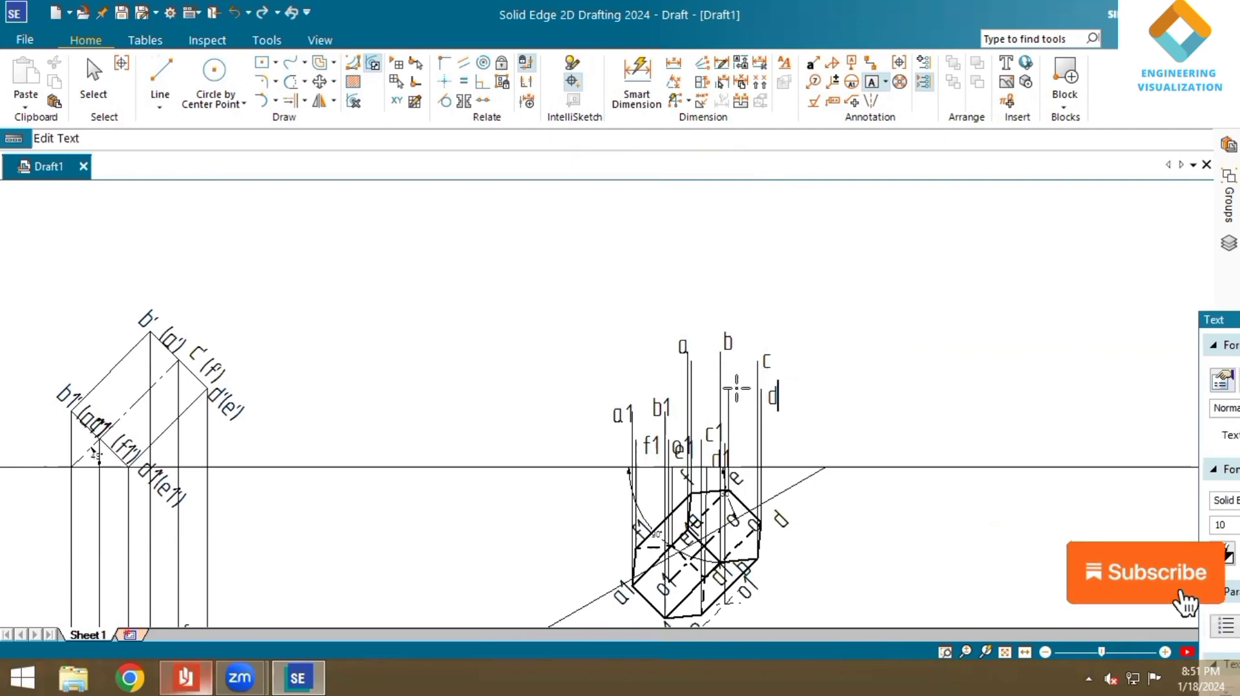
{"action": "left_click", "coordinate": [738, 388]}
{"action": "left_click", "coordinate": [738, 387]}
{"action": "type", "text": "e"}
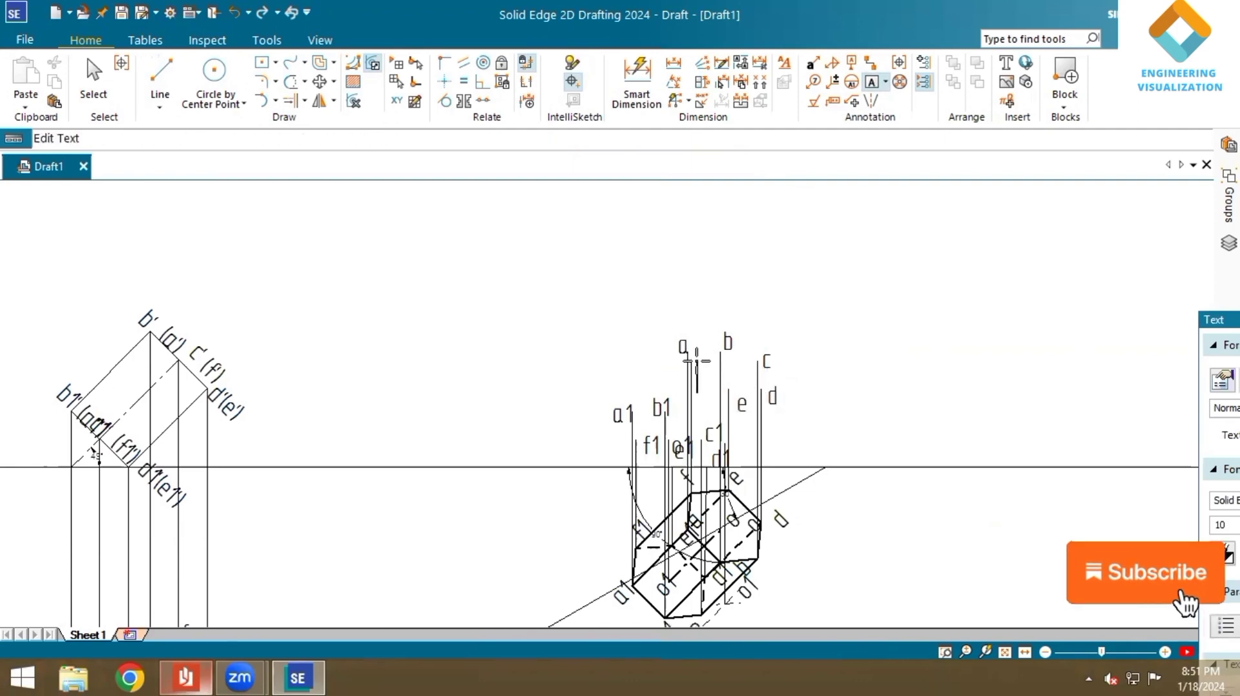
- Start a projector line from axis end o in the final top view
{"action": "left_click", "coordinate": [160, 73]}
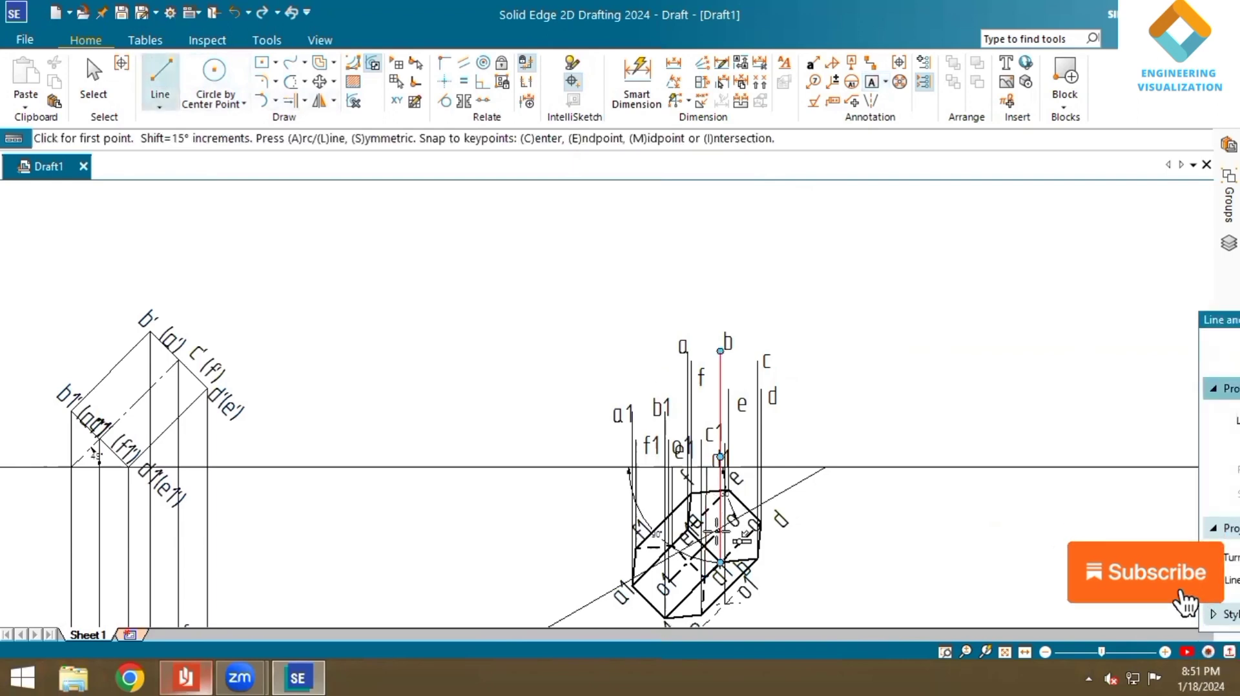
{"action": "scroll", "coordinate": [707, 542], "scroll_direction": "up", "scroll_amount": 2}
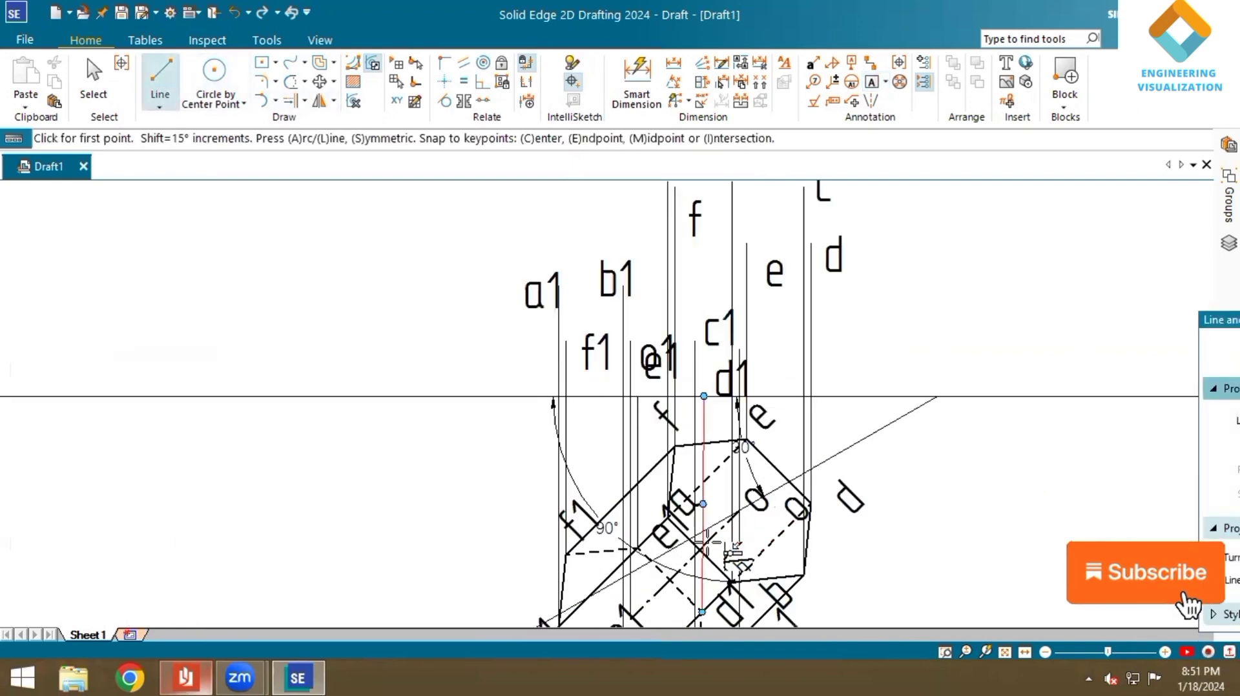
{"action": "left_click", "coordinate": [738, 511]}
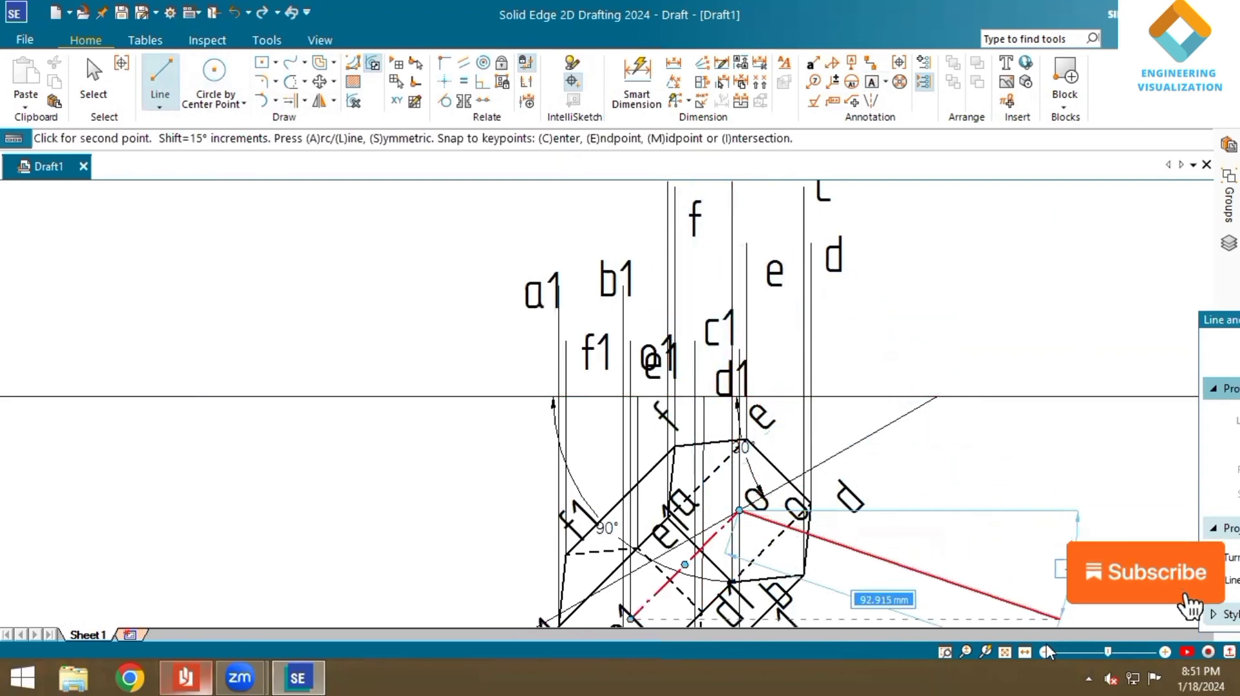
{"action": "left_click", "coordinate": [1004, 652]}
{"action": "scroll", "coordinate": [724, 342], "scroll_direction": "up", "scroll_amount": 4}
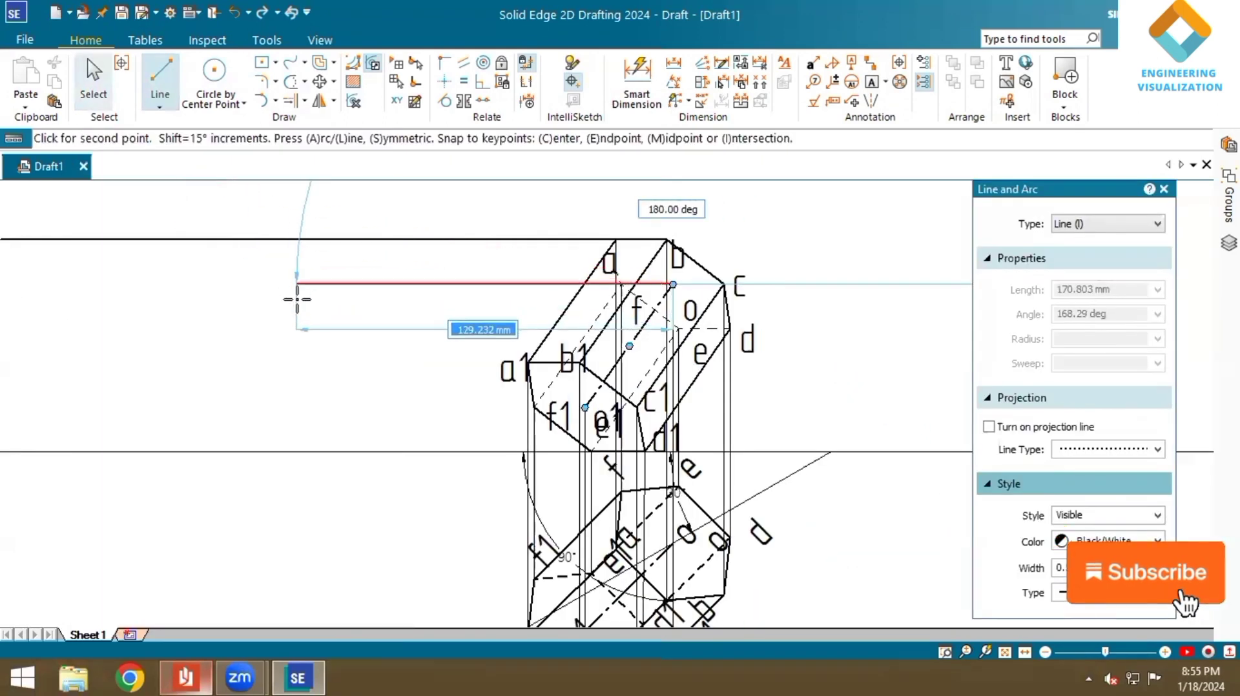
- Cancel the unfinished line from o and set the width of the horizontal projector from b' to b to 0.13 mm
{"action": "right_click", "coordinate": [296, 299]}
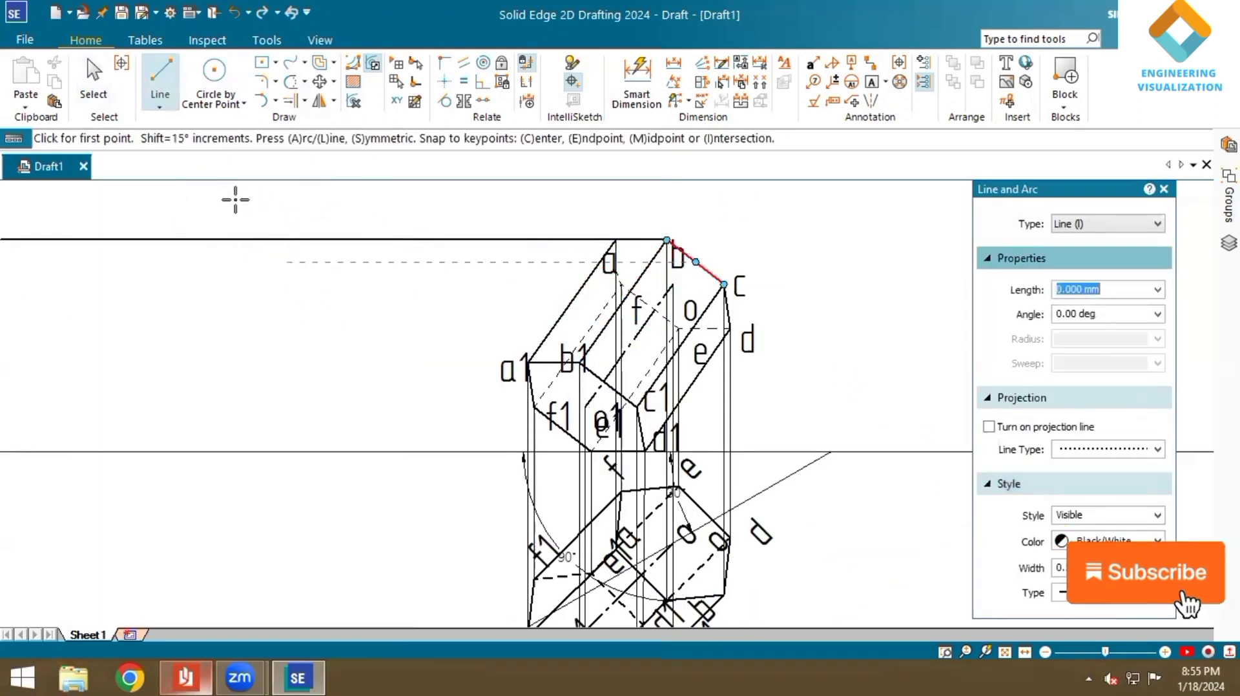
{"action": "left_click", "coordinate": [94, 81]}
{"action": "left_click", "coordinate": [330, 242]}
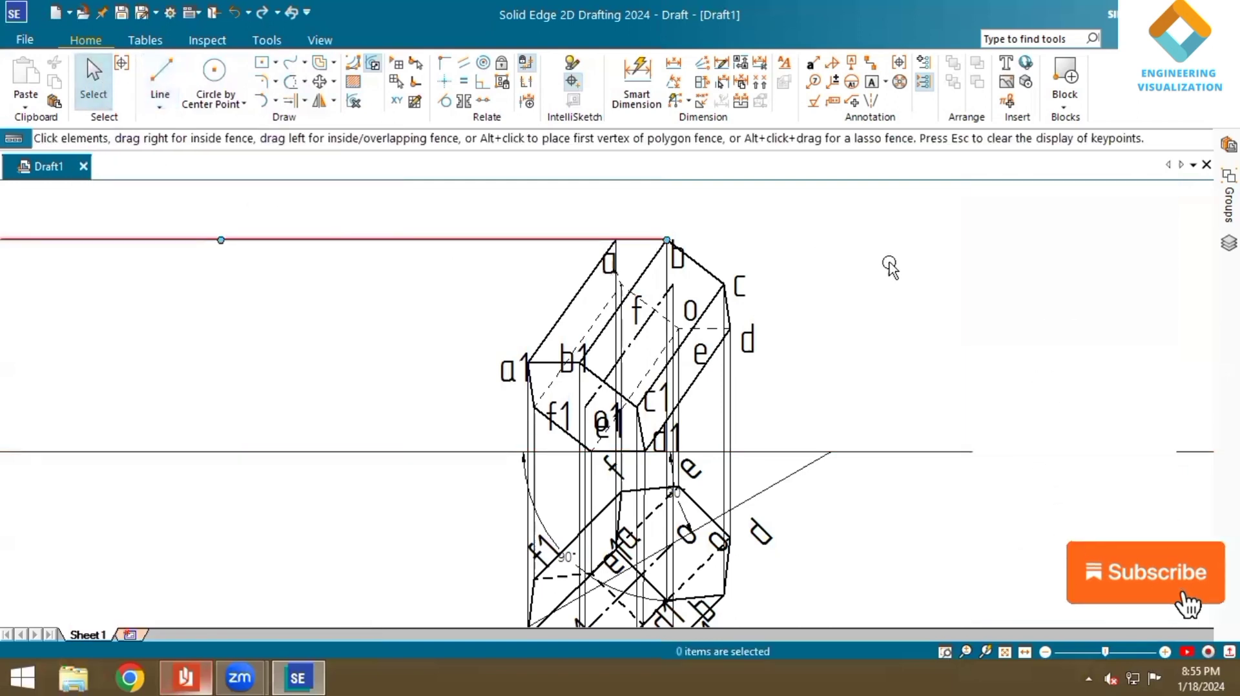
{"action": "left_click", "coordinate": [1085, 392]}
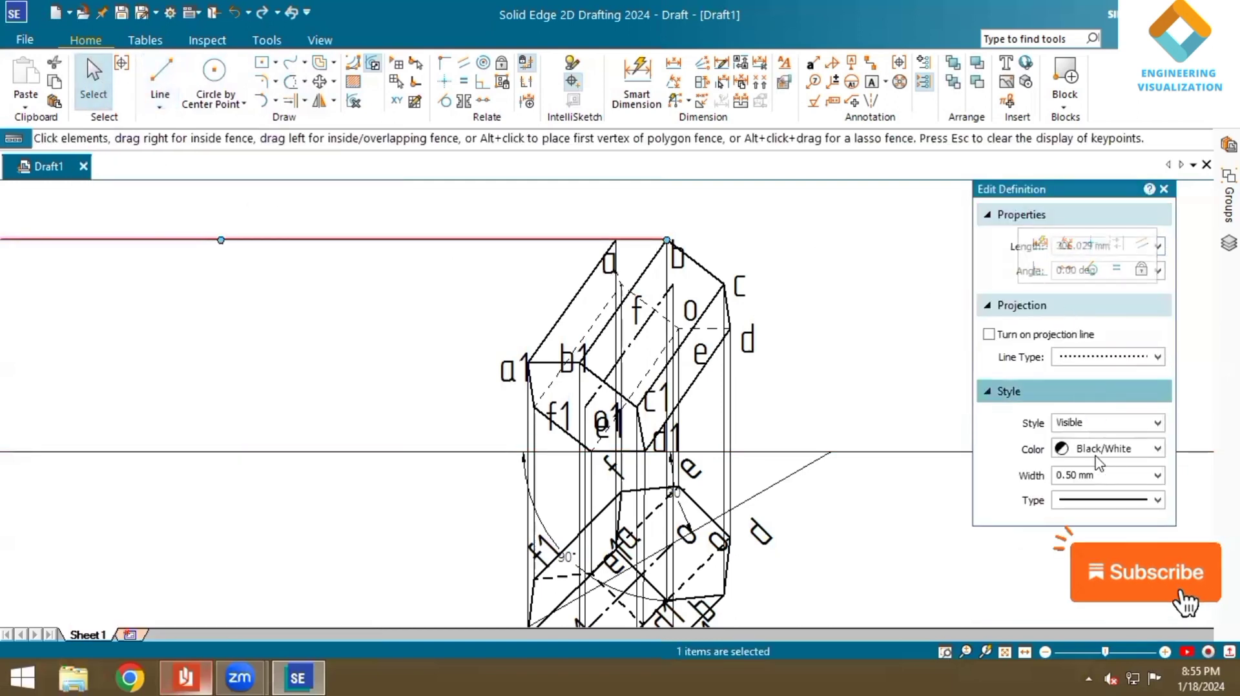
{"action": "left_click", "coordinate": [1156, 476]}
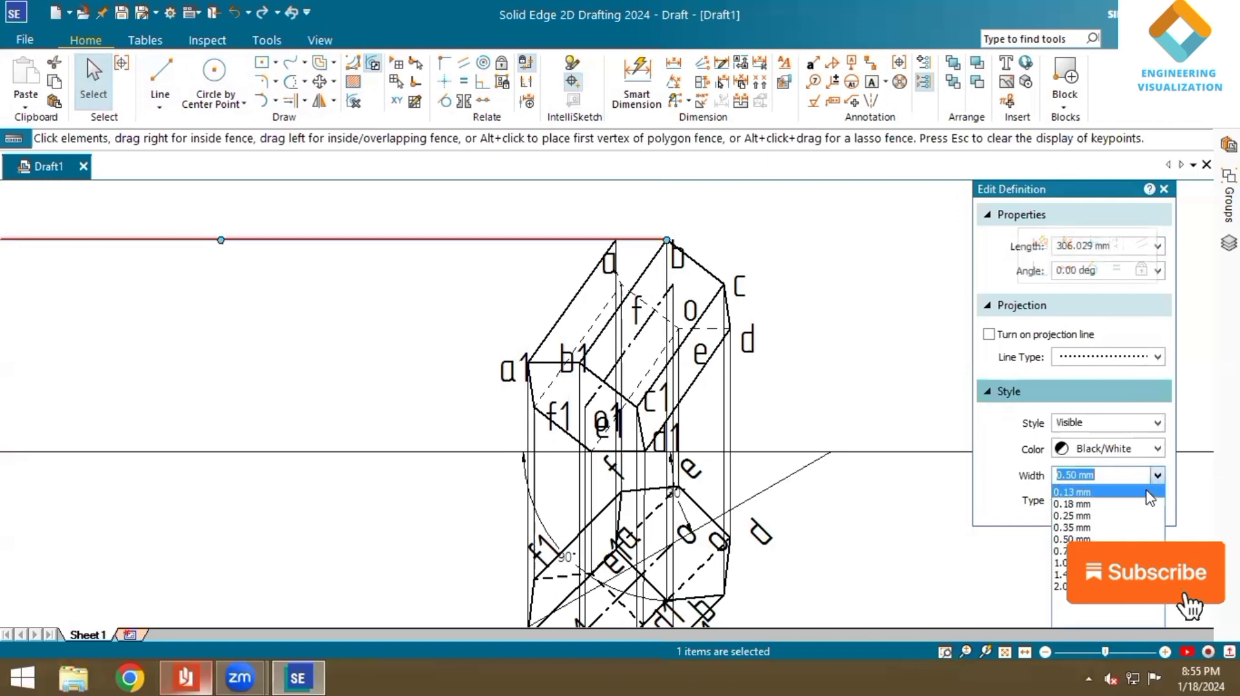
{"action": "left_click", "coordinate": [1139, 495]}
{"action": "left_click", "coordinate": [1059, 539]}
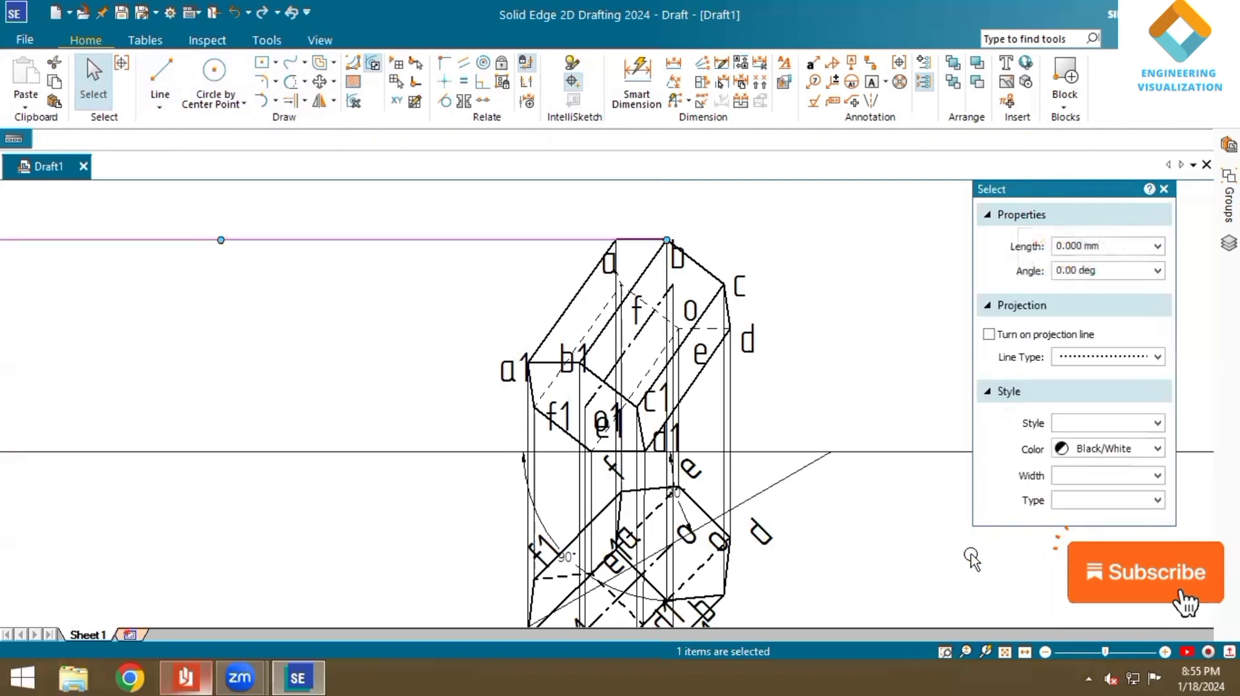
- Review the whole sheet, comparing the prism's initial, inclined and final front and top views
{"action": "left_click", "coordinate": [1005, 652]}
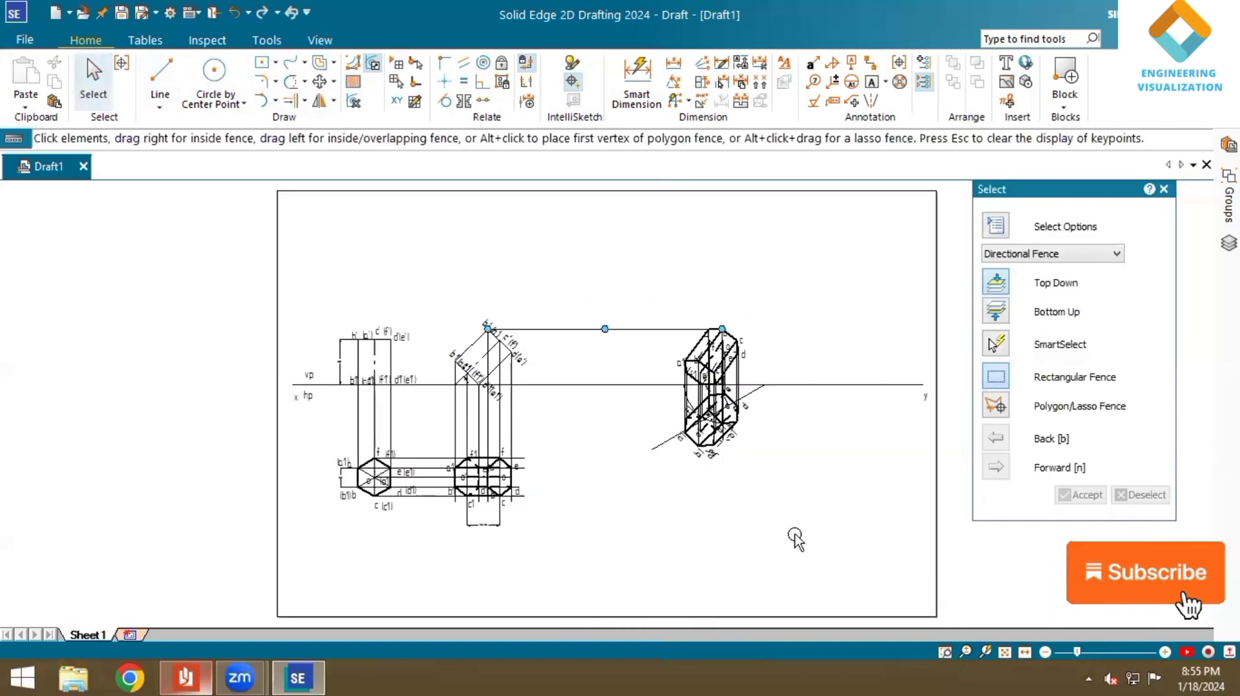
{"action": "scroll", "coordinate": [402, 339], "scroll_direction": "up", "scroll_amount": 4}
{"action": "scroll", "coordinate": [402, 339], "scroll_direction": "down", "scroll_amount": 3}
{"action": "scroll", "coordinate": [613, 410], "scroll_direction": "up", "scroll_amount": 2}
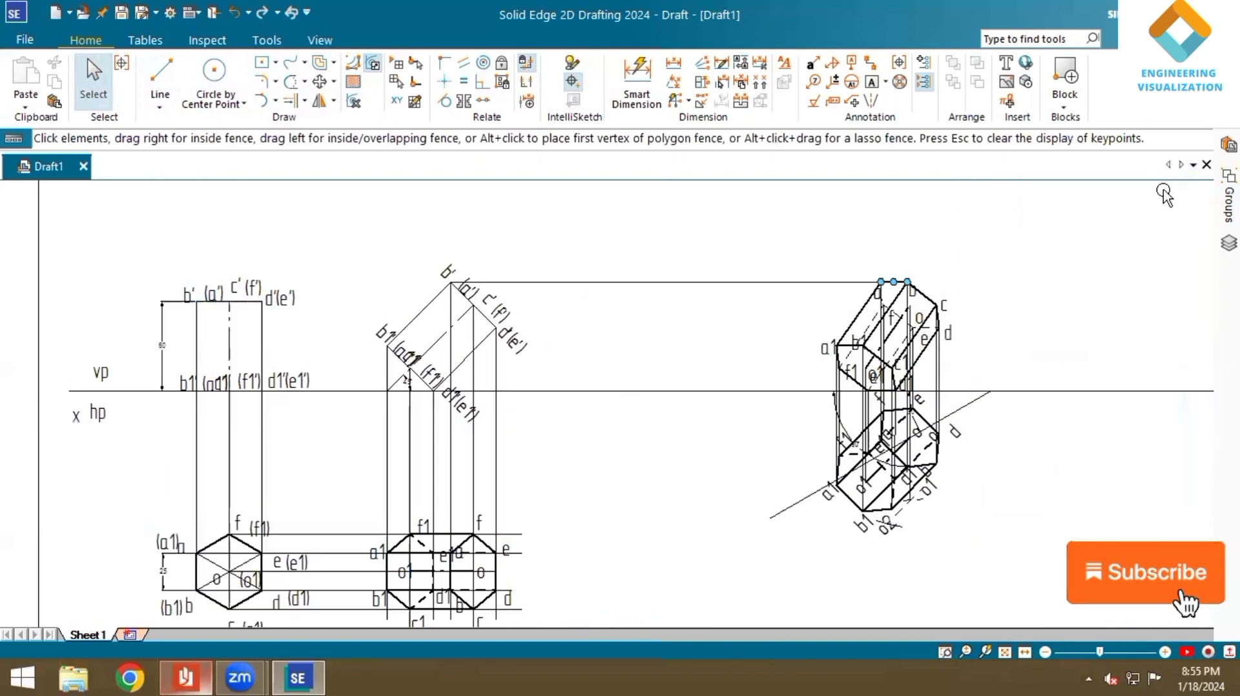
{"action": "scroll", "coordinate": [936, 404], "scroll_direction": "up", "scroll_amount": 1}
{"action": "scroll", "coordinate": [936, 404], "scroll_direction": "down", "scroll_amount": 1}
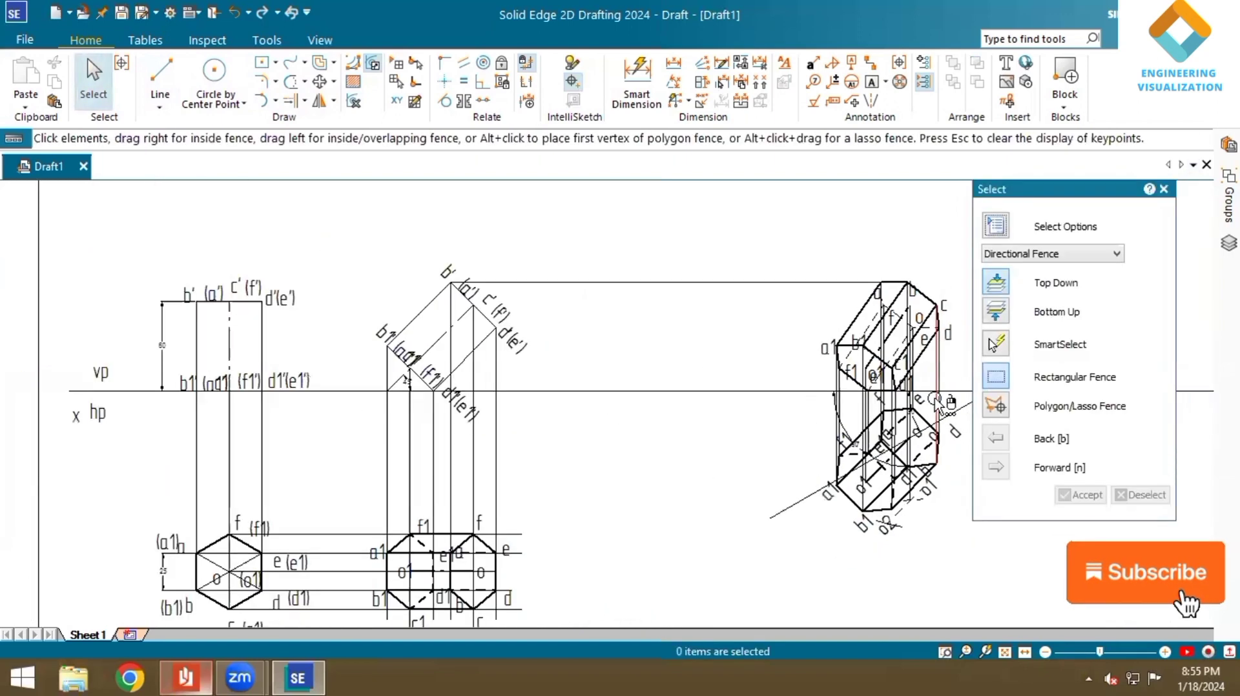
{"action": "scroll", "coordinate": [934, 402], "scroll_direction": "down", "scroll_amount": 1}
{"action": "scroll", "coordinate": [914, 421], "scroll_direction": "up", "scroll_amount": 1}
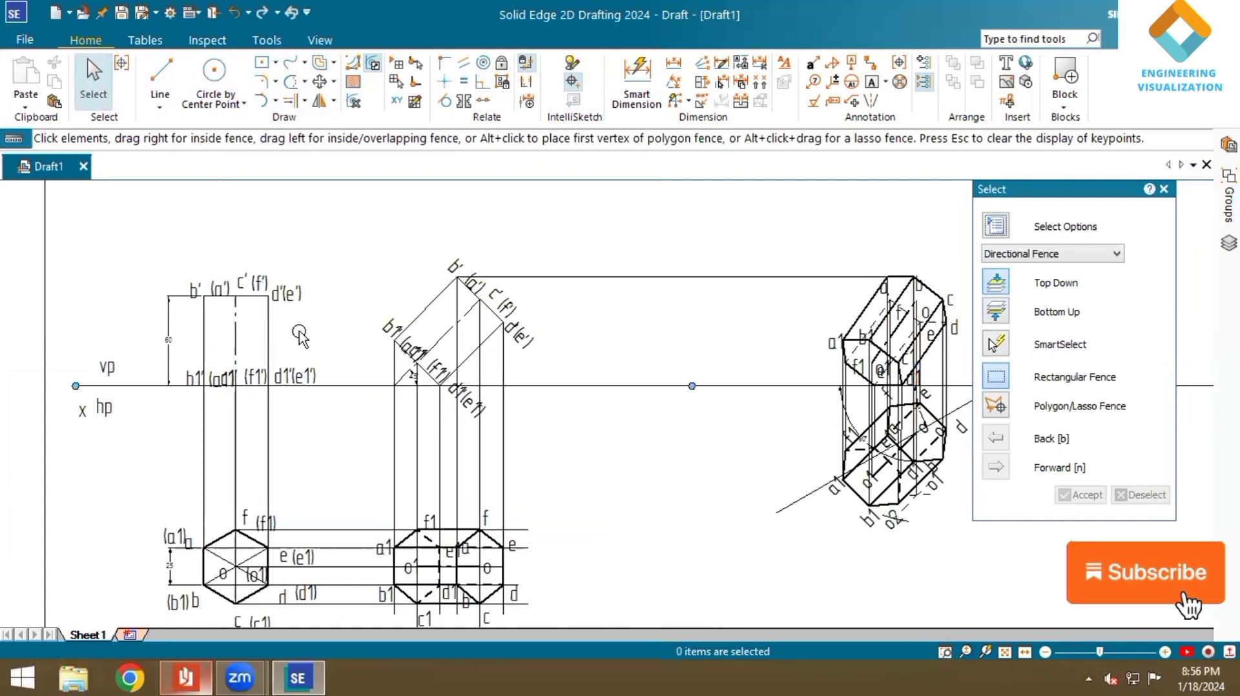
{"action": "left_click", "coordinate": [238, 316]}
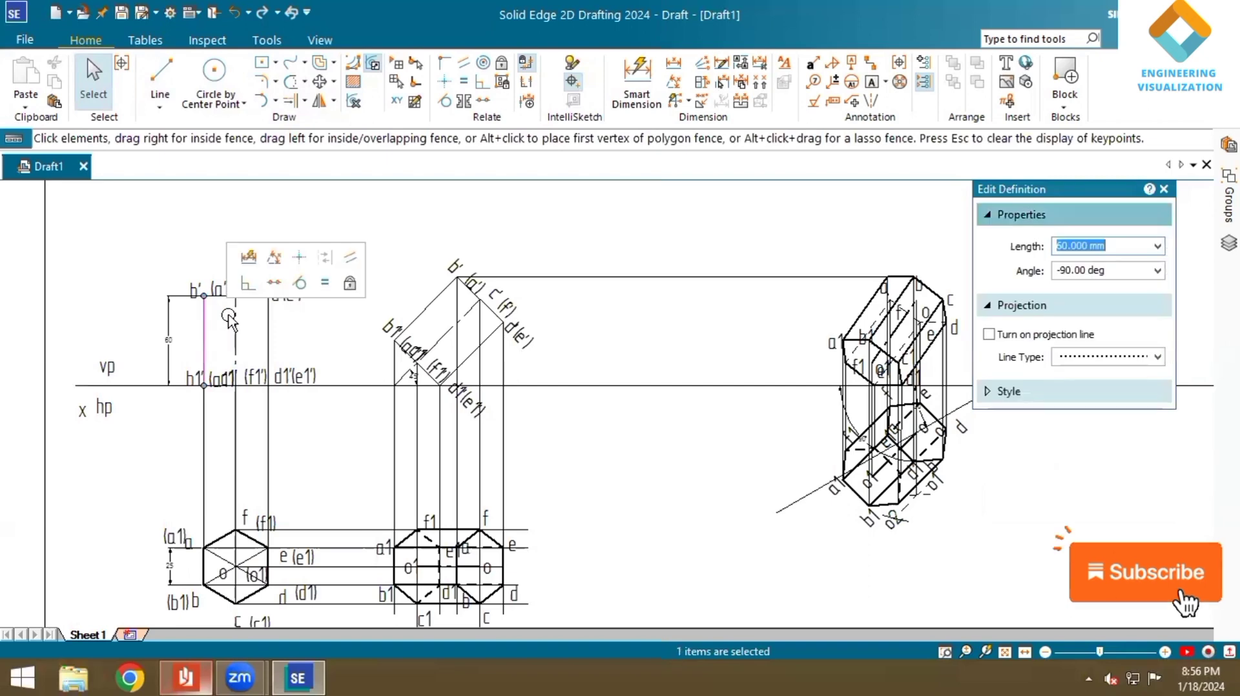
{"action": "left_click", "coordinate": [199, 222]}
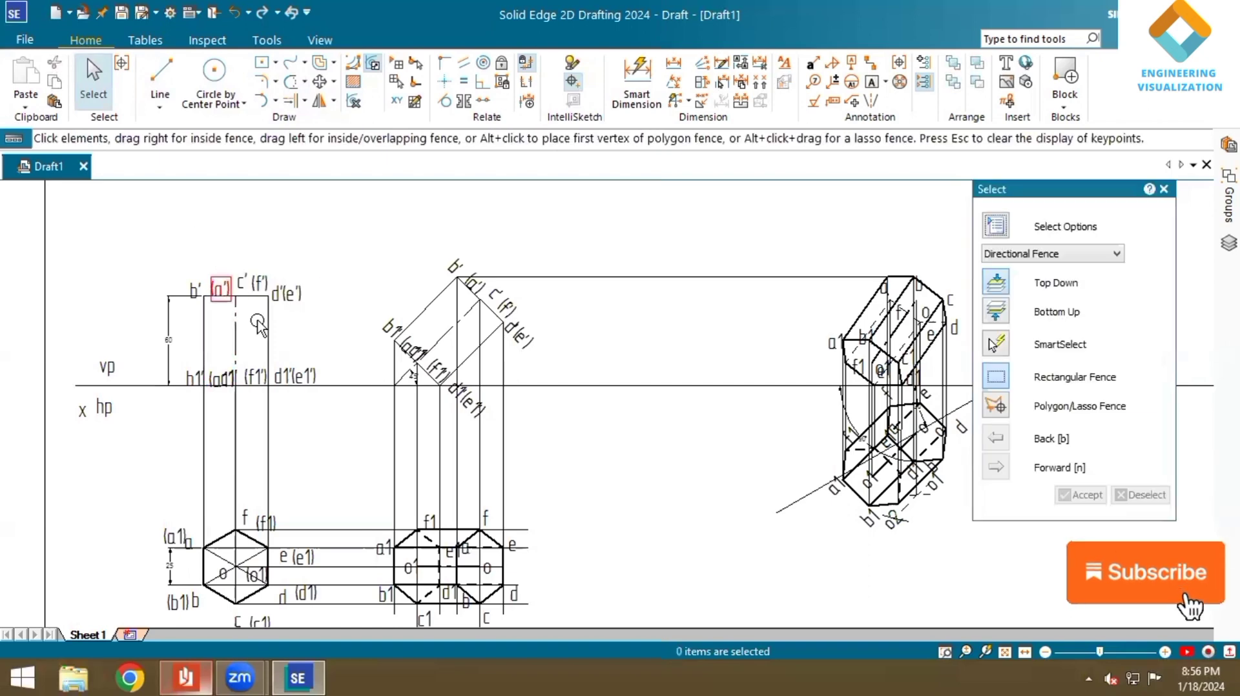
{"action": "left_click", "coordinate": [237, 324], "text": "ctrl"}
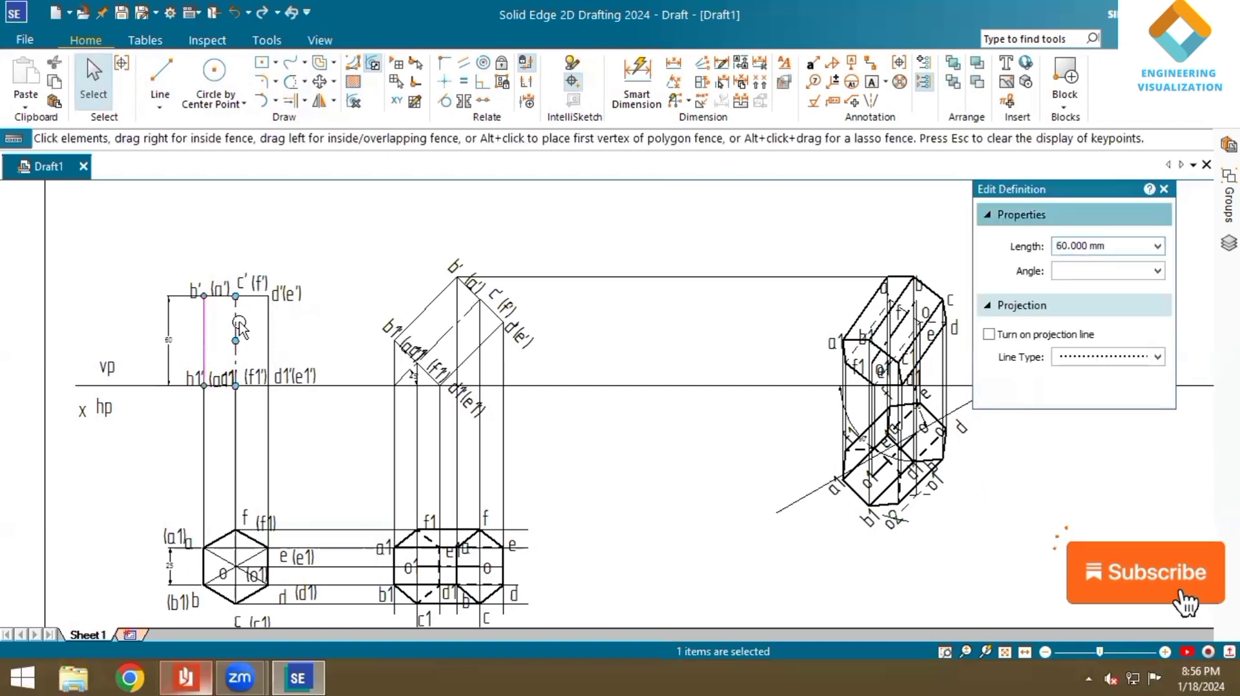
{"action": "left_click", "coordinate": [265, 322], "text": "ctrl"}
{"action": "left_click", "coordinate": [261, 319], "text": "ctrl"}
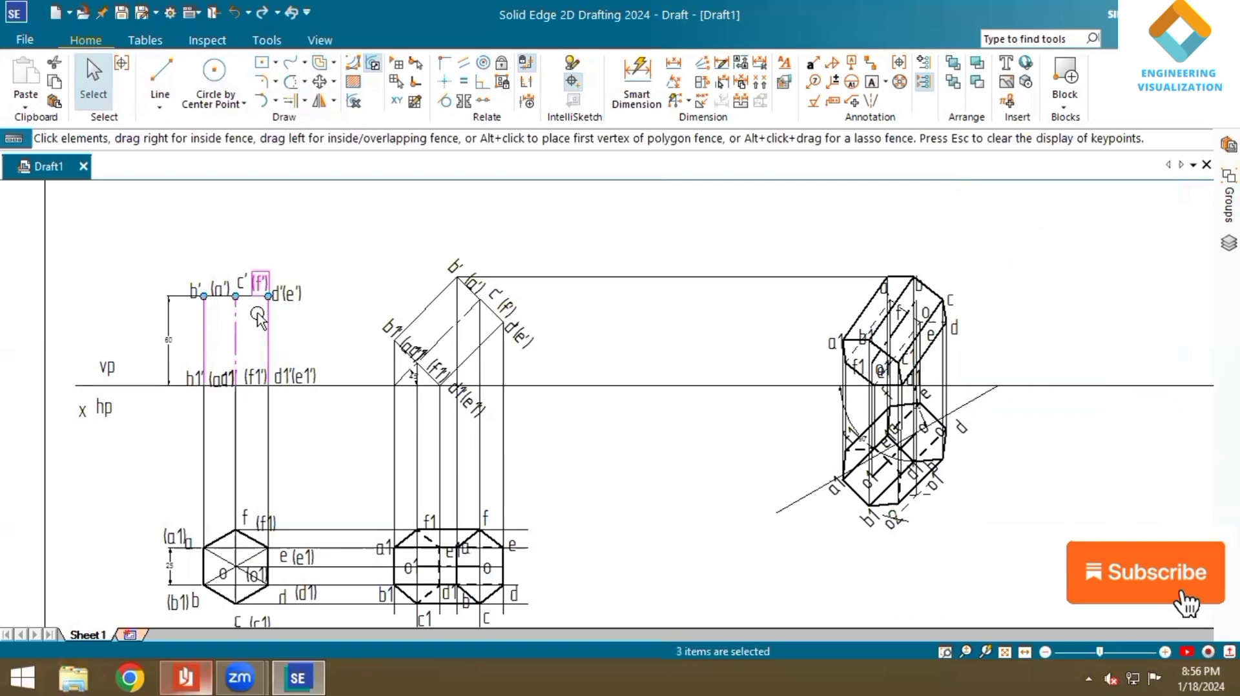
{"action": "left_click", "coordinate": [254, 388], "text": "ctrl"}
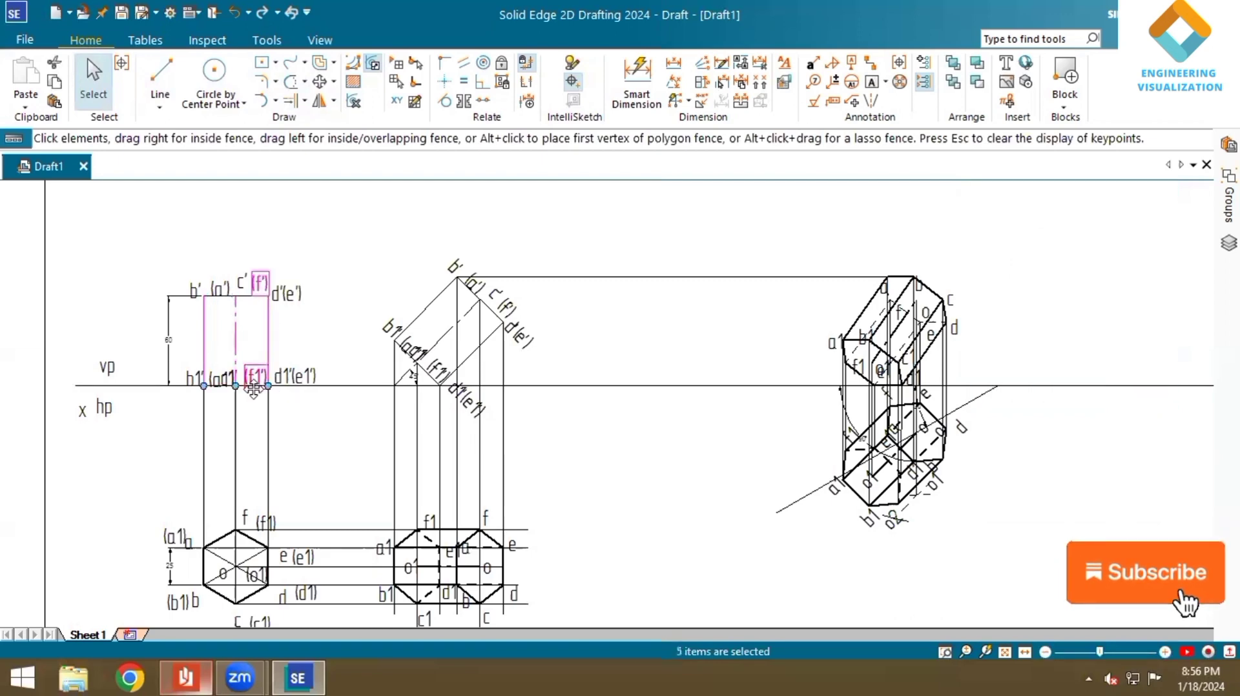
{"action": "left_click", "coordinate": [595, 433]}
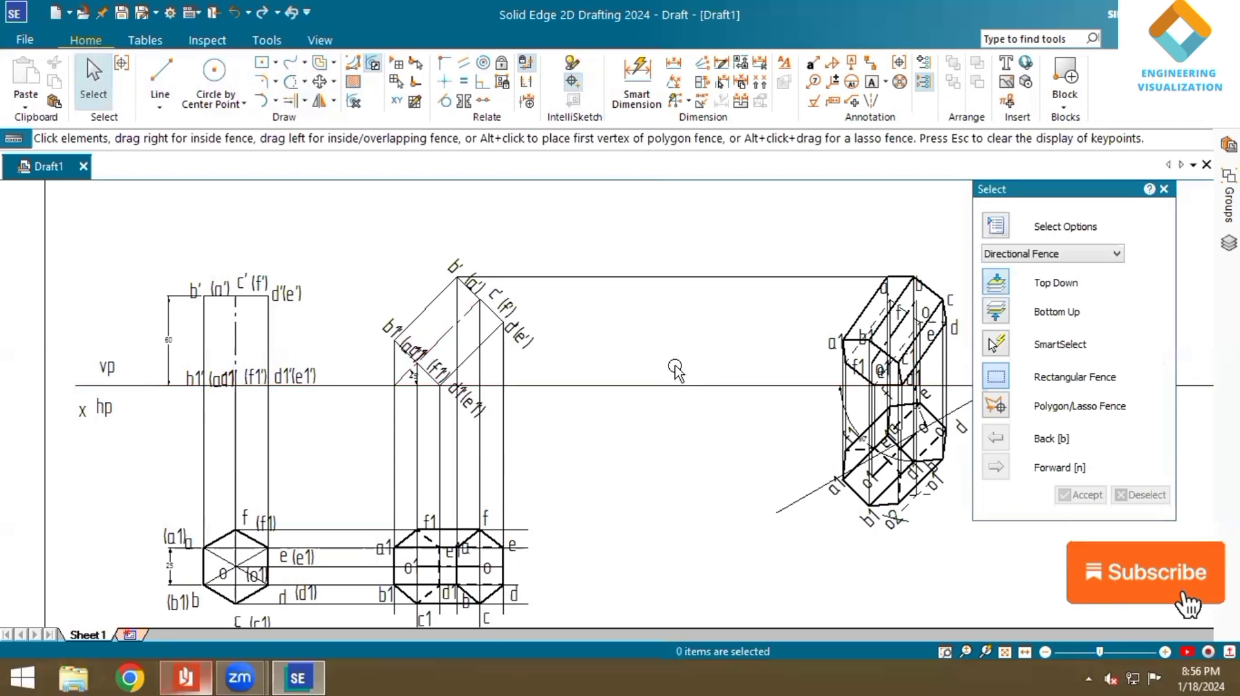
- Switch to the PDF reader and read through the circular in Model Question Paper BCEAD103.pdf
{"action": "scroll", "coordinate": [270, 441], "scroll_direction": "up", "scroll_amount": 2}
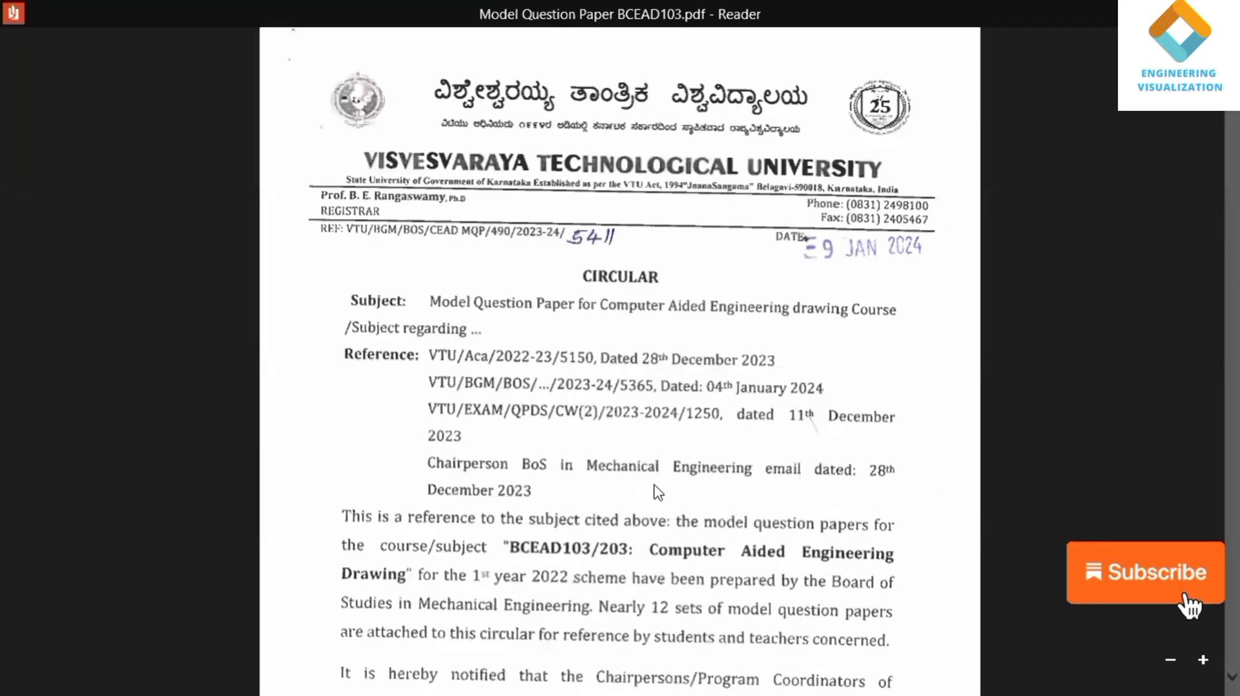
{"action": "scroll", "coordinate": [657, 492], "scroll_direction": "down", "scroll_amount": 8}
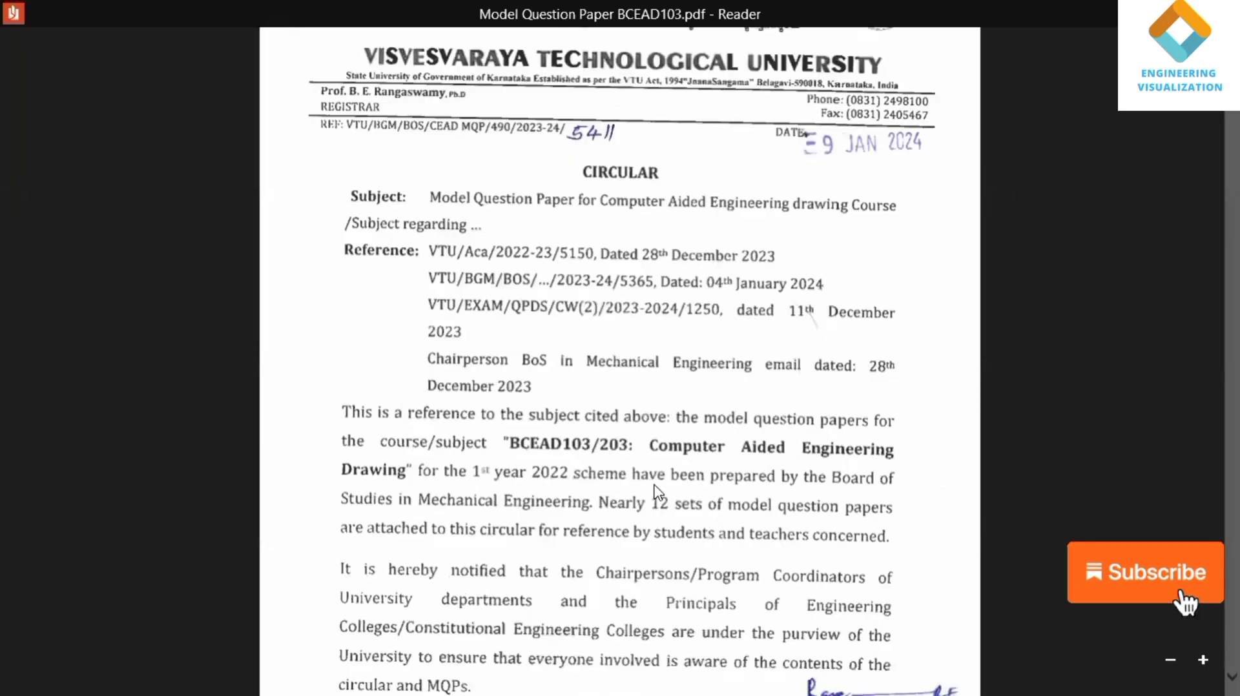
{"action": "scroll", "coordinate": [657, 492], "scroll_direction": "down", "scroll_amount": 13}
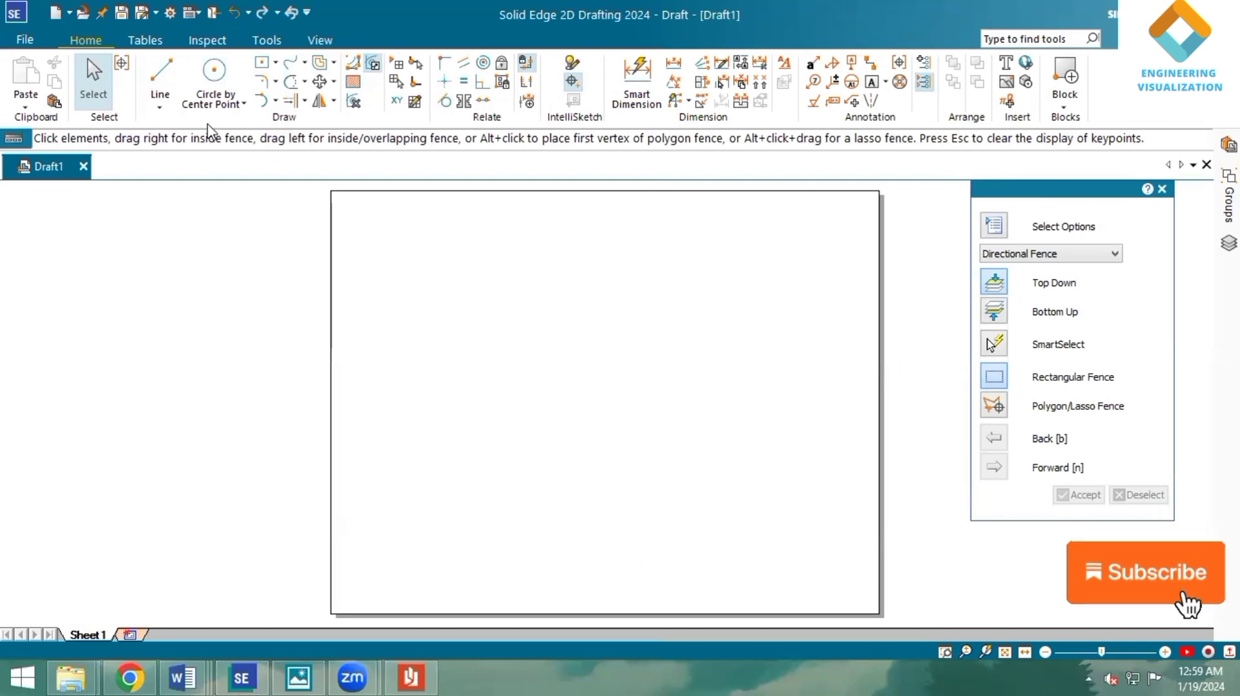
- With a thinner line width, draw a horizontal reference line about 85 mm long in the lower middle of the blank sheet
{"action": "left_click", "coordinate": [160, 81]}
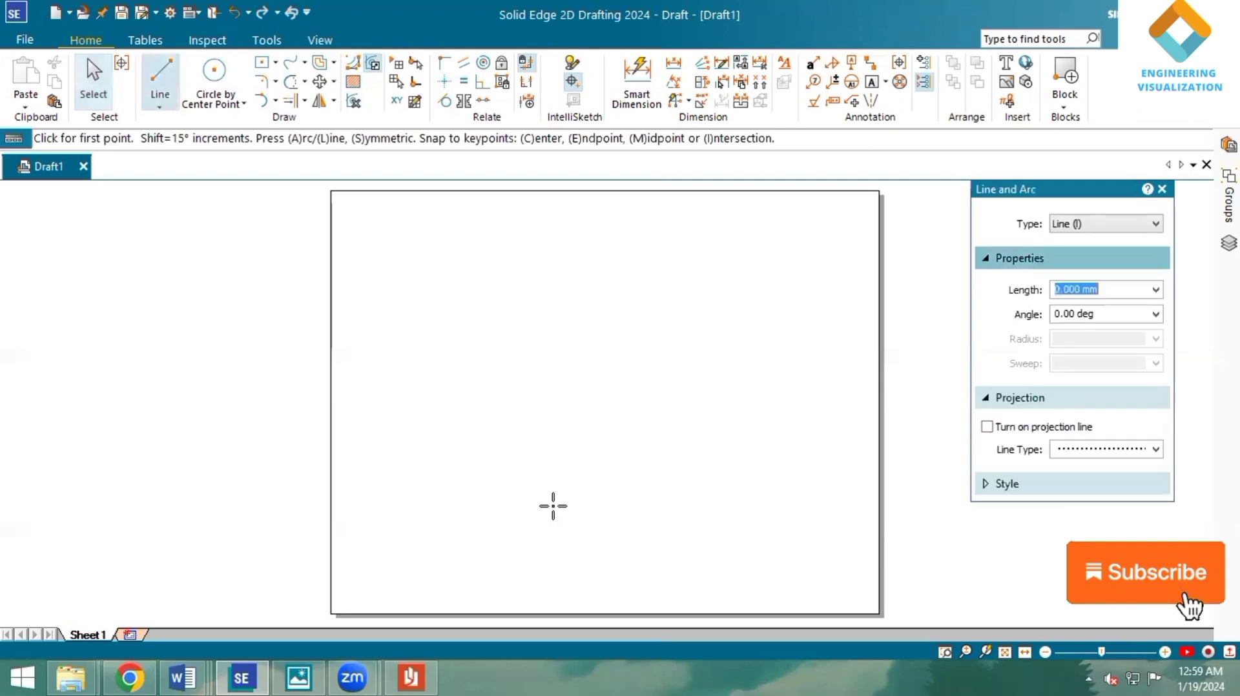
{"action": "left_click", "coordinate": [1126, 483]}
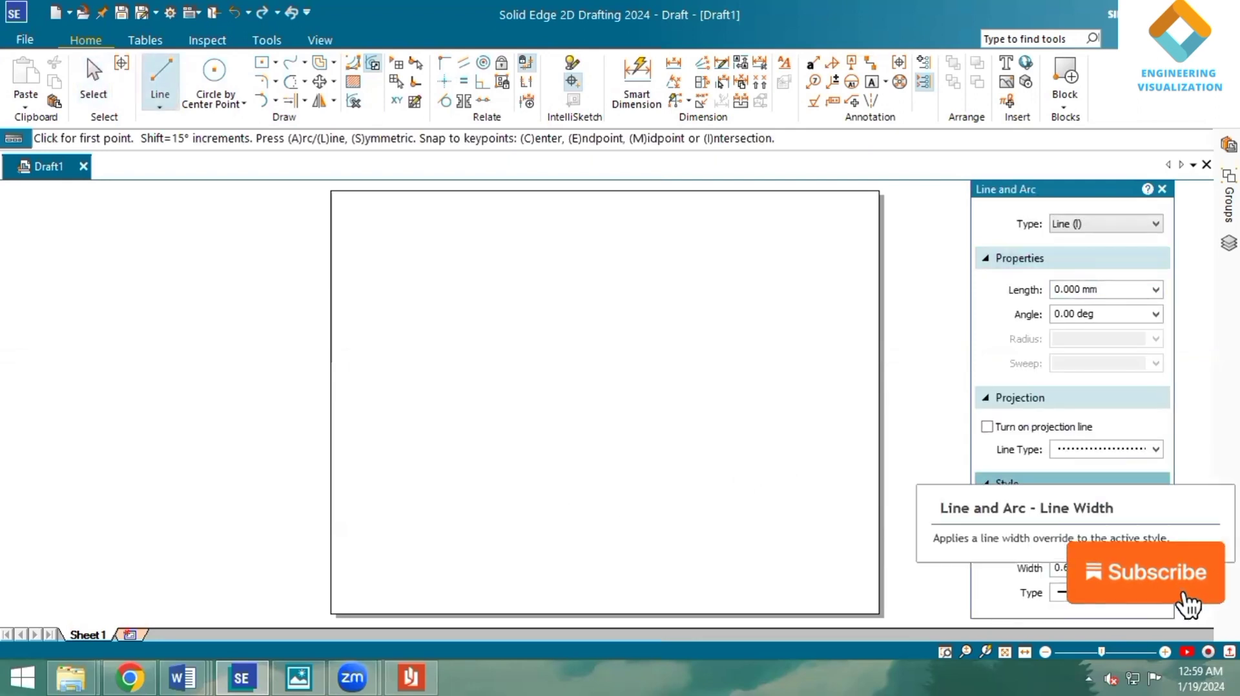
{"action": "left_click", "coordinate": [1156, 569]}
{"action": "left_click", "coordinate": [1062, 589]}
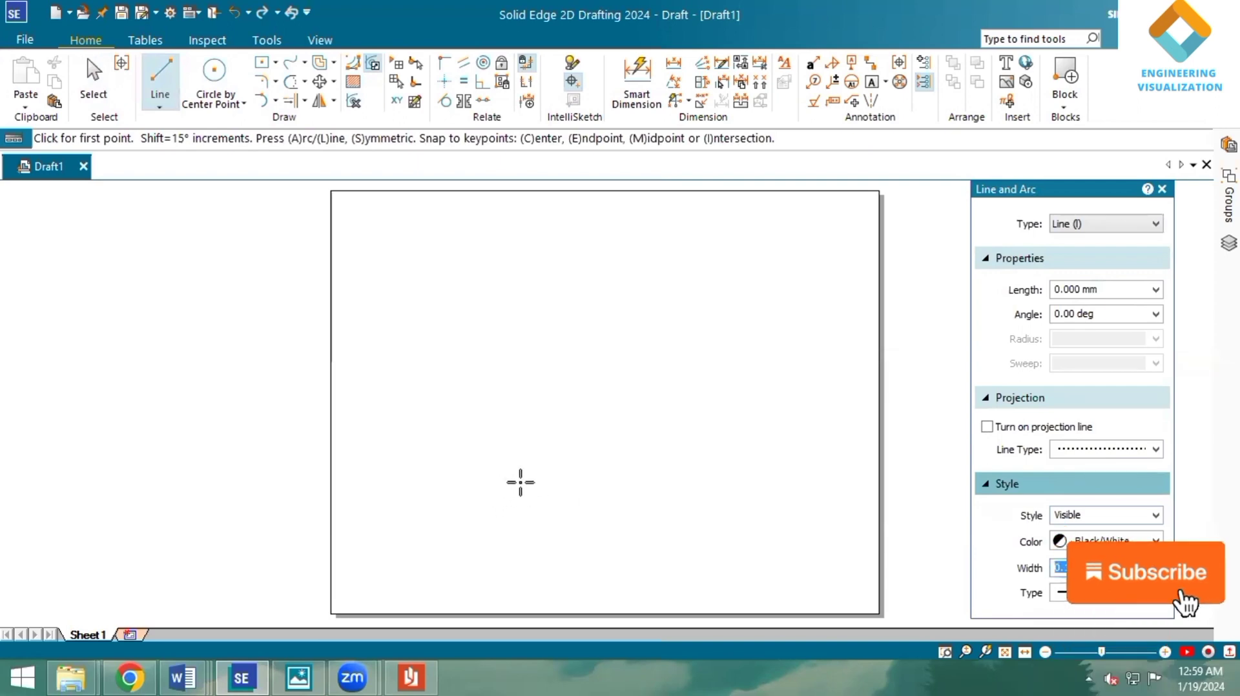
{"action": "left_click", "coordinate": [516, 512]}
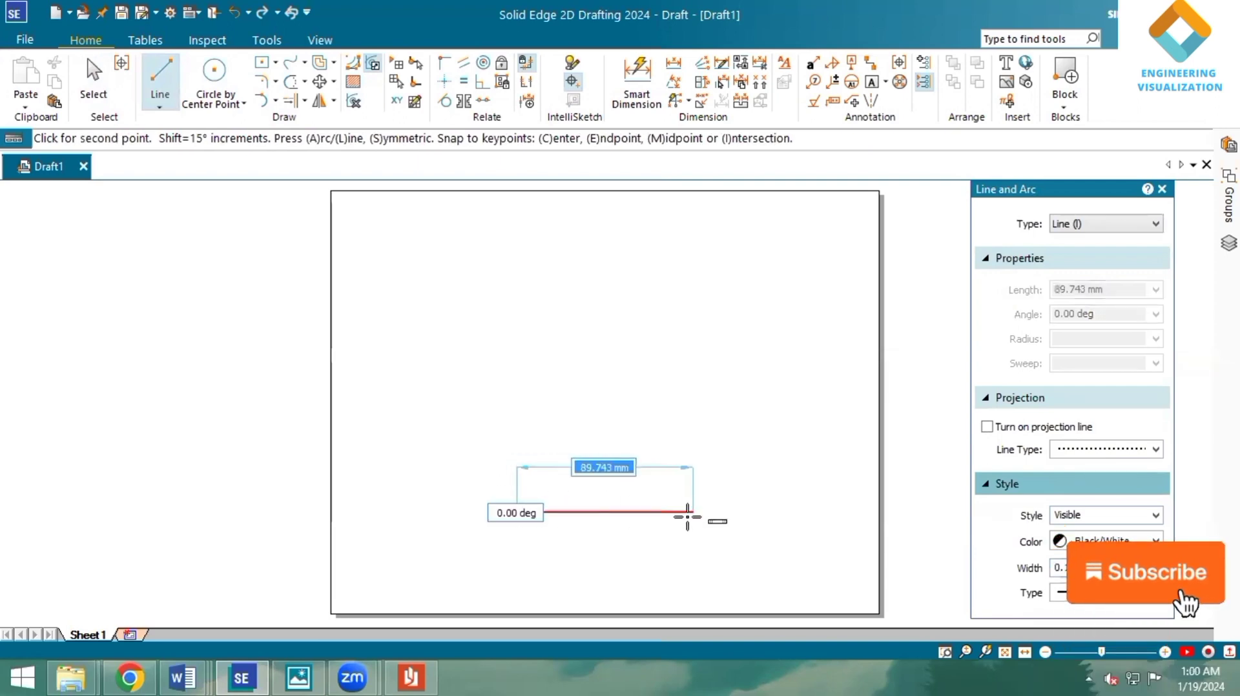
{"action": "left_click", "coordinate": [683, 514]}
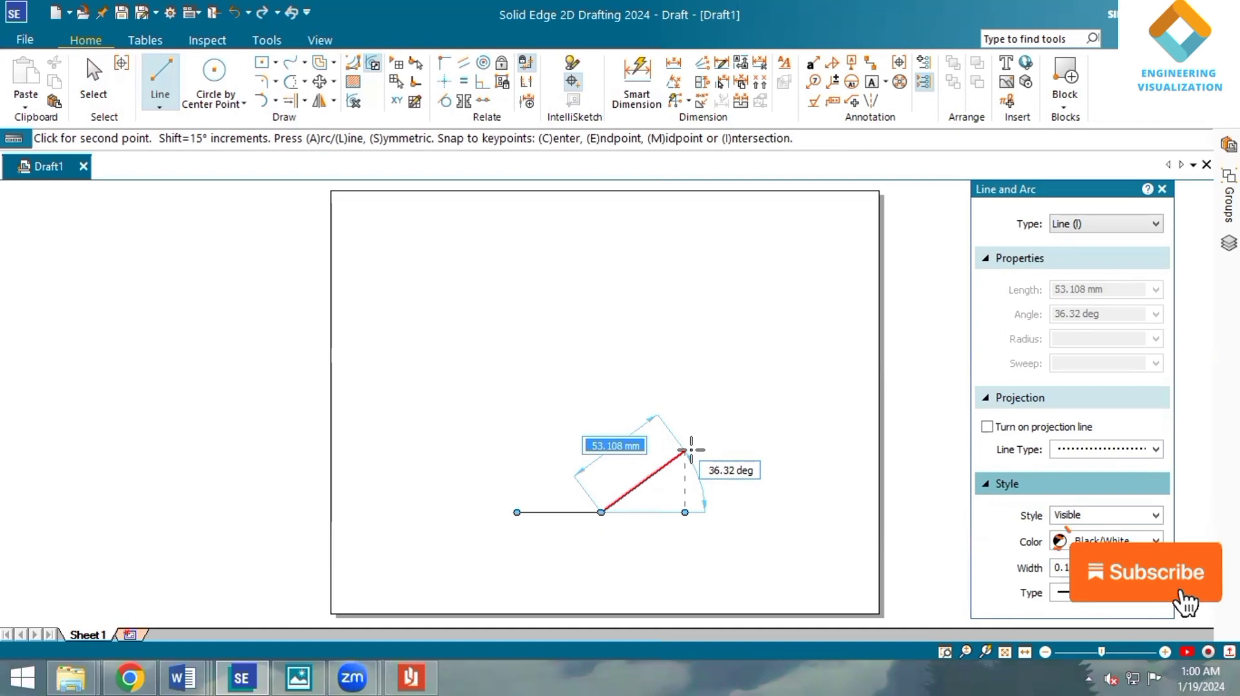
- Draw a 60 mm line at 30 degrees from the midpoint of the horizontal reference line
{"action": "type", "text": "60"}
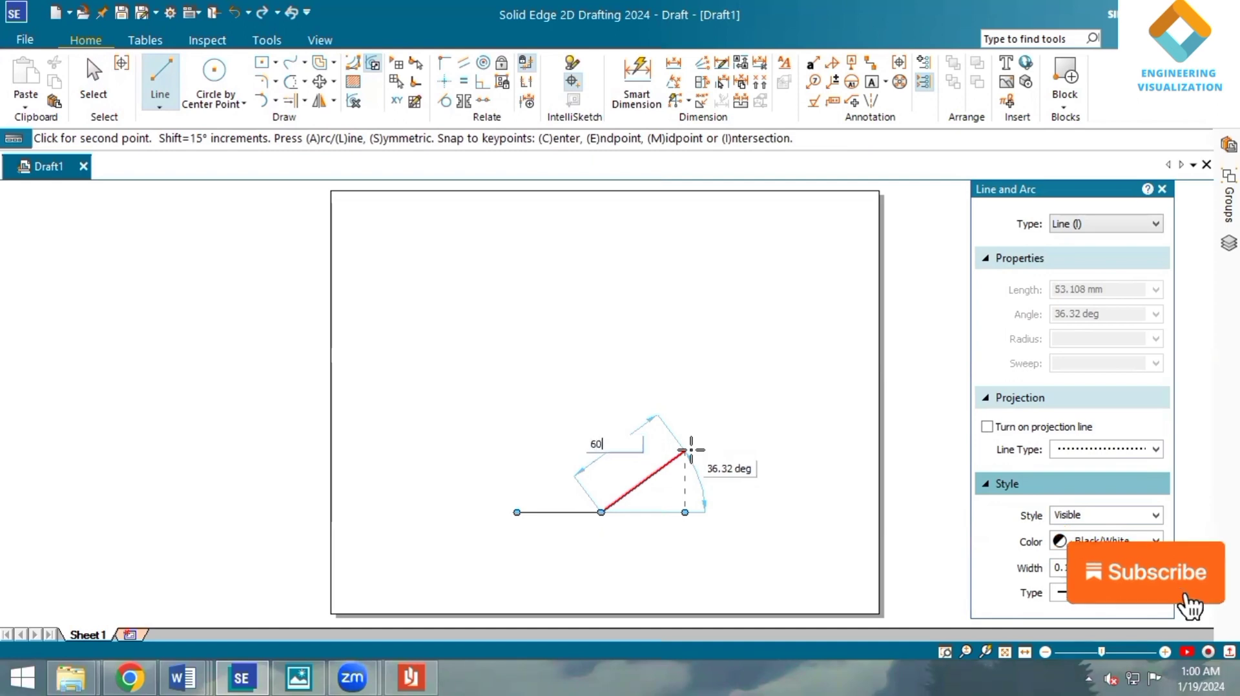
{"action": "key", "text": "Tab"}
{"action": "type", "text": "3"}
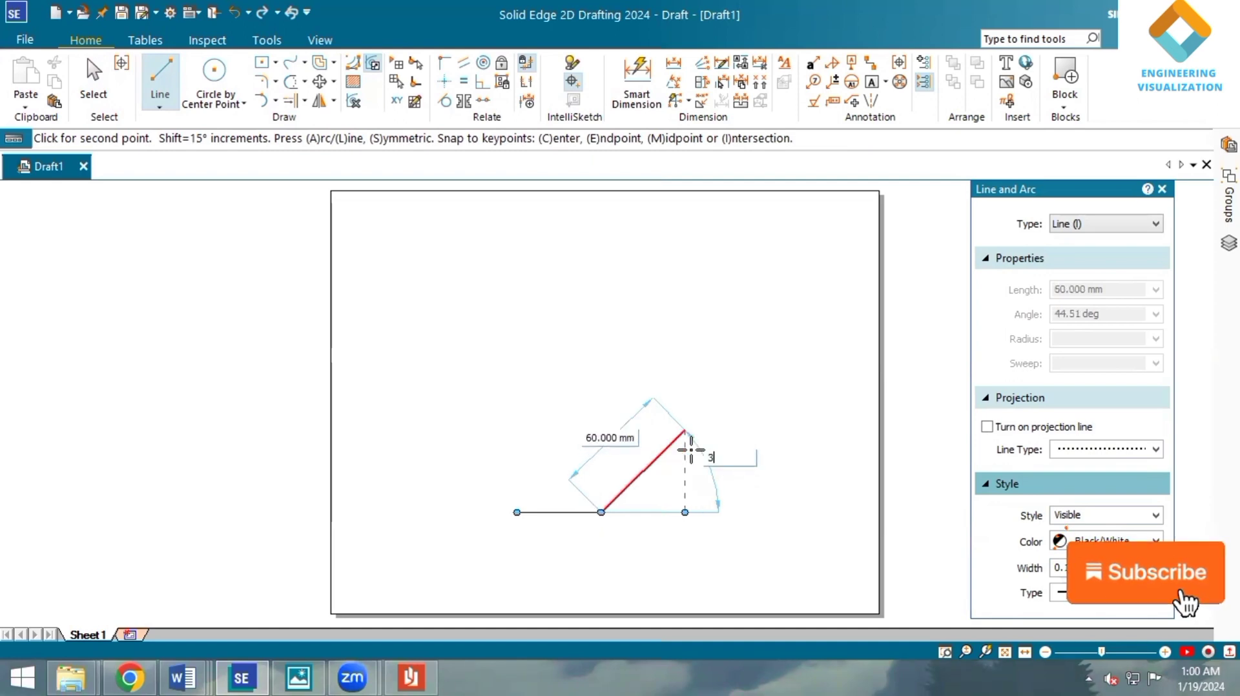
{"action": "key", "text": "Return"}
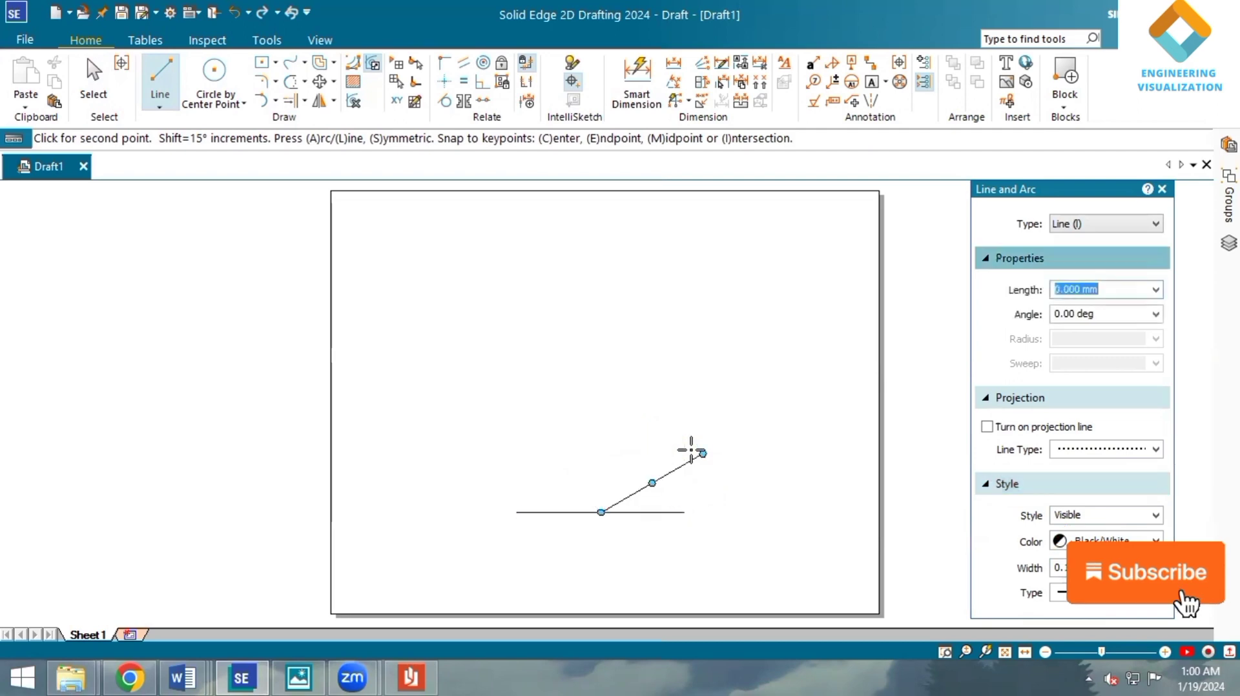
{"action": "left_click", "coordinate": [707, 456]}
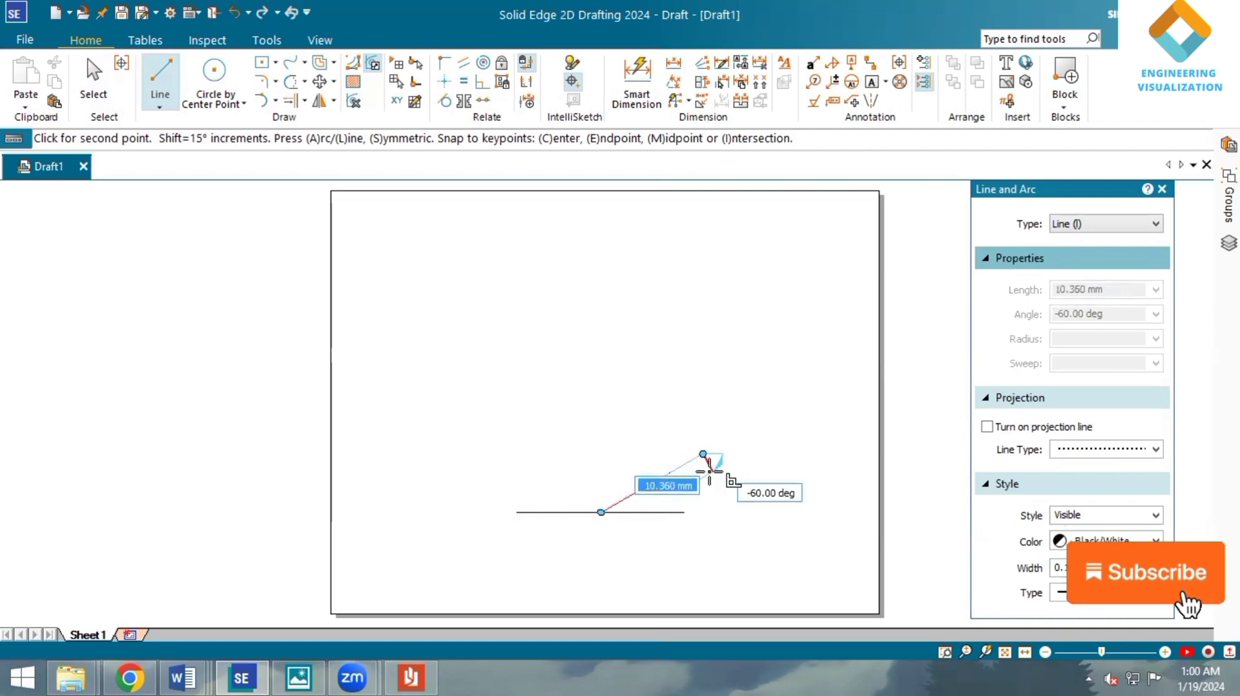
{"action": "right_click", "coordinate": [710, 478]}
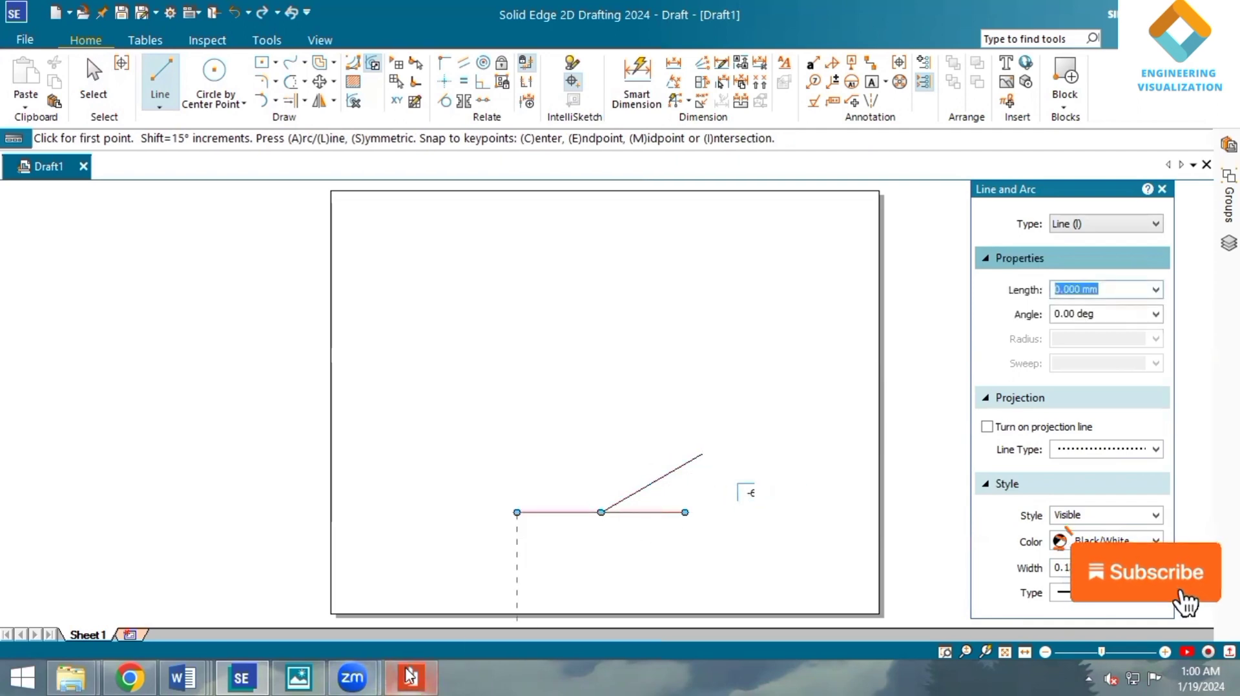
{"action": "left_click", "coordinate": [299, 675]}
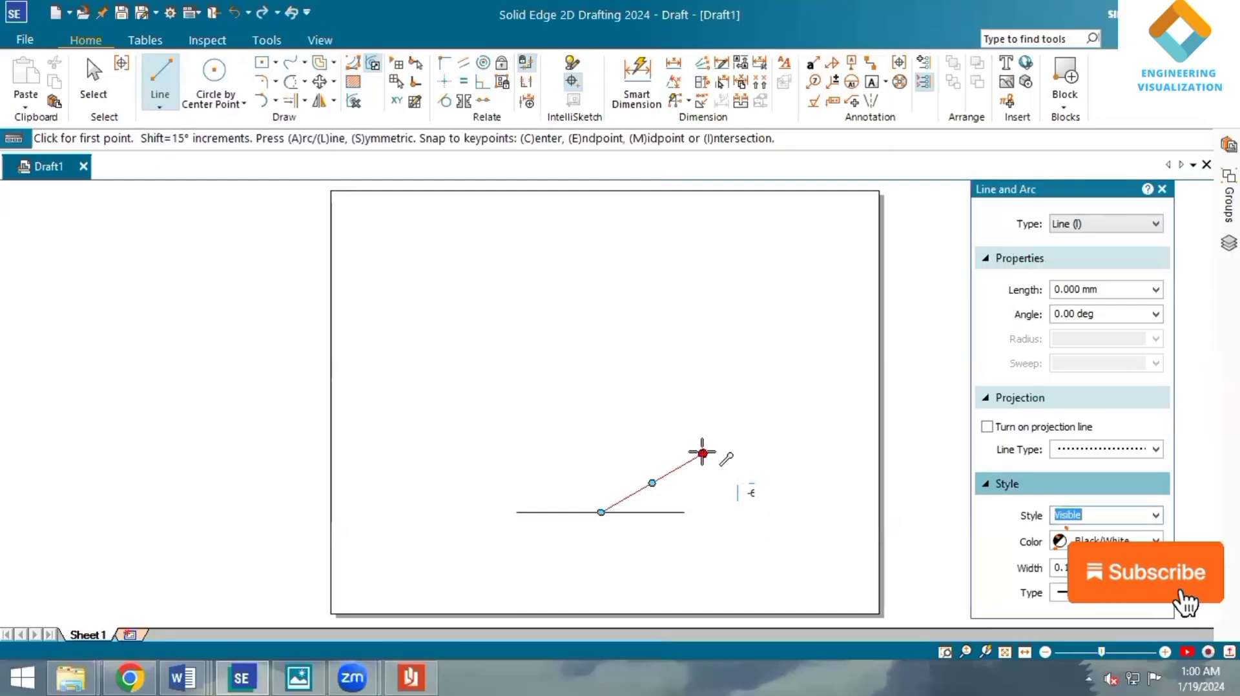
- From the upper end of the inclined line, draw a 30 mm line at 30 degrees, followed by a 60 mm line vertically upward
{"action": "left_click", "coordinate": [702, 453]}
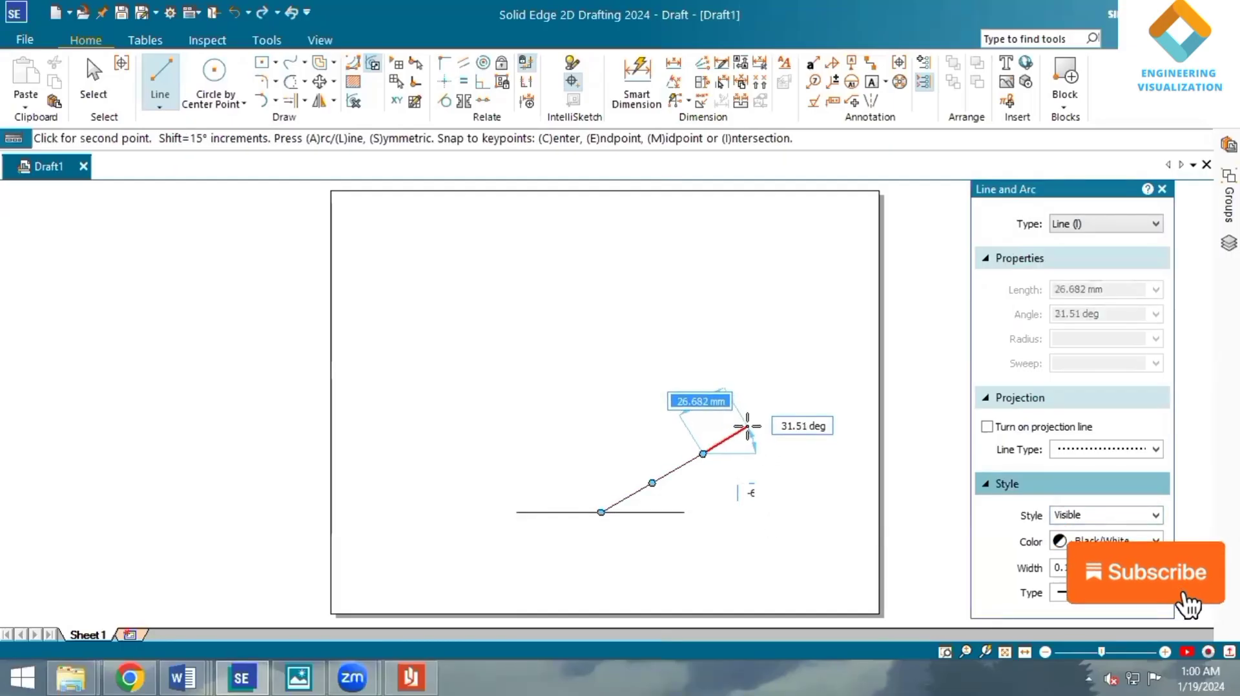
{"action": "type", "text": "30"}
{"action": "key", "text": "Tab"}
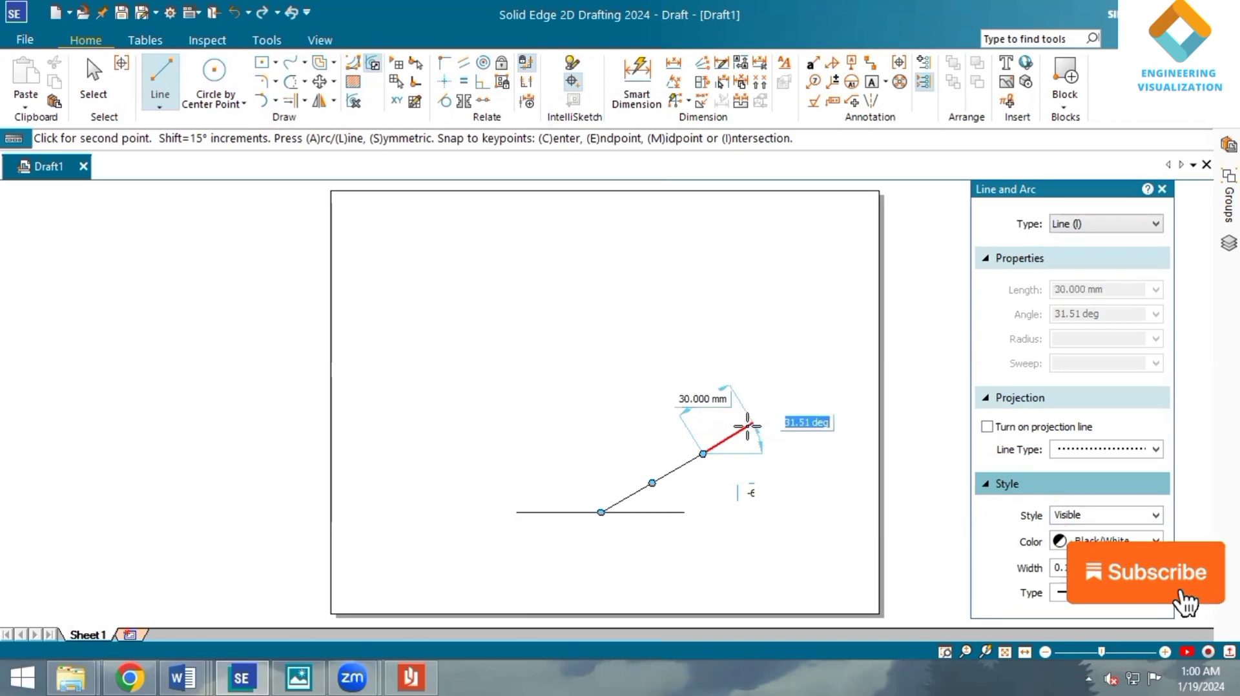
{"action": "type", "text": "30"}
{"action": "key", "text": "Return"}
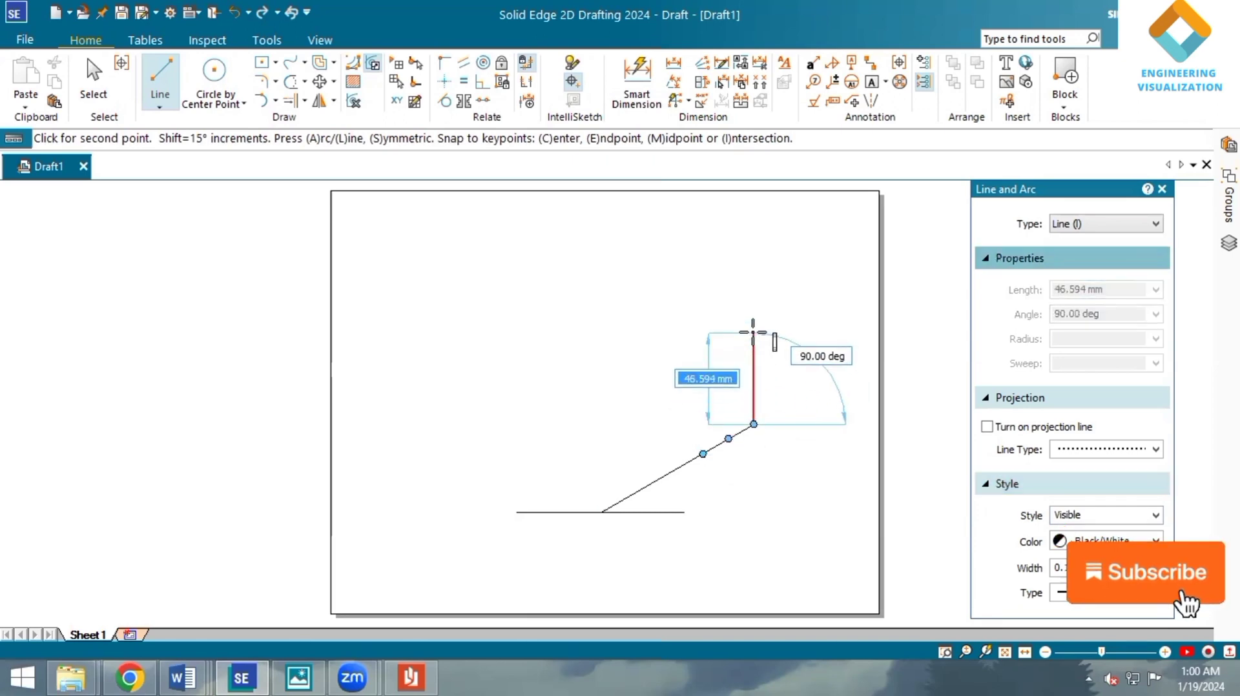
{"action": "type", "text": "60"}
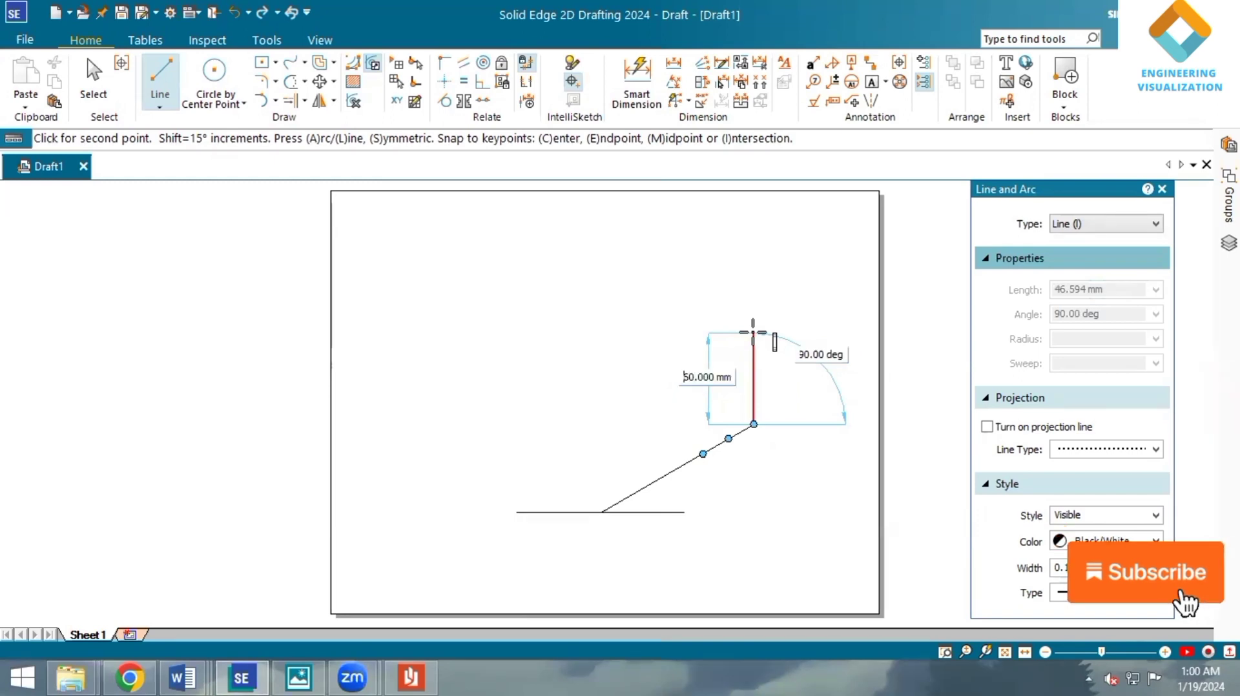
{"action": "key", "text": "Tab"}
{"action": "key", "text": "Return"}
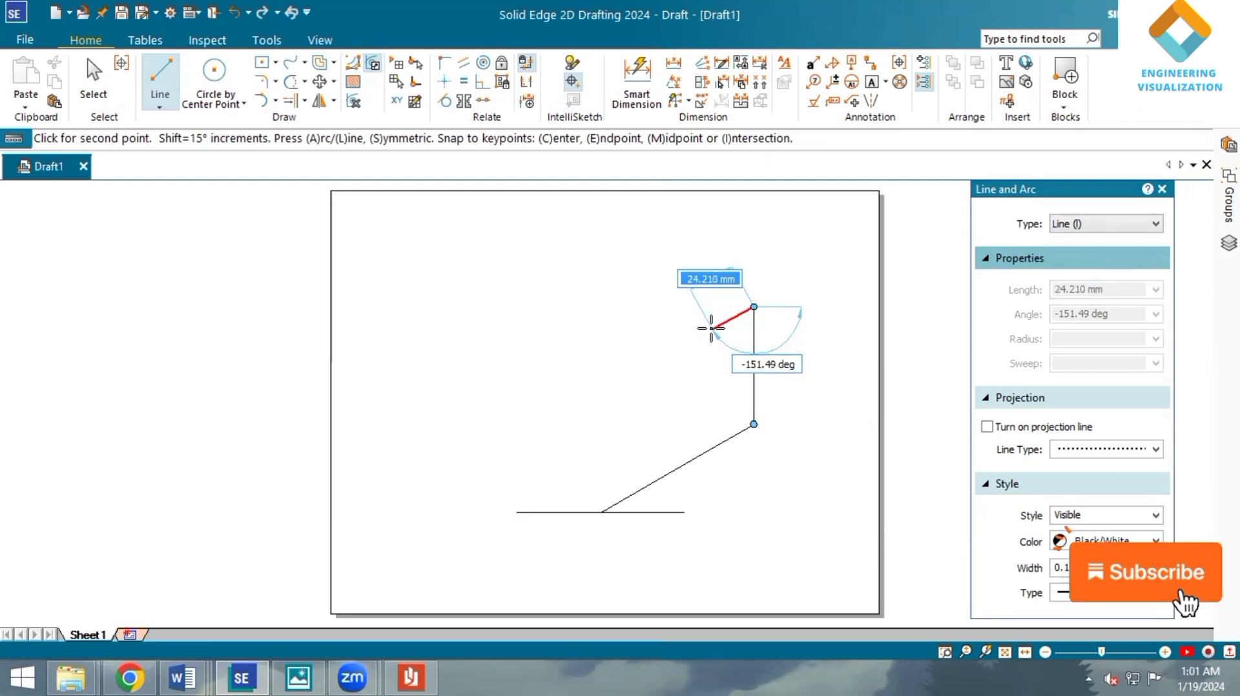
- Close the isometric face with a 30 mm line at -150 degrees and a vertical line down to the start of the 30 mm base edge
{"action": "type", "text": "30"}
{"action": "key", "text": "Tab"}
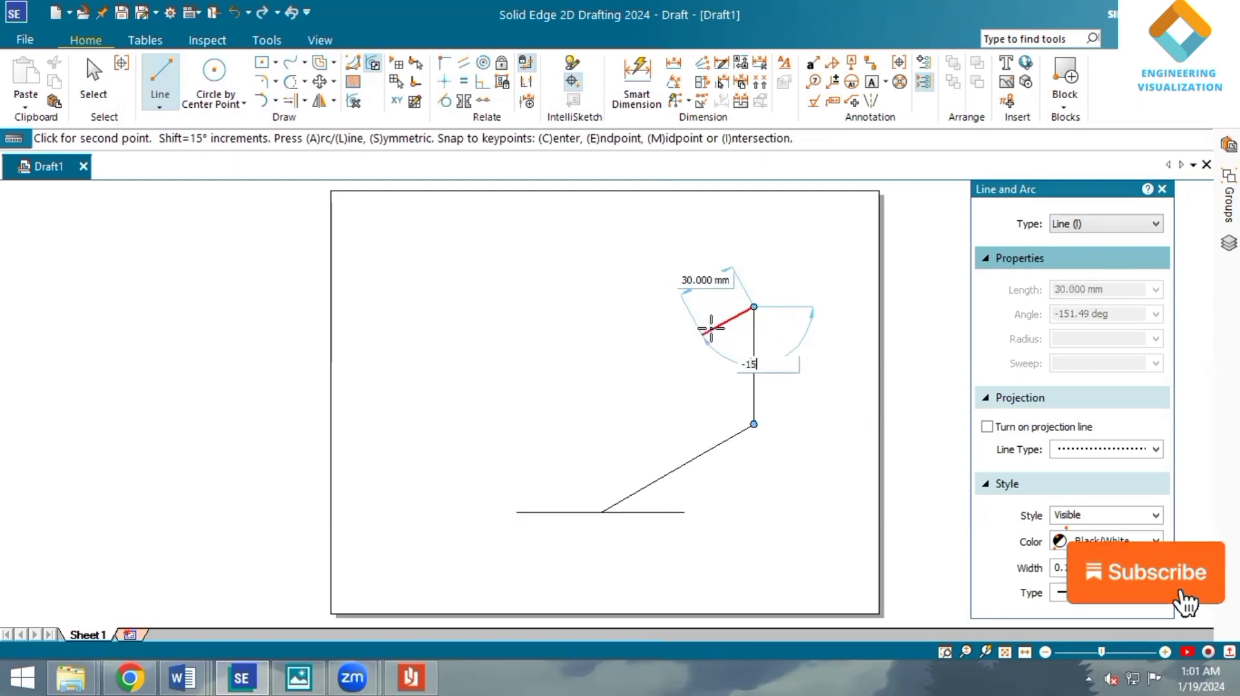
{"action": "type", "text": "-150"}
{"action": "key", "text": "Return"}
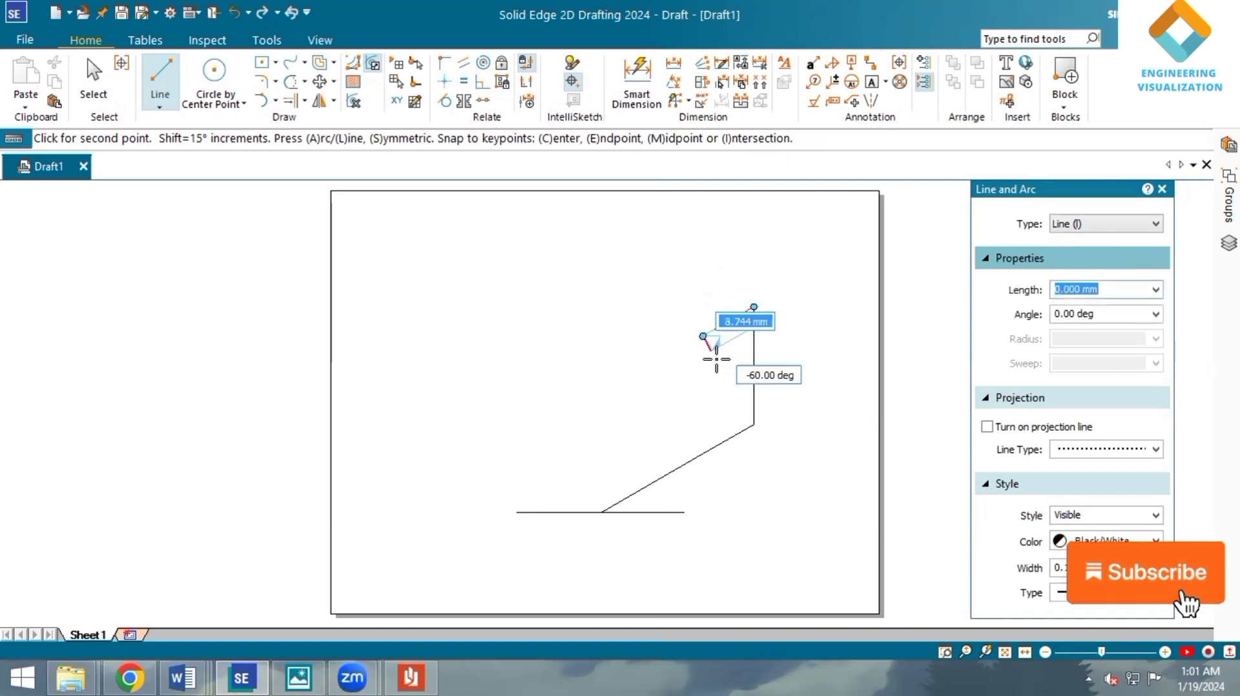
{"action": "left_click", "coordinate": [704, 452]}
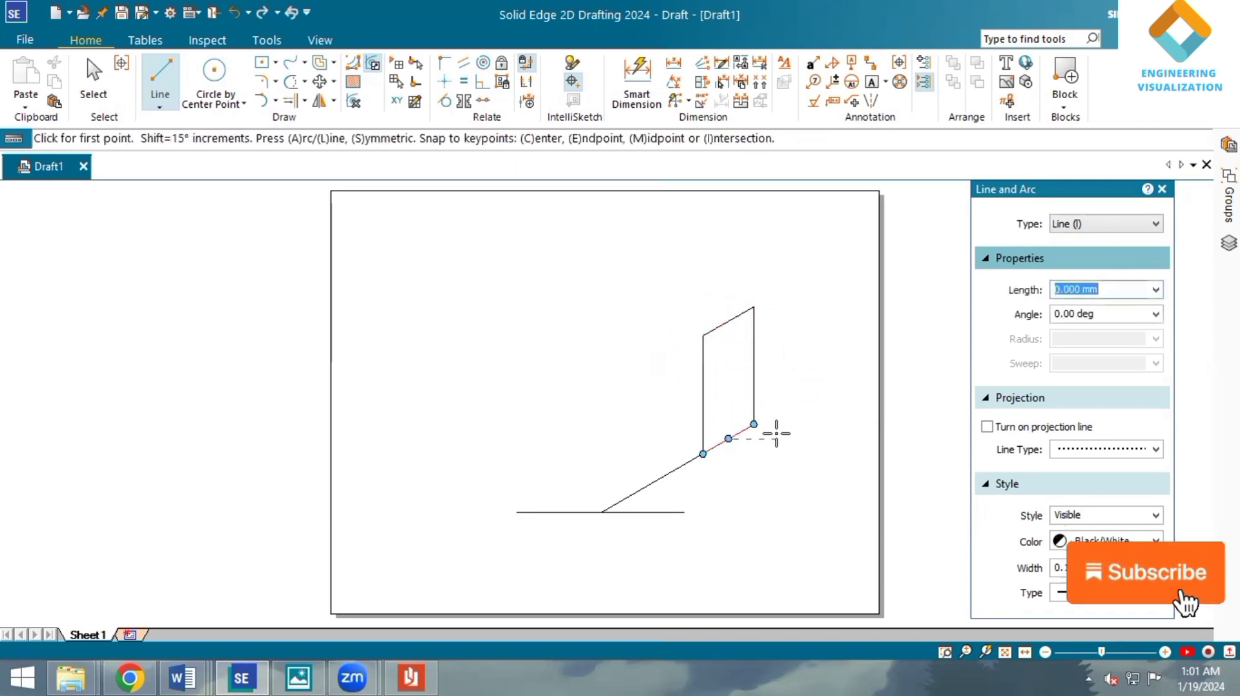
- Draw a 30 mm receding edge at 150 degrees from the face's lower left corner
{"action": "left_click", "coordinate": [703, 453]}
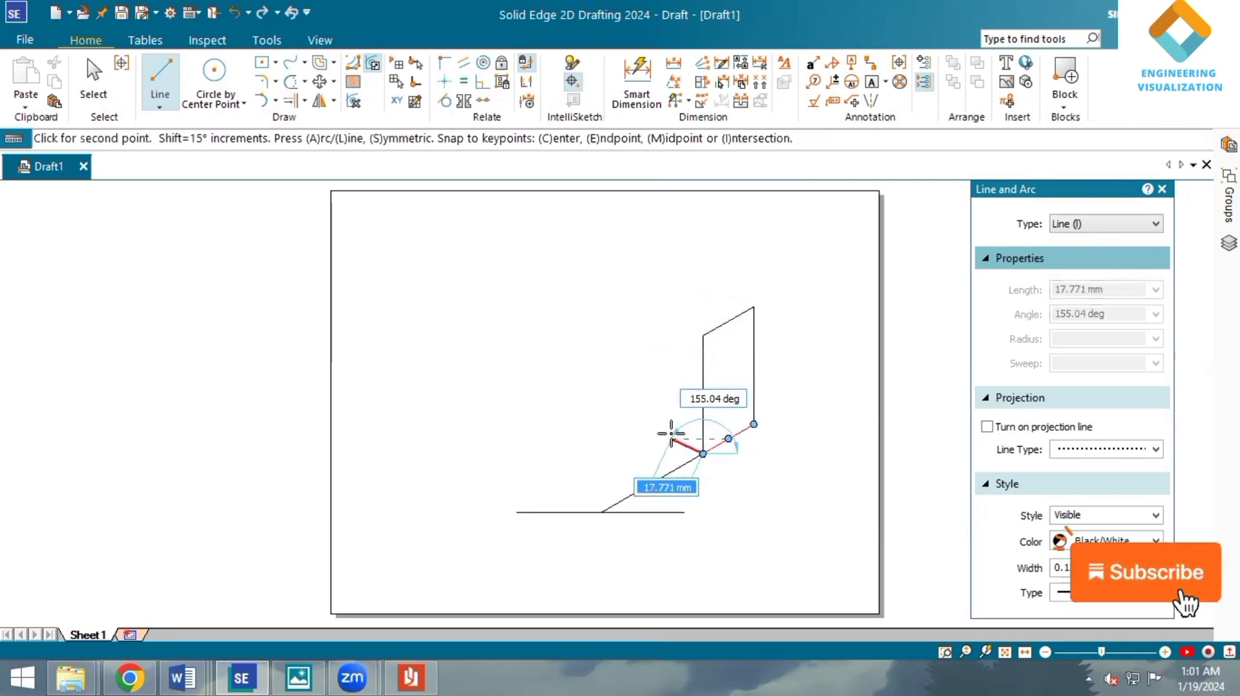
{"action": "type", "text": "3"}
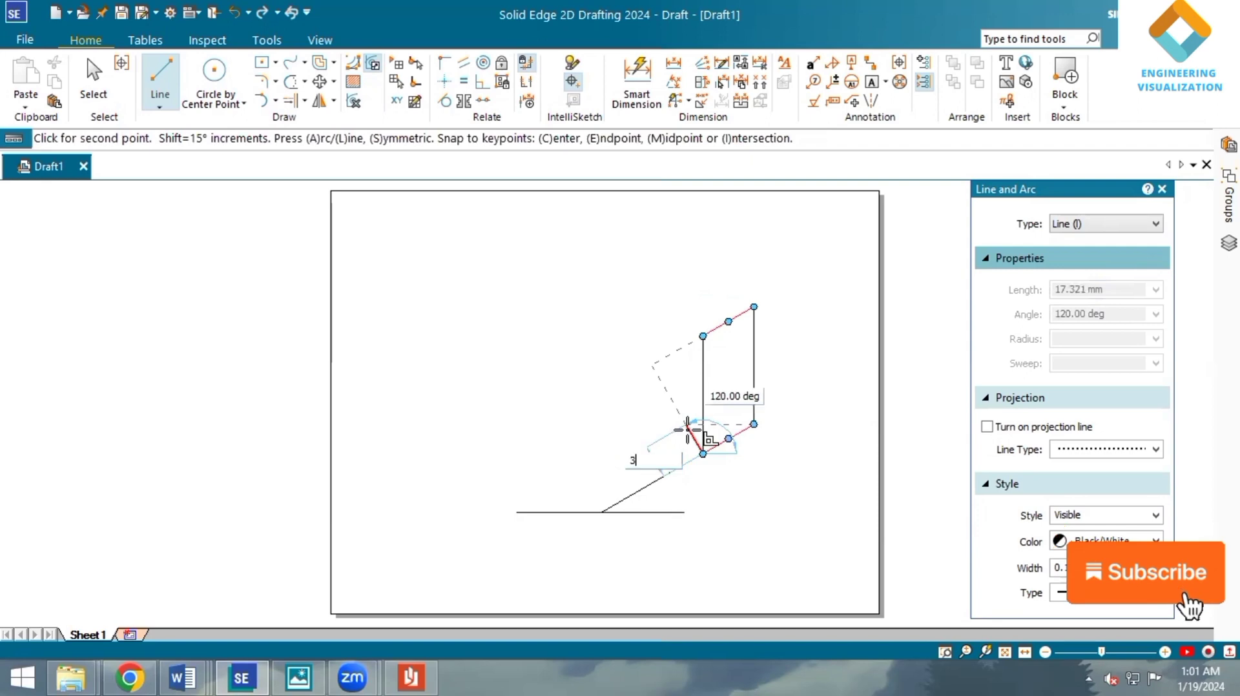
{"action": "type", "text": "0"}
{"action": "key", "text": "Tab"}
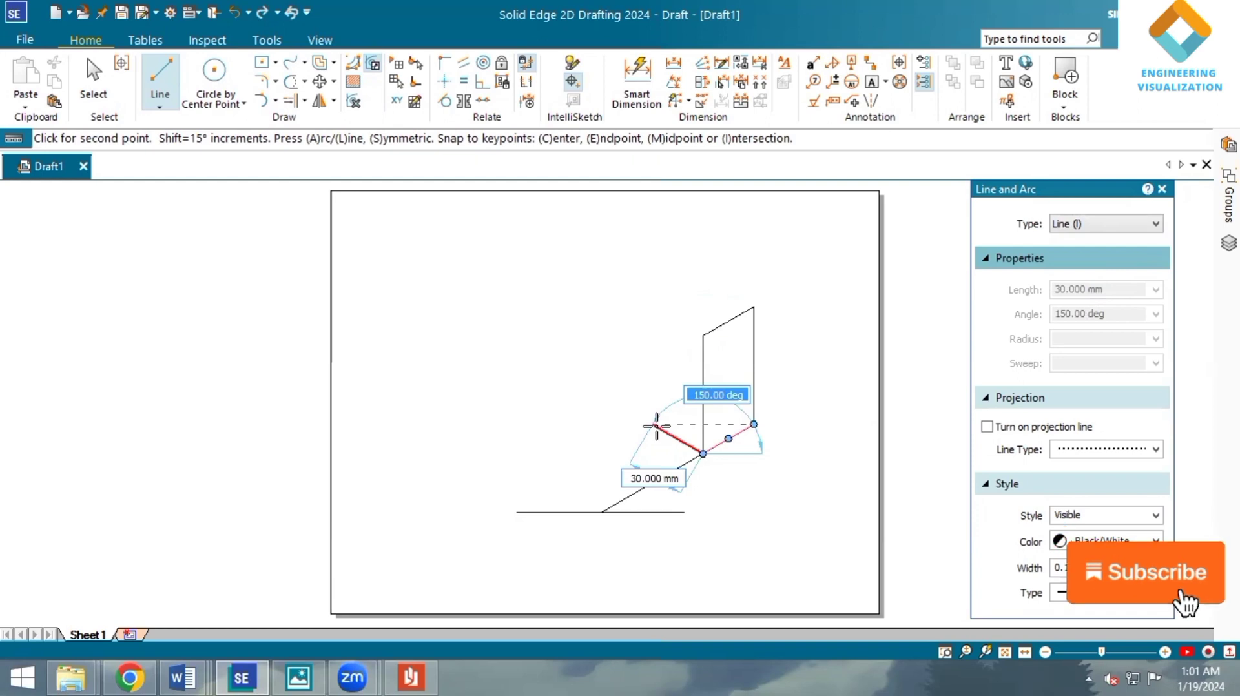
{"action": "left_click", "coordinate": [654, 425]}
{"action": "right_click", "coordinate": [672, 404]}
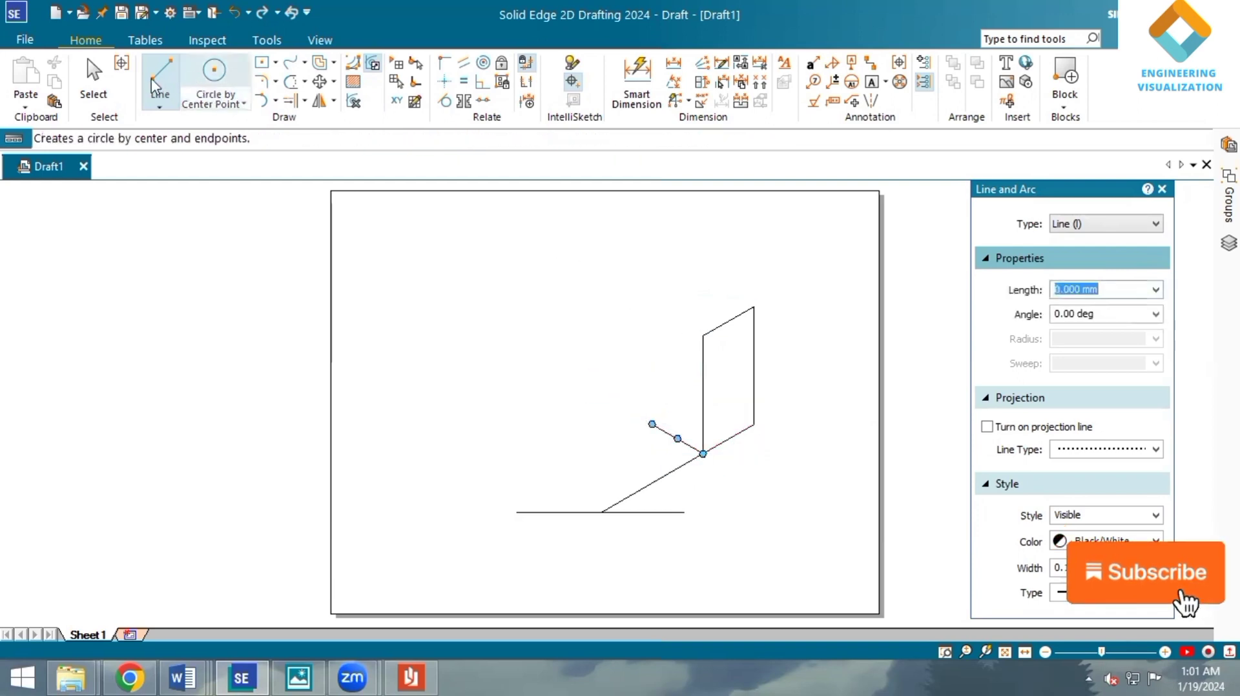
- Copy the 30 mm receding edge to the upper left, upper right and lower right corners of the face
{"action": "left_click", "coordinate": [93, 76]}
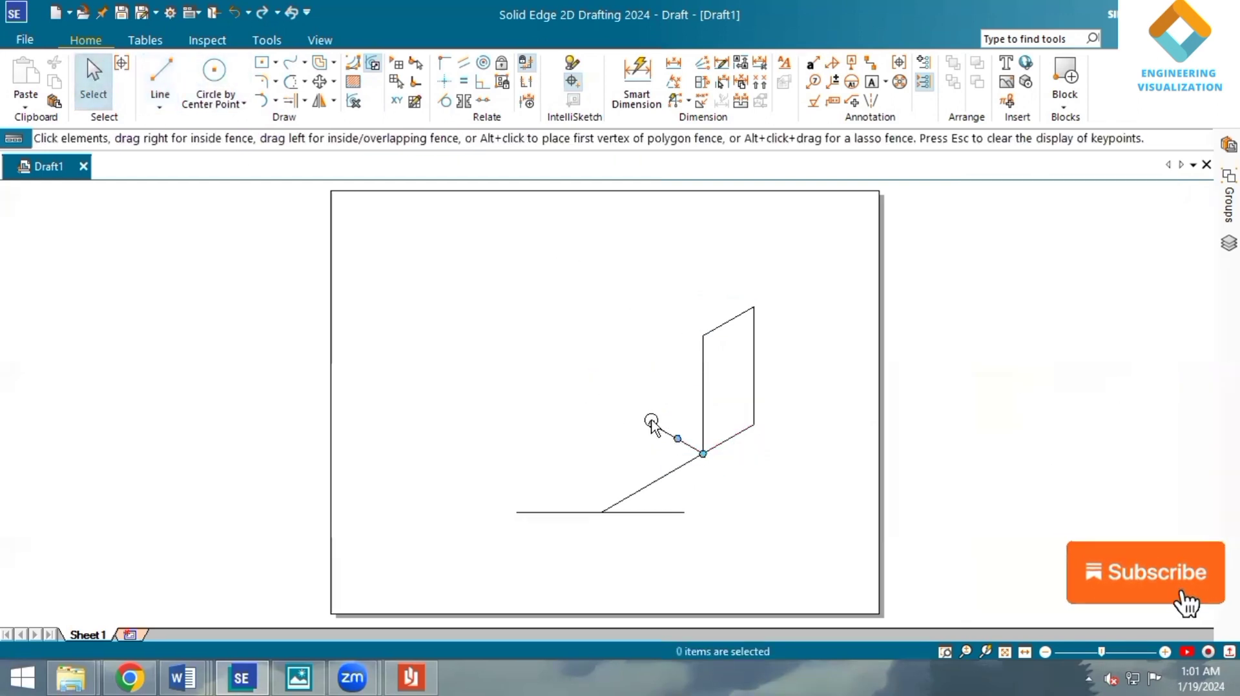
{"action": "left_click", "coordinate": [653, 426]}
{"action": "left_click", "coordinate": [321, 83]}
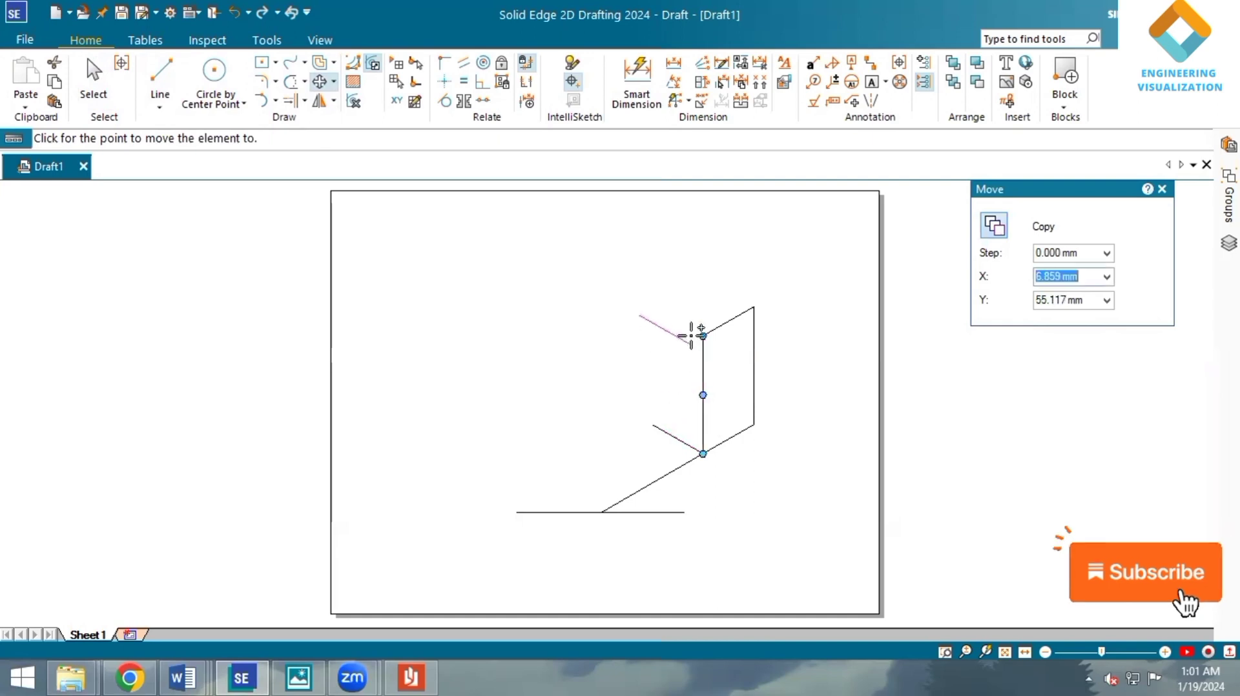
{"action": "left_click", "coordinate": [753, 306]}
{"action": "left_click", "coordinate": [754, 425]}
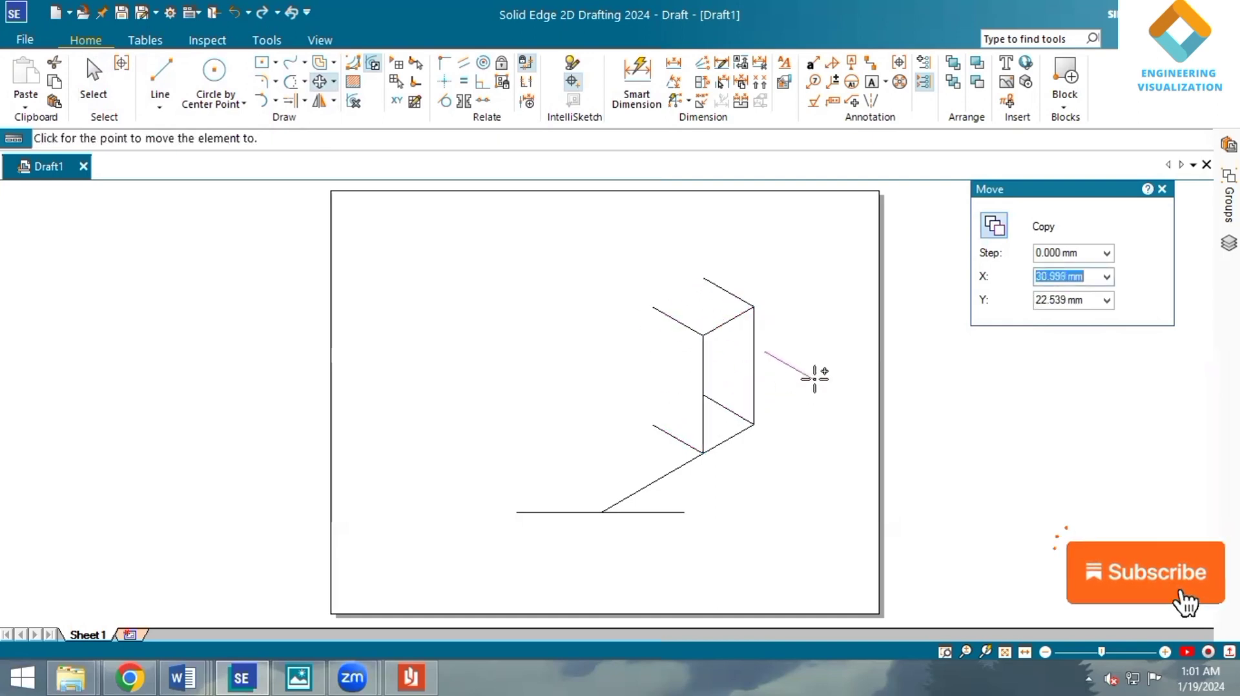
- Connect the ends of the receding edges with the prism's left vertical edge and the rear left edge of its top face
{"action": "key", "text": "Escape"}
{"action": "left_click", "coordinate": [165, 77]}
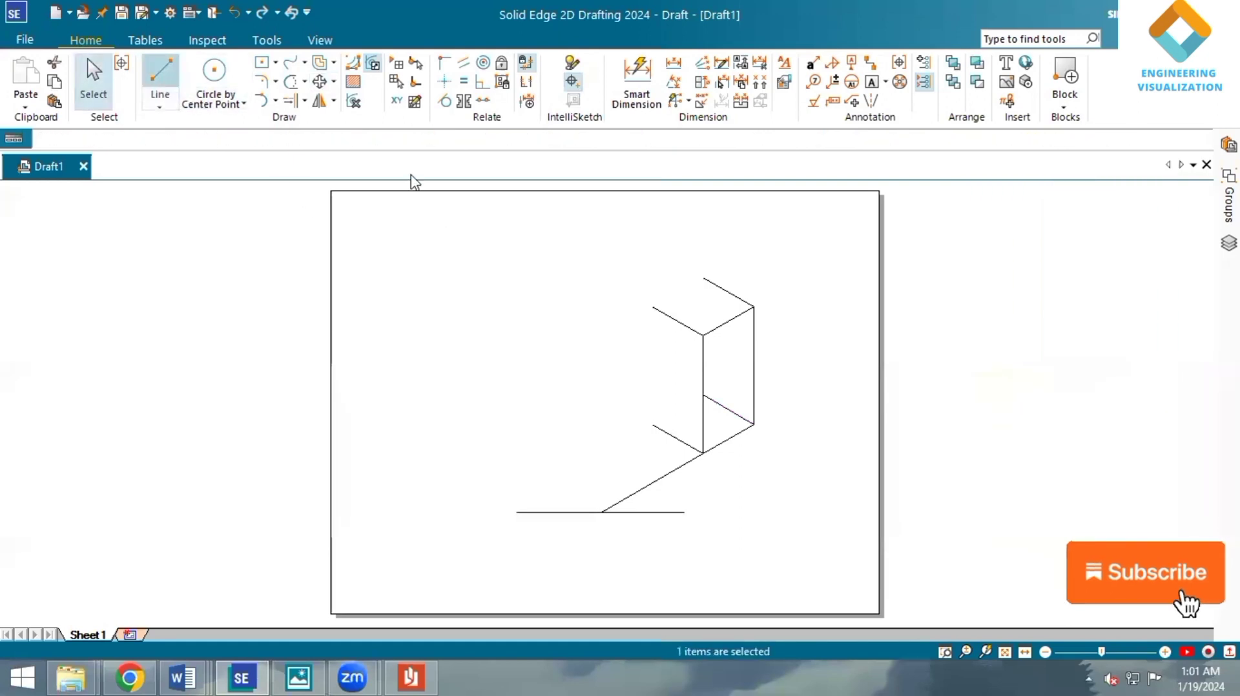
{"action": "left_click", "coordinate": [653, 307]}
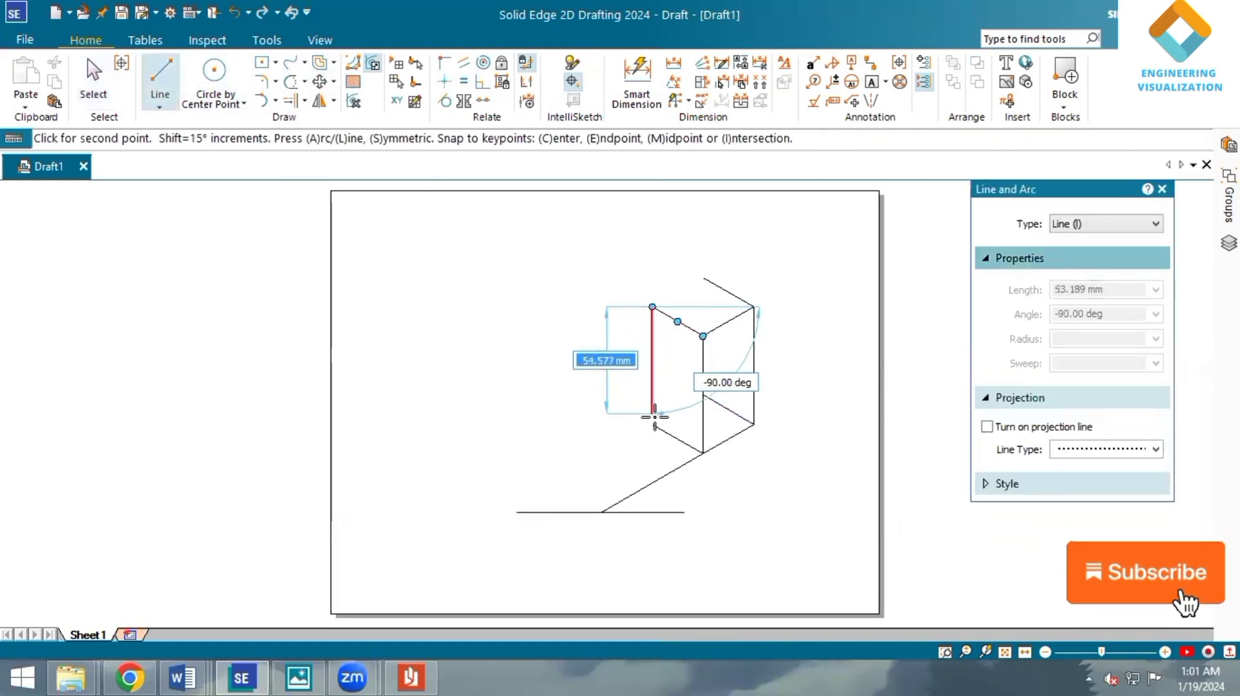
{"action": "left_click", "coordinate": [653, 425]}
{"action": "left_click", "coordinate": [653, 307]}
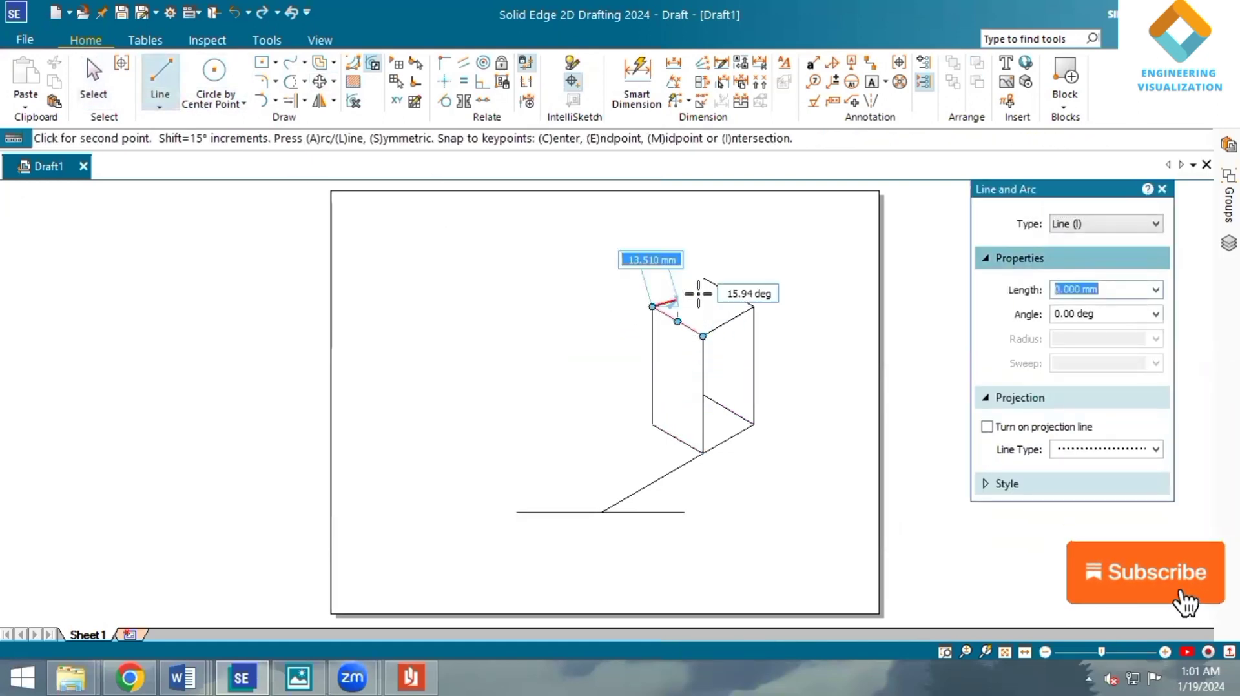
{"action": "left_click", "coordinate": [702, 278]}
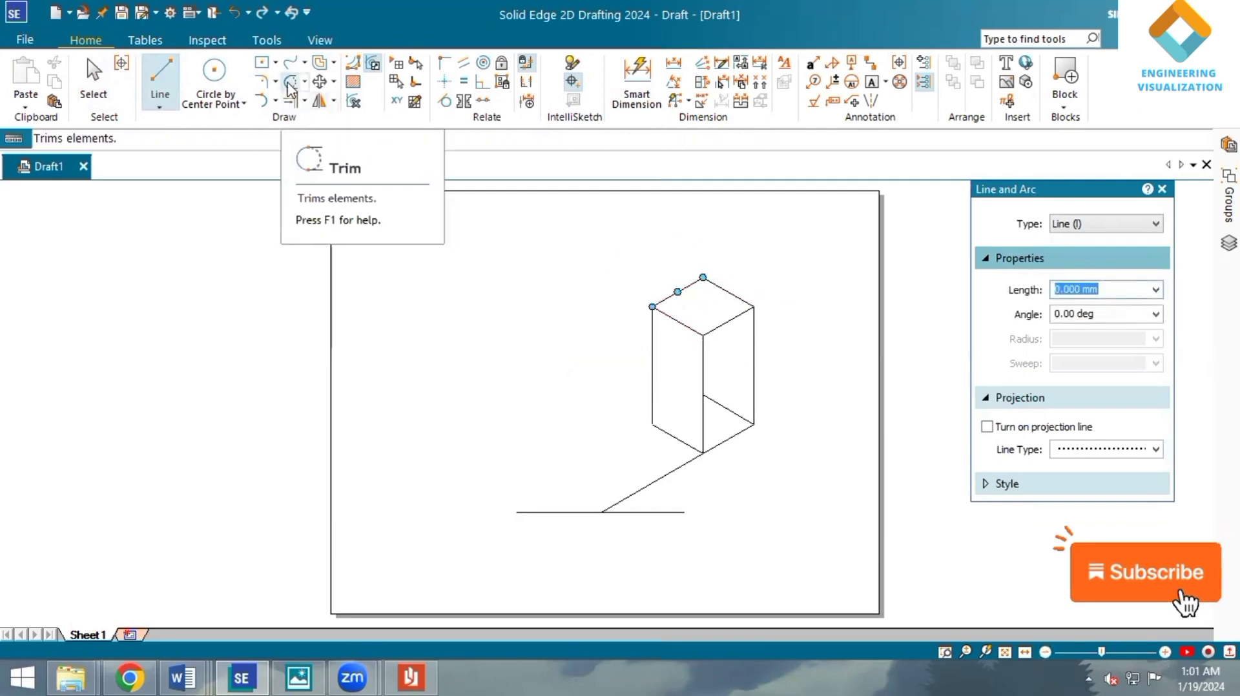
- Trim away the hidden base edge showing through the prism's right face, and check the Q.03 figure in the question paper
{"action": "left_click", "coordinate": [352, 62]}
{"action": "left_click", "coordinate": [727, 408]}
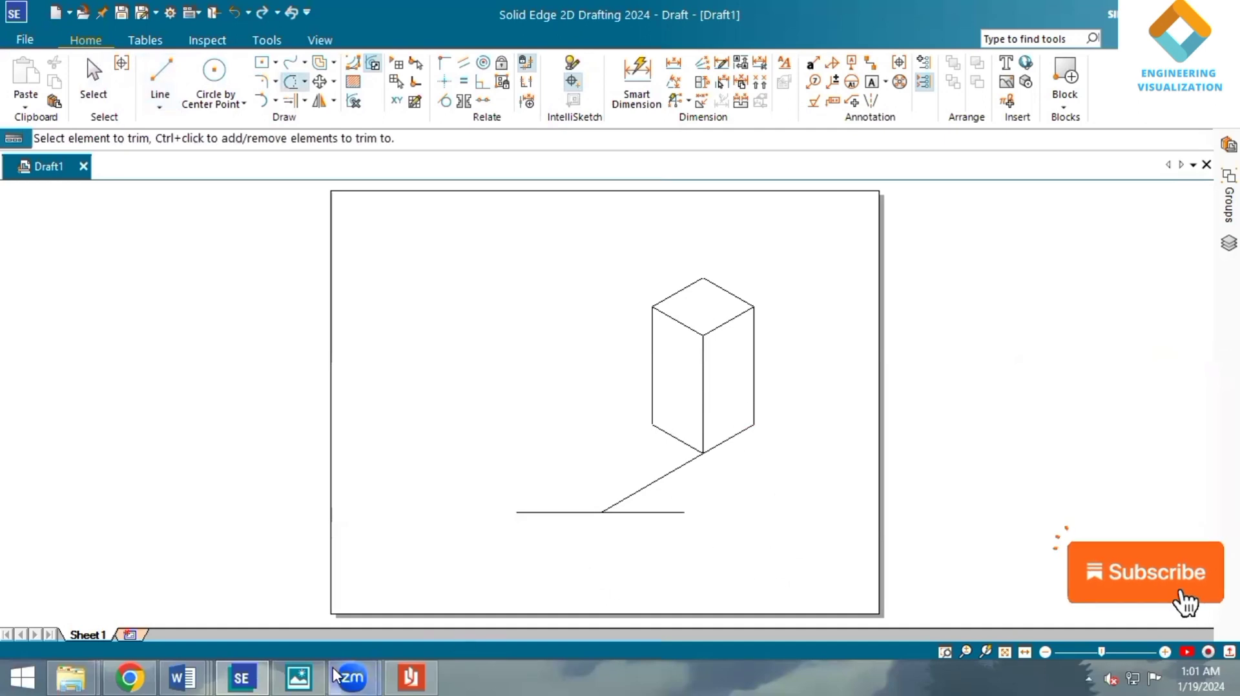
{"action": "left_click", "coordinate": [412, 675]}
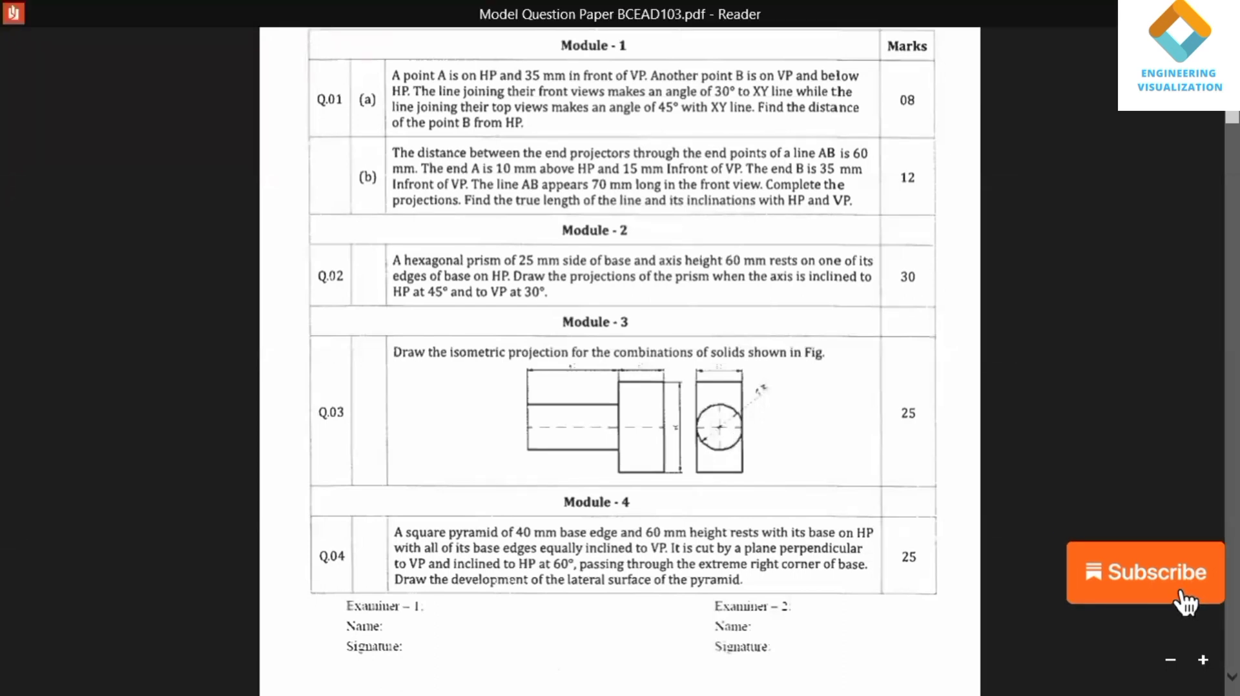
{"action": "left_click", "coordinate": [1185, 11]}
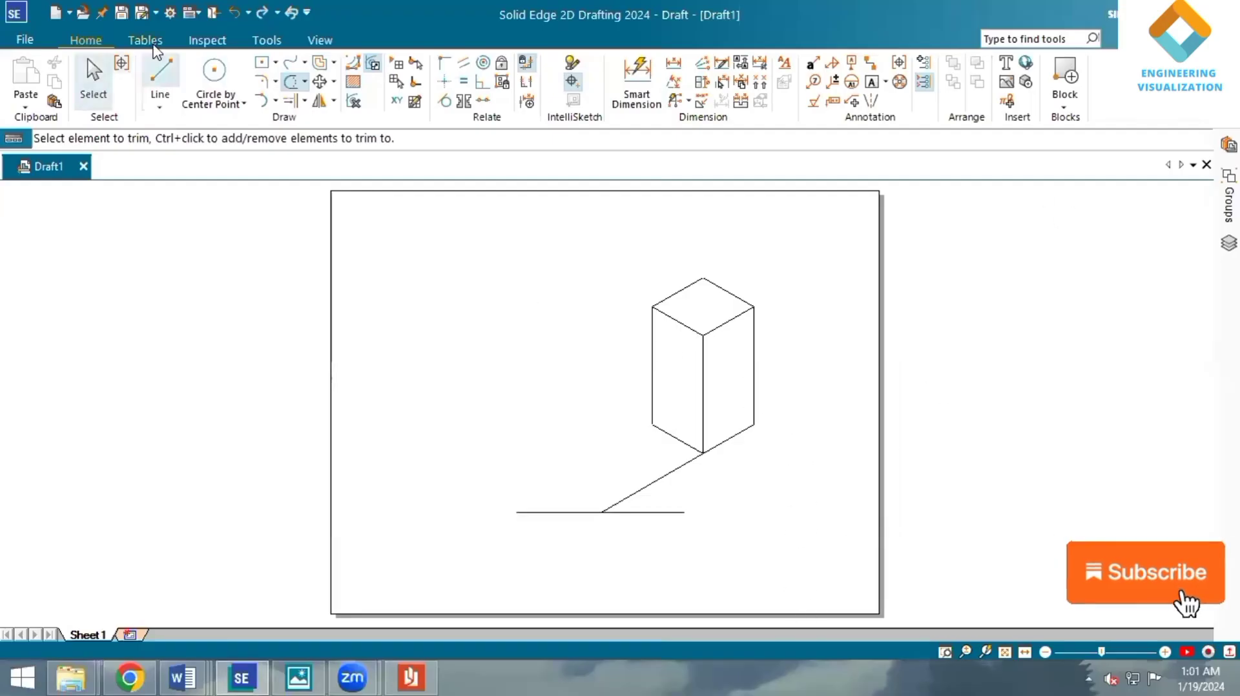
- Draw a 15 mm line down the central edge from its upper corner, followed by a 30 mm line at 150 degrees to the left edge
{"action": "left_click", "coordinate": [170, 69]}
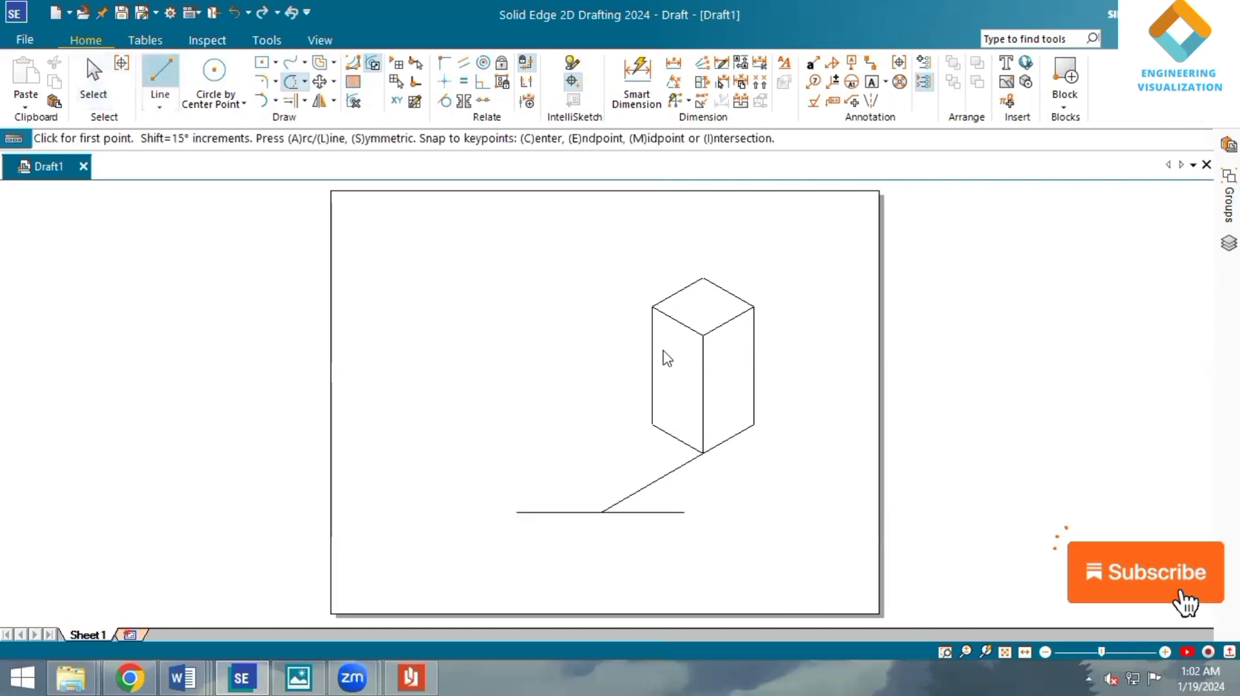
{"action": "left_click", "coordinate": [702, 335]}
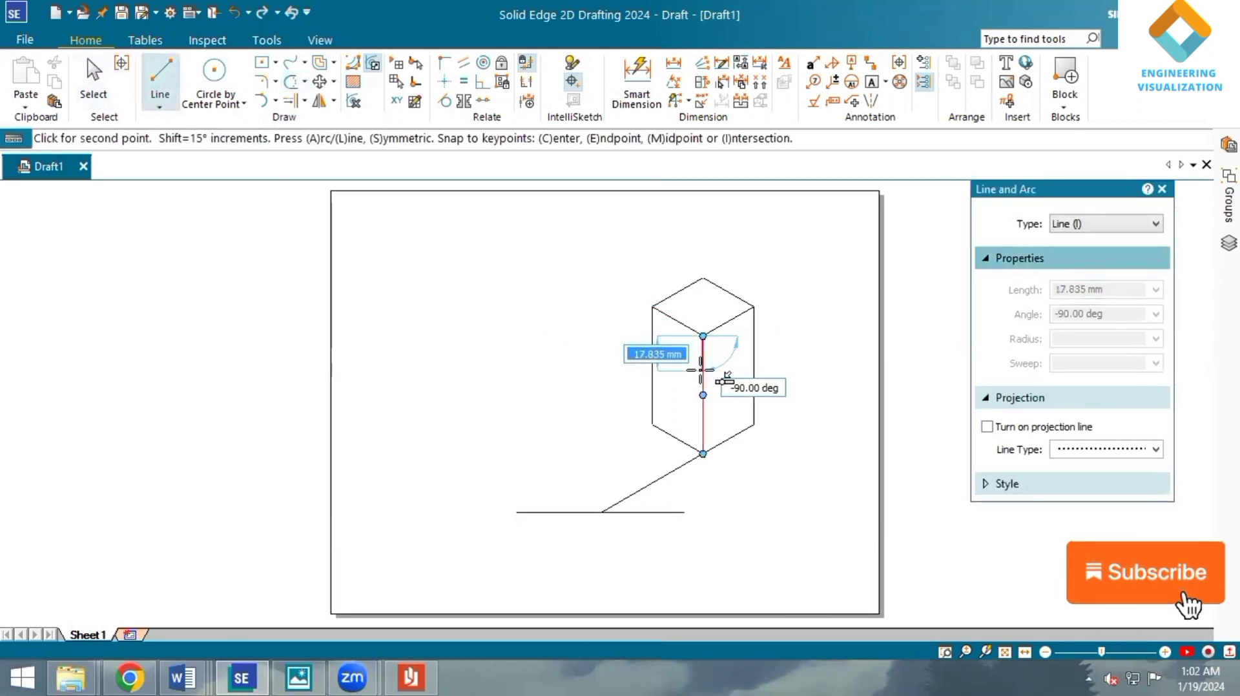
{"action": "type", "text": "15"}
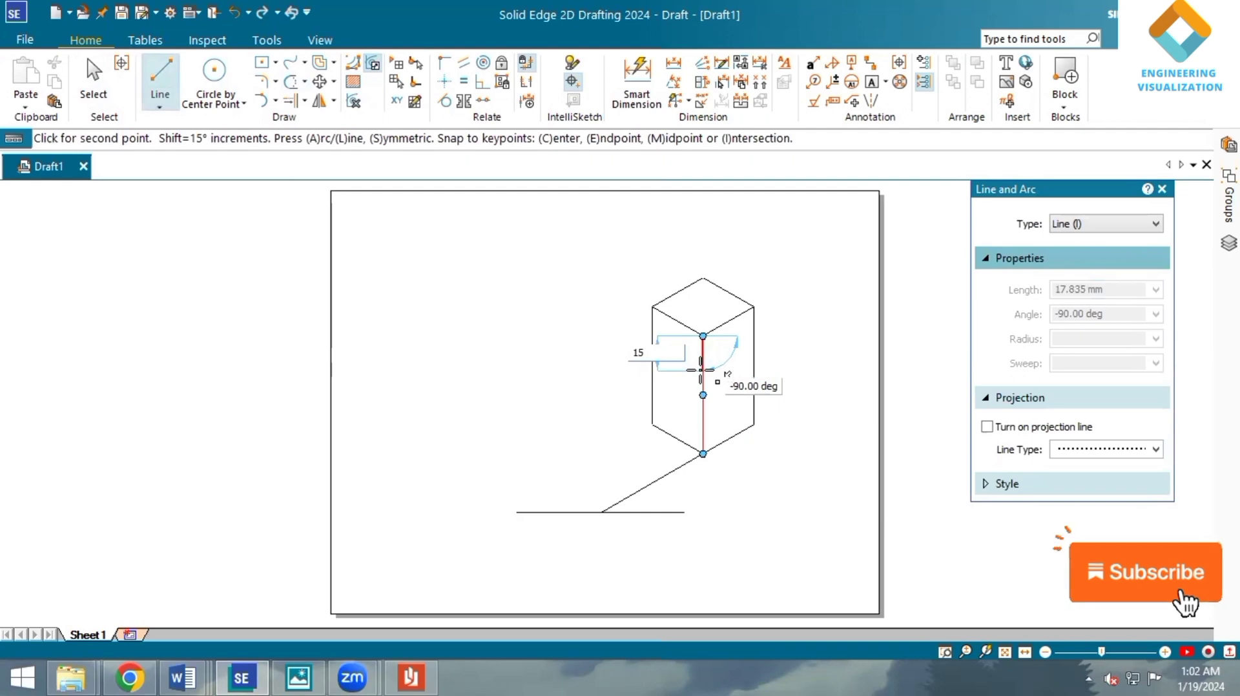
{"action": "key", "text": "Tab"}
{"action": "key", "text": "Return"}
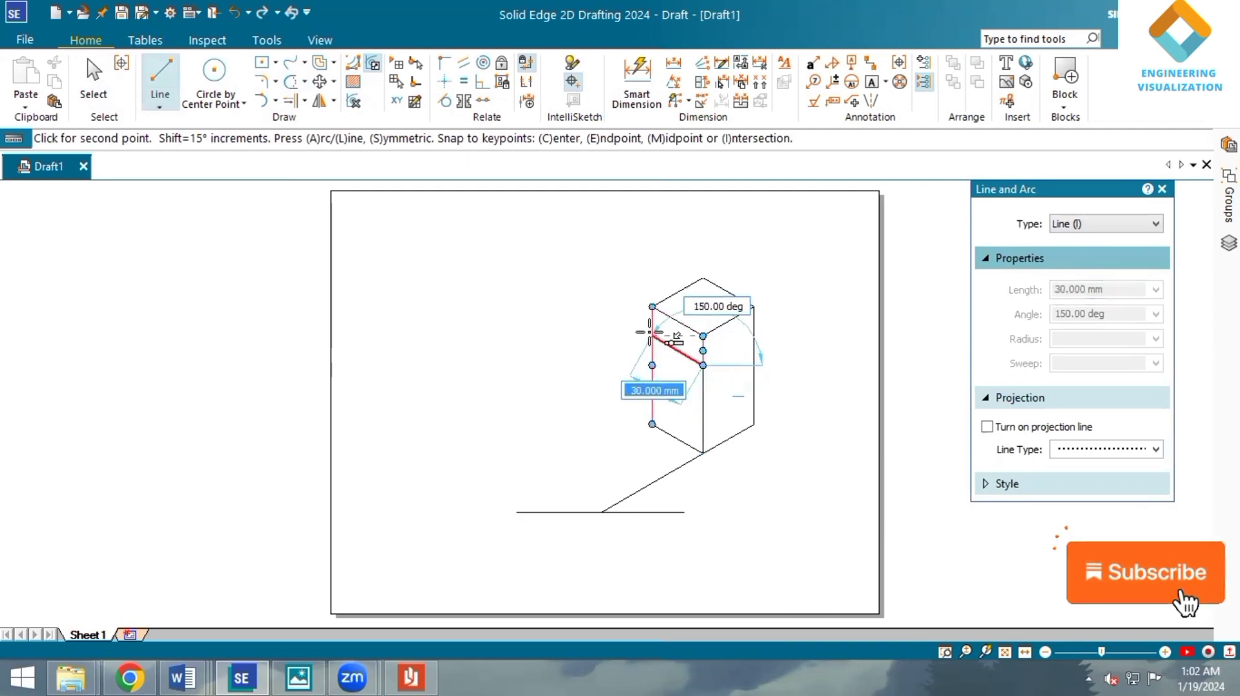
{"action": "left_click", "coordinate": [651, 335]}
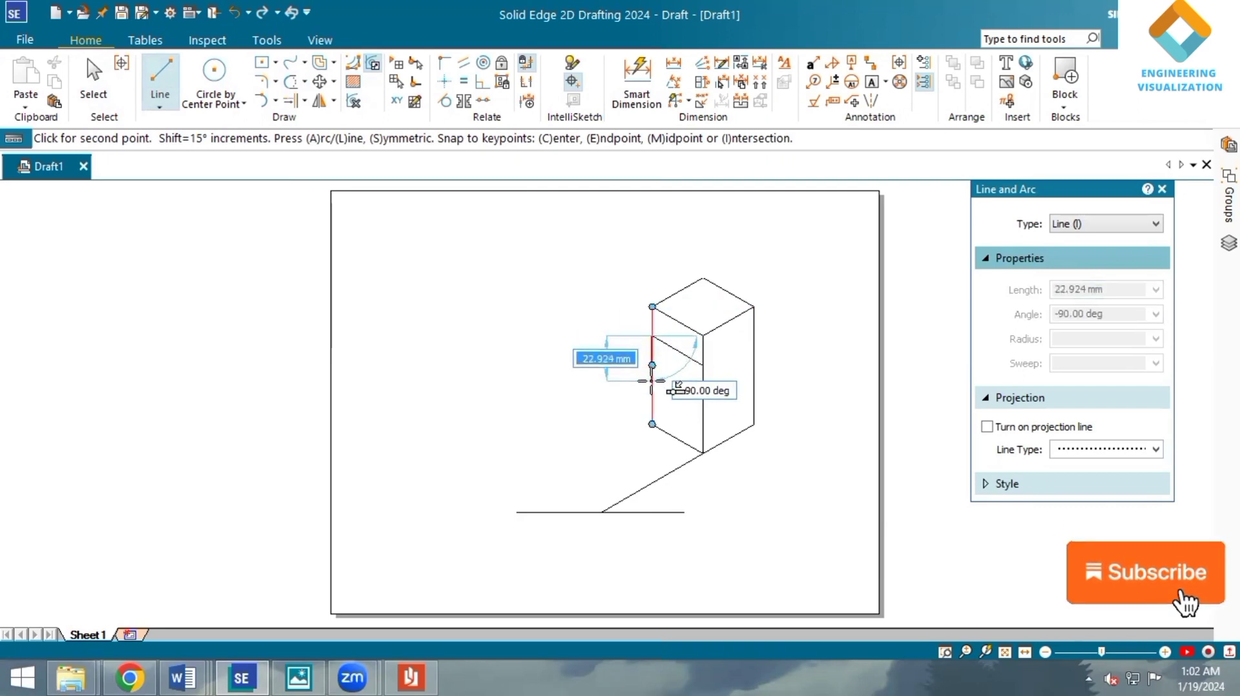
- Complete the 30 mm rhombus on the left face with 30 mm sides down the left edge, across to the central edge and back up
{"action": "type", "text": "30"}
{"action": "key", "text": "Return"}
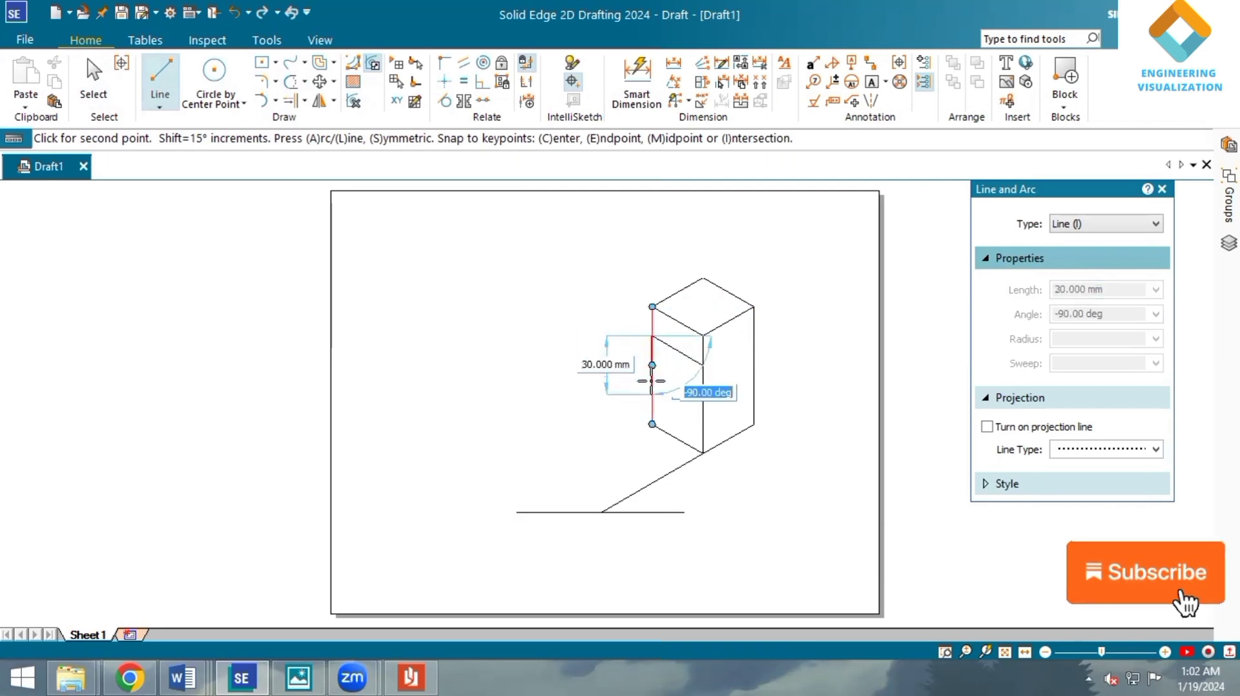
{"action": "left_click", "coordinate": [653, 387]}
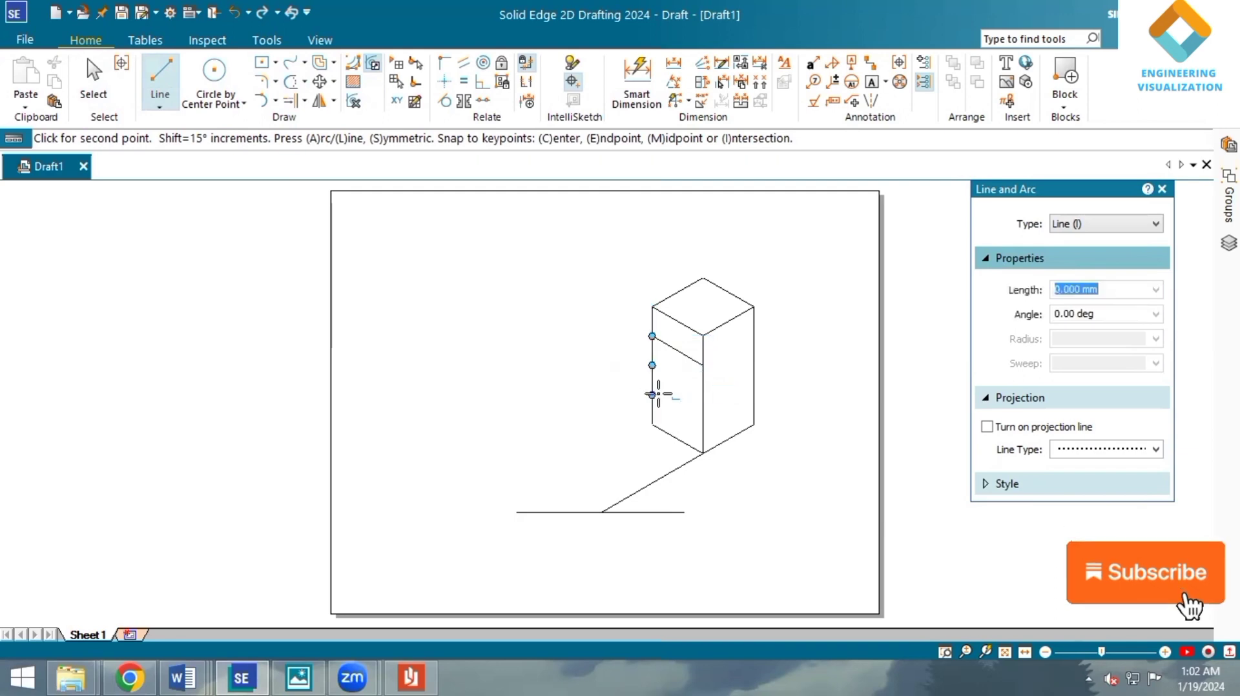
{"action": "left_click", "coordinate": [703, 421]}
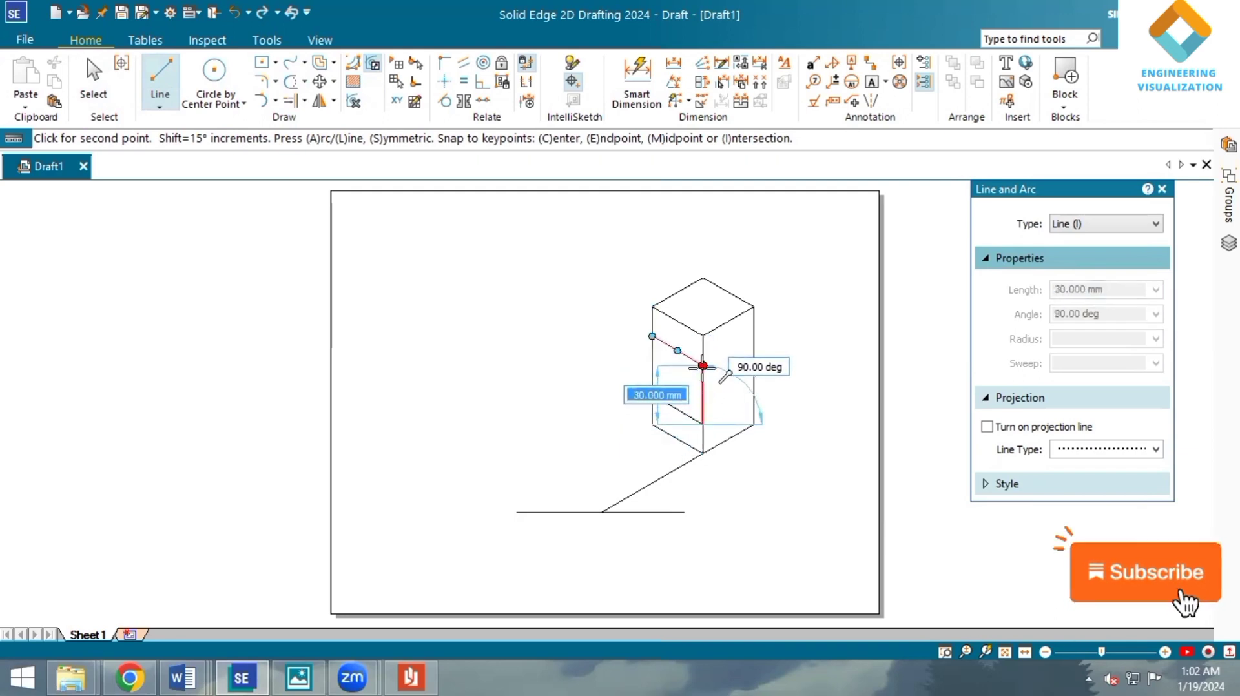
{"action": "left_click", "coordinate": [703, 366]}
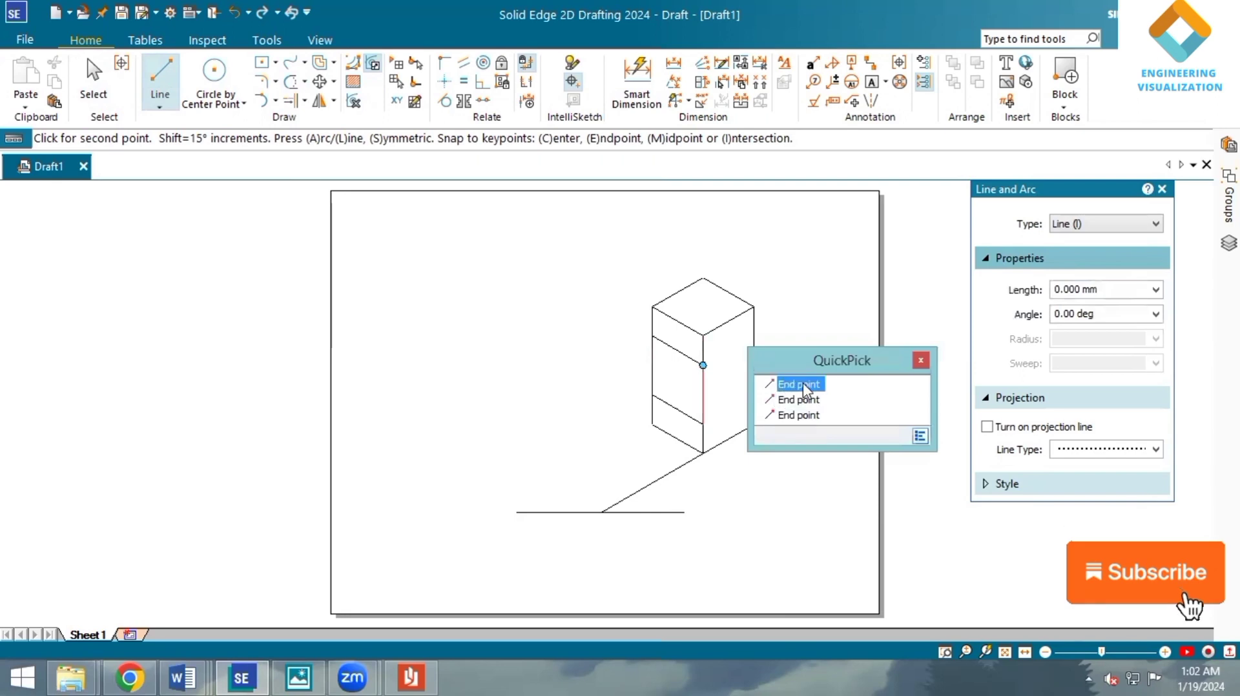
{"action": "right_click", "coordinate": [722, 395]}
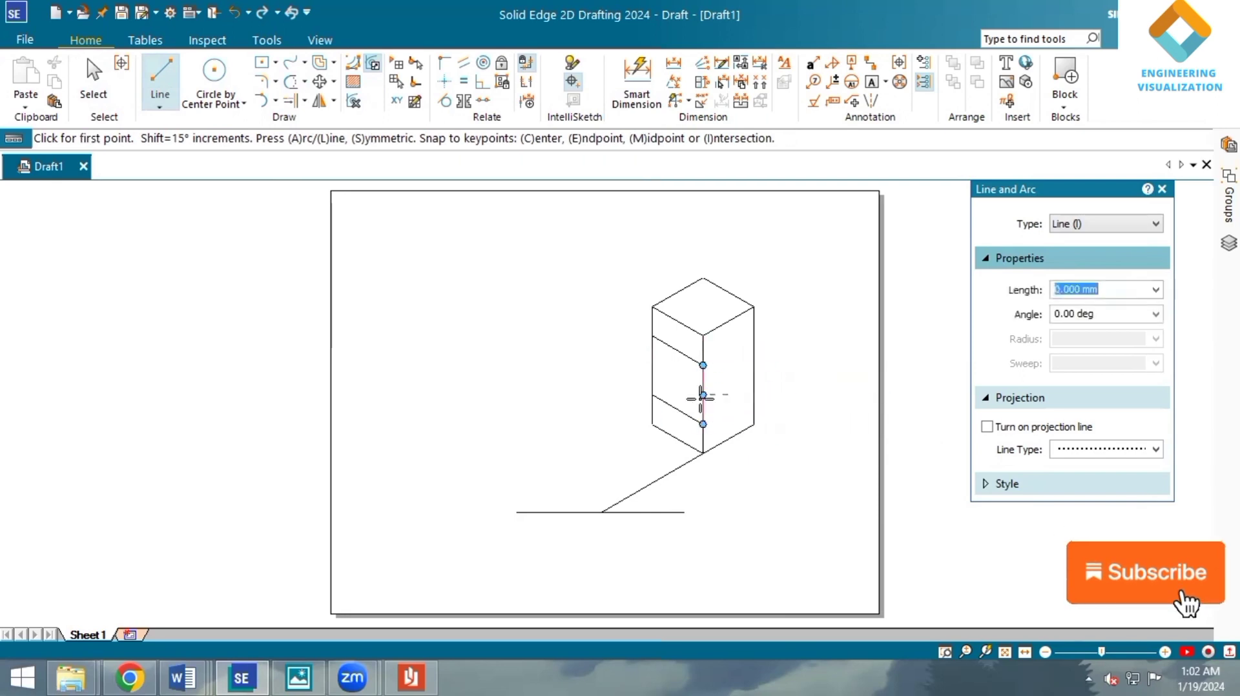
- Draw lines from the rhombus's lower left corner to the midpoints of its upper side and its right side
{"action": "left_click", "coordinate": [653, 392]}
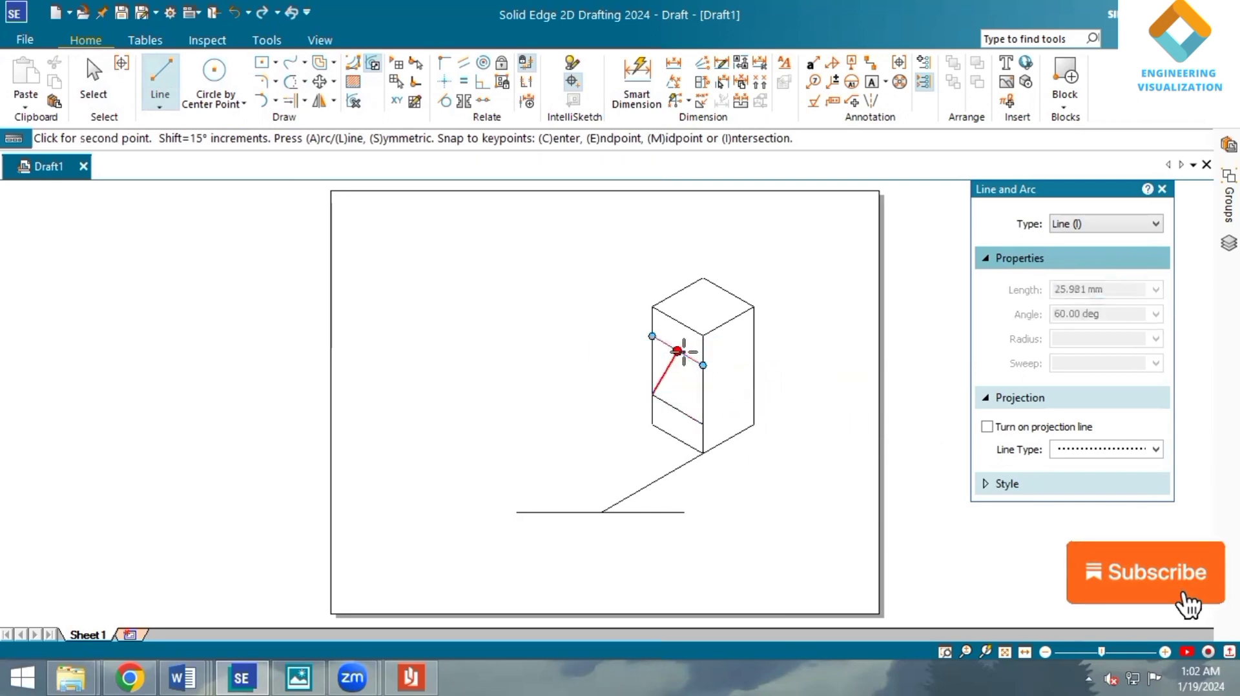
{"action": "left_click", "coordinate": [769, 368]}
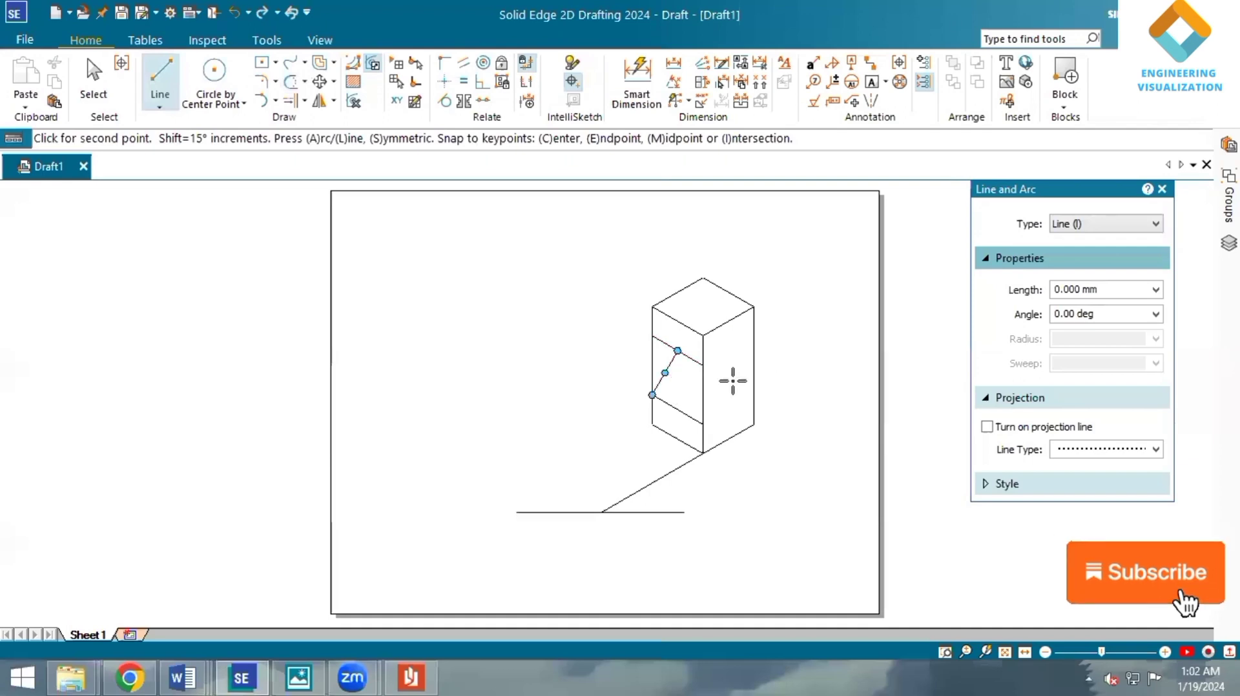
{"action": "right_click", "coordinate": [671, 395]}
{"action": "left_click", "coordinate": [652, 394]}
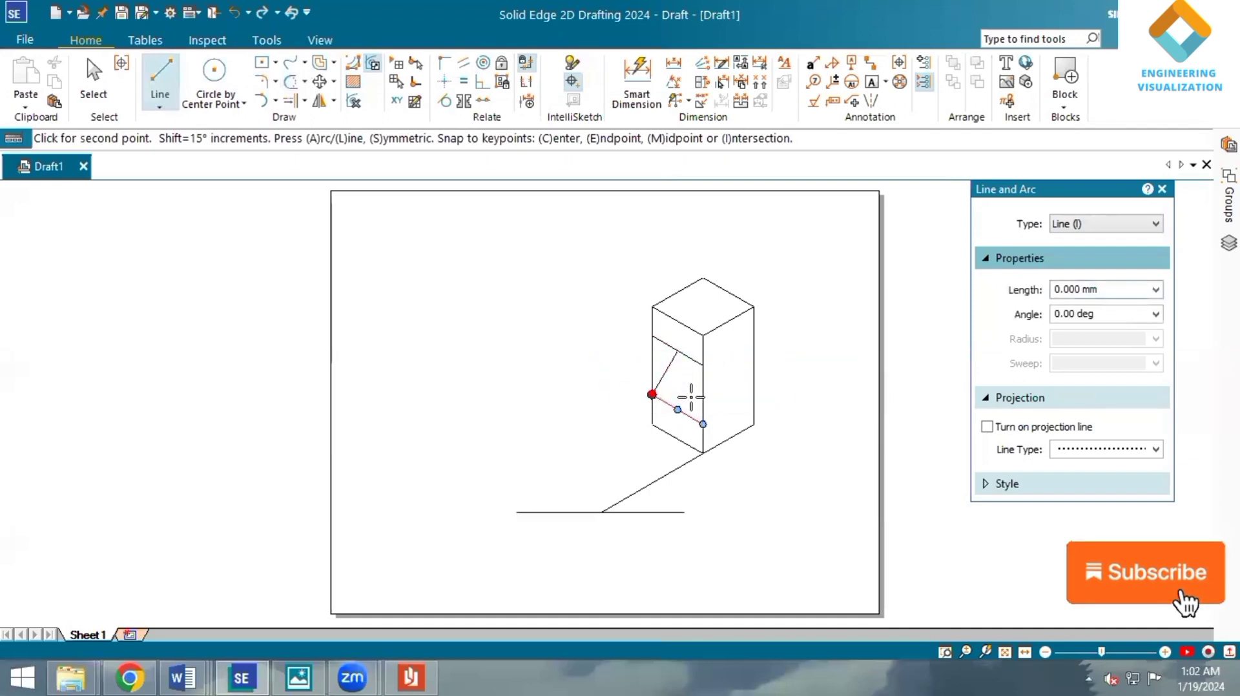
{"action": "mouse_move", "coordinate": [707, 386]}
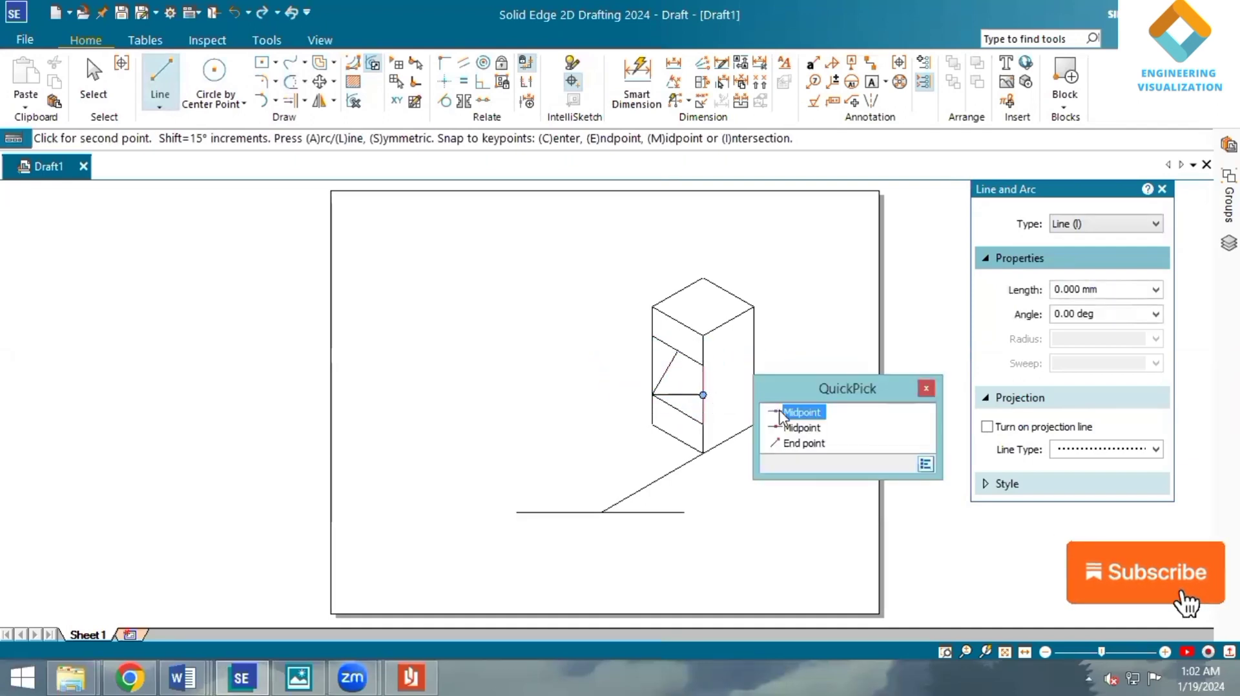
{"action": "left_click", "coordinate": [780, 412]}
{"action": "right_click", "coordinate": [703, 368]}
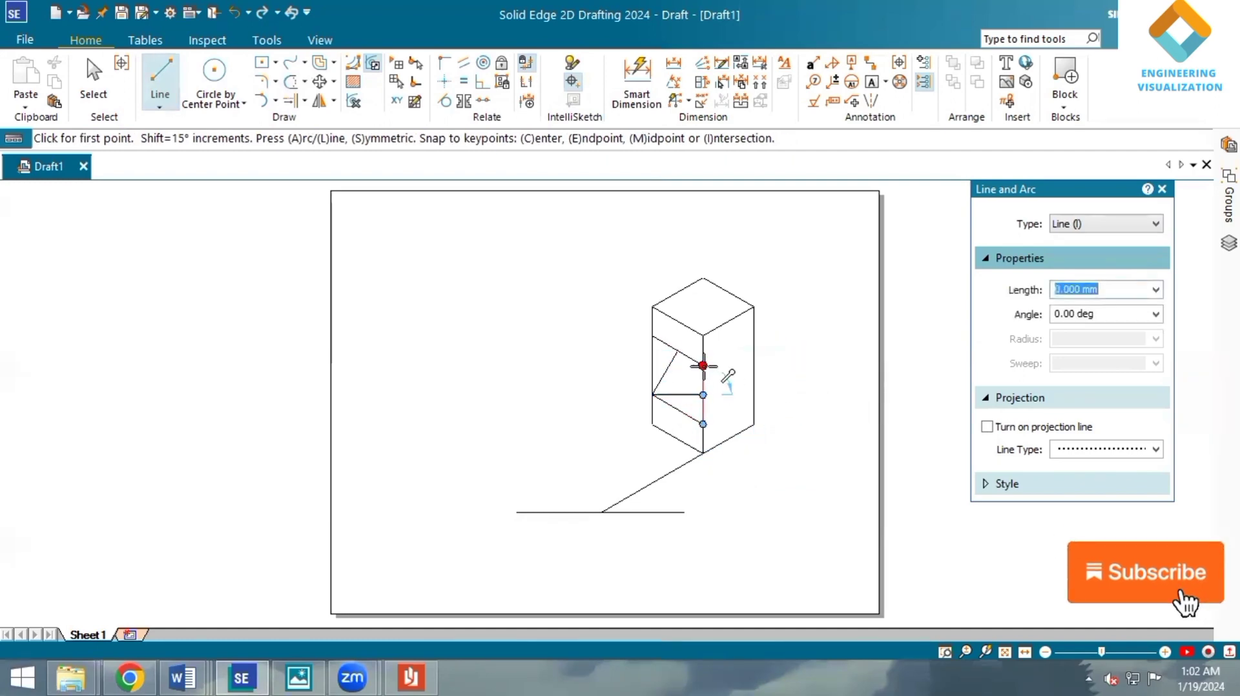
- Try a line from the rhombus's upper right corner to the midpoint of its left side, and delete it
{"action": "left_click", "coordinate": [703, 366]}
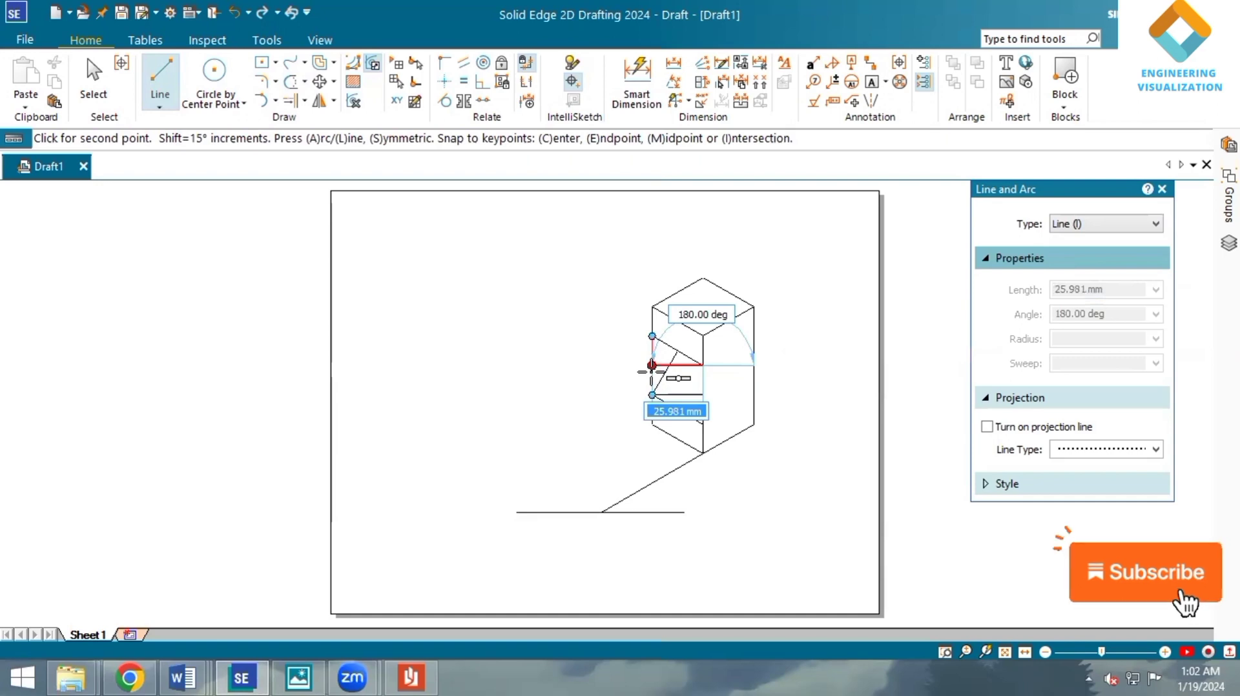
{"action": "left_click", "coordinate": [652, 365]}
{"action": "right_click", "coordinate": [668, 394]}
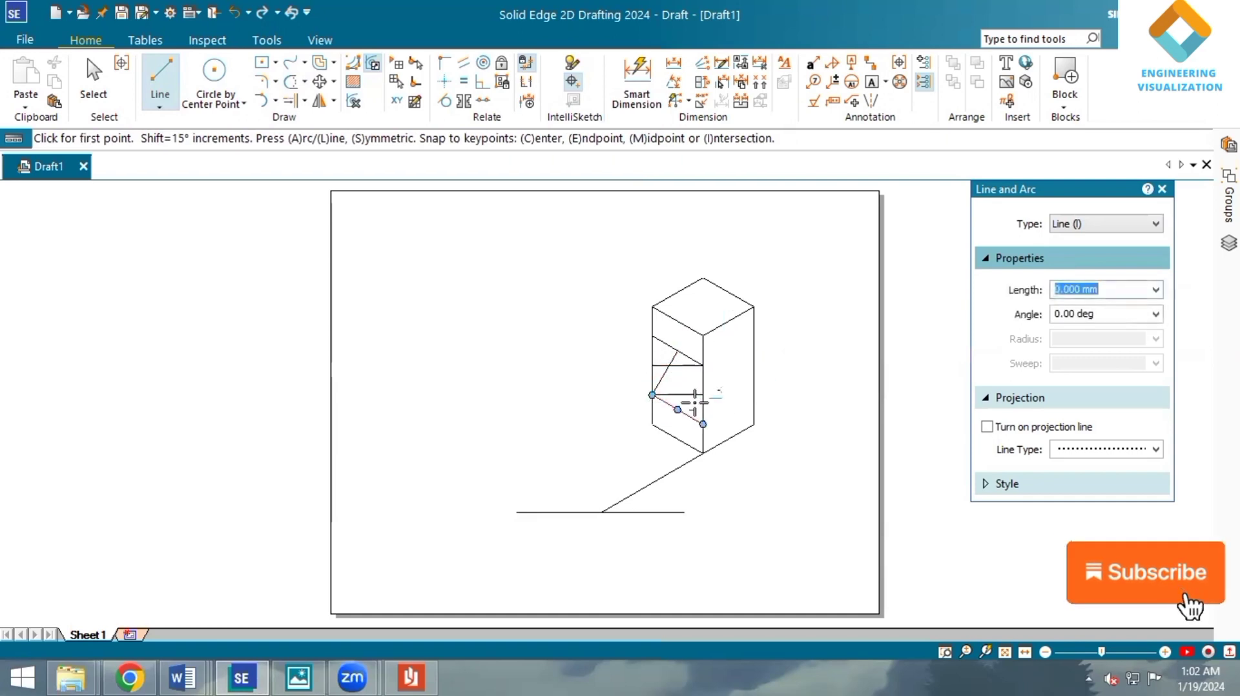
{"action": "scroll", "coordinate": [703, 370], "scroll_direction": "up", "scroll_amount": 2}
{"action": "scroll", "coordinate": [703, 372], "scroll_direction": "up", "scroll_amount": 1}
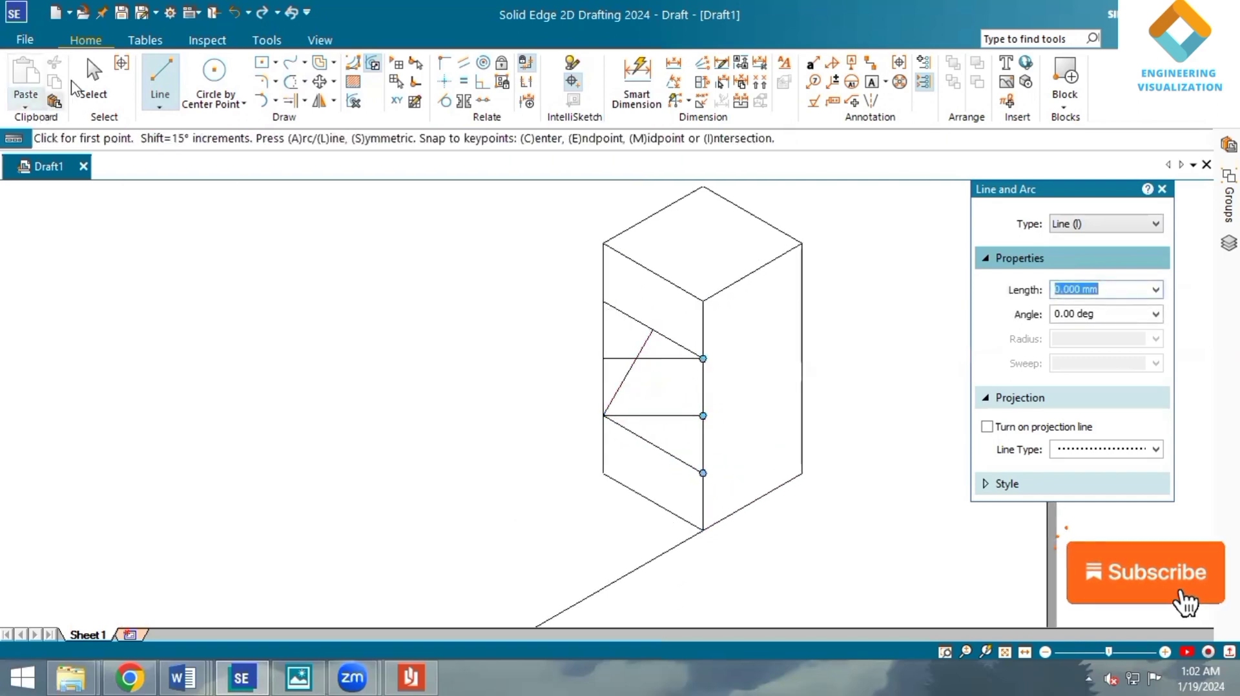
{"action": "left_click", "coordinate": [93, 81]}
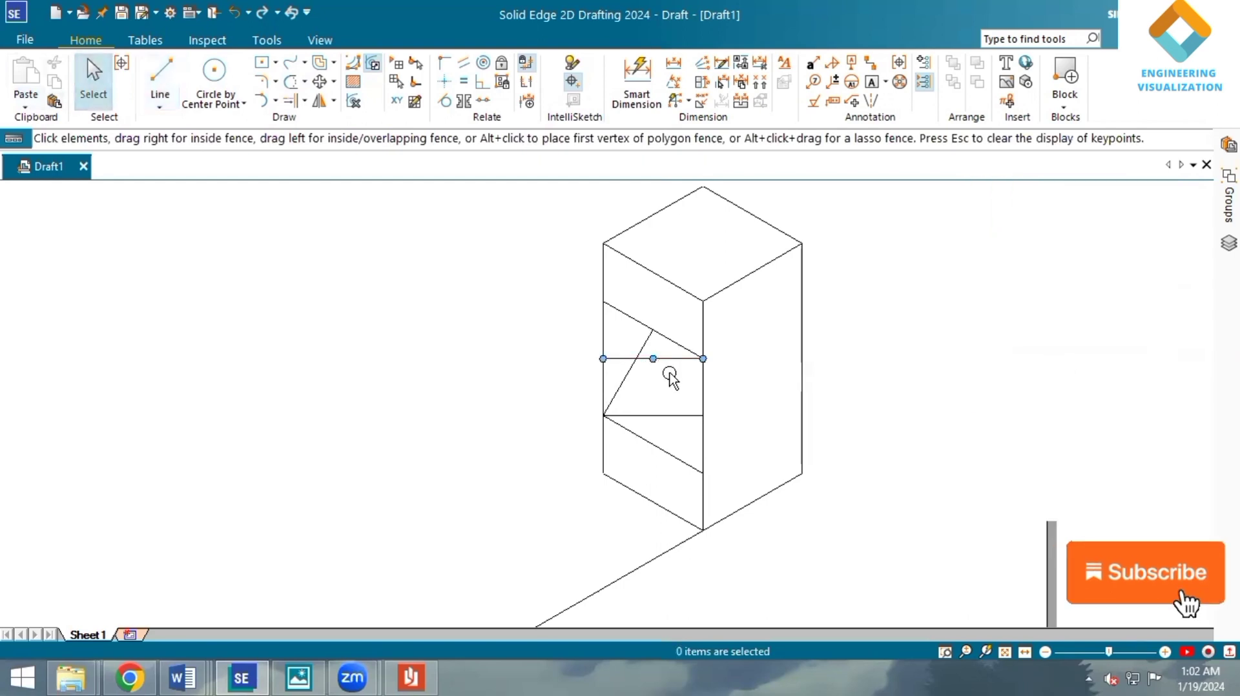
{"action": "left_click", "coordinate": [668, 370]}
{"action": "left_click", "coordinate": [518, 266]}
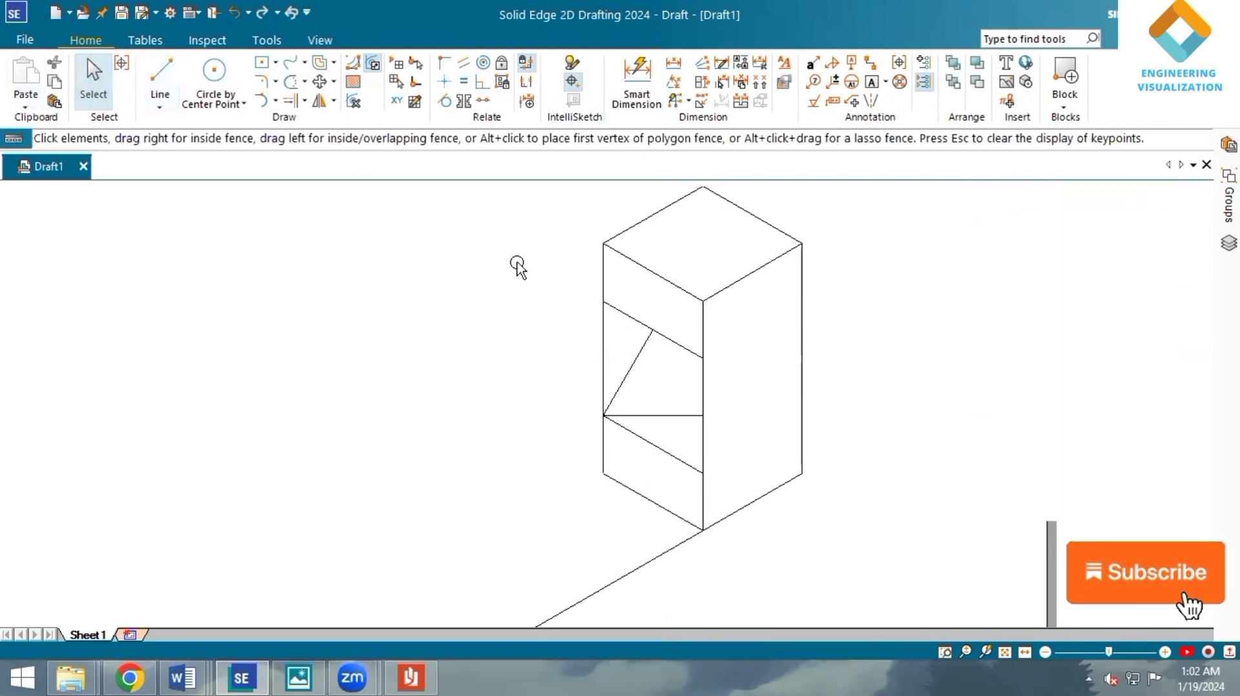
- Draw lines from the rhombus's upper right corner to the midpoints of its lower side and its left side
{"action": "left_click", "coordinate": [160, 81]}
{"action": "left_click", "coordinate": [703, 359]}
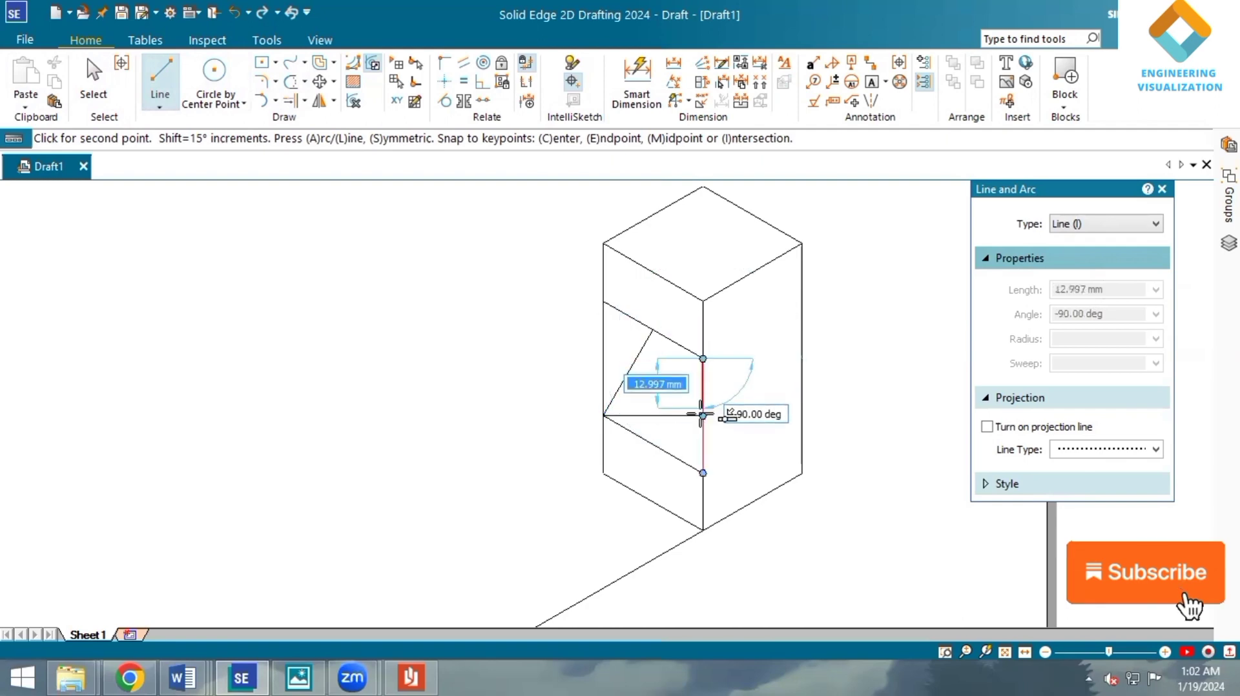
{"action": "right_click", "coordinate": [674, 408]}
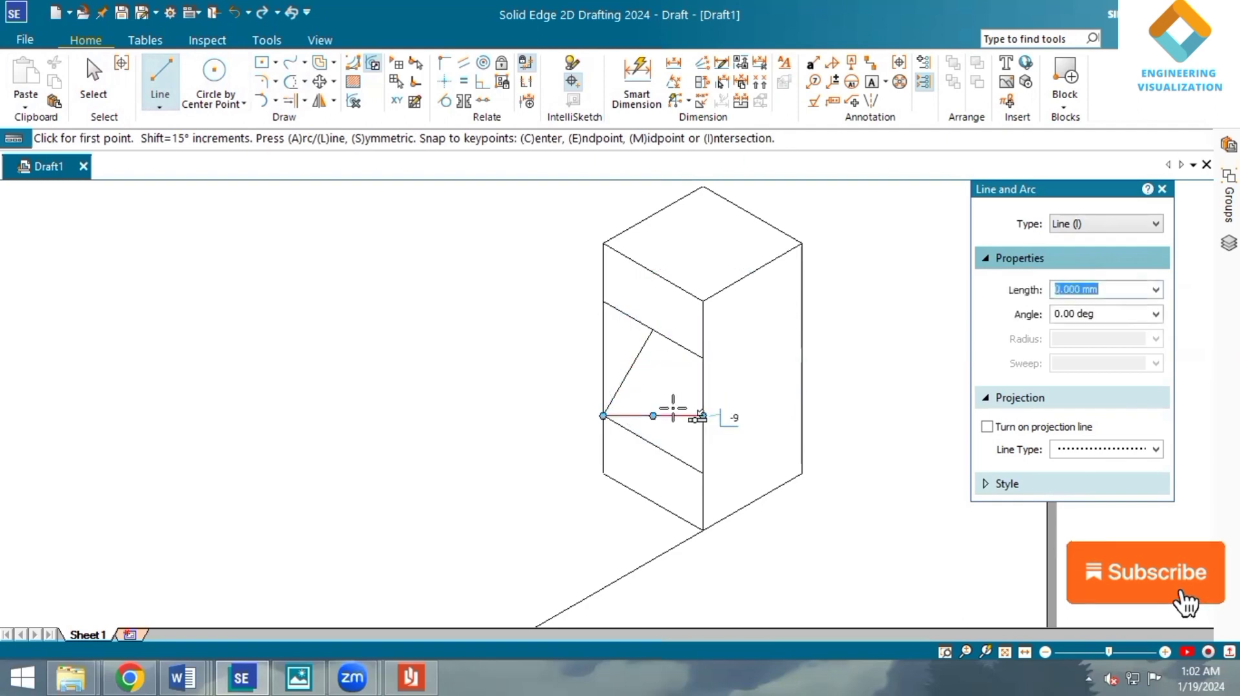
{"action": "left_click", "coordinate": [703, 358]}
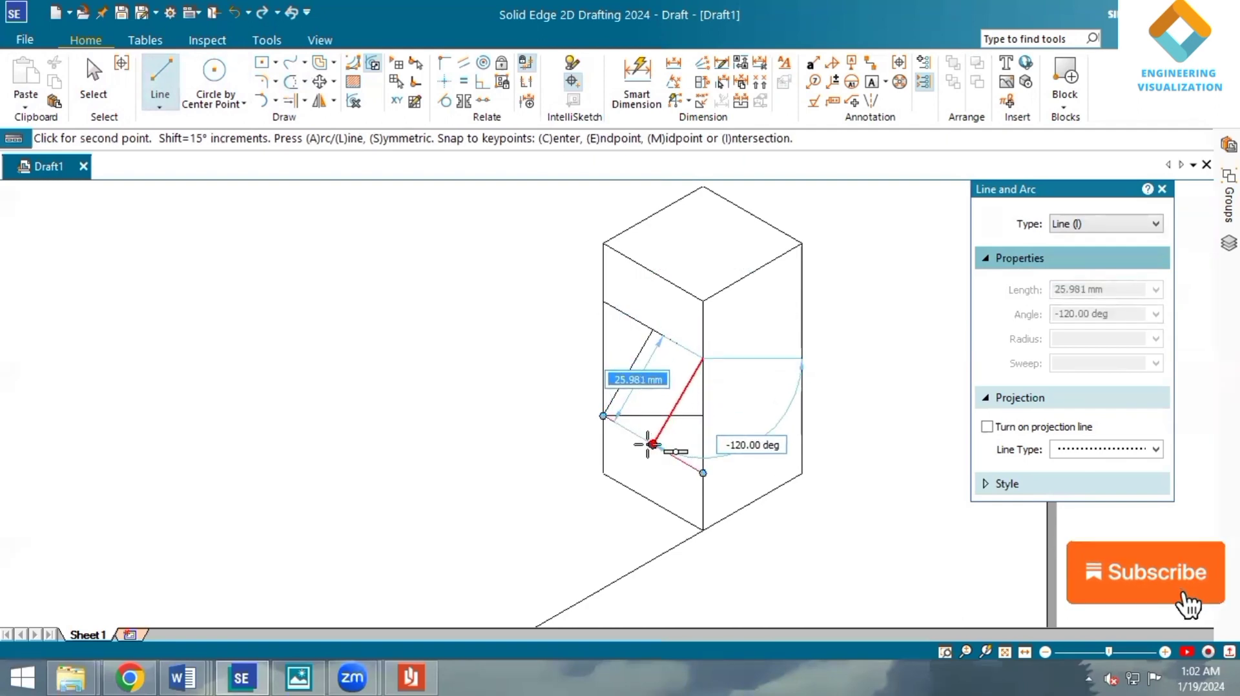
{"action": "left_click", "coordinate": [652, 445]}
{"action": "left_click", "coordinate": [703, 358]}
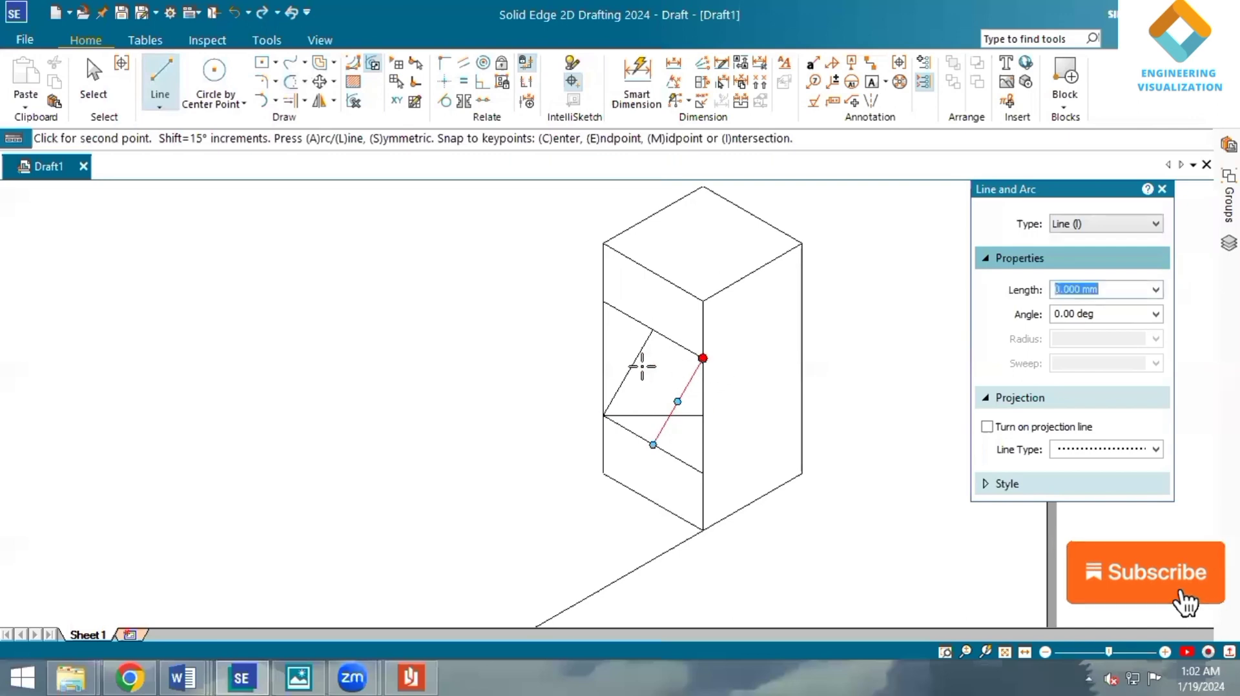
{"action": "left_click", "coordinate": [603, 357]}
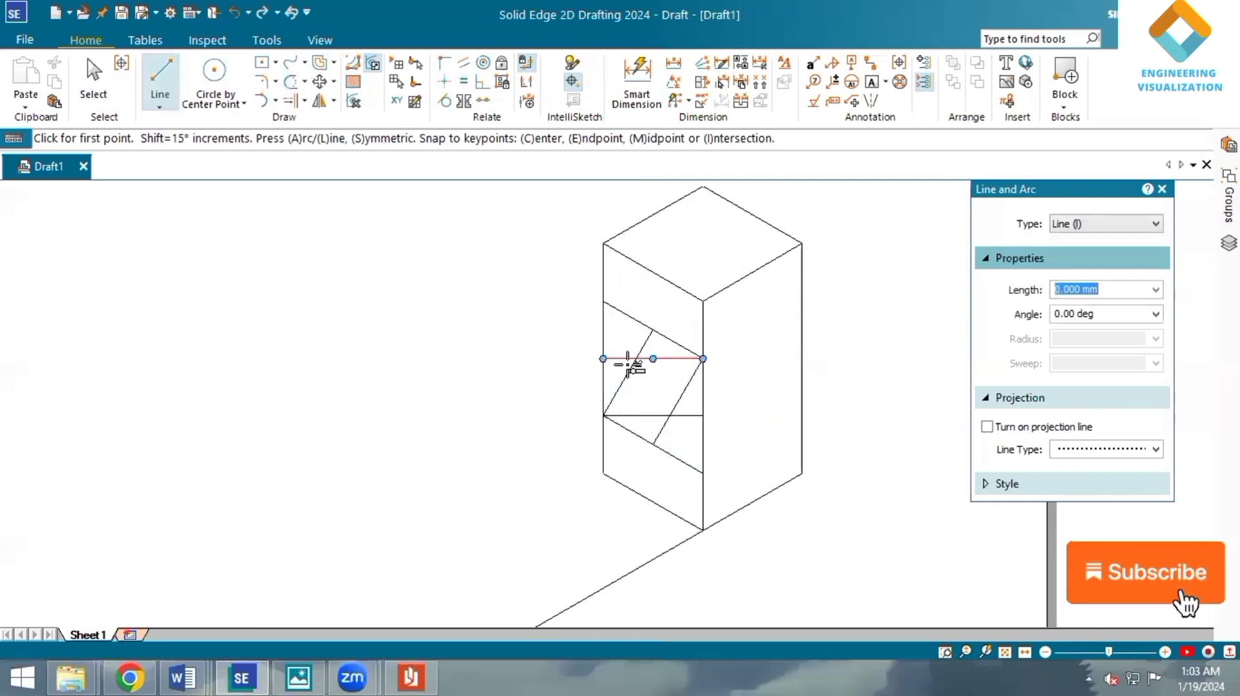
- Draw a 0.50 mm wide centre-point arc about the rhombus's upper right corner, from its lower side's midpoint to its left side's midpoint
{"action": "left_click", "coordinate": [275, 101]}
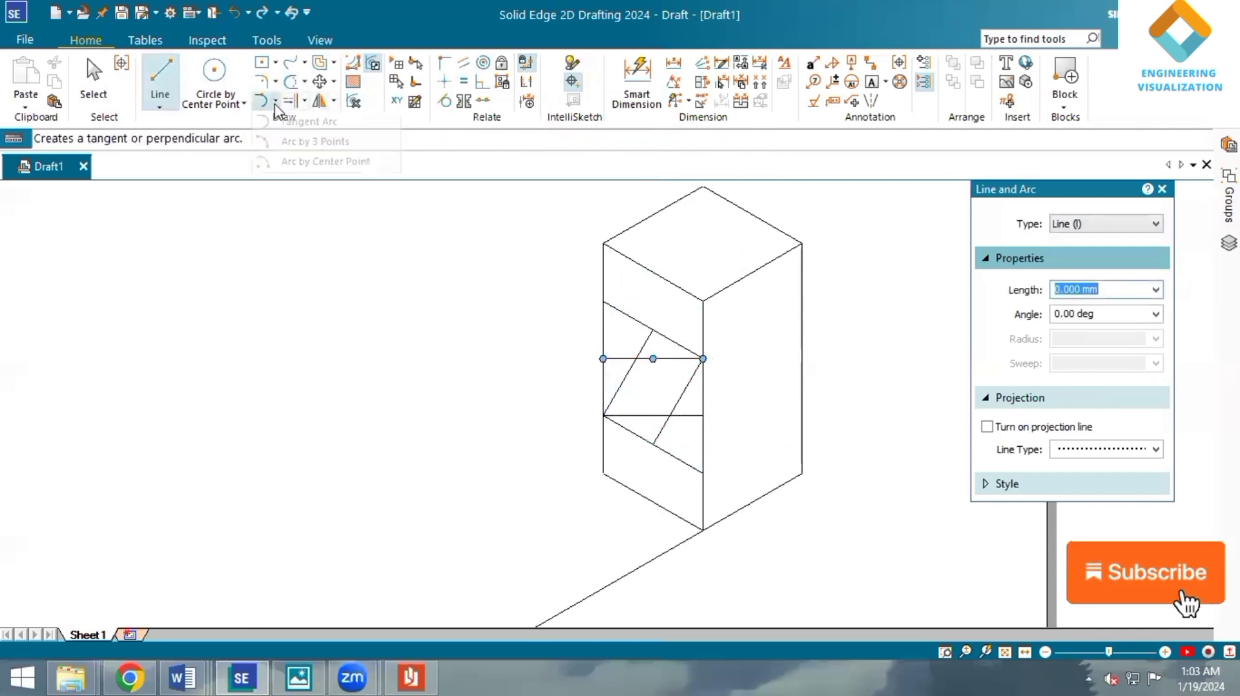
{"action": "left_click", "coordinate": [294, 163]}
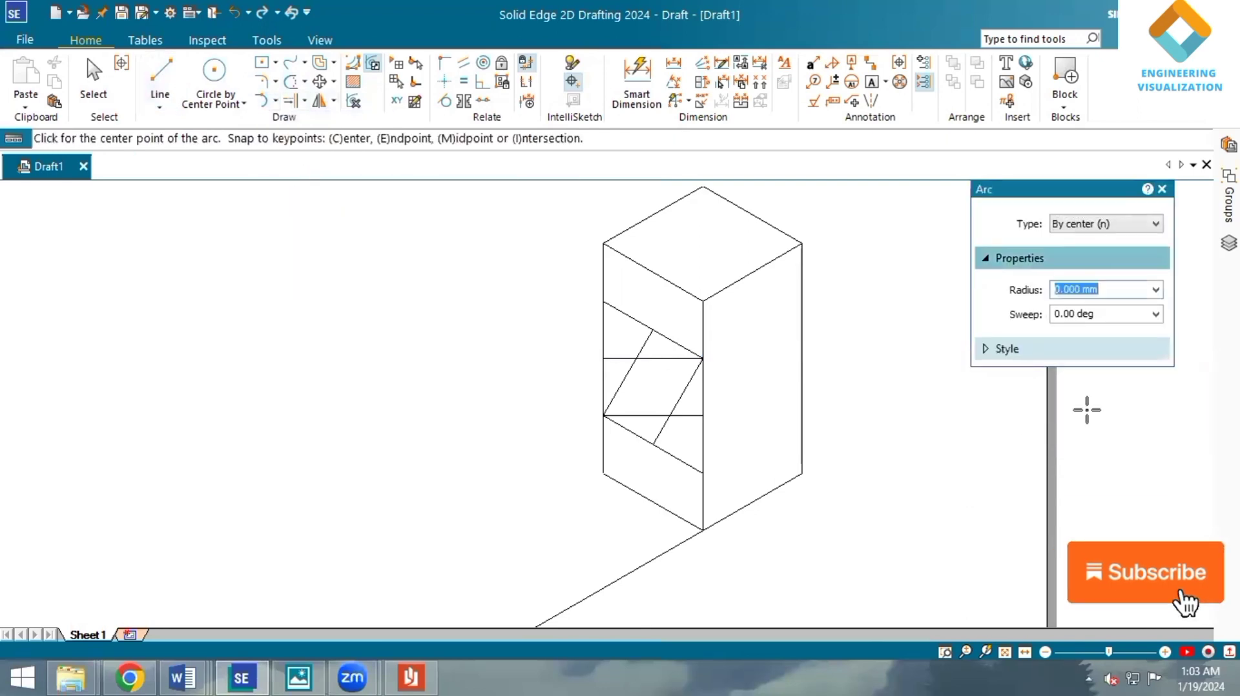
{"action": "left_click", "coordinate": [1132, 352]}
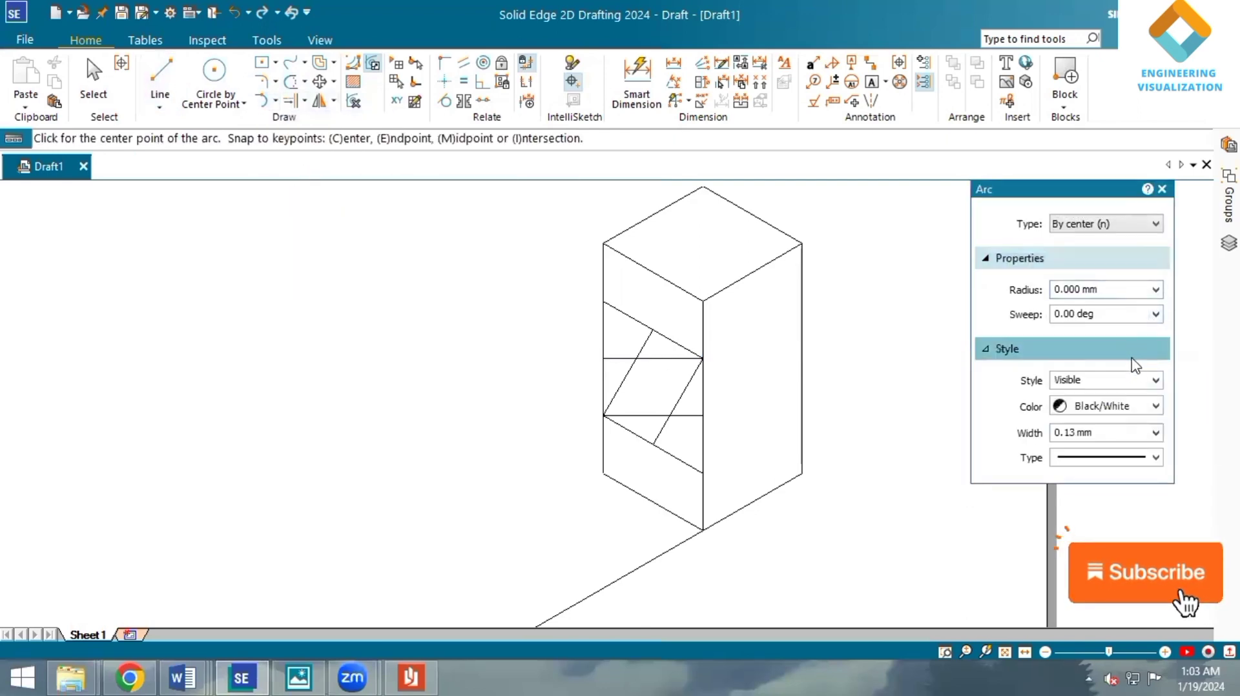
{"action": "left_click", "coordinate": [1156, 433]}
{"action": "left_click", "coordinate": [1120, 497]}
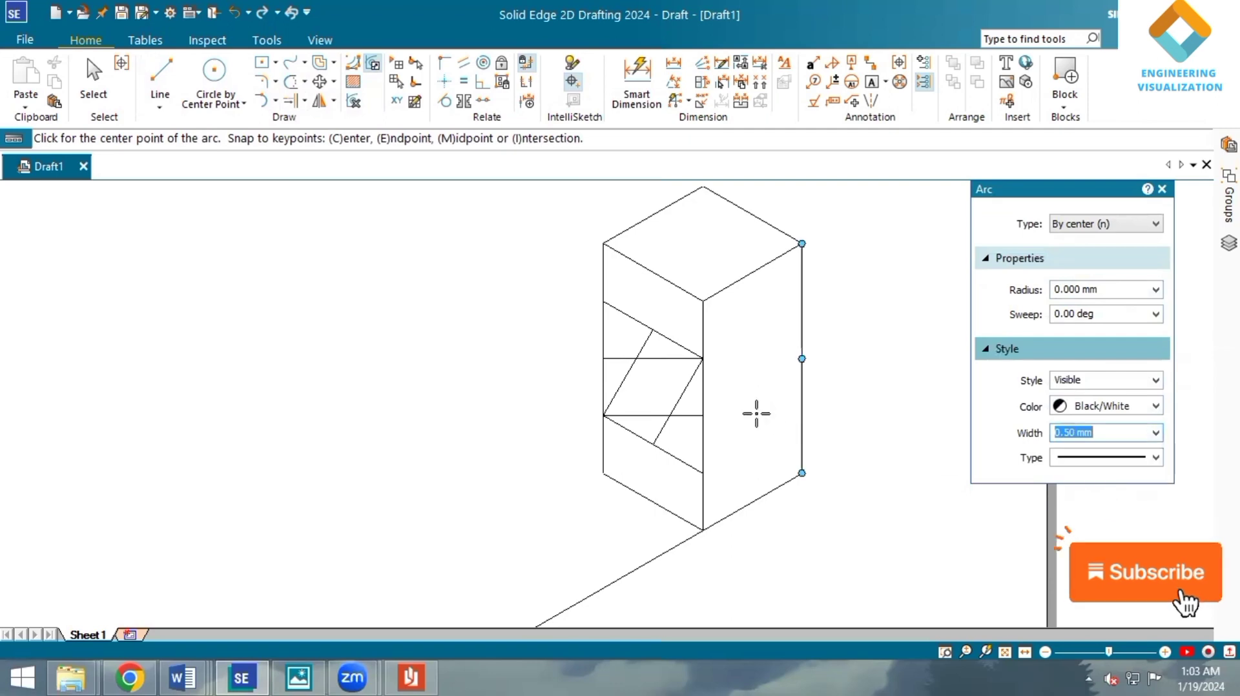
{"action": "left_click", "coordinate": [703, 358]}
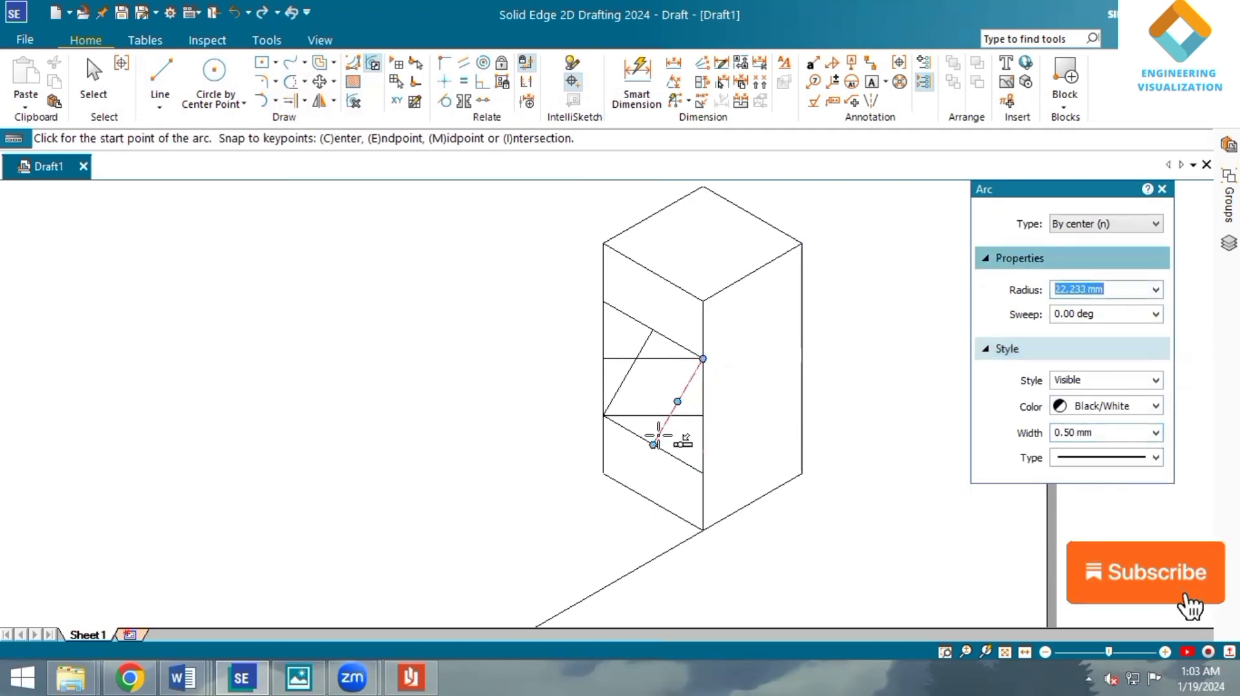
{"action": "left_click", "coordinate": [654, 445]}
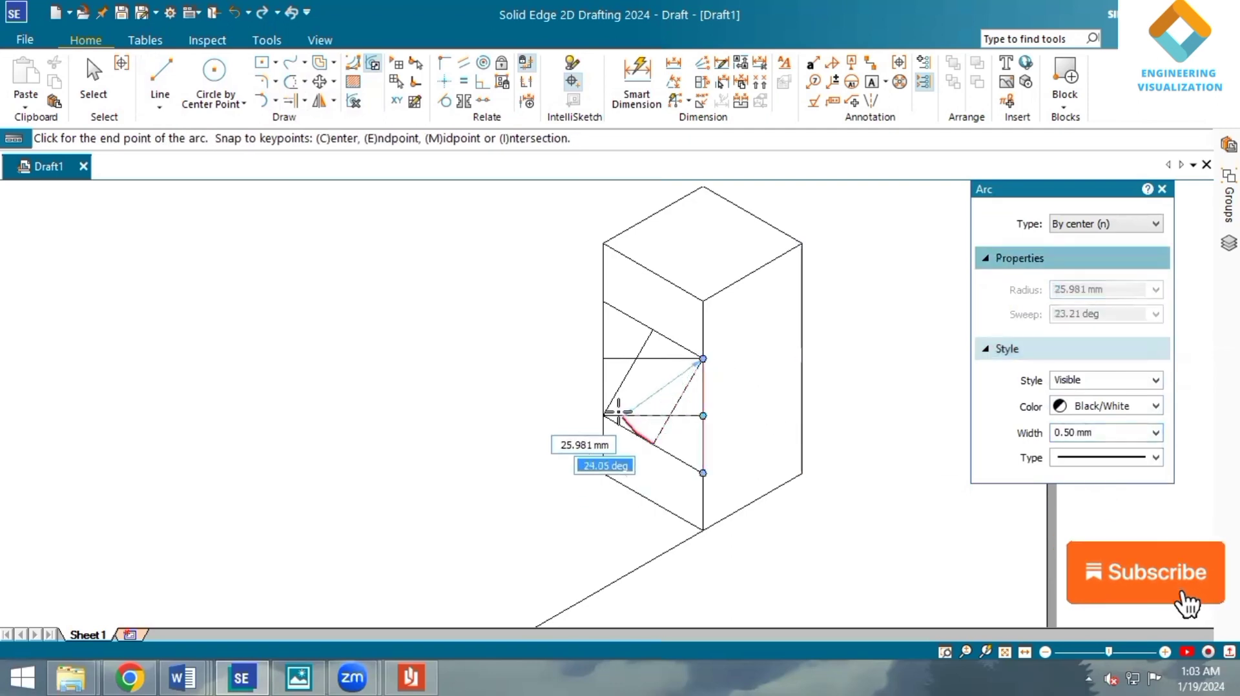
{"action": "left_click", "coordinate": [603, 358]}
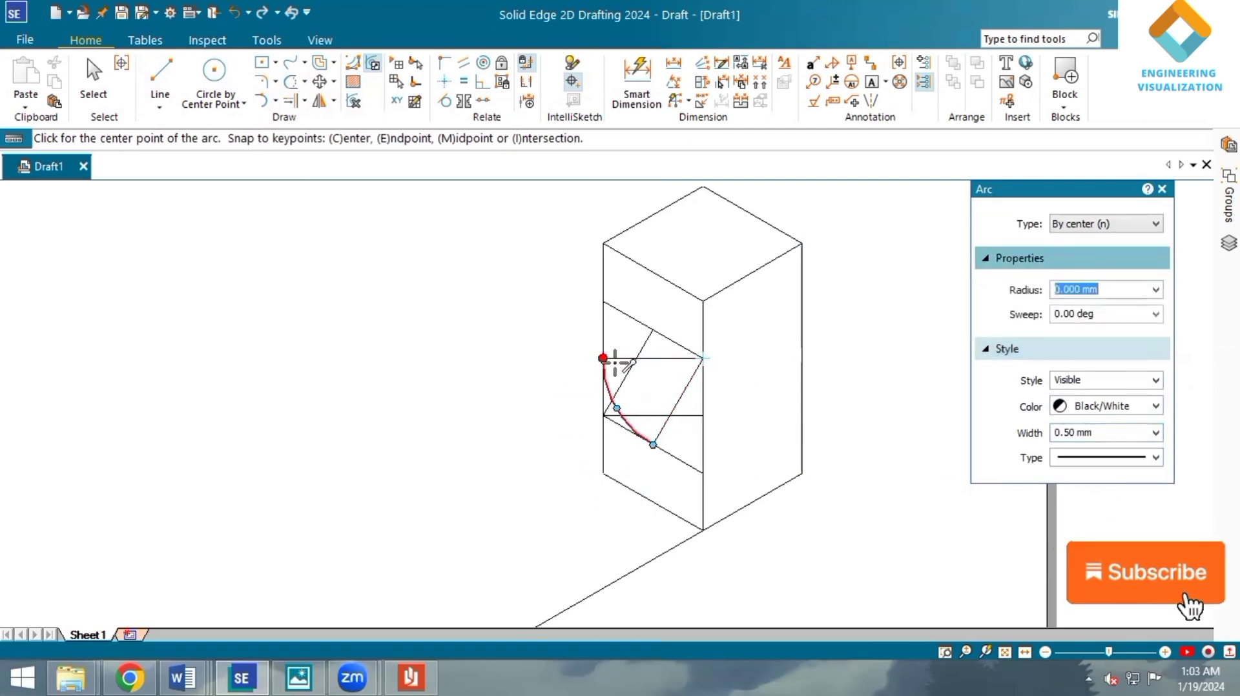
- Draw the opposite large arc about the rhombus's lower left corner, from its upper side's midpoint to its right side's midpoint
{"action": "left_click", "coordinate": [603, 416]}
{"action": "left_click", "coordinate": [653, 330]}
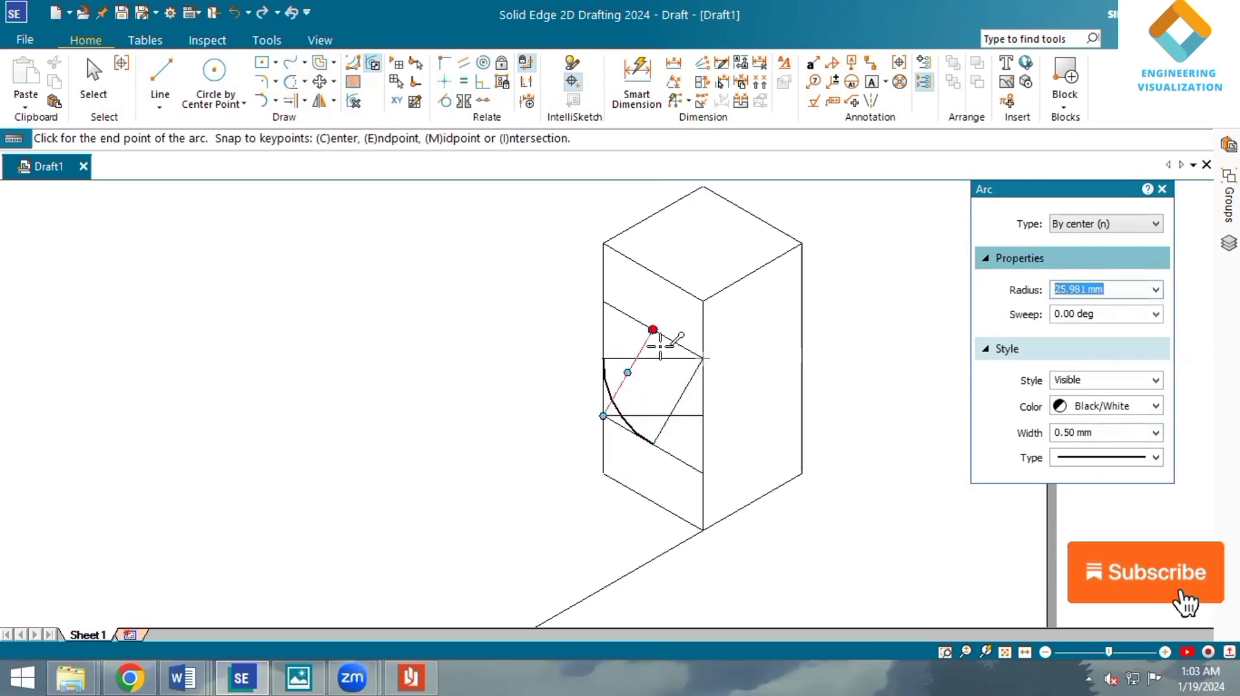
{"action": "left_click", "coordinate": [694, 416]}
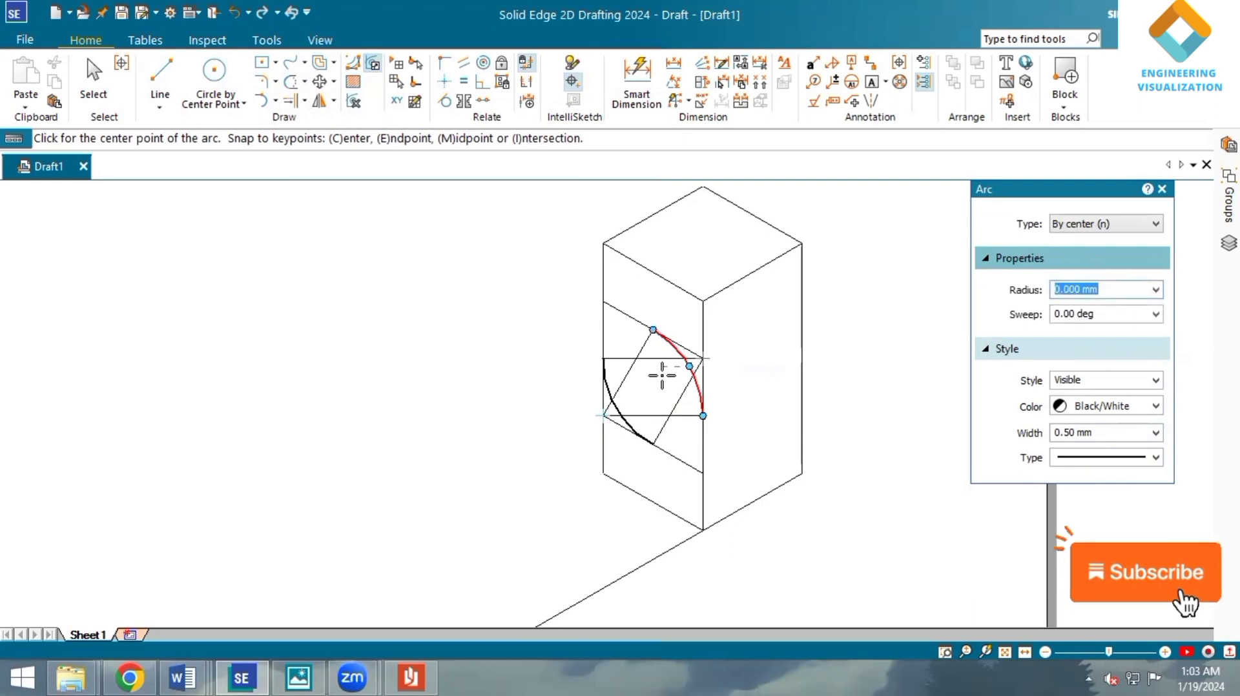
{"action": "scroll", "coordinate": [635, 359], "scroll_direction": "up", "scroll_amount": 1}
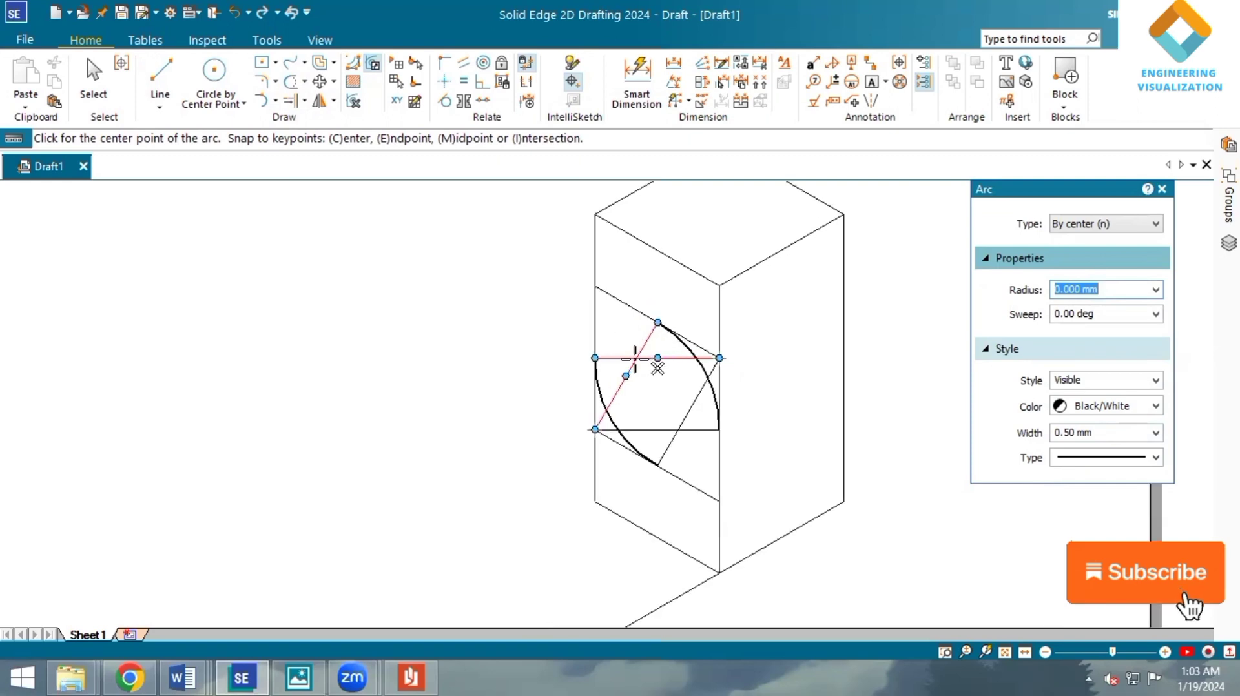
{"action": "left_click", "coordinate": [636, 357]}
{"action": "left_click", "coordinate": [658, 323]}
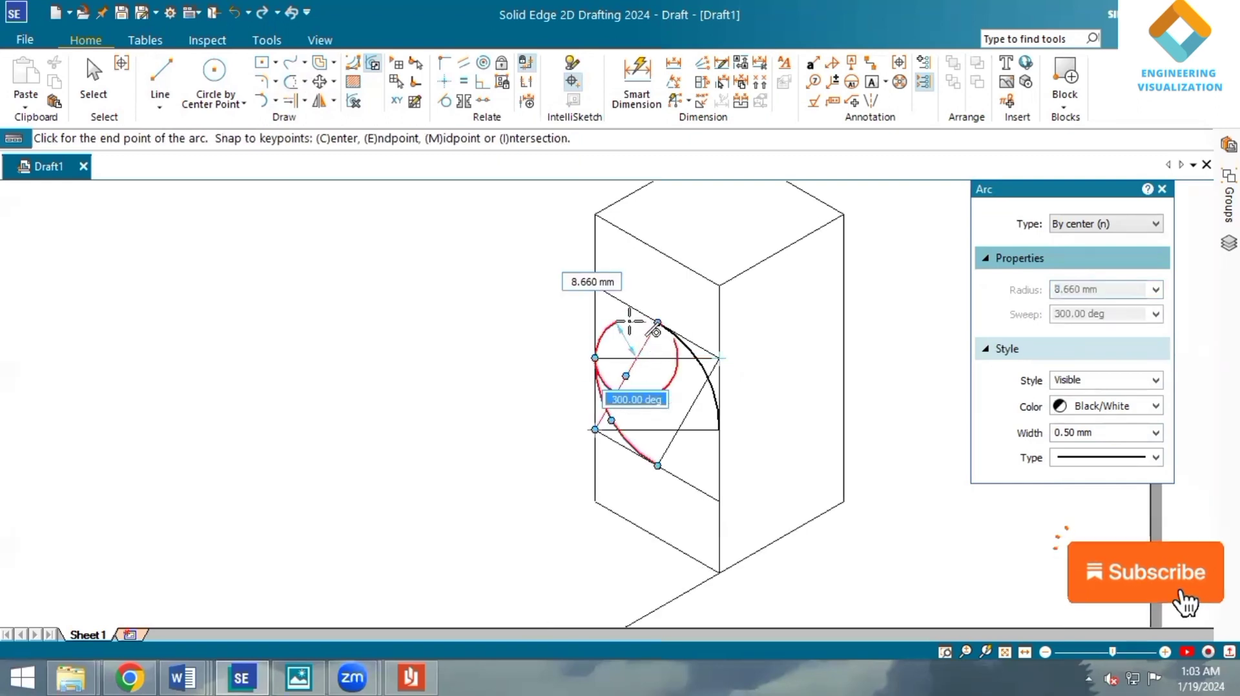
{"action": "key", "text": "Escape"}
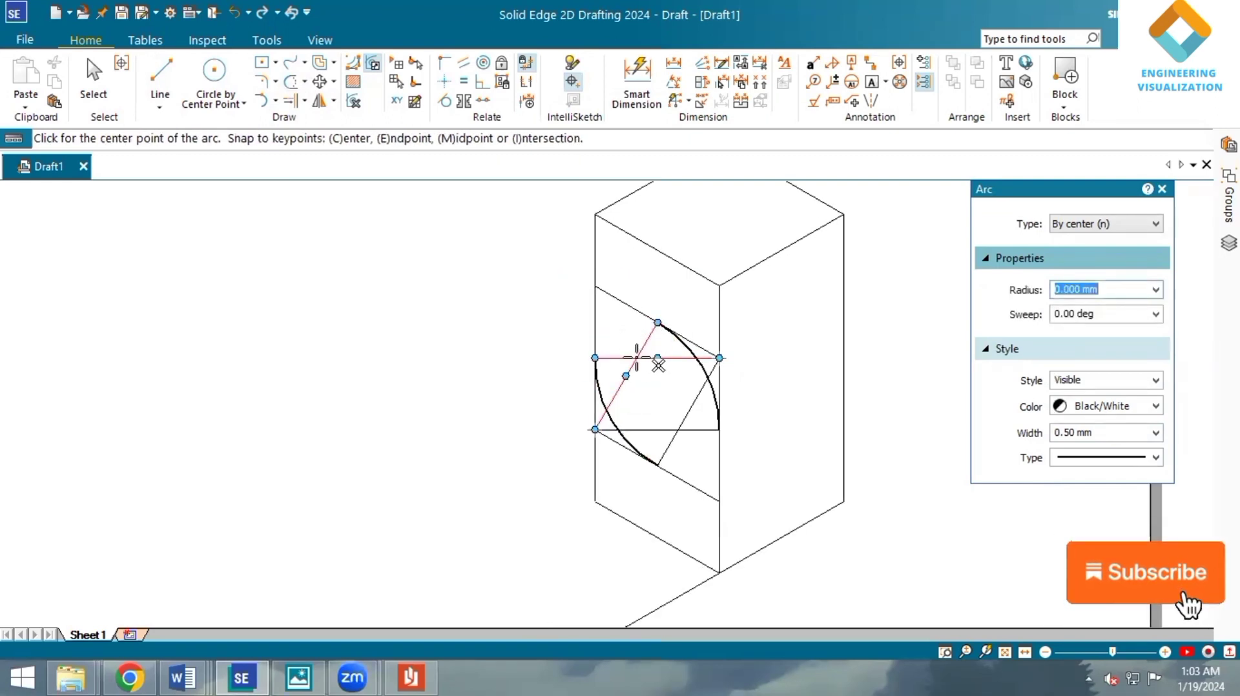
- Draw the small upper left arc about the construction lines' intersection, from the upper side's midpoint to the left side's midpoint
{"action": "left_click", "coordinate": [636, 357]}
{"action": "left_click", "coordinate": [658, 322]}
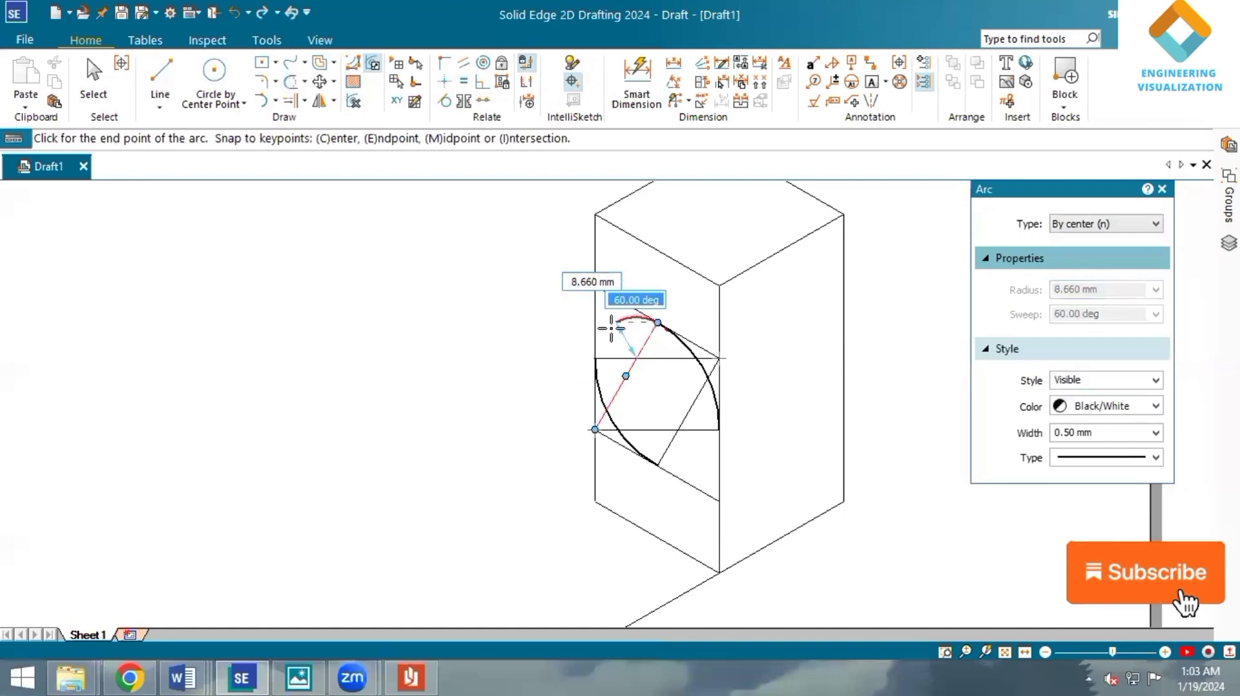
{"action": "left_click", "coordinate": [594, 357]}
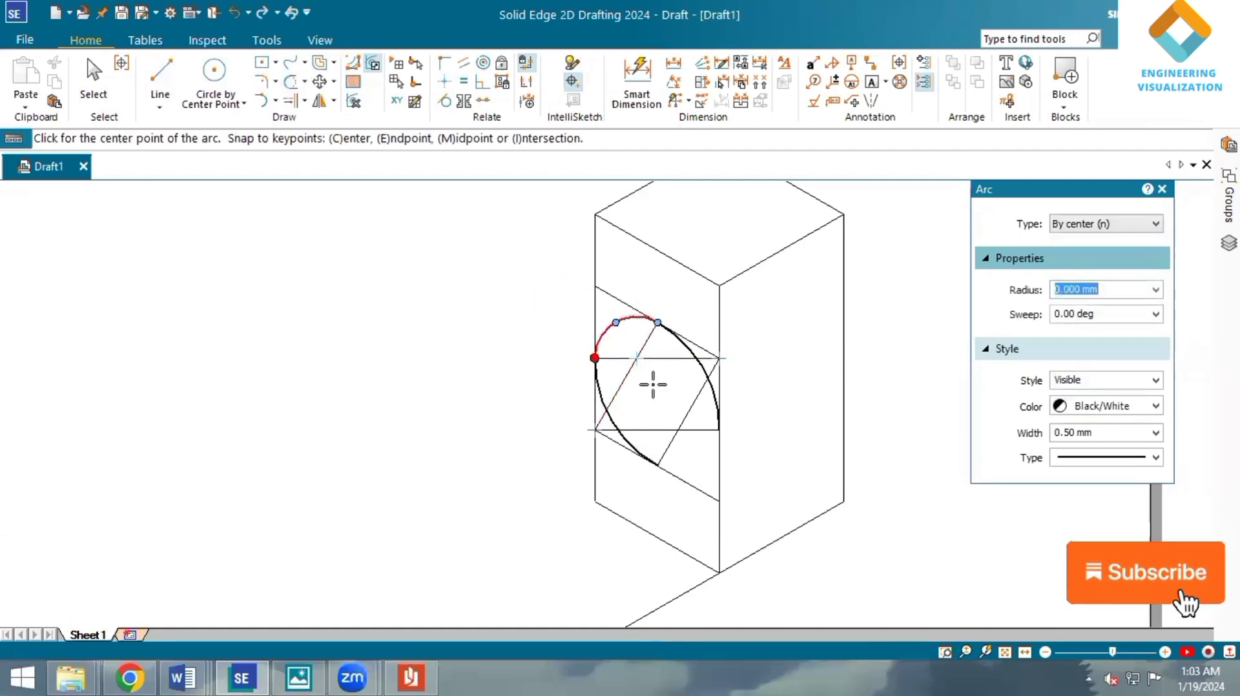
- Close the isometric circle with the small lower right arc about the construction lines' intersection, from the right side's midpoint to the lower side's midpoint
{"action": "left_click", "coordinate": [688, 411]}
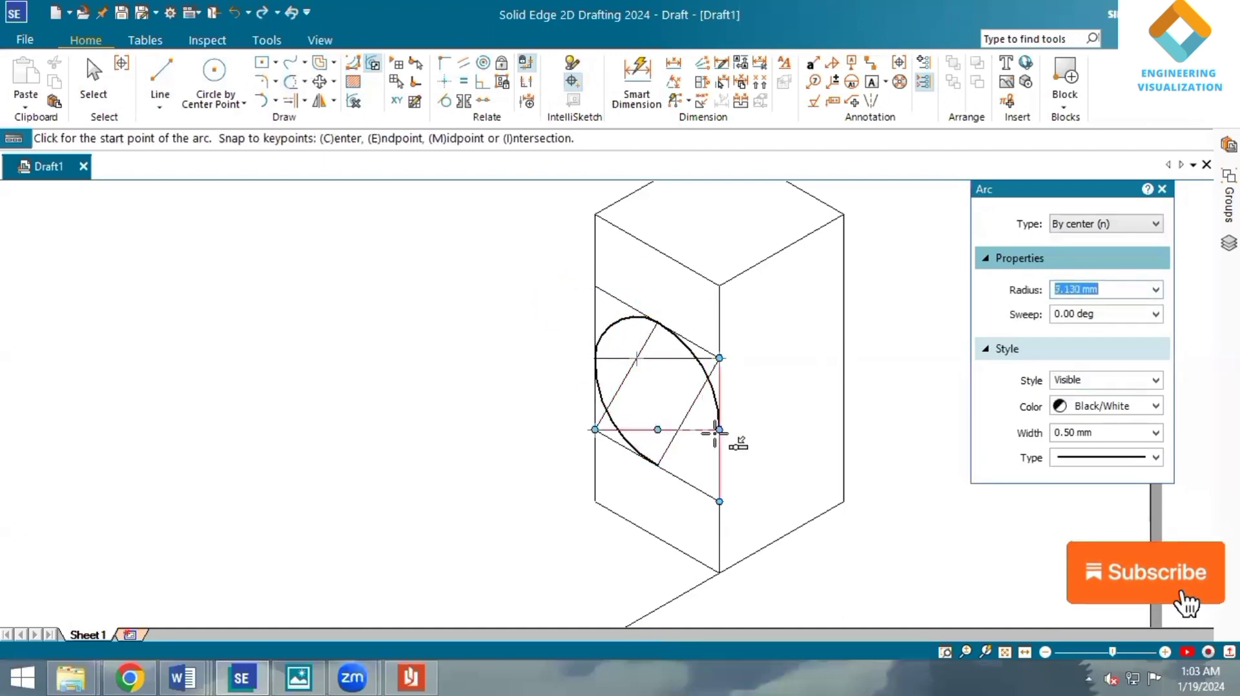
{"action": "left_click", "coordinate": [719, 429]}
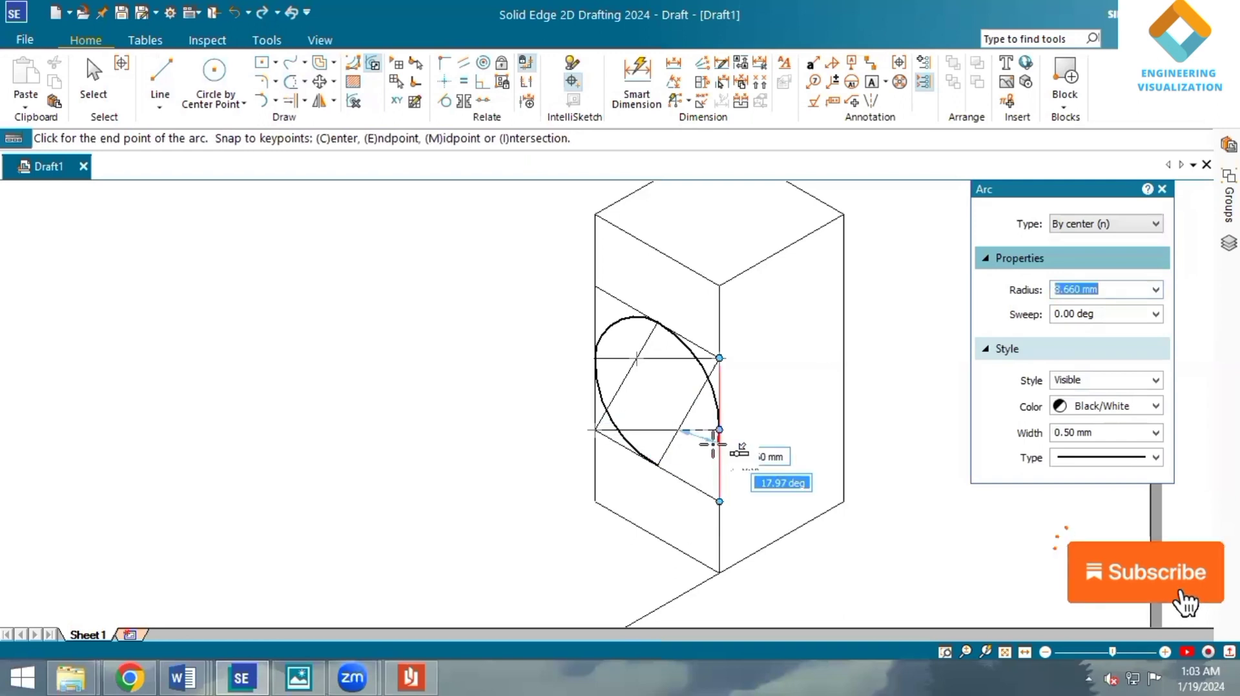
{"action": "left_click", "coordinate": [657, 465]}
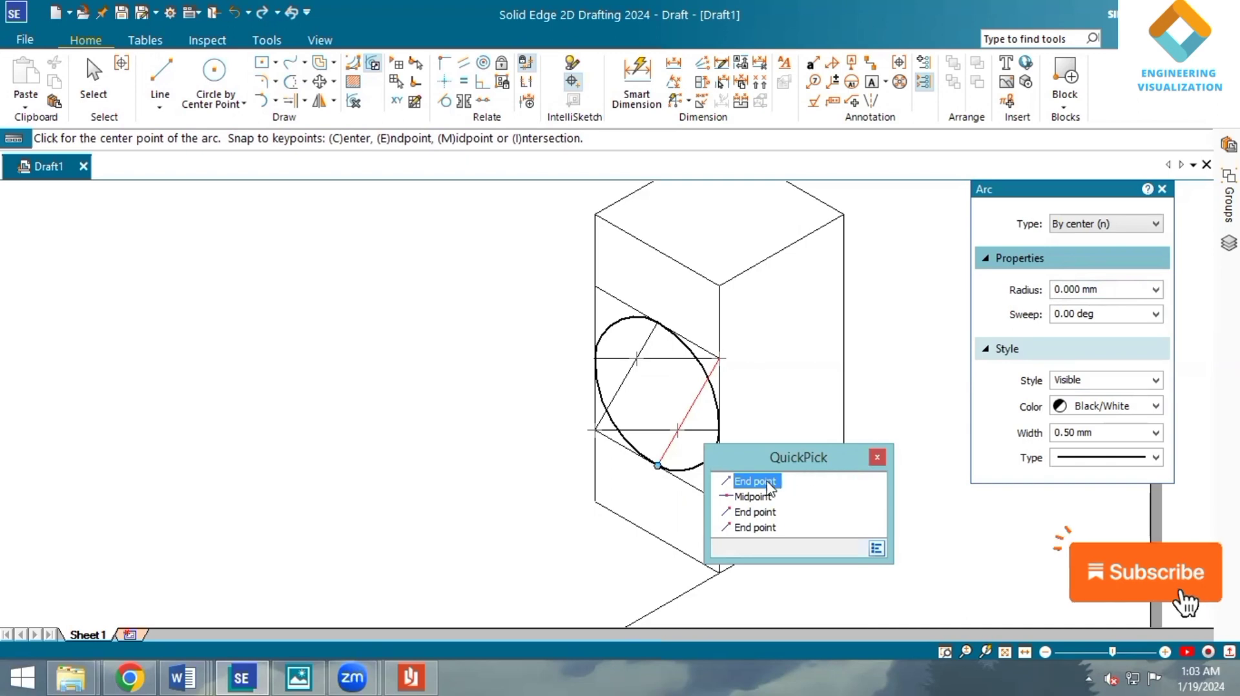
{"action": "left_click", "coordinate": [793, 480]}
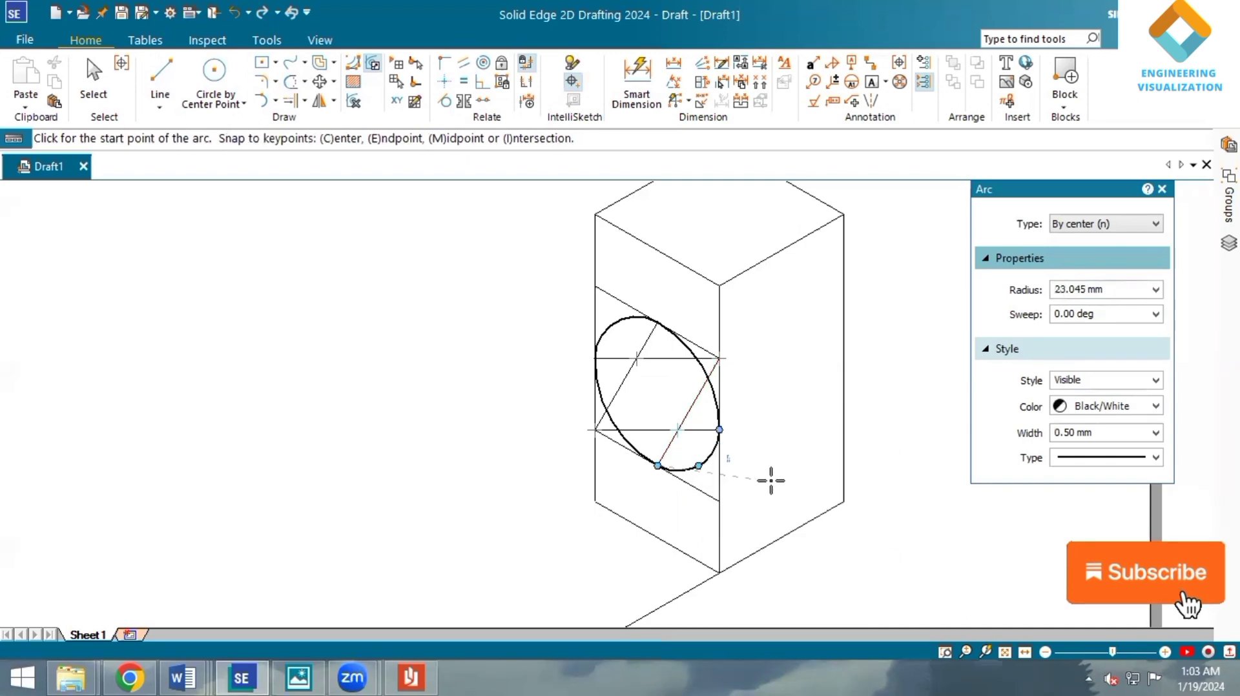
{"action": "left_click", "coordinate": [1004, 652]}
{"action": "right_click", "coordinate": [762, 463]}
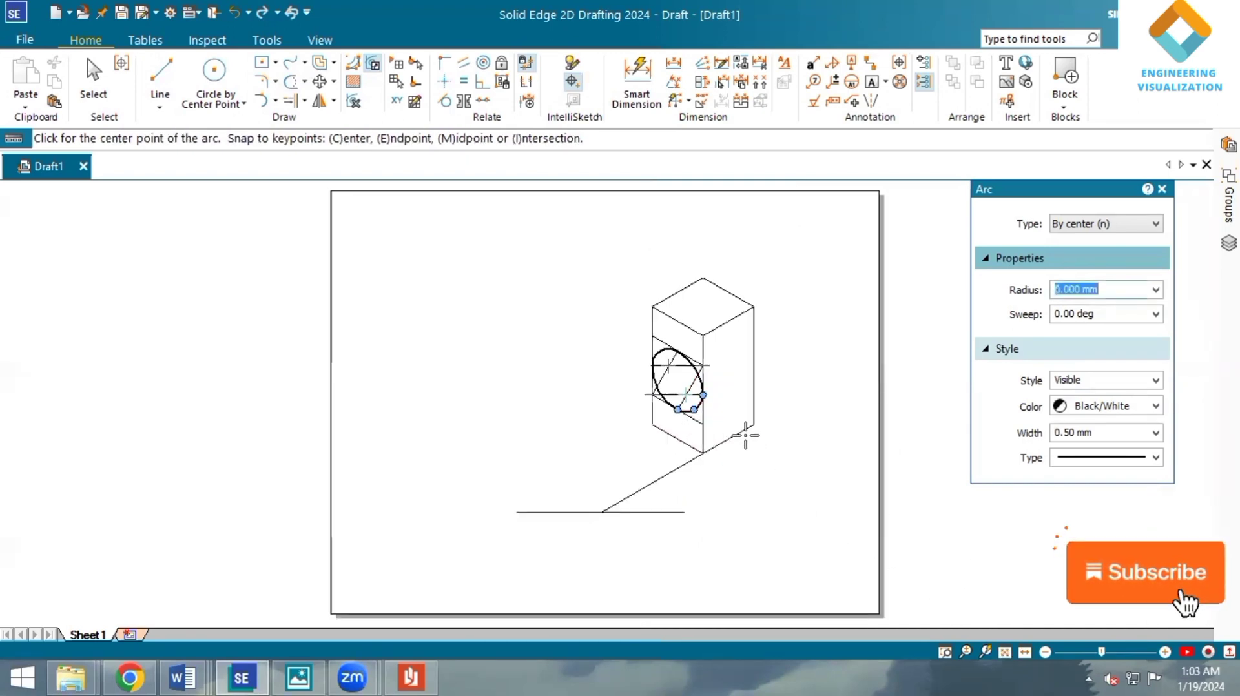
{"action": "scroll", "coordinate": [722, 396], "scroll_direction": "up", "scroll_amount": 2}
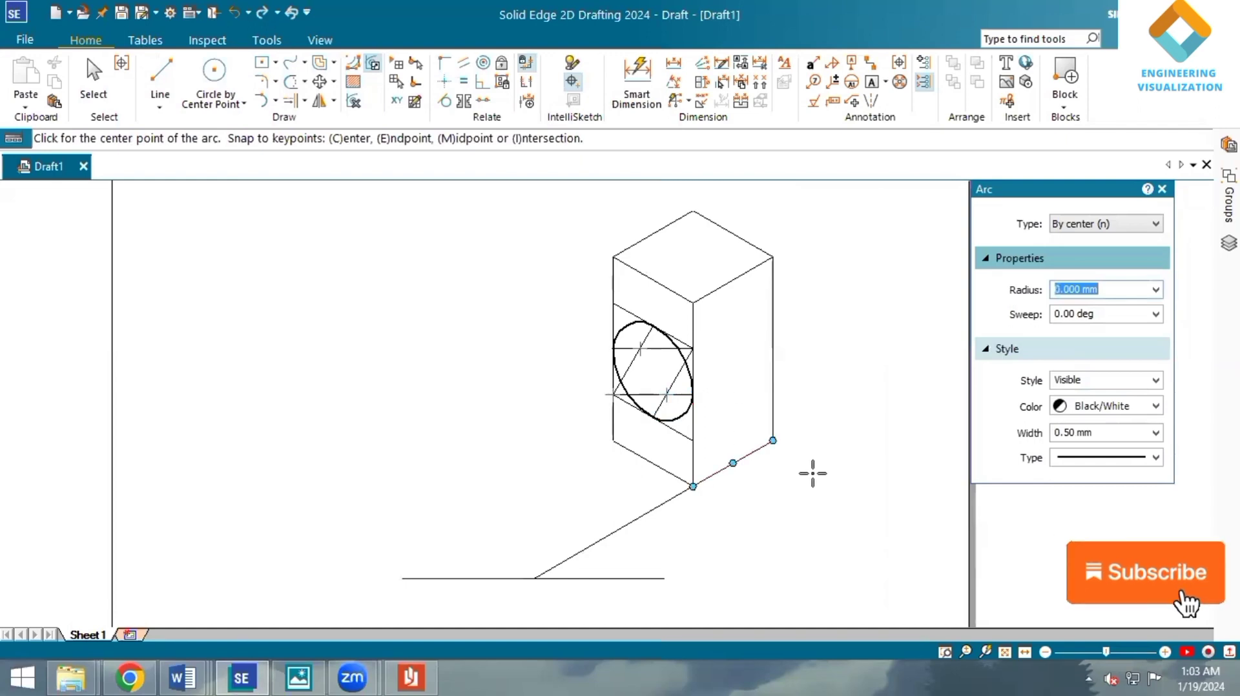
- Check the Q.03 figure in the question paper PDF, and draw a 60 mm line at -150° from the rhombus's upper left corner
{"action": "left_click", "coordinate": [412, 676]}
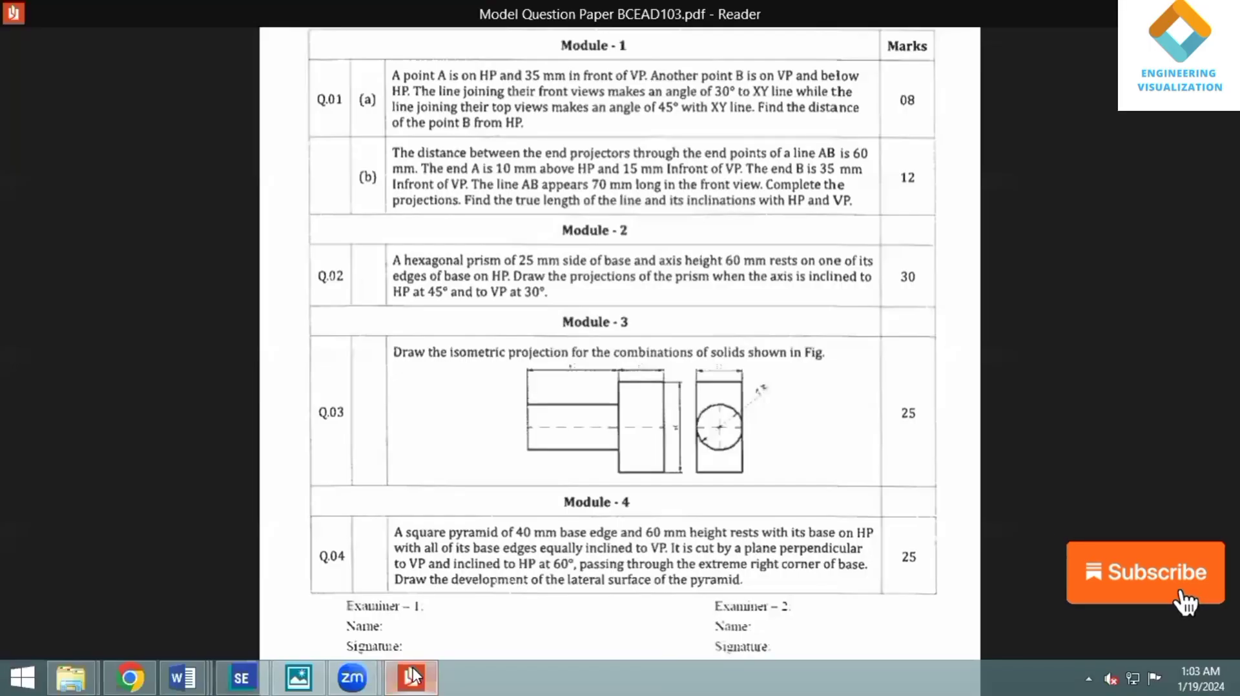
{"action": "left_click", "coordinate": [255, 668]}
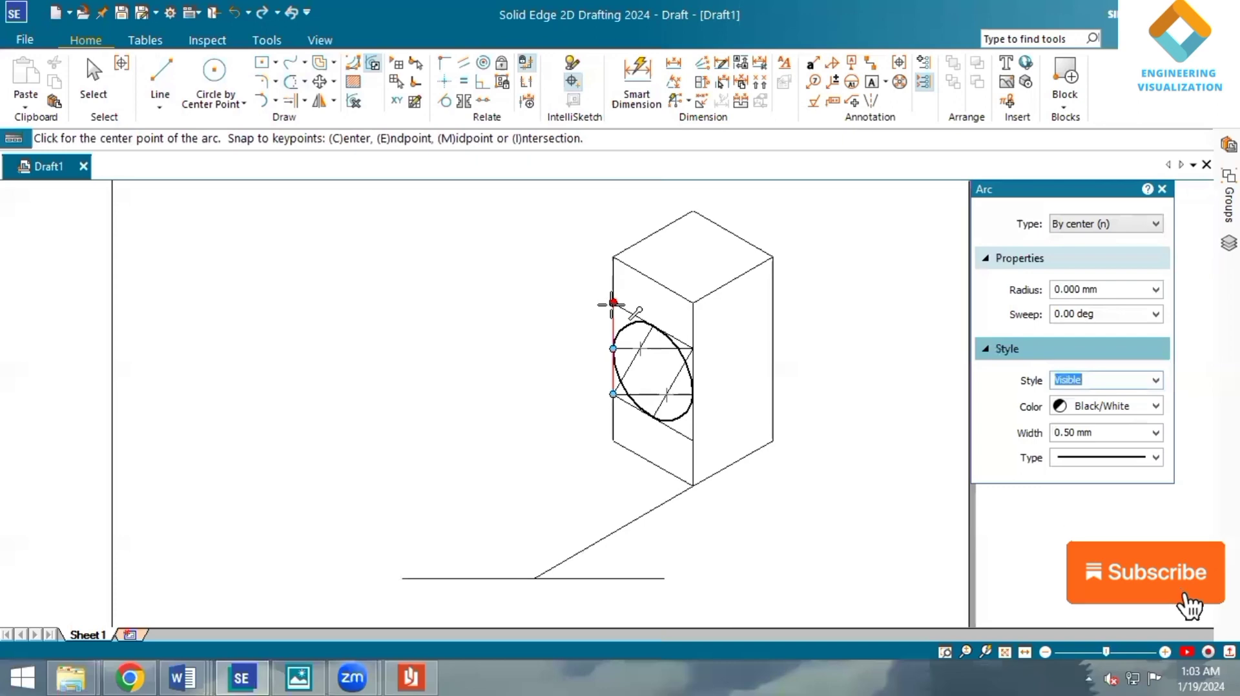
{"action": "left_click", "coordinate": [673, 383]}
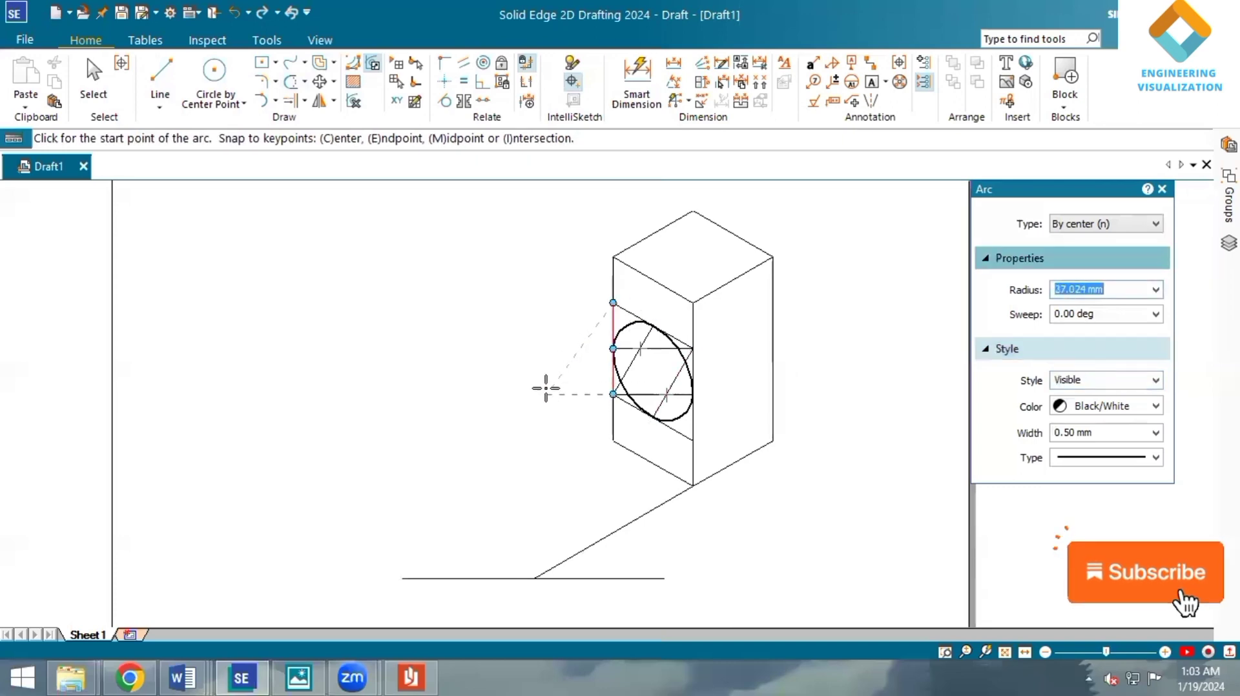
{"action": "left_click", "coordinate": [160, 79]}
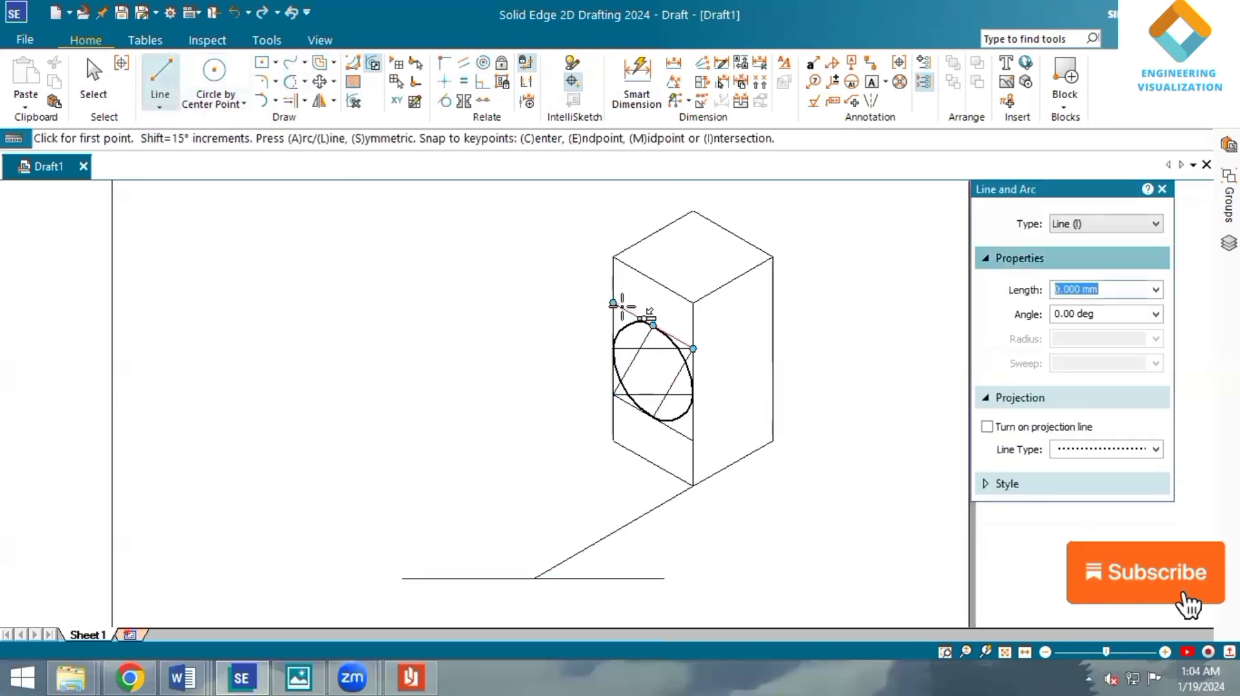
{"action": "left_click", "coordinate": [612, 303]}
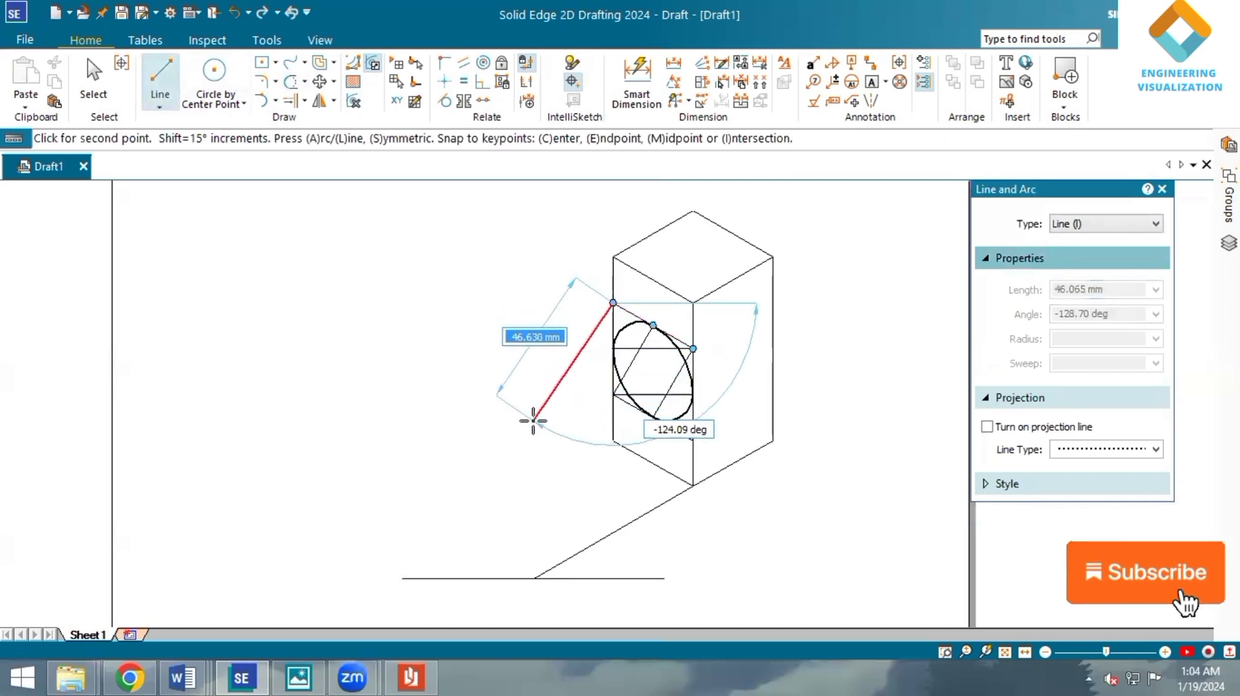
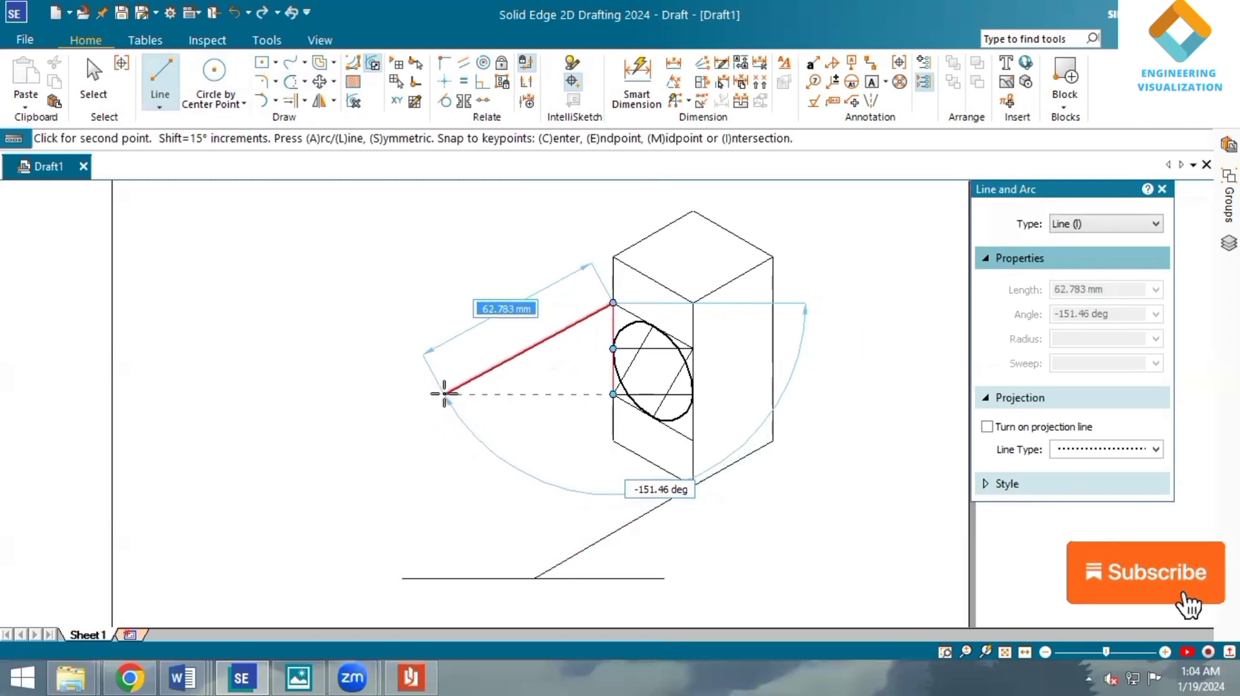
{"action": "type", "text": "60"}
{"action": "key", "text": "Tab"}
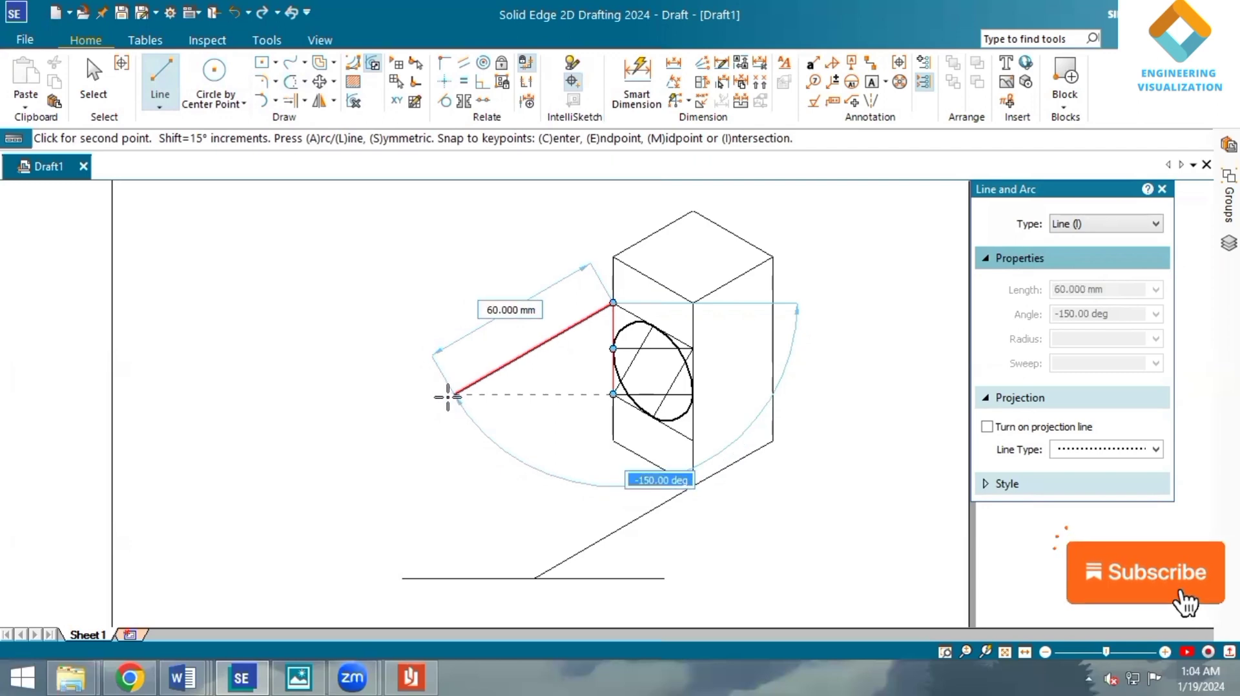
{"action": "left_click", "coordinate": [447, 397]}
{"action": "right_click", "coordinate": [448, 397]}
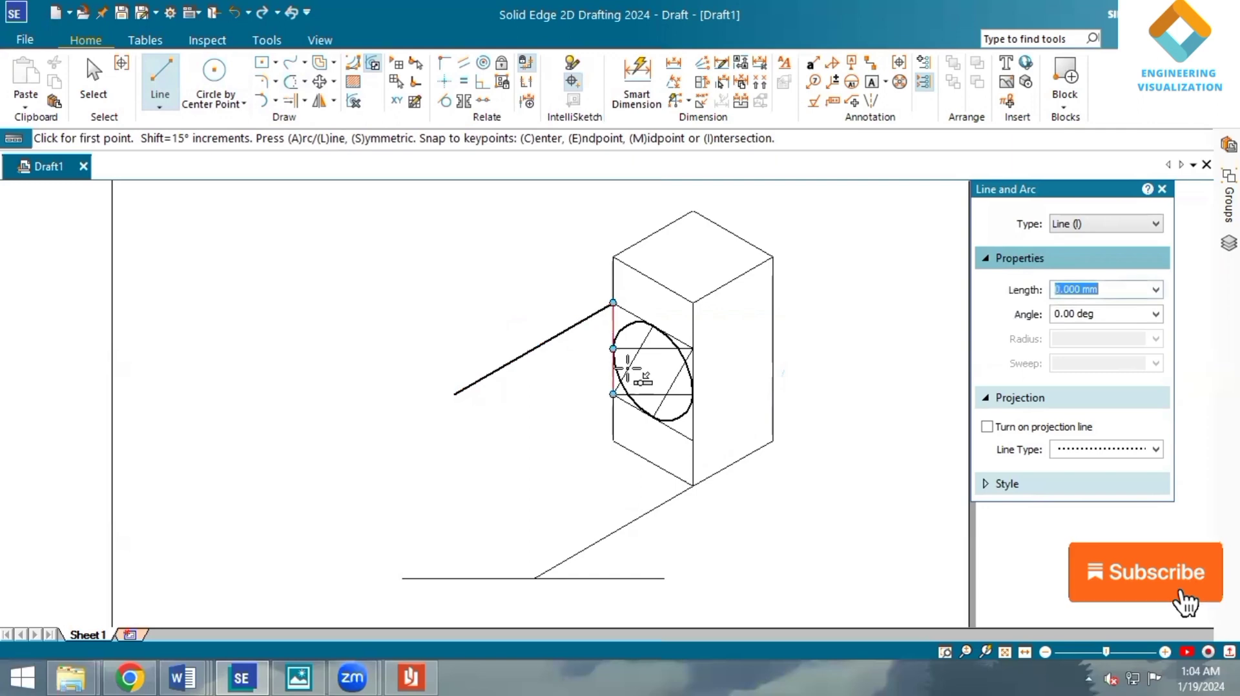
- Draw a 60 mm line at -150° from the rhombus's upper right corner
{"action": "left_click", "coordinate": [693, 348]}
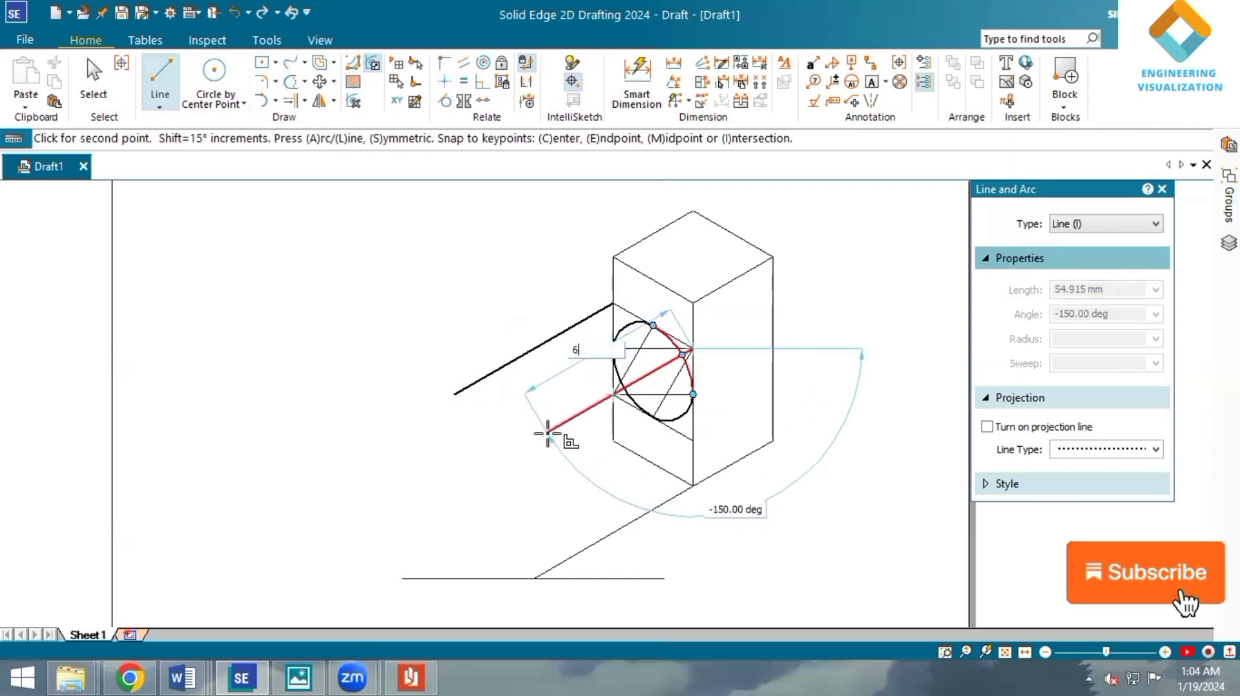
{"action": "type", "text": "60"}
{"action": "key", "text": "Return"}
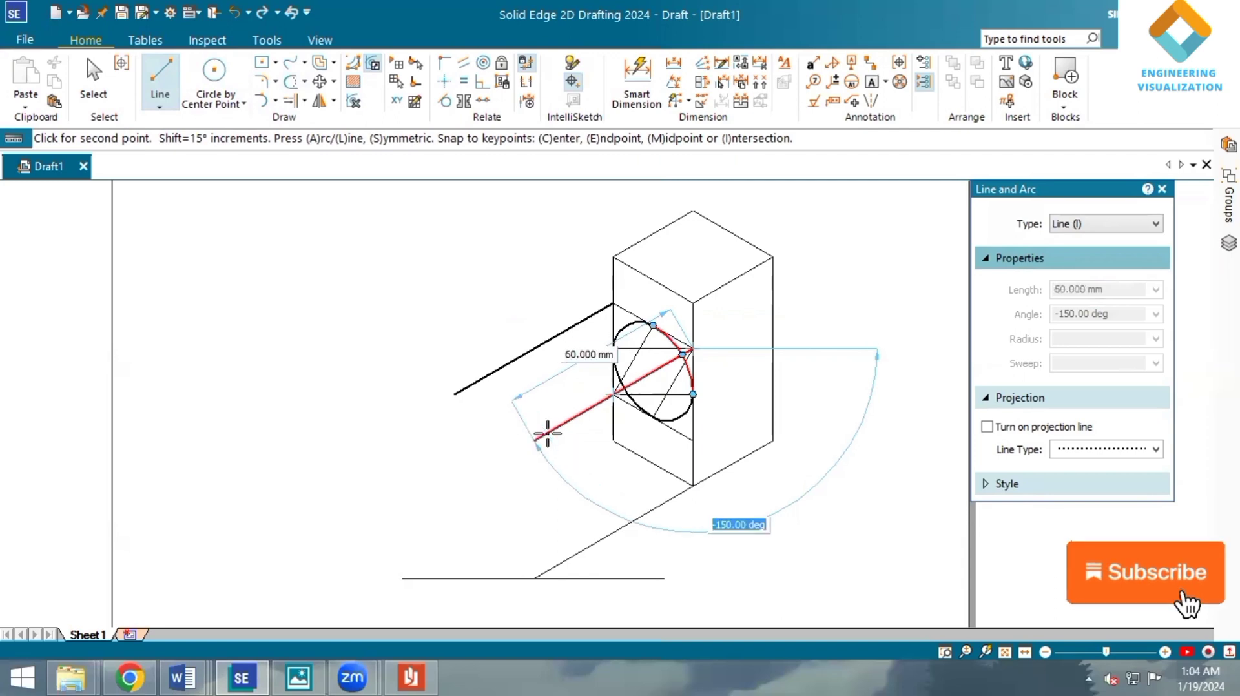
{"action": "left_click", "coordinate": [548, 433]}
{"action": "right_click", "coordinate": [567, 428]}
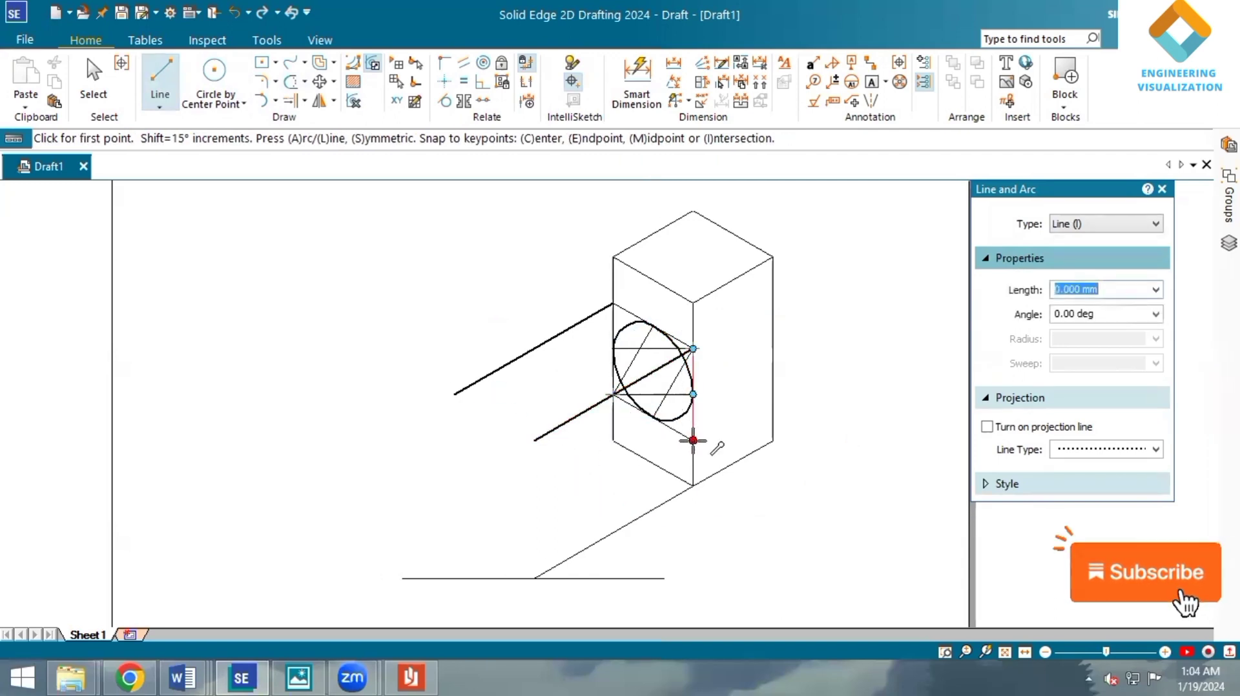
- Draw a 60 mm line at -150° from the rhombus's lower right corner on the prism's central edge
{"action": "left_click", "coordinate": [693, 441]}
{"action": "type", "text": "30"}
{"action": "key", "text": "Return"}
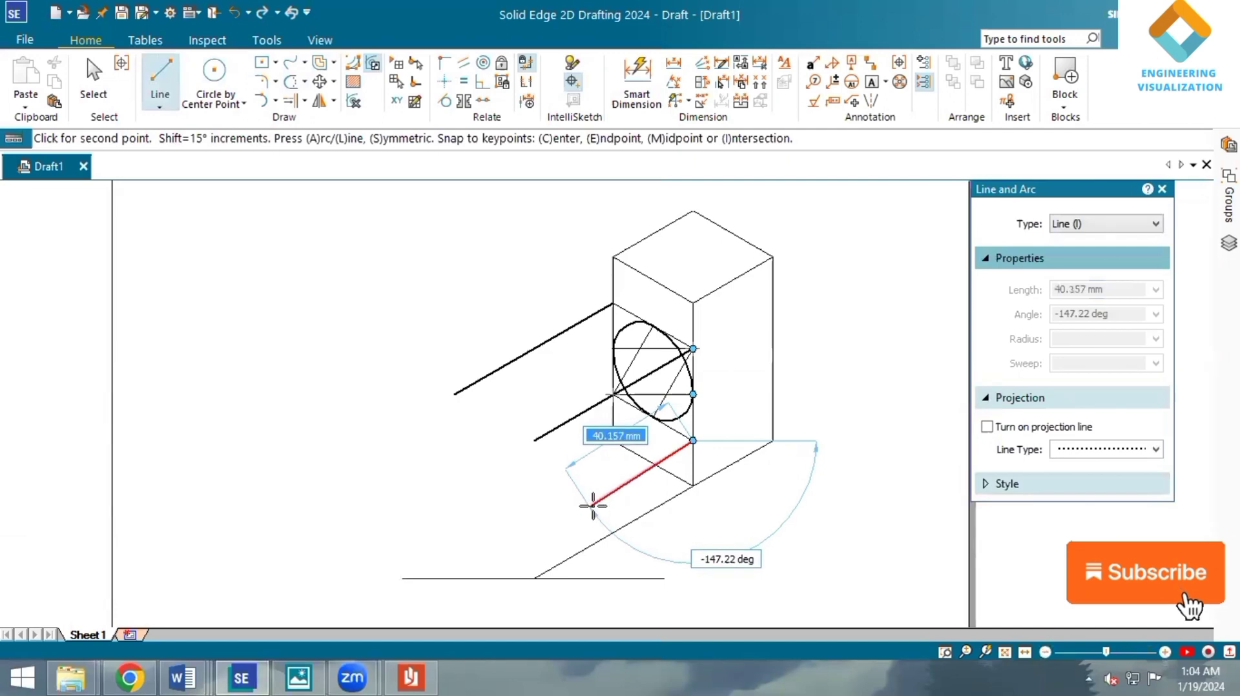
{"action": "type", "text": "6"}
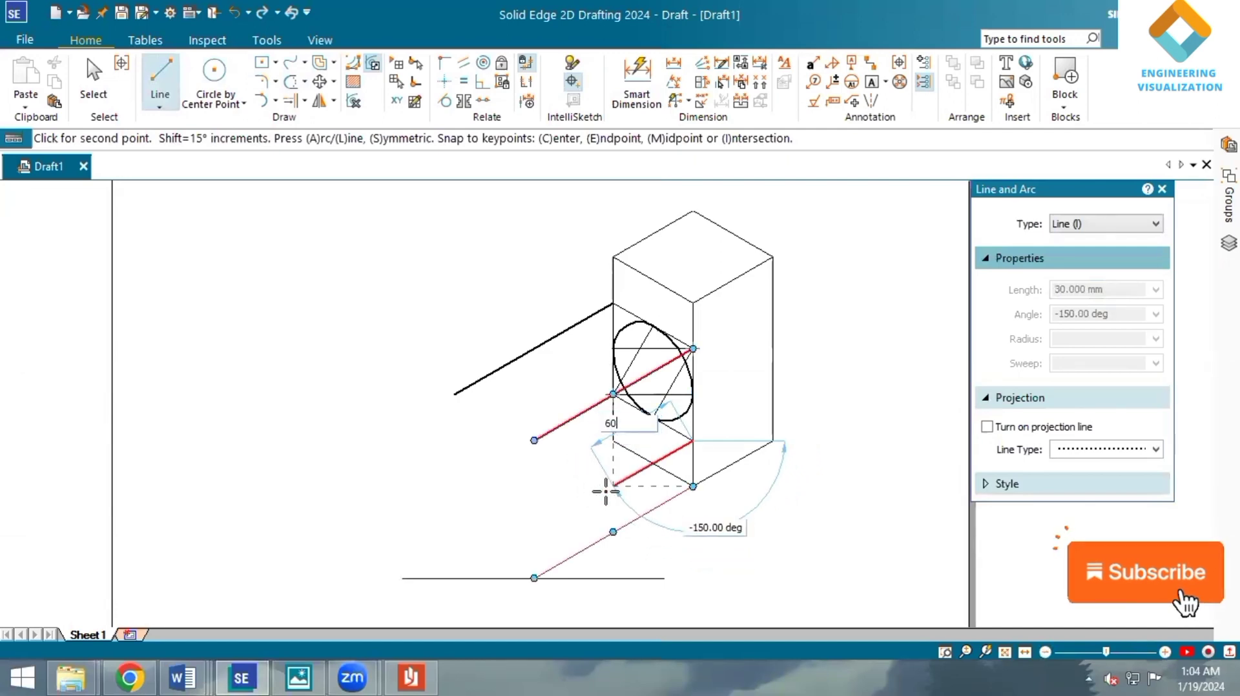
{"action": "type", "text": "0"}
{"action": "key", "text": "Return"}
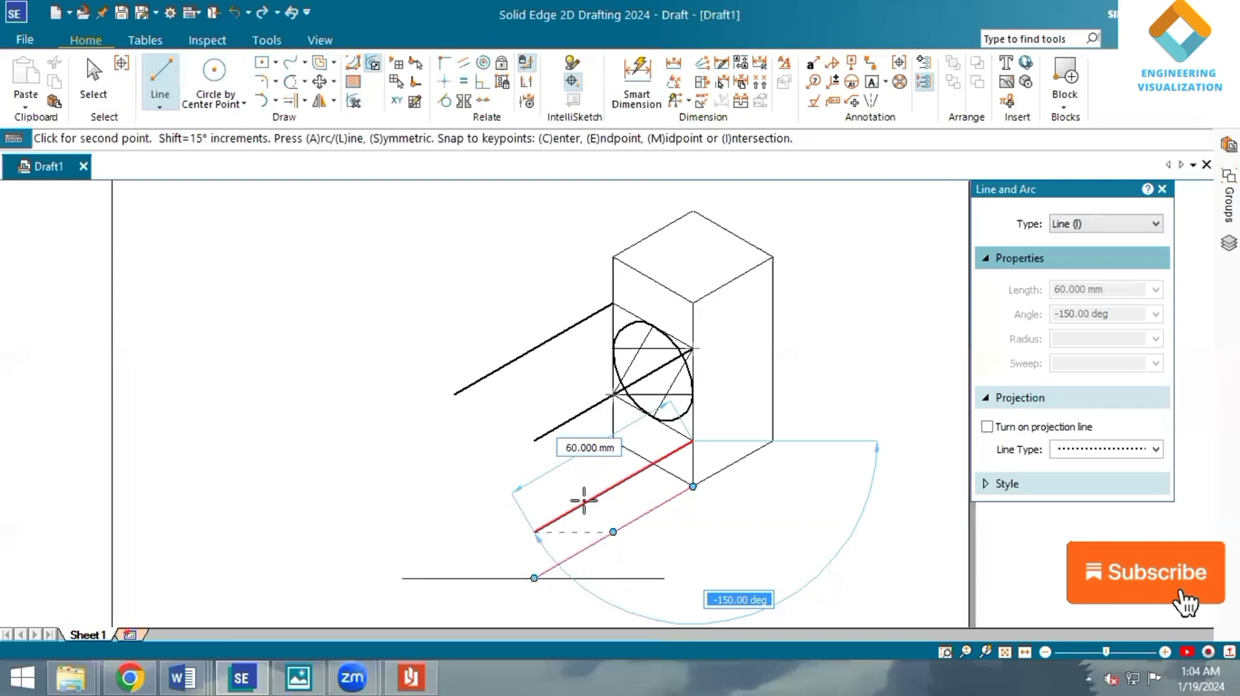
{"action": "left_click", "coordinate": [531, 534]}
{"action": "right_click", "coordinate": [599, 467]}
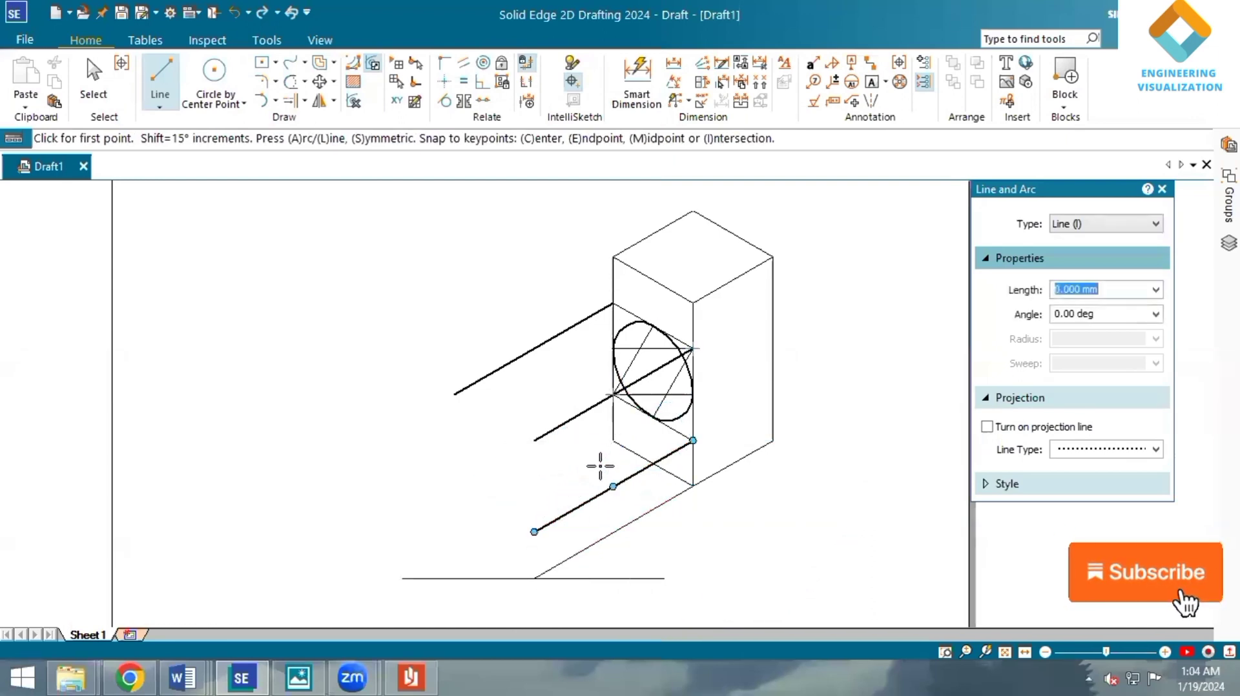
- Draw a 60 mm line at -150° from the lower-left corner of the rhombus on the prism's left face
{"action": "left_click", "coordinate": [611, 394]}
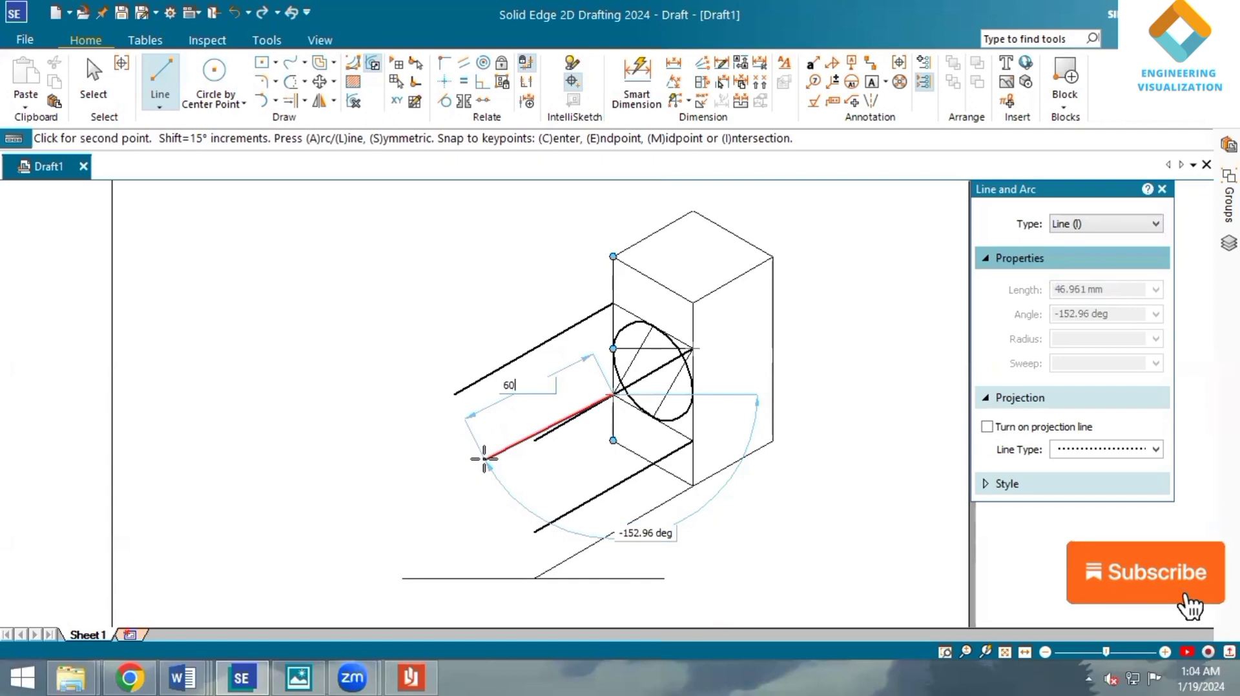
{"action": "key", "text": "Tab"}
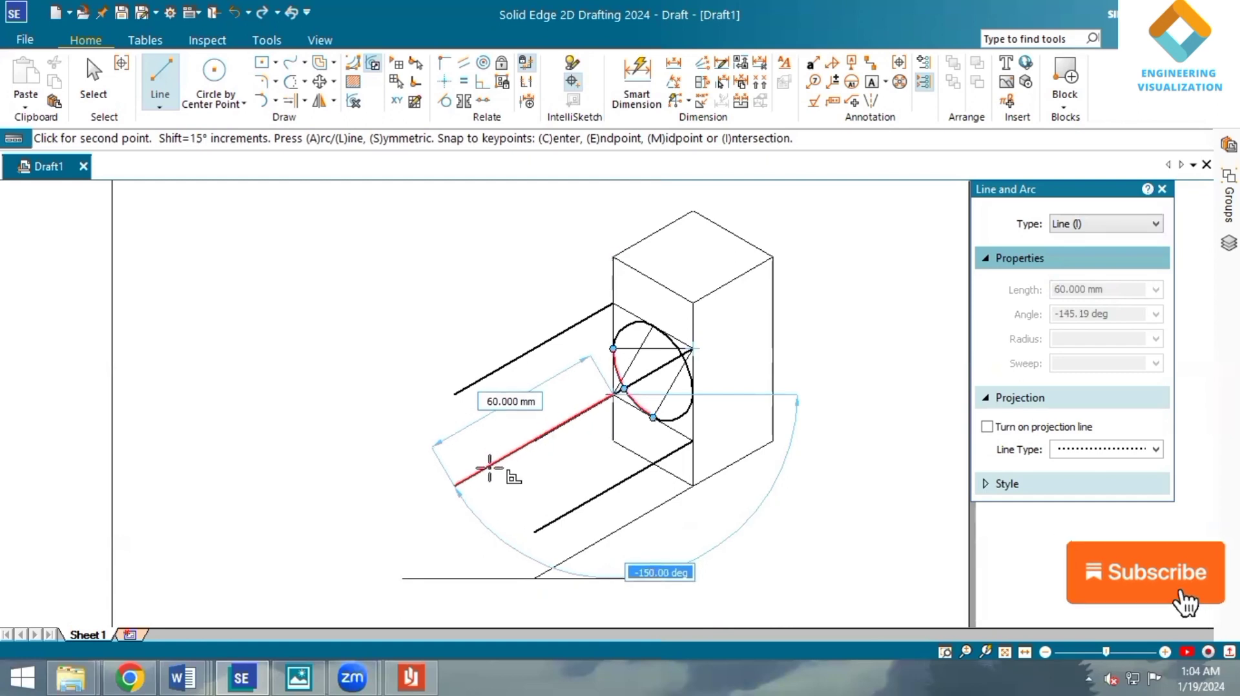
{"action": "left_click", "coordinate": [540, 474]}
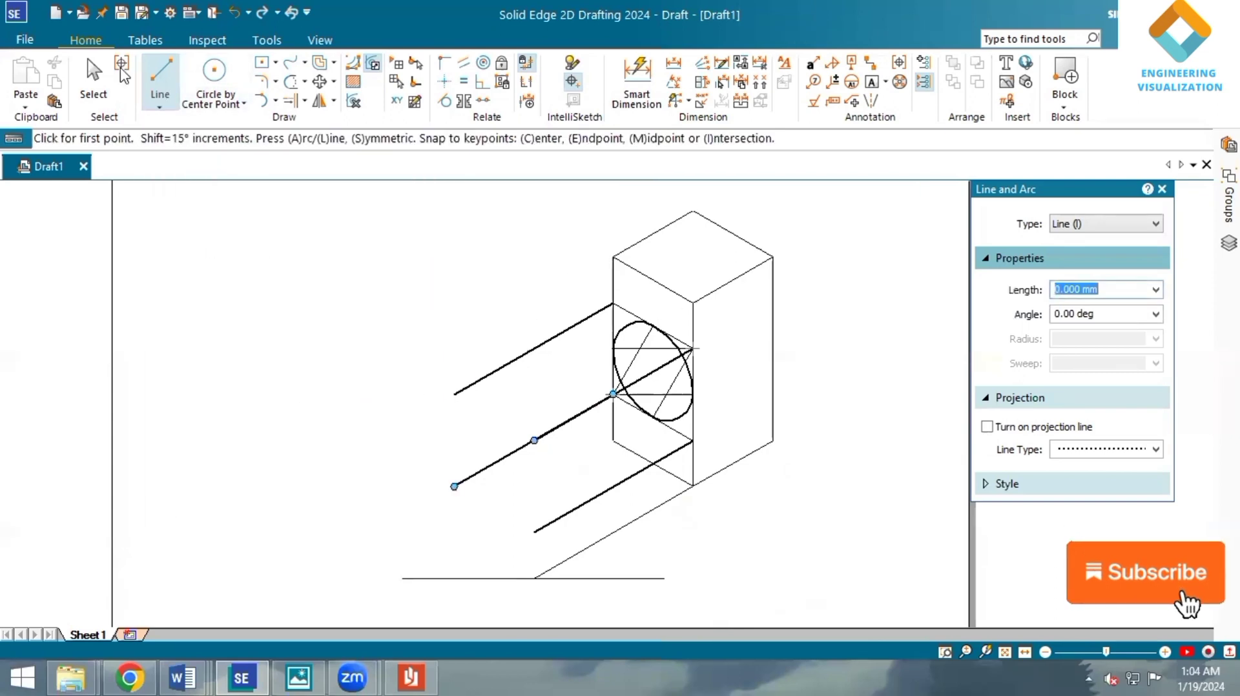
- Choose a thin line width and join the free ends of the projecting lines into a 30 mm front rhombus
{"action": "left_click", "coordinate": [173, 96]}
{"action": "left_click", "coordinate": [1135, 485]}
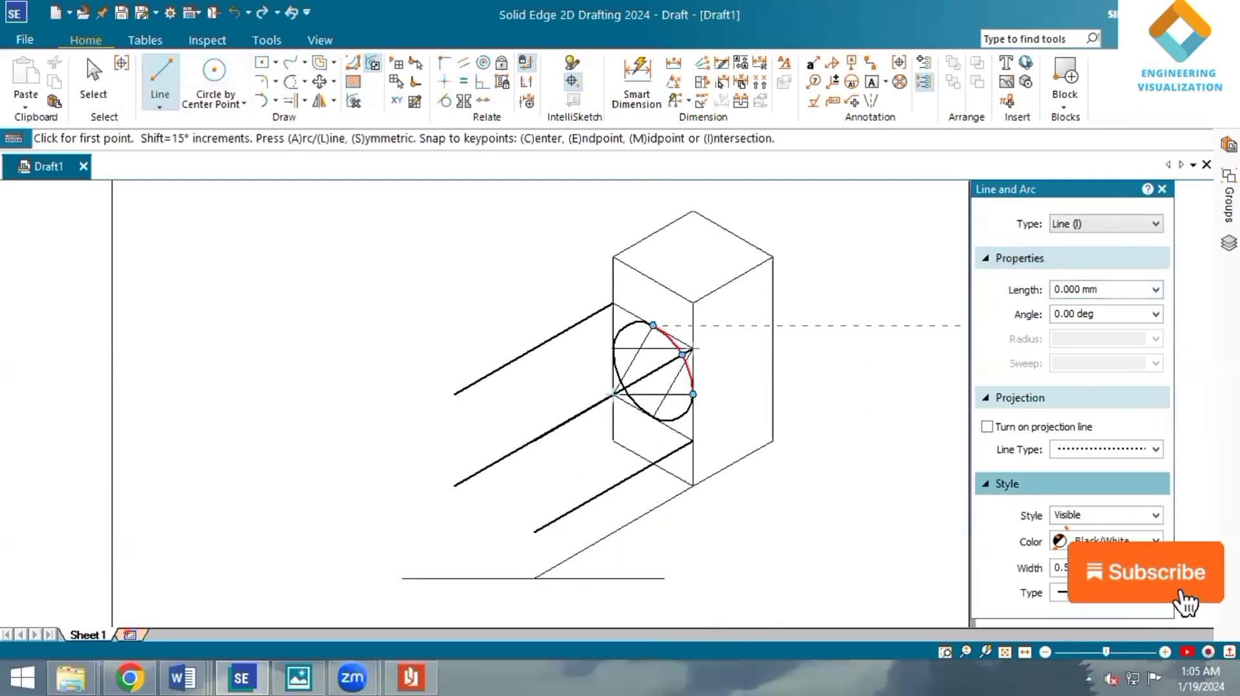
{"action": "left_click", "coordinate": [454, 394]}
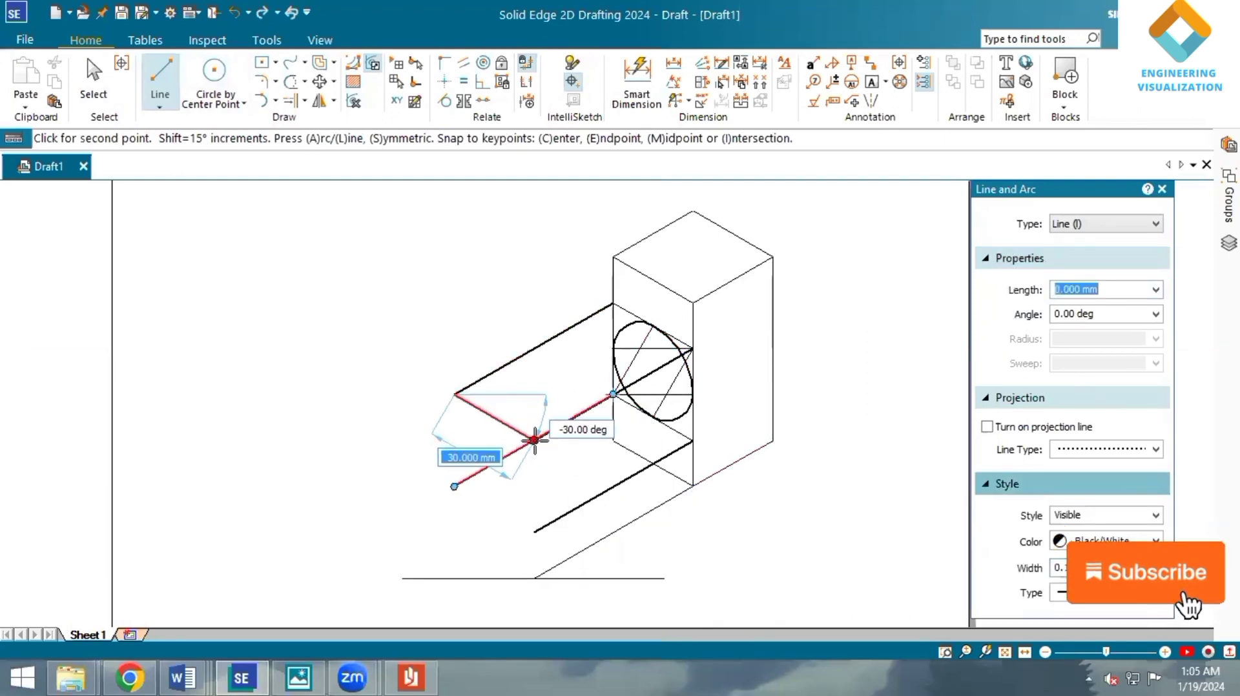
{"action": "left_click", "coordinate": [534, 441]}
{"action": "left_click", "coordinate": [534, 532]}
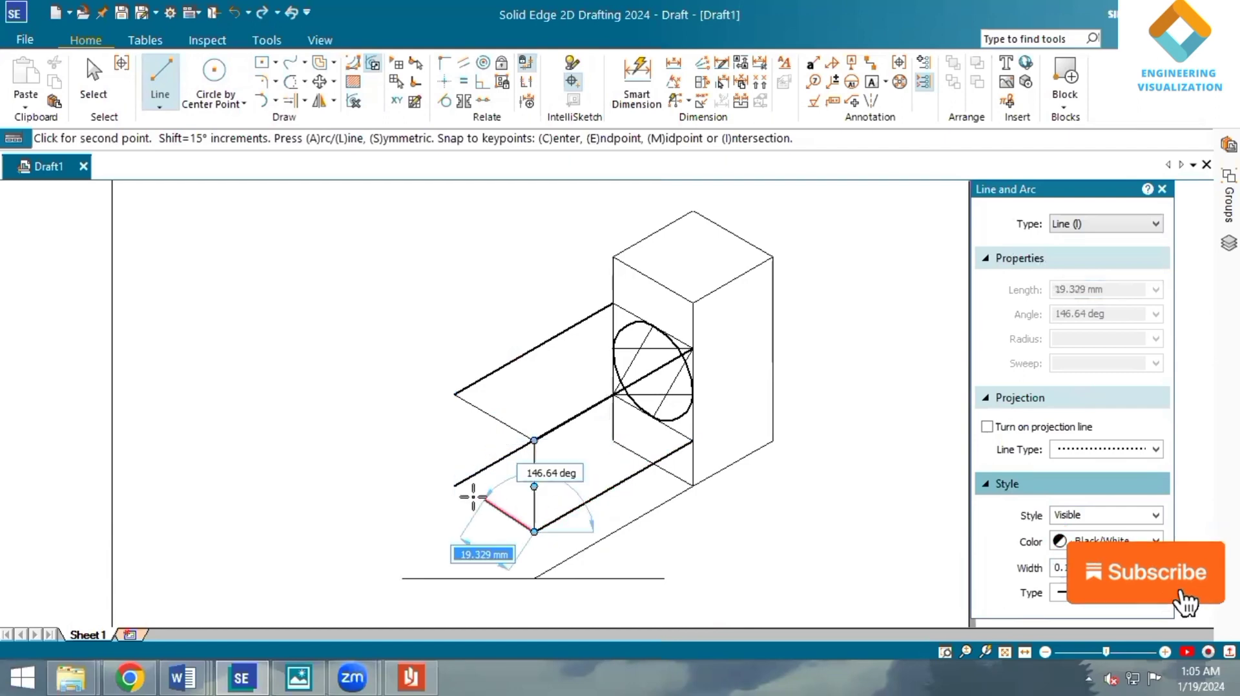
{"action": "left_click", "coordinate": [454, 485]}
{"action": "left_click", "coordinate": [454, 393]}
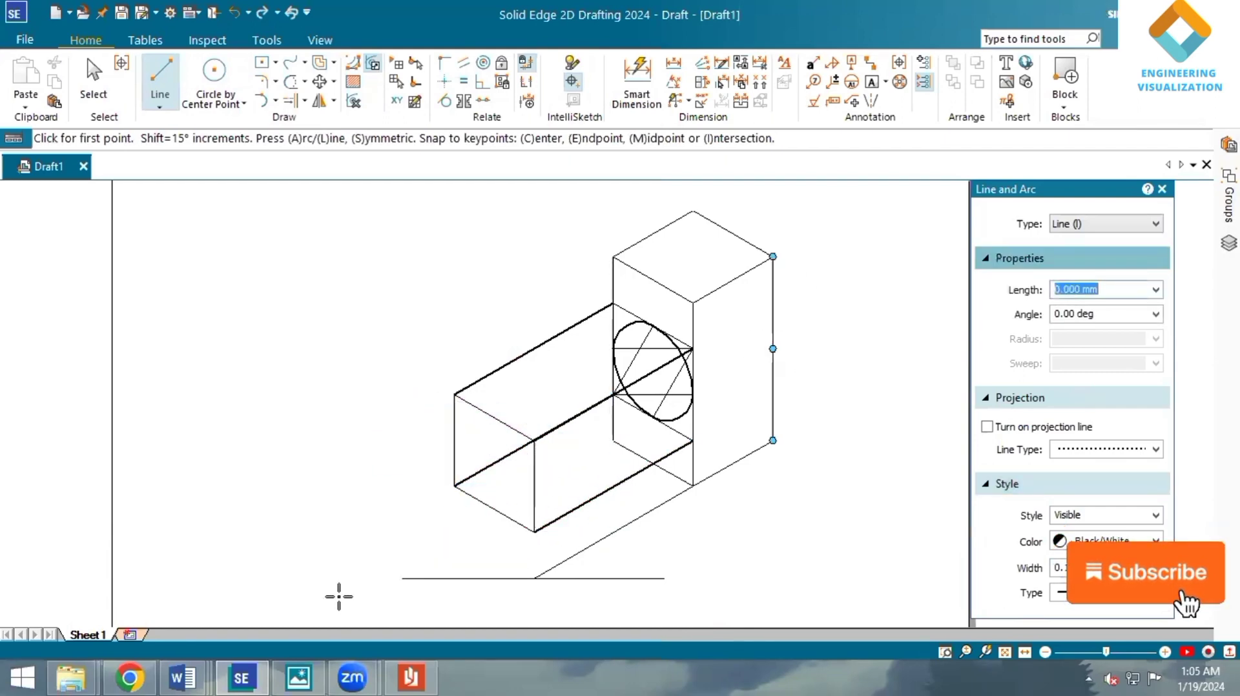
- Draw four-centre construction lines in the front rhombus, joining its lower-left and upper-right corners to the midpoints of their opposite sides
{"action": "left_click", "coordinate": [454, 486]}
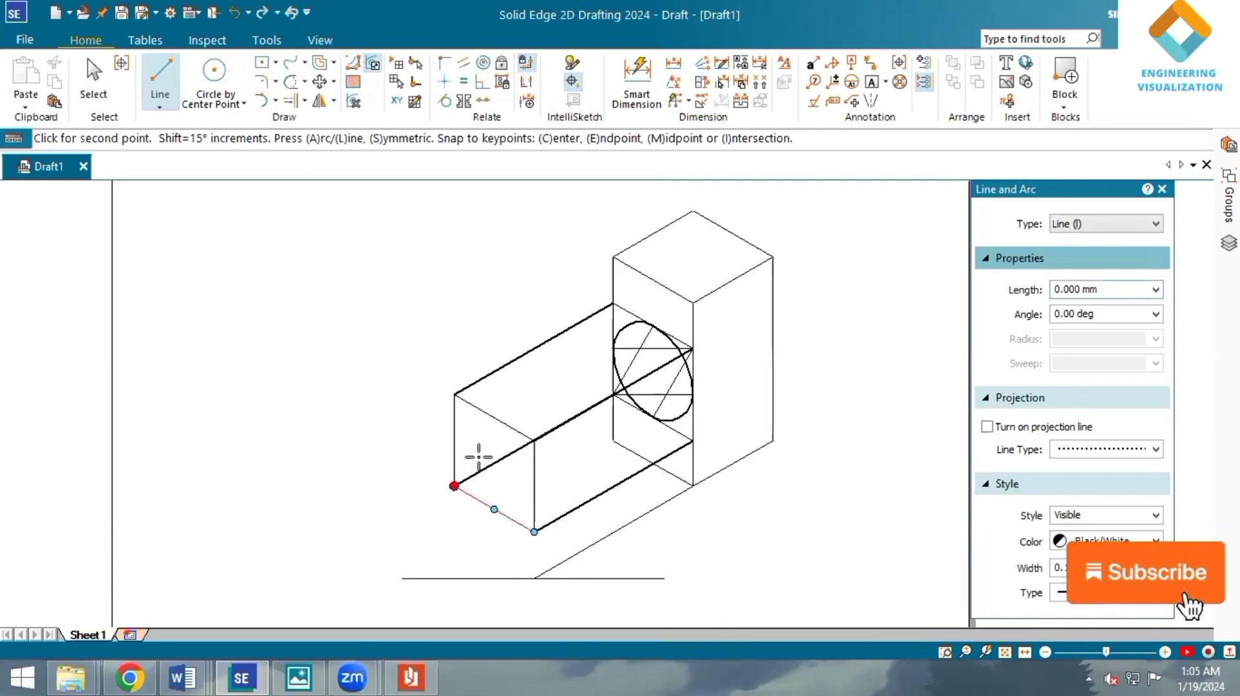
{"action": "left_click", "coordinate": [495, 418]}
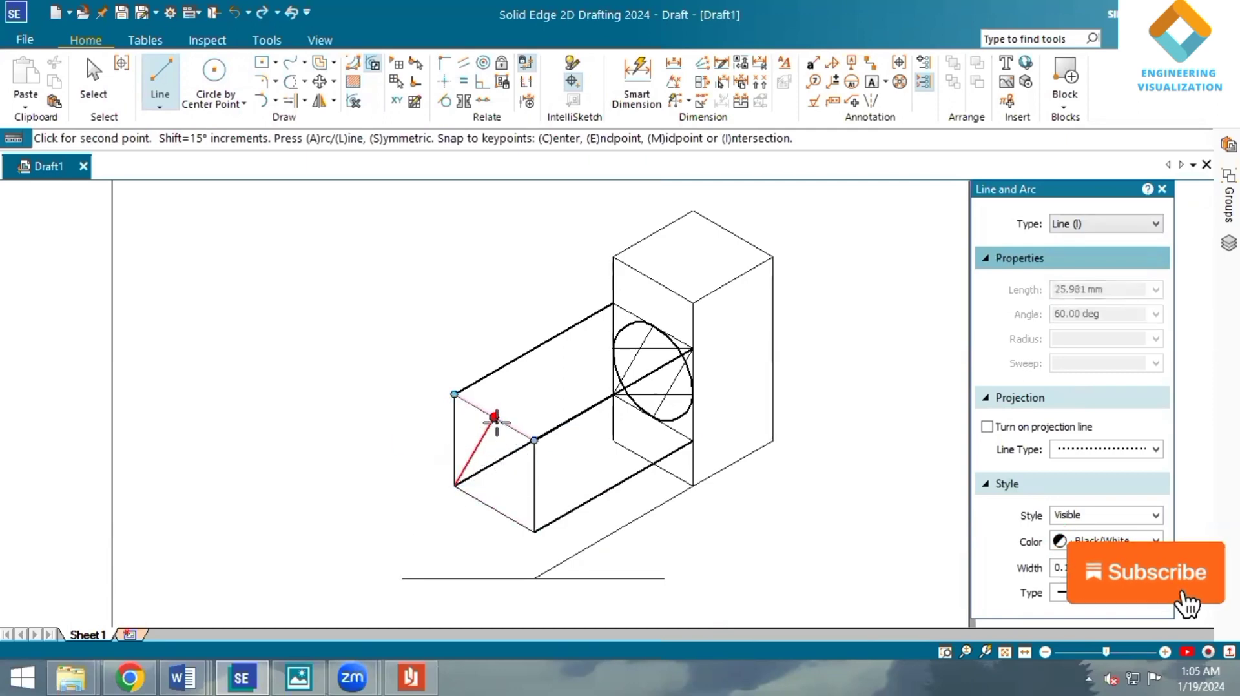
{"action": "left_click", "coordinate": [454, 485]}
{"action": "left_click", "coordinate": [534, 486]}
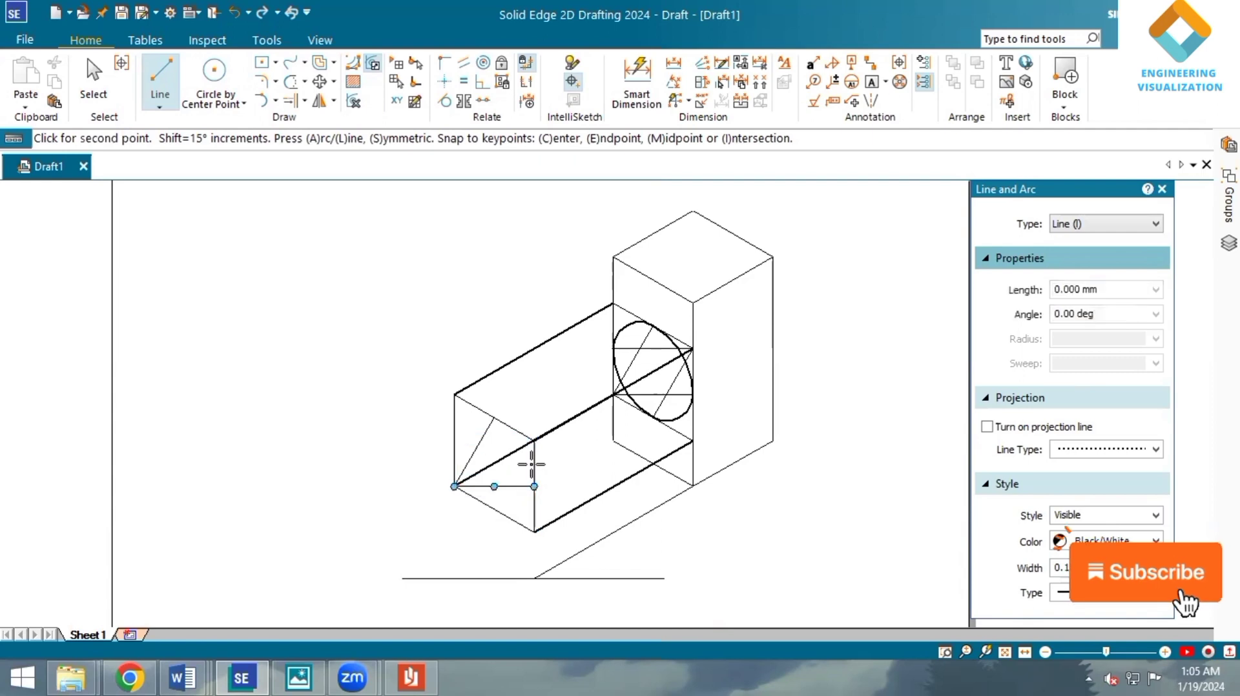
{"action": "left_click", "coordinate": [534, 440]}
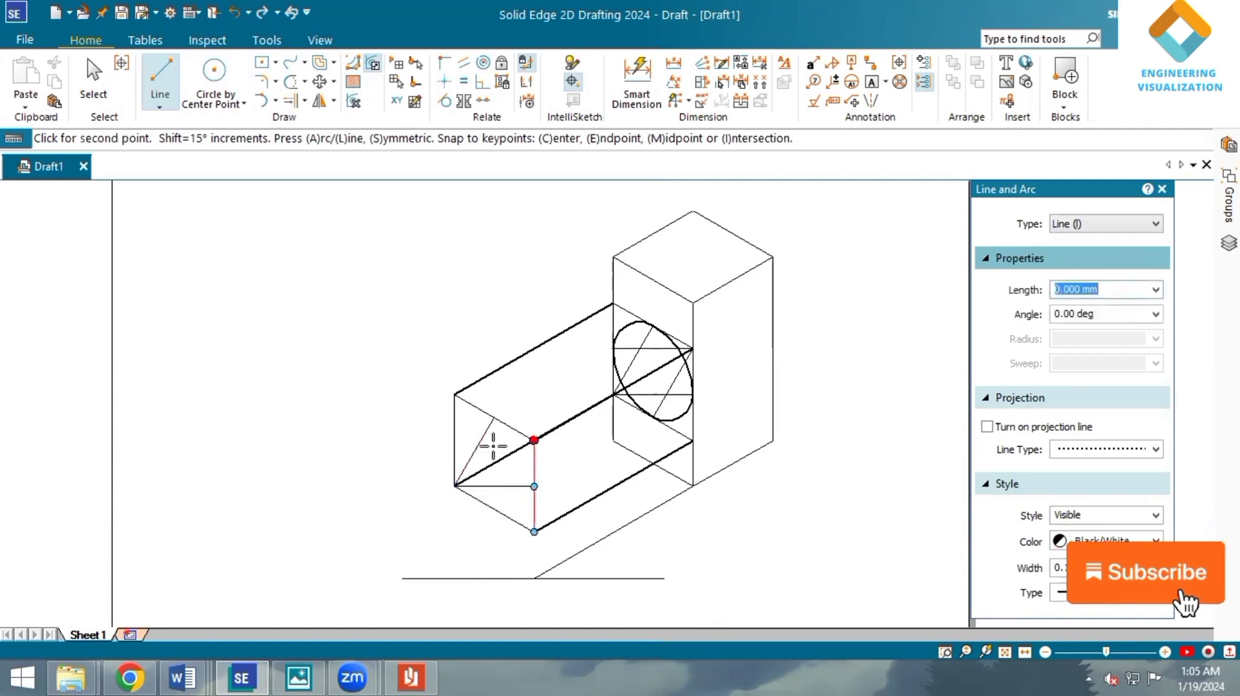
{"action": "left_click", "coordinate": [454, 440]}
{"action": "left_click", "coordinate": [534, 440]}
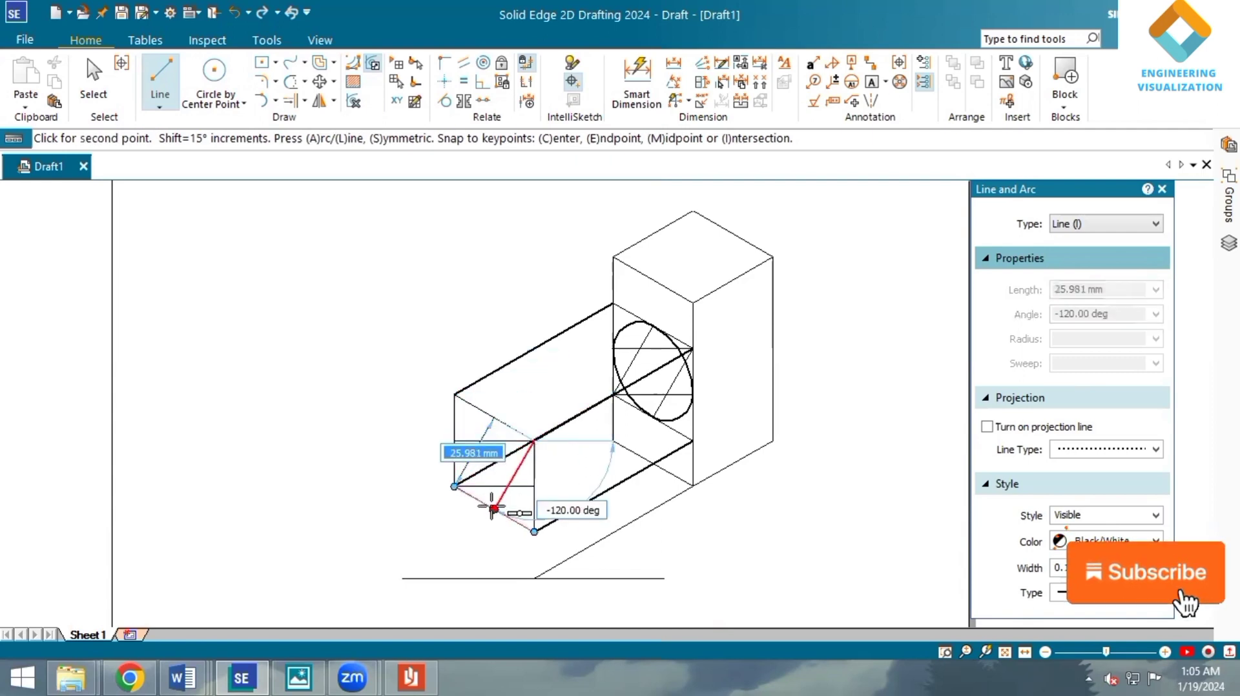
{"action": "left_click", "coordinate": [494, 508]}
- Draw the two large centre-point arcs of the front ellipse, 0.50 mm wide and about 26 mm in radius, centred on opposite rhombus corners
{"action": "left_click", "coordinate": [275, 101]}
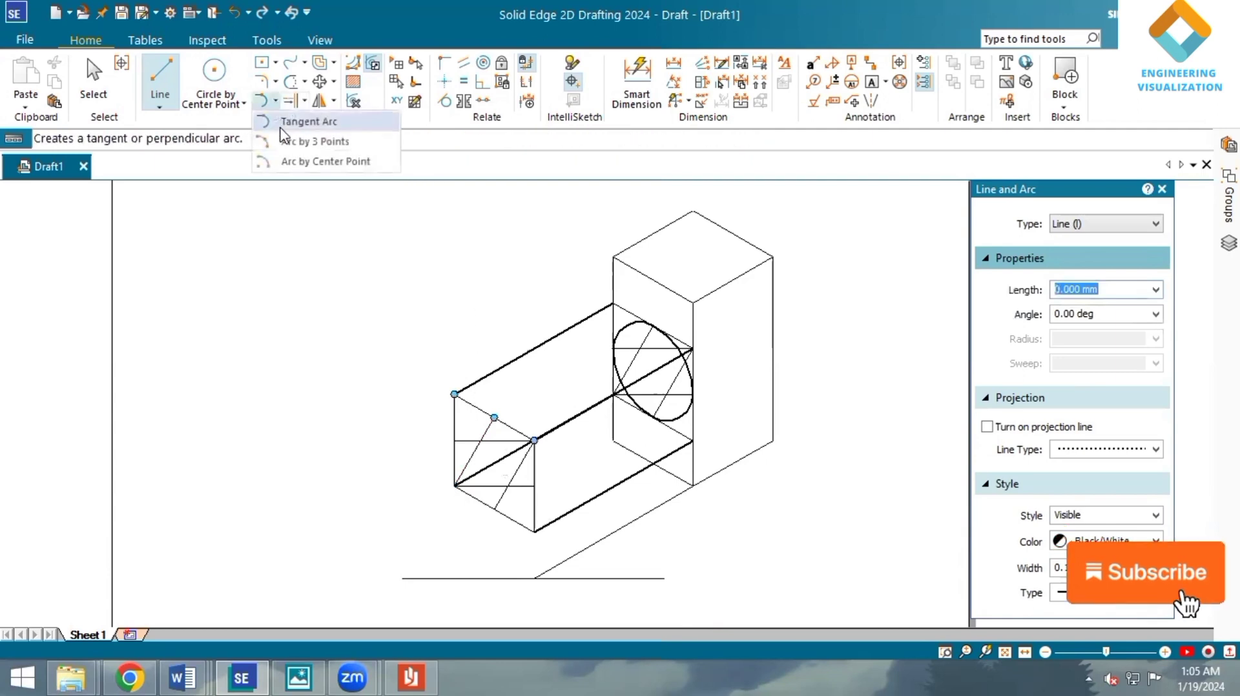
{"action": "left_click", "coordinate": [303, 160]}
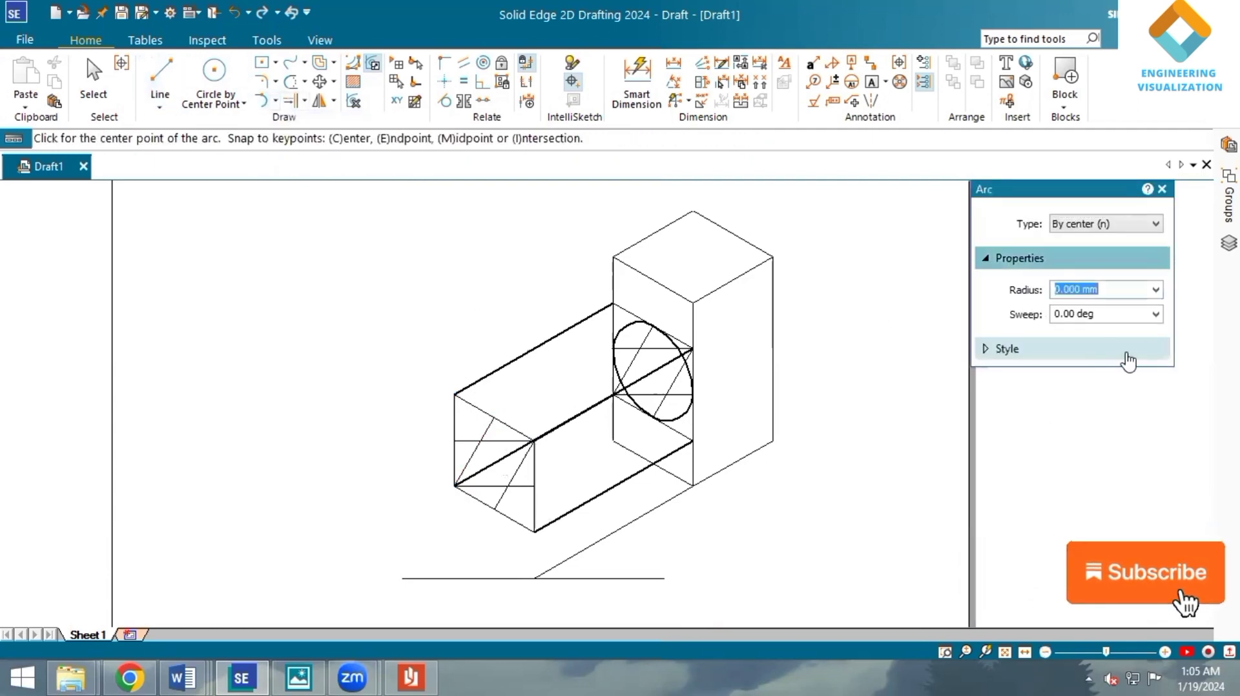
{"action": "left_click", "coordinate": [1127, 349]}
{"action": "left_click", "coordinate": [1139, 436]}
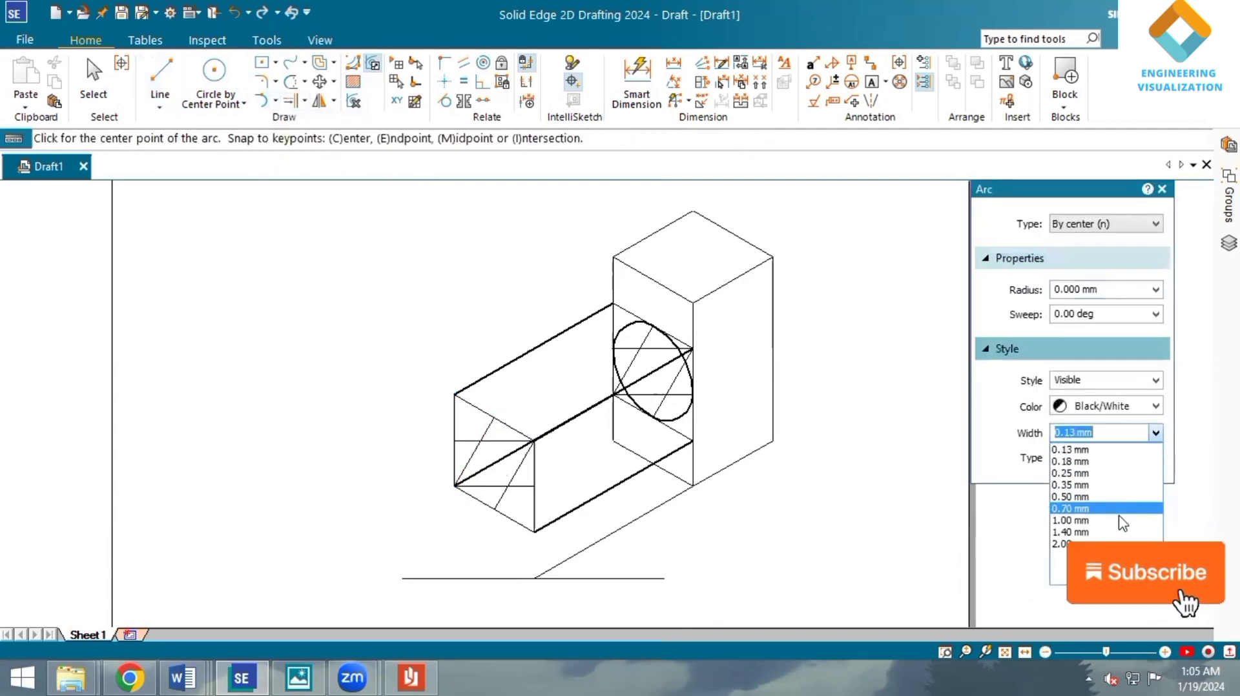
{"action": "left_click", "coordinate": [1098, 506]}
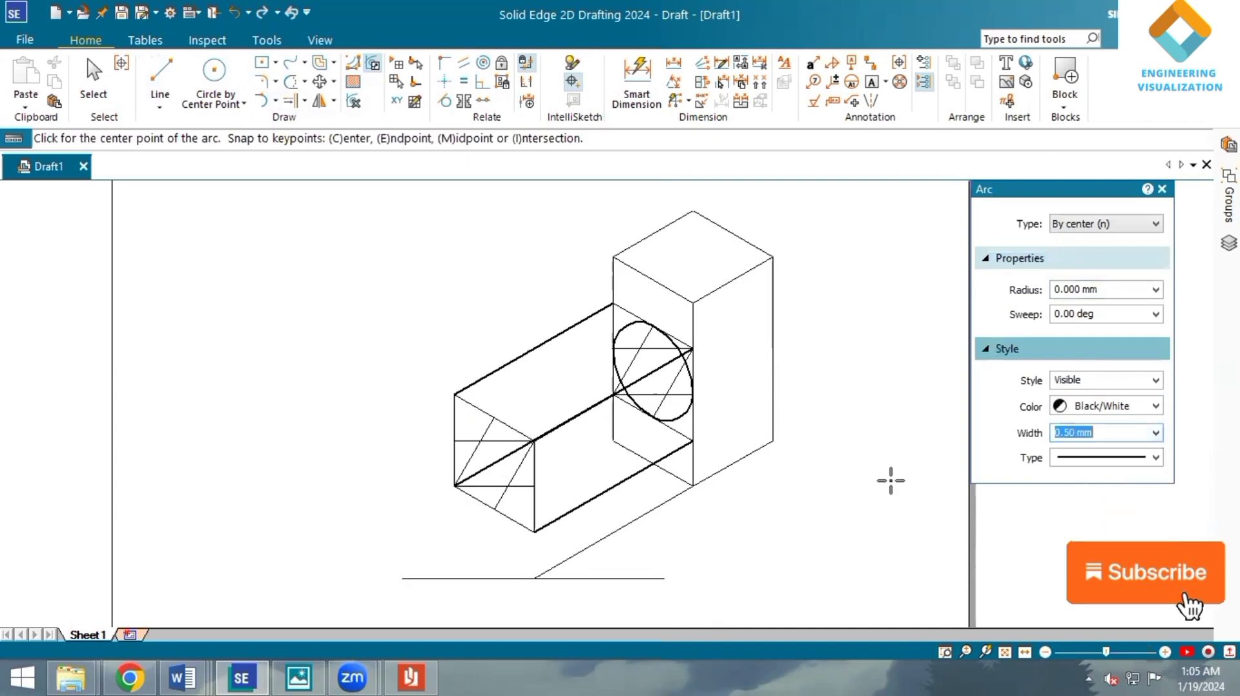
{"action": "left_click", "coordinate": [454, 486]}
{"action": "left_click", "coordinate": [493, 417]}
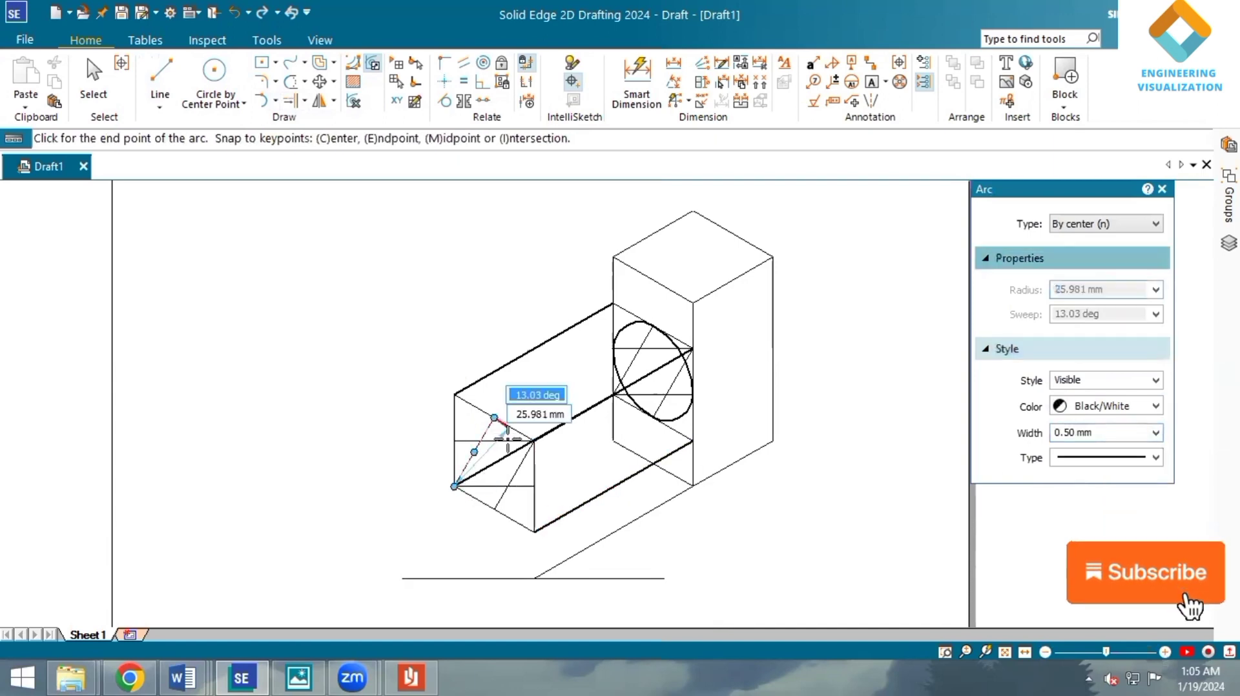
{"action": "left_click", "coordinate": [534, 485]}
{"action": "left_click", "coordinate": [475, 451]}
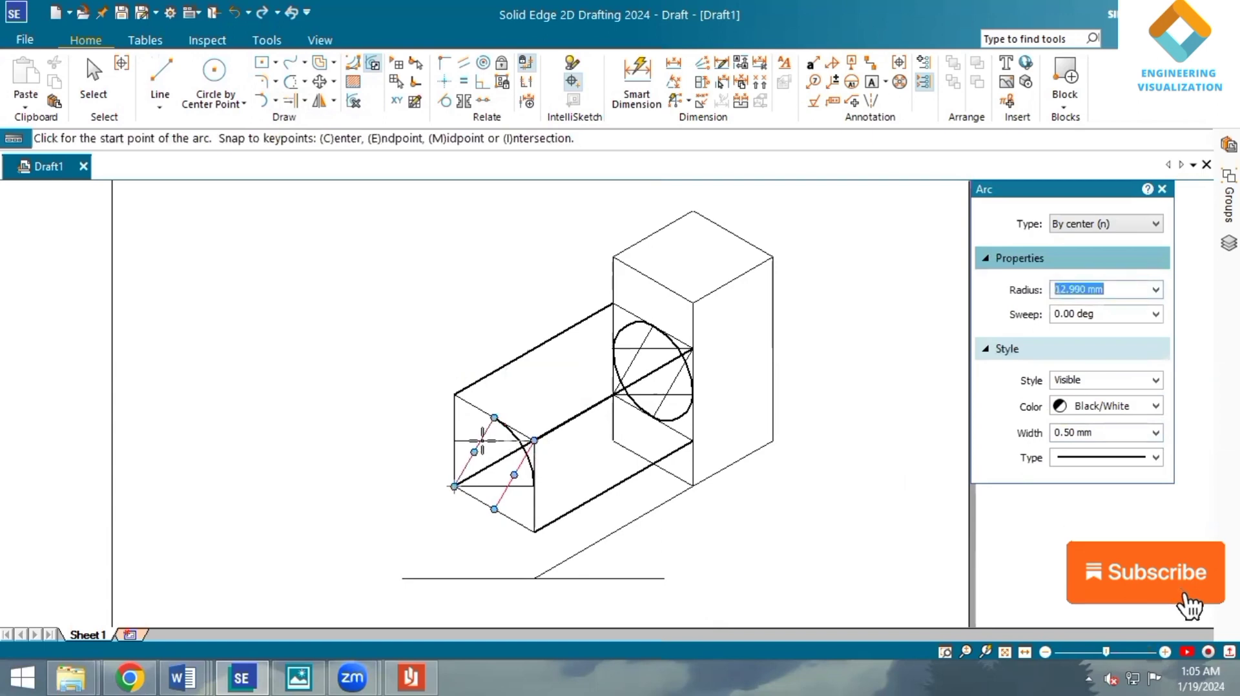
{"action": "left_click", "coordinate": [454, 440]}
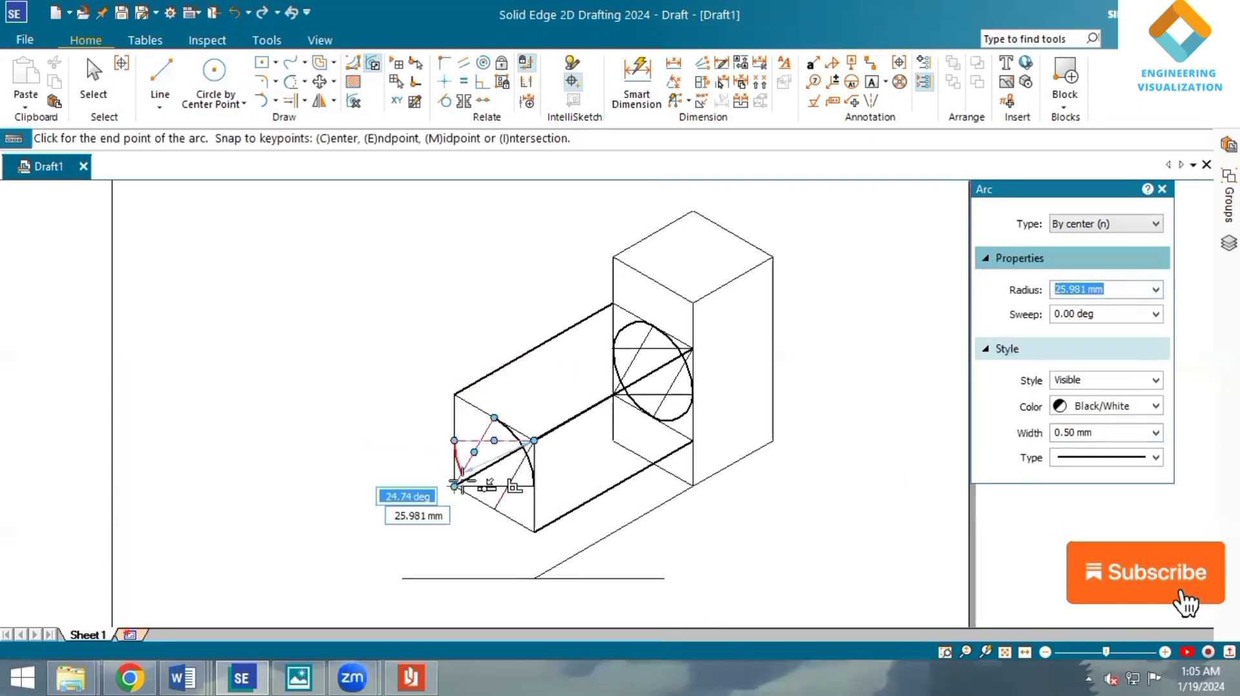
{"action": "left_click", "coordinate": [494, 509]}
- Close the front ellipse with two centre-point arcs of about 8.66 mm radius, centred on the construction-line intersections
{"action": "left_click", "coordinate": [479, 440]}
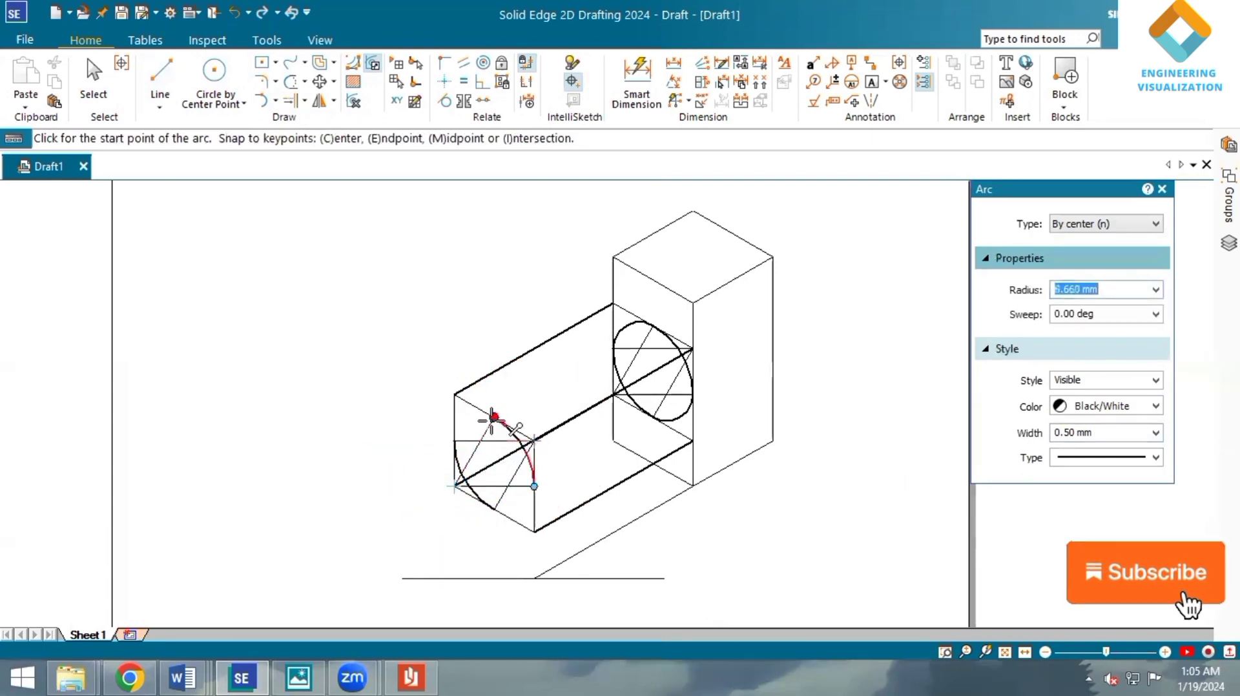
{"action": "left_click", "coordinate": [493, 427]}
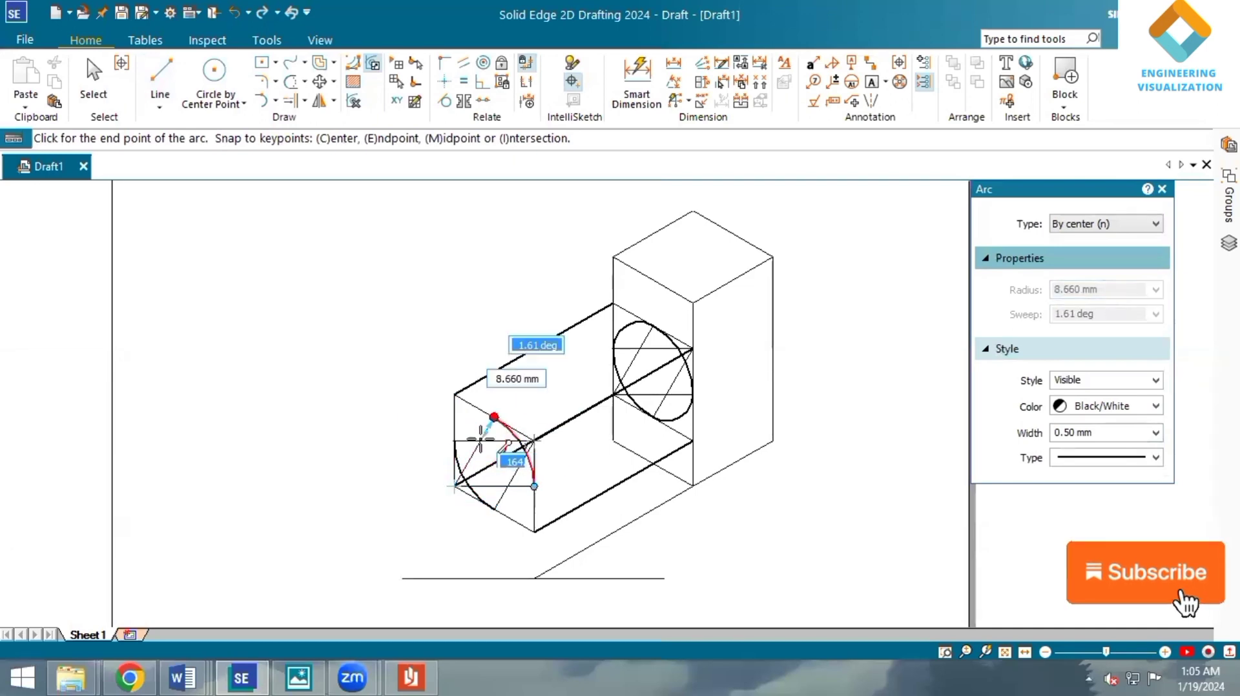
{"action": "scroll", "coordinate": [482, 438], "scroll_direction": "up", "scroll_amount": 3}
{"action": "left_click", "coordinate": [481, 438]}
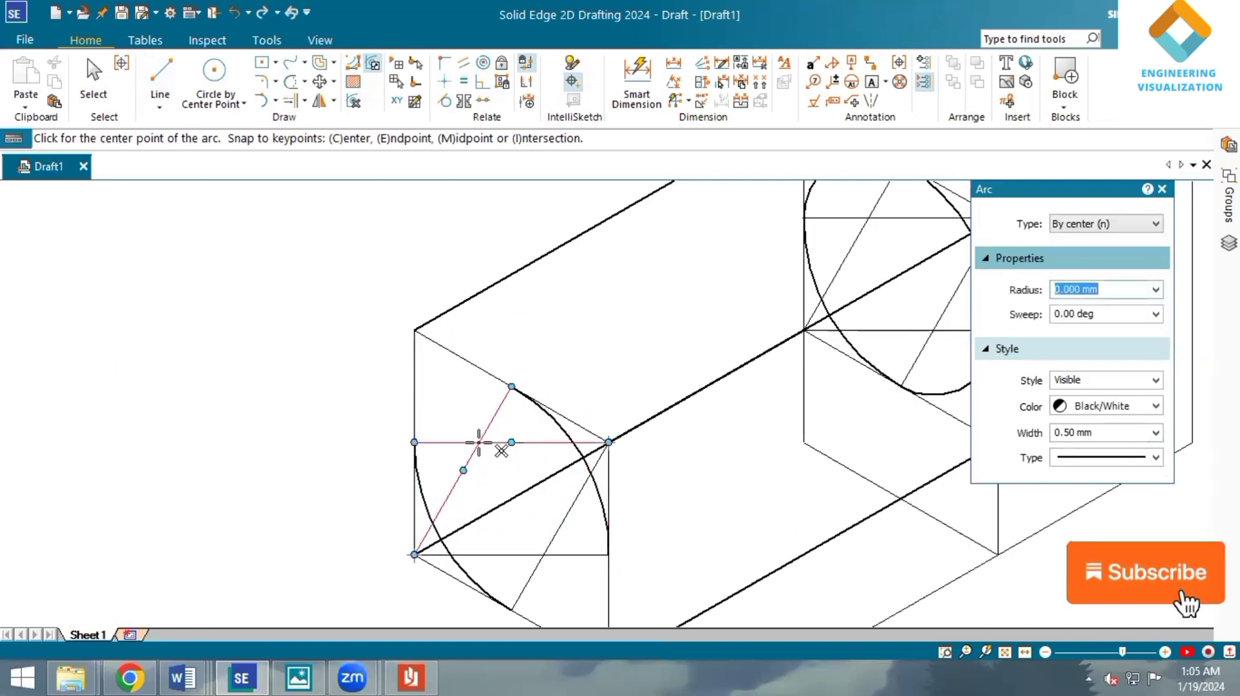
{"action": "left_click", "coordinate": [511, 441]}
{"action": "left_click", "coordinate": [510, 388]}
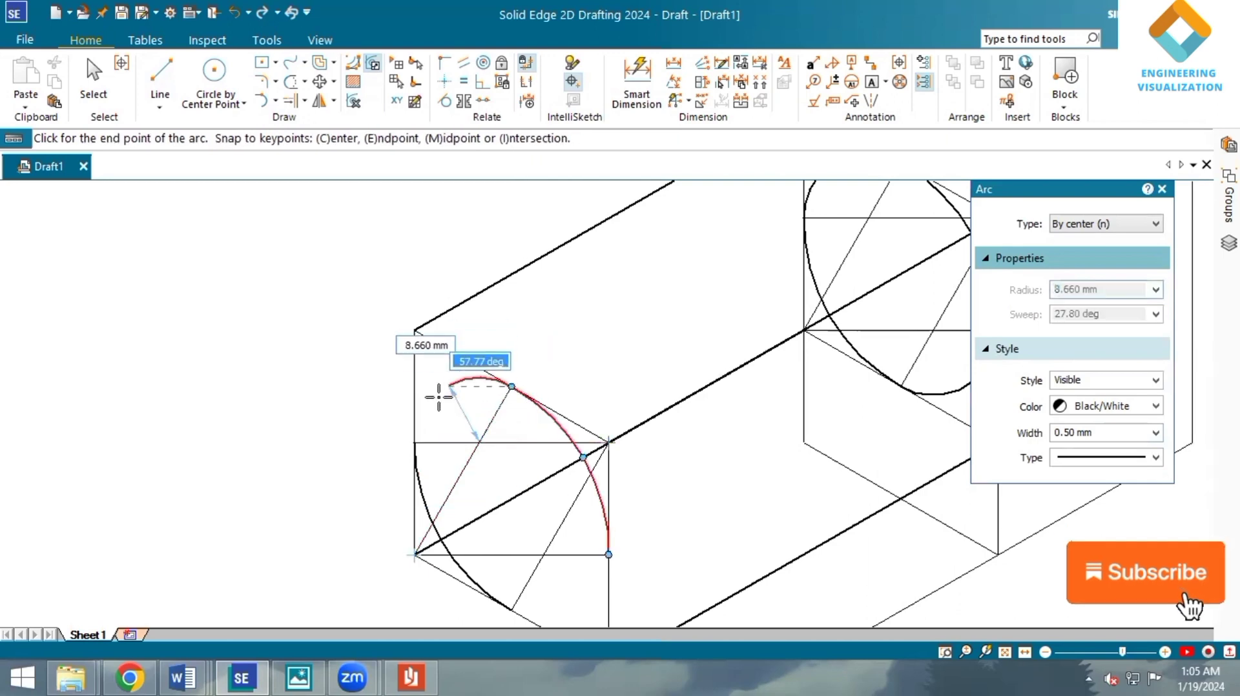
{"action": "left_click", "coordinate": [415, 442]}
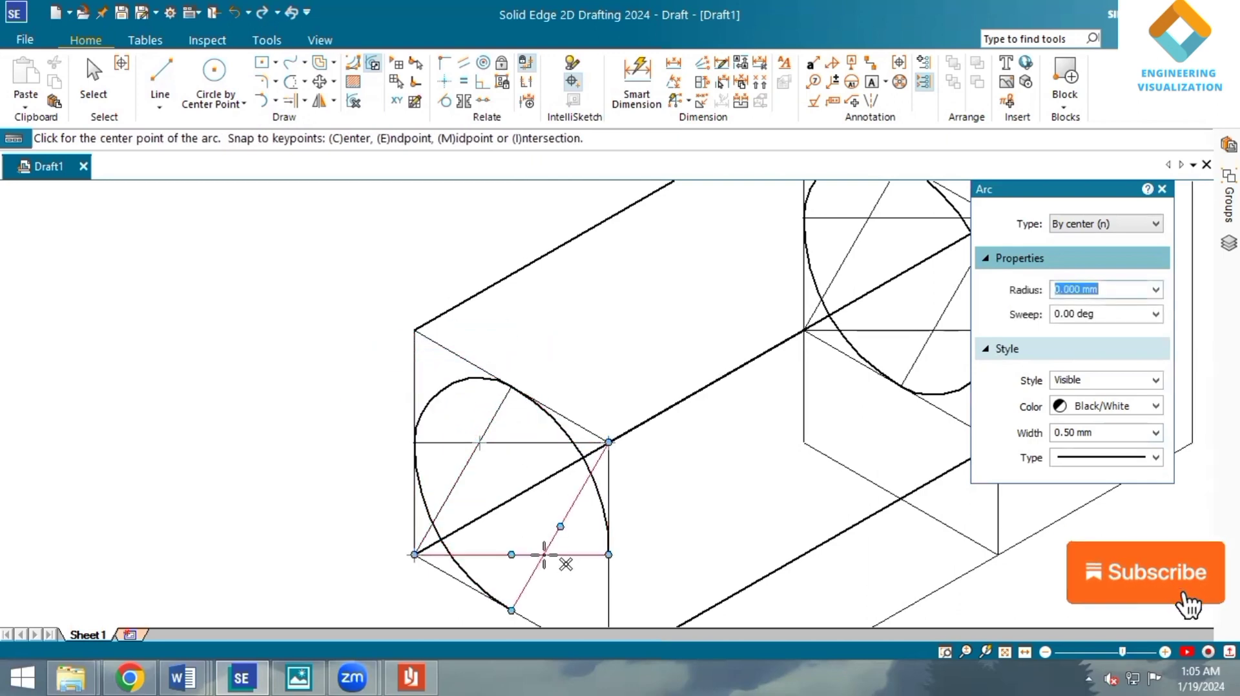
{"action": "left_click", "coordinate": [545, 554]}
{"action": "left_click", "coordinate": [609, 554]}
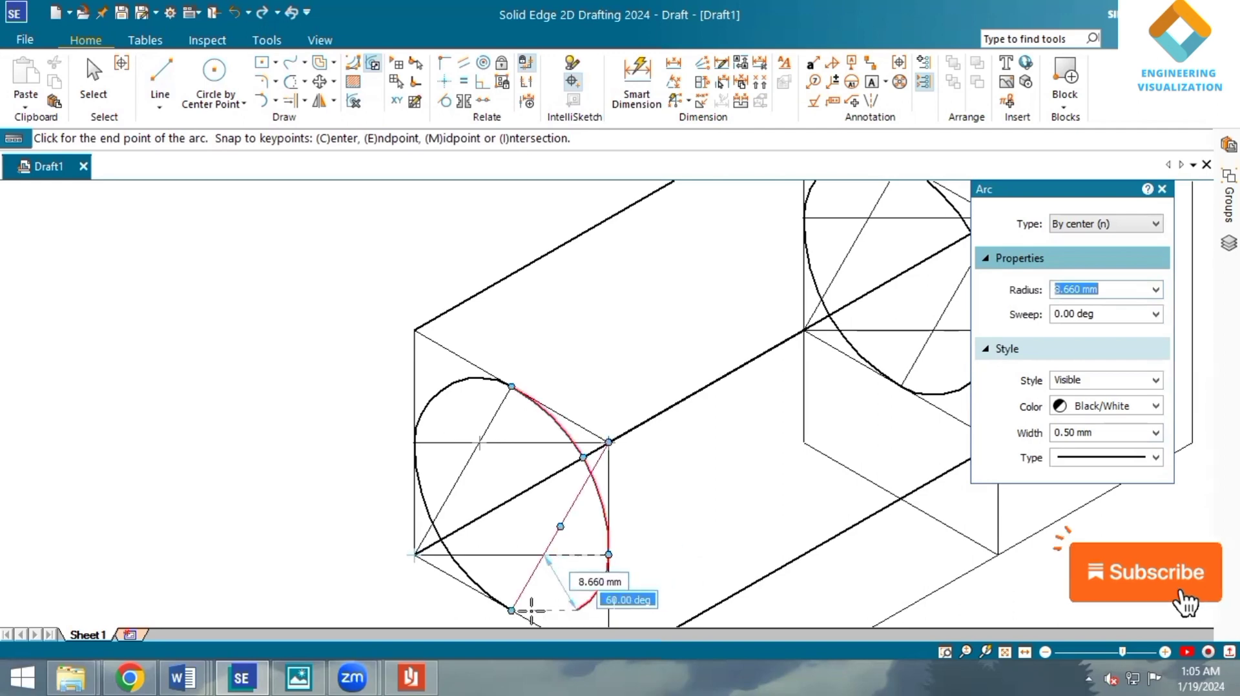
{"action": "left_click", "coordinate": [512, 611]}
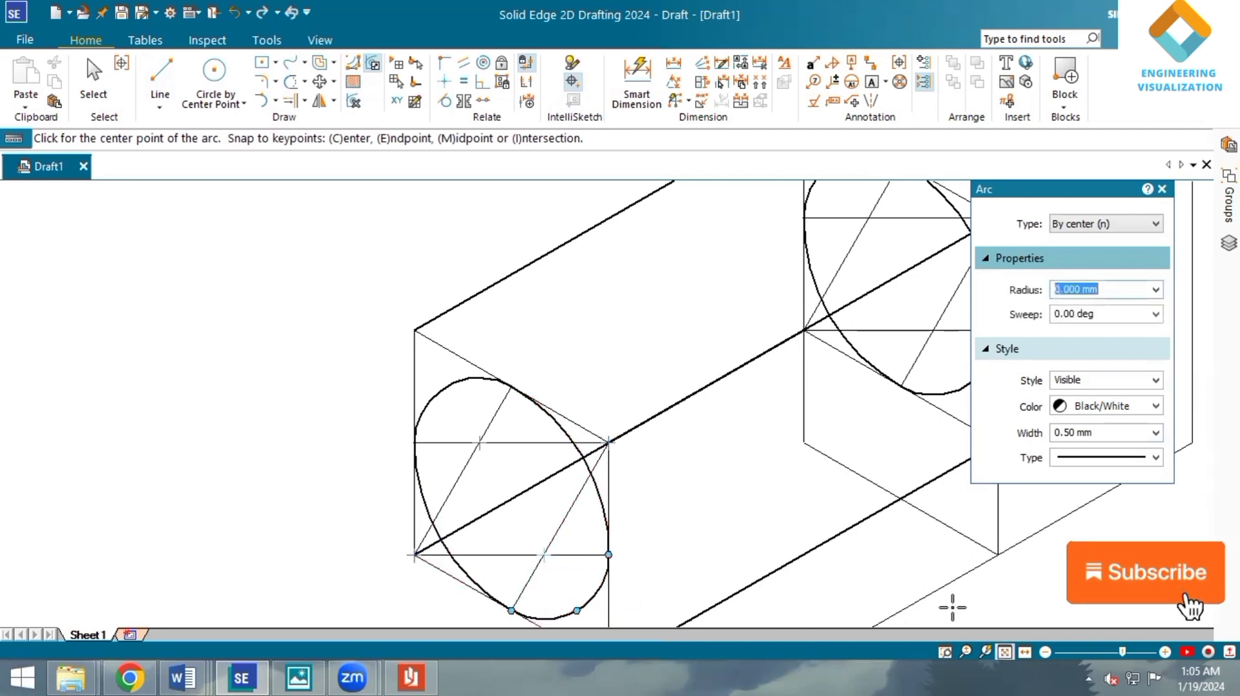
- Delete the three thick lines connecting the front rhombus to the rhombus on the prism's face
{"action": "left_click", "coordinate": [1005, 652]}
{"action": "left_click", "coordinate": [93, 78]}
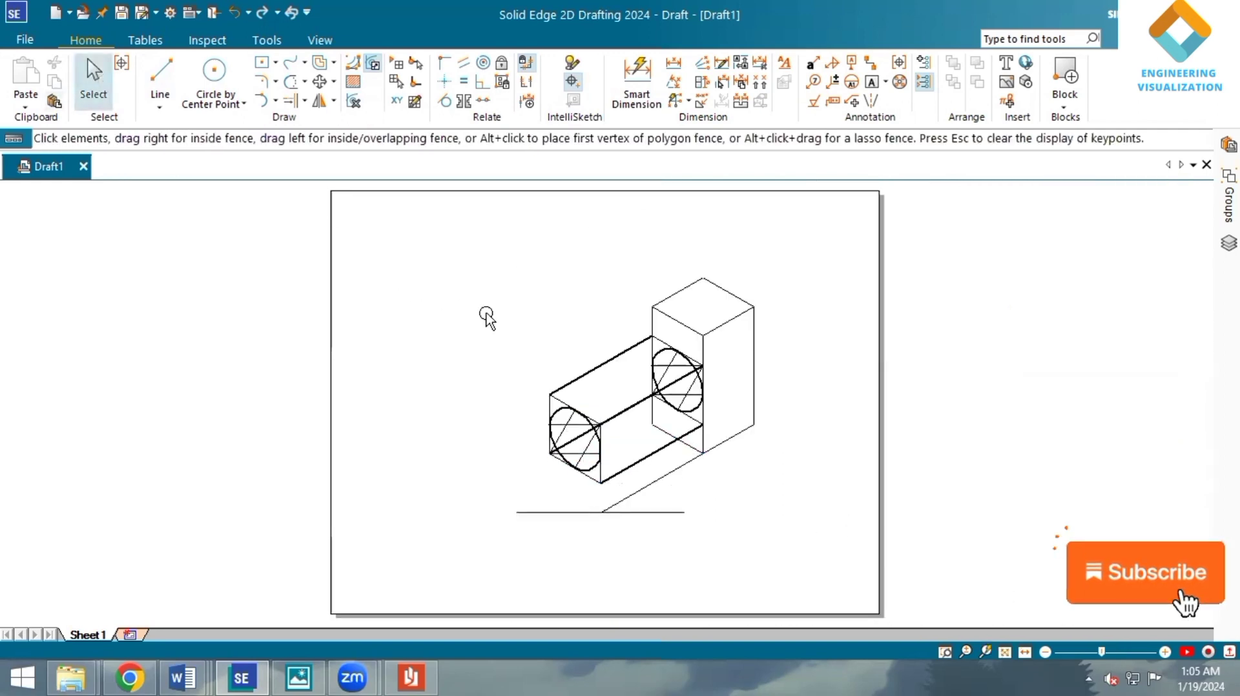
{"action": "left_click", "coordinate": [594, 391]}
{"action": "key", "text": "Delete"}
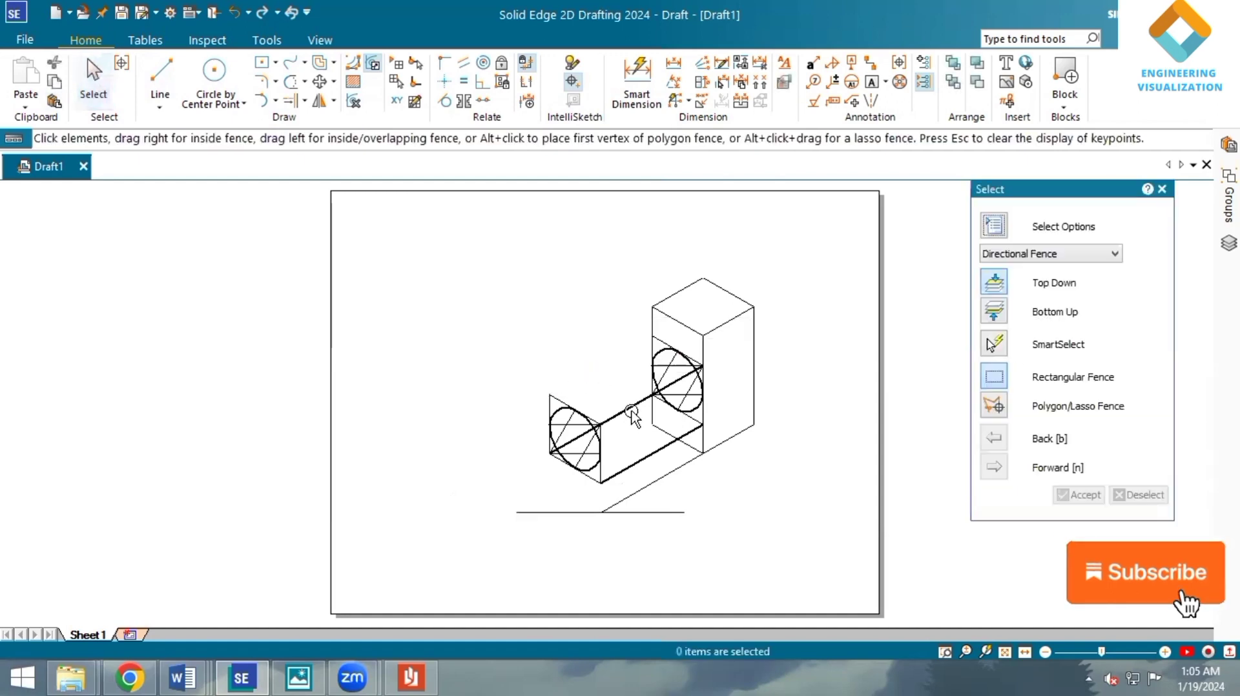
{"action": "left_click", "coordinate": [637, 431]}
{"action": "key", "text": "Delete"}
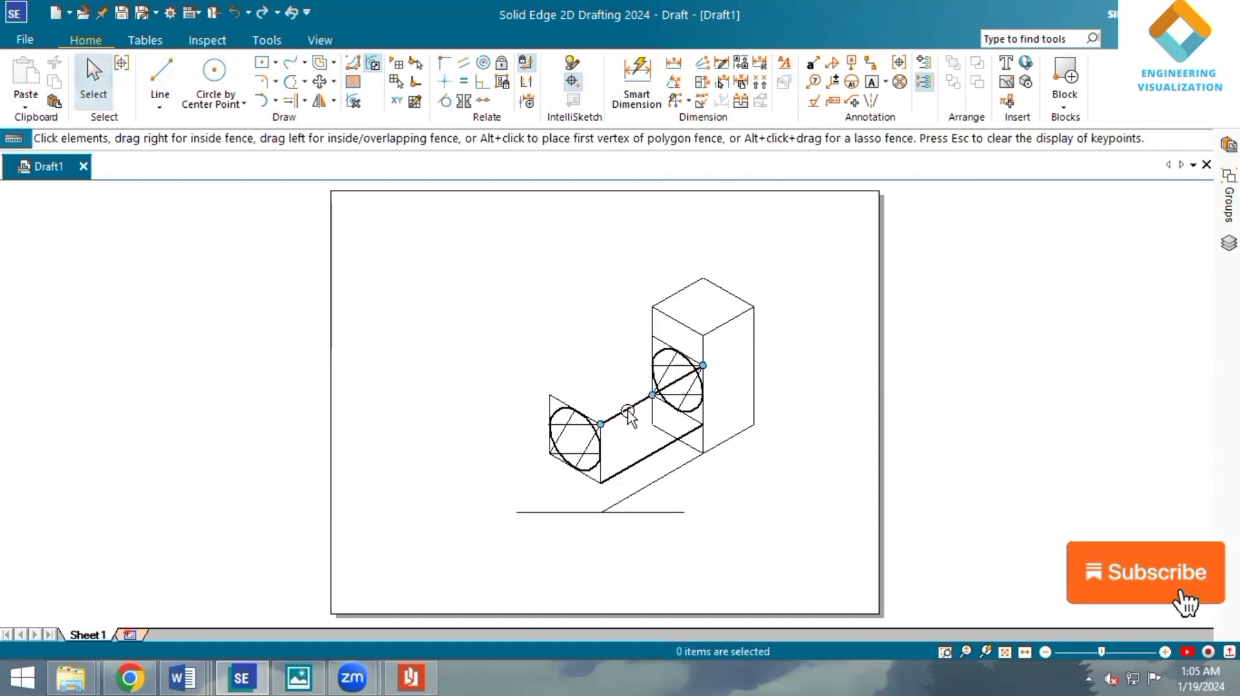
{"action": "left_click", "coordinate": [650, 456]}
{"action": "key", "text": "Delete"}
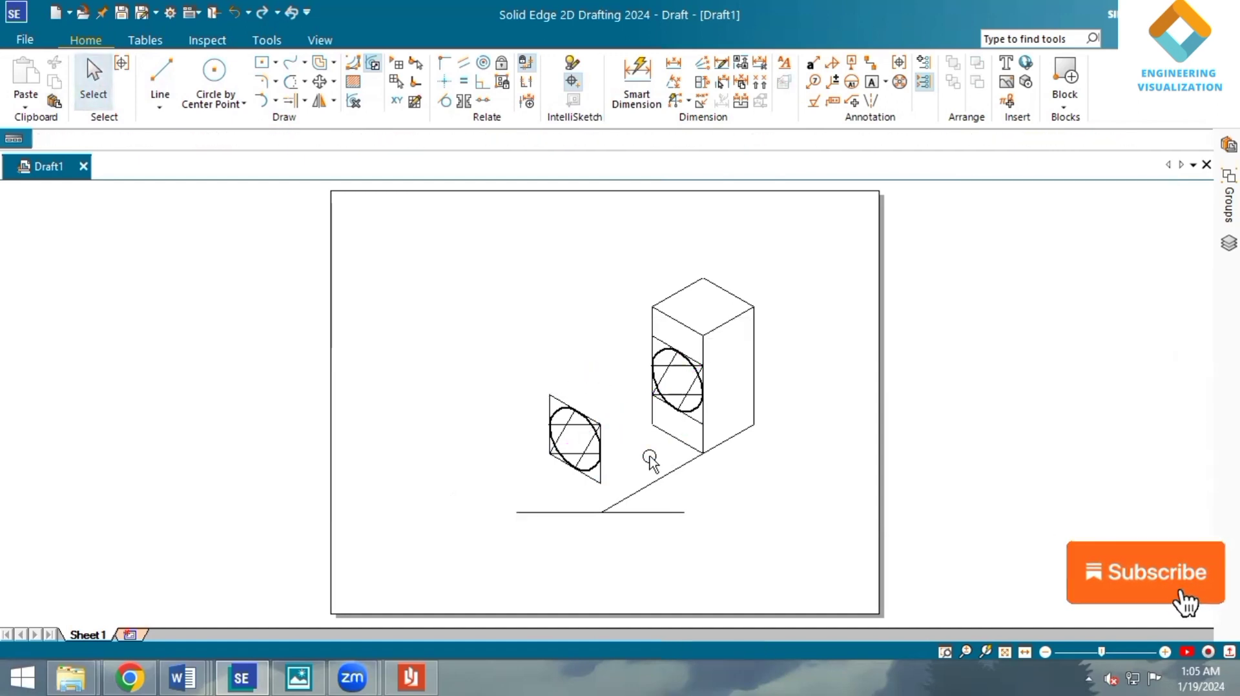
- Draw the long diagonal of the front rhombus and of the prism-face rhombus with a 0.13 mm line width
{"action": "left_click", "coordinate": [160, 81]}
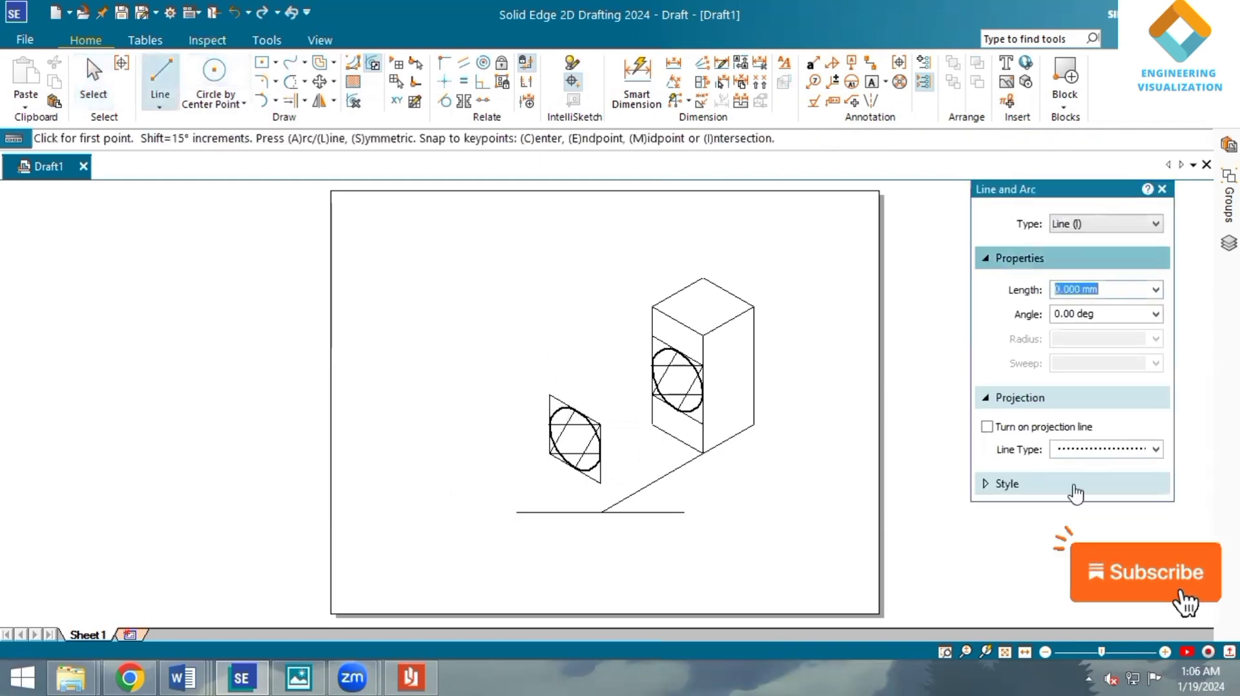
{"action": "left_click", "coordinate": [1072, 484]}
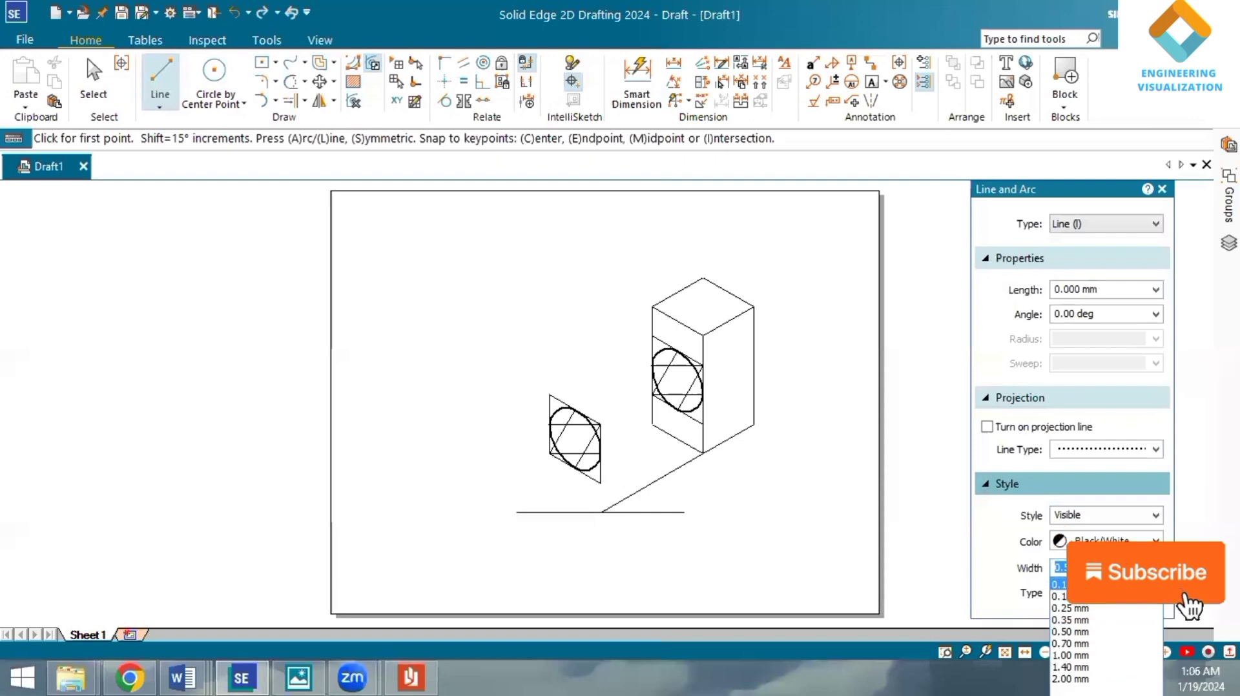
{"action": "left_click", "coordinate": [1105, 585]}
{"action": "left_click", "coordinate": [549, 395]}
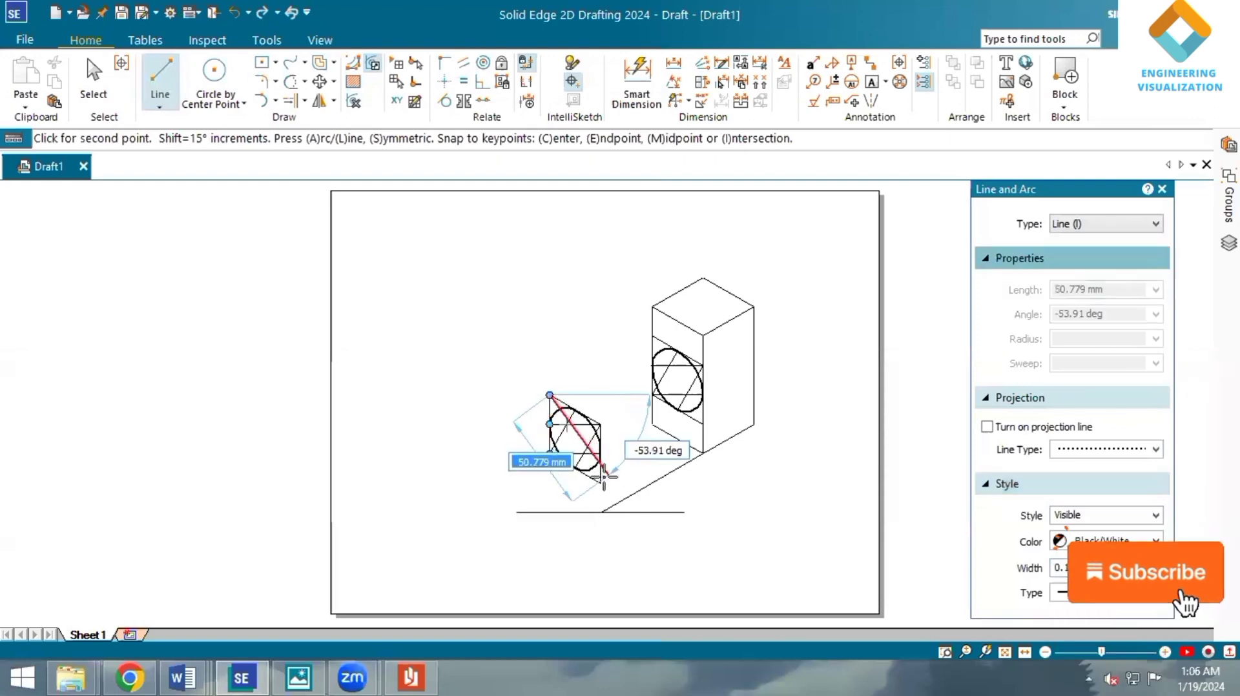
{"action": "left_click", "coordinate": [601, 483]}
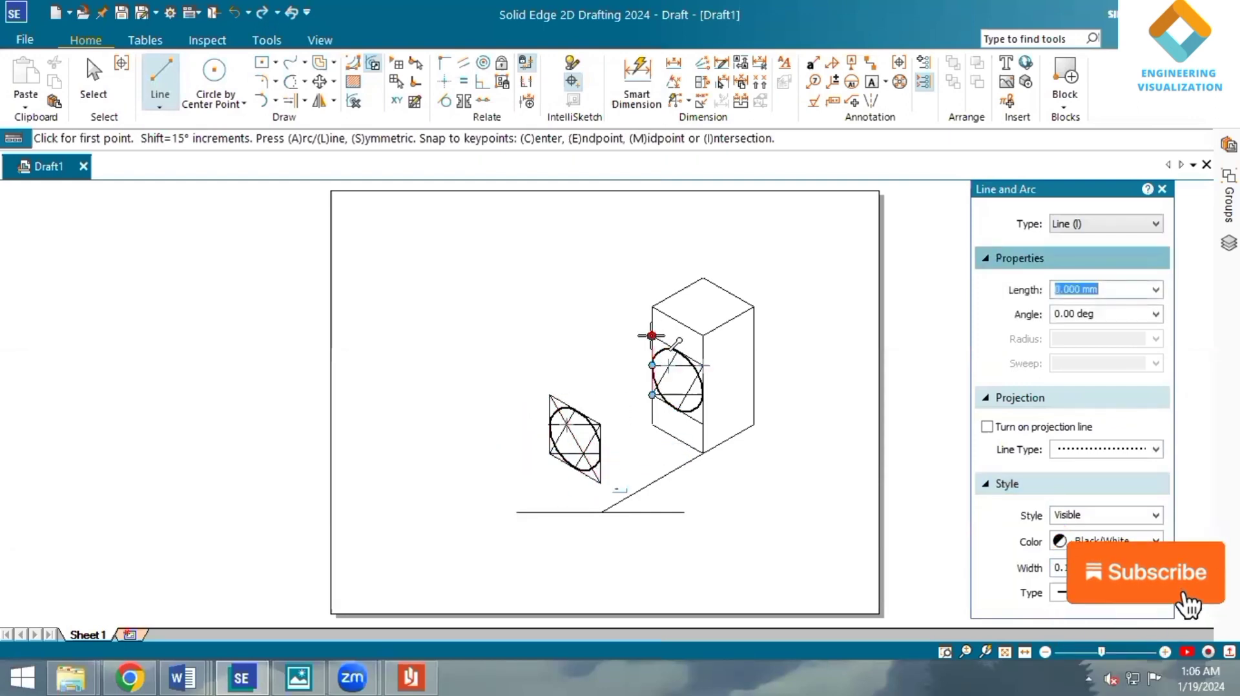
{"action": "left_click", "coordinate": [651, 335]}
{"action": "left_click", "coordinate": [703, 423]}
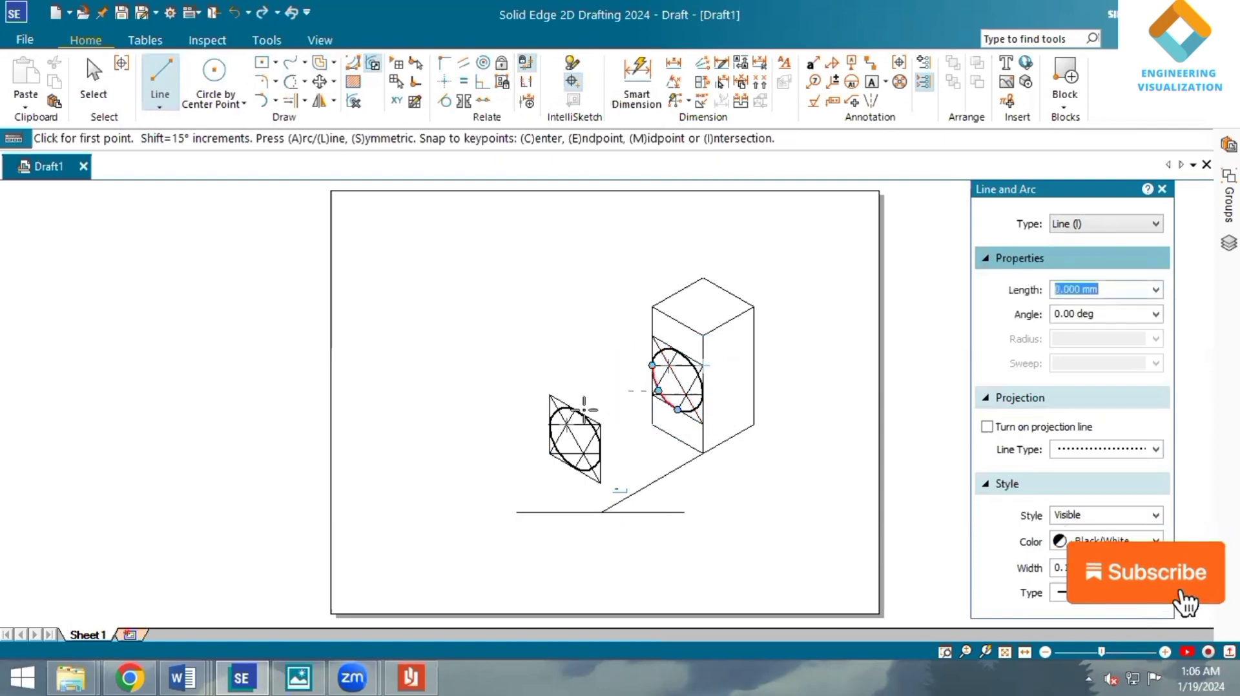
- Draw the two 60 mm tangent lines at 30° joining the long-diagonal points of the front ellipse to those of the ellipse on the prism's face
{"action": "left_click", "coordinate": [561, 407]}
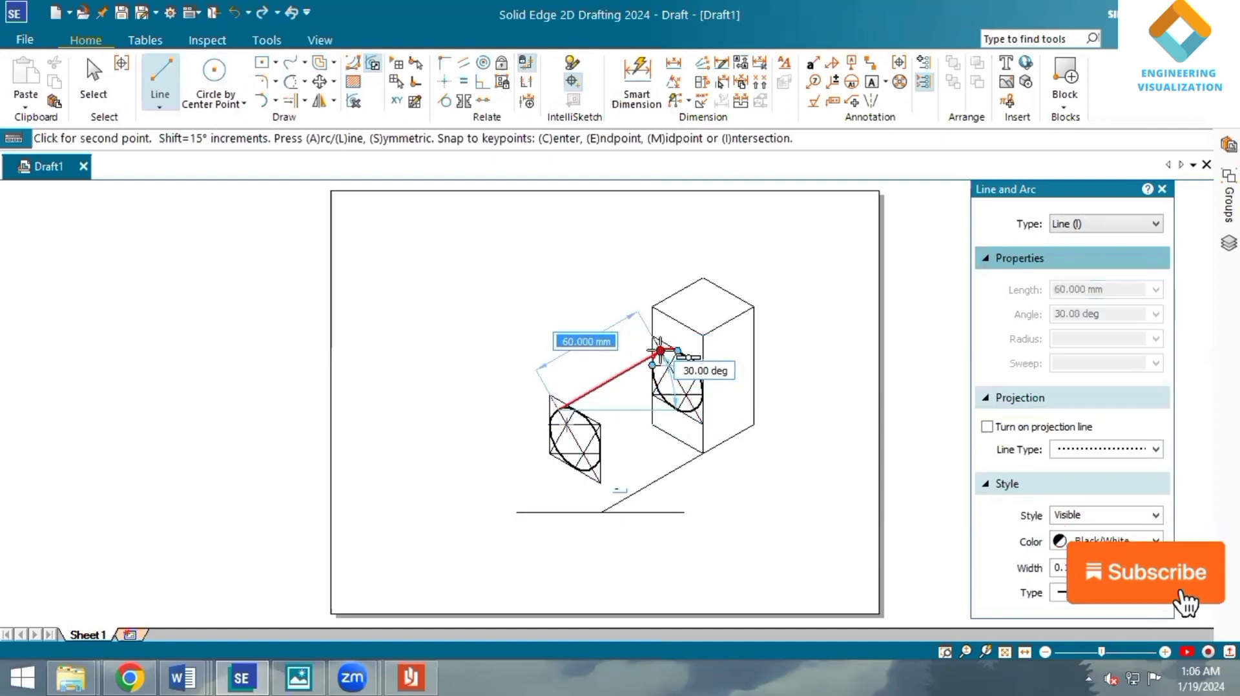
{"action": "left_click", "coordinate": [659, 350]}
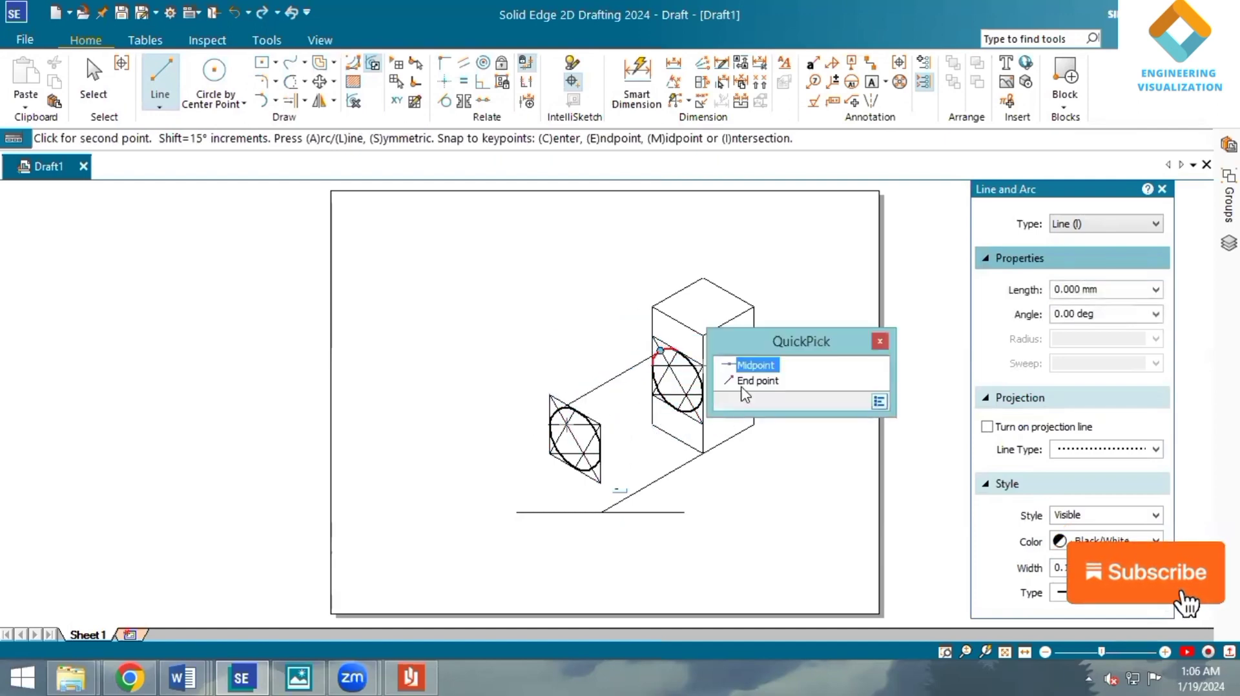
{"action": "left_click", "coordinate": [754, 365]}
{"action": "left_click", "coordinate": [600, 425]}
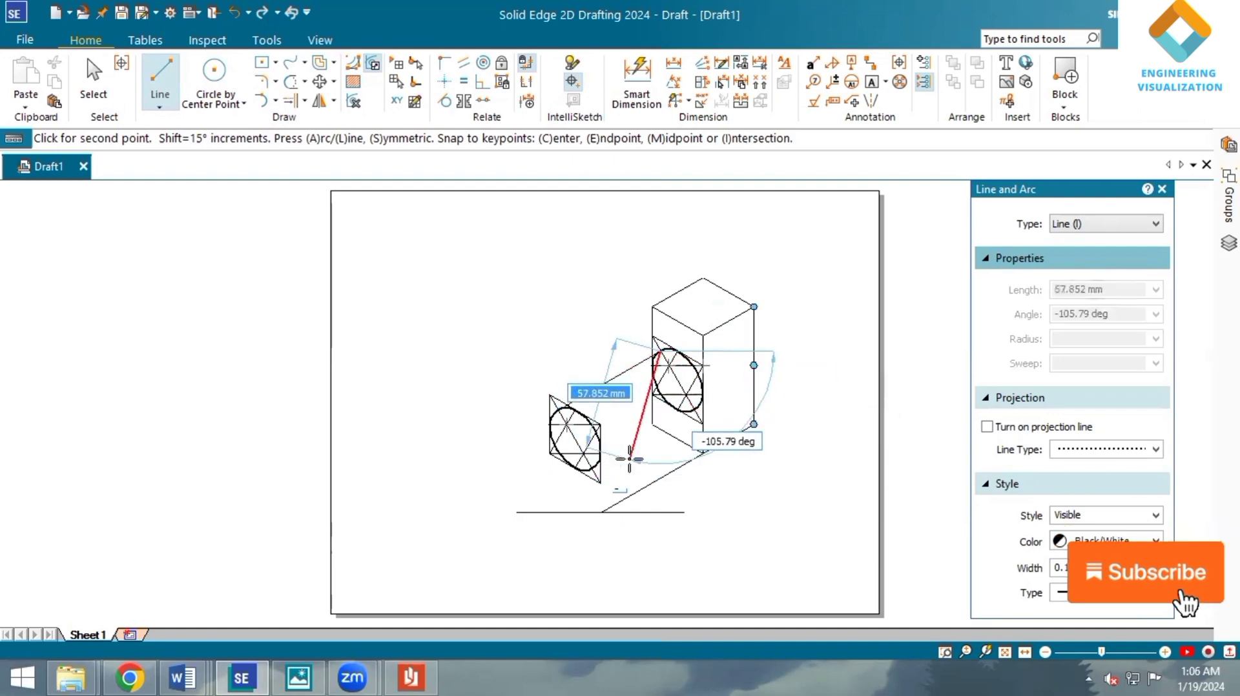
{"action": "left_click", "coordinate": [601, 482]}
{"action": "scroll", "coordinate": [594, 478], "scroll_direction": "up", "scroll_amount": 2}
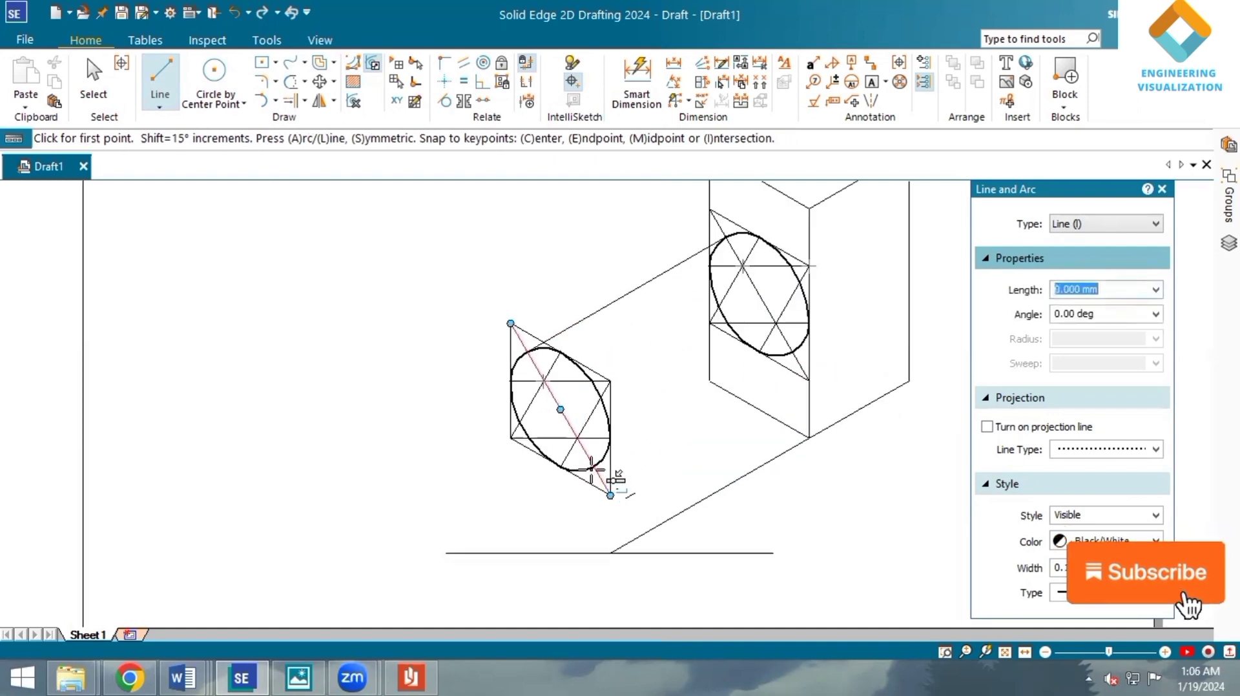
{"action": "left_click", "coordinate": [593, 466]}
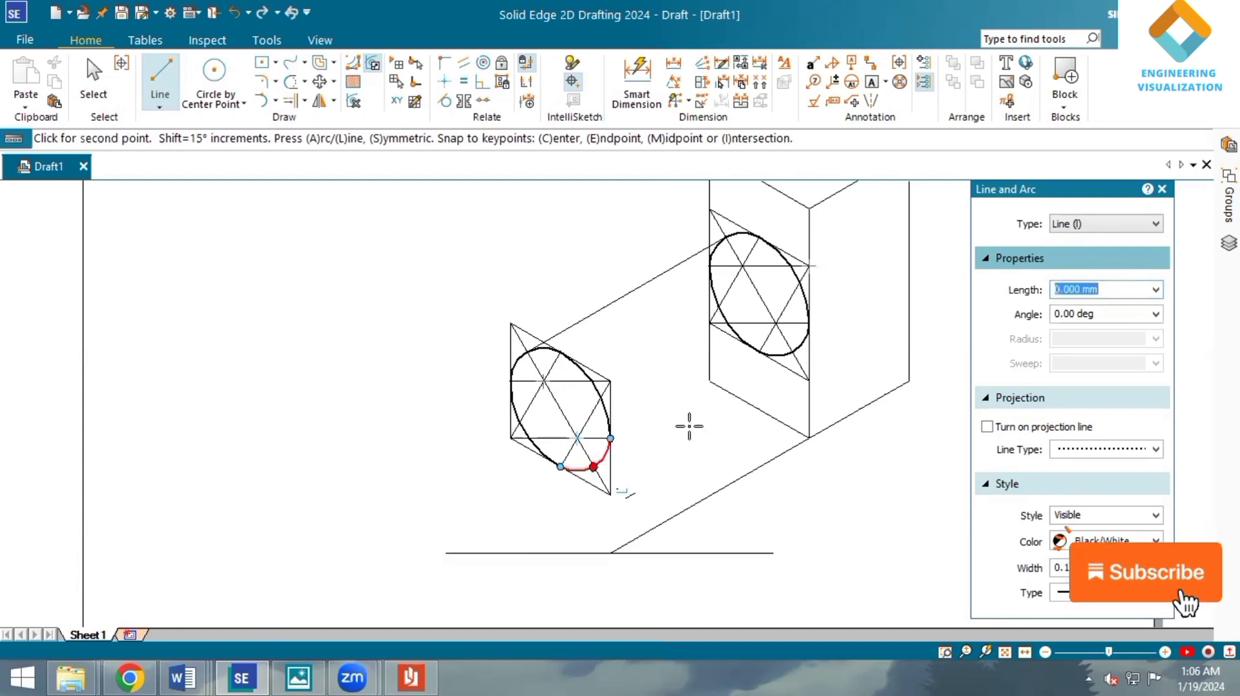
{"action": "left_click", "coordinate": [792, 352]}
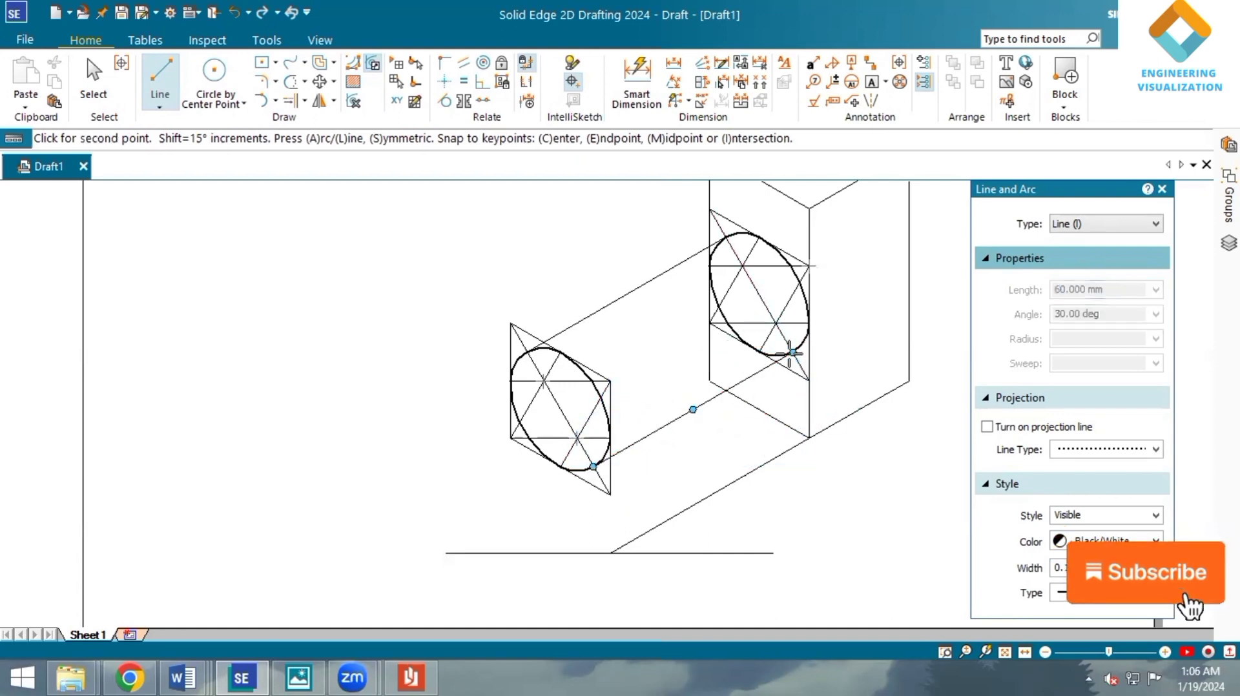
{"action": "key", "text": "Escape"}
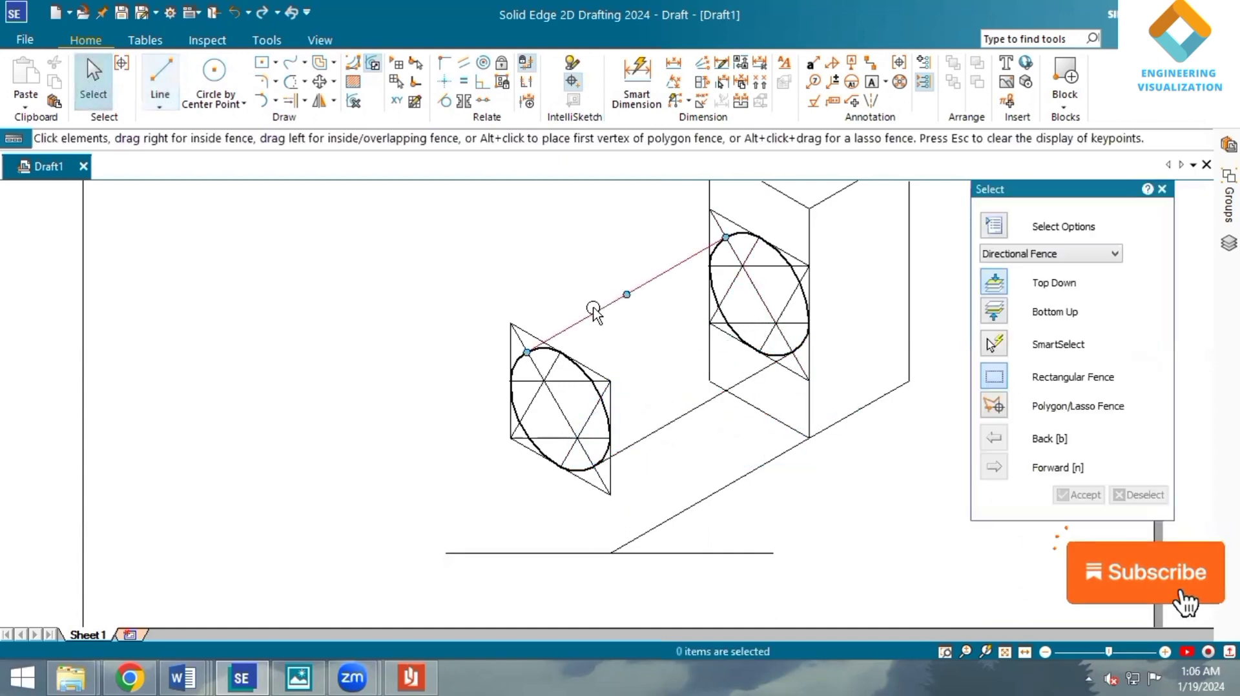
- Set the line width of both tangent lines of the cylinder to 0.50 mm
{"action": "left_click", "coordinate": [629, 292]}
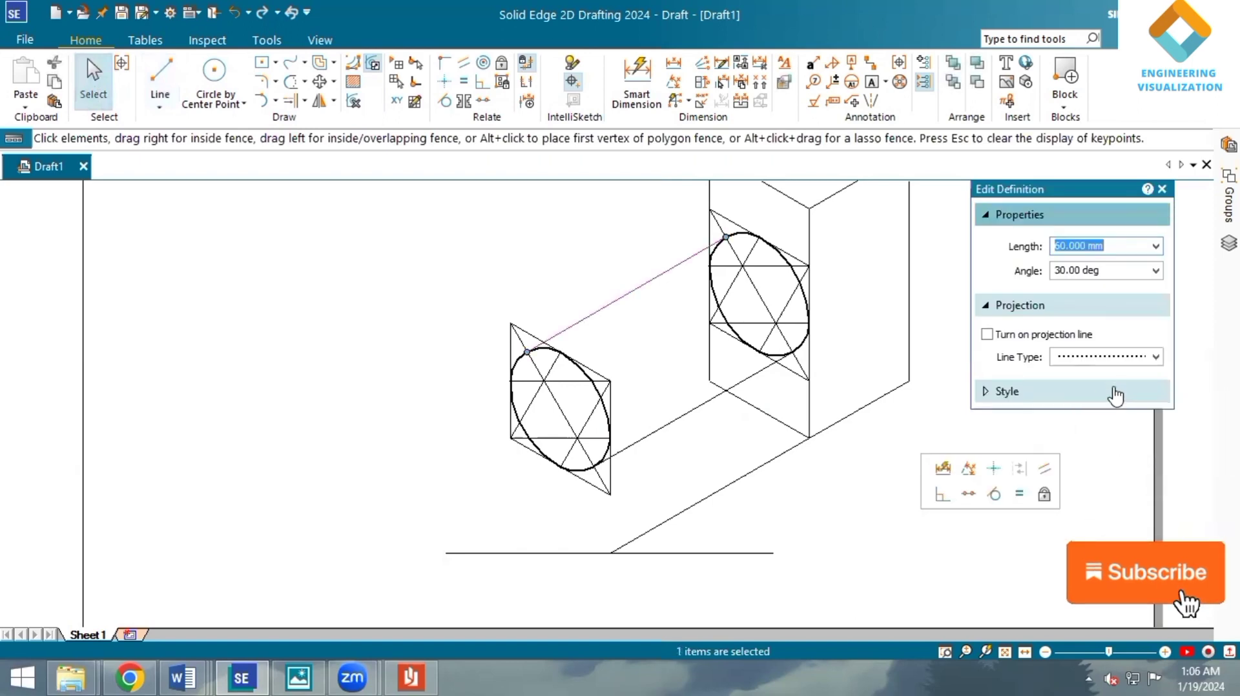
{"action": "left_click", "coordinate": [1115, 392]}
{"action": "left_click", "coordinate": [1155, 475]}
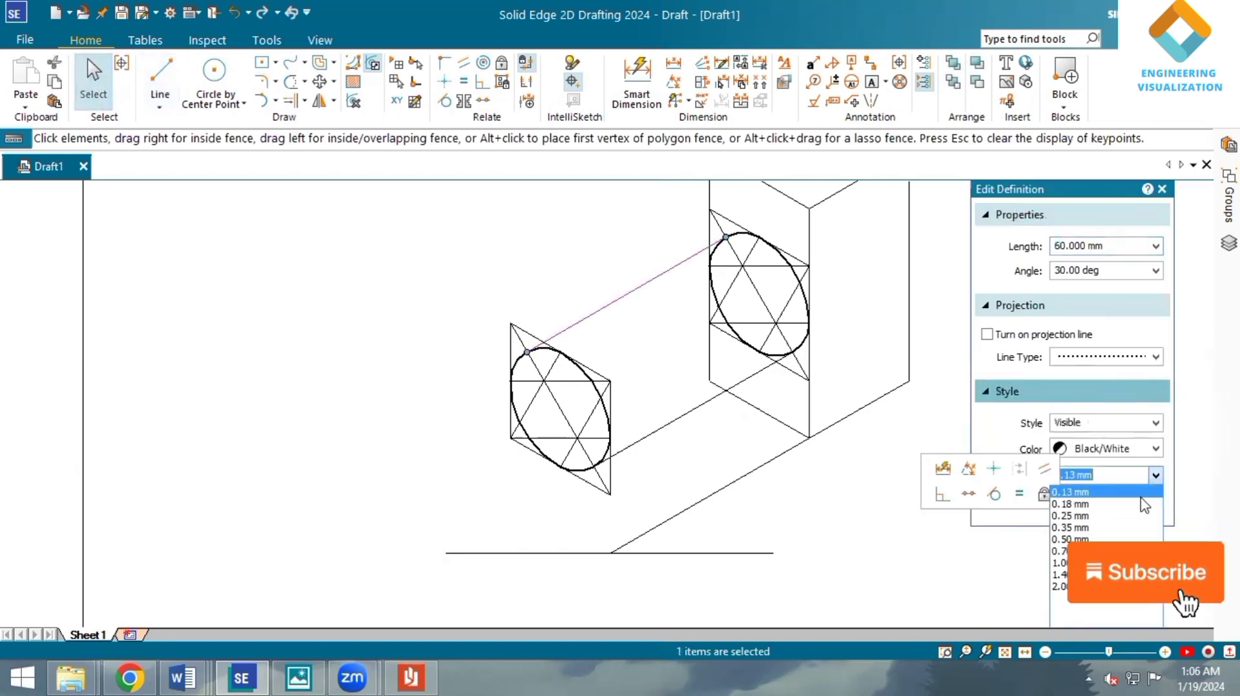
{"action": "left_click", "coordinate": [1113, 539]}
{"action": "left_click", "coordinate": [693, 409]}
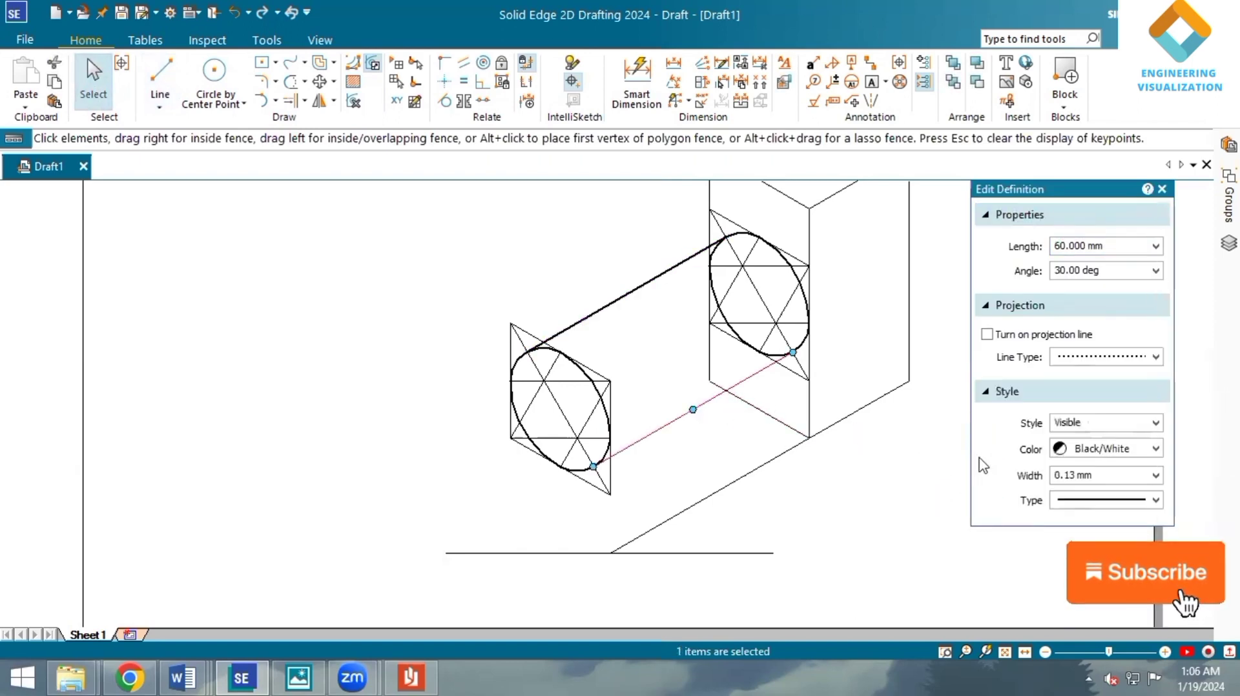
{"action": "left_click", "coordinate": [1155, 475]}
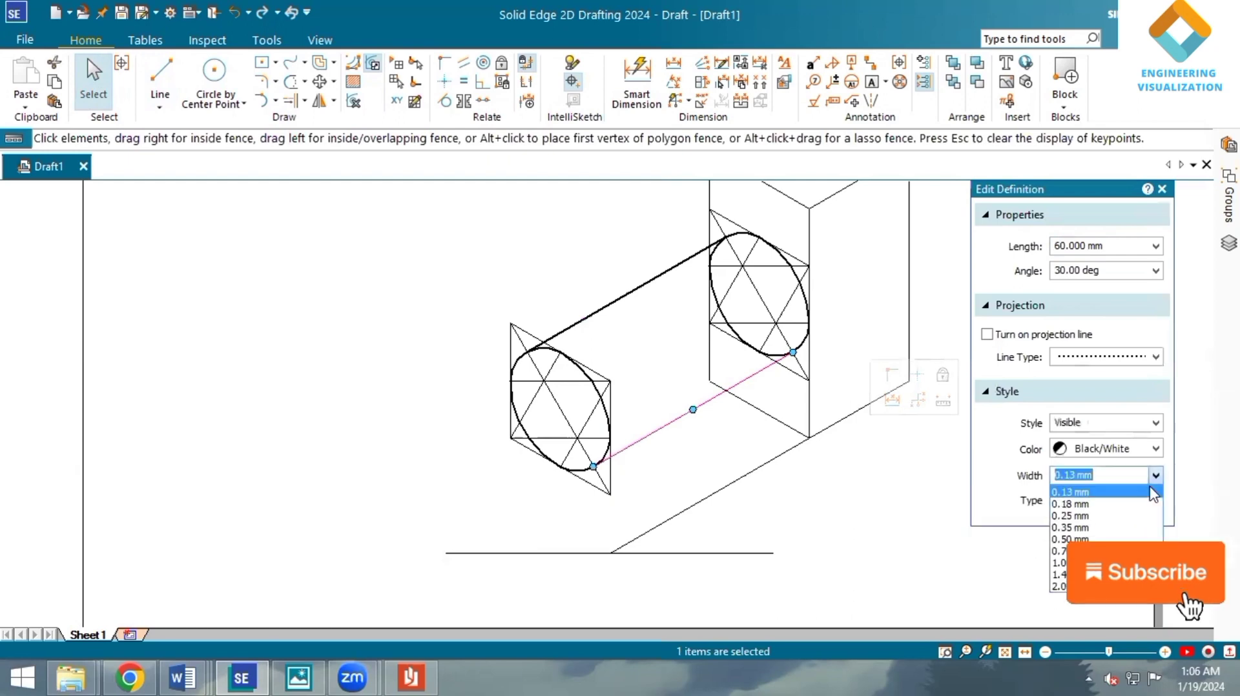
{"action": "left_click", "coordinate": [1121, 539]}
{"action": "key", "text": "Escape"}
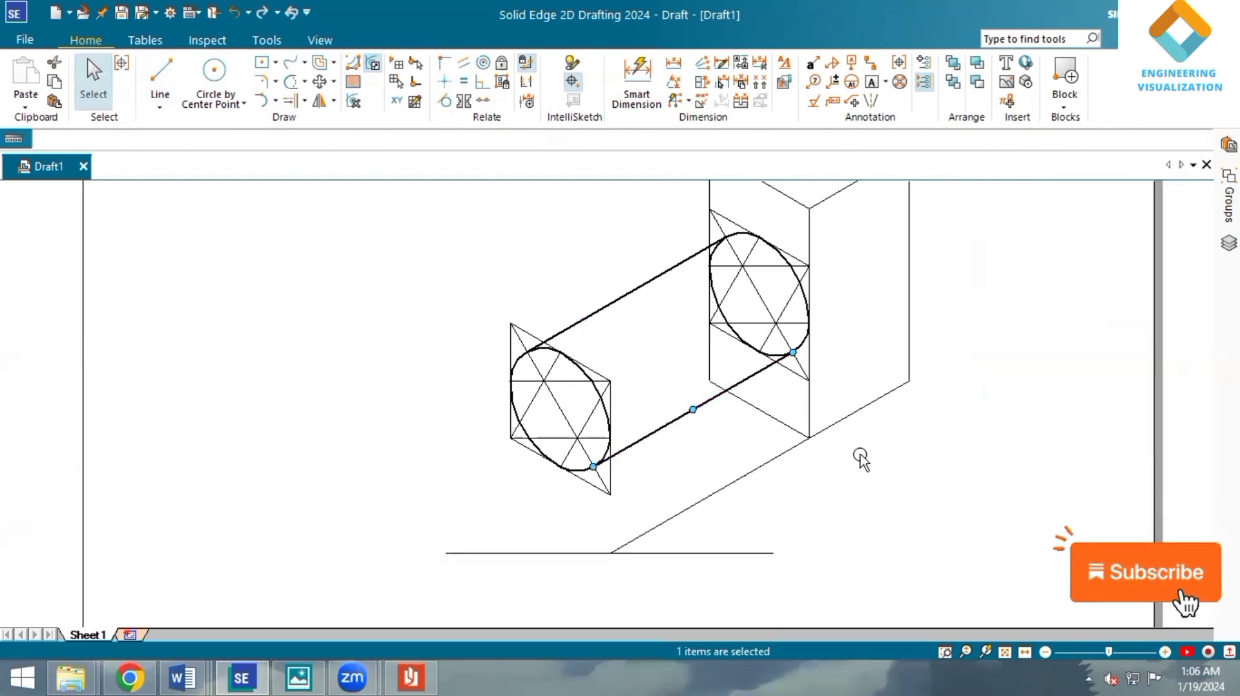
- Dimension the angle between the inclined construction line and the horizontal reference line
{"action": "left_click", "coordinate": [674, 83]}
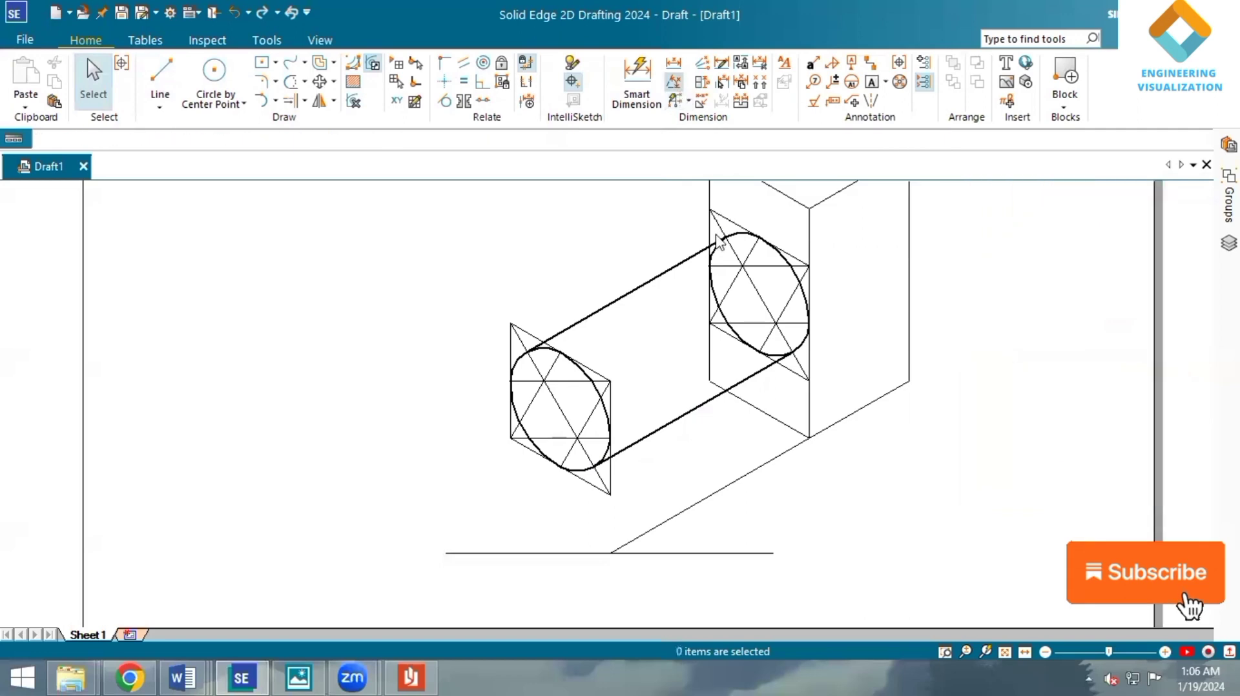
{"action": "left_click", "coordinate": [672, 517]}
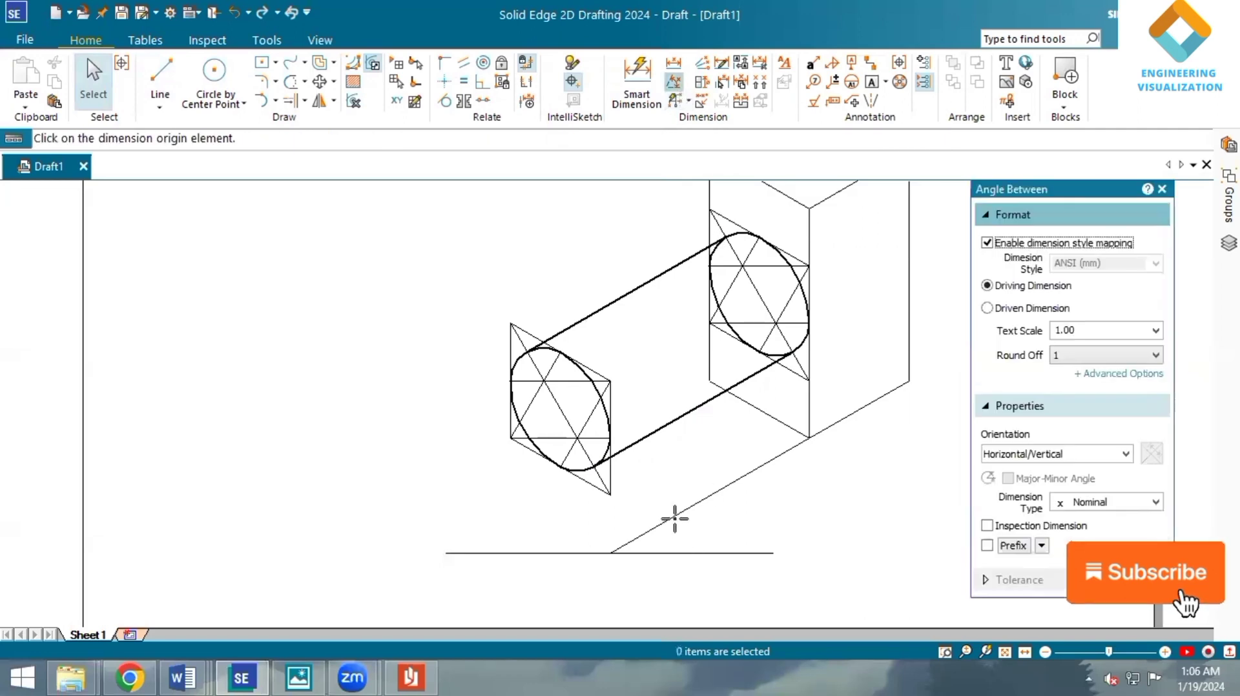
{"action": "left_click", "coordinate": [687, 552]}
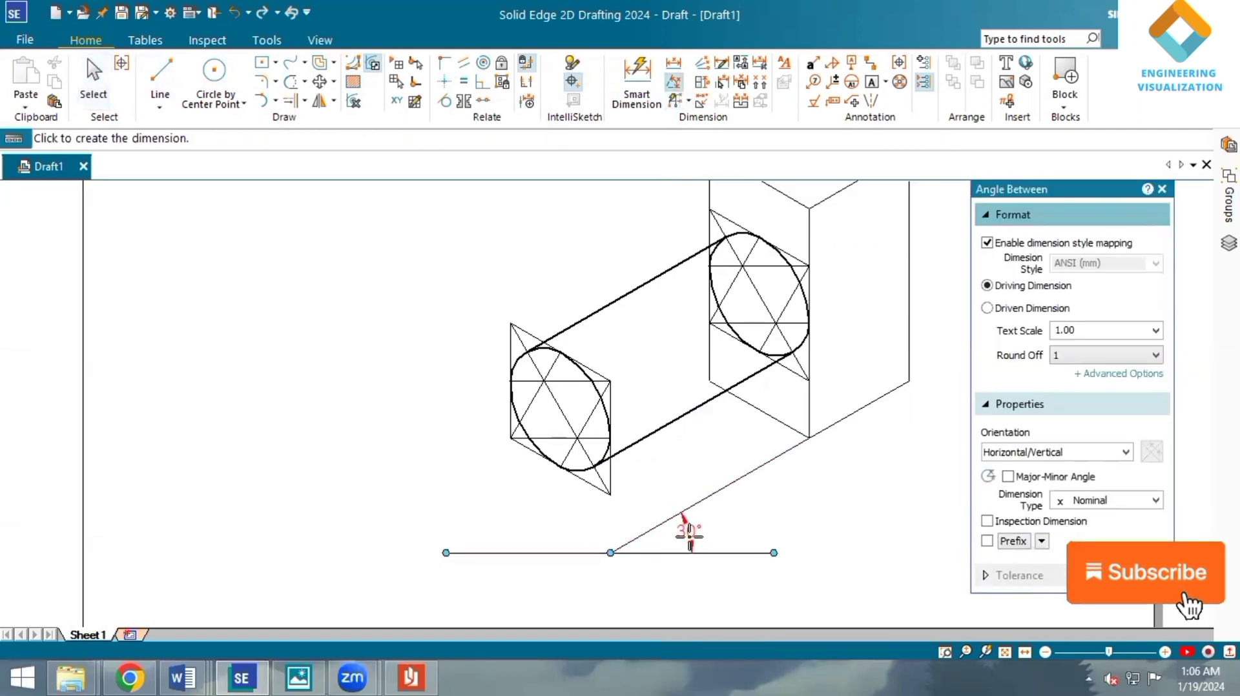
{"action": "left_click", "coordinate": [832, 523]}
{"action": "scroll", "coordinate": [833, 523], "scroll_direction": "down", "scroll_amount": 3}
- Delete the inclined construction line running from the horizontal reference line to the prism's lowest corner
{"action": "left_click", "coordinate": [96, 95]}
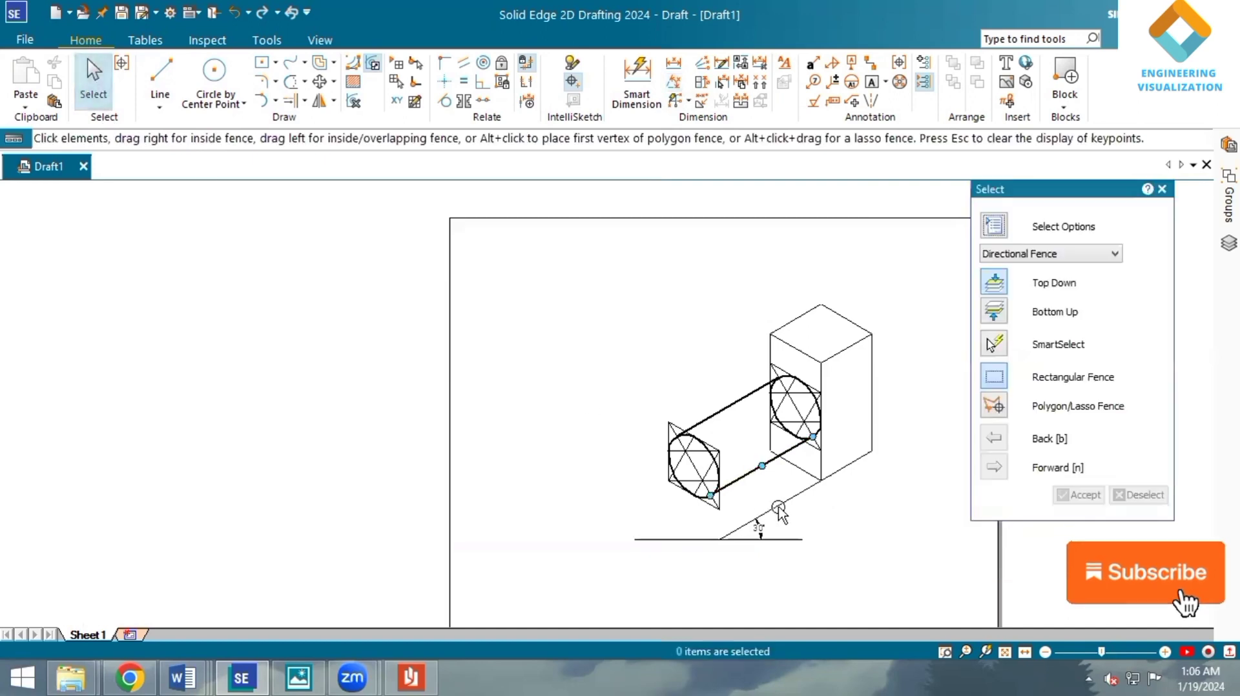
{"action": "left_click", "coordinate": [778, 510]}
{"action": "key", "text": "Delete"}
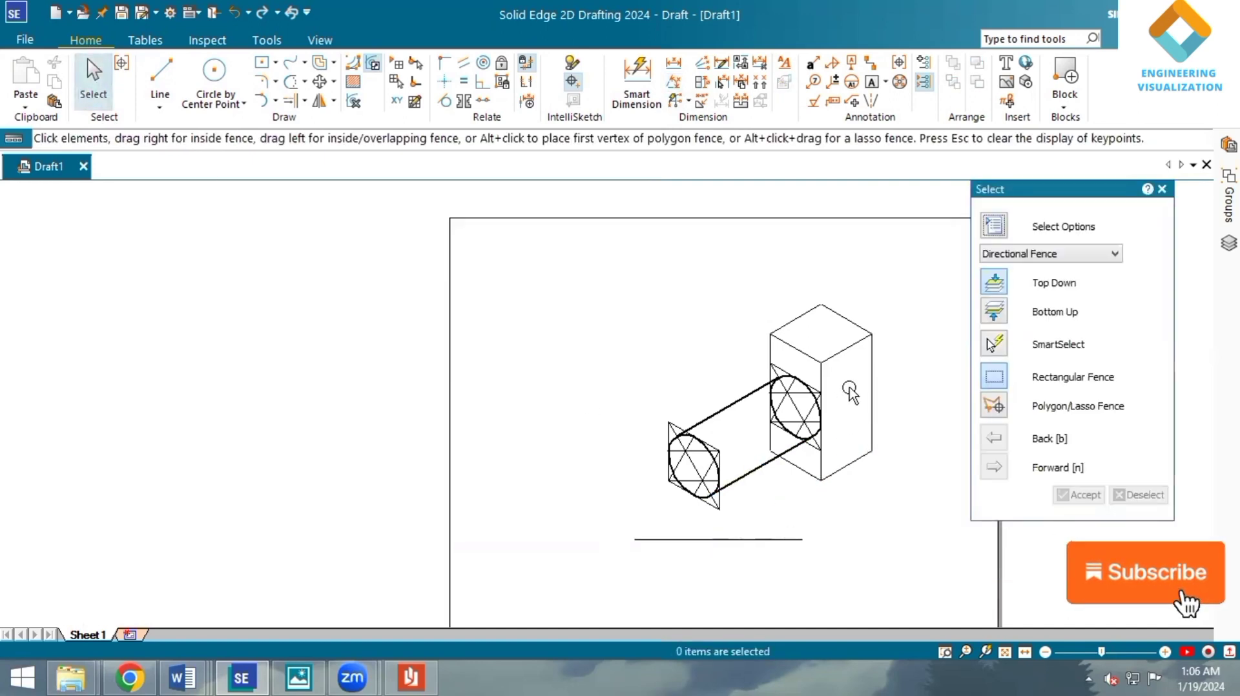
- Set the line width of all prism edges except the lower edge of the right face to 0.50 mm
{"action": "left_click", "coordinate": [871, 394]}
{"action": "left_click", "coordinate": [846, 348], "text": "ctrl"}
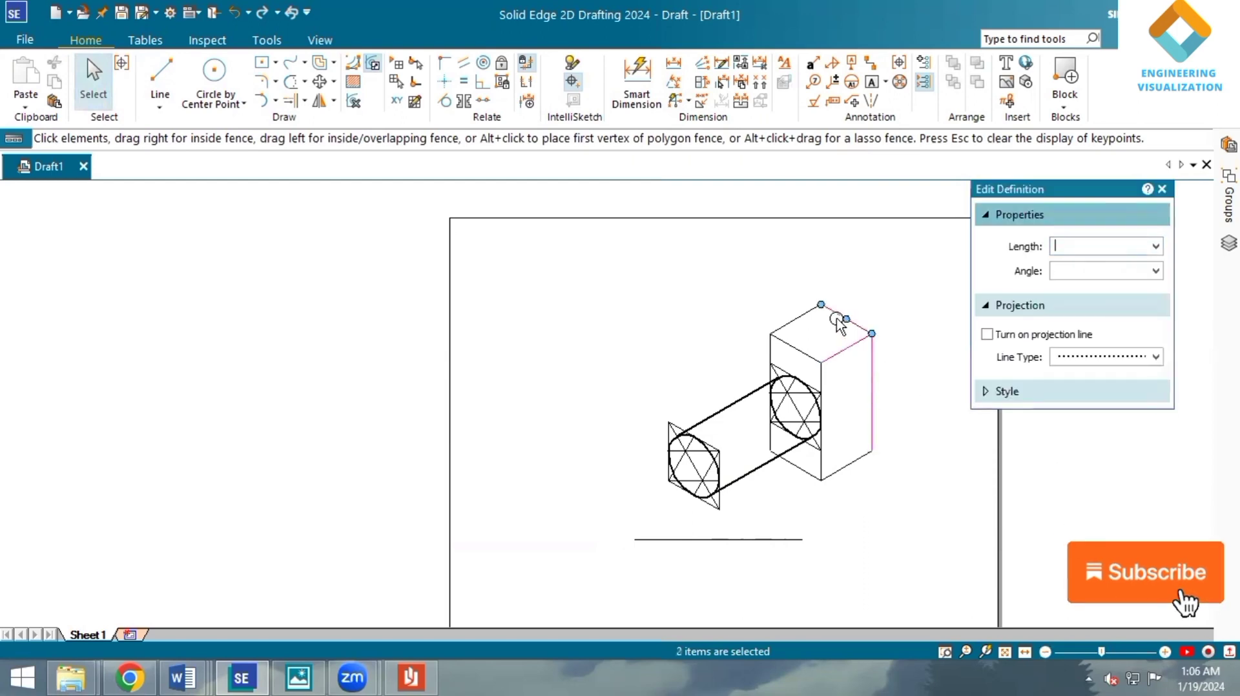
{"action": "left_click", "coordinate": [846, 319], "text": "ctrl"}
{"action": "left_click", "coordinate": [796, 321], "text": "ctrl"}
{"action": "left_click", "coordinate": [789, 347], "text": "ctrl"}
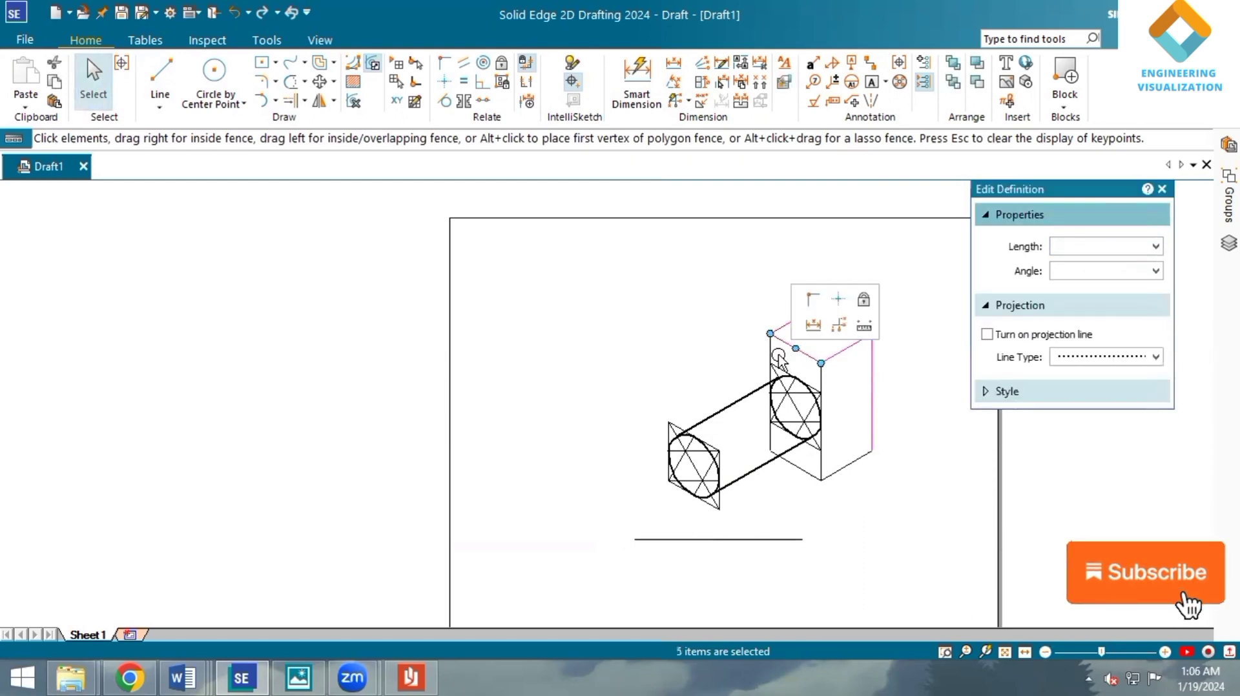
{"action": "left_click", "coordinate": [806, 473], "text": "ctrl"}
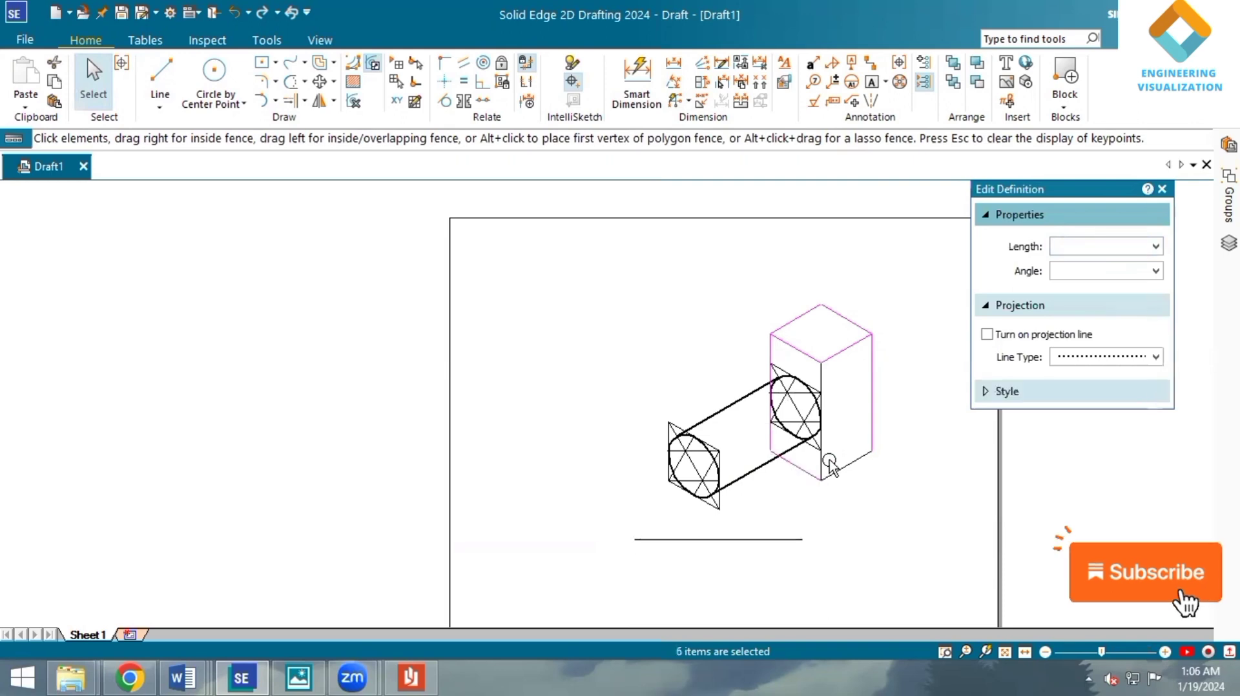
{"action": "left_click", "coordinate": [822, 464], "text": "ctrl"}
{"action": "left_click", "coordinate": [1112, 397]}
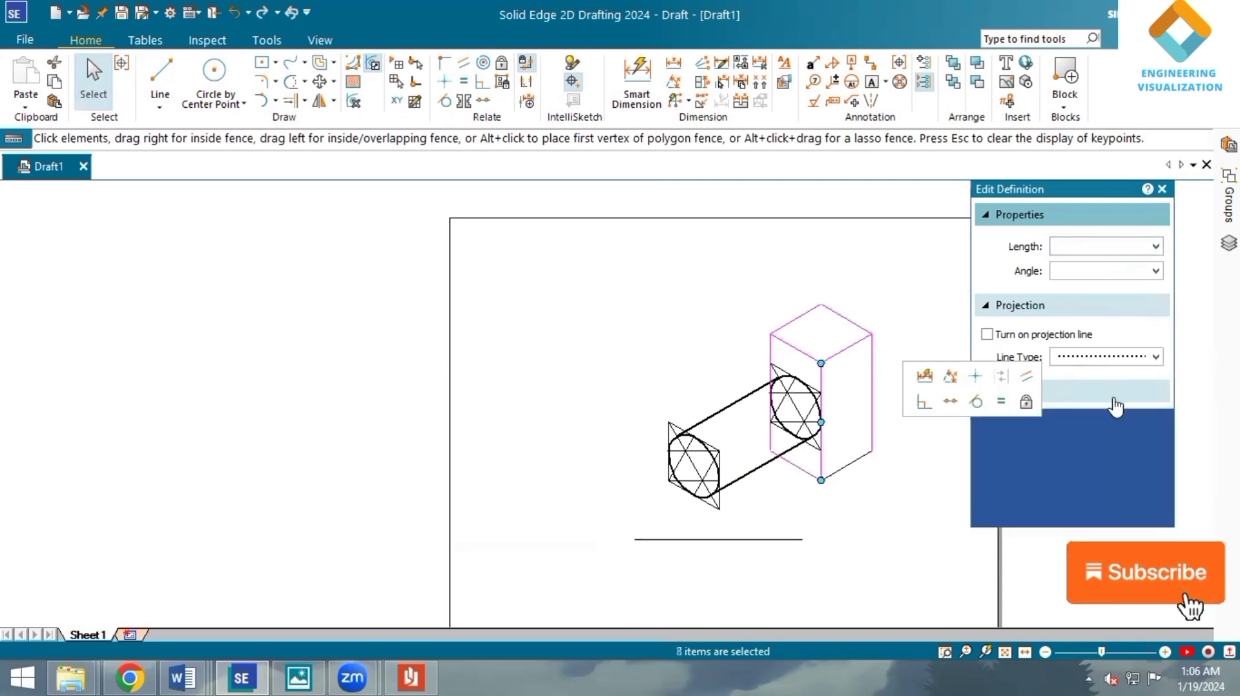
{"action": "left_click", "coordinate": [1155, 476]}
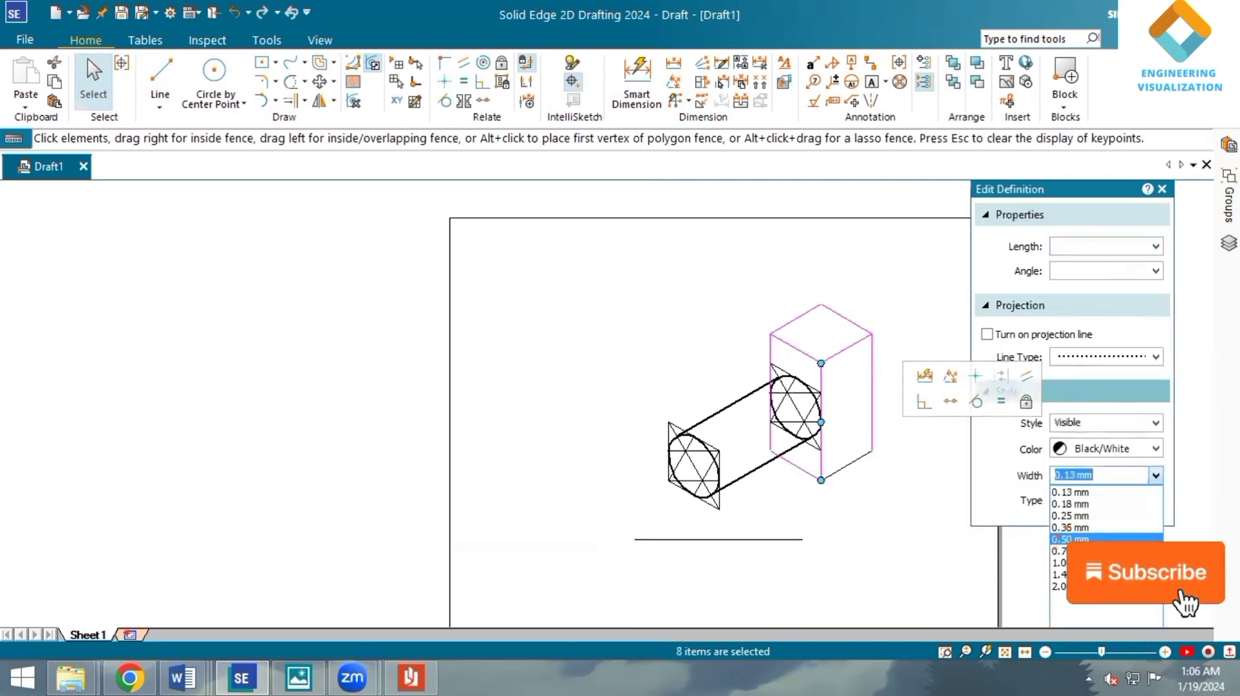
{"action": "left_click", "coordinate": [1071, 533]}
{"action": "left_click", "coordinate": [880, 501]}
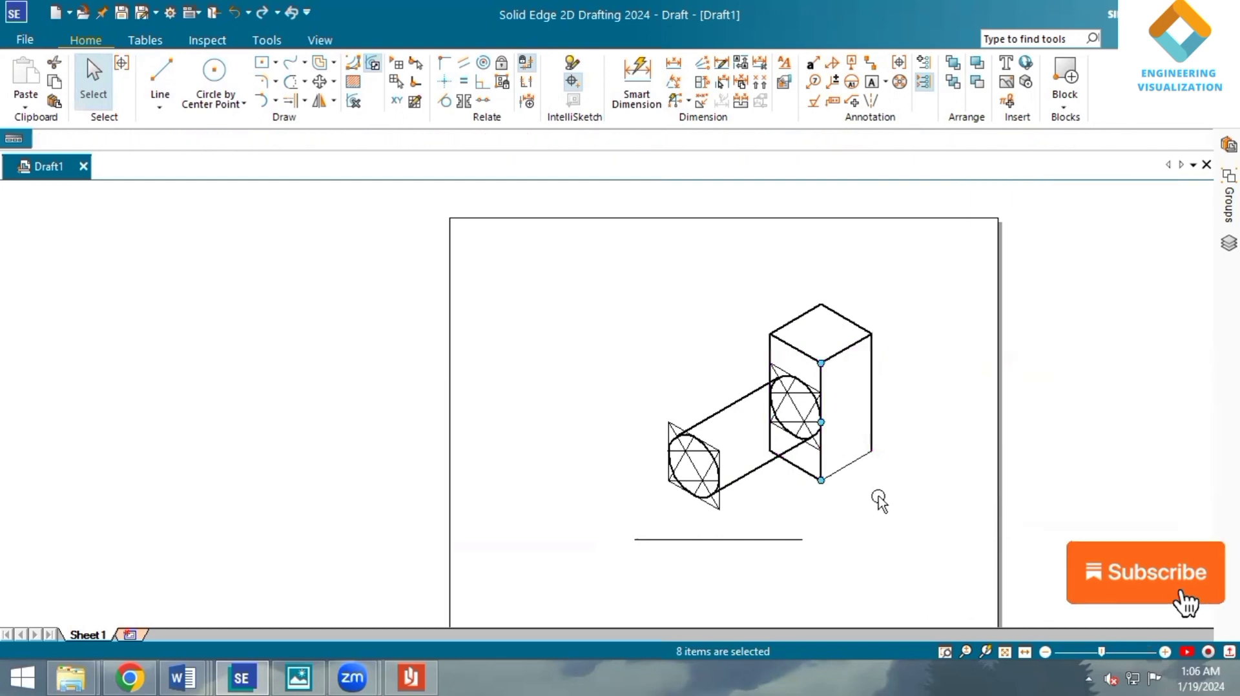
- Set the line width of the lower edge of the prism's right face to 0.50 mm
{"action": "left_click", "coordinate": [849, 467]}
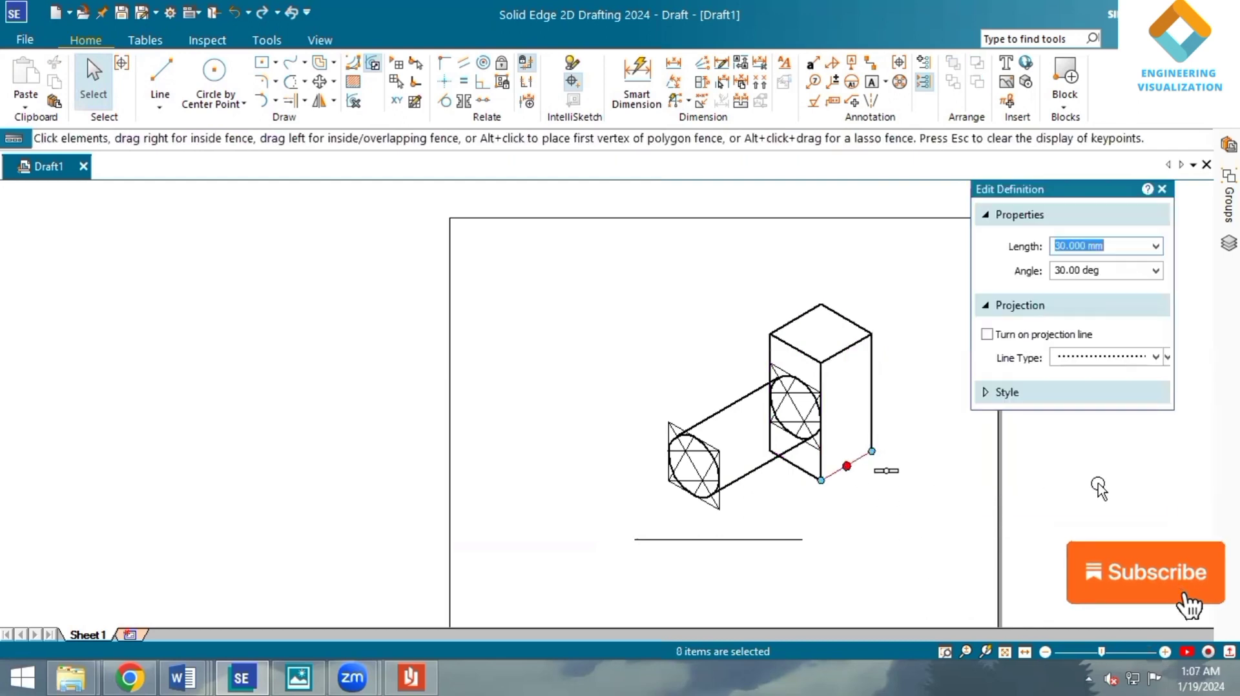
{"action": "left_click", "coordinate": [1135, 392]}
{"action": "left_click", "coordinate": [1155, 476]}
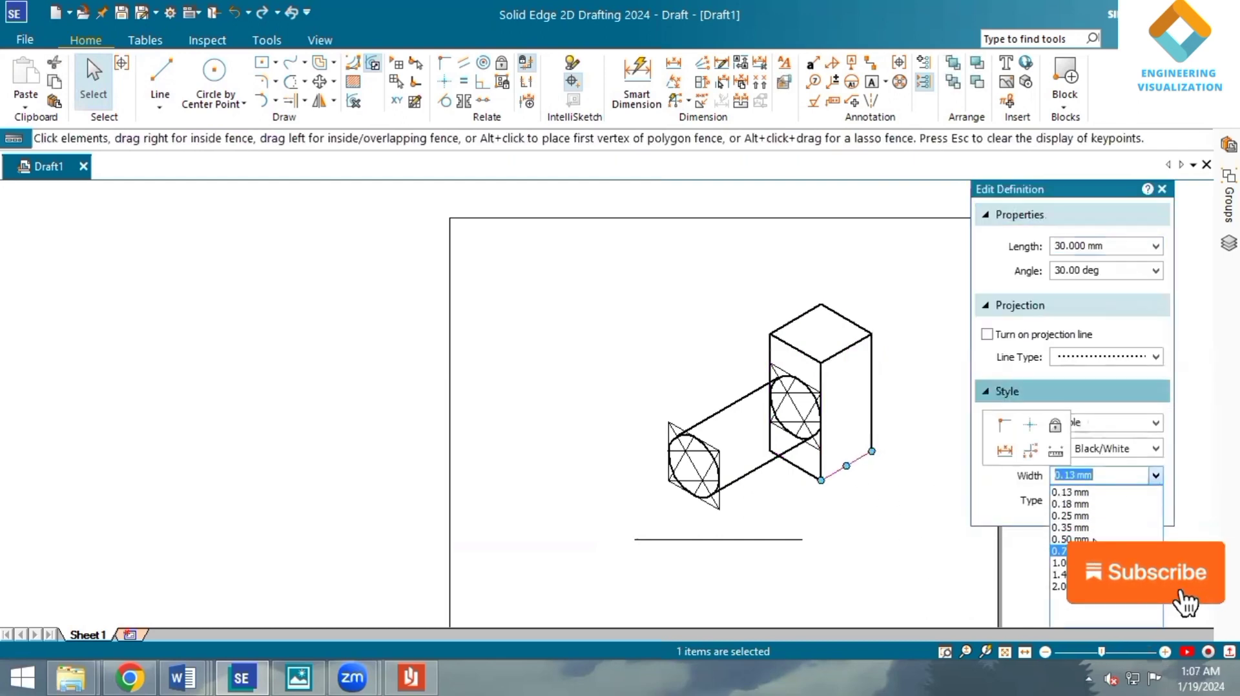
{"action": "left_click", "coordinate": [1094, 539]}
{"action": "left_click", "coordinate": [933, 540]}
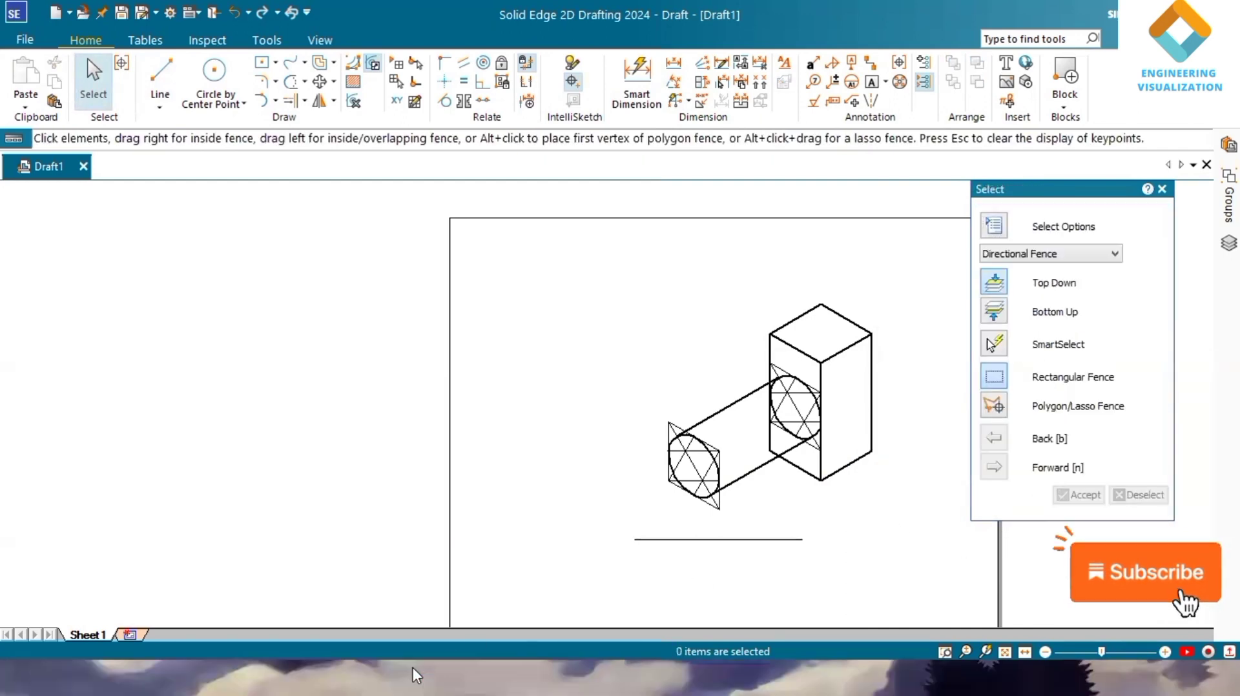
- Check the question paper in Reader and add a new blank sheet to the Solid Edge draft for the next question
{"action": "left_click", "coordinate": [412, 672]}
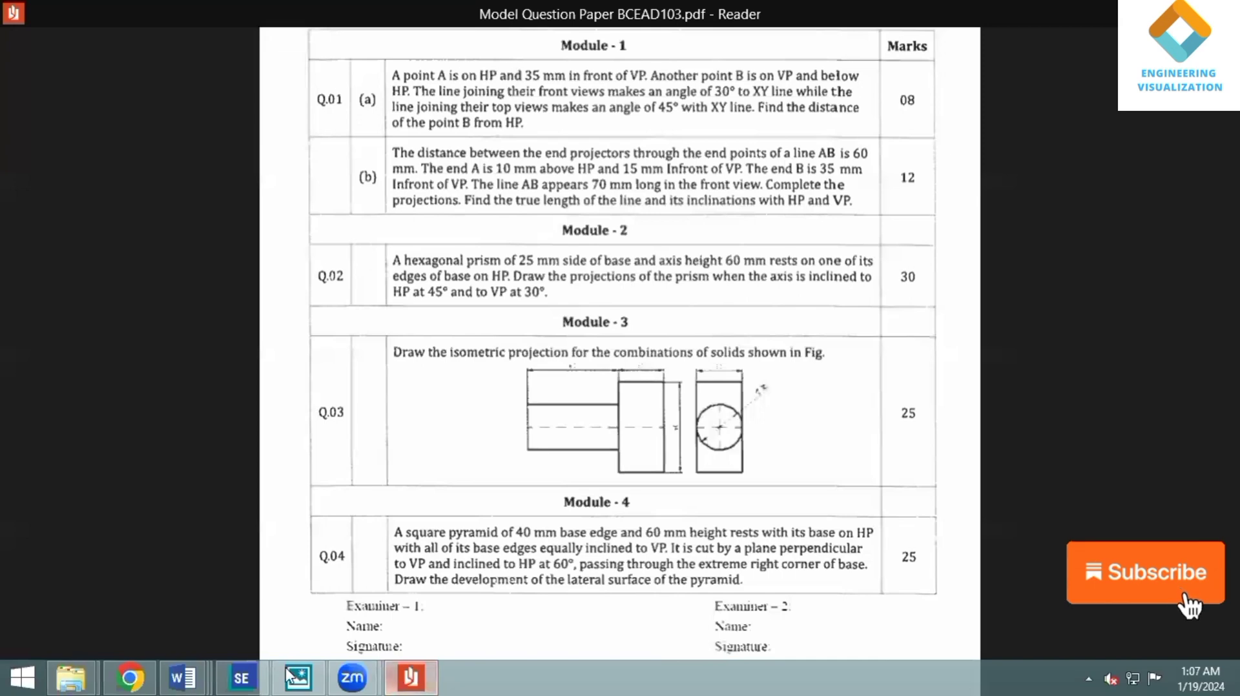
{"action": "left_click", "coordinate": [238, 676]}
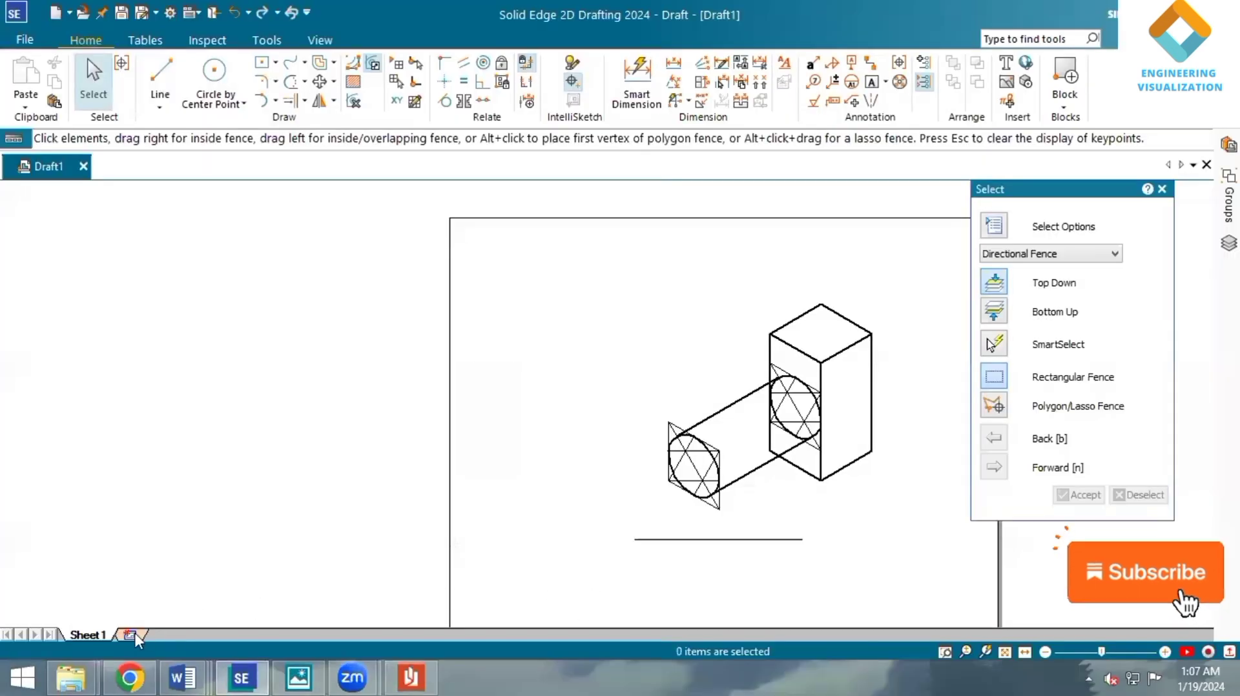
{"action": "left_click", "coordinate": [130, 634]}
{"action": "left_click", "coordinate": [1005, 650]}
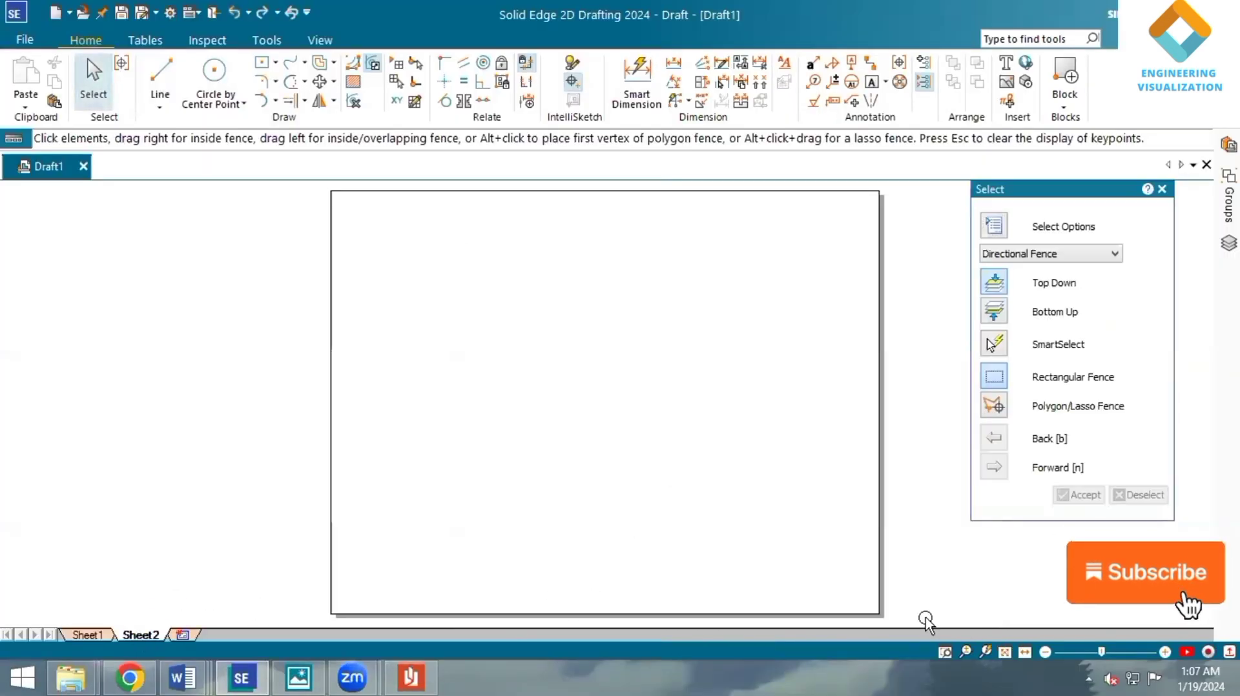
{"action": "left_click", "coordinate": [106, 636]}
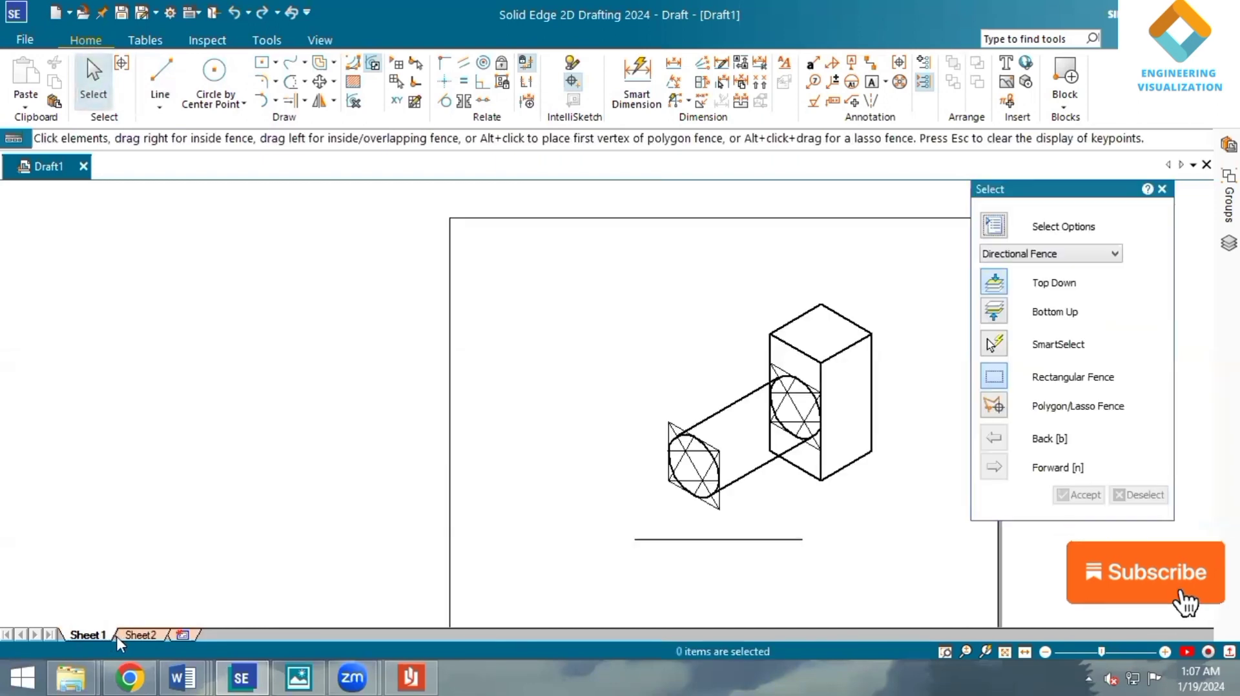
{"action": "left_click", "coordinate": [131, 637]}
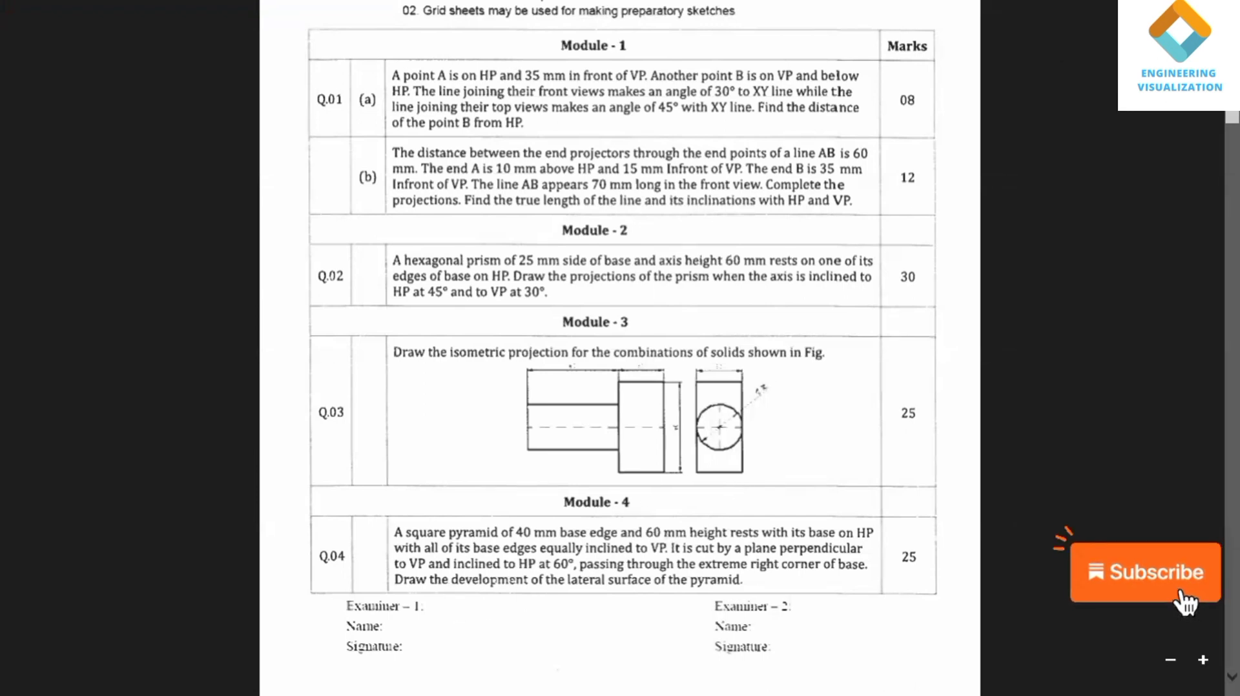
{"action": "mouse_move", "coordinate": [1195, 2]}
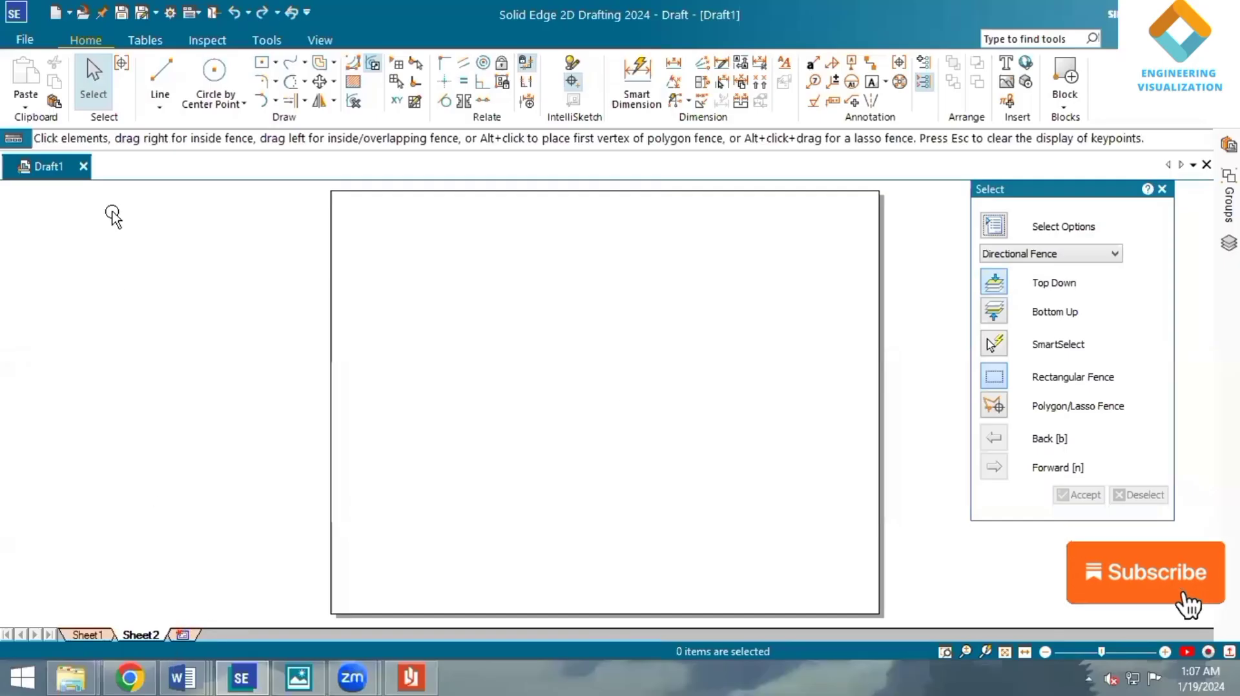
- Draw a horizontal reference line across the left part of the sheet at about mid-height
{"action": "left_click", "coordinate": [160, 76]}
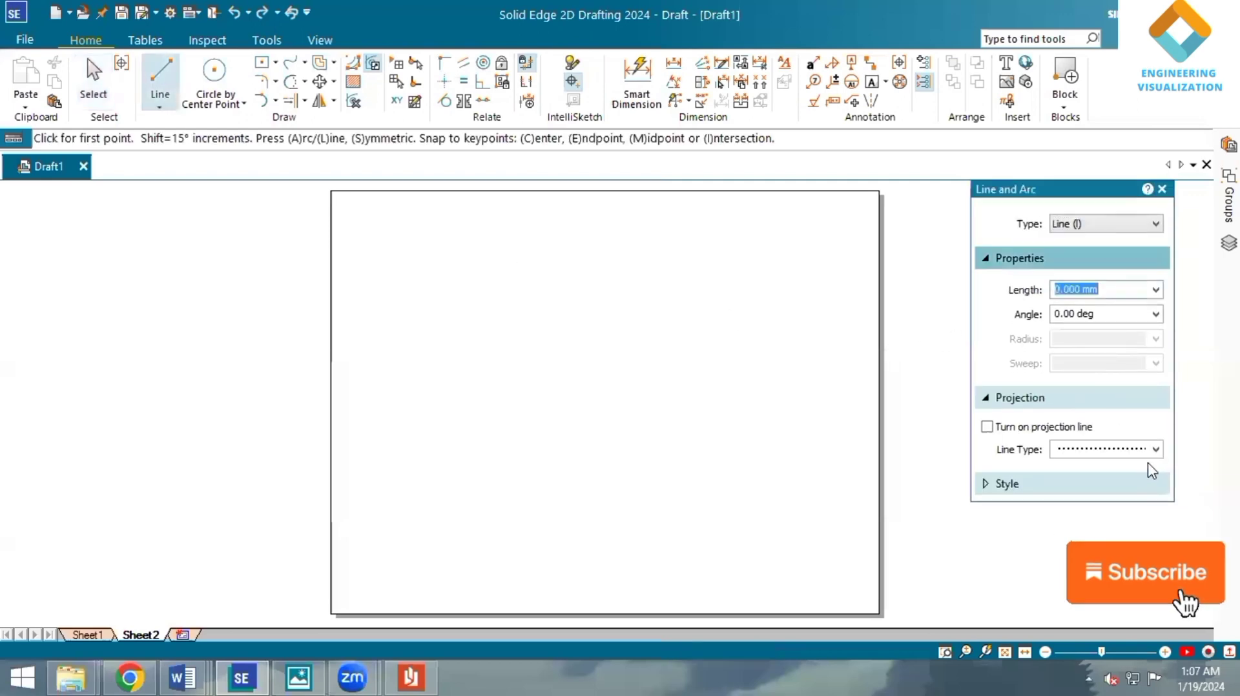
{"action": "left_click", "coordinate": [1133, 498]}
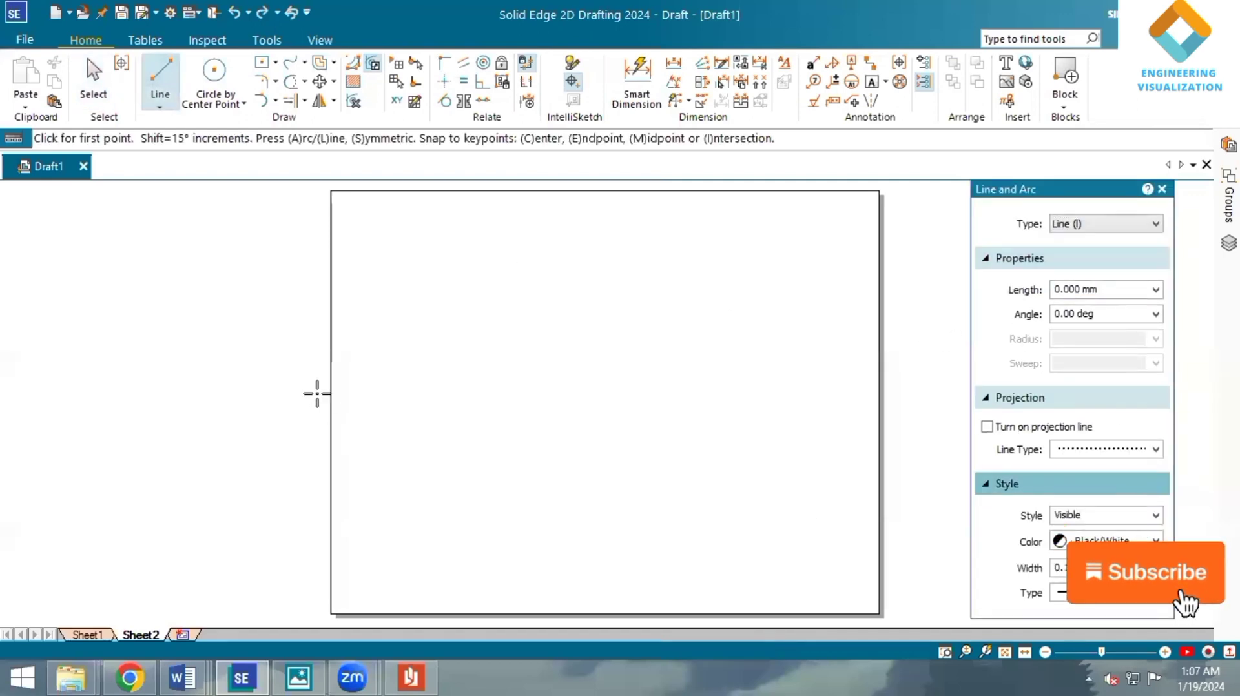
{"action": "left_click", "coordinate": [340, 396]}
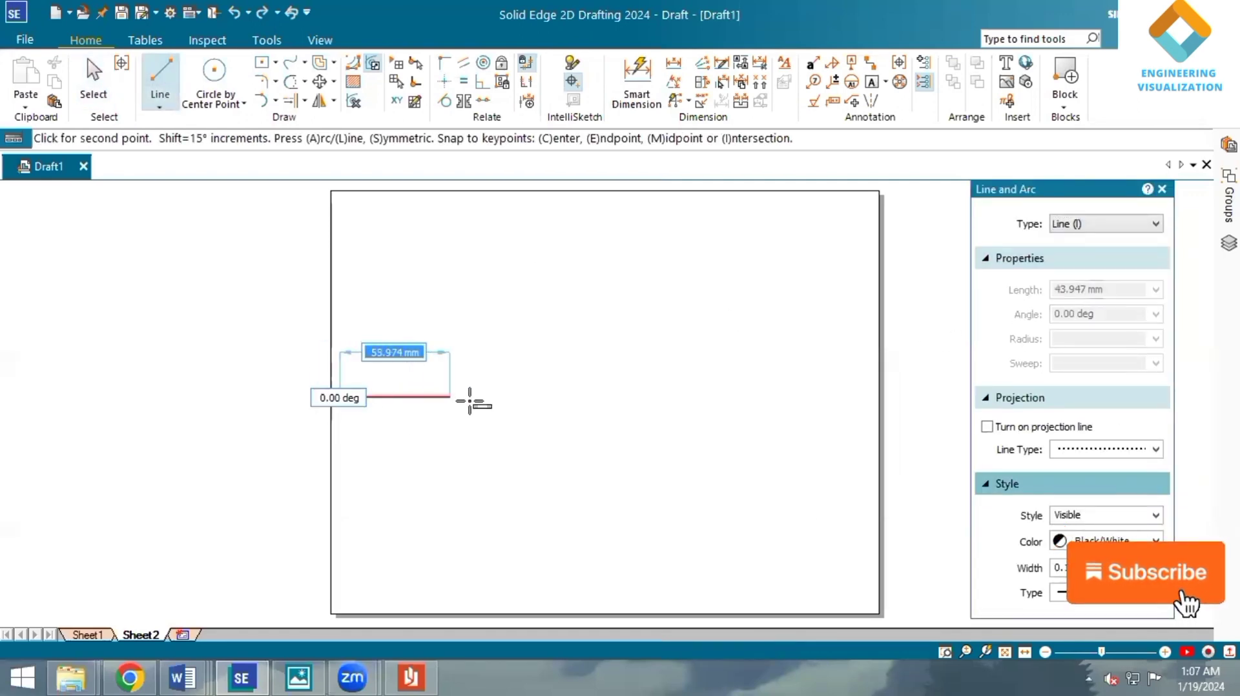
{"action": "left_click", "coordinate": [514, 403]}
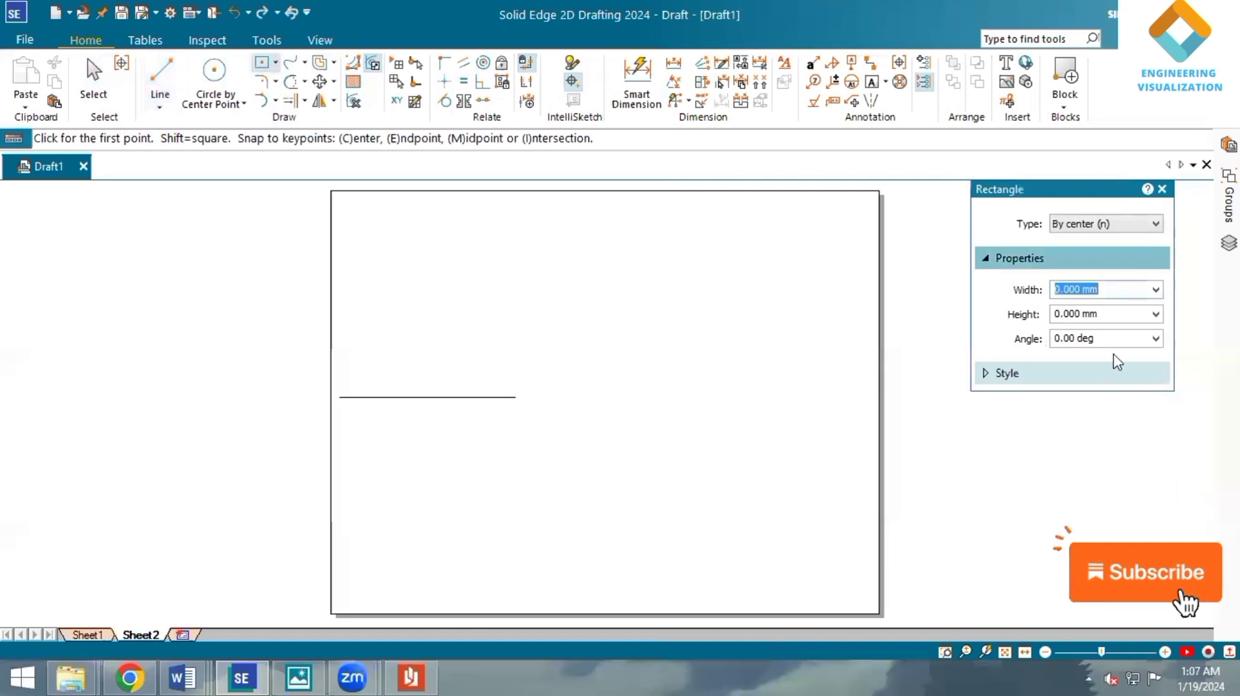
- Draw a 40 x 40 mm square by center below the reference line, rotated 45 degrees, with a 0.50 mm line width
{"action": "left_click", "coordinate": [1129, 381]}
{"action": "left_click", "coordinate": [1156, 457]}
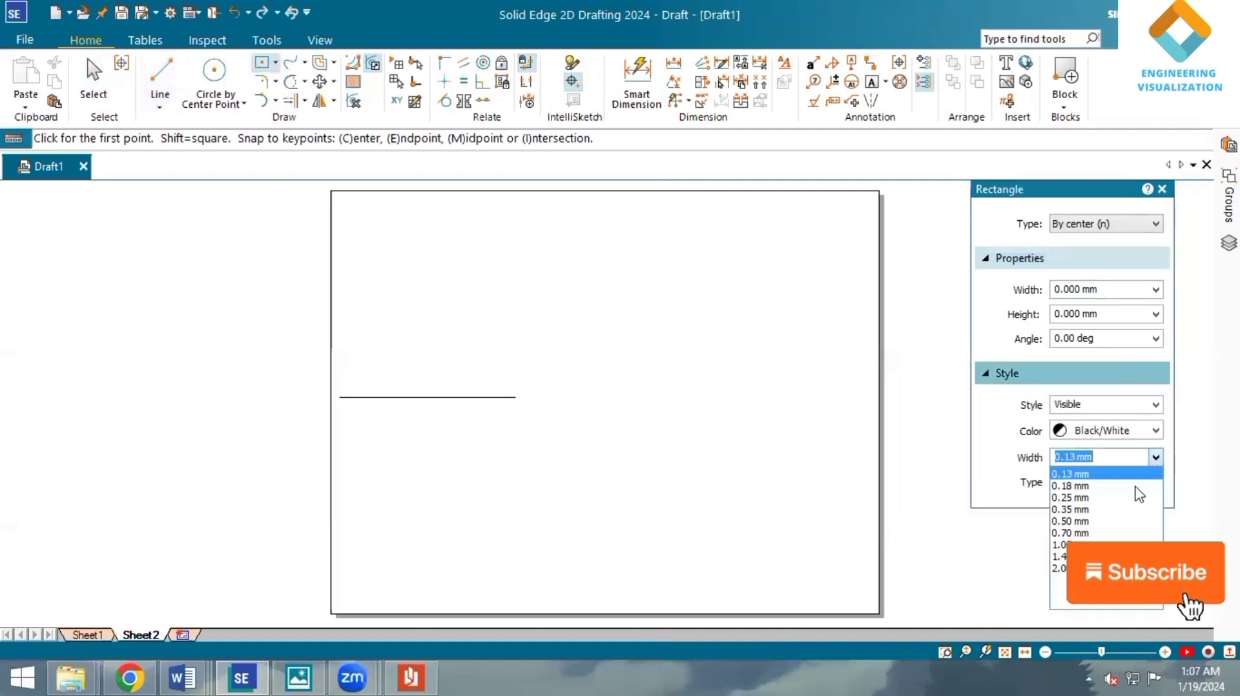
{"action": "left_click", "coordinate": [1124, 522]}
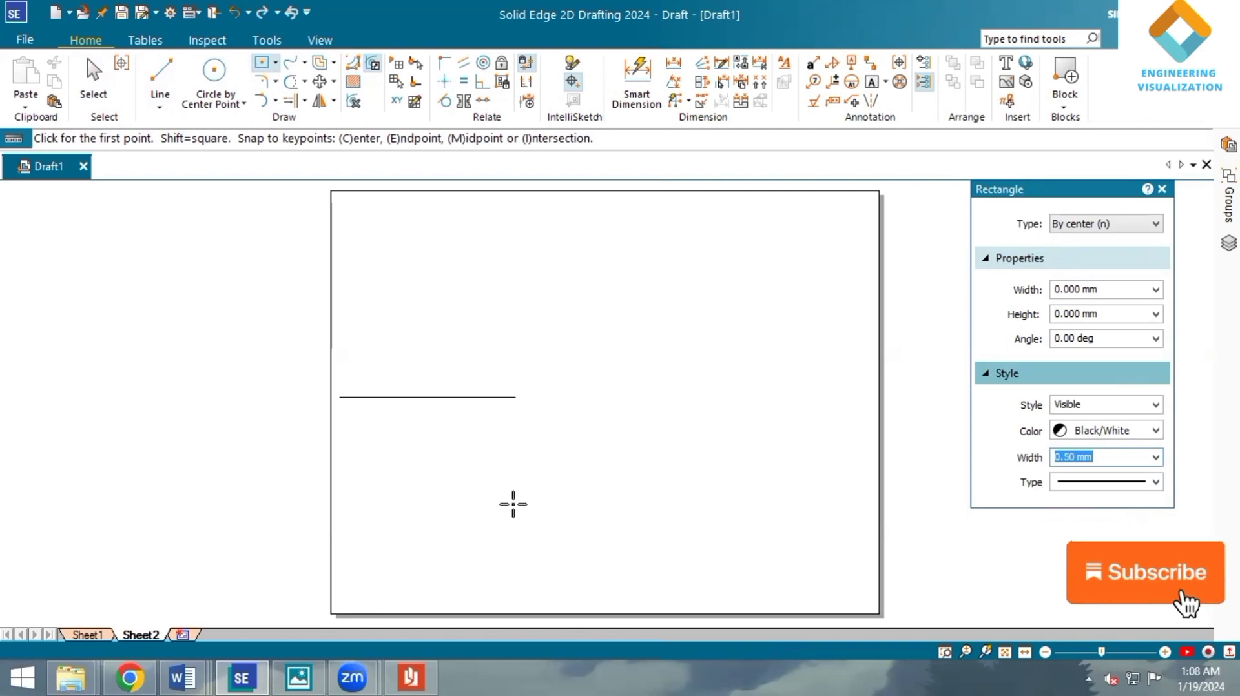
{"action": "left_click", "coordinate": [424, 497]}
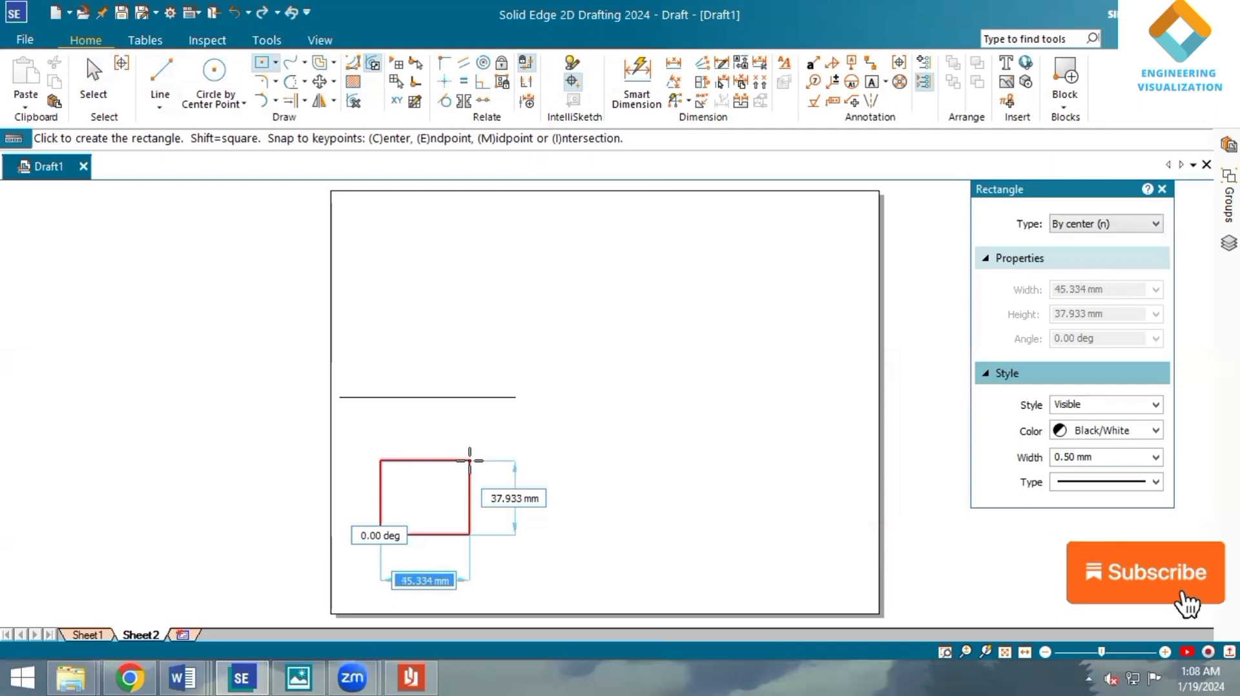
{"action": "type", "text": "40"}
{"action": "key", "text": "Tab"}
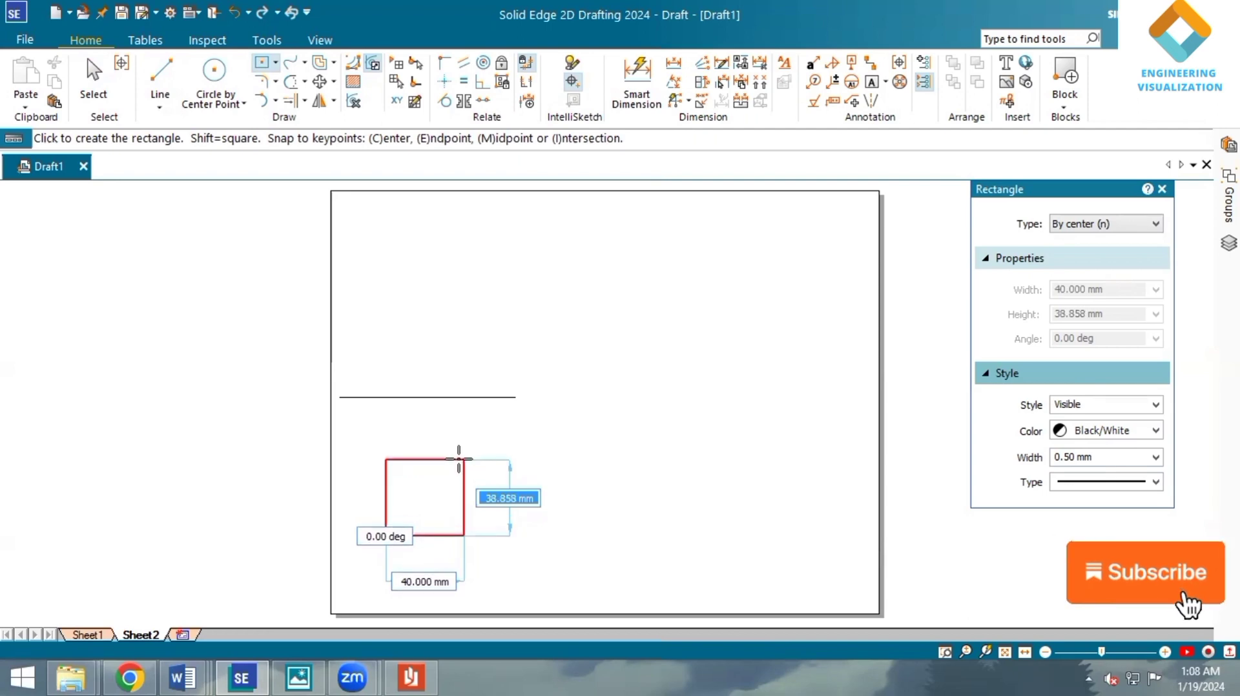
{"action": "type", "text": "40"}
{"action": "key", "text": "Tab"}
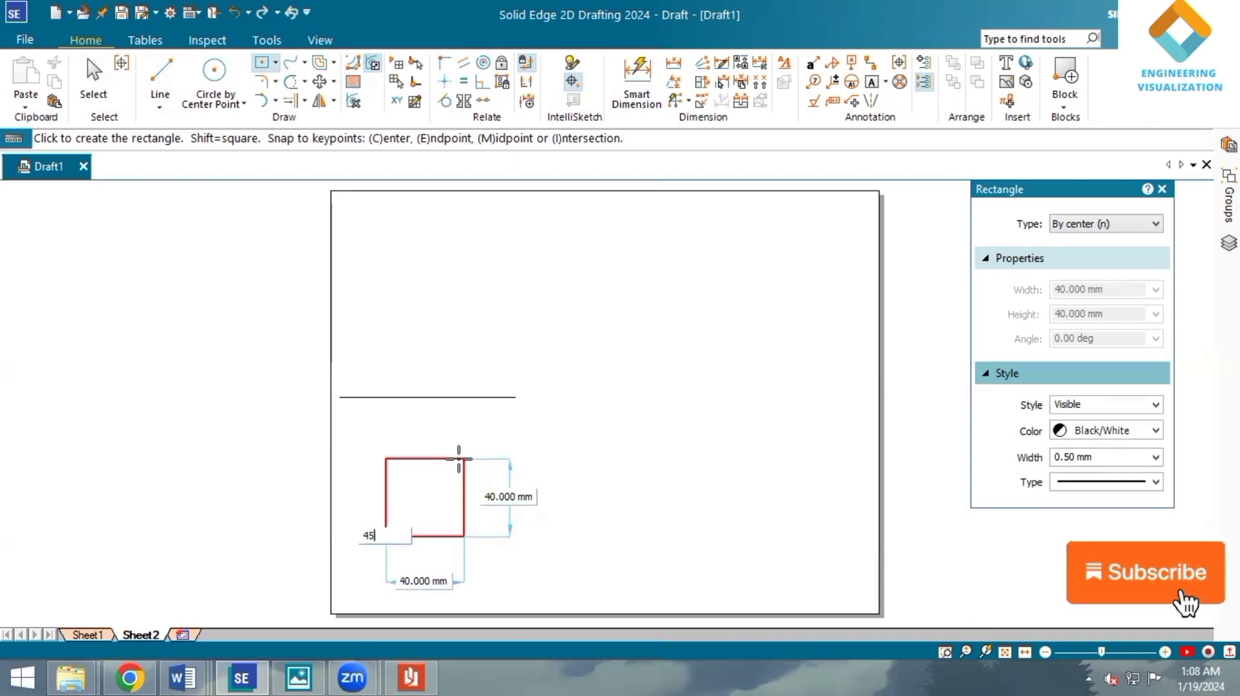
{"action": "key", "text": "Return"}
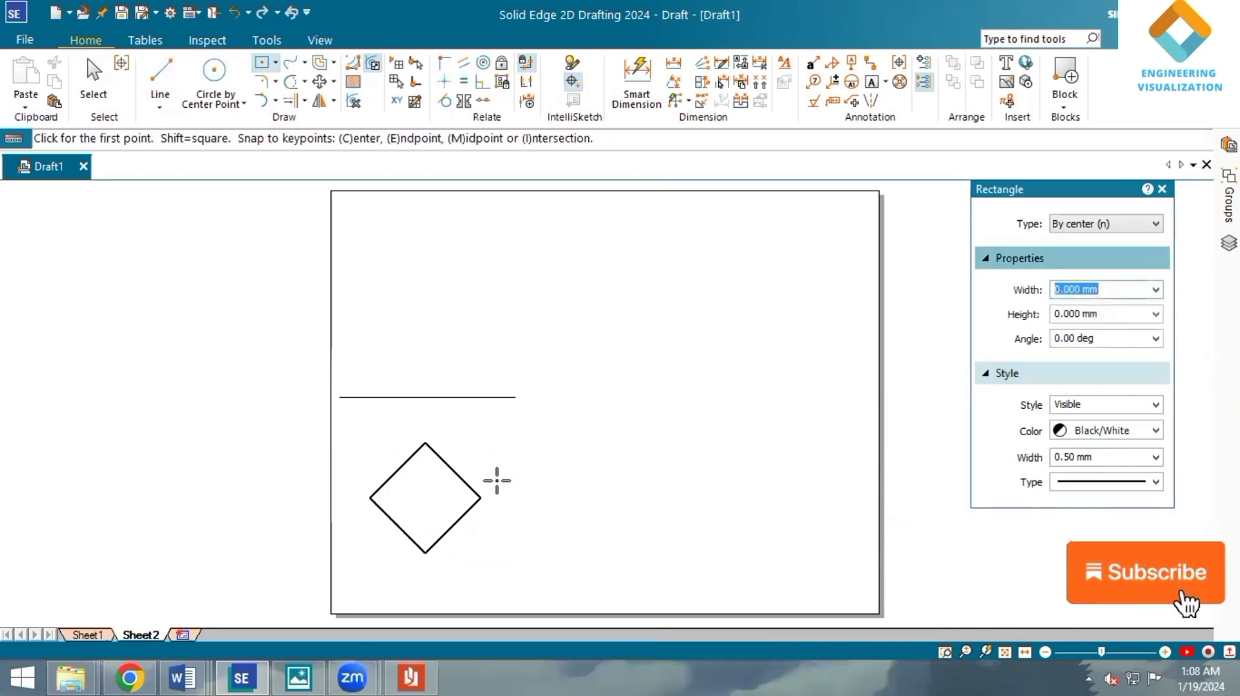
- Dimension the rotated square's lower-left side and check the pyramid question in the Reader question paper
{"action": "left_click", "coordinate": [636, 81]}
{"action": "left_click", "coordinate": [399, 527]}
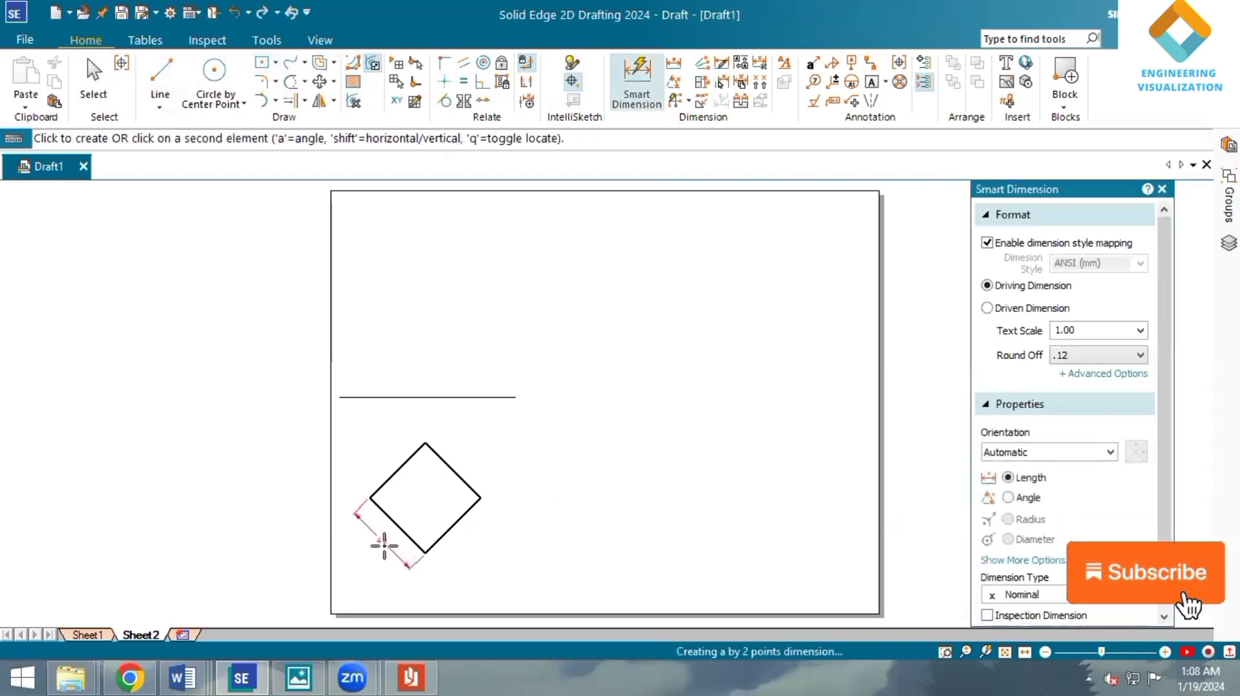
{"action": "left_click", "coordinate": [386, 547]}
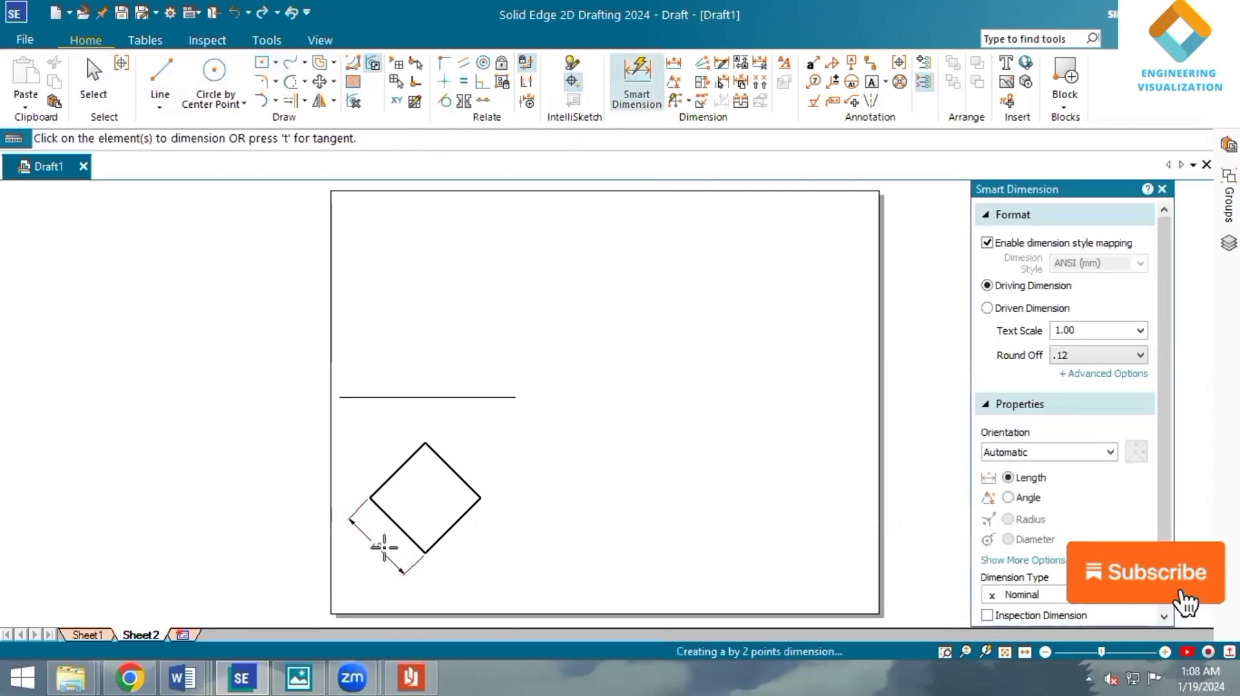
{"action": "left_click", "coordinate": [420, 668]}
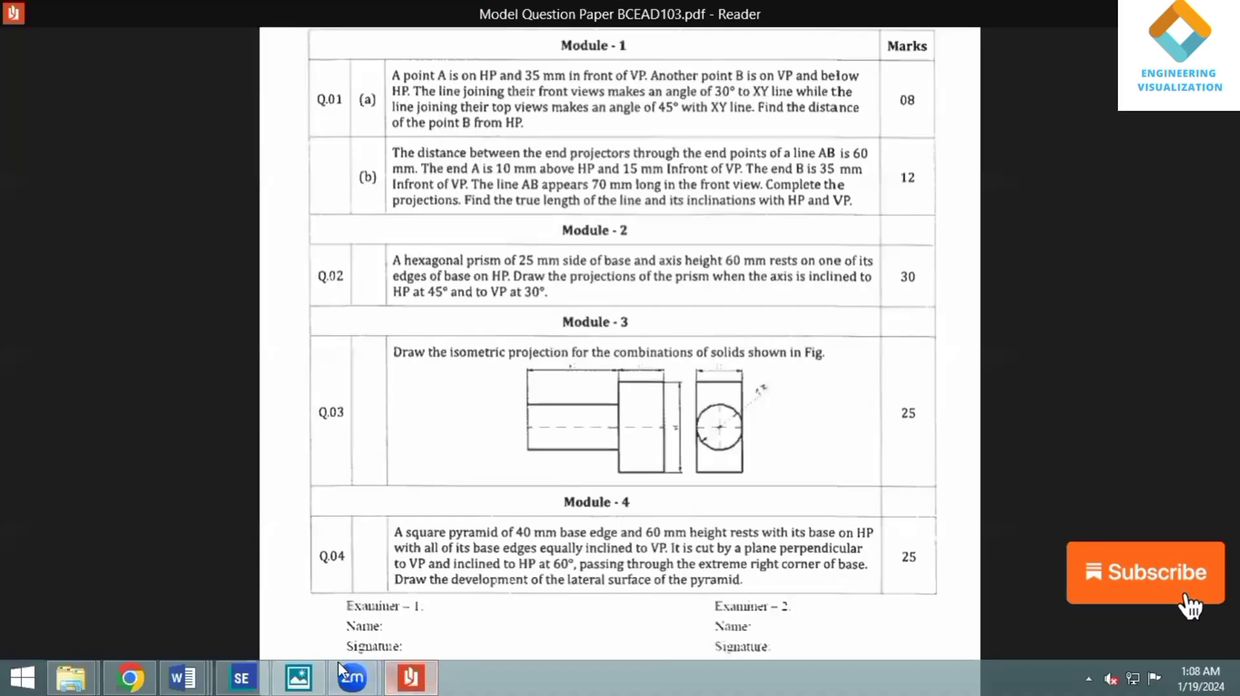
{"action": "left_click", "coordinate": [241, 678]}
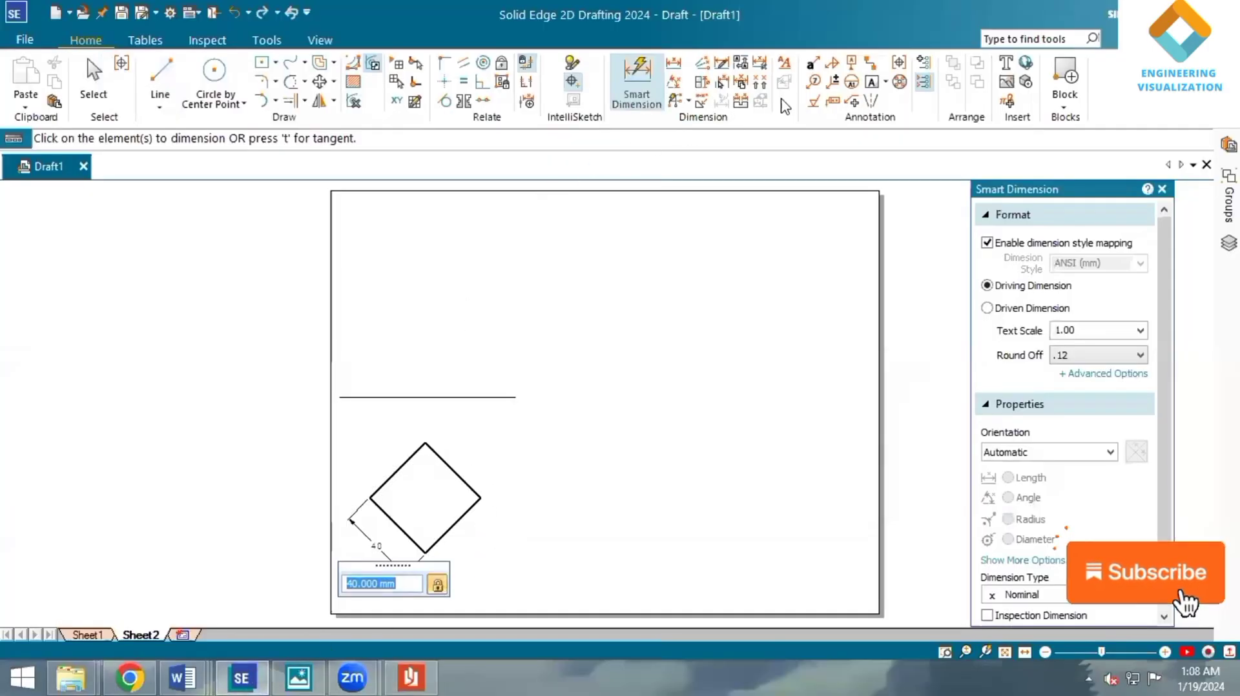
{"action": "key", "text": "Escape"}
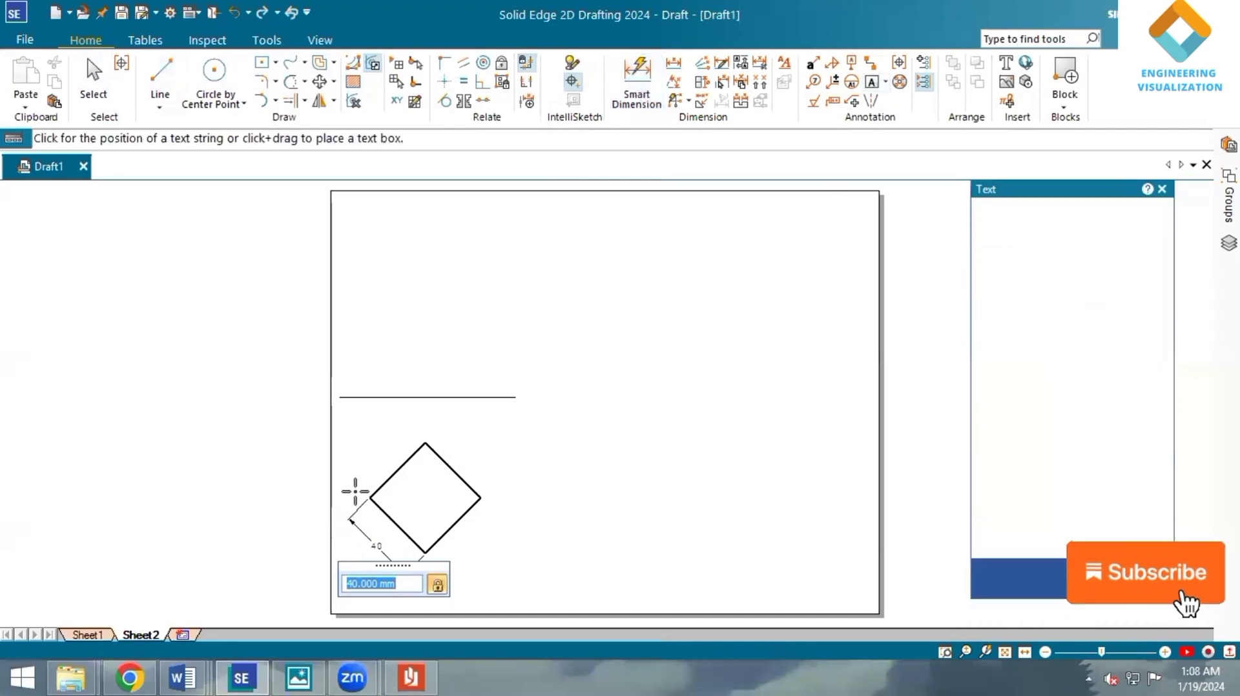
- Label the square's left, lower, right and upper corners a, b, c and d with text size 5
{"action": "left_click", "coordinate": [355, 489]}
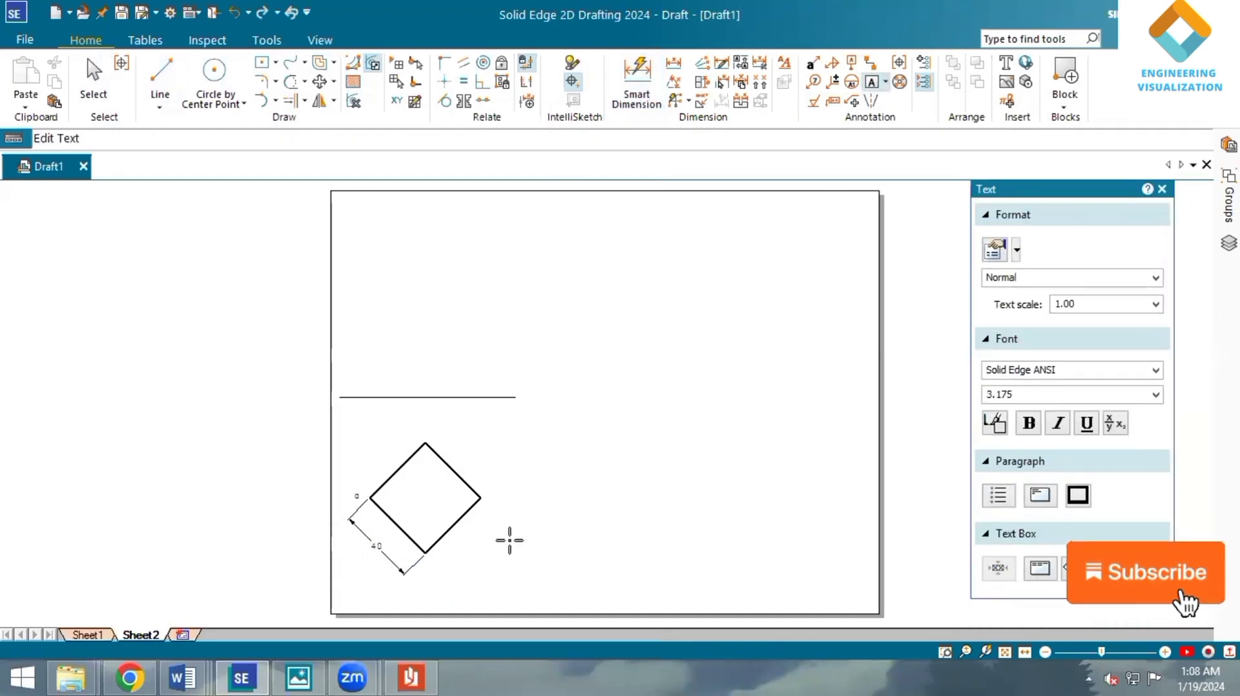
{"action": "left_click", "coordinate": [1047, 396]}
{"action": "type", "text": "5"}
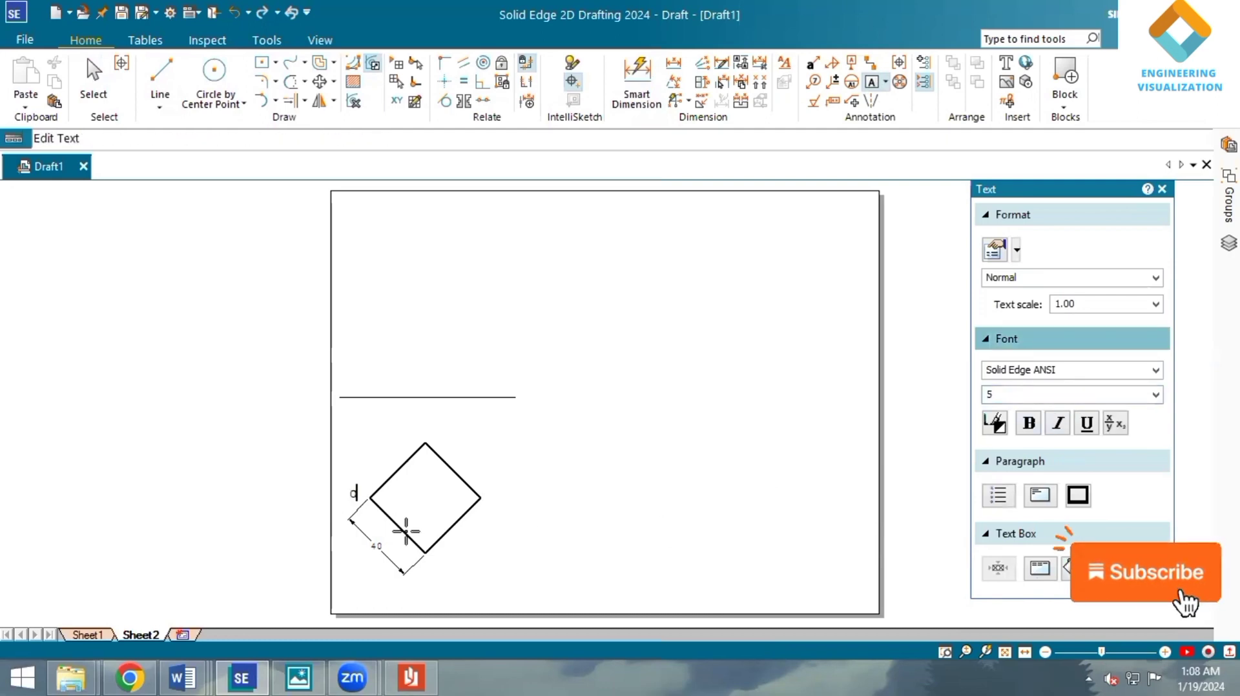
{"action": "left_click", "coordinate": [486, 509]}
{"action": "type", "text": "c"}
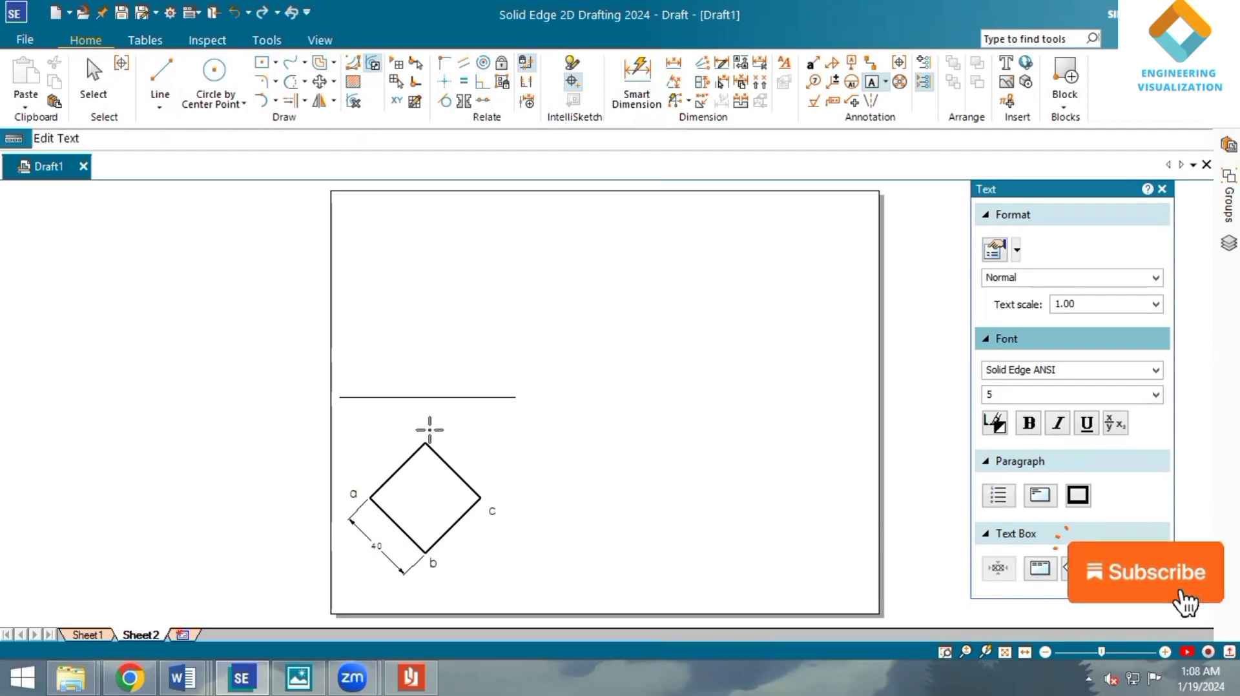
- Draw the square's two diagonals, from corner d to b and from corner a to c
{"action": "left_click", "coordinate": [159, 81]}
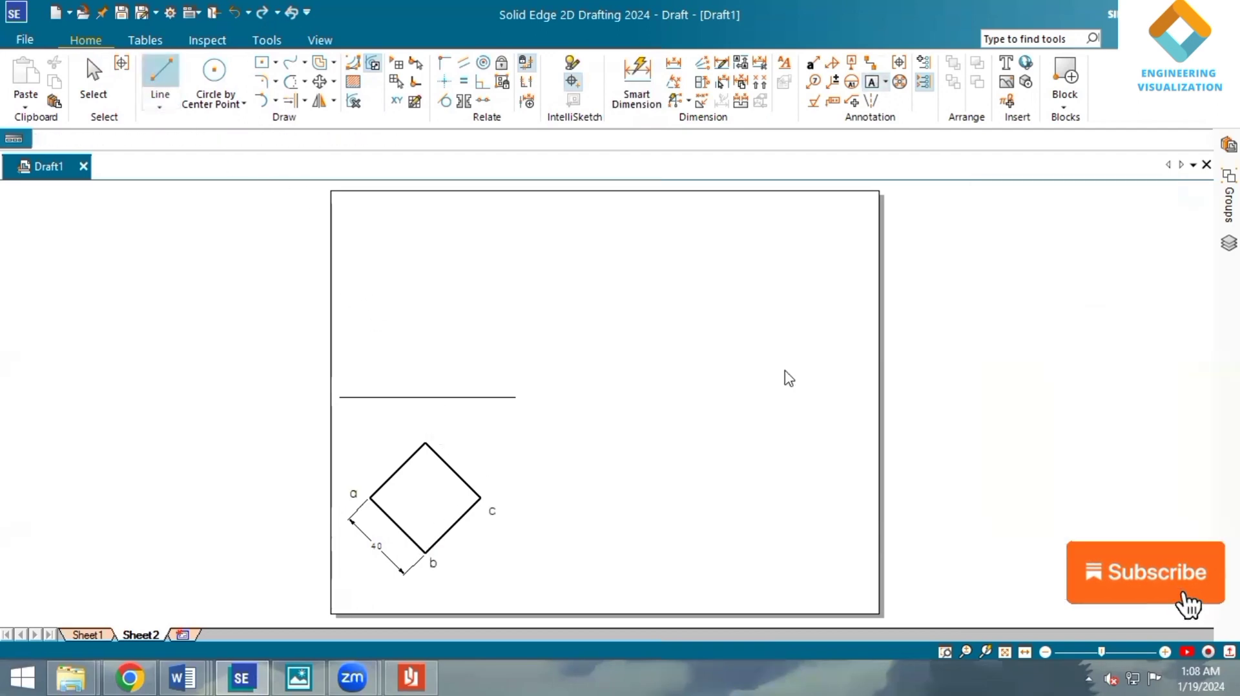
{"action": "left_click", "coordinate": [1092, 483]}
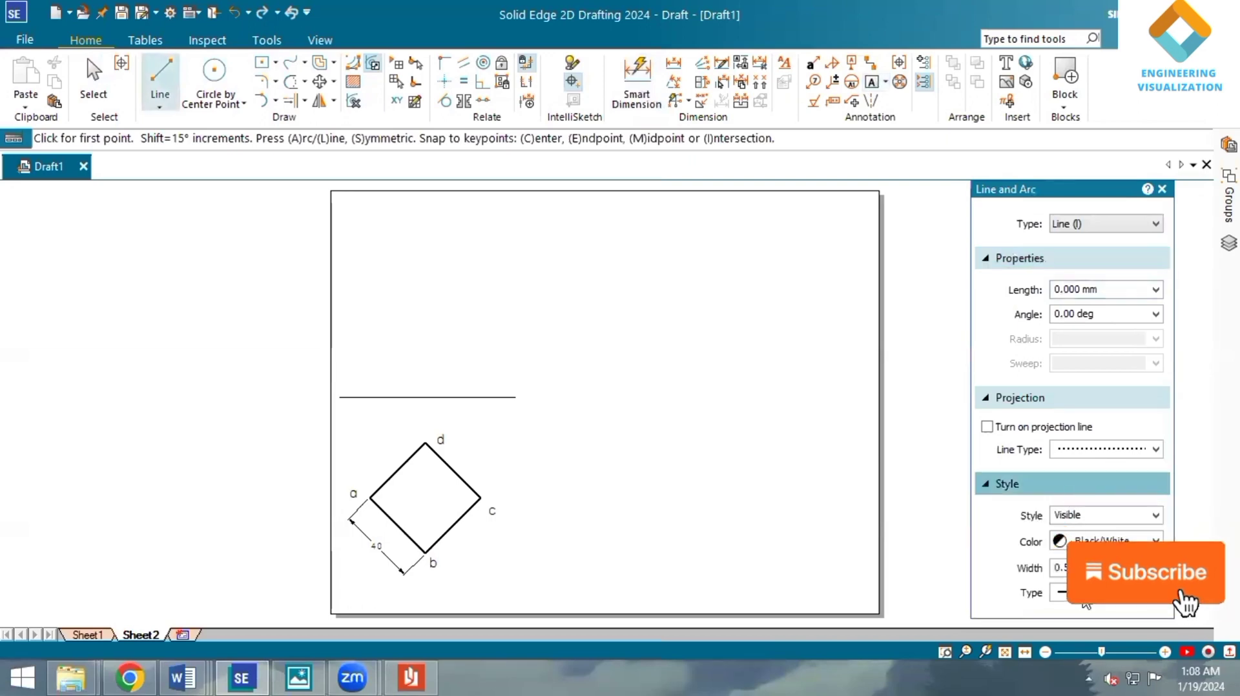
{"action": "left_click", "coordinate": [425, 444]}
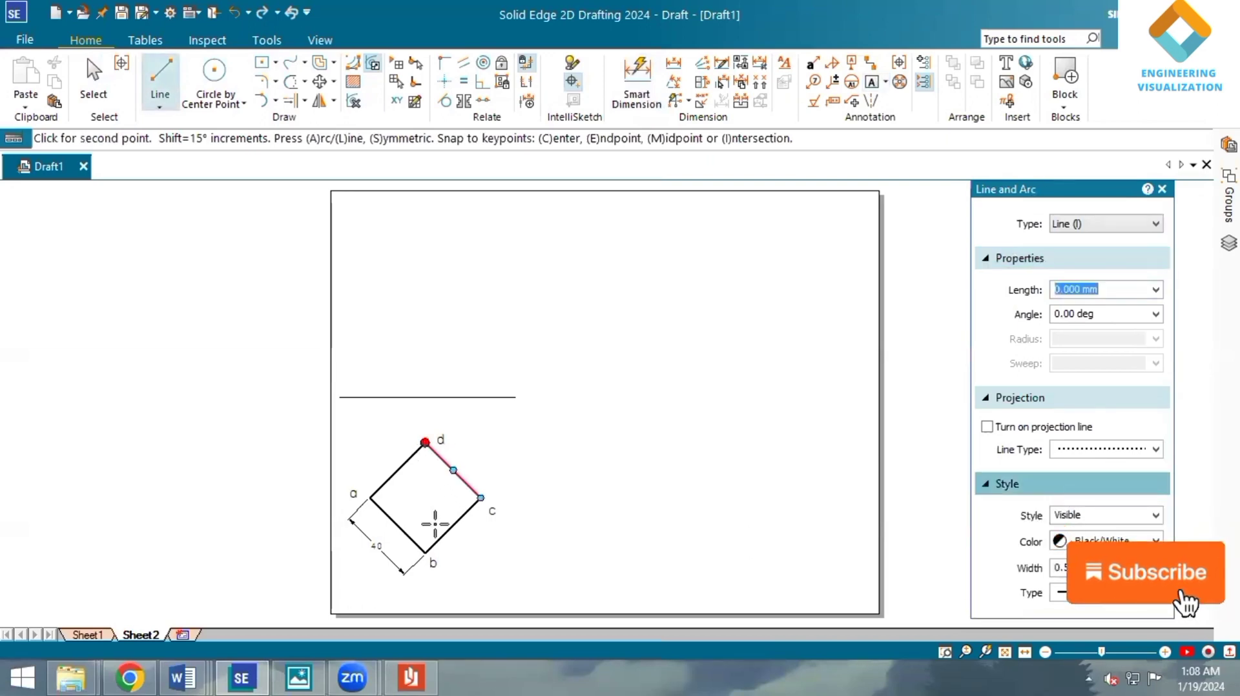
{"action": "left_click", "coordinate": [425, 552]}
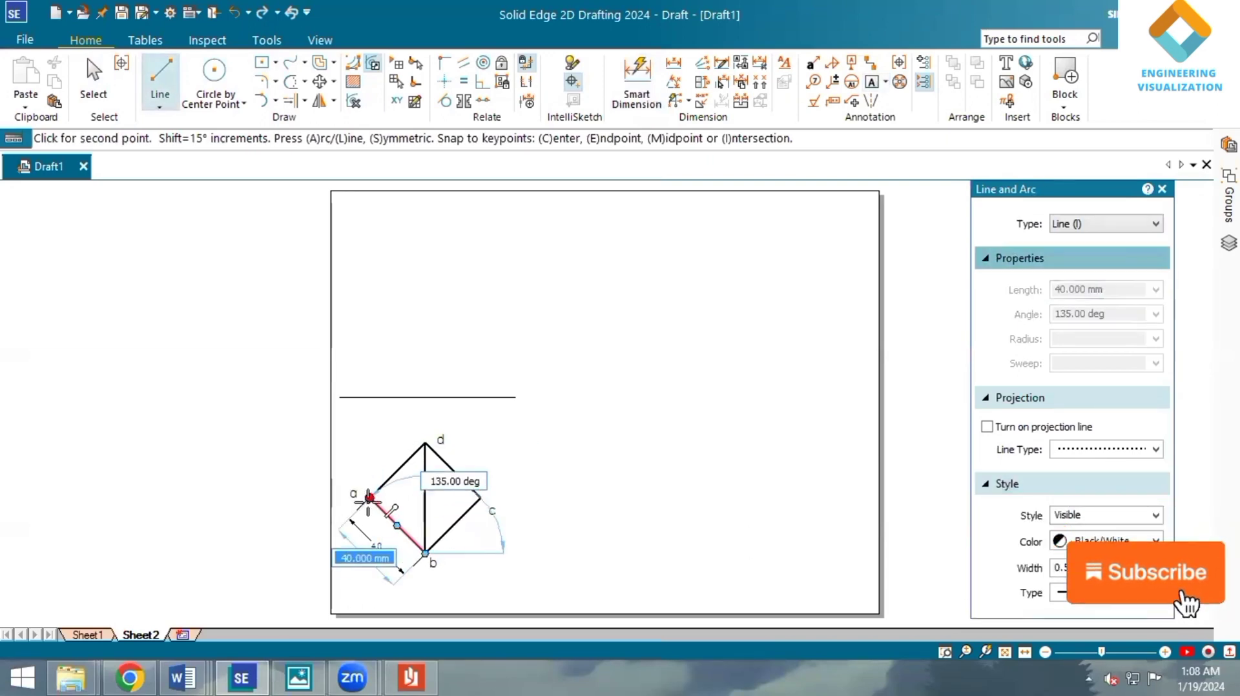
{"action": "left_click", "coordinate": [372, 498]}
{"action": "left_click", "coordinate": [479, 497]}
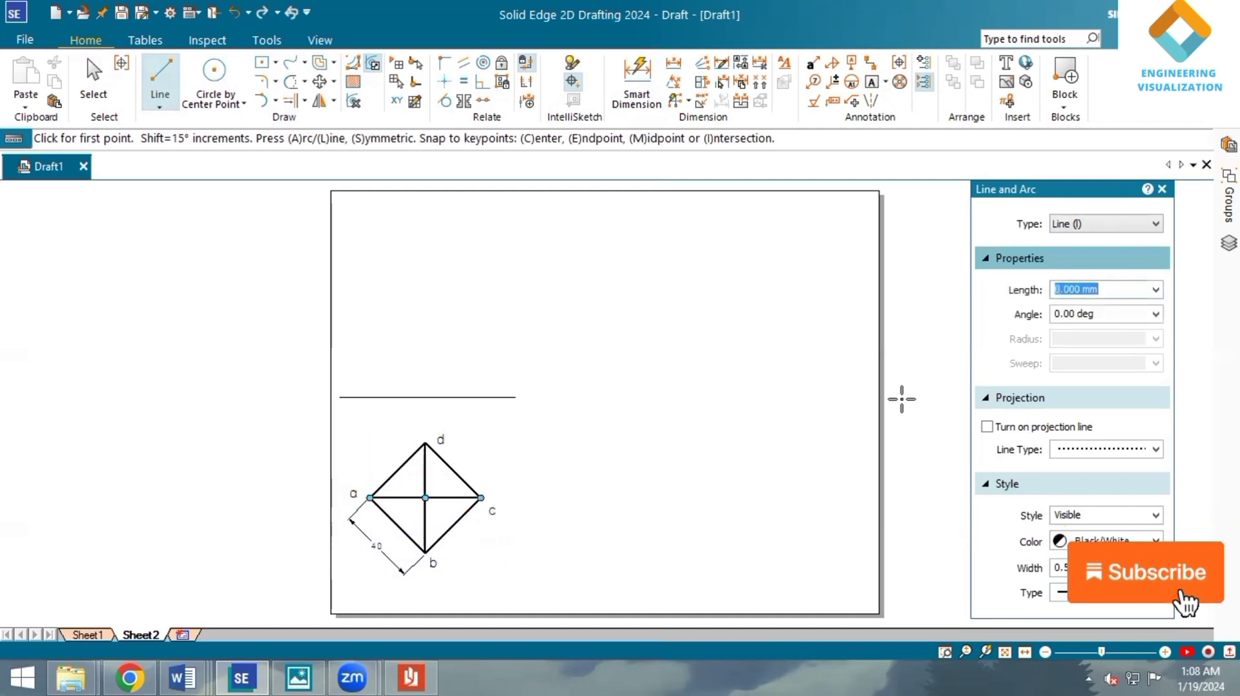
- Label the intersection of the diagonals with the texts o and (o1)
{"action": "left_click", "coordinate": [408, 498]}
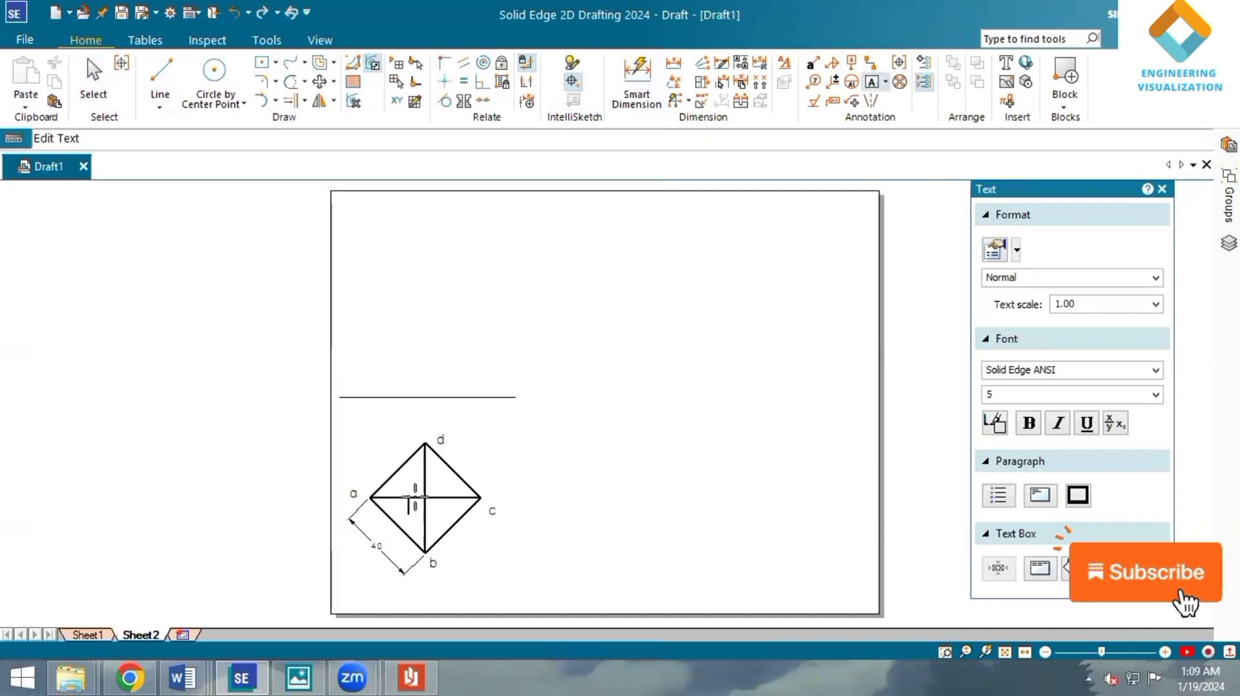
{"action": "type", "text": "o"}
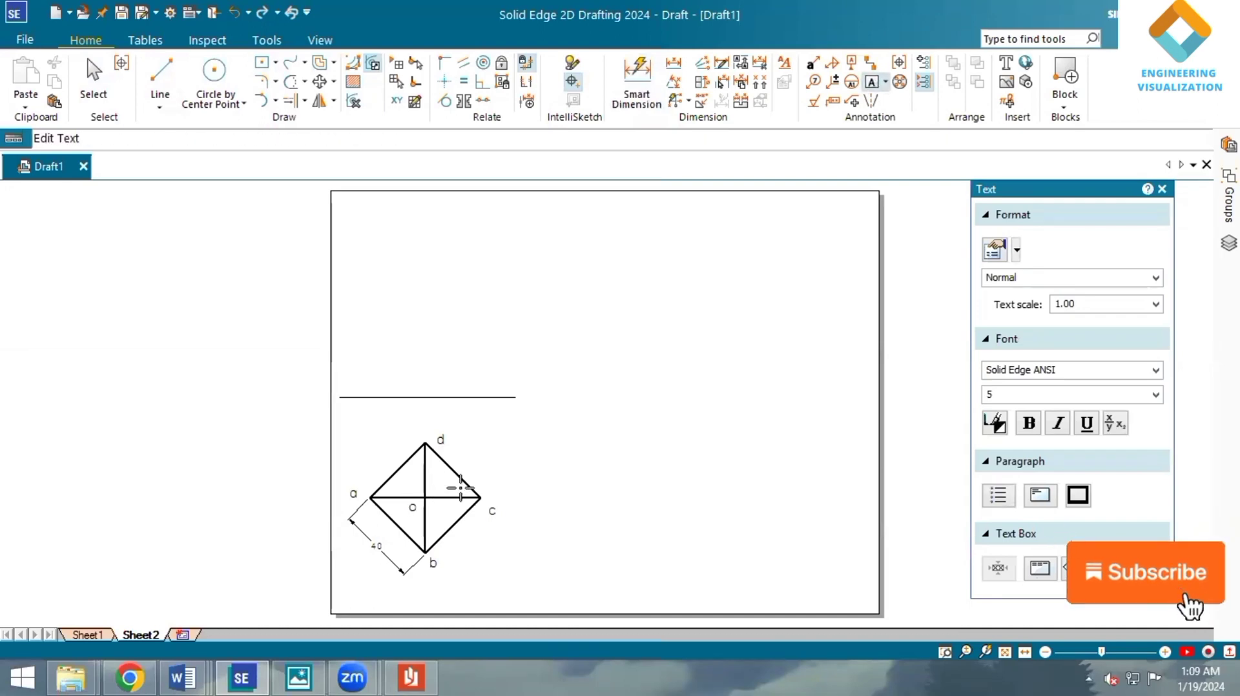
{"action": "left_click", "coordinate": [460, 489]}
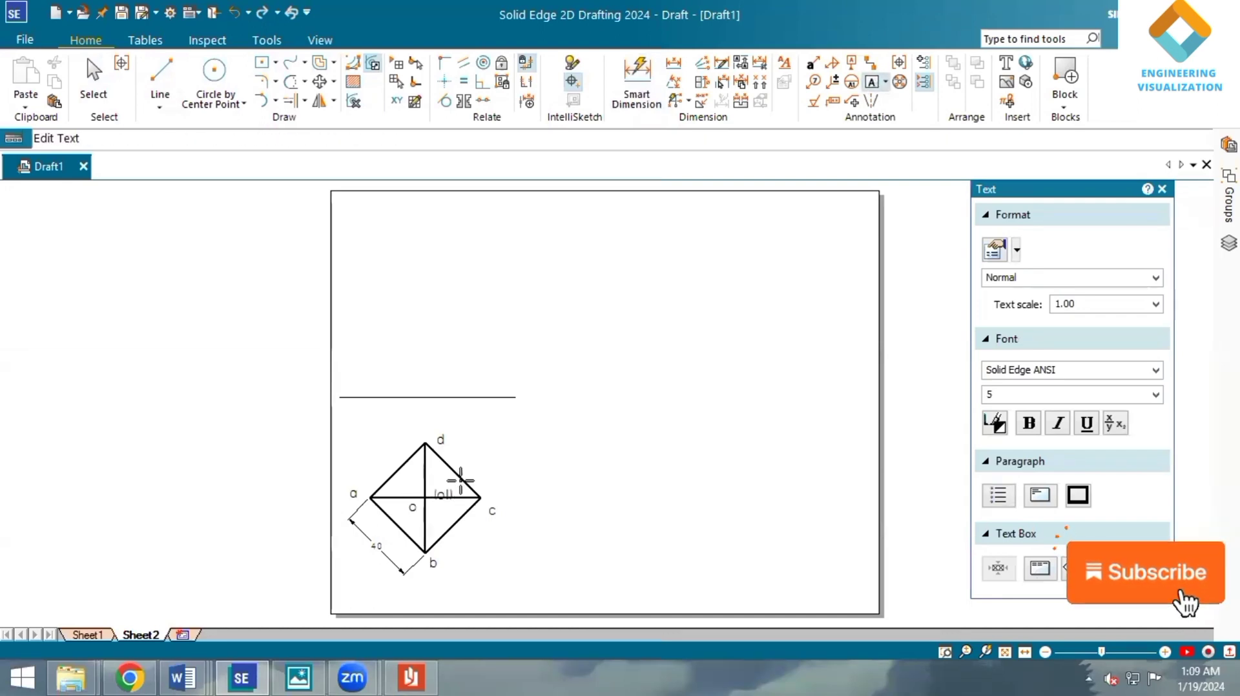
- Draw vertical projector lines 0.13 mm wide from corners a, c and d up to the horizontal reference line
{"action": "left_click", "coordinate": [160, 79]}
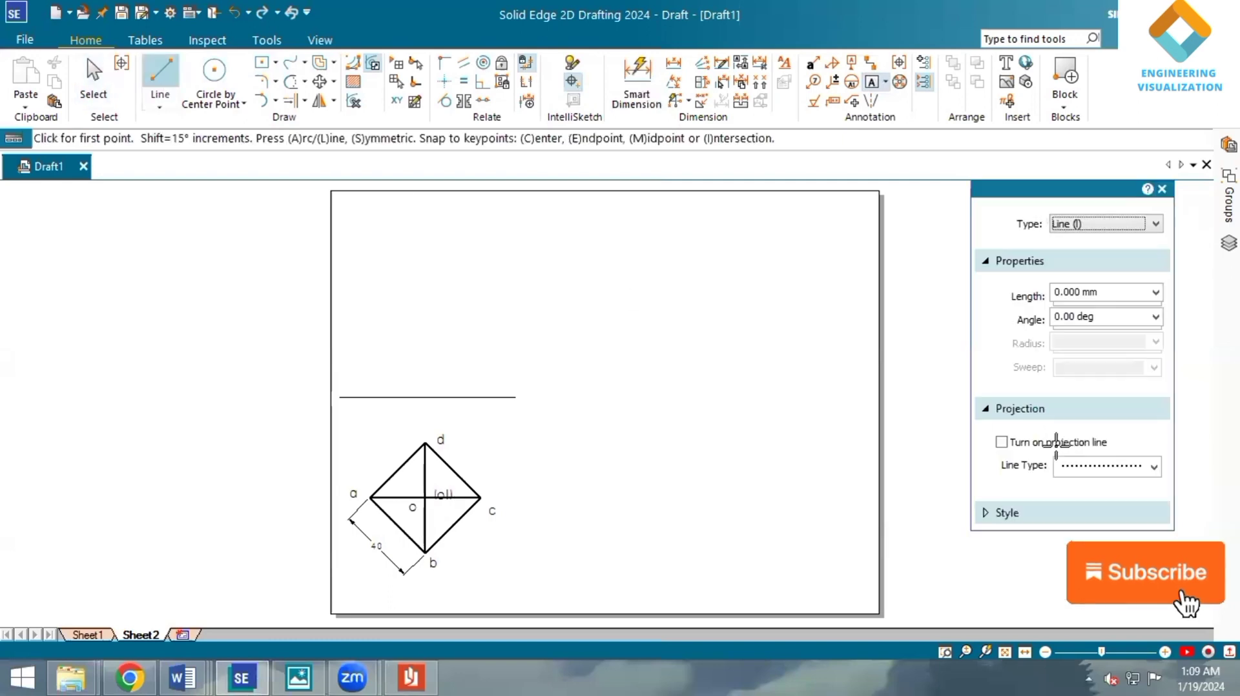
{"action": "left_click", "coordinate": [1077, 493]}
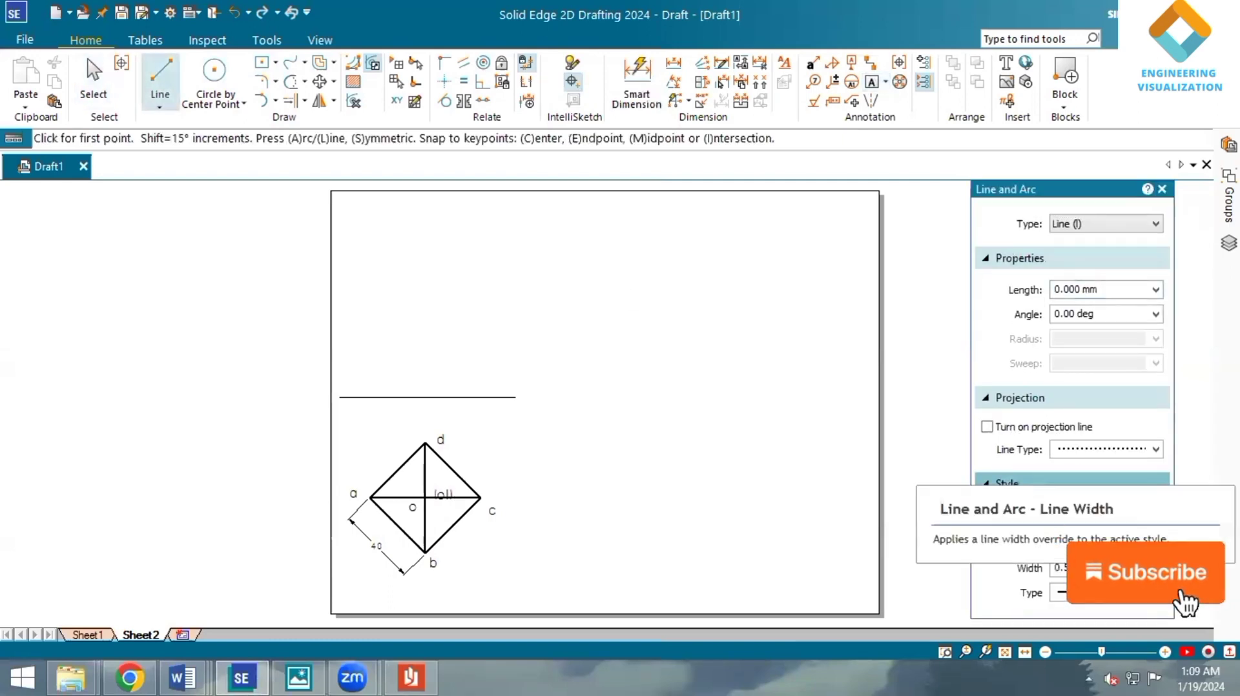
{"action": "left_click", "coordinate": [1155, 569]}
{"action": "left_click", "coordinate": [1091, 584]}
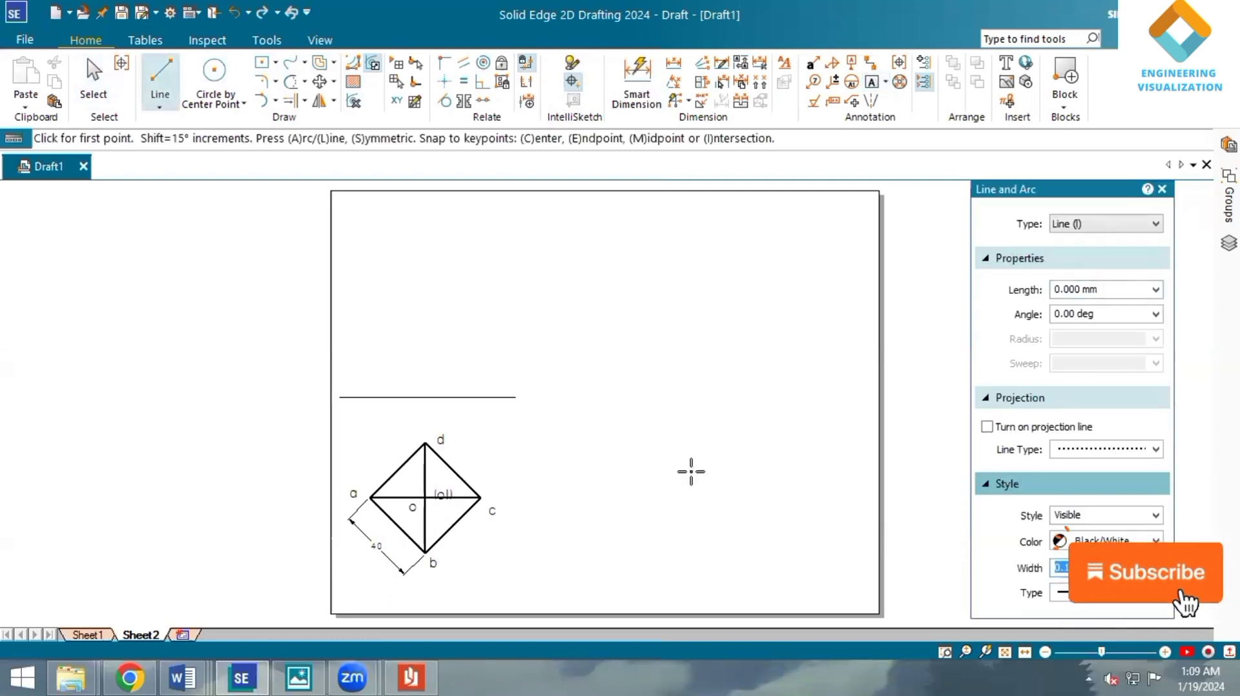
{"action": "left_click", "coordinate": [370, 498]}
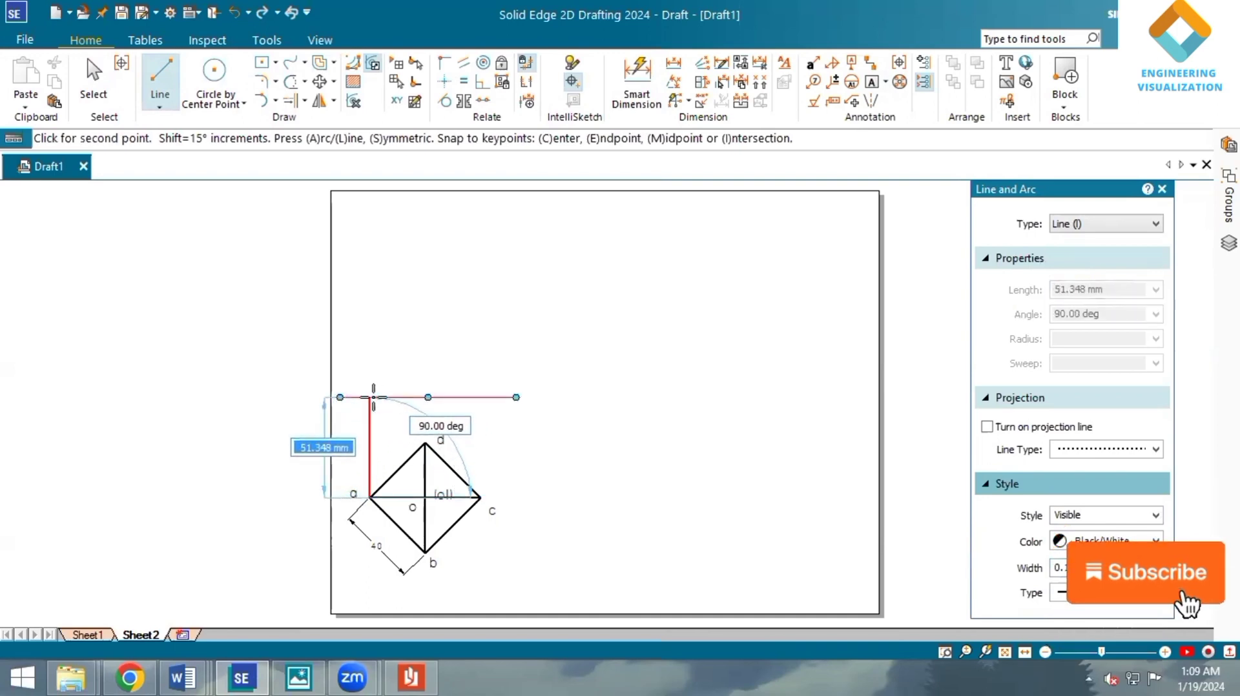
{"action": "left_click", "coordinate": [370, 397]}
{"action": "left_click", "coordinate": [481, 497]}
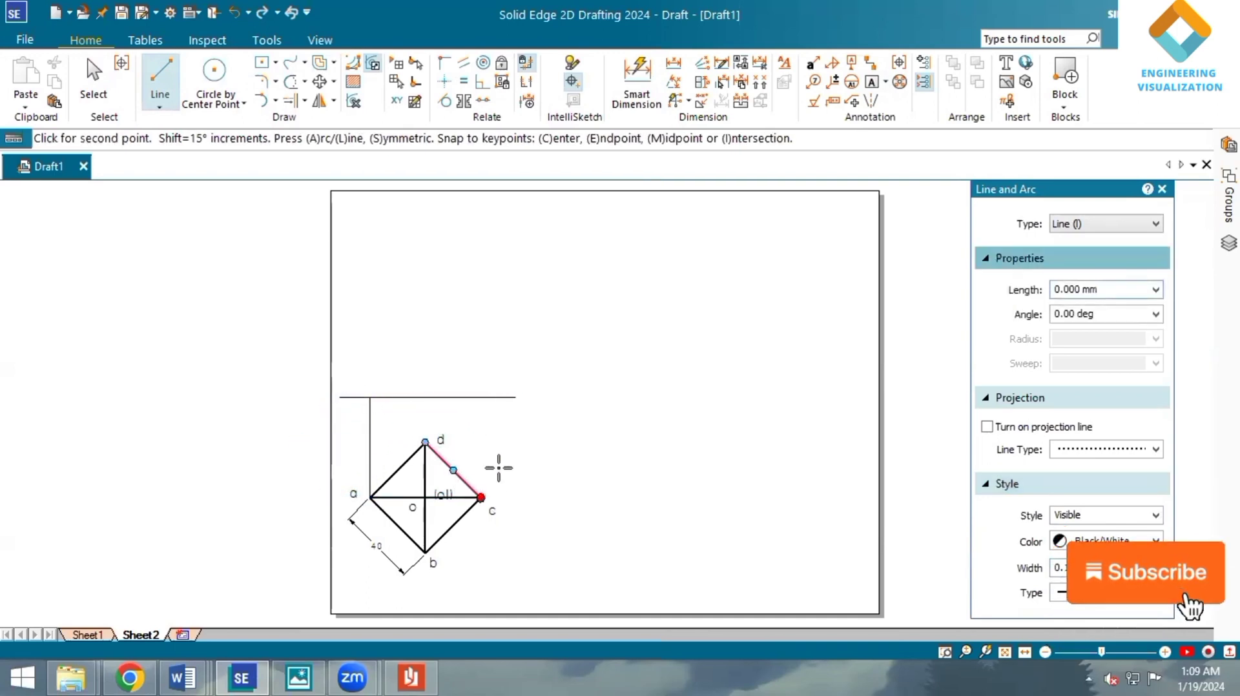
{"action": "left_click", "coordinate": [480, 397]}
{"action": "left_click", "coordinate": [425, 443]}
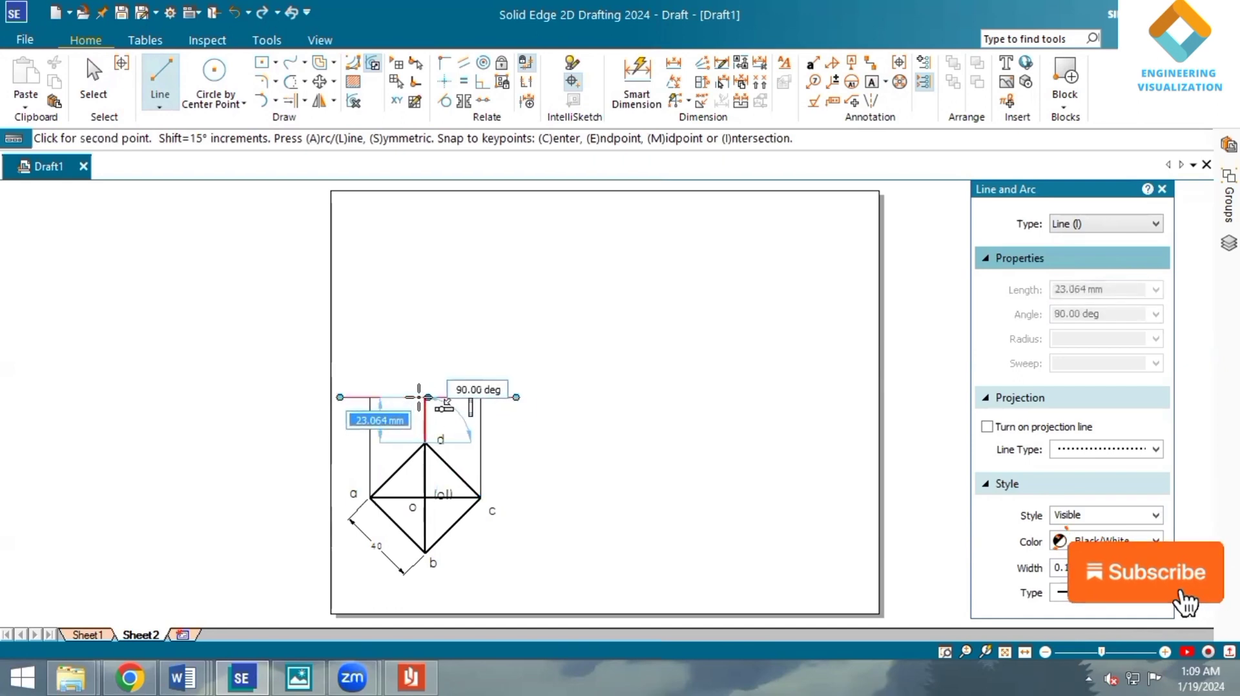
{"action": "scroll", "coordinate": [419, 397], "scroll_direction": "up", "scroll_amount": 2}
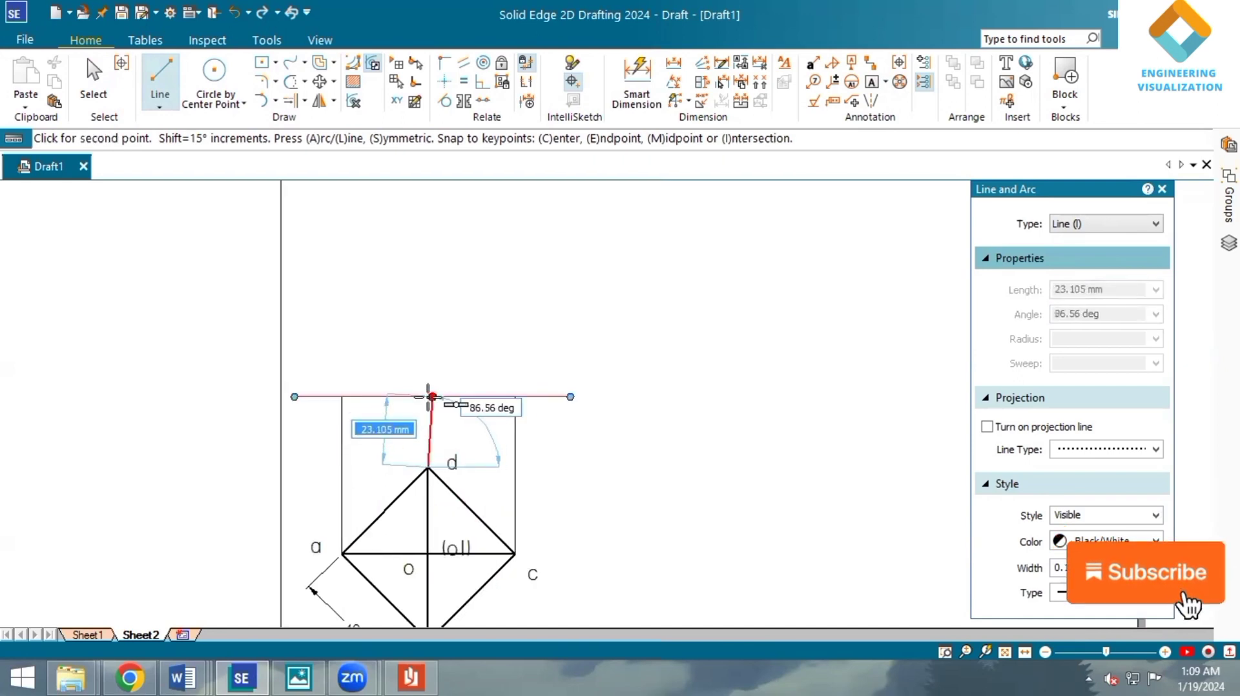
{"action": "scroll", "coordinate": [428, 395], "scroll_direction": "up", "scroll_amount": 3}
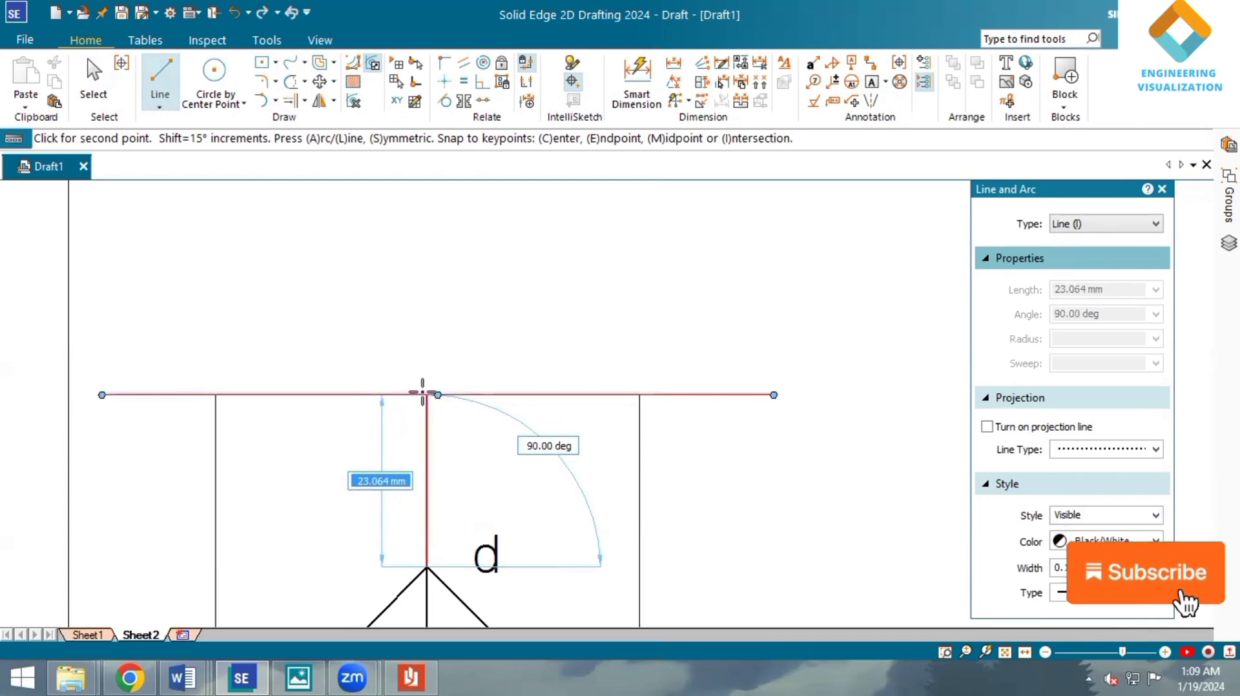
{"action": "left_click", "coordinate": [424, 393]}
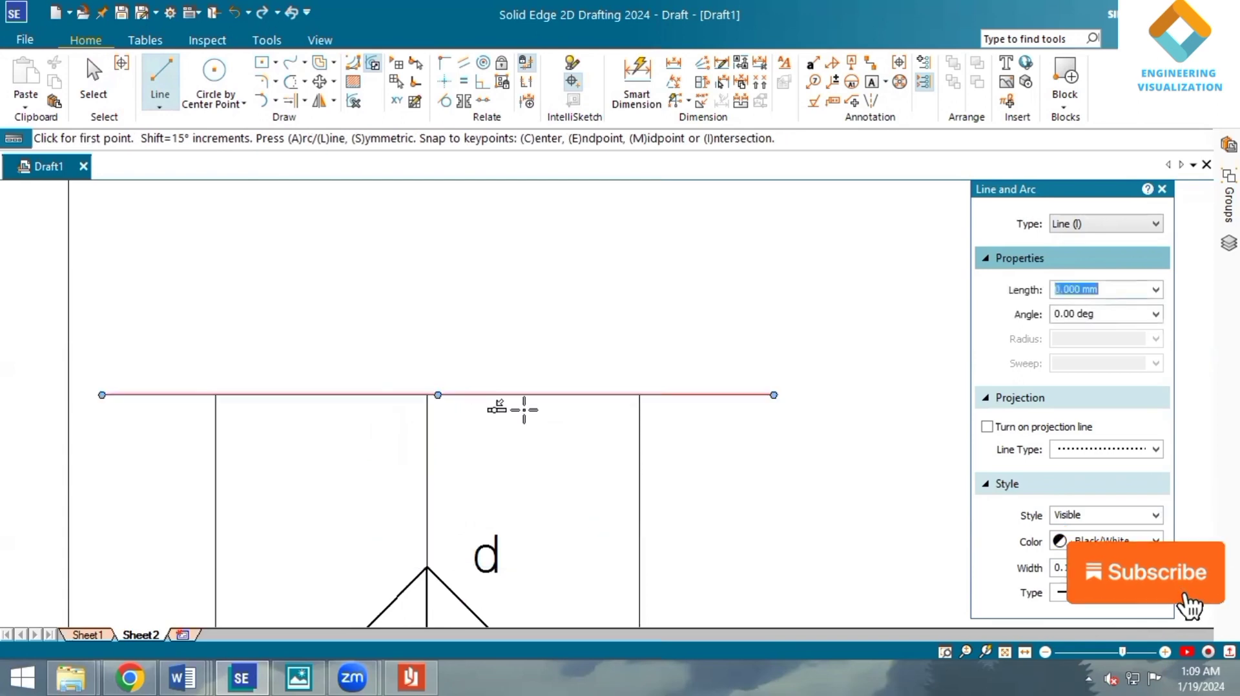
- Reread the square pyramid question in the question paper PDF, and return to the Solid Edge drawing
{"action": "left_click", "coordinate": [1009, 653]}
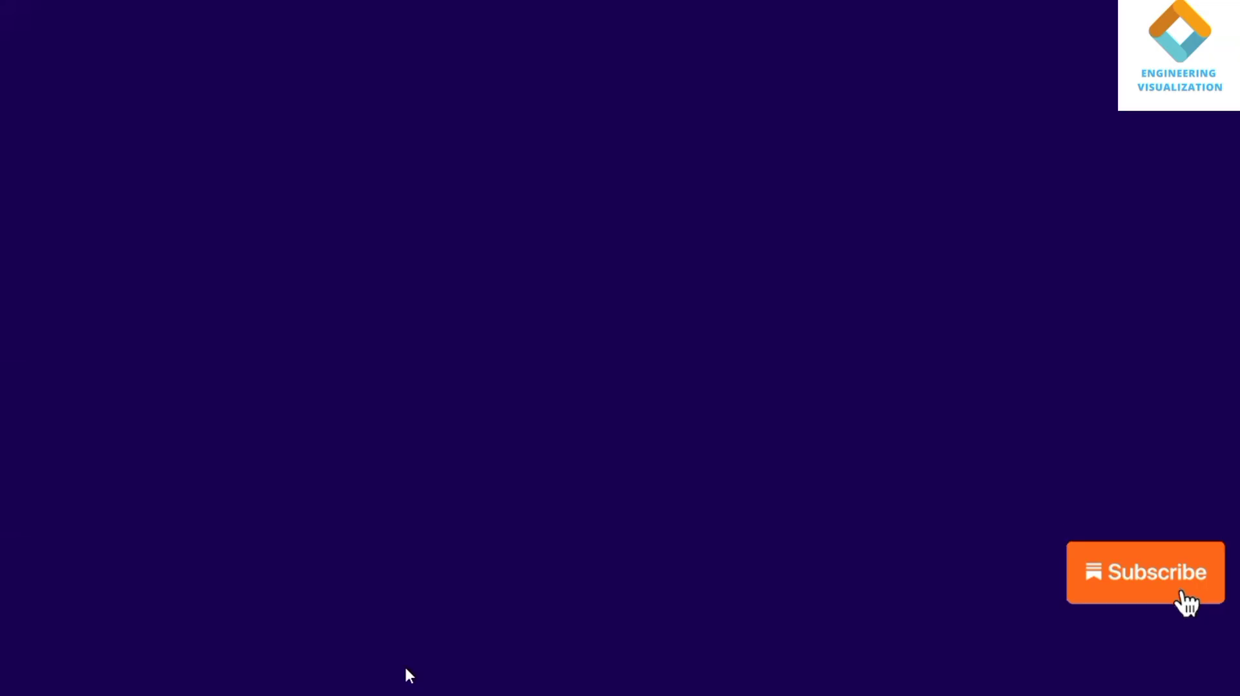
{"action": "left_click", "coordinate": [407, 675]}
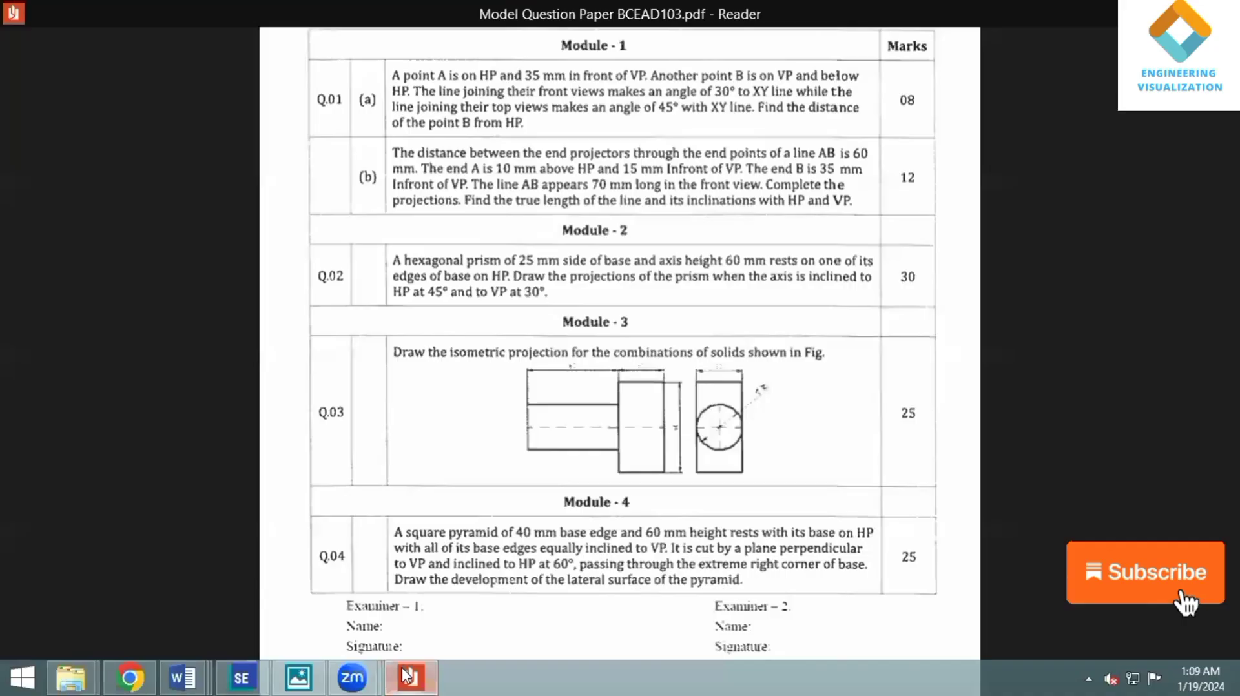
{"action": "left_click", "coordinate": [265, 675]}
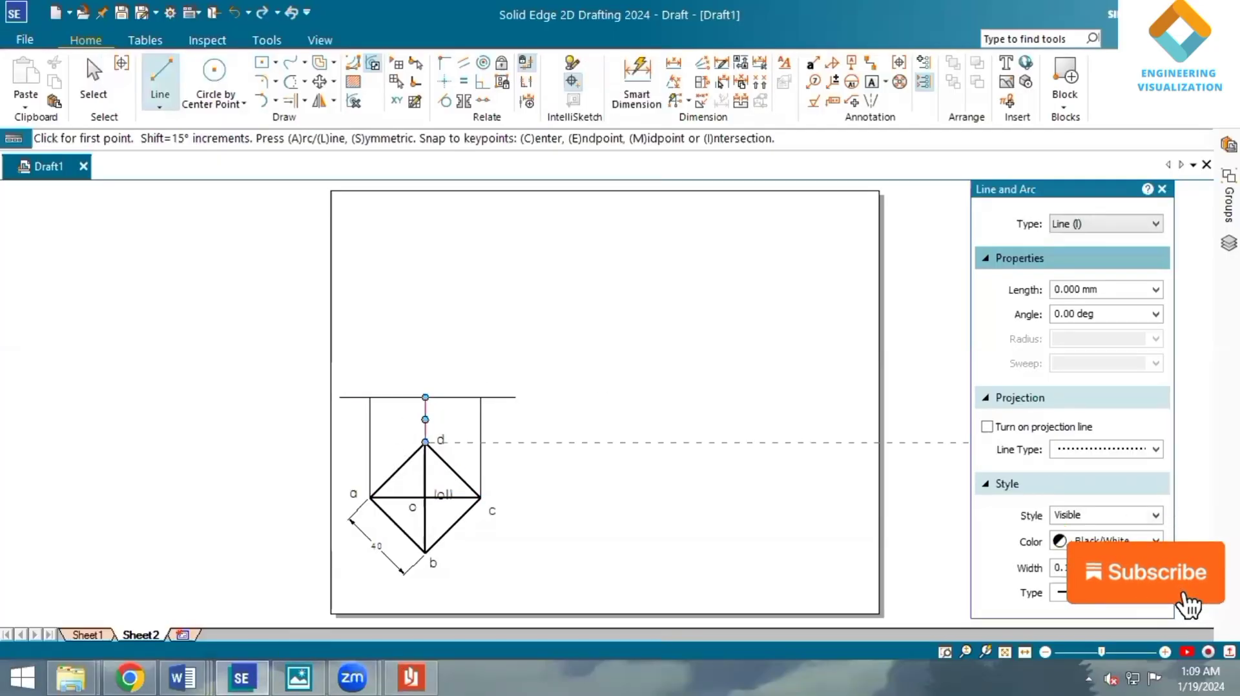
- Draw the 60 mm pyramid axis vertically upward from the reference line above corner d, as a dash-dot line 0.50 mm wide
{"action": "left_click", "coordinate": [1155, 567]}
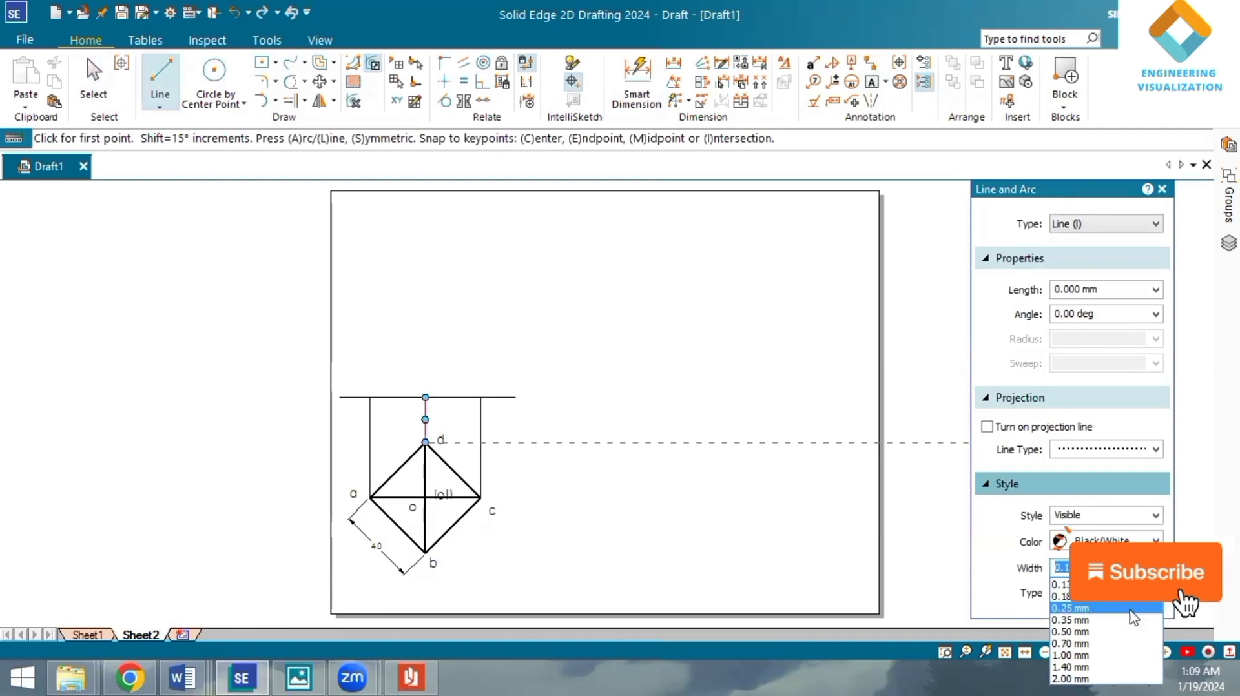
{"action": "left_click", "coordinate": [1122, 636]}
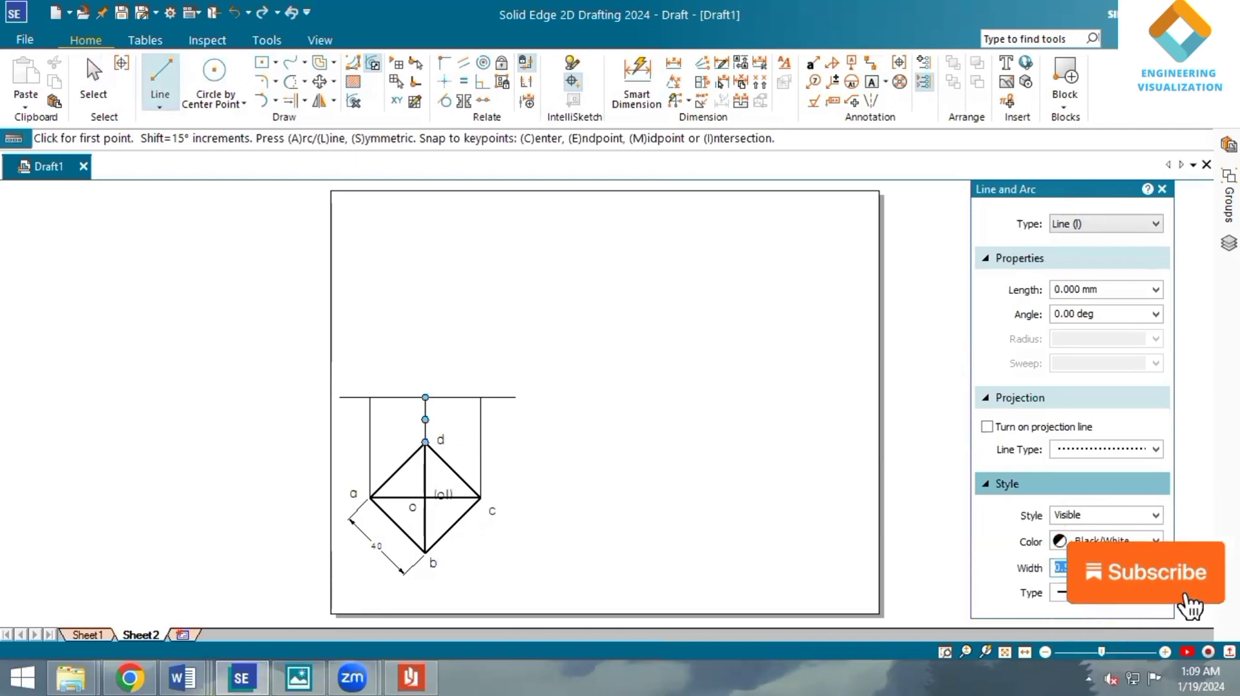
{"action": "left_click", "coordinate": [1154, 519]}
{"action": "left_click", "coordinate": [1155, 520]}
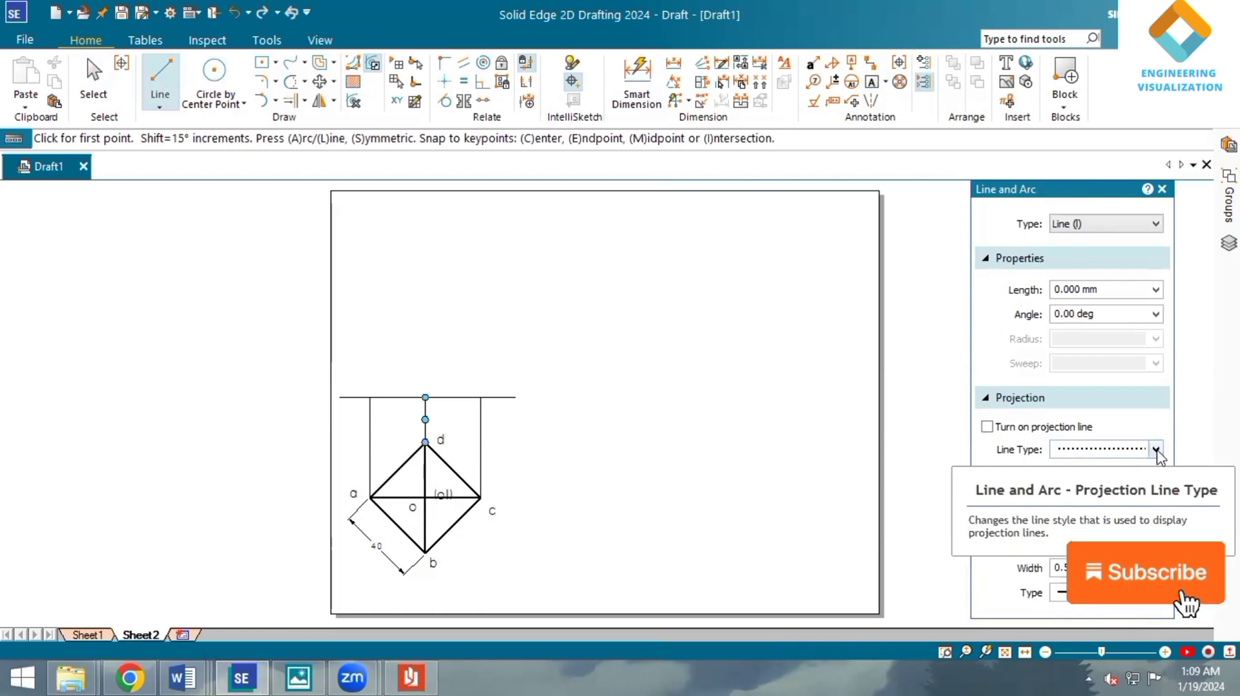
{"action": "left_click", "coordinate": [1156, 593]}
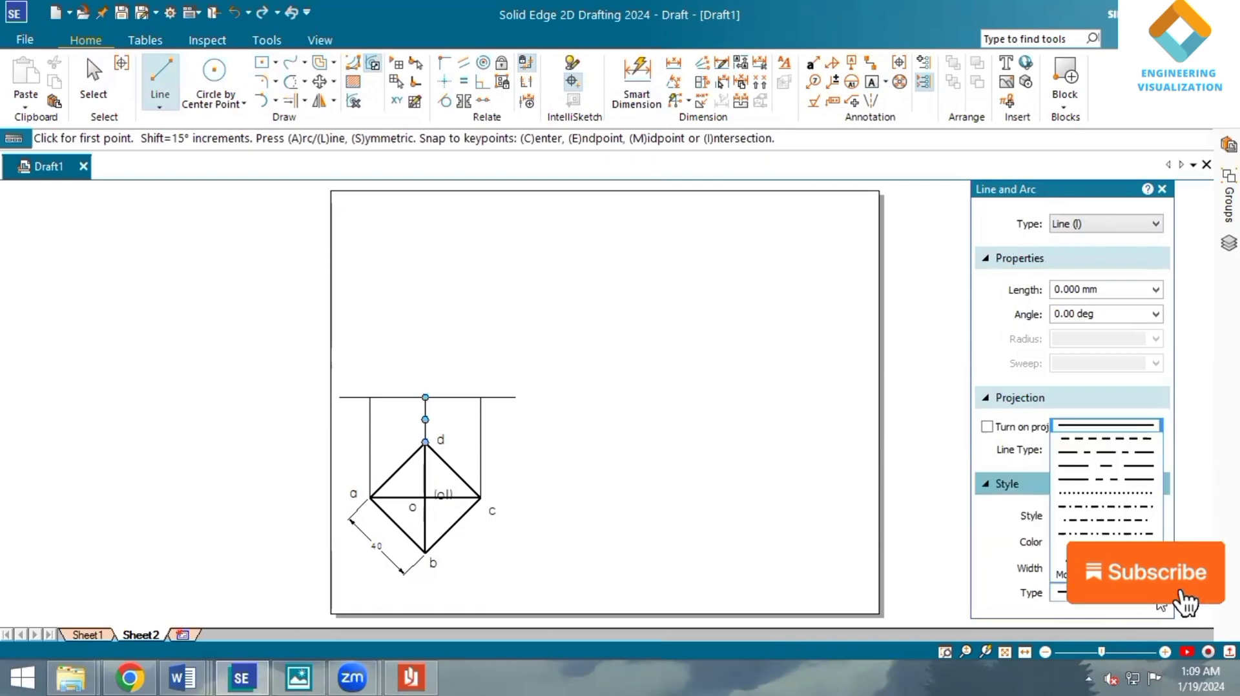
{"action": "left_click", "coordinate": [1137, 451]}
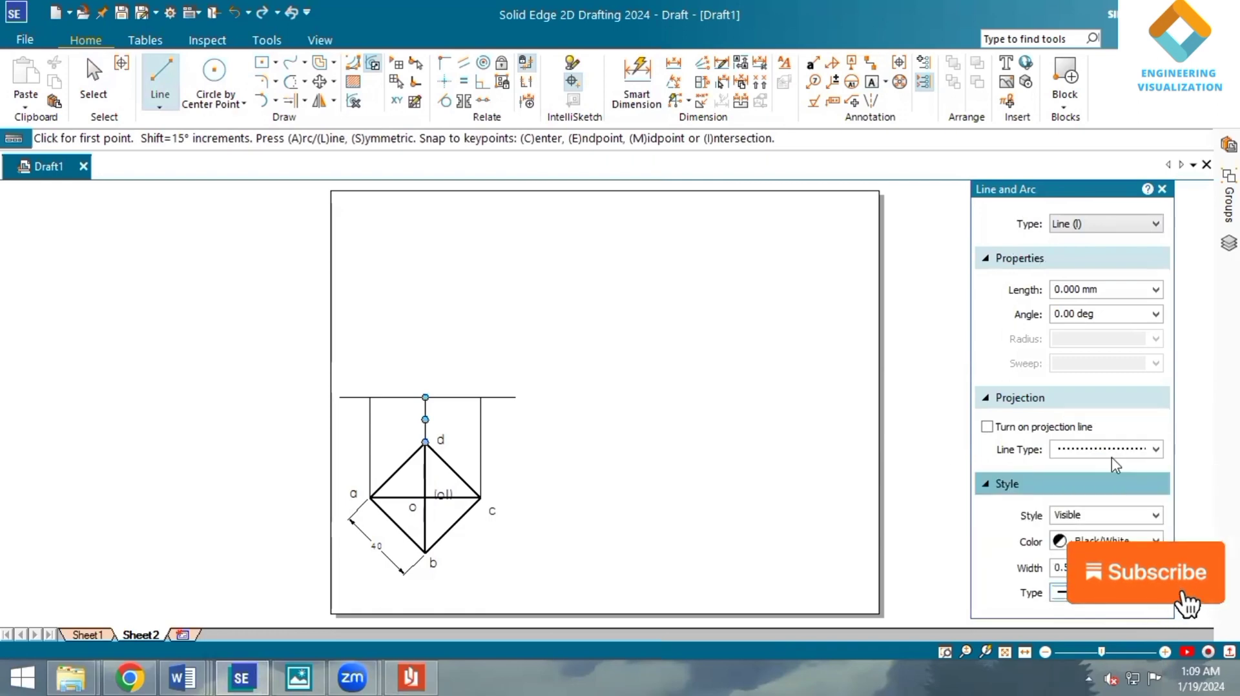
{"action": "left_click", "coordinate": [425, 397]}
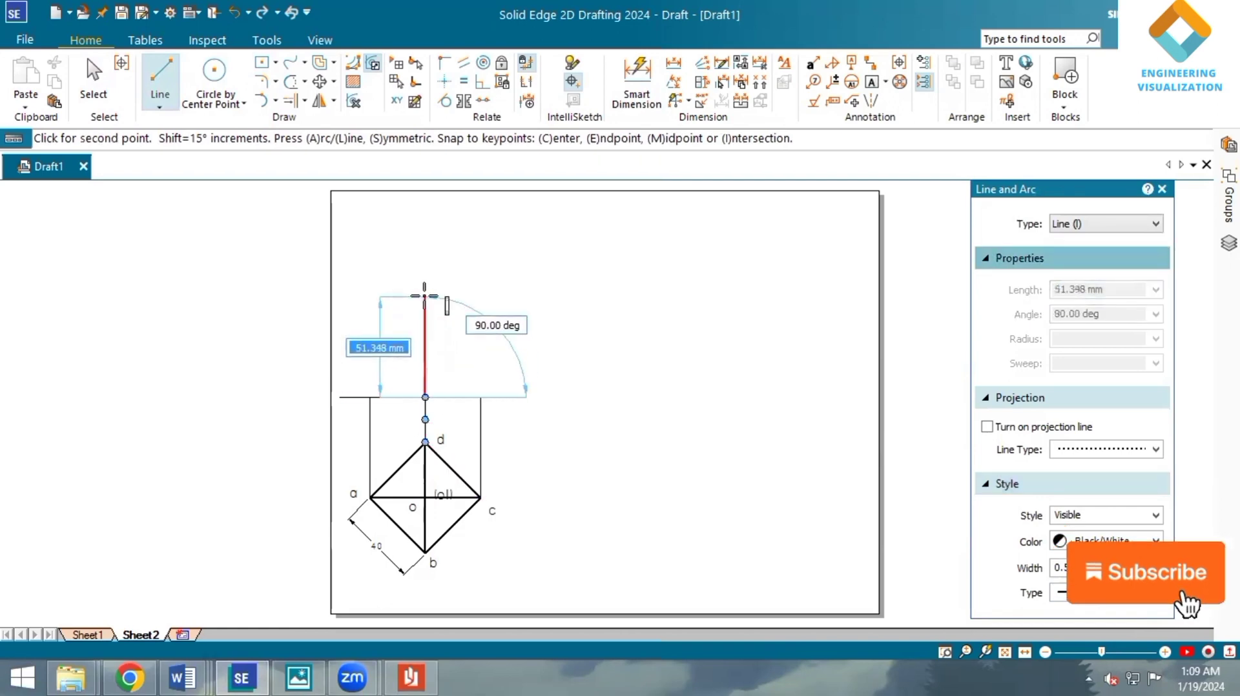
{"action": "type", "text": "60"}
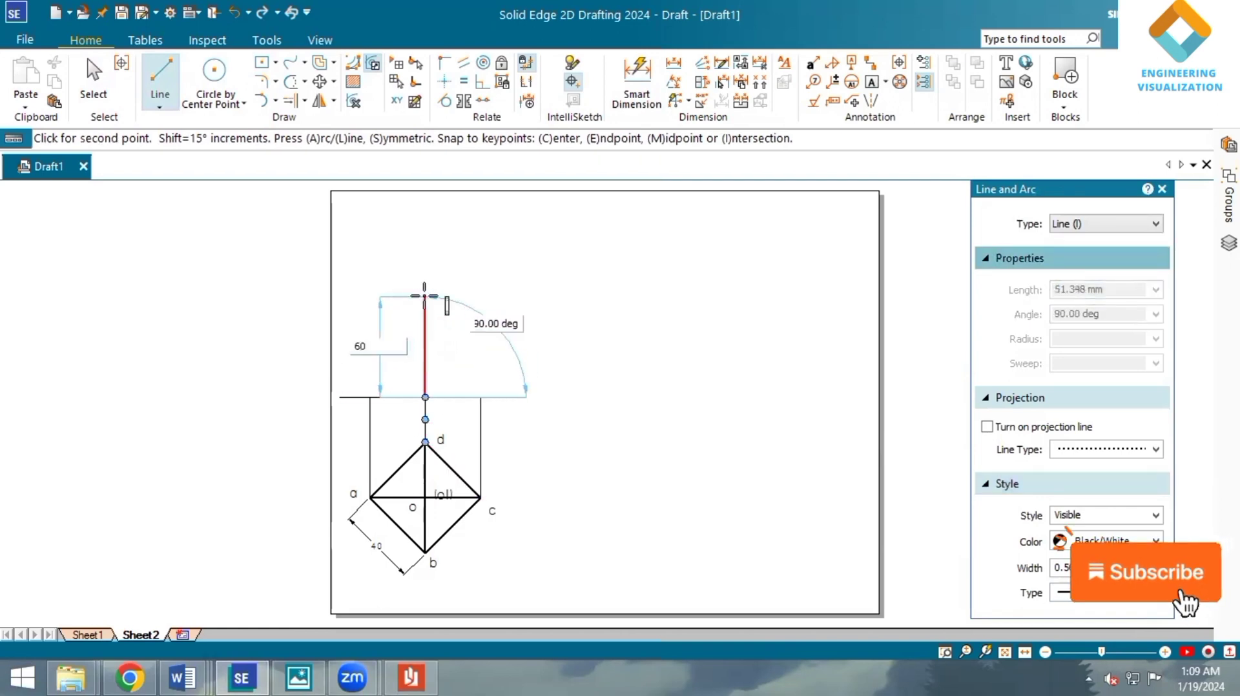
{"action": "key", "text": "Tab"}
{"action": "key", "text": "Return"}
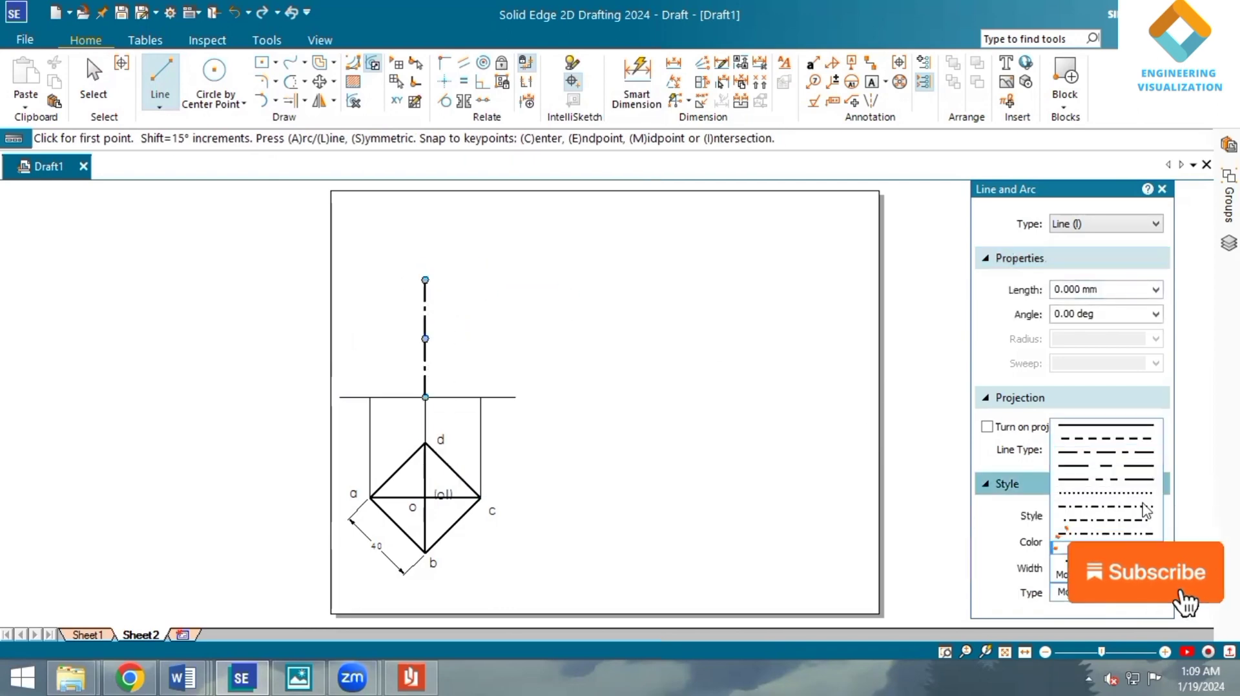
- Draw the pyramid's front-view triangle with solid lines from the axis top to the two outer projectors and along the base
{"action": "left_click", "coordinate": [1129, 429]}
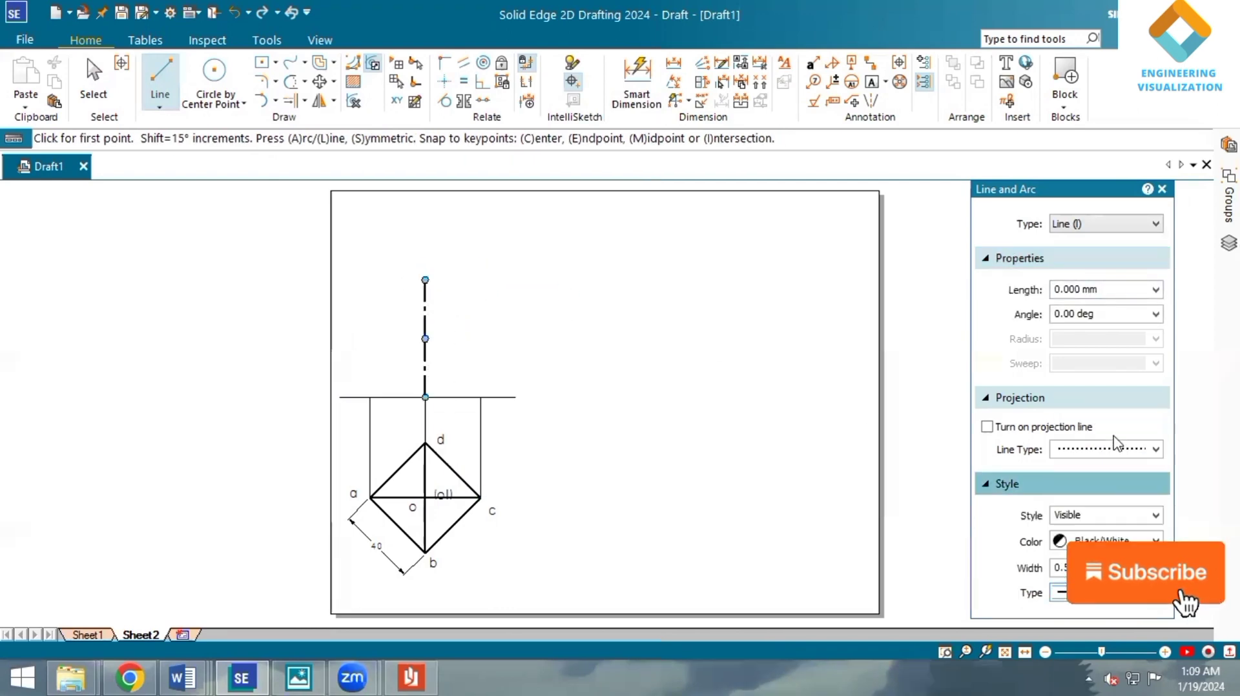
{"action": "left_click", "coordinate": [425, 279]}
{"action": "left_click", "coordinate": [481, 397]}
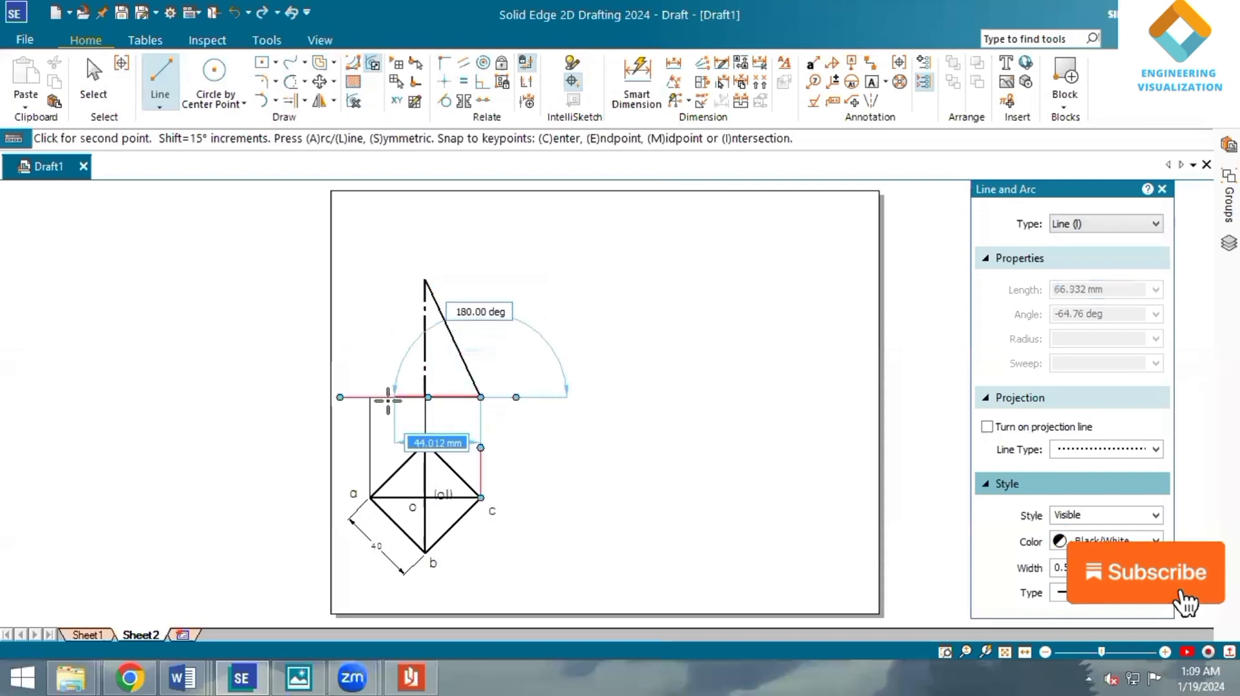
{"action": "left_click", "coordinate": [370, 397]}
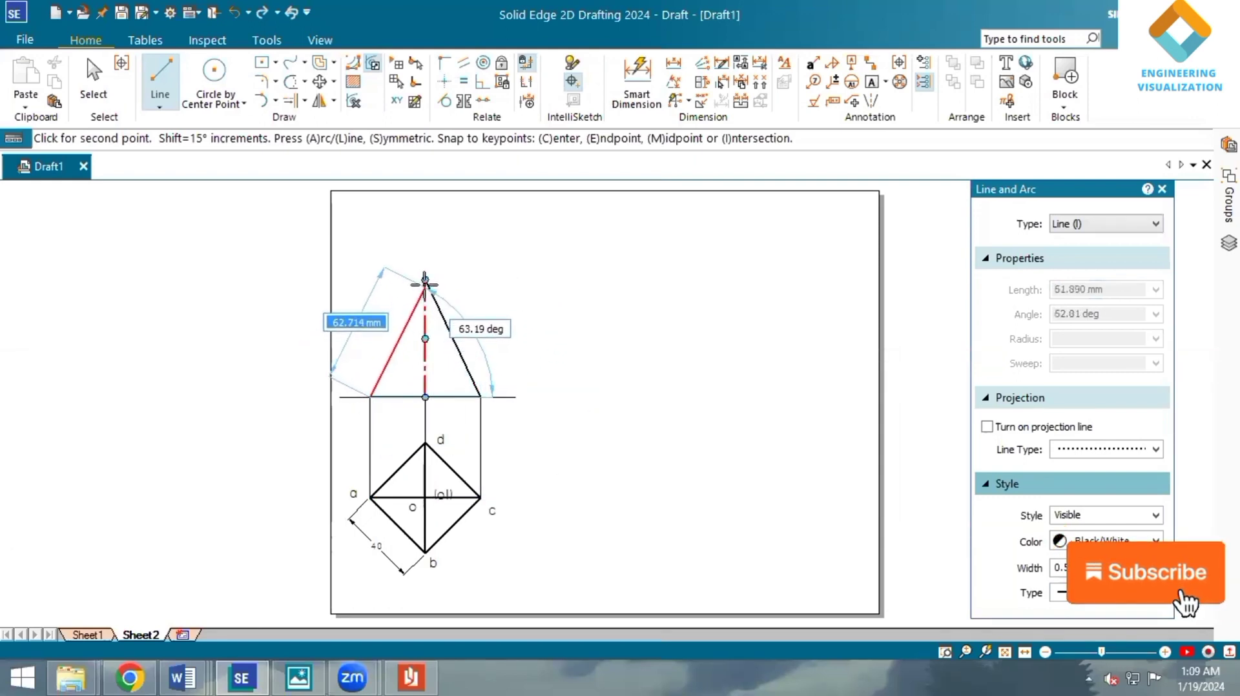
{"action": "left_click", "coordinate": [425, 279]}
{"action": "key", "text": "Escape"}
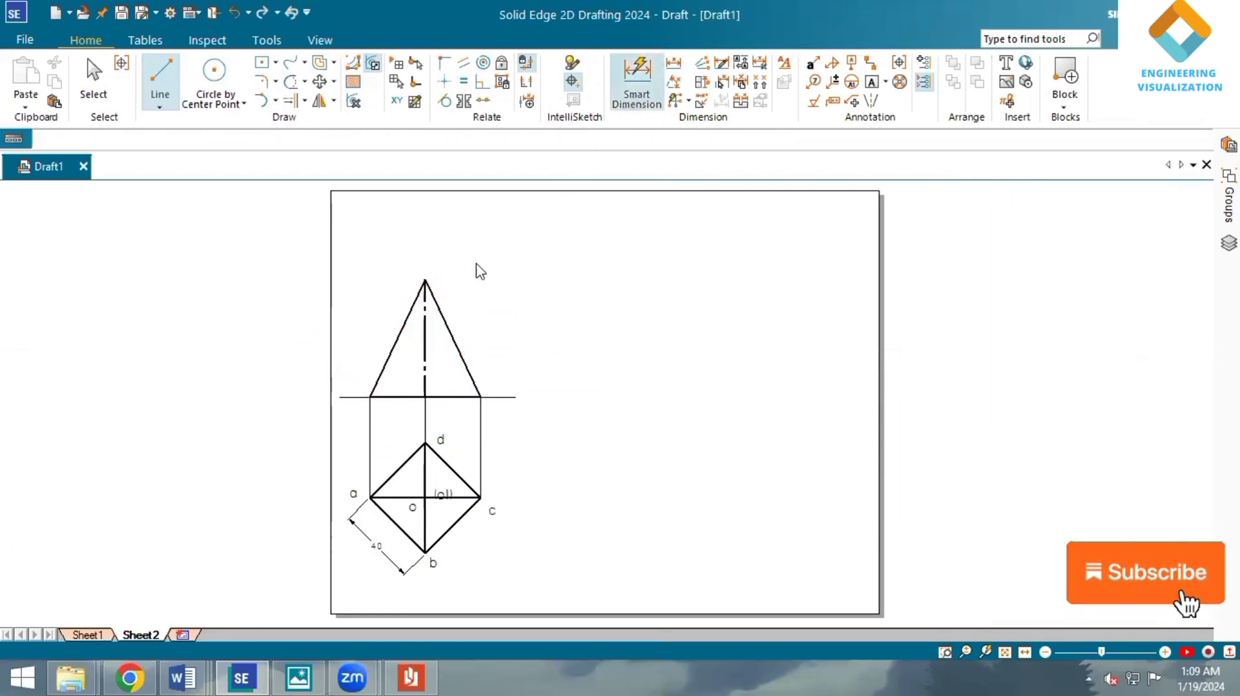
- Dimension the pyramid's height along the axis, placing the dimension to the left of the front view
{"action": "left_click", "coordinate": [424, 326]}
{"action": "left_click", "coordinate": [344, 322]}
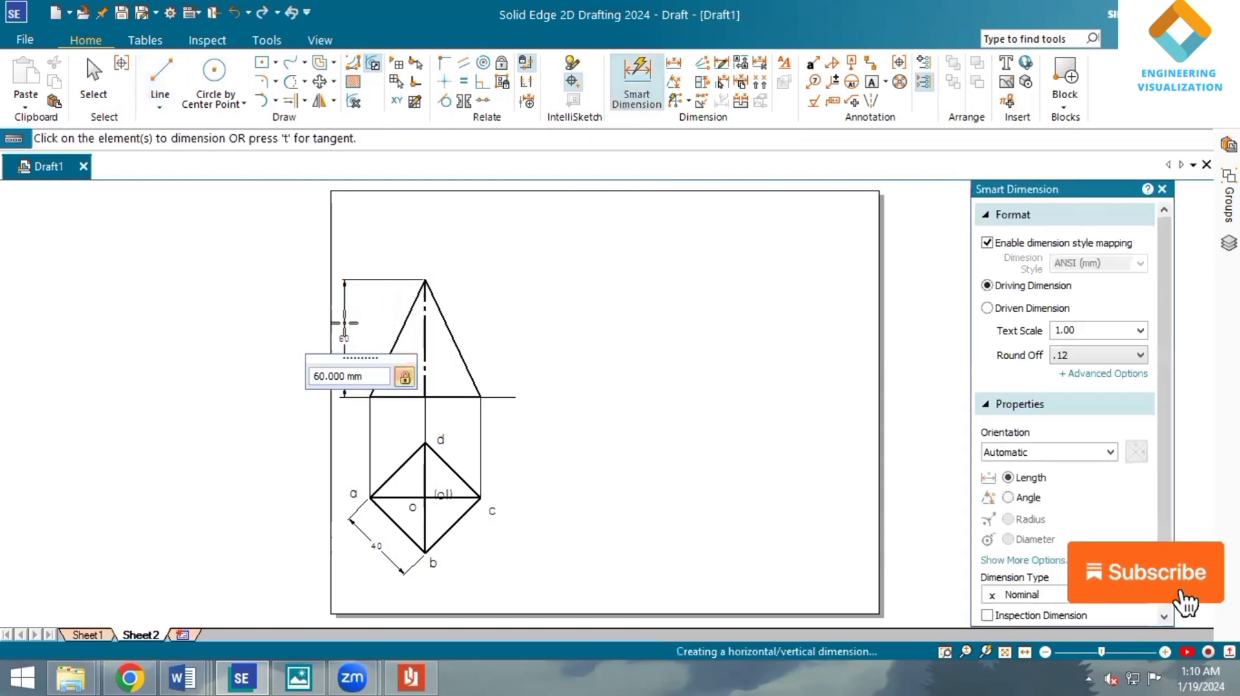
{"action": "left_click", "coordinate": [344, 323]}
- Label the front view's base points with the texts a', b', (d') and c'
{"action": "left_click", "coordinate": [872, 82]}
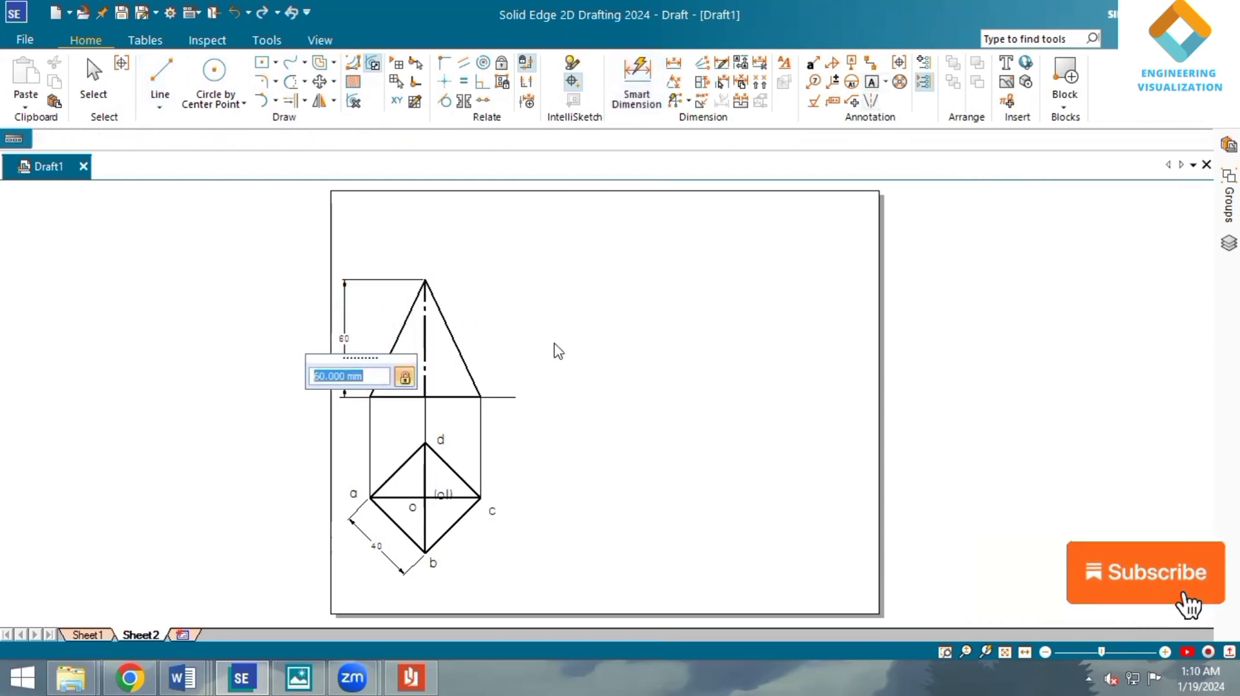
{"action": "scroll", "coordinate": [355, 389], "scroll_direction": "up", "scroll_amount": 1}
{"action": "left_click", "coordinate": [347, 373]}
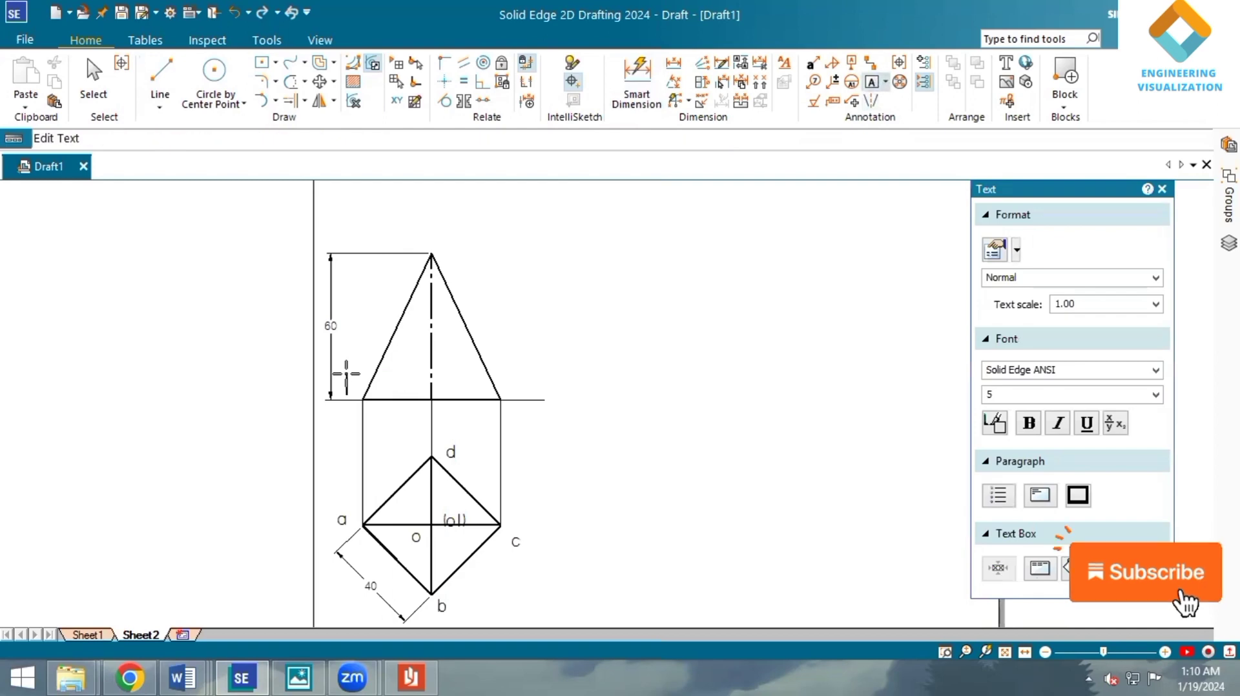
{"action": "type", "text": "a'"}
{"action": "left_click", "coordinate": [442, 380]}
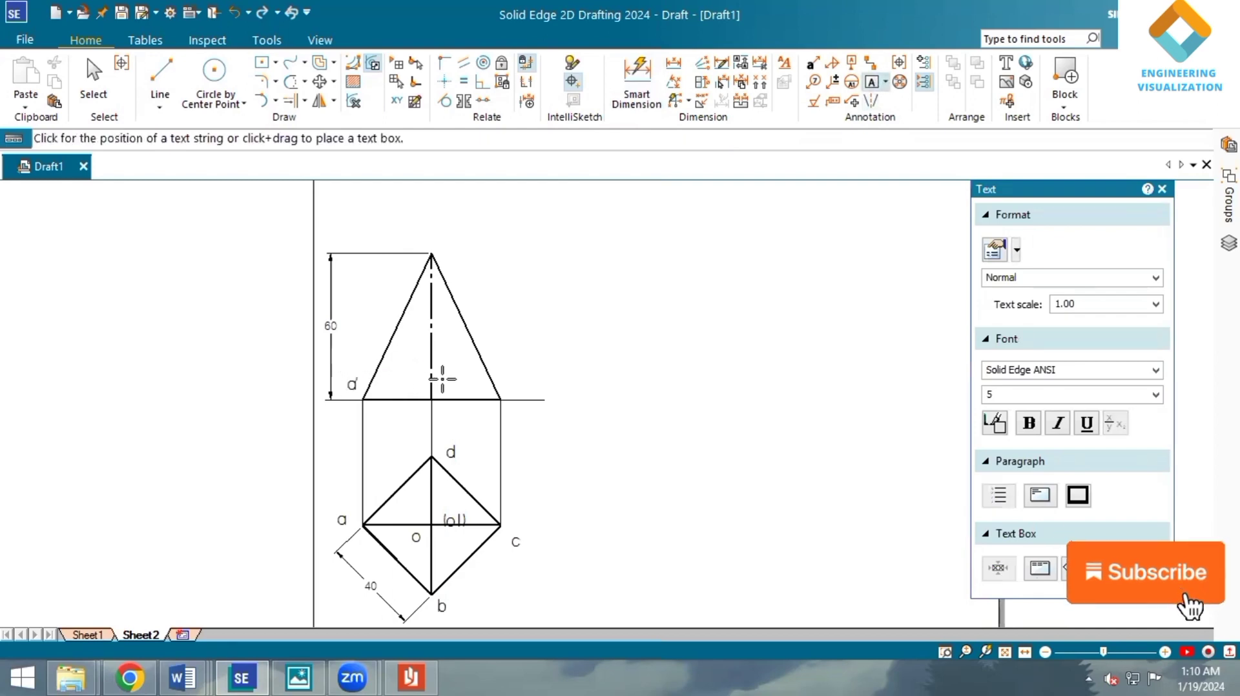
{"action": "type", "text": "b'"}
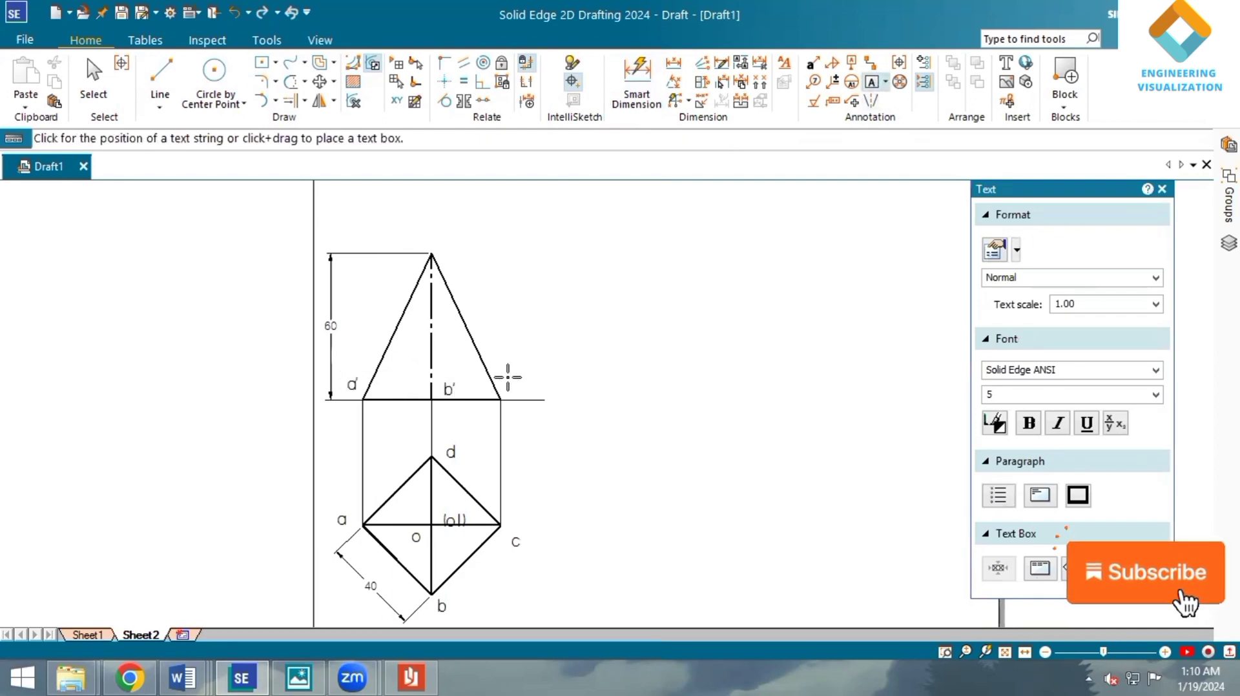
{"action": "left_click", "coordinate": [512, 387]}
{"action": "type", "text": "c'"}
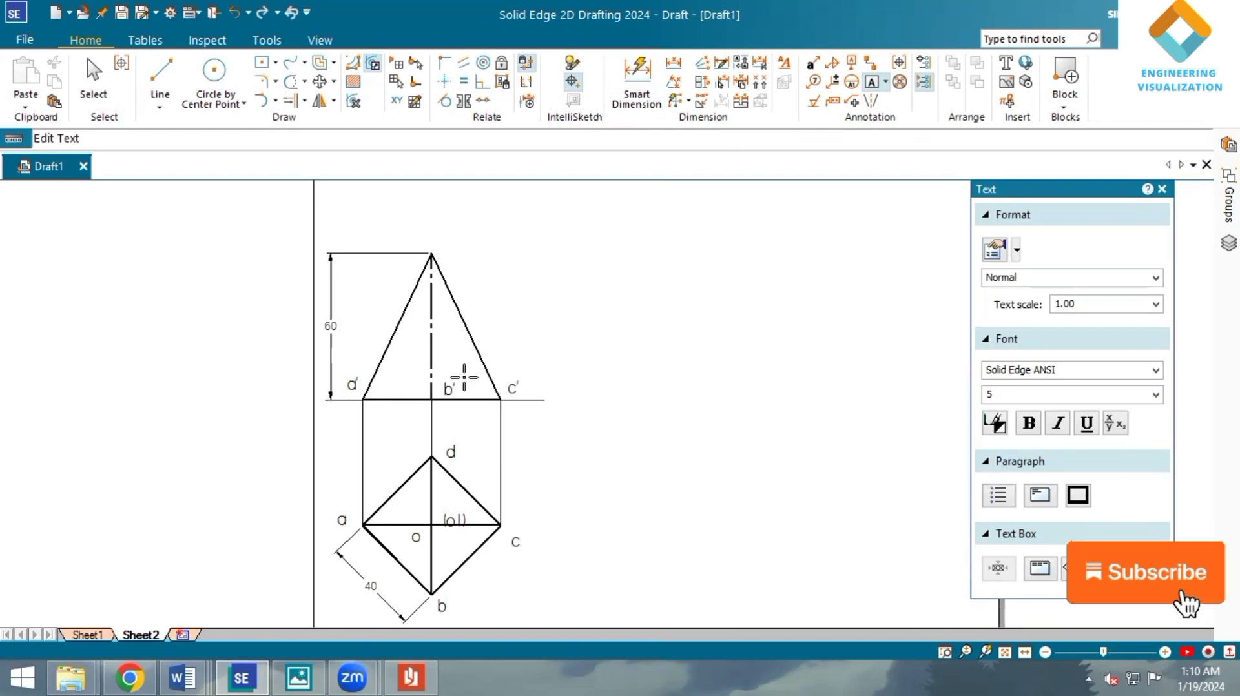
{"action": "type", "text": "d')"}
- Label the front view's apex o' and the foot of the axis (o1'), and switch to the question paper PDF
{"action": "left_click", "coordinate": [457, 242]}
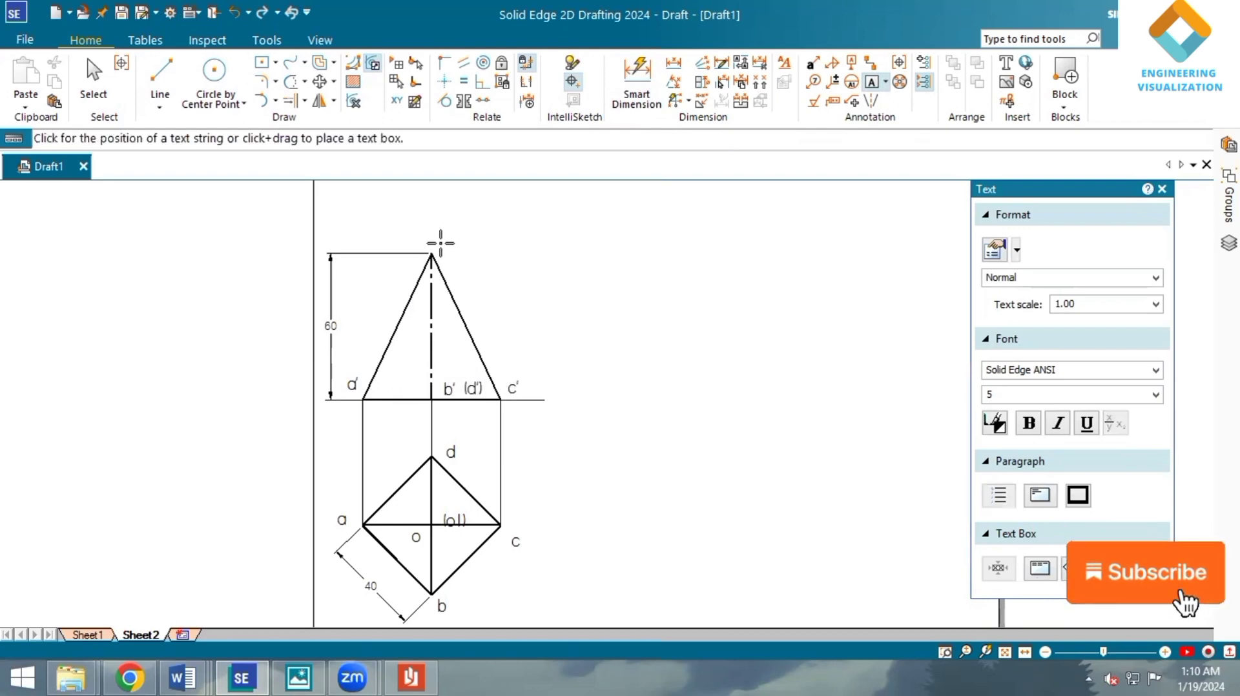
{"action": "type", "text": "o'"}
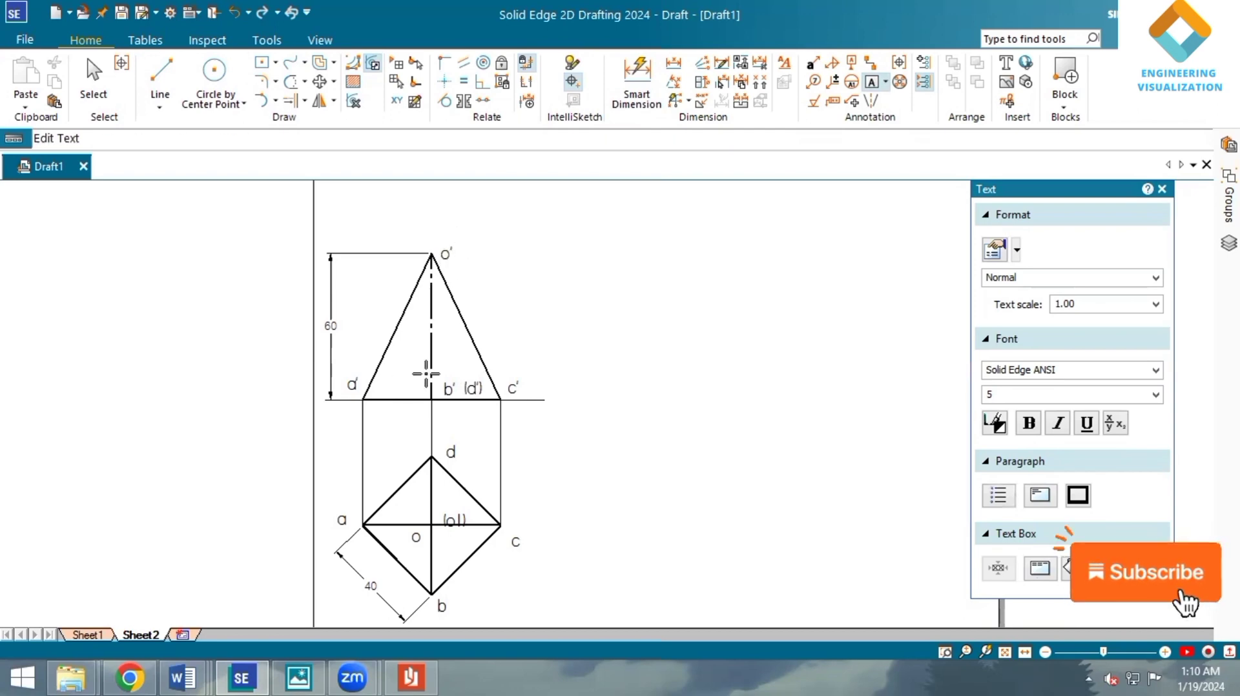
{"action": "type", "text": "(o"}
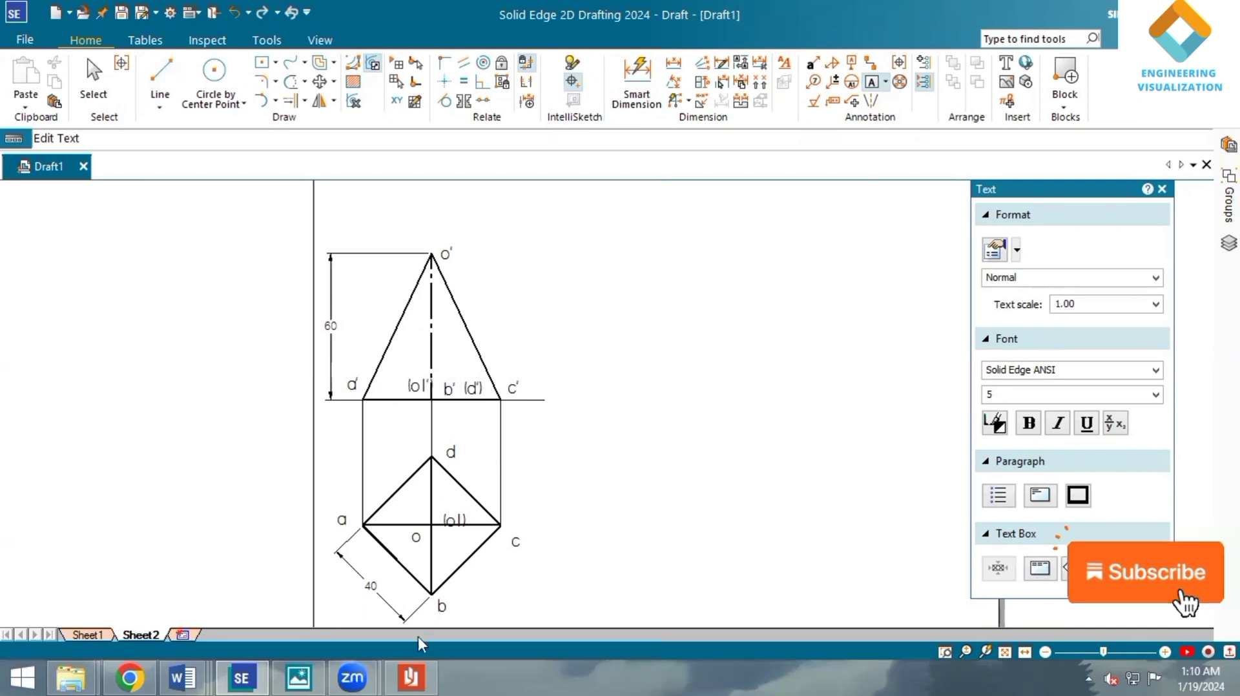
{"action": "left_click", "coordinate": [412, 677]}
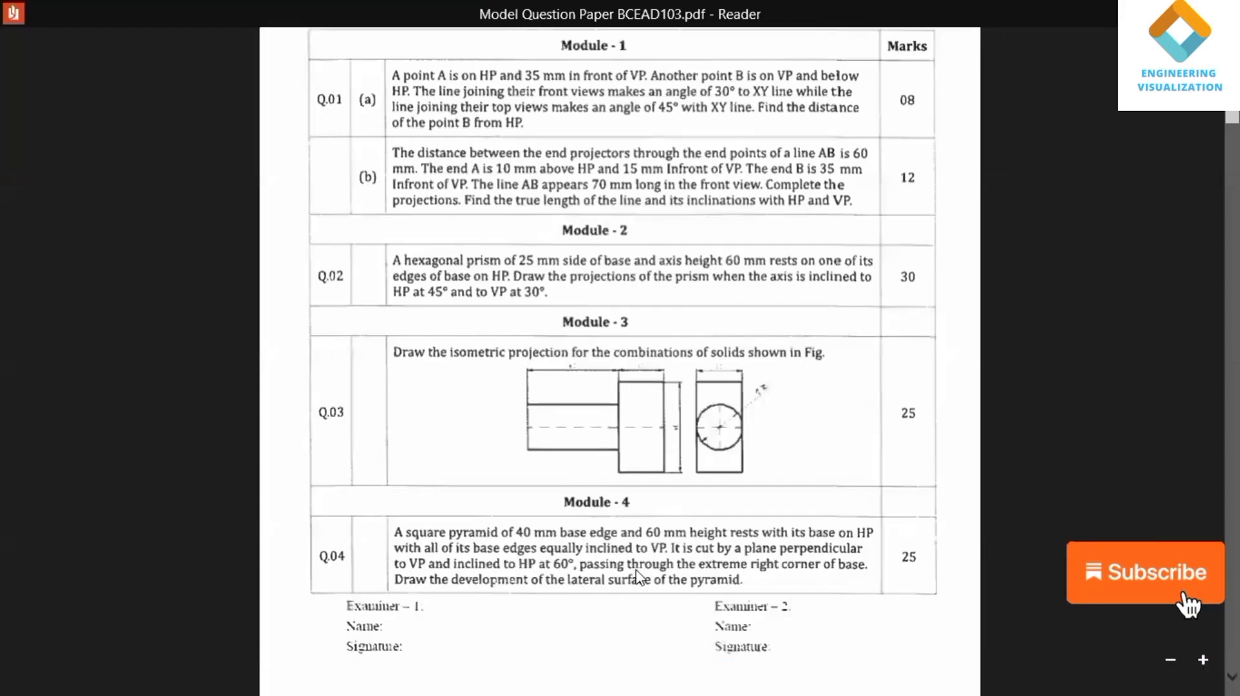
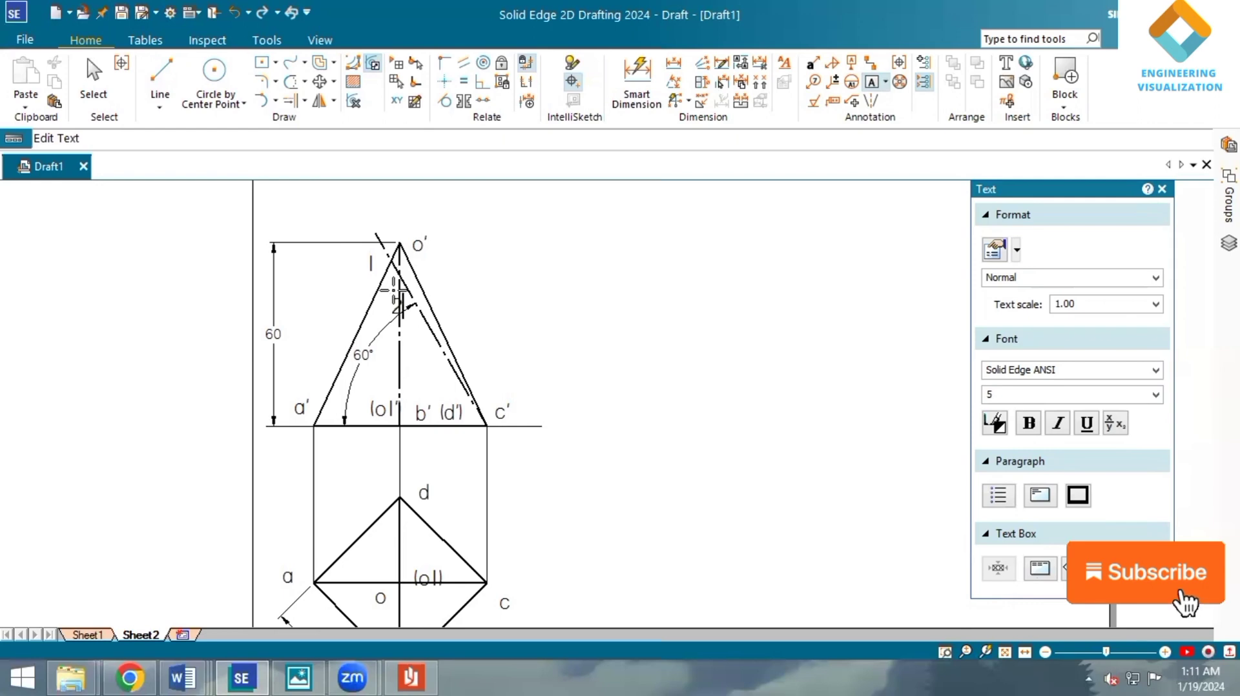
- Label the cutting-plane points 2, 3 and 4 in the front view, and dimension the right slant edge o'c'
{"action": "left_click", "coordinate": [395, 290]}
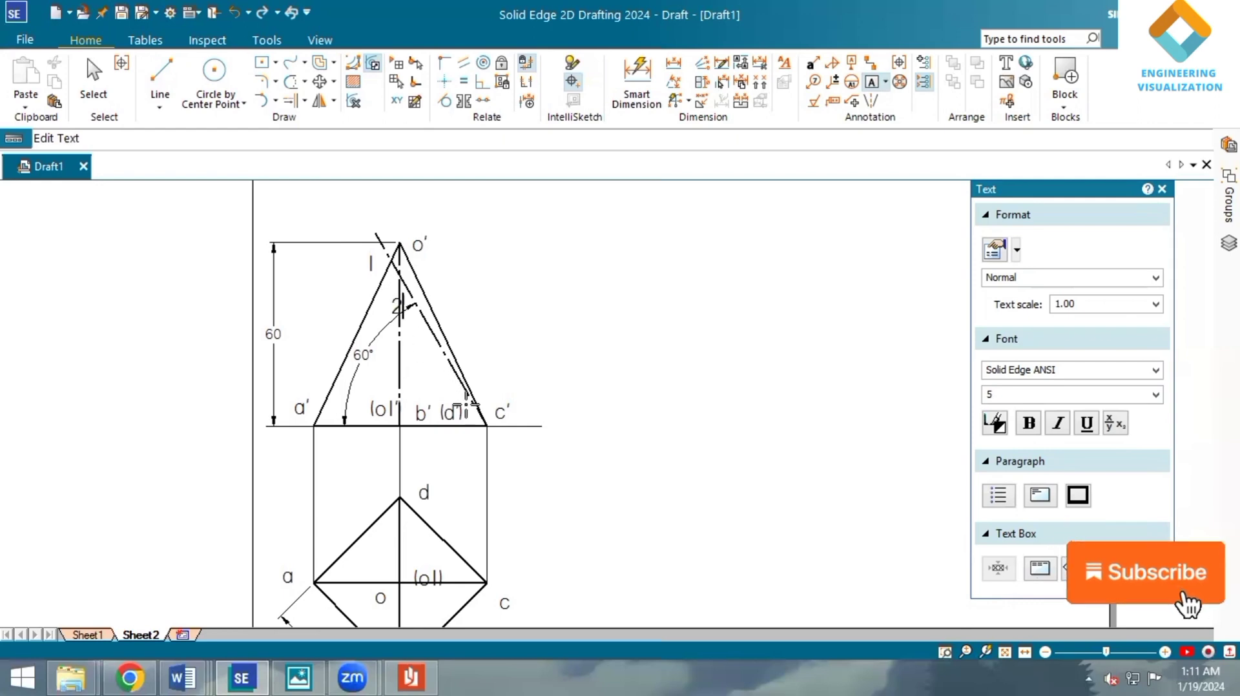
{"action": "type", "text": "3"}
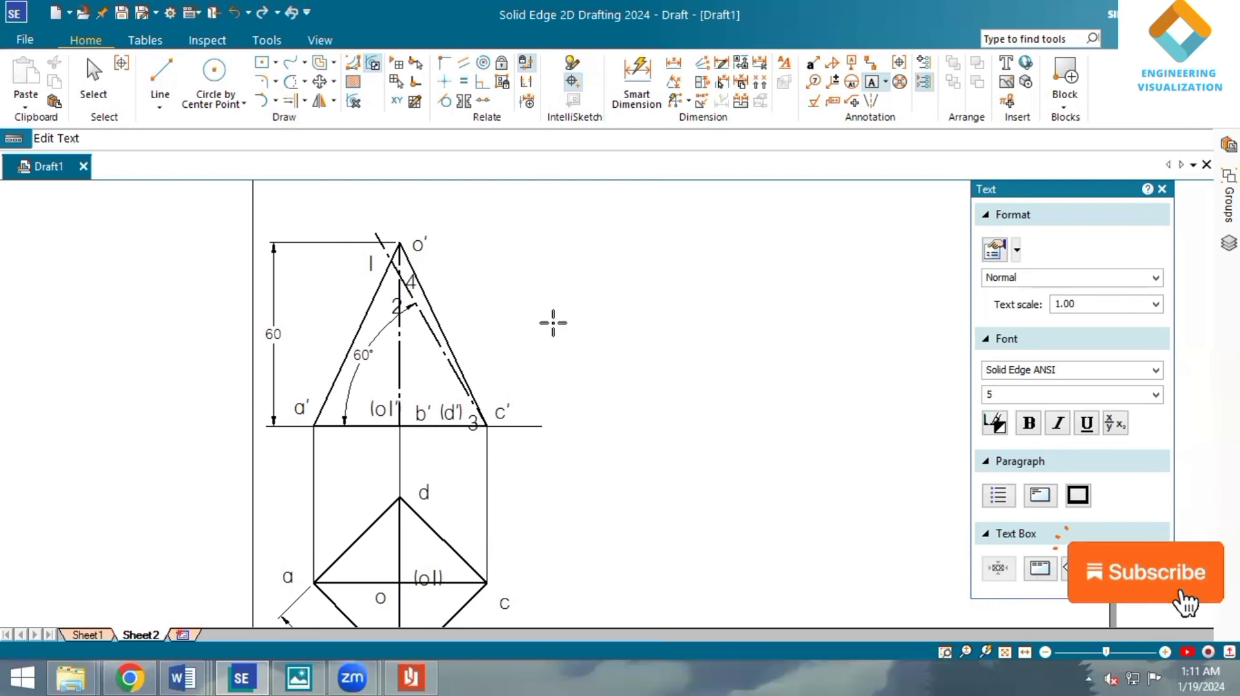
{"action": "left_click", "coordinate": [636, 78]}
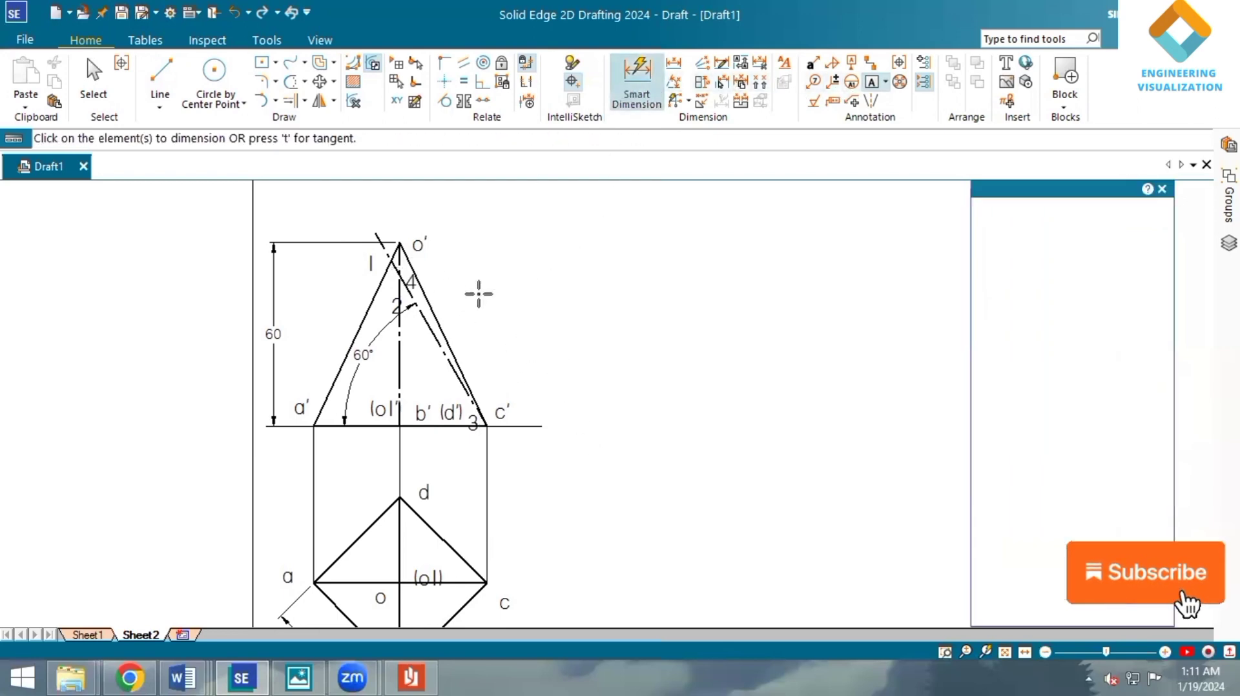
{"action": "left_click", "coordinate": [435, 306]}
{"action": "left_click", "coordinate": [515, 300]}
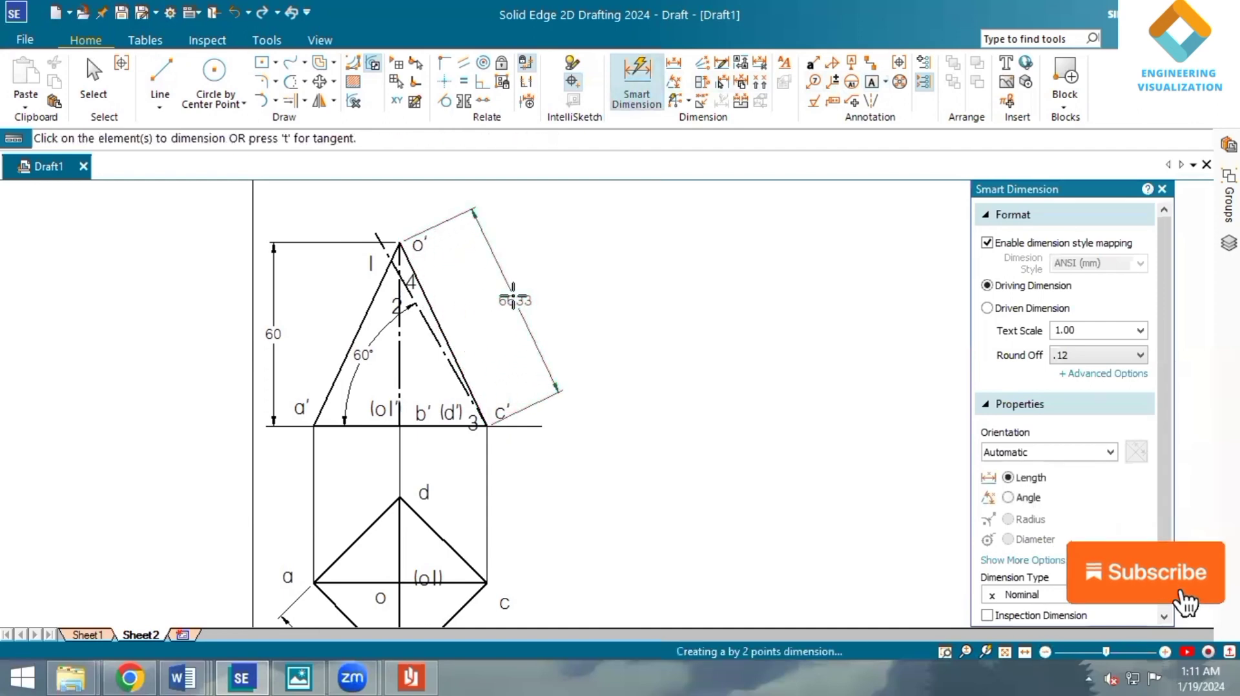
- Draw a 66.33 mm Visible-style line to the right of the views, sloping down to the left from the development's apex at about -158.5°
{"action": "left_click", "coordinate": [1005, 653]}
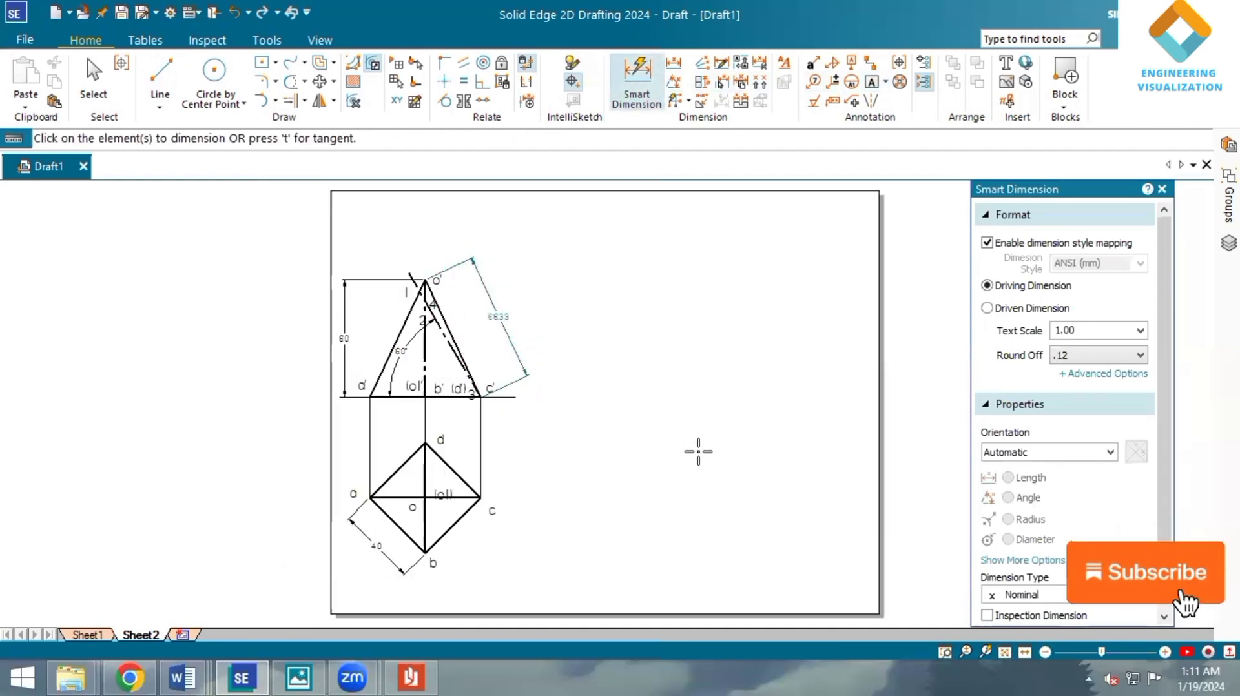
{"action": "left_click", "coordinate": [165, 84]}
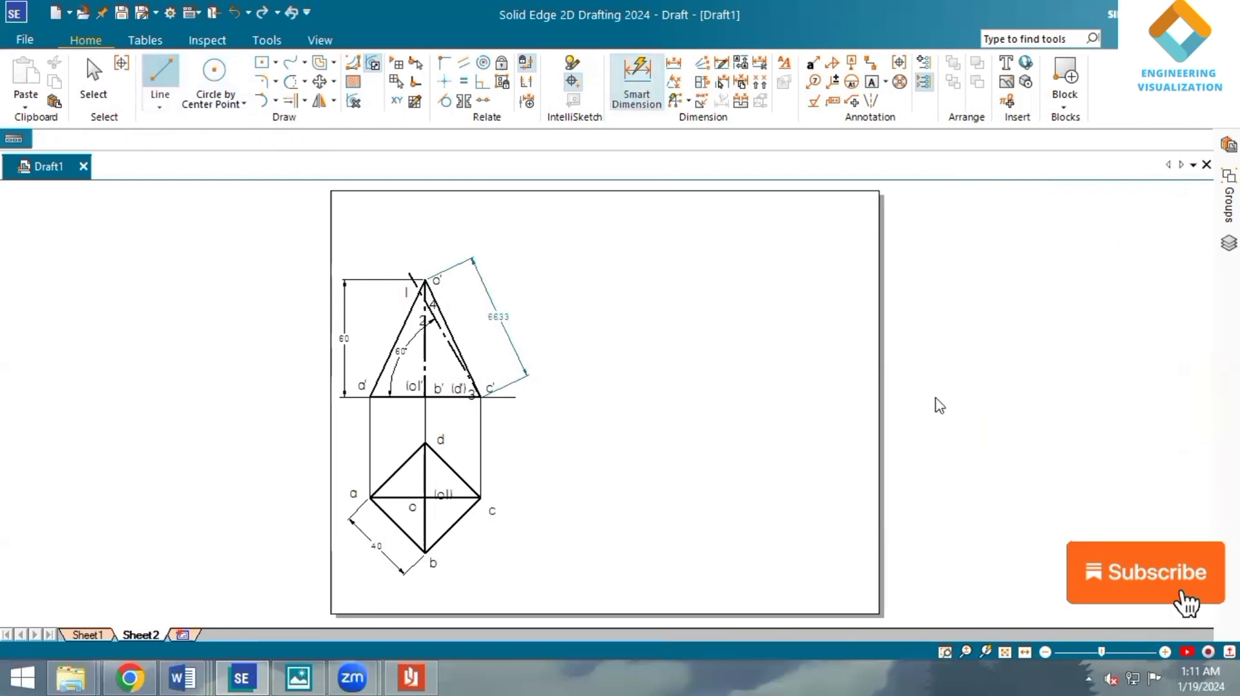
{"action": "left_click", "coordinate": [1093, 494]}
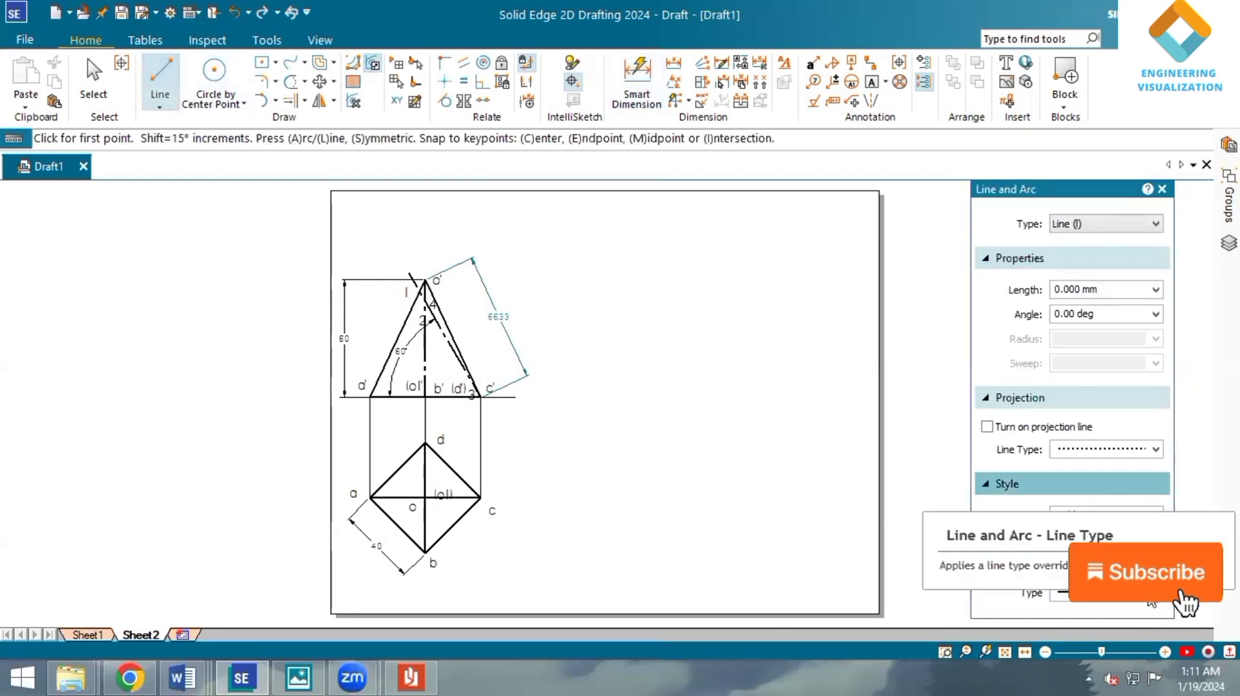
{"action": "left_click", "coordinate": [1132, 515]}
{"action": "left_click", "coordinate": [1105, 492]}
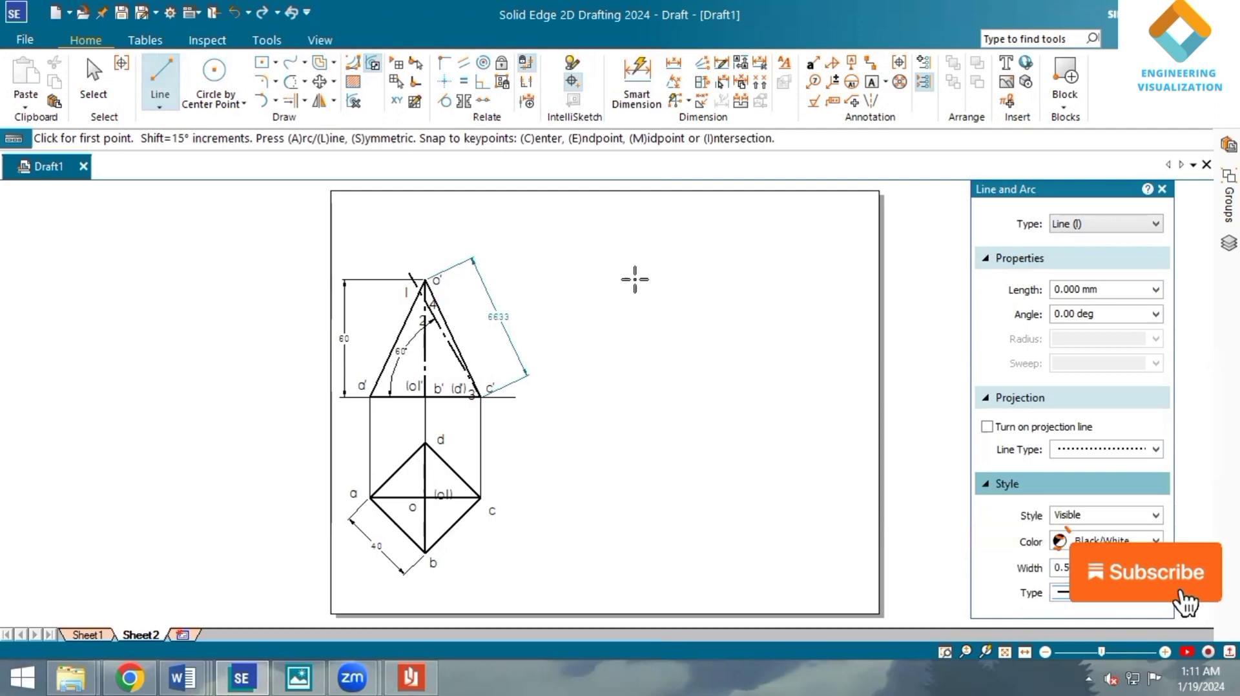
{"action": "left_click", "coordinate": [676, 269]}
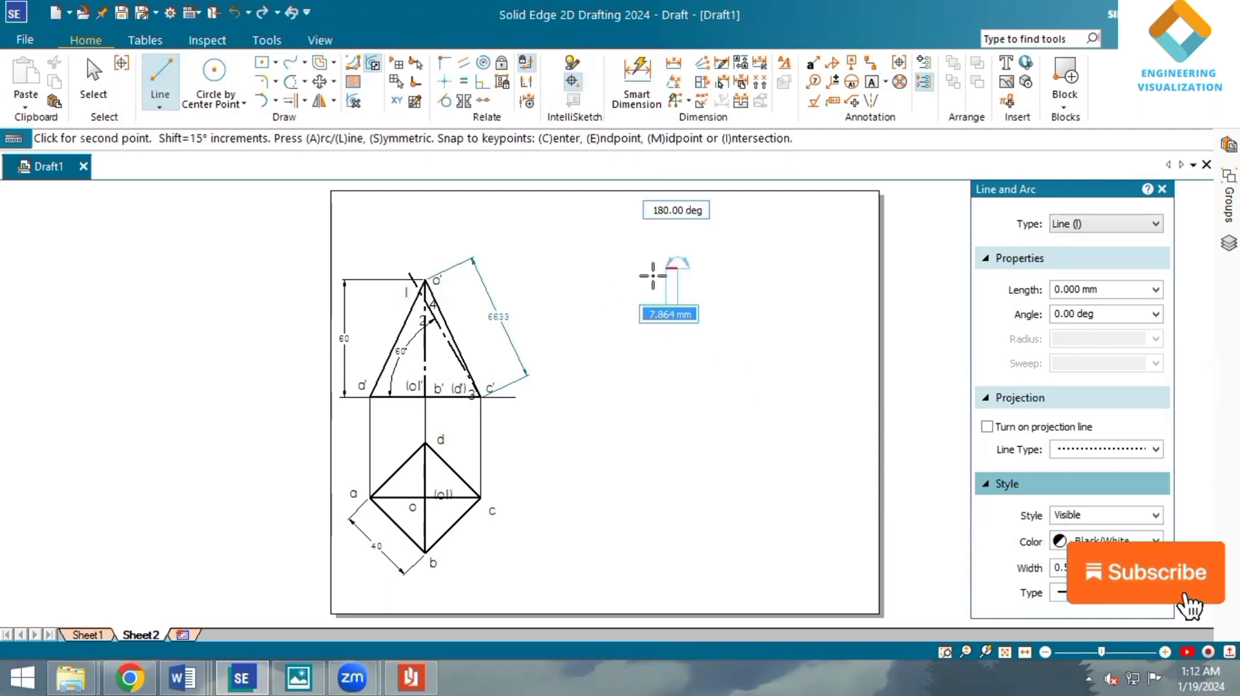
{"action": "type", "text": "6"}
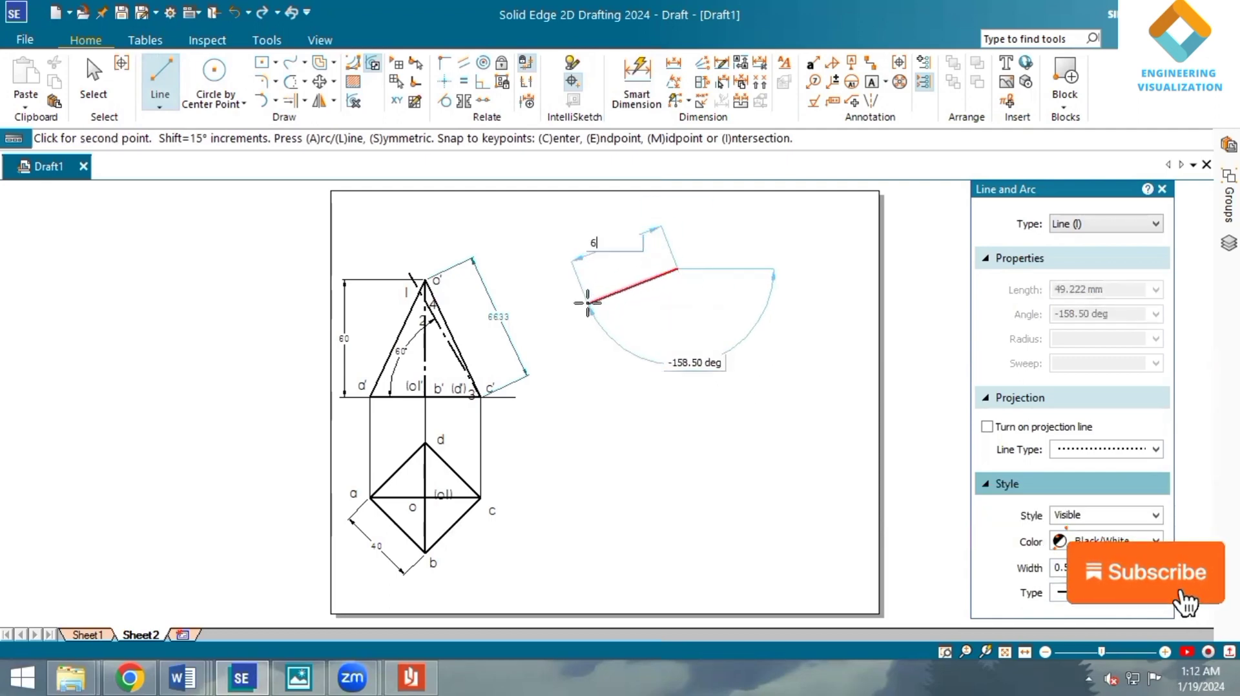
{"action": "type", "text": "6.33"}
{"action": "key", "text": "Tab"}
{"action": "key", "text": "Return"}
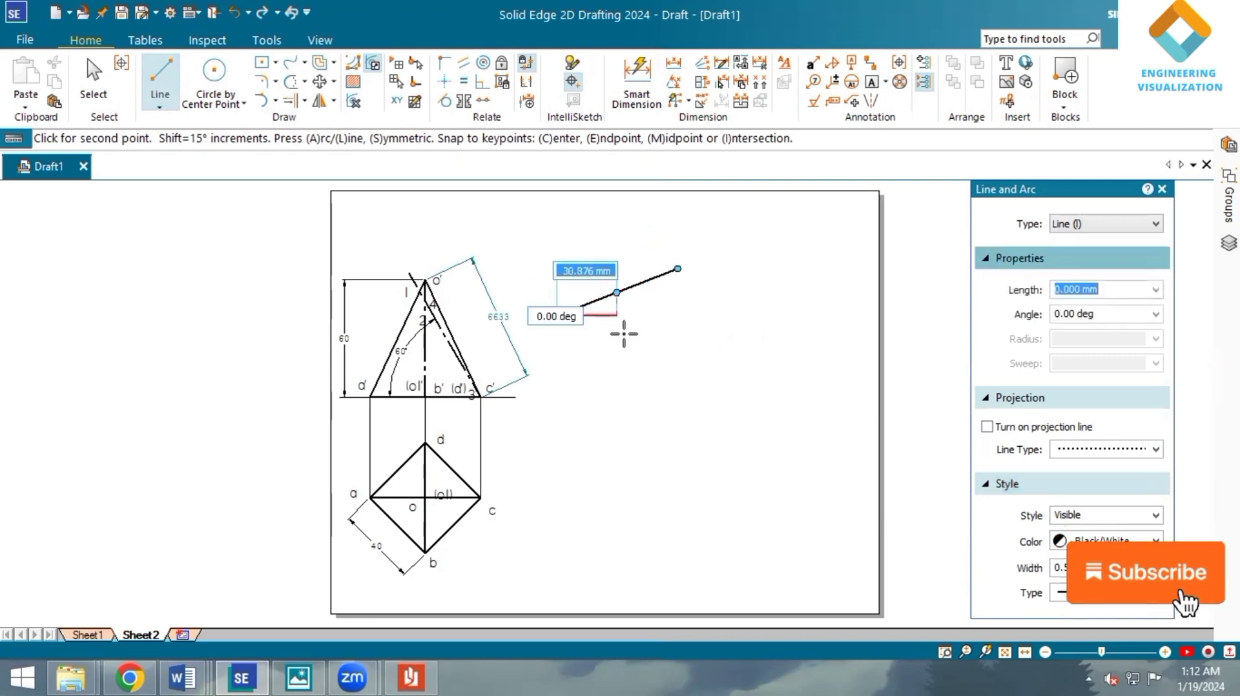
{"action": "key", "text": "Escape"}
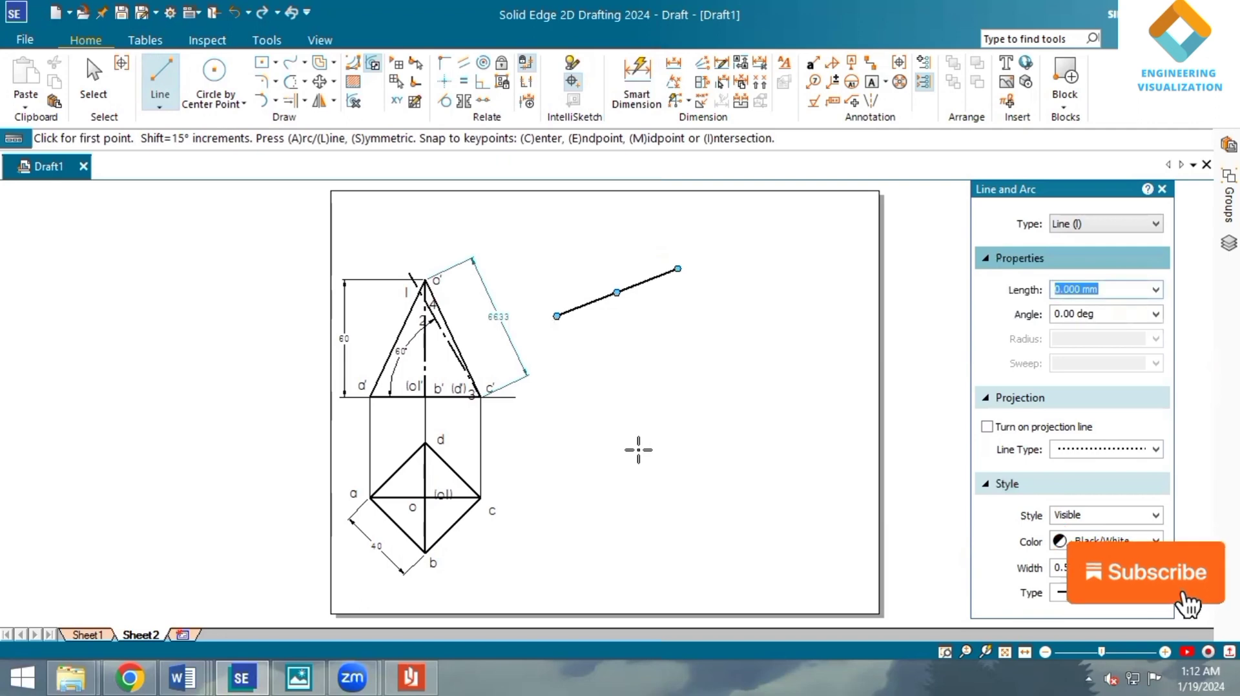
- Draw a 0.13 mm wide centre-point arc about the apex, starting at the slant line's lower end and sweeping right with a 66.33 mm radius
{"action": "left_click", "coordinate": [275, 101]}
{"action": "left_click", "coordinate": [310, 162]}
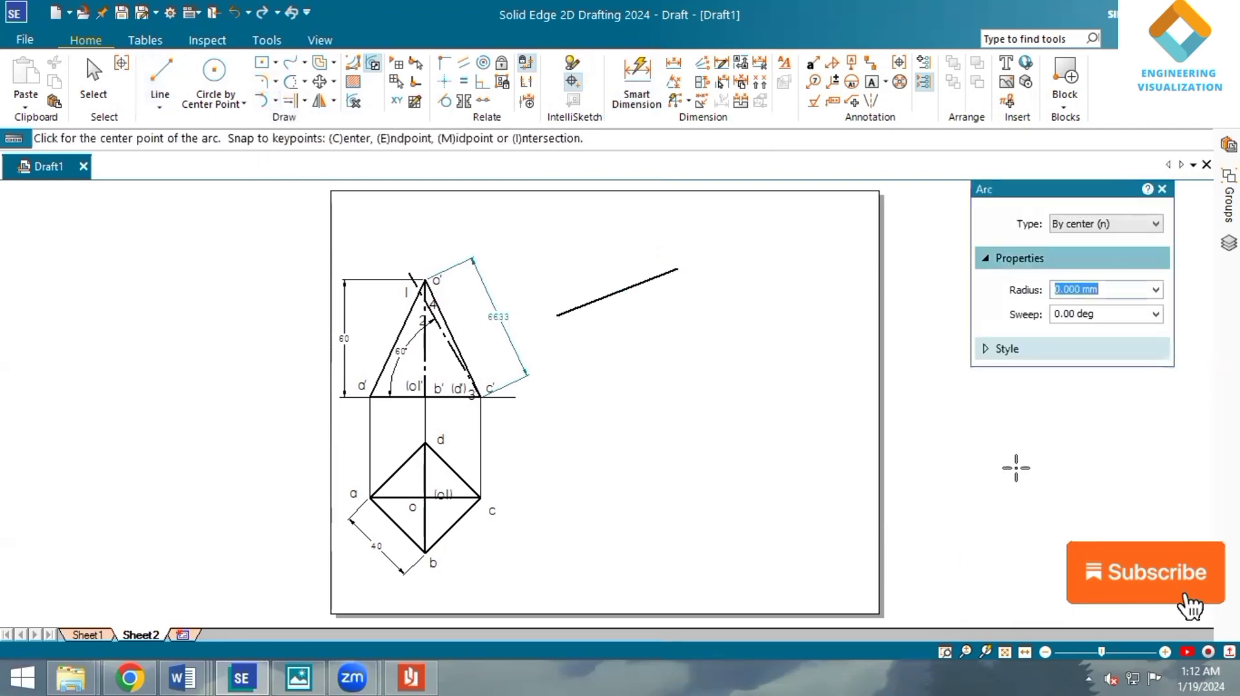
{"action": "left_click", "coordinate": [1132, 349]}
{"action": "left_click", "coordinate": [1156, 433]}
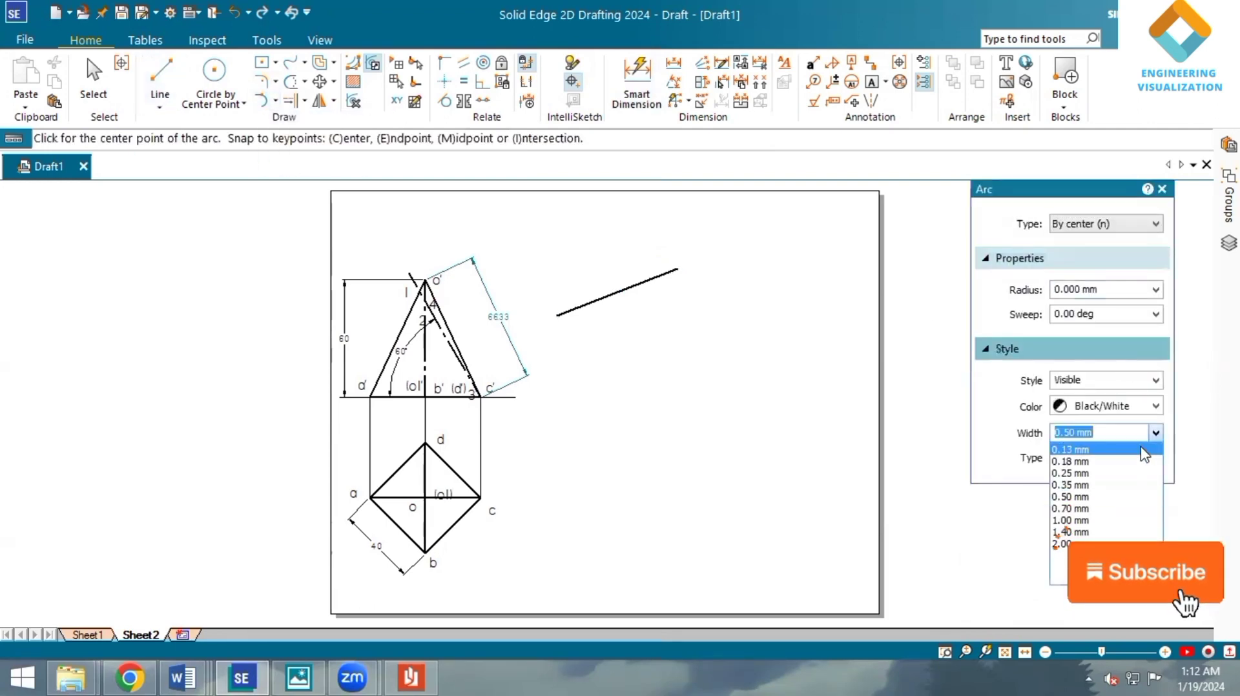
{"action": "left_click", "coordinate": [1078, 460]}
{"action": "left_click", "coordinate": [616, 294]}
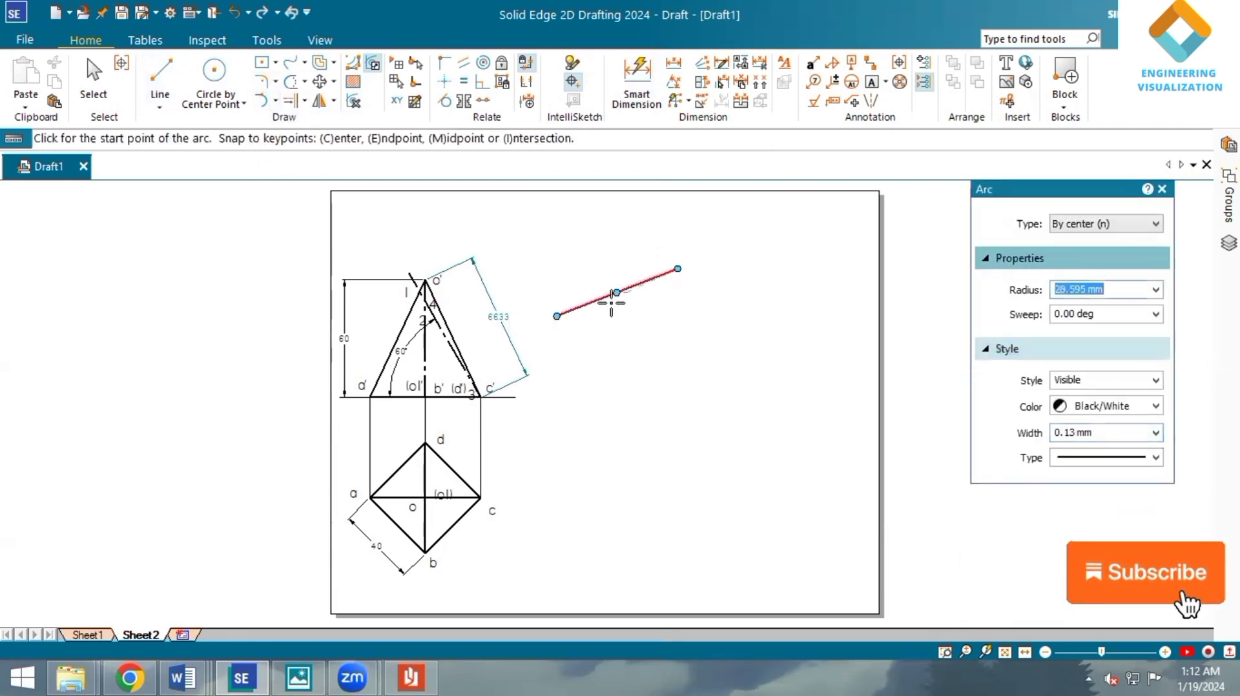
{"action": "left_click", "coordinate": [556, 316]}
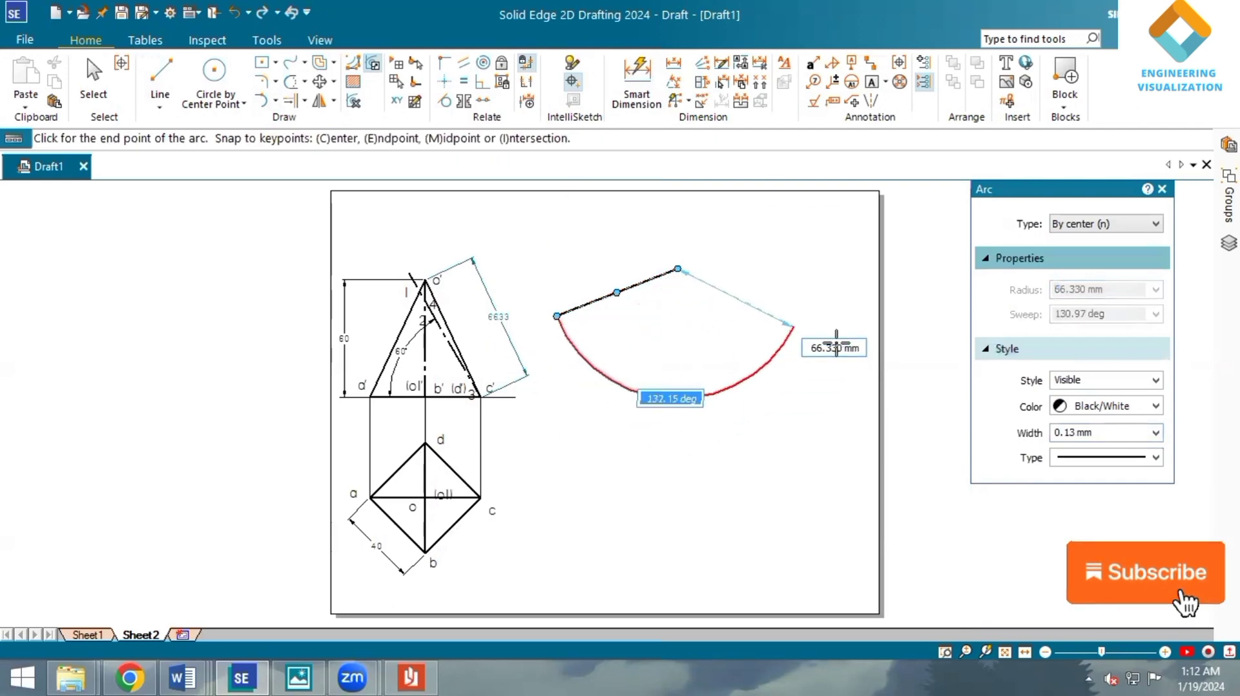
{"action": "left_click", "coordinate": [838, 284]}
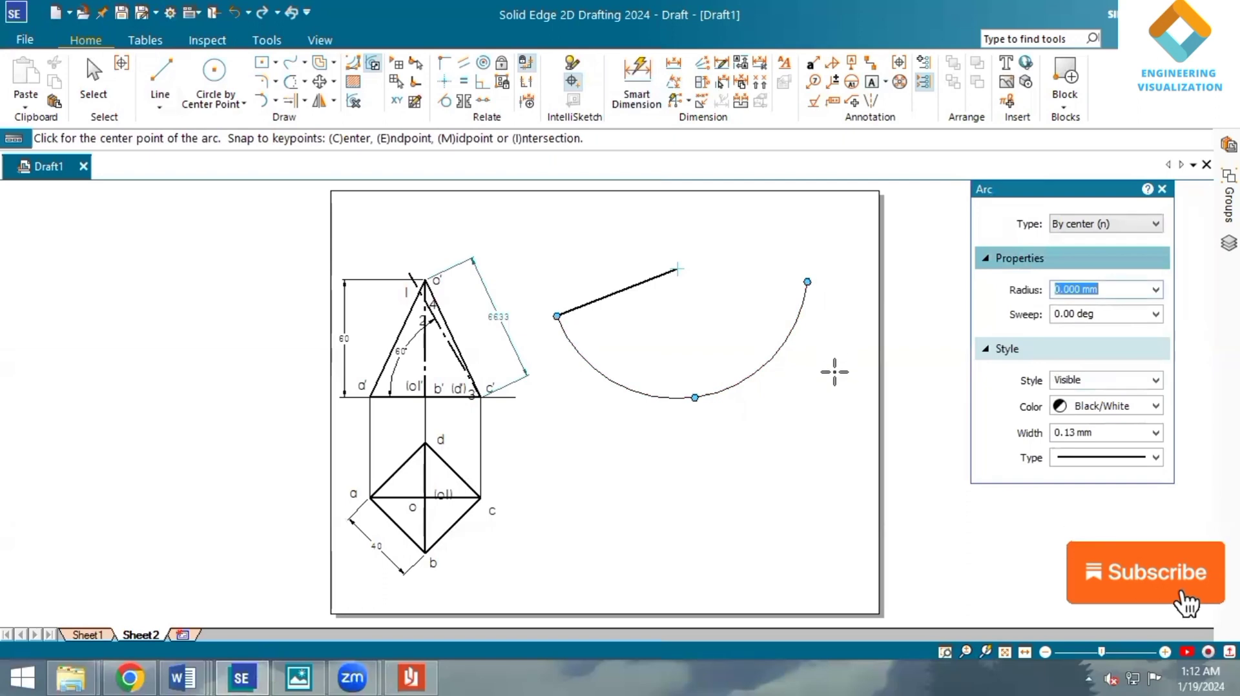
- Mark the first base edge on the development arc with a short 40 mm radius arc centred on the slant line's lower end
{"action": "left_click", "coordinate": [275, 101]}
{"action": "left_click", "coordinate": [290, 161]}
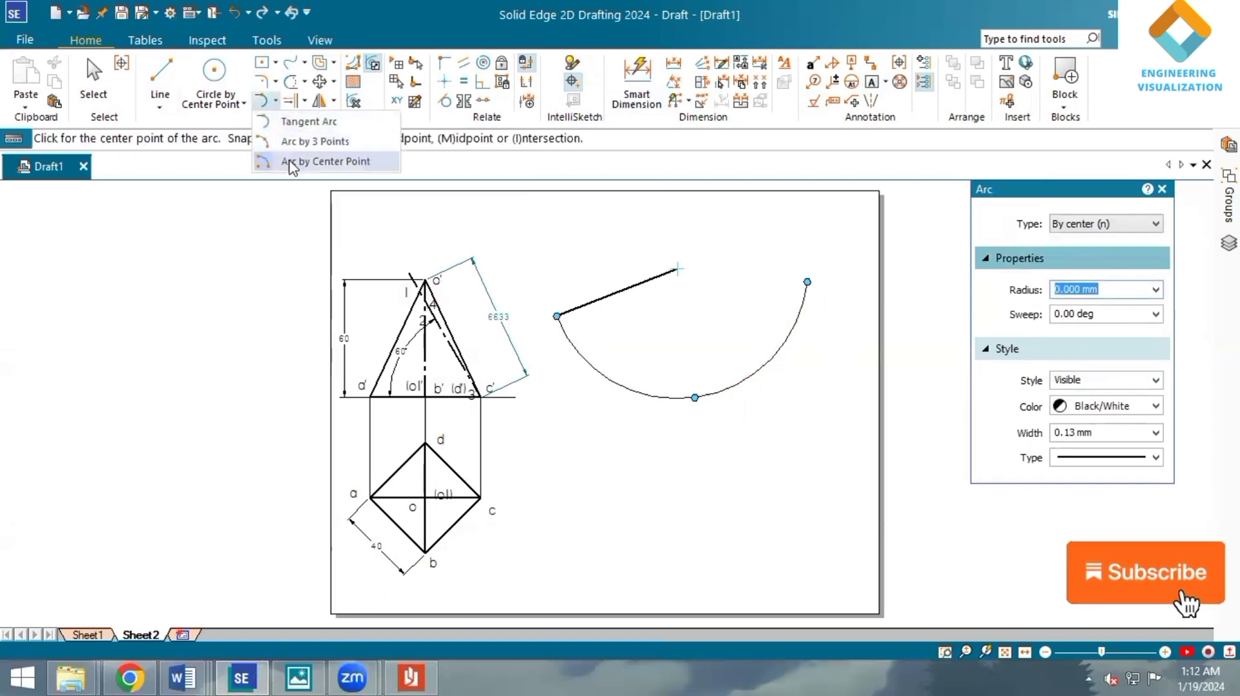
{"action": "left_click", "coordinate": [557, 317]}
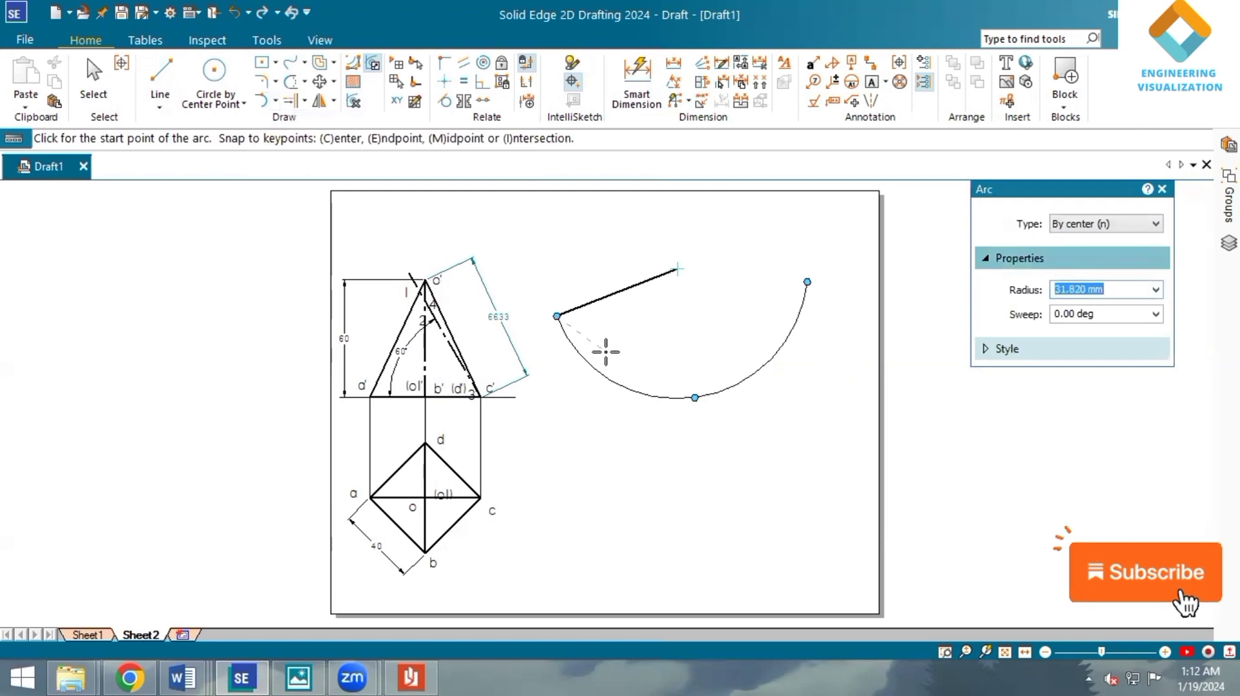
{"action": "type", "text": "40"}
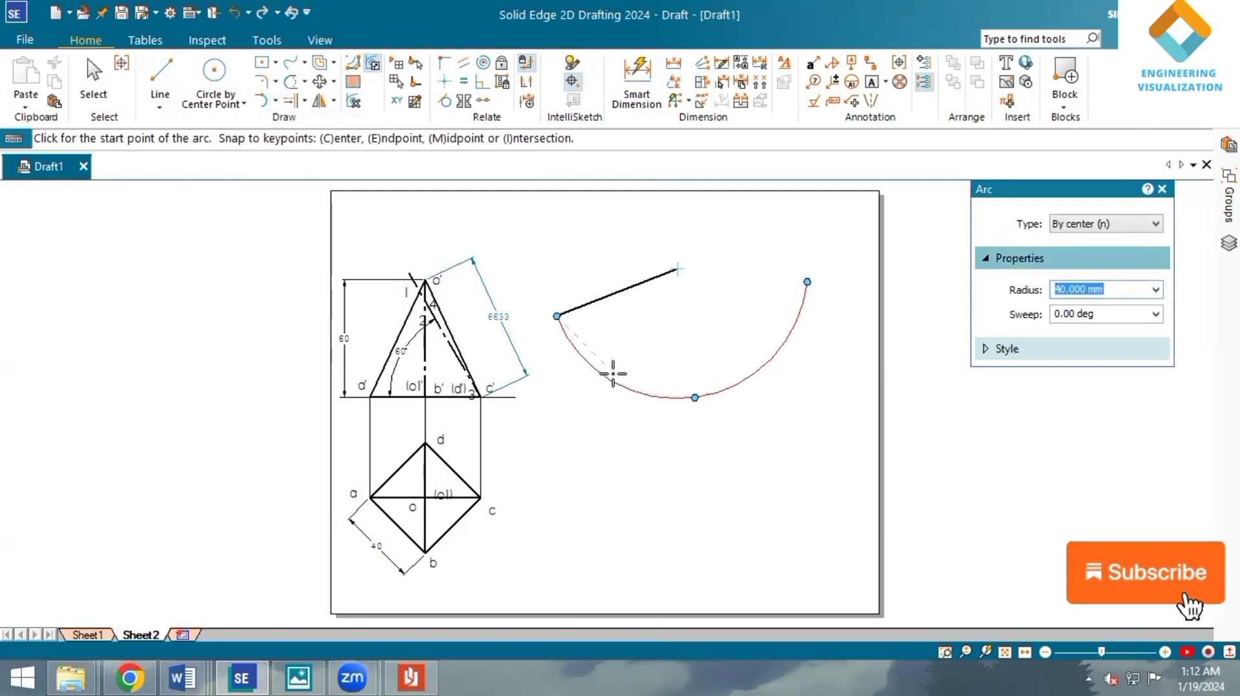
{"action": "left_click", "coordinate": [612, 373]}
{"action": "left_click", "coordinate": [594, 386]}
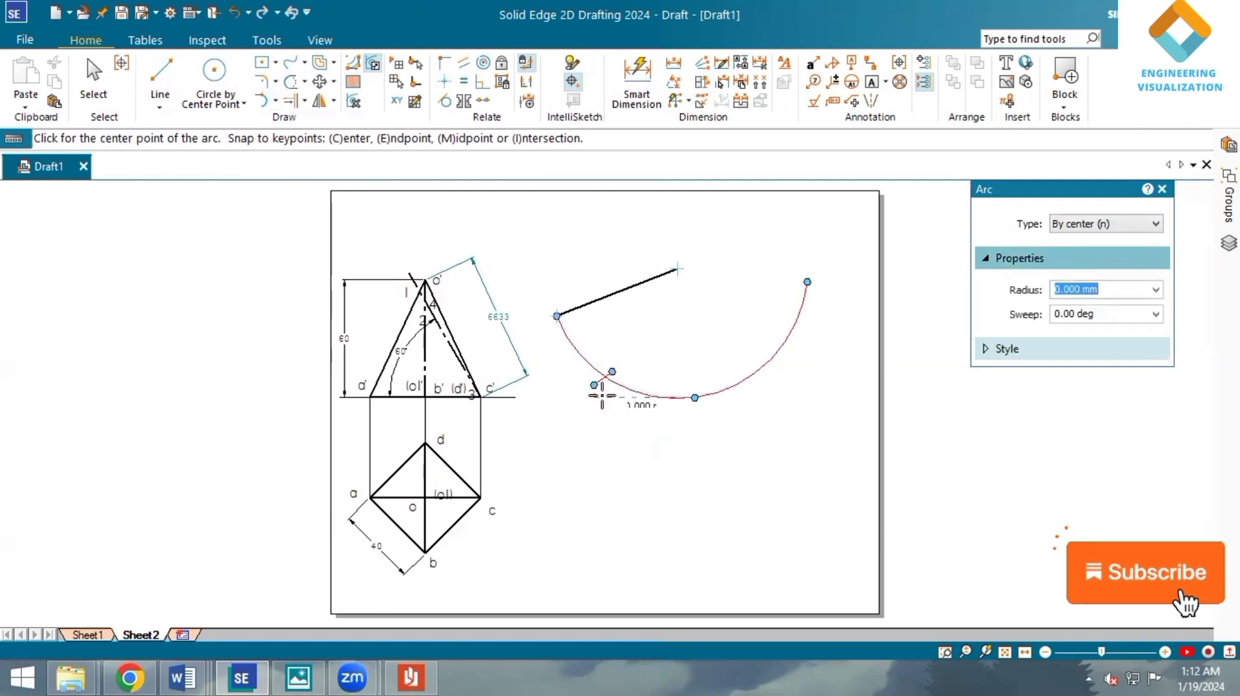
- Mark the second and third base edges along the development arc with short 40 mm radius arcs, each centred on the preceding intersection
{"action": "left_click", "coordinate": [603, 379]}
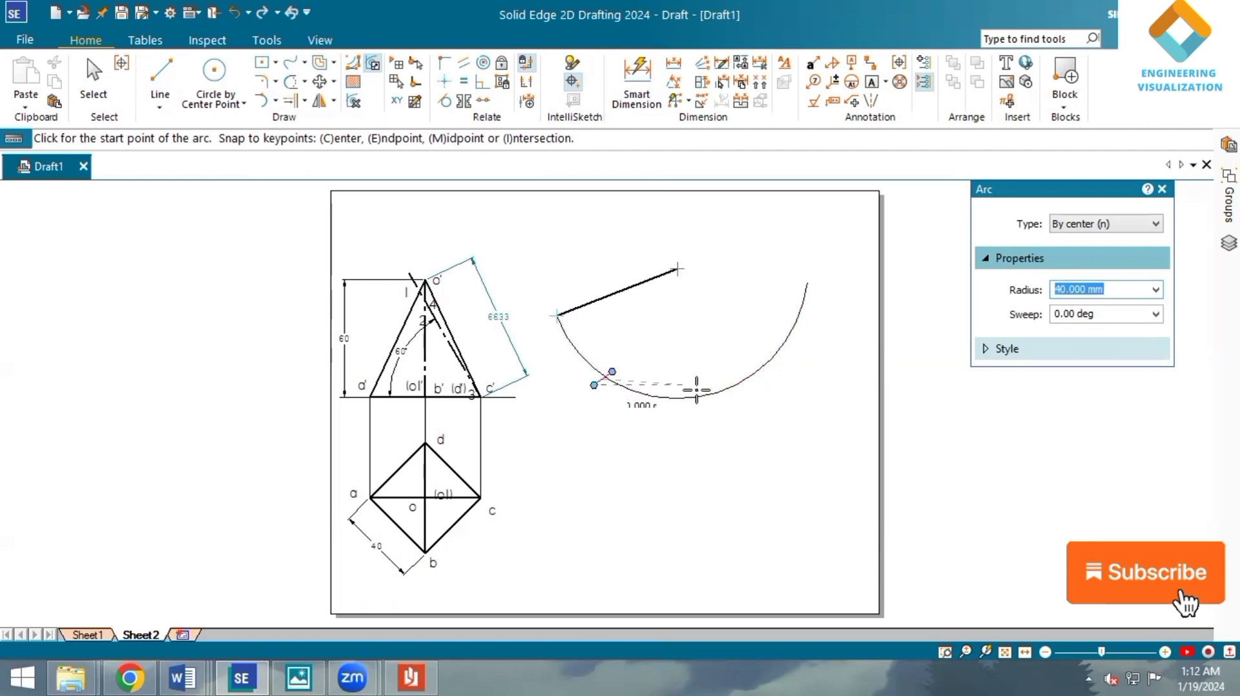
{"action": "left_click", "coordinate": [695, 394]}
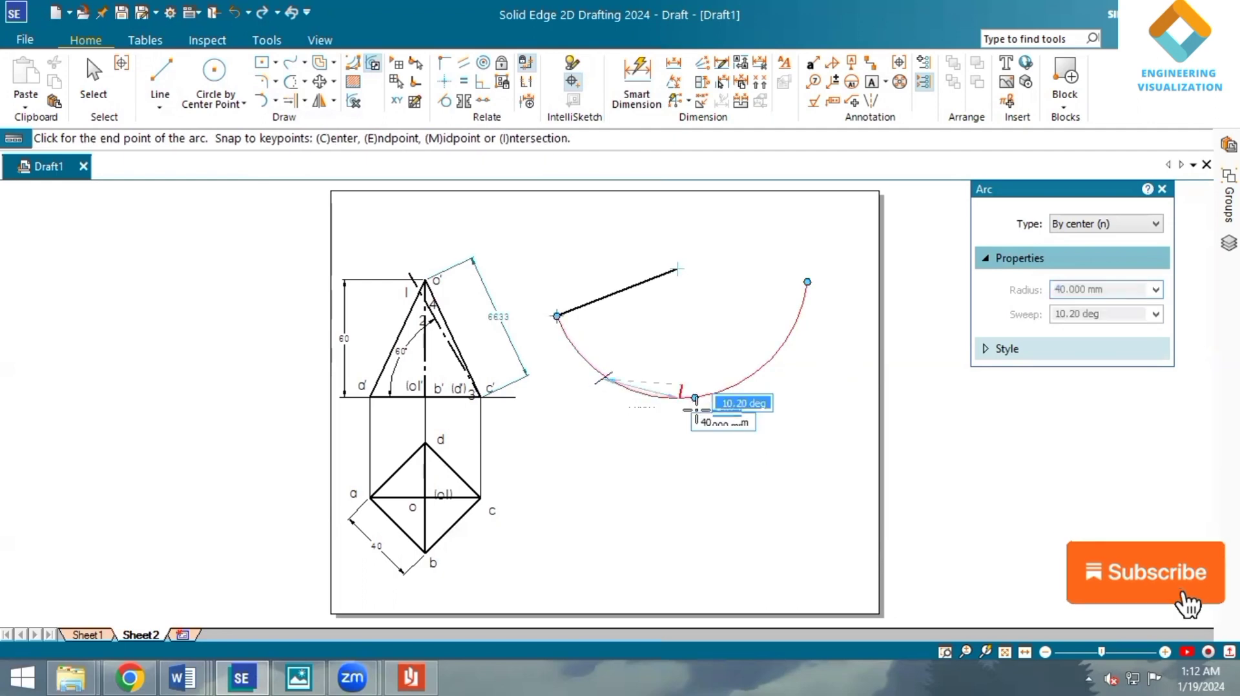
{"action": "left_click", "coordinate": [678, 429]}
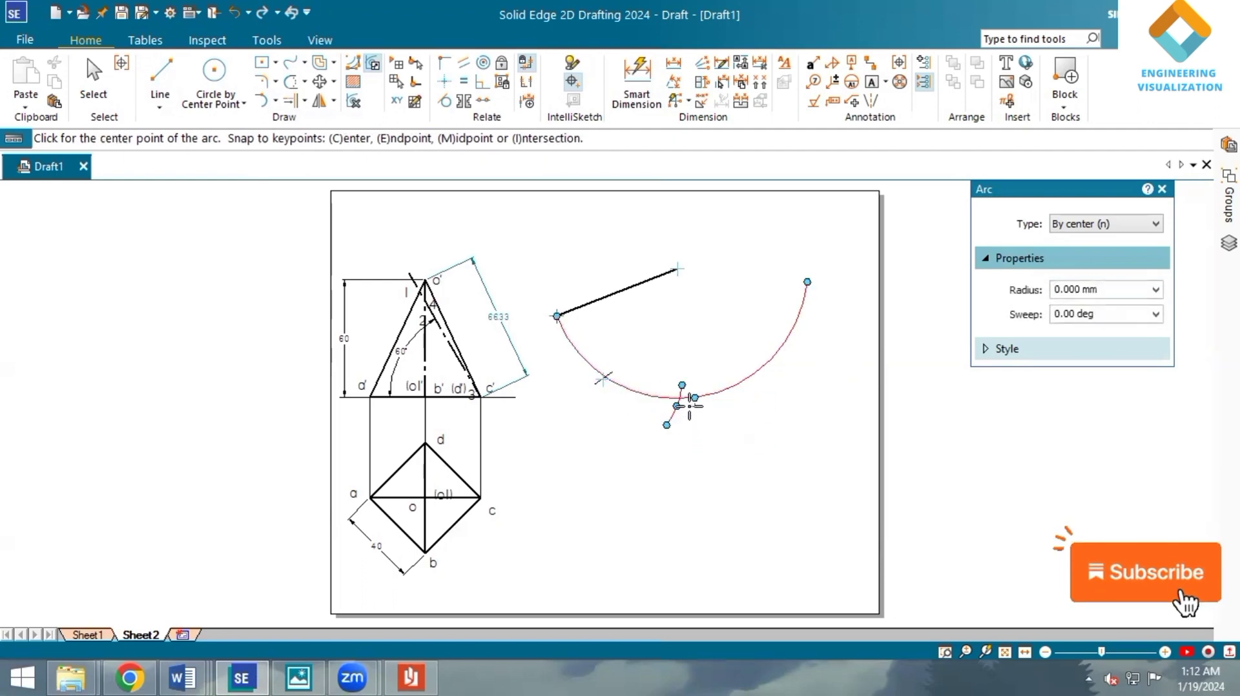
{"action": "left_click", "coordinate": [680, 398]}
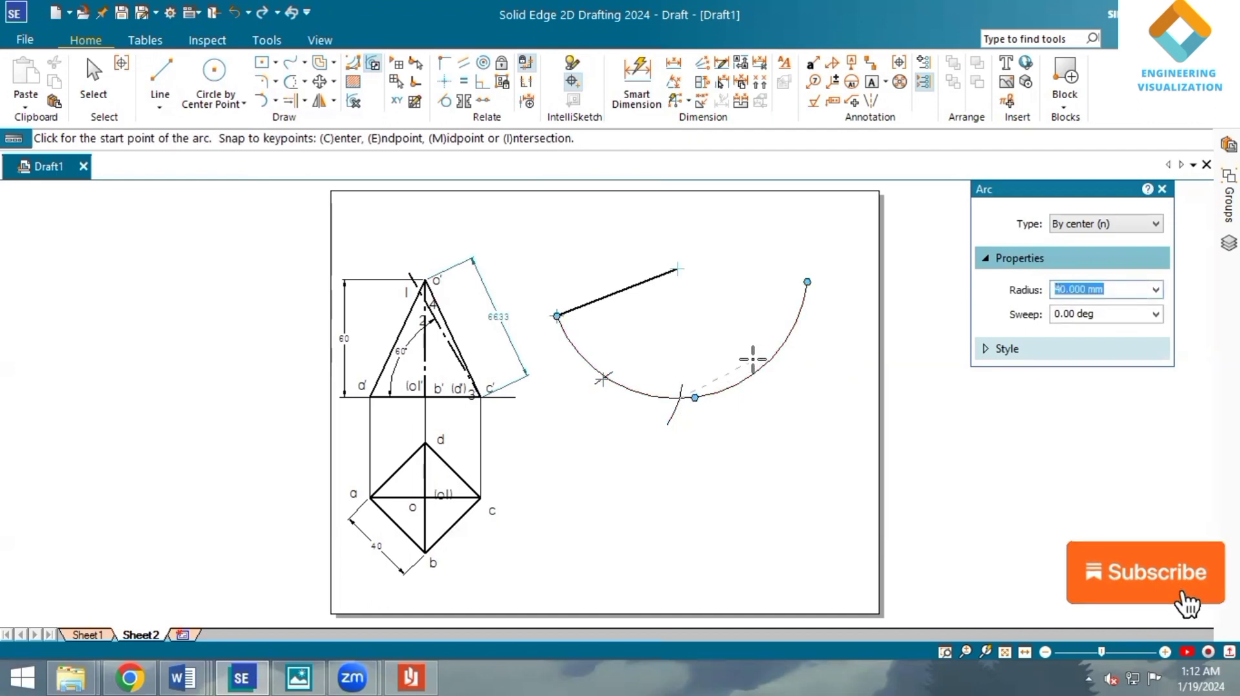
{"action": "left_click", "coordinate": [751, 360]}
{"action": "left_click", "coordinate": [772, 381]}
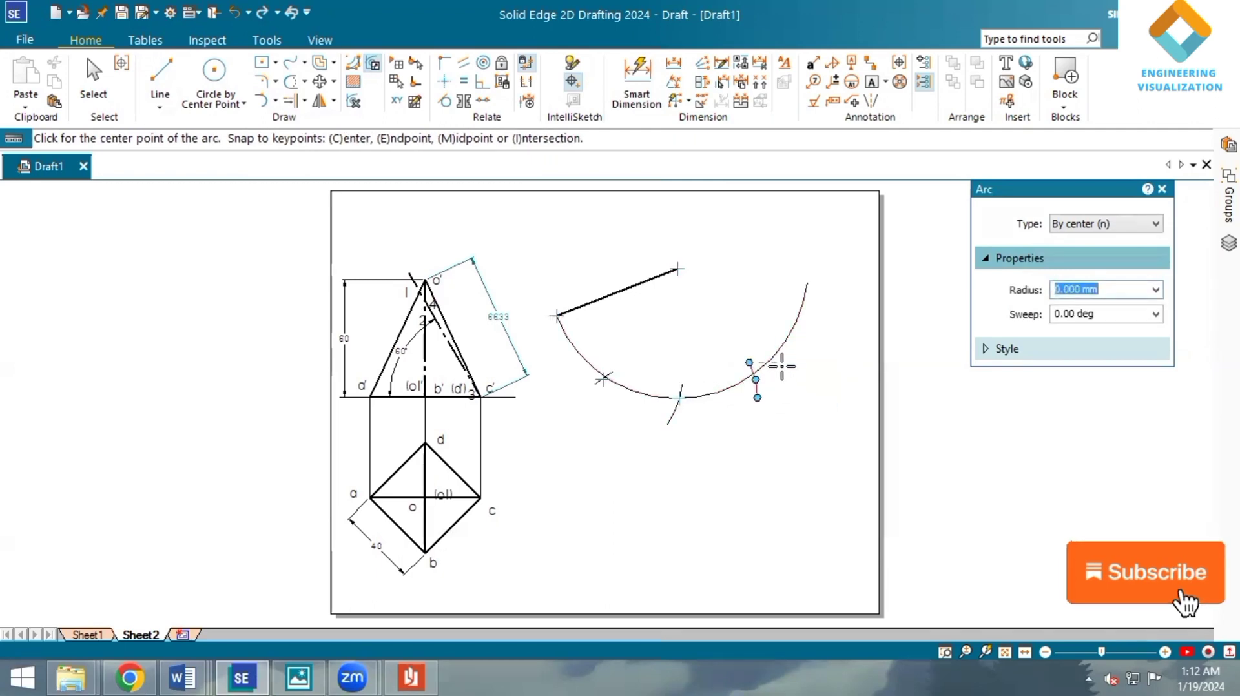
- Mark the fourth base edge with a short 40 mm radius arc centred on the third mark's intersection with the development arc
{"action": "scroll", "coordinate": [767, 373], "scroll_direction": "up", "scroll_amount": 3}
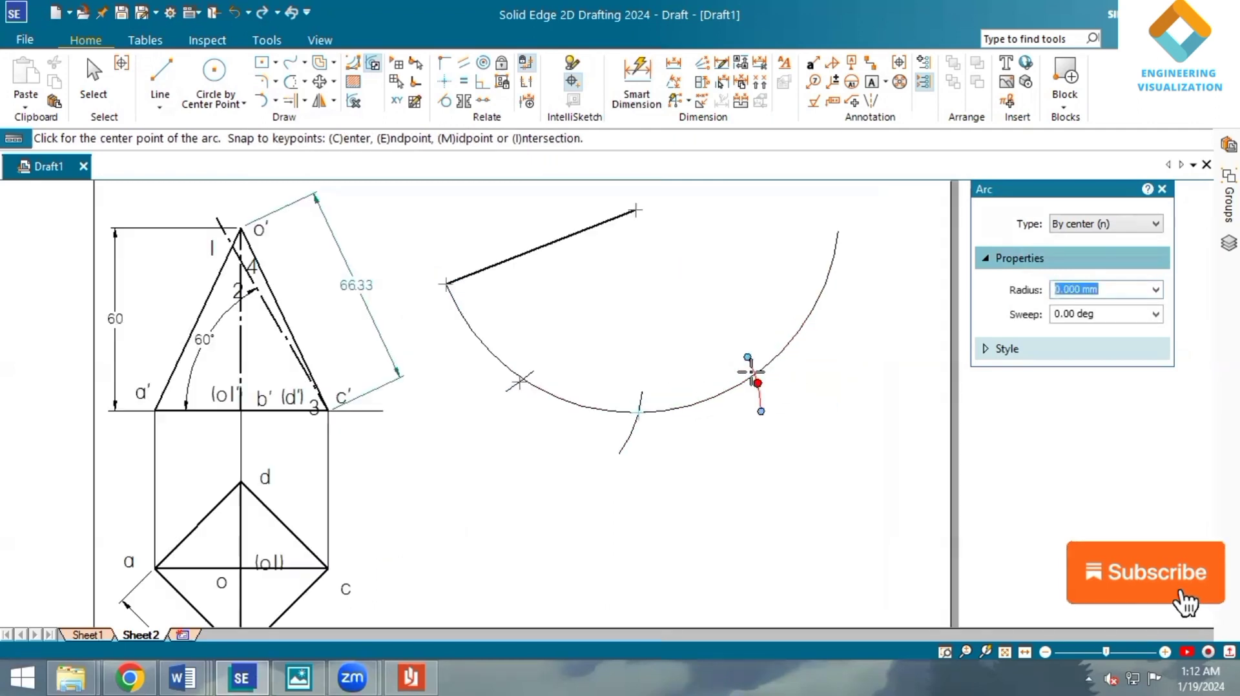
{"action": "left_click", "coordinate": [760, 387]}
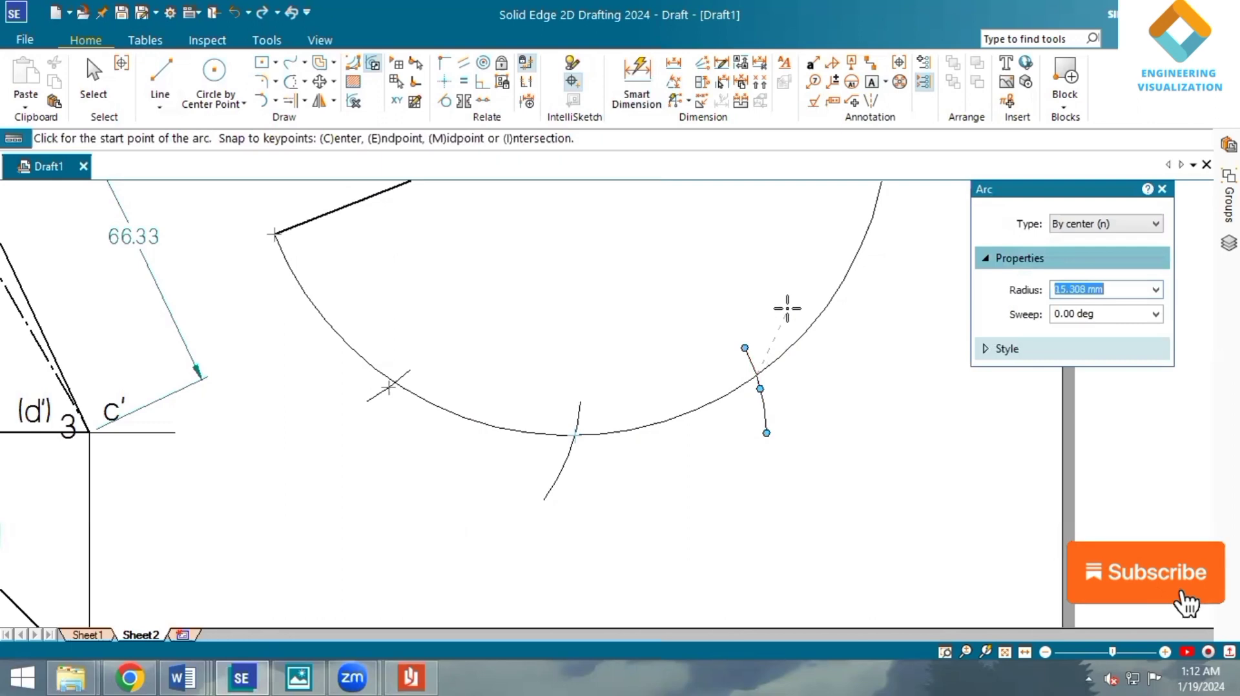
{"action": "type", "text": "40"}
{"action": "key", "text": "Return"}
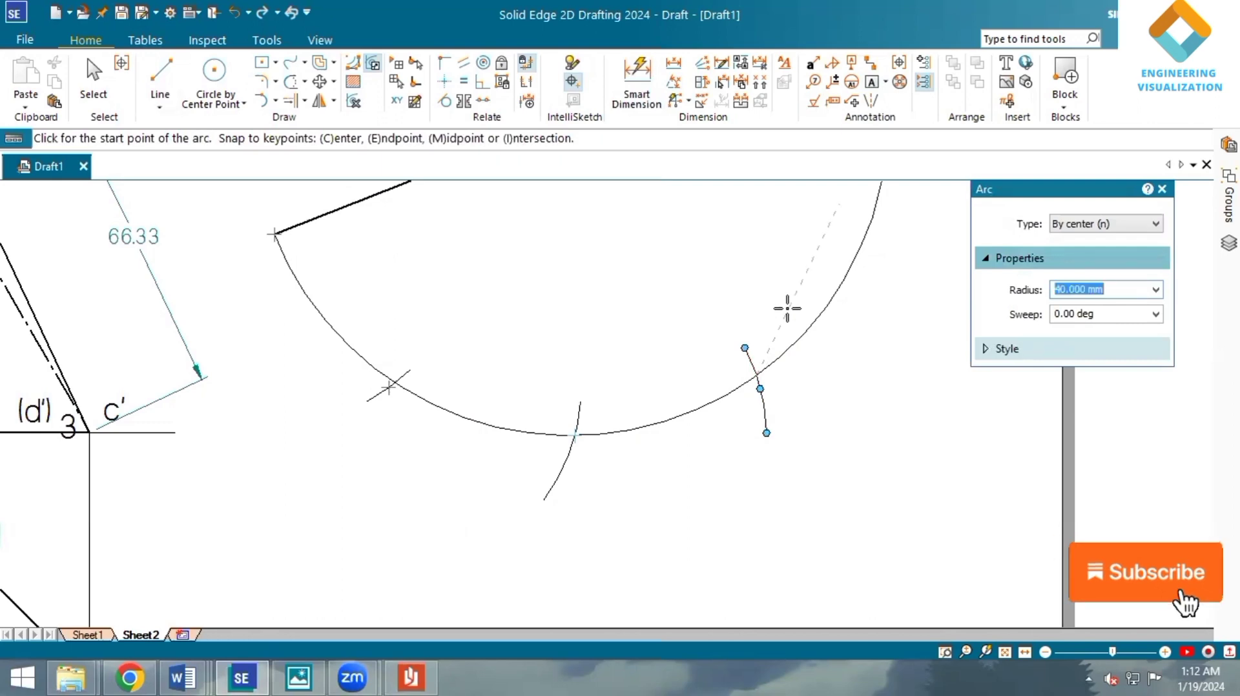
{"action": "left_click", "coordinate": [807, 286]}
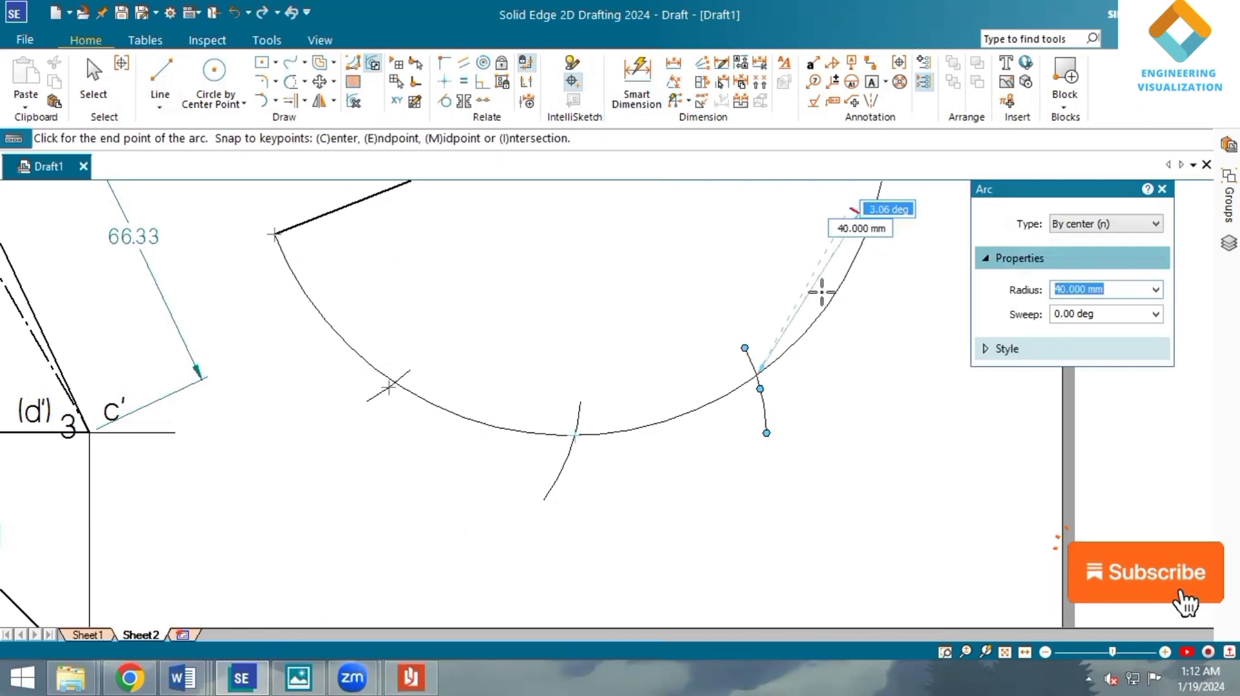
{"action": "left_click", "coordinate": [846, 318]}
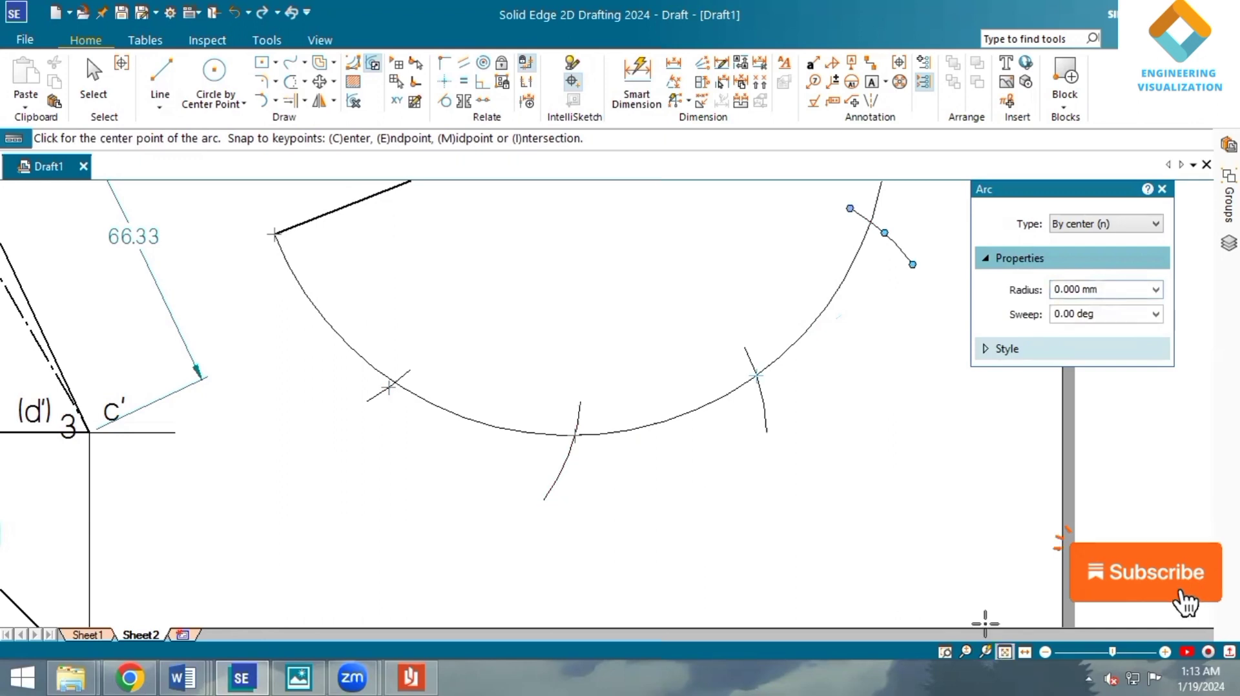
- Draw thin Visible-style lines from the development's apex to the first and second 40 mm marks on the arc
{"action": "left_click", "coordinate": [1003, 652]}
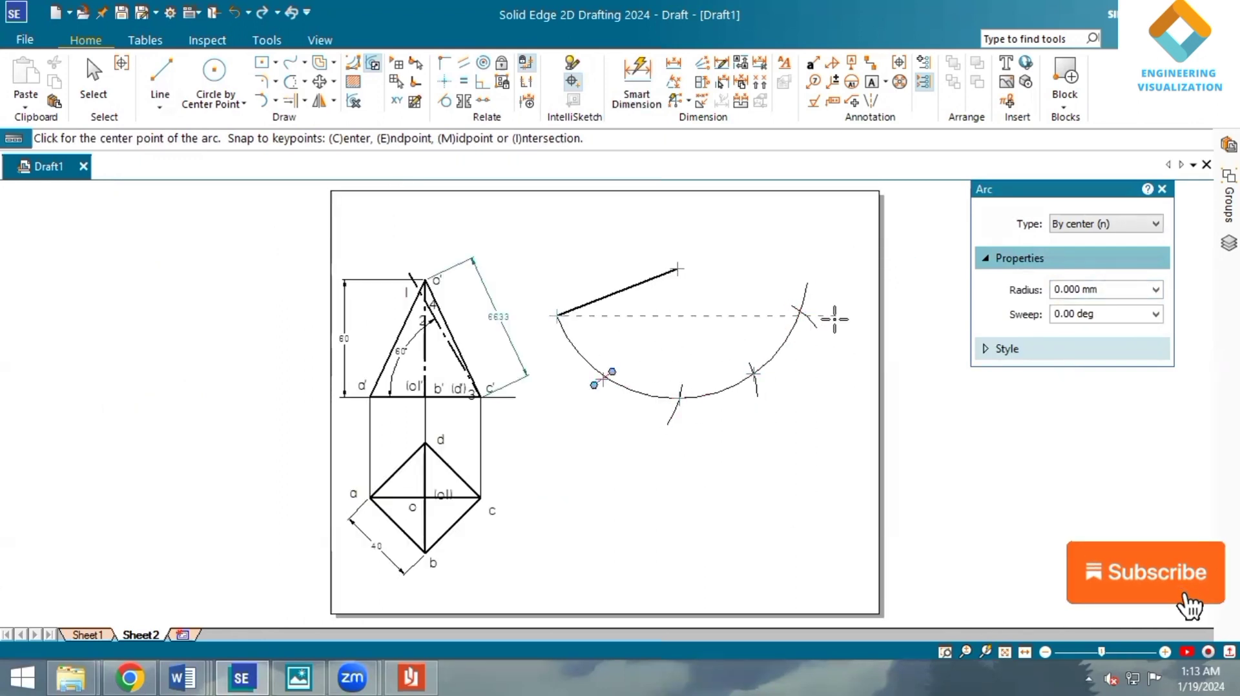
{"action": "left_click", "coordinate": [165, 79]}
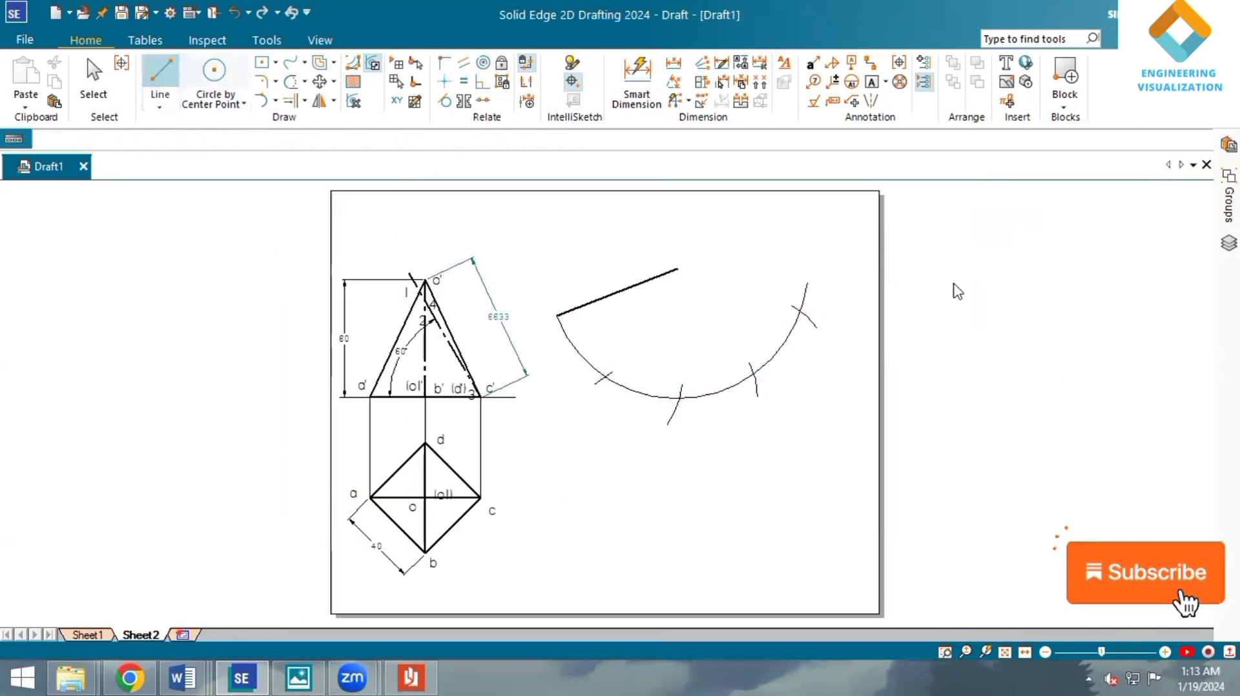
{"action": "left_click", "coordinate": [1104, 485]}
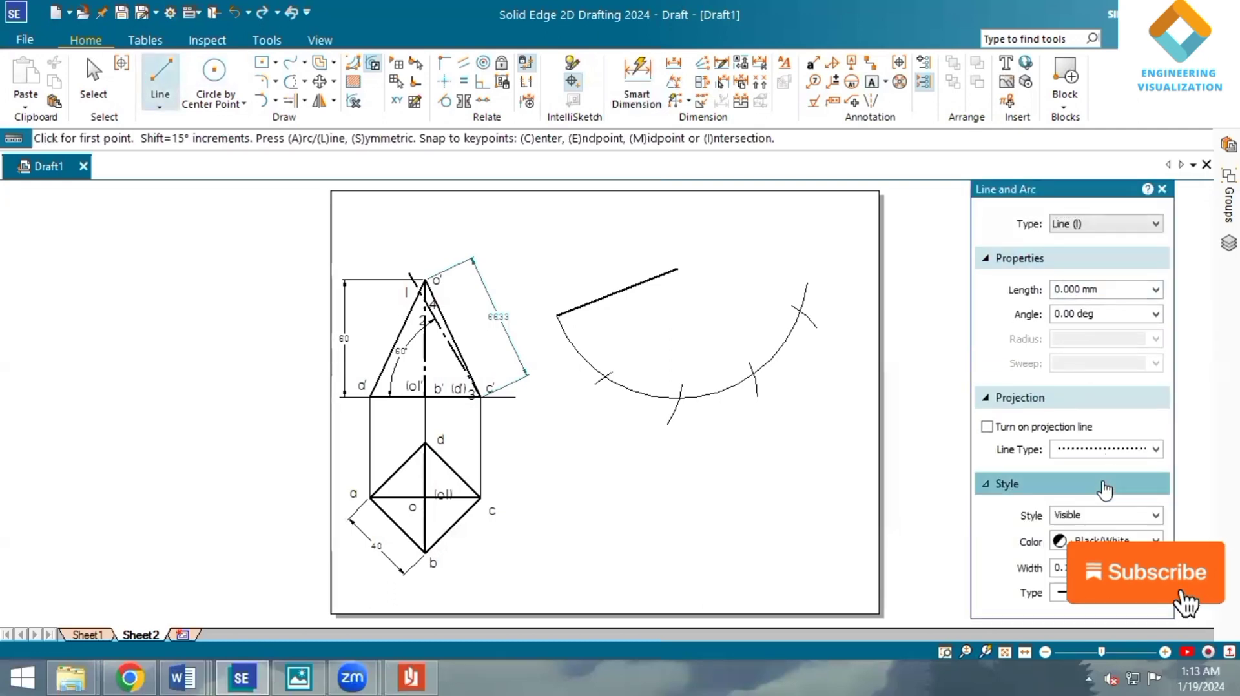
{"action": "left_click", "coordinate": [675, 270]}
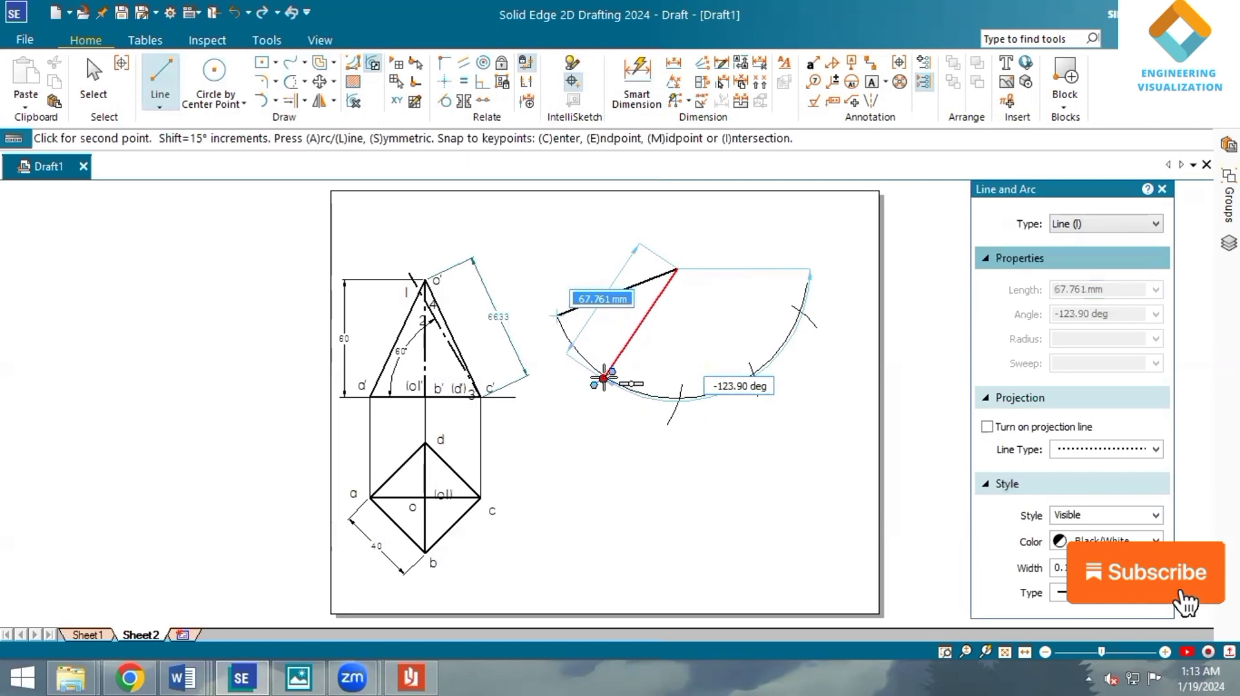
{"action": "left_click", "coordinate": [603, 377]}
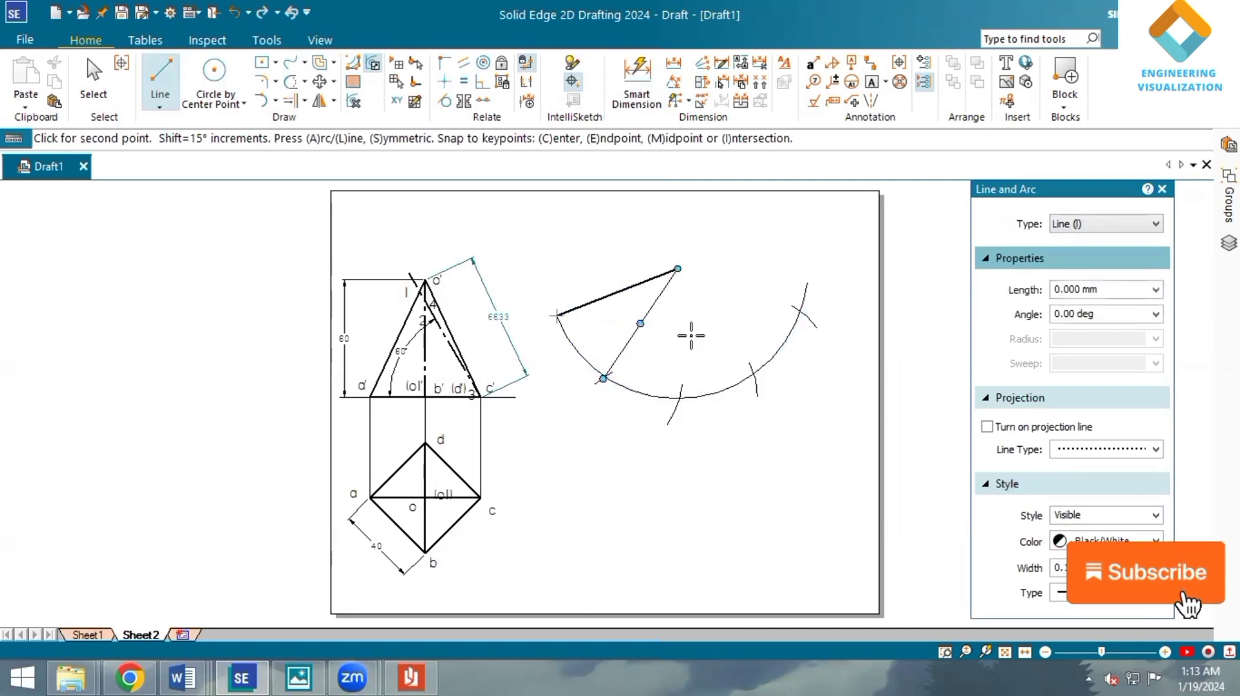
{"action": "left_click", "coordinate": [678, 269]}
{"action": "left_click", "coordinate": [677, 269]}
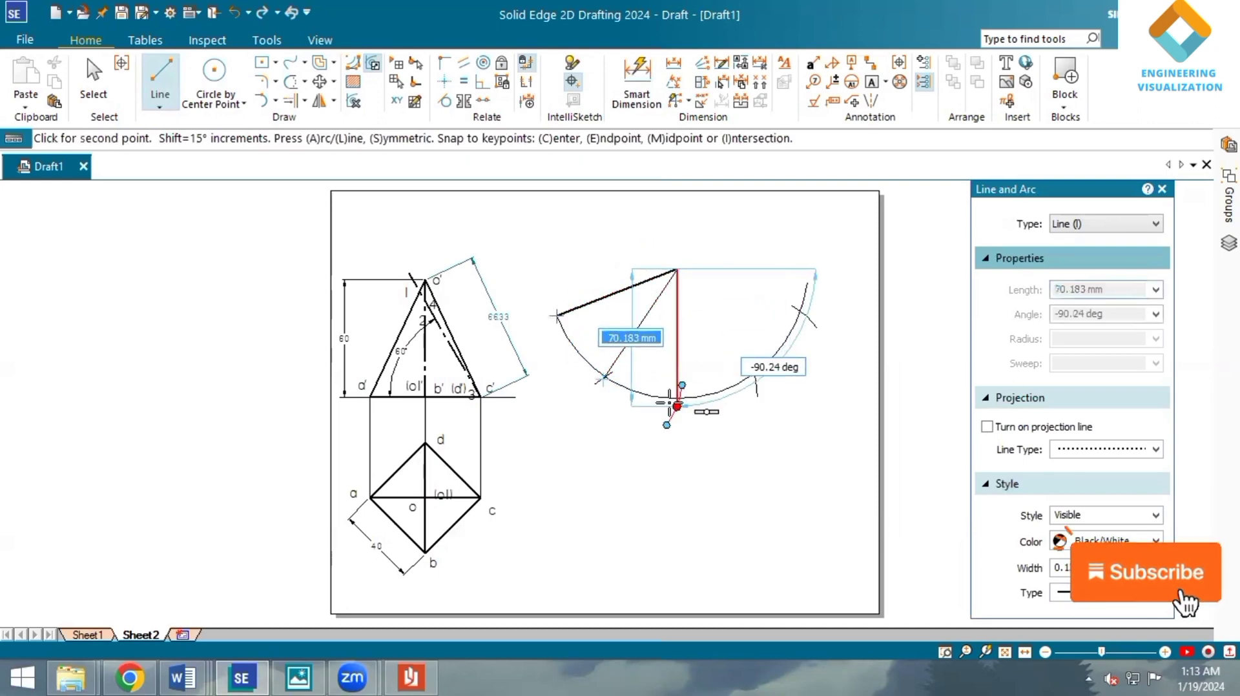
{"action": "scroll", "coordinate": [676, 406], "scroll_direction": "up", "scroll_amount": 4}
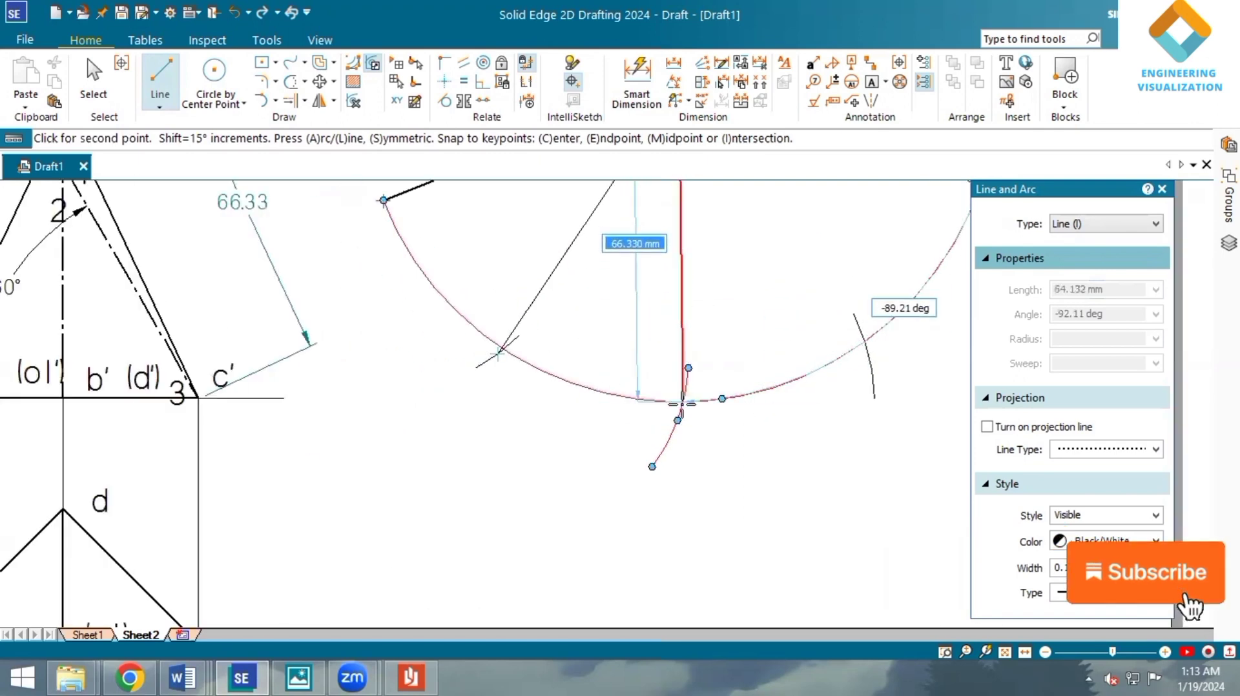
{"action": "left_click", "coordinate": [681, 399]}
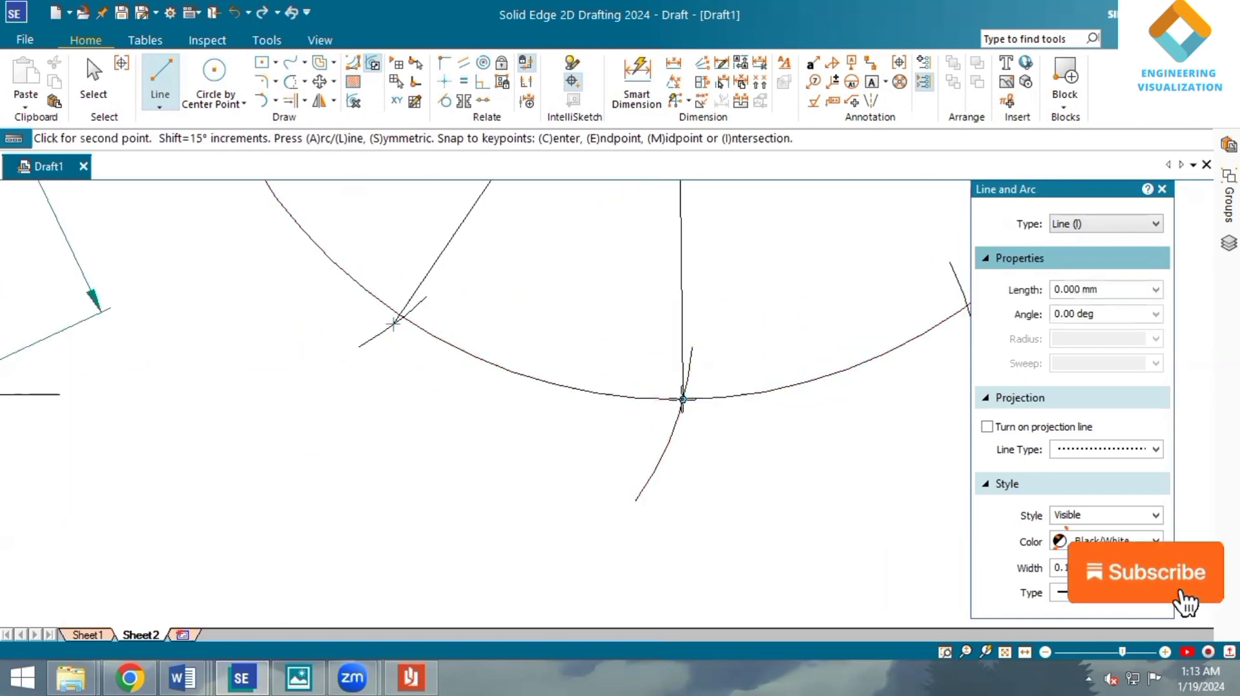
- Draw a thin line from the development's apex to the third 40 mm mark on the arc
{"action": "right_click", "coordinate": [829, 592]}
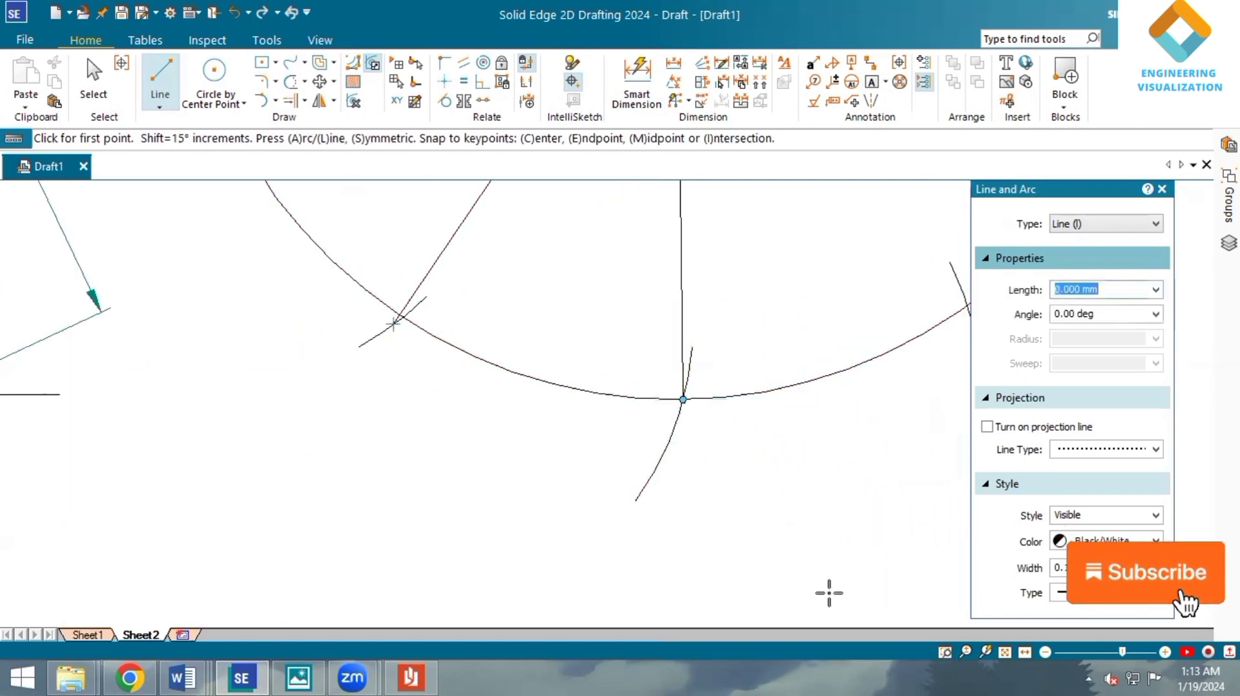
{"action": "left_click", "coordinate": [1004, 652]}
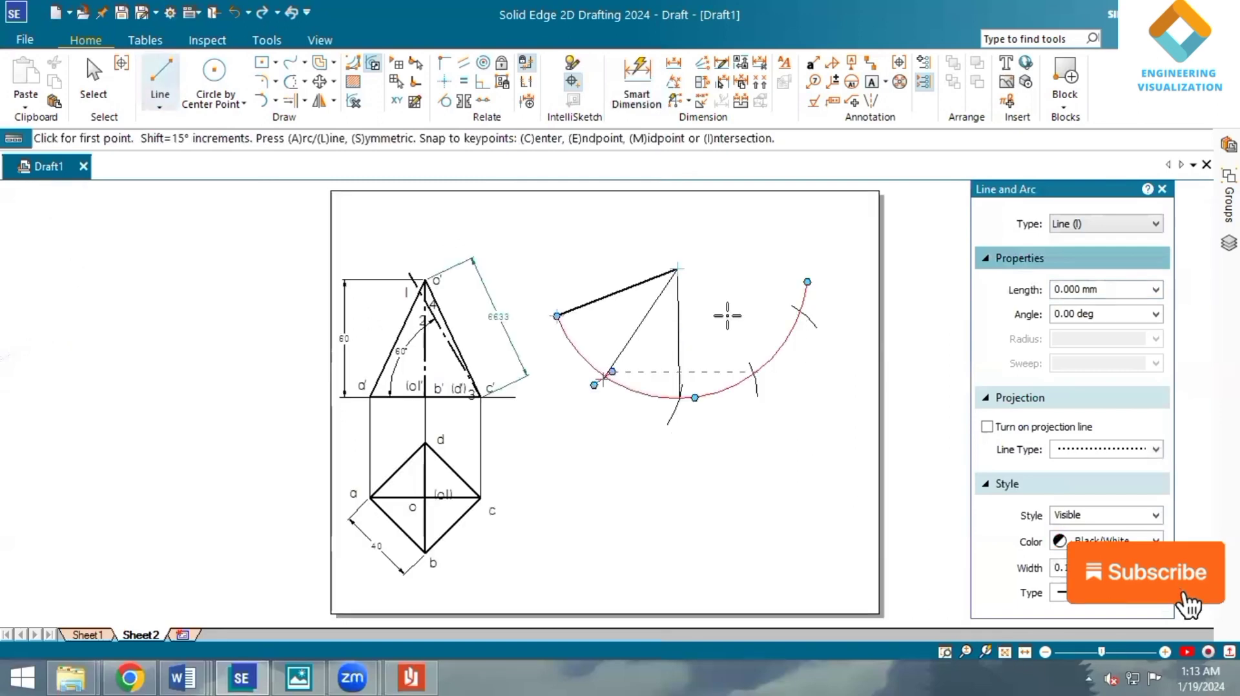
{"action": "left_click", "coordinate": [677, 268]}
{"action": "scroll", "coordinate": [755, 385], "scroll_direction": "up", "scroll_amount": 5}
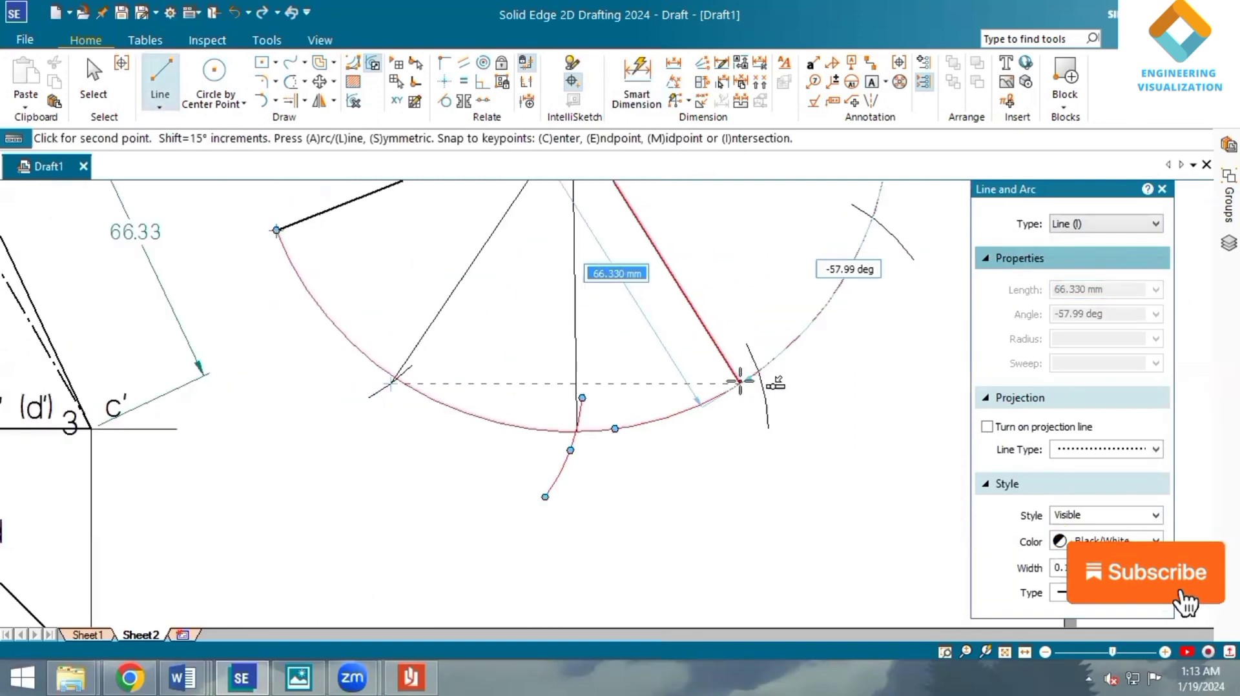
{"action": "scroll", "coordinate": [755, 368], "scroll_direction": "up", "scroll_amount": 5}
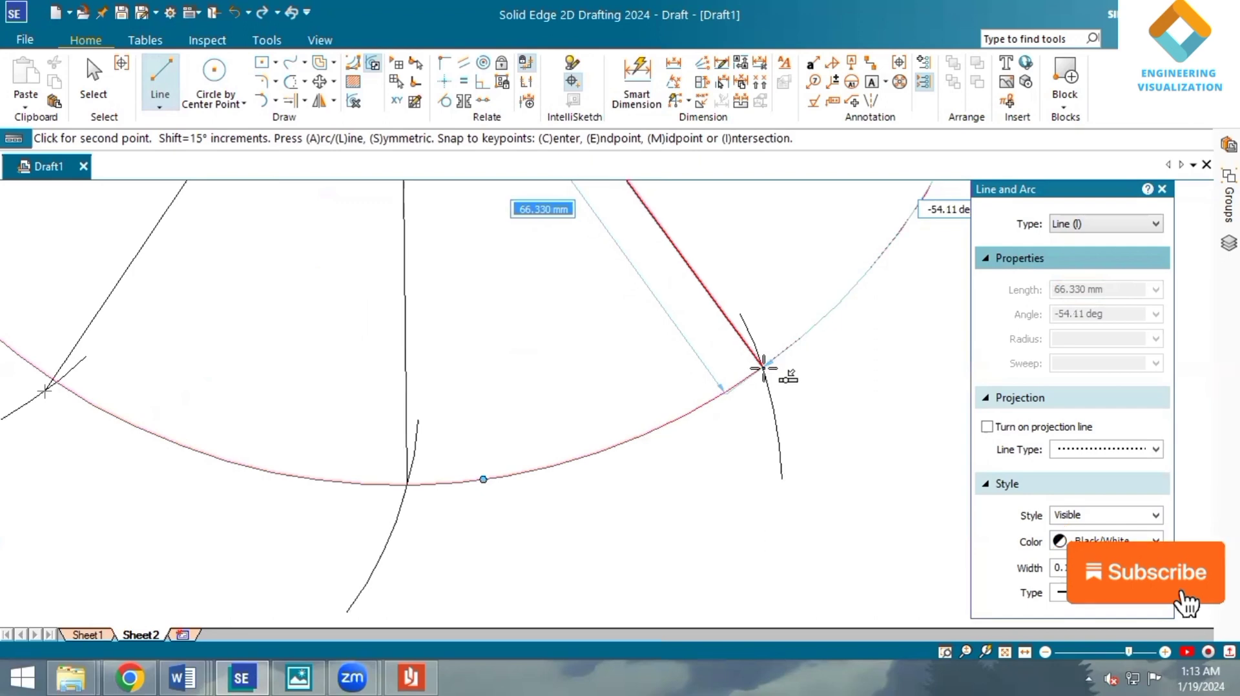
{"action": "left_click", "coordinate": [761, 365]}
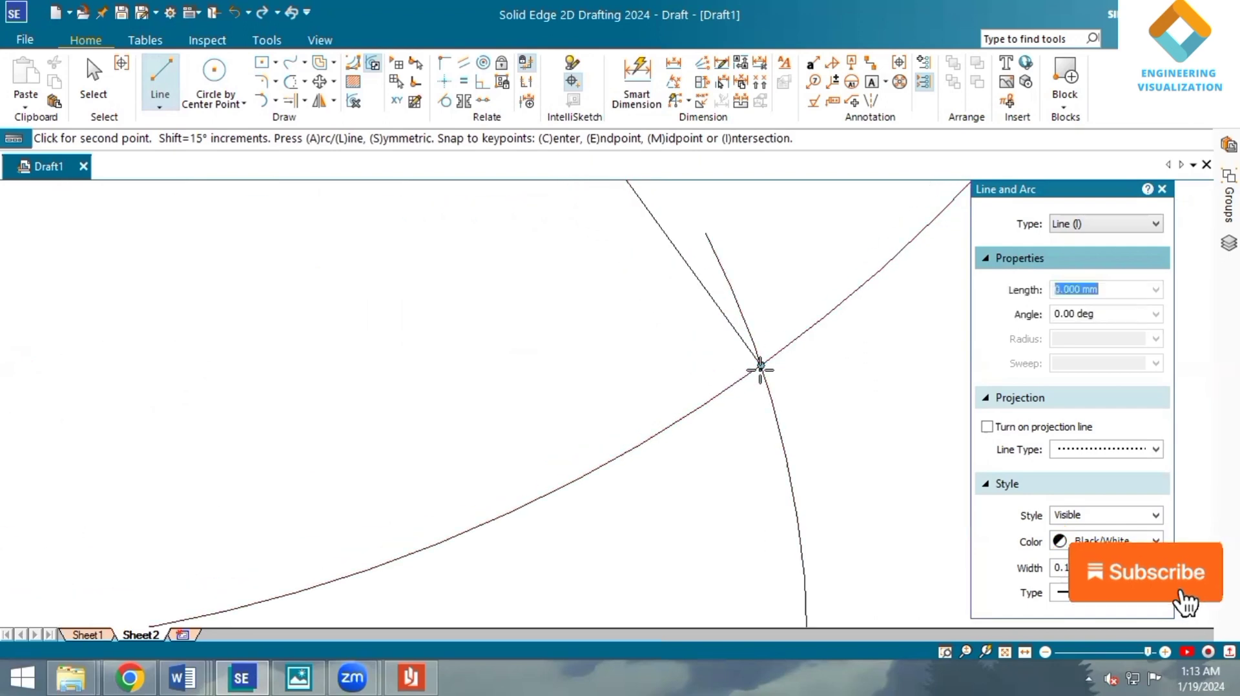
{"action": "right_click", "coordinate": [760, 365]}
- Draw a thin line from the development's apex to the fourth 40 mm mark on the arc
{"action": "left_click", "coordinate": [1005, 652]}
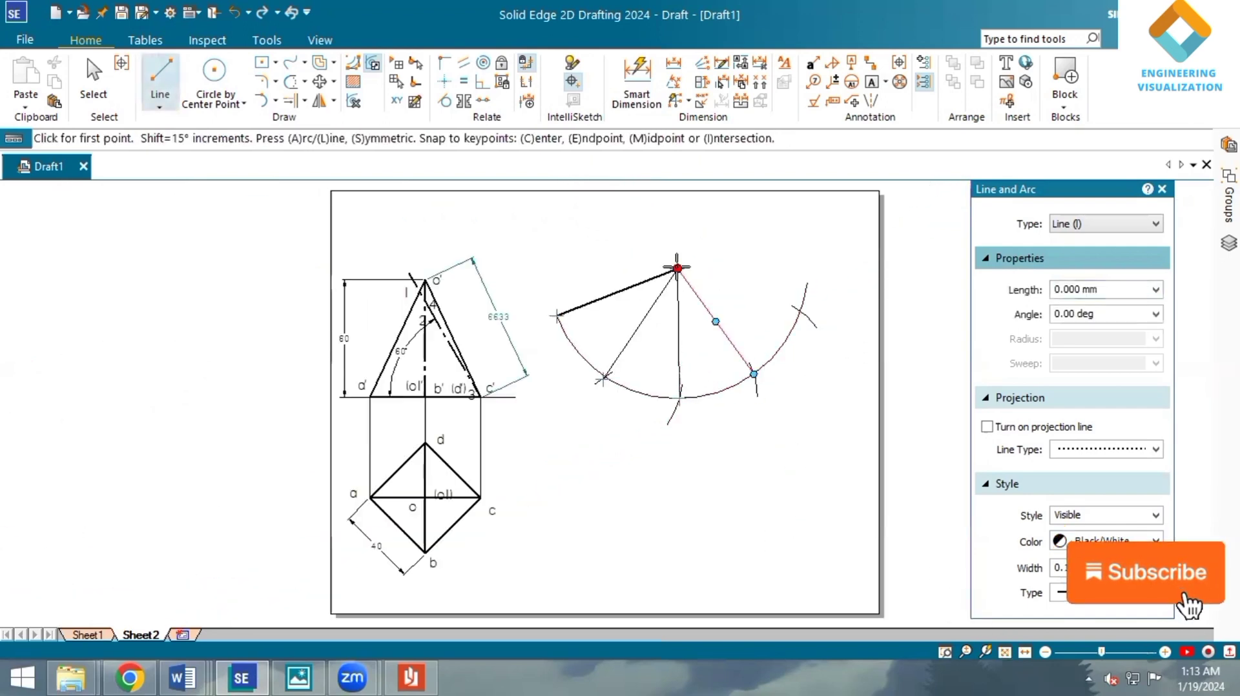
{"action": "left_click", "coordinate": [676, 268]}
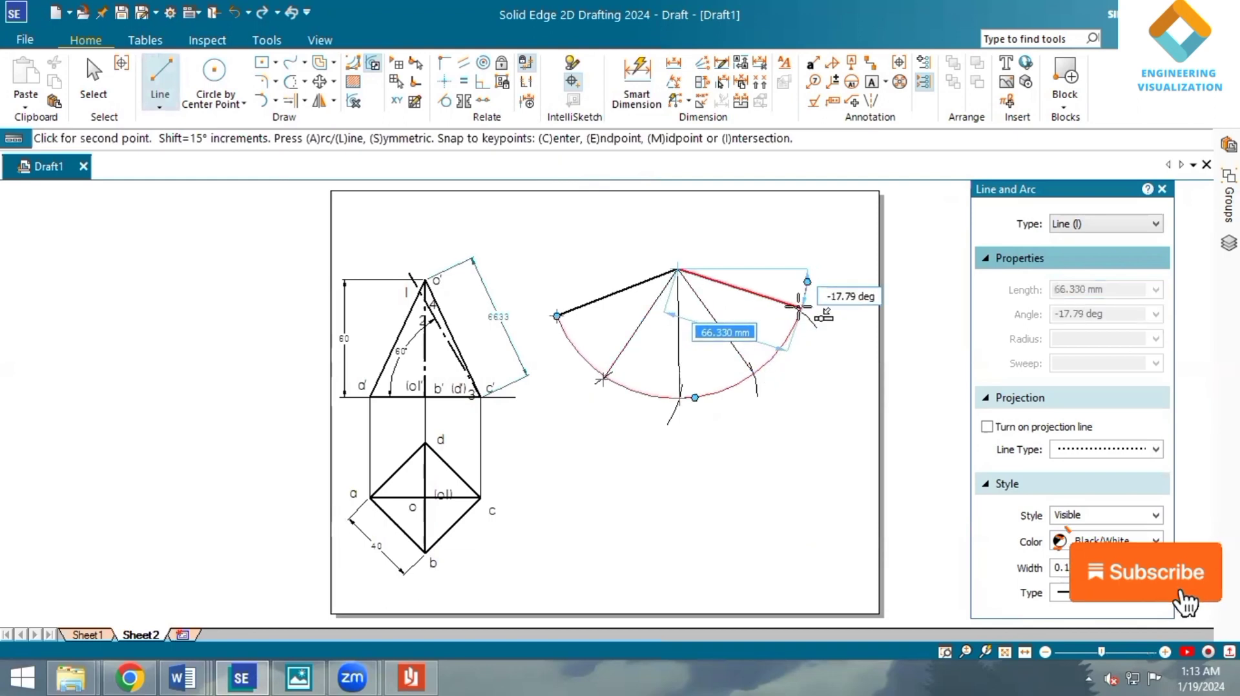
{"action": "scroll", "coordinate": [800, 323], "scroll_direction": "up", "scroll_amount": 5}
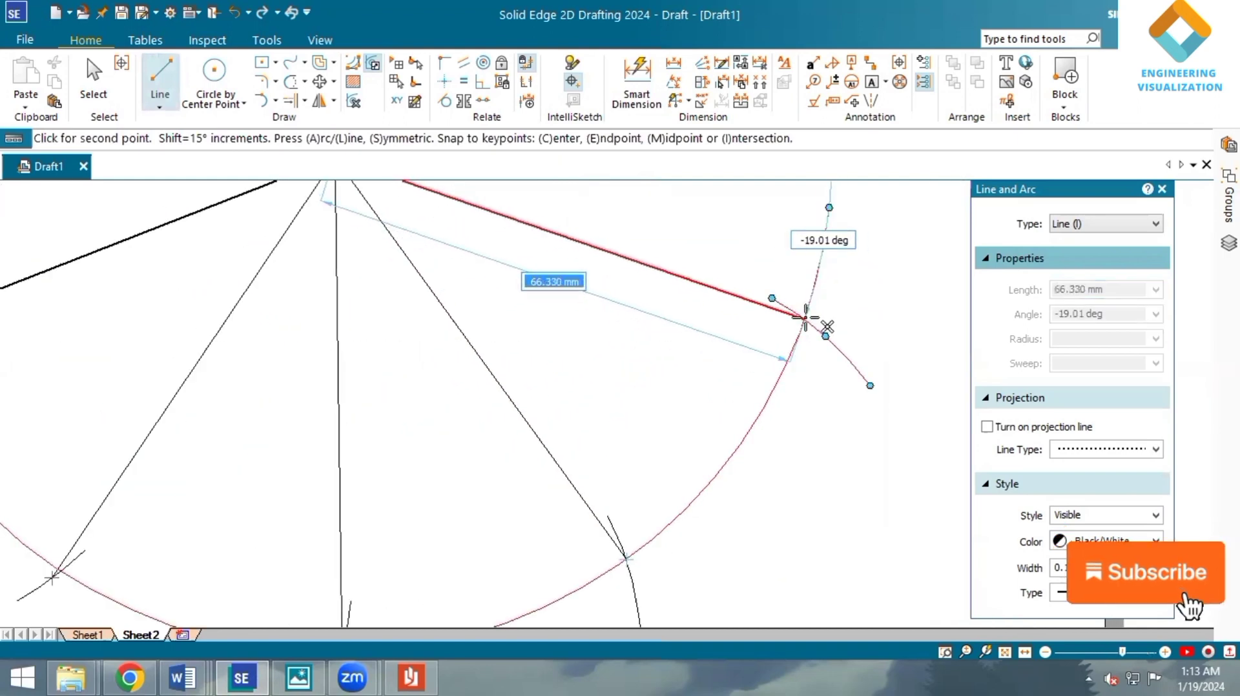
{"action": "left_click", "coordinate": [806, 318]}
{"action": "scroll", "coordinate": [823, 518], "scroll_direction": "down", "scroll_amount": 3}
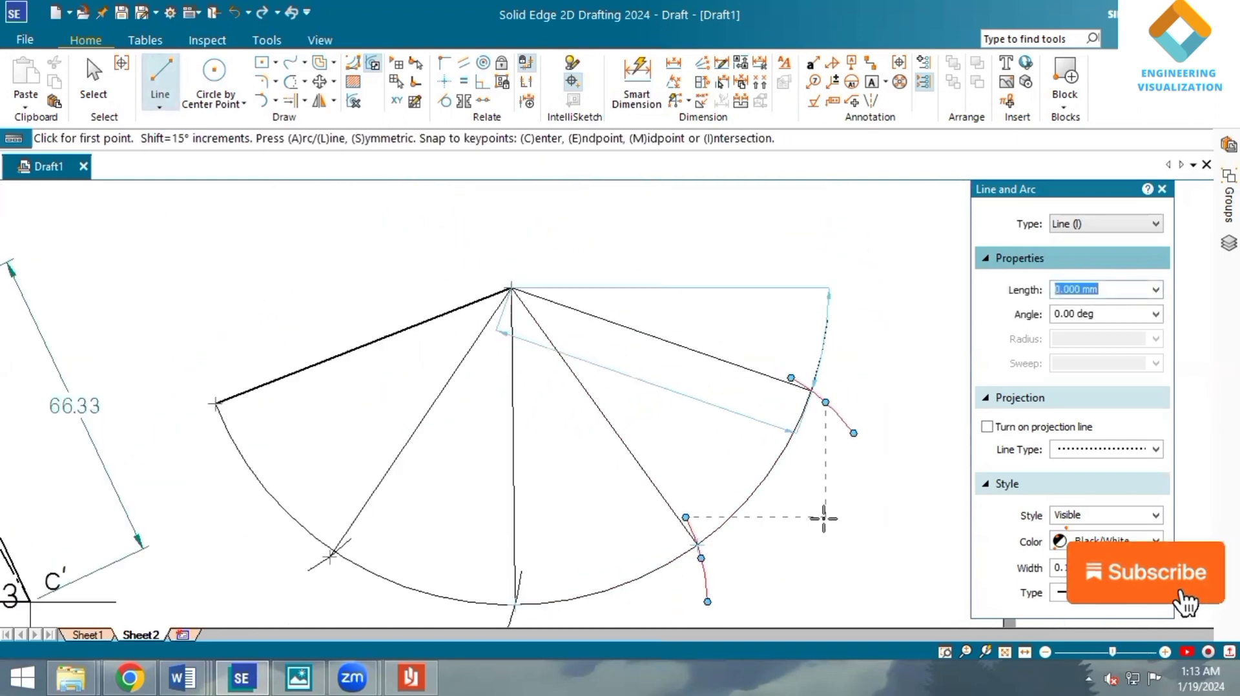
- Draw the four base edges of the development as connected chords from the thick slant line's lower end through the successive marks on the arc
{"action": "left_click", "coordinate": [216, 403]}
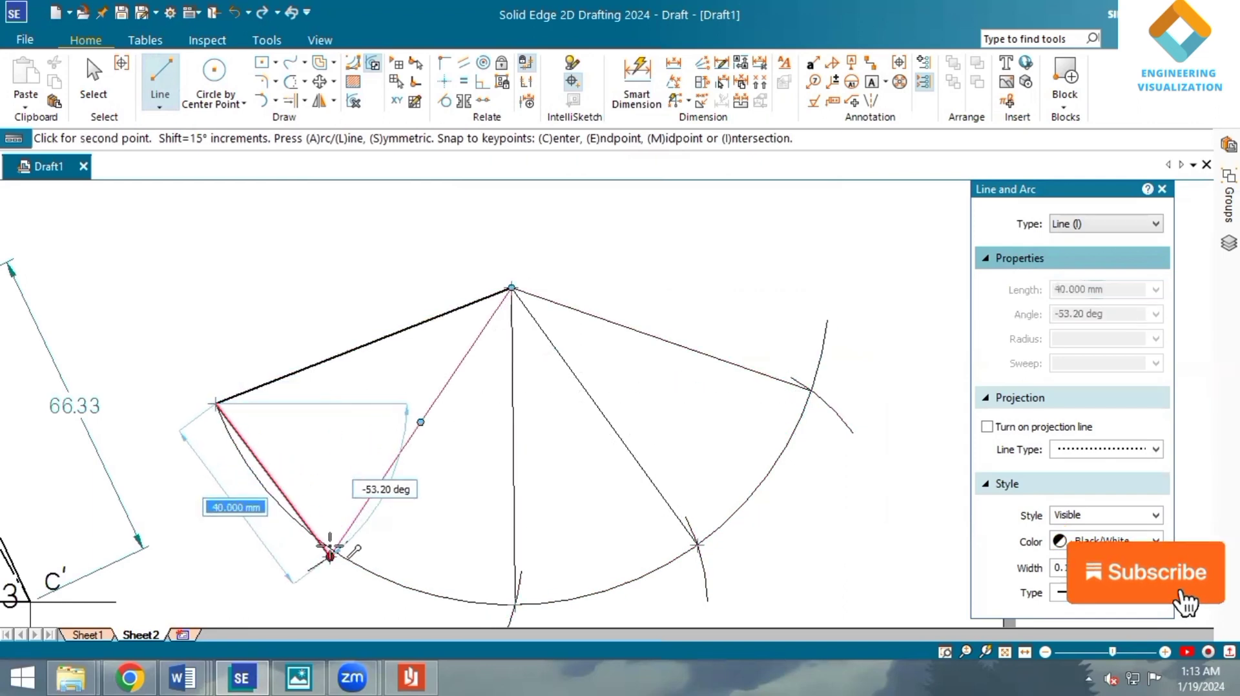
{"action": "scroll", "coordinate": [329, 554], "scroll_direction": "up", "scroll_amount": 2}
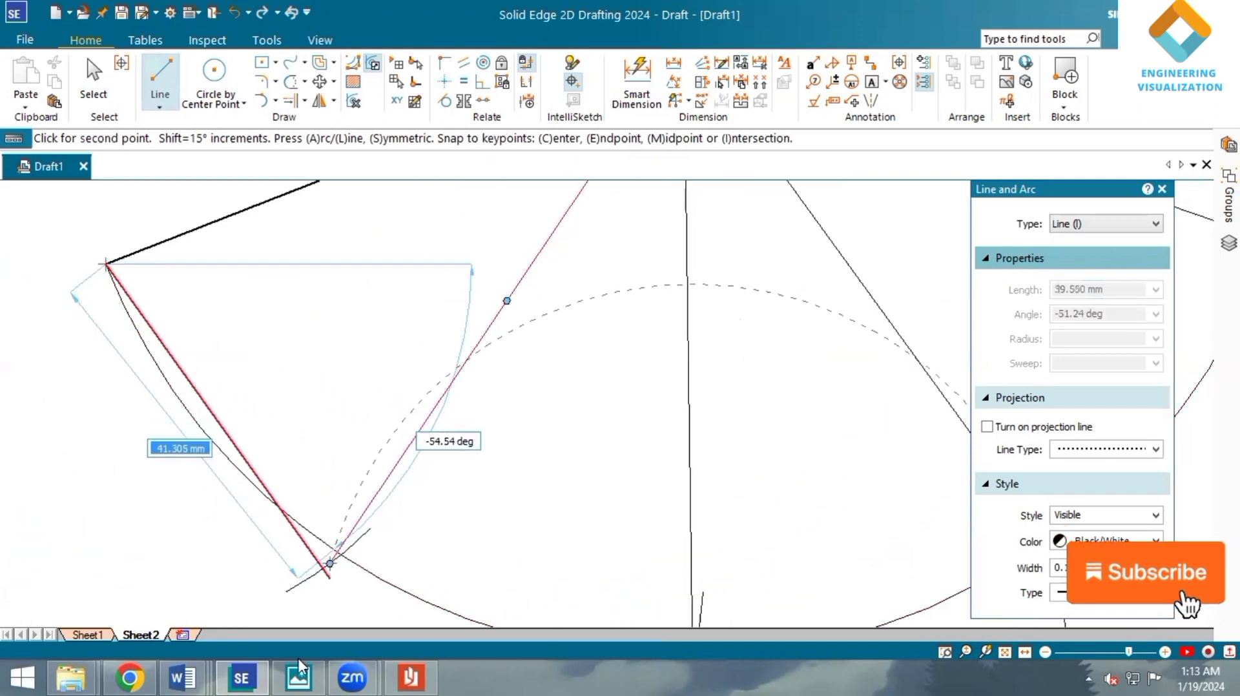
{"action": "left_click", "coordinate": [336, 549]}
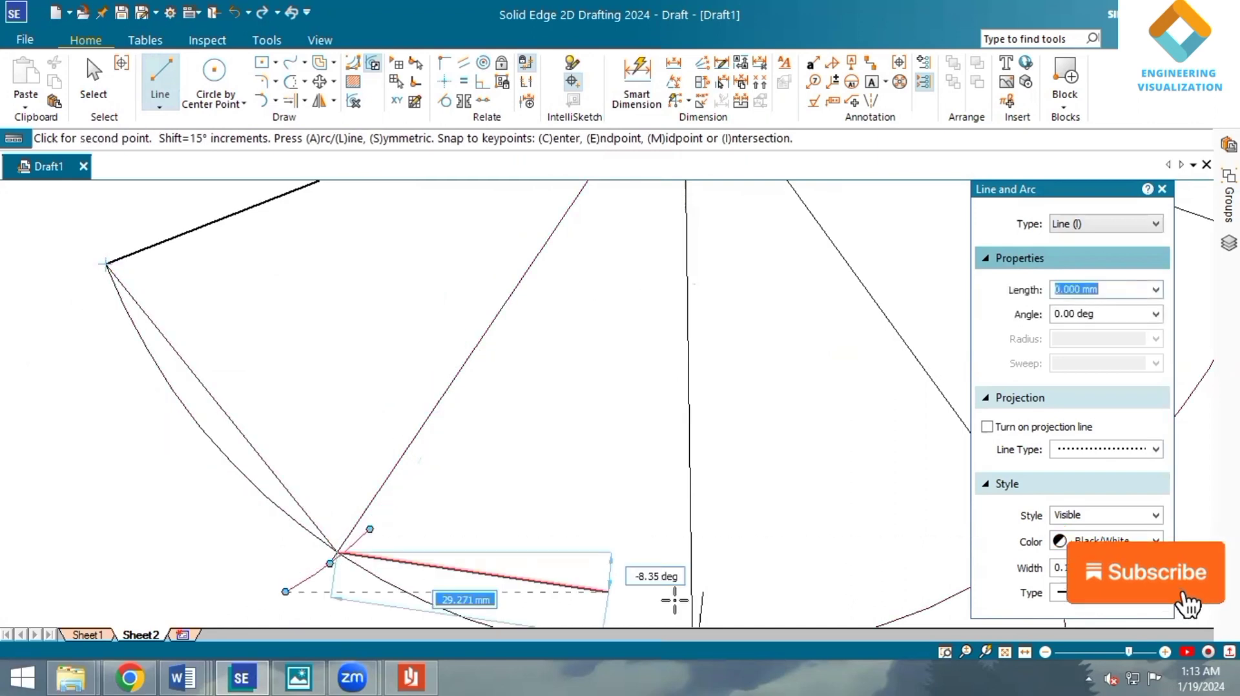
{"action": "scroll", "coordinate": [684, 387], "scroll_direction": "down", "scroll_amount": 4}
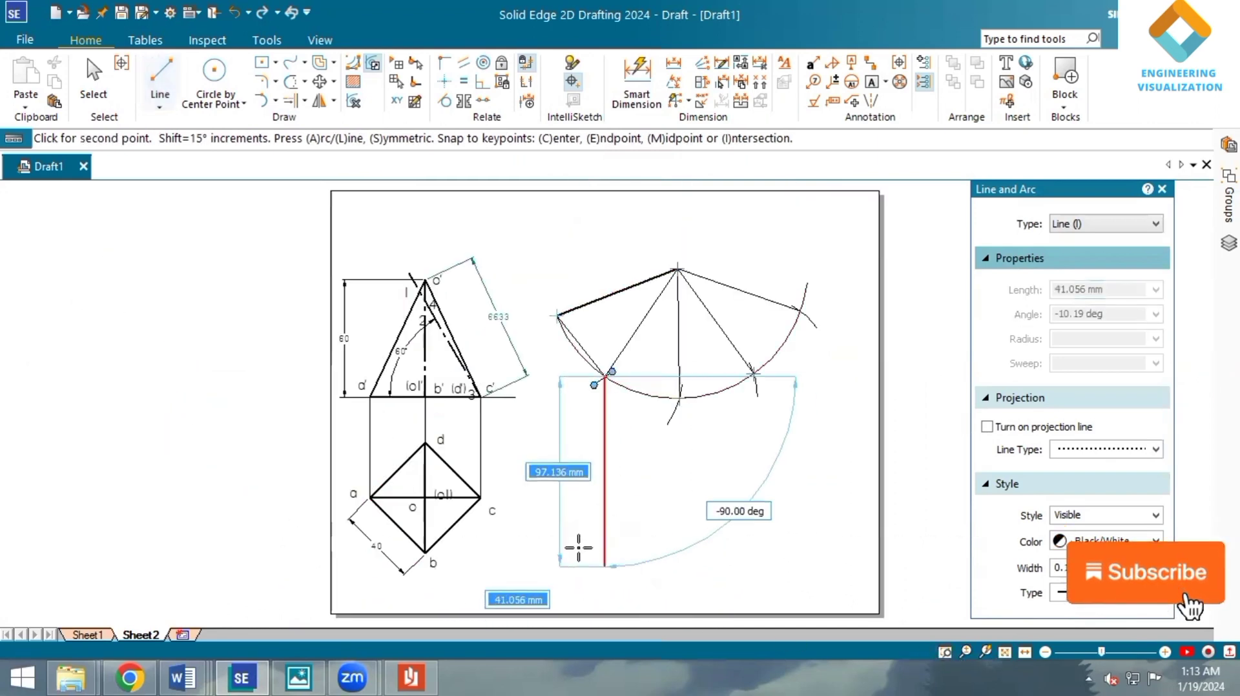
{"action": "scroll", "coordinate": [685, 398], "scroll_direction": "up", "scroll_amount": 2}
{"action": "left_click", "coordinate": [681, 398]}
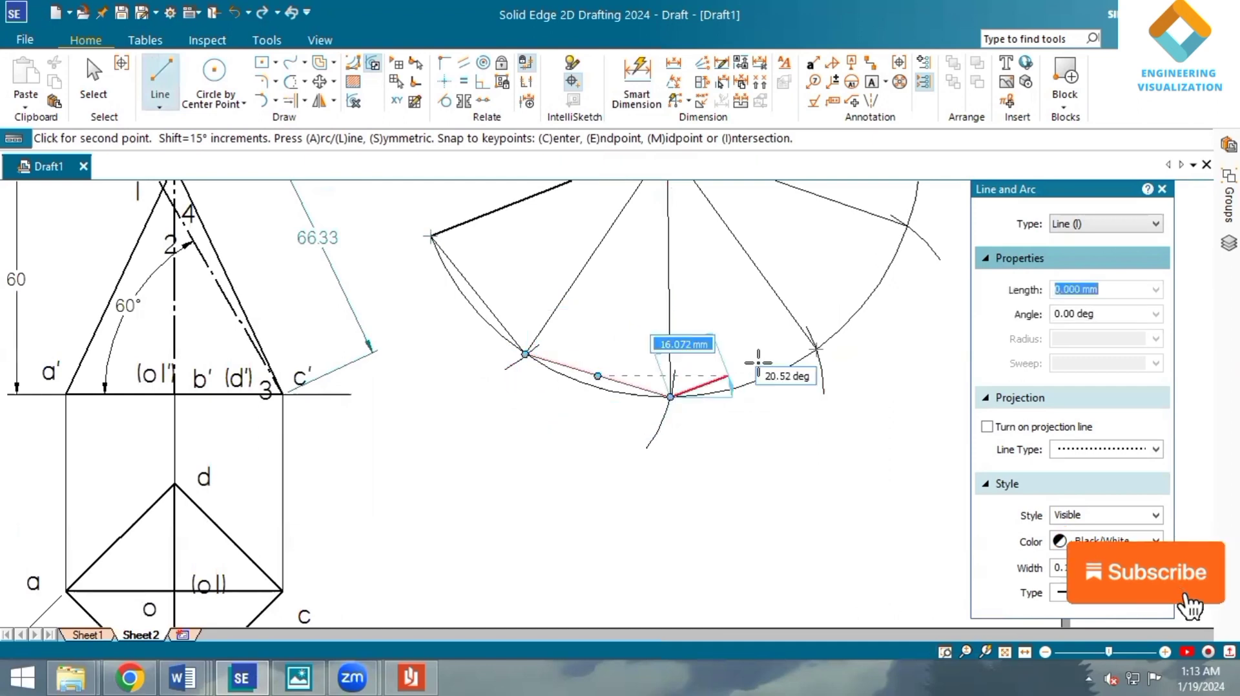
{"action": "left_click", "coordinate": [816, 349]}
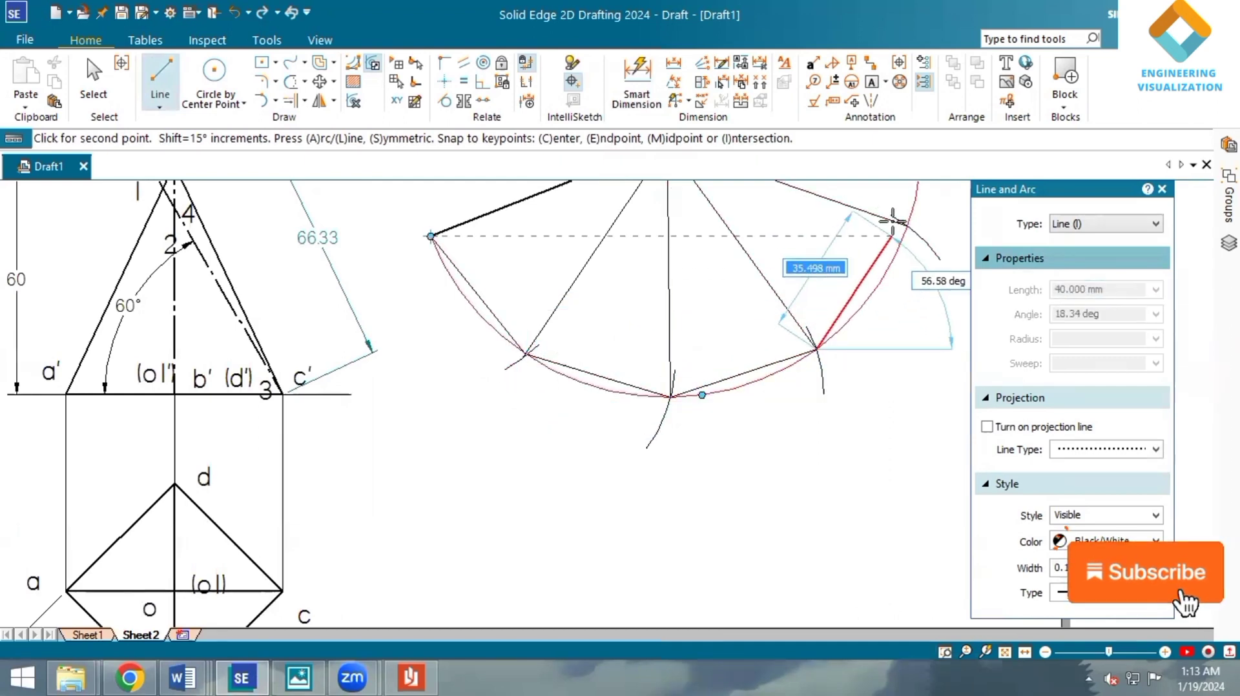
{"action": "scroll", "coordinate": [907, 223], "scroll_direction": "down", "scroll_amount": 2}
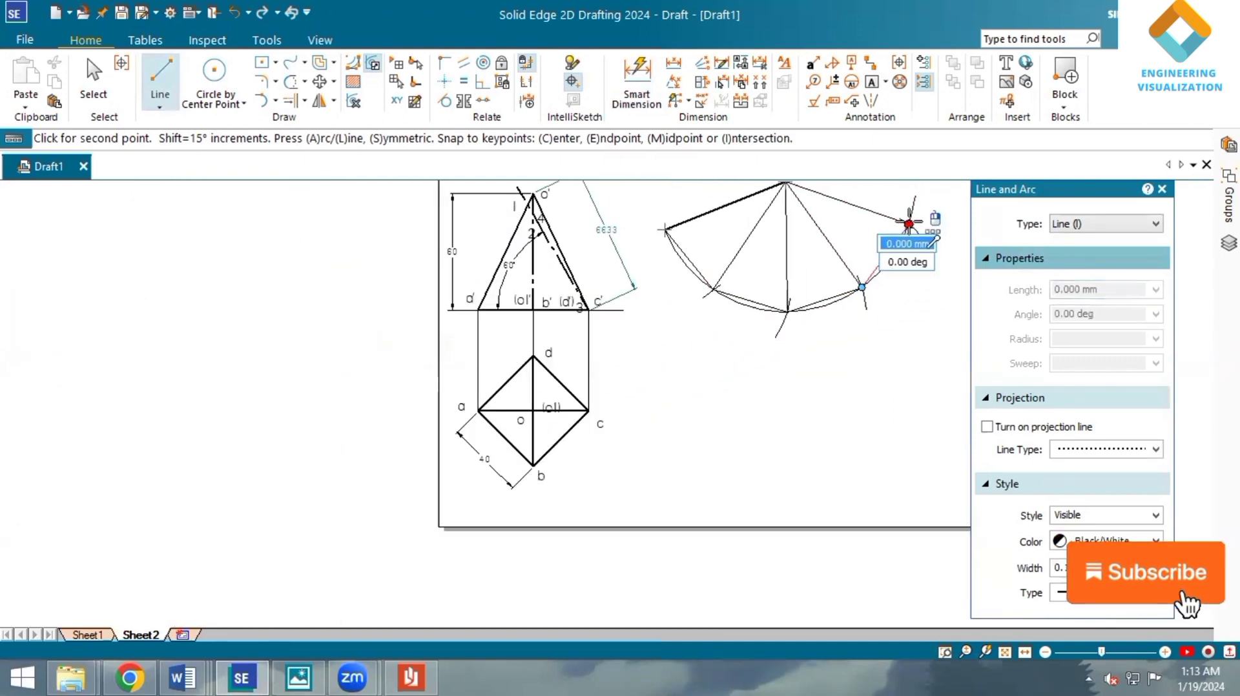
{"action": "left_click", "coordinate": [1005, 649]}
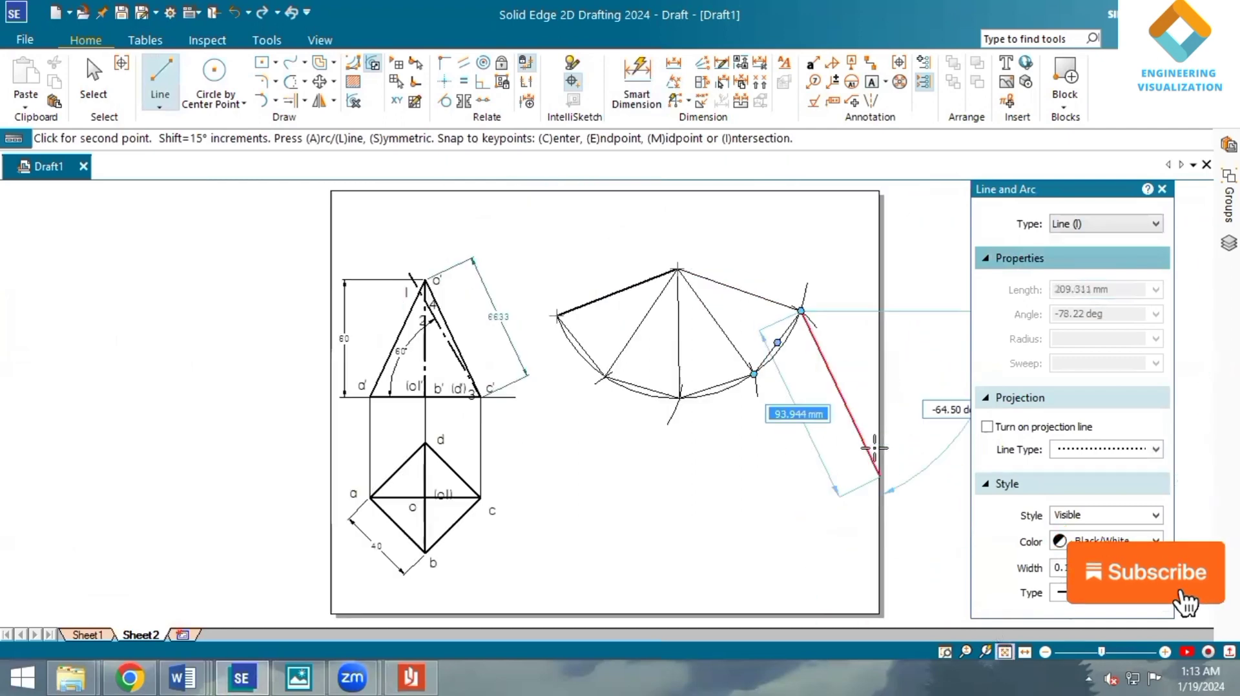
{"action": "right_click", "coordinate": [785, 348]}
- Label the development's apex O and its base corners A, B, C, D and A in order along the arc
{"action": "left_click", "coordinate": [872, 82]}
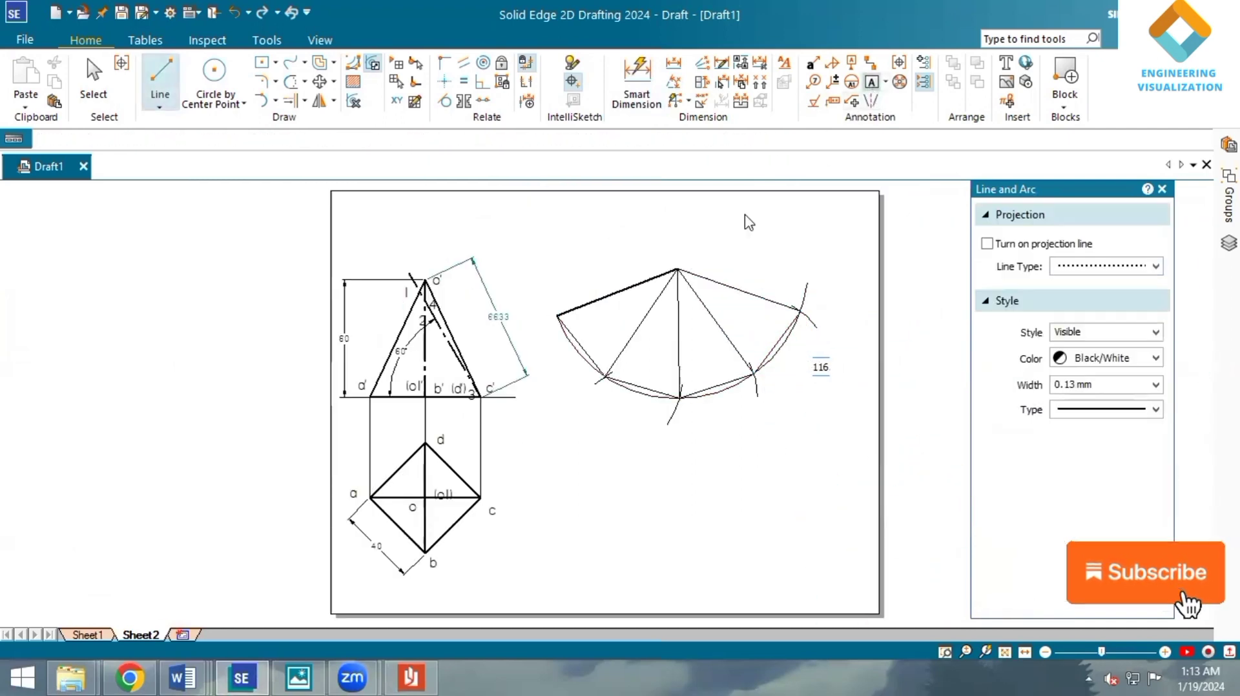
{"action": "left_click", "coordinate": [685, 251]}
{"action": "type", "text": "o"}
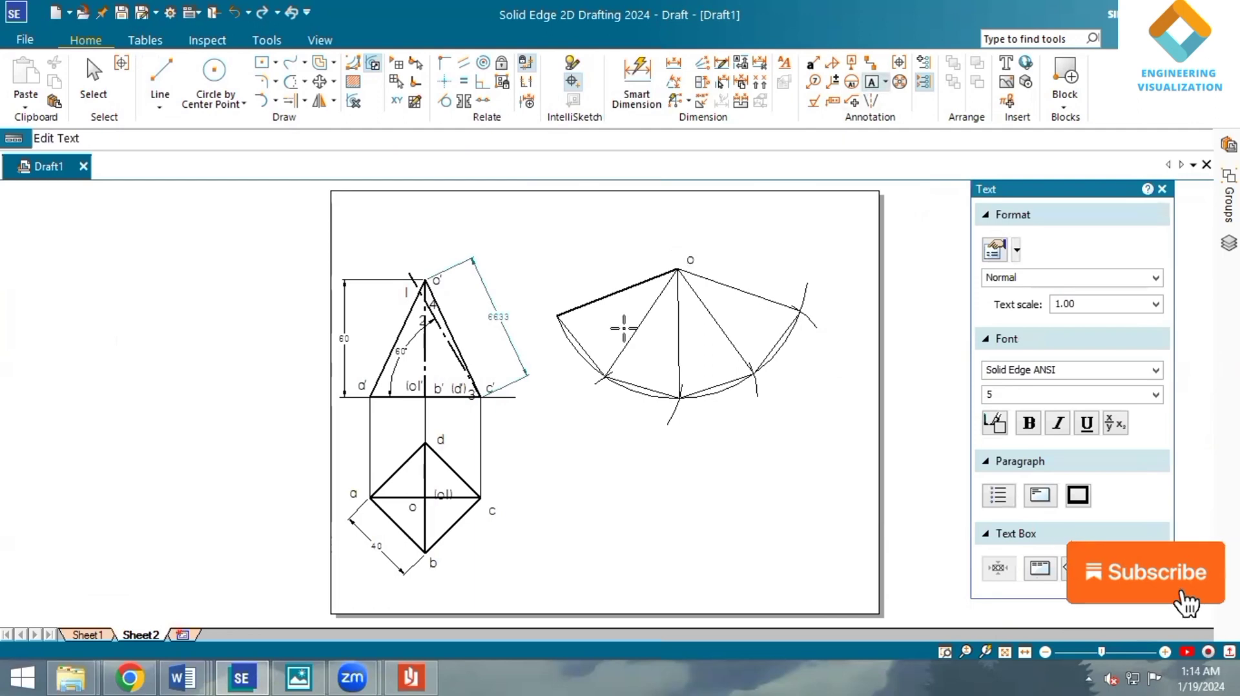
{"action": "left_click", "coordinate": [540, 314]}
{"action": "type", "text": "a"}
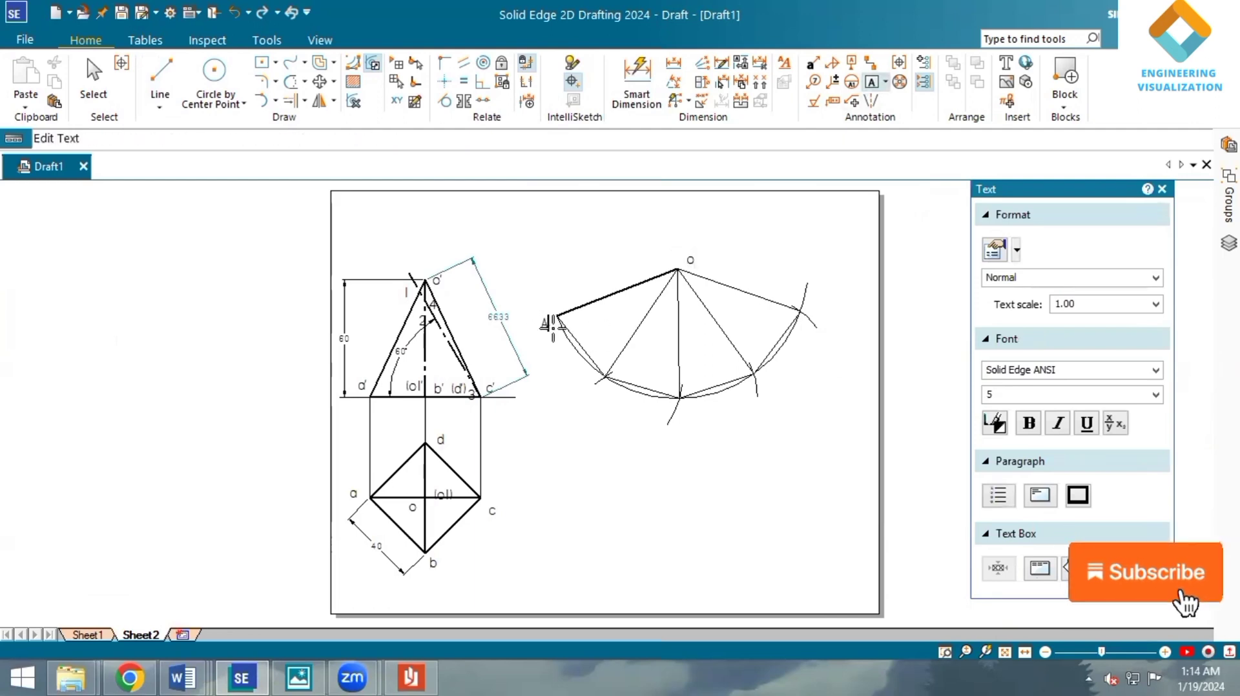
{"action": "left_click", "coordinate": [686, 404]}
{"action": "type", "text": "c"}
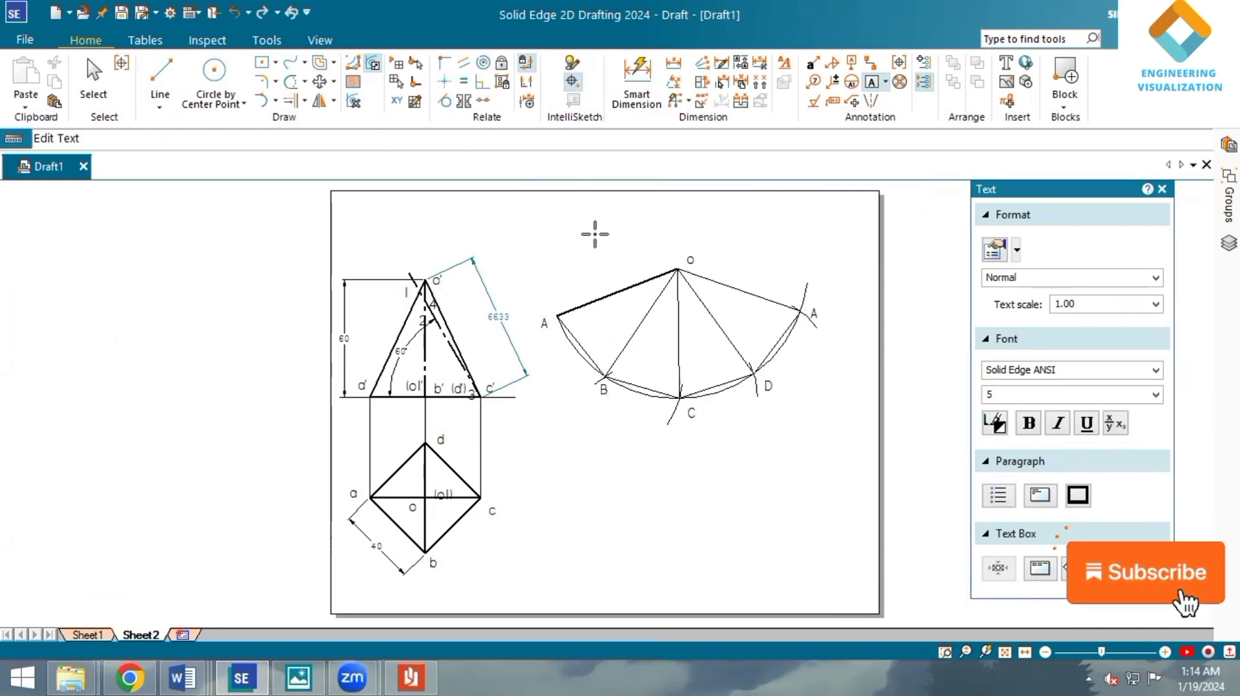
- Set the line width of the development's first slant edge OA to 0.13 mm
{"action": "scroll", "coordinate": [594, 233], "scroll_direction": "up", "scroll_amount": 1}
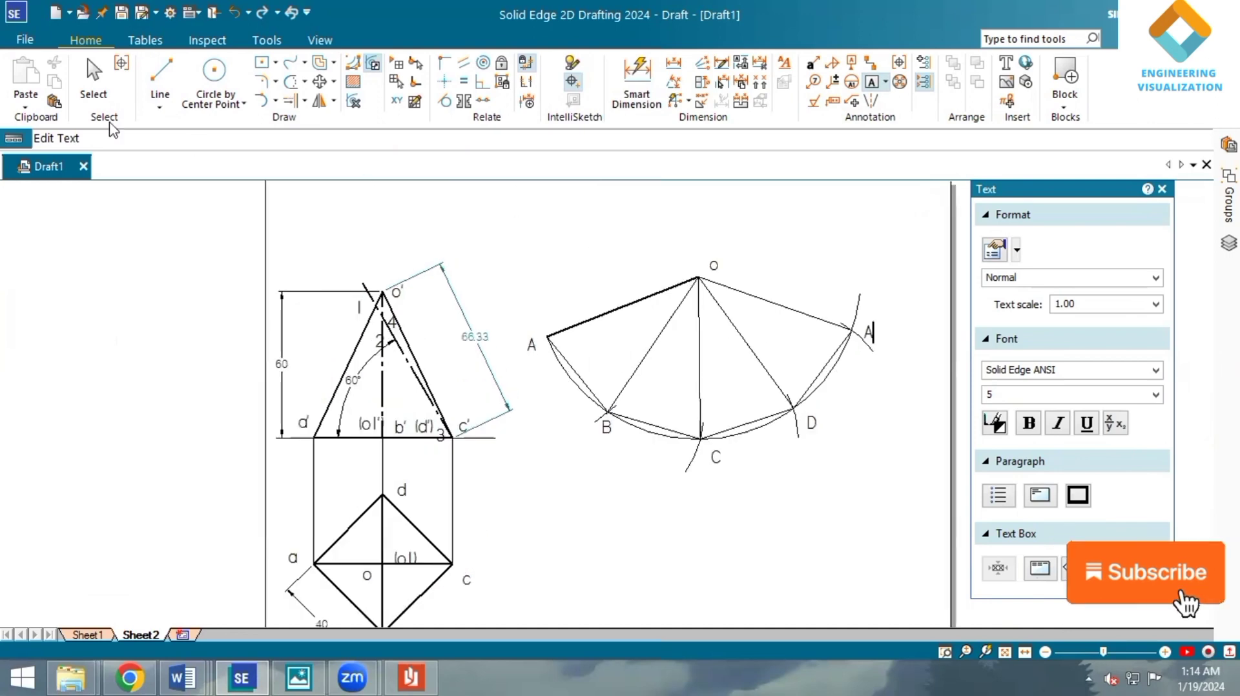
{"action": "left_click", "coordinate": [93, 80]}
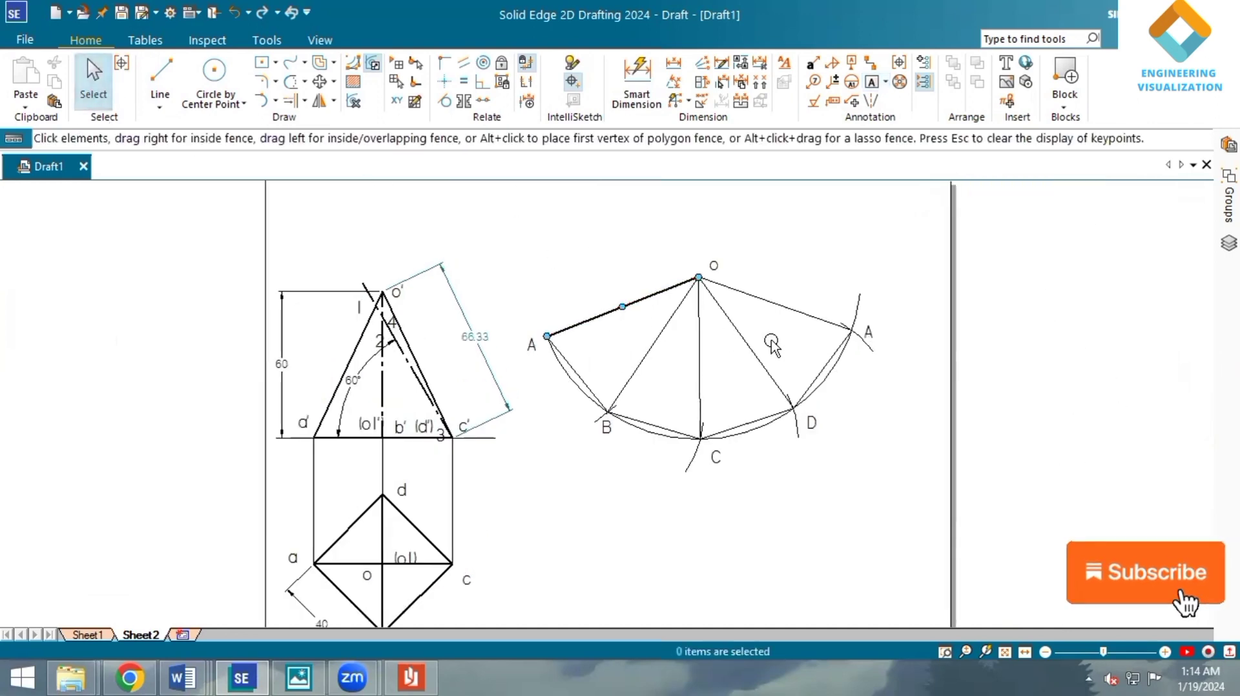
{"action": "left_click", "coordinate": [646, 297]}
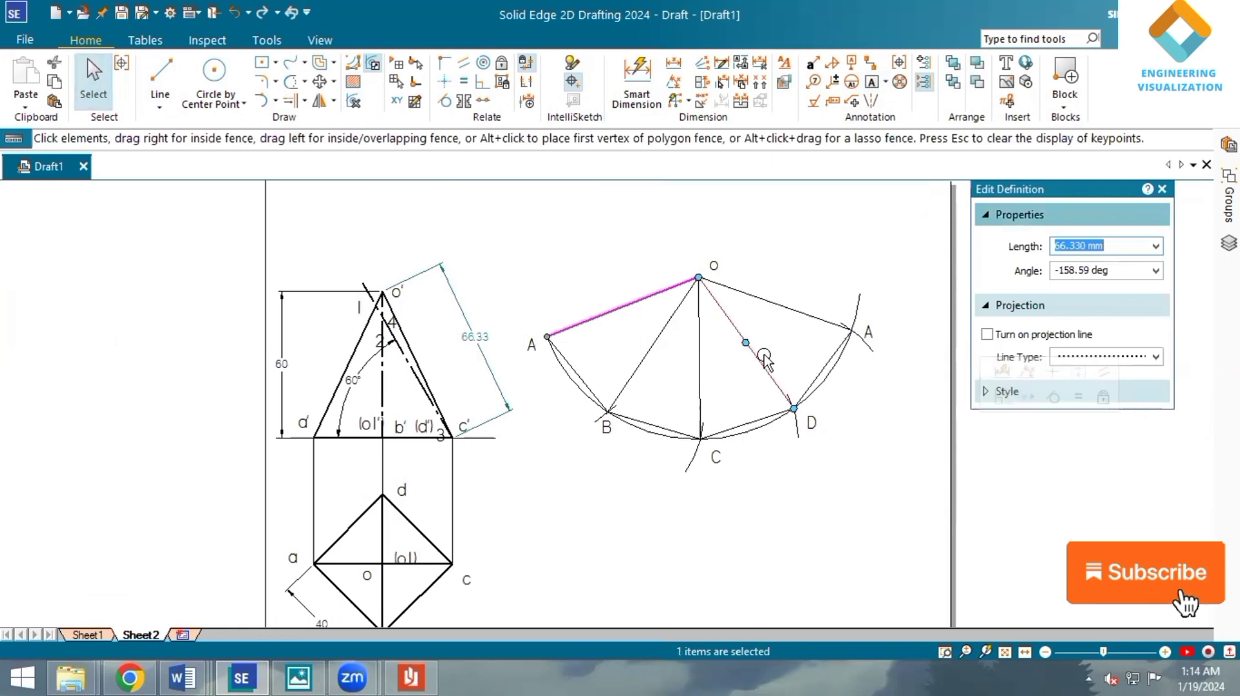
{"action": "left_click", "coordinate": [843, 531]}
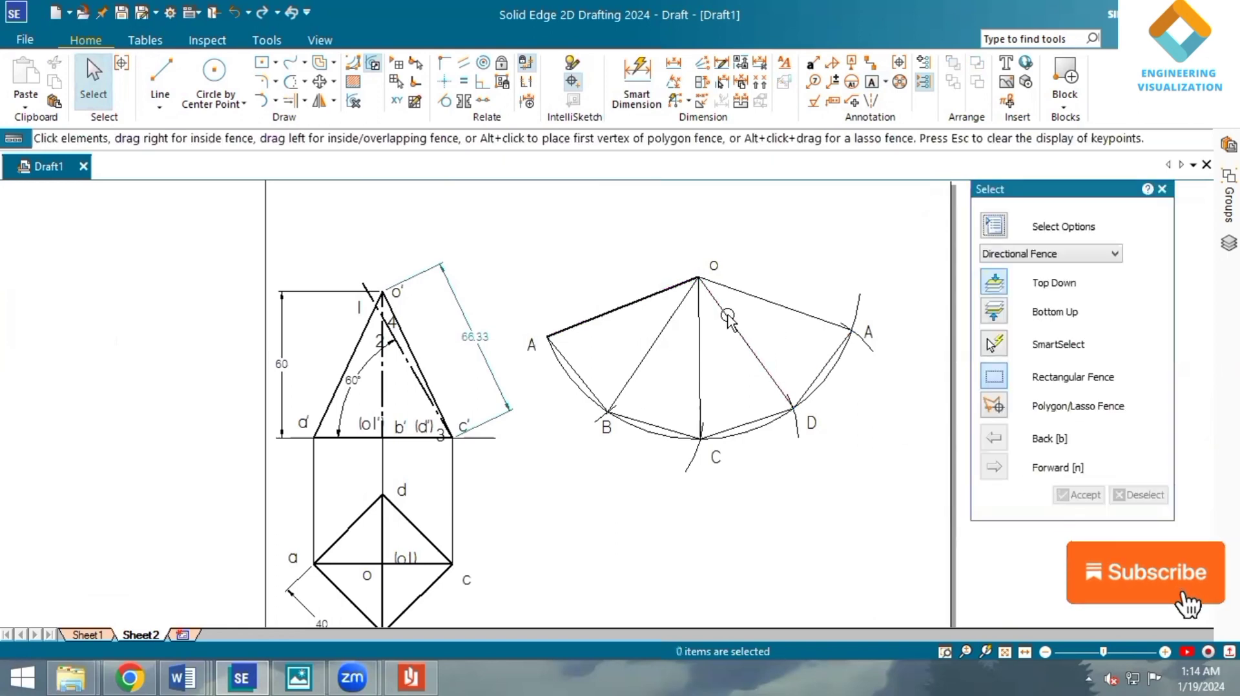
{"action": "left_click", "coordinate": [635, 310]}
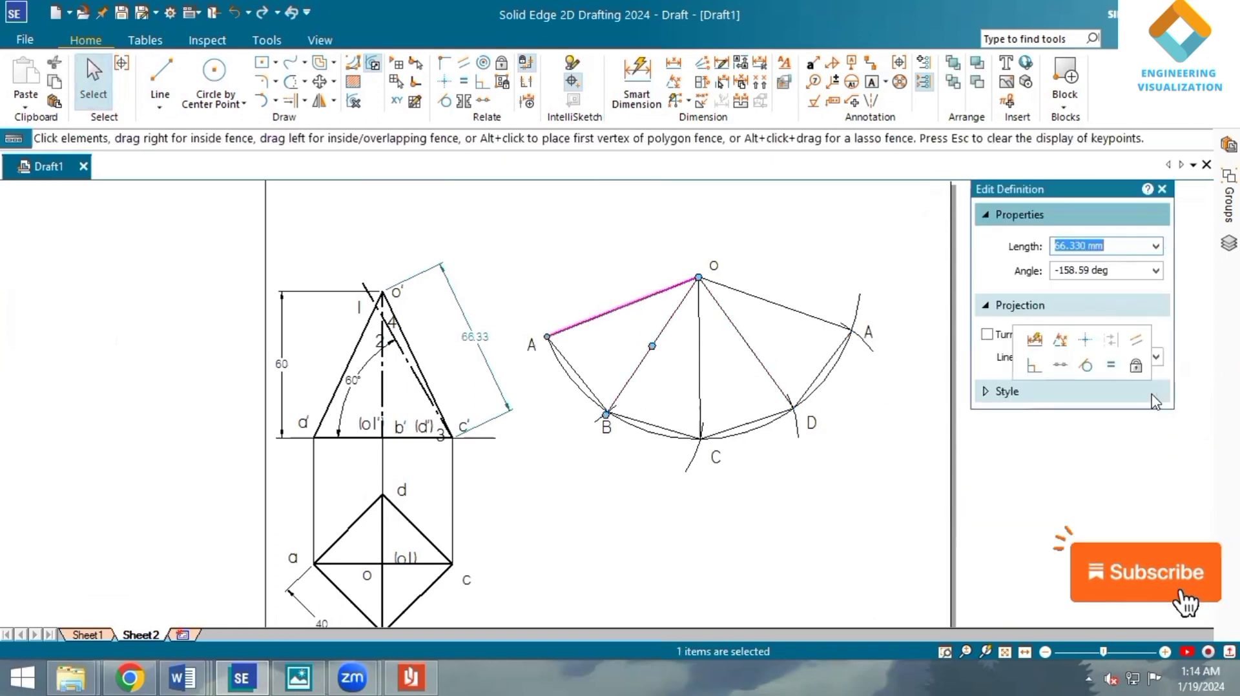
{"action": "left_click", "coordinate": [1154, 500]}
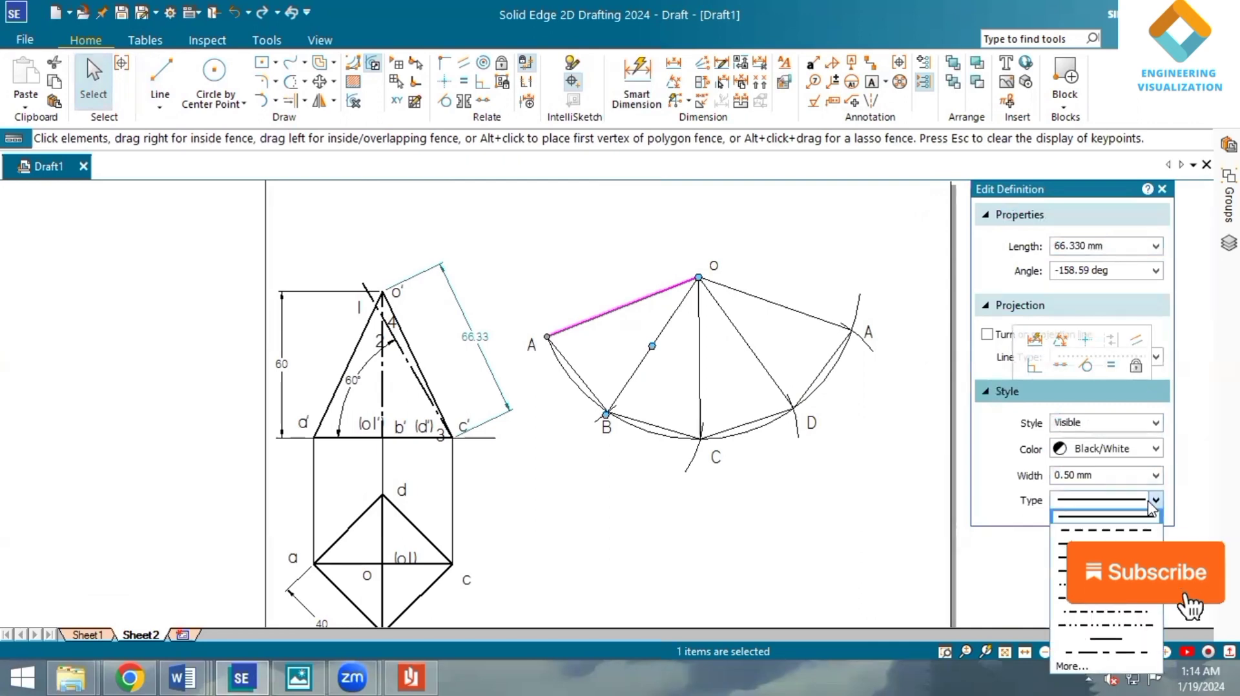
{"action": "left_click", "coordinate": [1154, 476]}
{"action": "left_click", "coordinate": [1154, 476]}
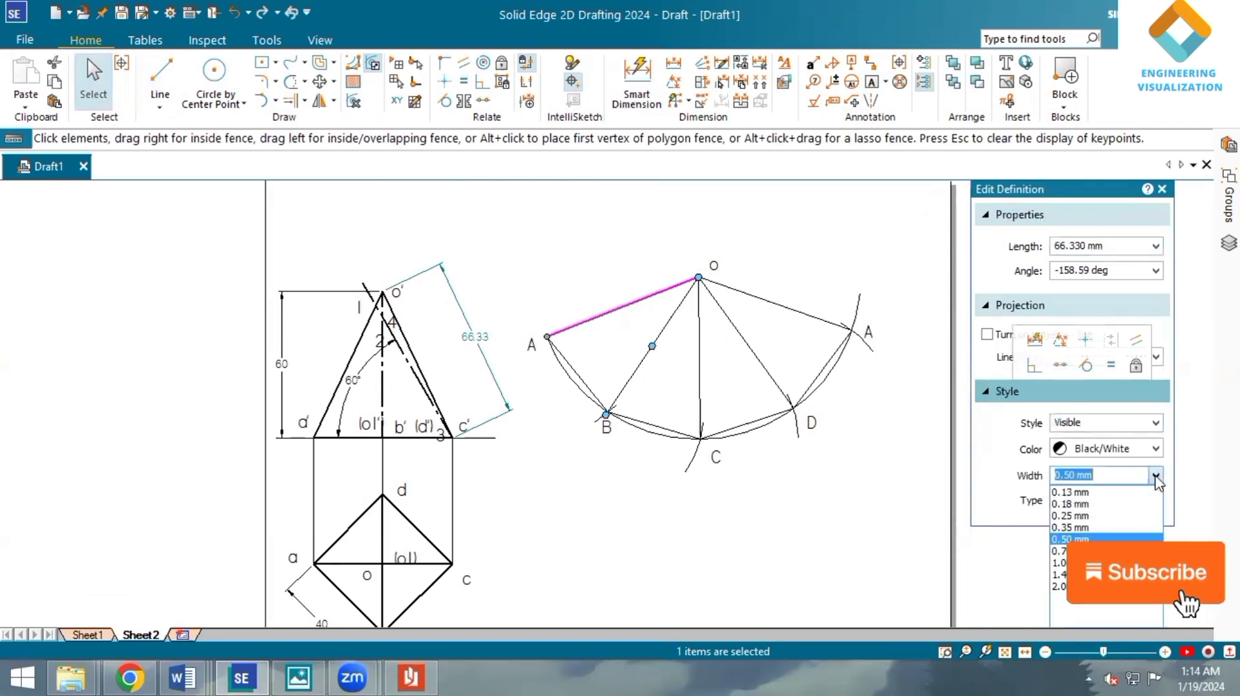
{"action": "left_click", "coordinate": [1091, 497]}
{"action": "left_click", "coordinate": [839, 479]}
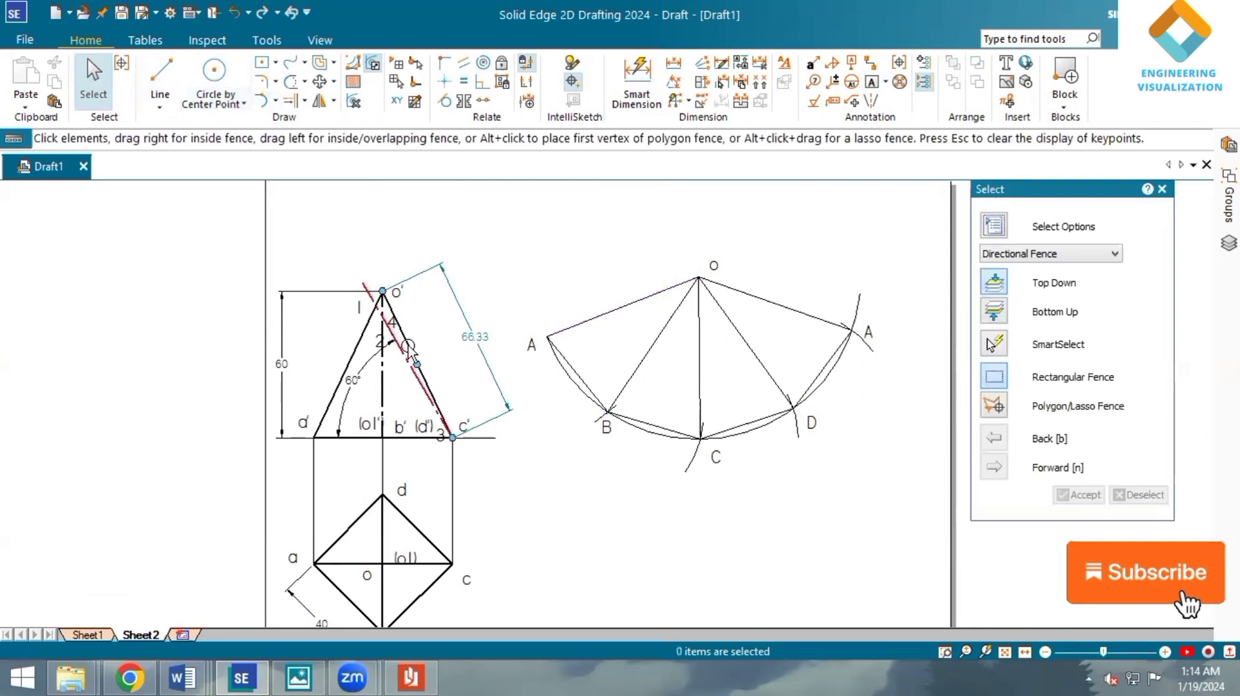
- Draw horizontal lines from cut point 1 and from cut points 2 and 4 on the axis to slant edge o'c' in the front view
{"action": "scroll", "coordinate": [408, 347], "scroll_direction": "up", "scroll_amount": 3}
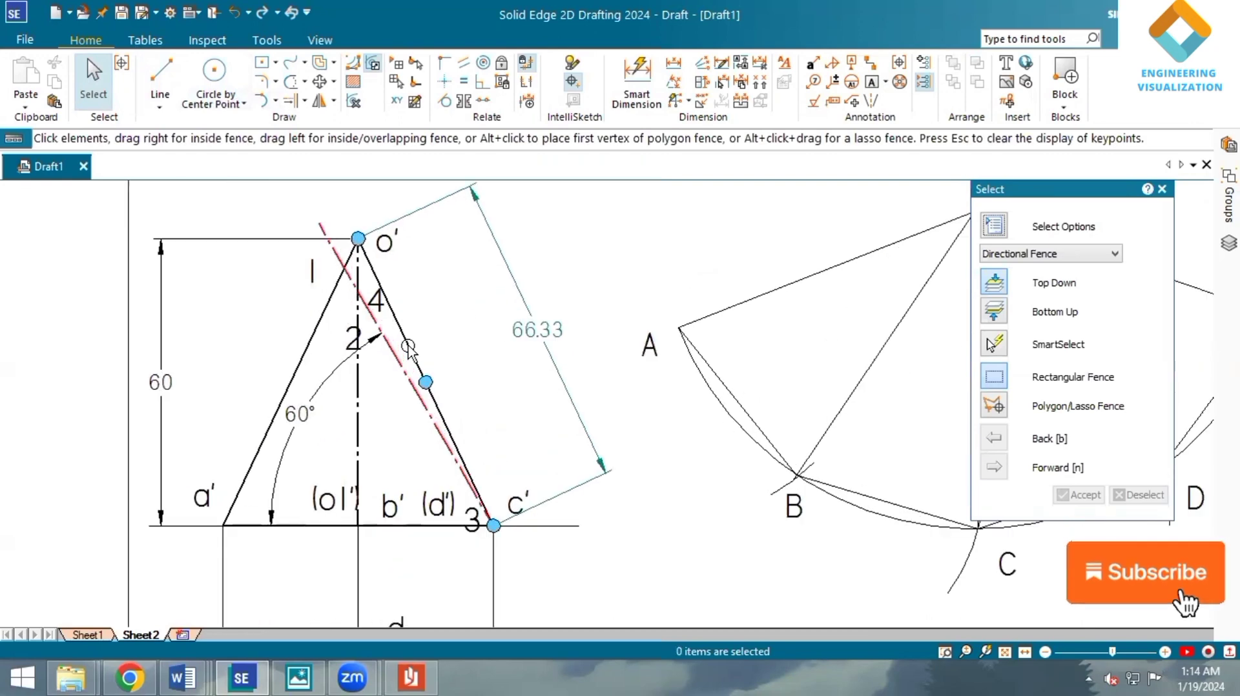
{"action": "left_click", "coordinate": [160, 77]}
{"action": "scroll", "coordinate": [336, 278], "scroll_direction": "up", "scroll_amount": 2}
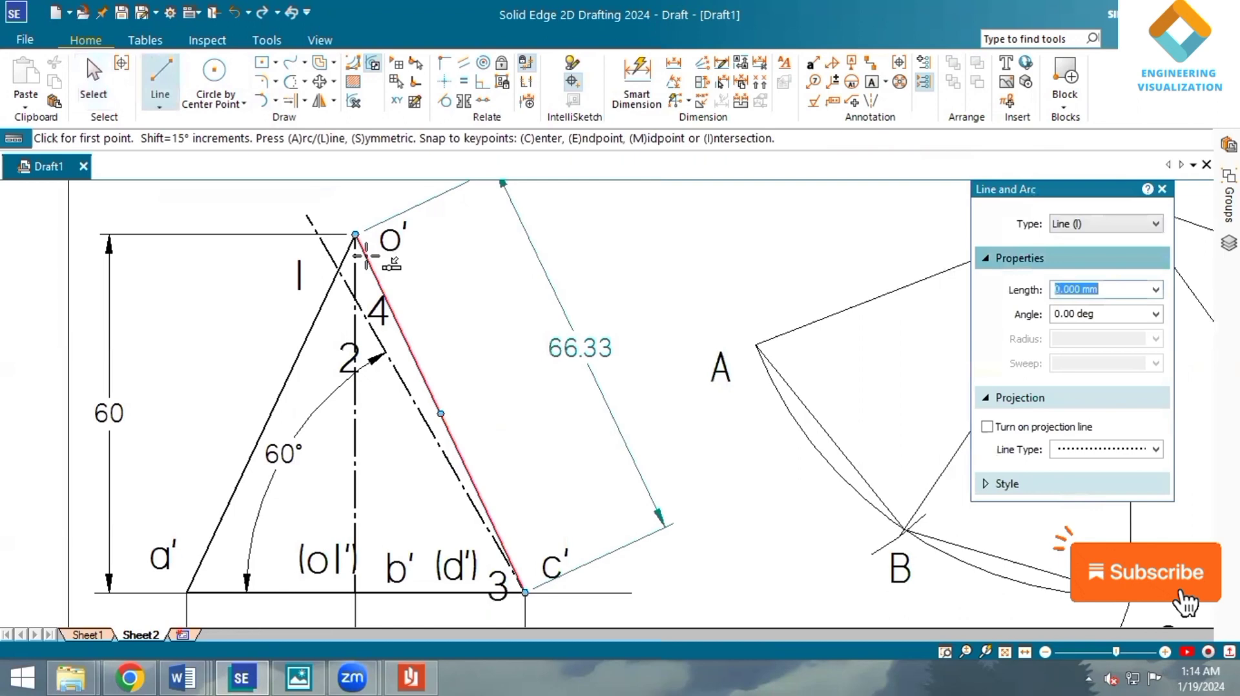
{"action": "left_click", "coordinate": [331, 273]}
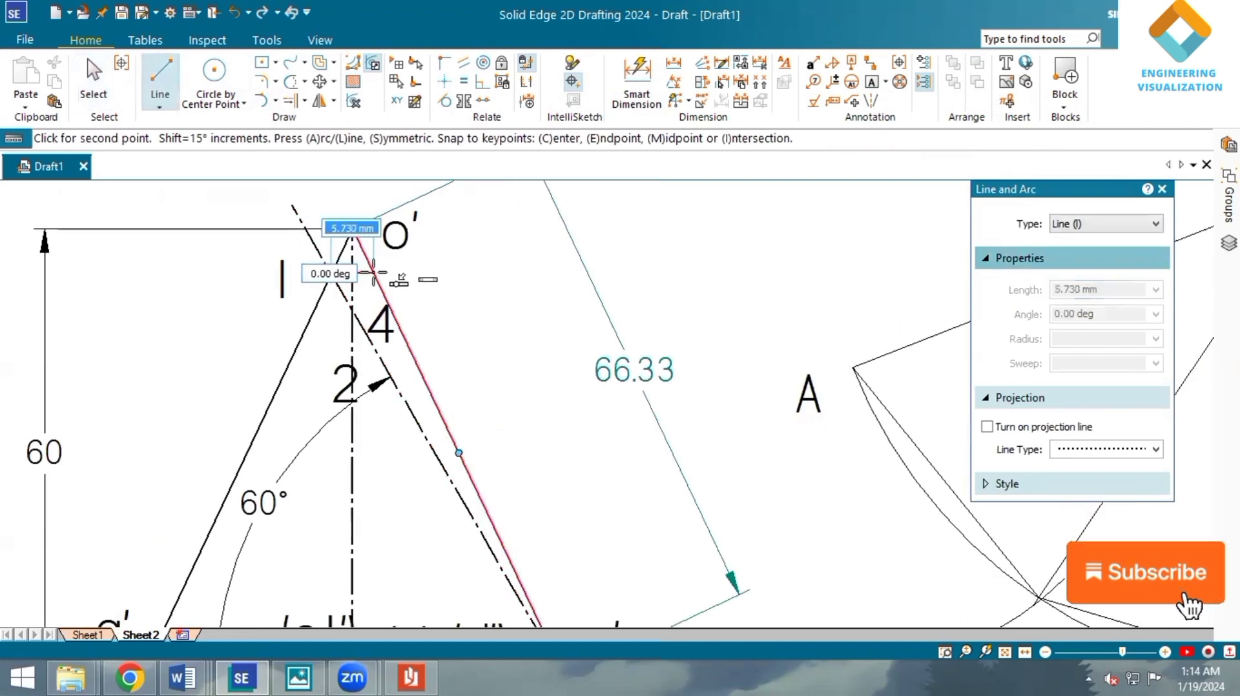
{"action": "left_click", "coordinate": [373, 272]}
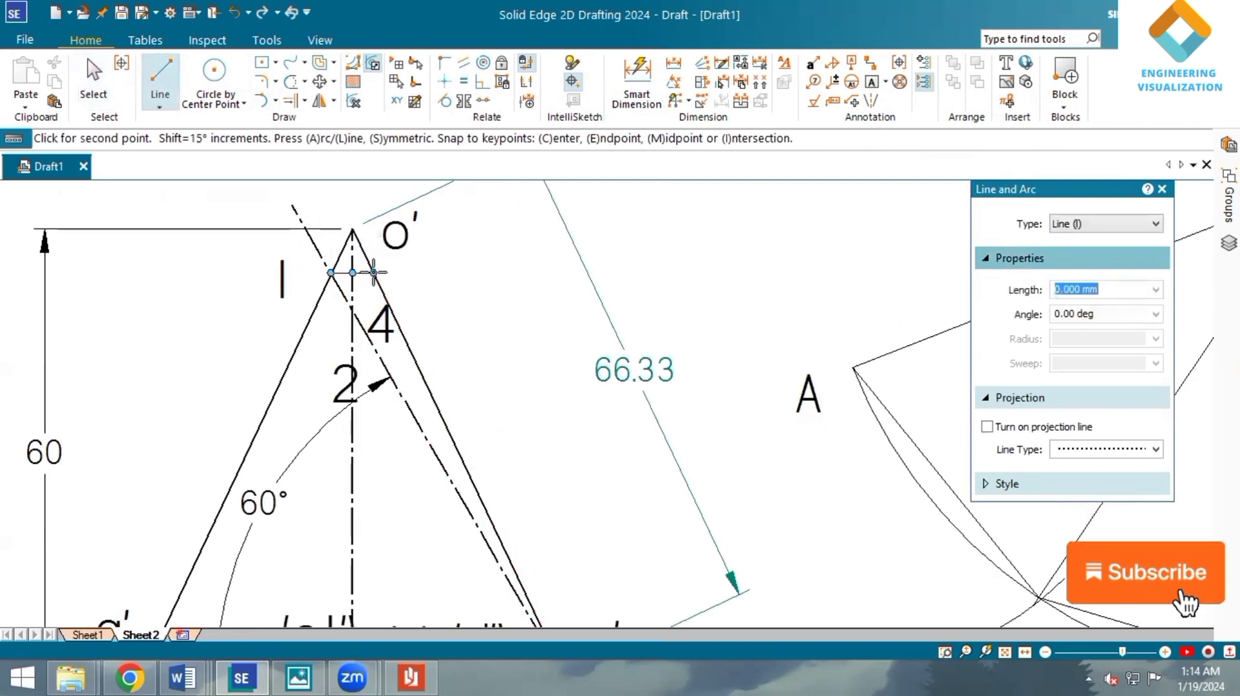
{"action": "left_click", "coordinate": [351, 309]}
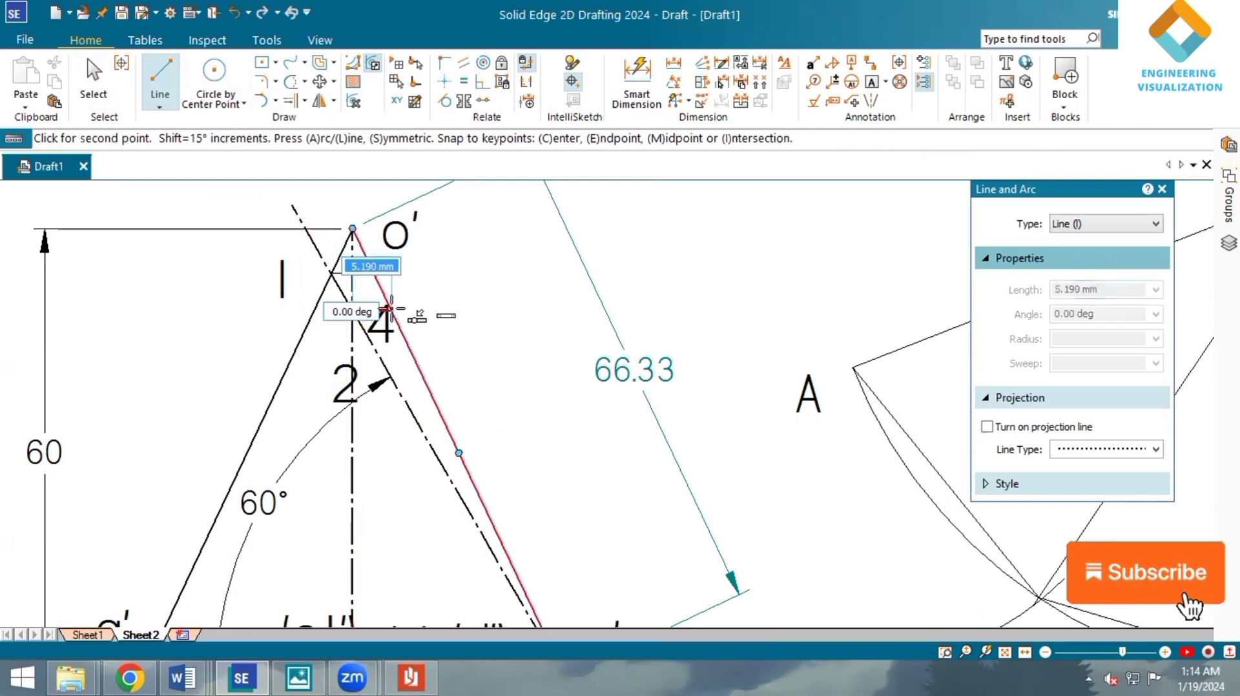
{"action": "left_click", "coordinate": [388, 309]}
{"action": "scroll", "coordinate": [484, 342], "scroll_direction": "down", "scroll_amount": 1}
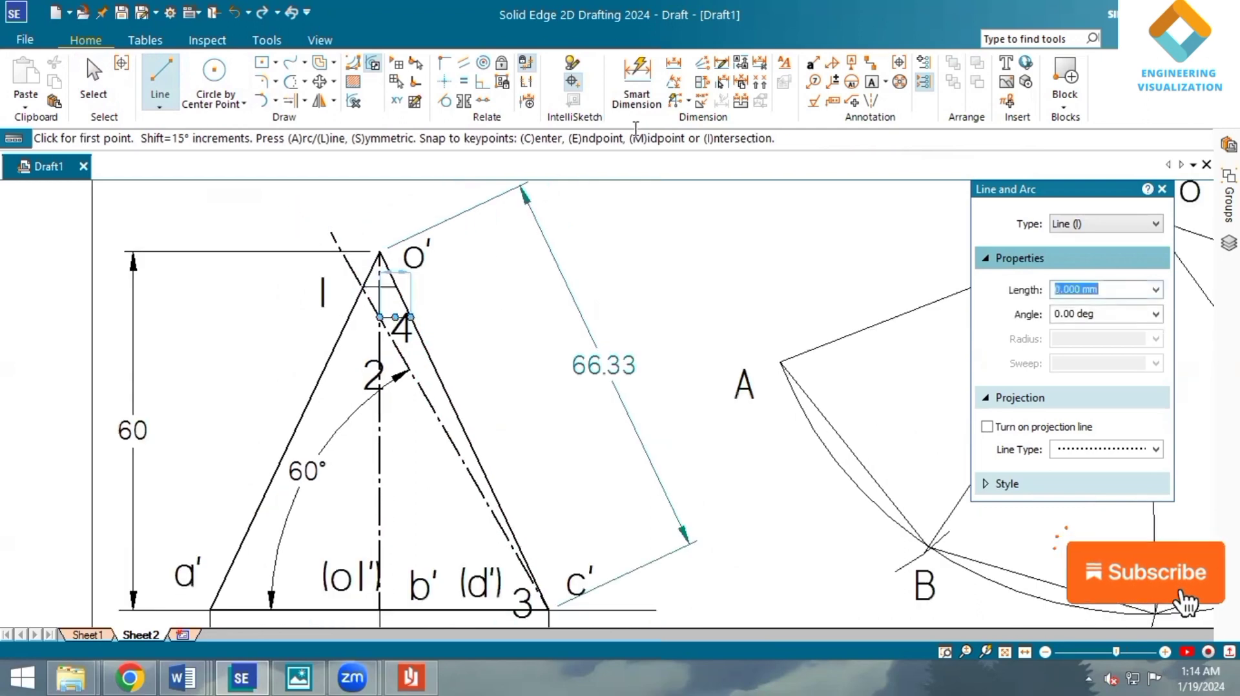
- Label the projected cut points on slant edge o'c' in the front view as 1 and 2 4
{"action": "left_click", "coordinate": [872, 82]}
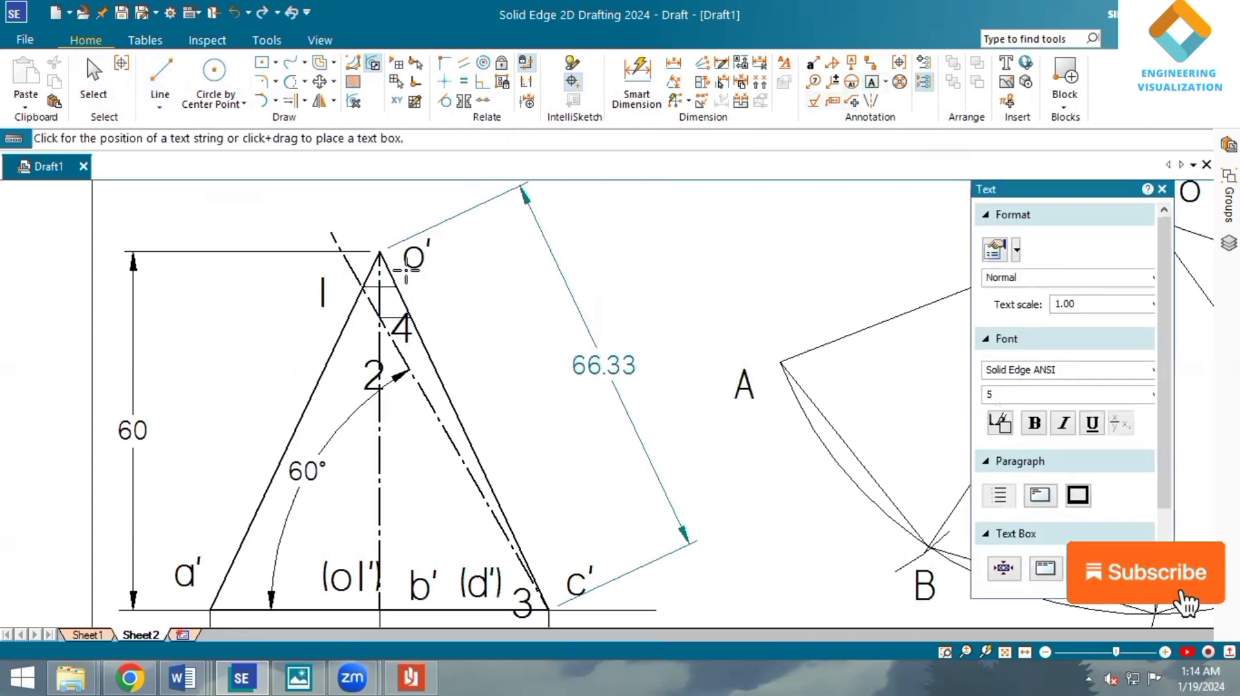
{"action": "left_click", "coordinate": [407, 270]}
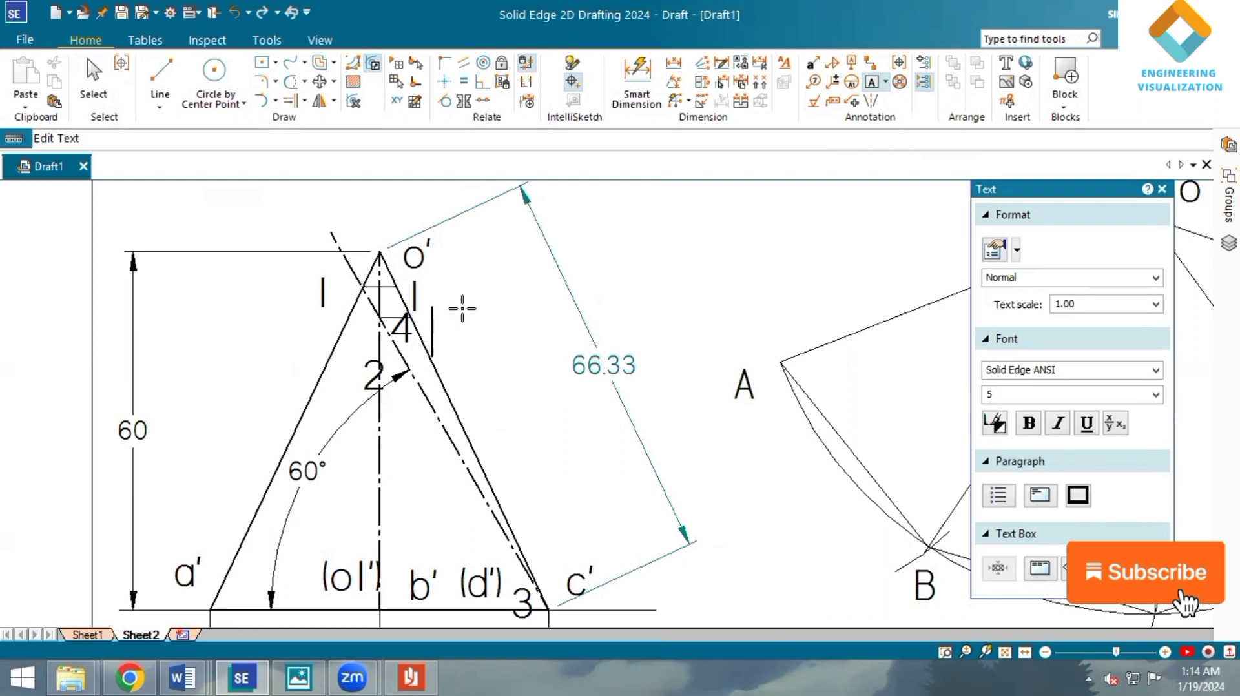
{"action": "type", "text": "2'"}
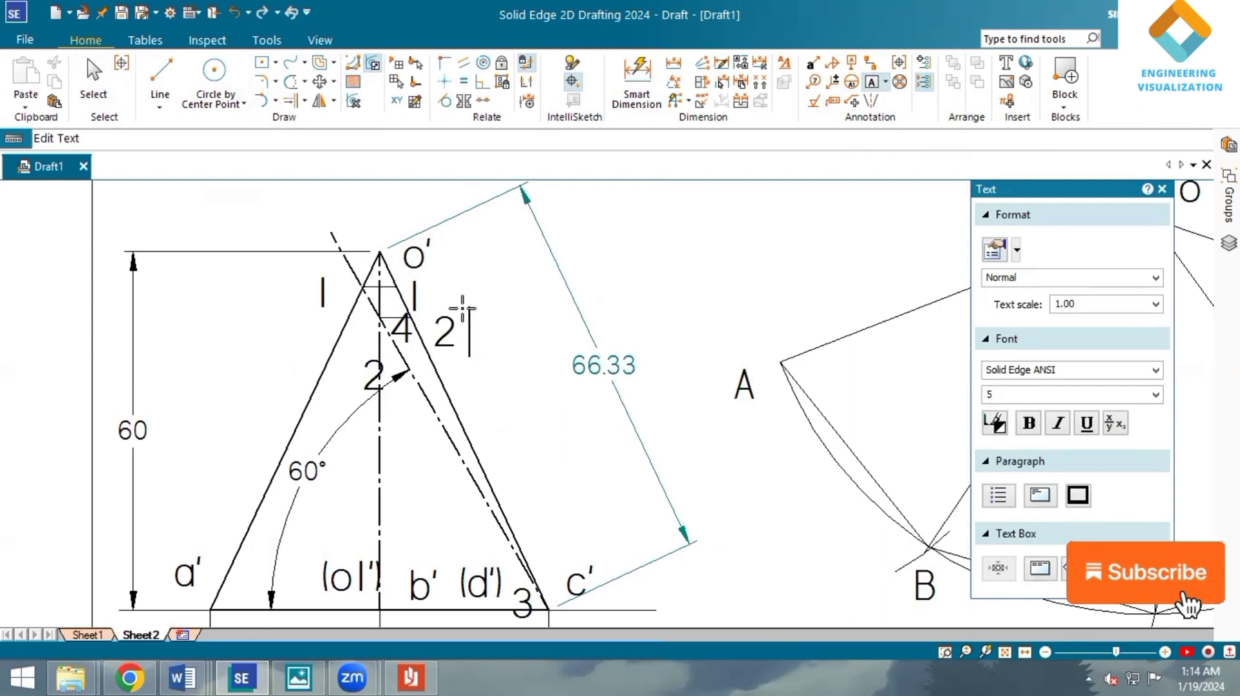
{"action": "type", "text": "4"}
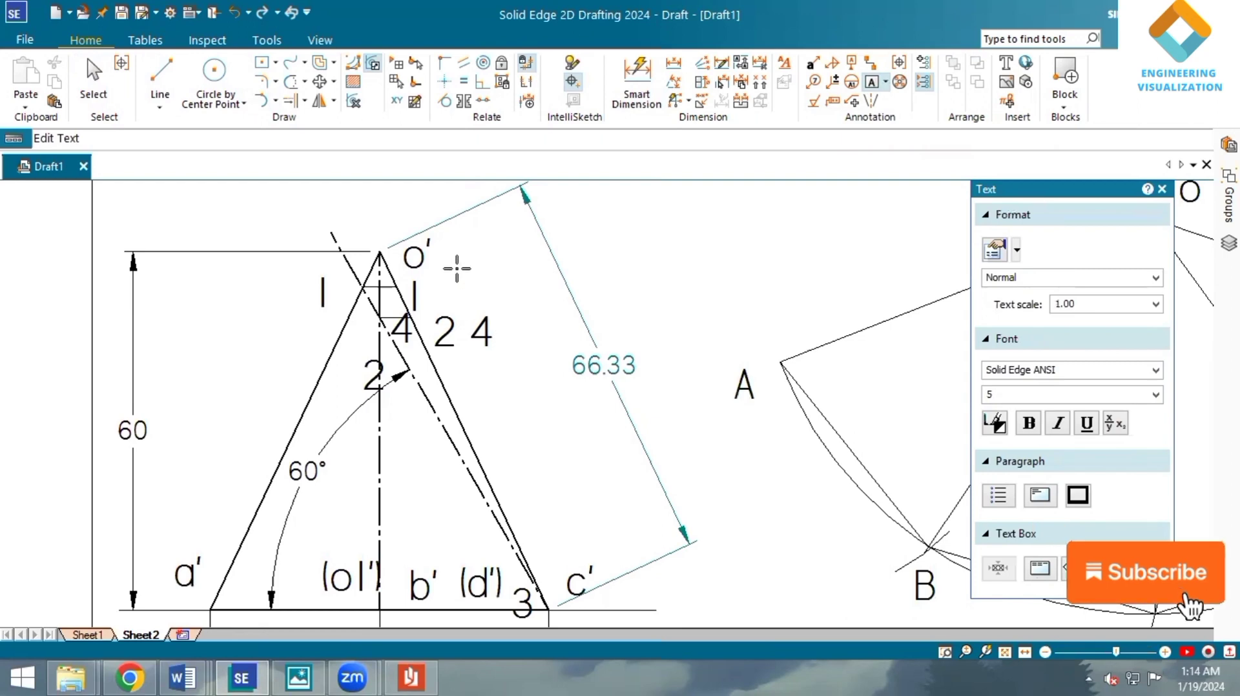
- Start the Split command for slant edge o'c' in the front view
{"action": "scroll", "coordinate": [456, 269], "scroll_direction": "up", "scroll_amount": 3}
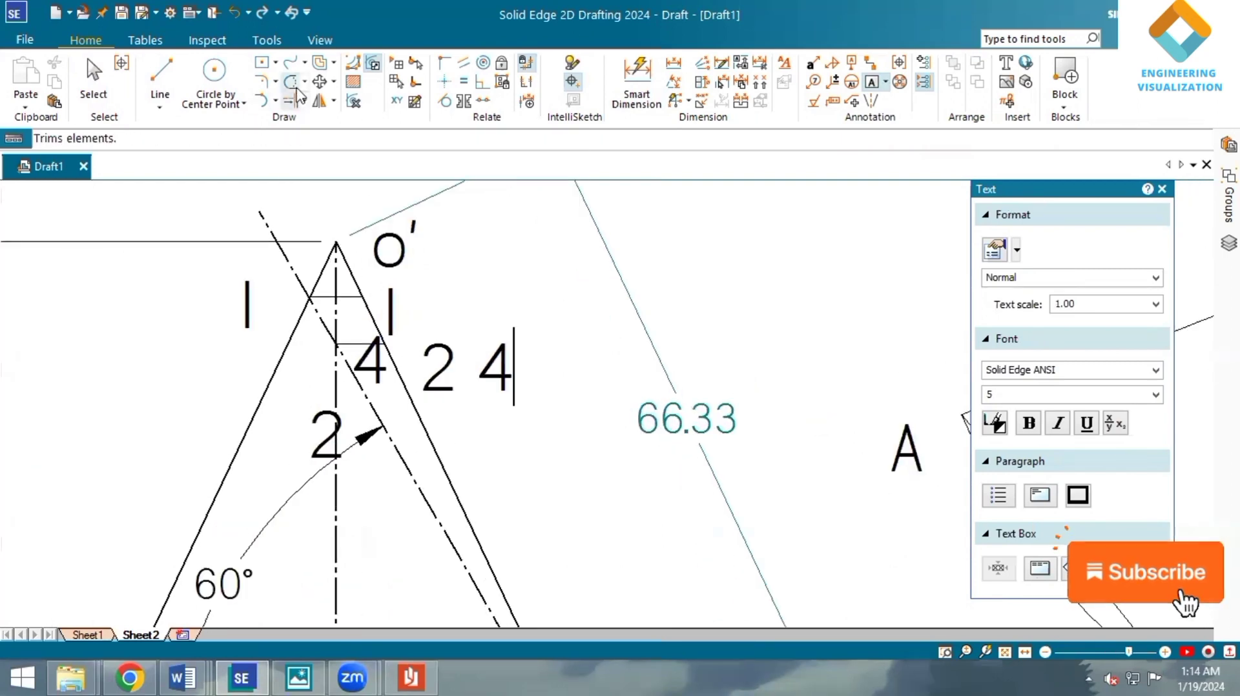
{"action": "left_click", "coordinate": [331, 101]}
{"action": "left_click", "coordinate": [332, 85]}
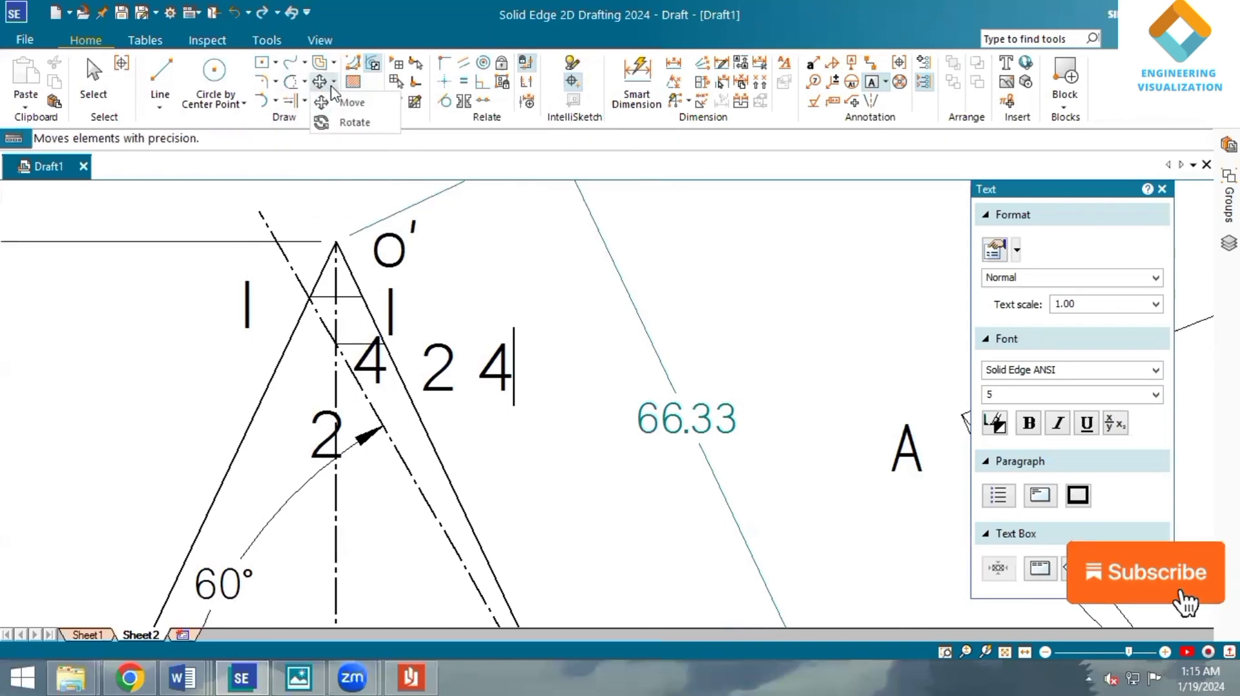
{"action": "left_click", "coordinate": [333, 63]}
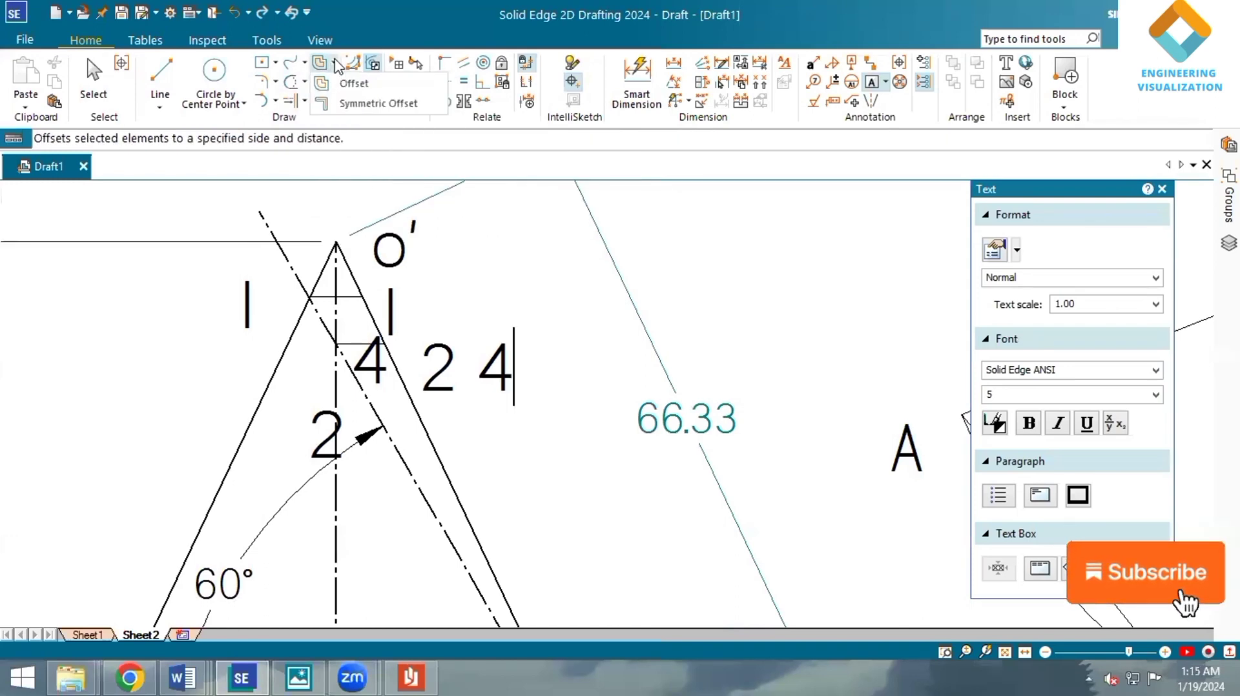
{"action": "left_click", "coordinate": [304, 101]}
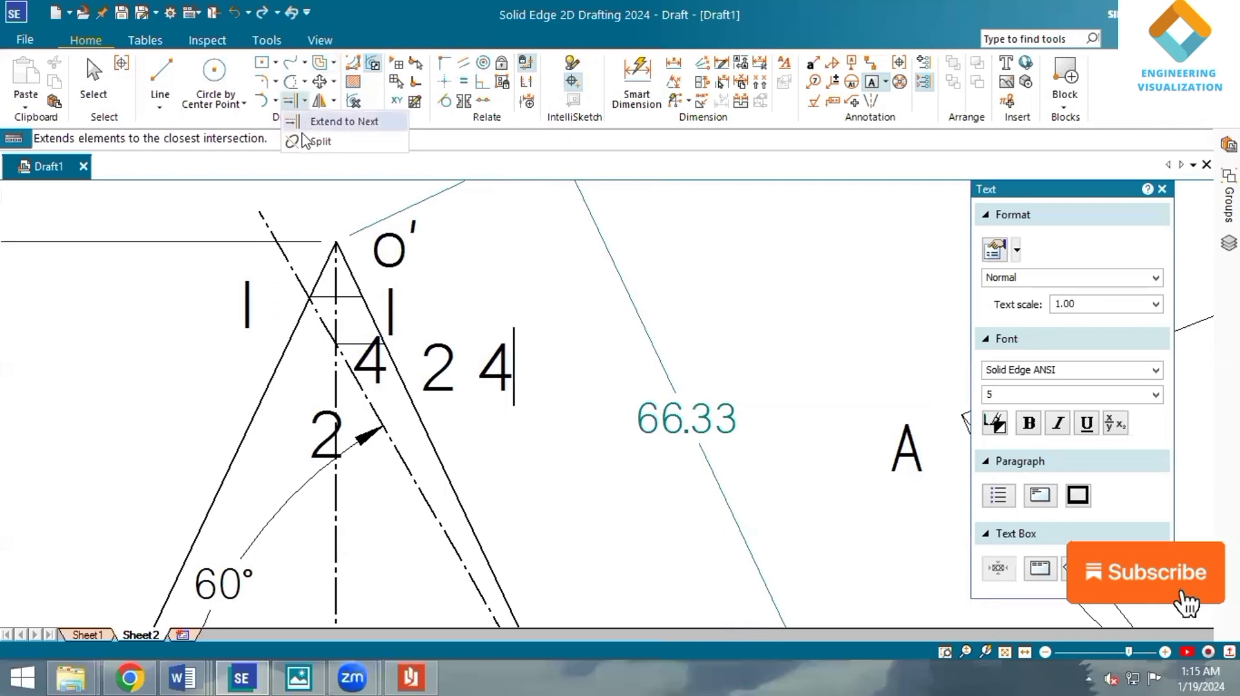
{"action": "left_click", "coordinate": [310, 141]}
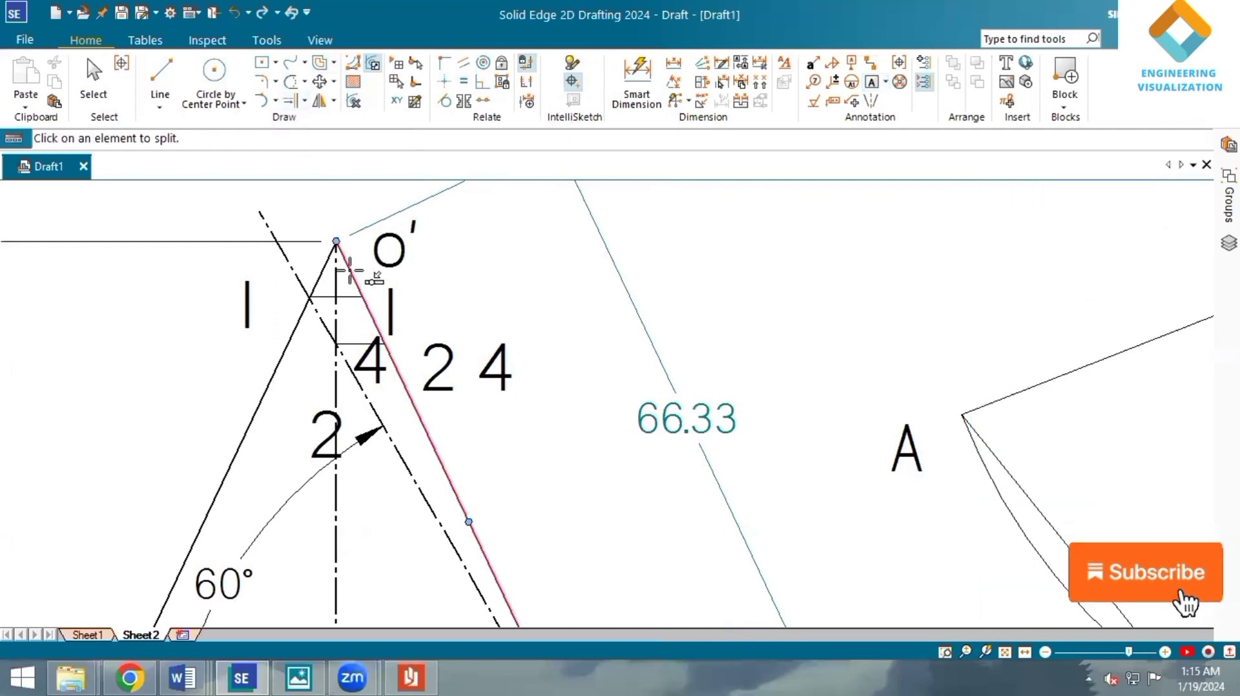
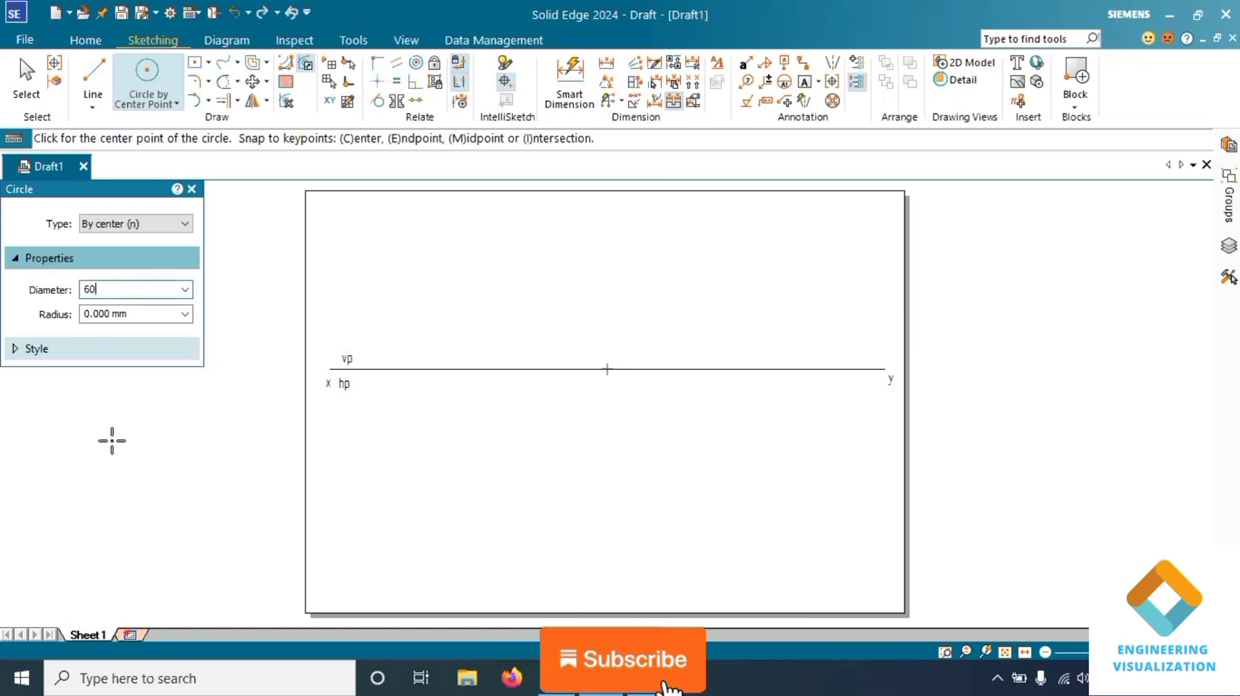
- Draw a 60 mm diameter circle with a 0.50 mm line width above the xy line near its x end
{"action": "left_click", "coordinate": [107, 353]}
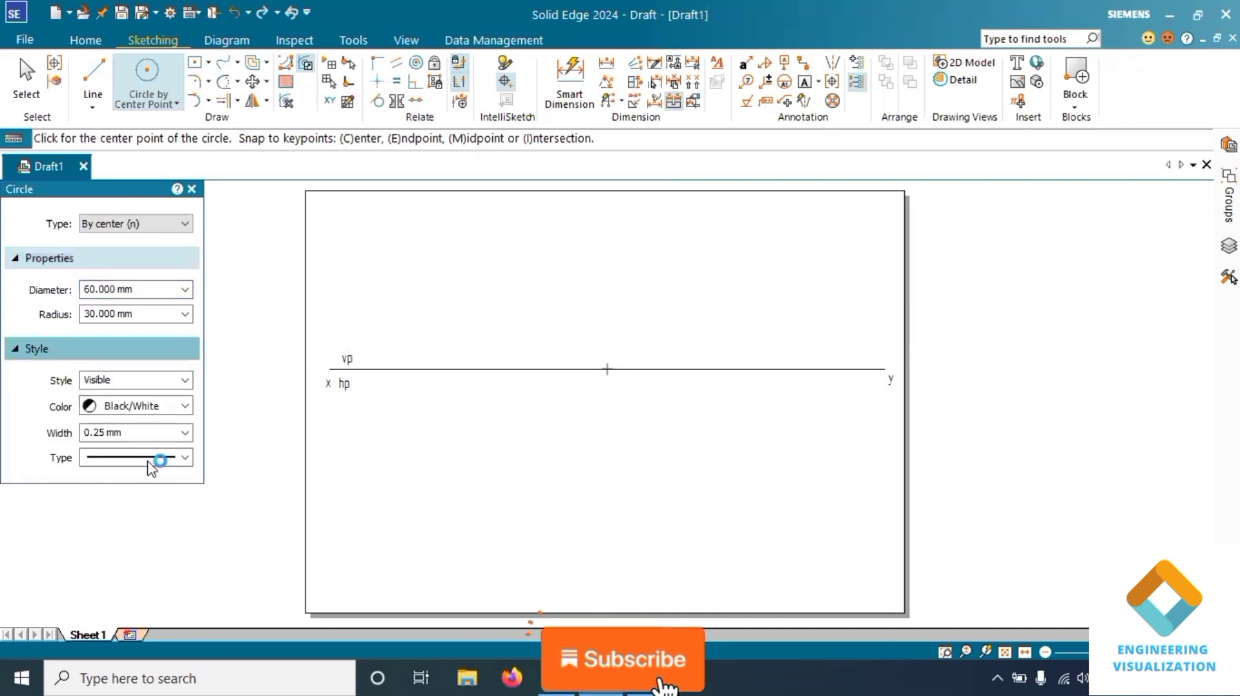
{"action": "left_click", "coordinate": [185, 433]}
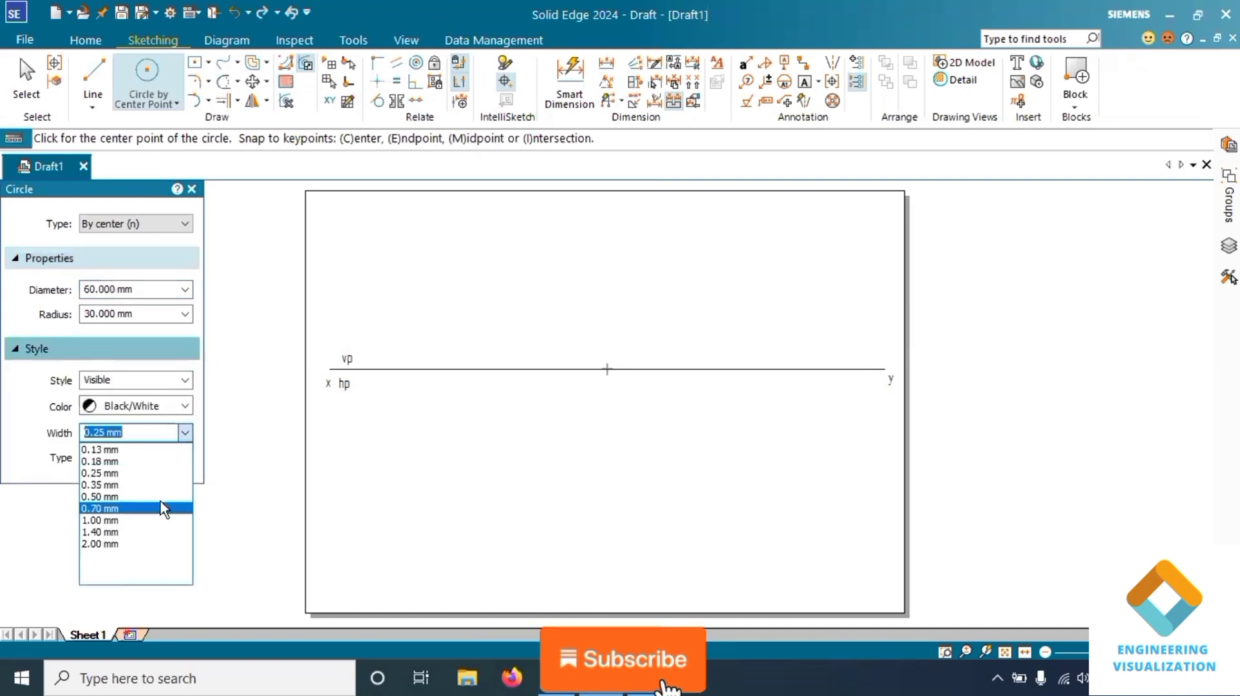
{"action": "left_click", "coordinate": [166, 497]}
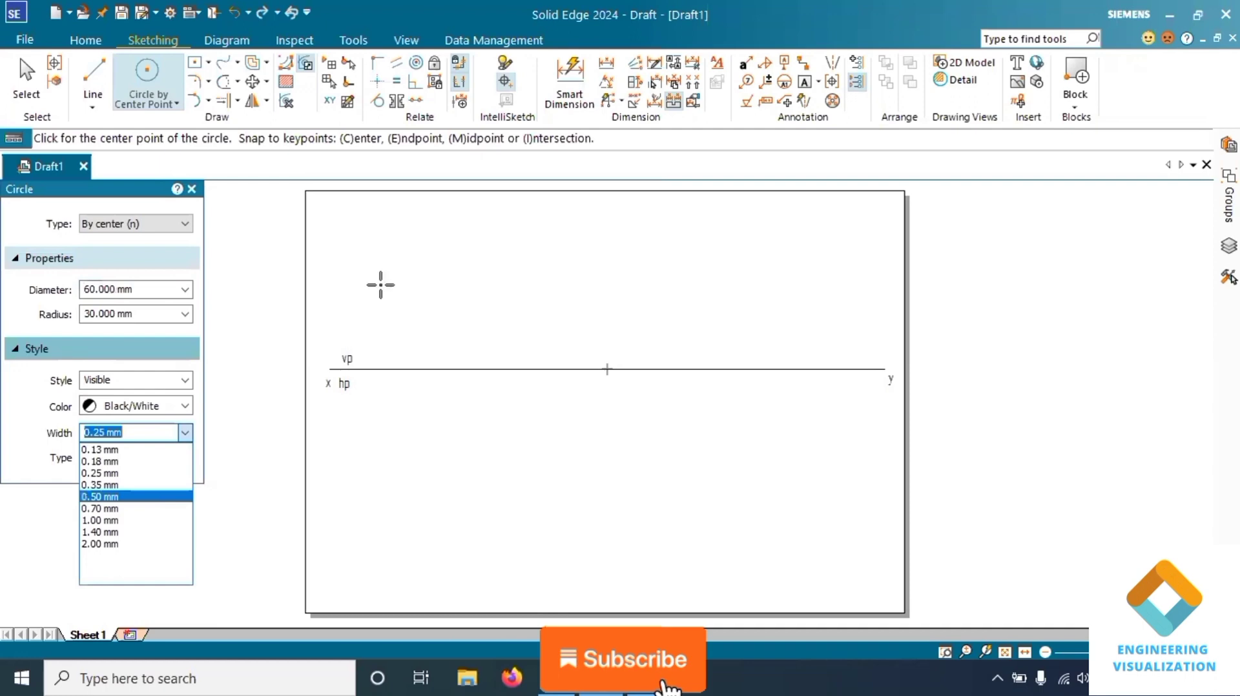
{"action": "left_click", "coordinate": [421, 283]}
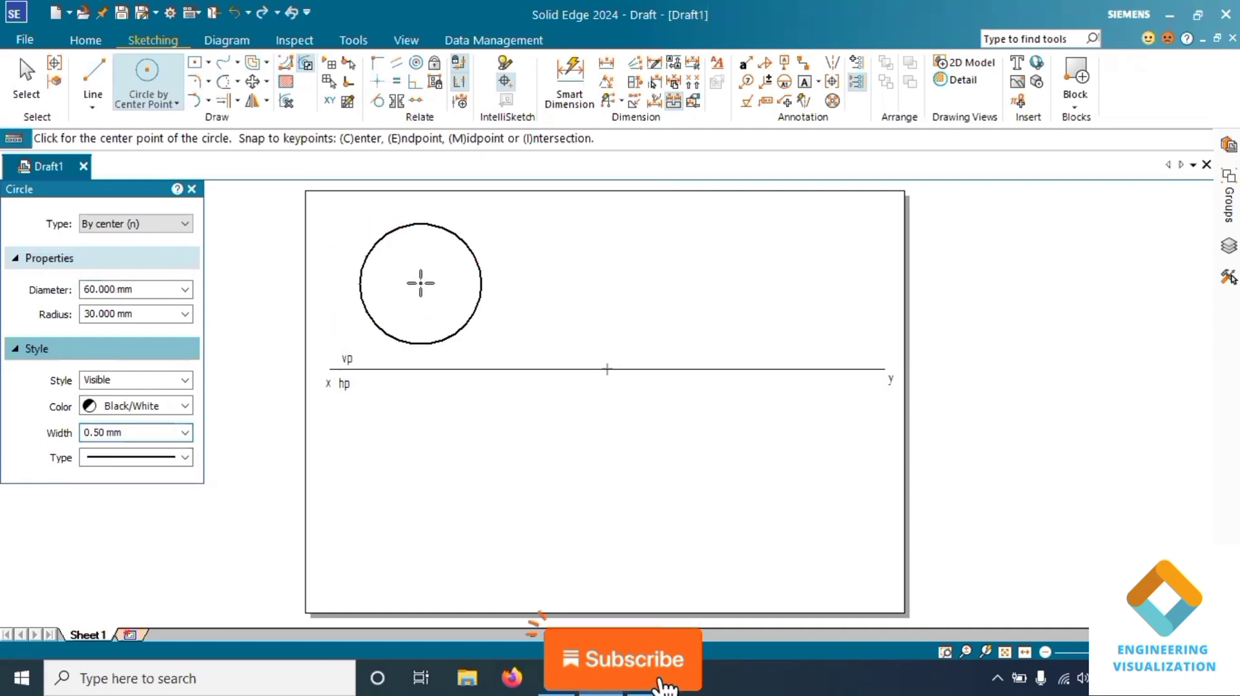
{"action": "right_click", "coordinate": [538, 266]}
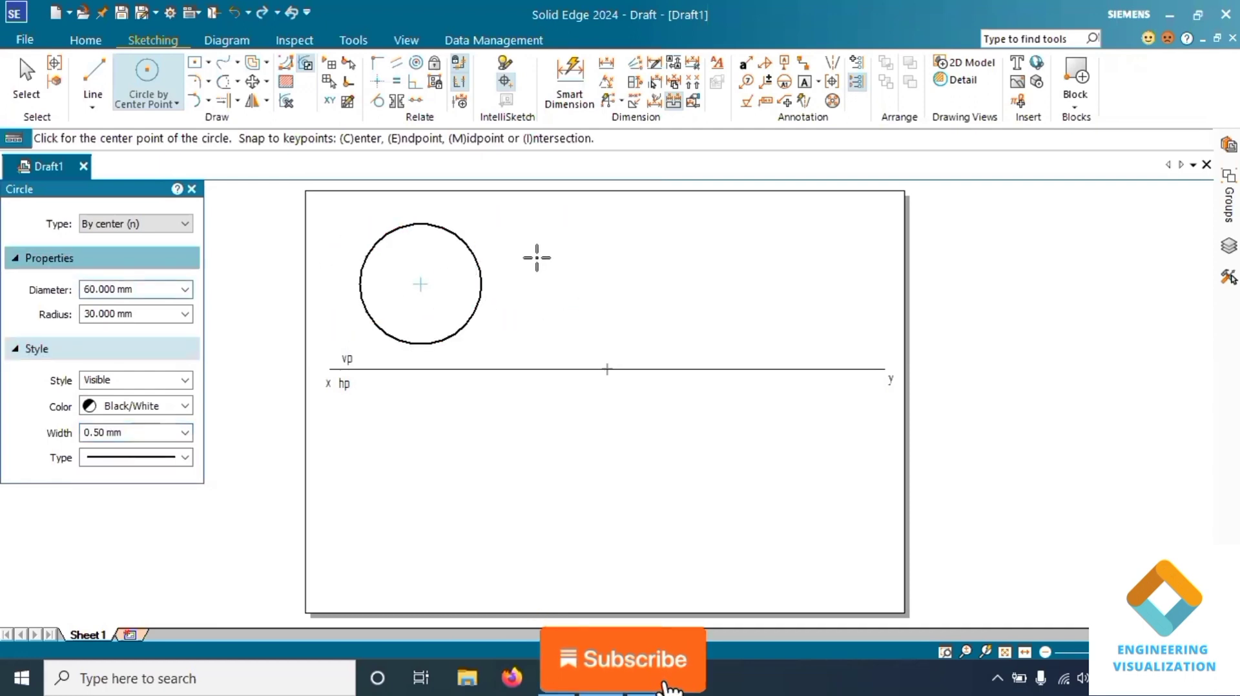
- Draw a horizontal and a vertical radius from the circle's centre to its c' and d' quadrant points
{"action": "left_click", "coordinate": [94, 76]}
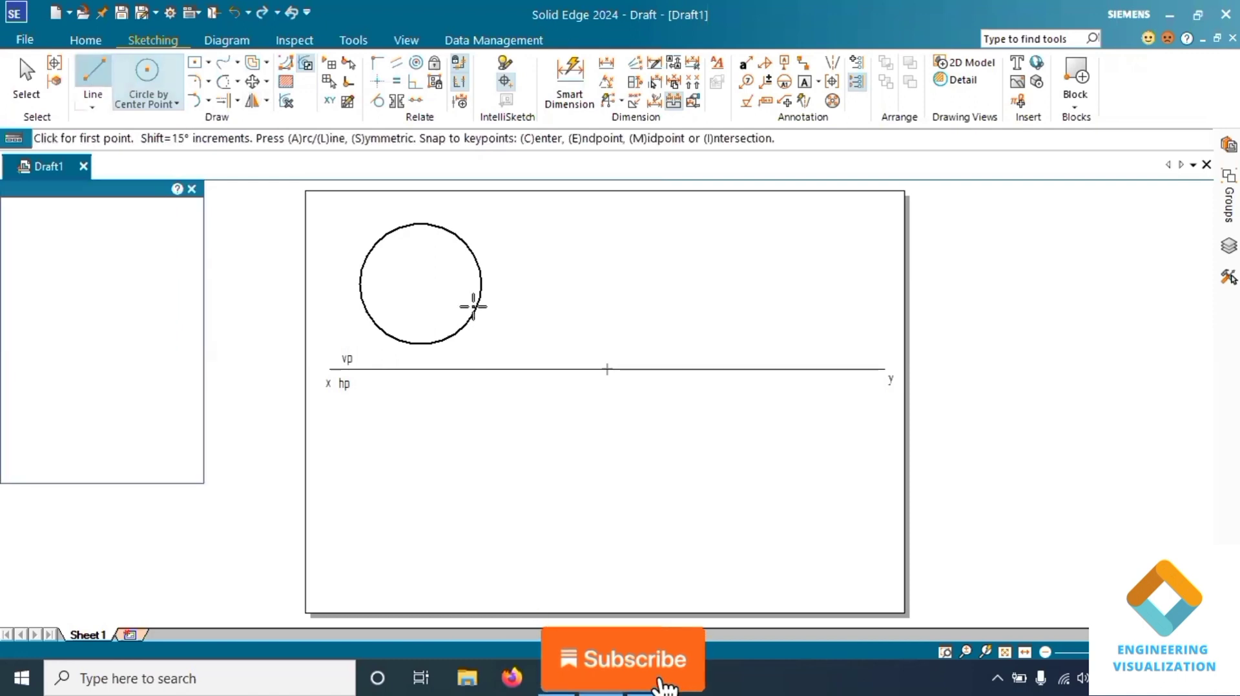
{"action": "left_click", "coordinate": [421, 282]}
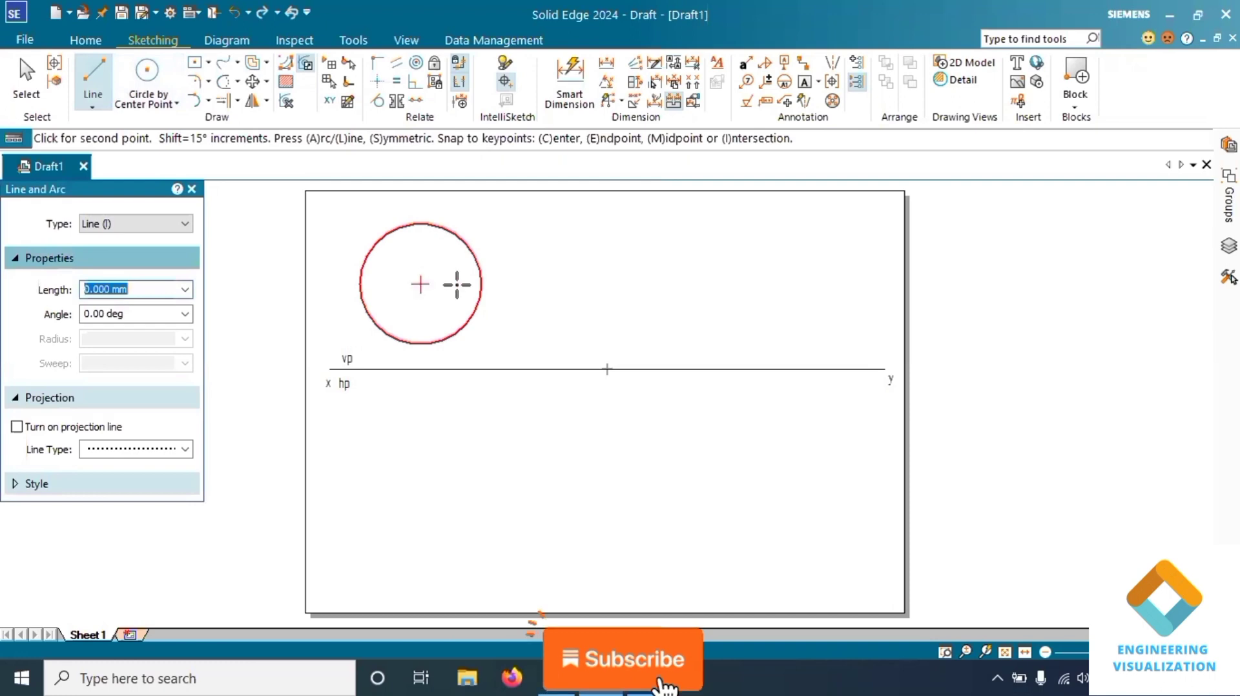
{"action": "left_click", "coordinate": [483, 284]}
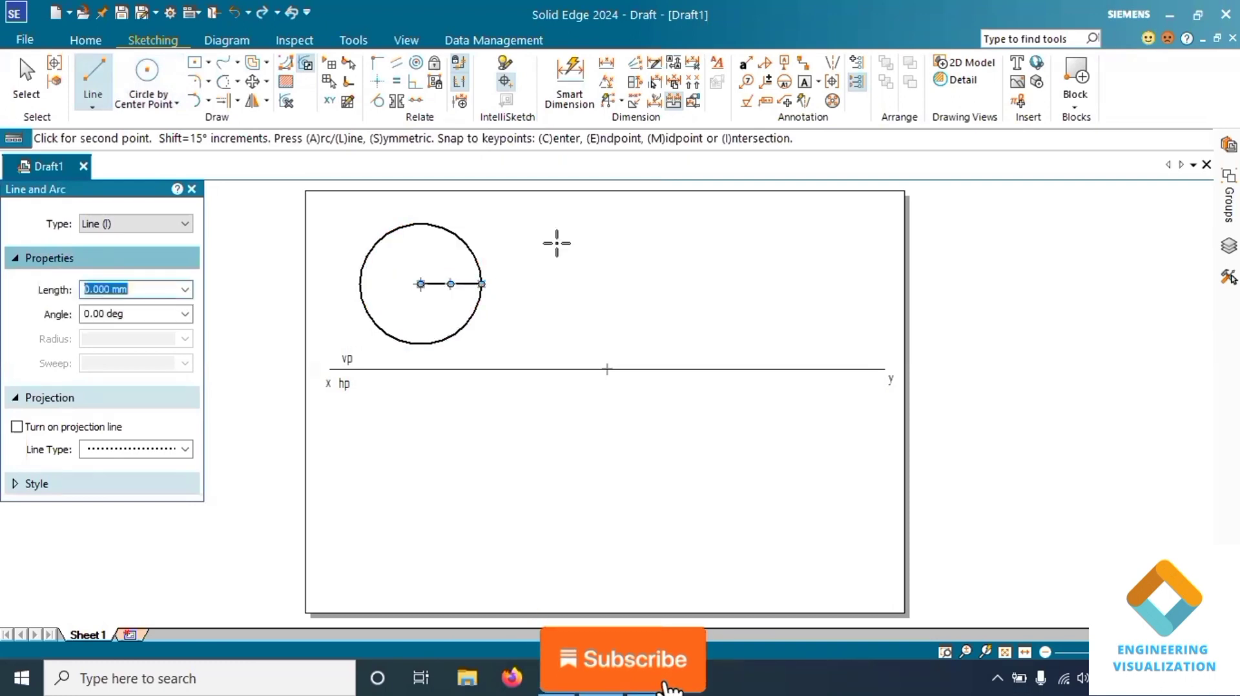
{"action": "right_click", "coordinate": [440, 274]}
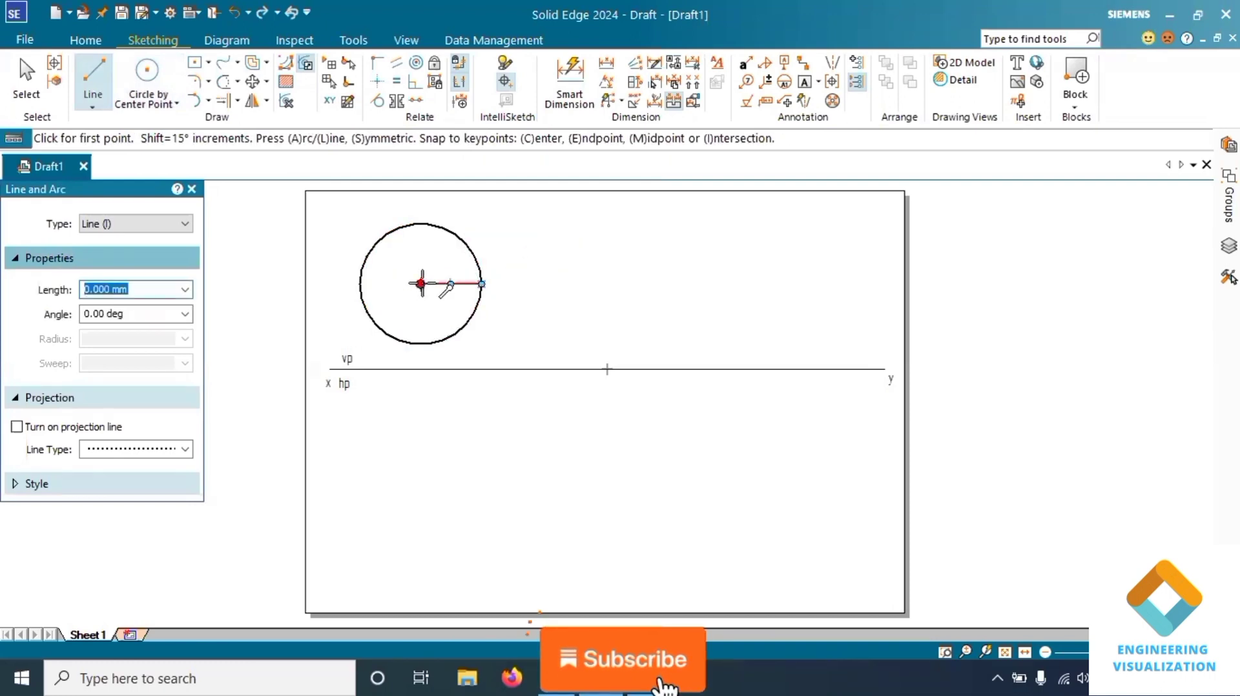
{"action": "left_click", "coordinate": [421, 283]}
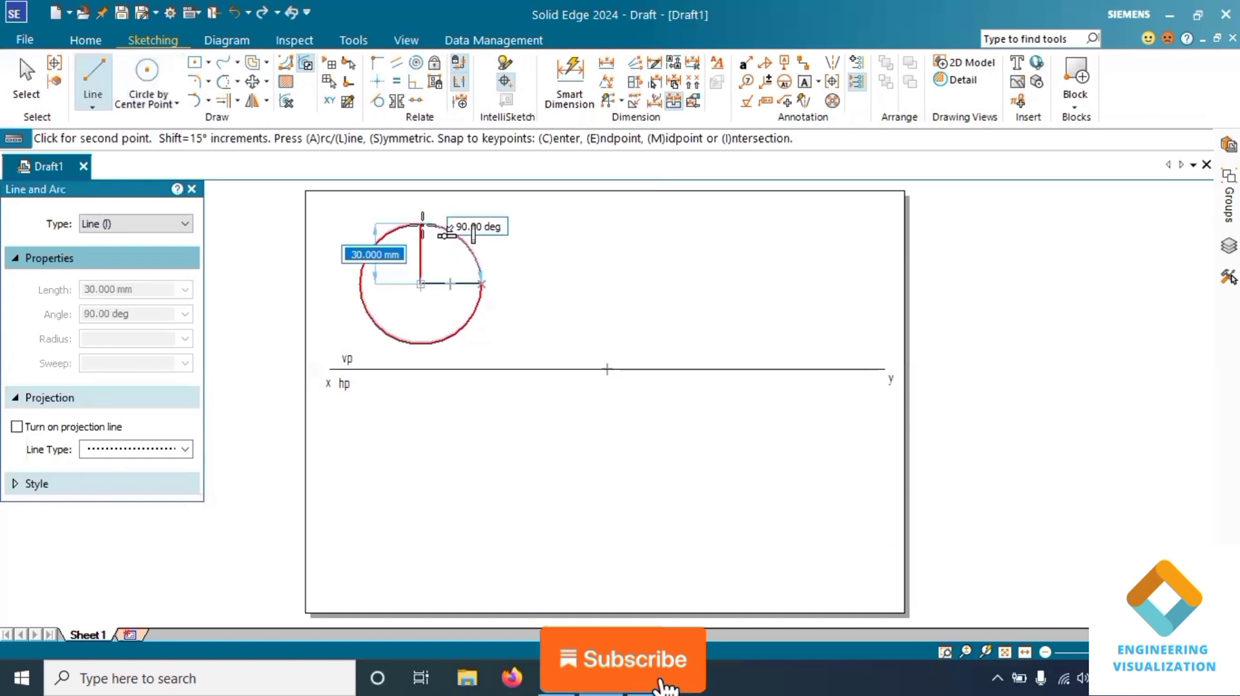
{"action": "right_click", "coordinate": [422, 225]}
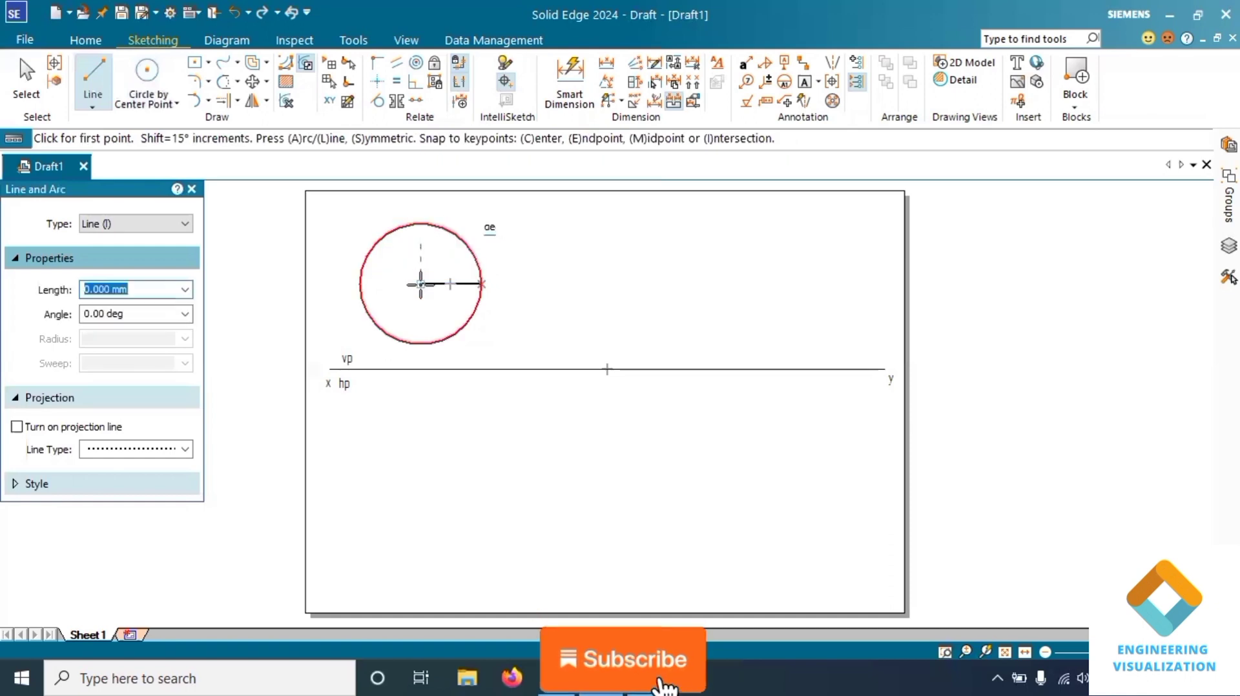
{"action": "left_click", "coordinate": [421, 282]}
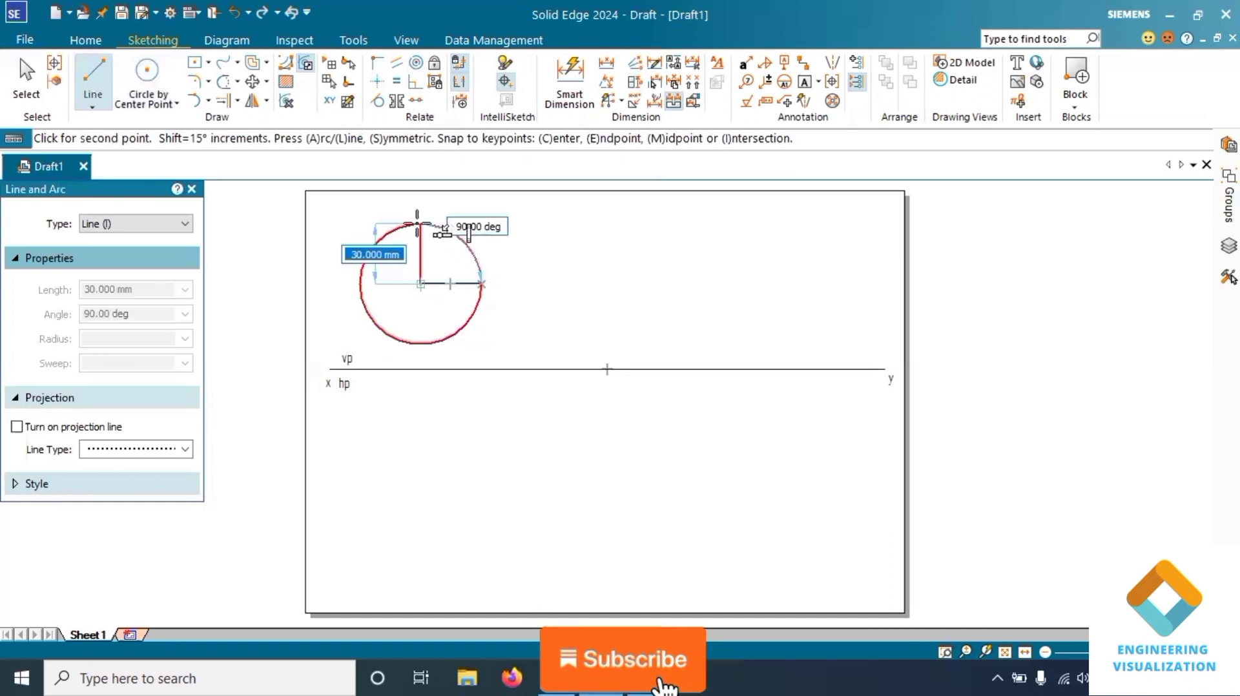
{"action": "left_click", "coordinate": [418, 224]}
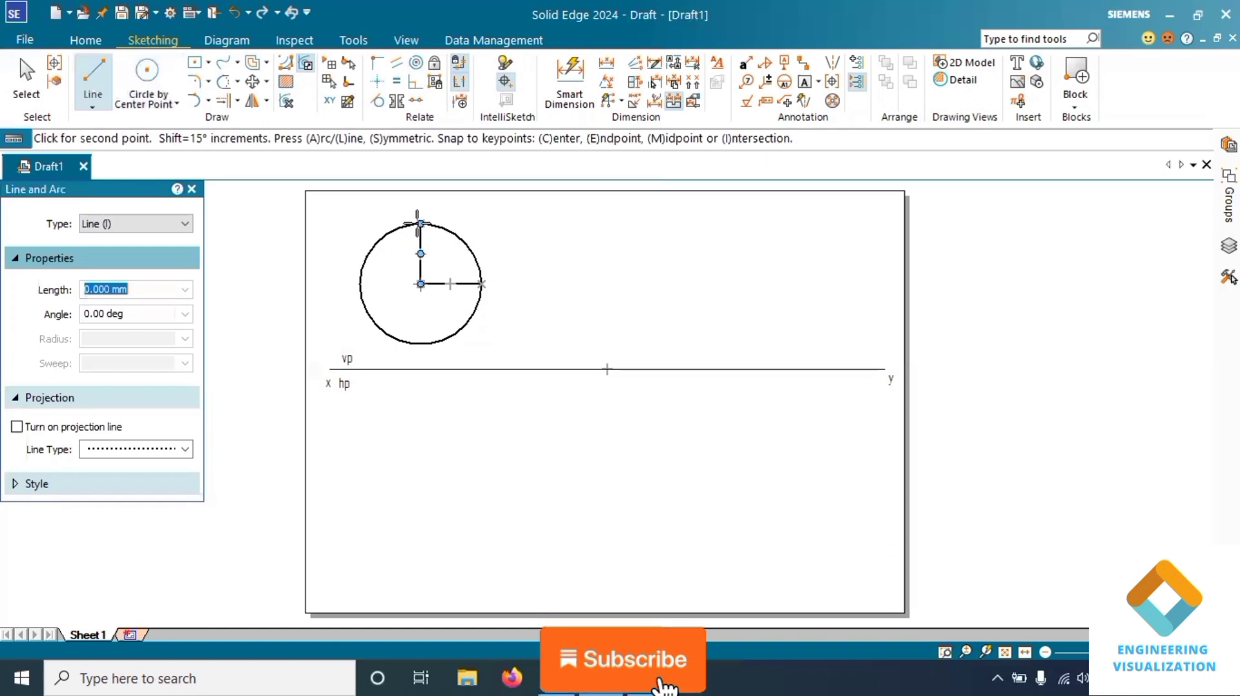
- Extend both radii through the centre to the opposite side of the circle to form full diameters
{"action": "left_click", "coordinate": [223, 101]}
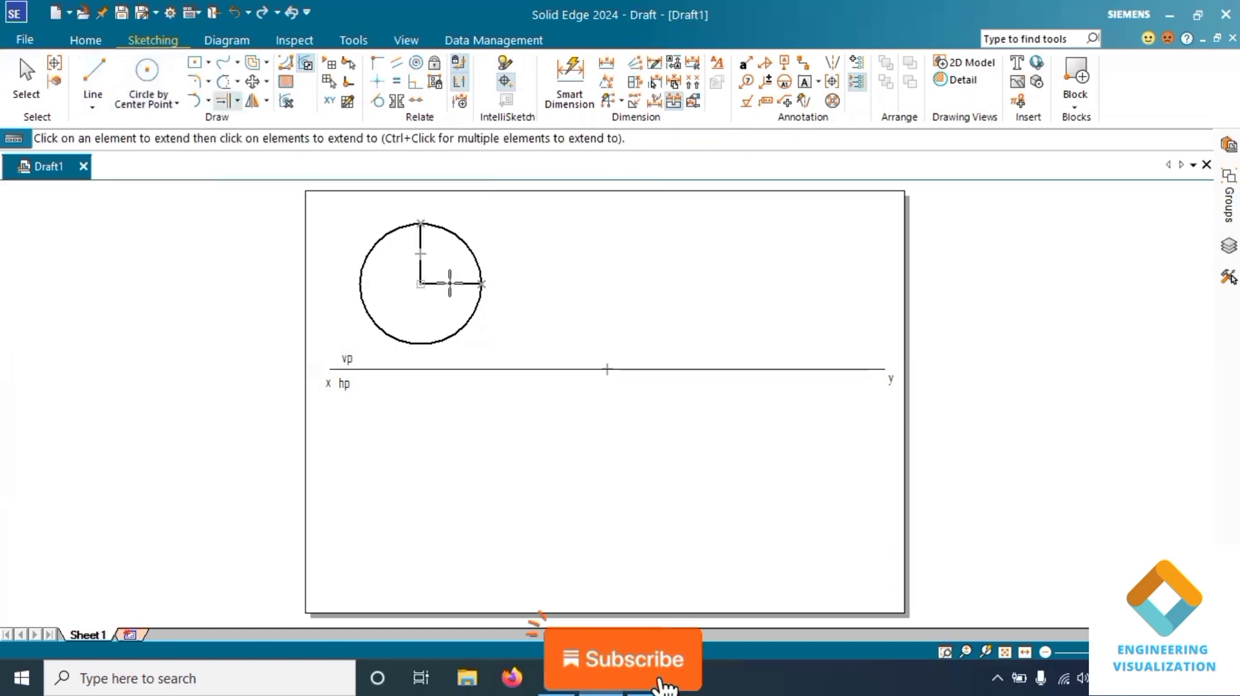
{"action": "left_click", "coordinate": [431, 283]}
{"action": "left_click", "coordinate": [420, 259]}
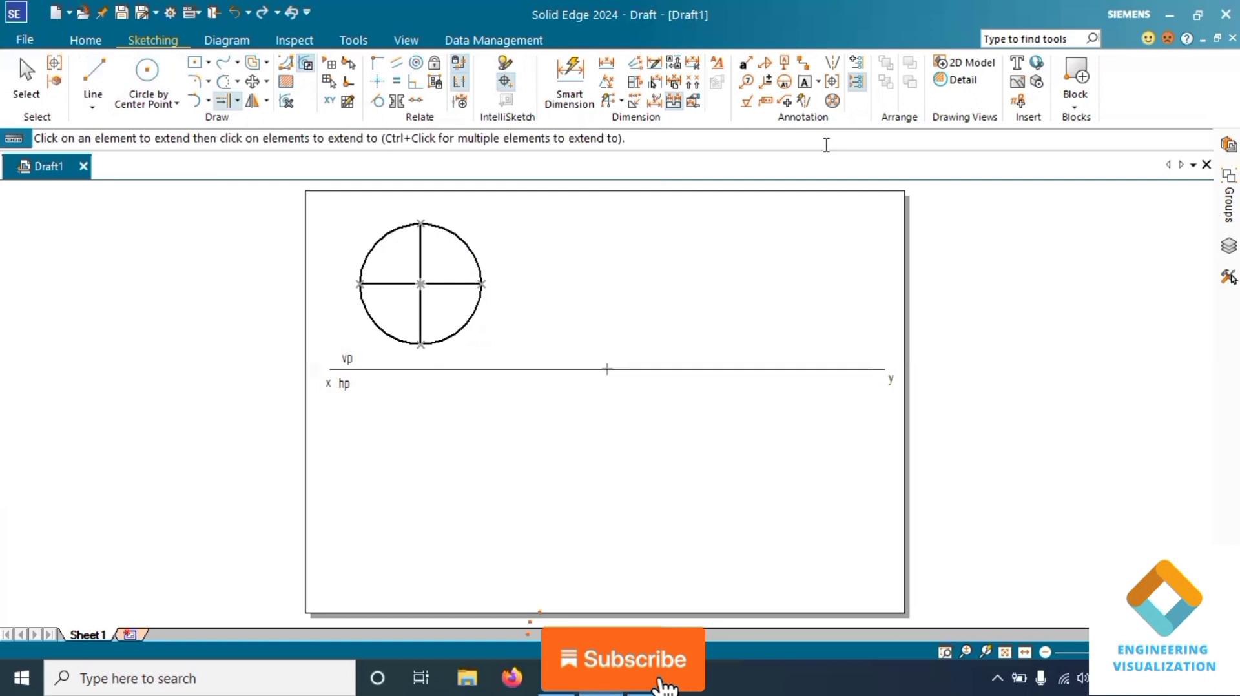
- Label the diameter ends around the circle a', b', c' and d', starting with a' at the horizontal diameter's x-side end
{"action": "left_click", "coordinate": [805, 83]}
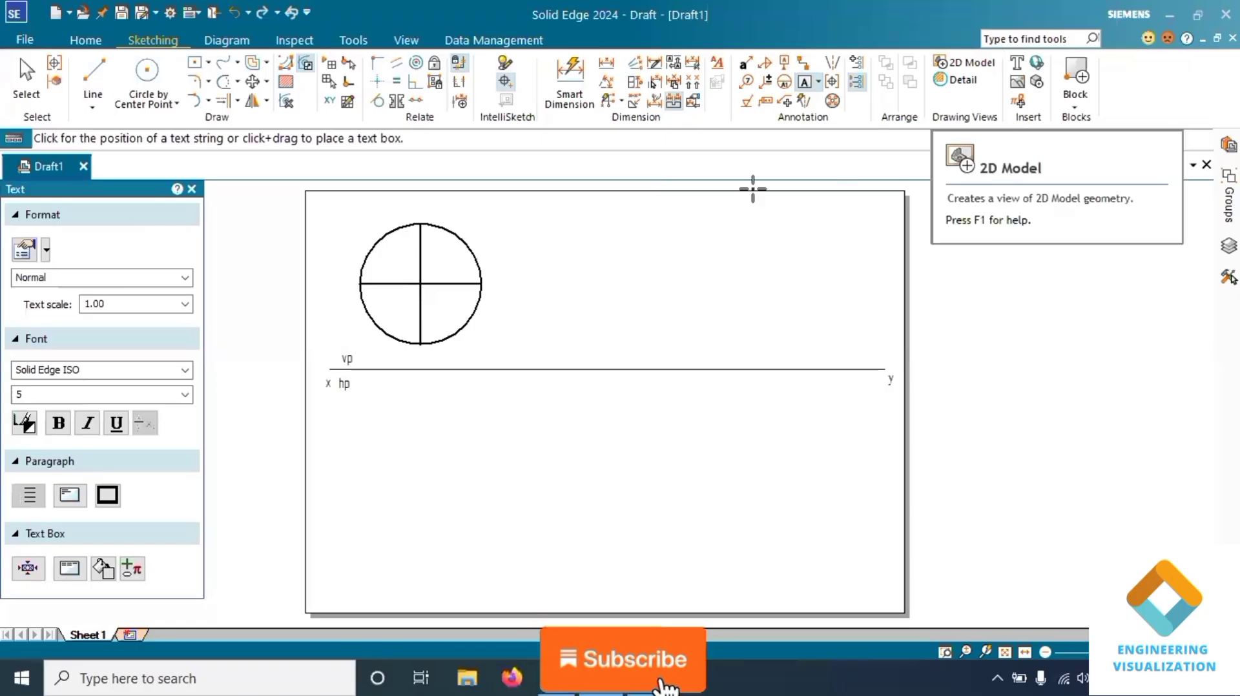
{"action": "left_click", "coordinate": [345, 277]}
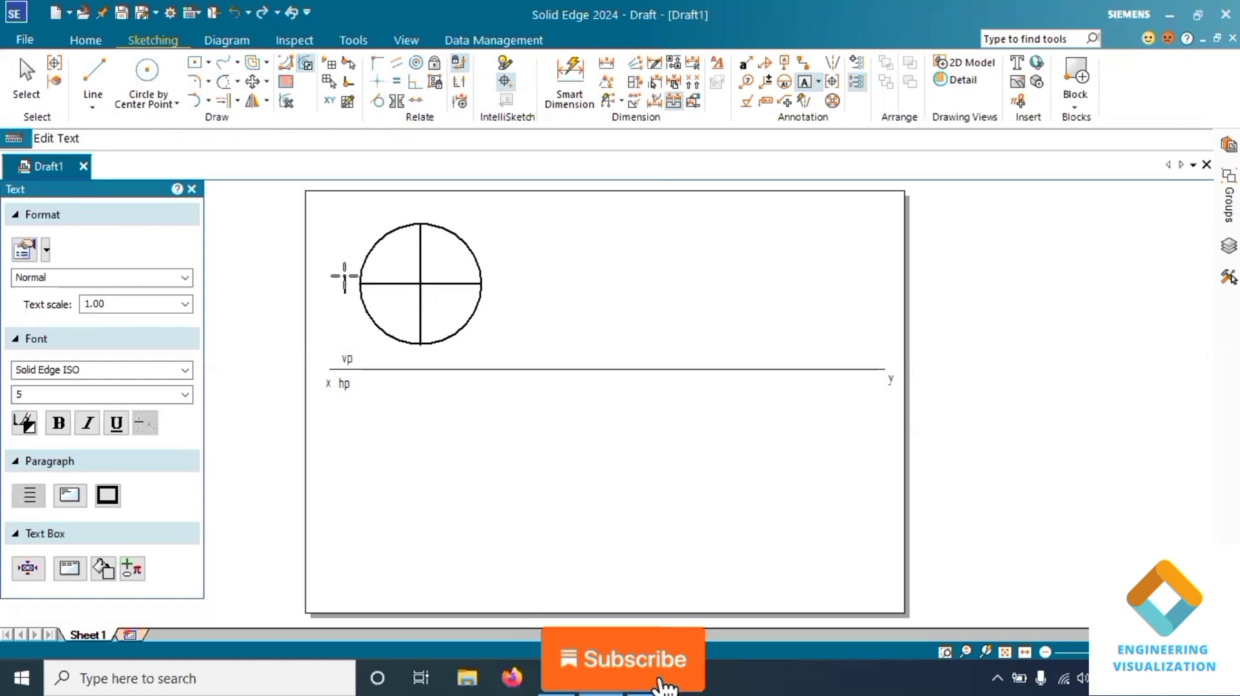
{"action": "type", "text": "a'"}
{"action": "left_click", "coordinate": [426, 346]}
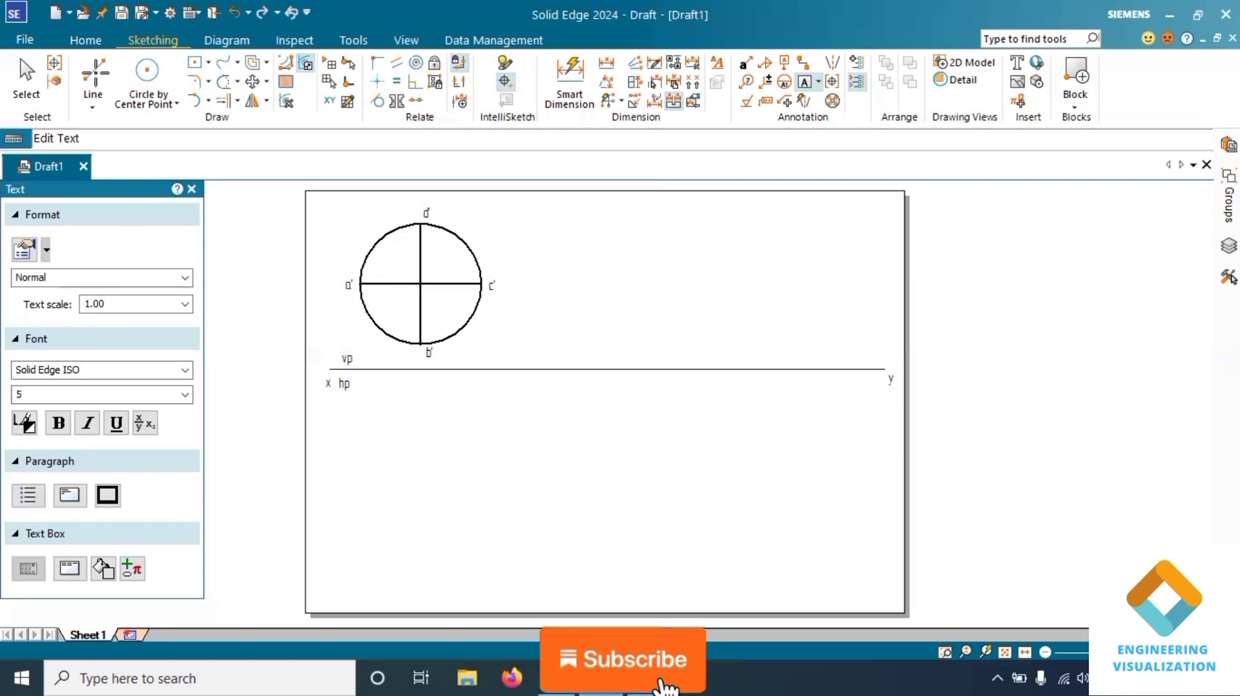
{"action": "left_click", "coordinate": [95, 74]}
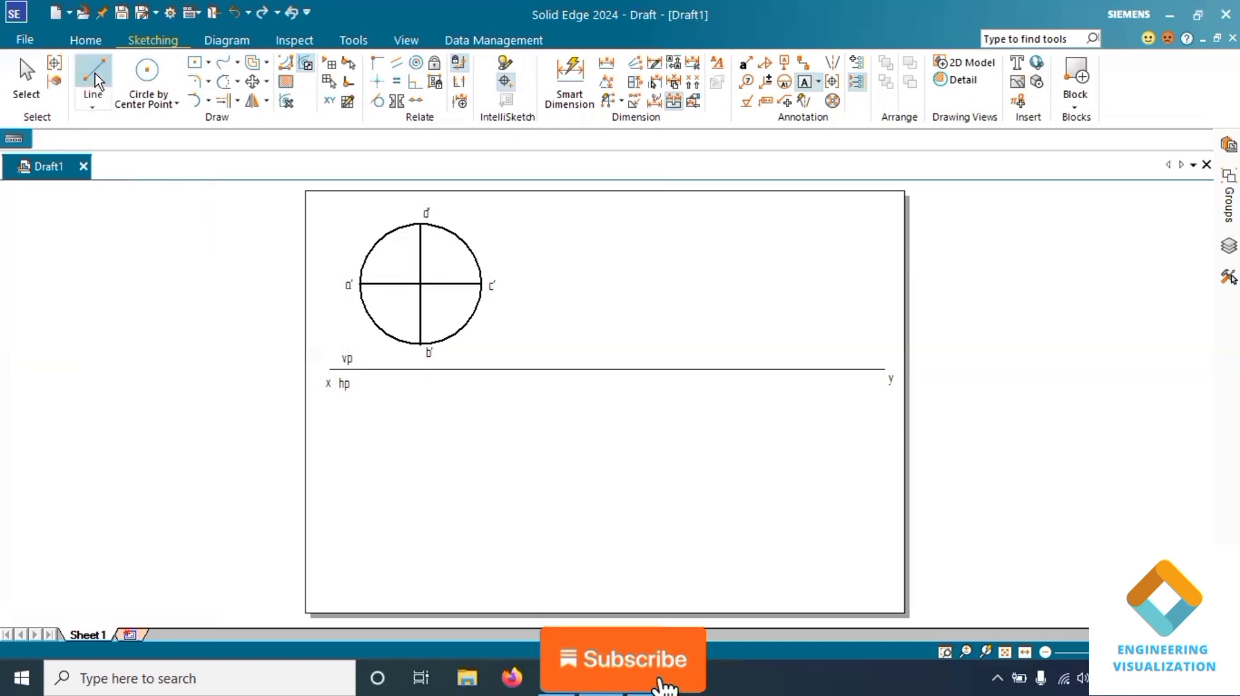
{"action": "key", "text": "Escape"}
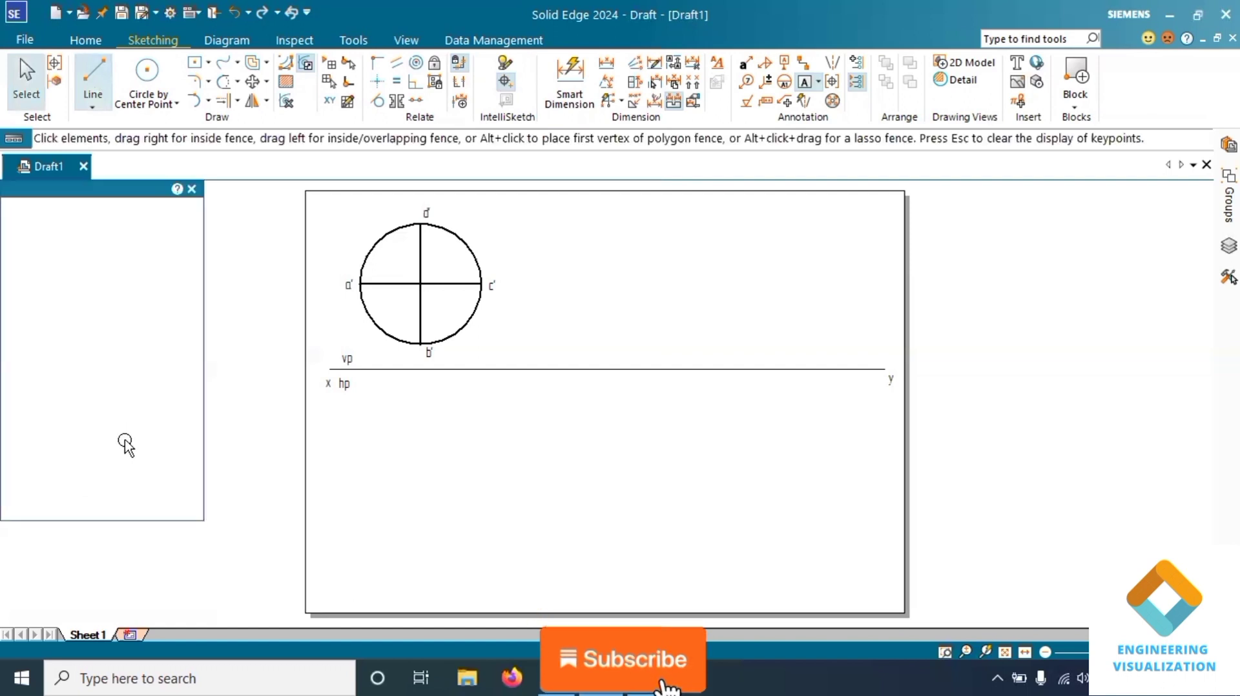
{"action": "key", "text": "Escape"}
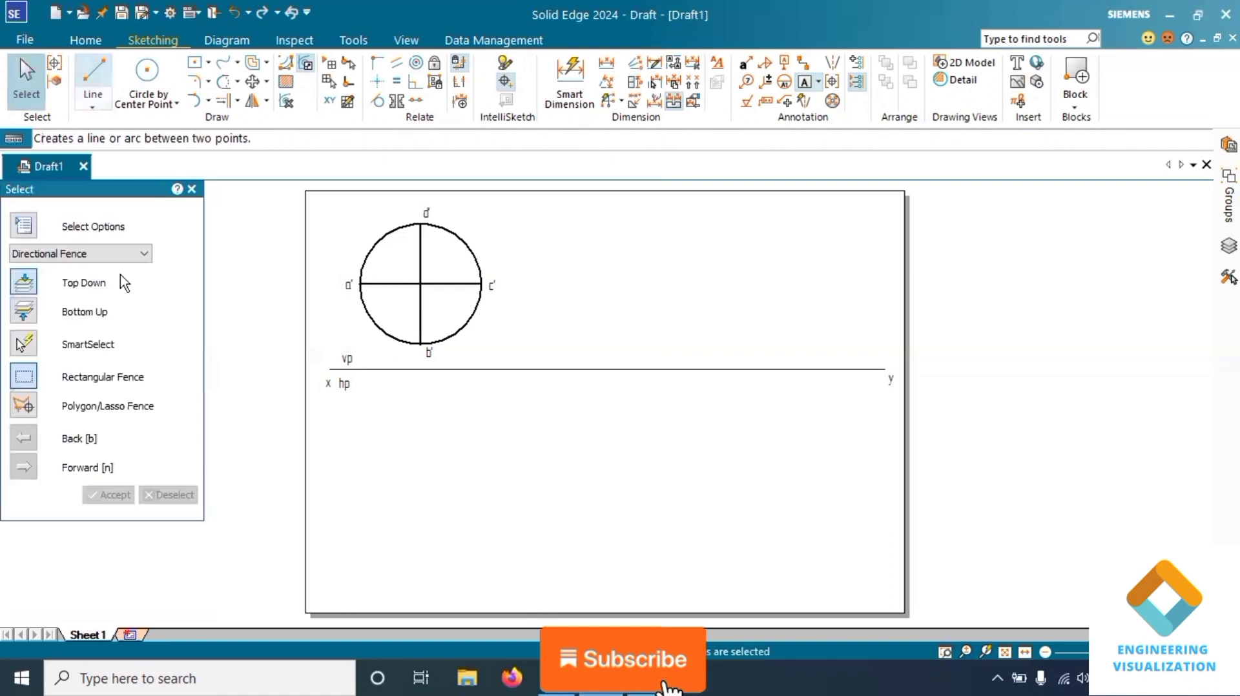
- Draw a vertical projector with a 0.13 mm line width from a' down to the xy line
{"action": "left_click", "coordinate": [95, 69]}
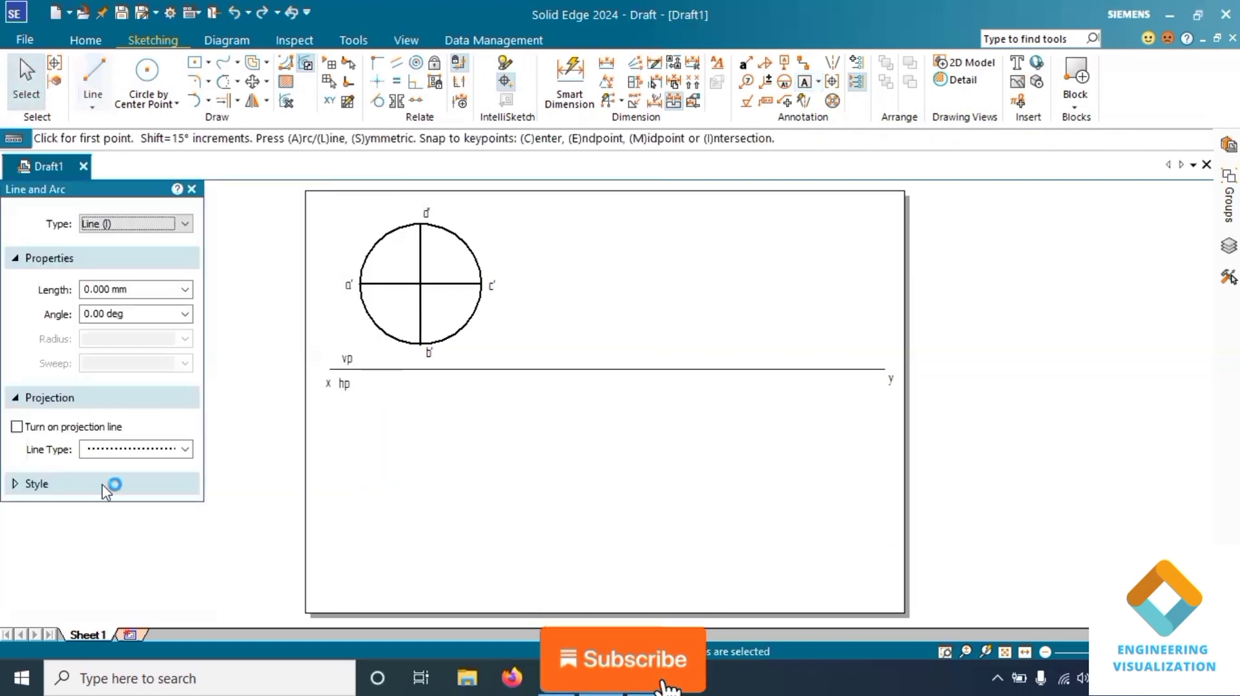
{"action": "left_click", "coordinate": [104, 486]}
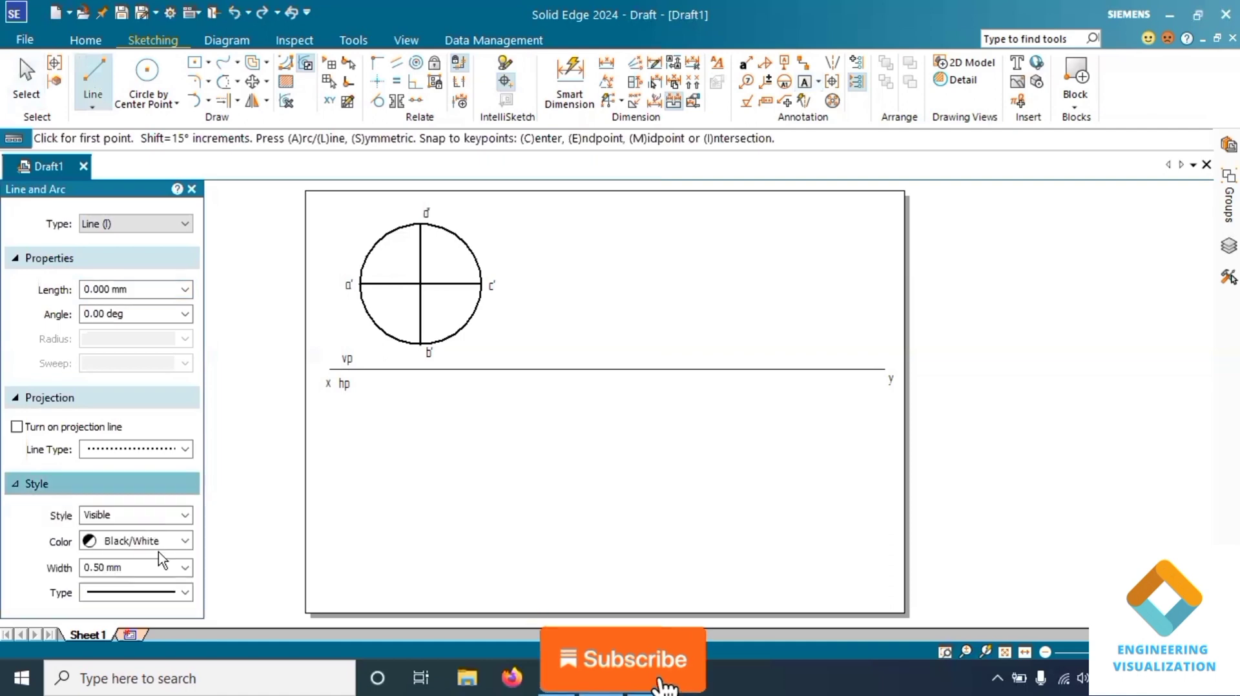
{"action": "left_click", "coordinate": [184, 567]}
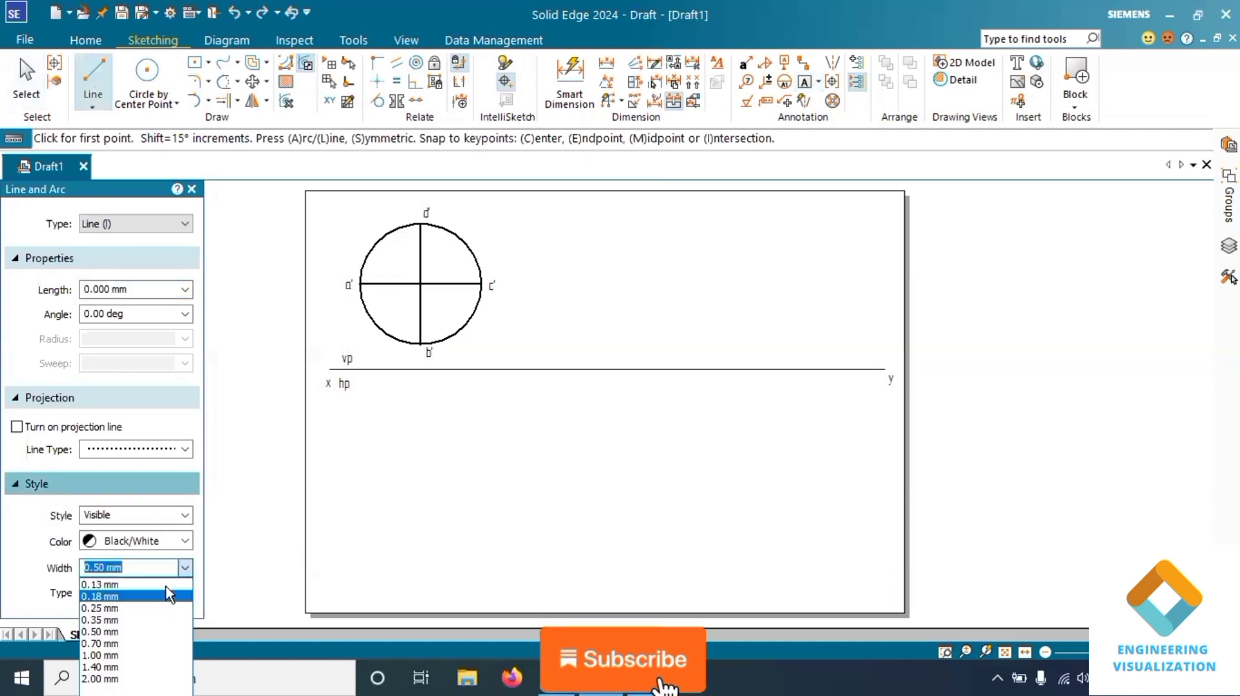
{"action": "left_click", "coordinate": [171, 585]}
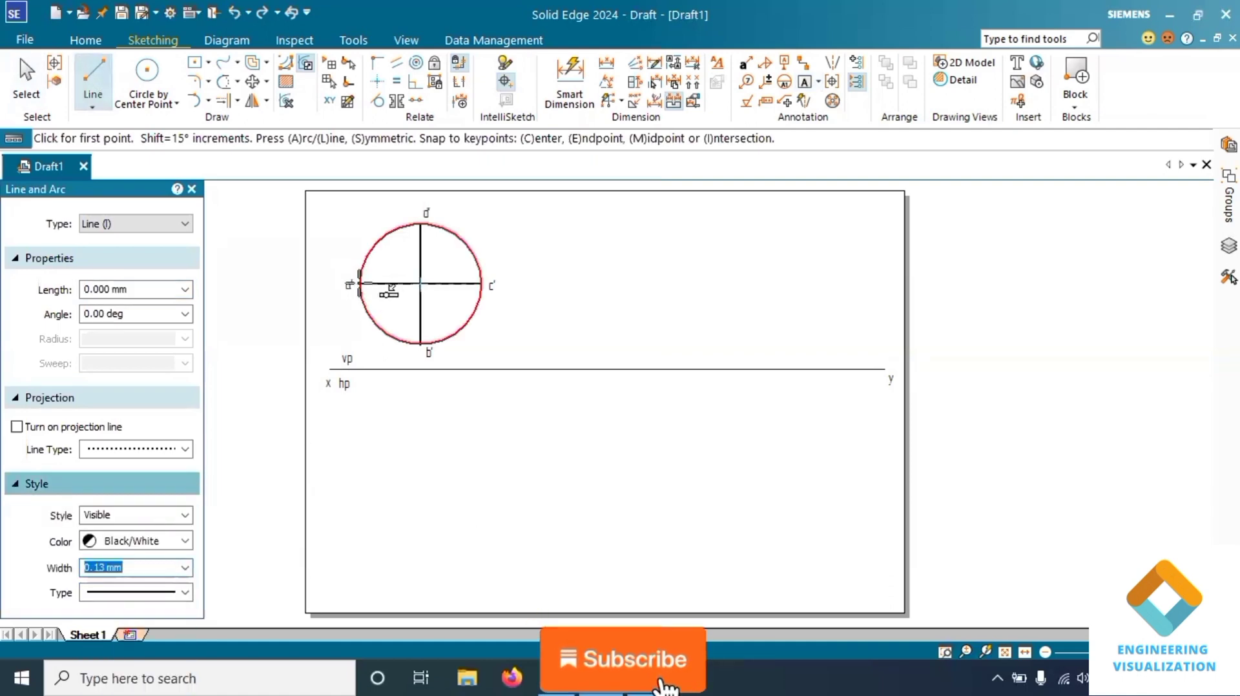
{"action": "left_click", "coordinate": [359, 284]}
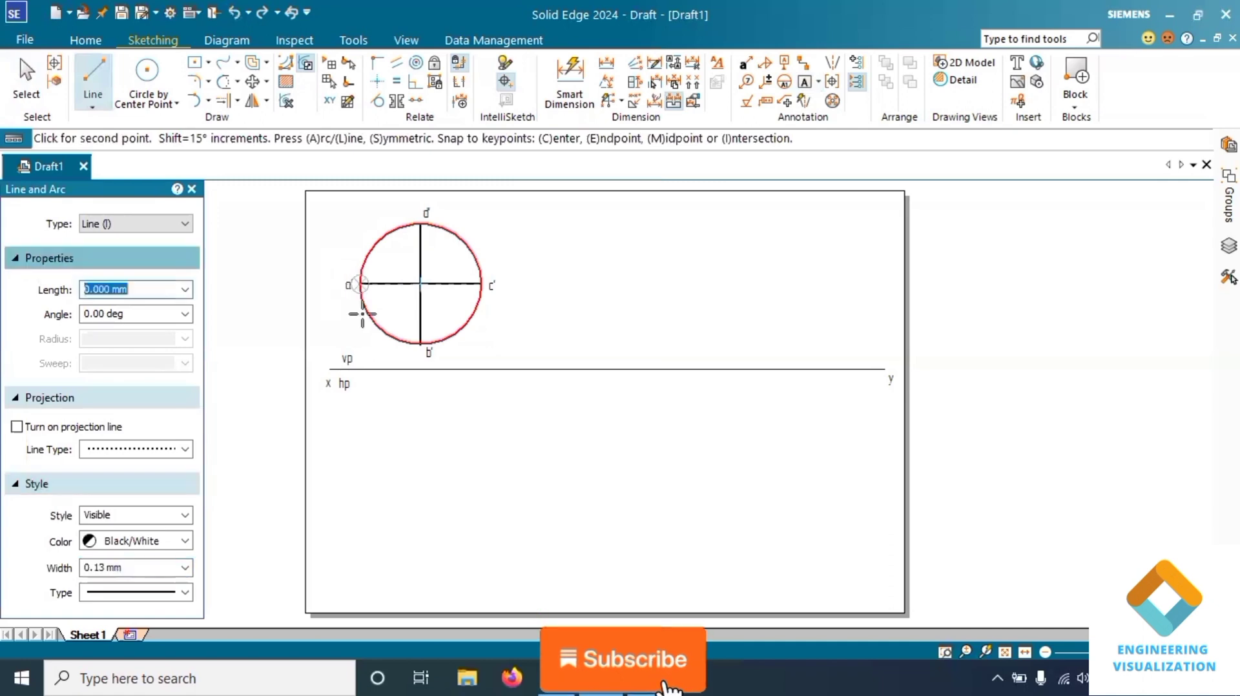
{"action": "left_click", "coordinate": [366, 368]}
{"action": "right_click", "coordinate": [366, 368]}
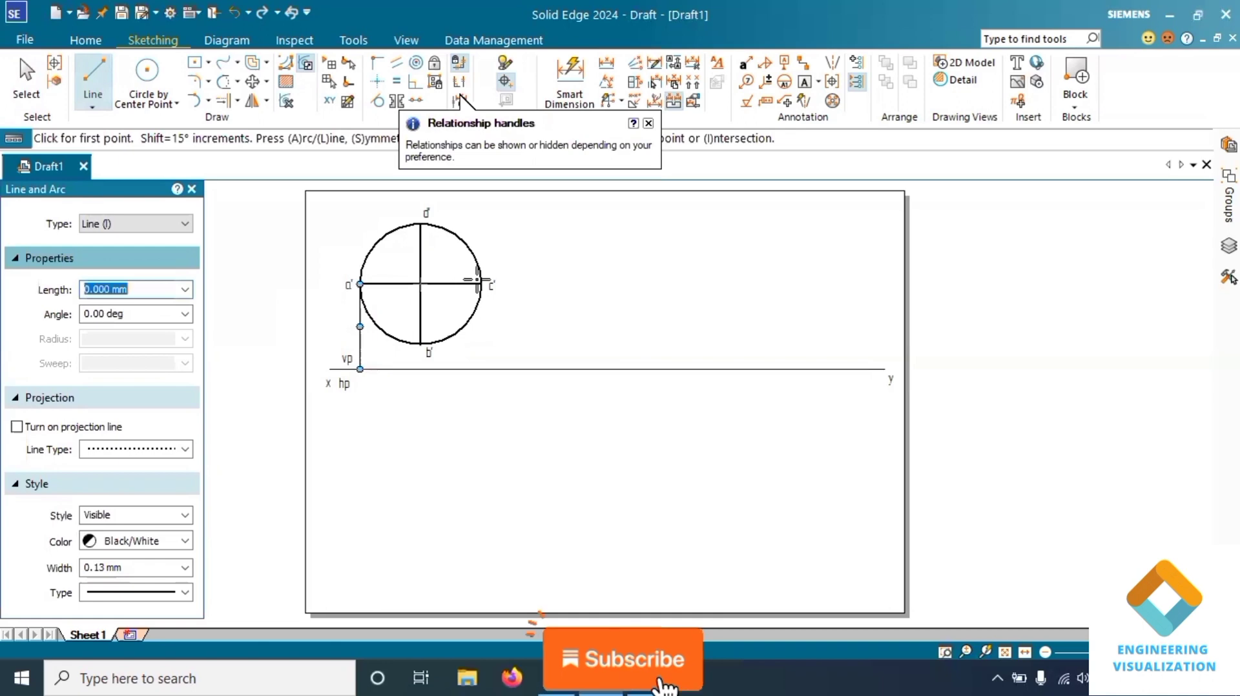
- Draw vertical 0.13 mm projectors from c' and b' down to the xy line
{"action": "left_click", "coordinate": [481, 284]}
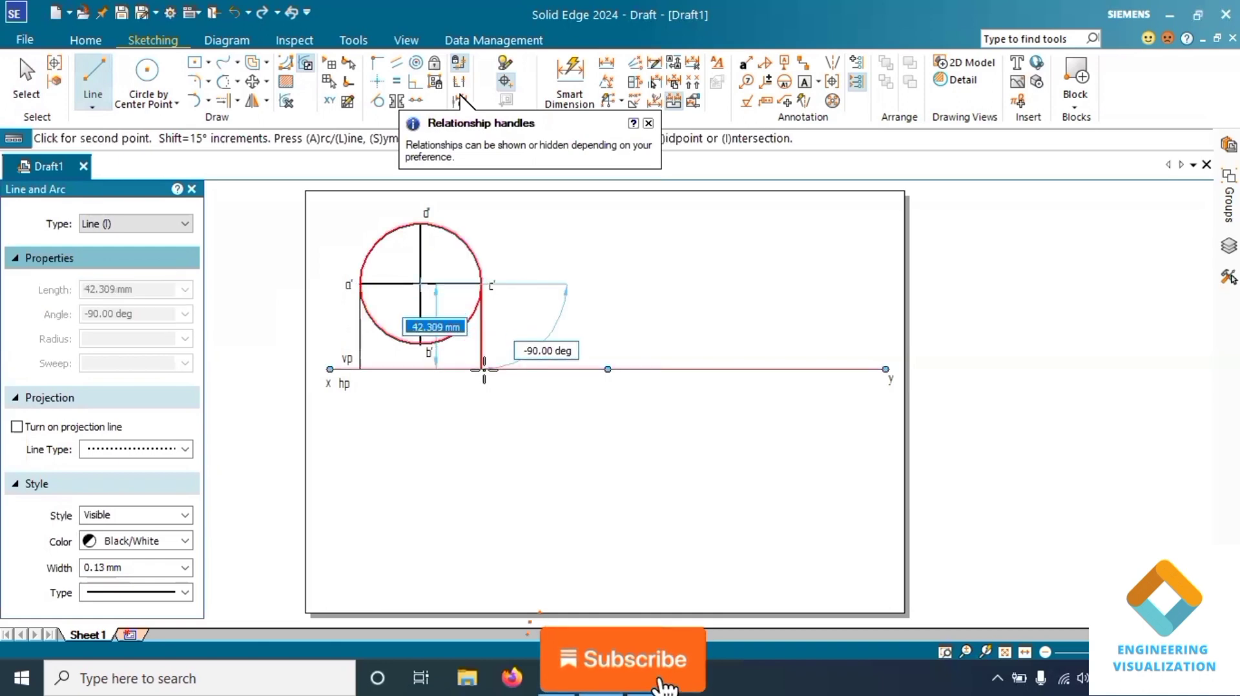
{"action": "left_click", "coordinate": [483, 369]}
{"action": "right_click", "coordinate": [483, 369]}
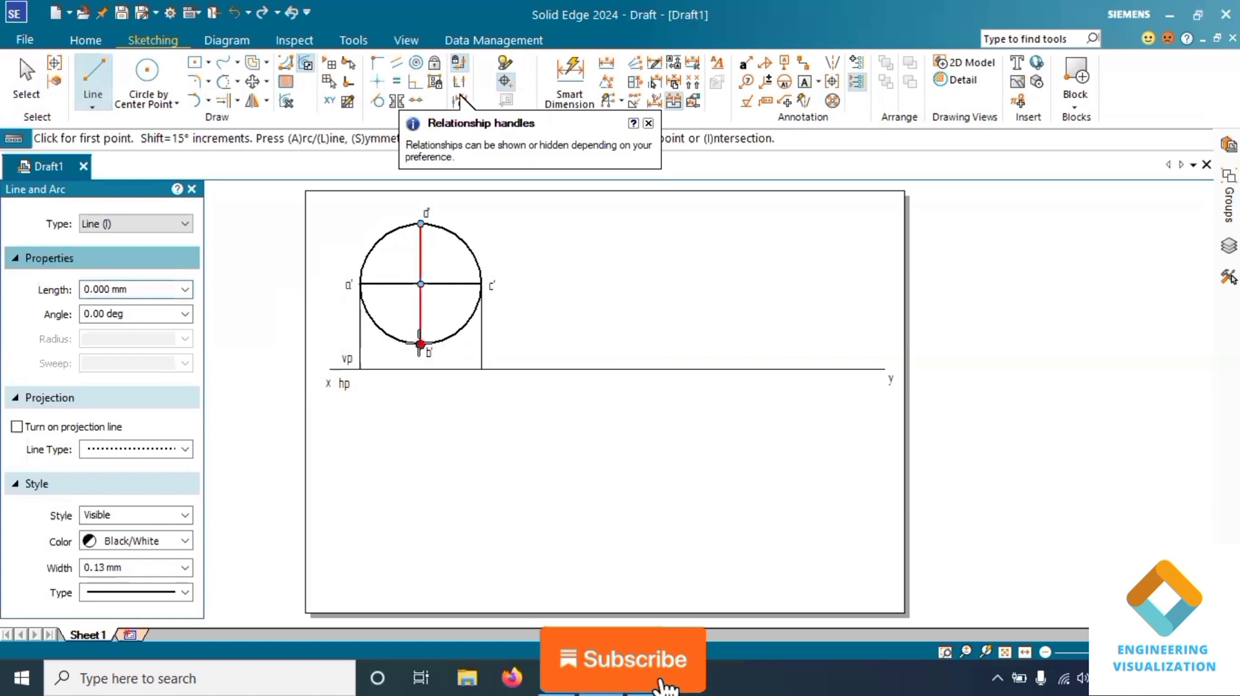
{"action": "left_click", "coordinate": [420, 362]}
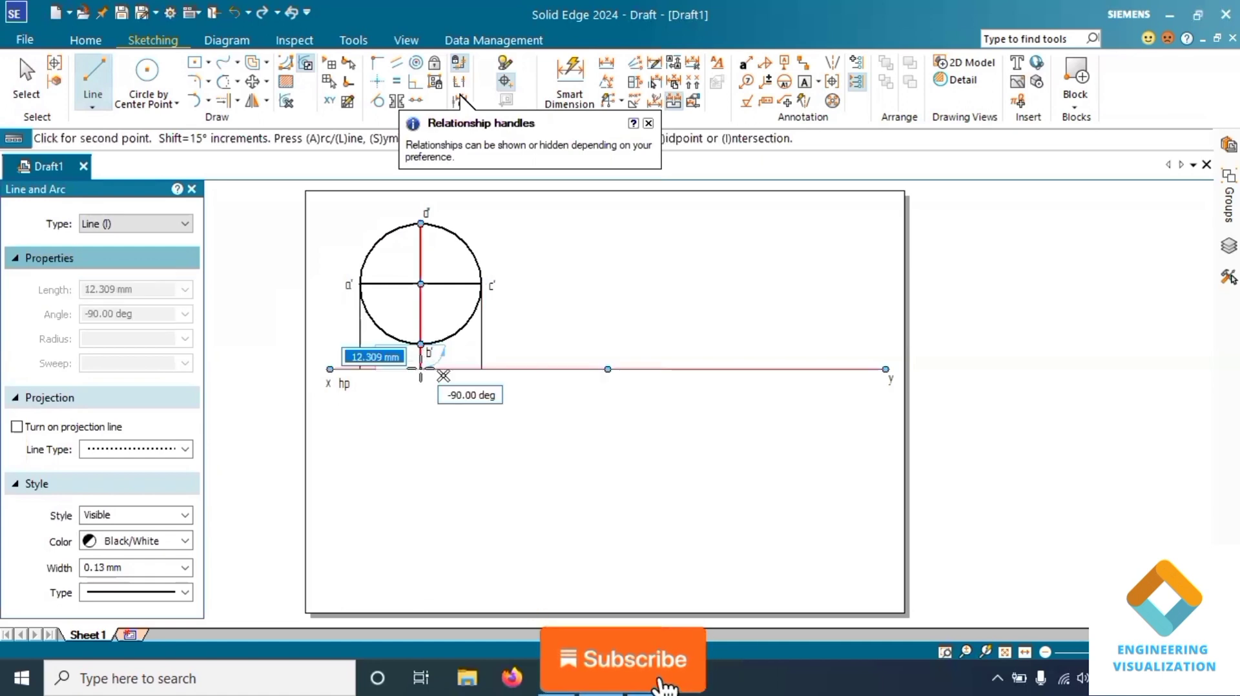
{"action": "left_click", "coordinate": [421, 368]}
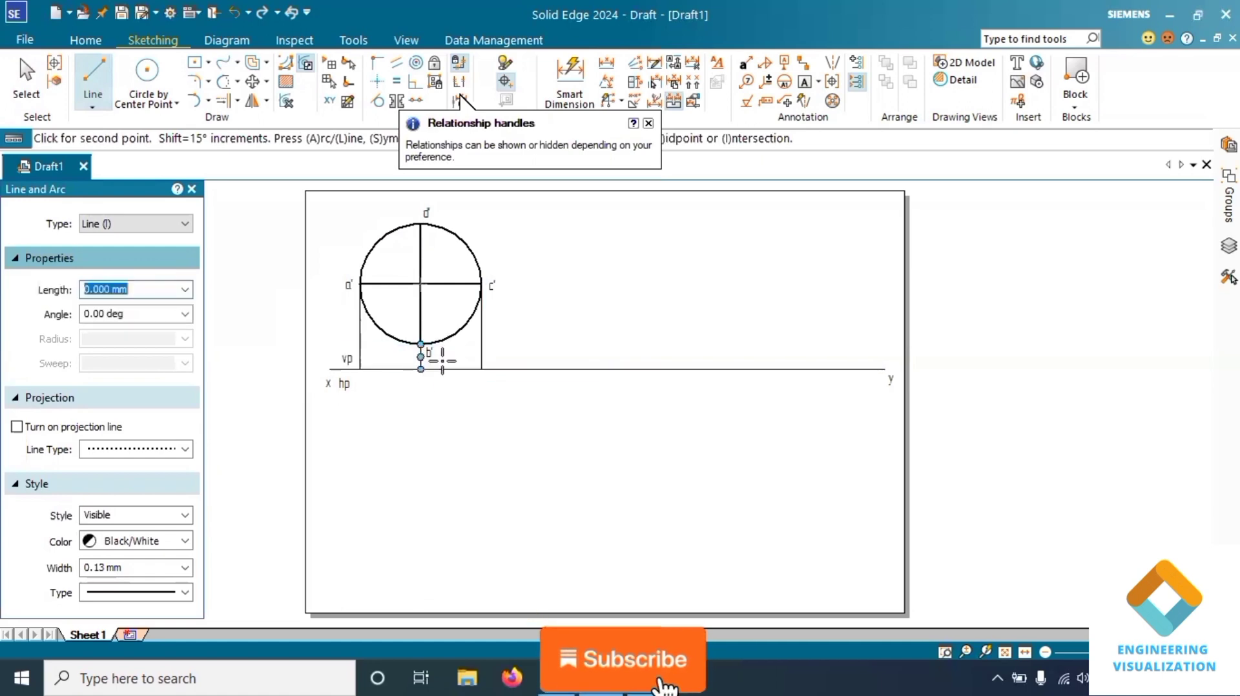
{"action": "right_click", "coordinate": [442, 361]}
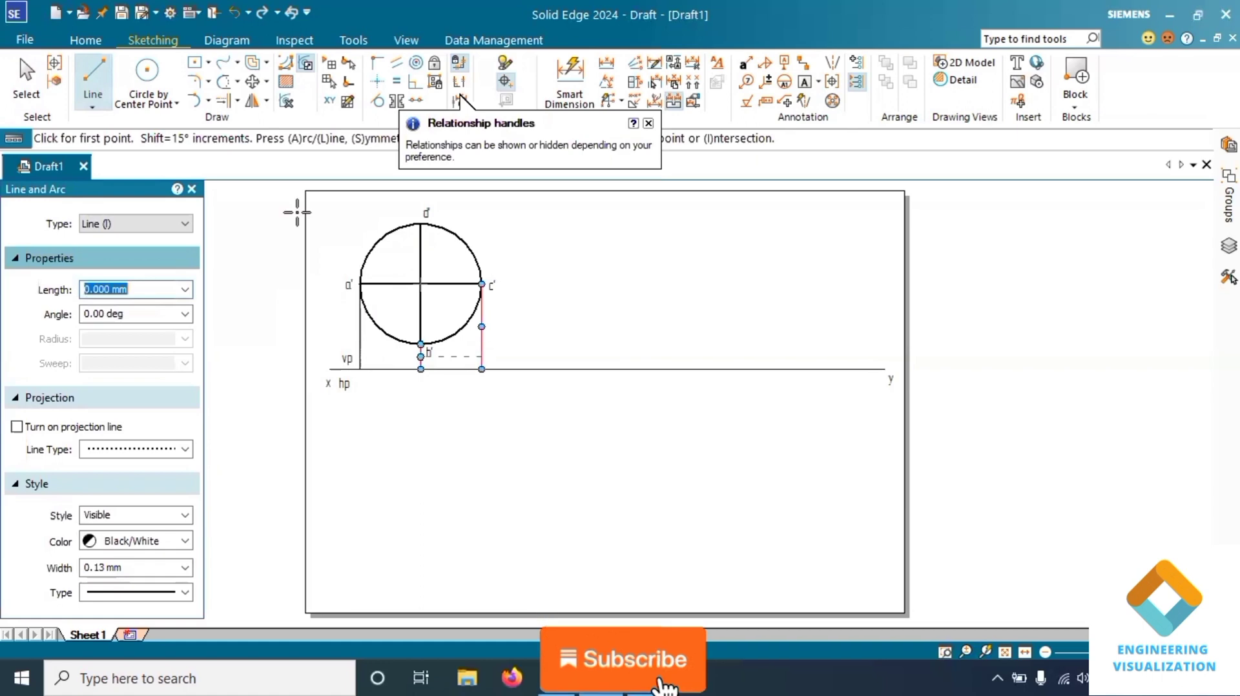
- Draw a 0.50 mm wide line along xy between the feet of the a' and c' projectors
{"action": "left_click", "coordinate": [185, 568]}
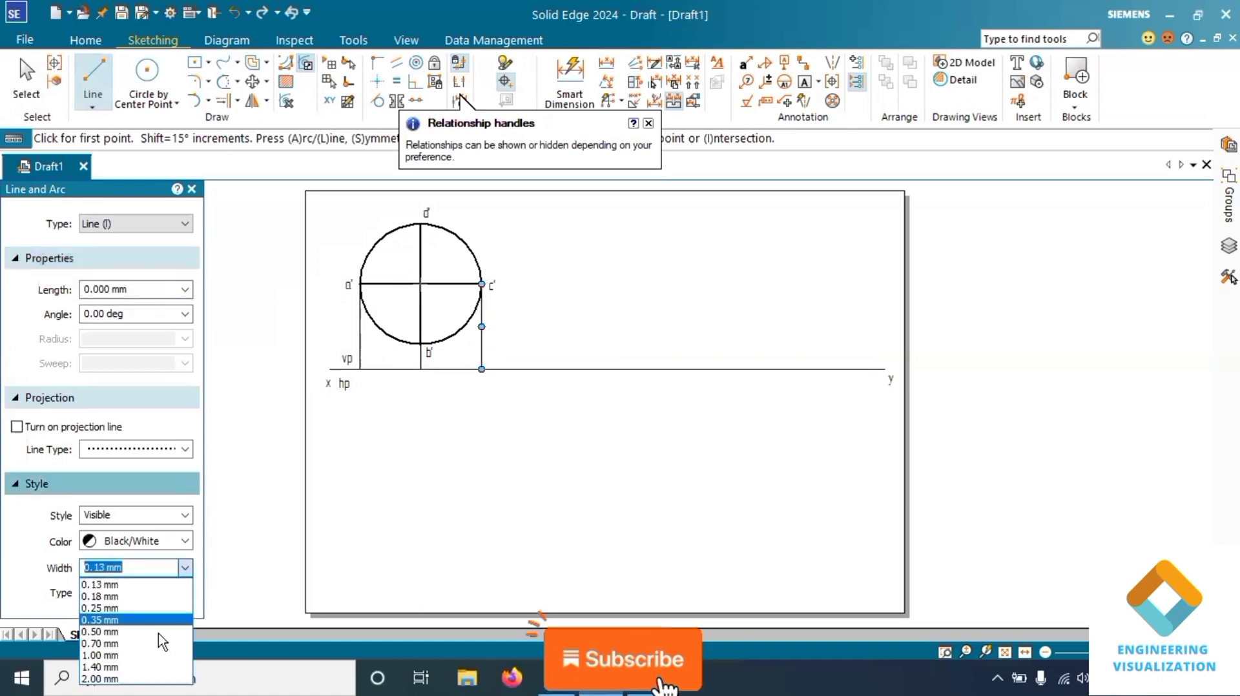
{"action": "left_click", "coordinate": [103, 631]}
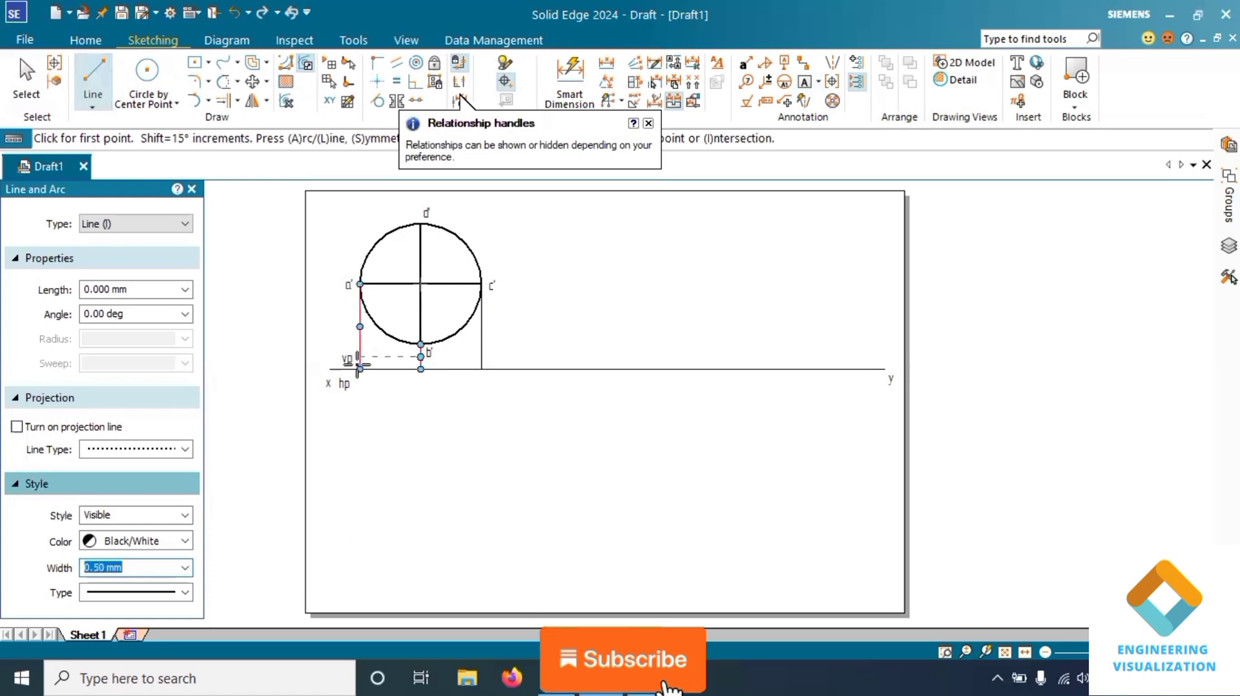
{"action": "left_click", "coordinate": [360, 370]}
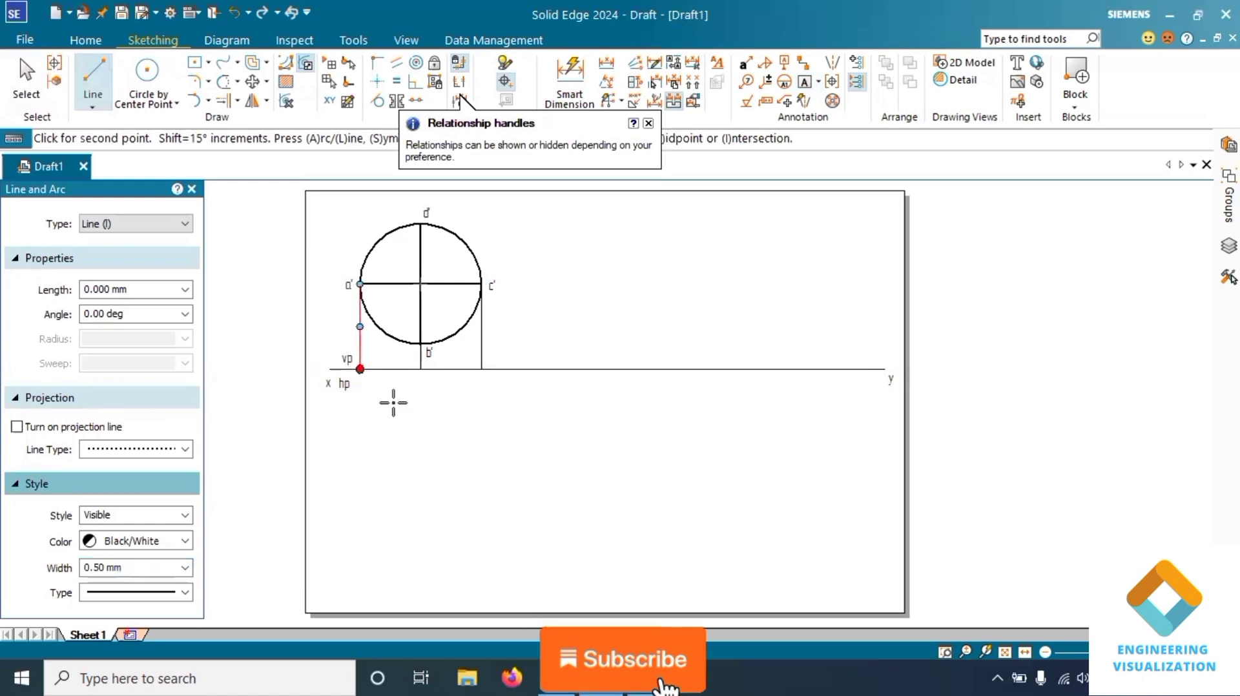
{"action": "left_click", "coordinate": [483, 369]}
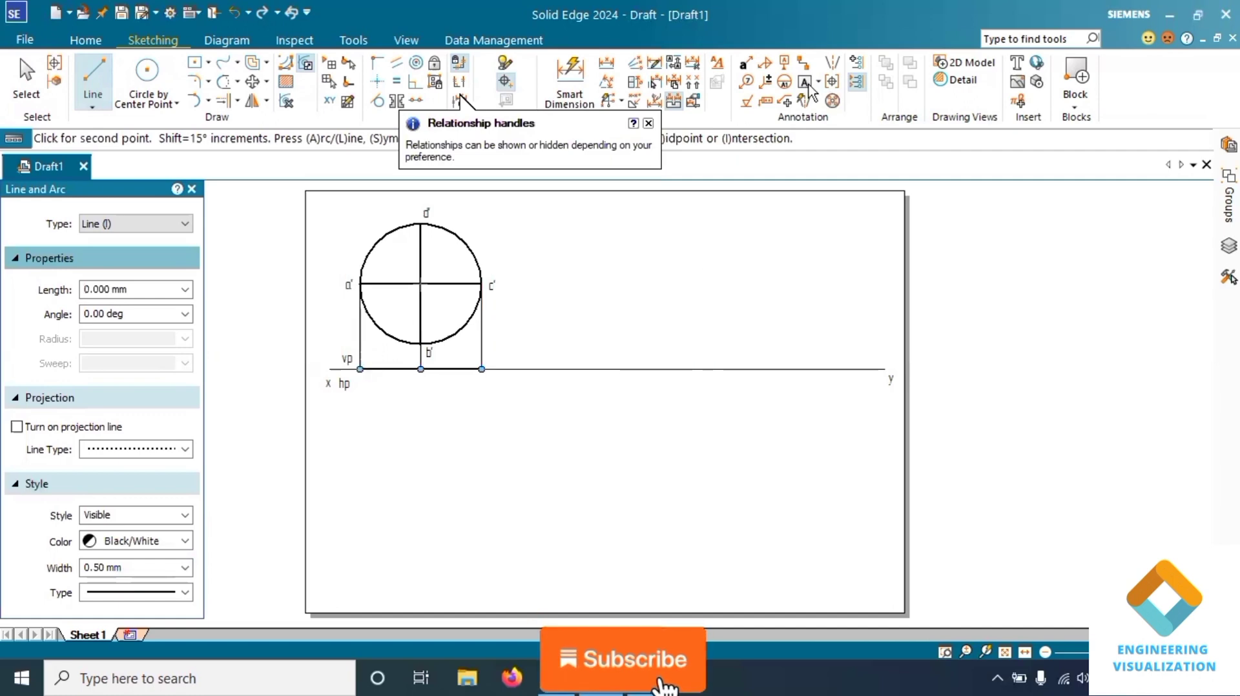
{"action": "key", "text": "Escape"}
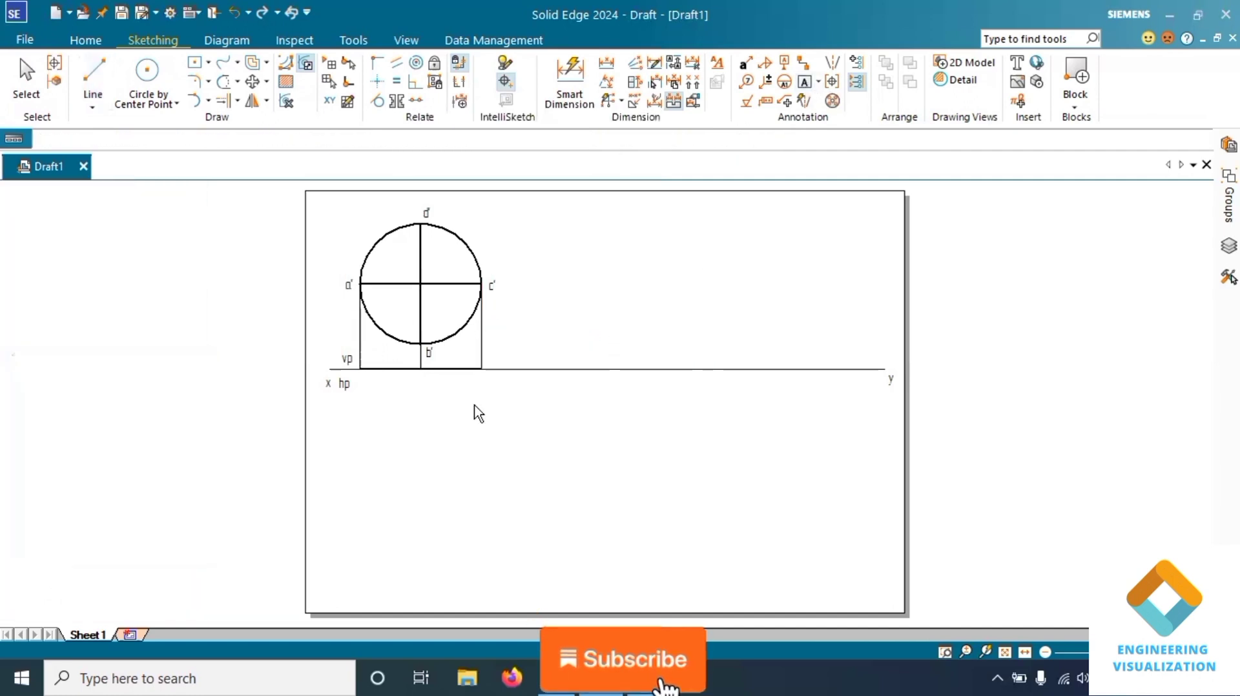
- Label the projector feet below the xy line a, d(b) and c, starting from the x side
{"action": "left_click", "coordinate": [806, 81]}
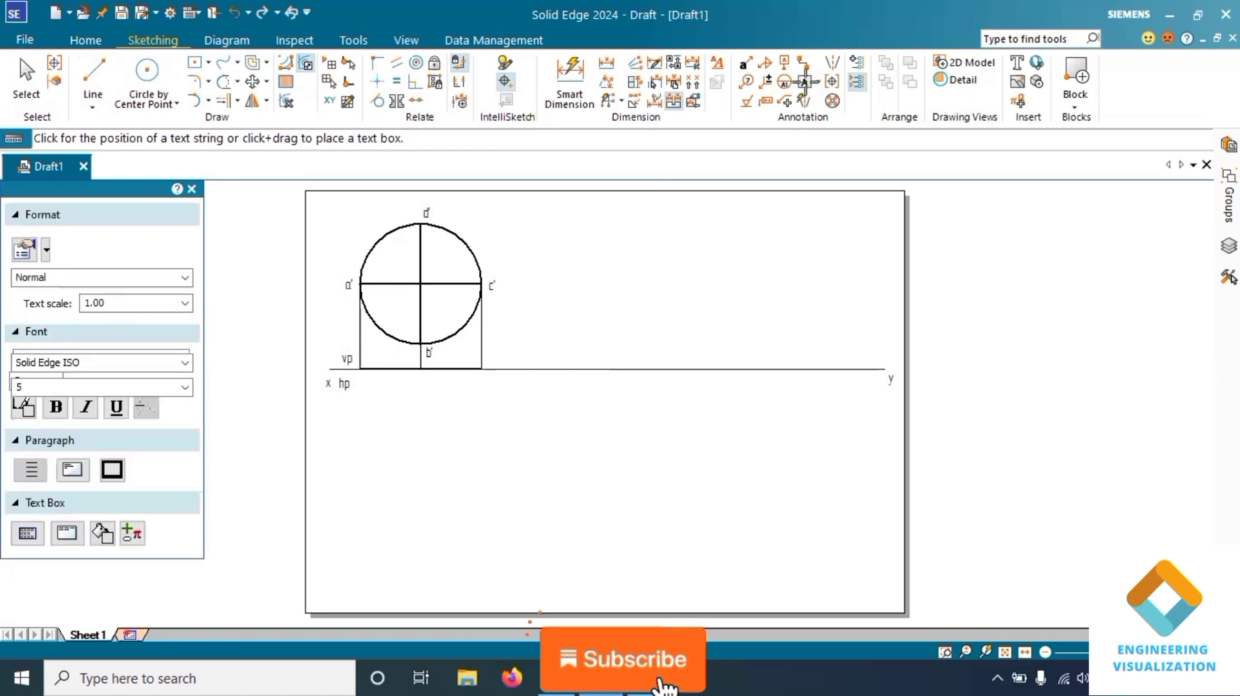
{"action": "left_click", "coordinate": [374, 373]}
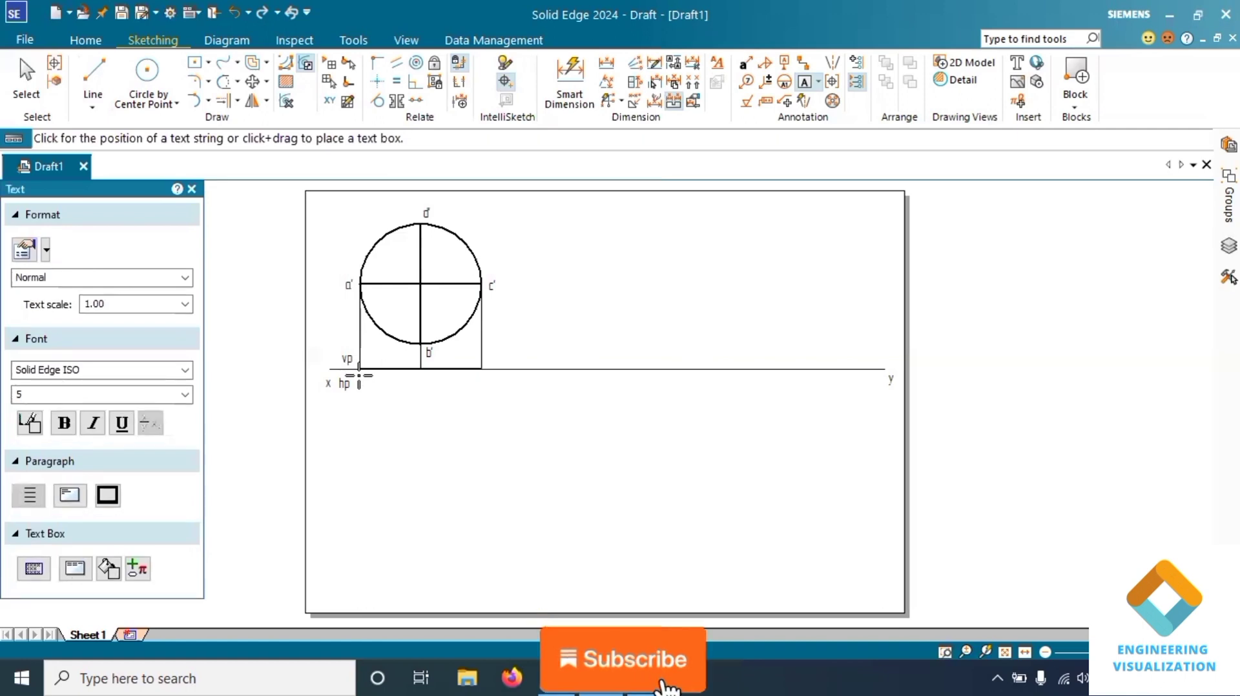
{"action": "left_click", "coordinate": [359, 377]}
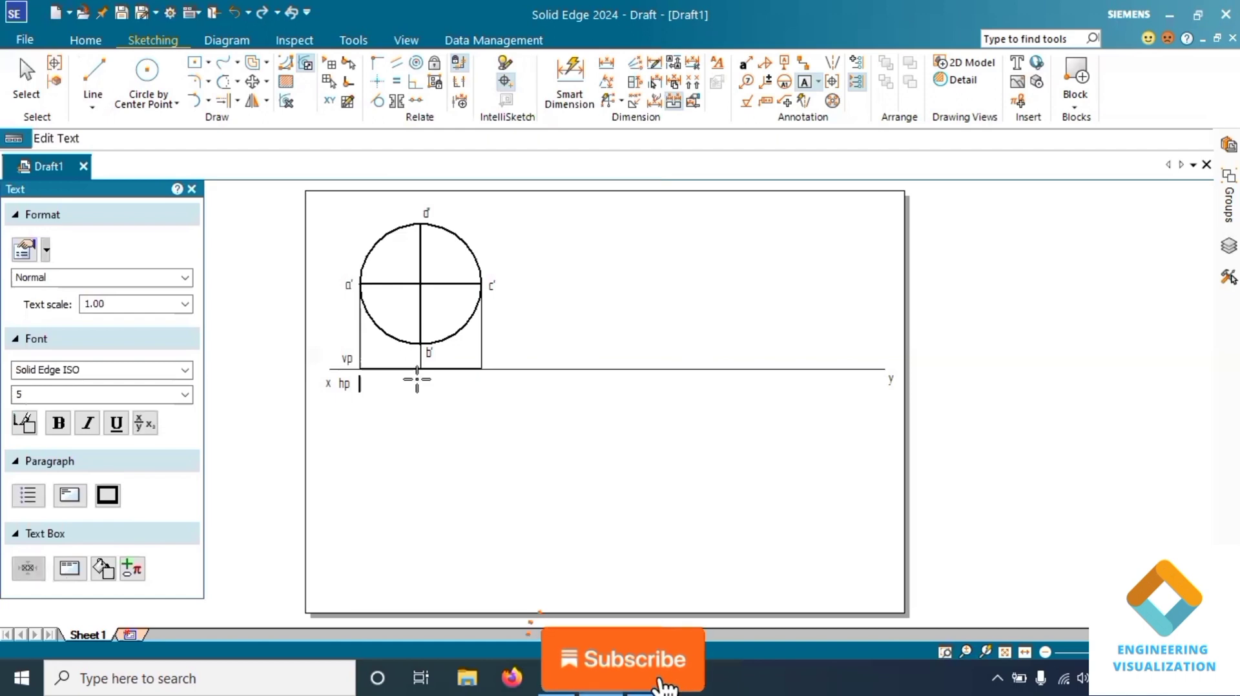
{"action": "type", "text": "a"}
{"action": "key", "text": "Escape"}
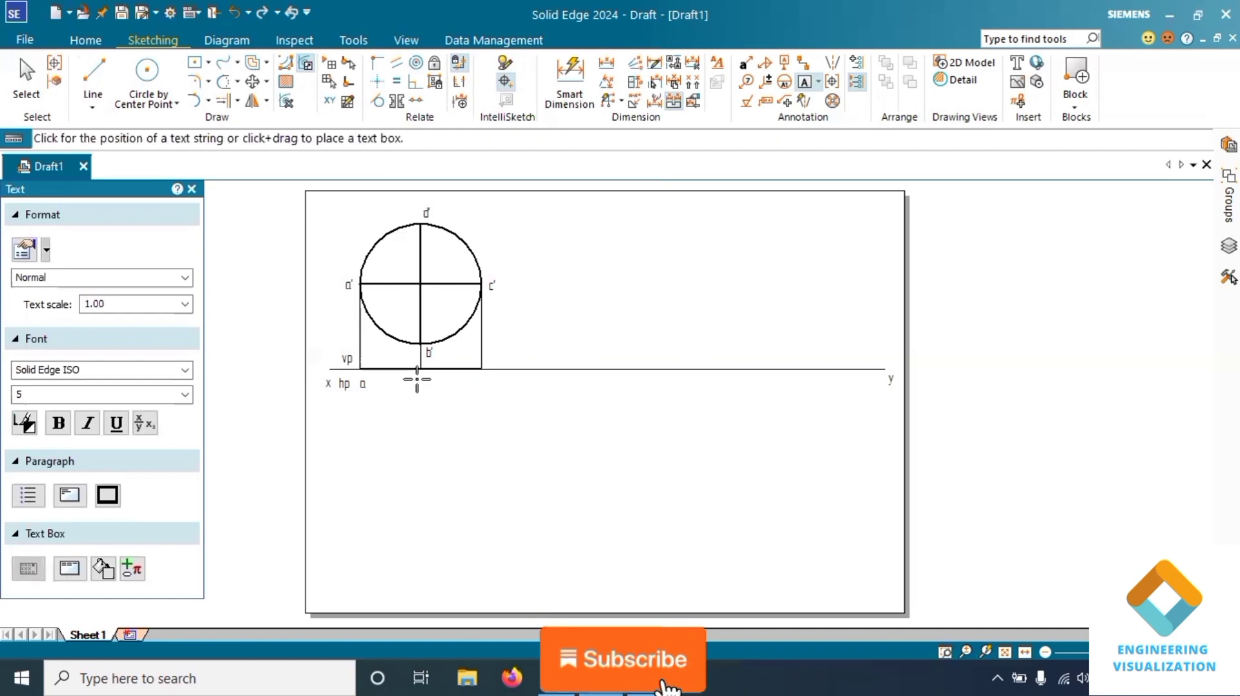
{"action": "left_click", "coordinate": [416, 381]}
{"action": "type", "text": "d(b)"}
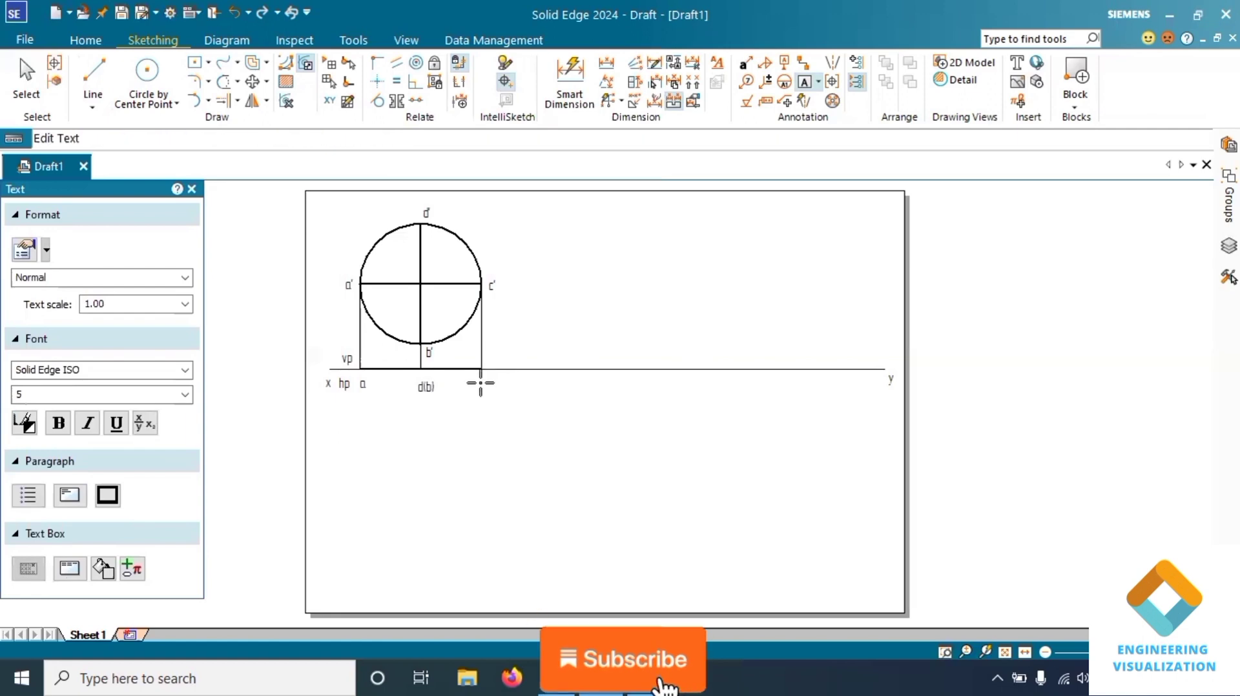
{"action": "key", "text": "Escape"}
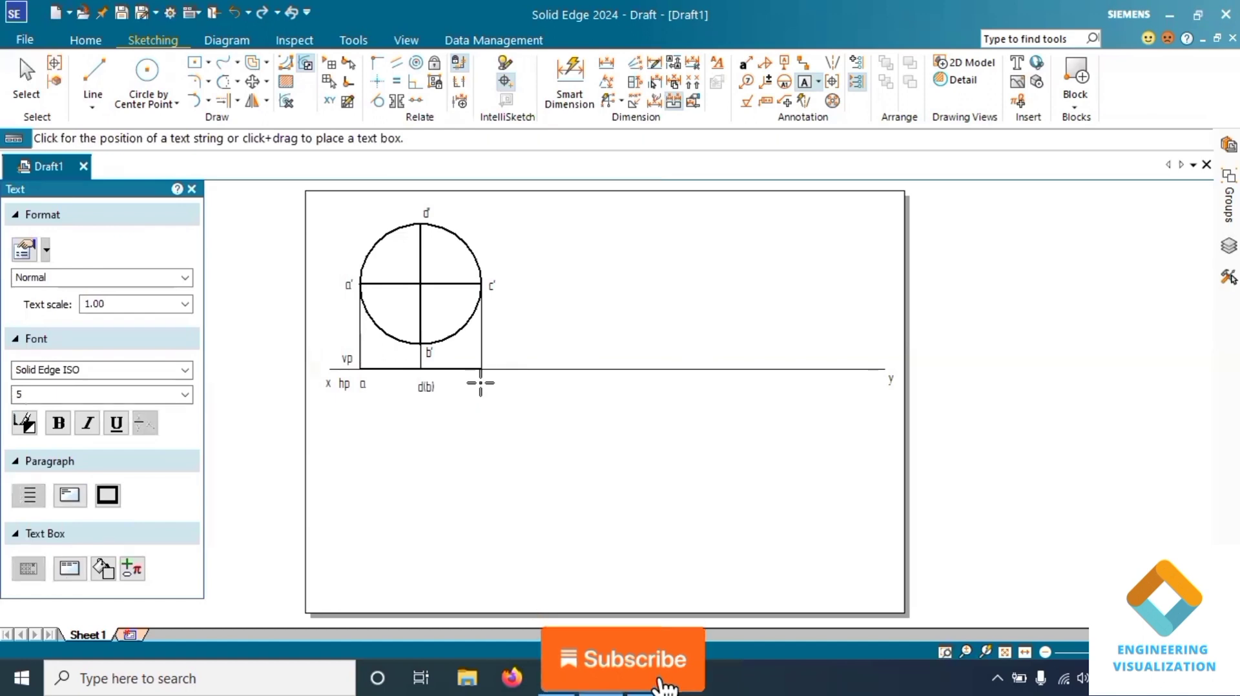
{"action": "left_click", "coordinate": [481, 383]}
{"action": "type", "text": "c"}
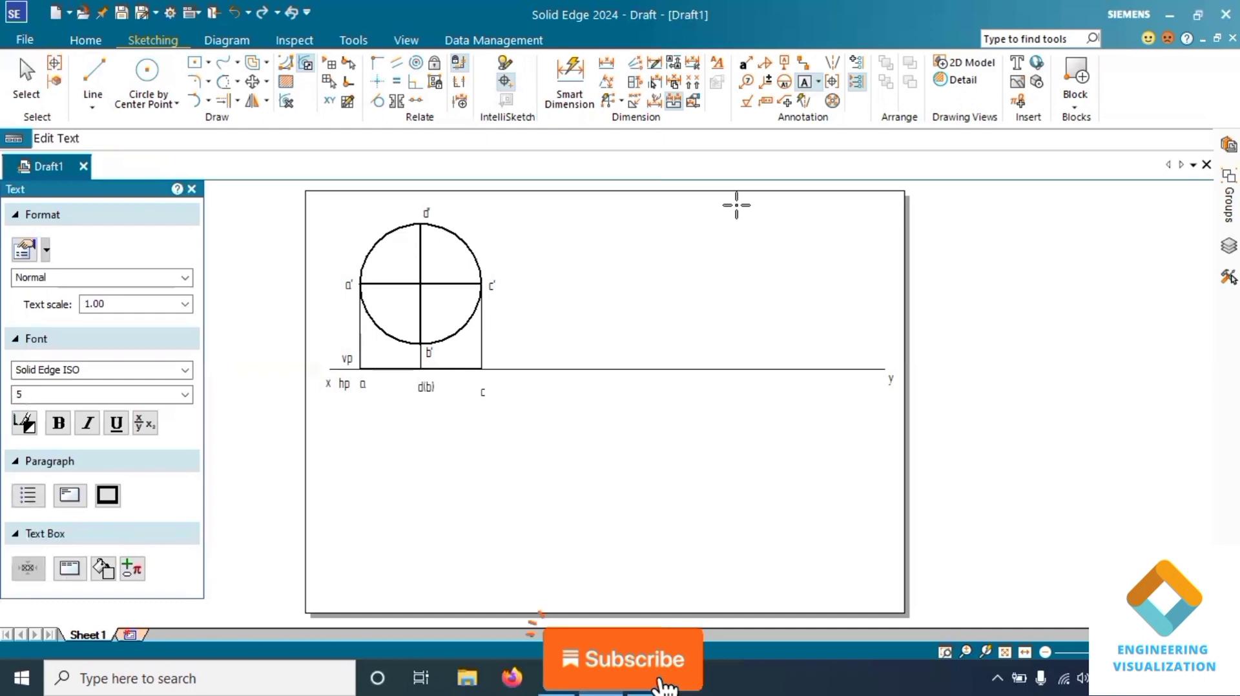
- Dimension the circle's vertical diameter, placing the dimension outside the circle on the a' side
{"action": "left_click", "coordinate": [569, 81]}
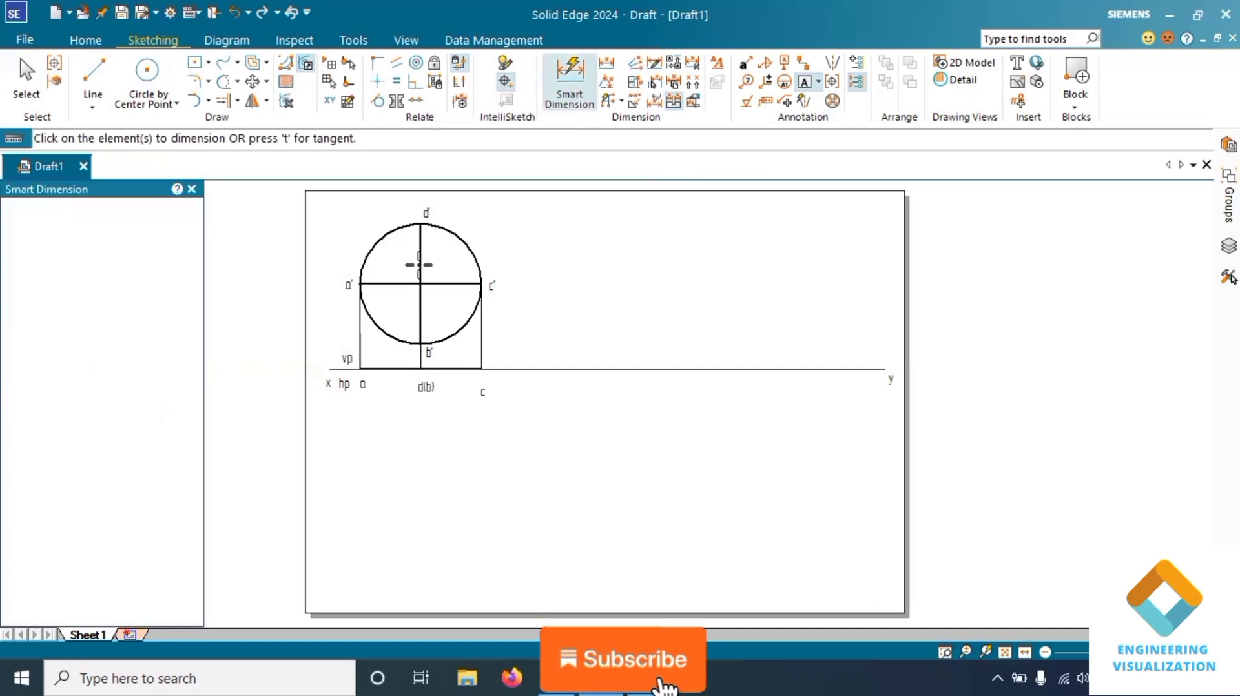
{"action": "left_click", "coordinate": [419, 265]}
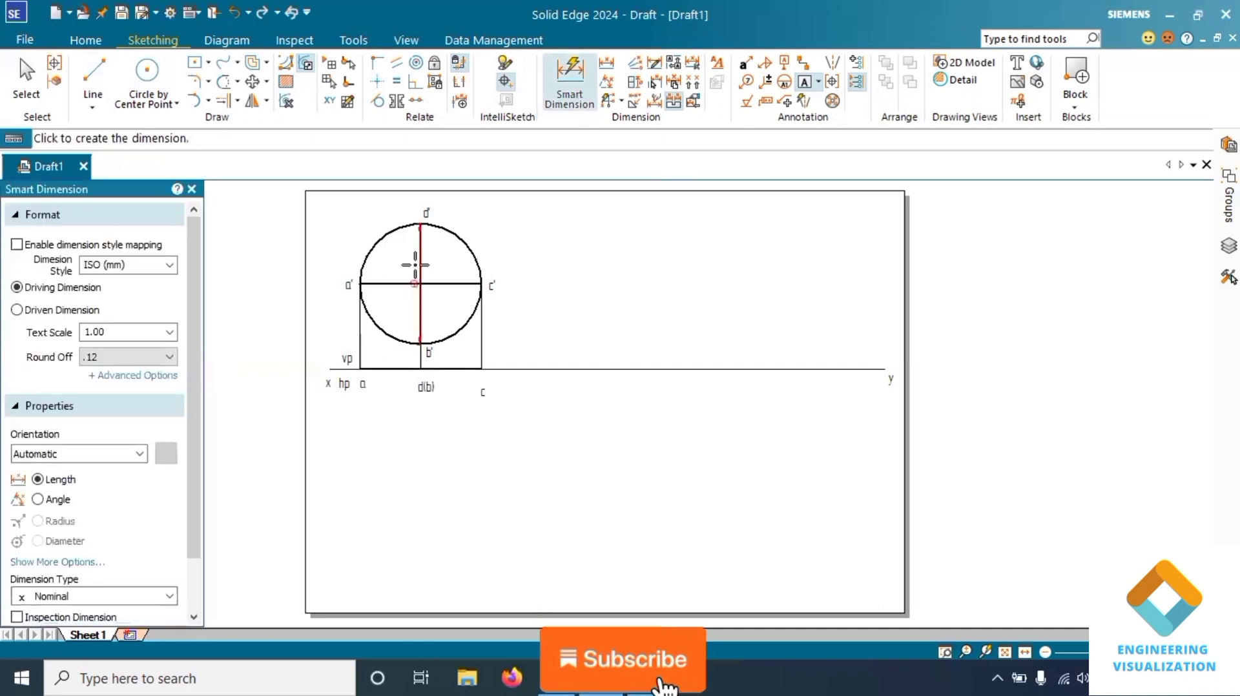
{"action": "left_click", "coordinate": [323, 261]}
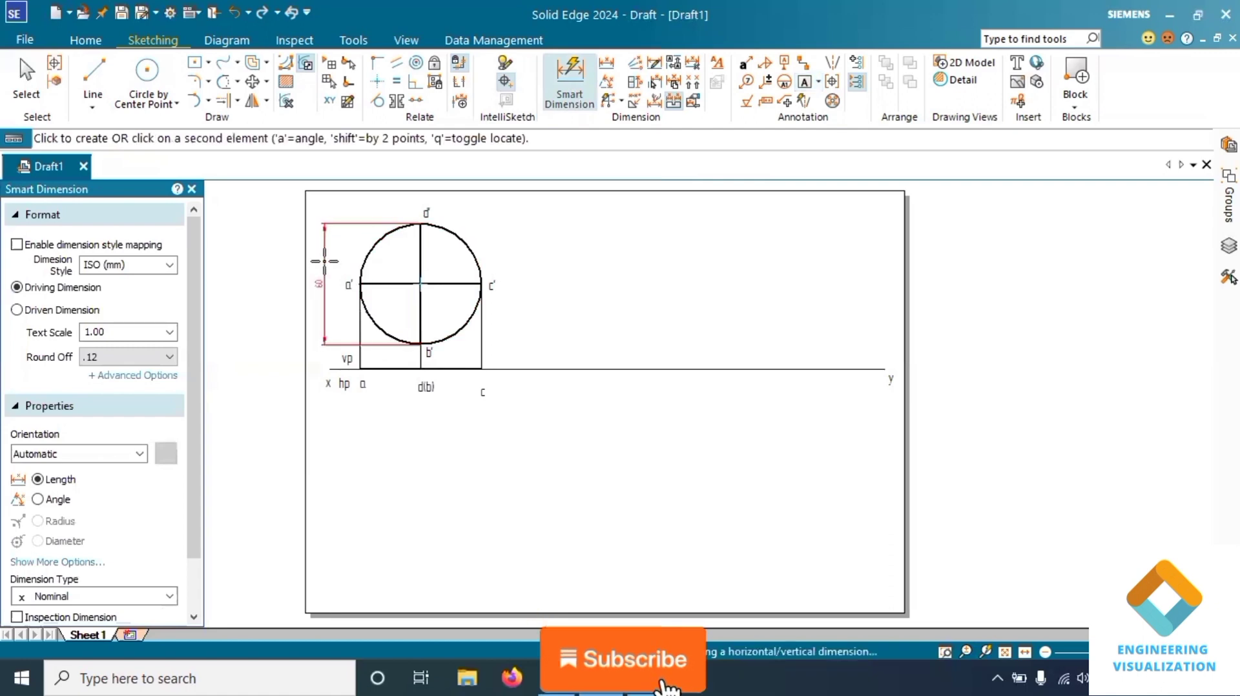
{"action": "left_click", "coordinate": [324, 261]}
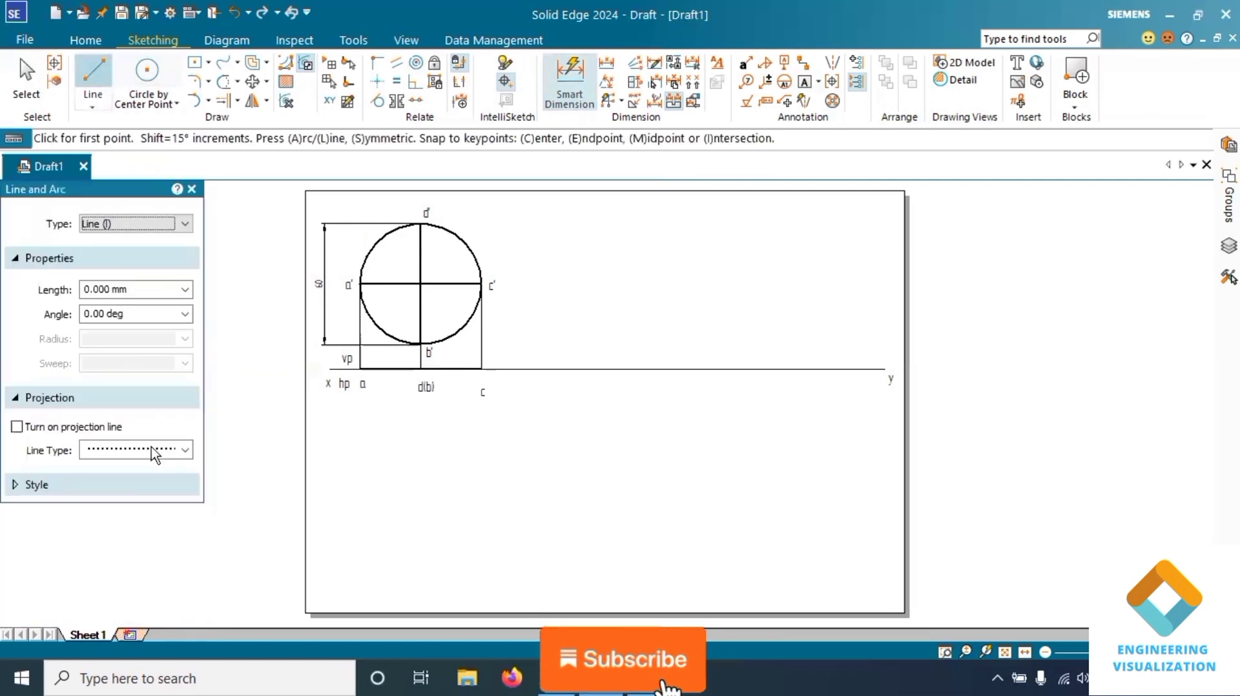
- Draw horizontal 0.13 mm wide projectors about 106 mm long from d' and b' towards the y end
{"action": "left_click", "coordinate": [109, 497]}
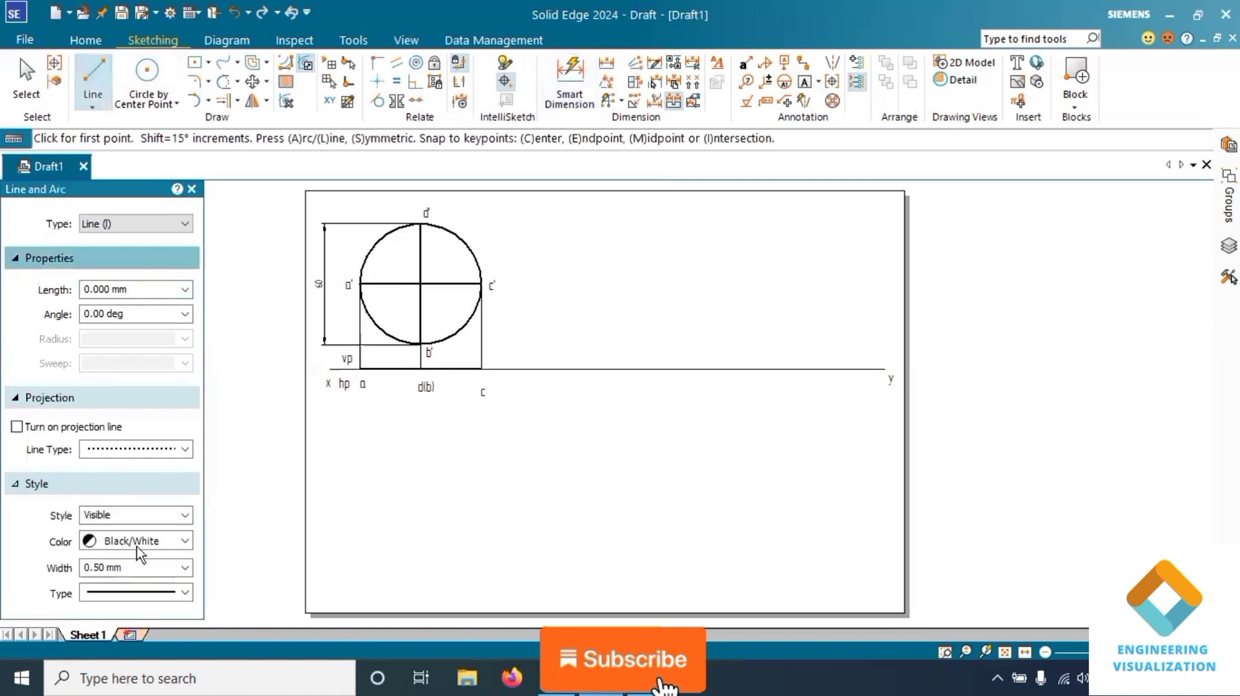
{"action": "left_click", "coordinate": [186, 568]}
{"action": "left_click", "coordinate": [186, 583]}
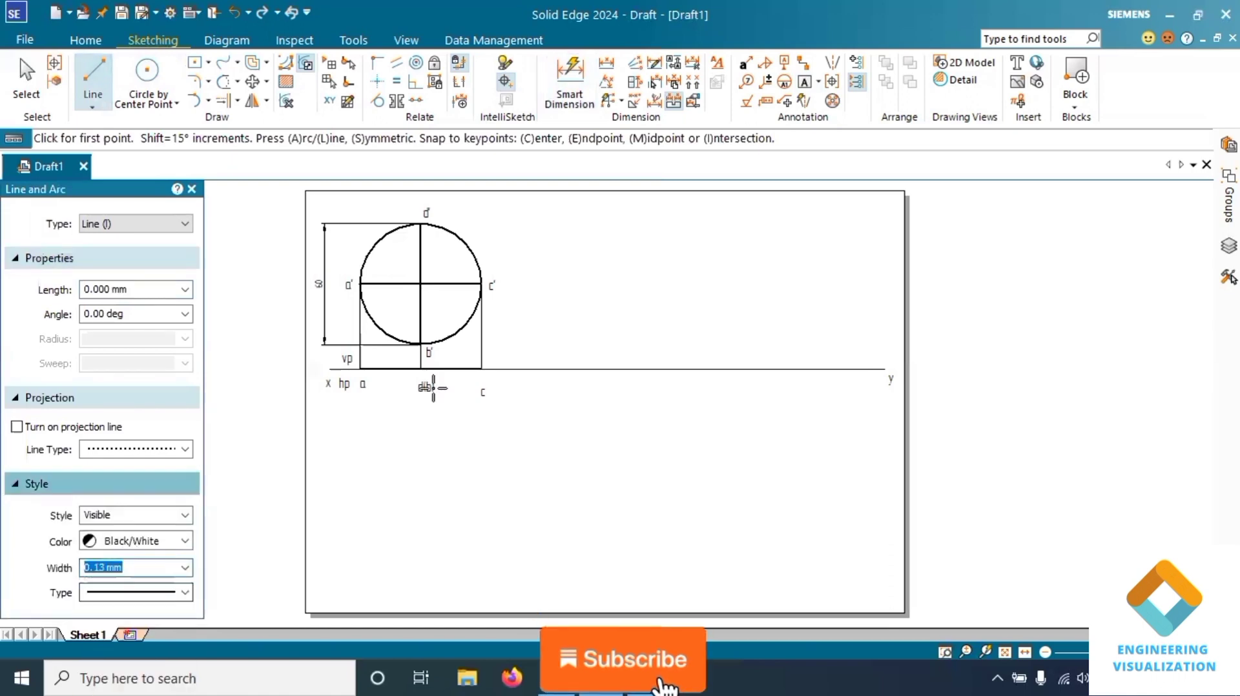
{"action": "left_click", "coordinate": [420, 223]}
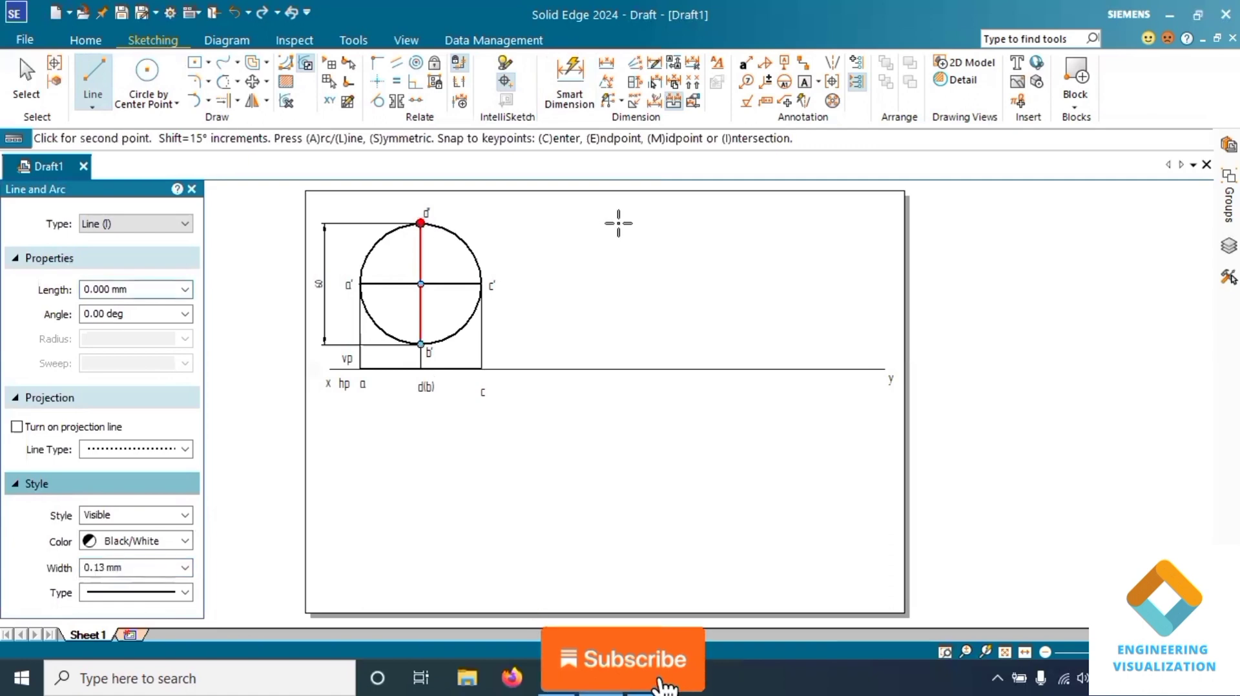
{"action": "left_click", "coordinate": [632, 224]}
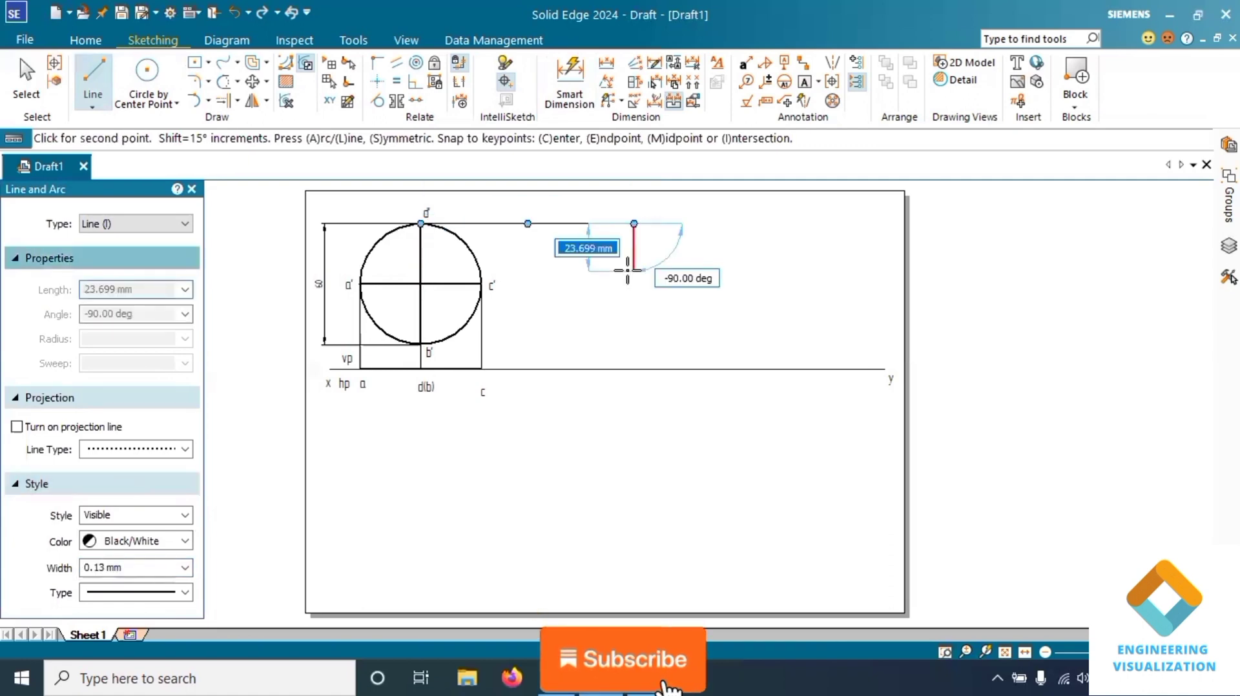
{"action": "right_click", "coordinate": [487, 310]}
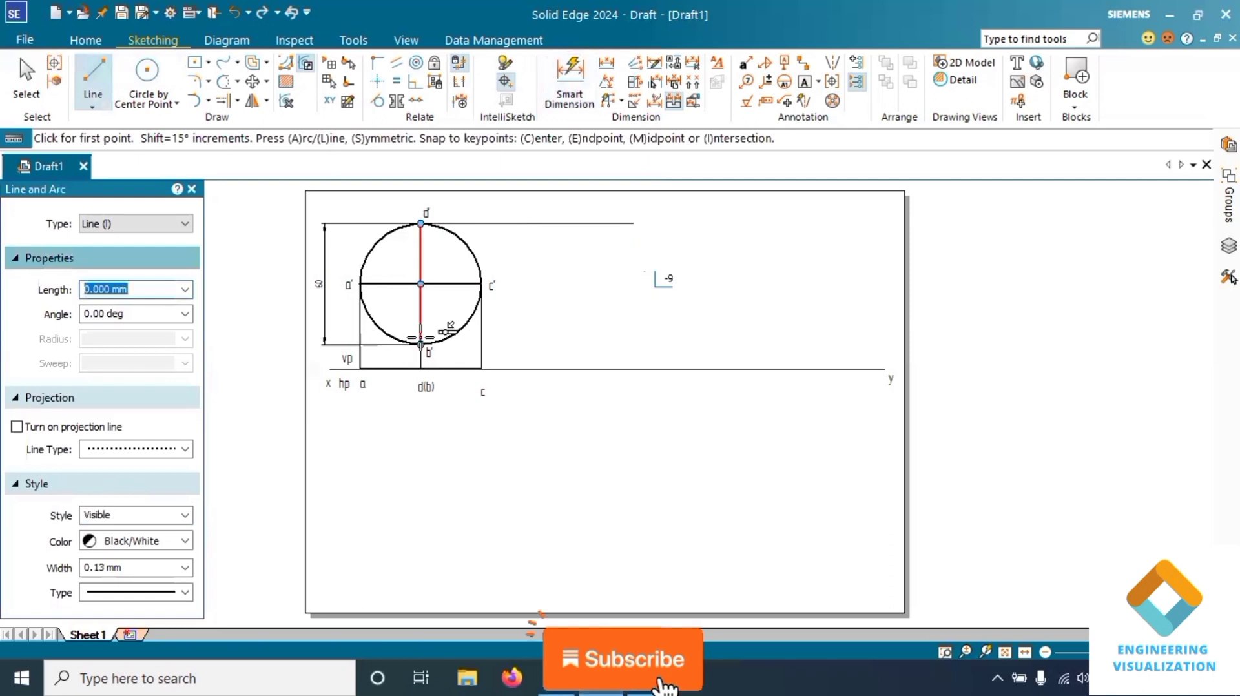
{"action": "left_click", "coordinate": [420, 344]}
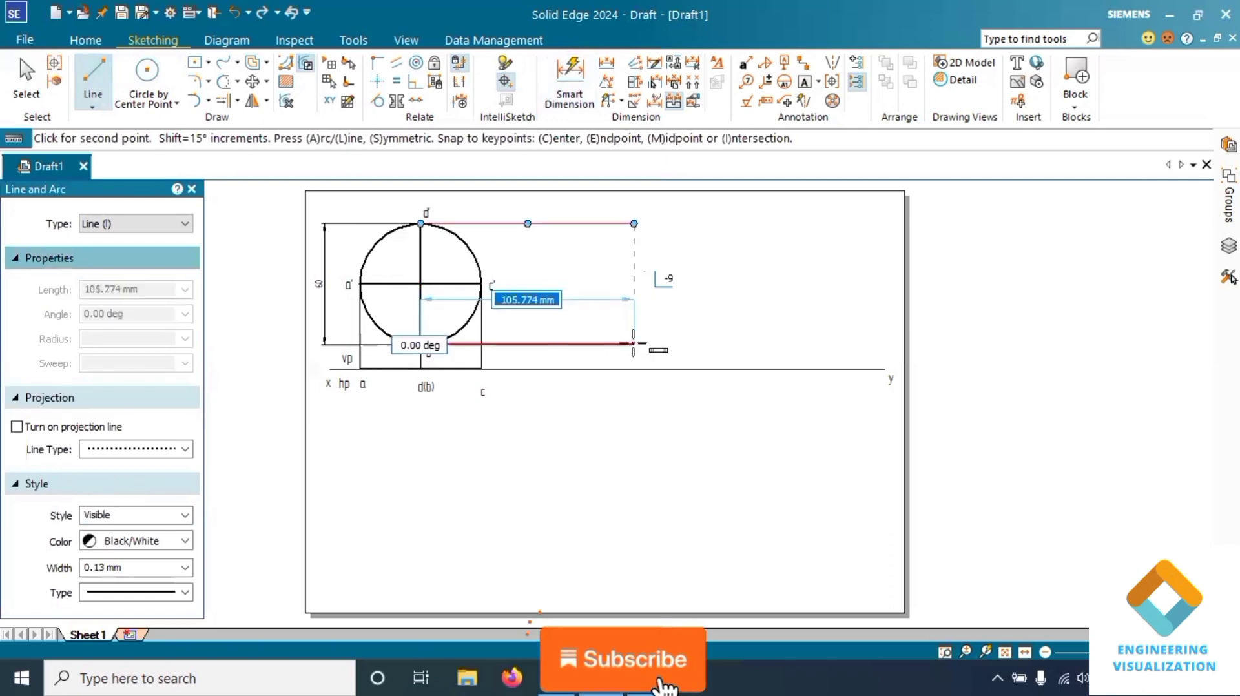
{"action": "left_click", "coordinate": [633, 344]}
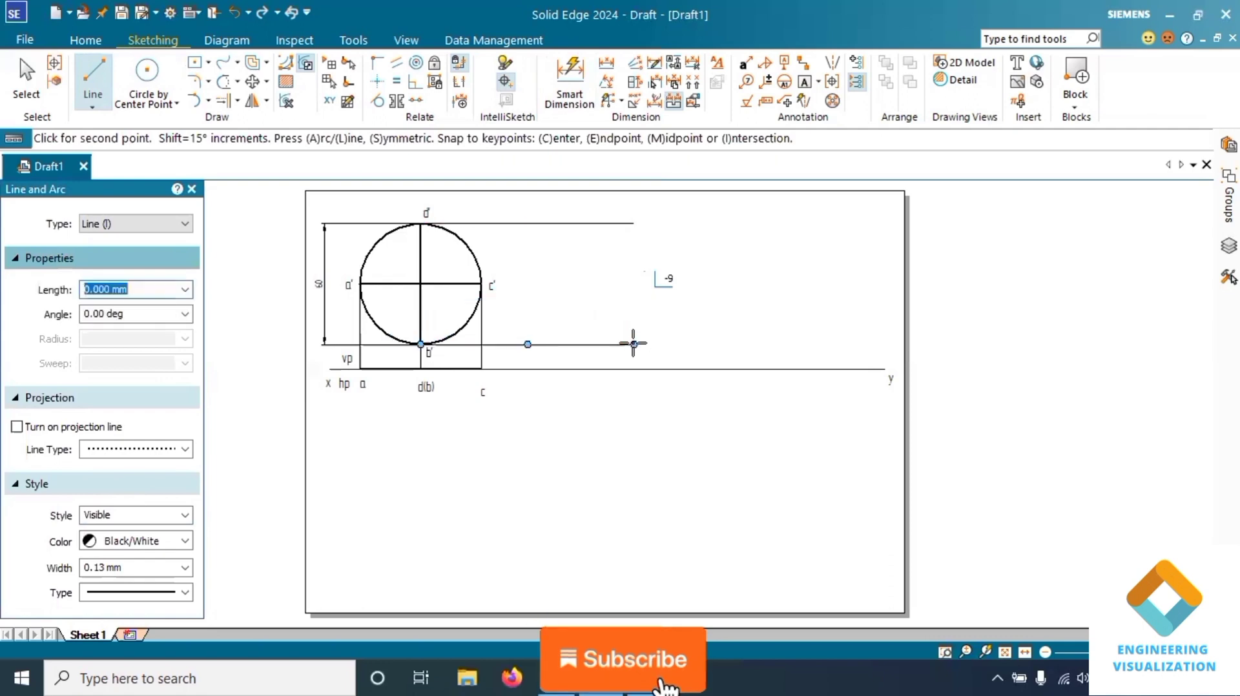
- Draw a vertical 0.50 mm wide line joining the free ends of the b' and d' projectors
{"action": "left_click", "coordinate": [184, 568]}
{"action": "left_click", "coordinate": [157, 632]}
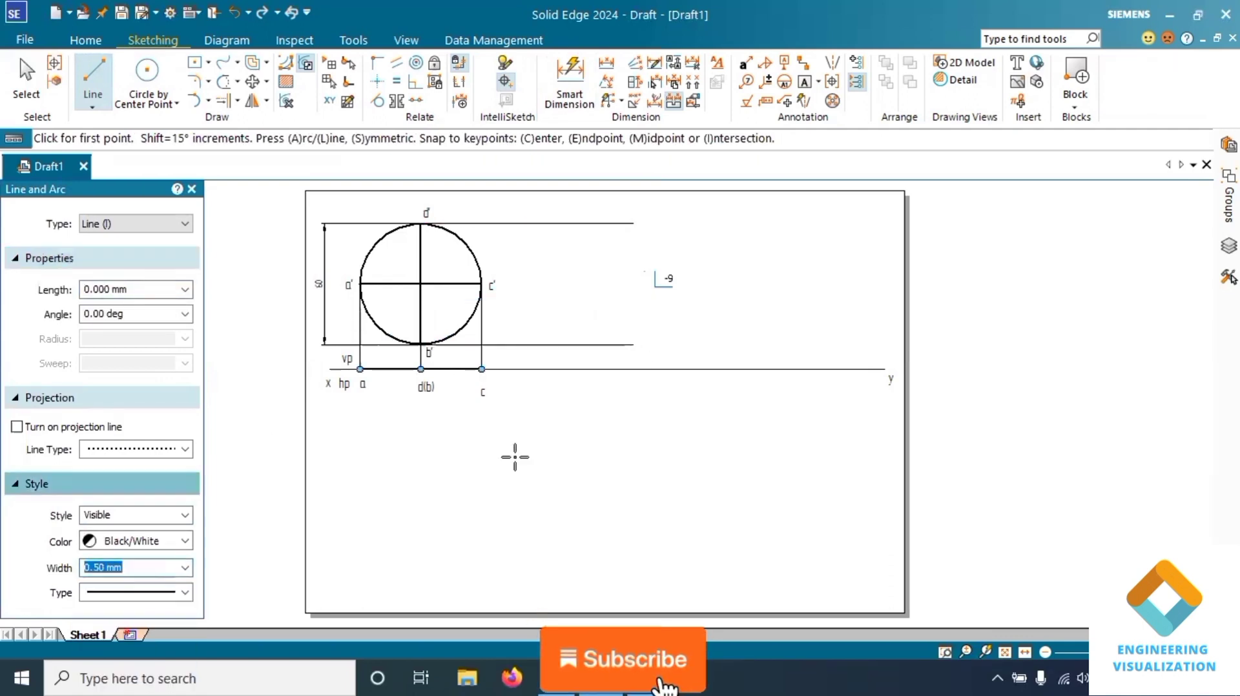
{"action": "left_click", "coordinate": [633, 344]}
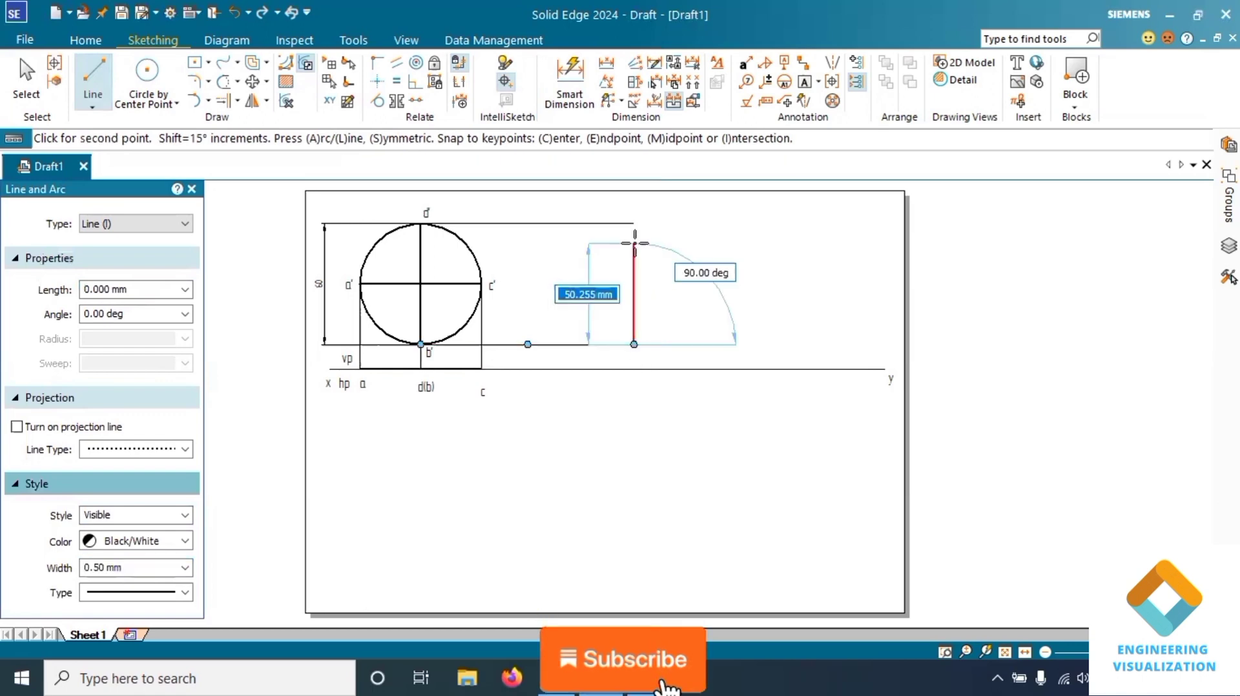
{"action": "left_click", "coordinate": [634, 224]}
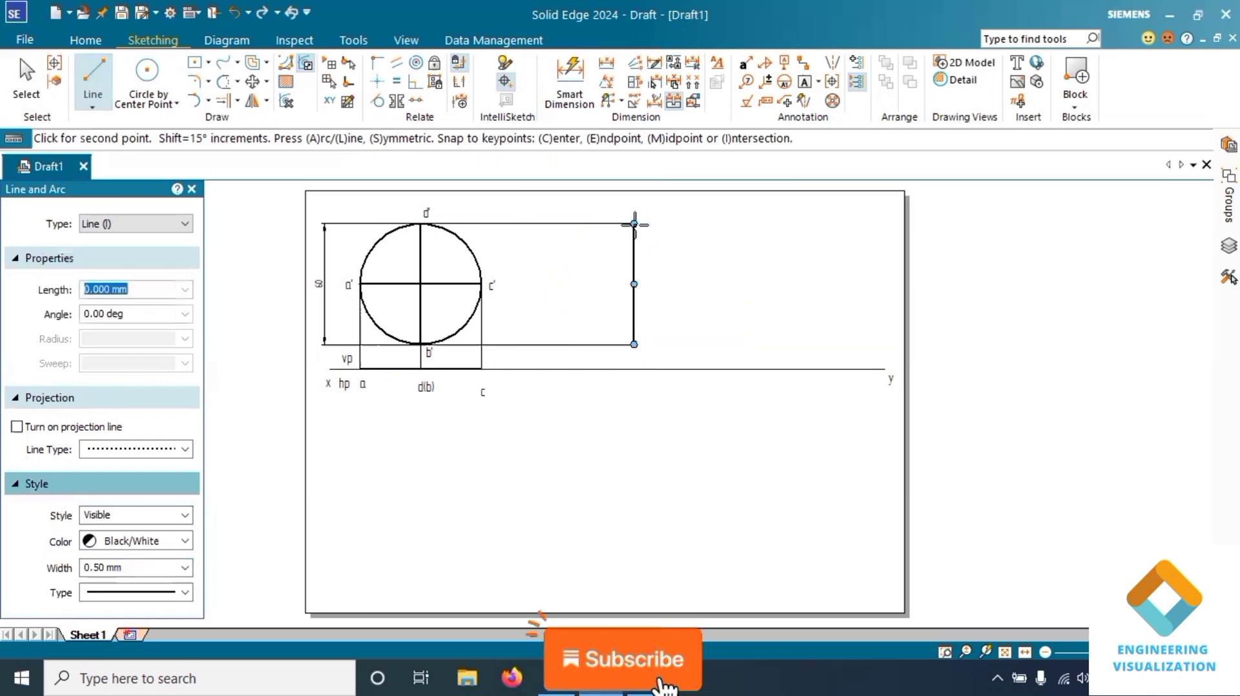
{"action": "right_click", "coordinate": [636, 280]}
- Draw a 20 mm horizontal line from the new vertical line's midpoint towards the circle, at 180 degrees
{"action": "left_click", "coordinate": [634, 285]}
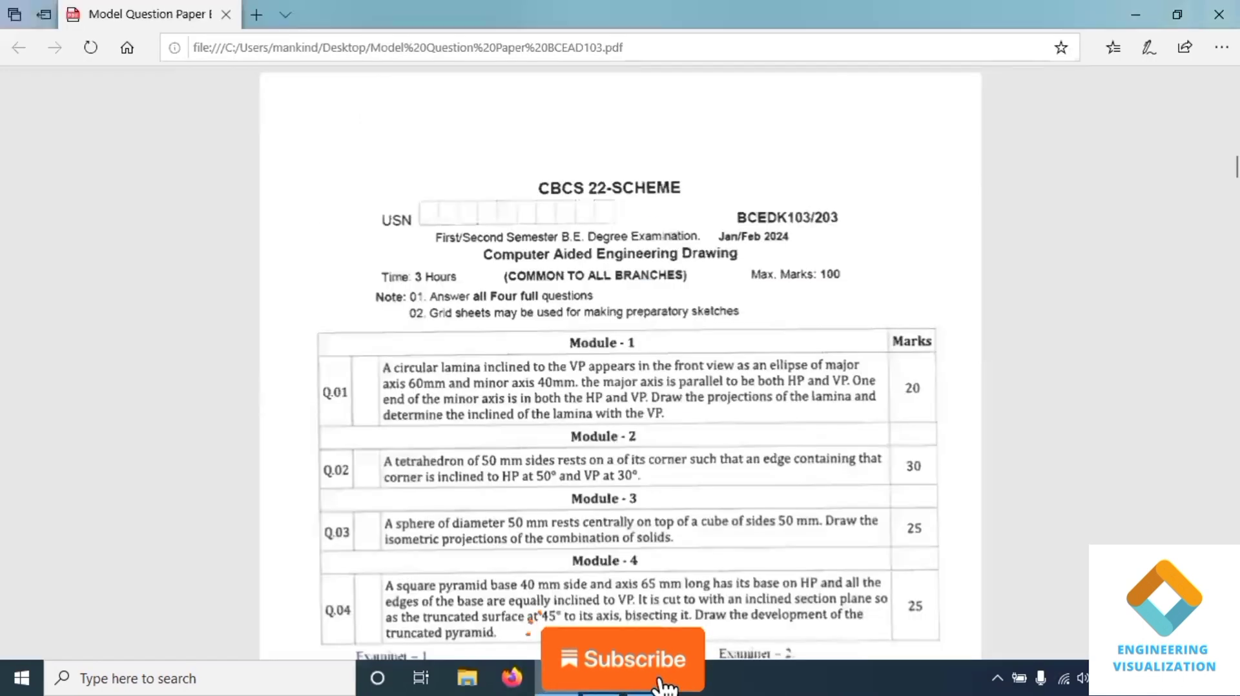
{"action": "left_click", "coordinate": [606, 678]}
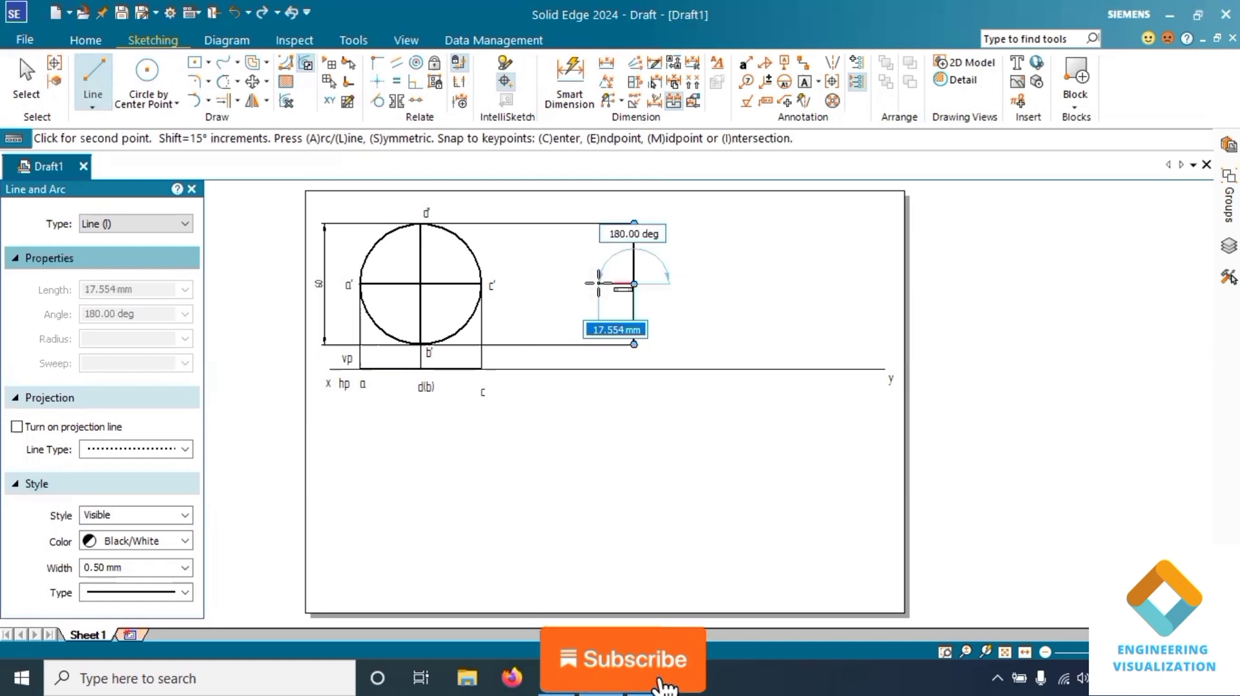
{"action": "type", "text": "20"}
{"action": "key", "text": "Return"}
{"action": "key", "text": "Tab"}
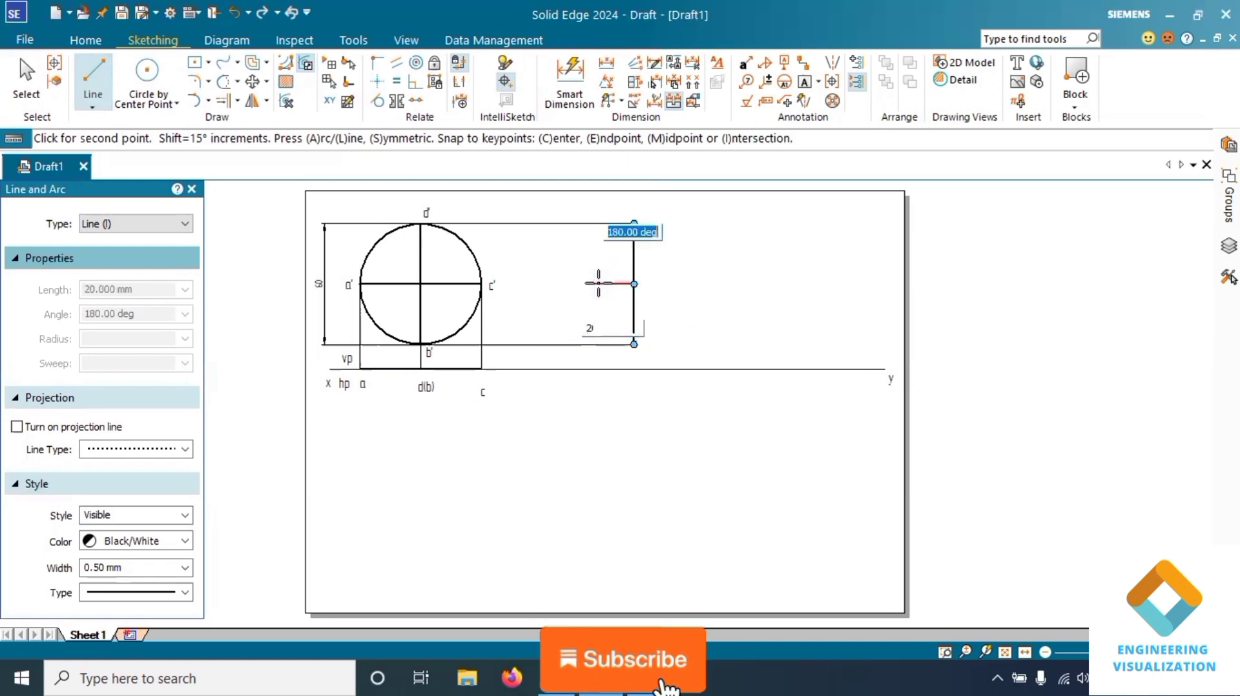
{"action": "right_click", "coordinate": [635, 283]}
{"action": "left_click", "coordinate": [634, 283]}
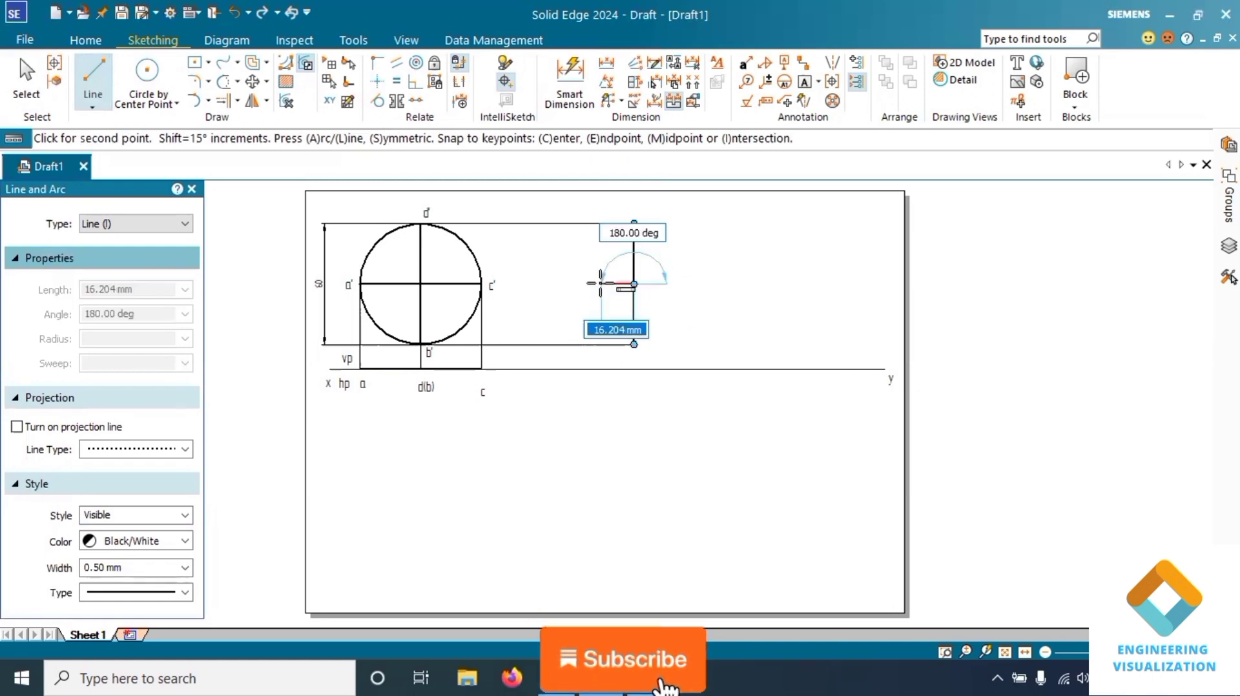
{"action": "type", "text": "20"}
{"action": "key", "text": "Return"}
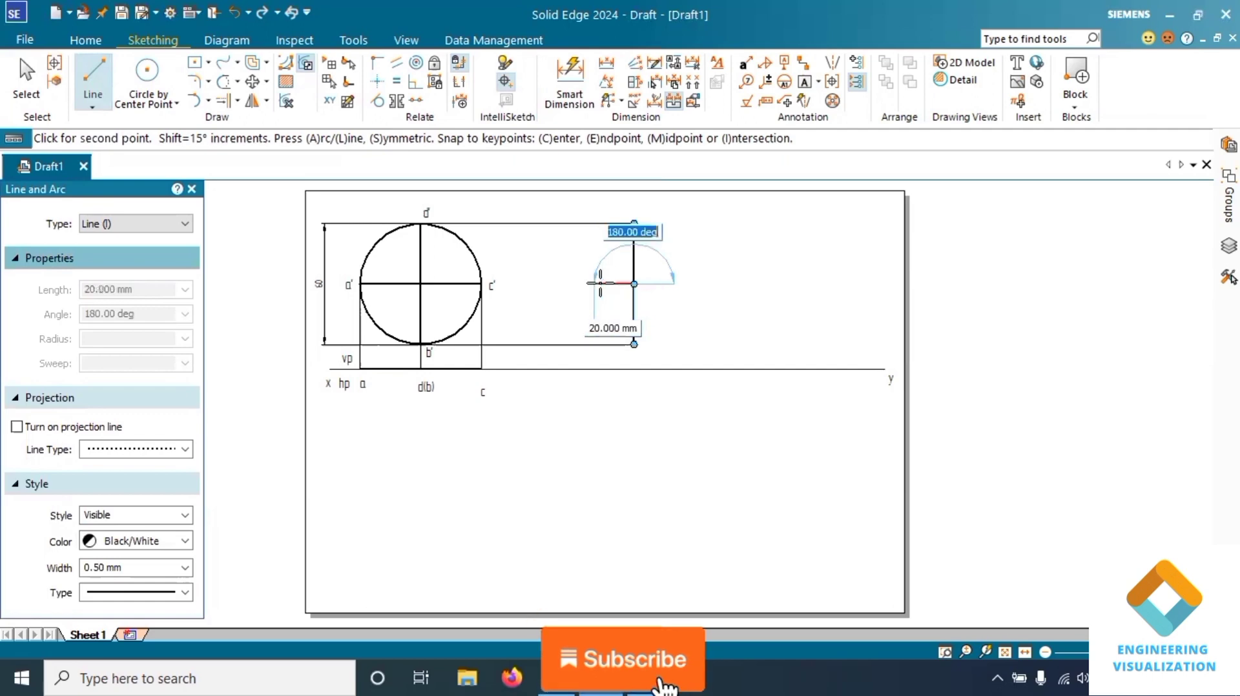
{"action": "key", "text": "Return"}
{"action": "right_click", "coordinate": [599, 283]}
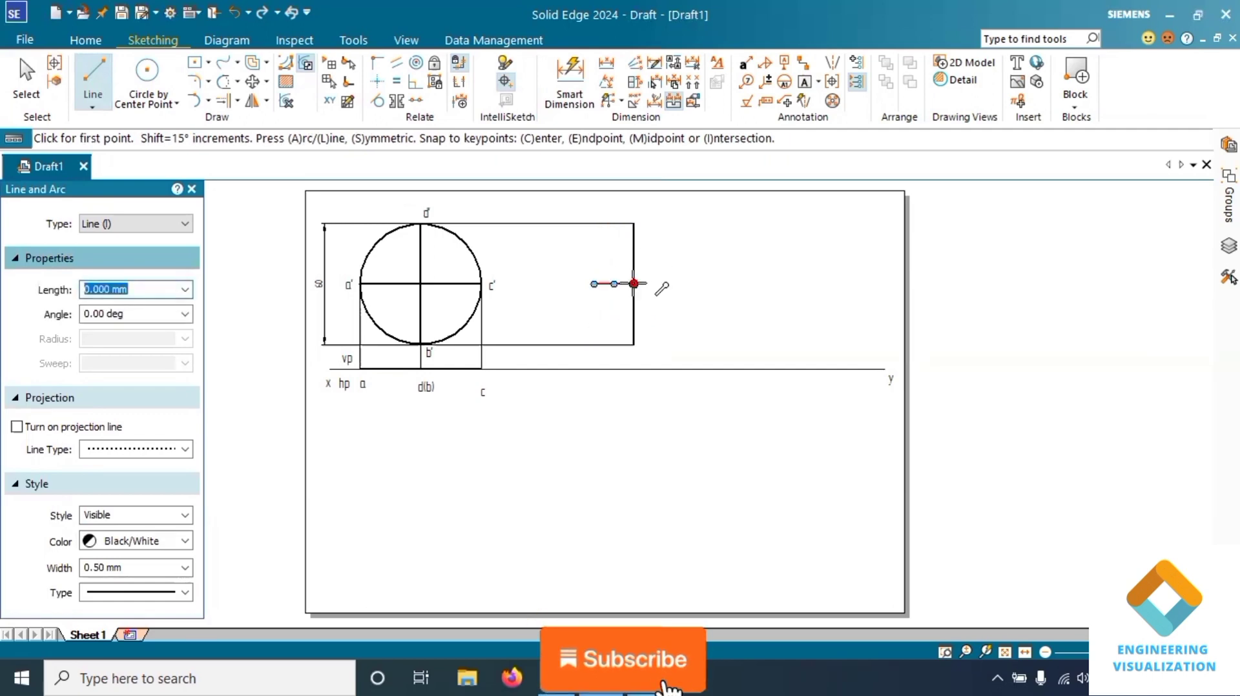
- Draw a horizontal line from the vertical line's midpoint towards the y end, completing the minor axis
{"action": "left_click", "coordinate": [633, 283]}
{"action": "type", "text": "20"}
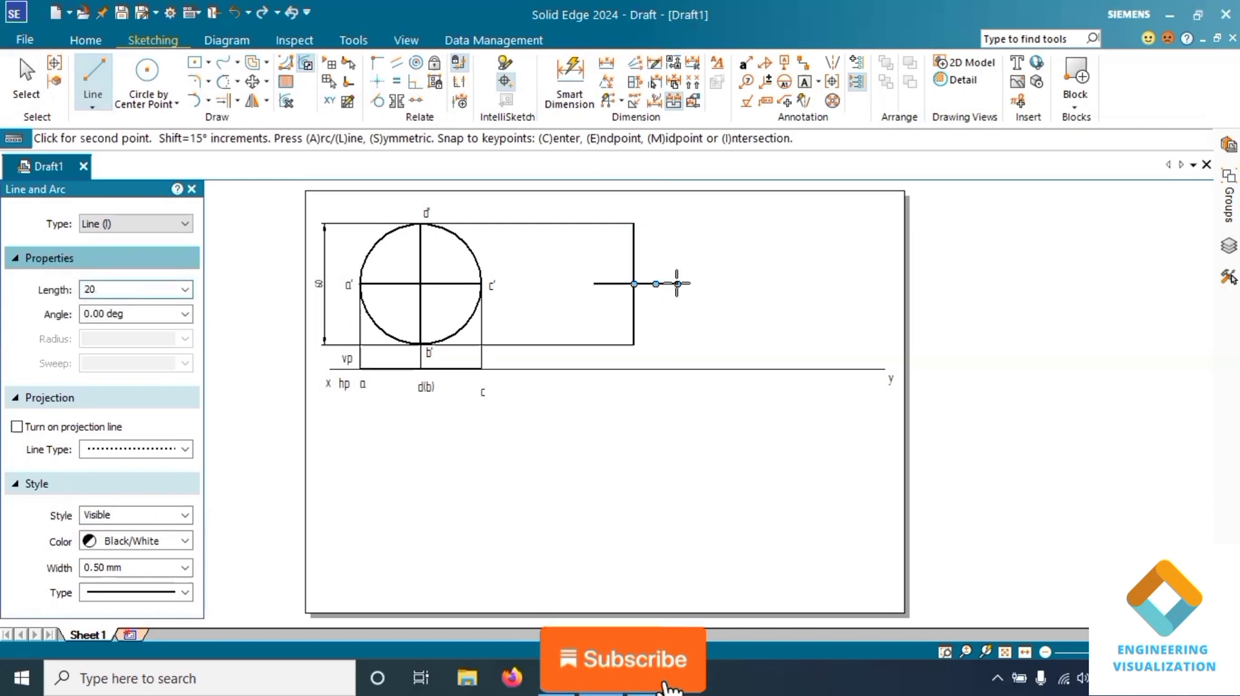
{"action": "key", "text": "Return"}
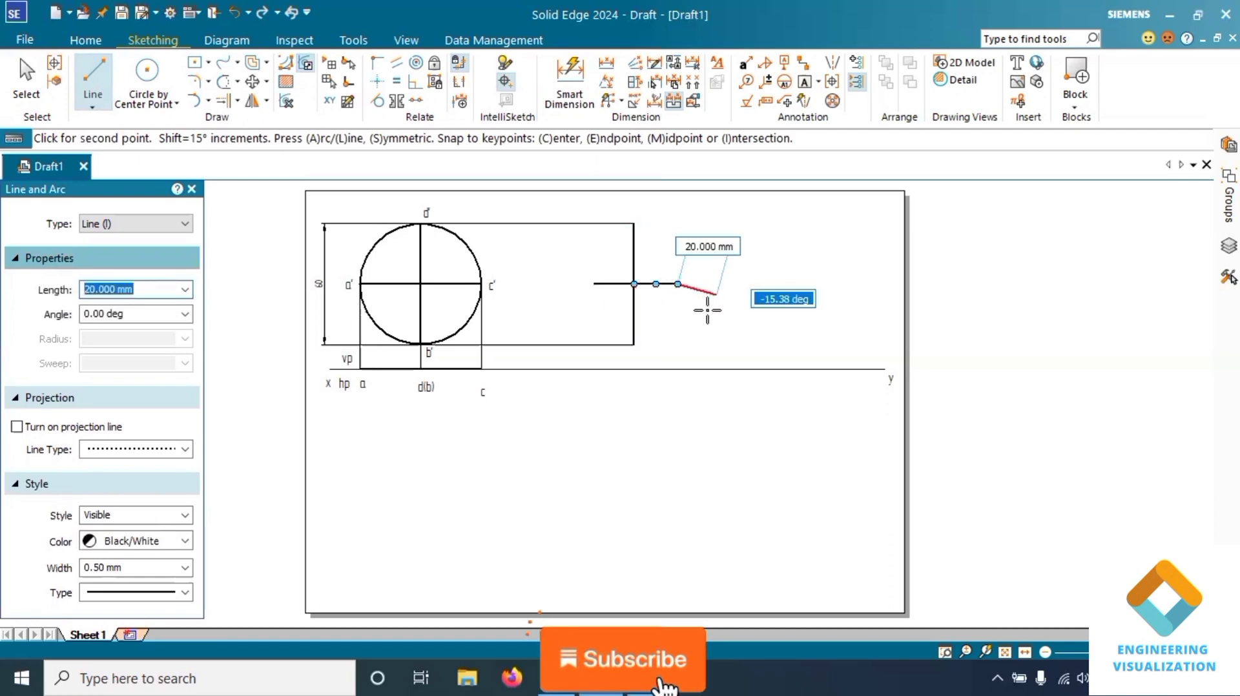
{"action": "key", "text": "Escape"}
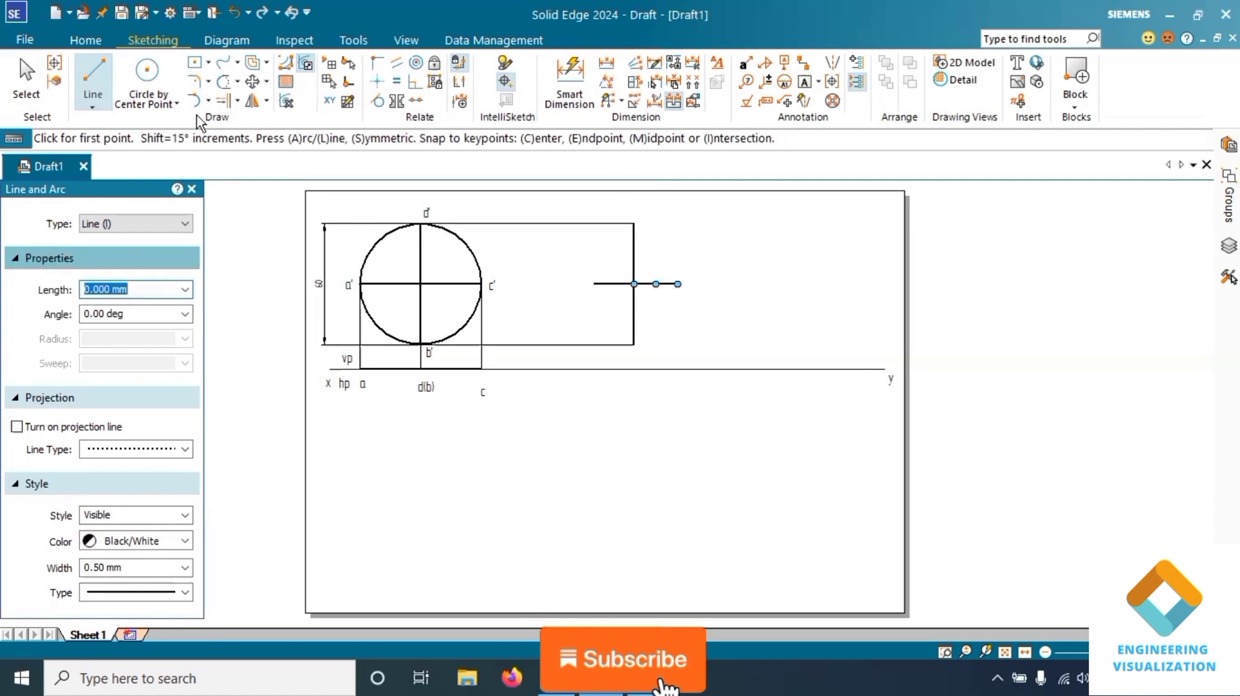
- Try to draw a center-point ellipse at the axes' intersection, using the vertical line's upper half as primary axis
{"action": "left_click", "coordinate": [176, 103]}
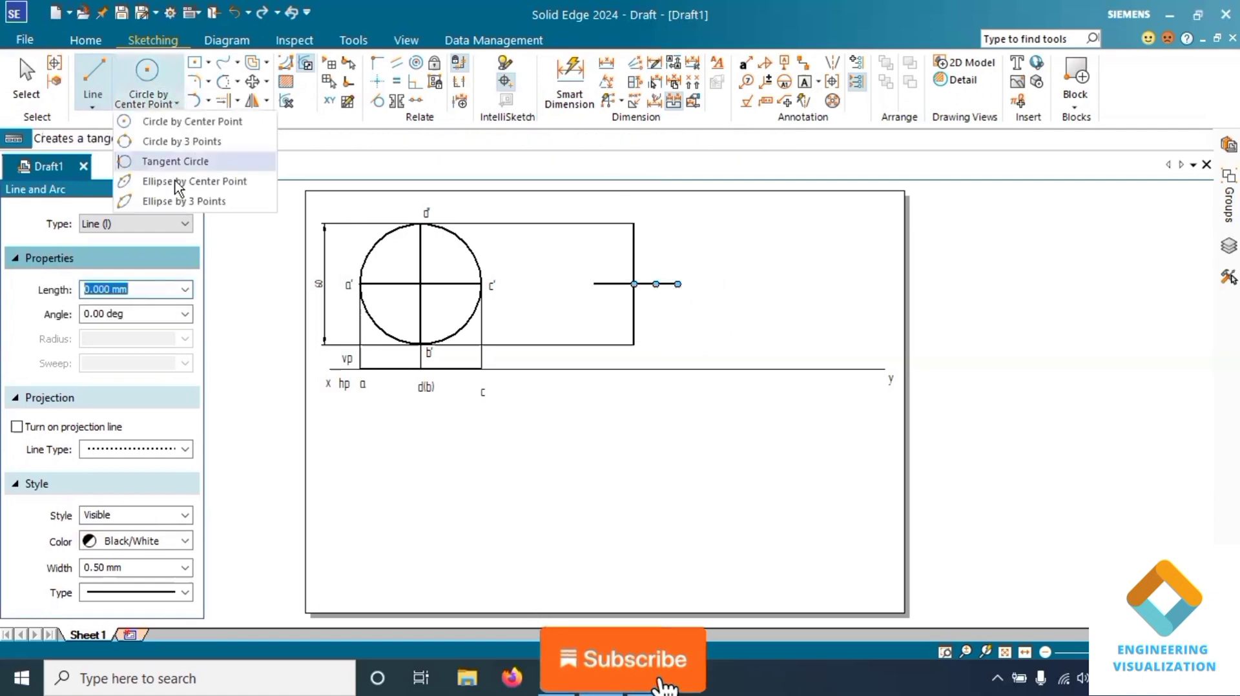
{"action": "left_click", "coordinate": [233, 186]}
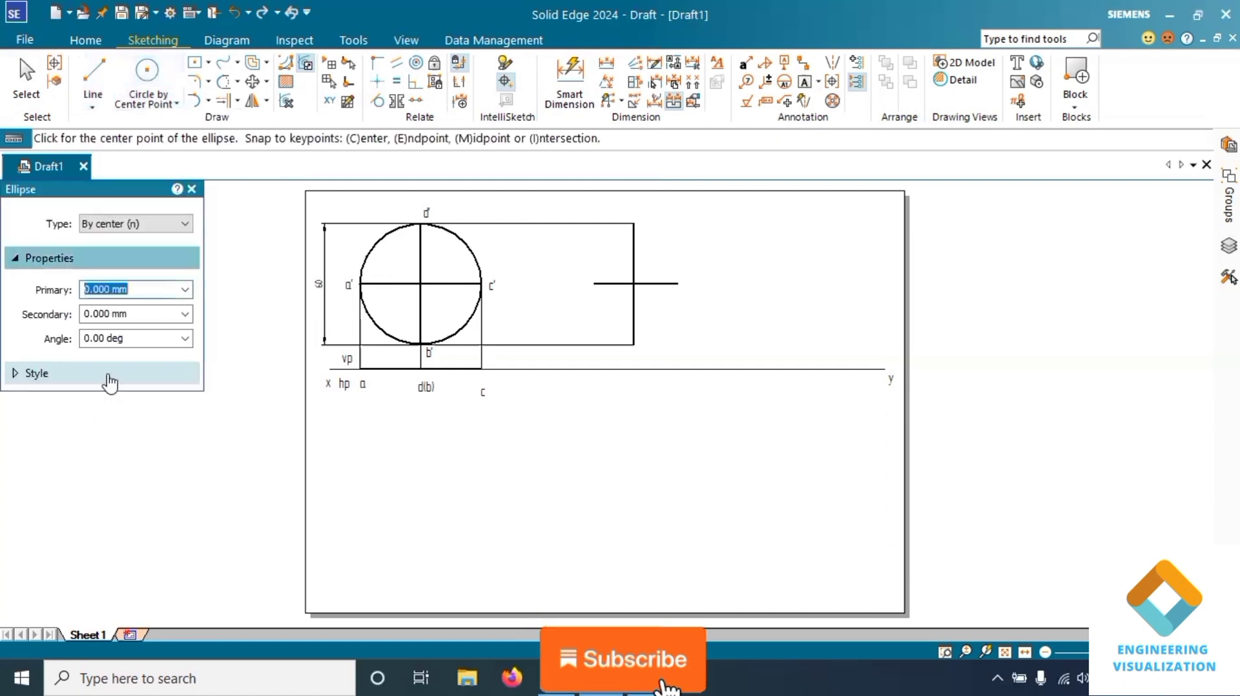
{"action": "left_click", "coordinate": [110, 381]}
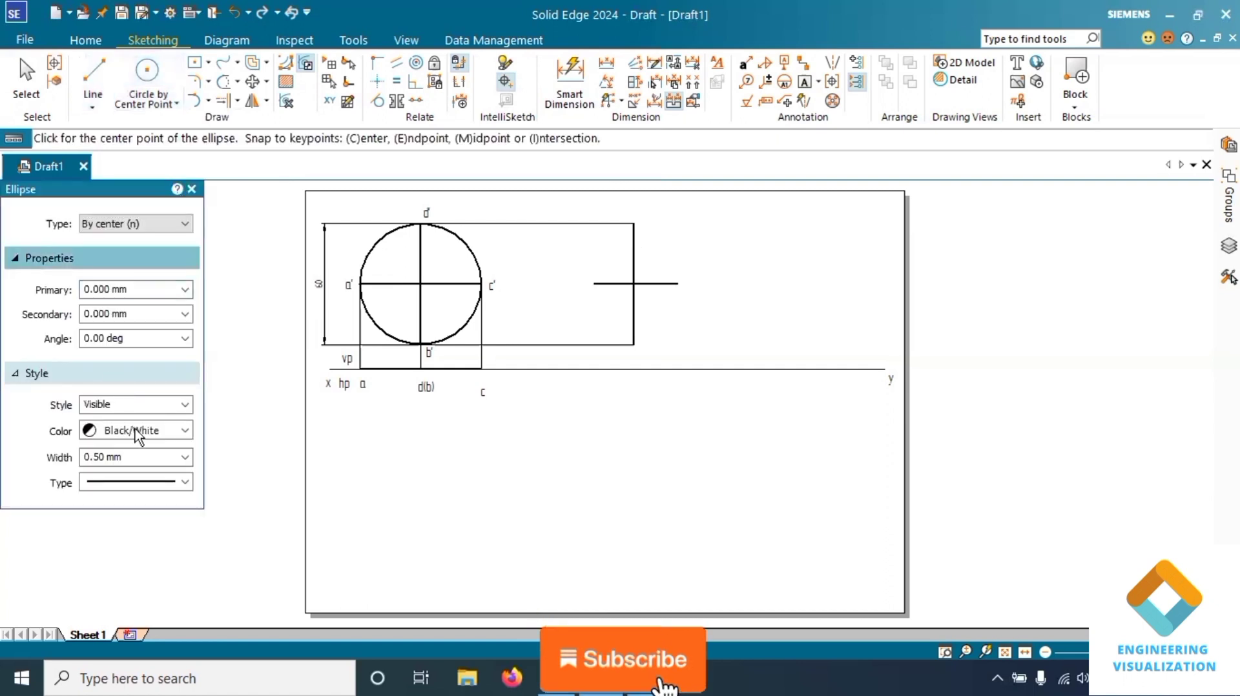
{"action": "left_click", "coordinate": [634, 283]}
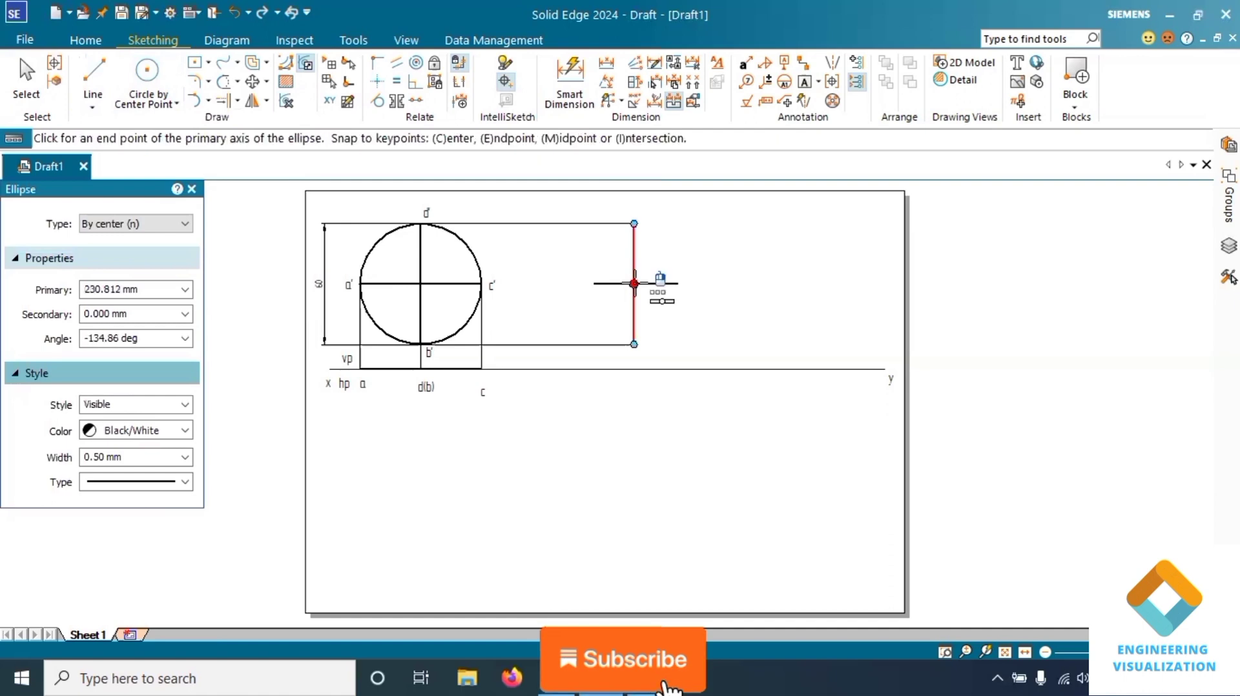
{"action": "left_click", "coordinate": [634, 223]}
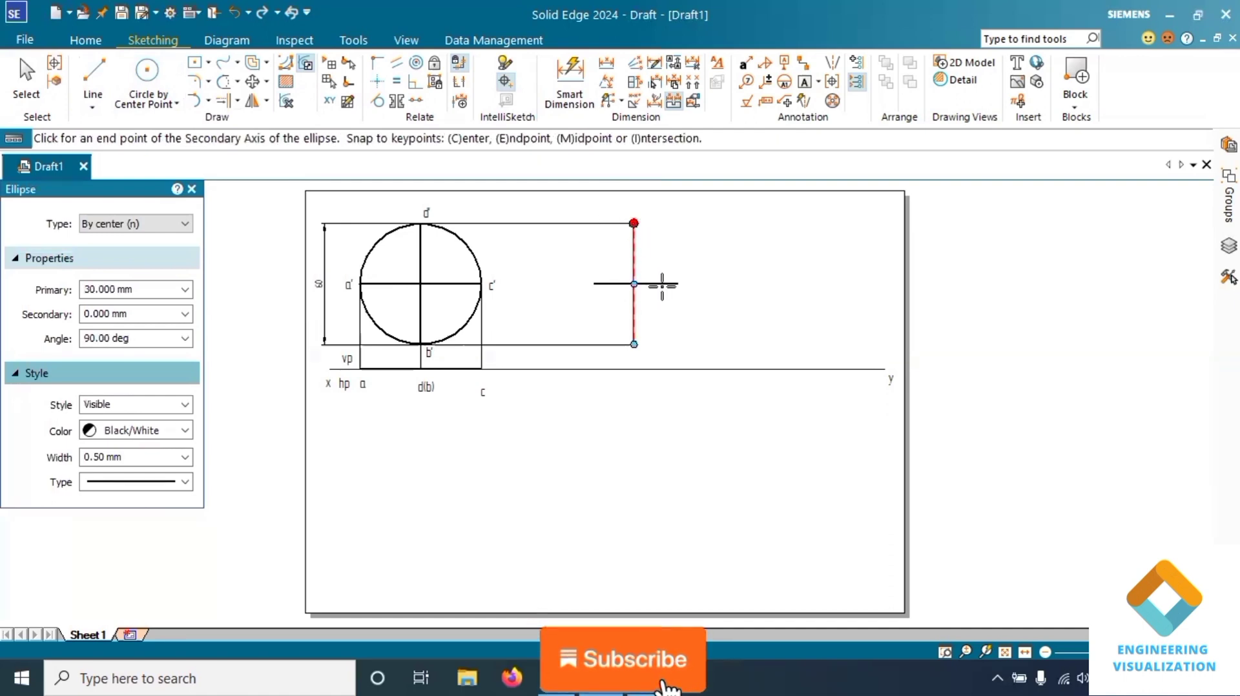
{"action": "left_click", "coordinate": [639, 288]}
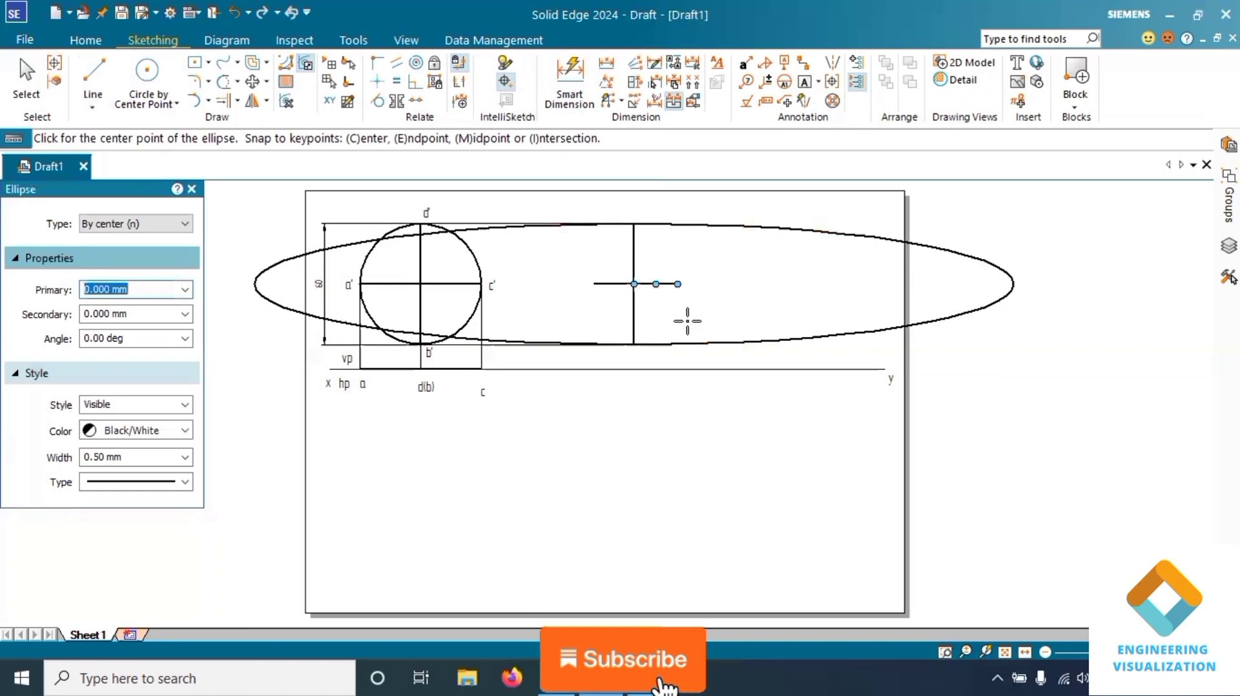
{"action": "key", "text": "ctrl+z"}
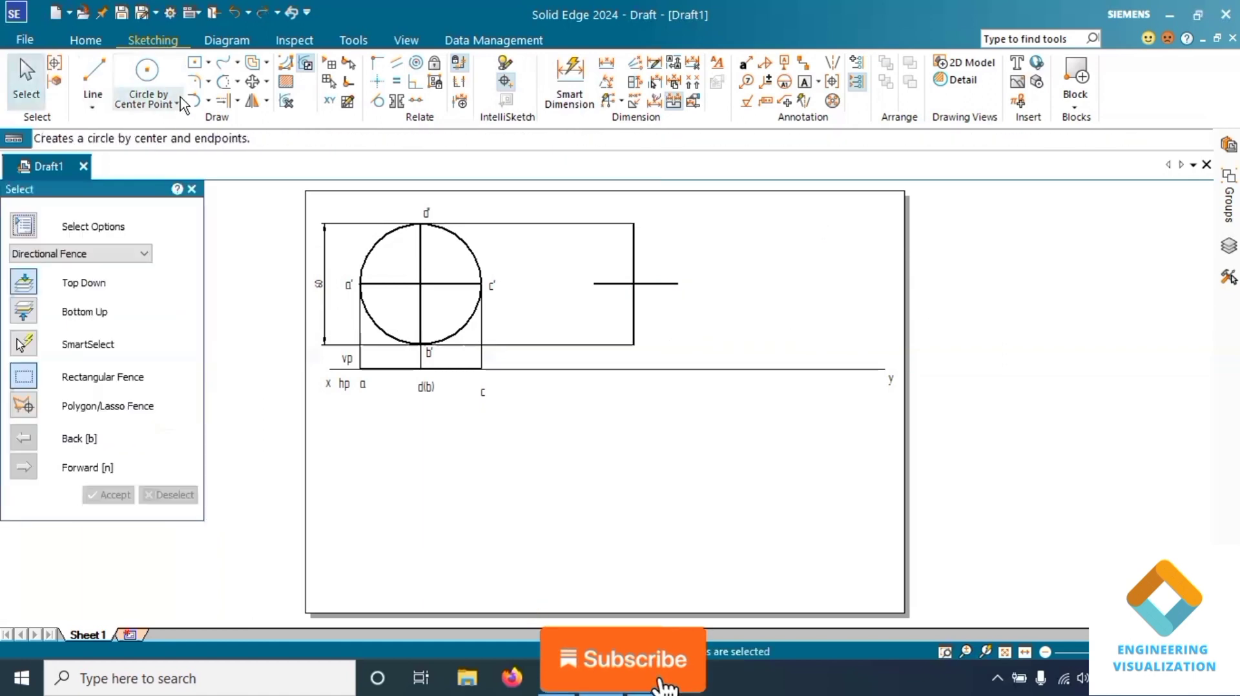
- Draw a center-point ellipse at the axes' intersection, with a 20 mm horizontal primary axis and its secondary axis reaching the d' projector
{"action": "left_click", "coordinate": [177, 102]}
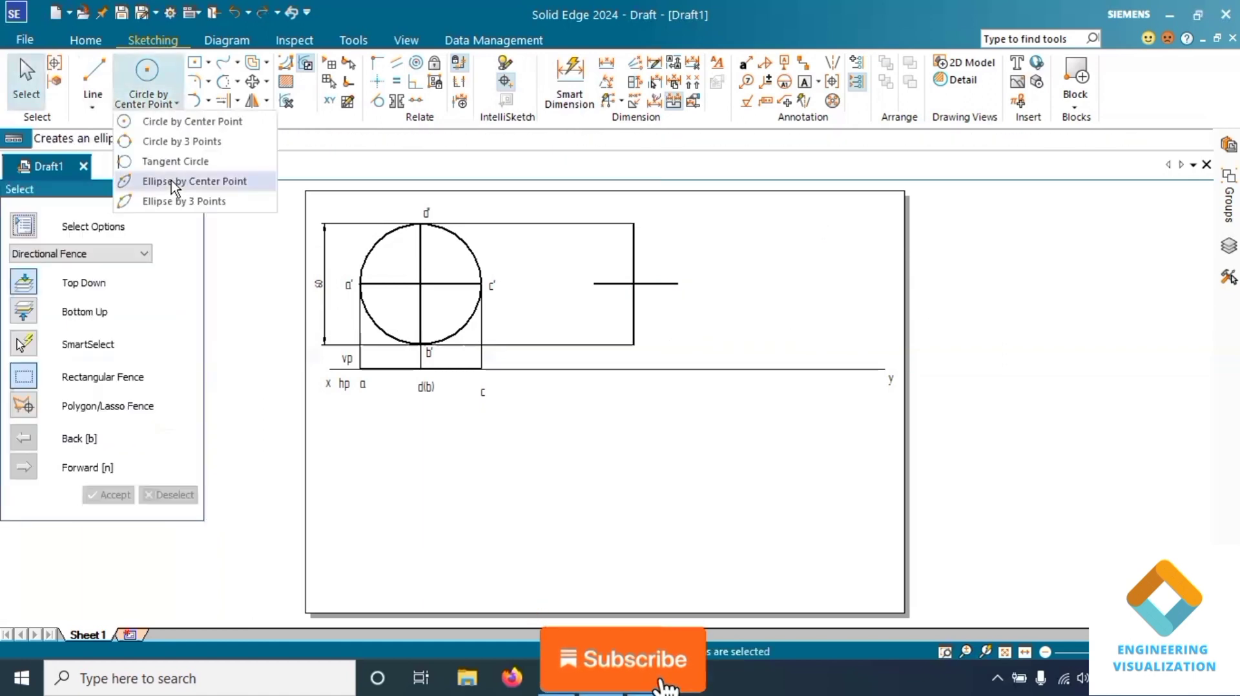
{"action": "left_click", "coordinate": [172, 180]}
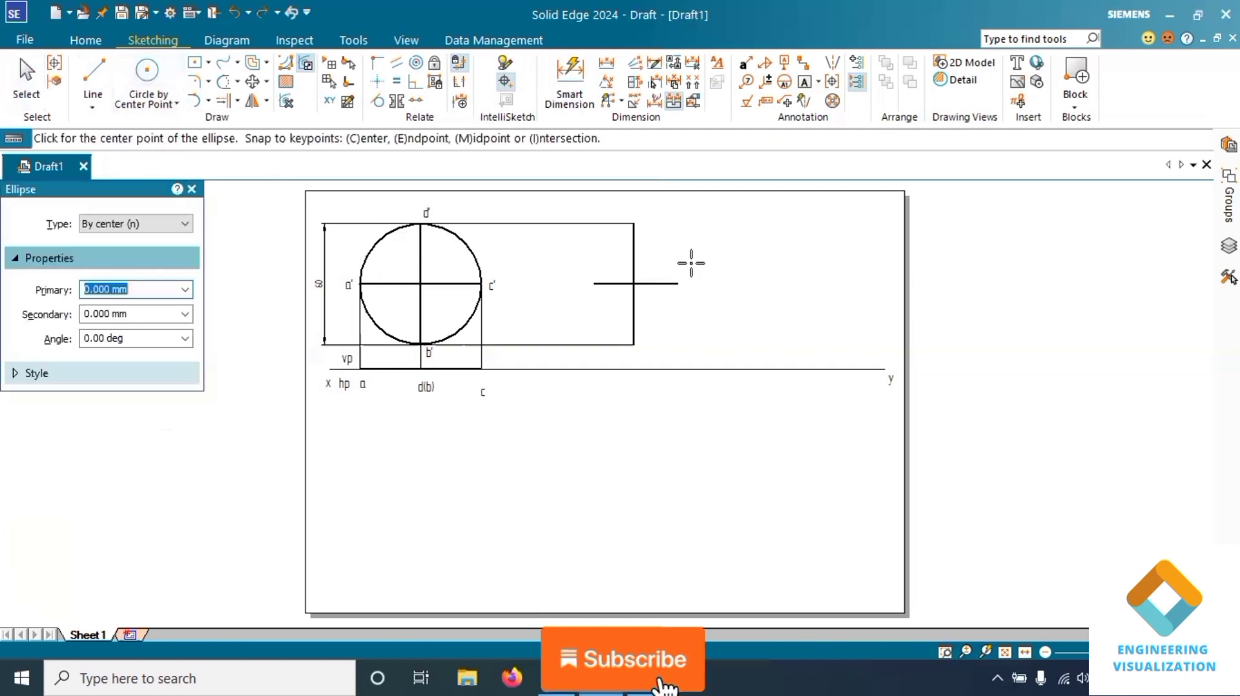
{"action": "left_click", "coordinate": [634, 282]}
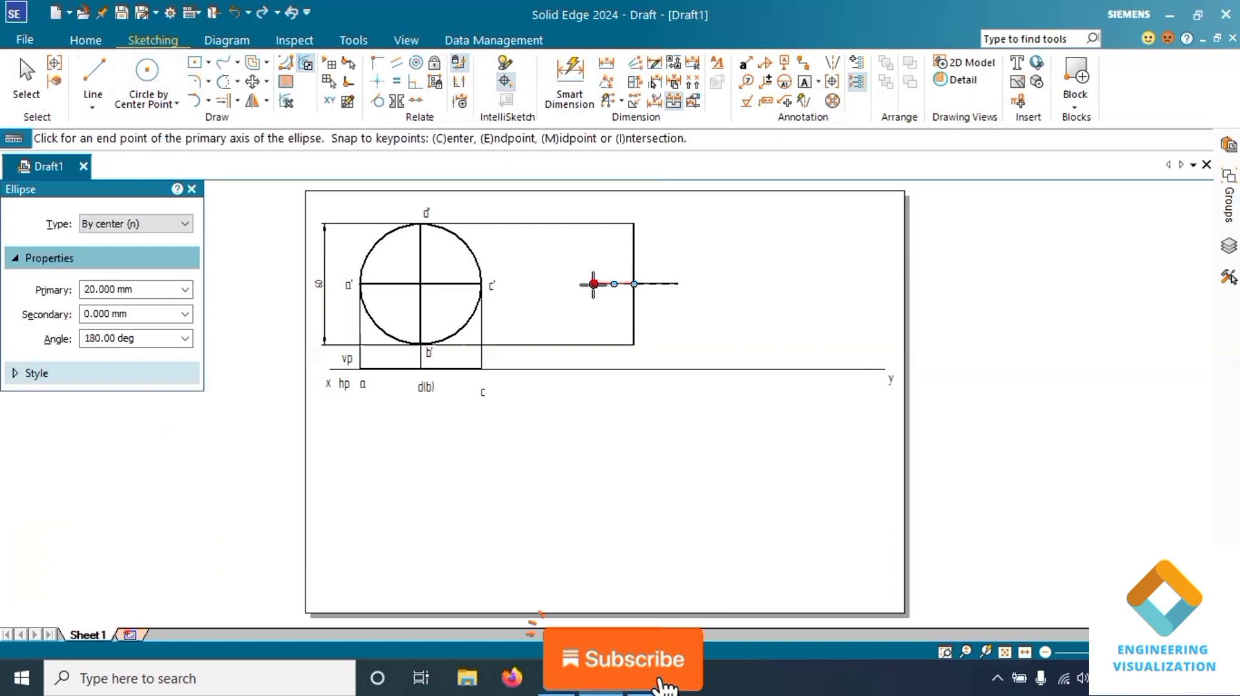
{"action": "left_click", "coordinate": [623, 252]}
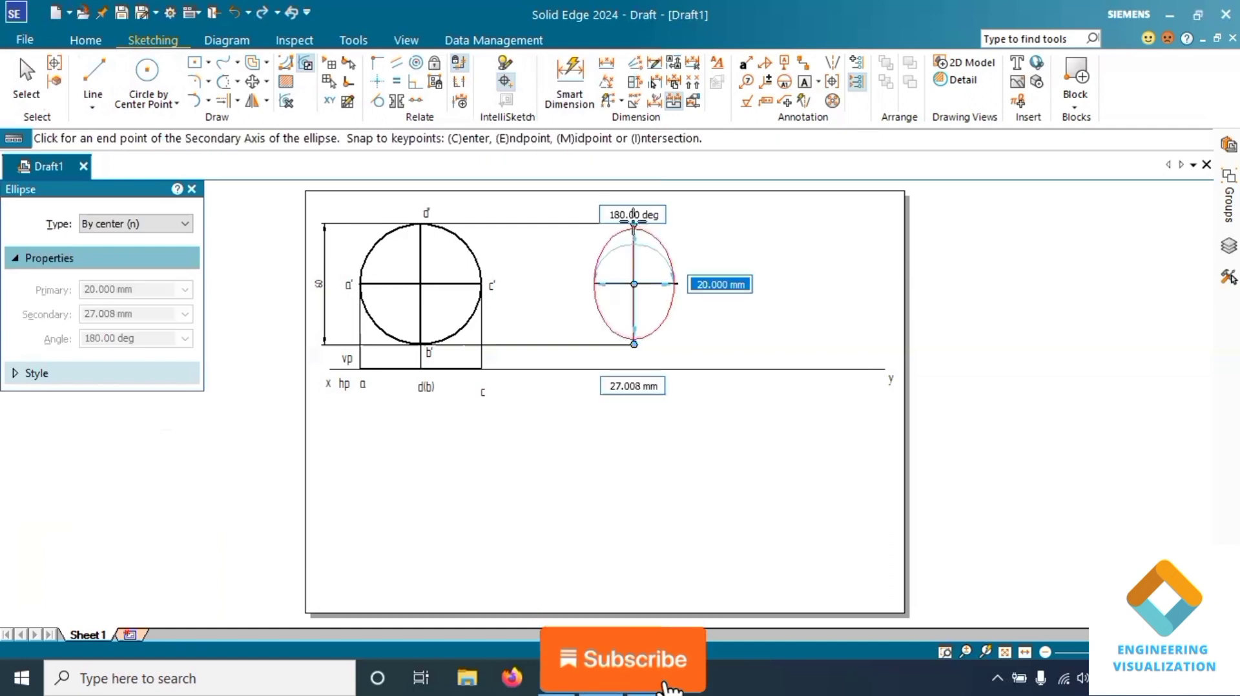
{"action": "left_click", "coordinate": [634, 224]}
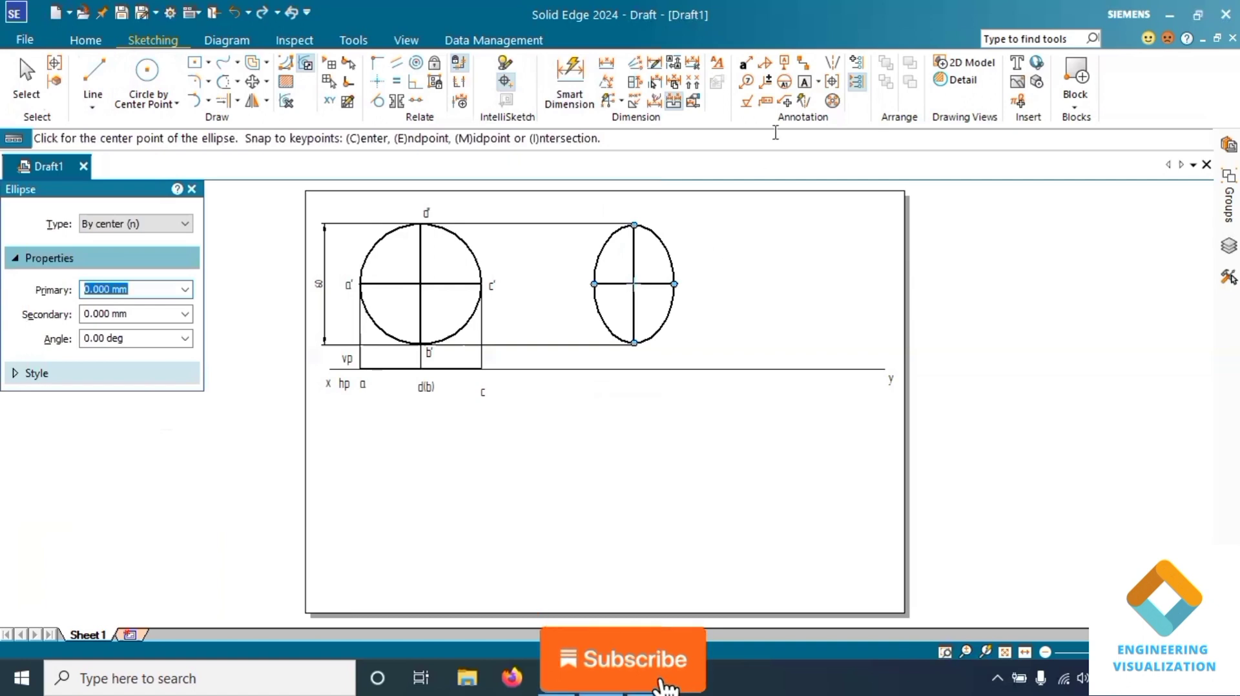
- Label the ellipse's axis ends a' on the circle side, b' below, c' on the y side and d' above
{"action": "left_click", "coordinate": [805, 87]}
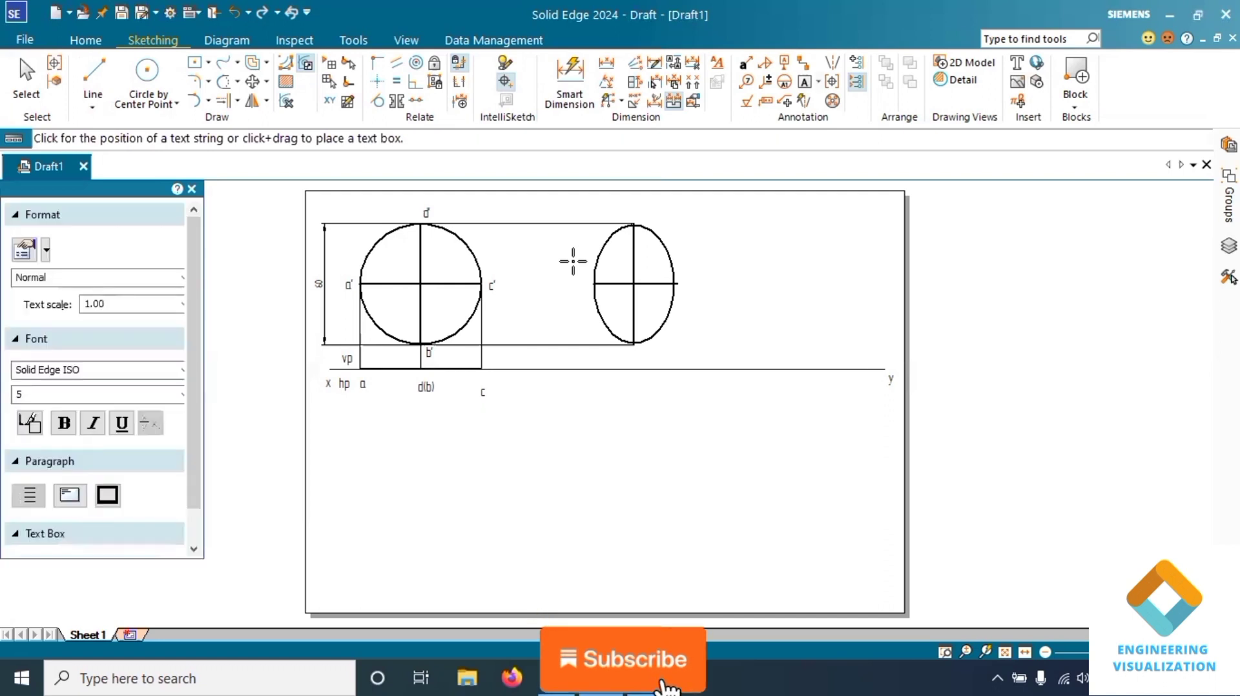
{"action": "left_click", "coordinate": [577, 271]}
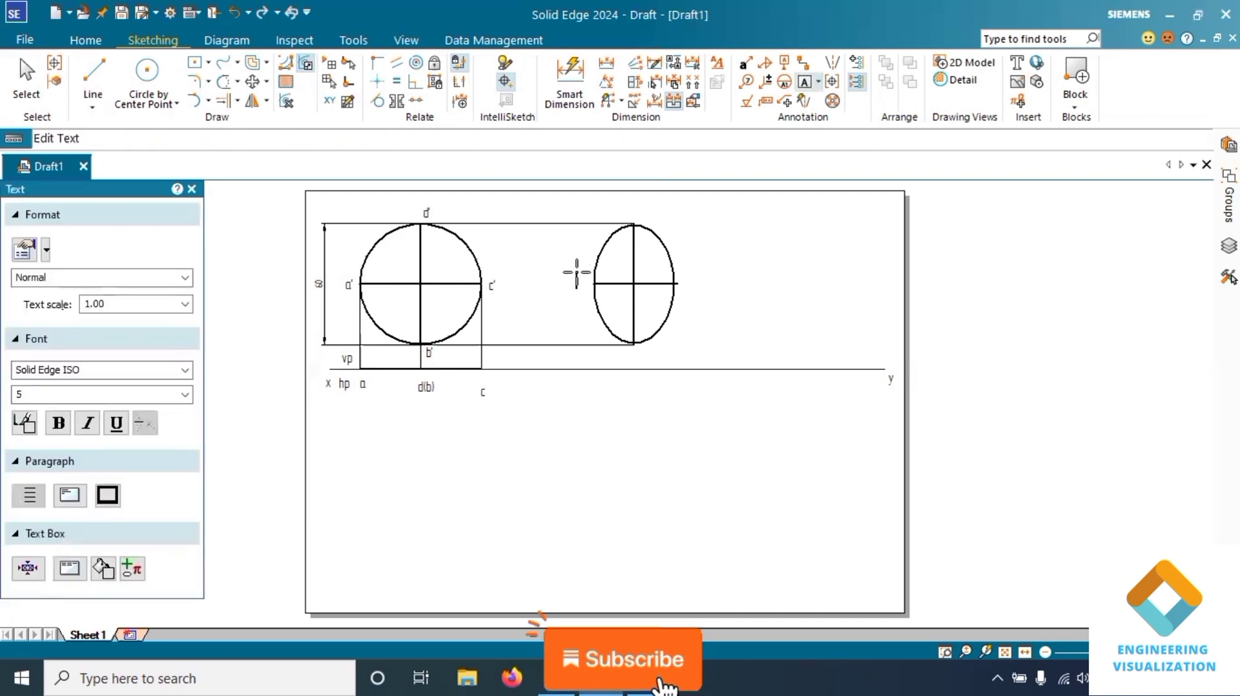
{"action": "type", "text": "a'"}
{"action": "left_click", "coordinate": [640, 347]}
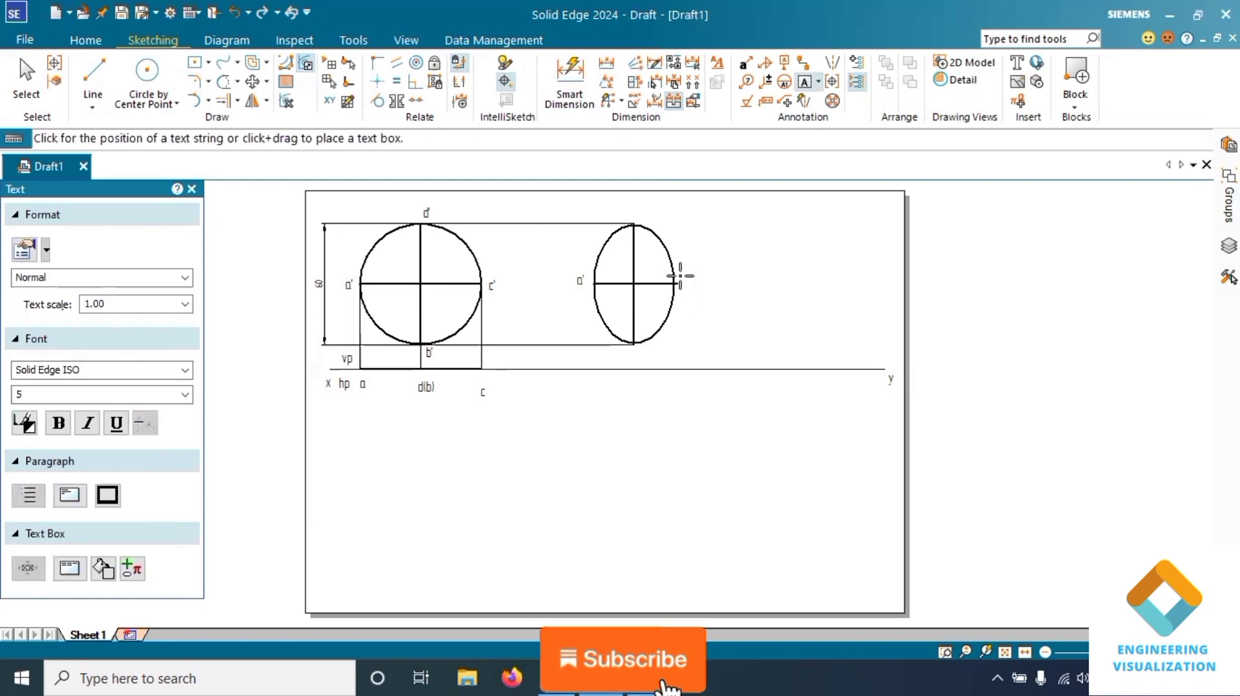
{"action": "left_click", "coordinate": [640, 210]}
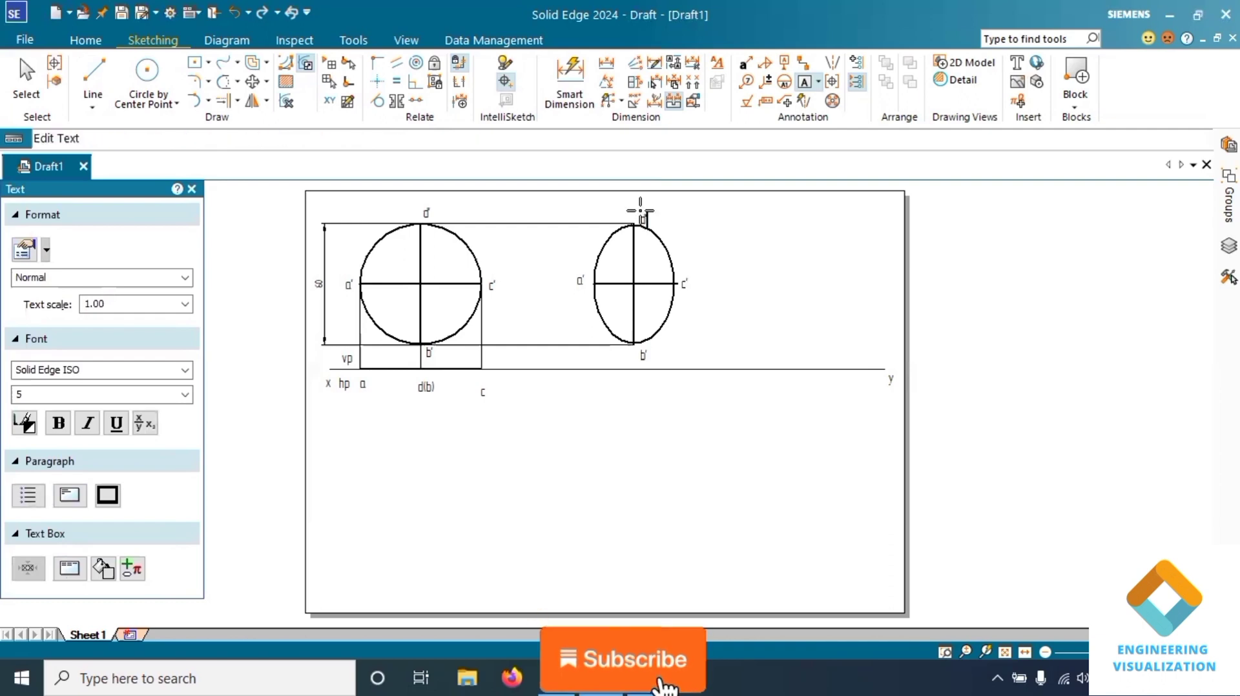
{"action": "type", "text": "d"}
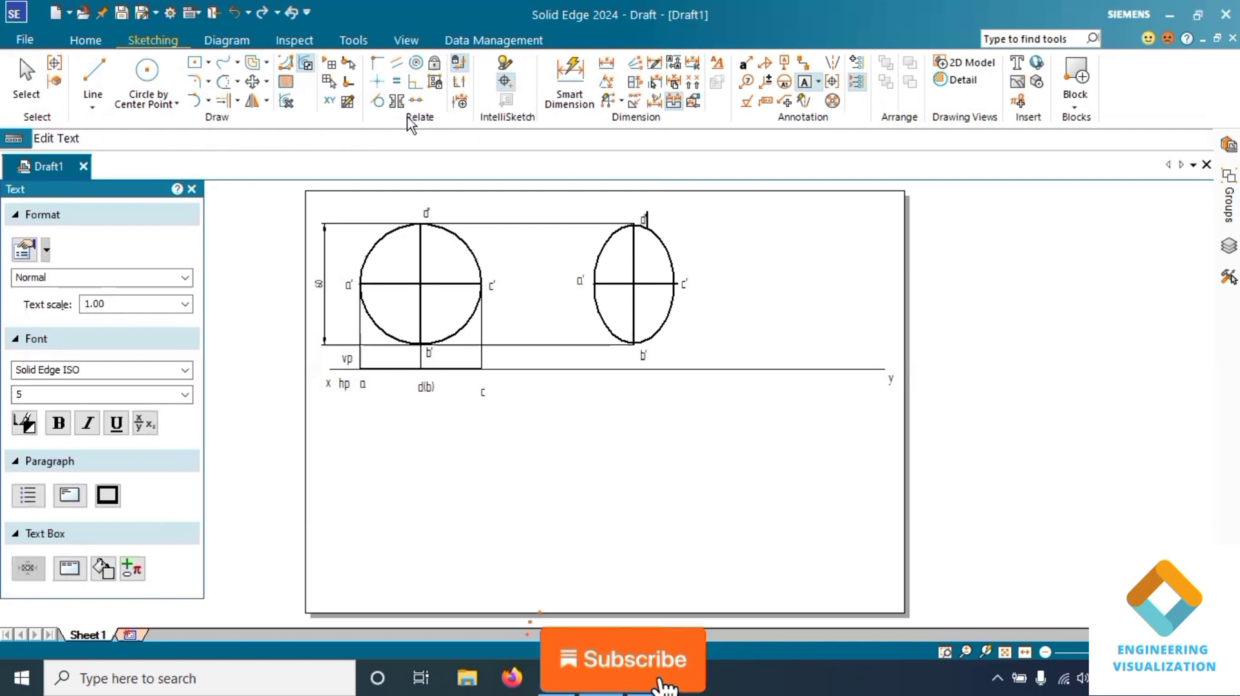
- Draw a vertical 0.13 mm wide projector from the ellipse's a' point down to well below the xy line
{"action": "left_click", "coordinate": [95, 77]}
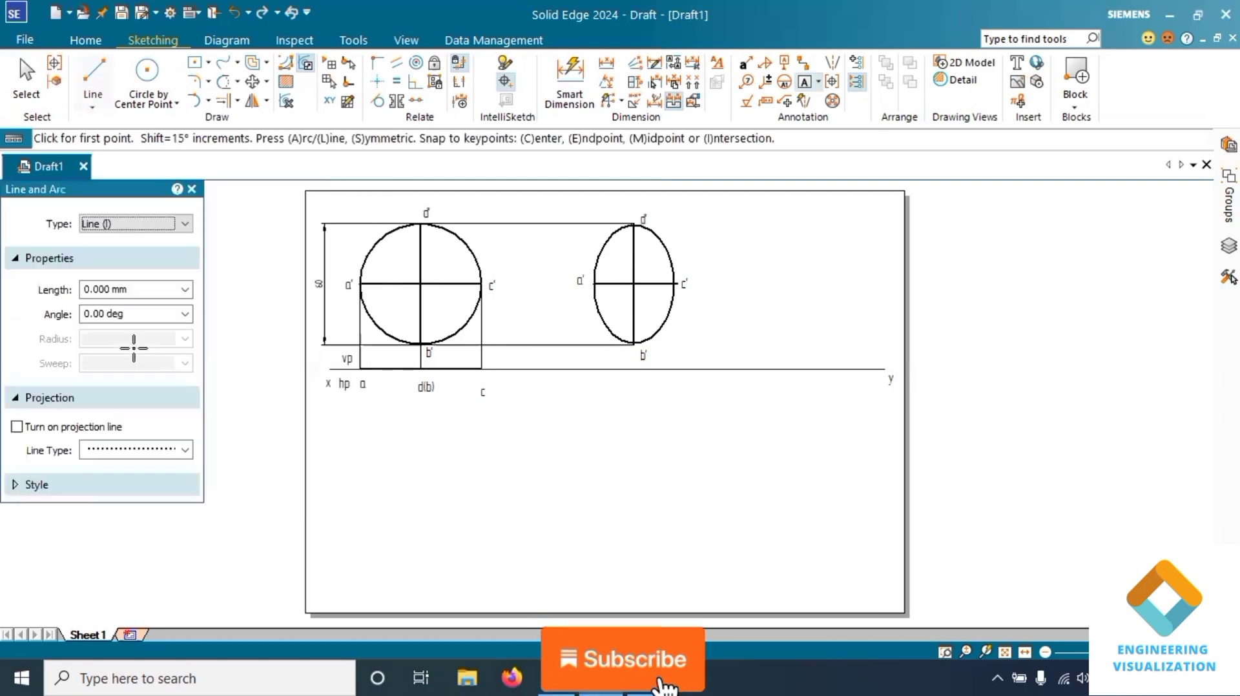
{"action": "left_click", "coordinate": [129, 495]}
{"action": "left_click", "coordinate": [186, 568]}
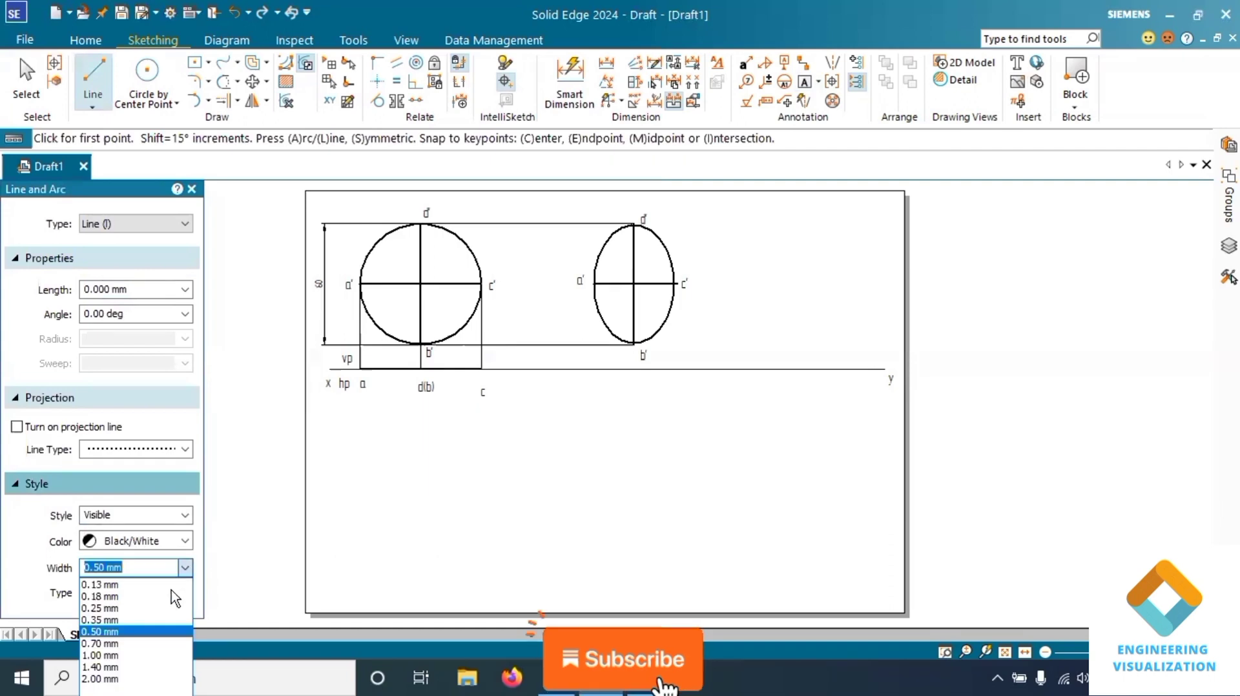
{"action": "left_click", "coordinate": [123, 583]}
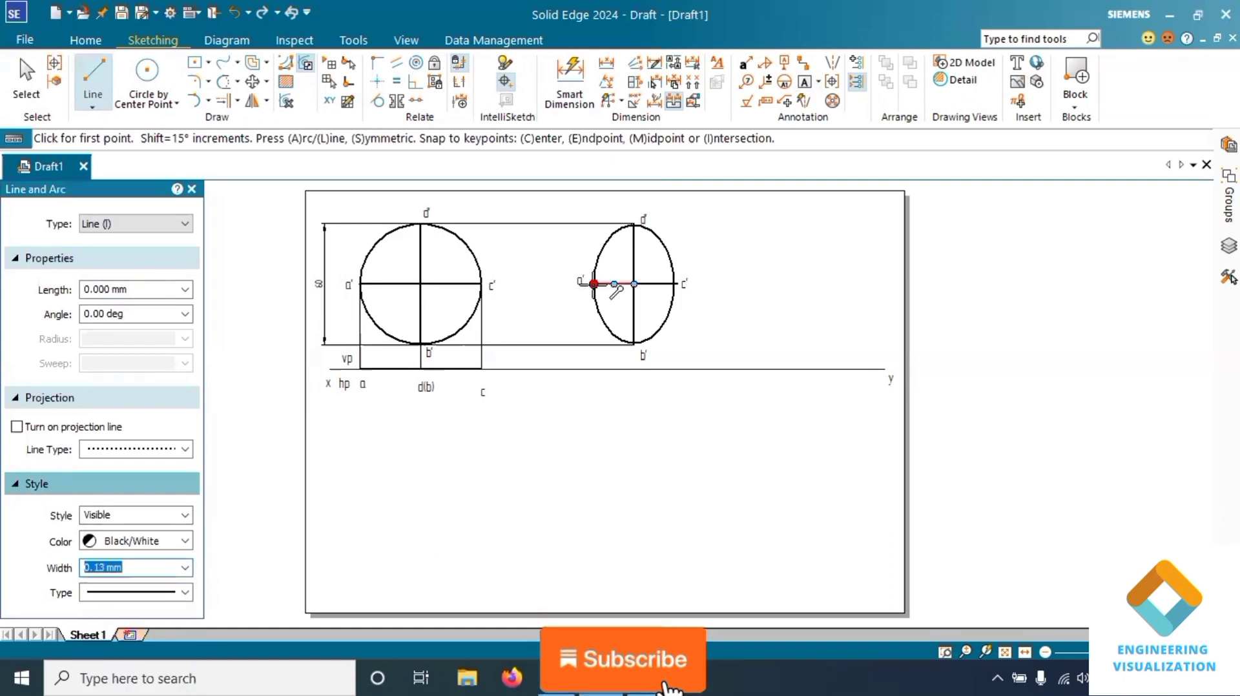
{"action": "left_click", "coordinate": [593, 283]}
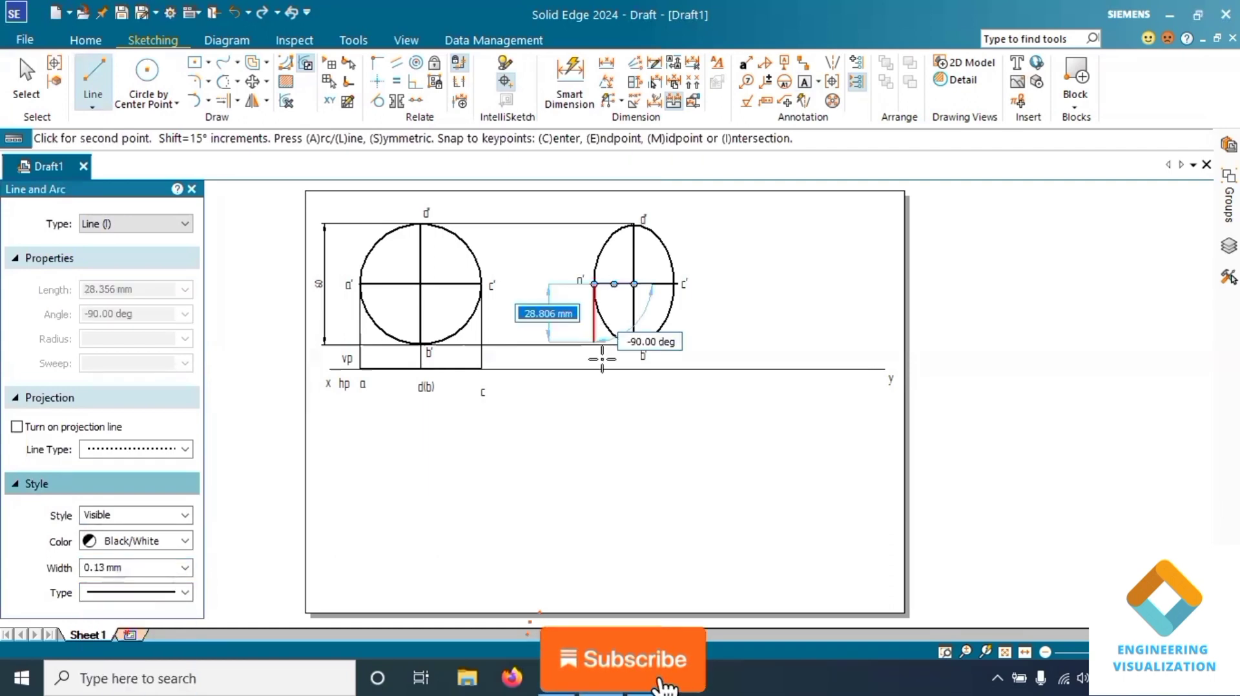
{"action": "left_click", "coordinate": [594, 463]}
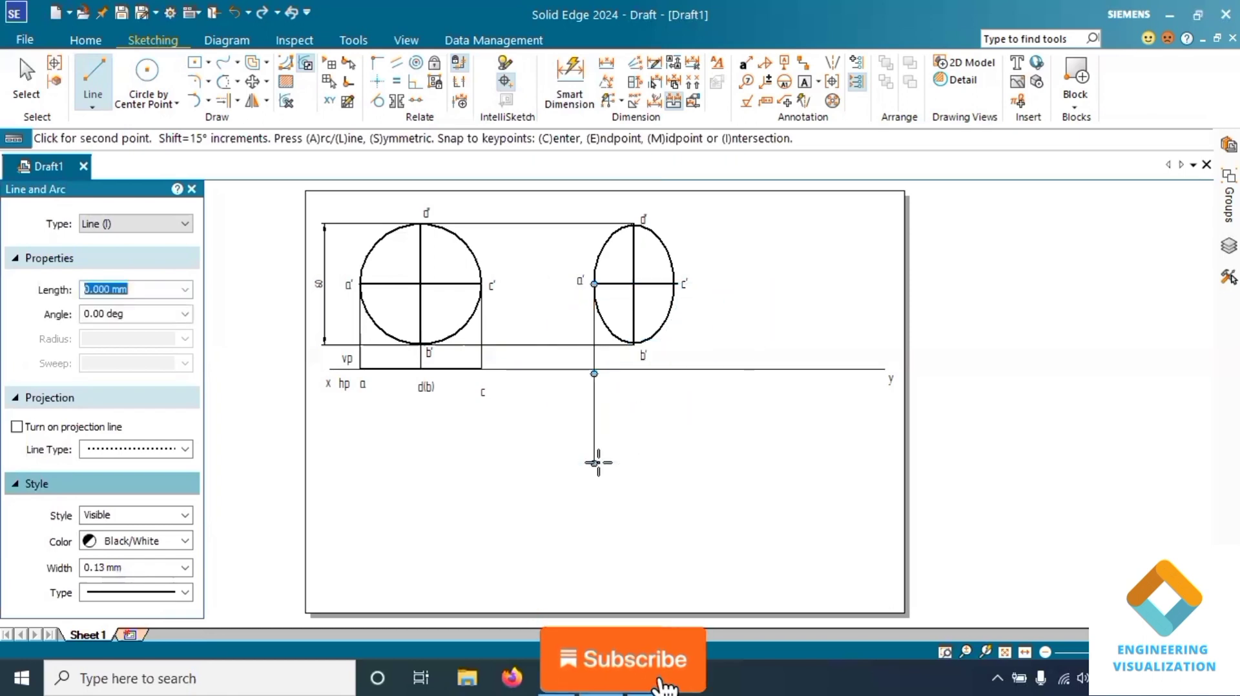
{"action": "right_click", "coordinate": [595, 462]}
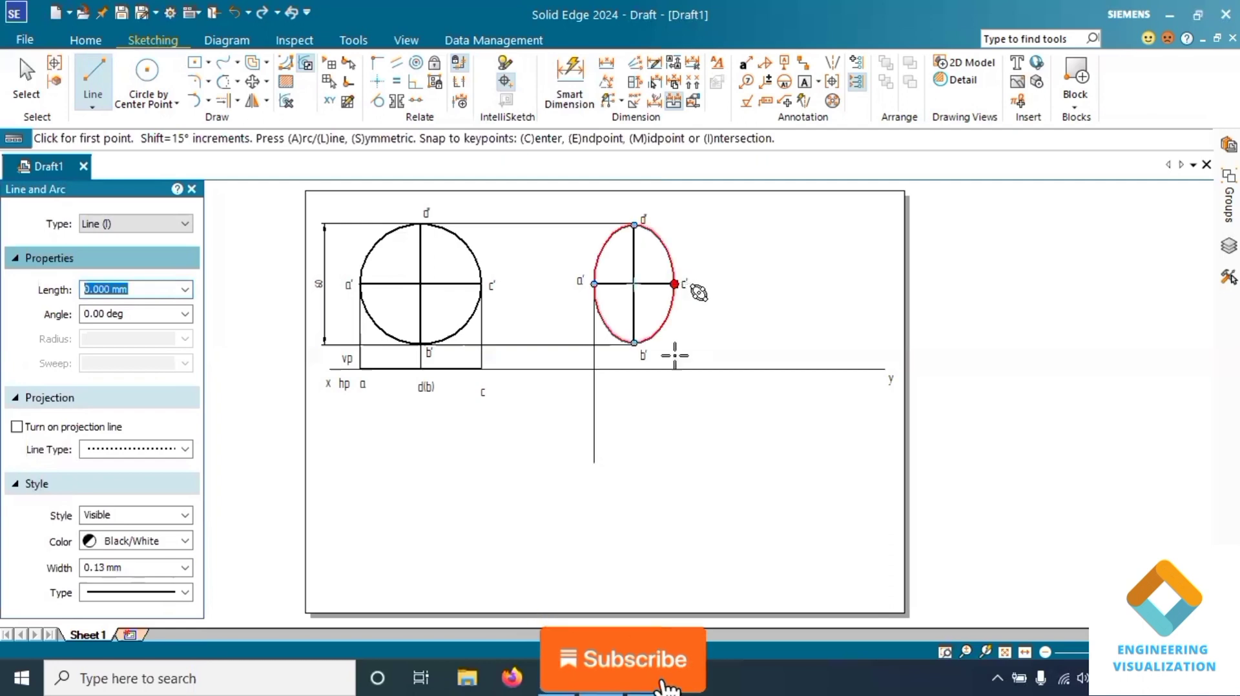
- Draw a vertical projector about 112 mm long from the ellipse's c' point down past the xy line
{"action": "left_click", "coordinate": [675, 284]}
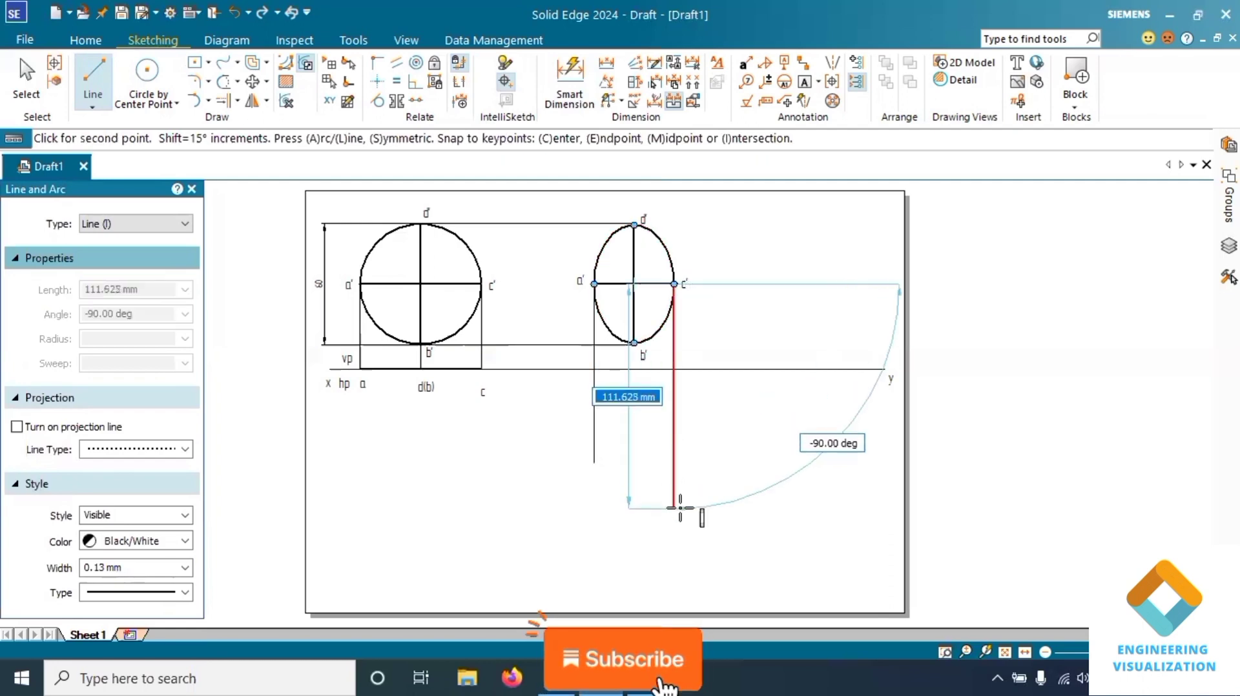
{"action": "left_click", "coordinate": [674, 509]}
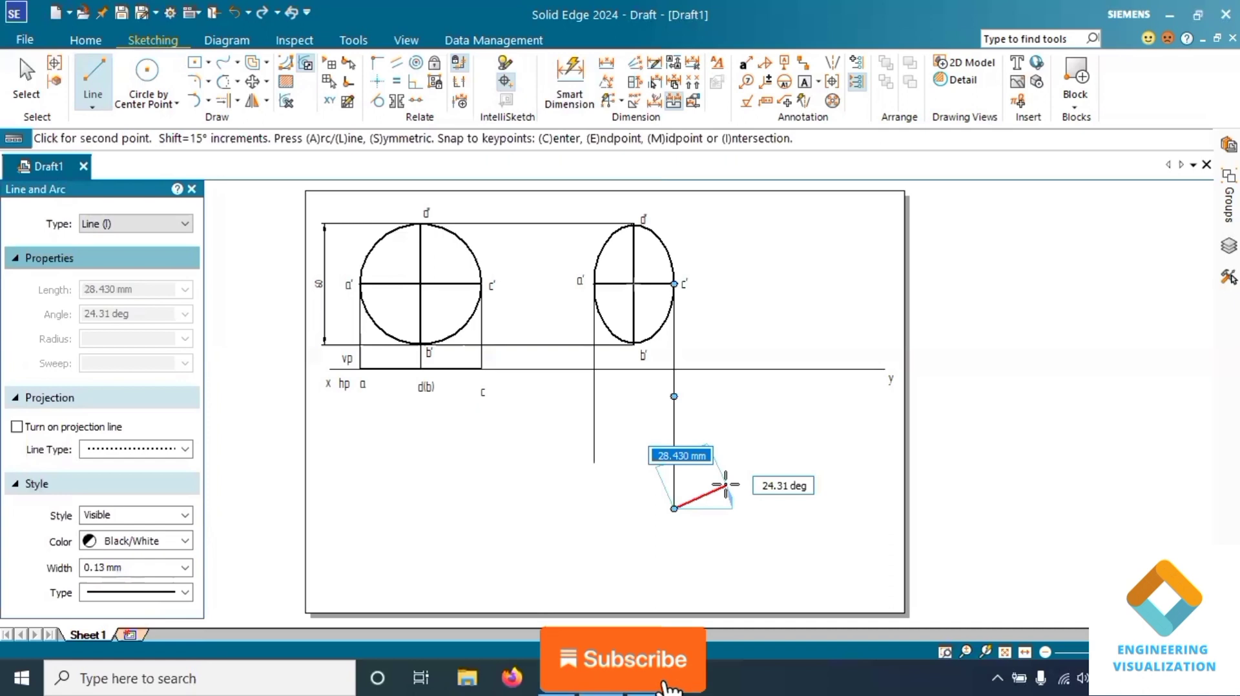
{"action": "key", "text": "Escape"}
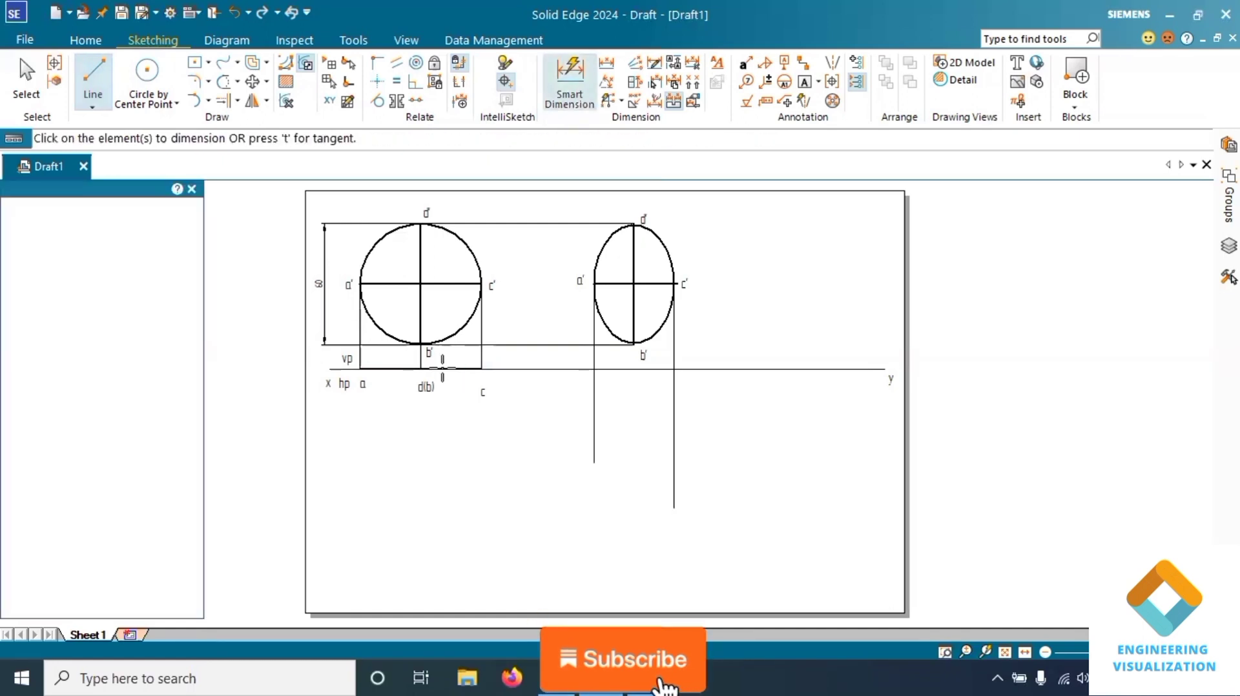
- Dimension the length of the lamina's edge view on the xy line, placing the dimension below its labels
{"action": "left_click", "coordinate": [442, 370]}
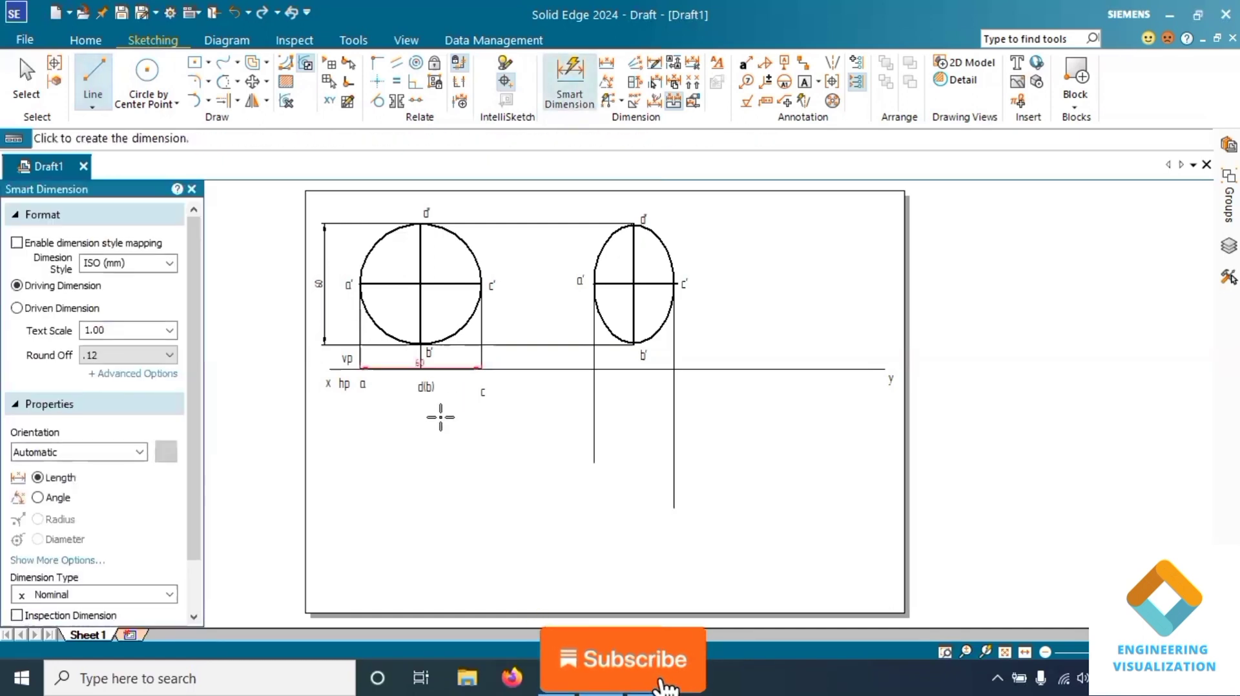
{"action": "left_click", "coordinate": [441, 417]}
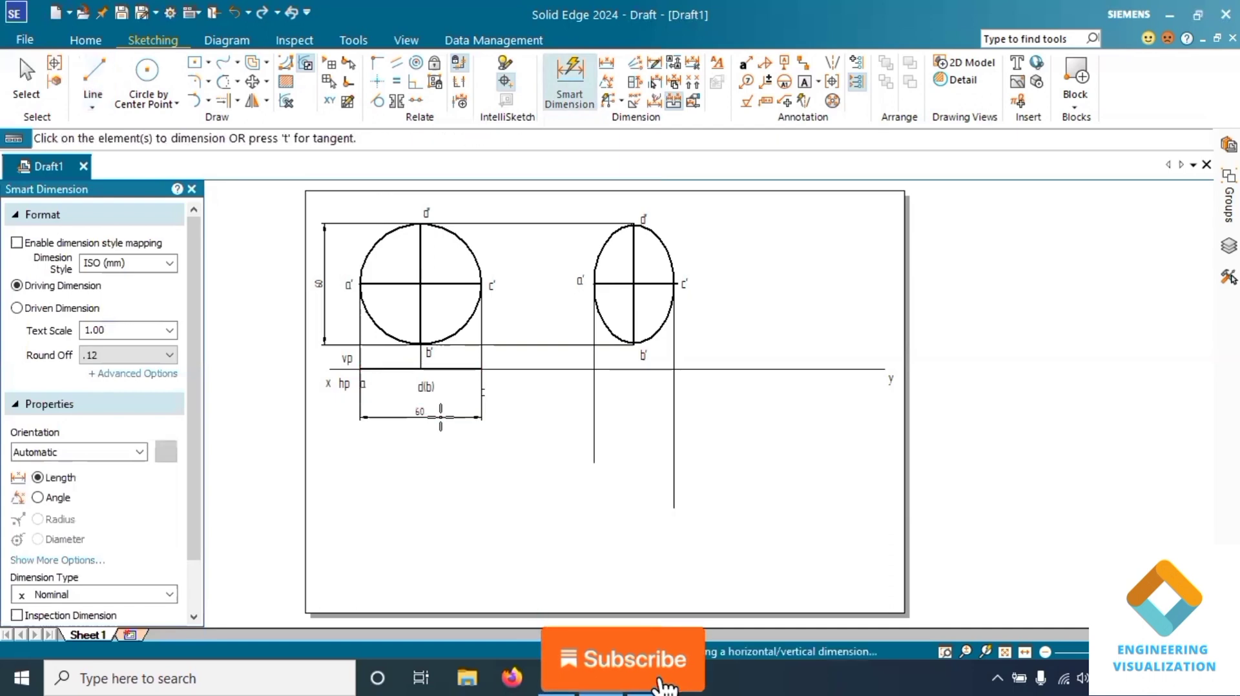
- Draw a center-point arc of 60 mm radius, centred where the a' projector meets the xy line and cutting the c' projector
{"action": "left_click", "coordinate": [208, 101]}
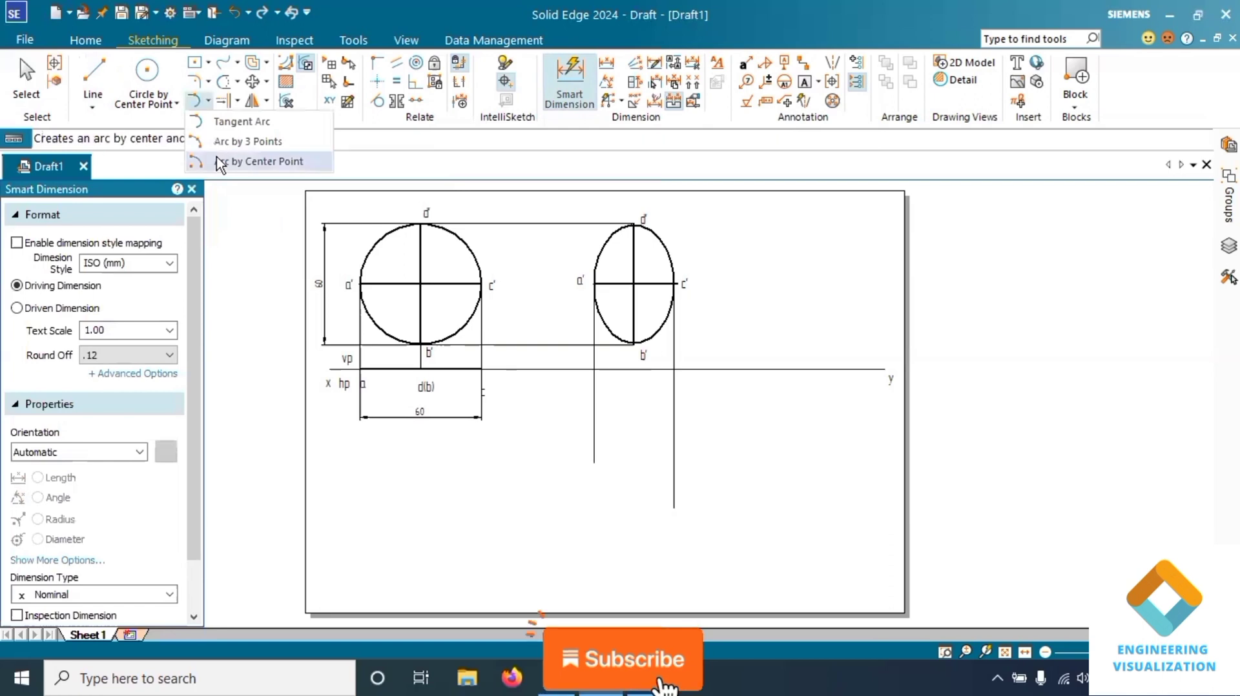
{"action": "left_click", "coordinate": [221, 165]}
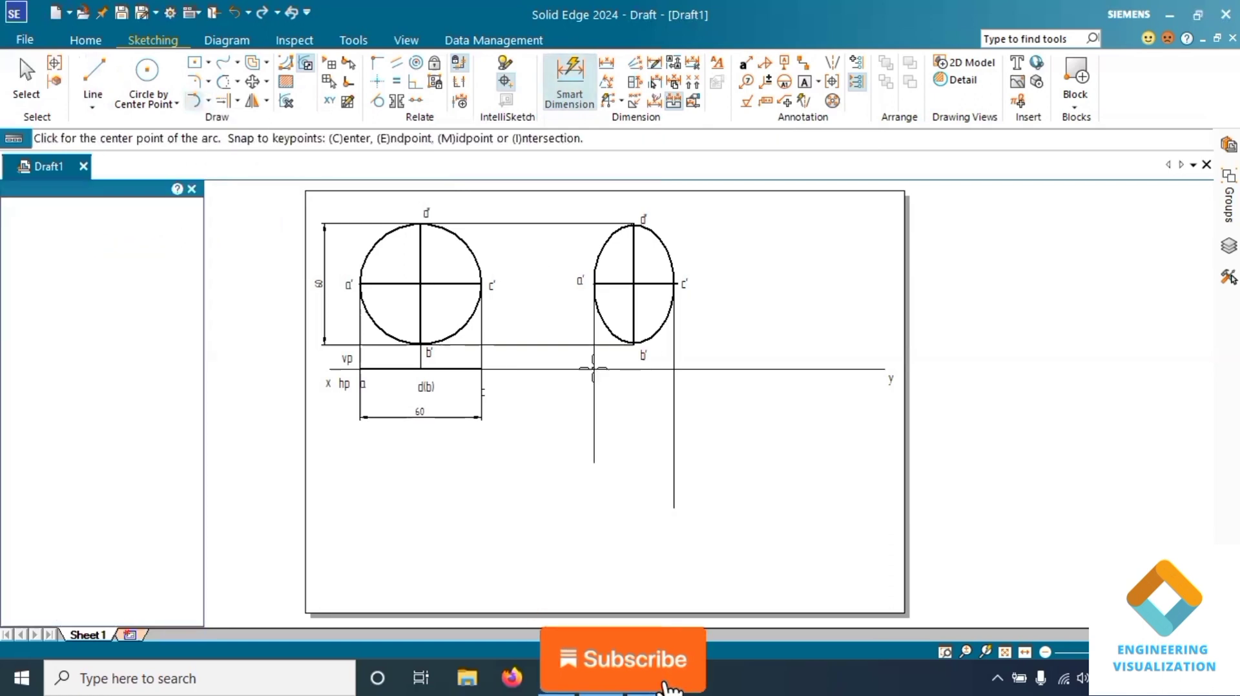
{"action": "left_click", "coordinate": [594, 373]}
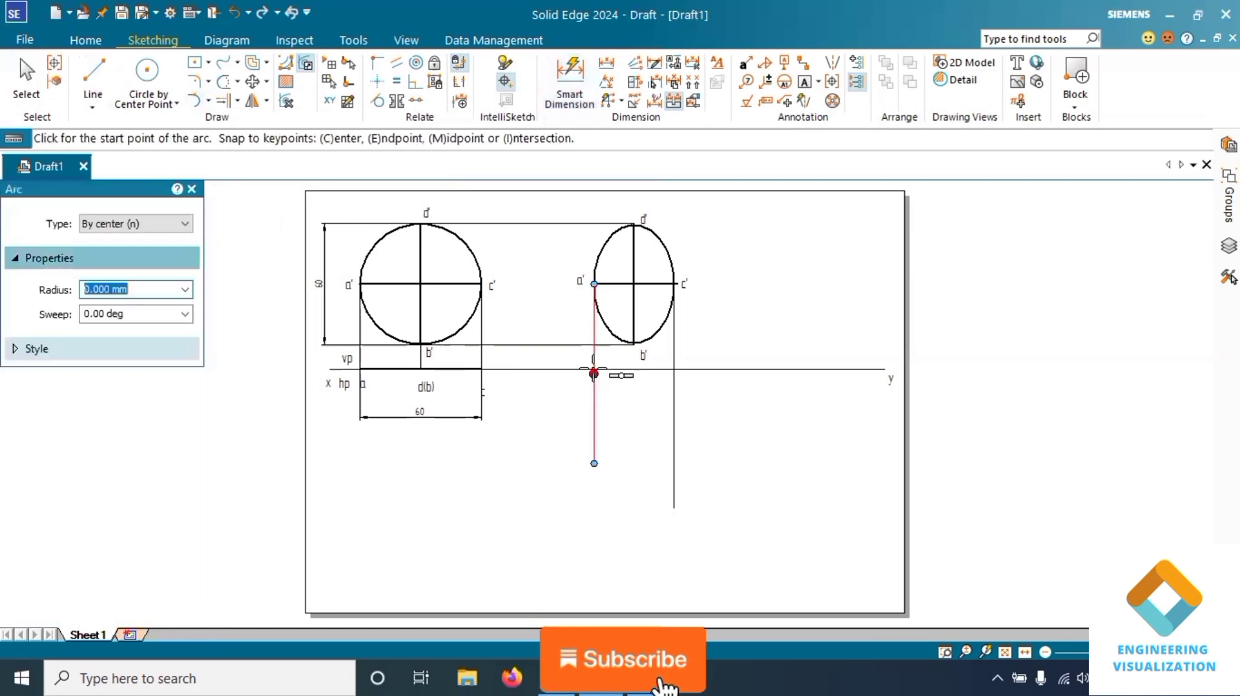
{"action": "left_click", "coordinate": [682, 446]}
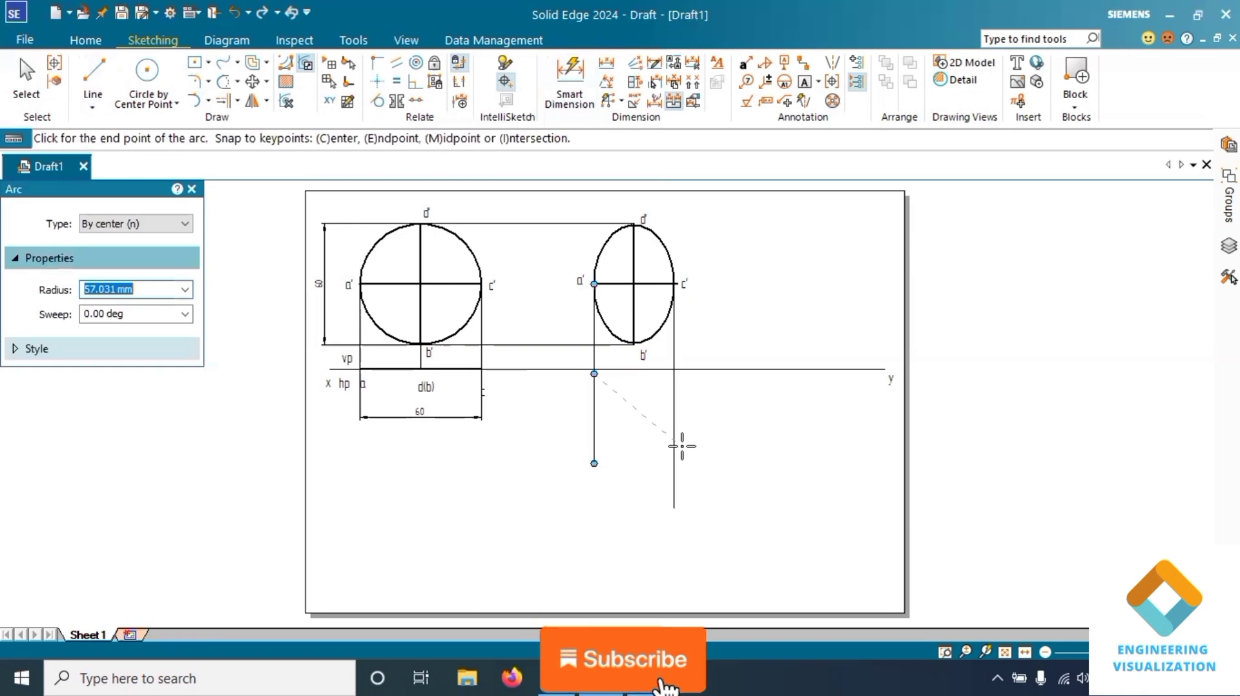
{"action": "type", "text": "50"}
{"action": "key", "text": "Return"}
{"action": "type", "text": "60"}
{"action": "key", "text": "Return"}
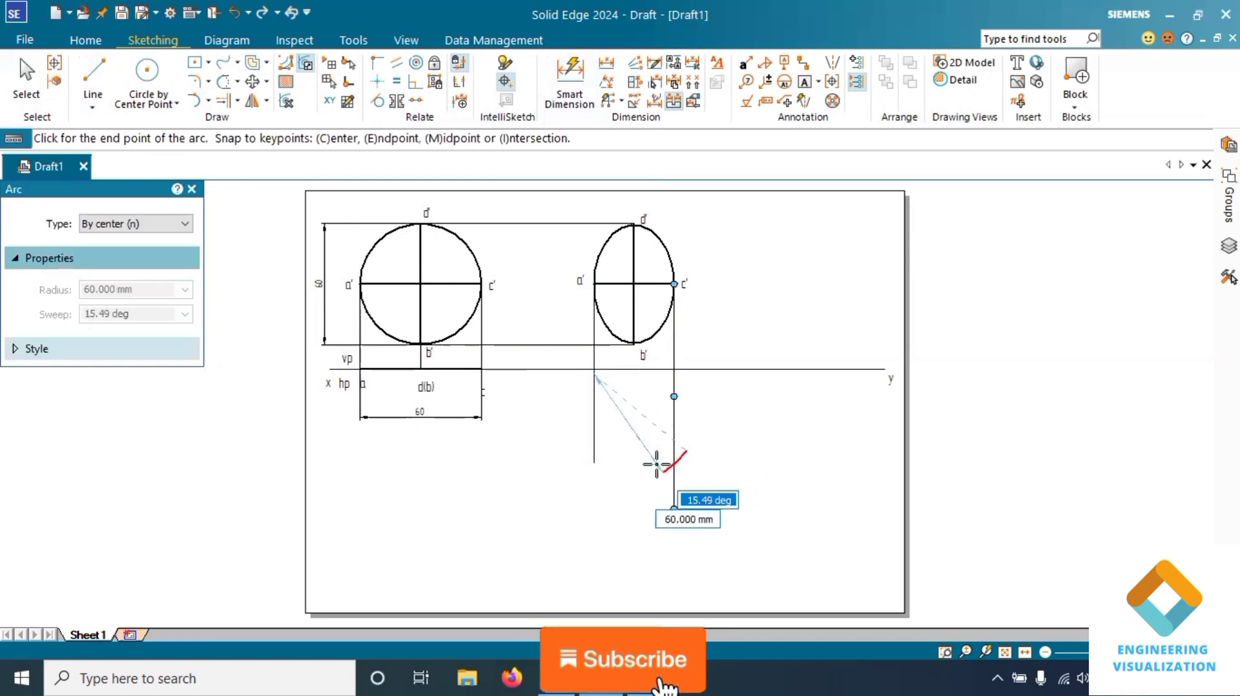
{"action": "left_click", "coordinate": [656, 465]}
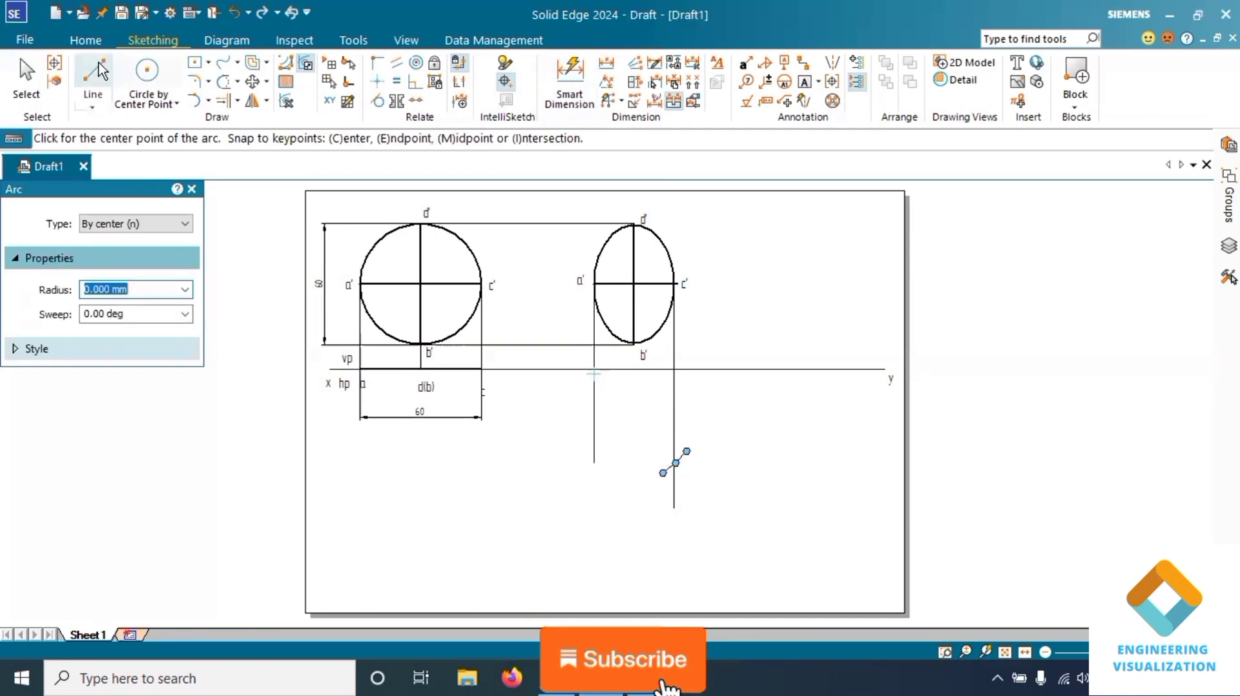
{"action": "key", "text": "Escape"}
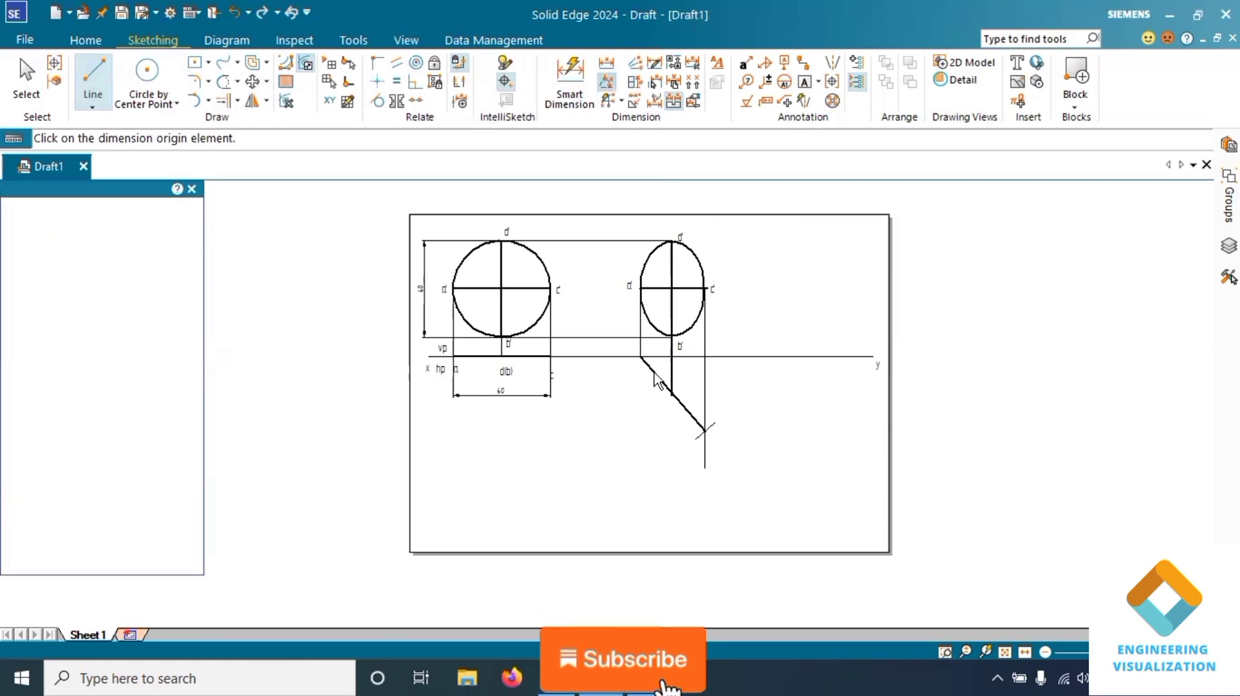
- Add an angle dimension between the inclined top-view line and the xy line
{"action": "left_click", "coordinate": [647, 364]}
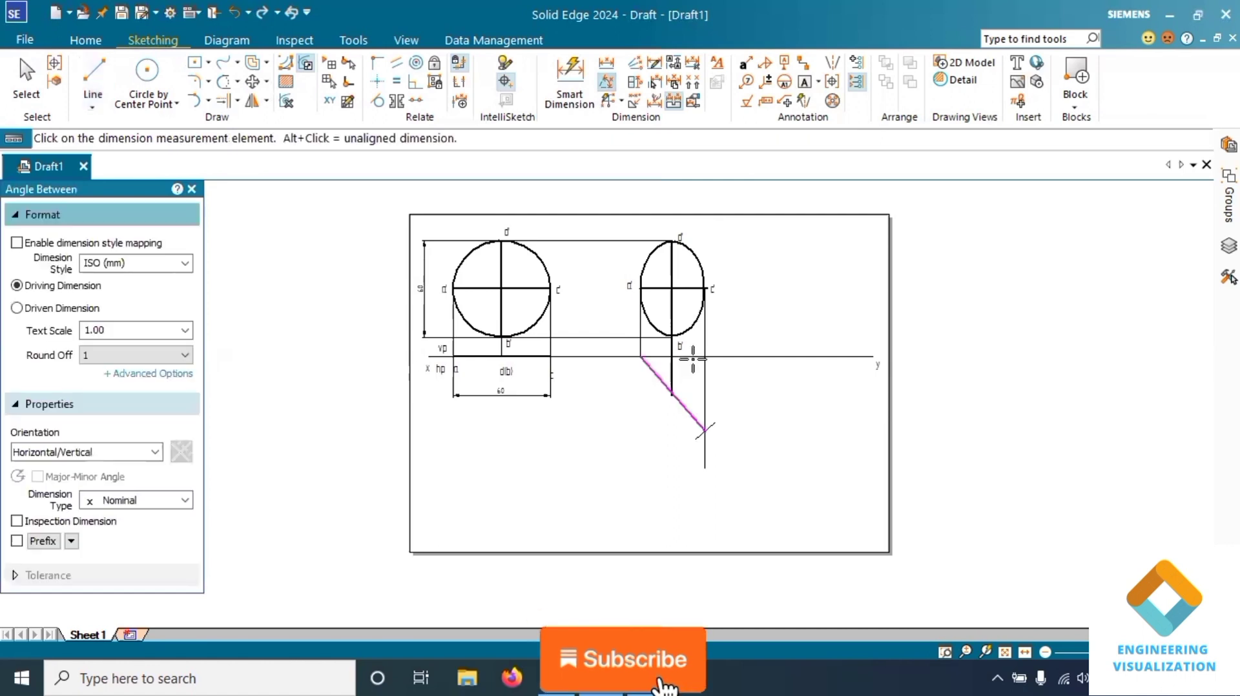
{"action": "left_click", "coordinate": [692, 357]}
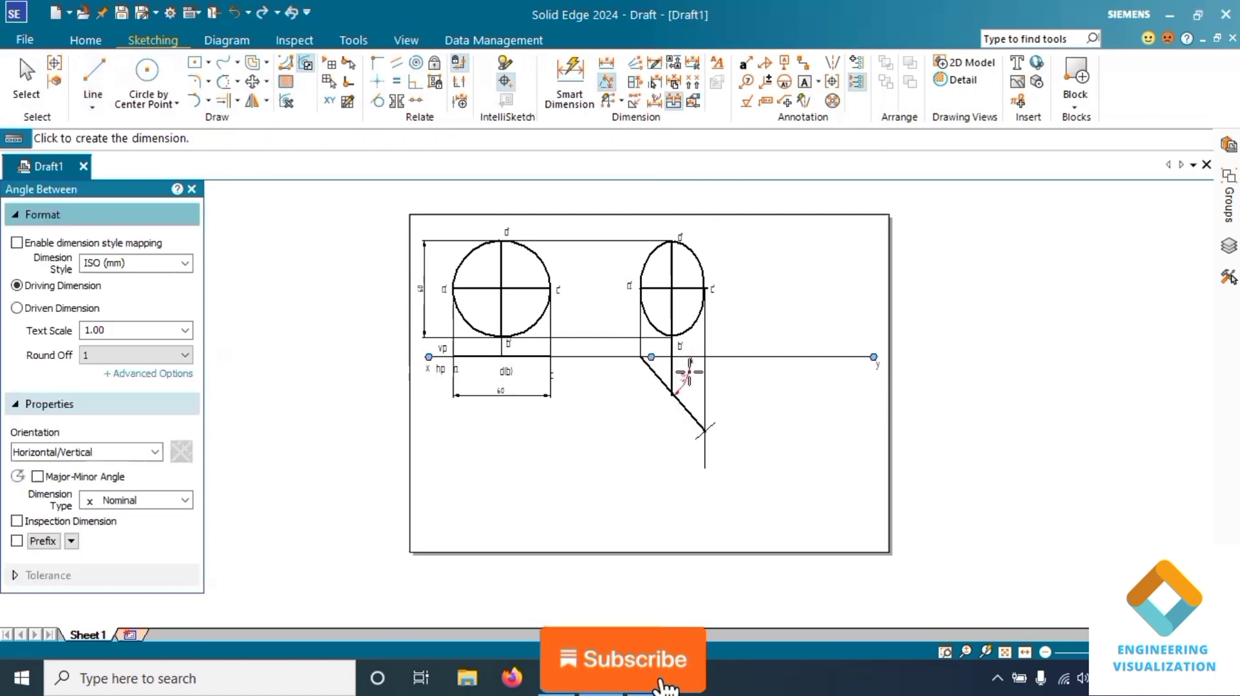
{"action": "left_click", "coordinate": [689, 372]}
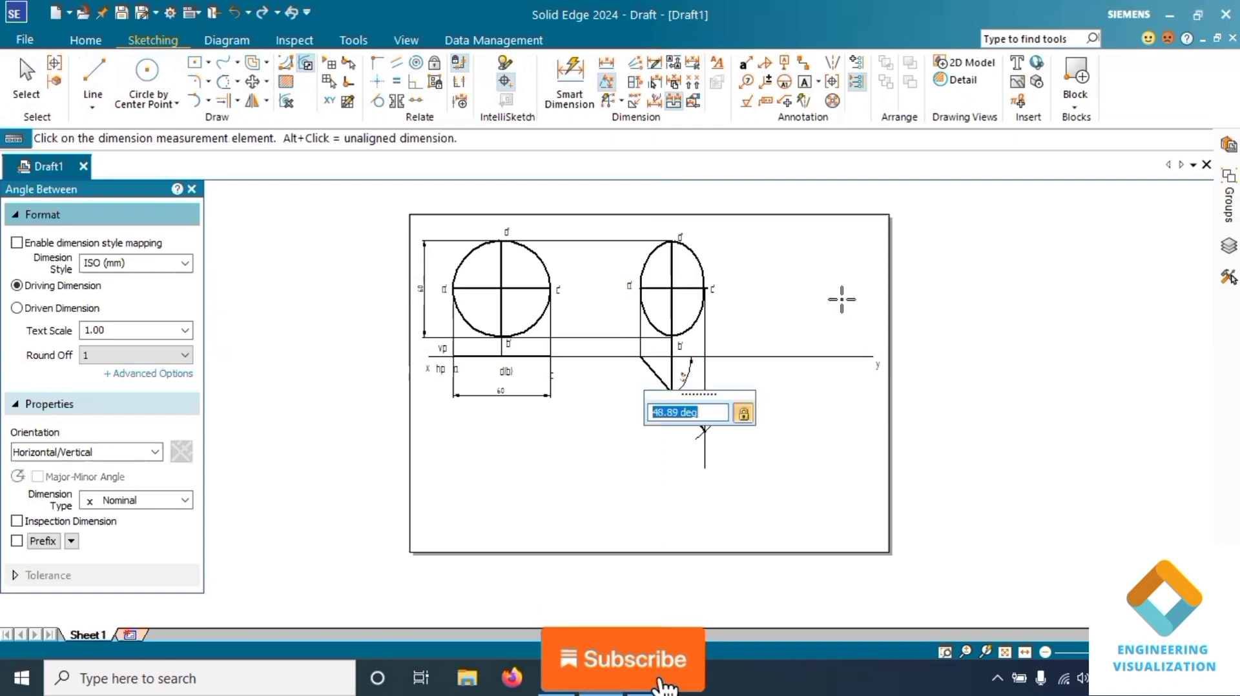
{"action": "right_click", "coordinate": [841, 299]}
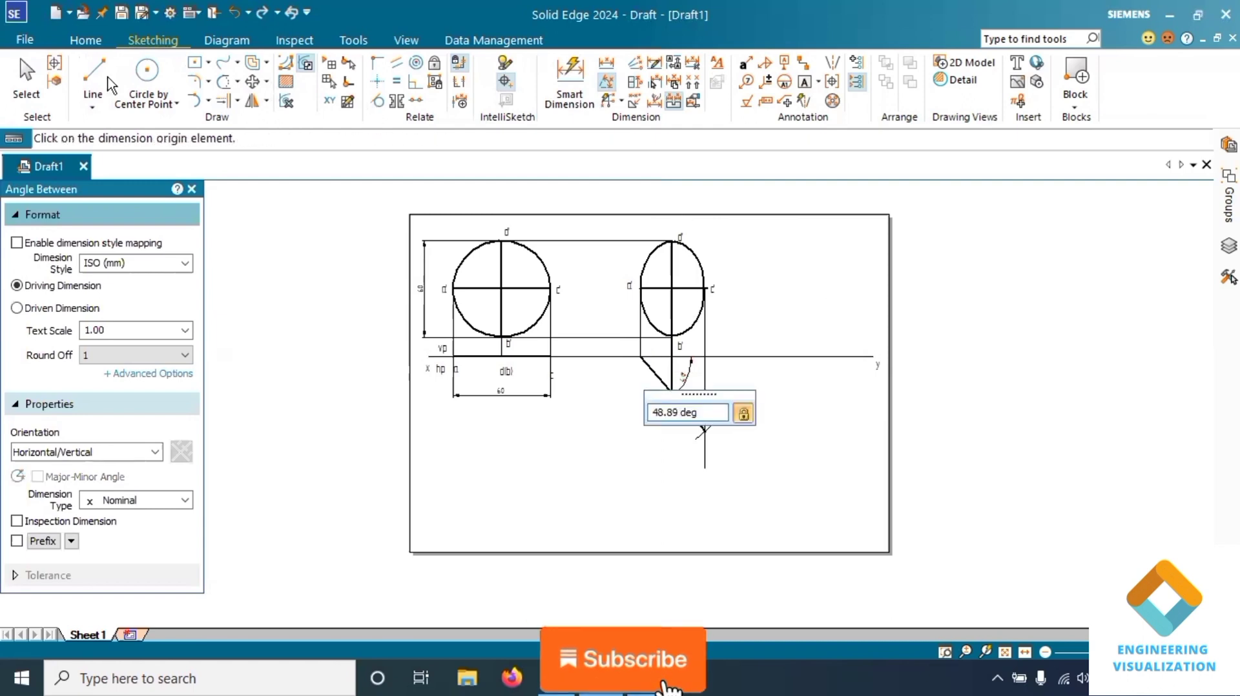
{"action": "left_click", "coordinate": [20, 81]}
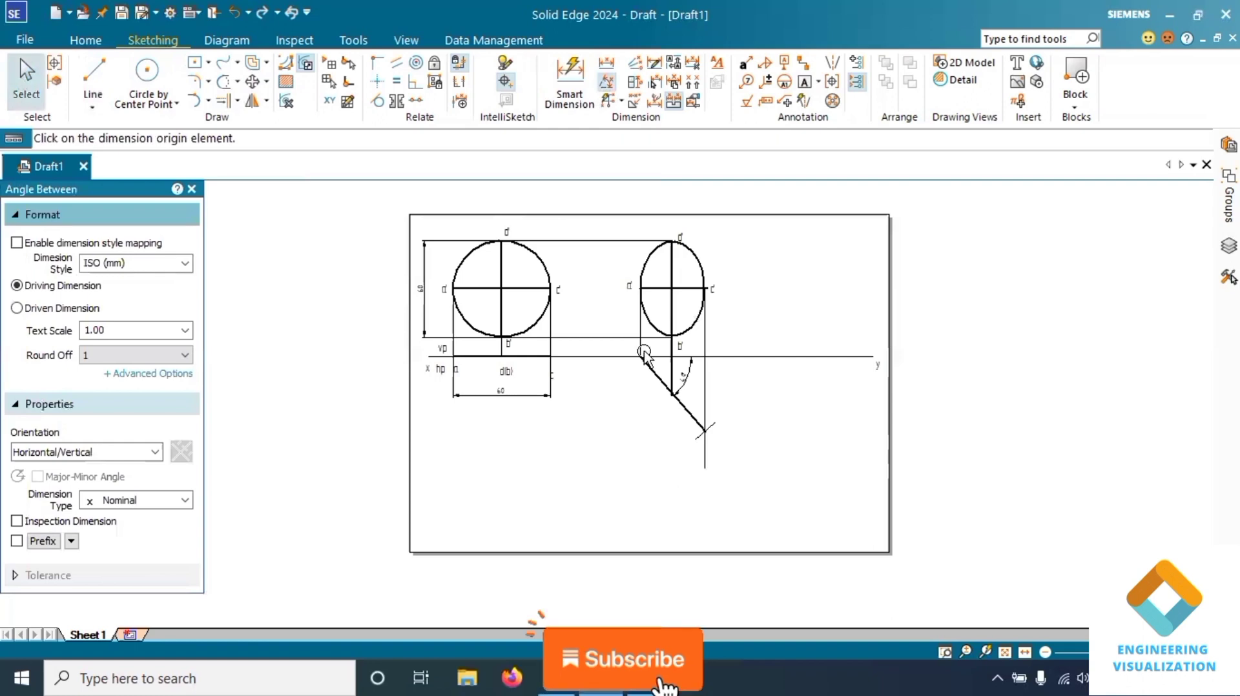
{"action": "key", "text": "Escape"}
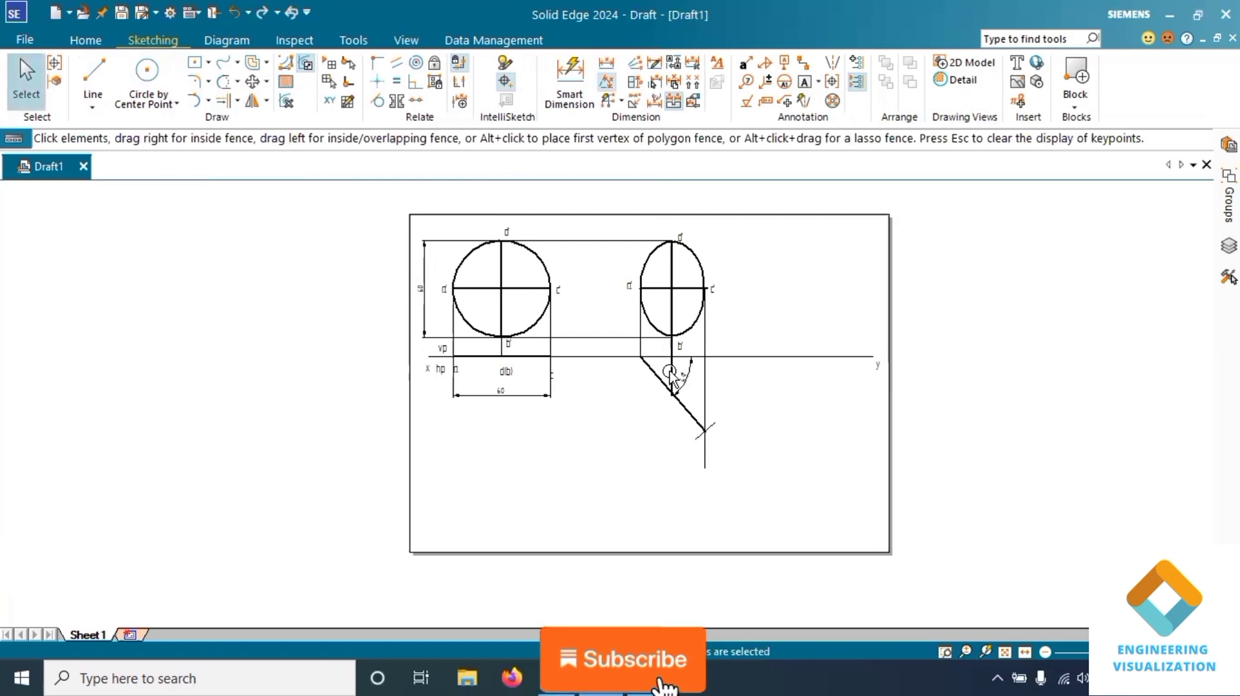
{"action": "left_click", "coordinate": [670, 373]}
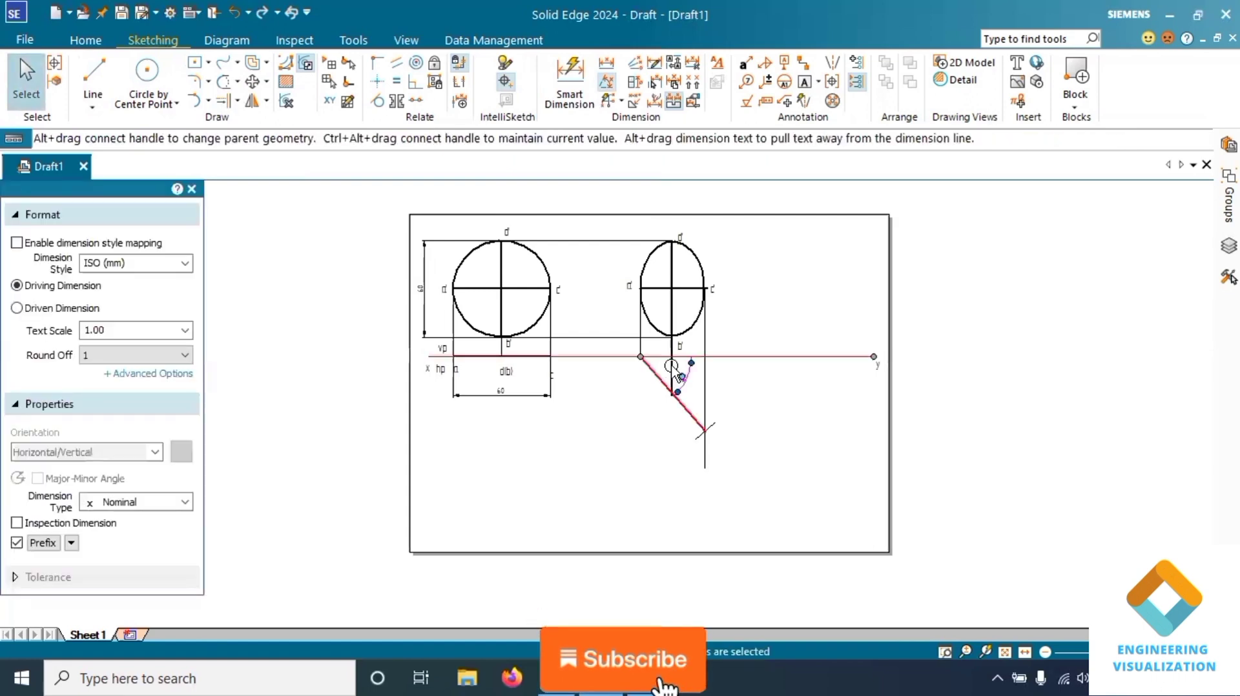
{"action": "left_click", "coordinate": [675, 368]}
{"action": "left_click", "coordinate": [670, 373]}
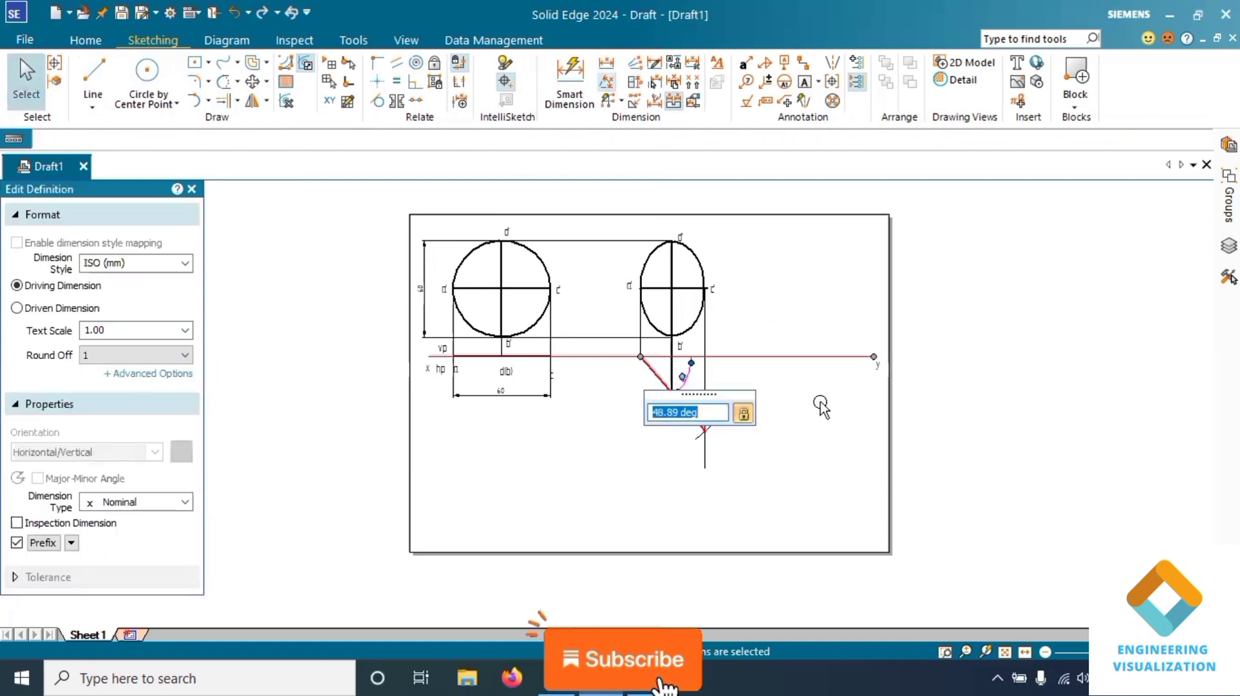
{"action": "key", "text": "Escape"}
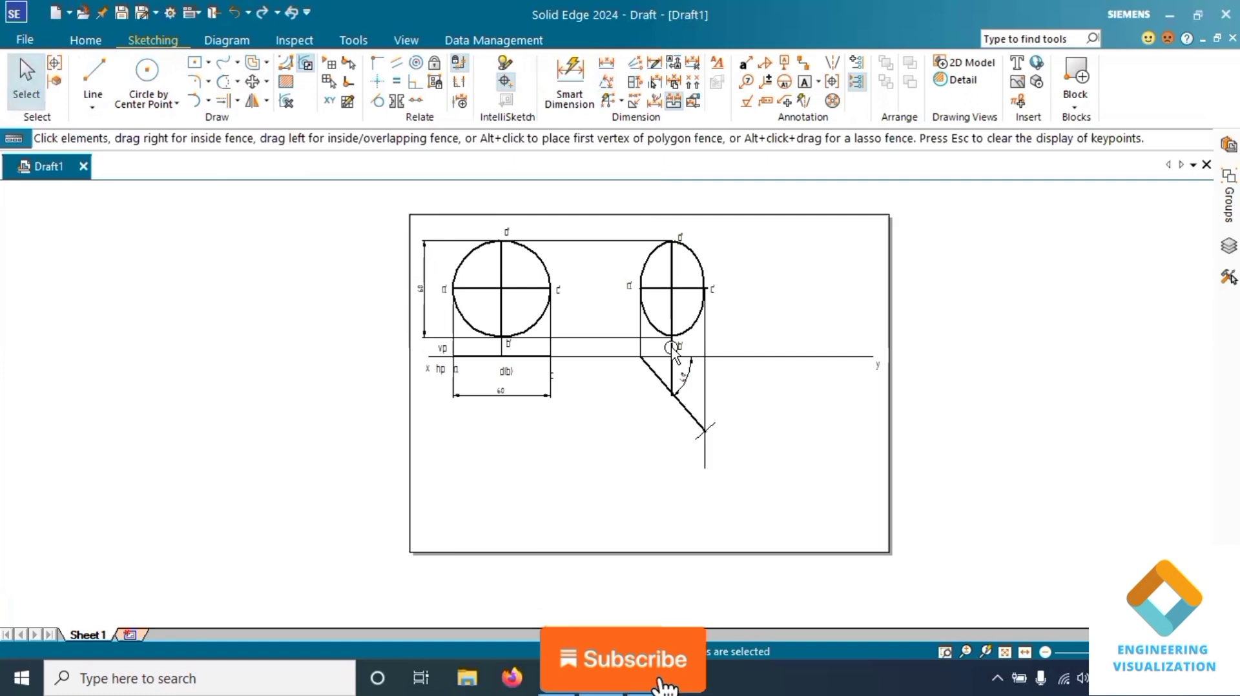
- Copy the ellipse with its horizontal axis and four labels about 65 mm toward y and 42 mm down, placing c' on the xy line
{"action": "left_click_drag", "start_coordinate": [673, 352], "coordinate": [614, 230]}
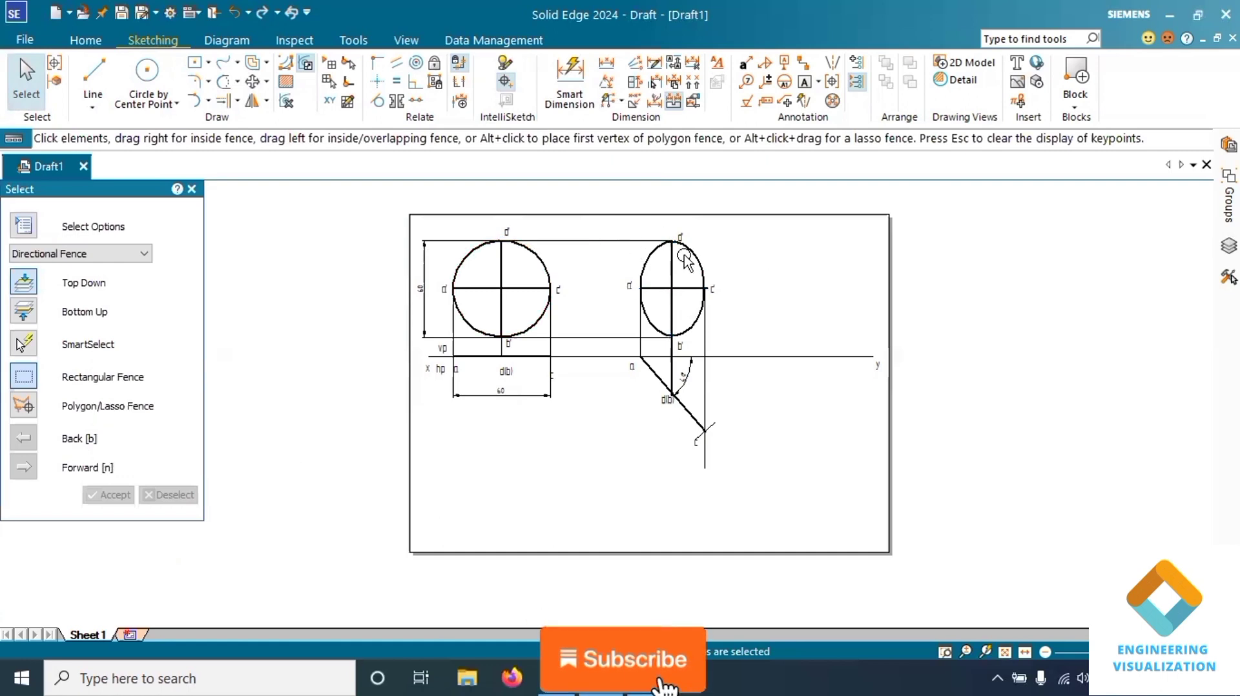
{"action": "left_click_drag", "start_coordinate": [600, 226], "coordinate": [746, 353]}
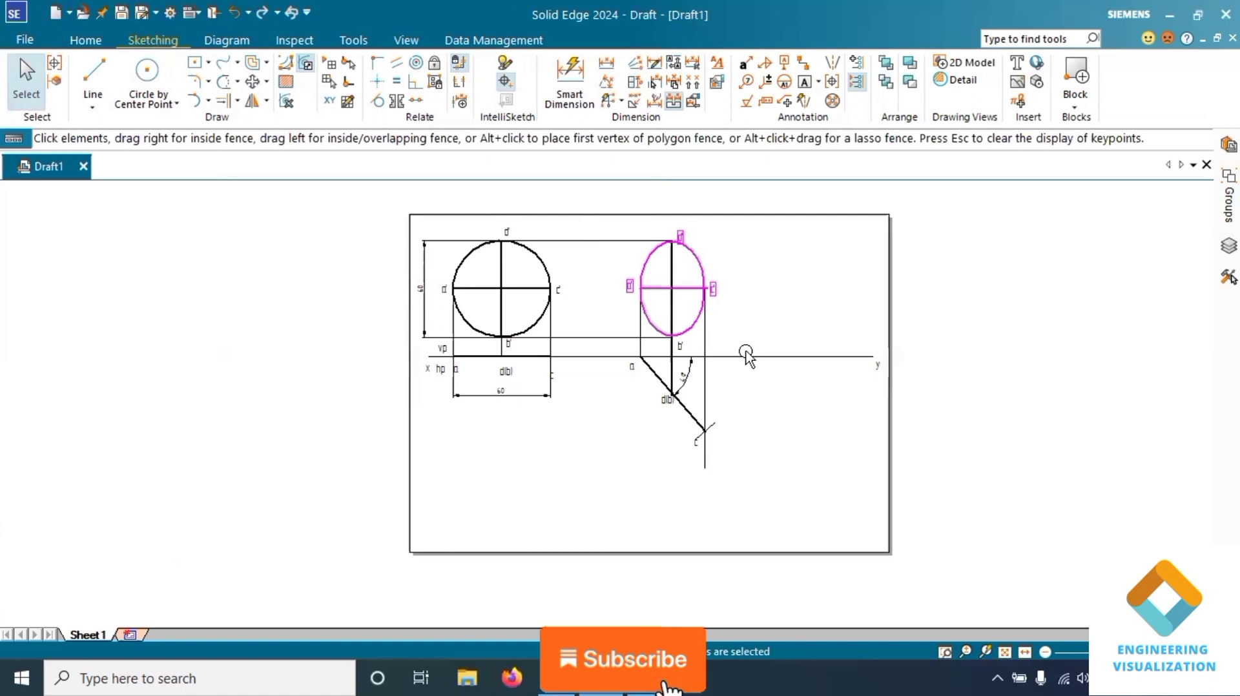
{"action": "left_click", "coordinate": [748, 337]}
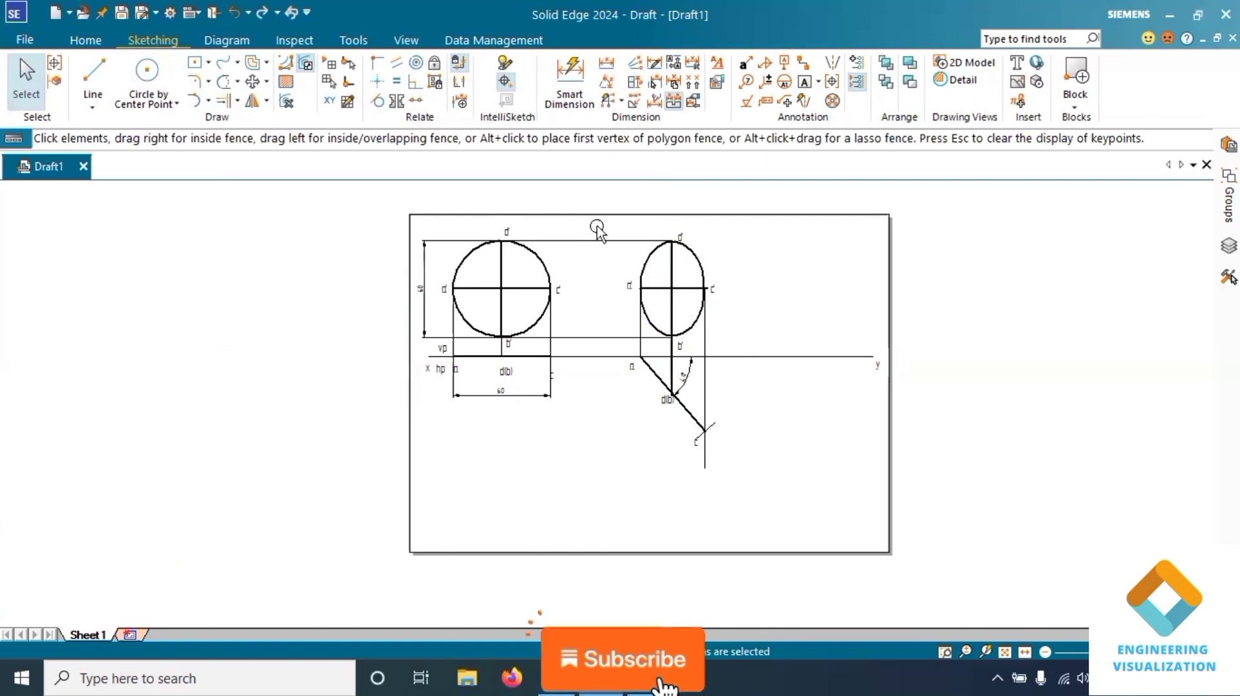
{"action": "key", "text": "Escape"}
{"action": "left_click_drag", "start_coordinate": [598, 226], "coordinate": [741, 354]}
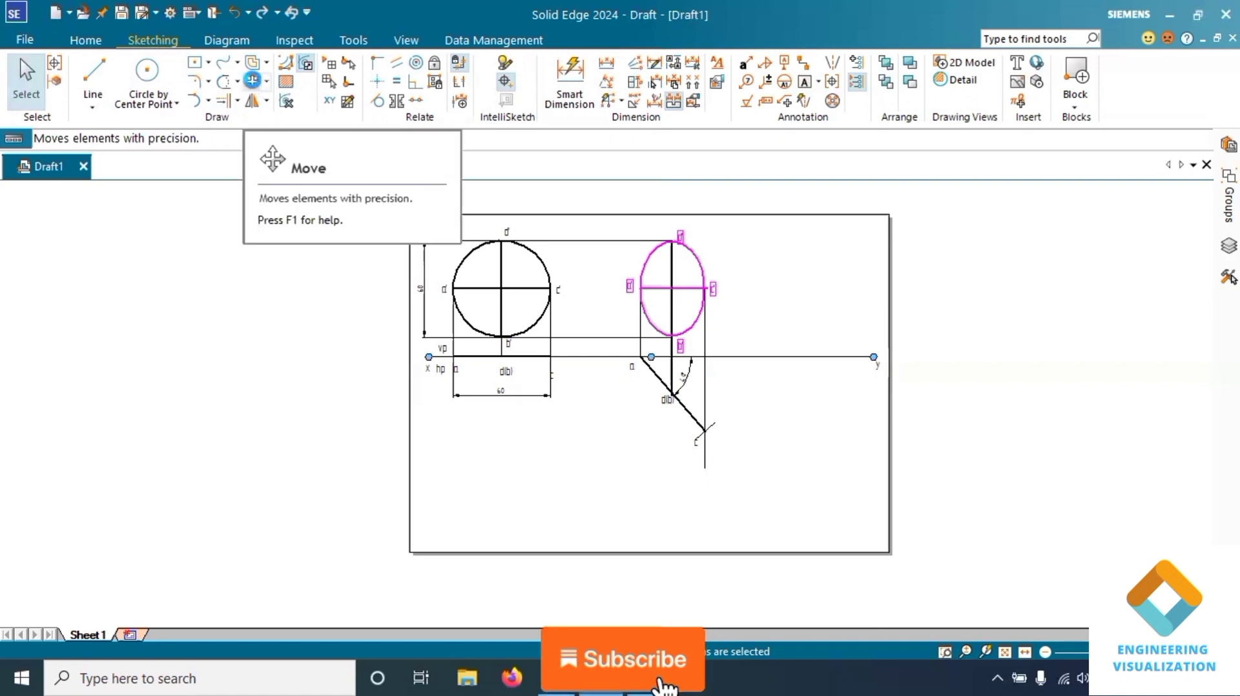
{"action": "left_click", "coordinate": [253, 82]}
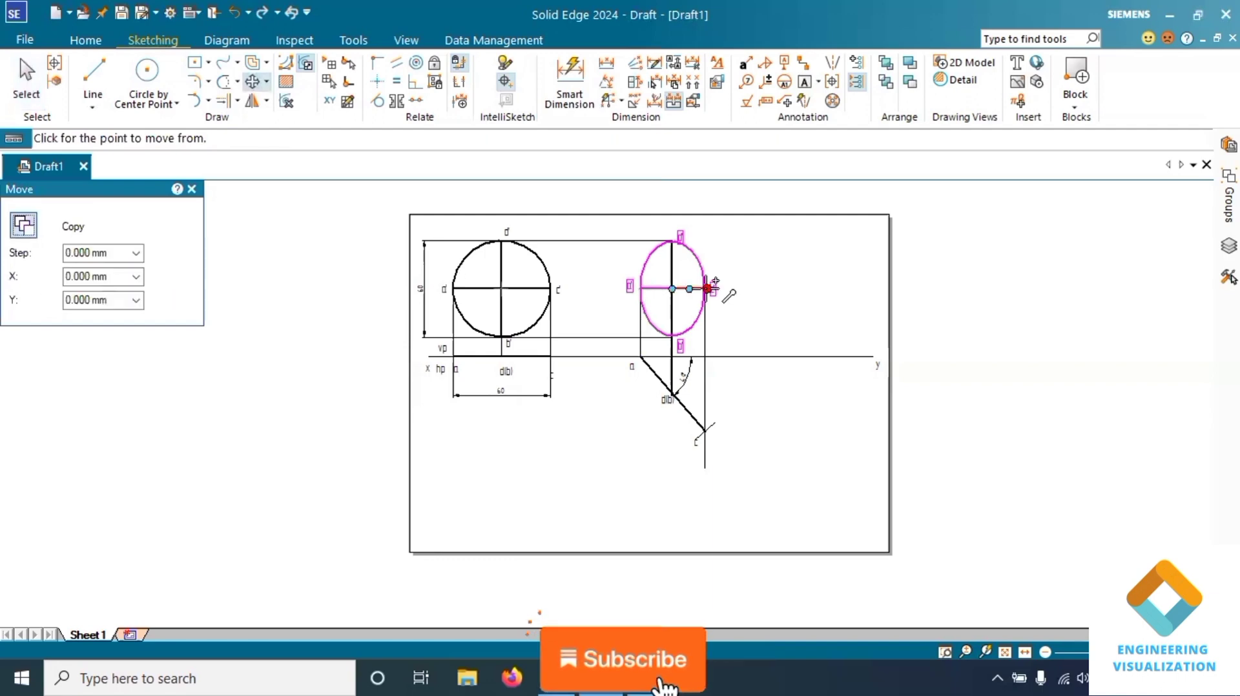
{"action": "left_click", "coordinate": [709, 289]}
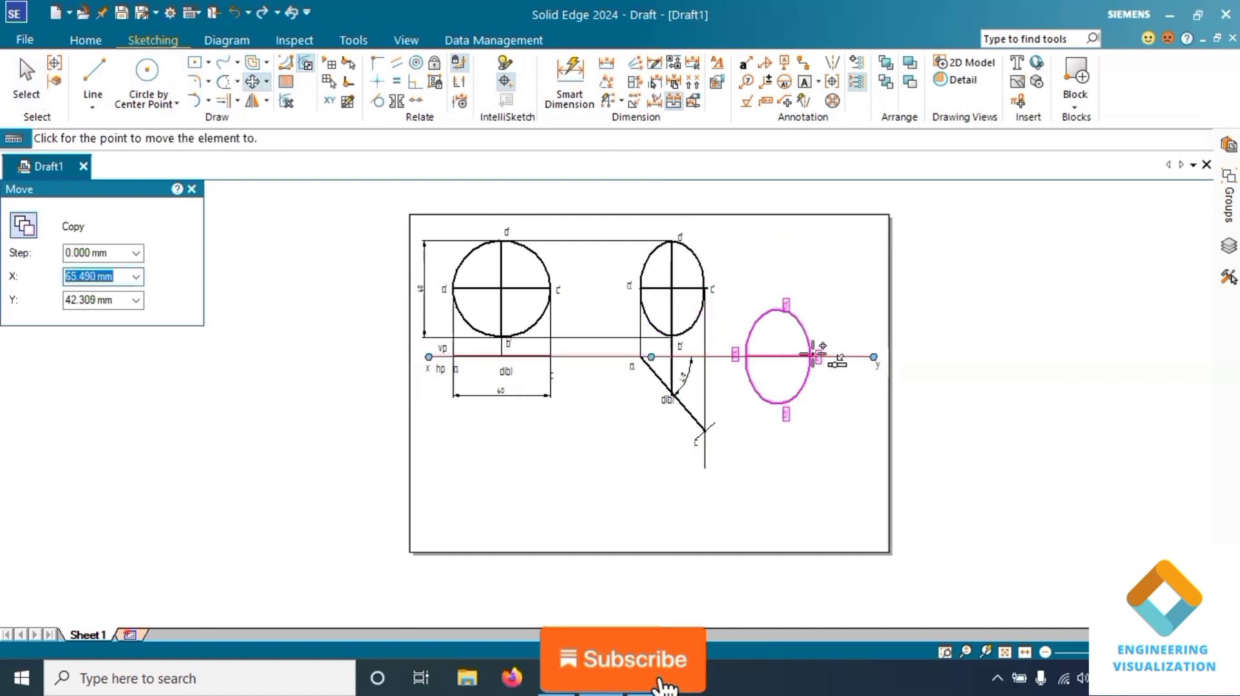
{"action": "left_click", "coordinate": [815, 355]}
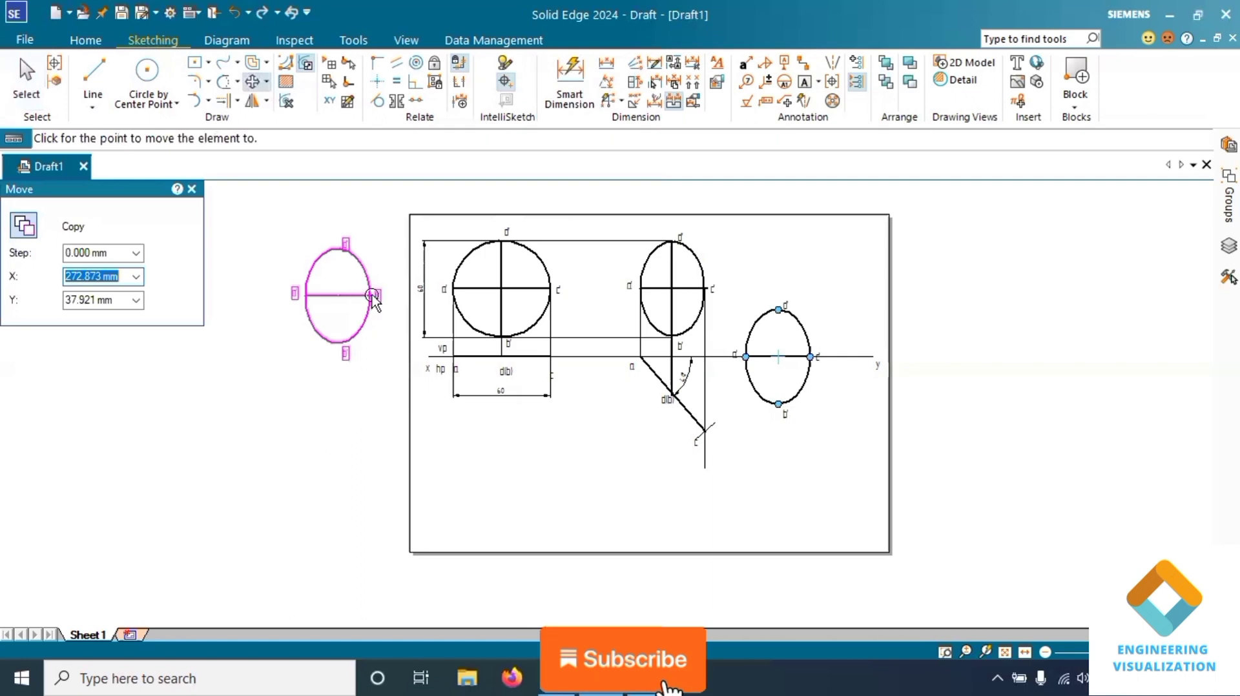
{"action": "key", "text": "Escape"}
- Rotate the copied ellipse and its labels 90° clockwise about its c' end without keeping the unrotated copy
{"action": "left_click", "coordinate": [269, 90]}
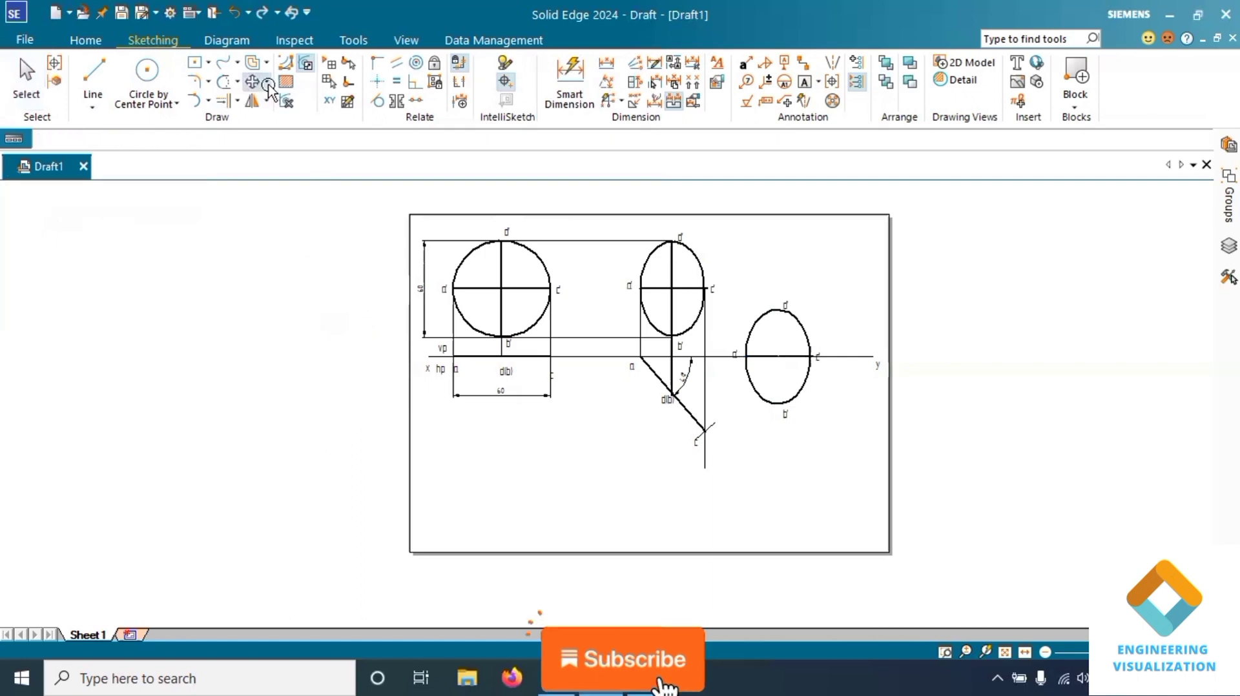
{"action": "left_click", "coordinate": [268, 91]}
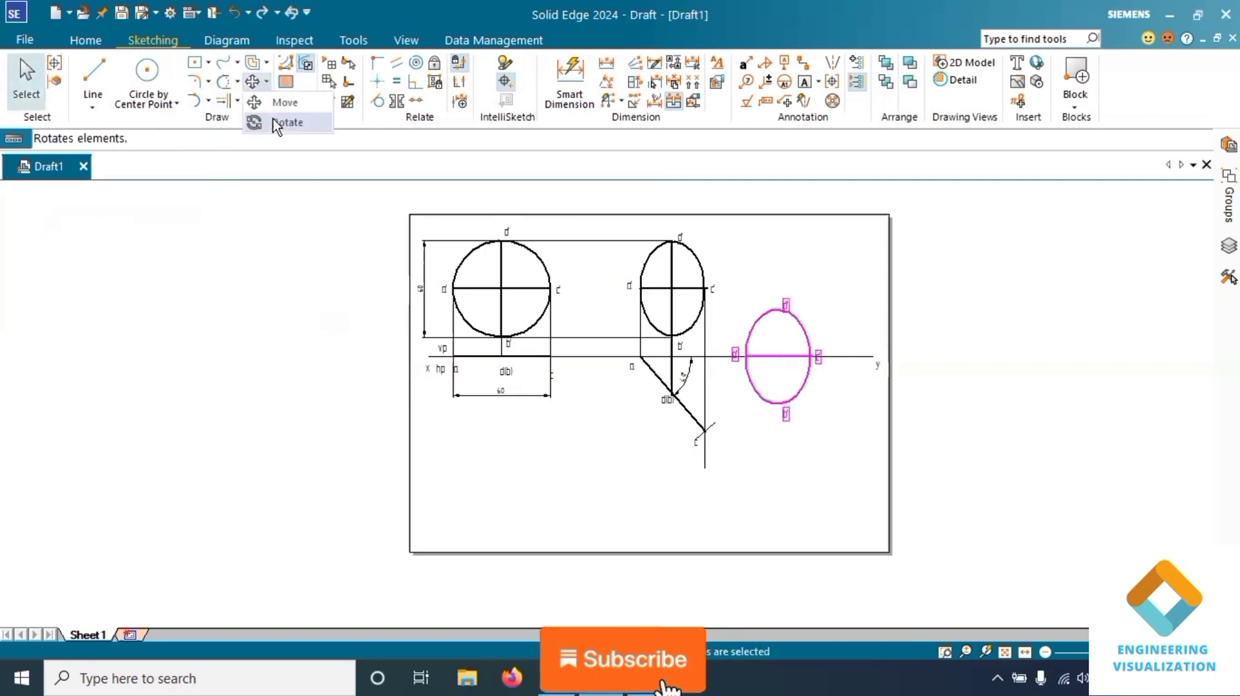
{"action": "left_click", "coordinate": [273, 119]}
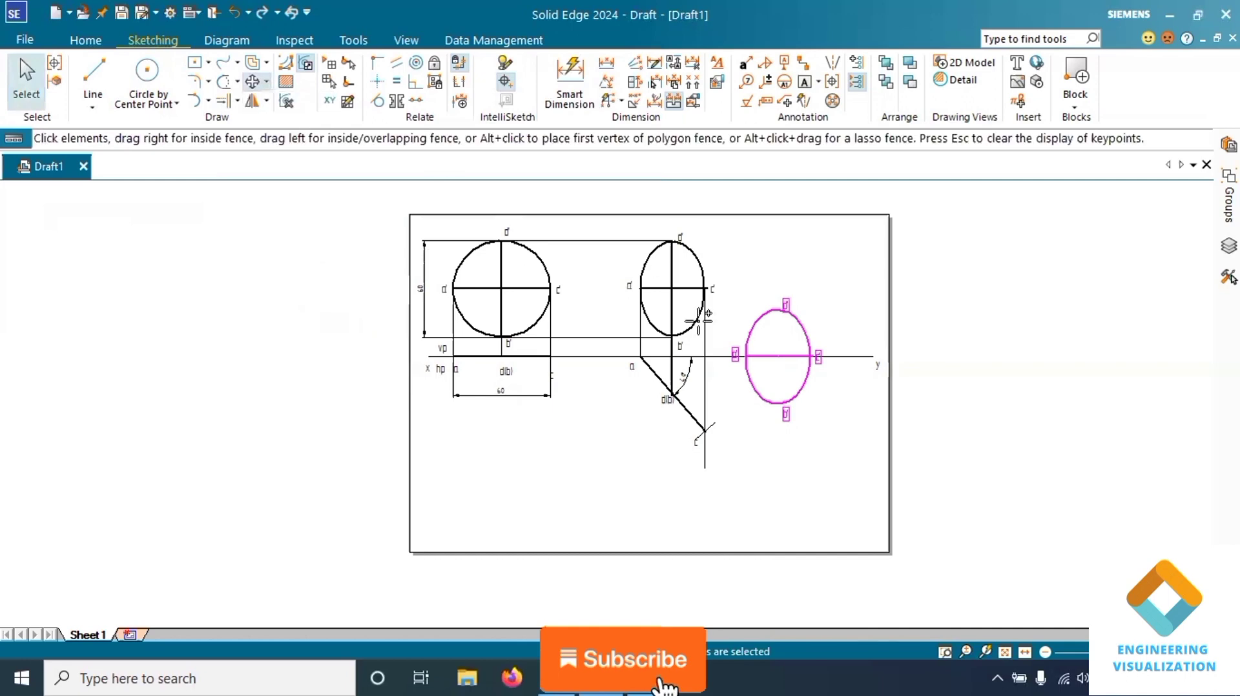
{"action": "left_click", "coordinate": [817, 352]}
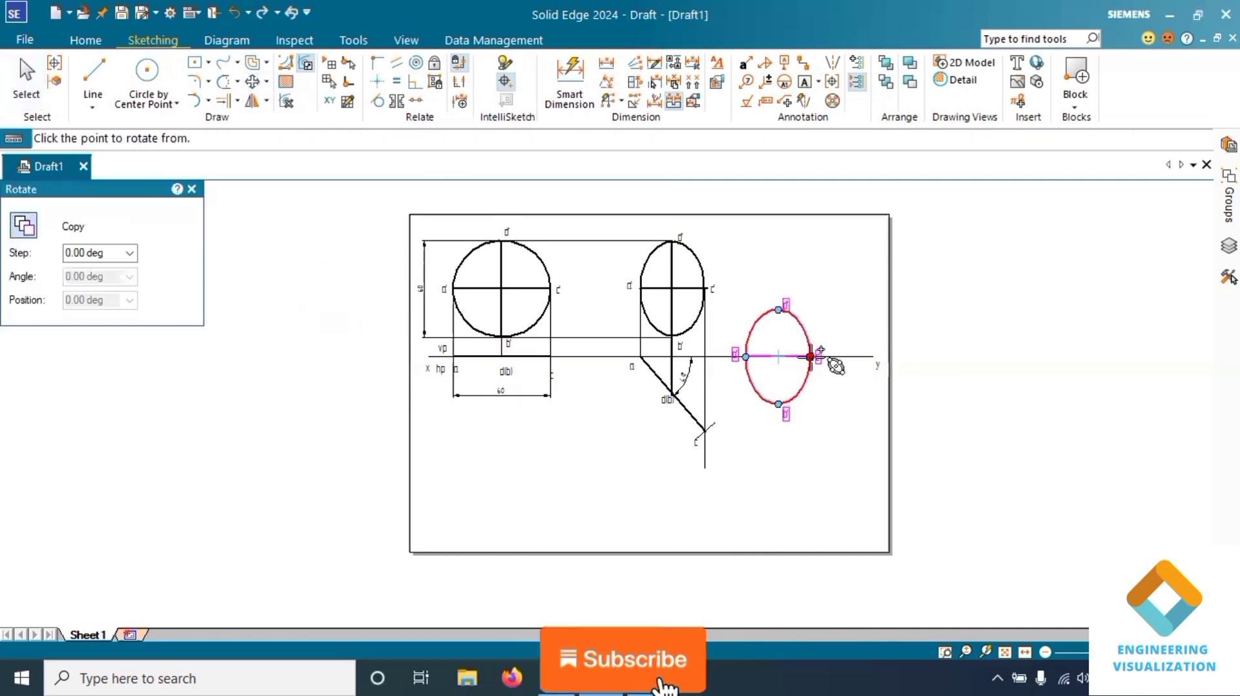
{"action": "left_click", "coordinate": [754, 353]}
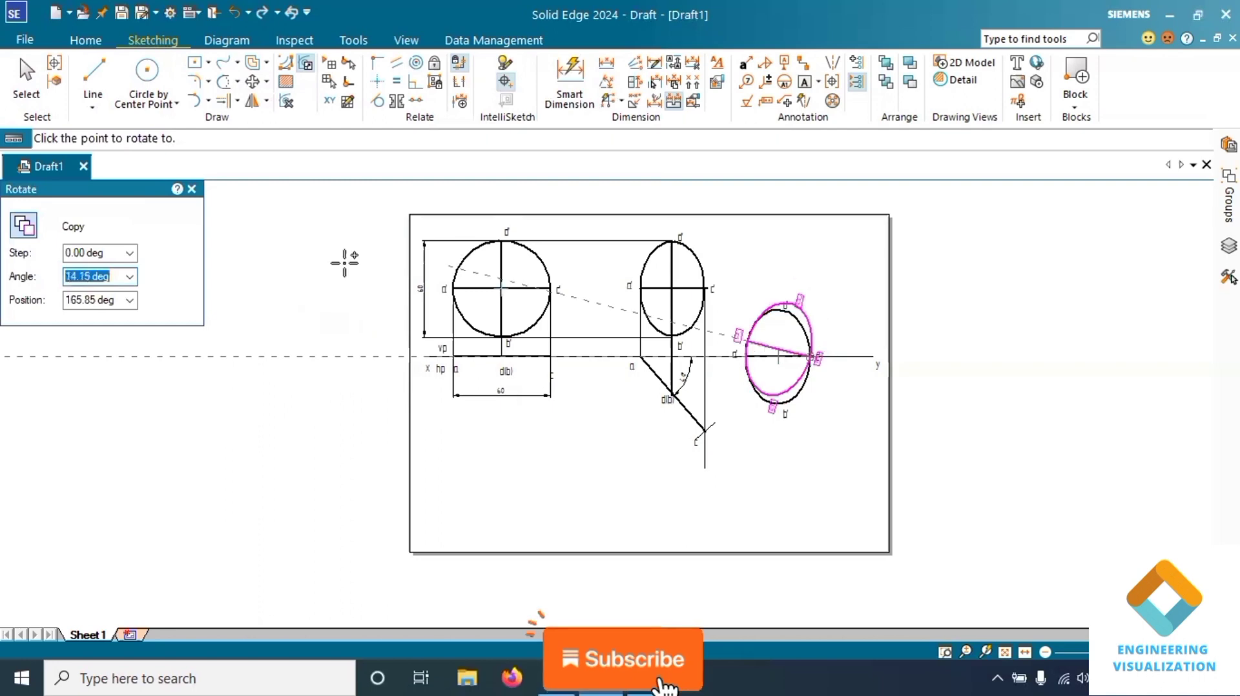
{"action": "left_click", "coordinate": [22, 230]}
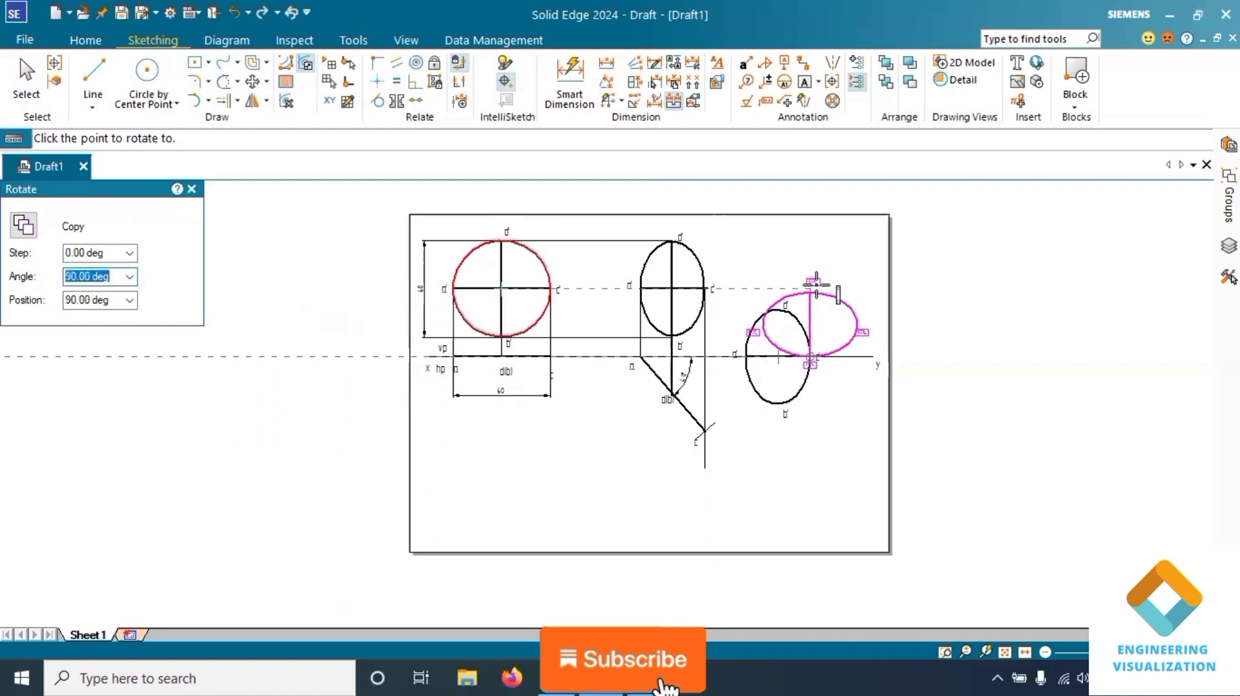
{"action": "left_click", "coordinate": [816, 285]}
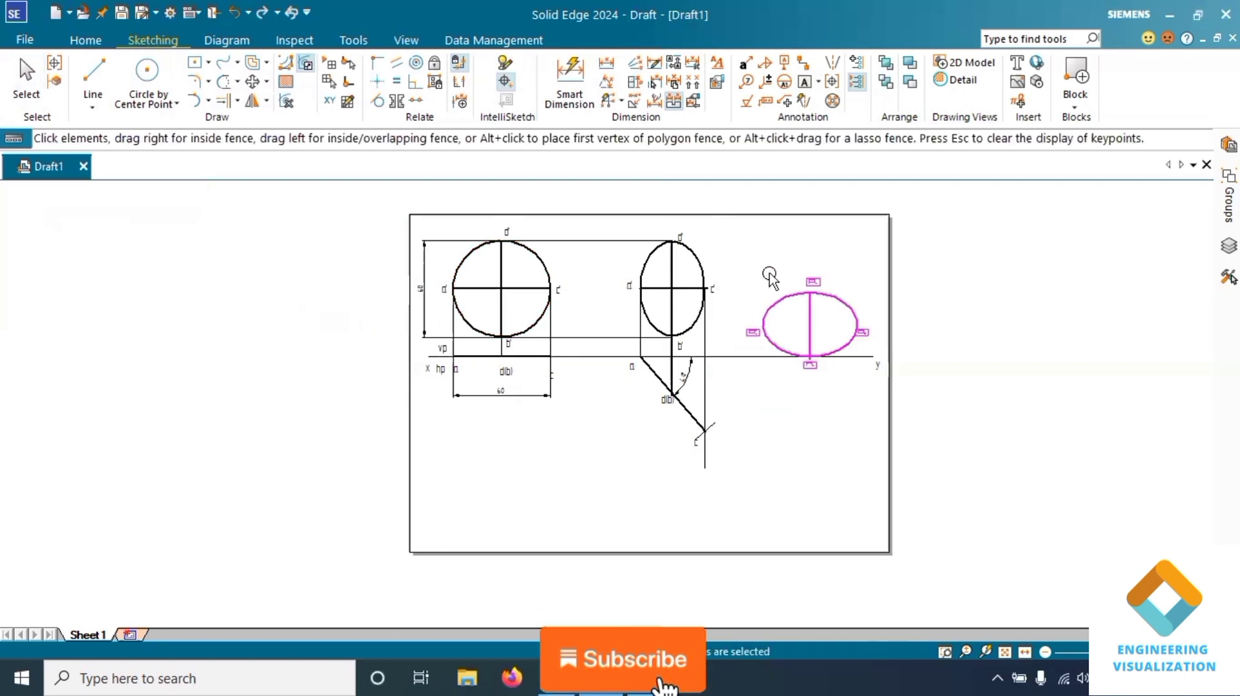
{"action": "key", "text": "Escape"}
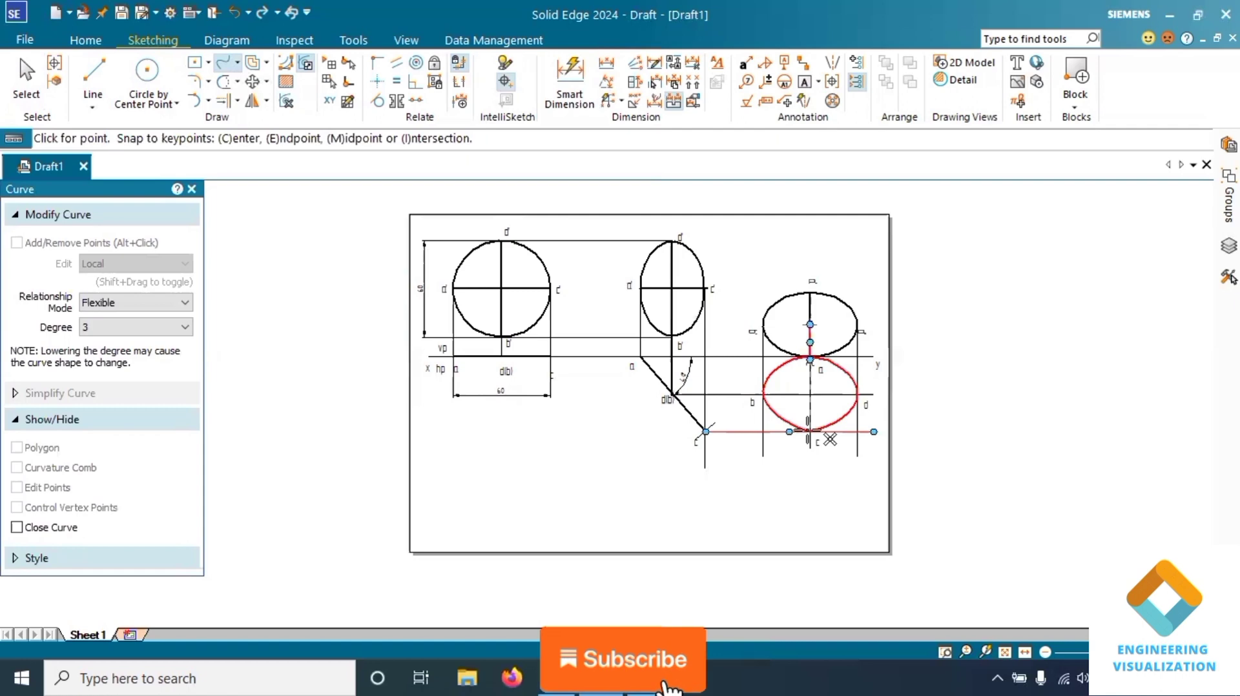
{"action": "left_click", "coordinate": [809, 431]}
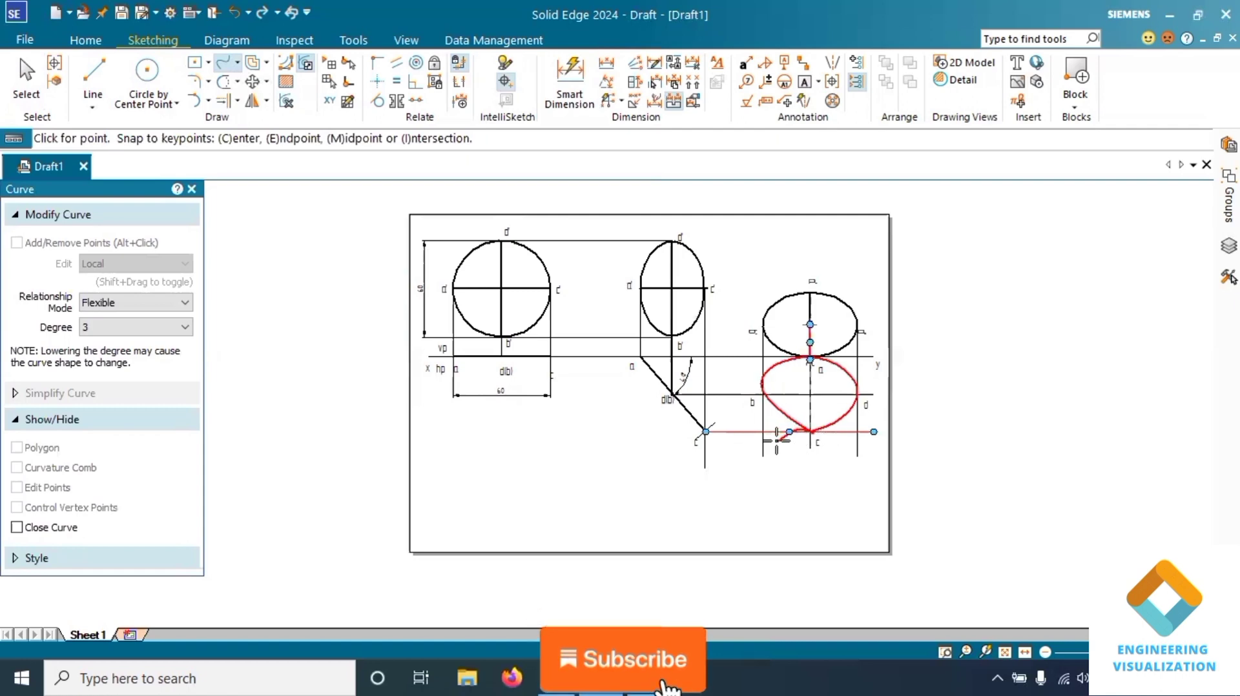
{"action": "right_click", "coordinate": [776, 442]}
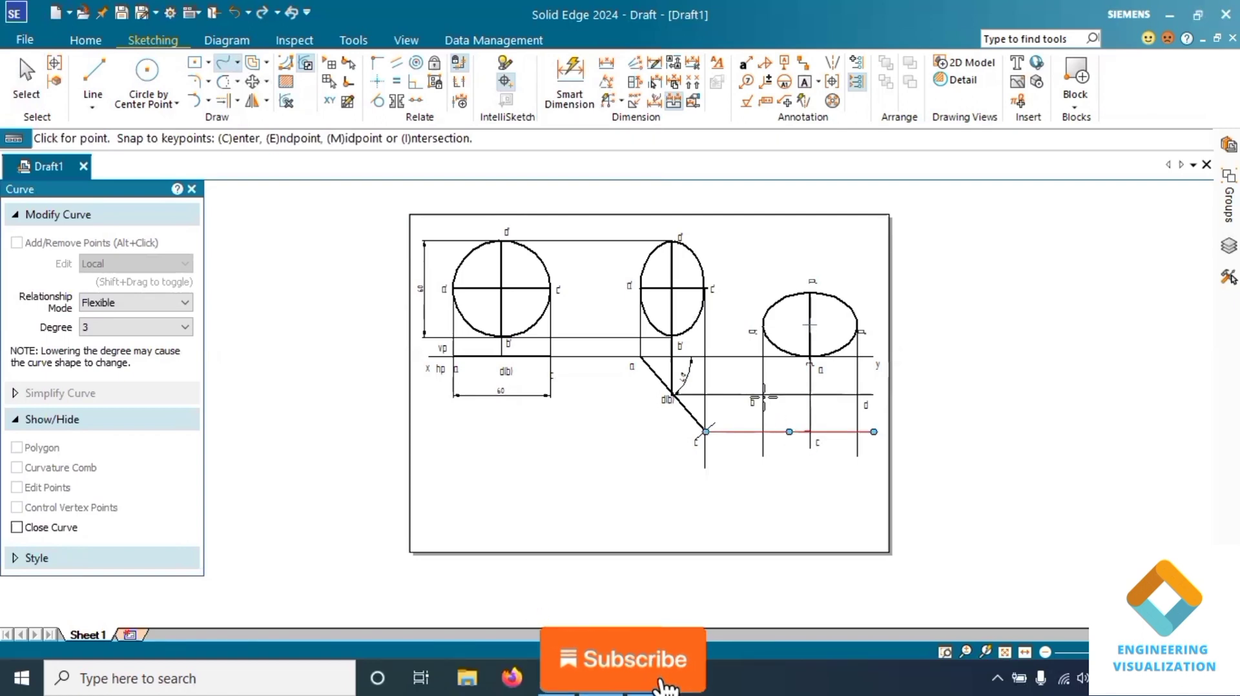
- Draw a curve through b, a, d and c below the xy line to form the final top-view ellipse
{"action": "left_click", "coordinate": [762, 391]}
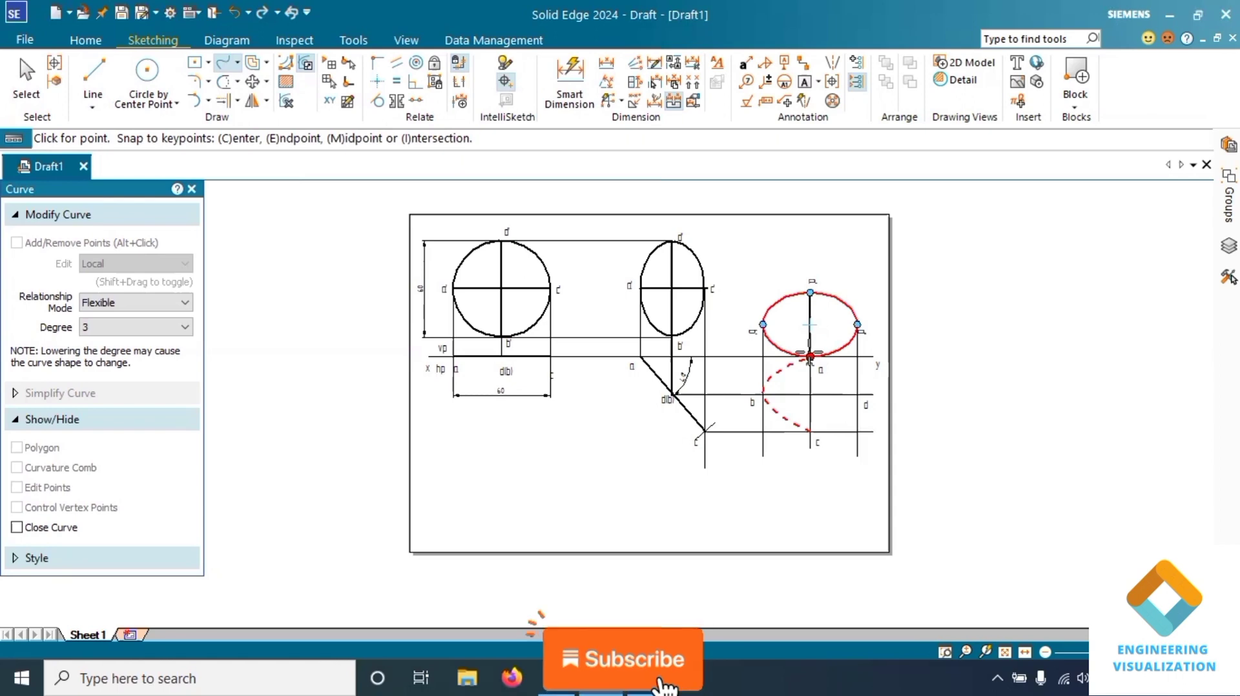
{"action": "left_click", "coordinate": [833, 370]}
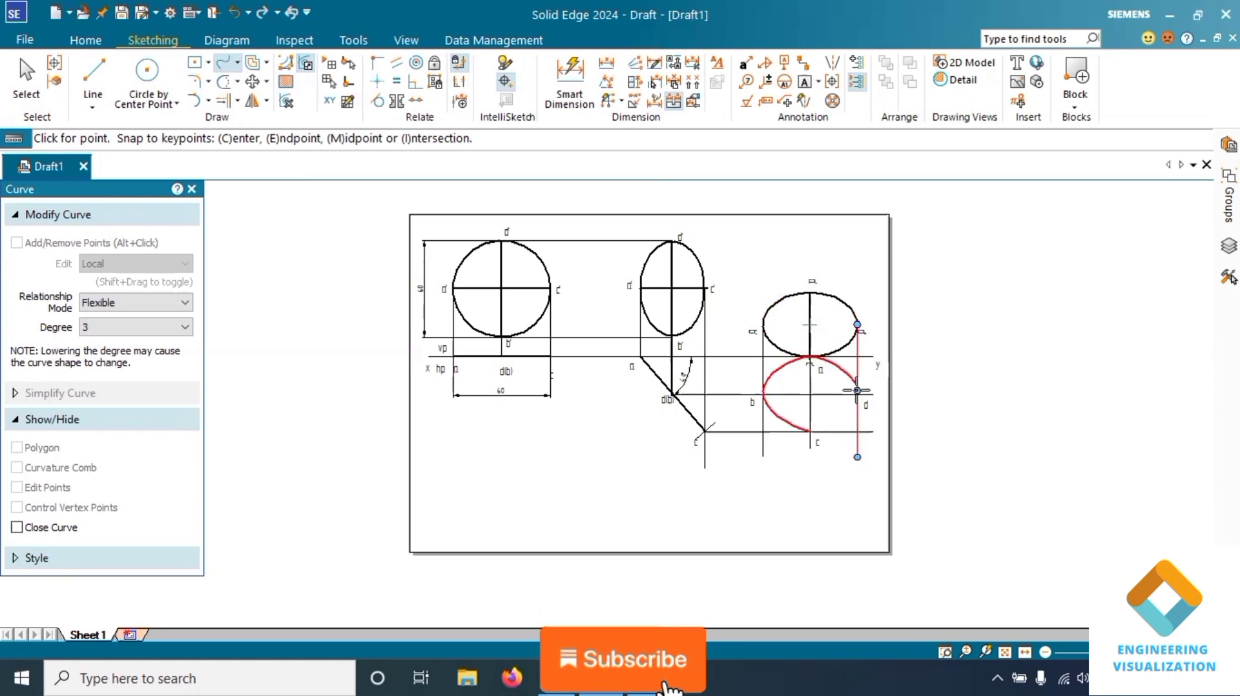
{"action": "left_click", "coordinate": [857, 390]}
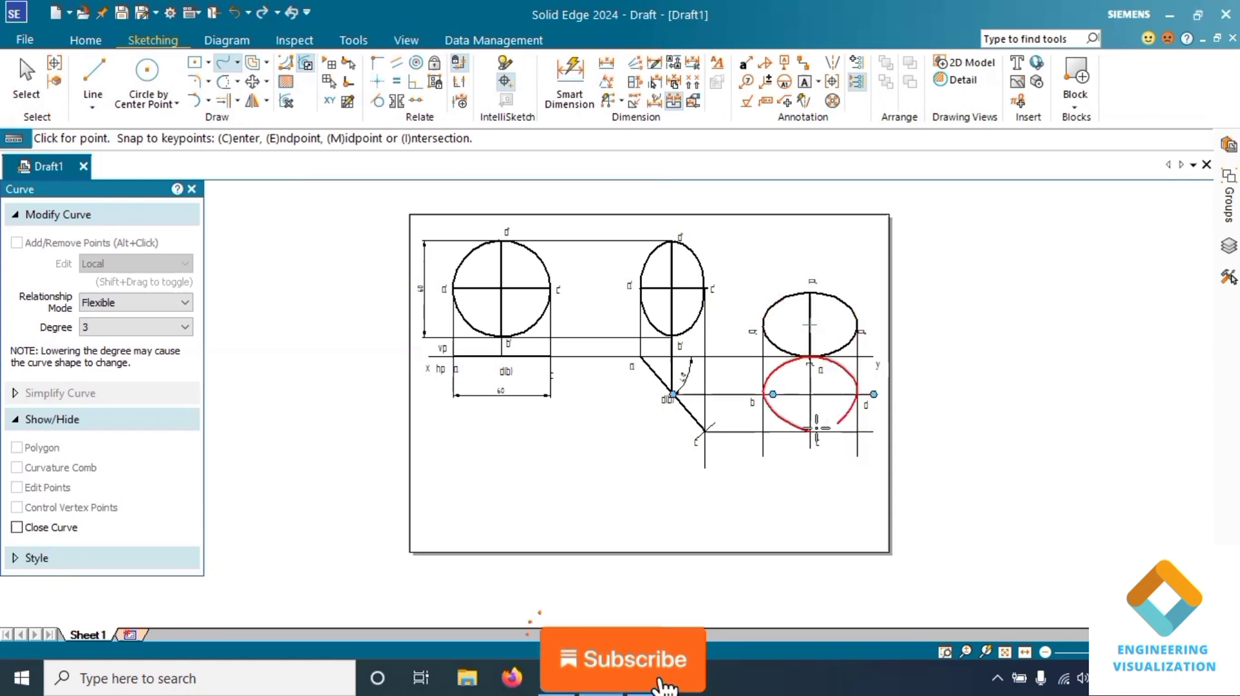
{"action": "left_click", "coordinate": [811, 427]}
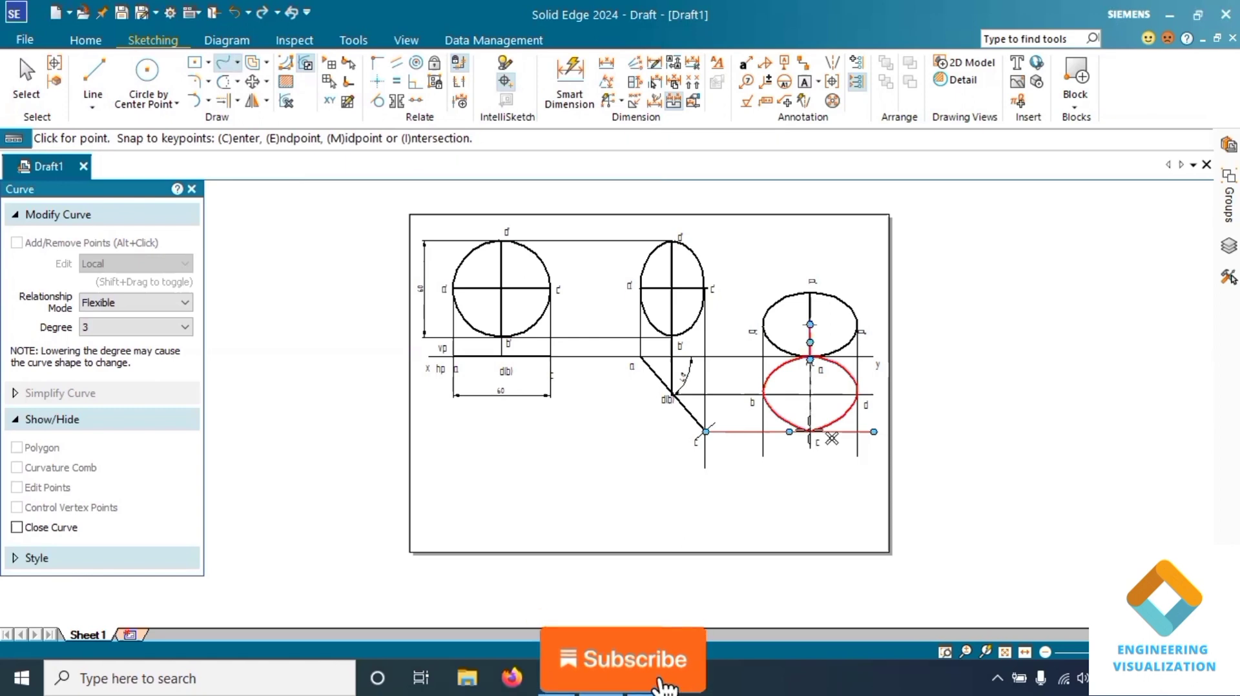
{"action": "left_click", "coordinate": [809, 430]}
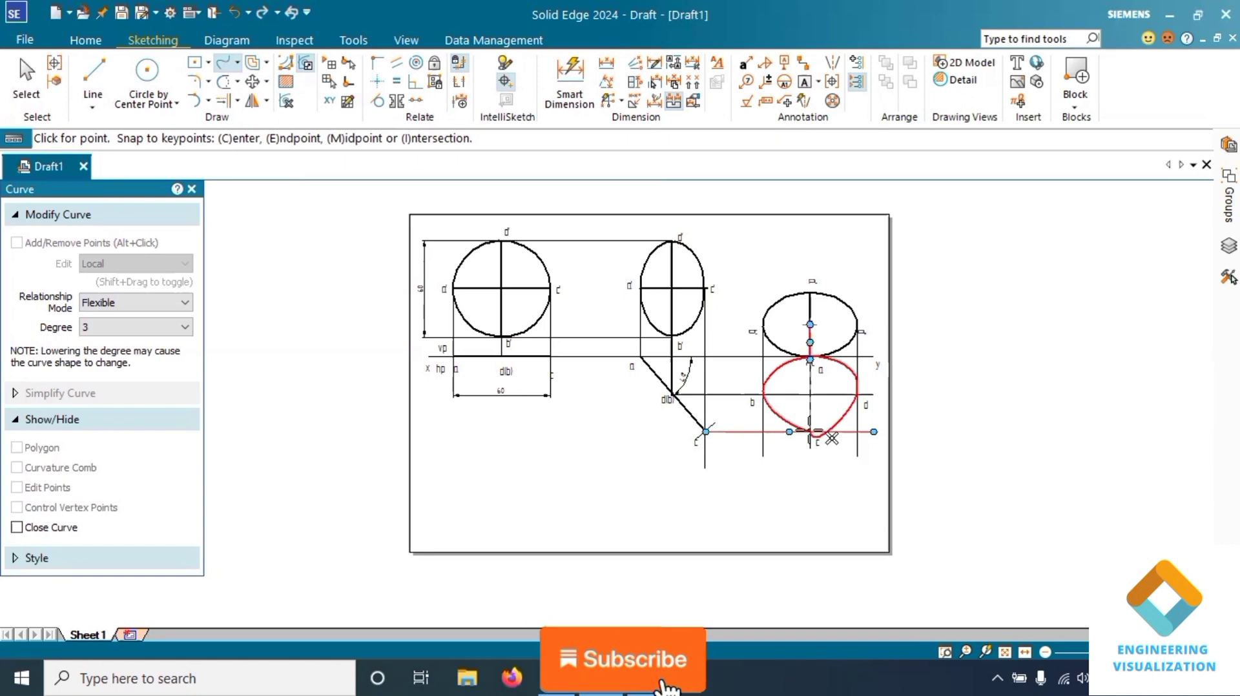
{"action": "right_click", "coordinate": [809, 431]}
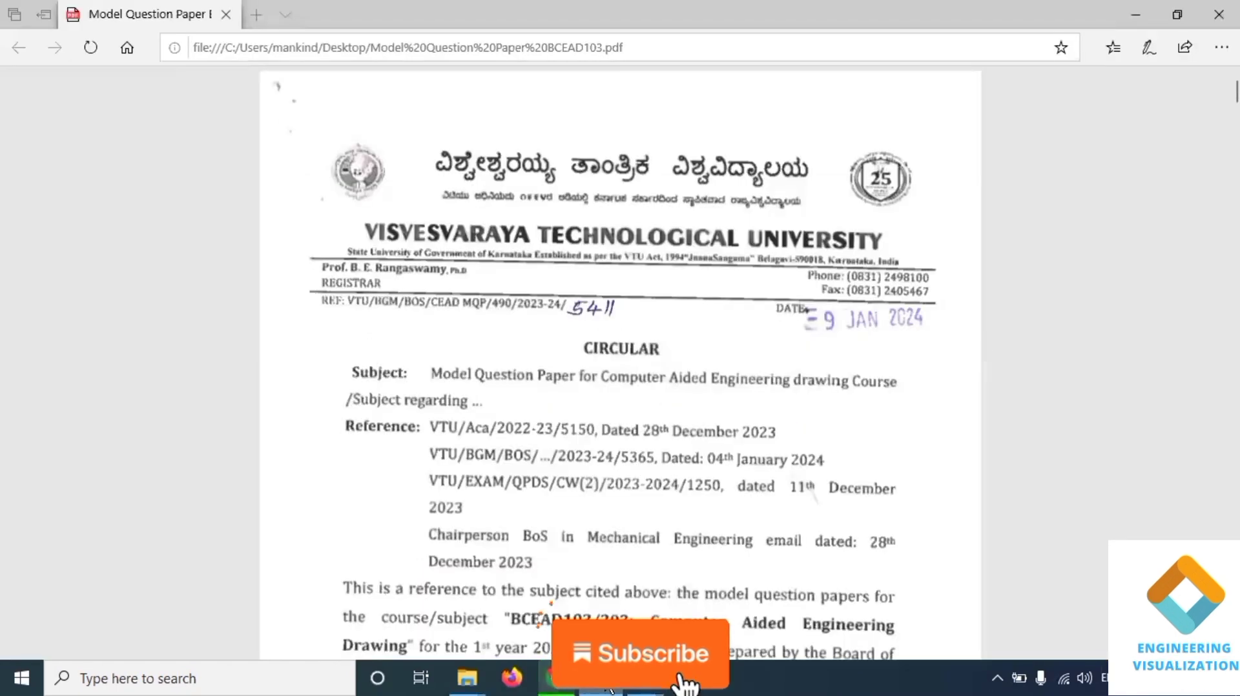
- Switch to the Model Question Paper BCEAD103 PDF and read from the circular to the paper containing the circular lamina and tetrahedron questions
{"action": "left_click", "coordinate": [734, 353]}
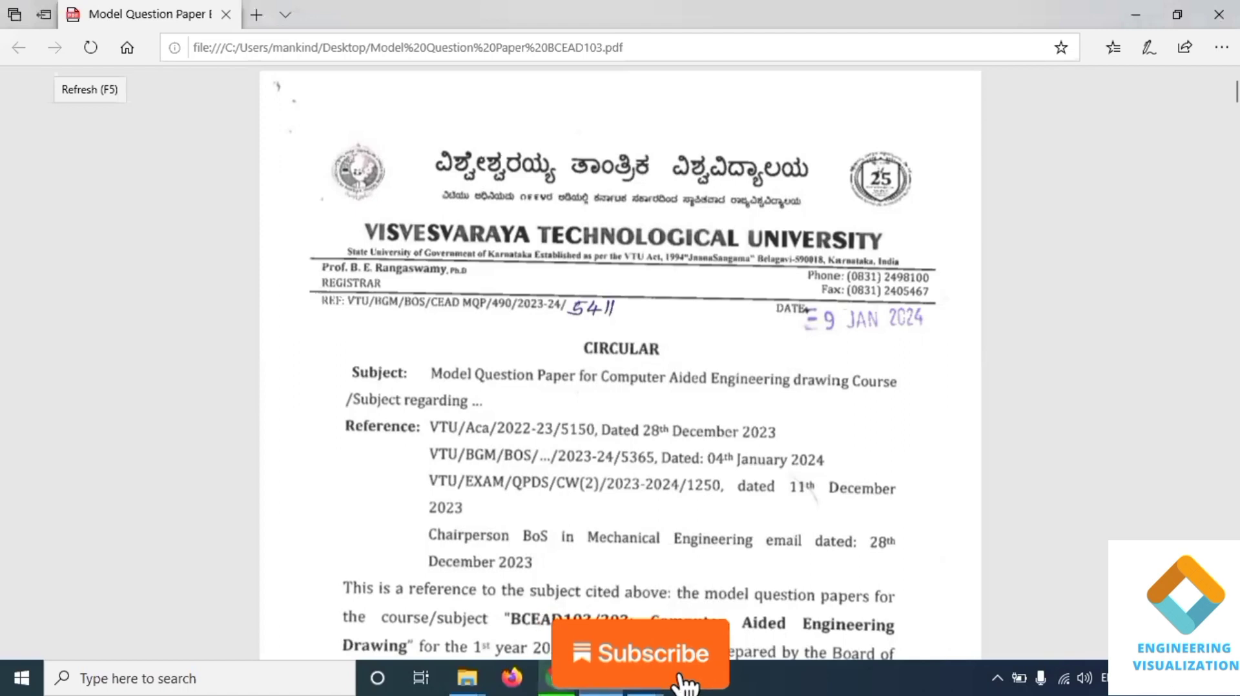
{"action": "scroll", "coordinate": [620, 361], "scroll_direction": "down", "scroll_amount": 4}
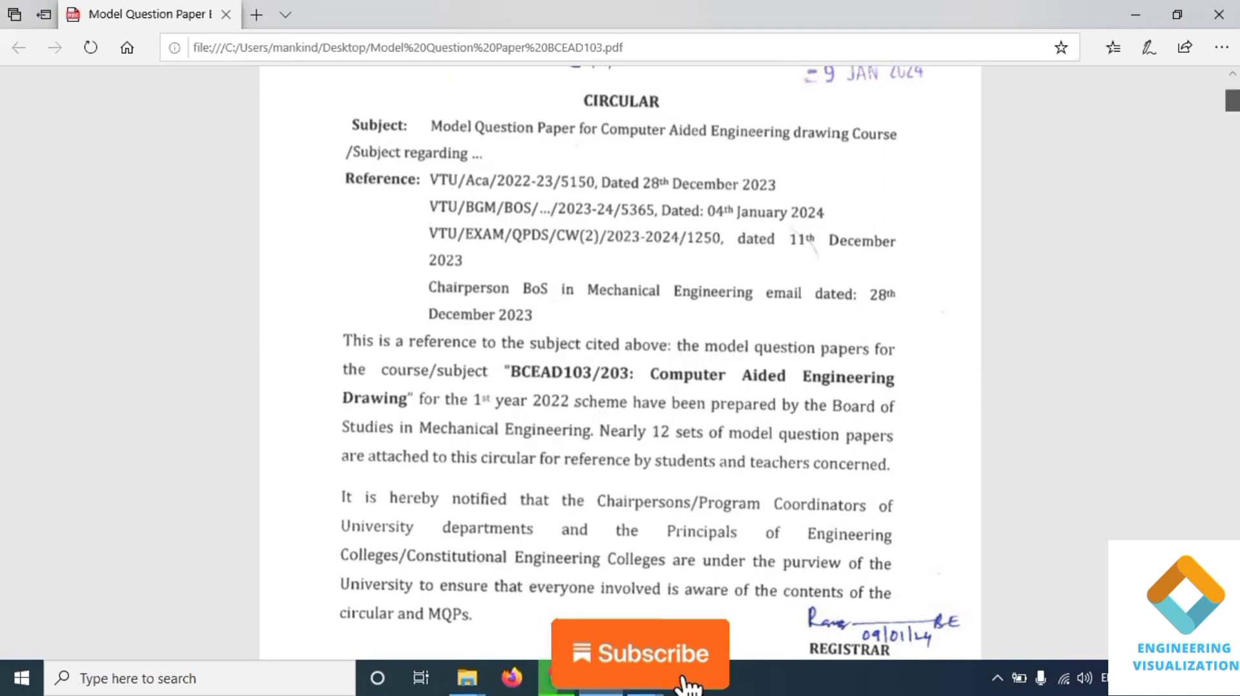
{"action": "scroll", "coordinate": [619, 361], "scroll_direction": "down", "scroll_amount": 6}
{"action": "scroll", "coordinate": [620, 361], "scroll_direction": "up", "scroll_amount": 1}
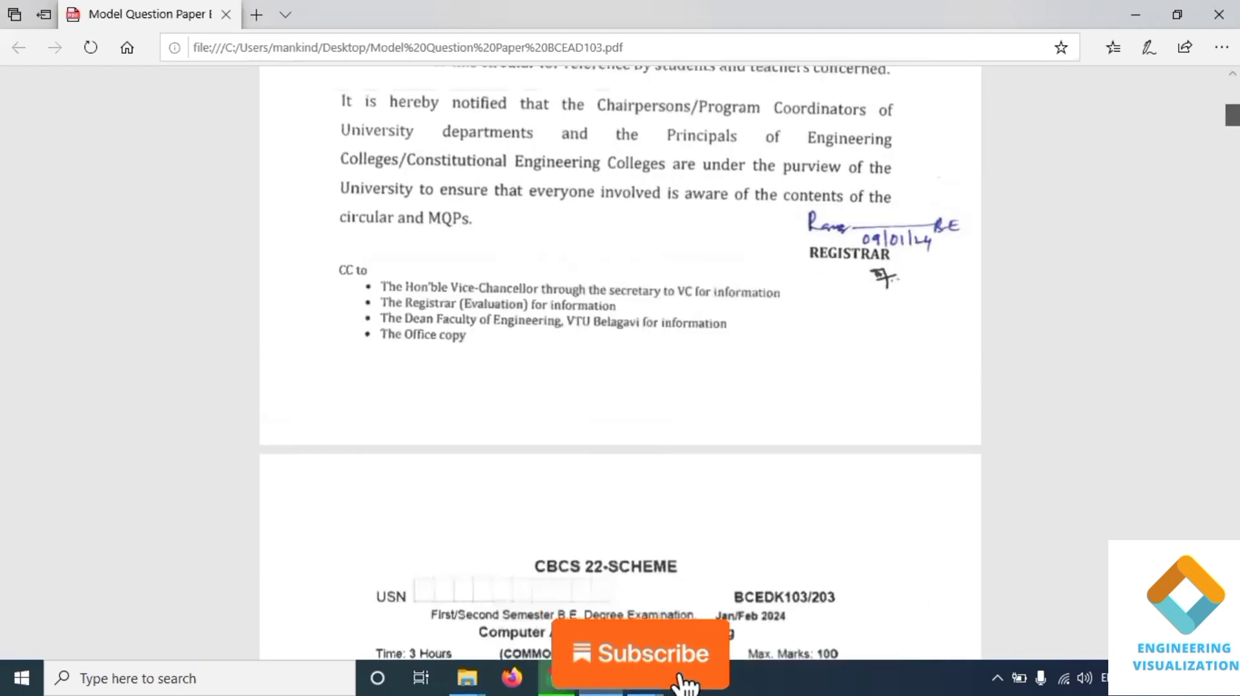
{"action": "scroll", "coordinate": [620, 361], "scroll_direction": "down", "scroll_amount": 6}
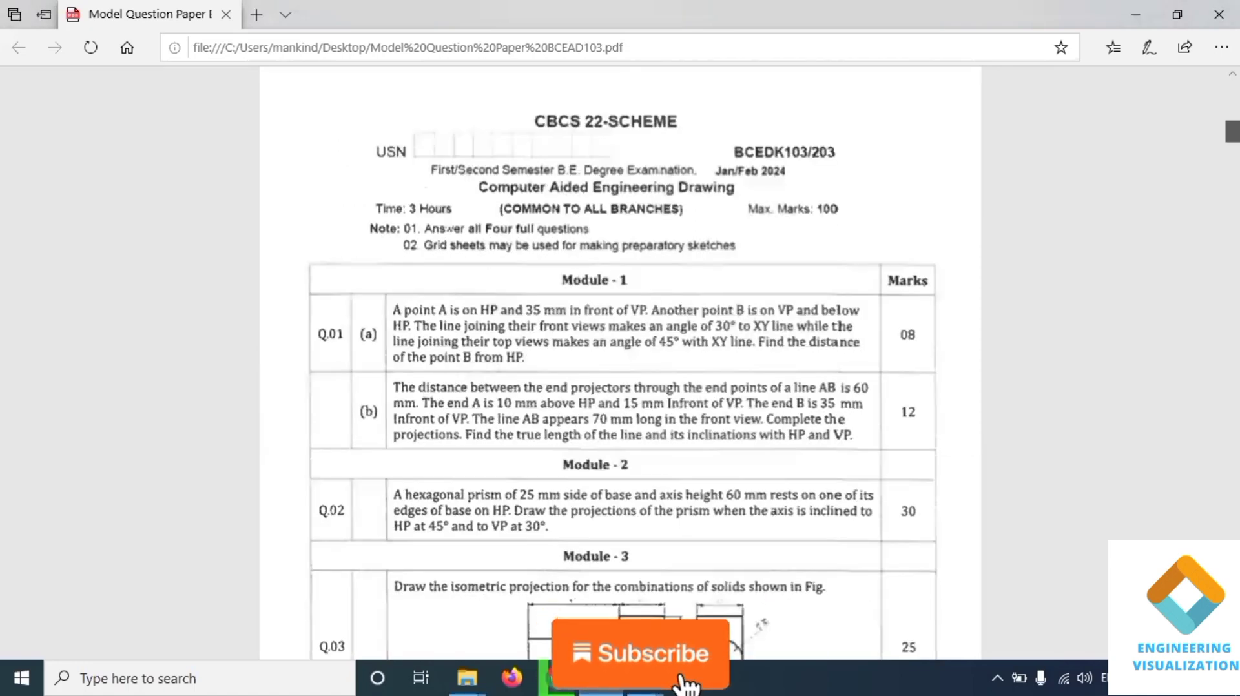
{"action": "scroll", "coordinate": [620, 361], "scroll_direction": "down", "scroll_amount": 3}
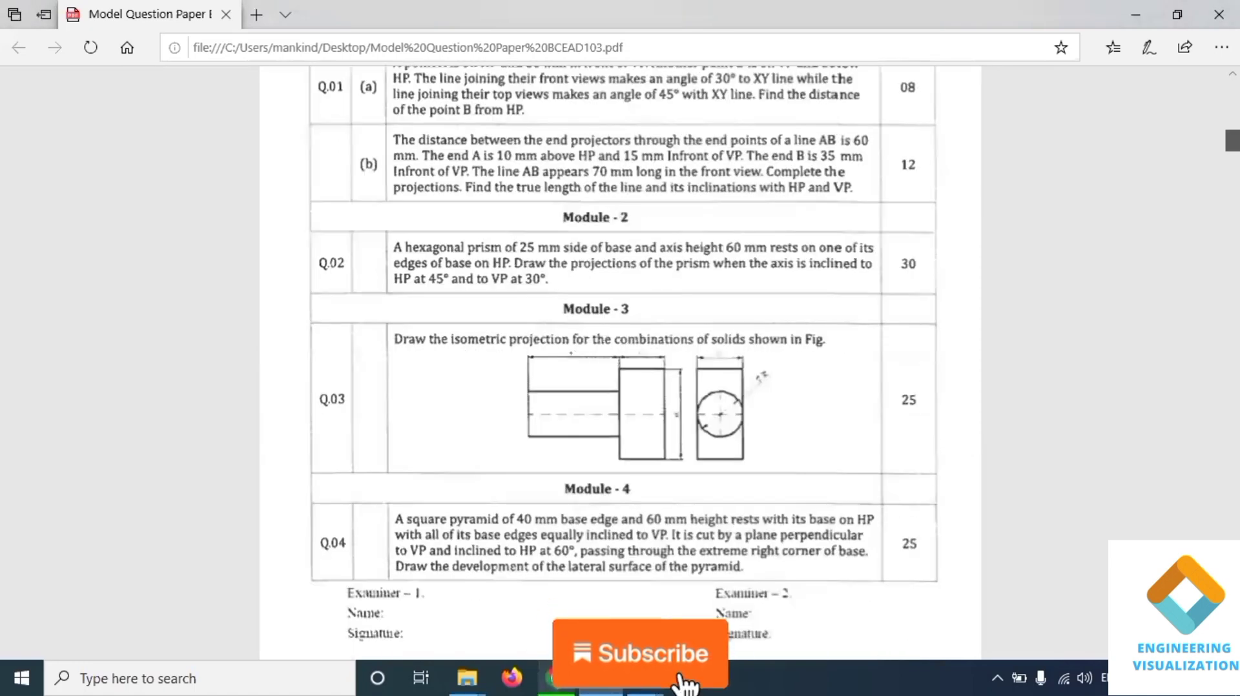
{"action": "scroll", "coordinate": [620, 361], "scroll_direction": "down", "scroll_amount": 5}
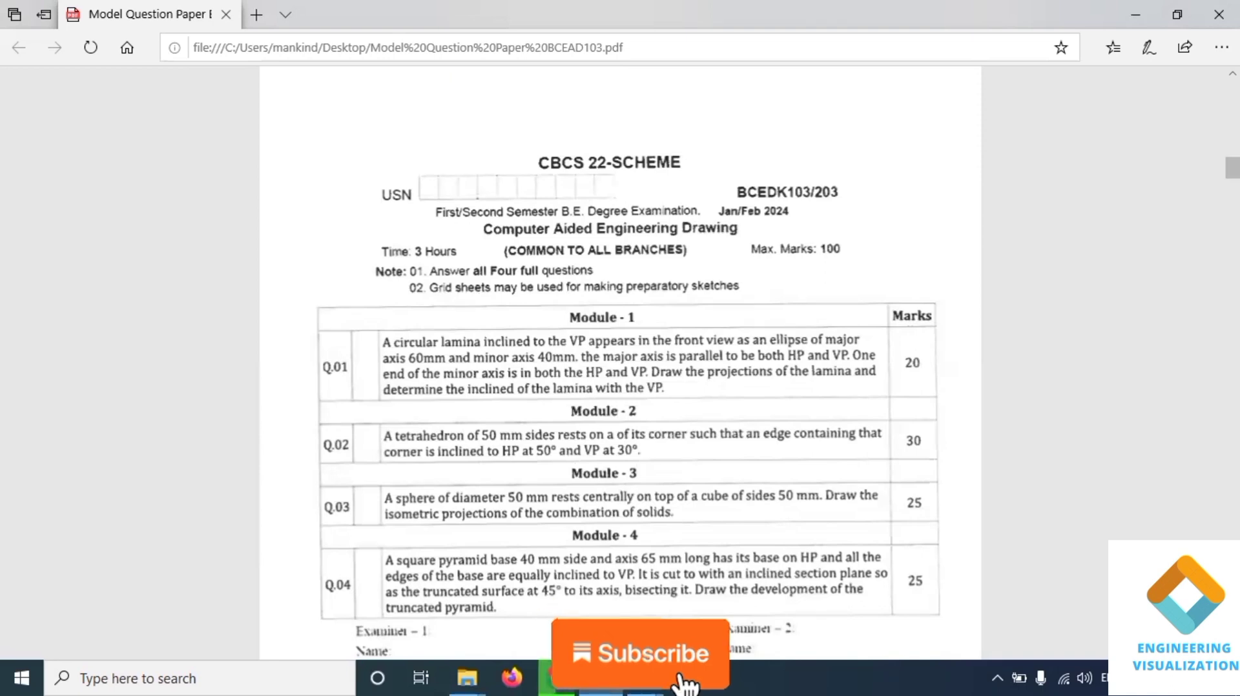
- Examine the tetrahedron problem and its worked projections on page 44 of the VTU Primer solids PDF in Acrobat Reader
{"action": "scroll", "coordinate": [620, 361], "scroll_direction": "down", "scroll_amount": 4}
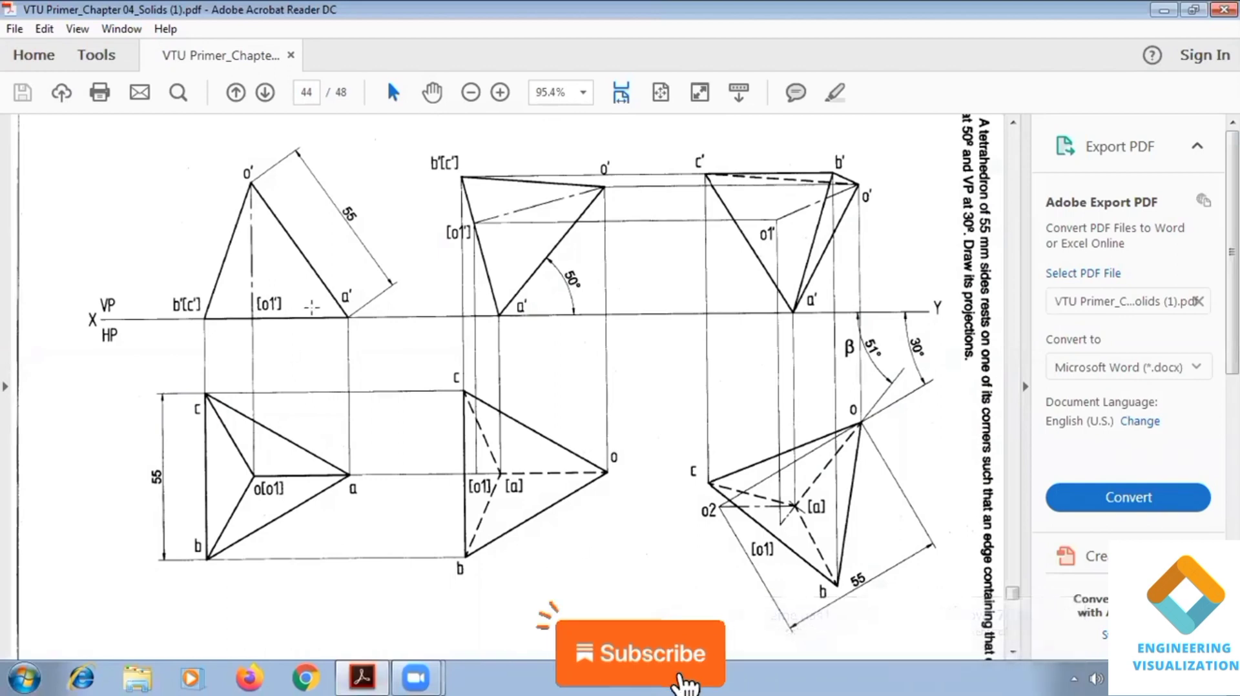
{"action": "scroll", "coordinate": [507, 387], "scroll_direction": "up", "scroll_amount": 1}
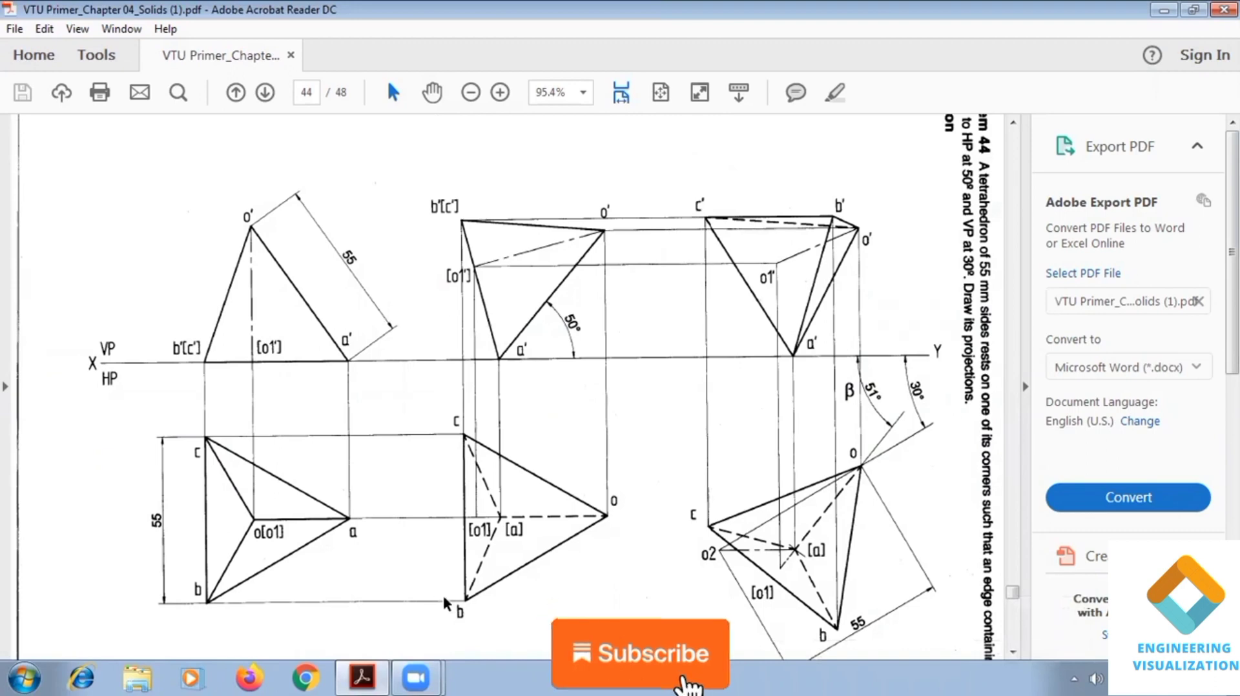
{"action": "key", "text": "alt+Tab"}
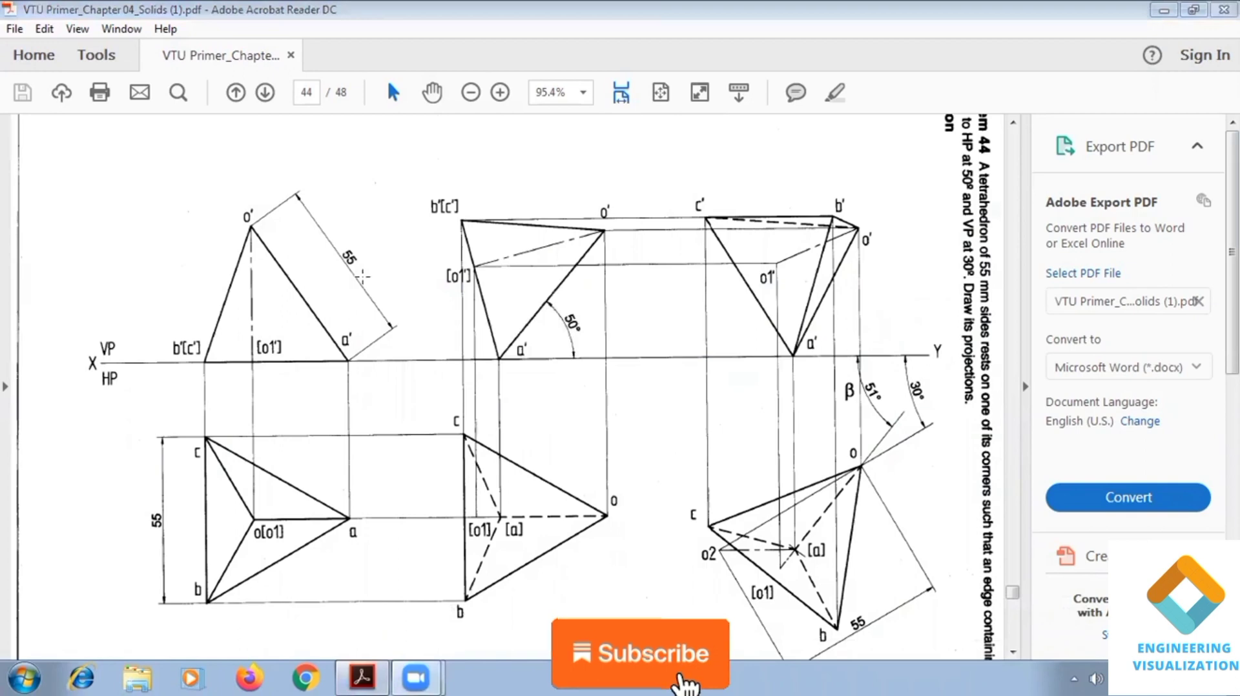
- Switch to the blank Solid Edge ST4 draft and draw a horizontal reference line across nearly the full width of the sheet
{"action": "left_click", "coordinate": [714, 589]}
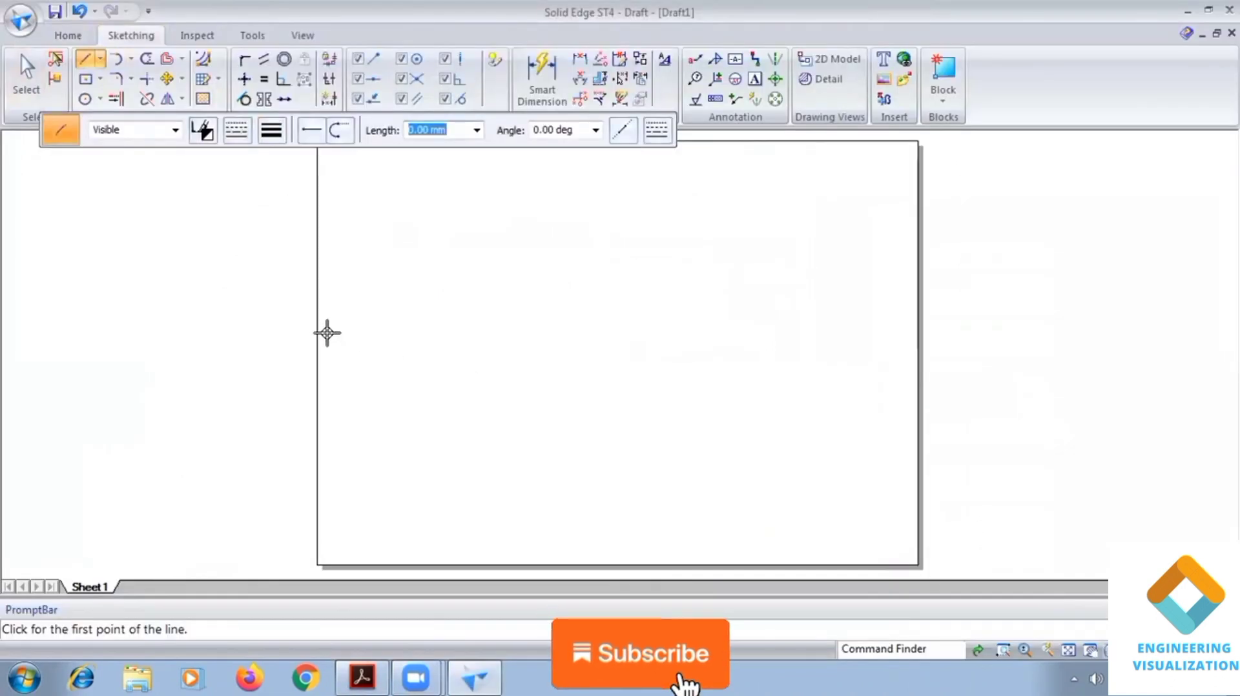
{"action": "left_click", "coordinate": [327, 333]}
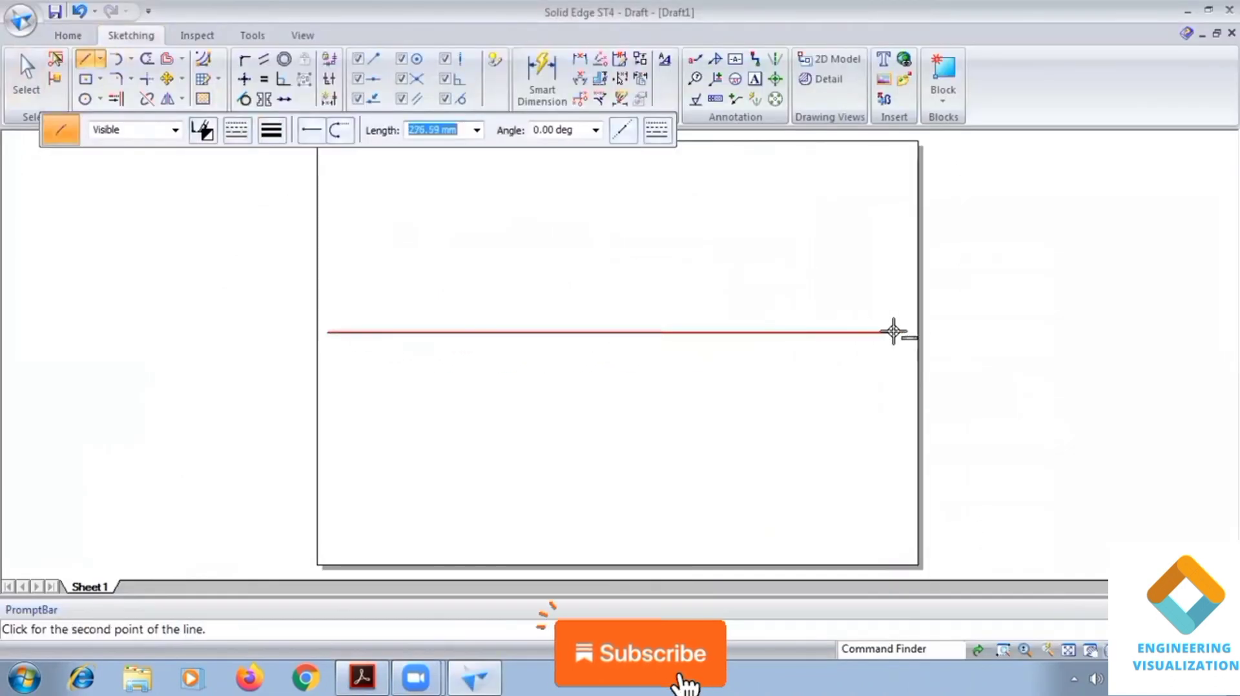
{"action": "left_click", "coordinate": [903, 333]}
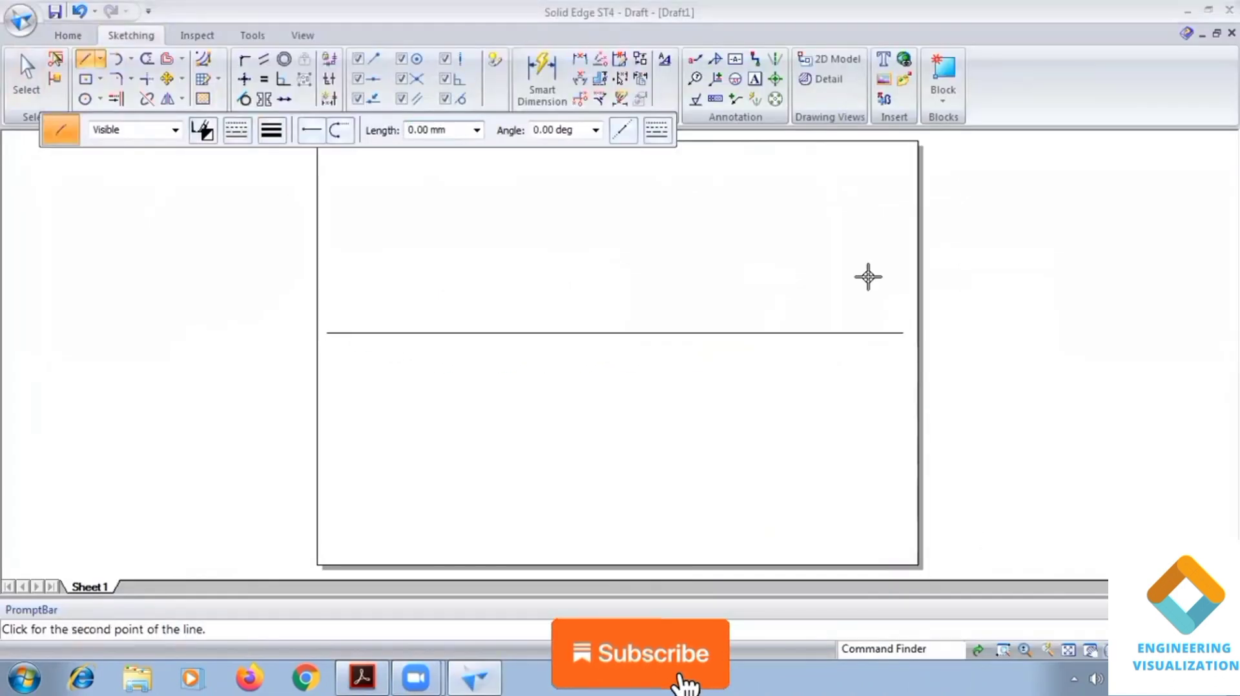
- Label the reference line with size 5 text: x and y below its ends, vp above and hp below near x
{"action": "left_click", "coordinate": [755, 78]}
{"action": "left_click", "coordinate": [474, 131]}
{"action": "type", "text": "5"}
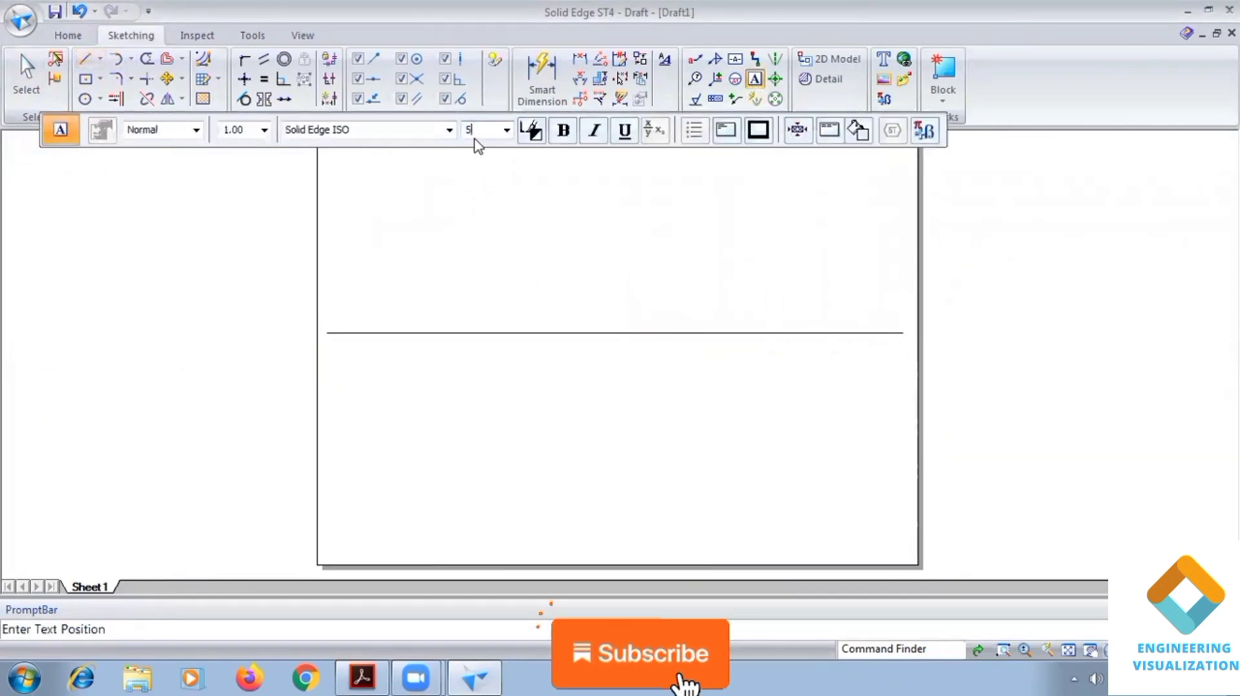
{"action": "left_click", "coordinate": [324, 344]}
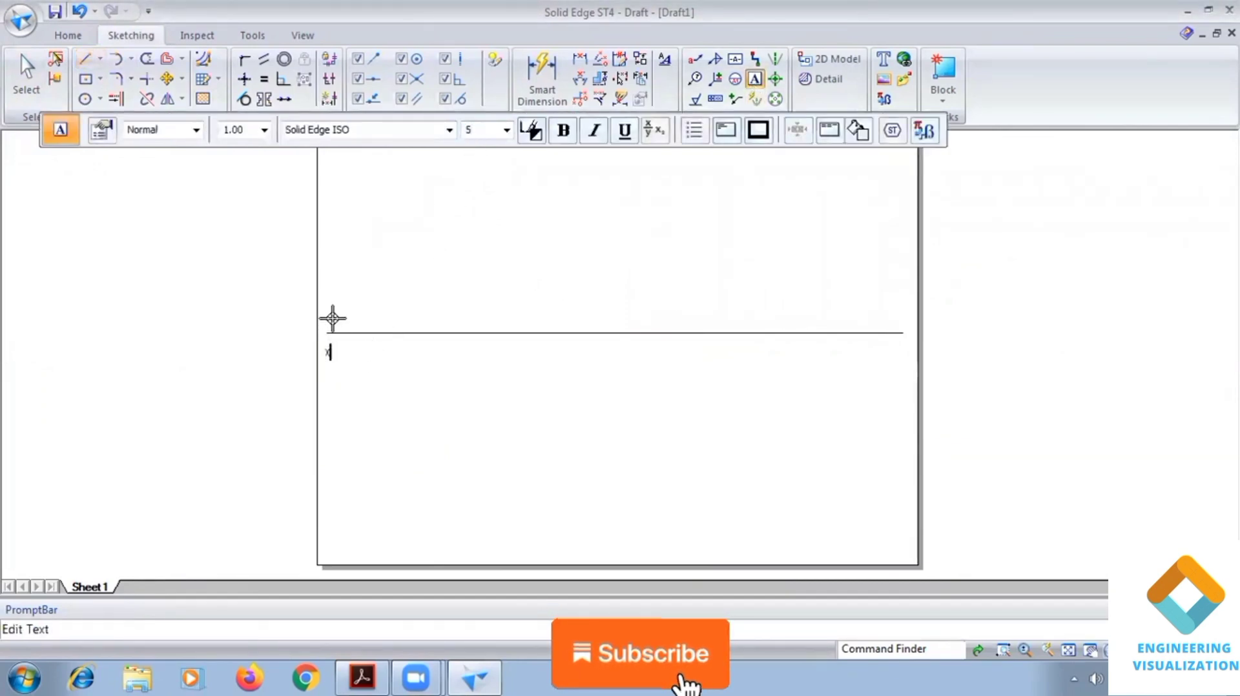
{"action": "type", "text": "x"}
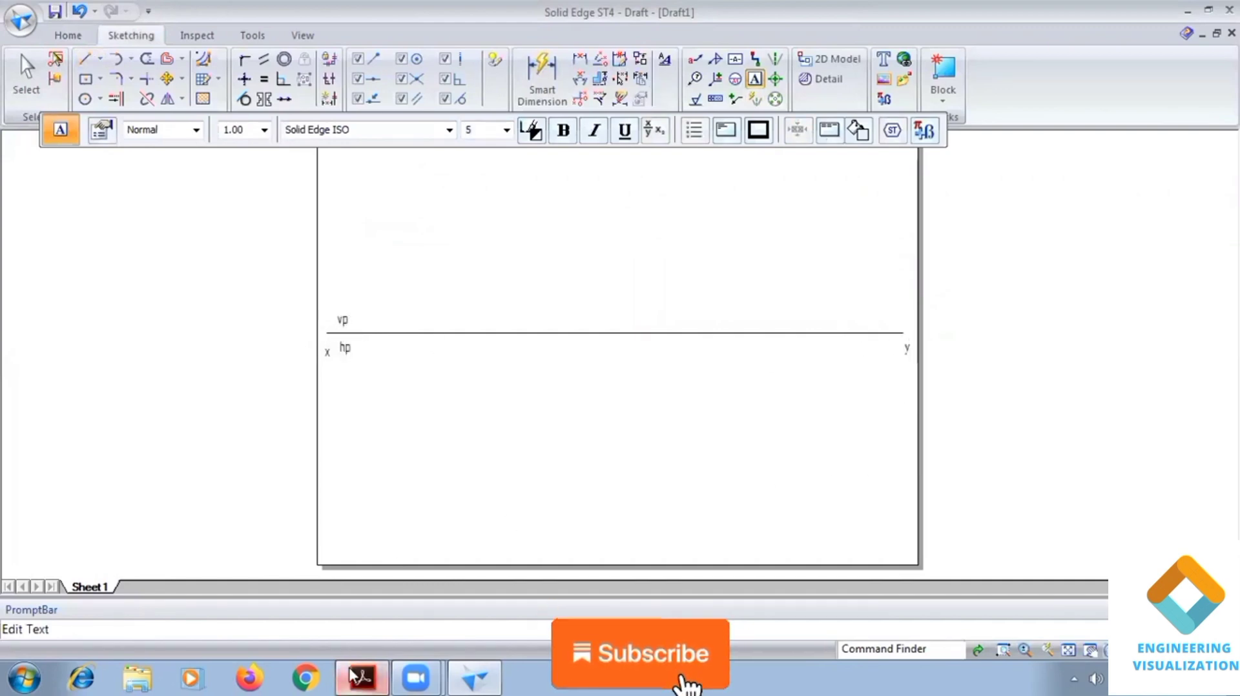
- Check the tetrahedron's initial top and front views in the reference PDF and return to the draft
{"action": "left_click", "coordinate": [363, 677]}
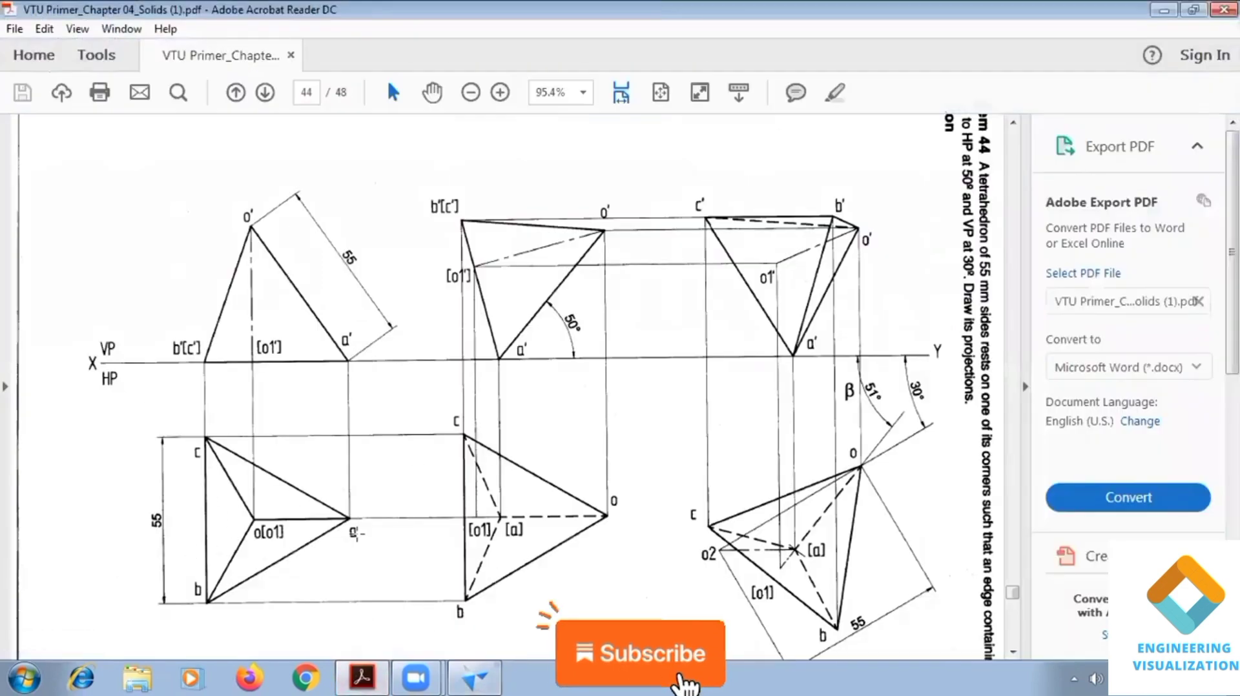
{"action": "left_click", "coordinate": [475, 677]}
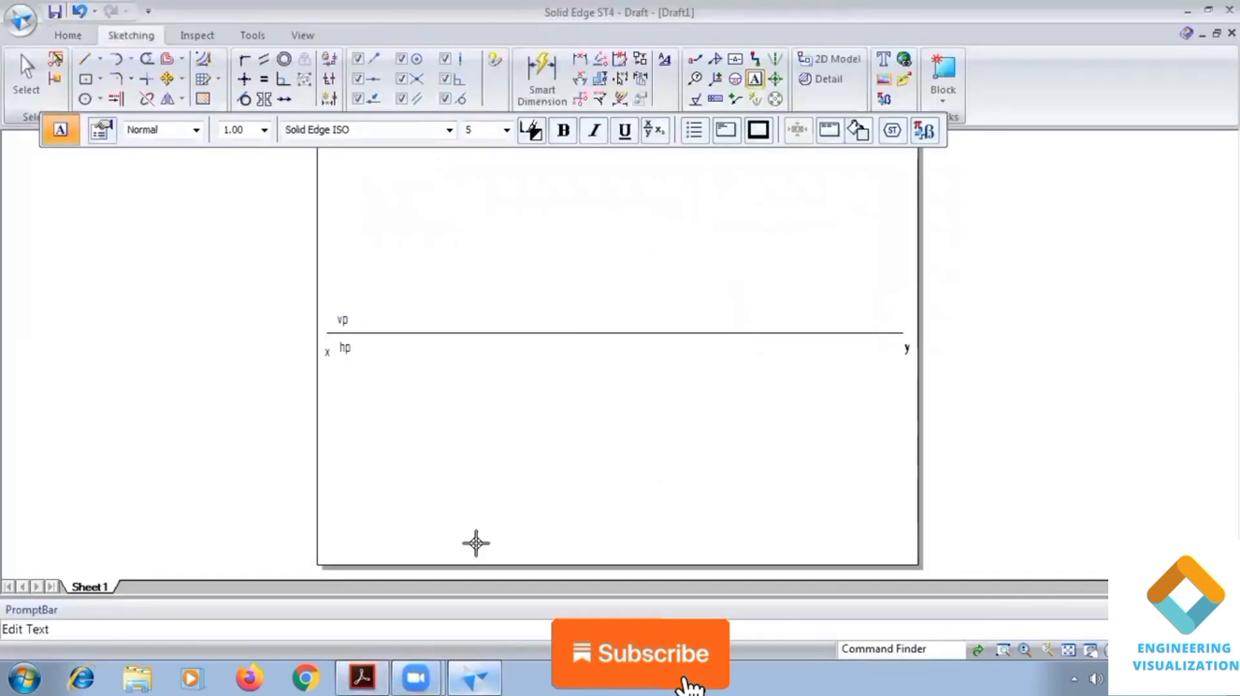
{"action": "left_click", "coordinate": [101, 78]}
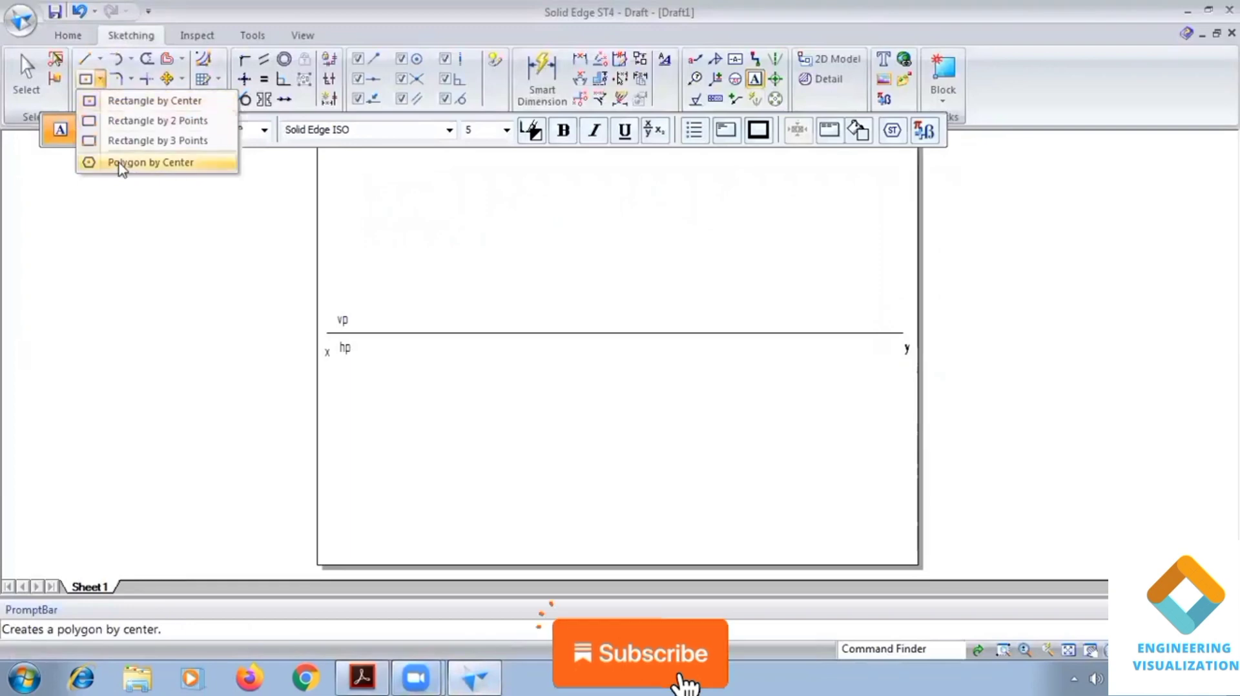
{"action": "key", "text": "Escape"}
{"action": "key", "text": "Escape"}
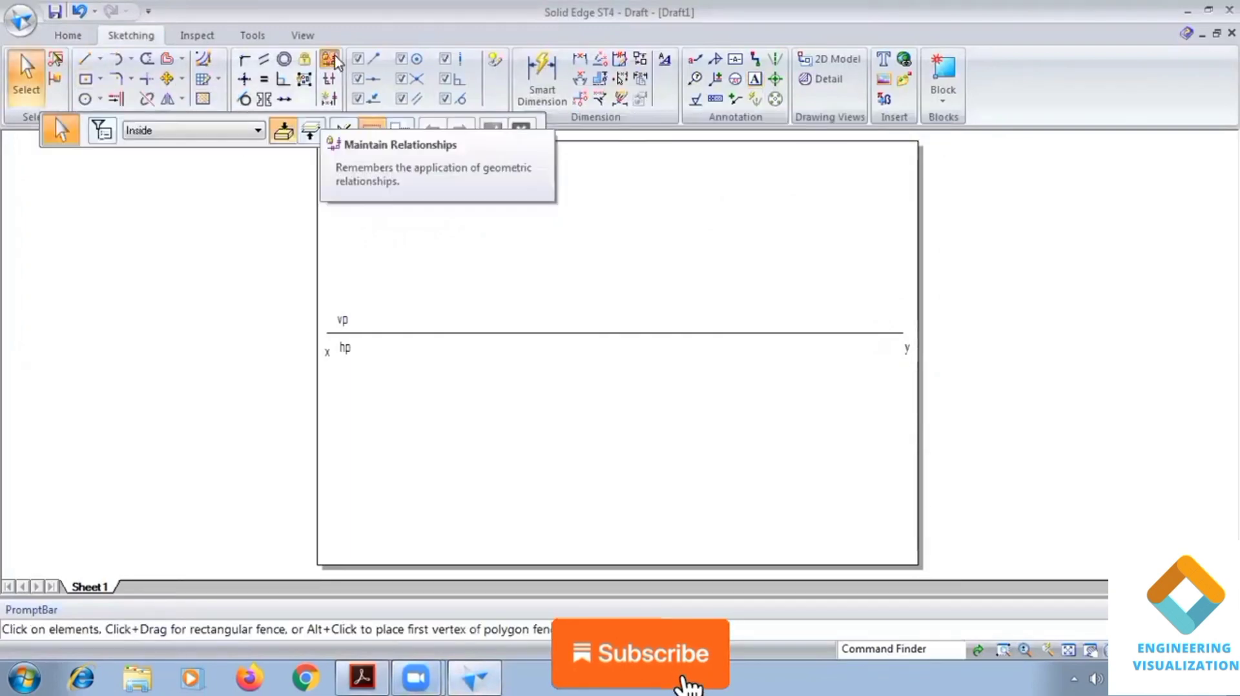